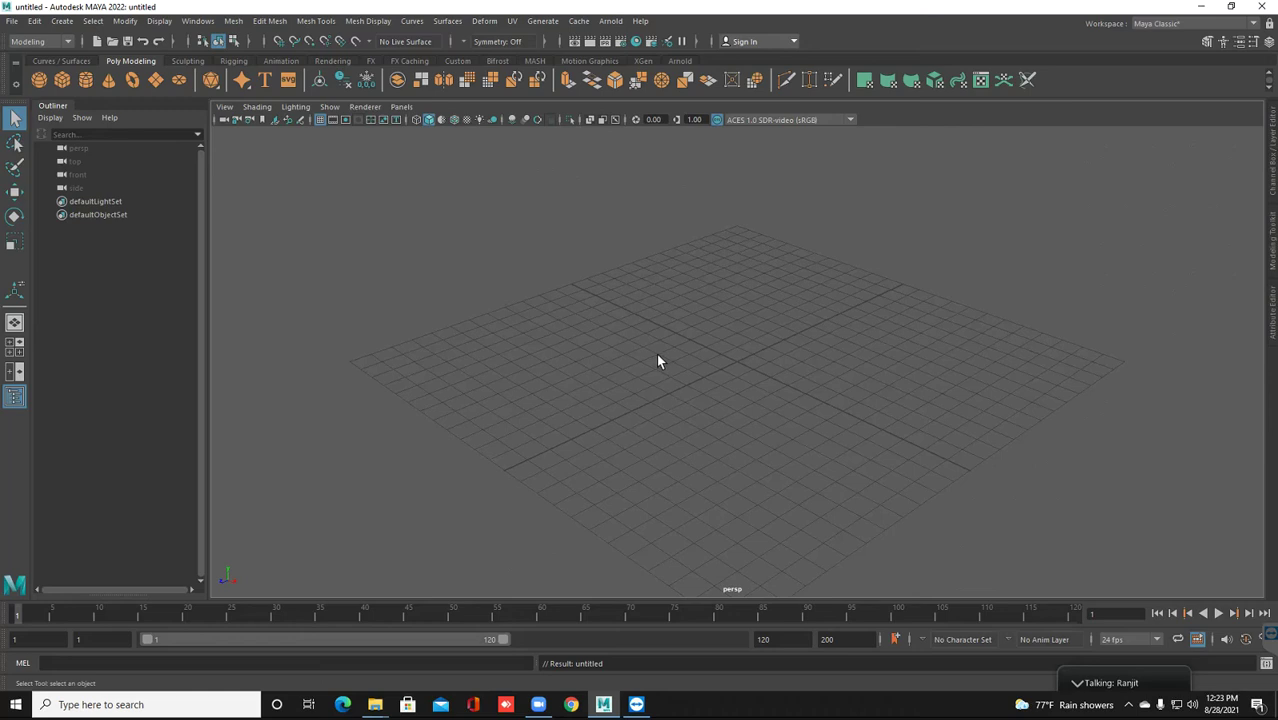
Create a polygon cube, scale it to about three times its size, and flatten it into a thin slab
alt+drag(760, 401, 688, 402)
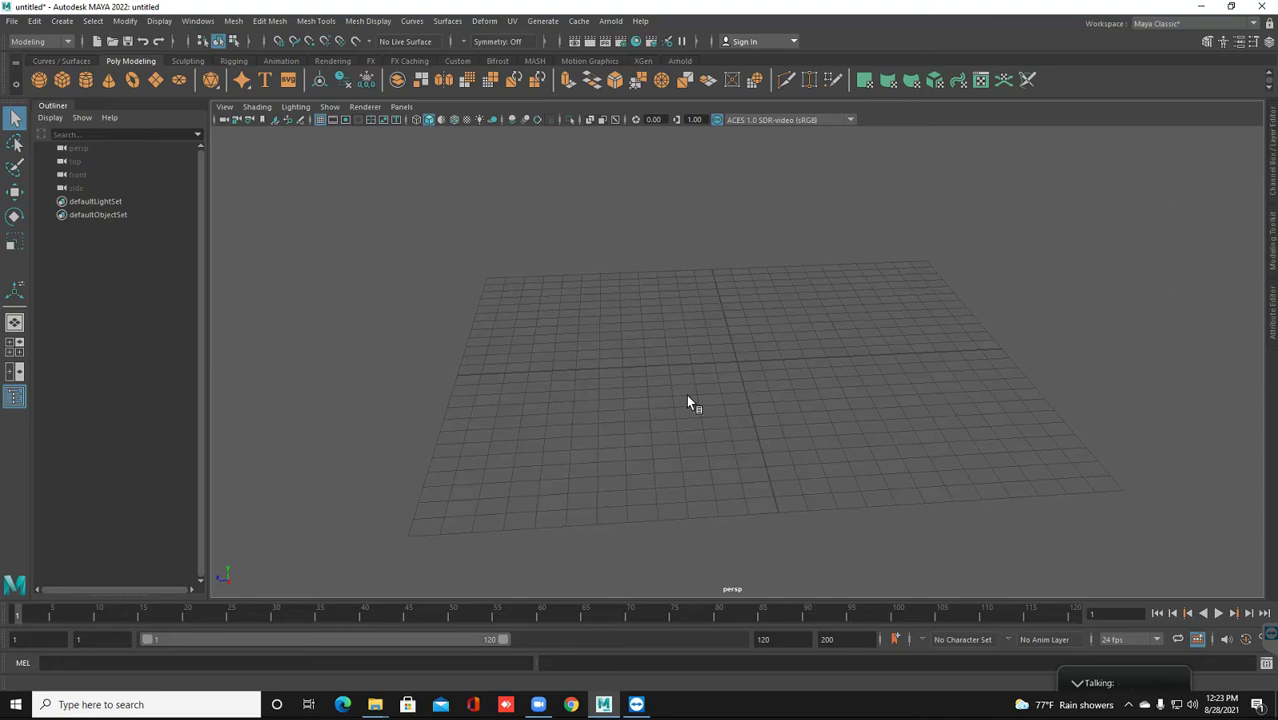
click(61, 80)
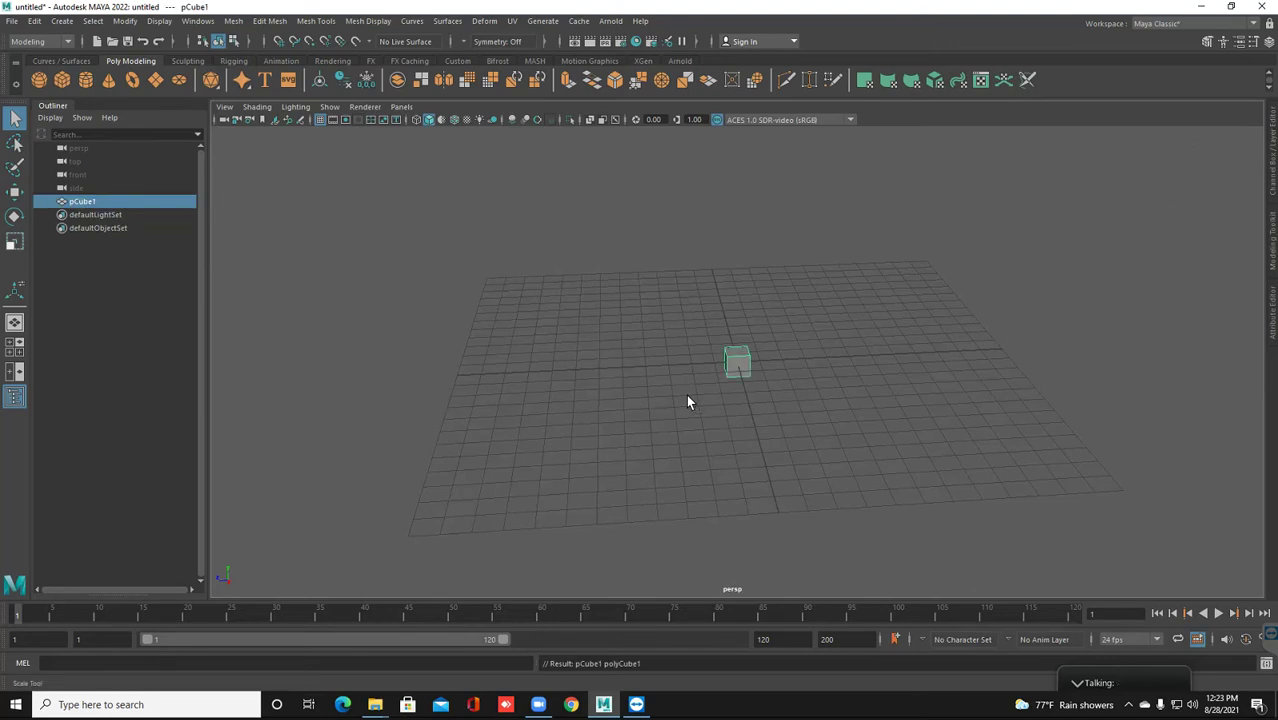
key(r)
middle_drag(687, 398, 686, 398)
alt+drag(685, 396, 686, 398)
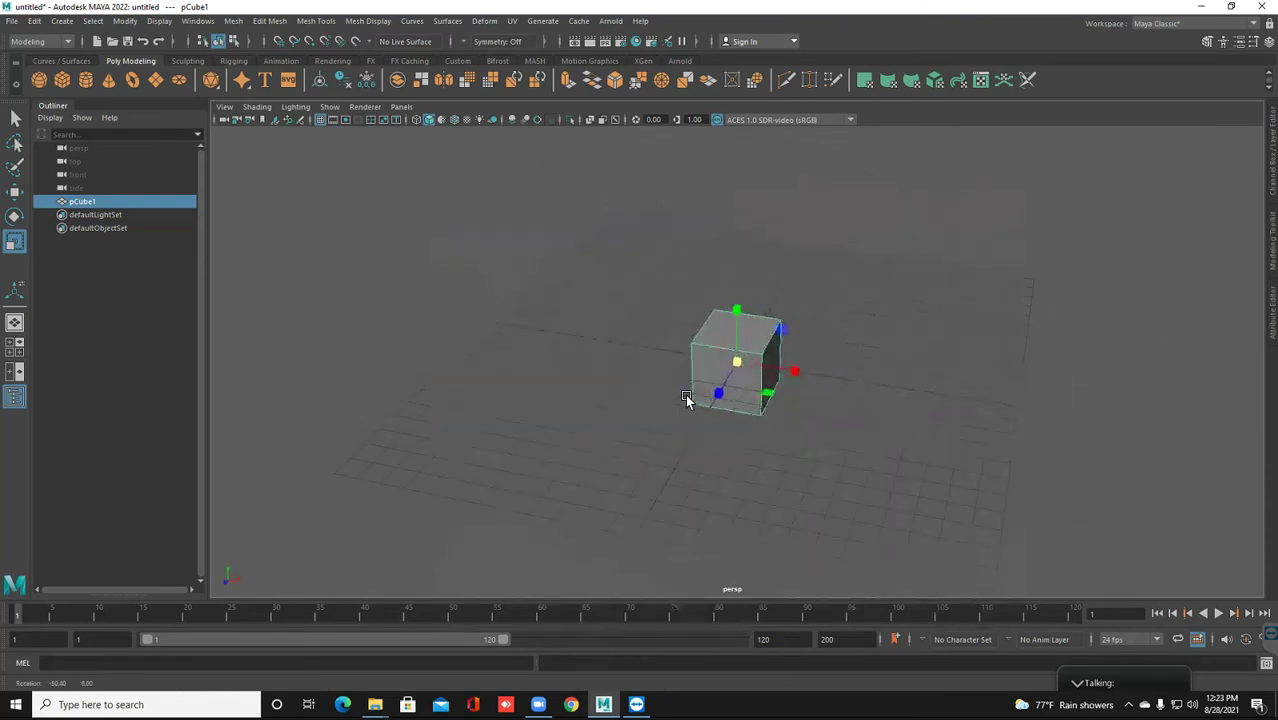
middle_drag(686, 398, 685, 396)
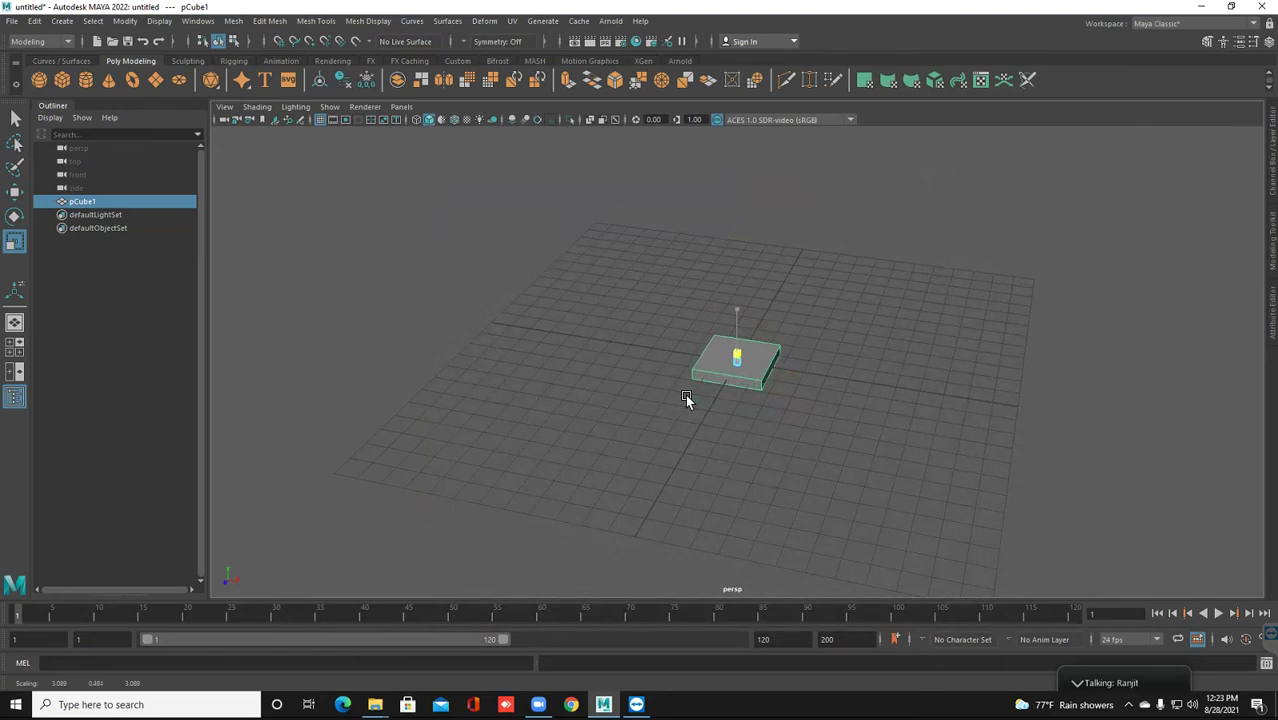
Narrow the slab and stretch it along X into a long plank about 15 units wide
alt+drag(685, 396, 686, 398)
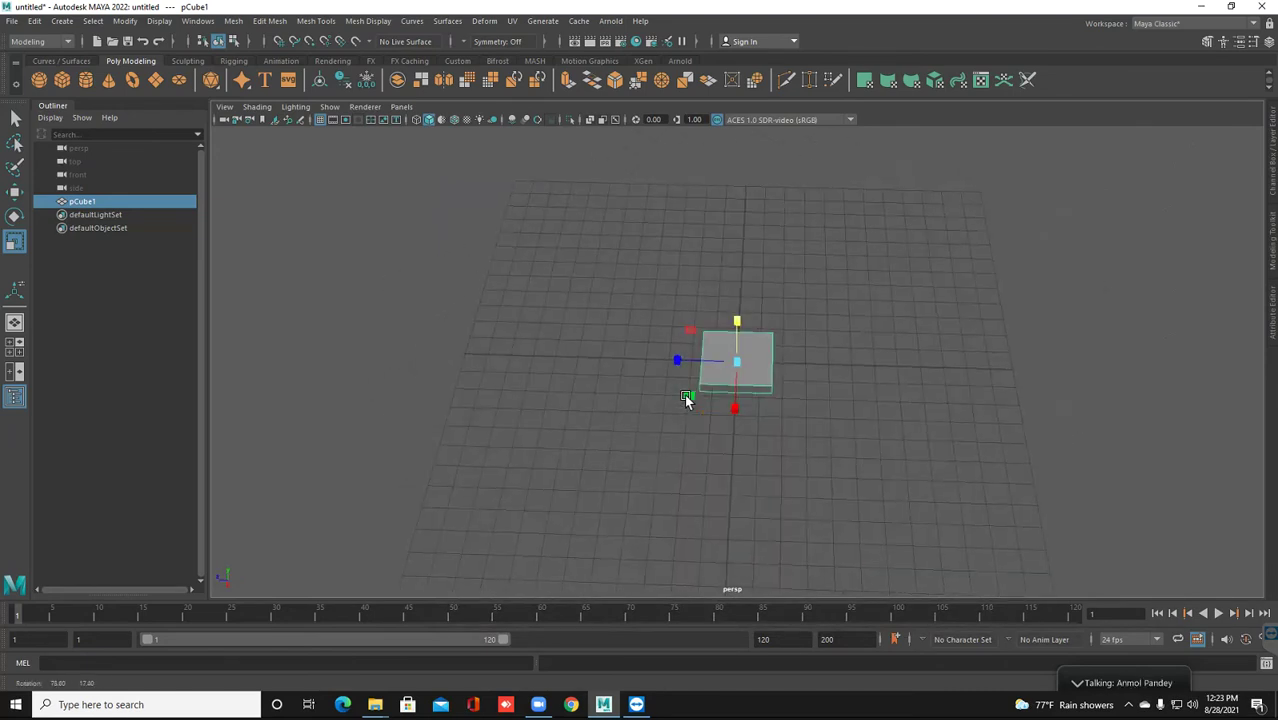
middle_drag(686, 399, 686, 399)
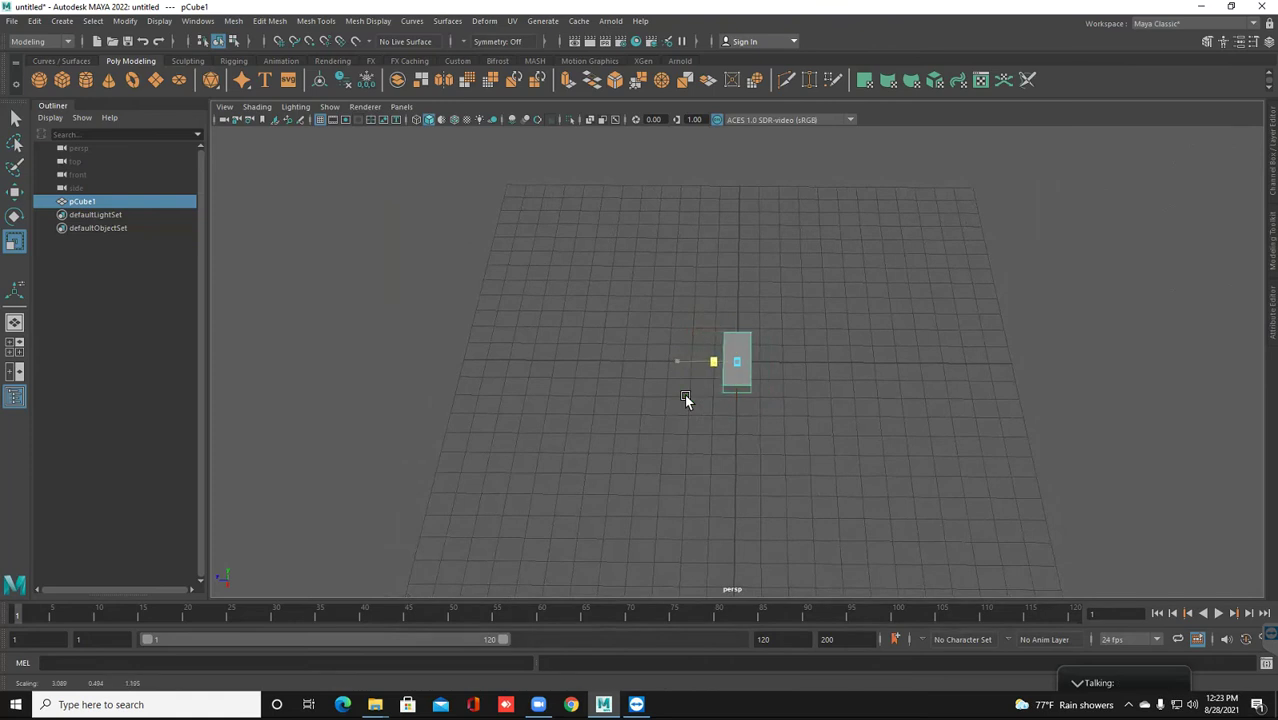
alt+drag(685, 398, 686, 399)
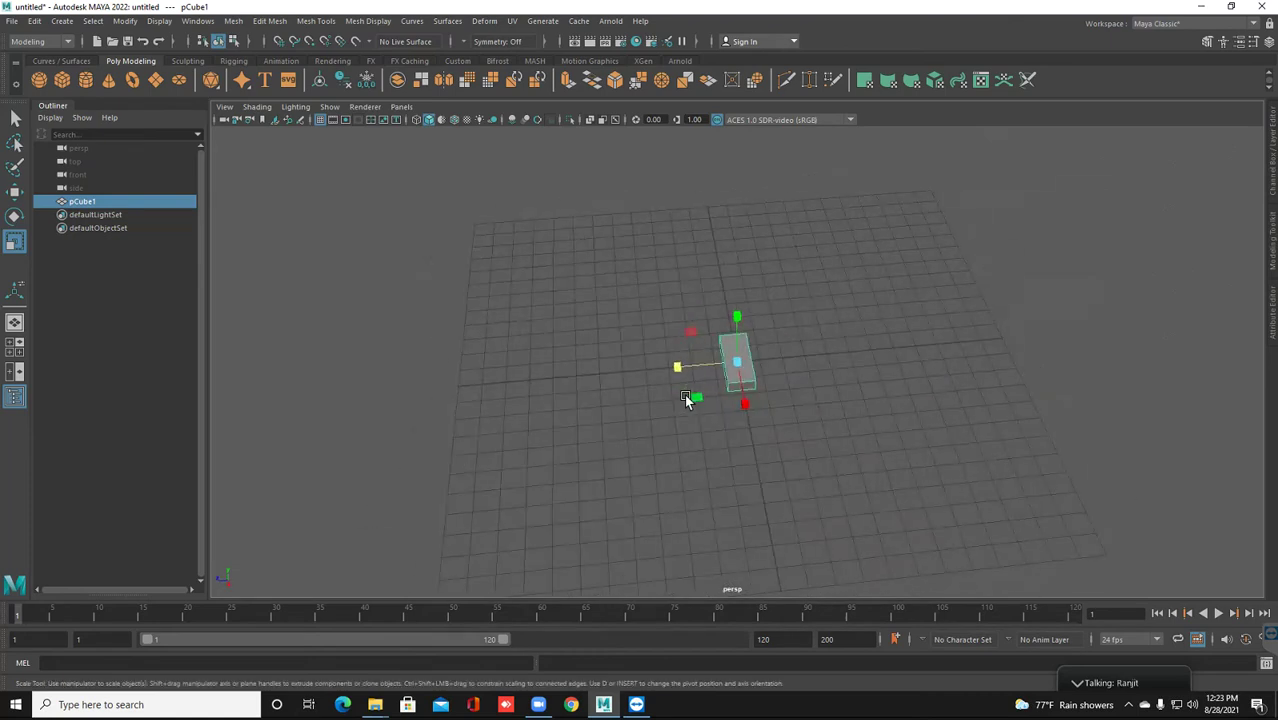
alt+drag(686, 399, 684, 394)
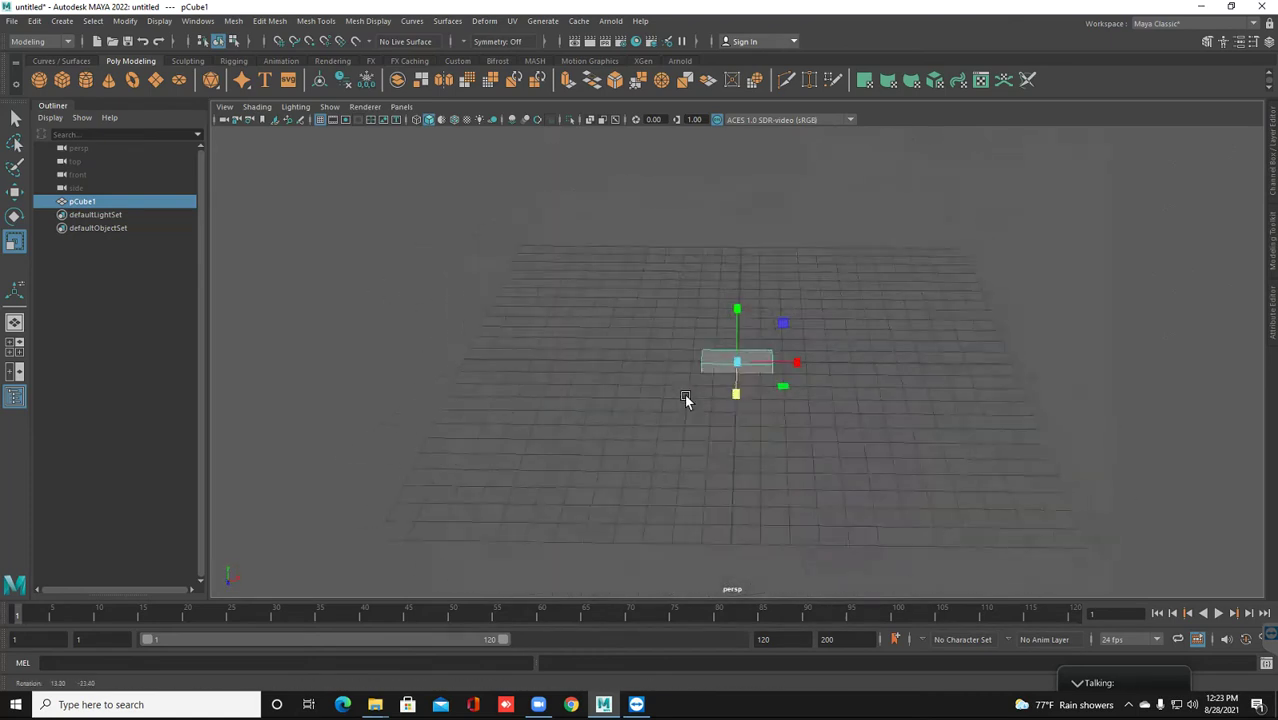
drag(796, 365, 1038, 381)
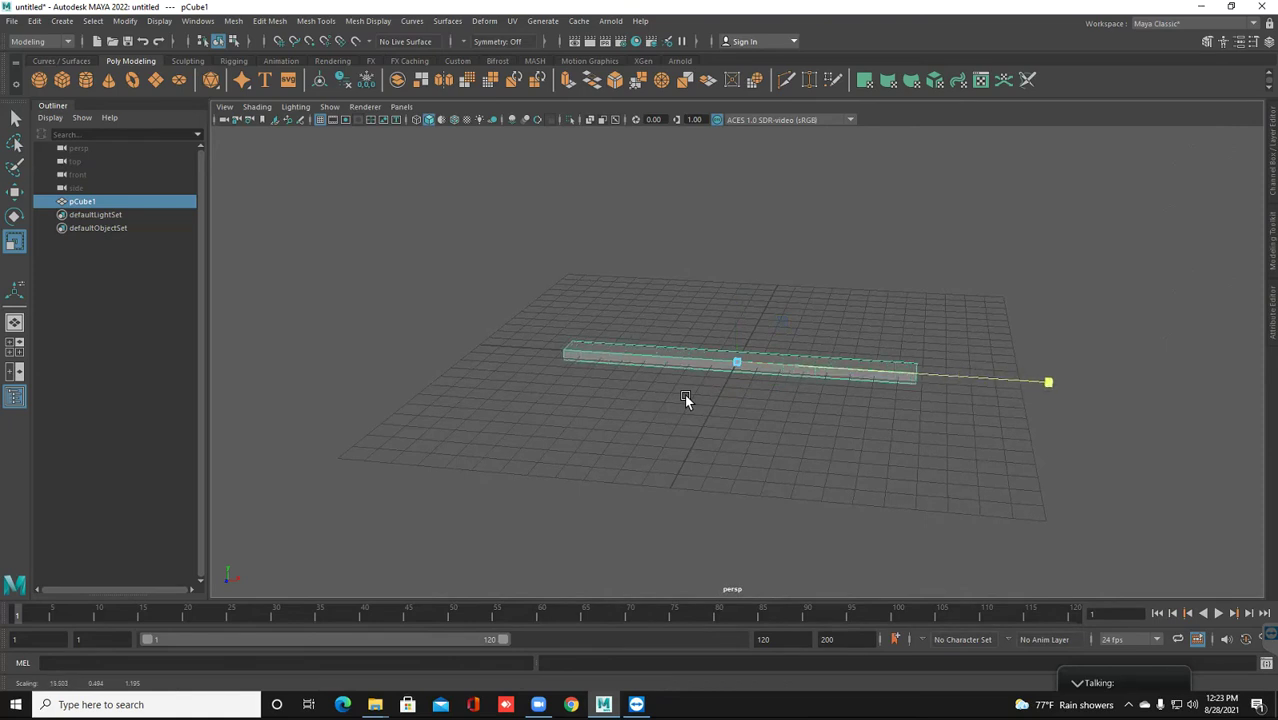
drag(1038, 381, 1037, 381)
click(684, 394)
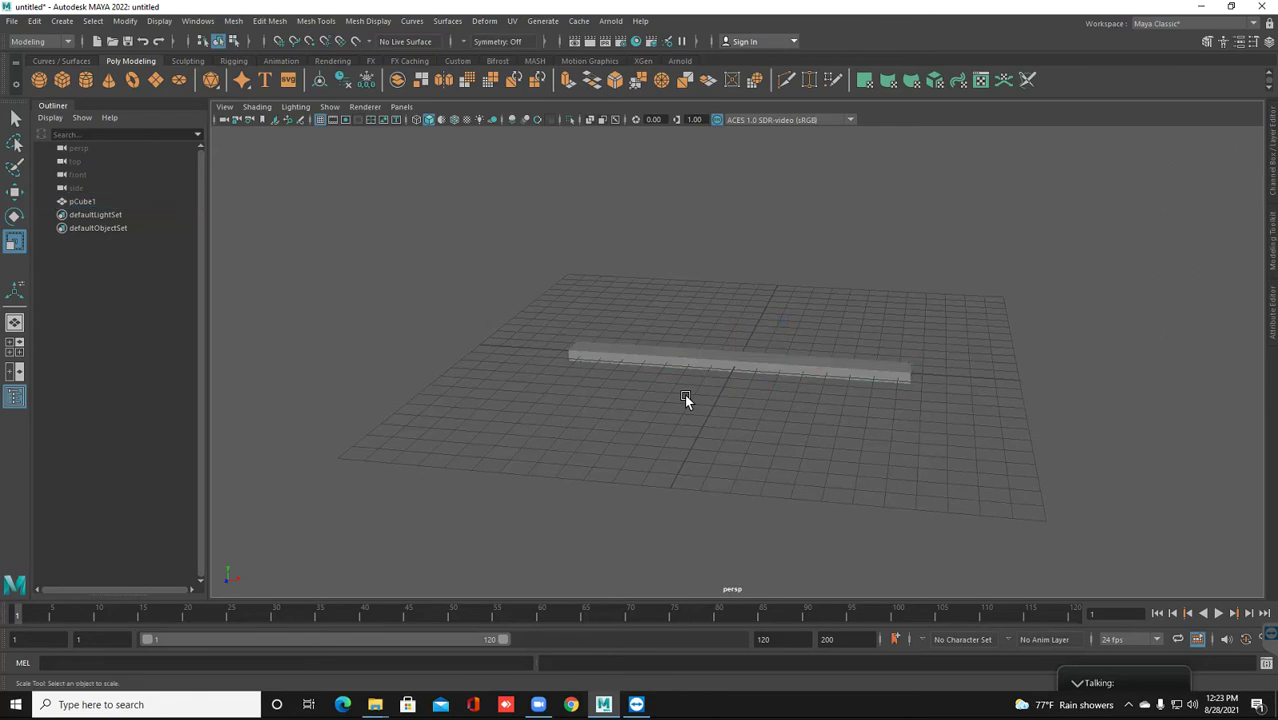
Reselect the plank, raise it slightly and slide it to the right side of the grid
alt+drag(684, 394, 684, 394)
key(ctrl+z)
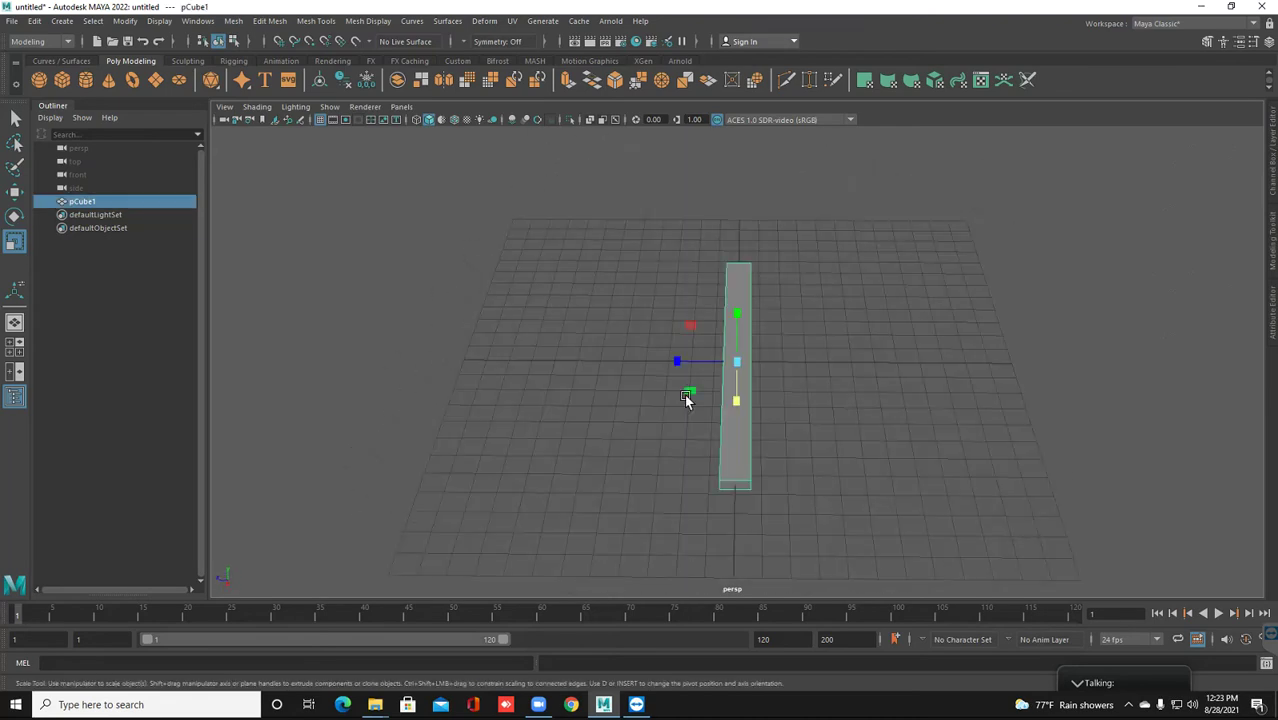
key(w)
middle_drag(684, 394, 686, 398)
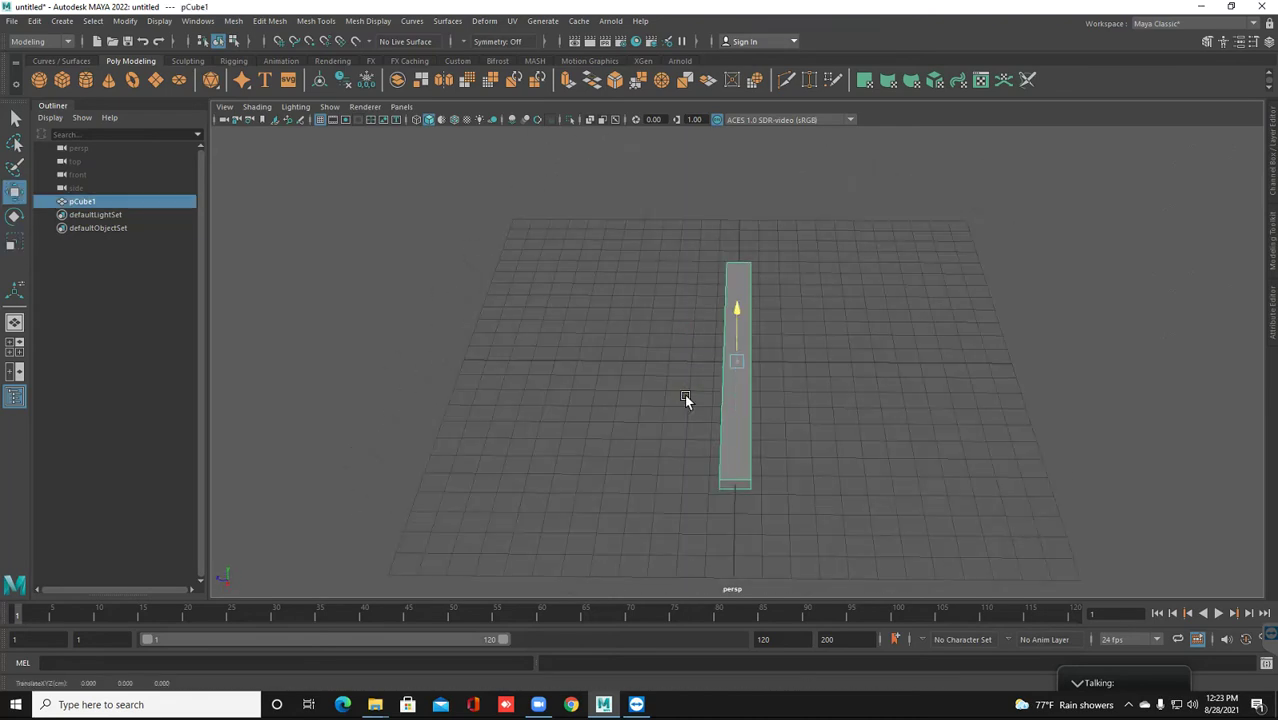
alt+drag(686, 398, 686, 398)
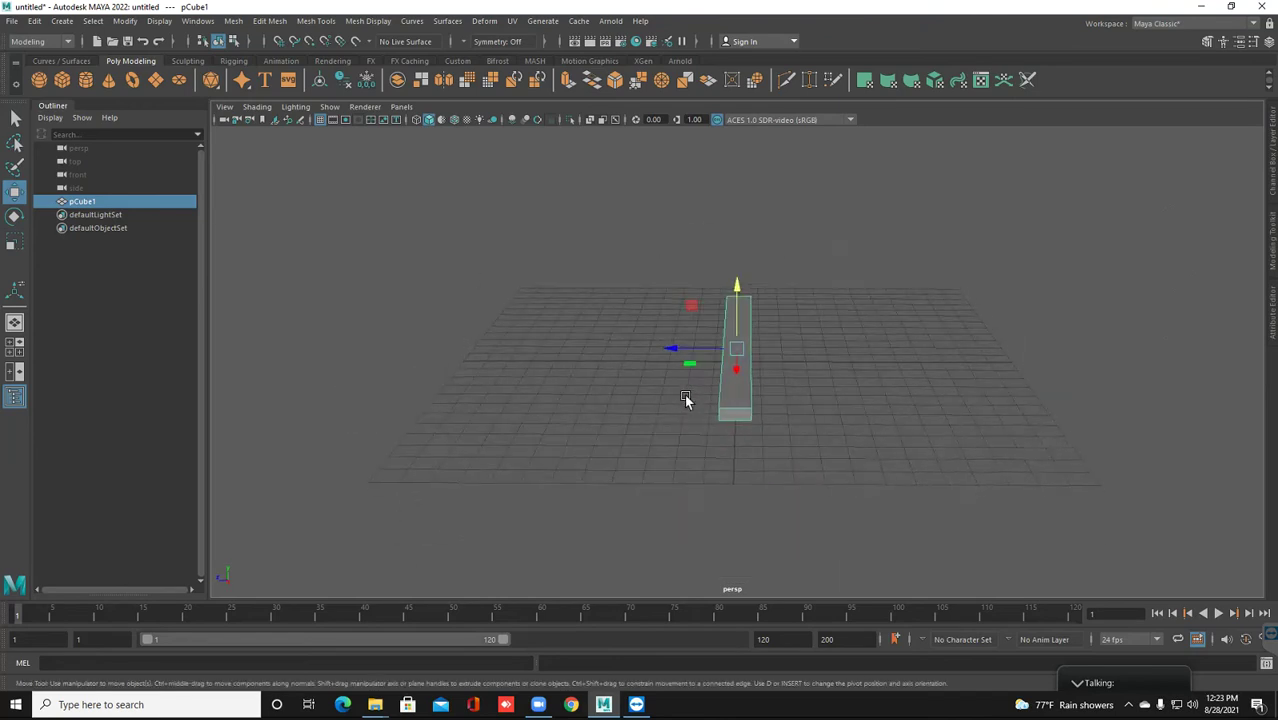
shift+middle_drag(684, 396, 685, 397)
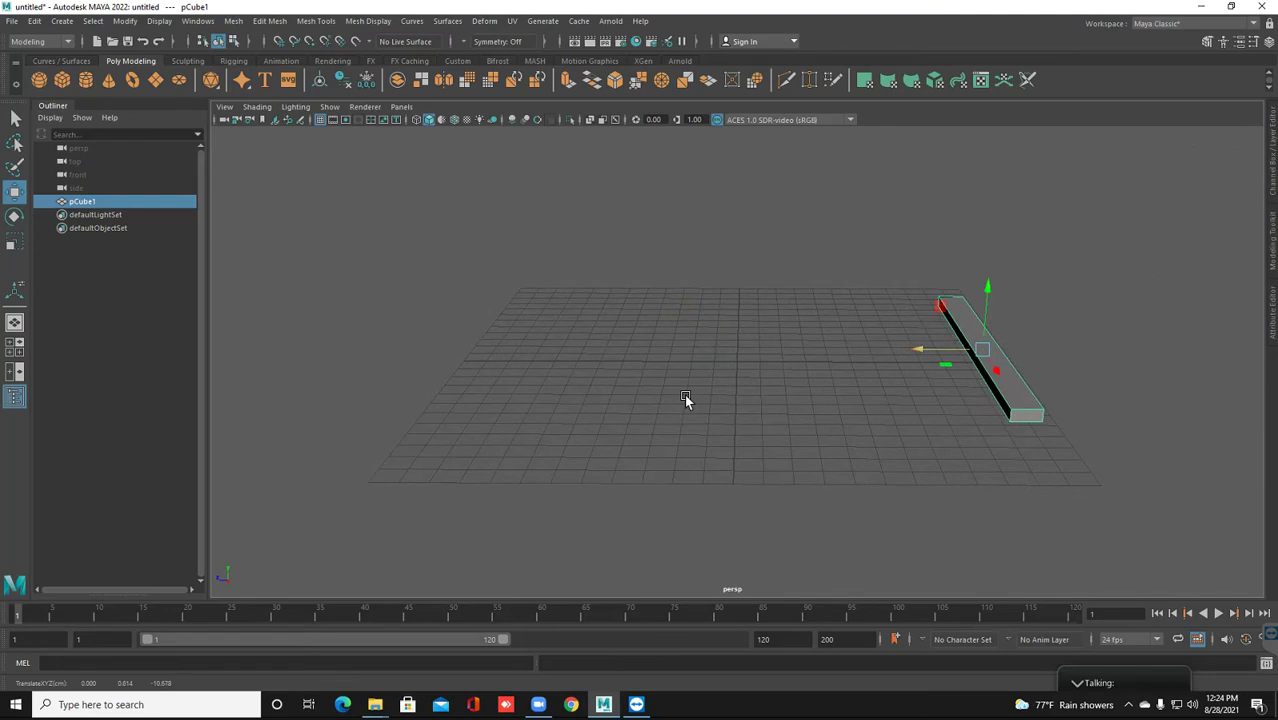
Copy the plank alongside and repeat the duplicate to get ten evenly spaced planks
shift+middle_drag(685, 397, 685, 397)
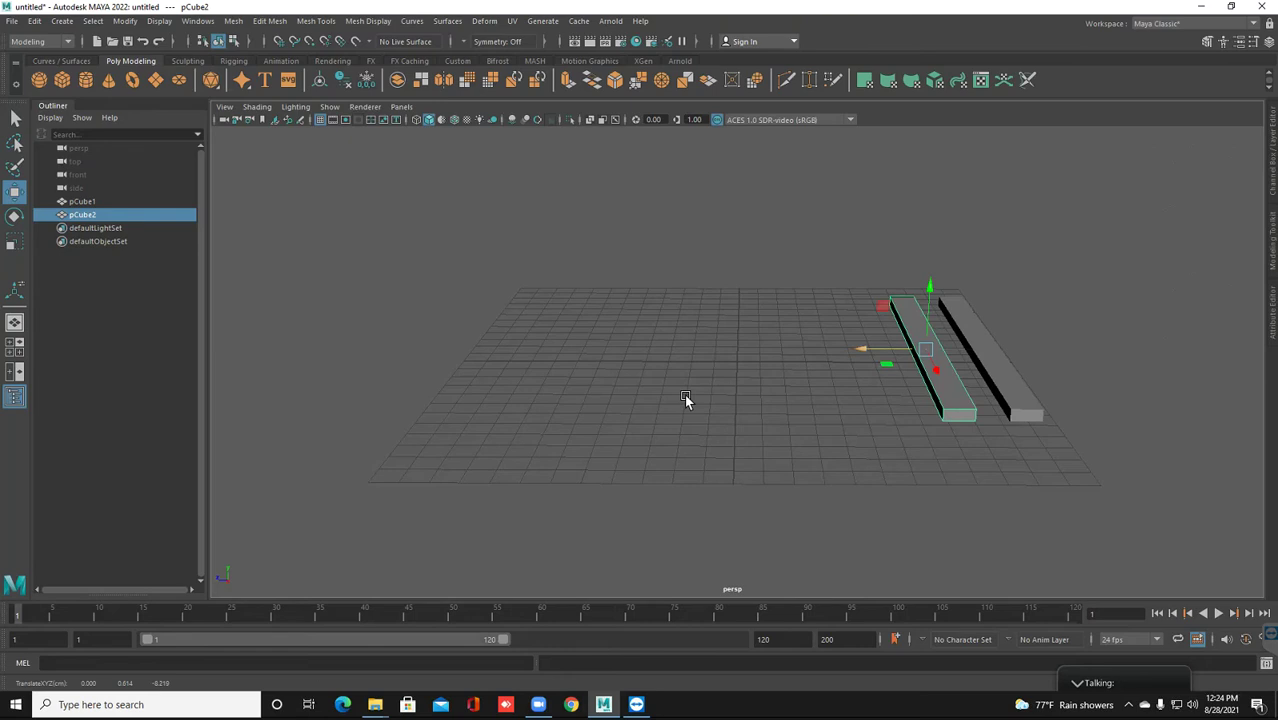
key(shift+d)
key(shift+d)
key(shift+d)
key(shift+d)
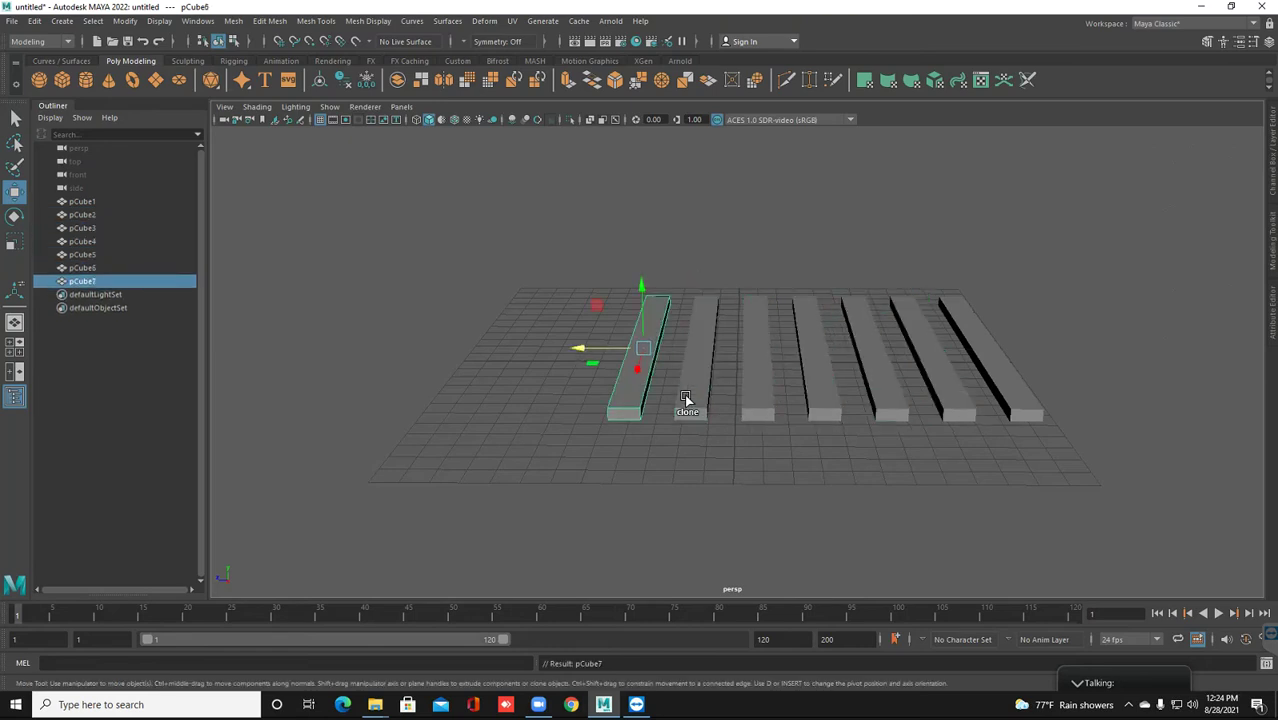
key(shift+d)
key(shift+d)
key(shift+d)
key(shift+d)
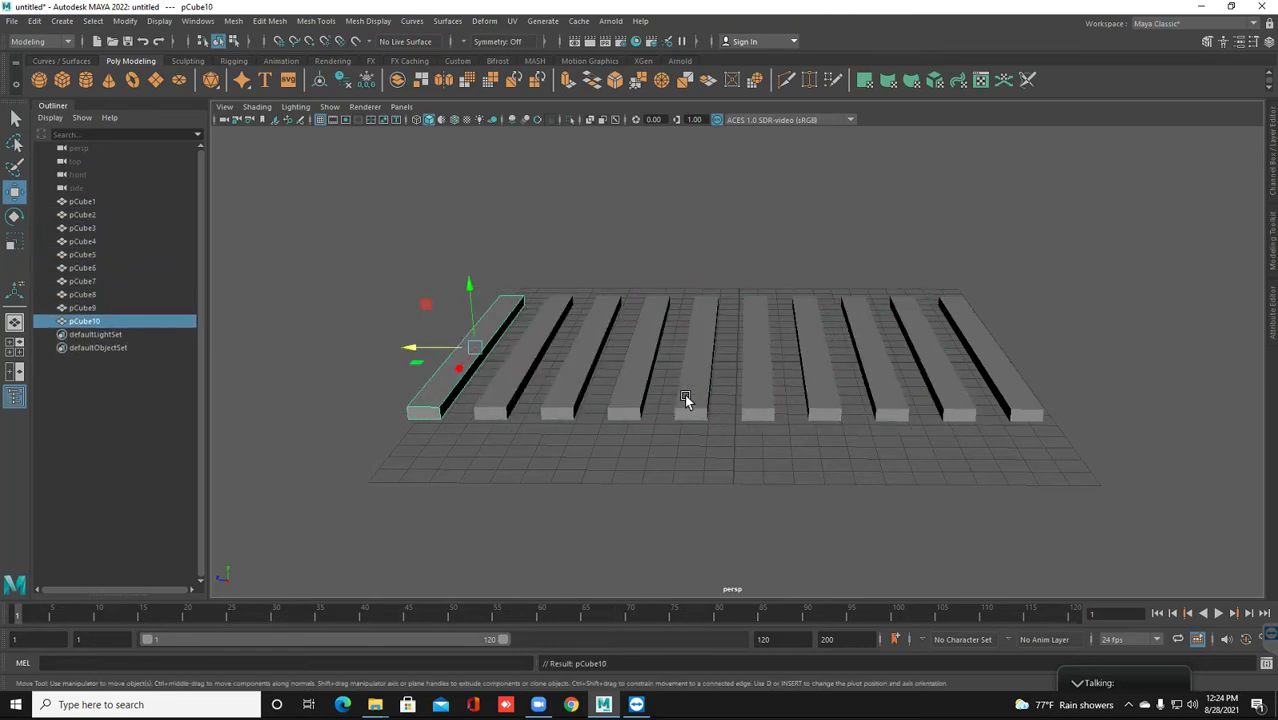
alt+drag(684, 397, 684, 397)
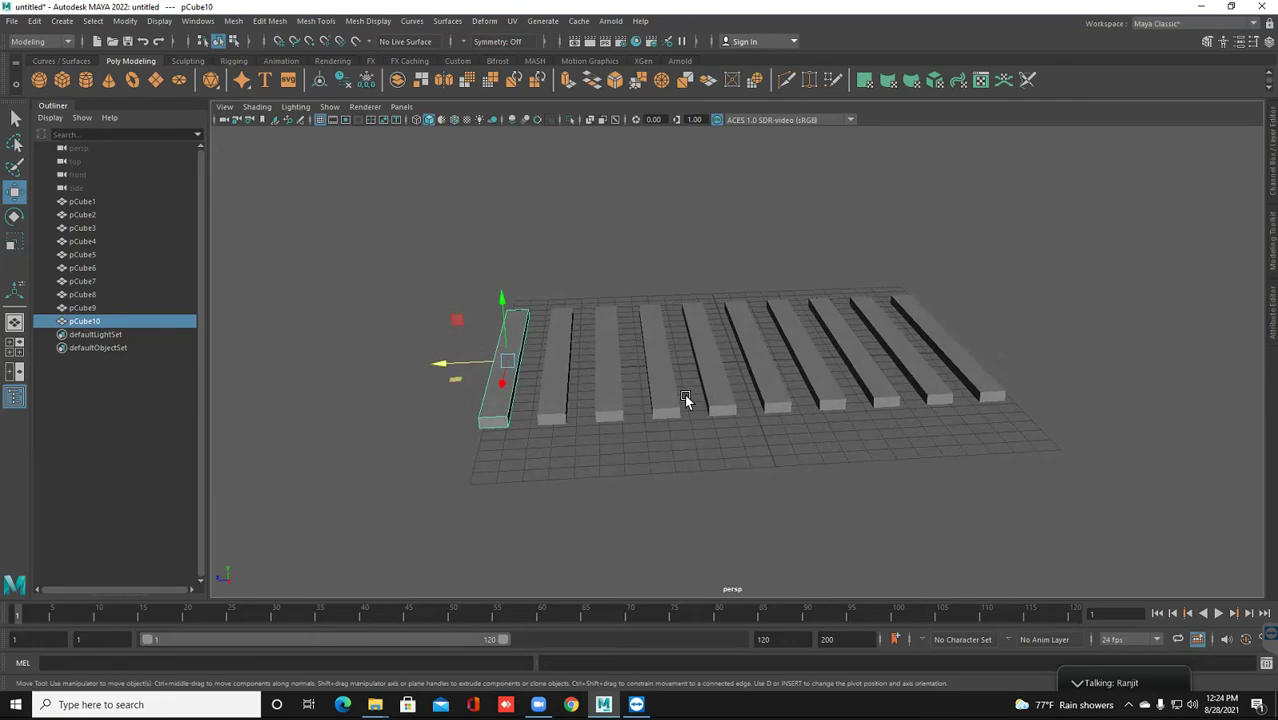
click(684, 397)
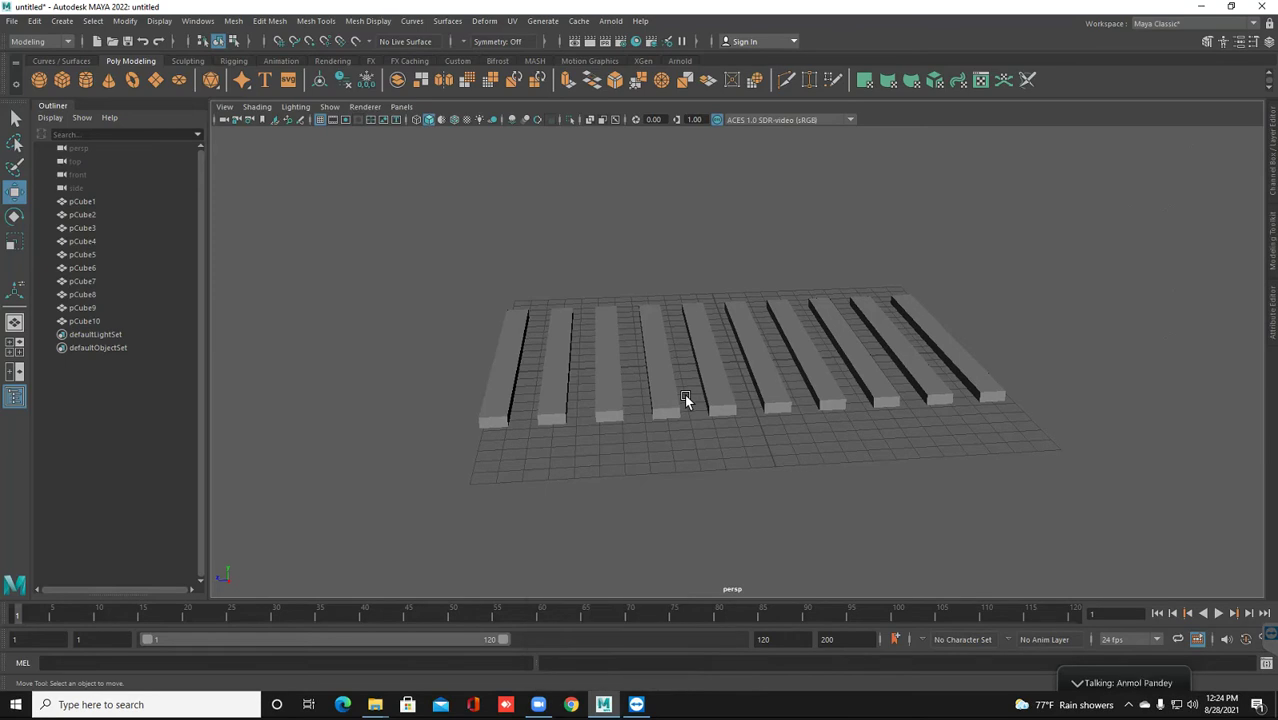
Frame all ten planks in the view and reselect the end plank, pCube10
scroll(484, 549, down, 3)
alt+drag(600, 560, 484, 549)
key(f)
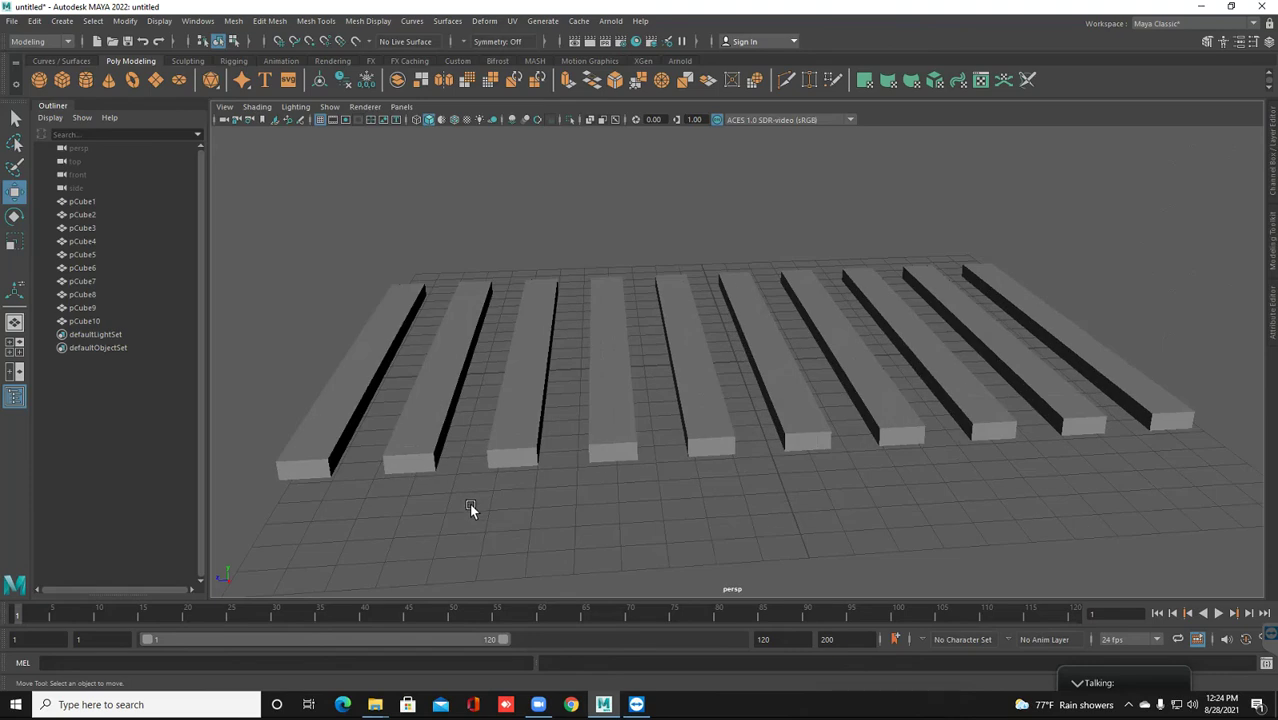
alt+drag(476, 498, 228, 402)
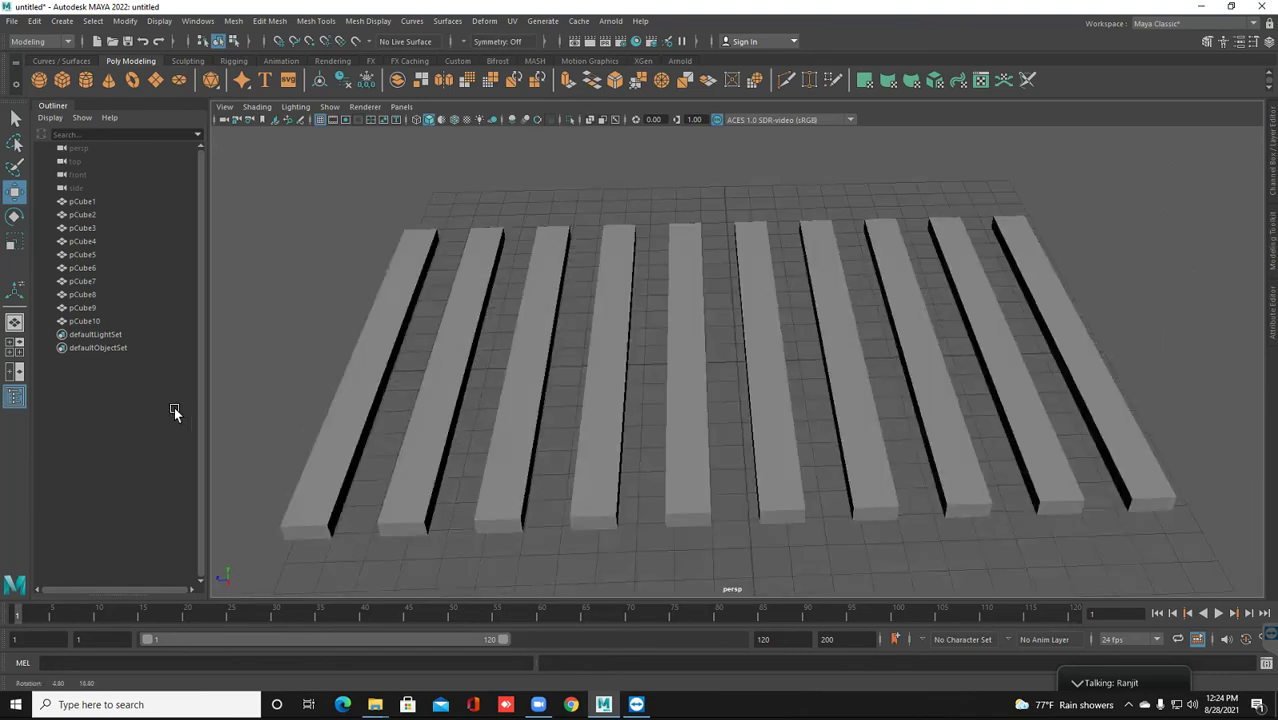
key([)
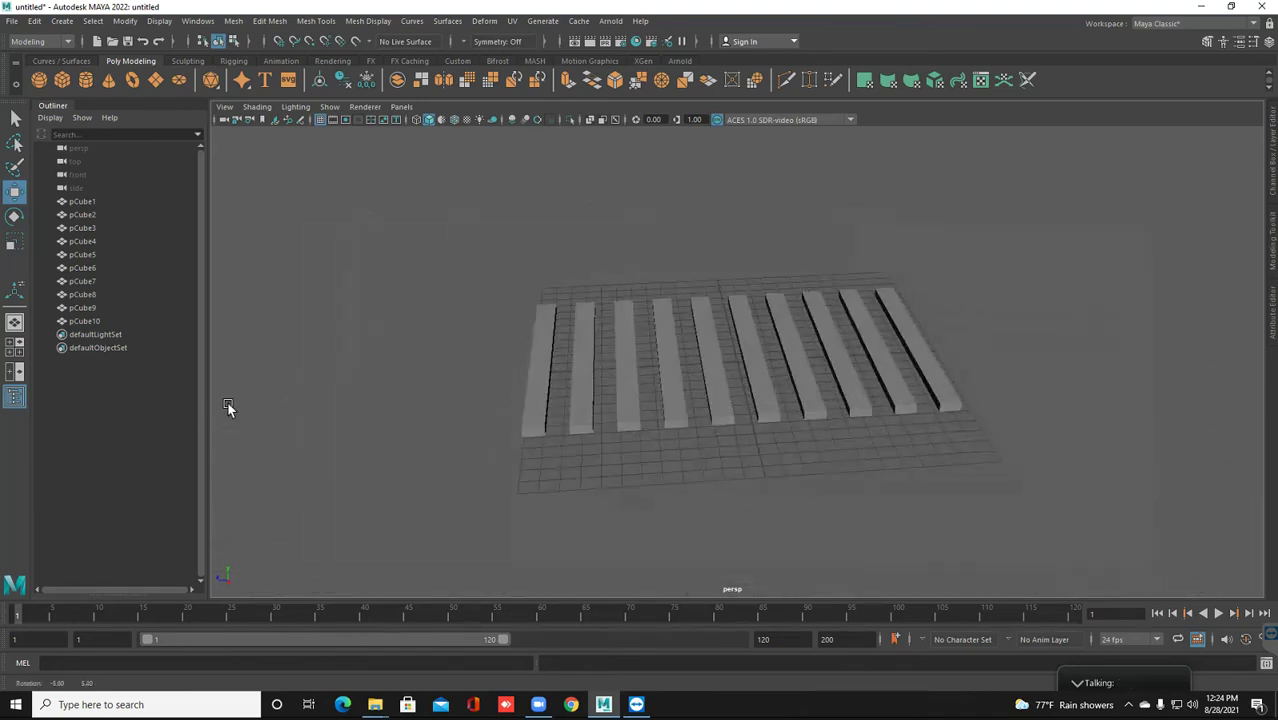
key(ctrl+z)
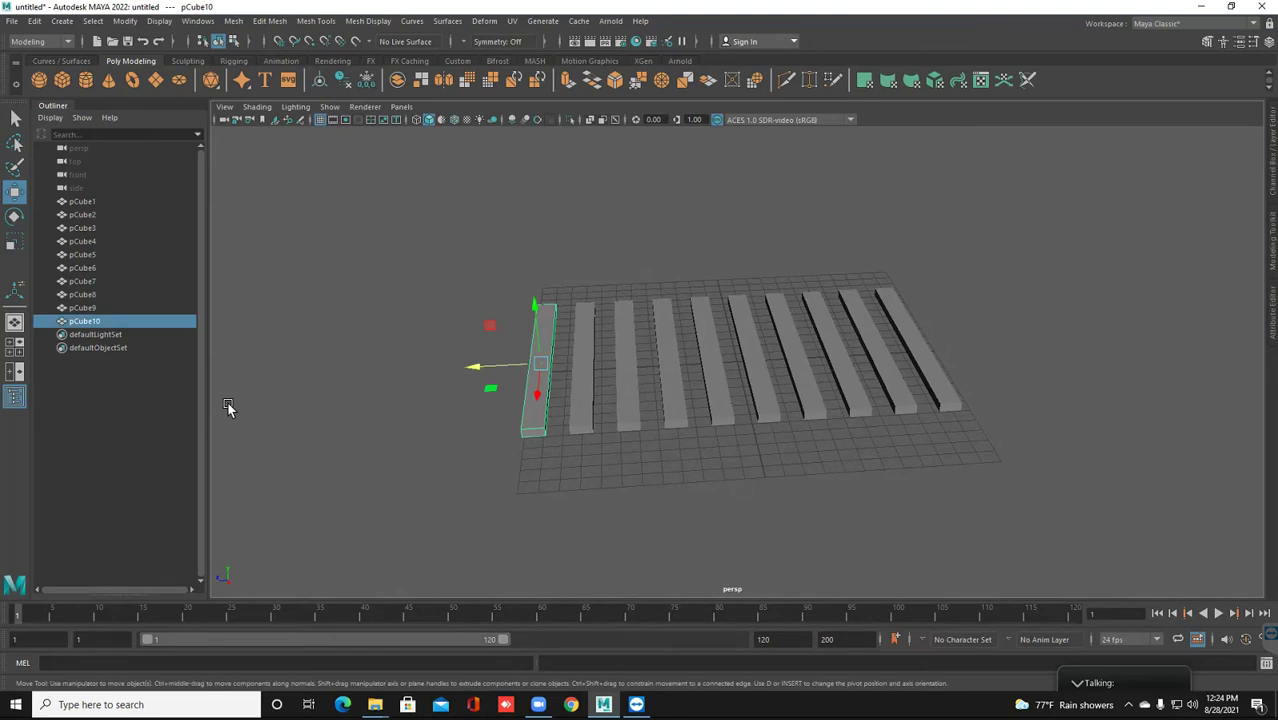
Copy the end plank and lift the copy above the row
shift+middle_drag(228, 404, 228, 406)
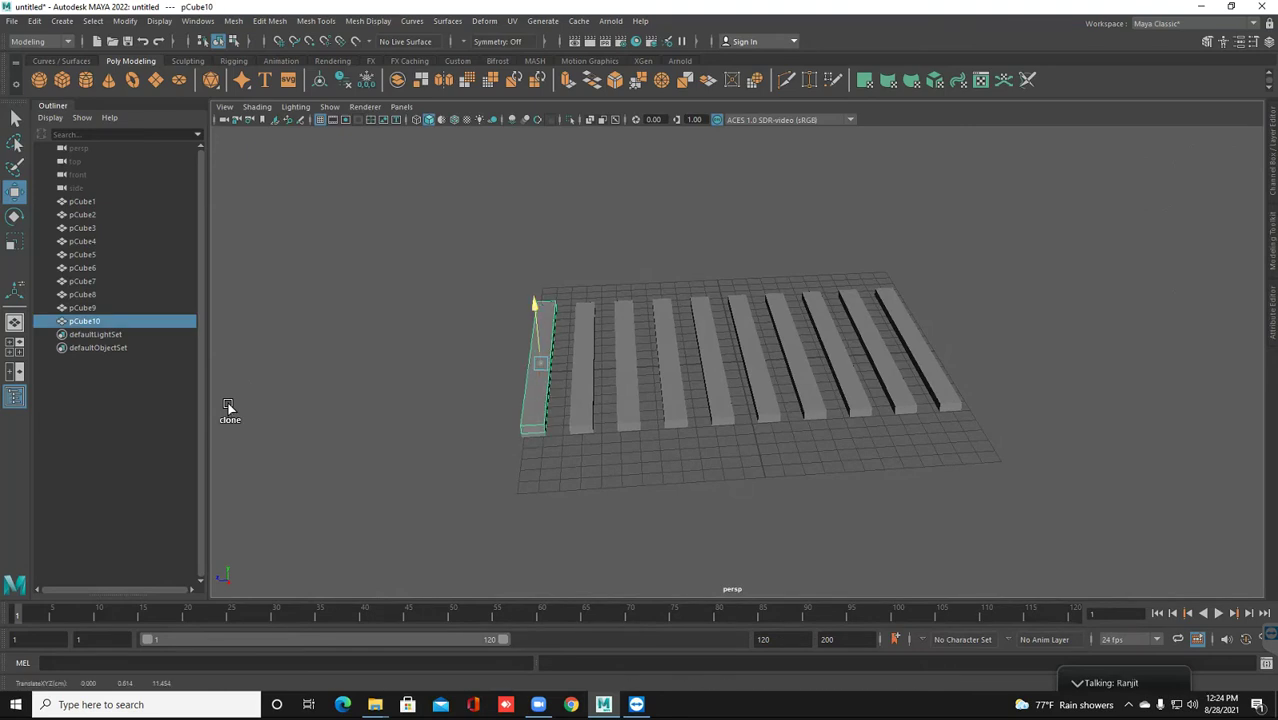
alt+drag(228, 402, 228, 402)
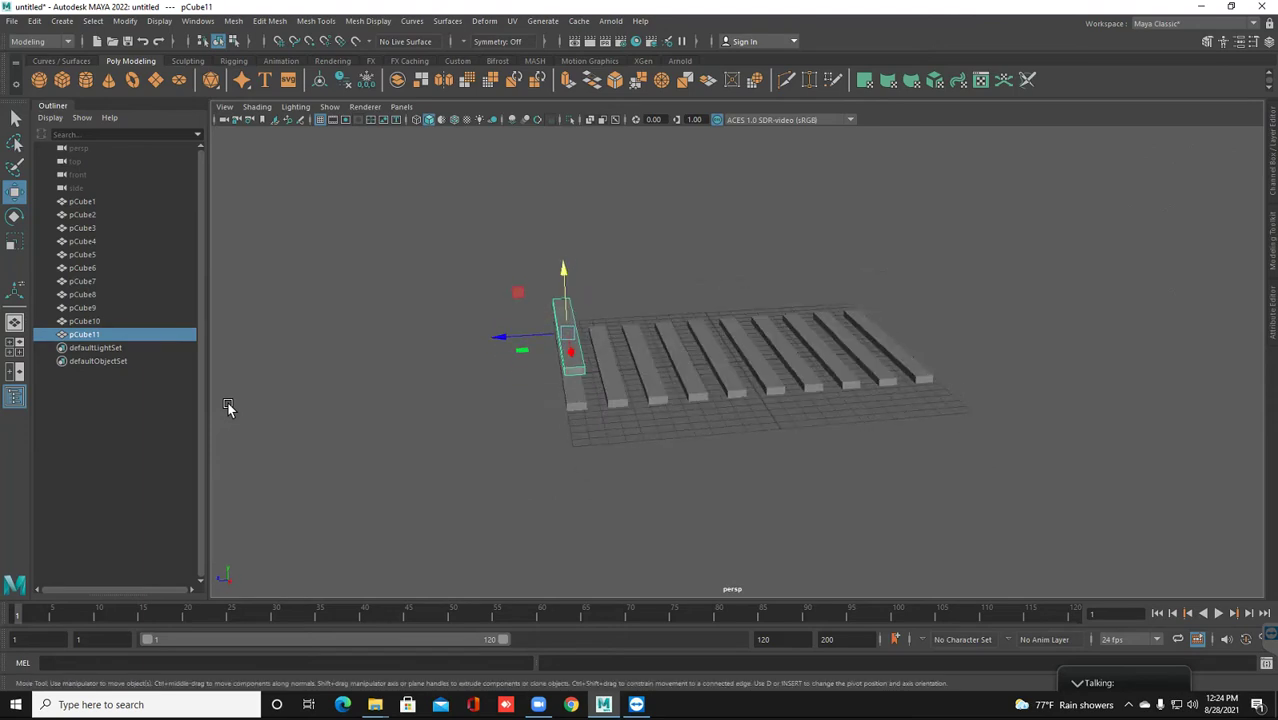
middle_drag(228, 402, 228, 404)
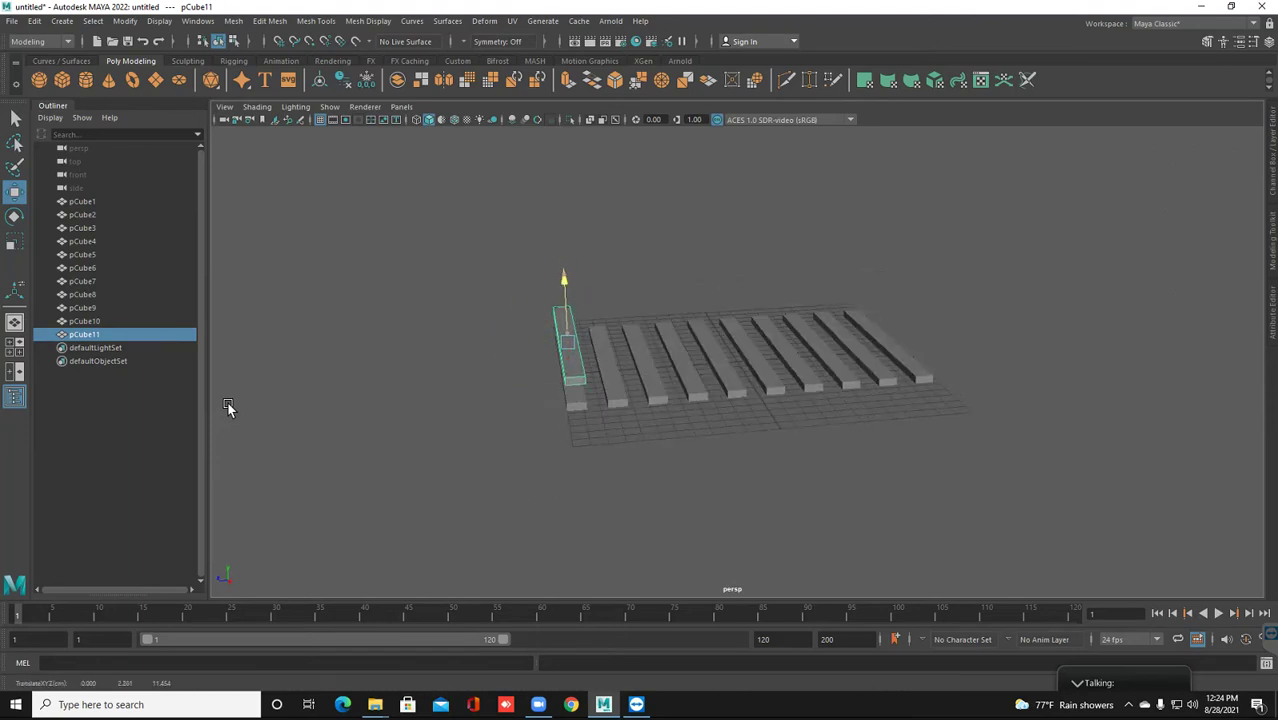
Rotate the copied plank to exactly 90° in Y so it crosses the row
key(e)
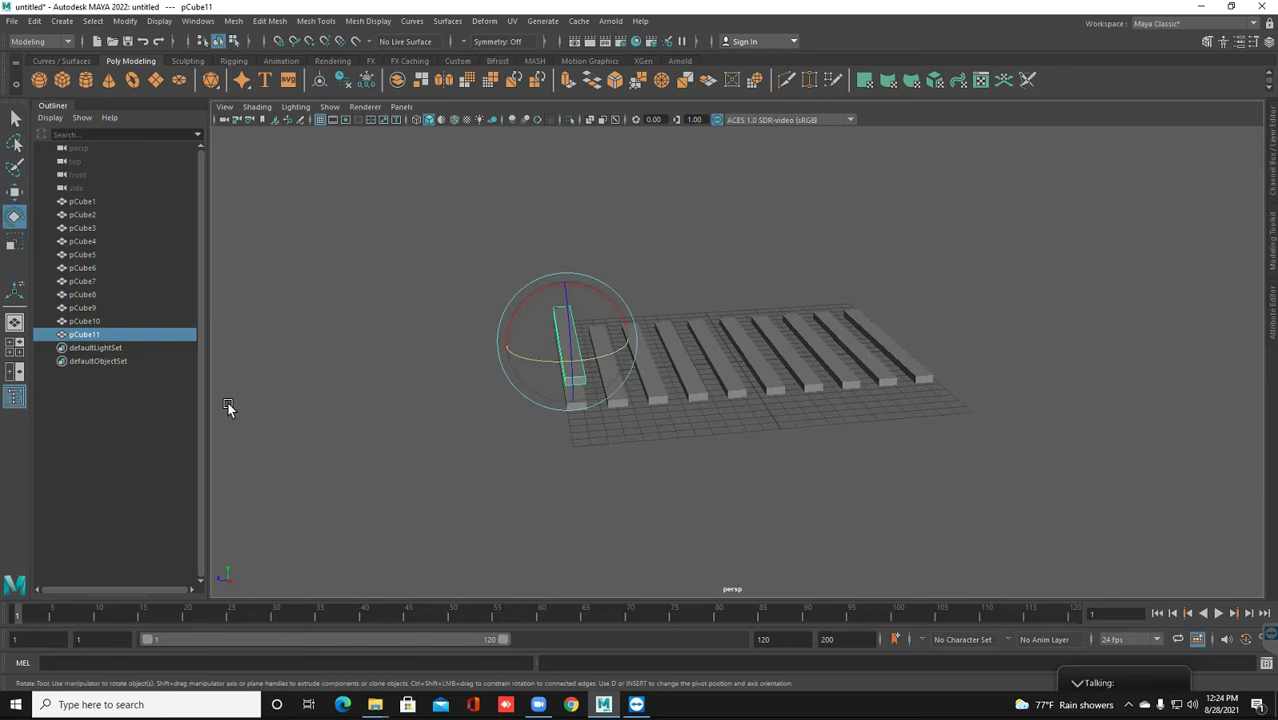
middle_drag(228, 402, 228, 402)
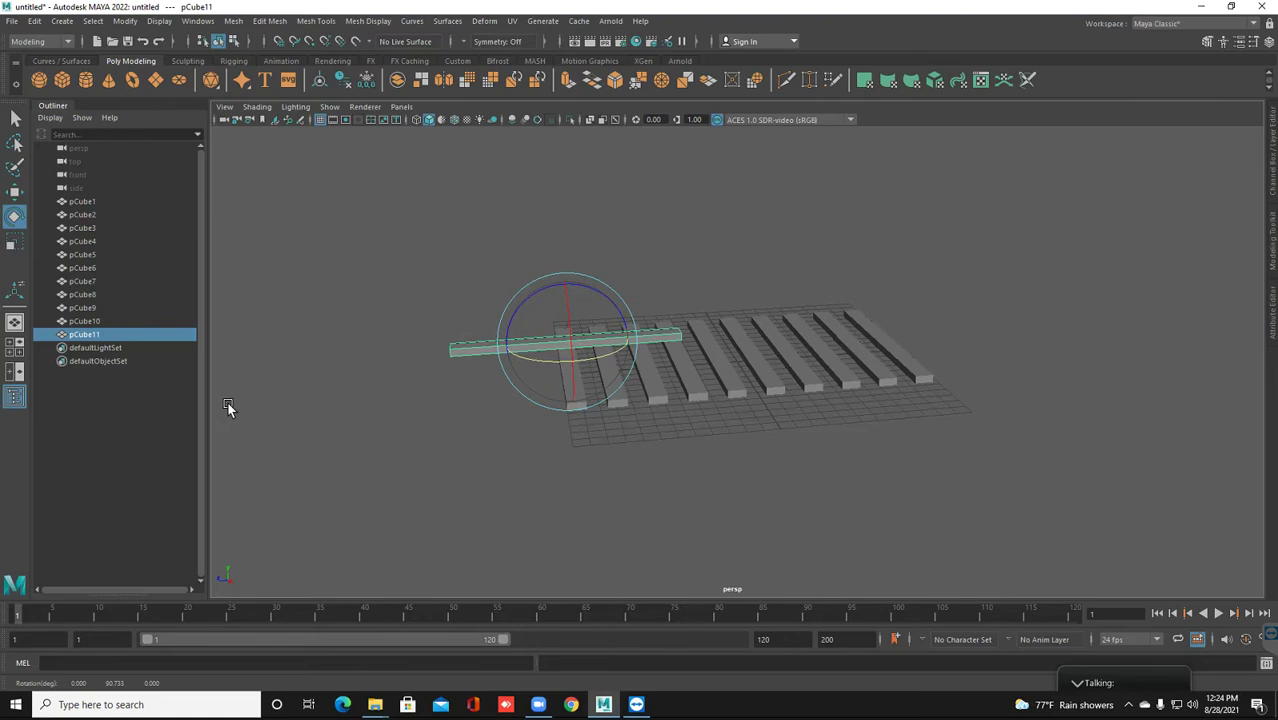
key(ctrl+a)
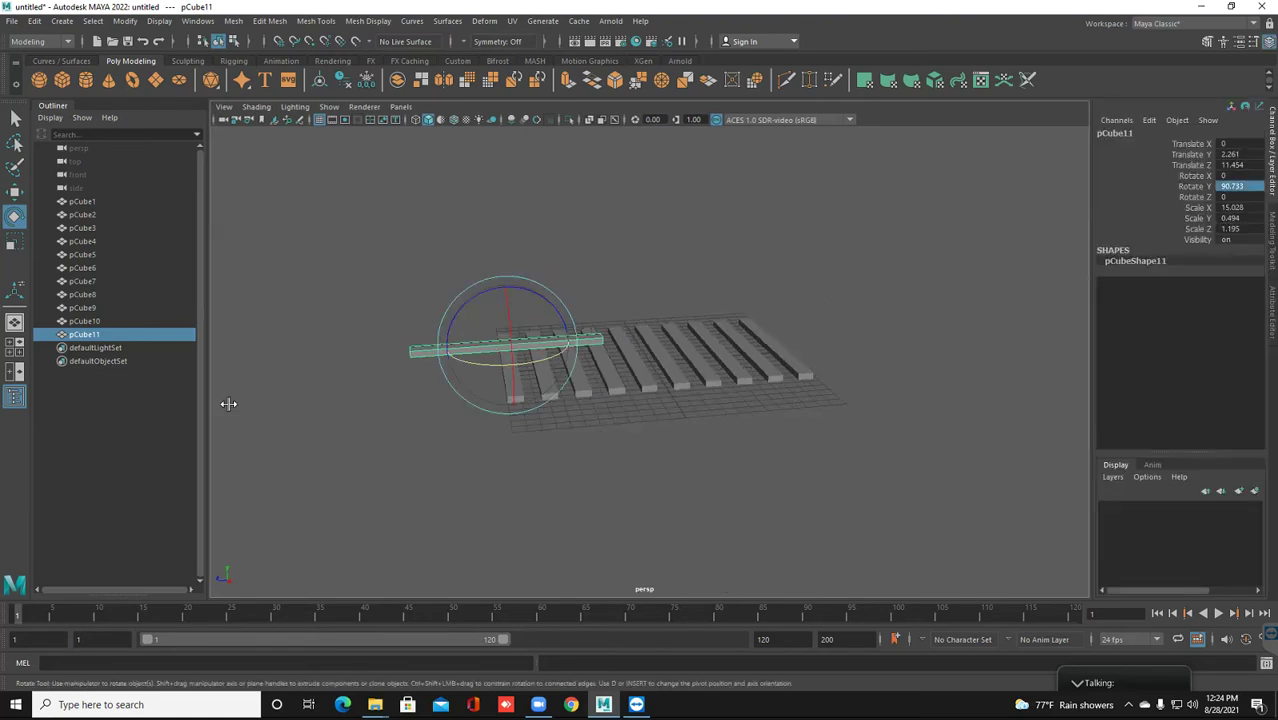
key(BackSpace)
key(Return)
click(228, 402)
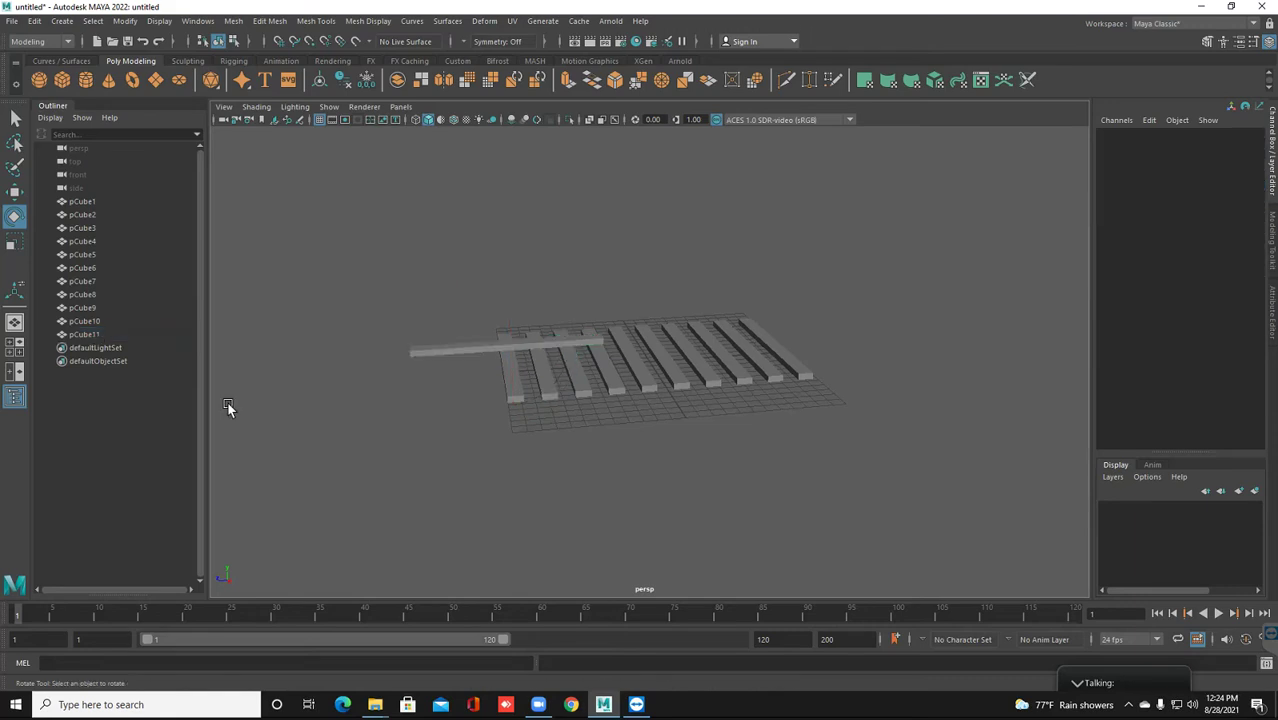
key(ctrl+z)
key(ctrl+z)
key(ctrl+z)
key(ctrl+z)
key(ctrl+z)
key(ctrl+z)
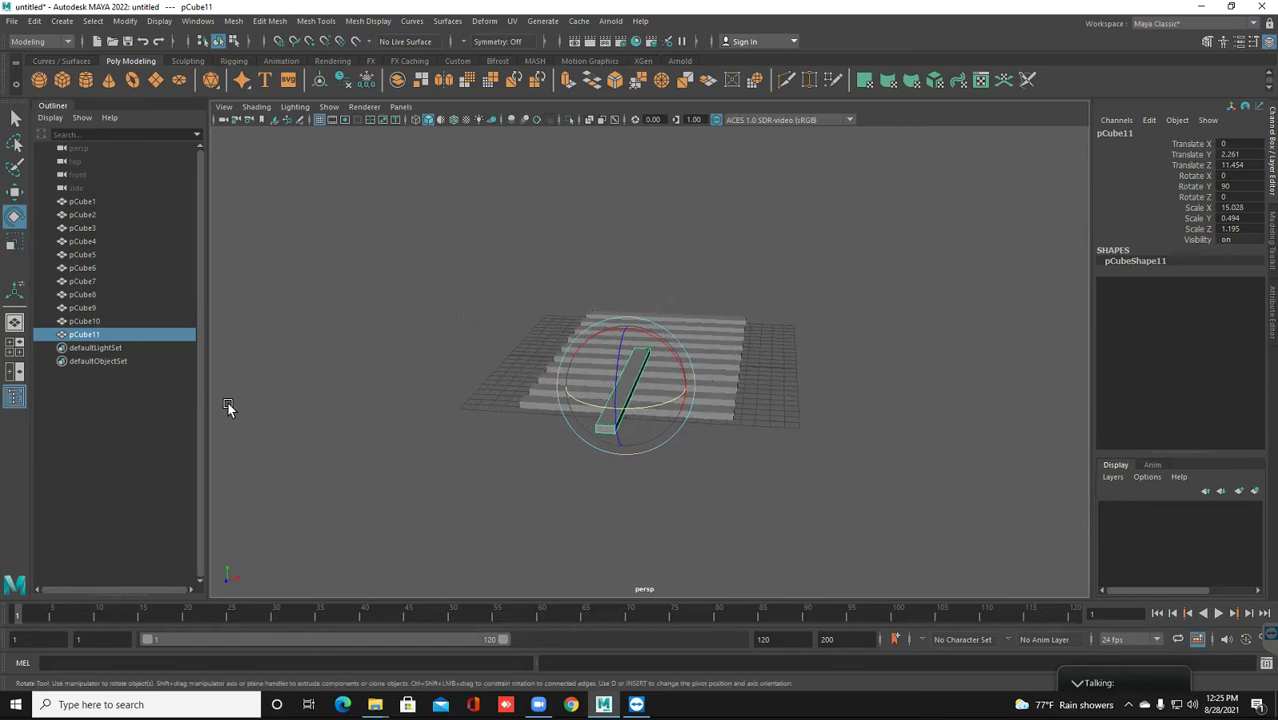
Slide pCube11 toward the slat row and delete its timeline keyframes
key(shift+w)
key(w)
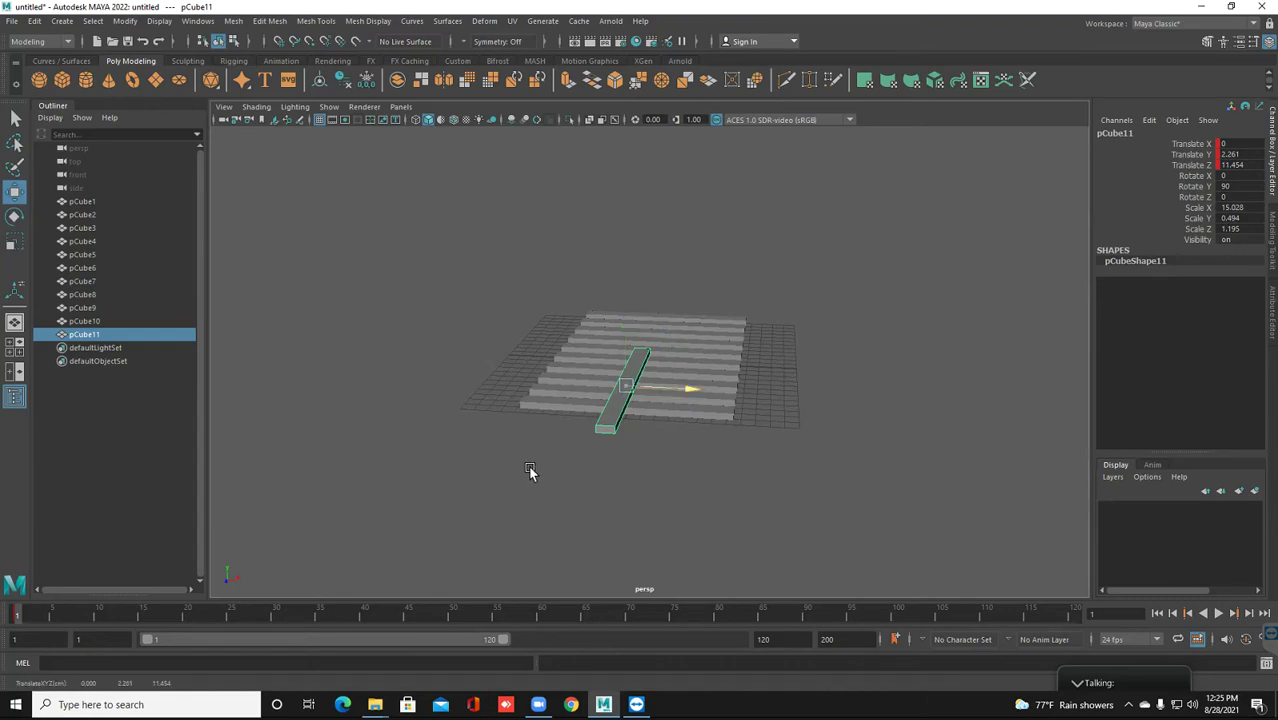
middle_drag(530, 471, 523, 481)
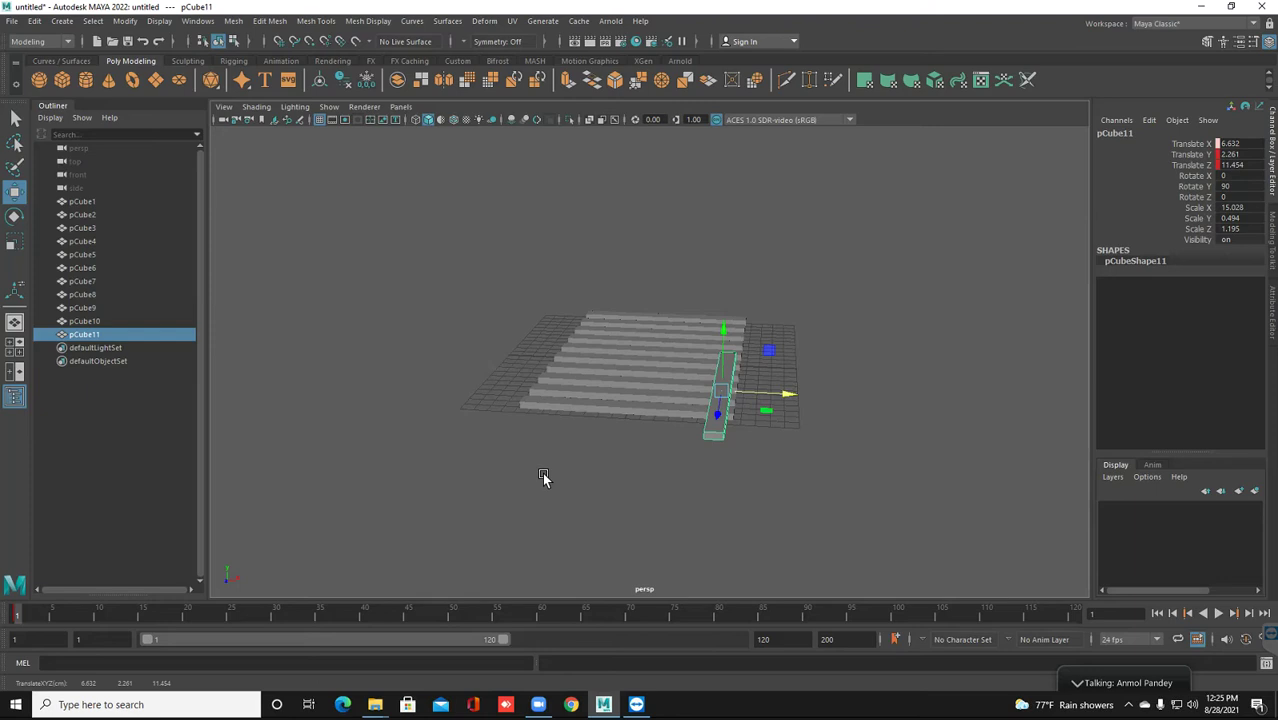
right_click(17, 619)
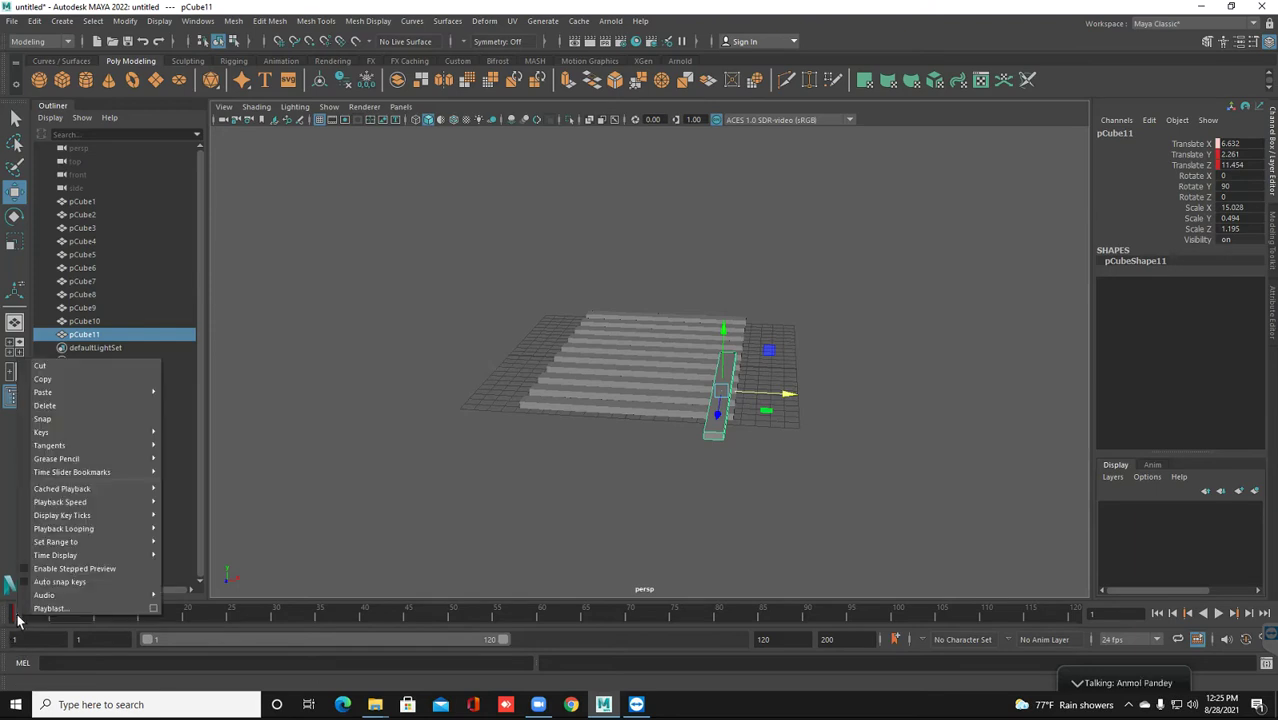
click(52, 407)
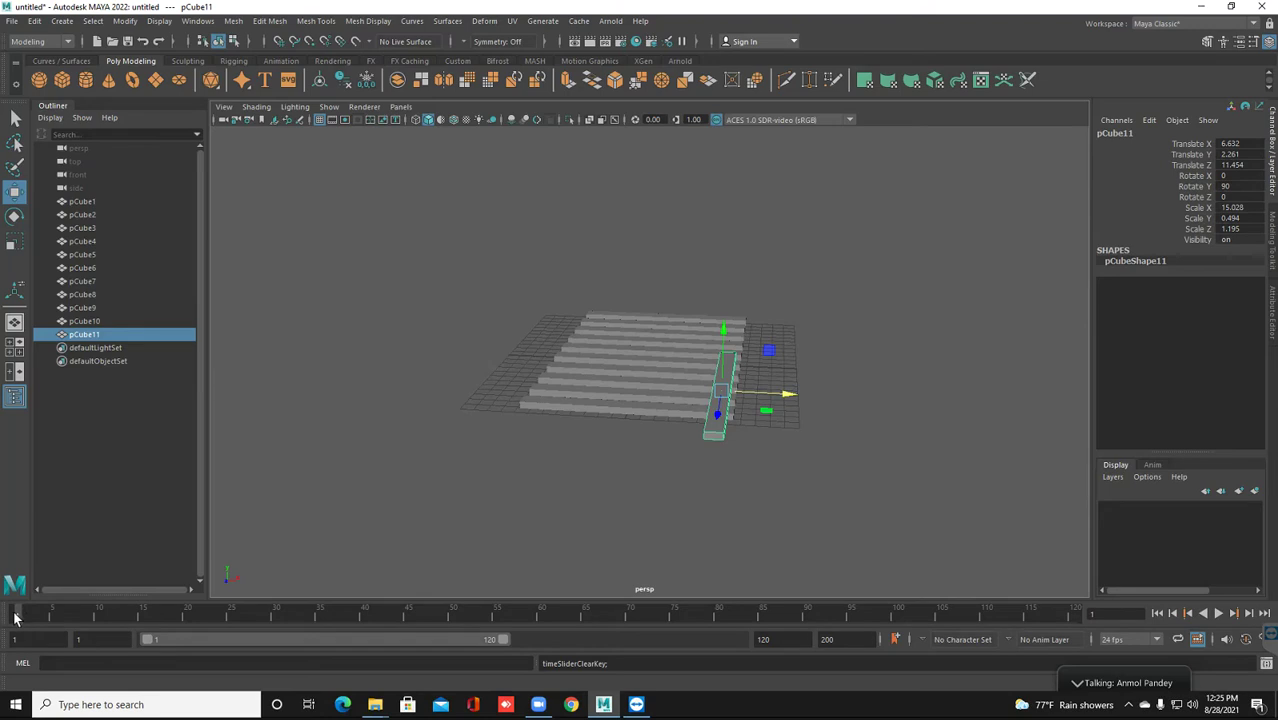
right_click(15, 619)
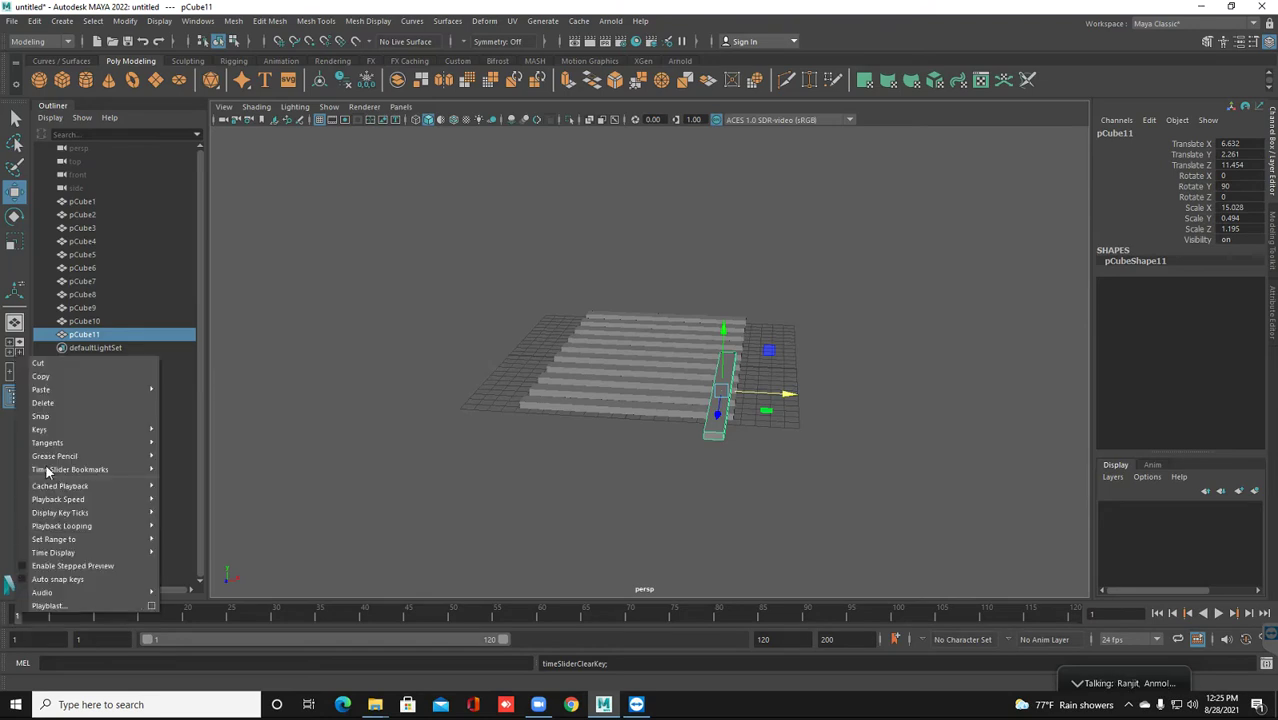
click(315, 560)
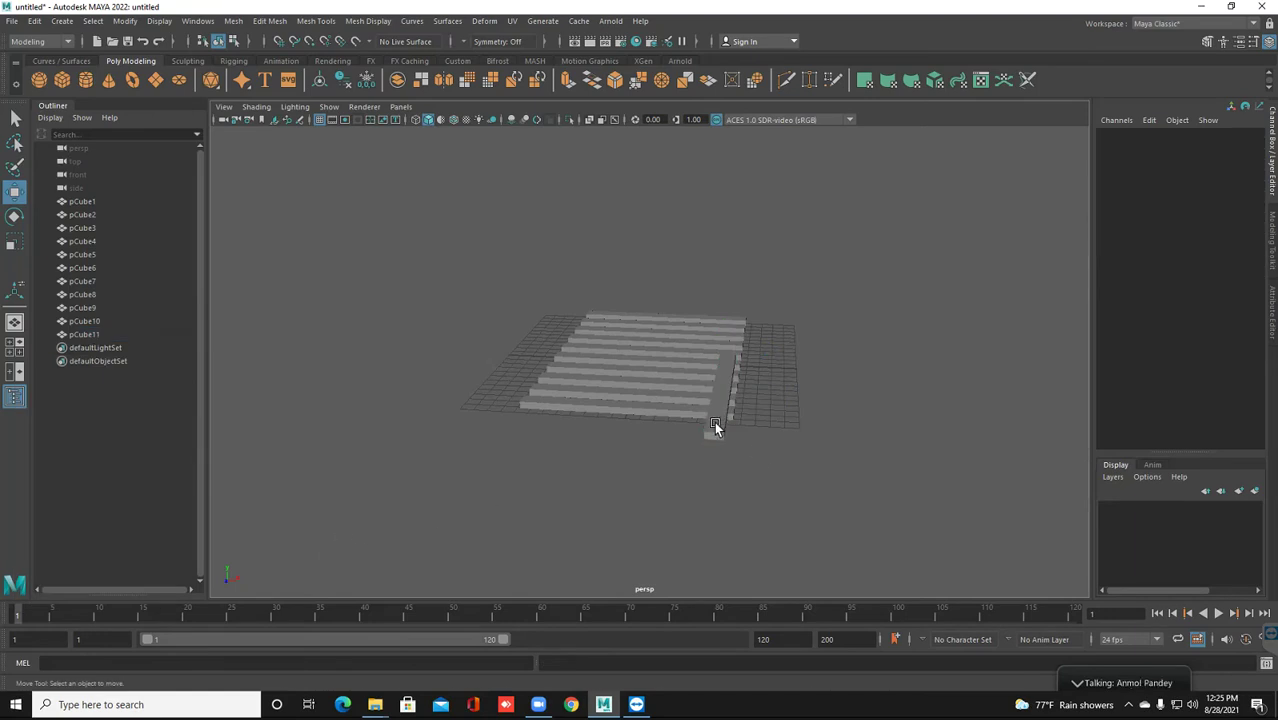
Move the long plank over the row of slats toward their ends
alt+drag(380, 523, 379, 525)
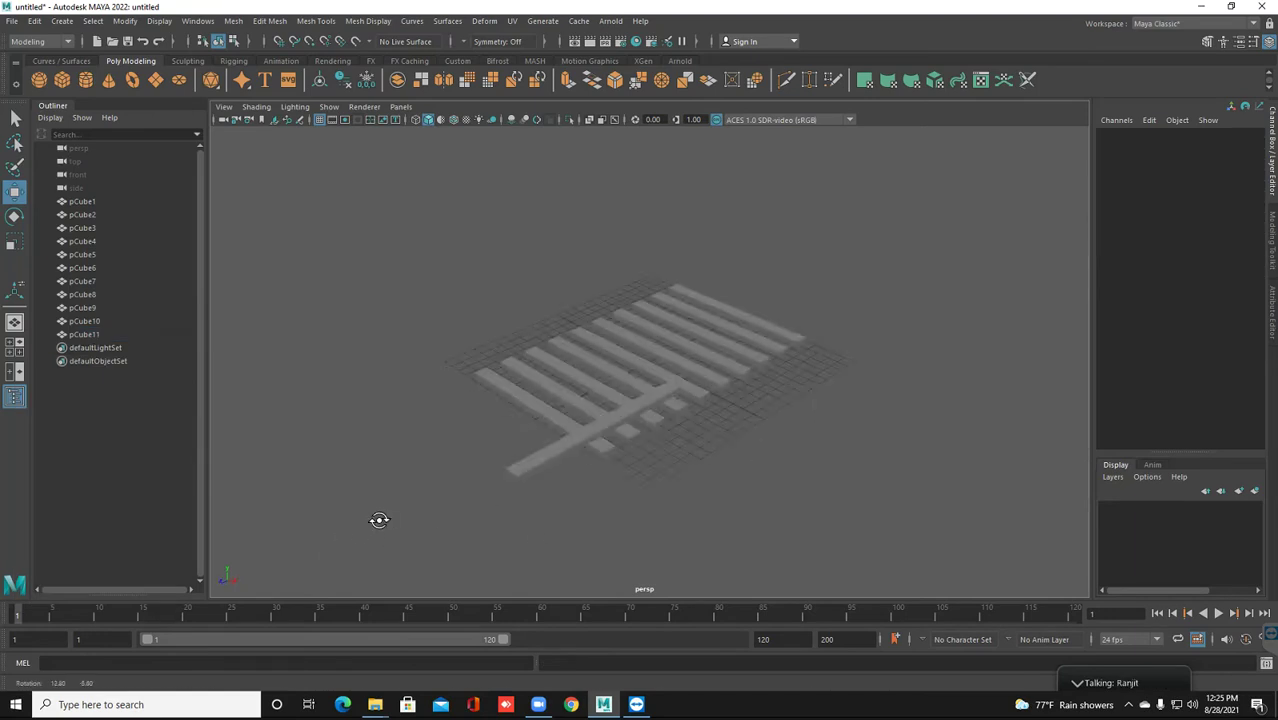
key(ctrl+z)
alt+drag(379, 524, 379, 524)
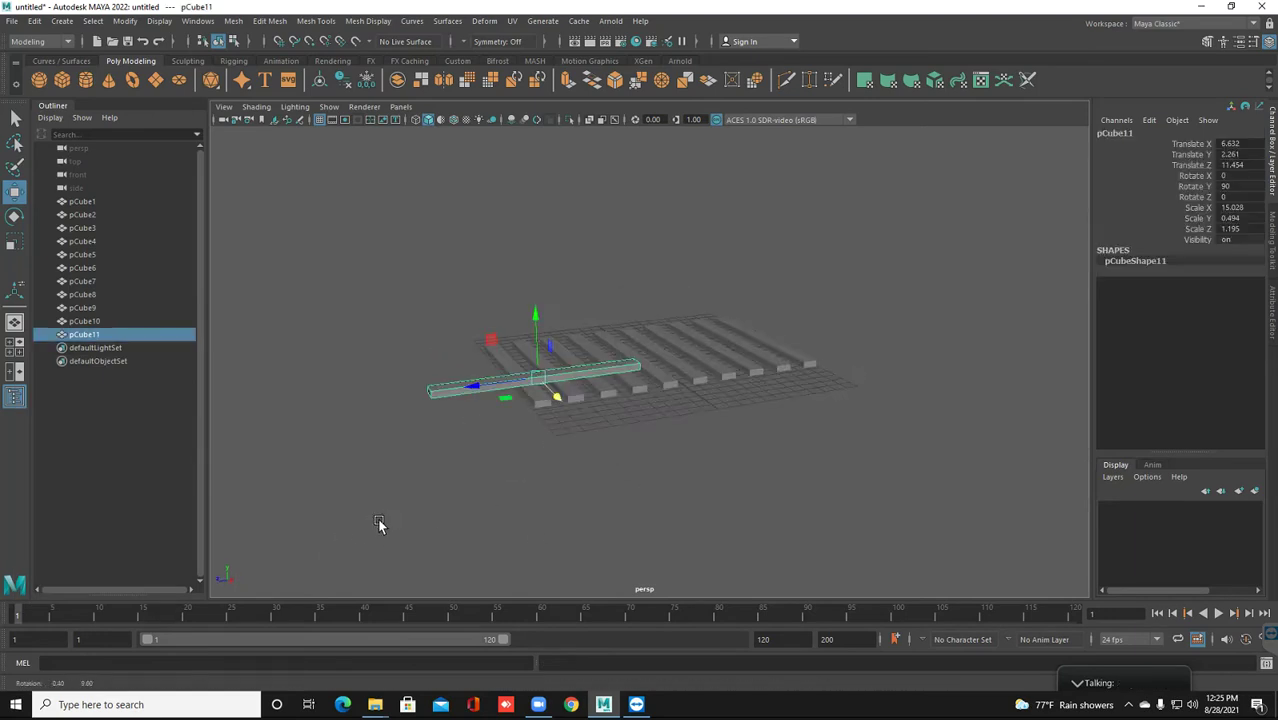
middle_drag(377, 520, 377, 520)
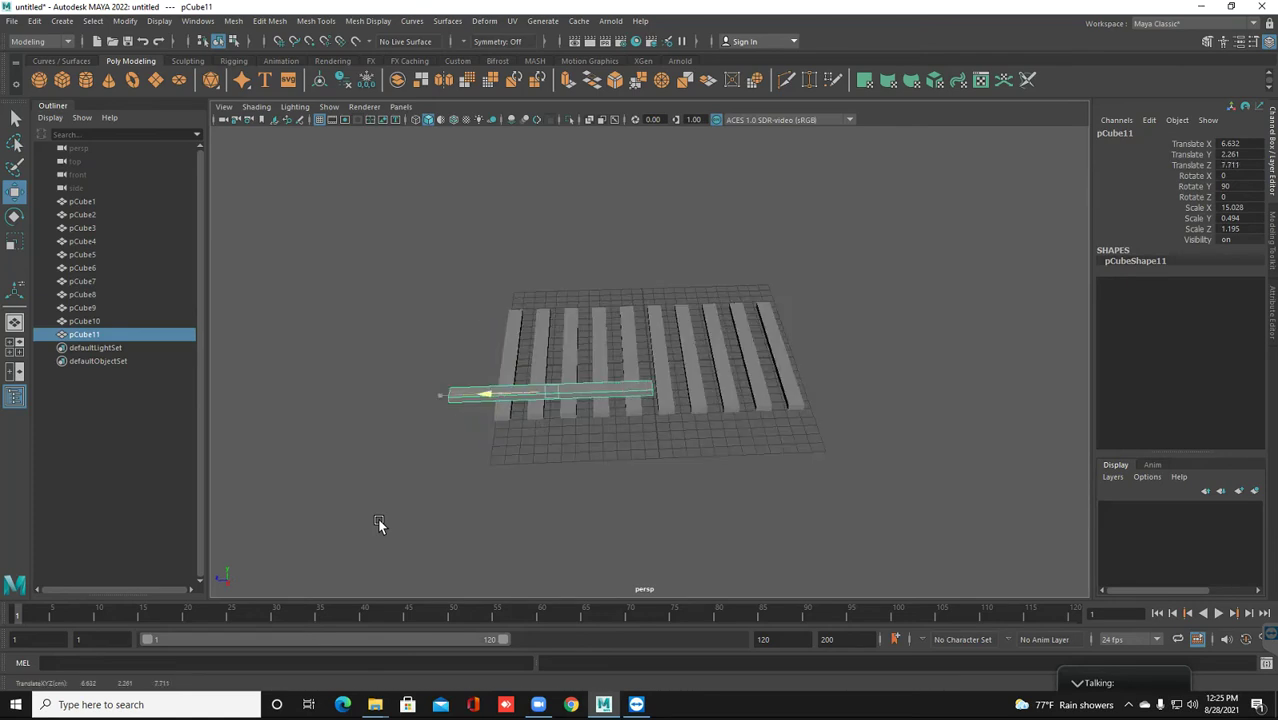
alt+drag(377, 517, 377, 517)
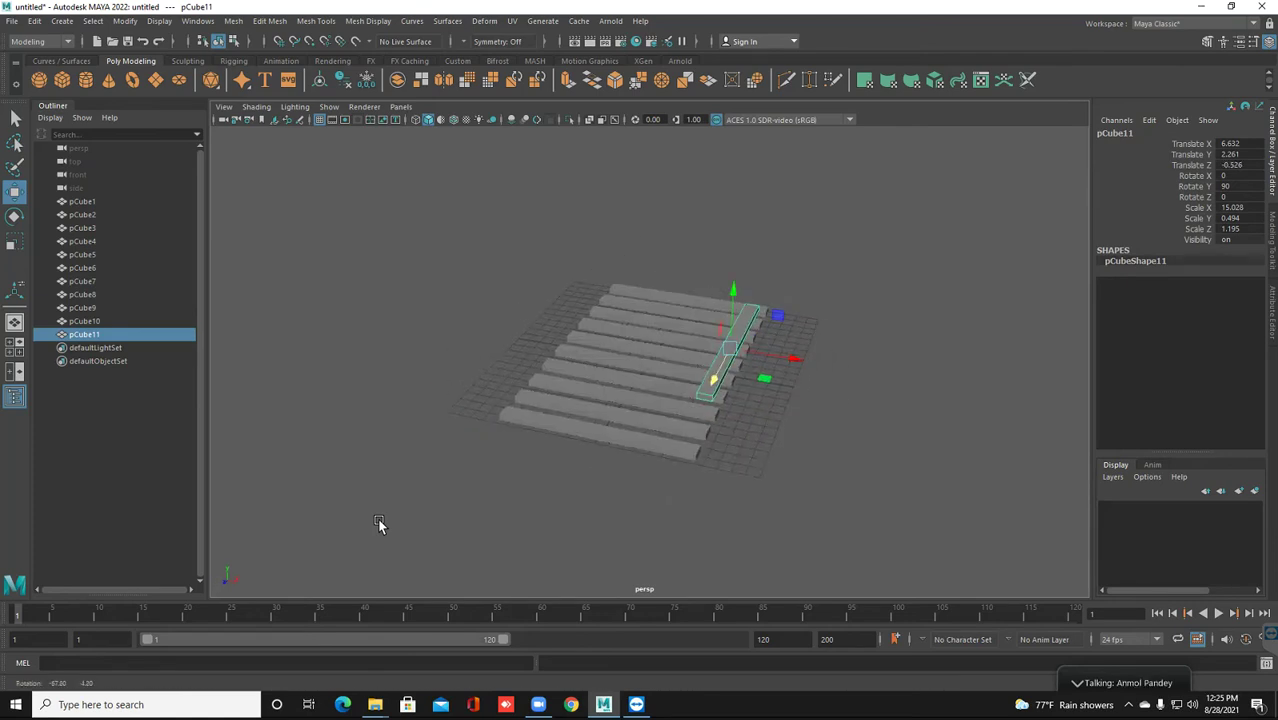
middle_drag(377, 517, 378, 522)
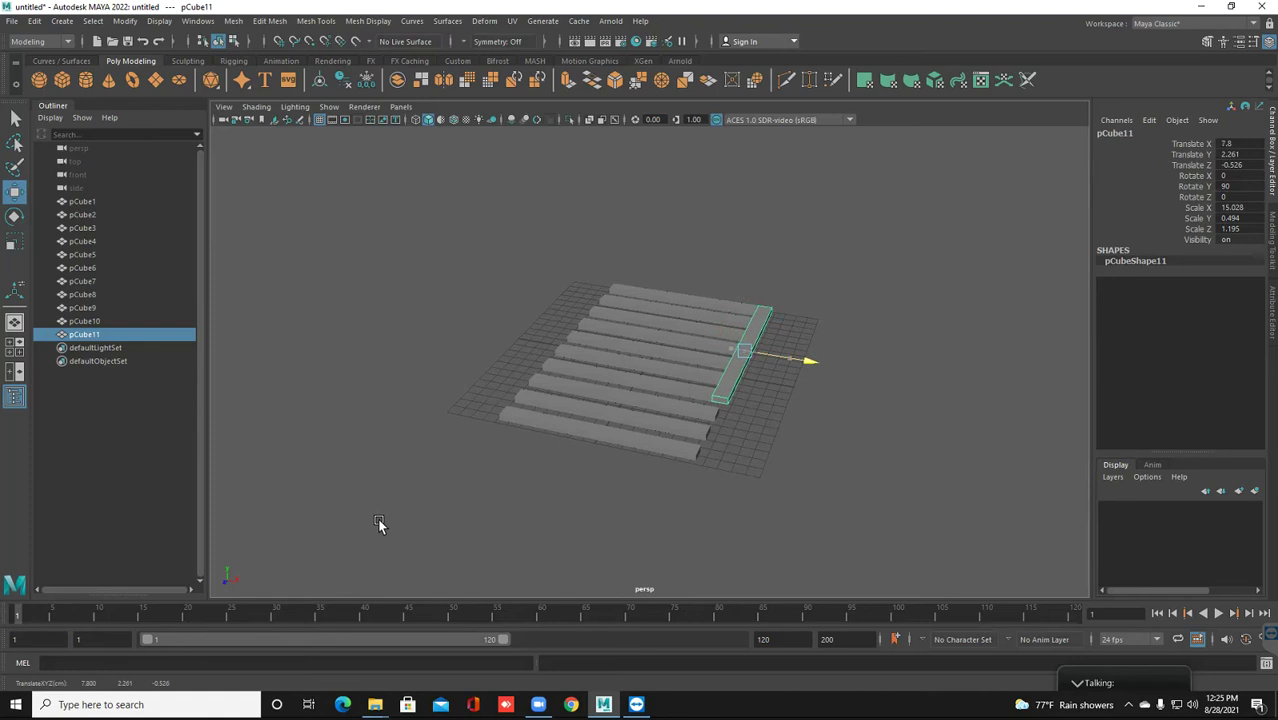
Lower the plank onto the slats at Y 1.1, aligned with the slat ends at X 6.889
scroll(378, 522, up, 4)
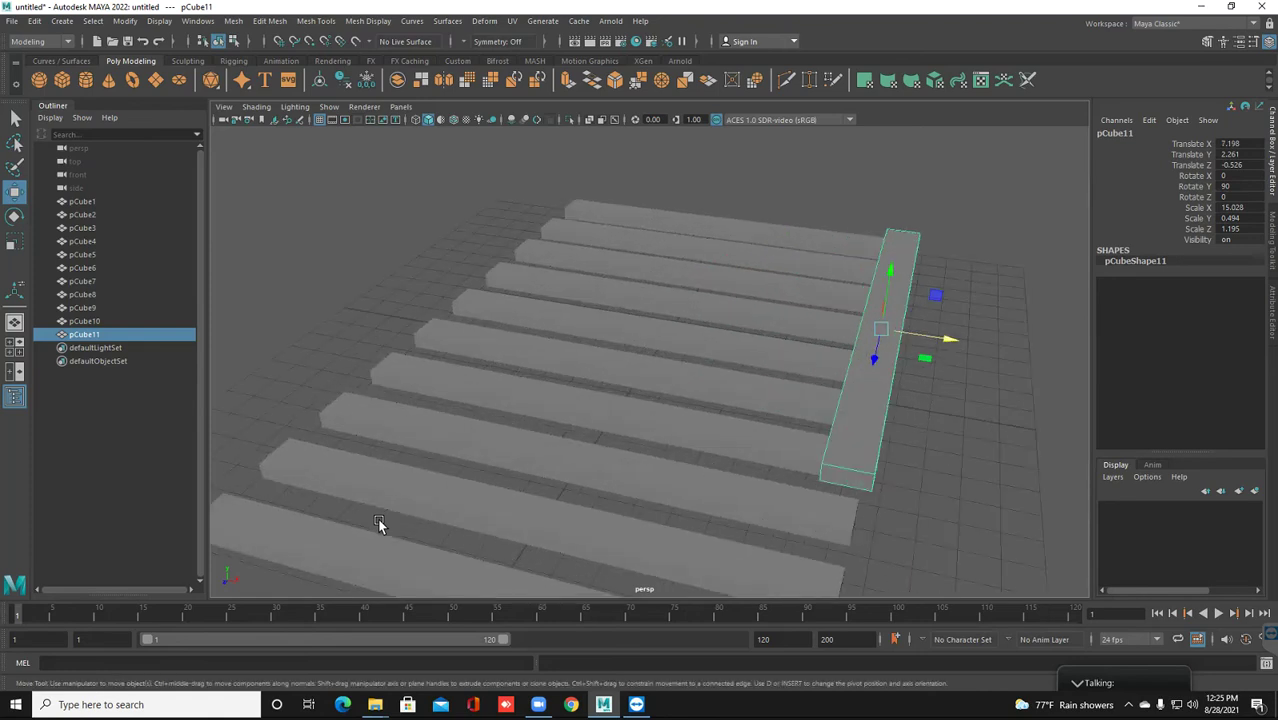
alt+drag(378, 522, 378, 522)
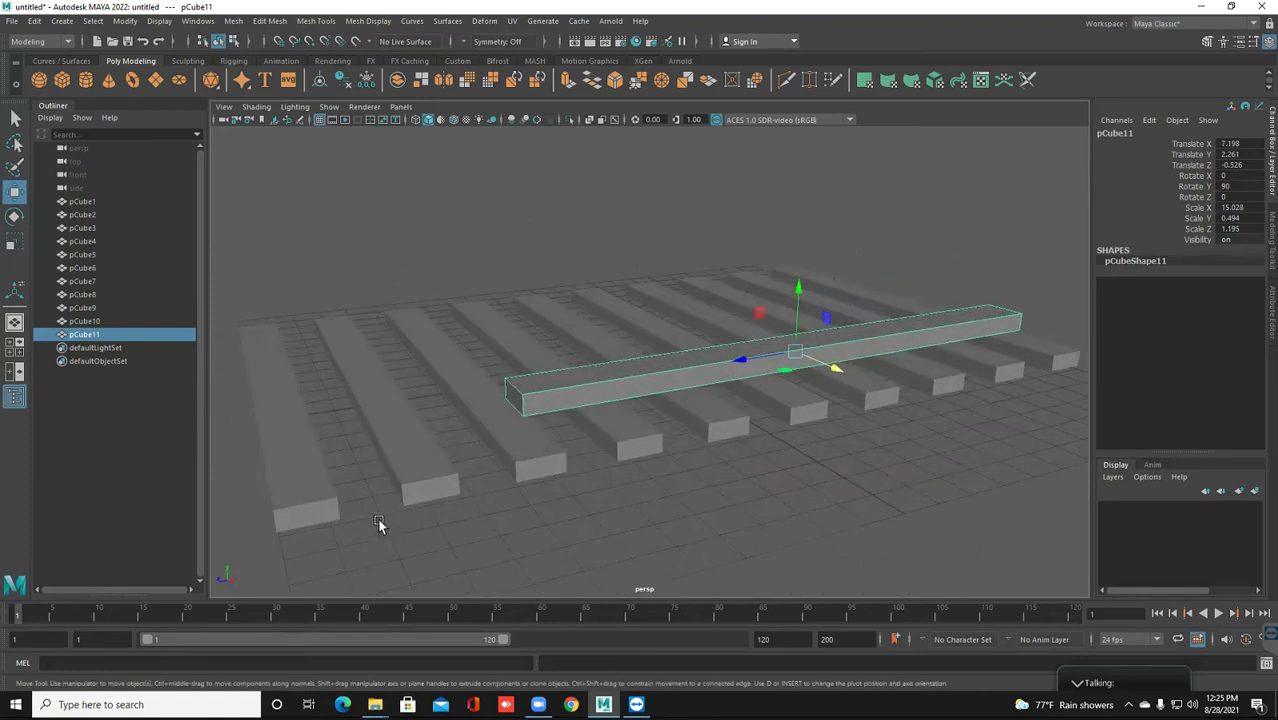
middle_drag(378, 522, 378, 522)
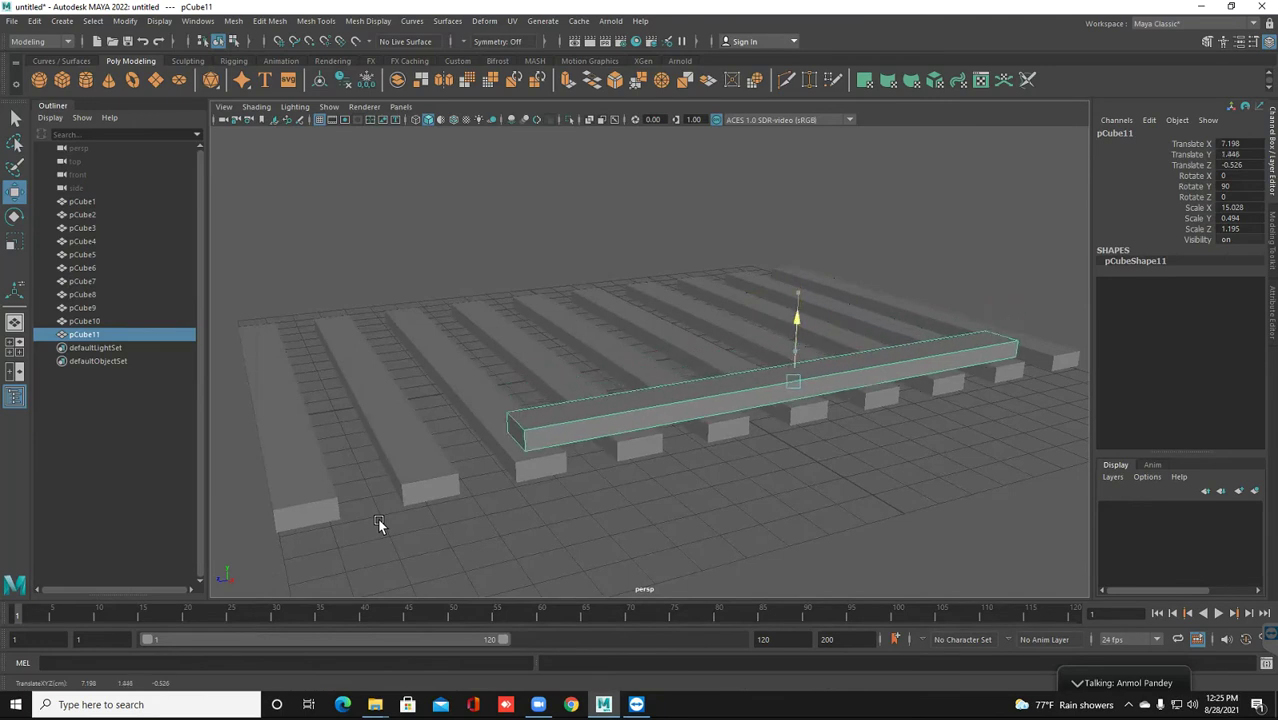
alt+drag(378, 522, 378, 522)
scroll(378, 522, up, 2)
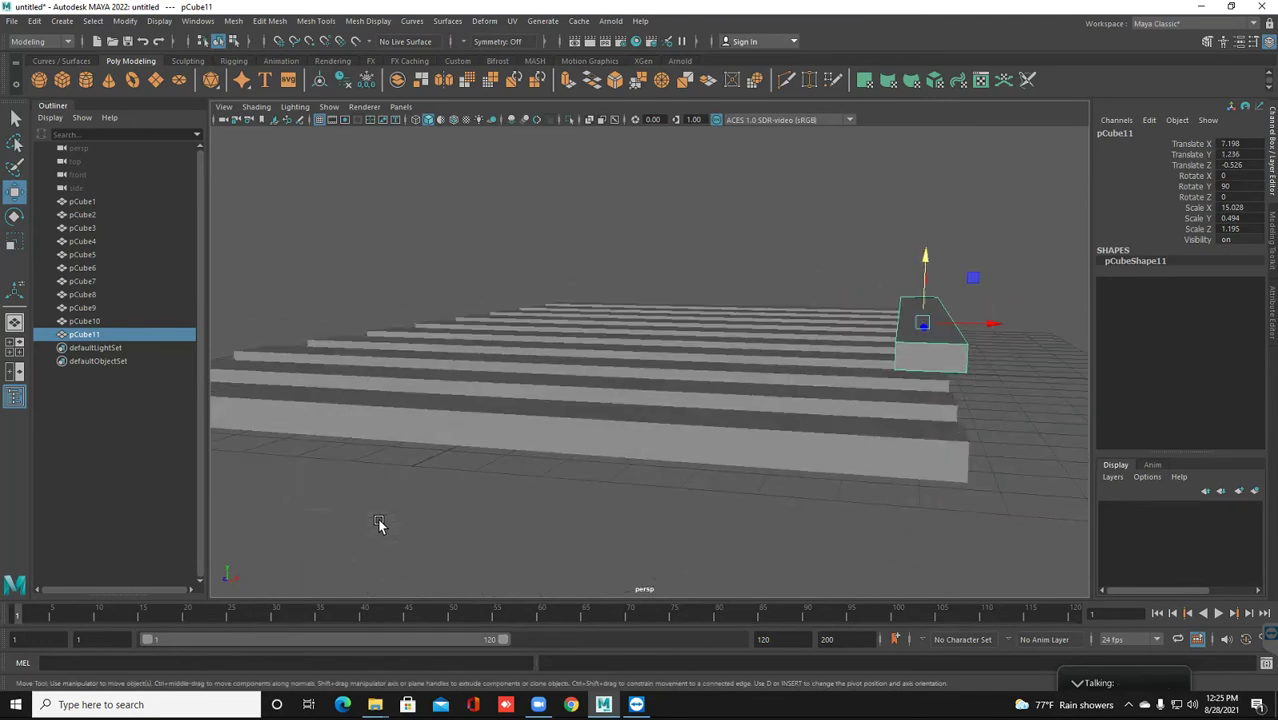
middle_drag(378, 522, 378, 522)
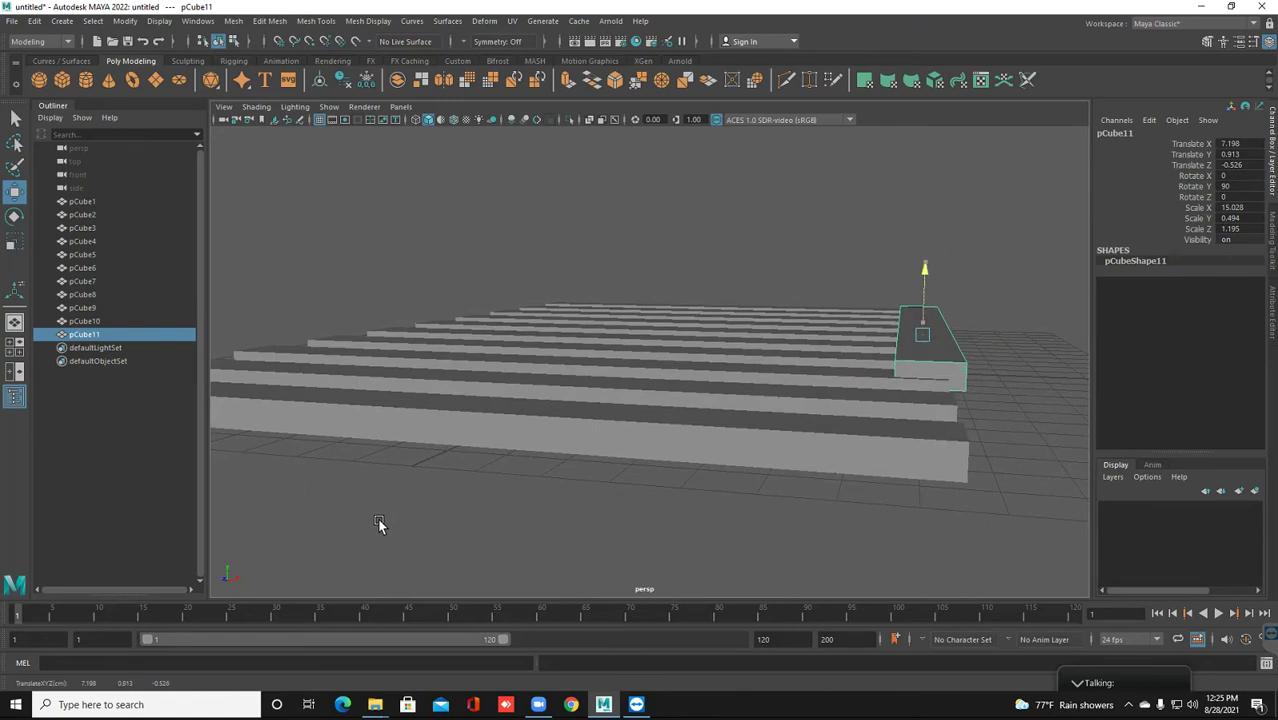
middle_drag(378, 522, 378, 522)
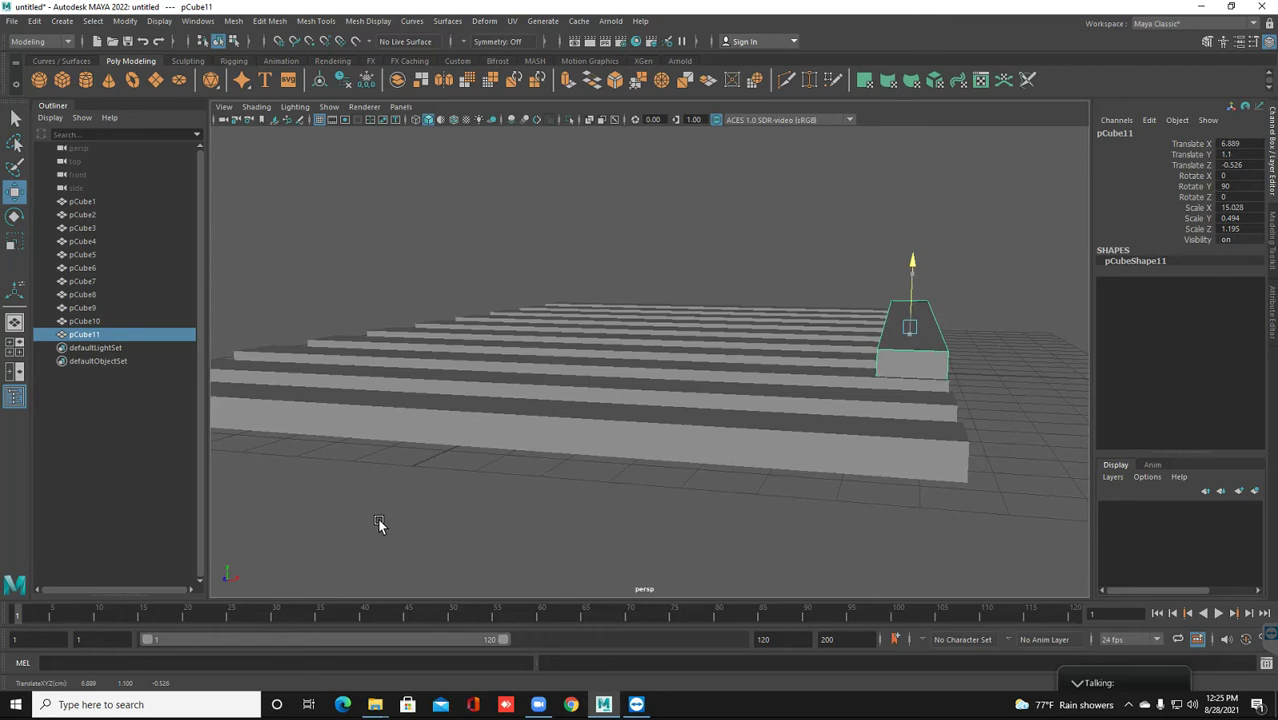
alt+drag(378, 522, 378, 523)
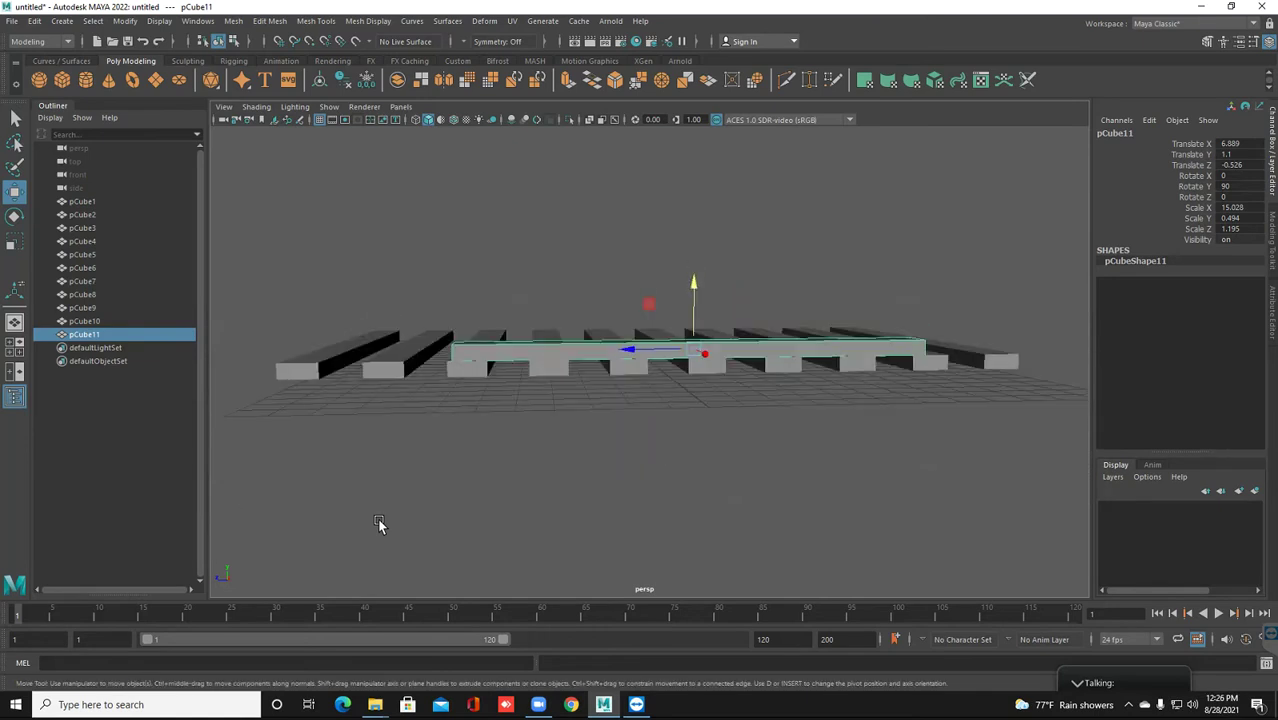
Stretch the cross plank to Scale X 23.643 so it spans all ten slats
key(r)
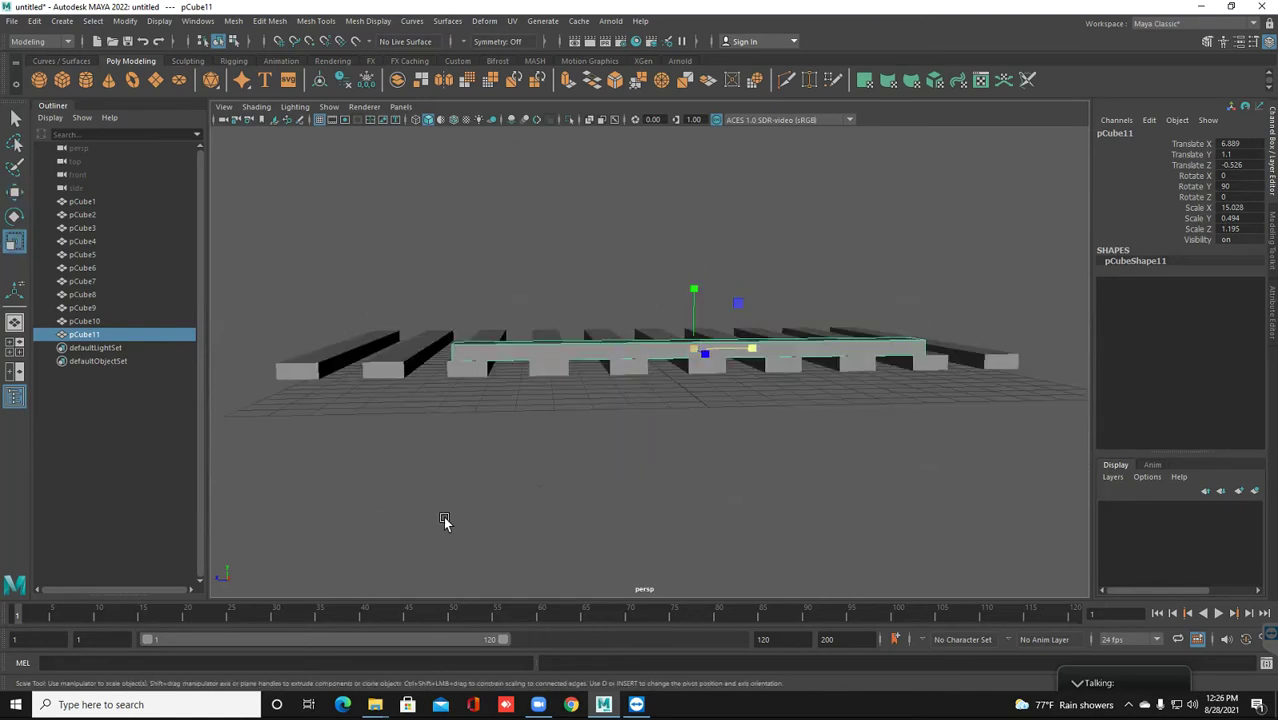
drag(693, 348, 725, 348)
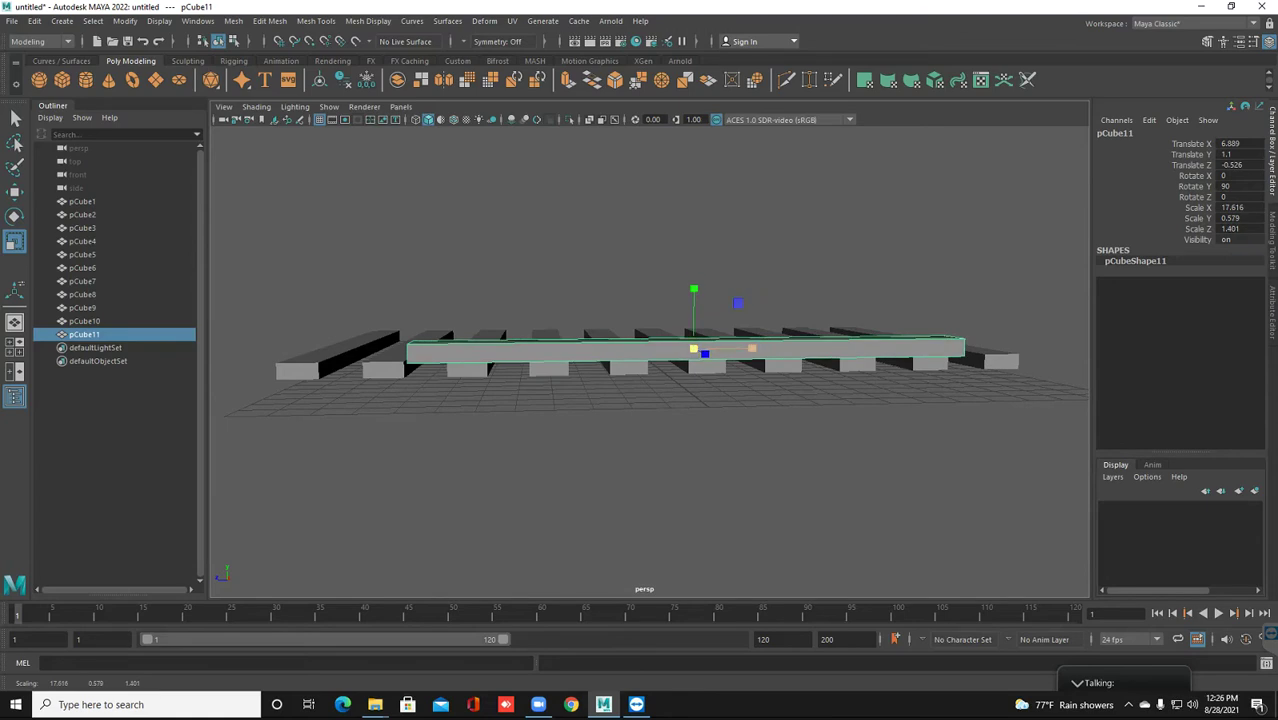
key(ctrl+z)
drag(752, 348, 778, 348)
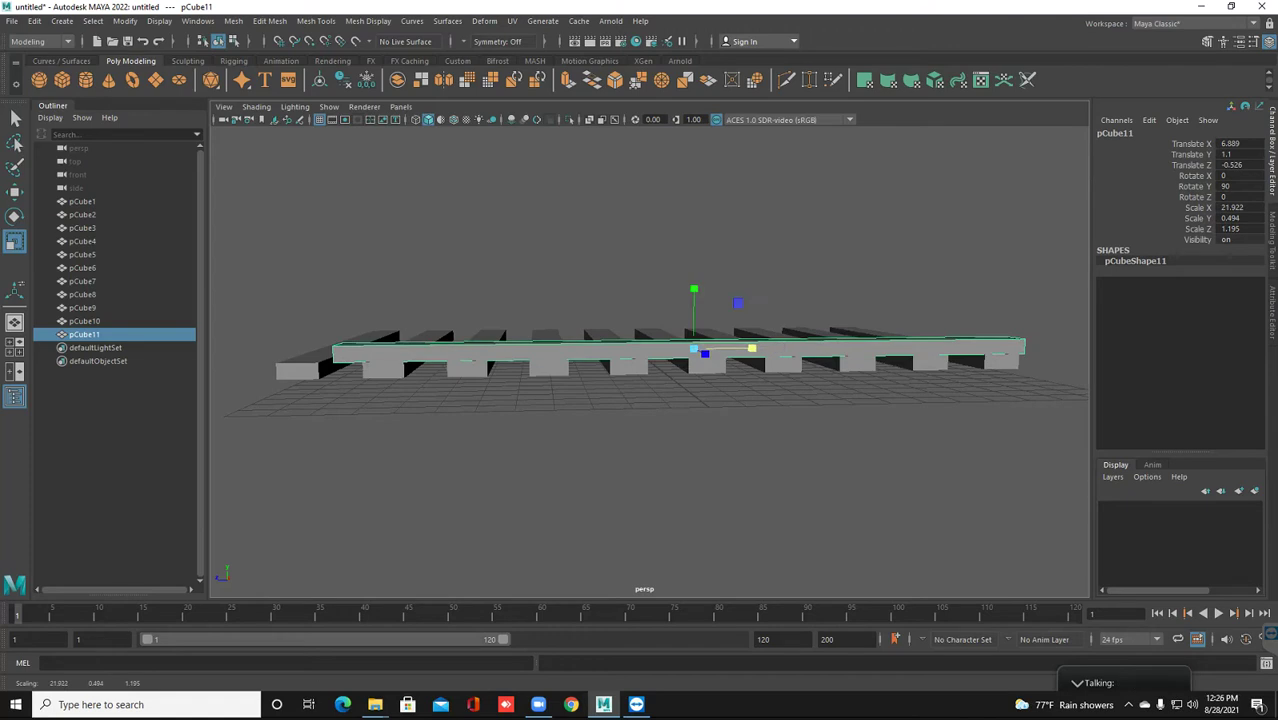
drag(752, 348, 768, 348)
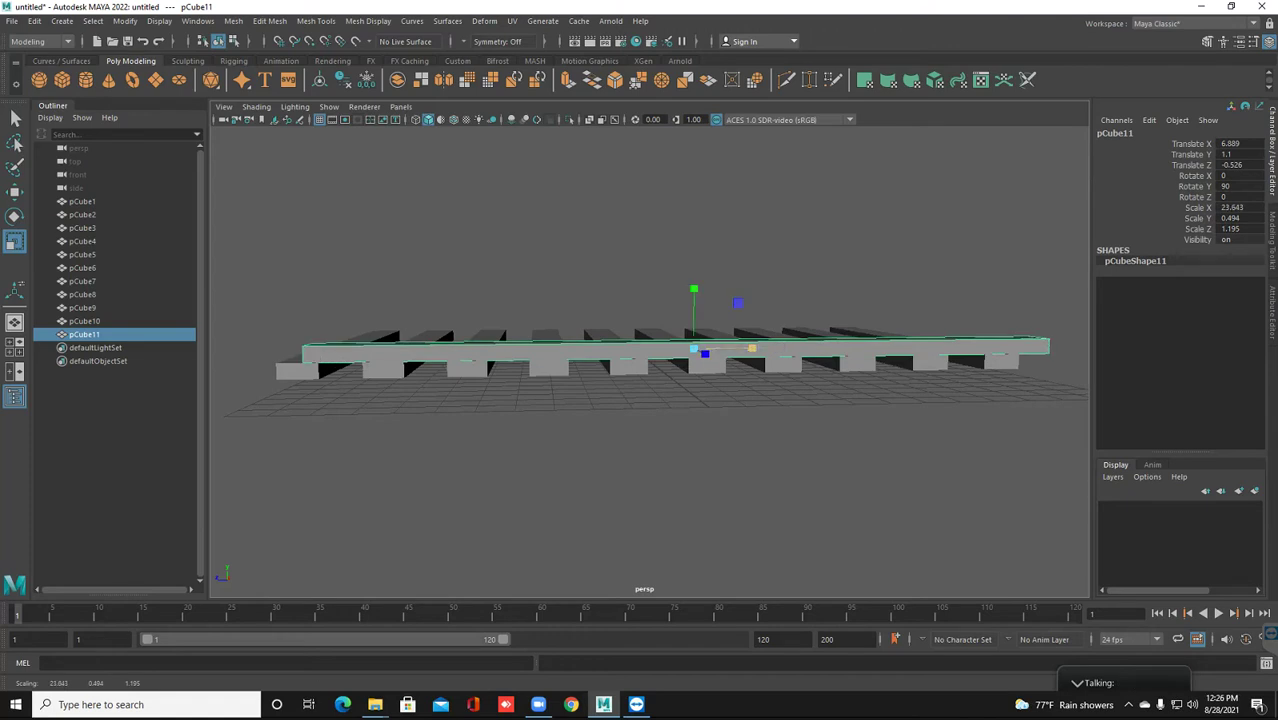
Centre the beam along the slat row at Z 0.216
key(w)
drag(630, 349, 603, 349)
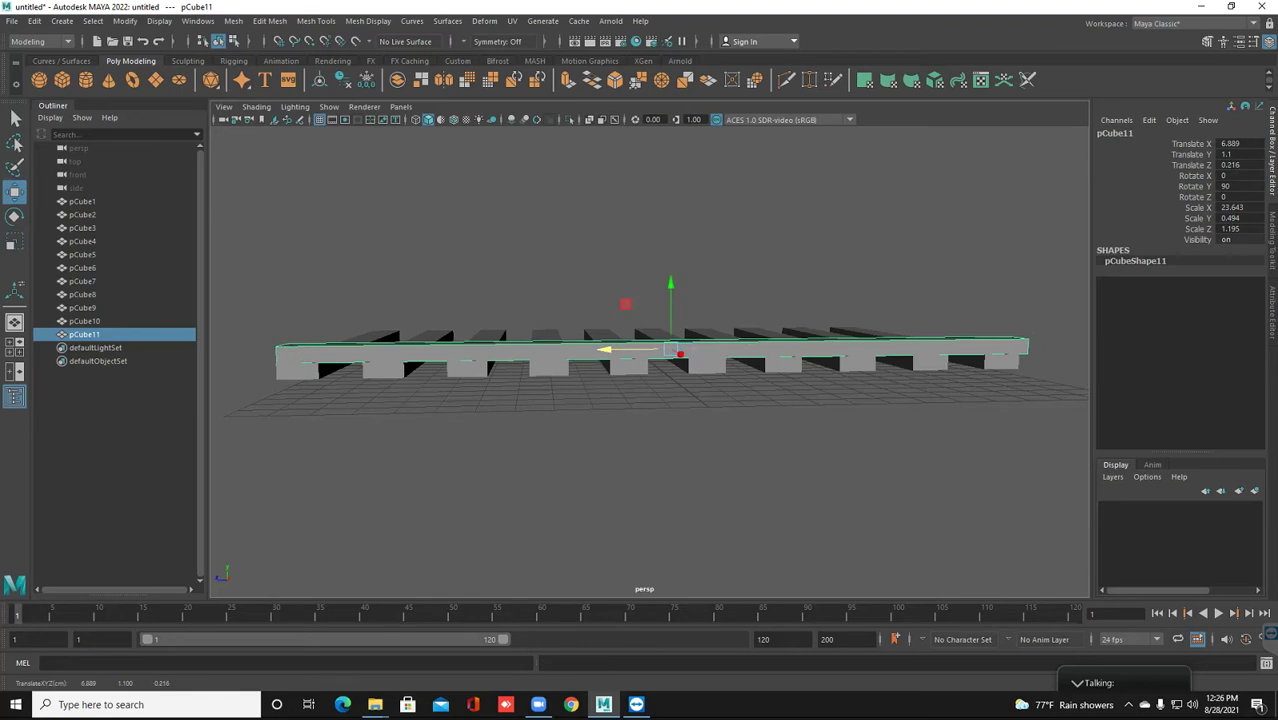
alt+drag(650, 350, 590, 355)
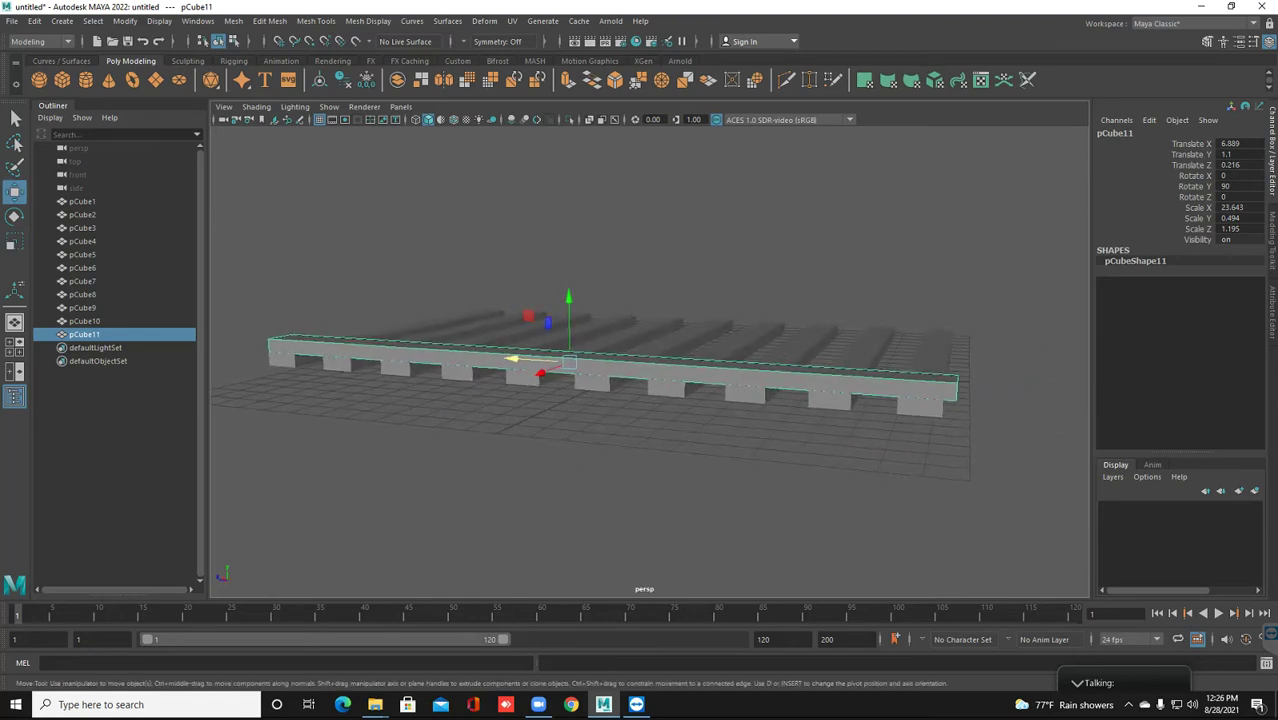
right_click(856, 345)
Select the beam's end face and extrude it
click(856, 345)
alt+drag(650, 380, 560, 390)
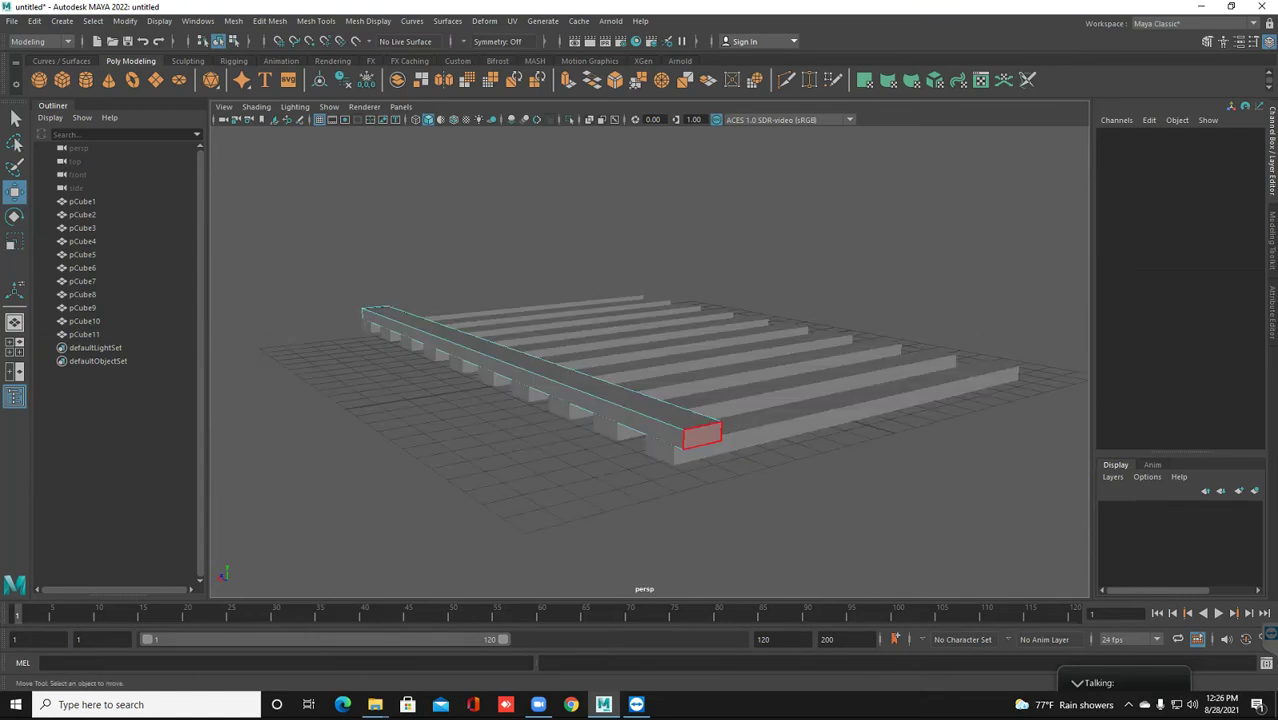
click(700, 436)
alt+drag(663, 422, 780, 406)
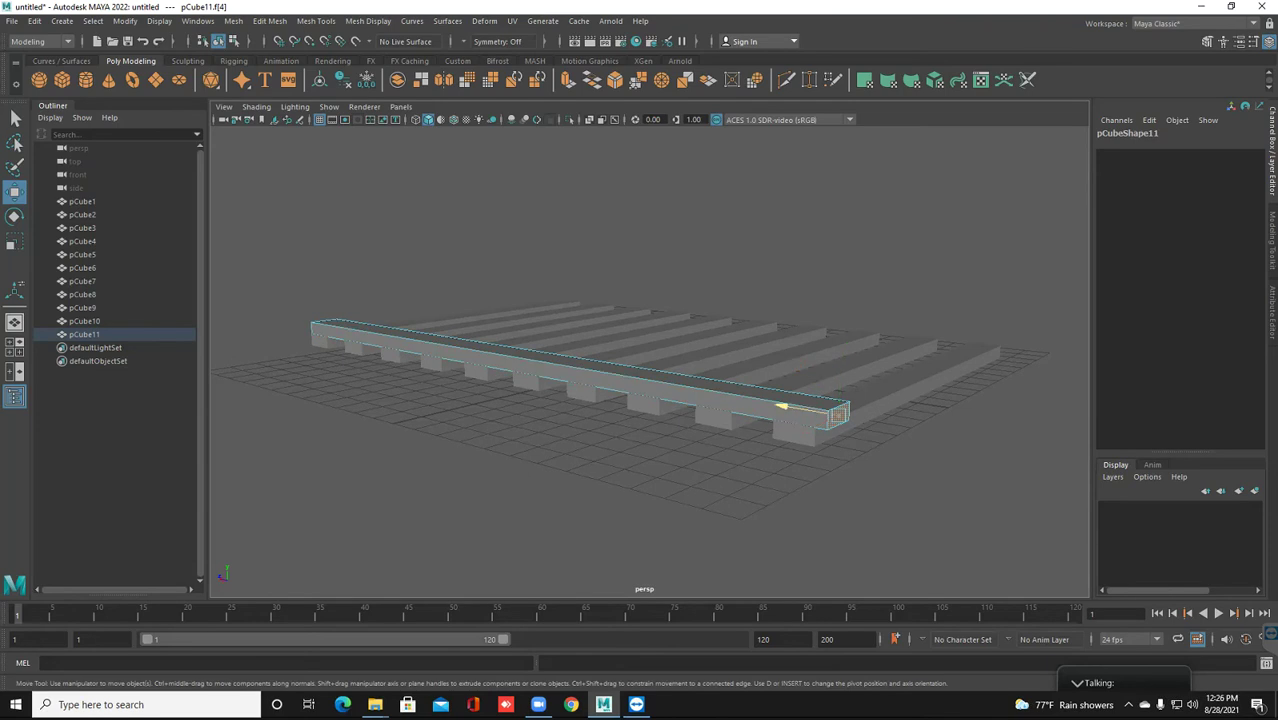
key(ctrl+e)
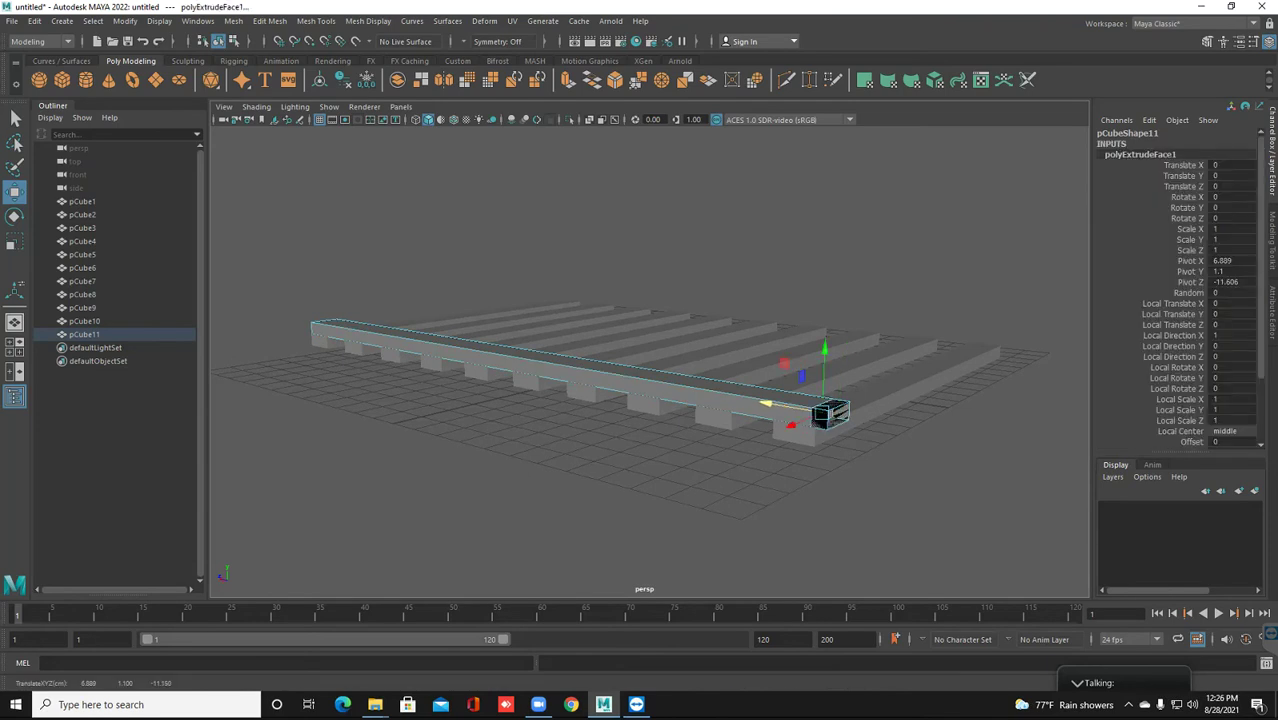
Push the extruded end face slightly outward to lengthen the beam
key(ctrl+z)
key(ctrl+z)
key(ctrl+z)
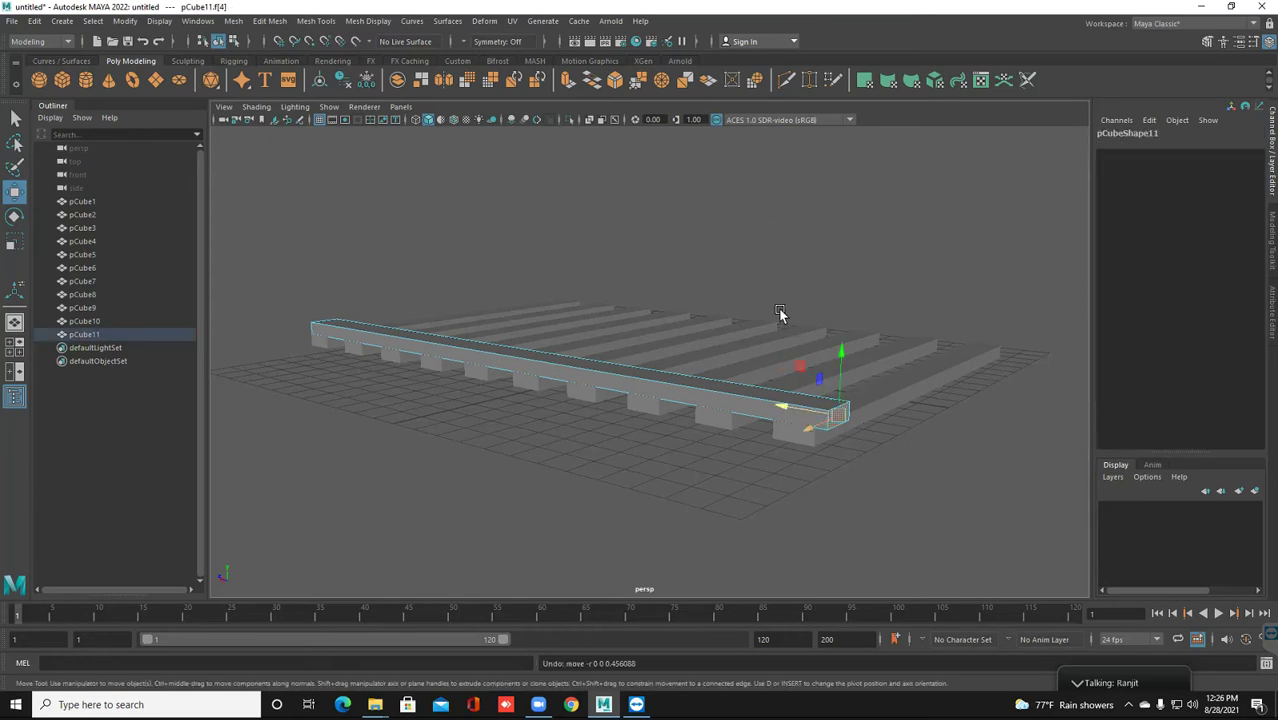
key(ctrl+z)
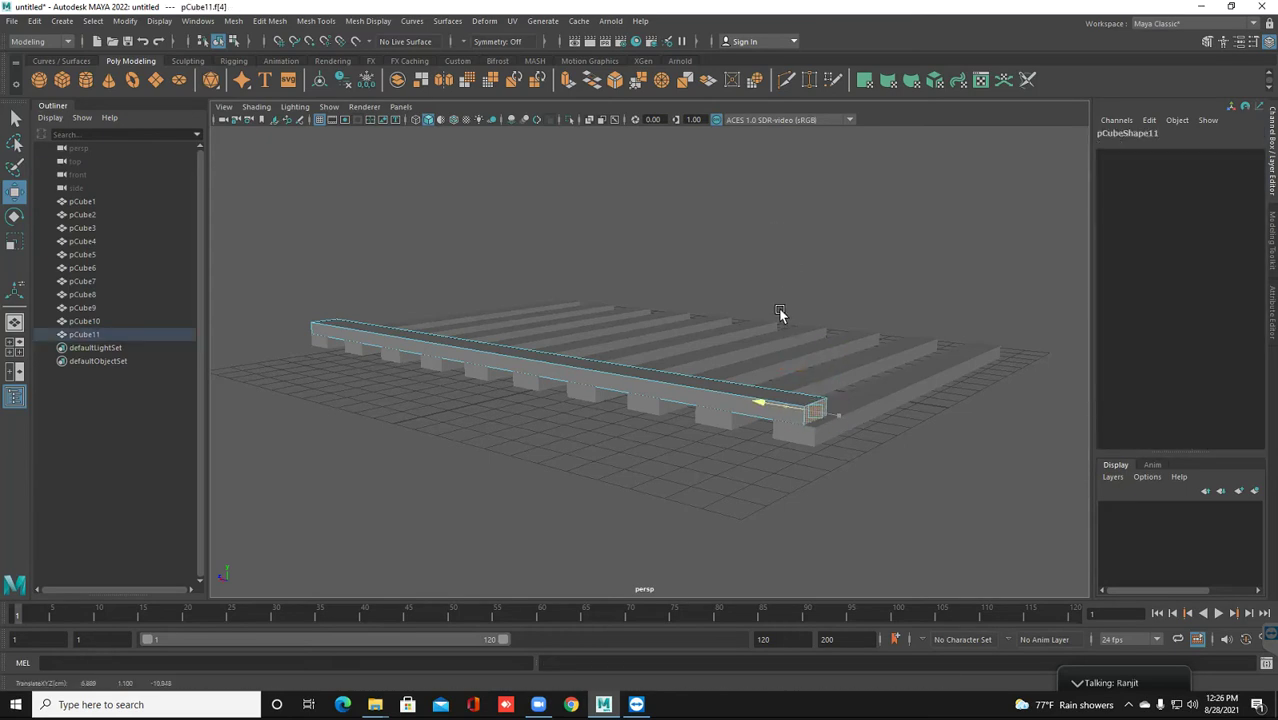
middle_drag(780, 314, 779, 314)
alt+drag(780, 314, 781, 314)
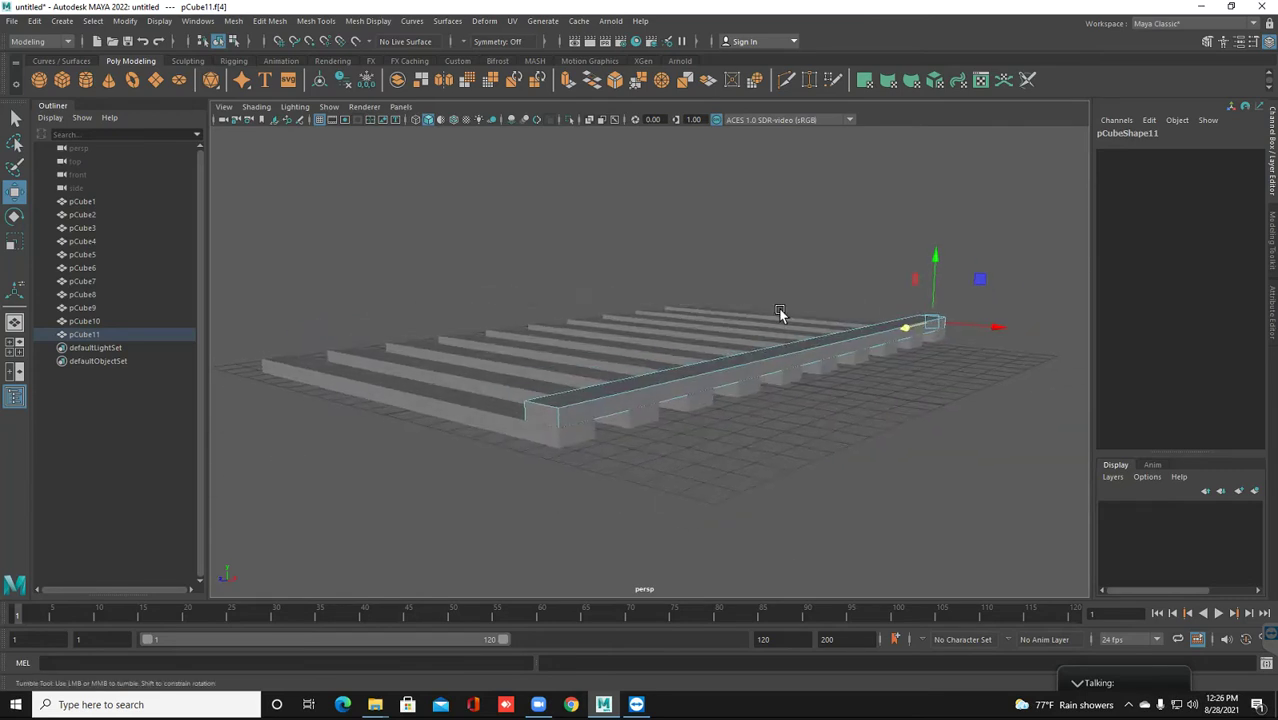
scroll(780, 312, up, 3)
scroll(780, 310, up, 2)
alt+drag(779, 310, 779, 315)
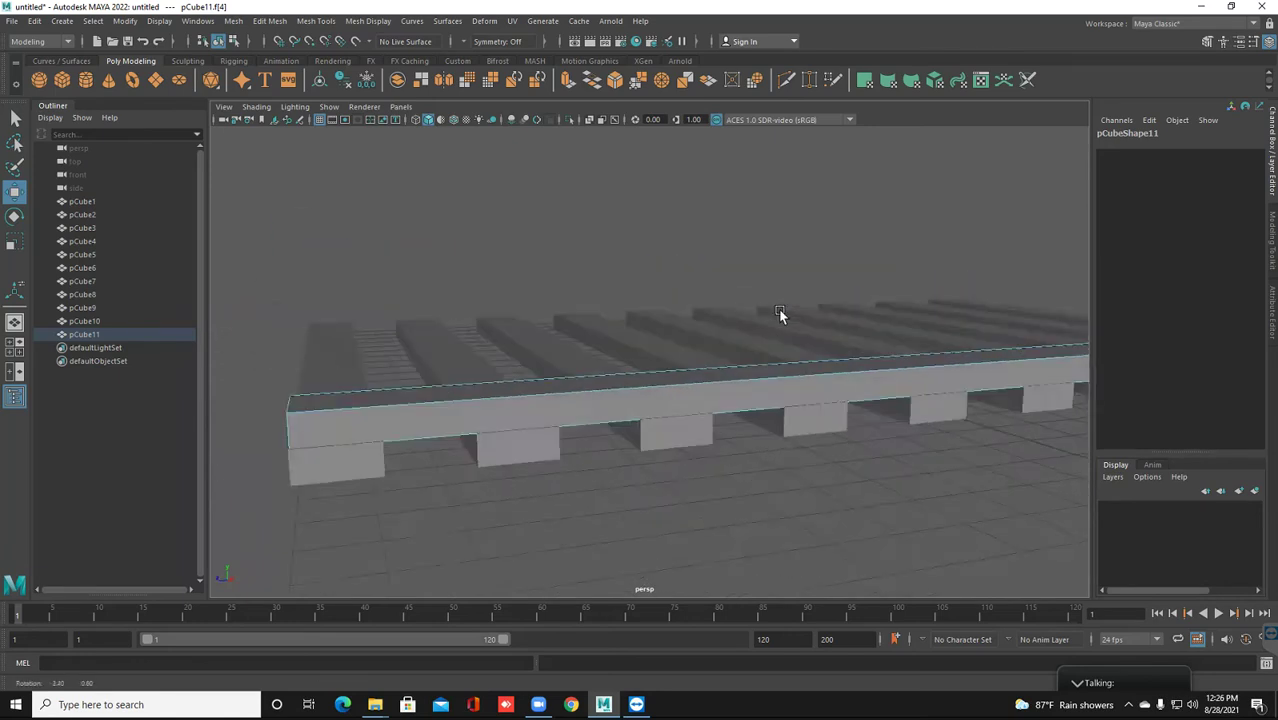
key(f)
right_click(779, 312)
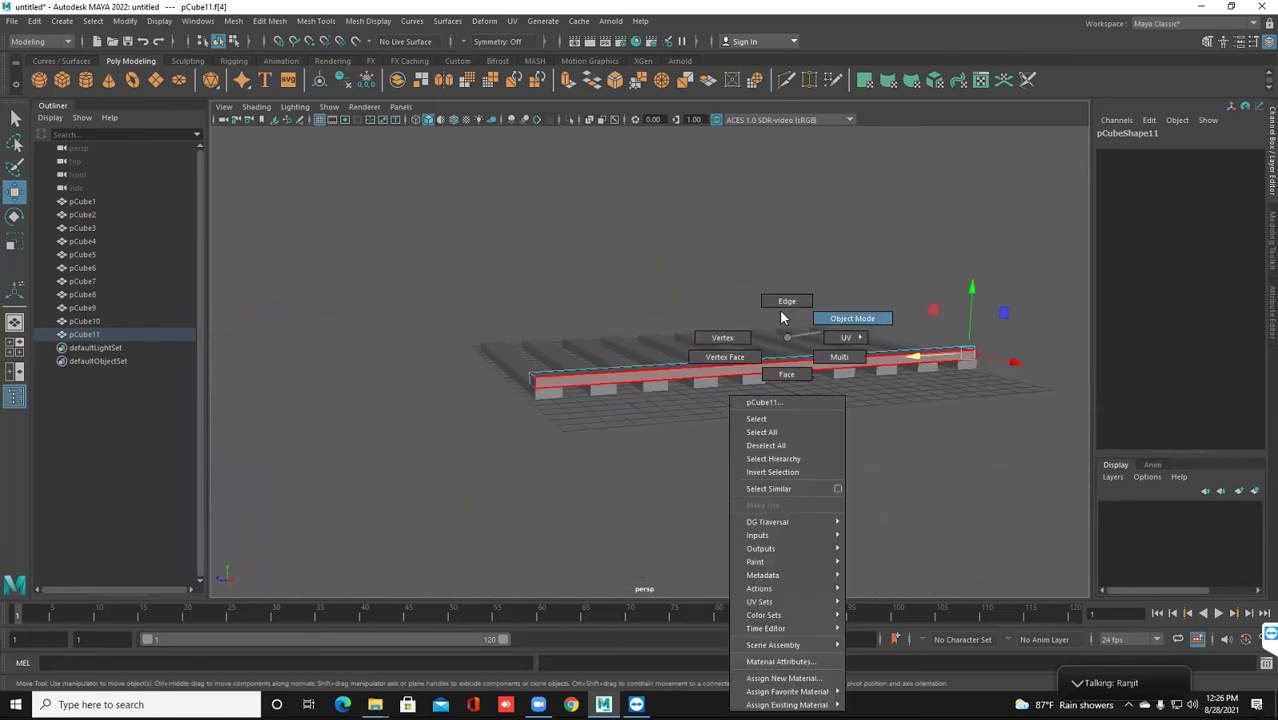
Duplicate pCube11 and move the copy to X -6.891 across the opposite plank ends
click(779, 310)
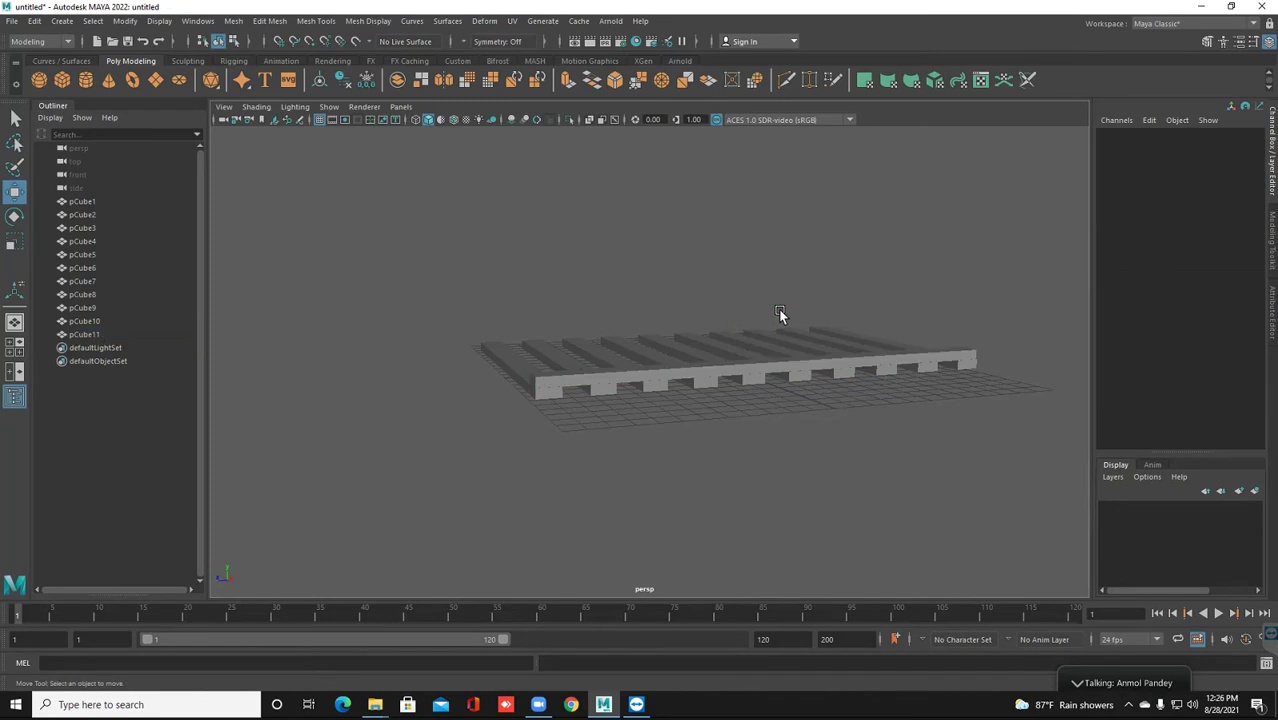
alt+drag(779, 310, 778, 308)
key(ctrl+z)
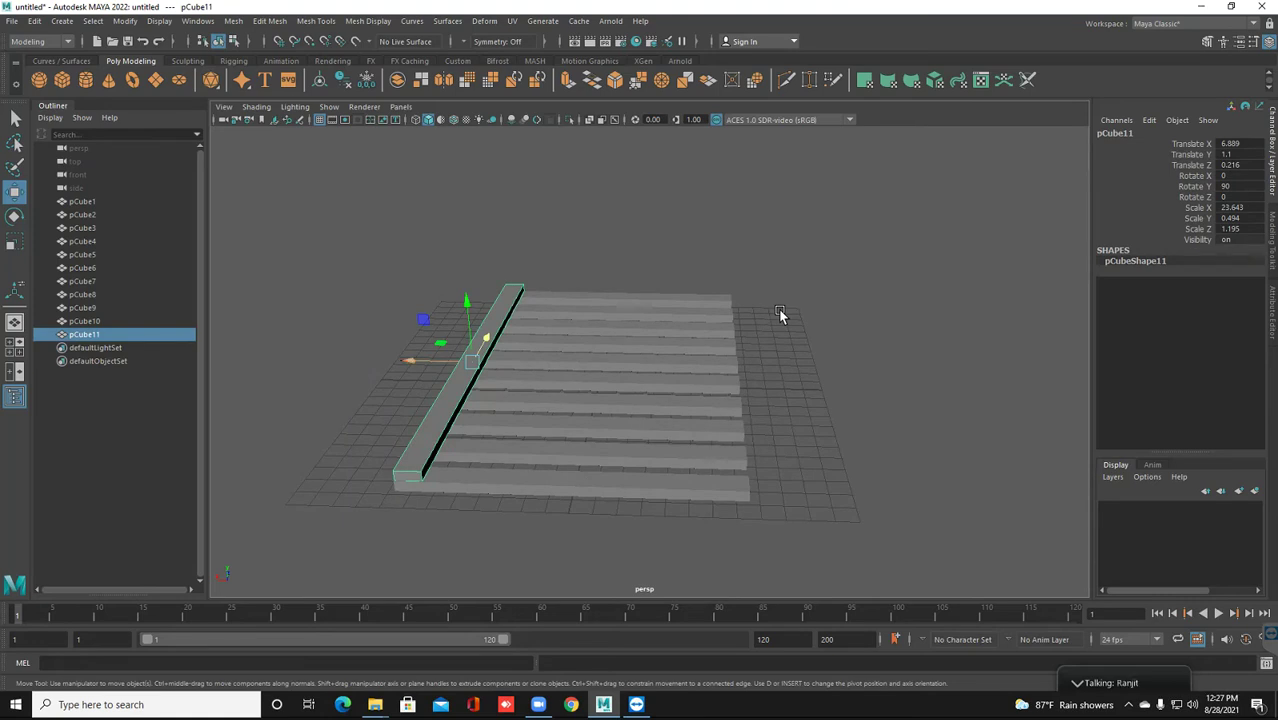
key(shift+d)
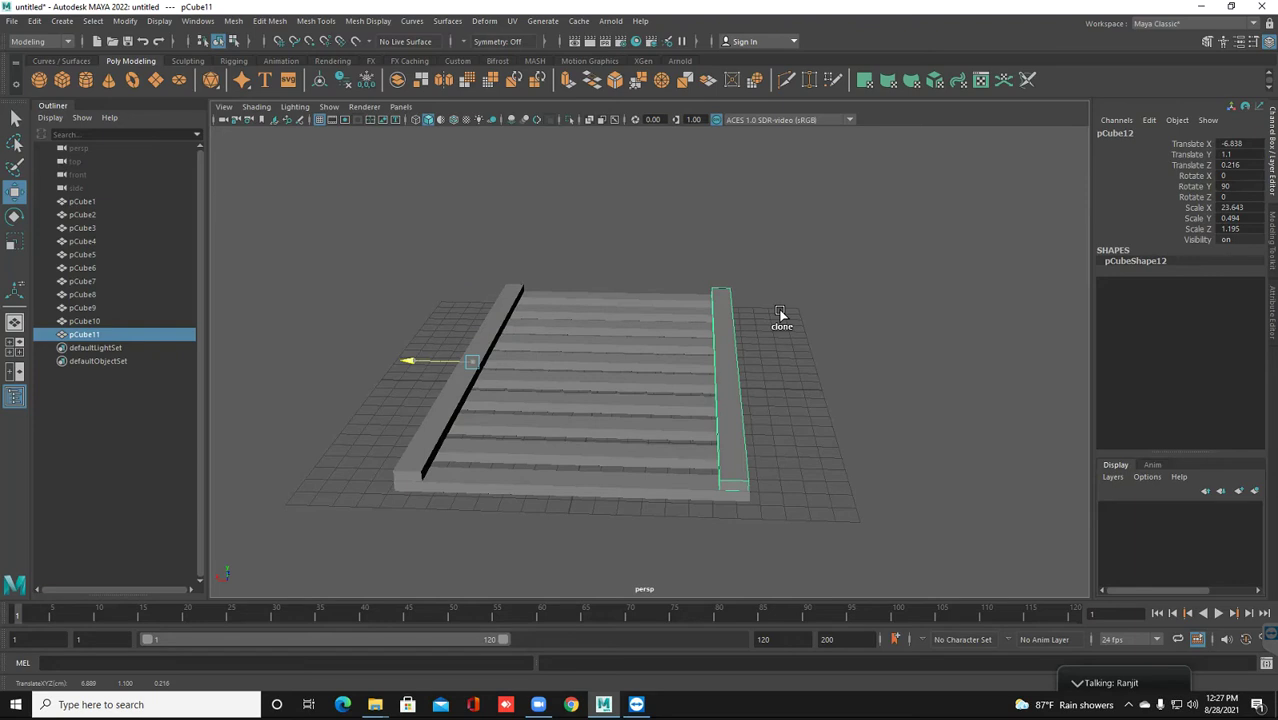
middle_drag(780, 314, 780, 314)
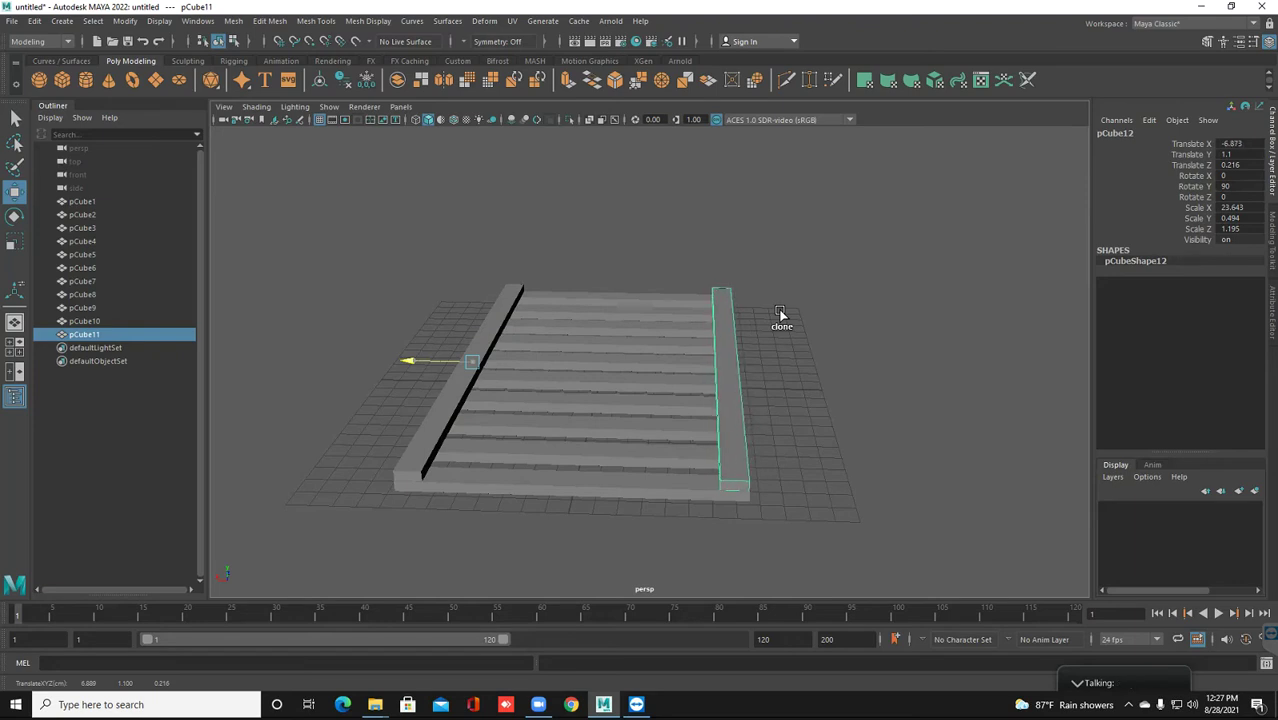
alt+drag(780, 314, 781, 316)
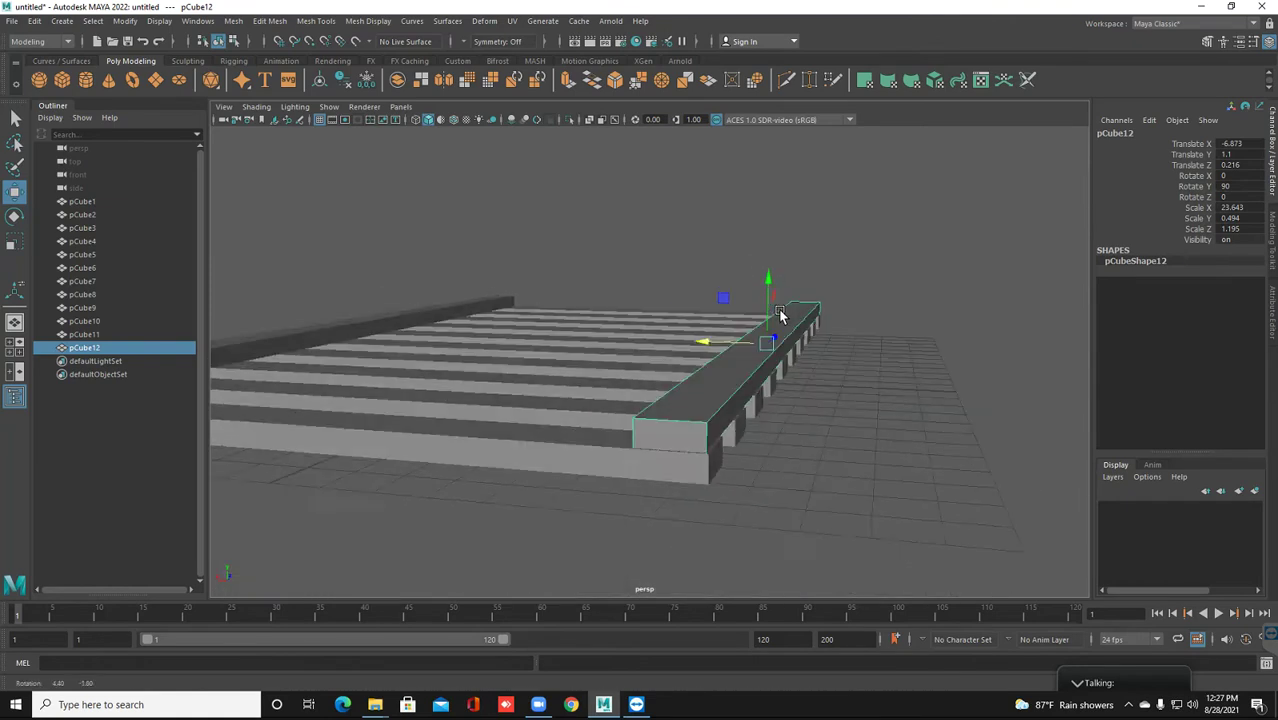
middle_drag(780, 315, 781, 316)
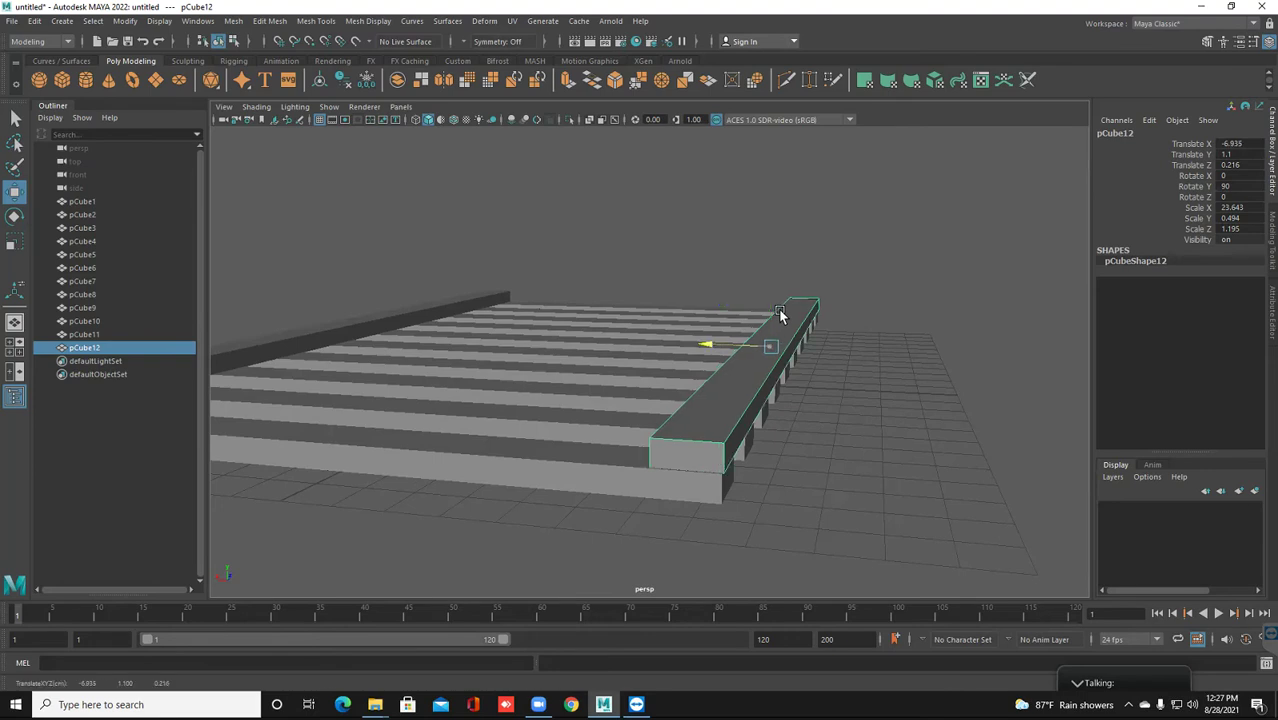
middle_drag(780, 315, 781, 316)
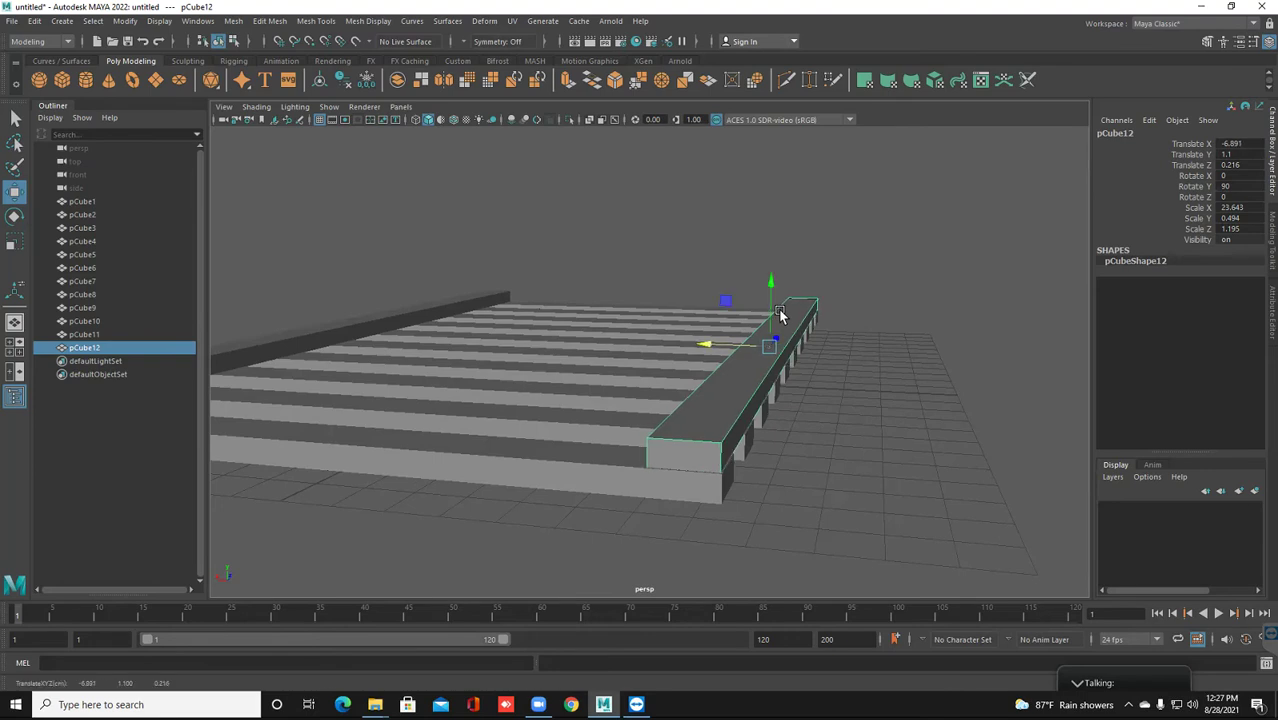
click(780, 315)
scroll(780, 315, down, 5)
alt+drag(780, 315, 780, 315)
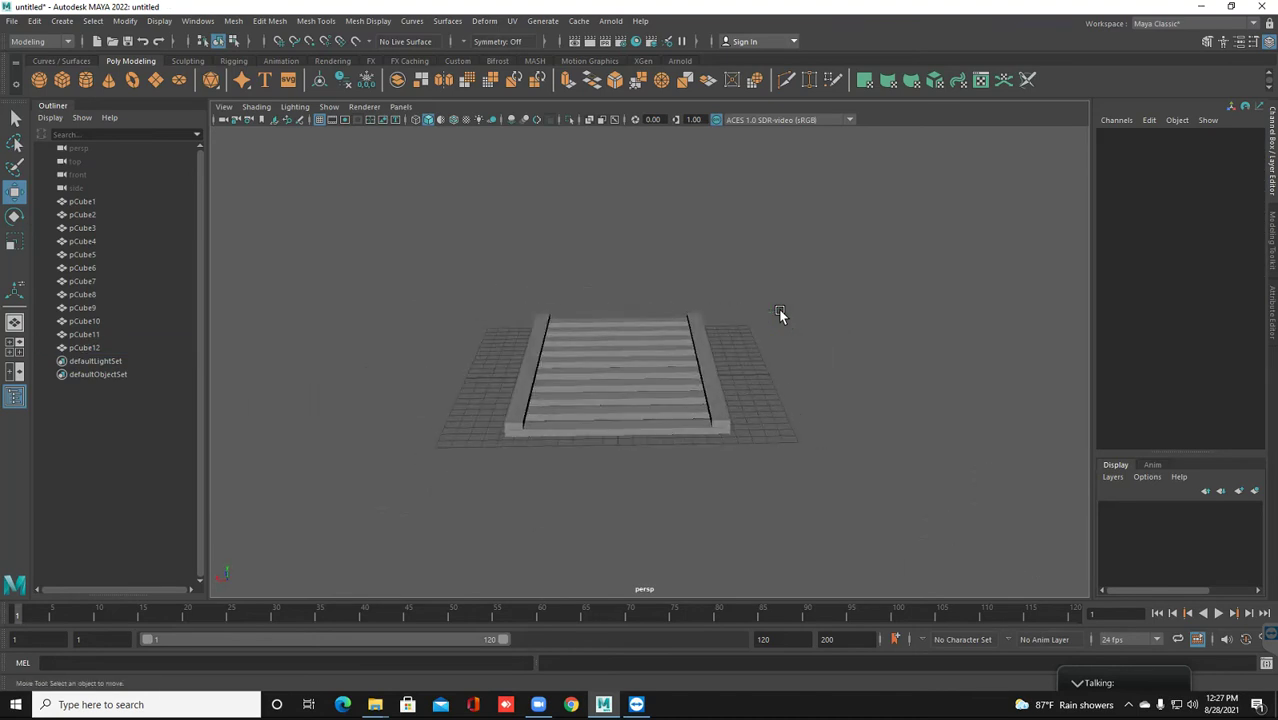
Create a polygon cylinder and place it beside the pallet's front corner at X 1.097, Z -12.934
key(g)
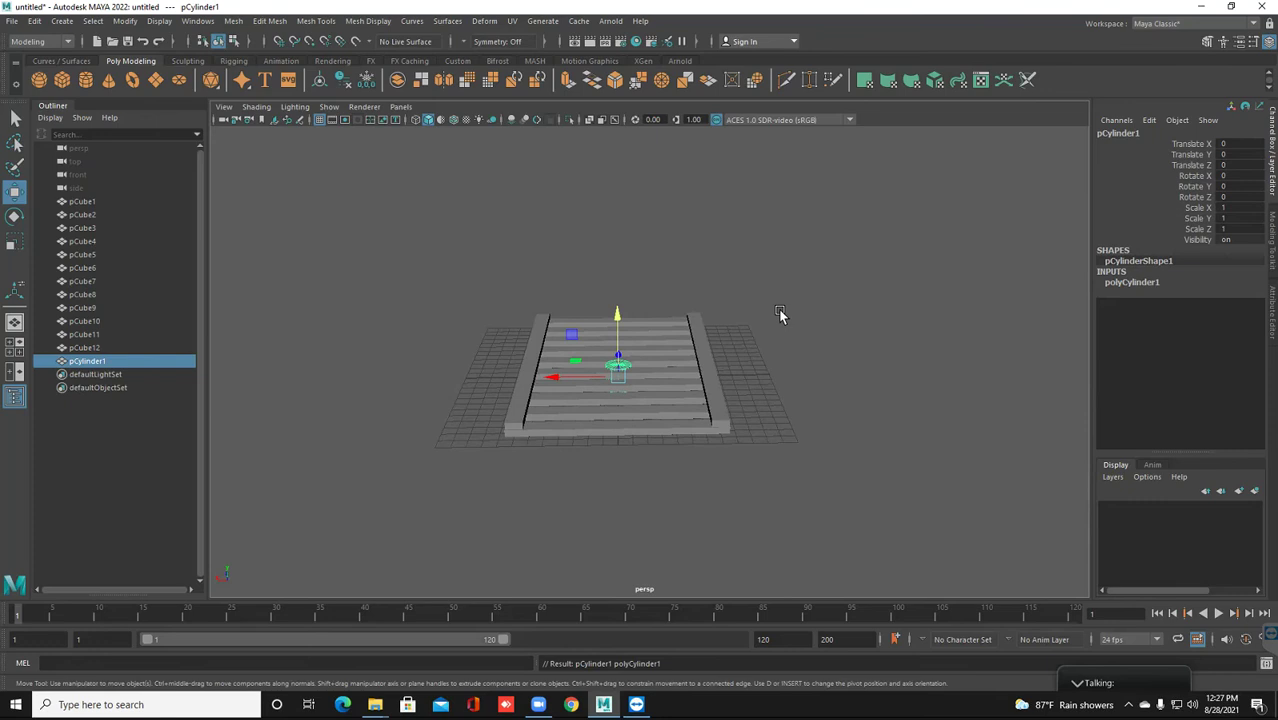
alt+drag(780, 315, 780, 315)
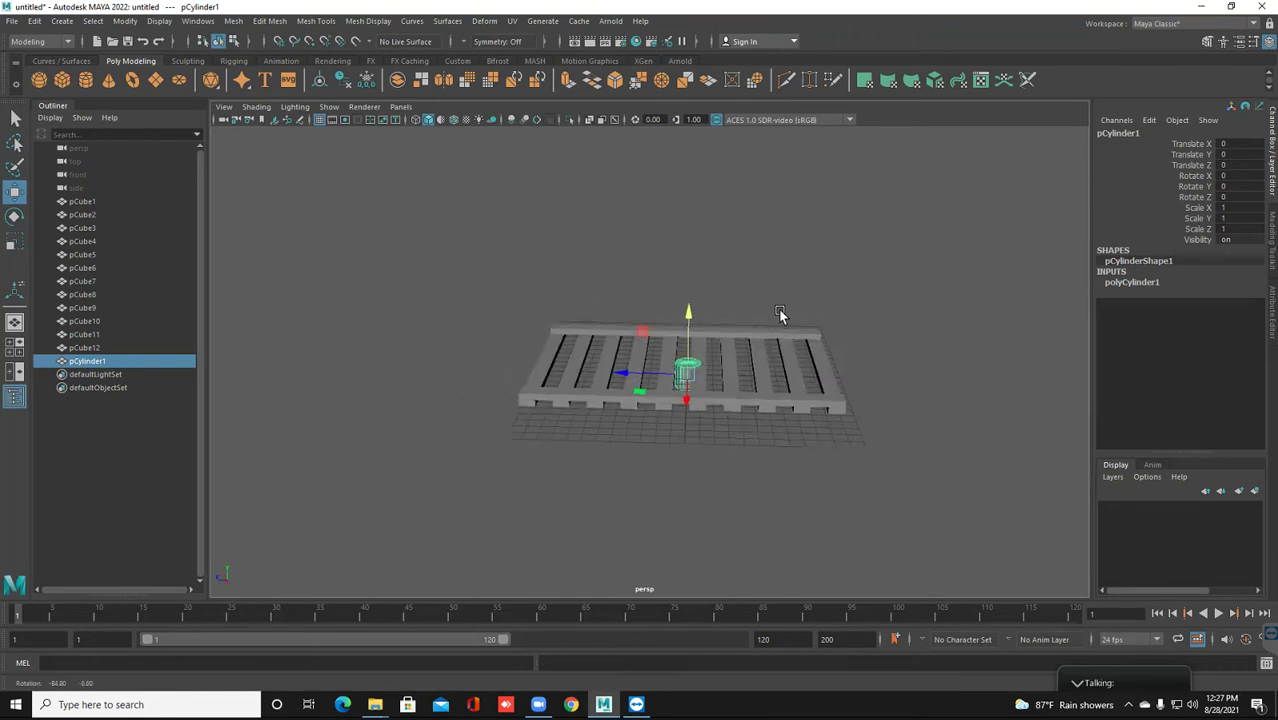
drag(625, 375, 860, 377)
alt+drag(780, 315, 780, 315)
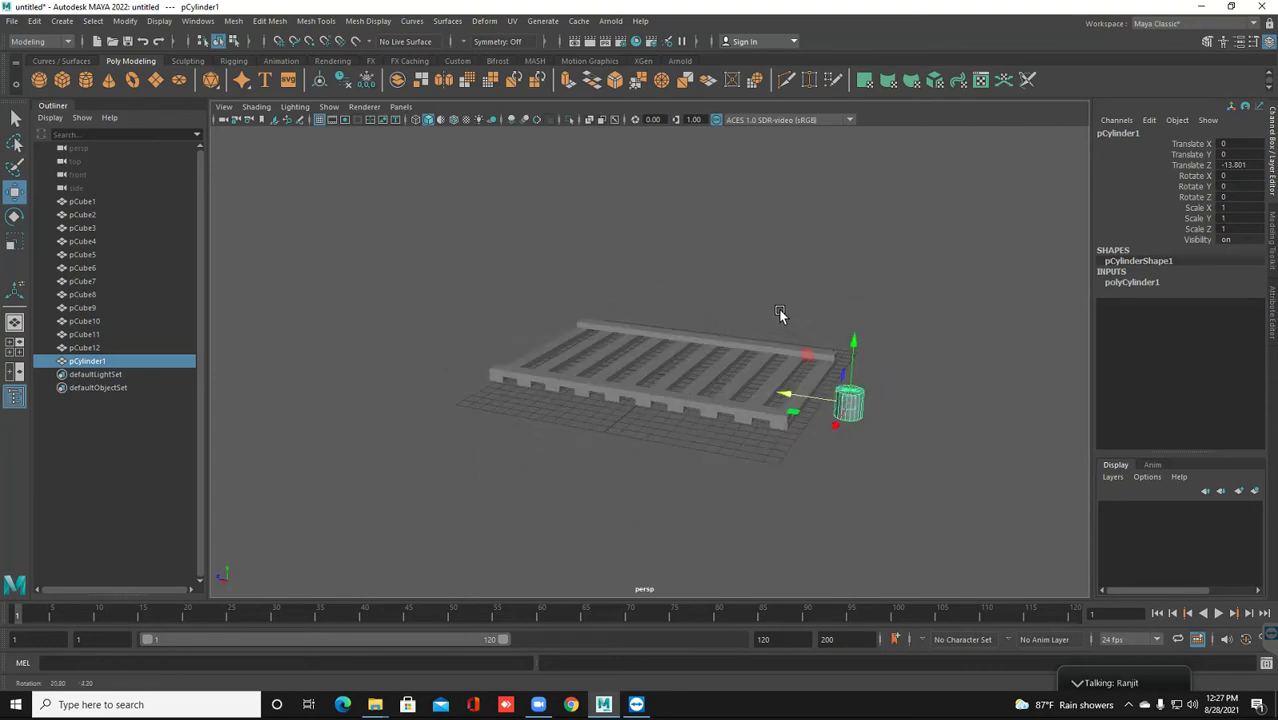
mouse_move(848, 402)
mouse_down()
mouse_move(826, 394)
mouse_move(834, 405)
mouse_up()
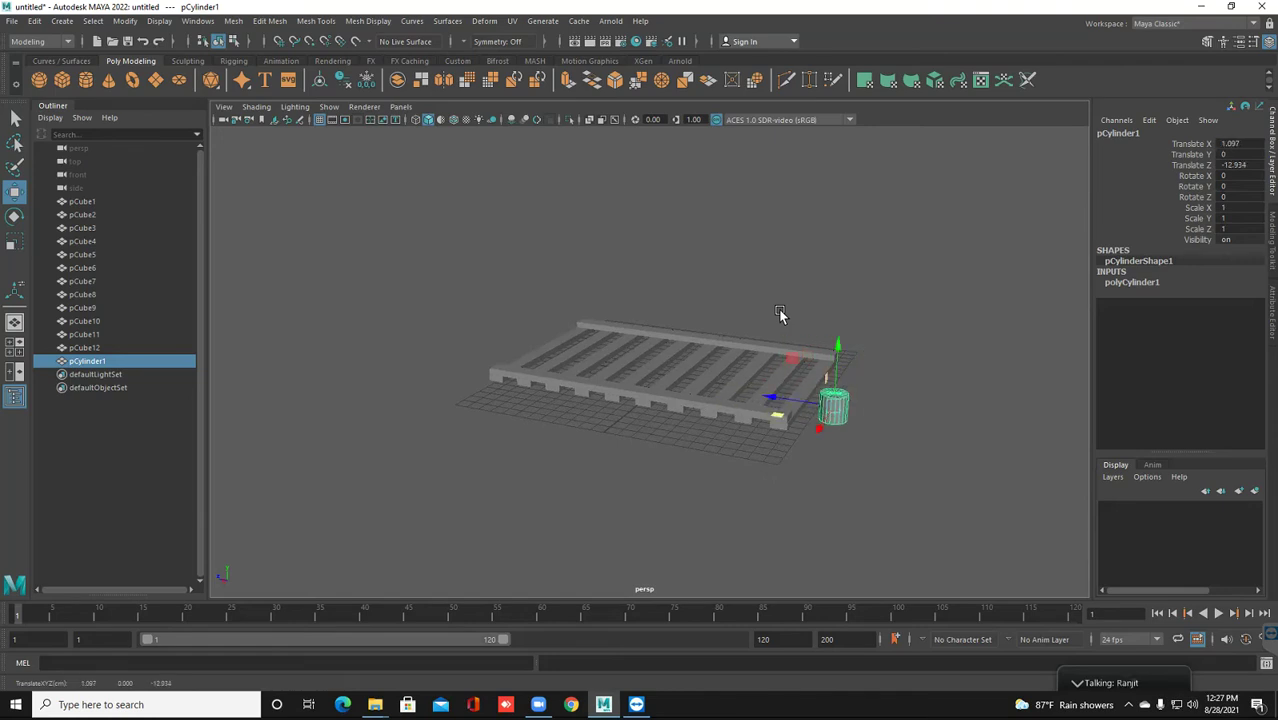
alt+drag(780, 315, 780, 315)
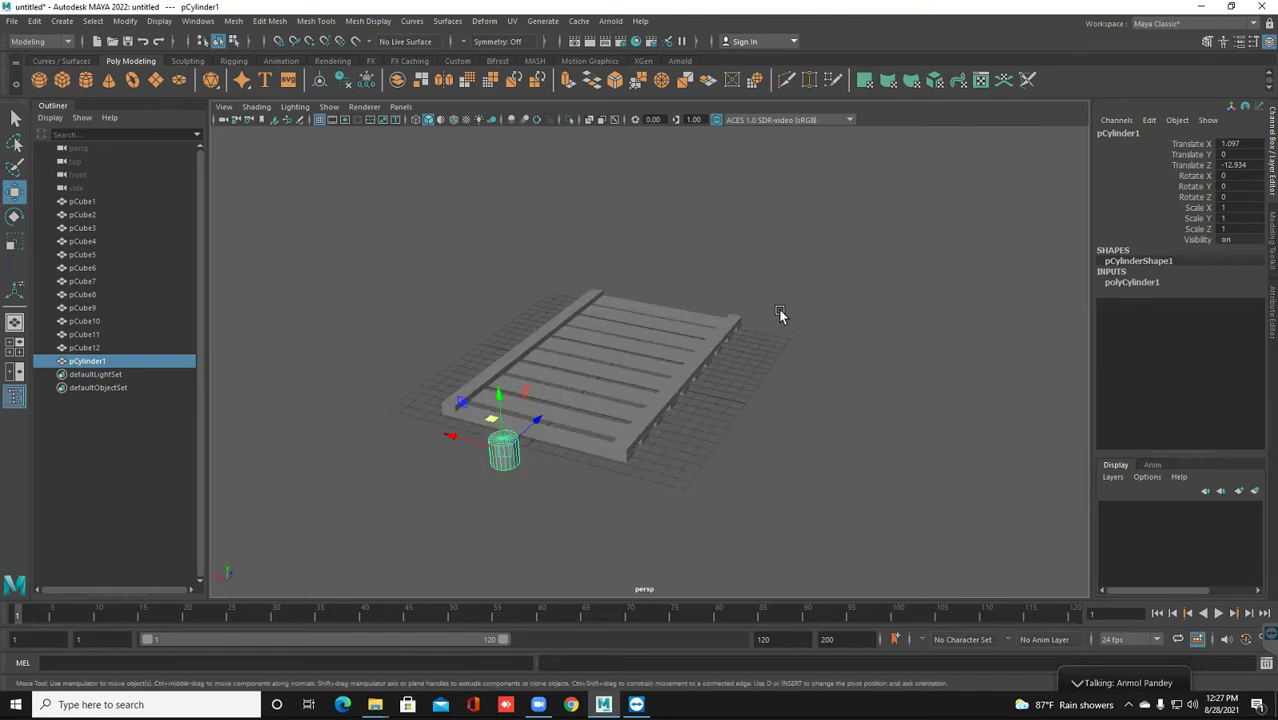
key(r)
mouse_move(778, 310)
alt+mouse_down()
mouse_move(709, 354)
mouse_move(665, 486)
alt+mouse_up()
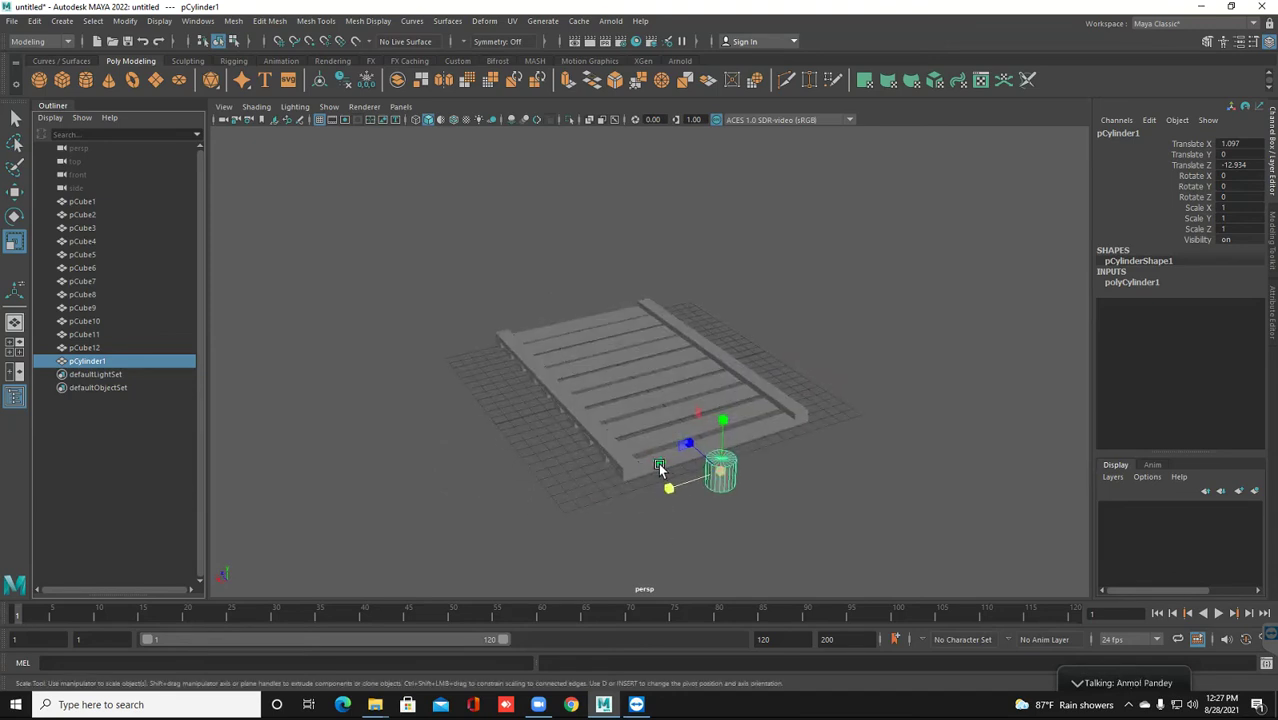
Scale the cylinder's X and Z down to 0.466, keeping its height, and bring it forward
alt+drag(666, 464, 610, 468)
click(778, 404)
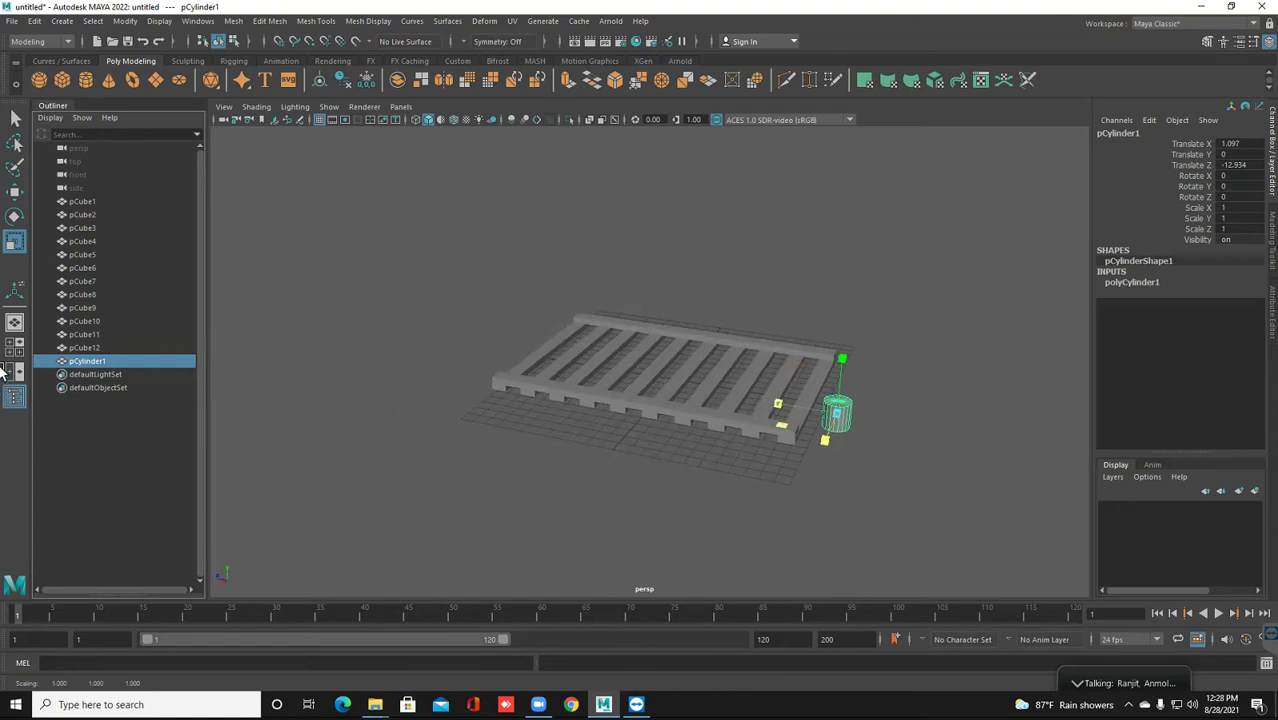
drag(778, 404, 796, 407)
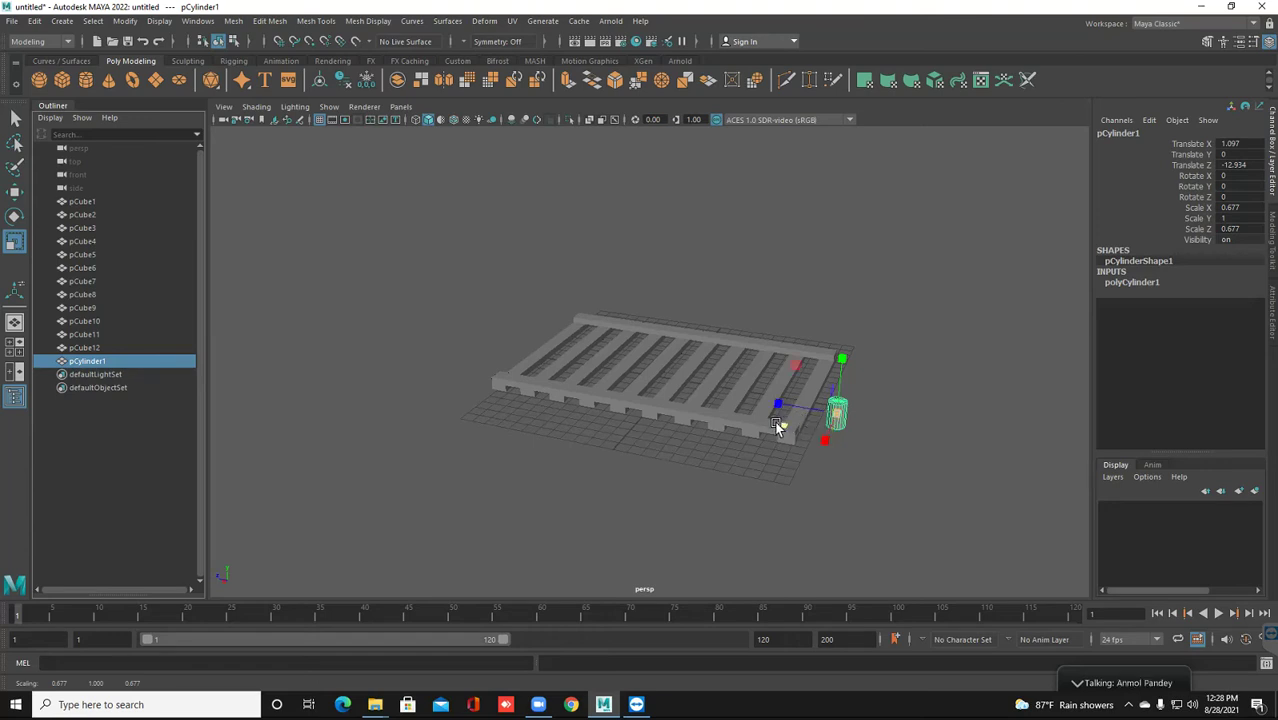
mouse_move(780, 423)
alt+mouse_down()
mouse_move(640, 453)
mouse_move(770, 447)
alt+mouse_up()
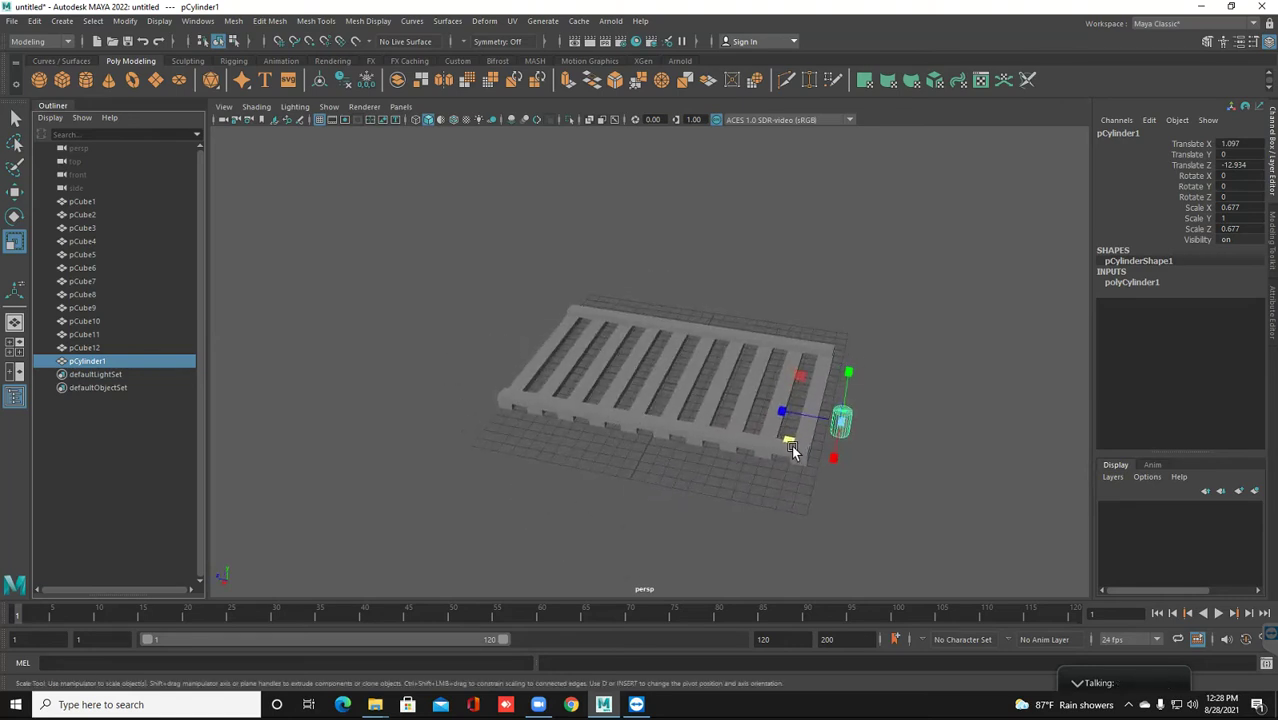
click(791, 437)
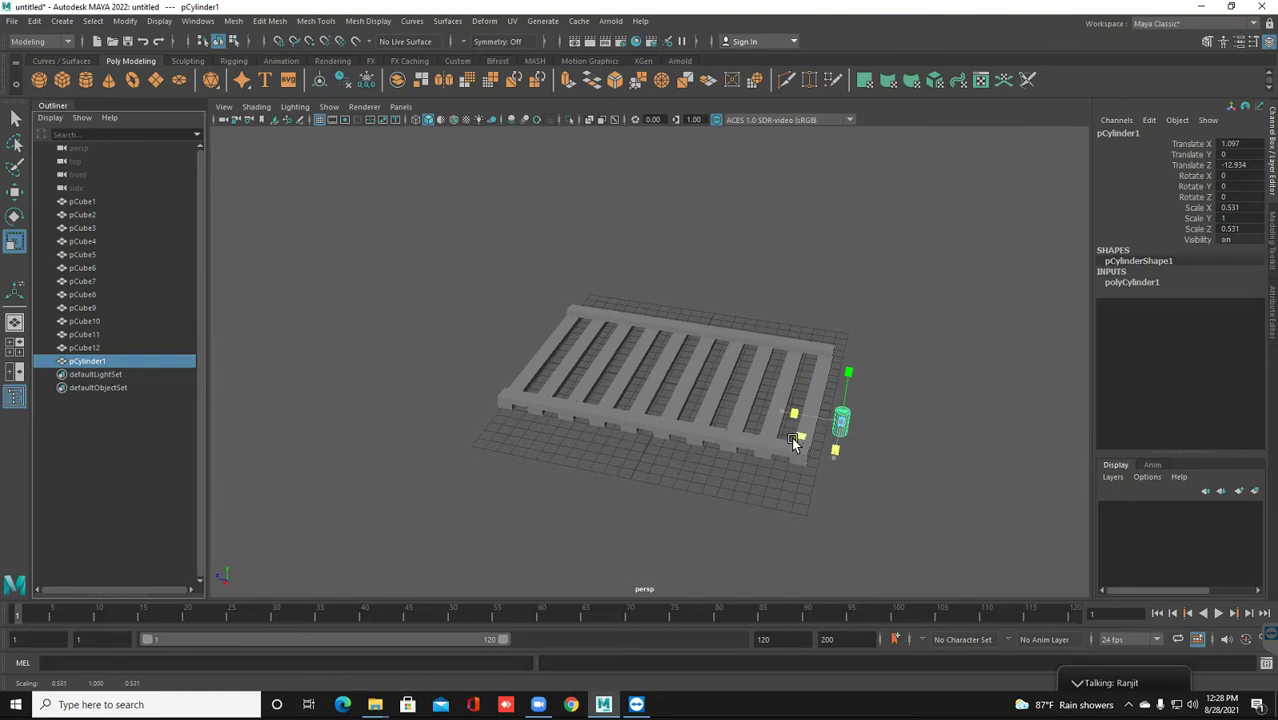
drag(791, 437, 330, 384)
key(w)
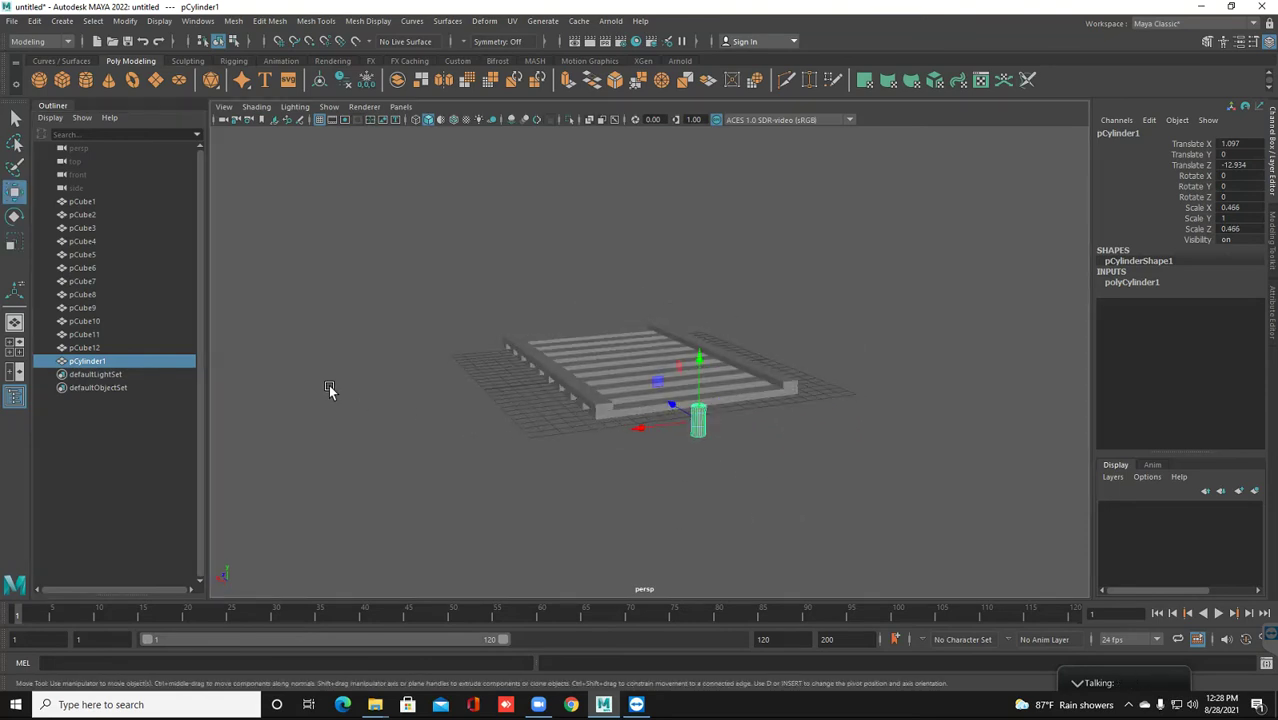
mouse_move(657, 381)
mouse_down()
mouse_move(629, 364)
mouse_move(766, 394)
mouse_up()
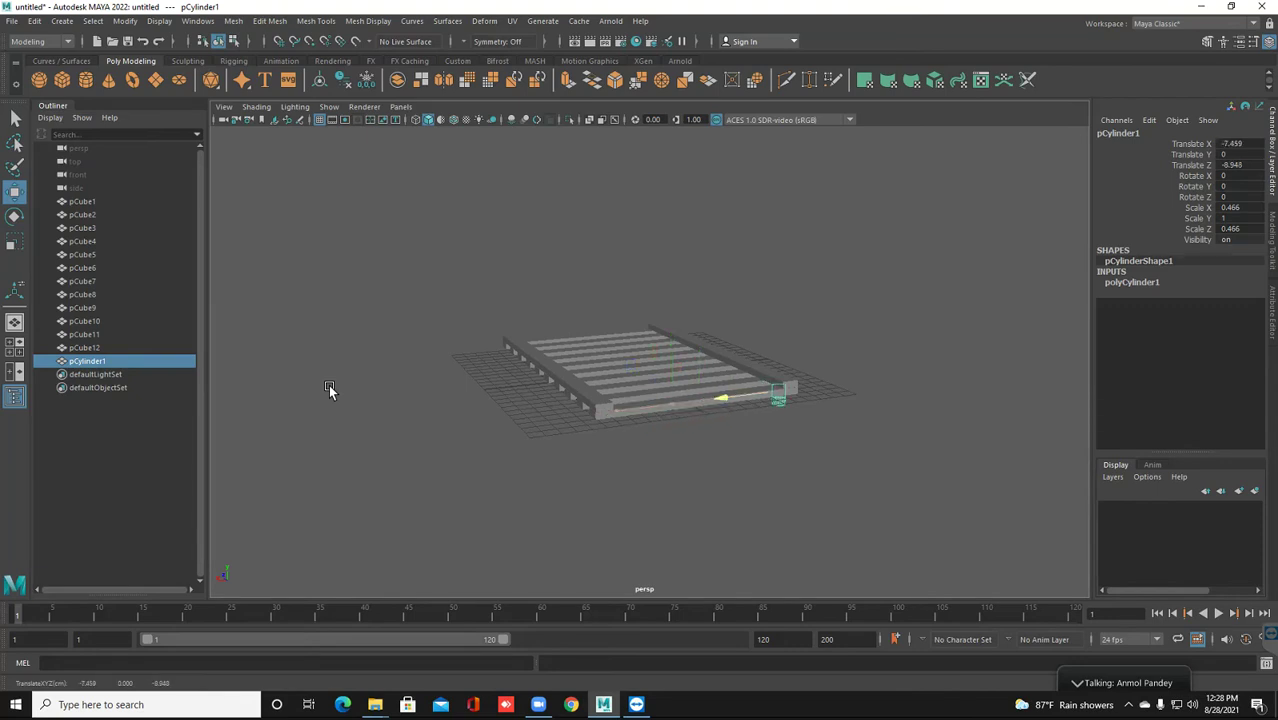
Raise the cylinder above the pallet and slide it toward the right side beam
drag(797, 345, 797, 326)
drag(740, 377, 724, 379)
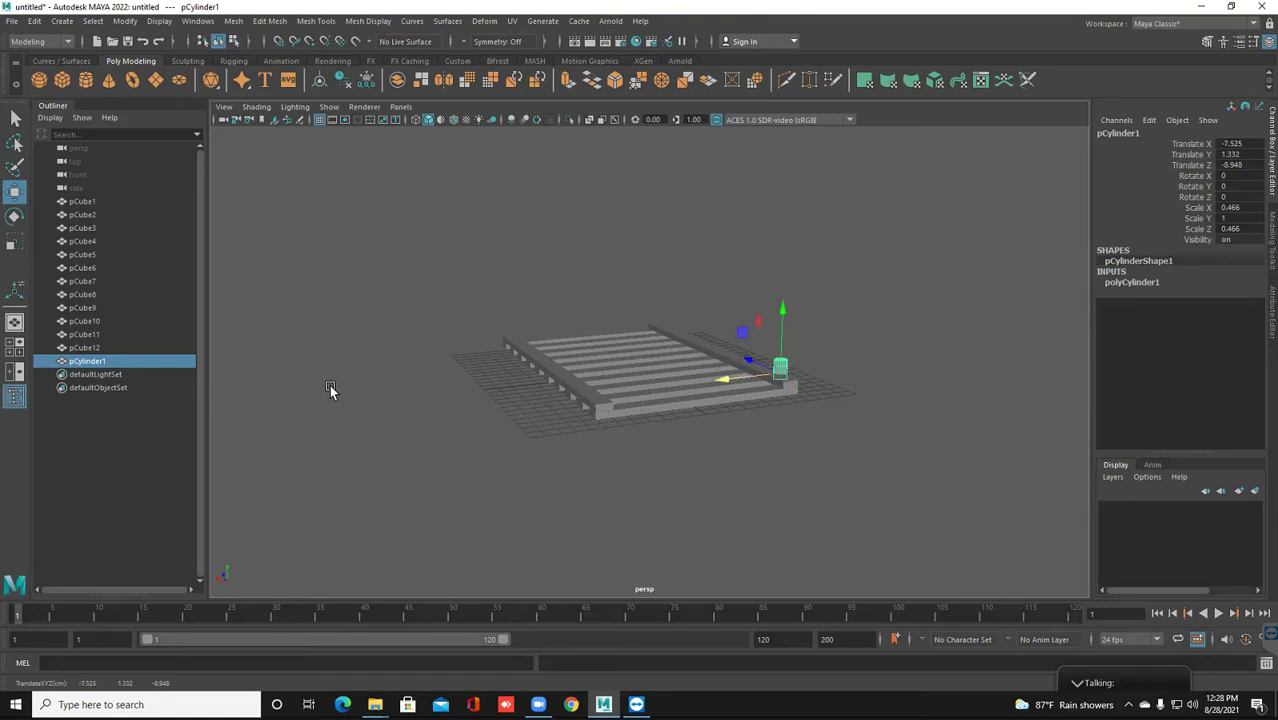
drag(782, 335, 782, 322)
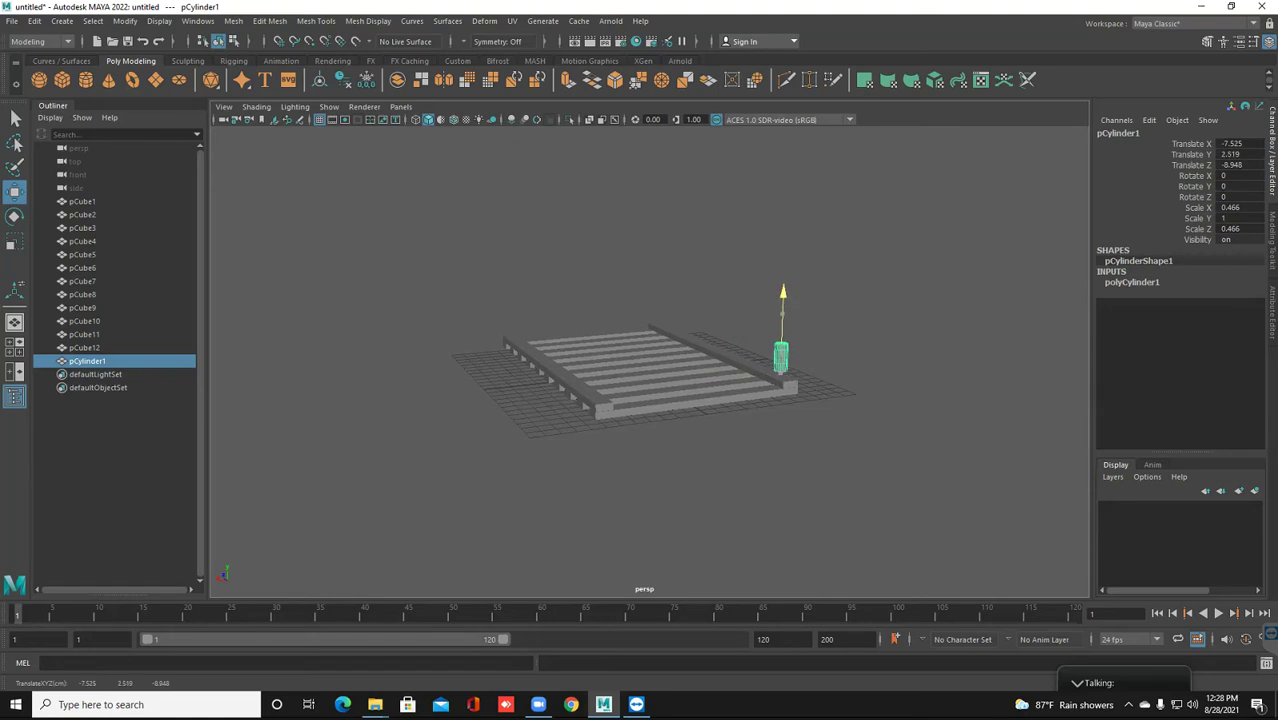
mouse_move(640, 380)
alt+mouse_down()
mouse_move(700, 380)
mouse_move(760, 420)
mouse_move(700, 400)
alt+mouse_up()
scroll(650, 380, up, 5)
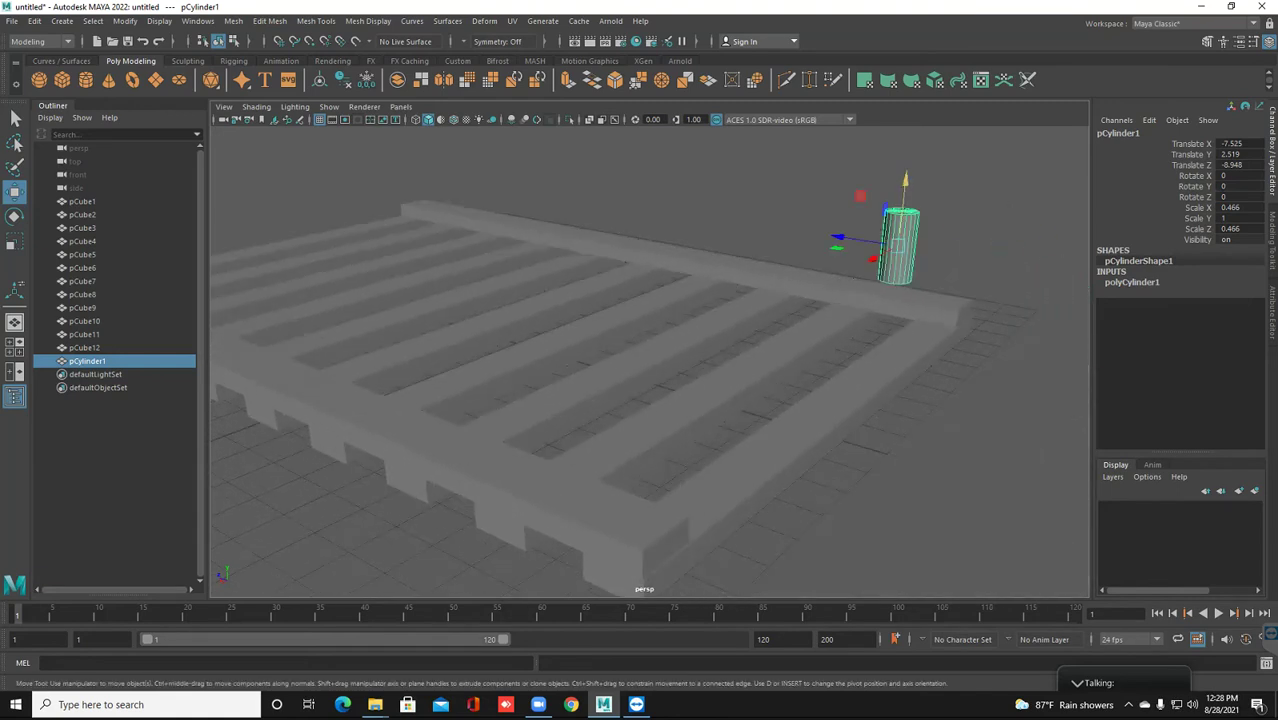
Stand the cylinder on the beam end at X -6.876, Y 2.295, Z -10.72
click(700, 400)
click(898, 245)
drag(904, 198, 904, 207)
drag(840, 245, 896, 254)
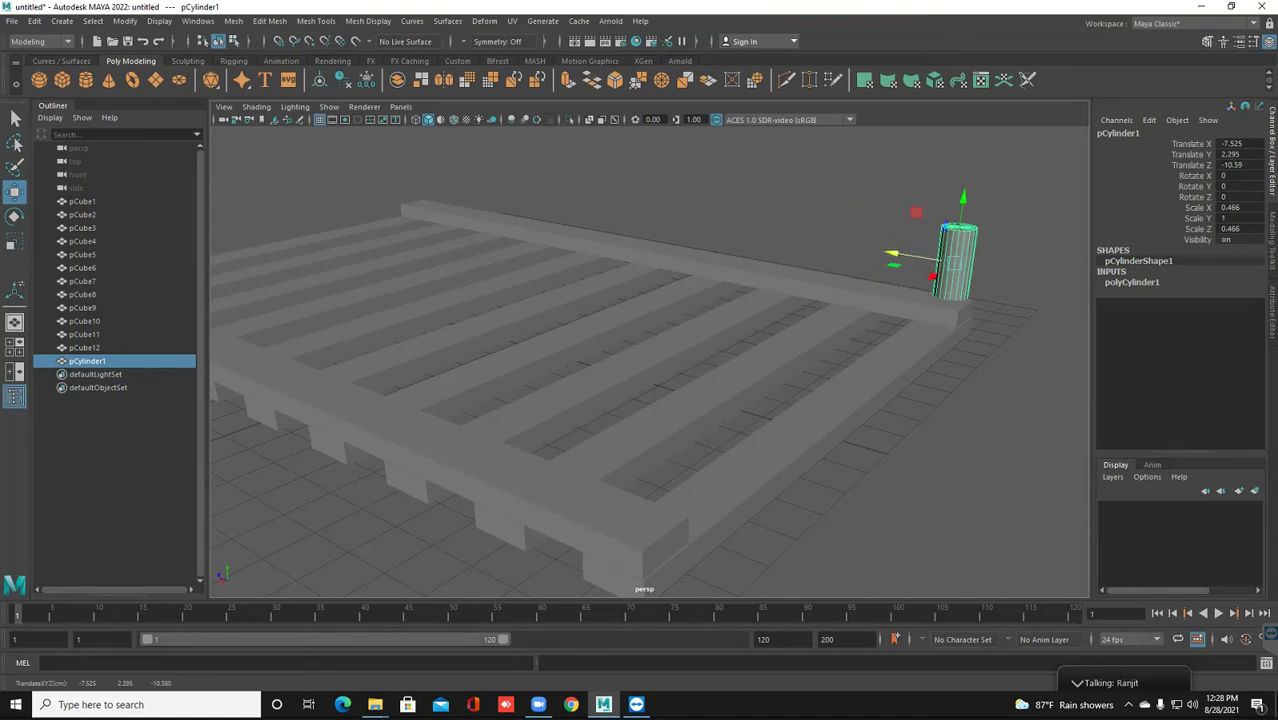
mouse_move(896, 254)
alt+mouse_down()
mouse_move(774, 314)
mouse_move(880, 380)
alt+mouse_up()
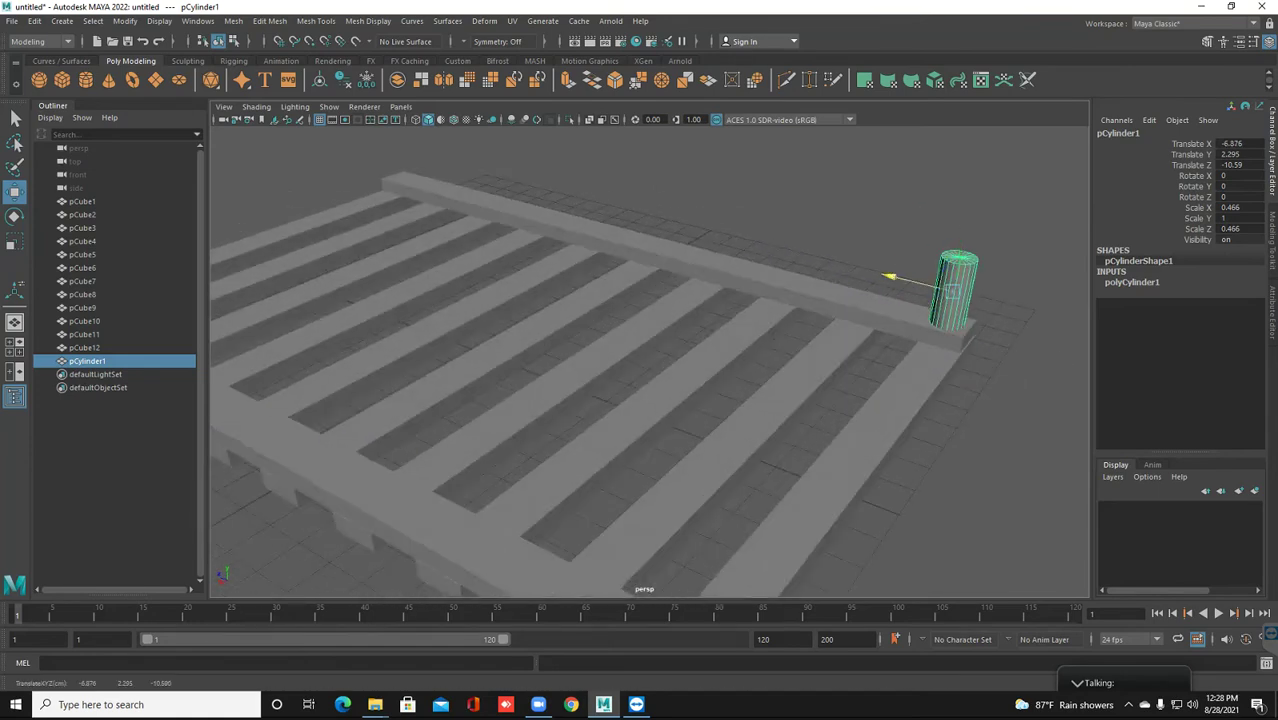
mouse_move(890, 277)
mouse_down()
mouse_move(620, 300)
mouse_move(704, 331)
mouse_up()
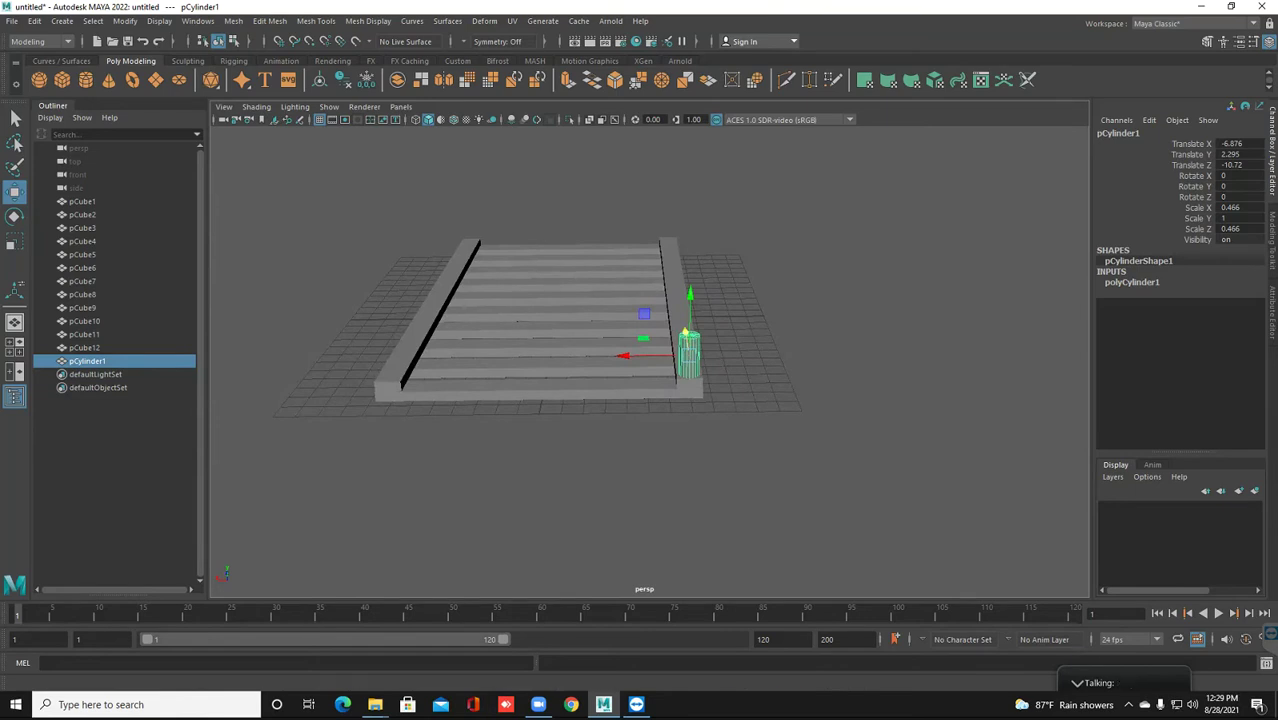
key(r)
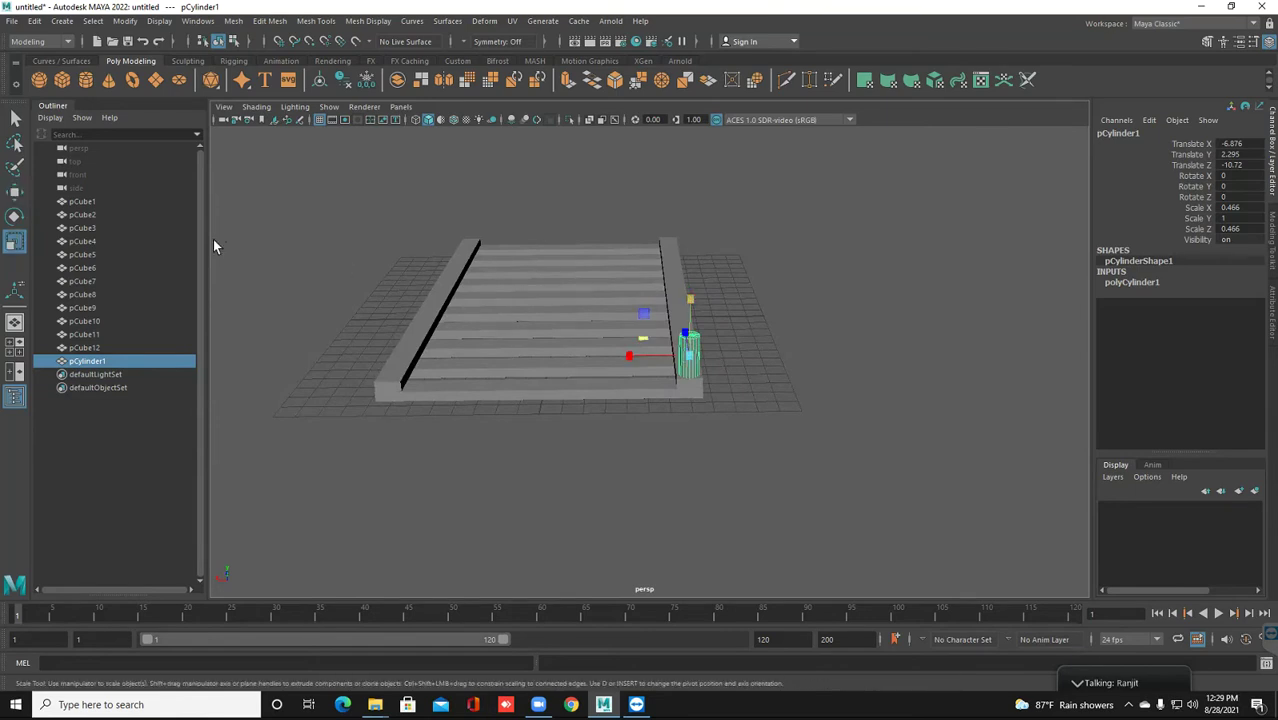
Stretch the cylinder post taller and set its Subdivisions Caps to 0
drag(690, 298, 692, 192)
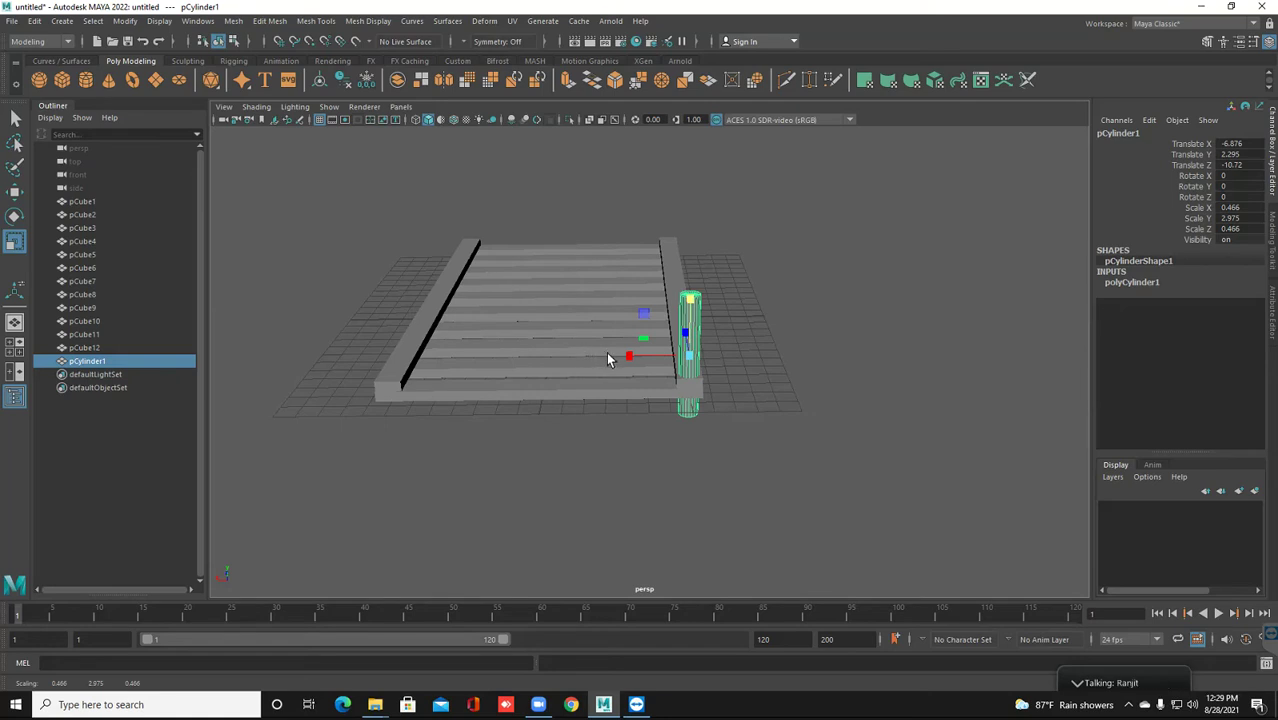
alt+drag(607, 352, 606, 352)
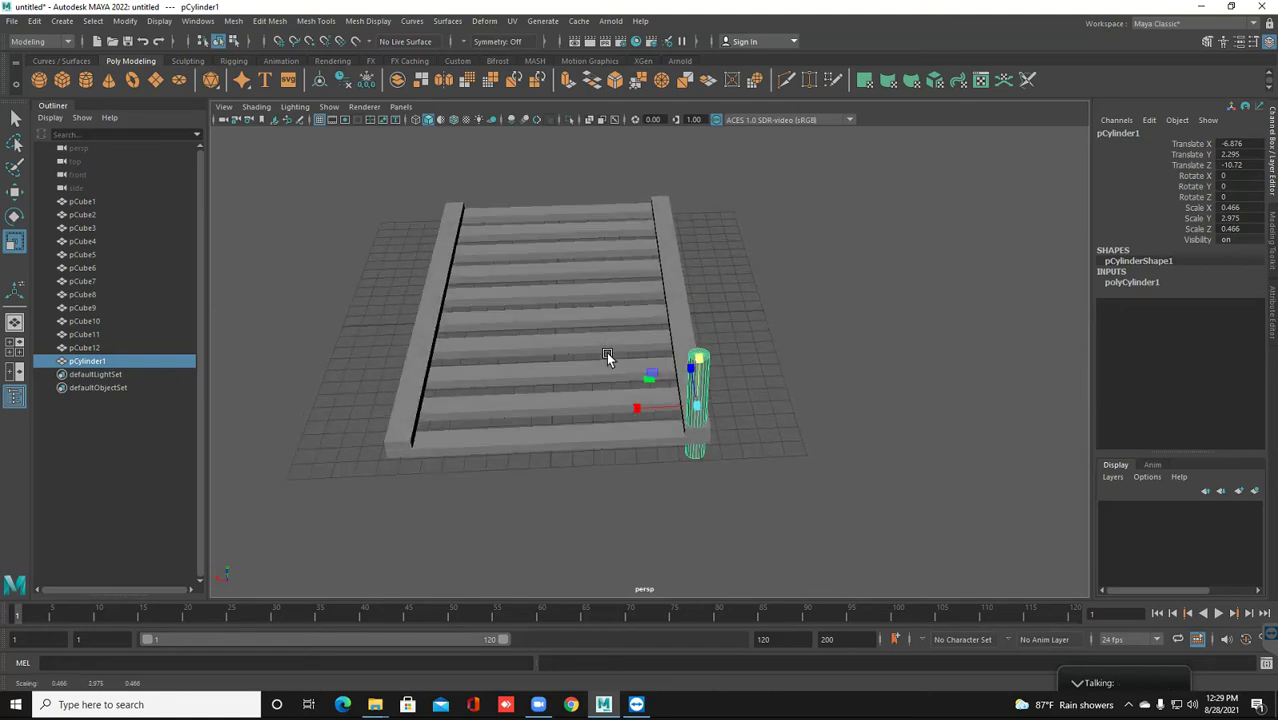
click(1131, 284)
click(1189, 336)
text(0)
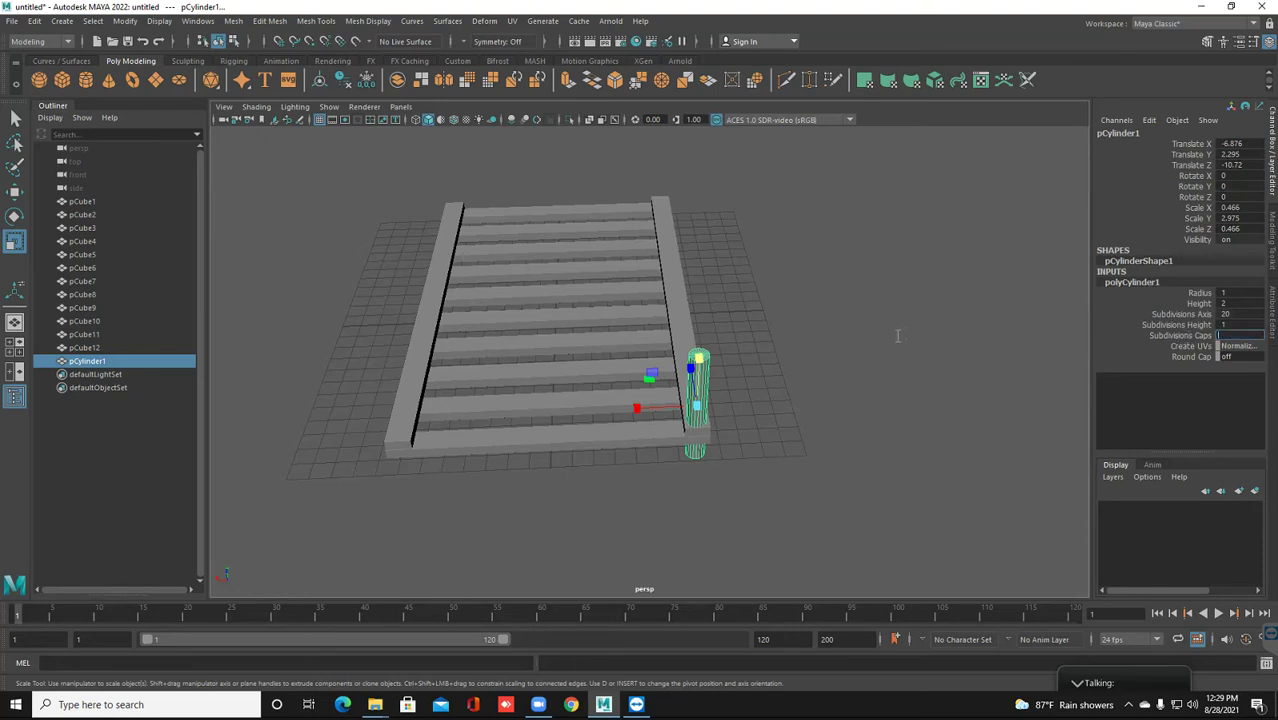
key(Return)
Raise the cylinder post, lower it slightly onto the pallet corner, and deselect it
click(896, 340)
key(ctrl+z)
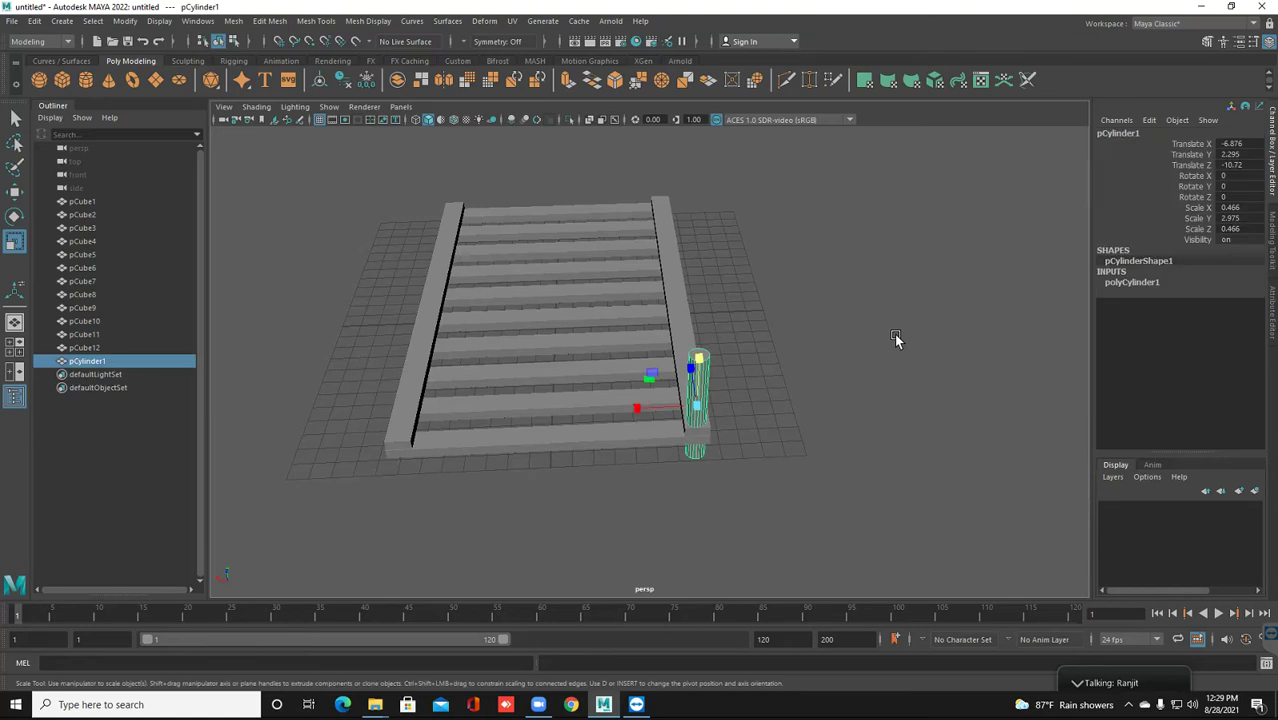
key(w)
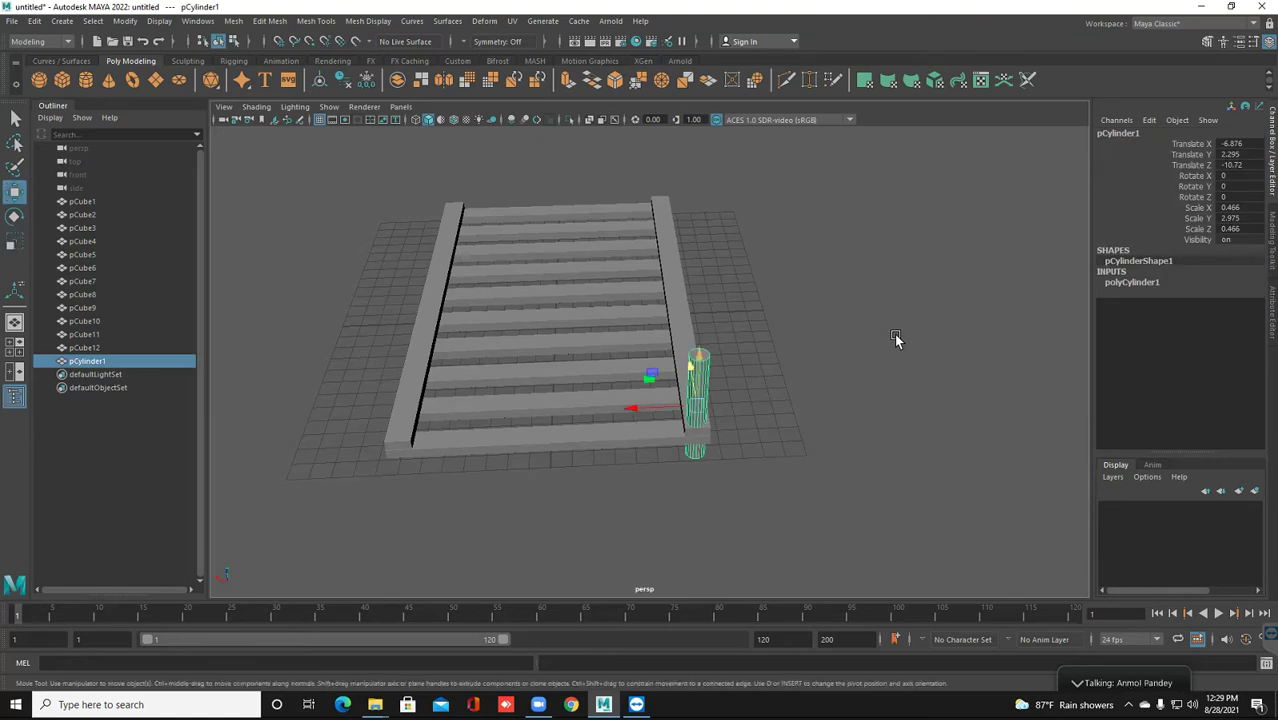
middle_drag(894, 337, 894, 300)
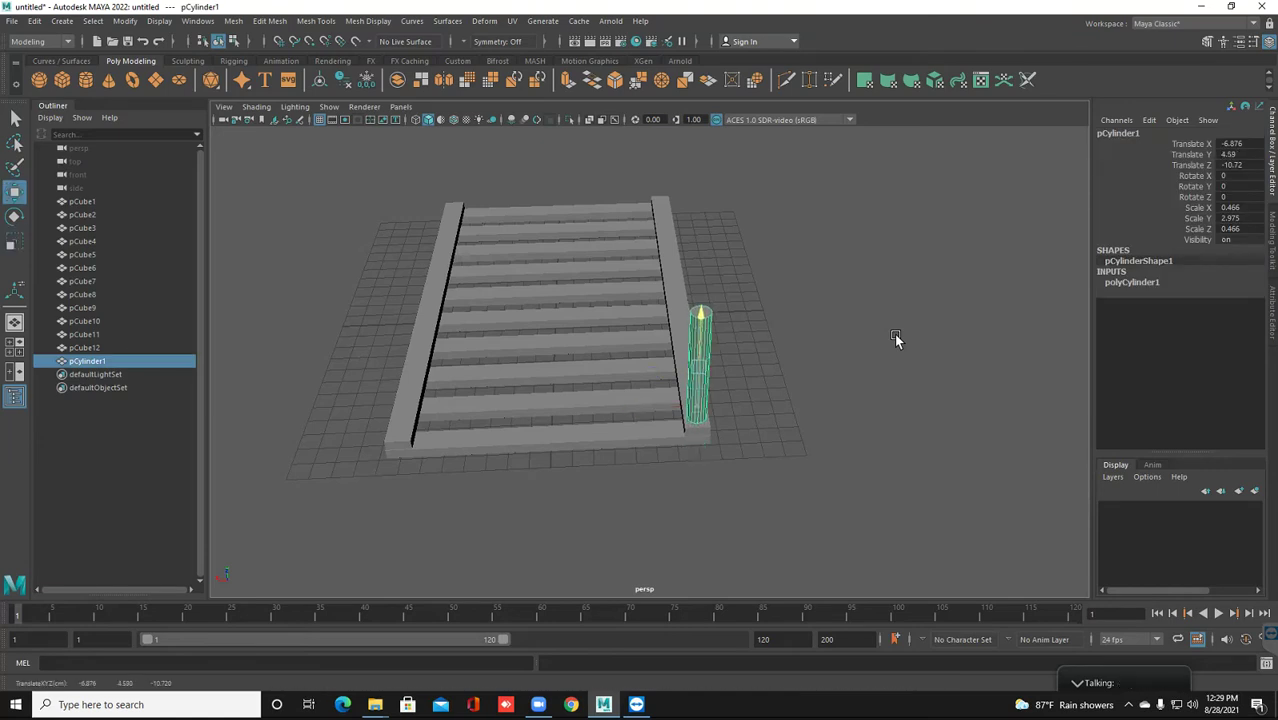
middle_drag(894, 333, 894, 332)
click(894, 332)
alt+drag(894, 332, 894, 332)
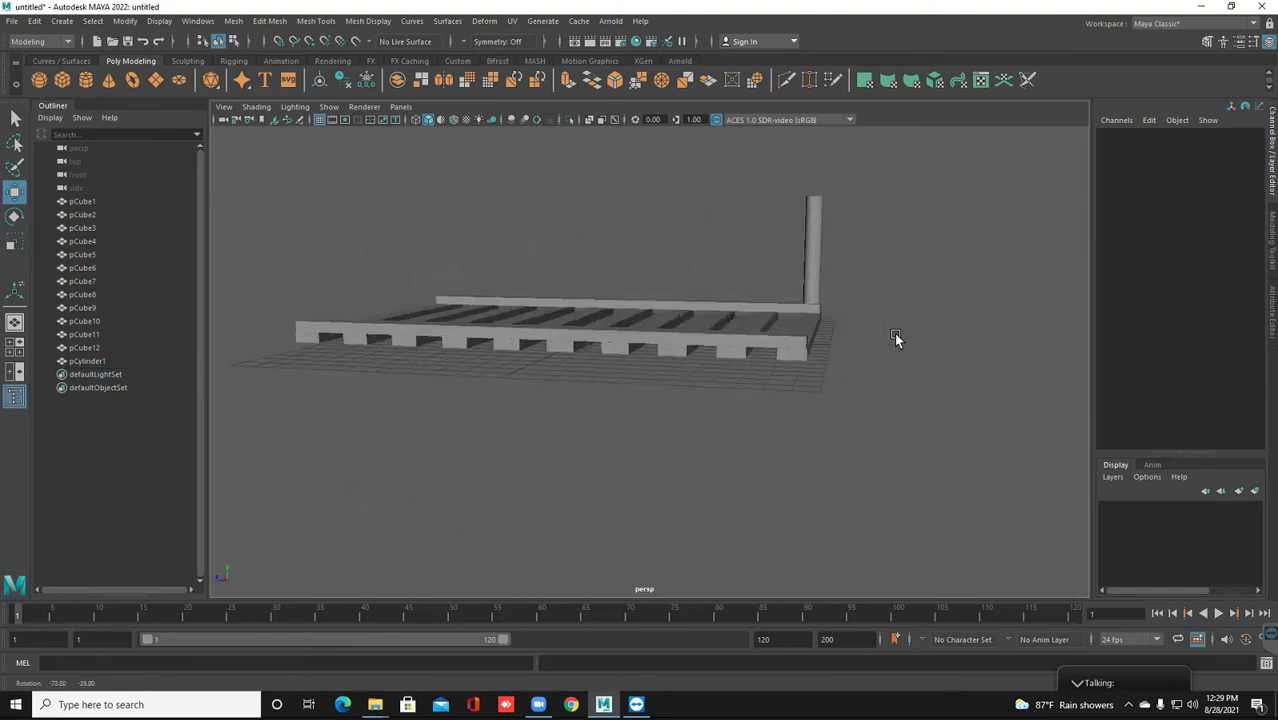
Reselect the cylinder post and view the pallet from high on the opposite side
scroll(894, 332, up, 3)
scroll(894, 332, up, 2)
scroll(894, 332, down, 5)
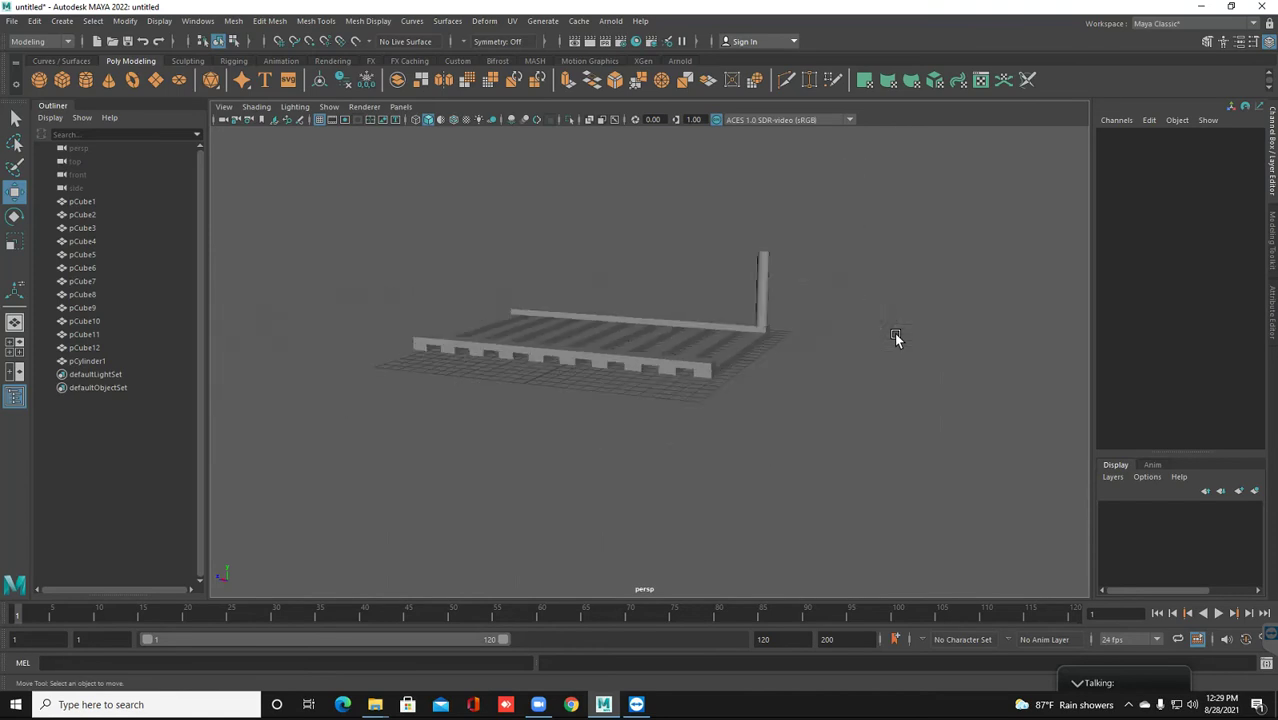
alt+drag(894, 332, 849, 311)
scroll(894, 332, up, 3)
click(811, 257)
alt+drag(813, 259, 601, 331)
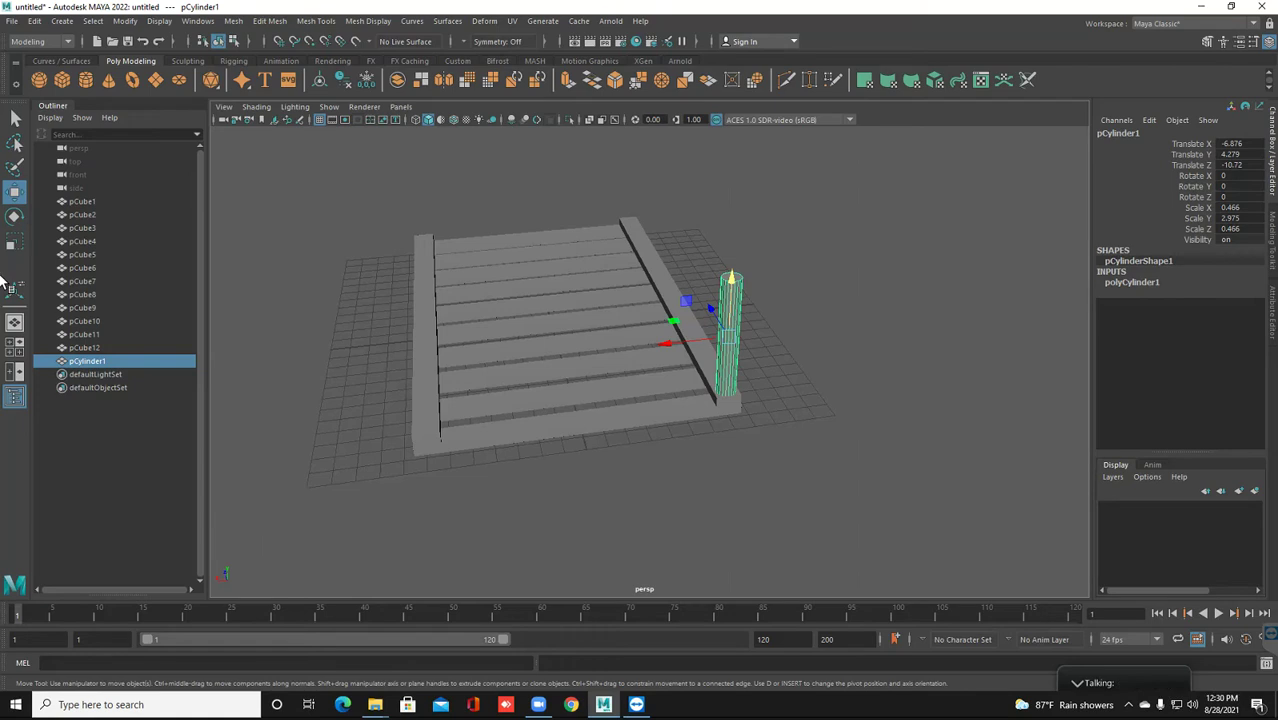
key(r)
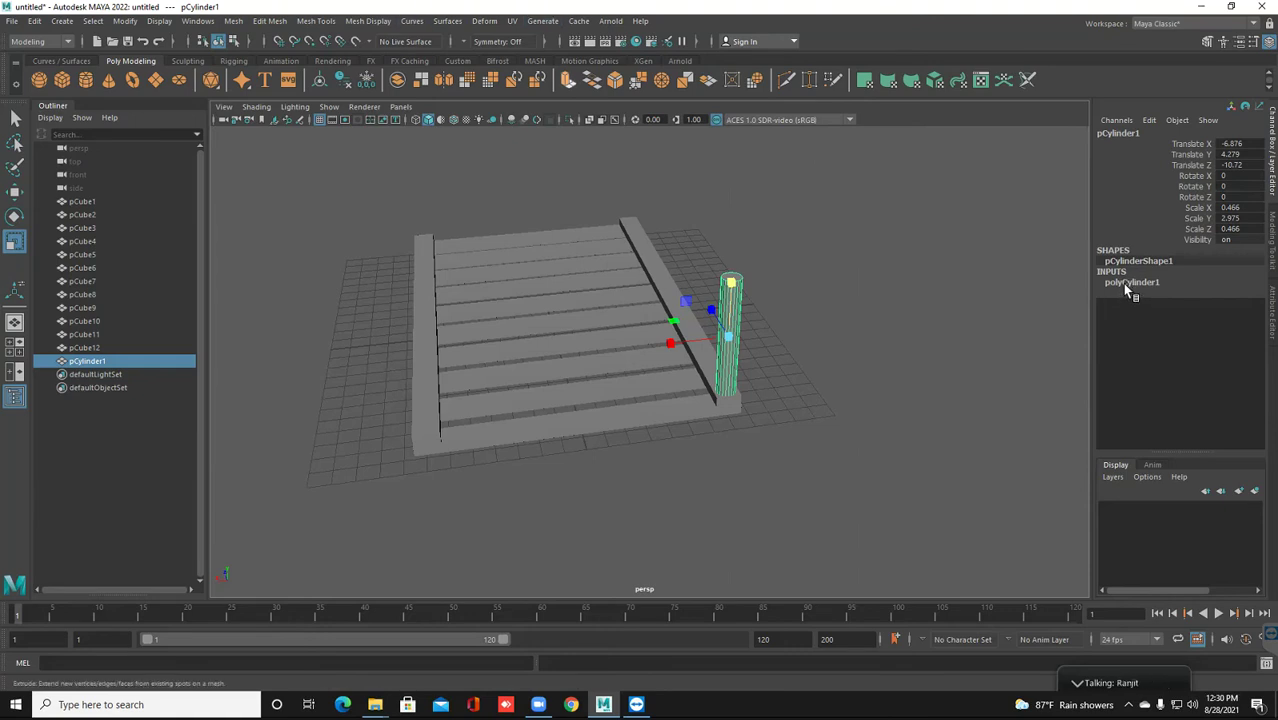
key(ctrl+e)
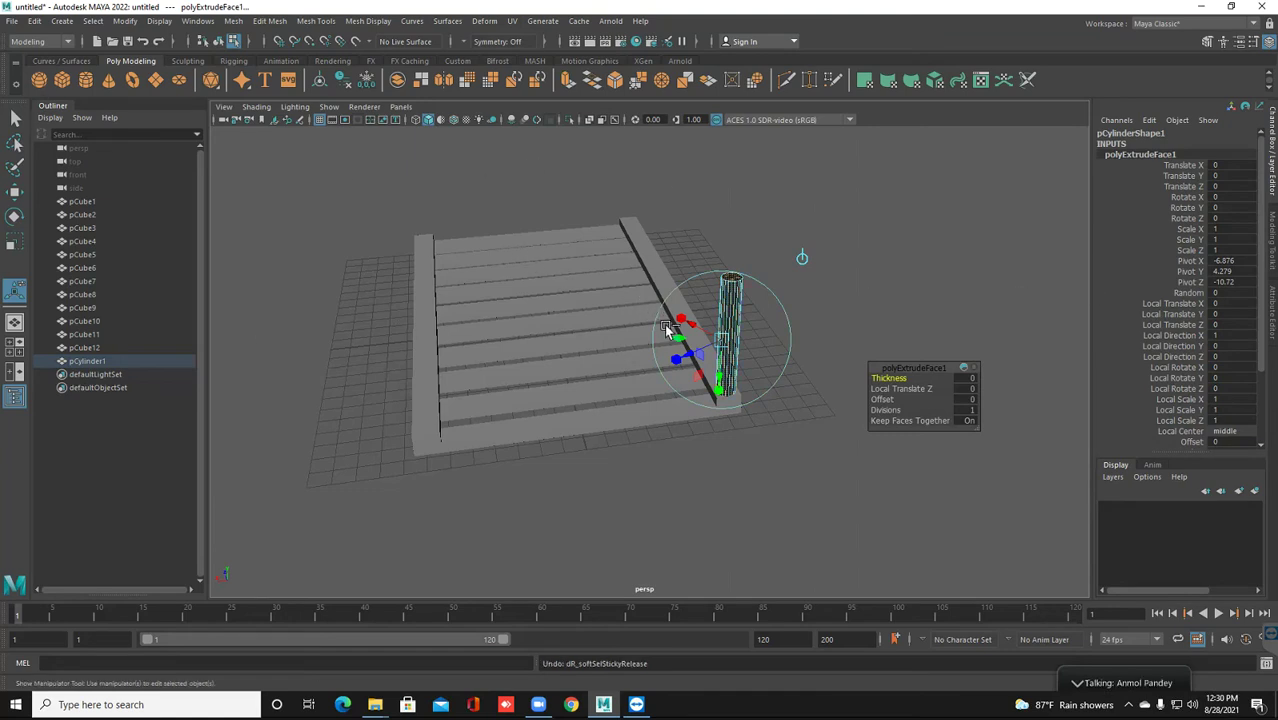
key(ctrl+z)
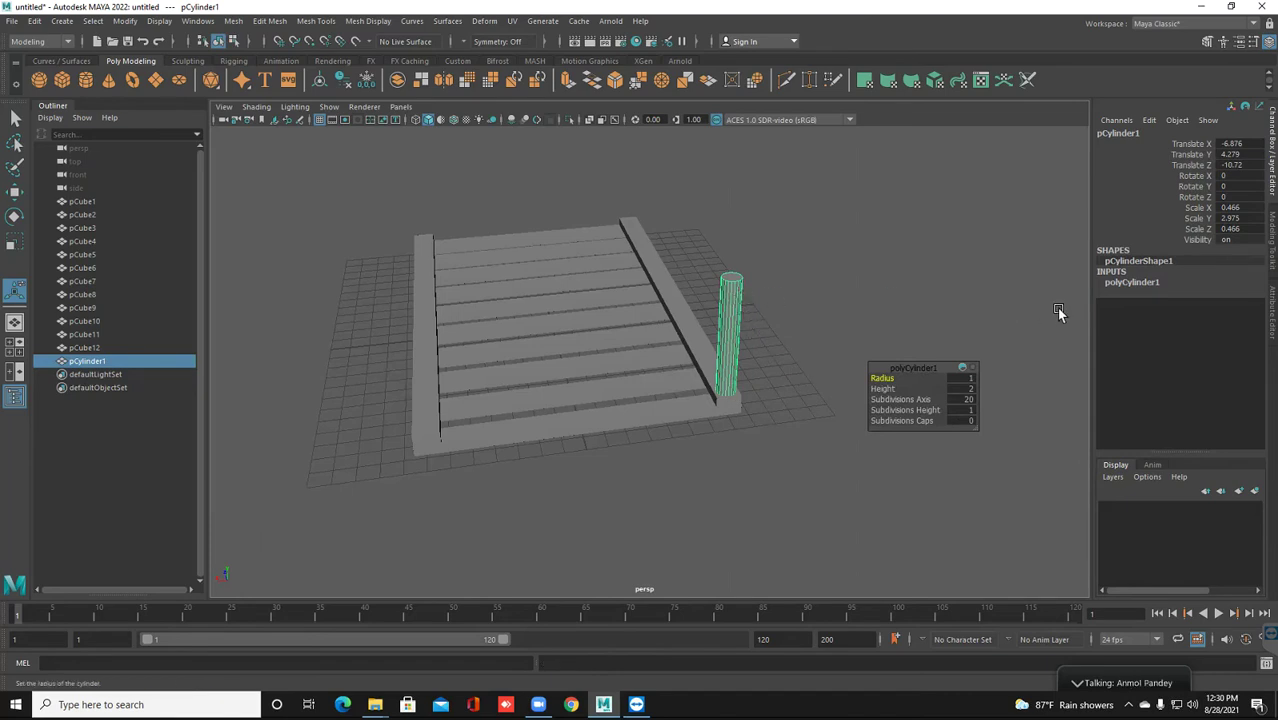
click(1133, 282)
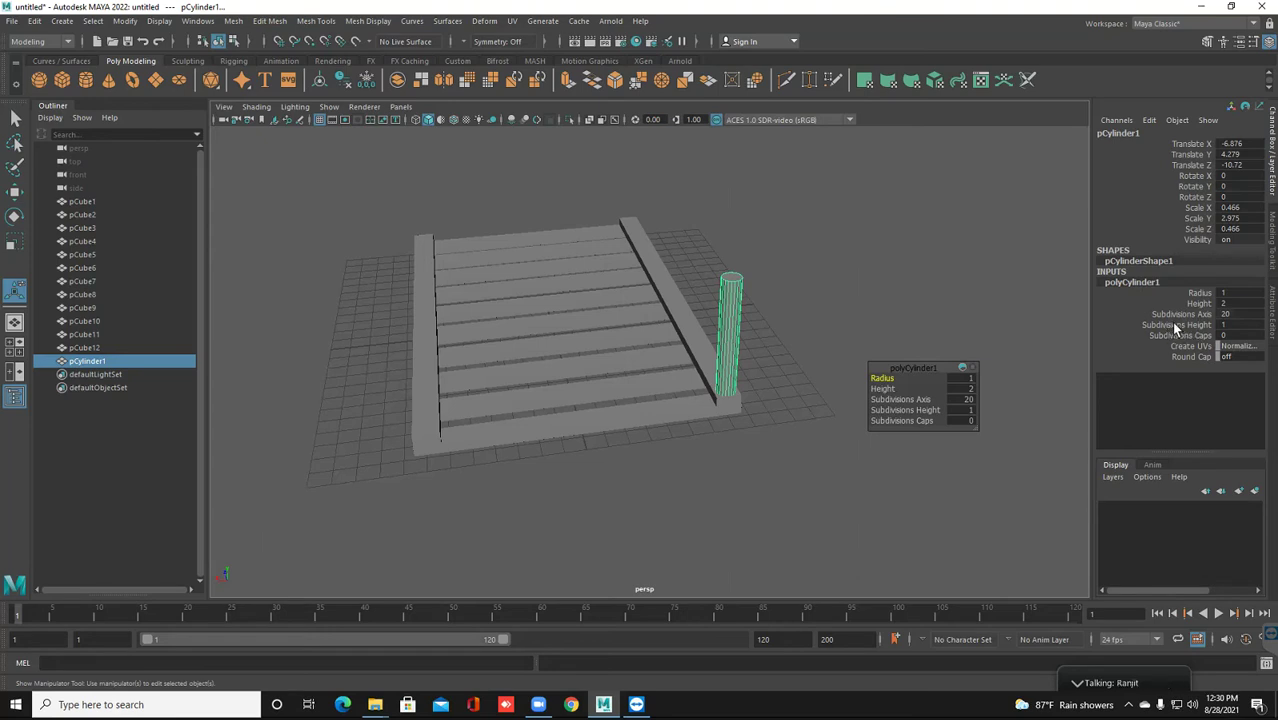
click(996, 340)
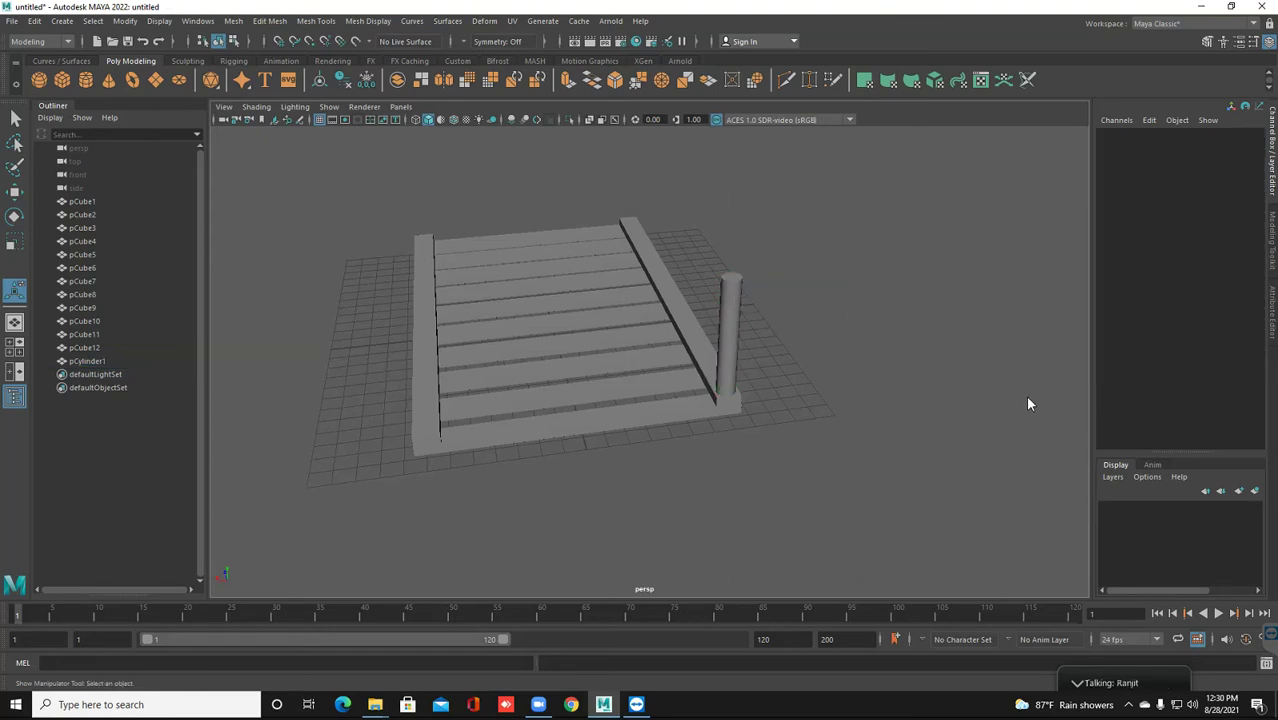
key(ctrl+a)
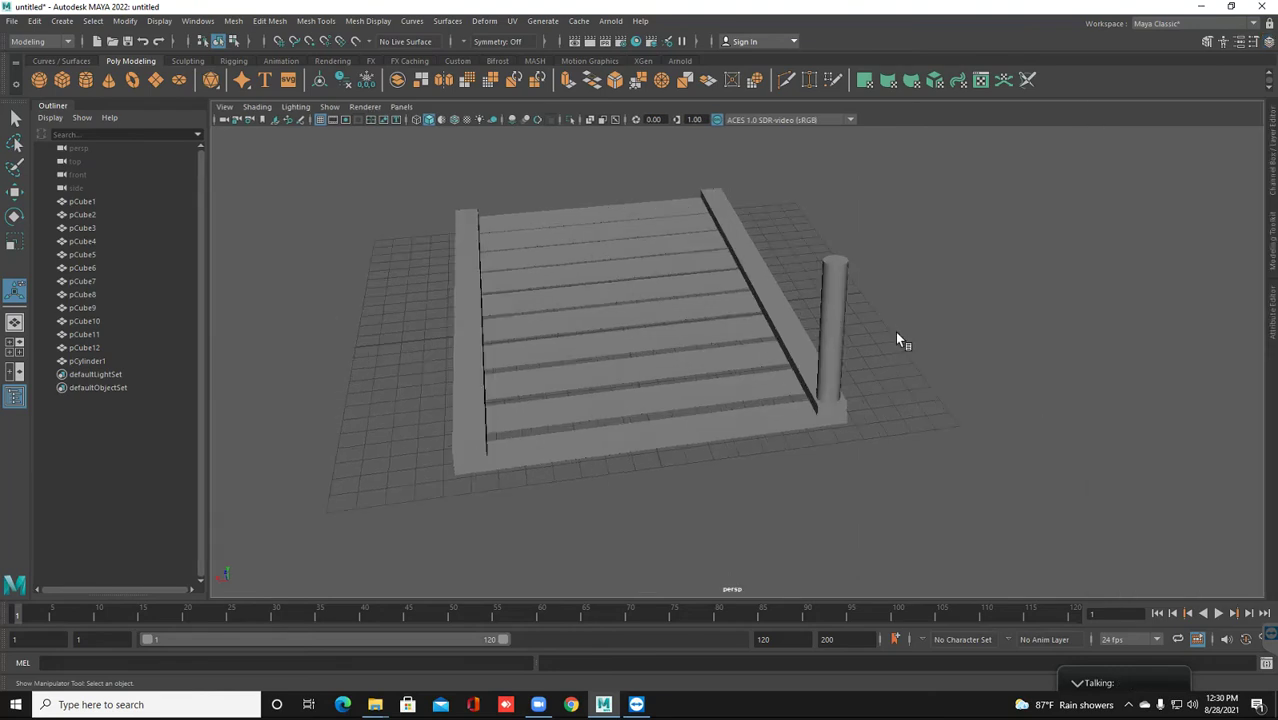
click(830, 295)
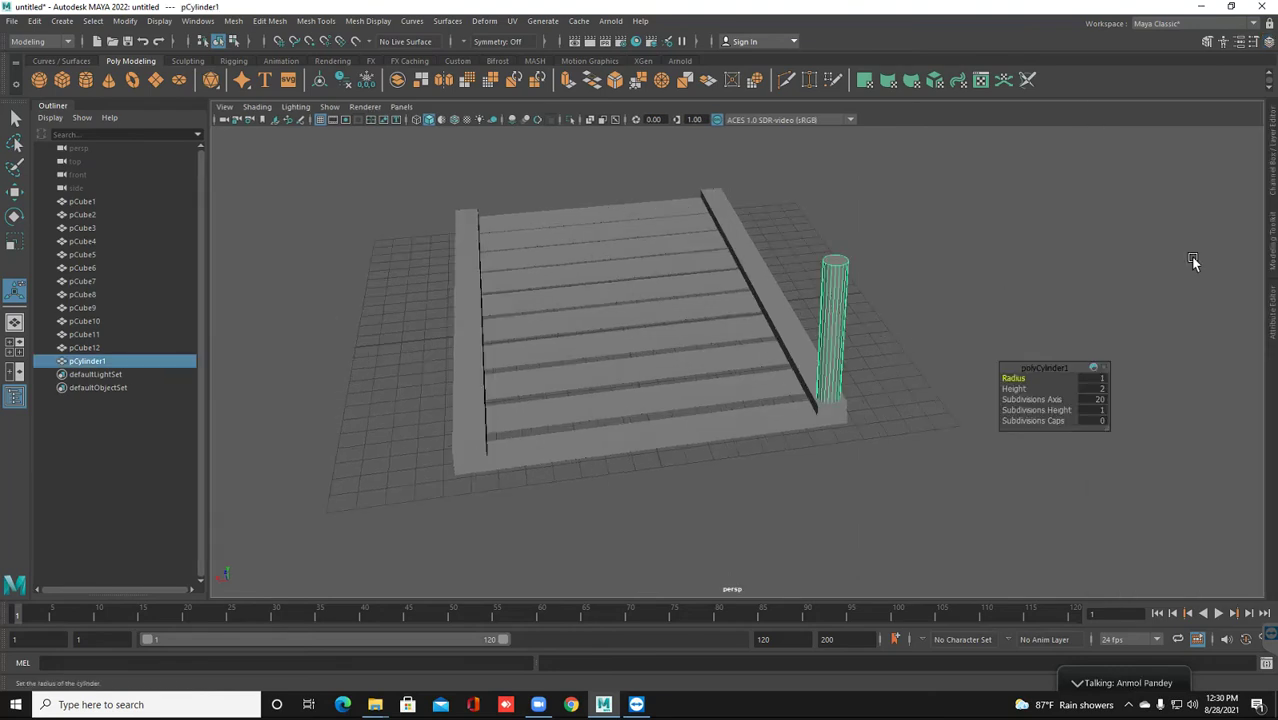
click(1274, 200)
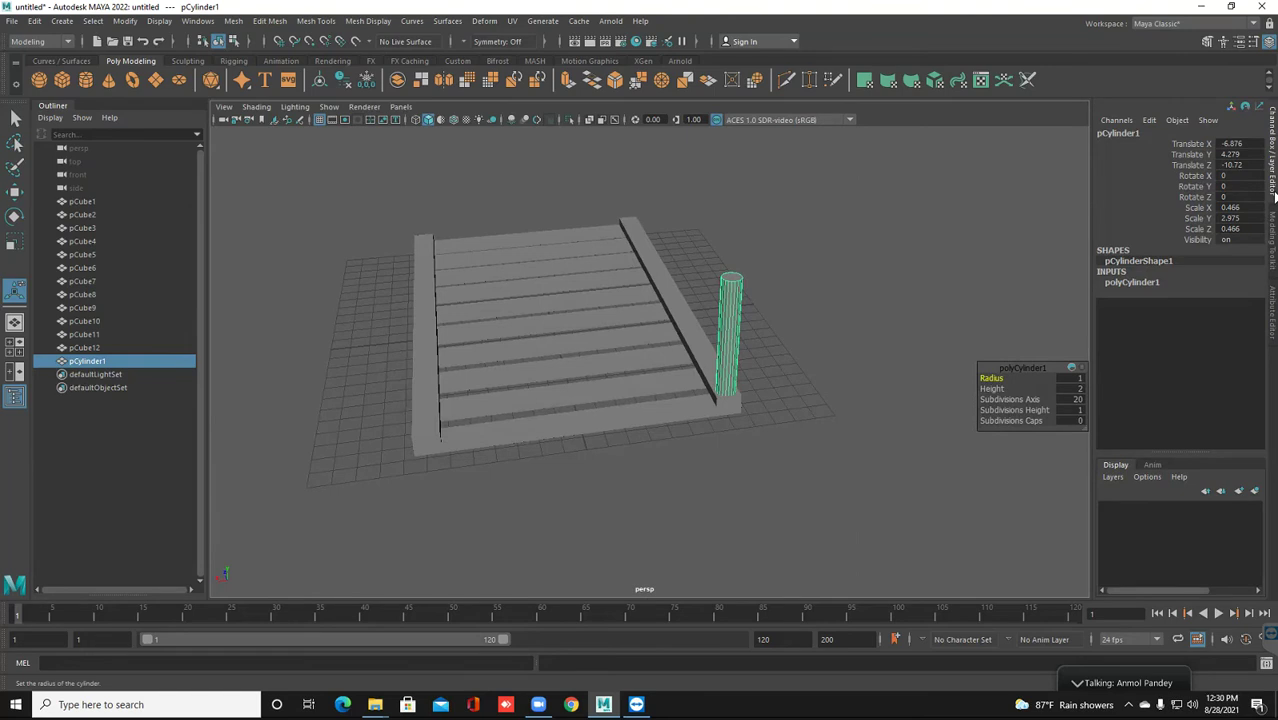
click(1132, 282)
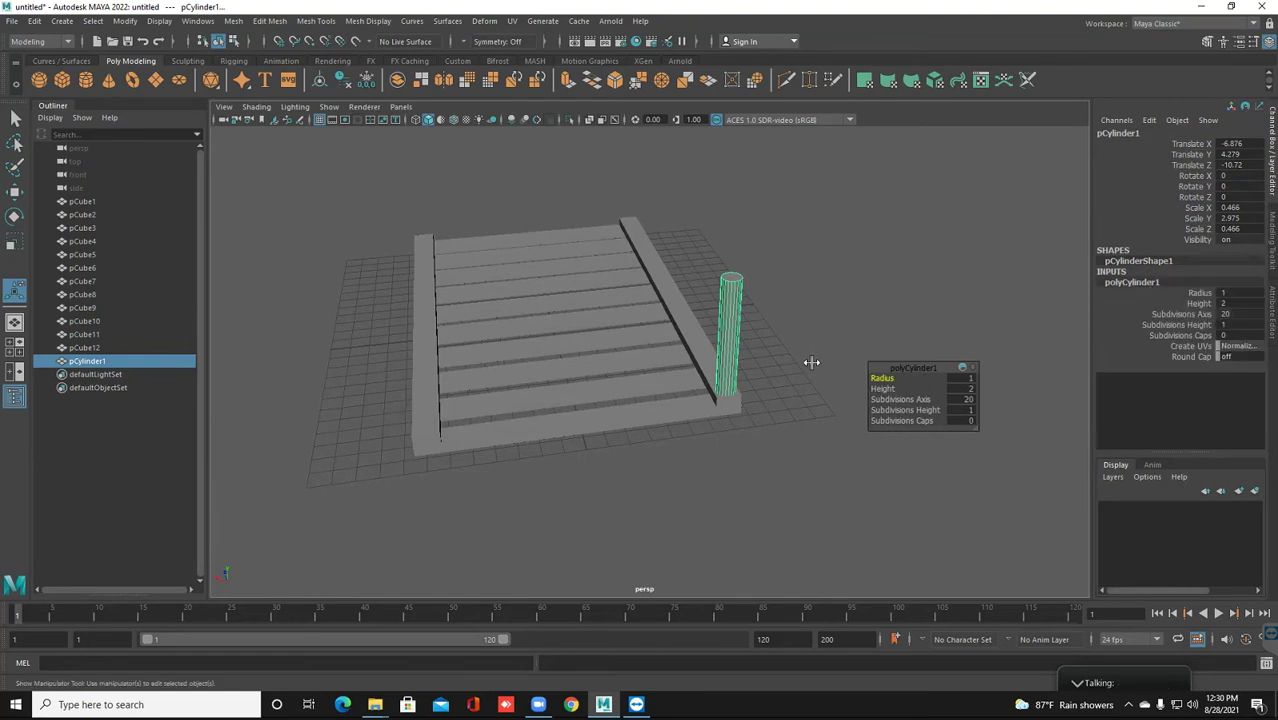
key(BackSpace)
text(20)
key(shift+Tab)
click(1225, 333)
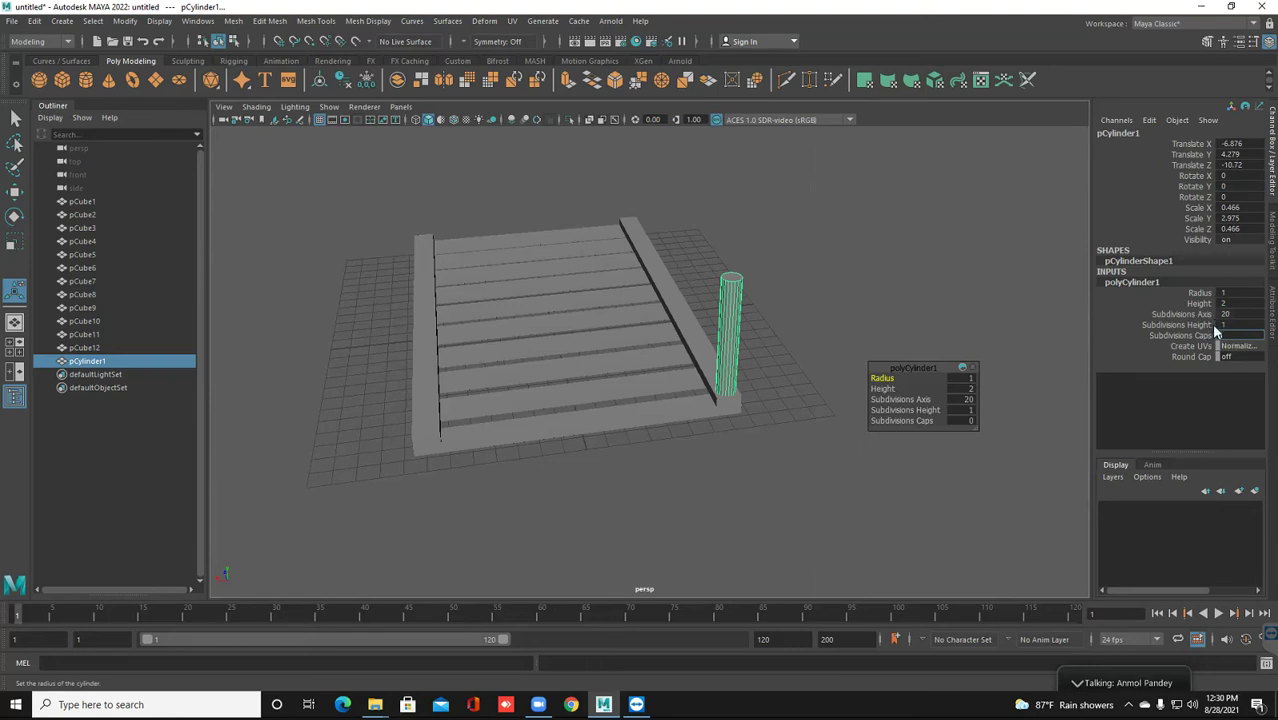
key(ctrl+z)
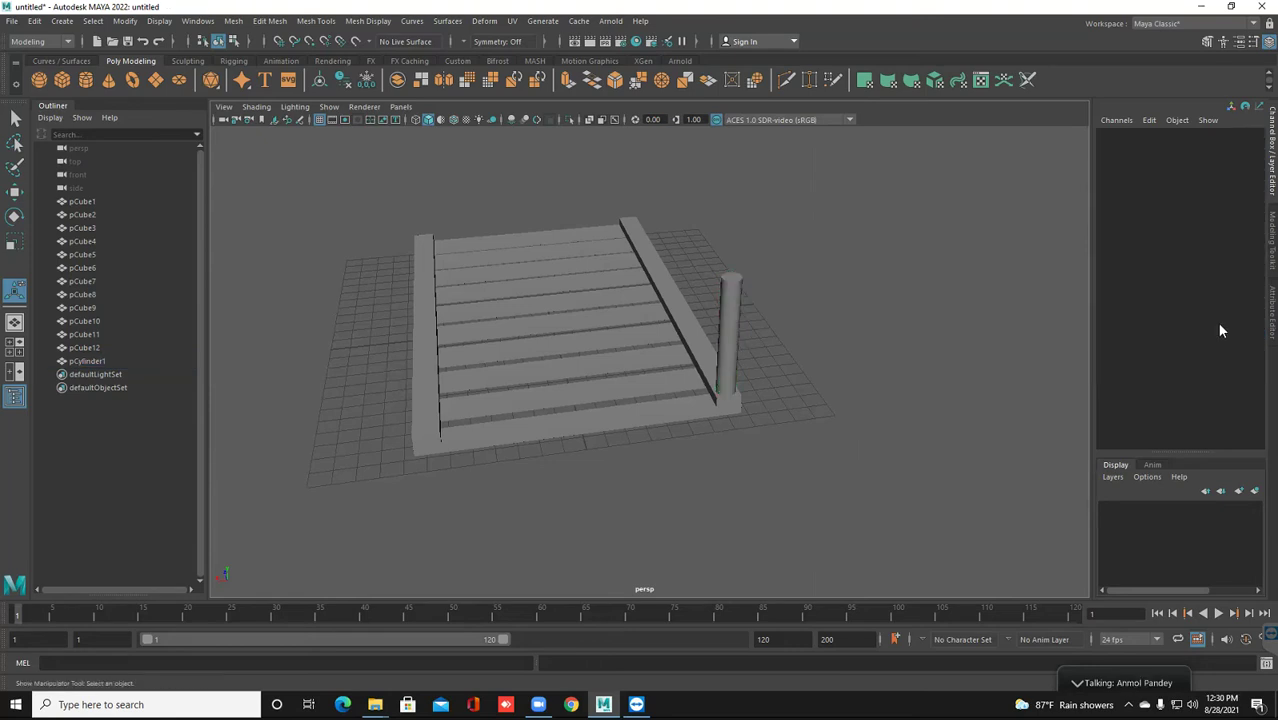
Reselect the cylinder post and change its polyCylinder1 Subdivisions Height to 10
key(ctrl+z)
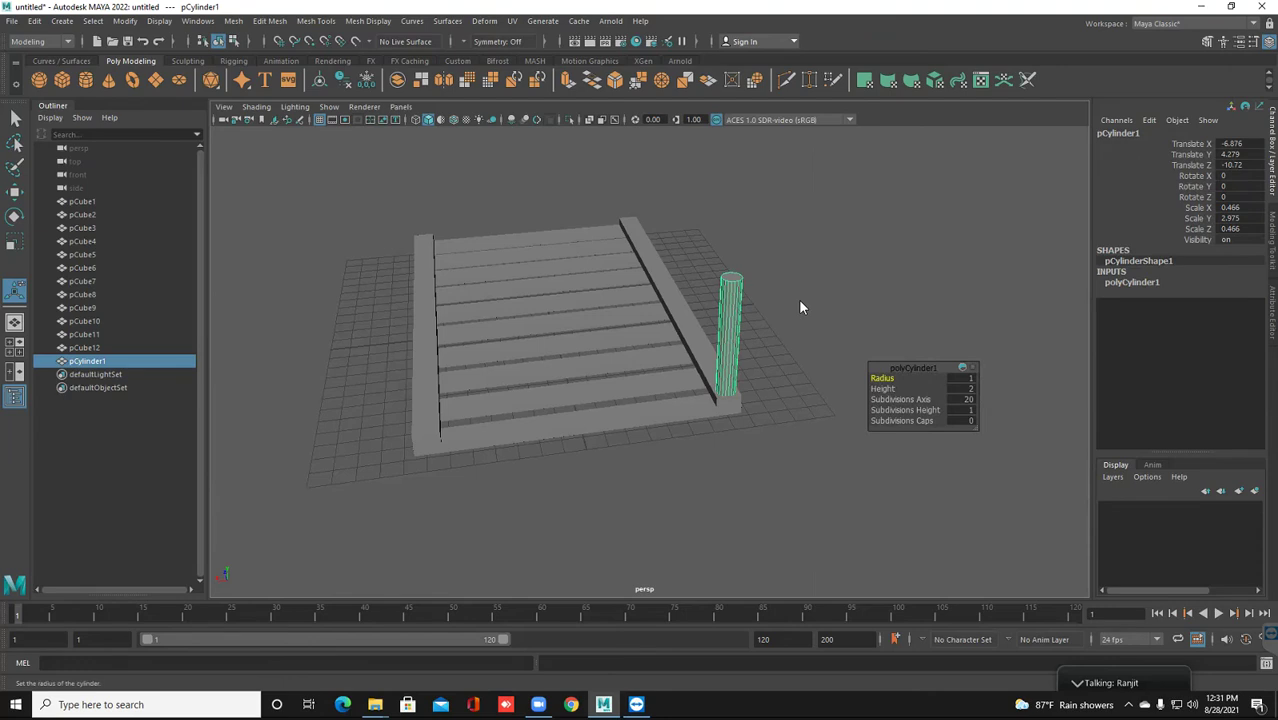
key(t)
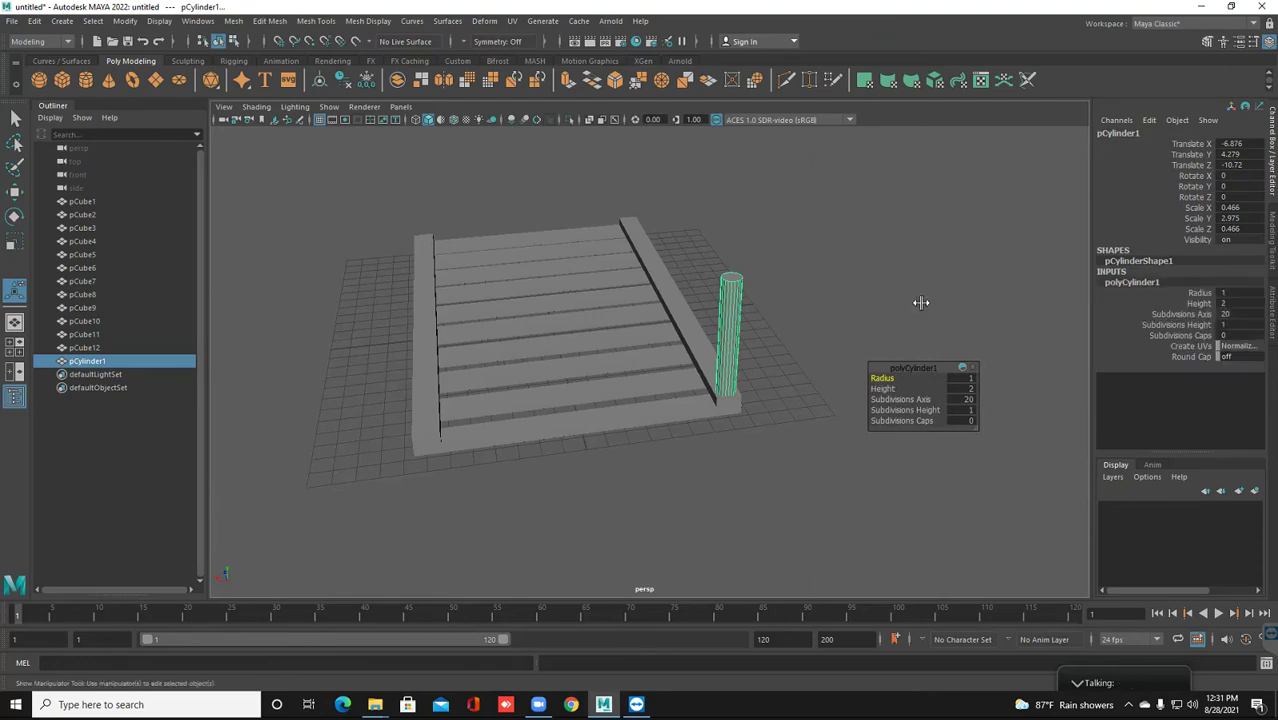
key(Tab)
key(BackSpace)
text(5)
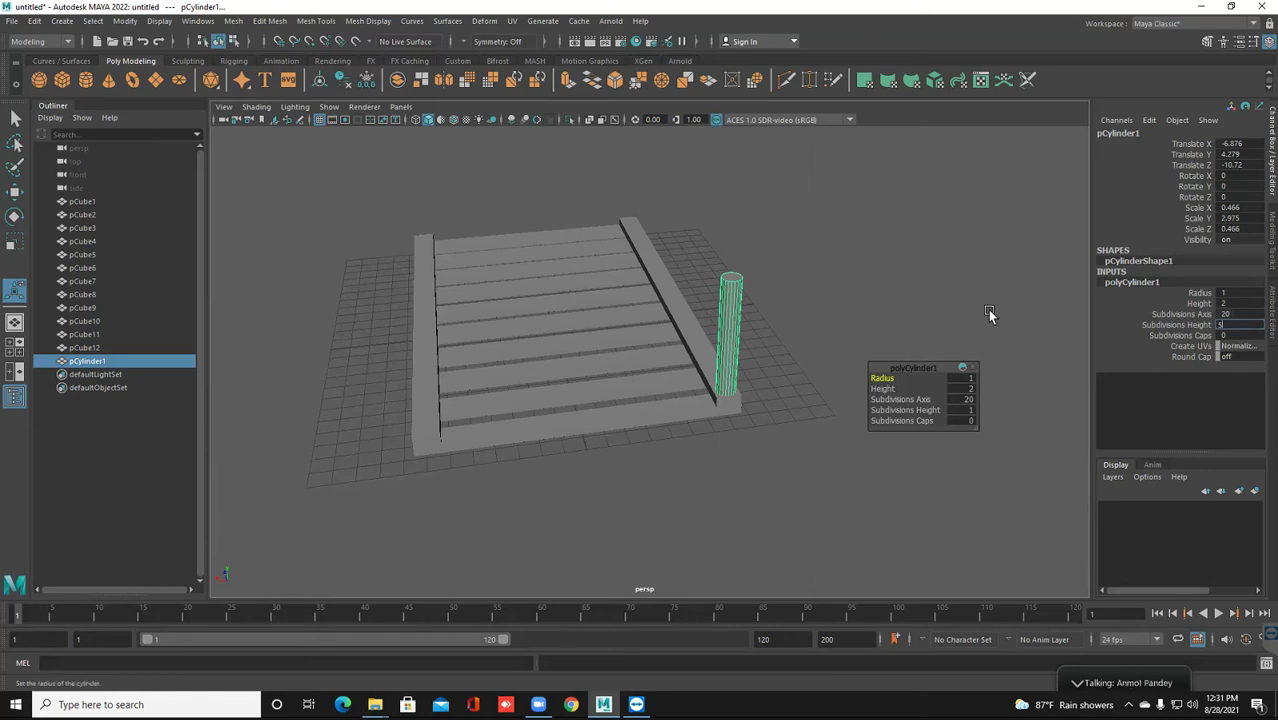
key(BackSpace)
text(0)
key(Return)
scroll(797, 370, up, 2)
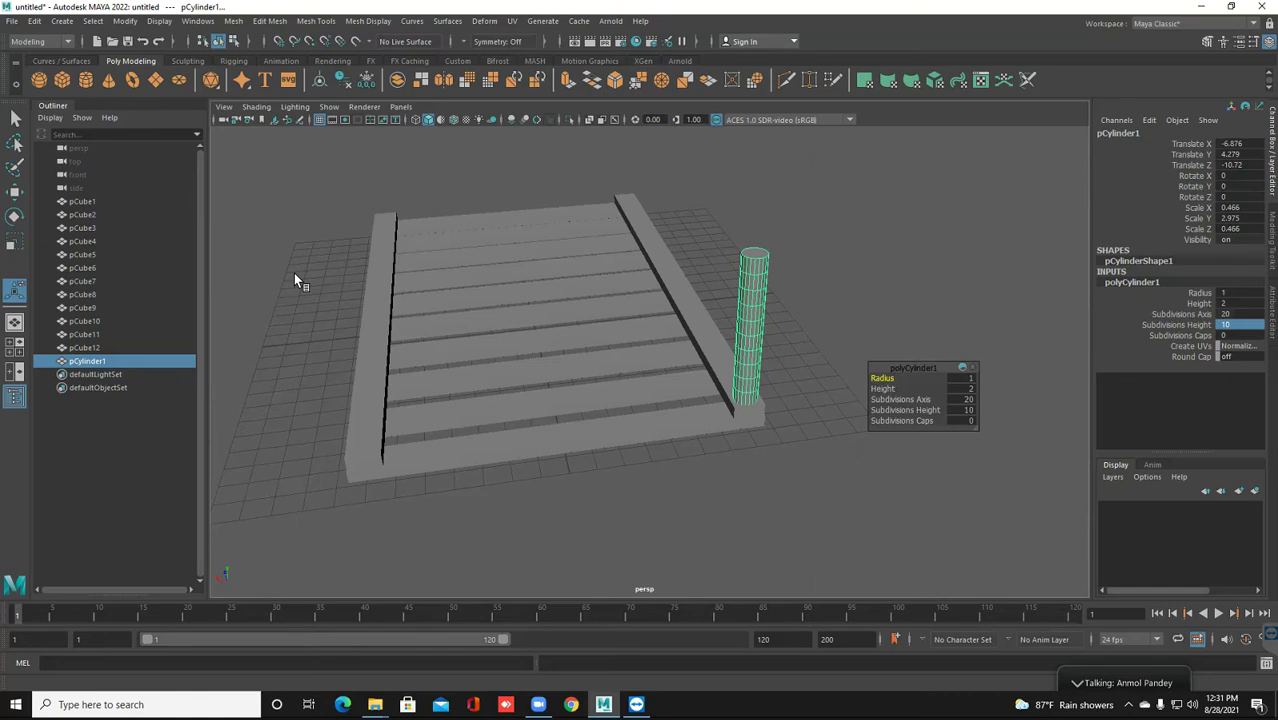
key(r)
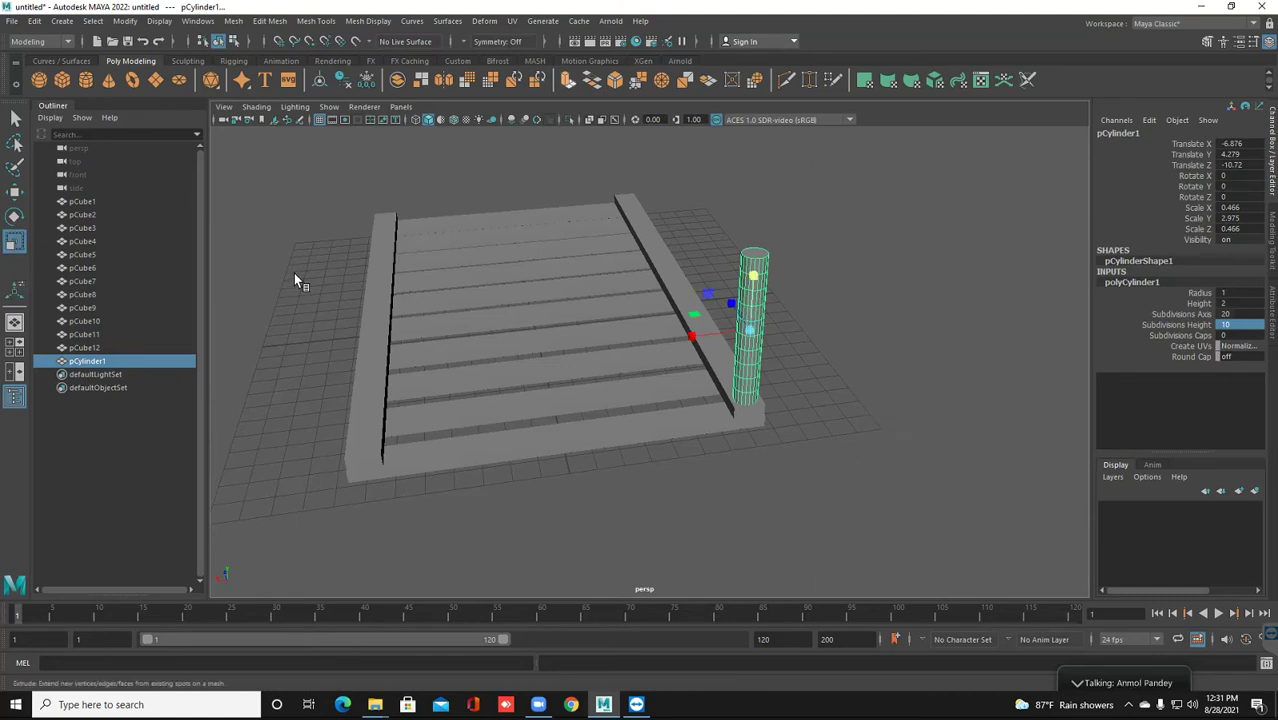
Undo a trial extrude, then select the top vertex ring of the cylinder post
key(ctrl+e)
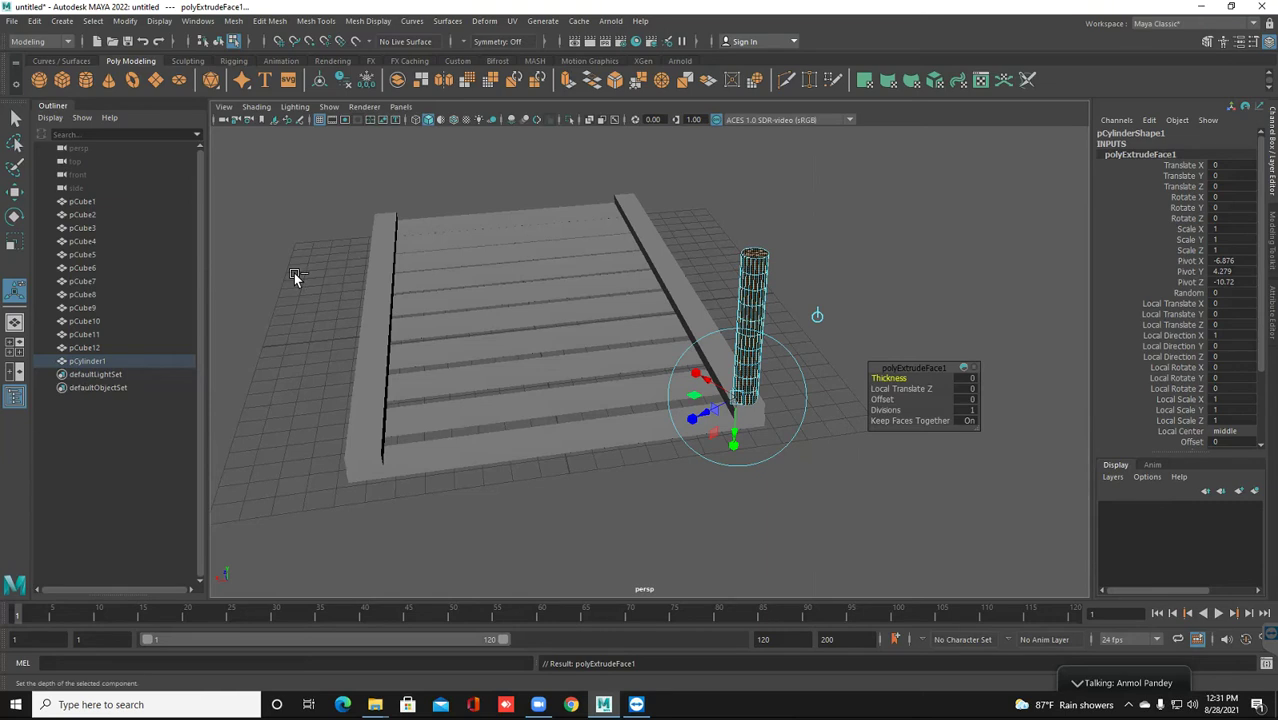
key(ctrl+z)
right_drag(748, 310, 701, 309)
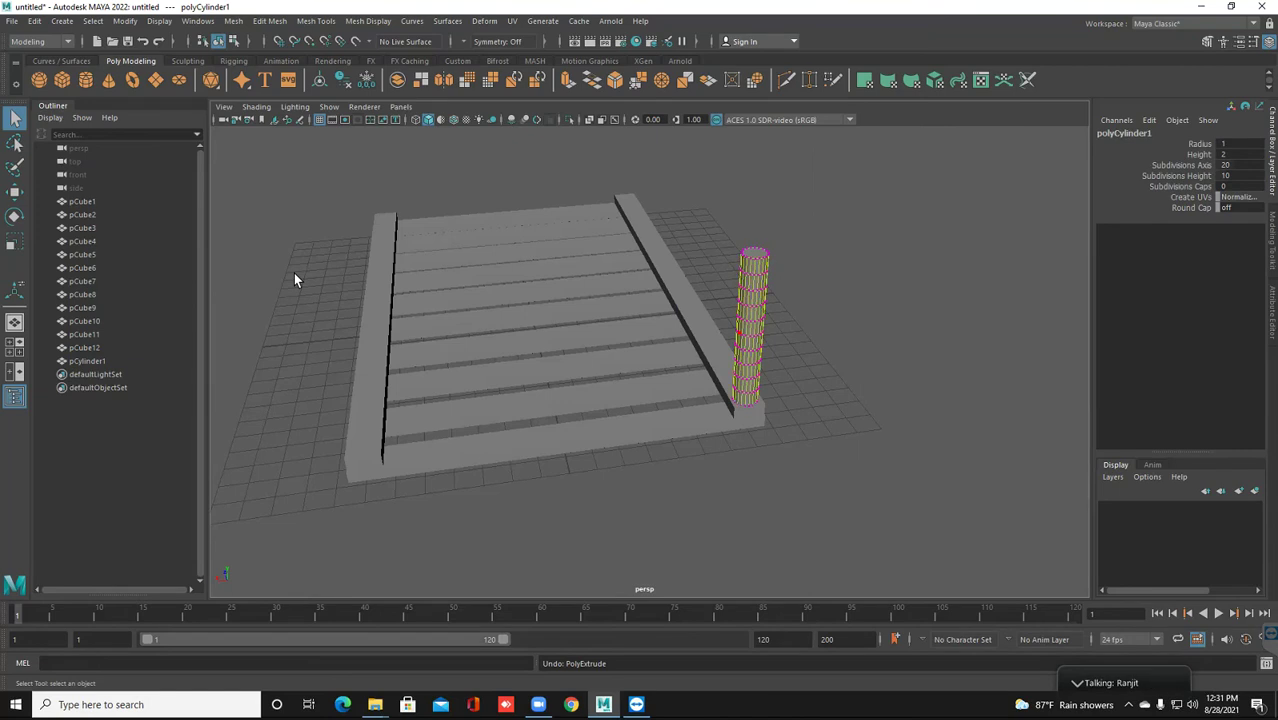
key(bracketleft)
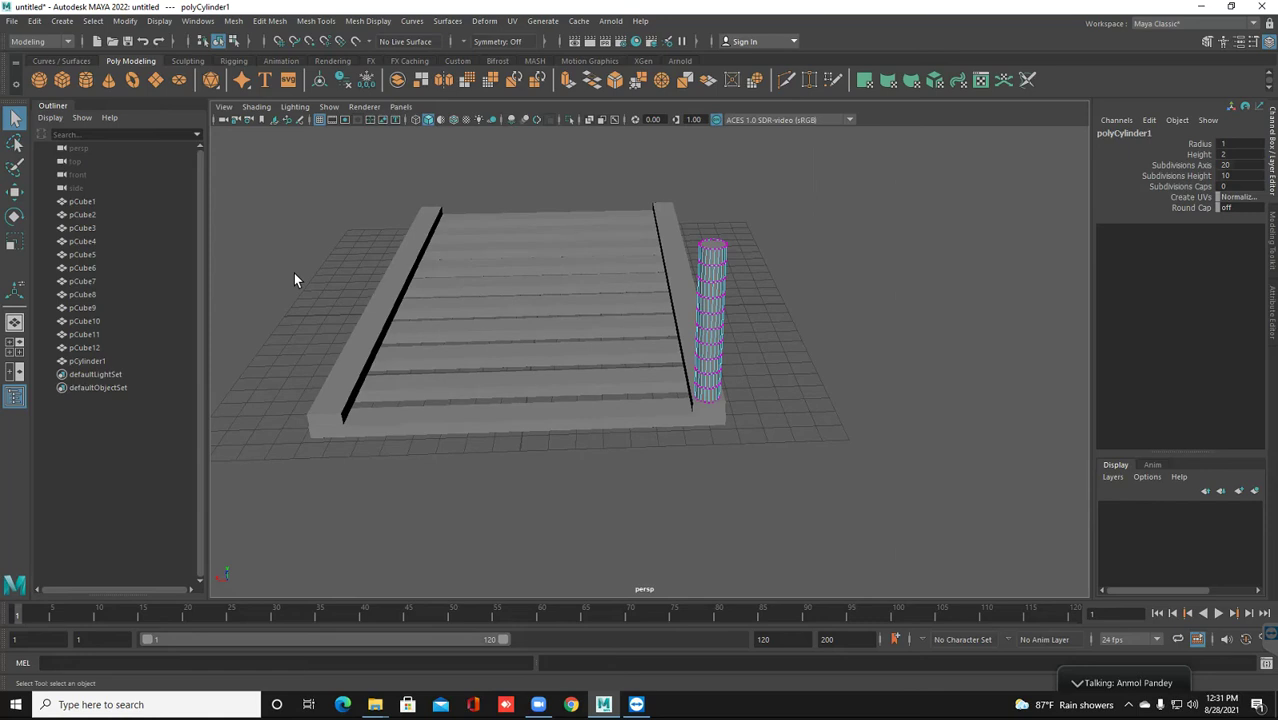
key(ctrl+d)
scroll(294, 274, up, 2)
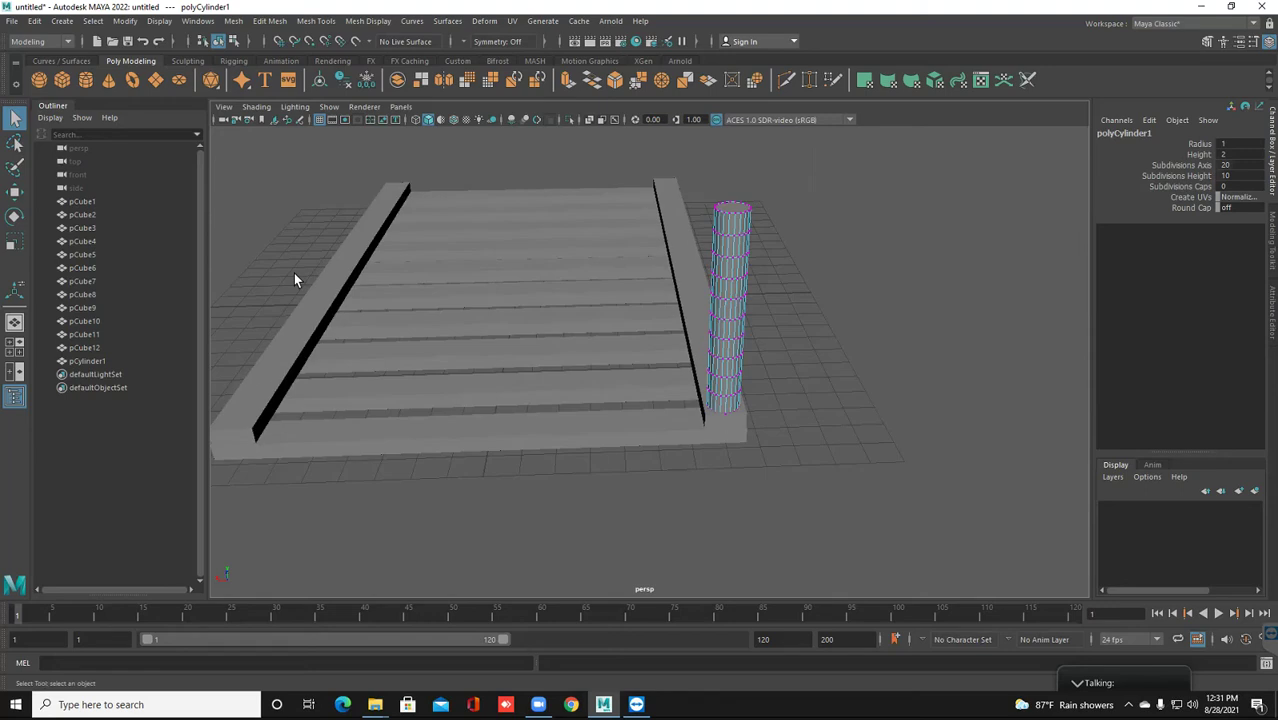
key(F9)
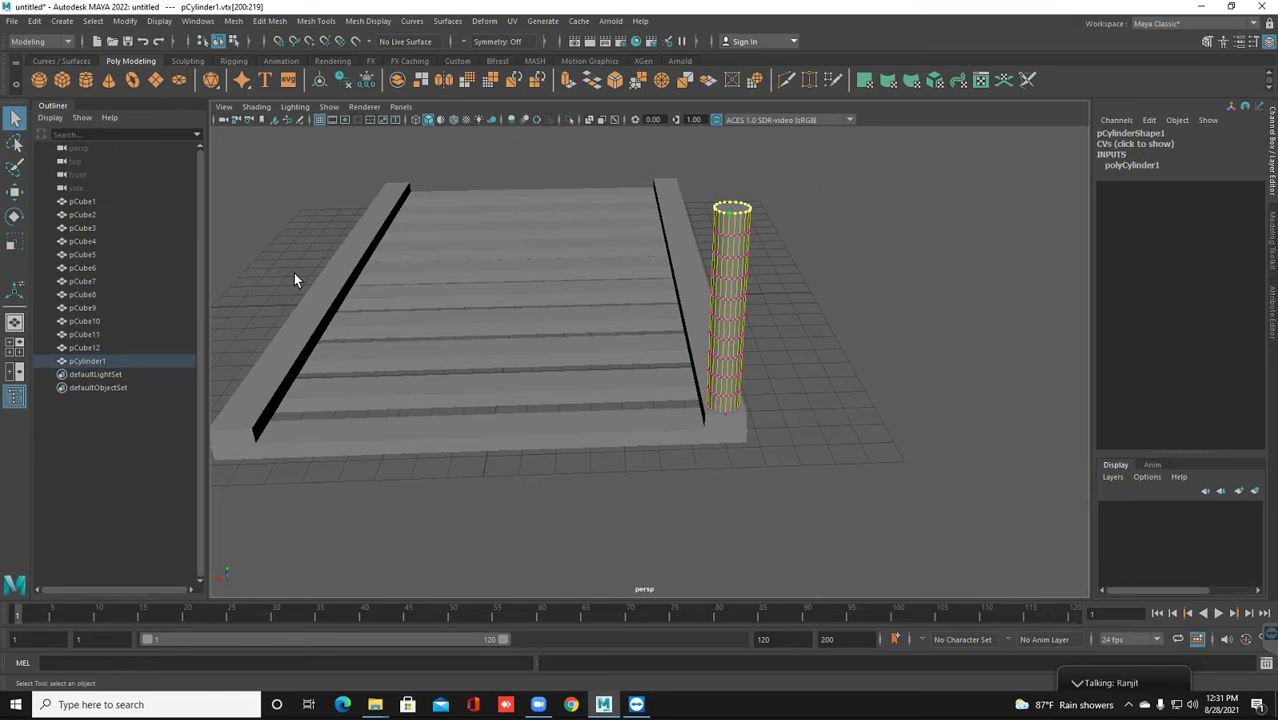
key(r)
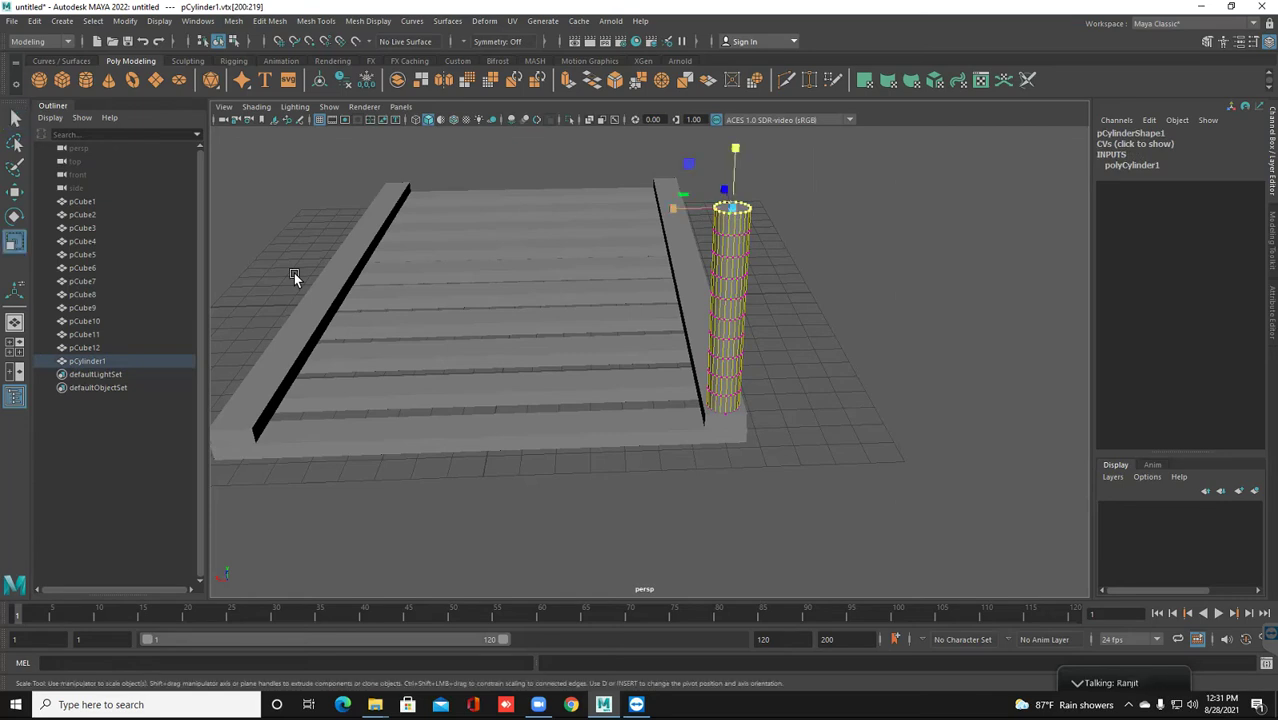
key(w)
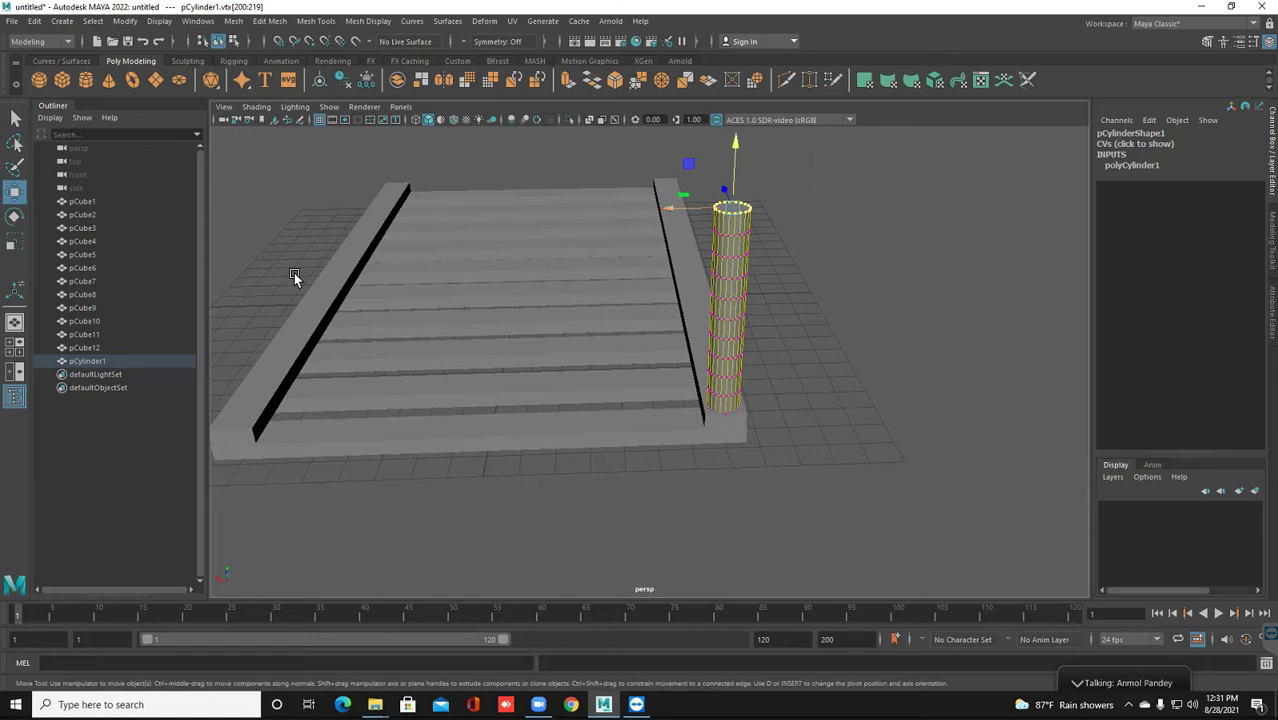
middle_drag(294, 273, 294, 273)
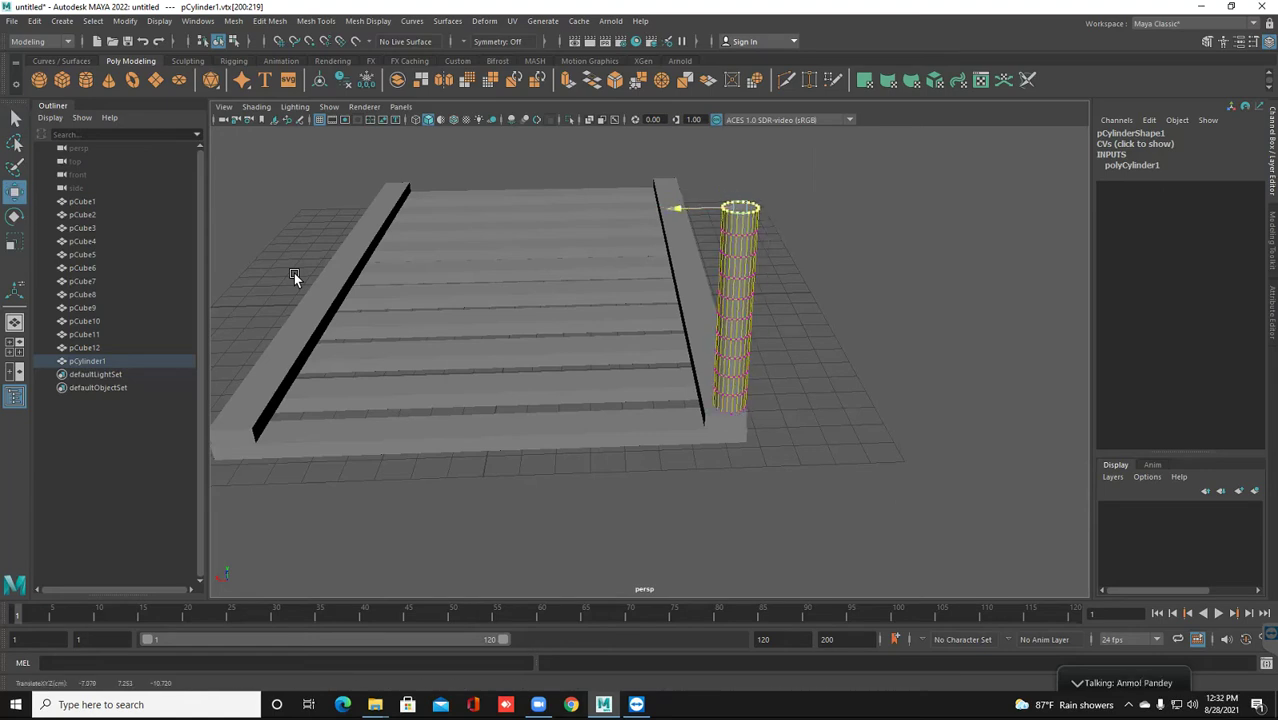
middle_drag(294, 273, 294, 273)
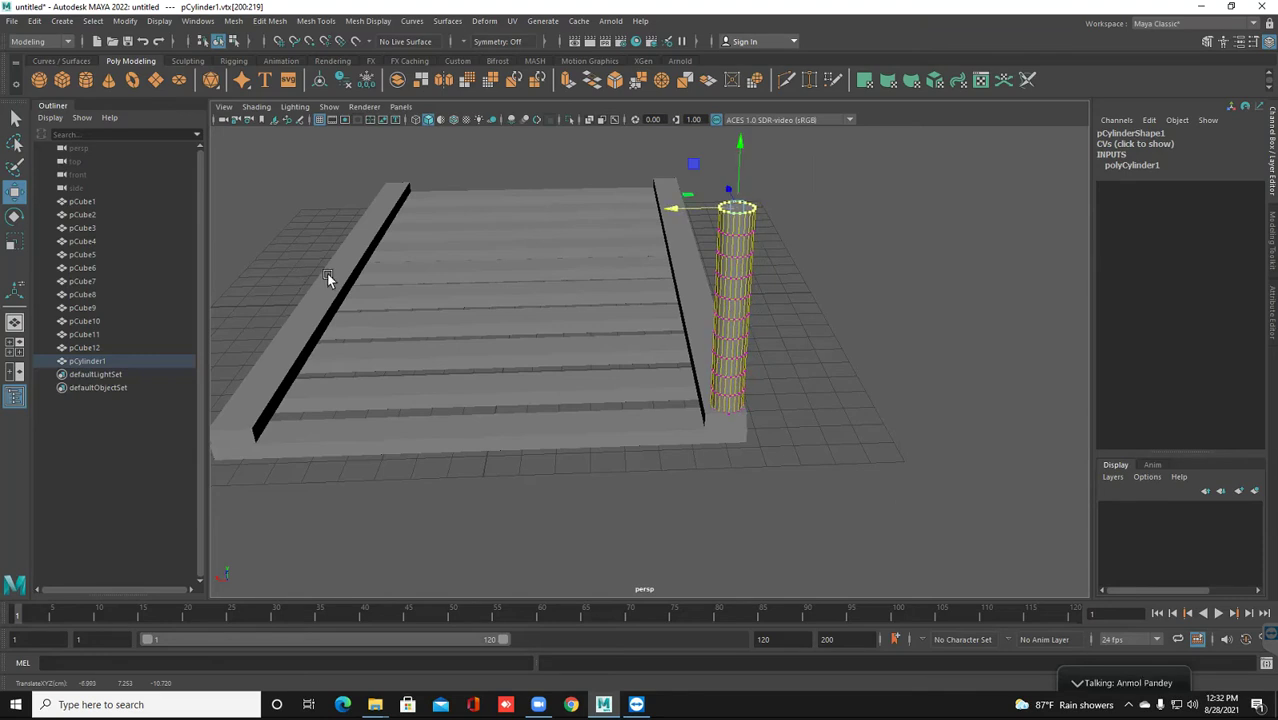
key(ctrl+z)
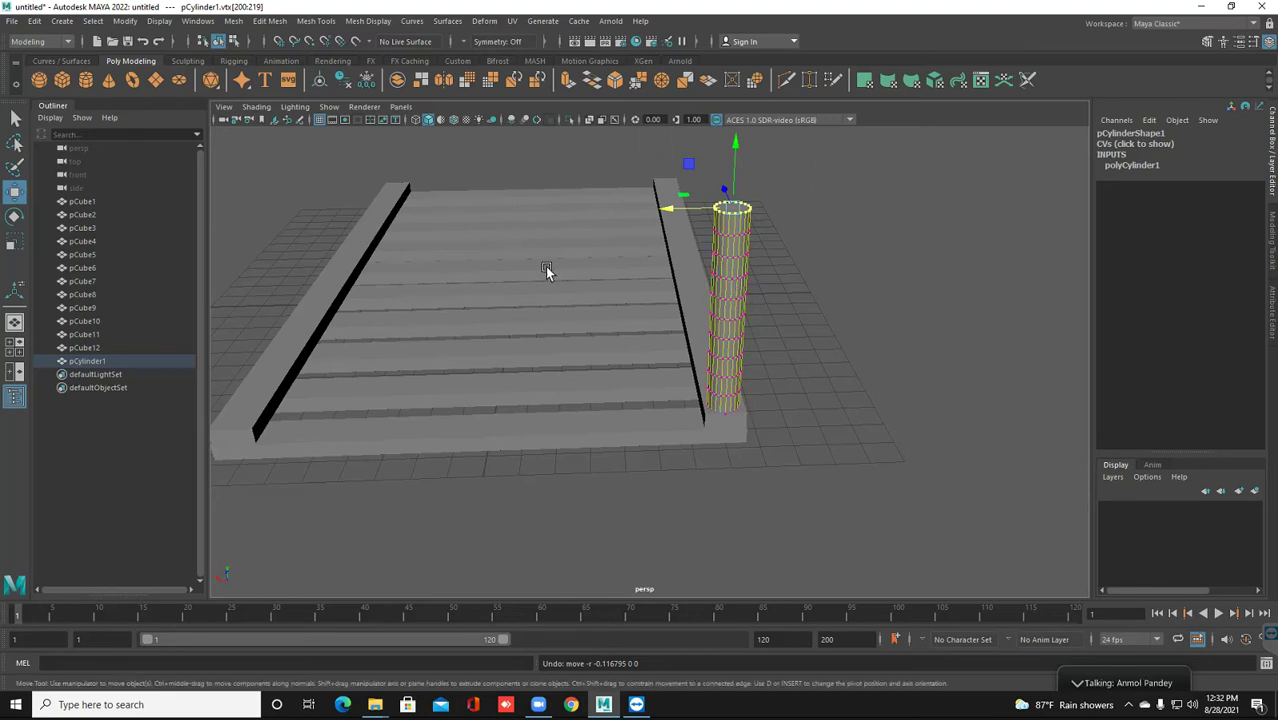
double_click(13, 196)
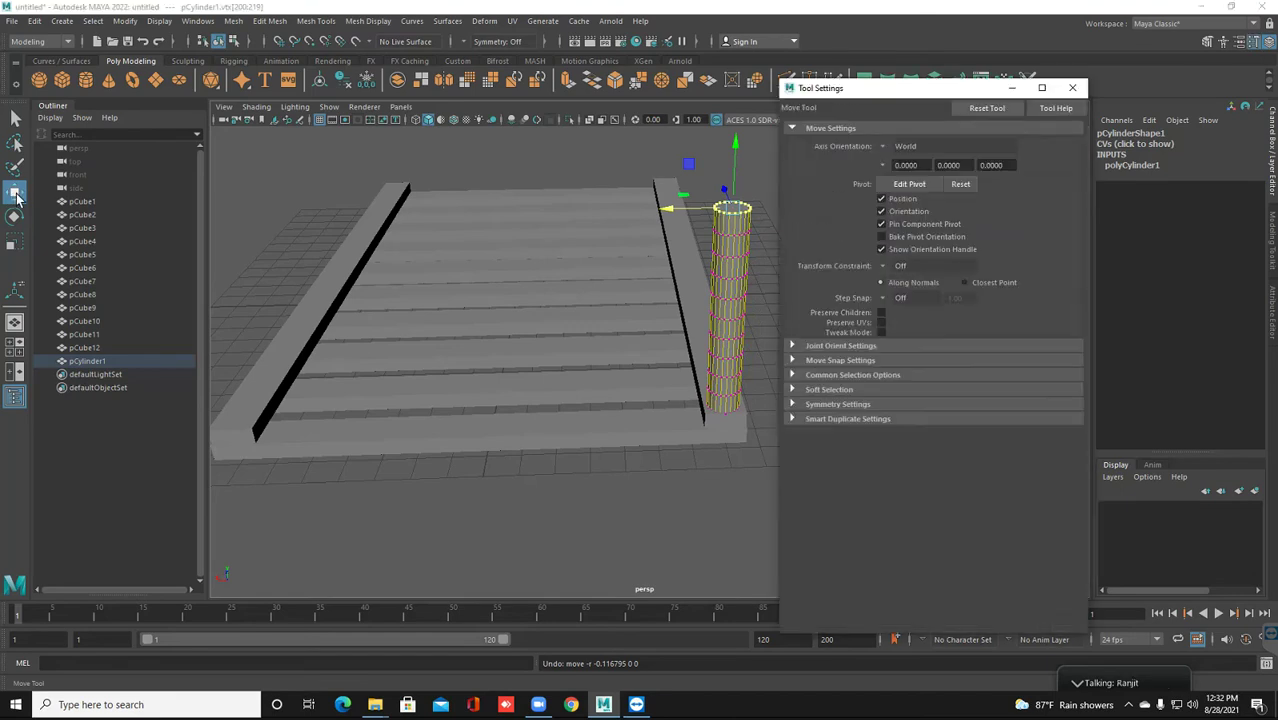
Set the soft selection Falloff radius to 9.33, close Tool Settings, and nudge the top vertices sideways
click(832, 390)
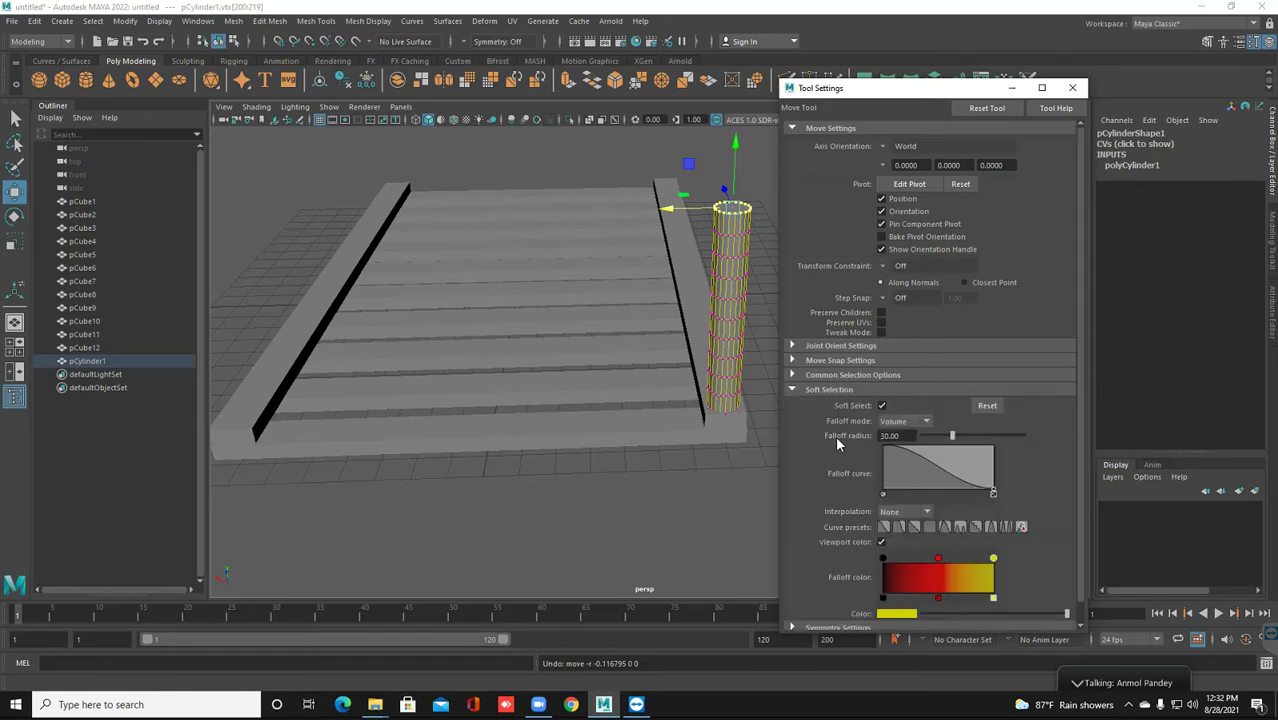
drag(953, 438, 927, 443)
drag(927, 443, 932, 440)
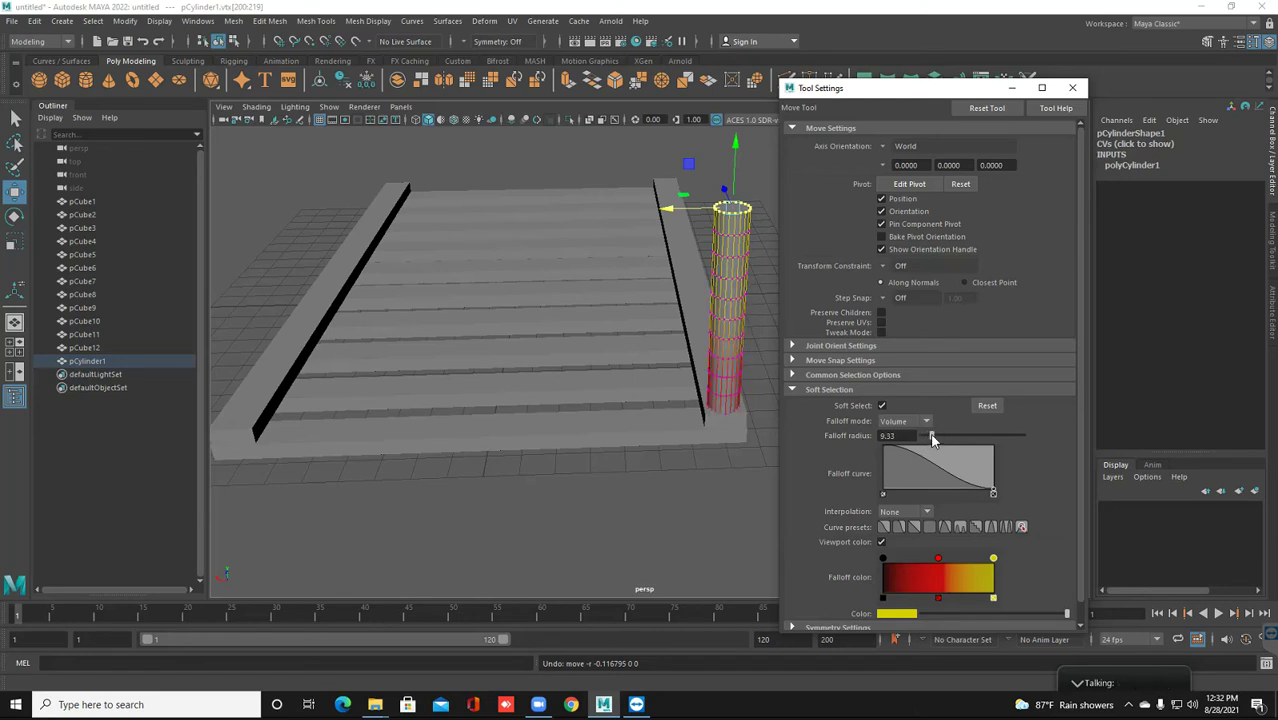
click(1072, 87)
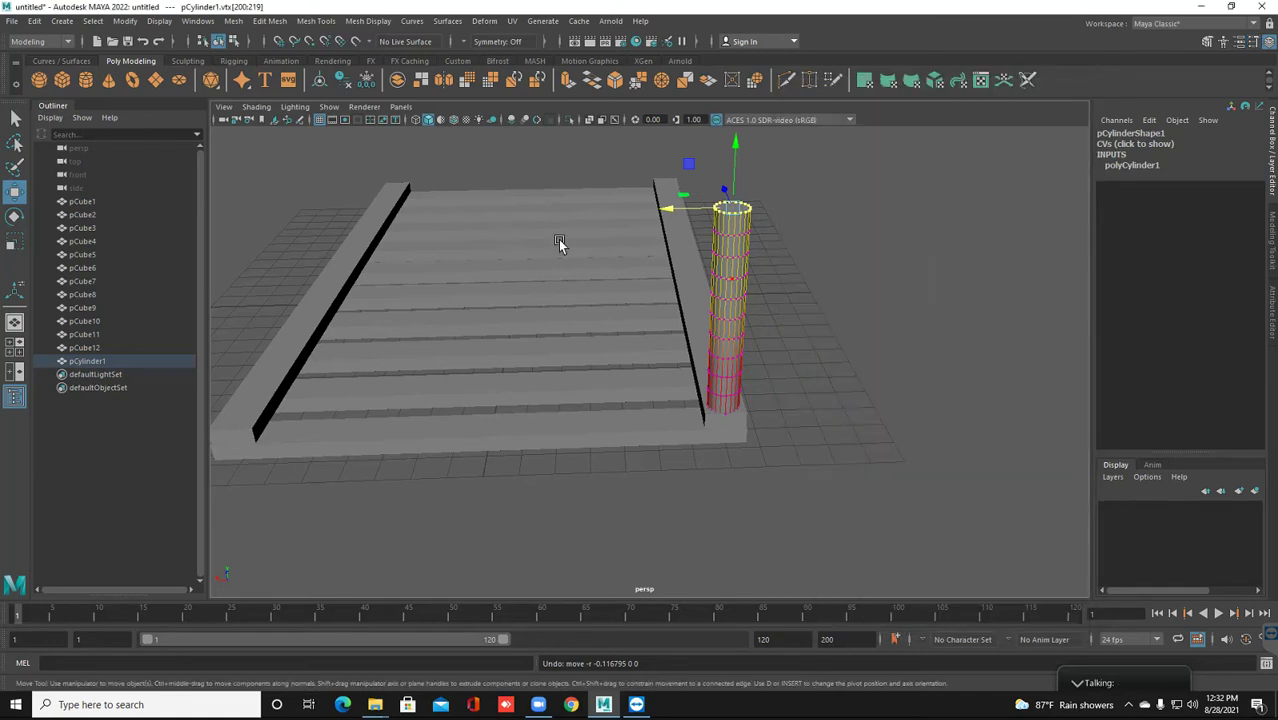
middle_drag(558, 239, 560, 239)
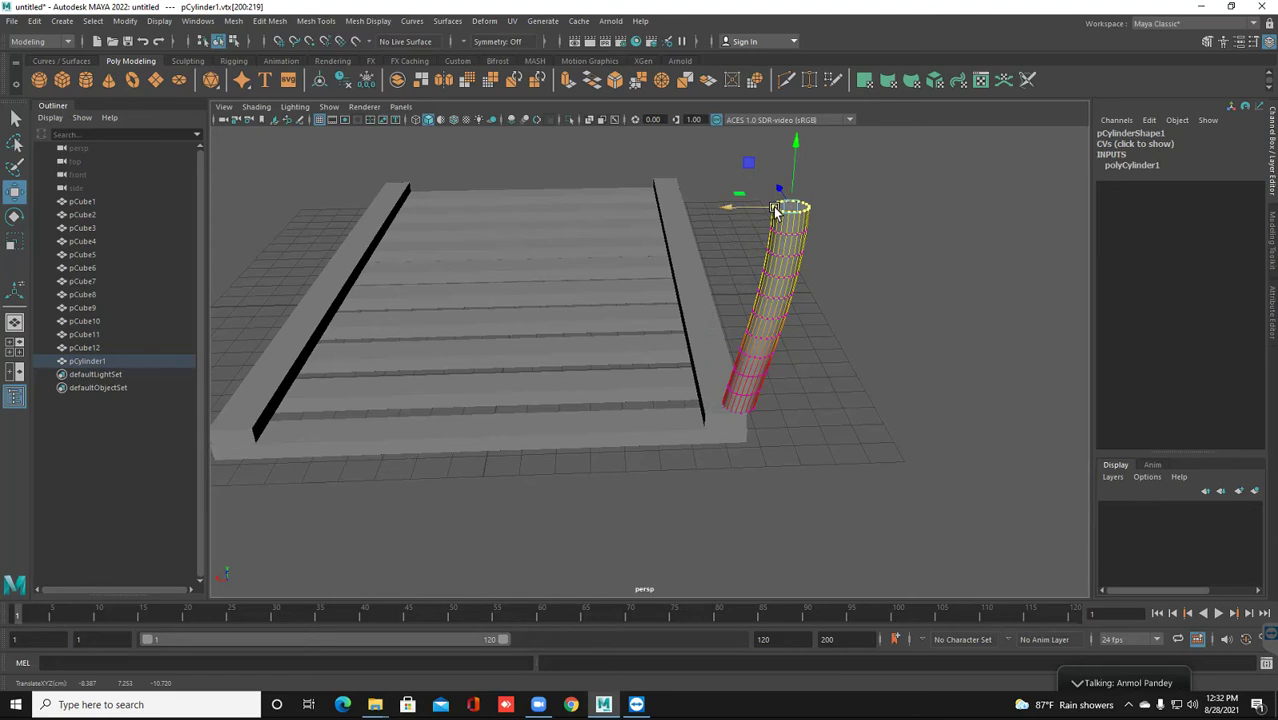
Bend the post's top further sideways, then move the whole post to X -6.417 against the rail
drag(731, 208, 740, 214)
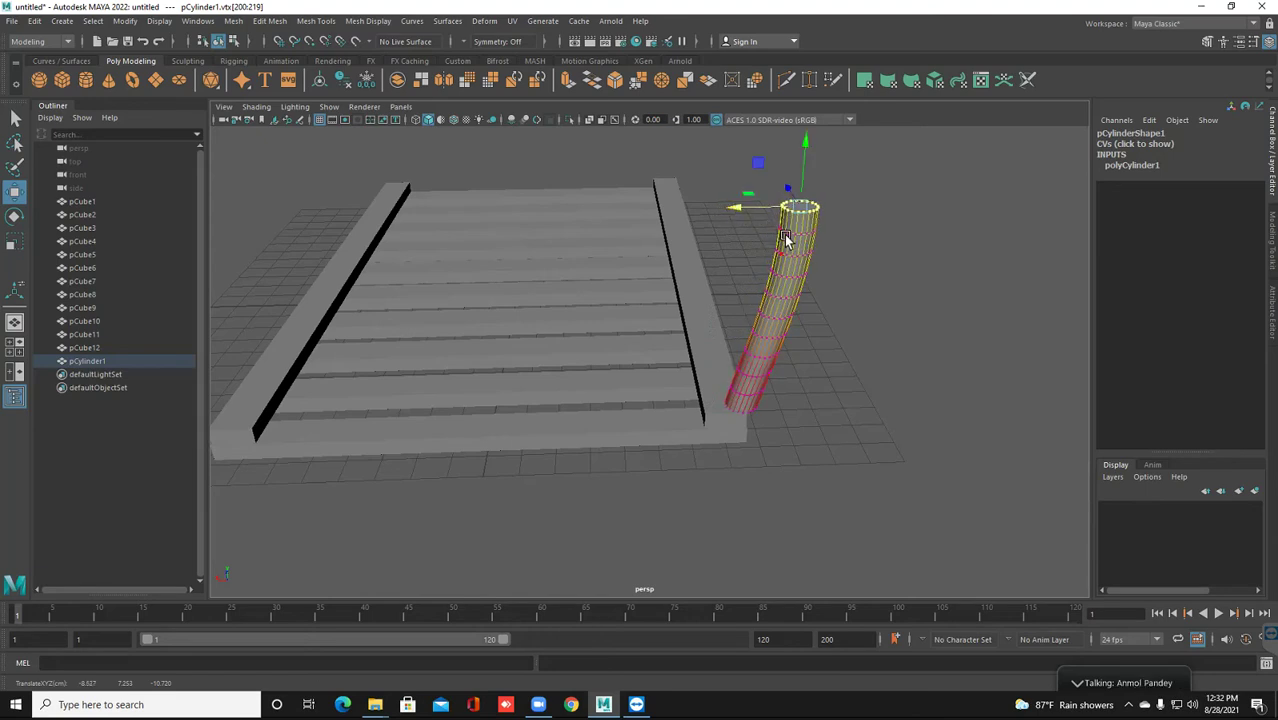
right_drag(785, 240, 848, 235)
key(F8)
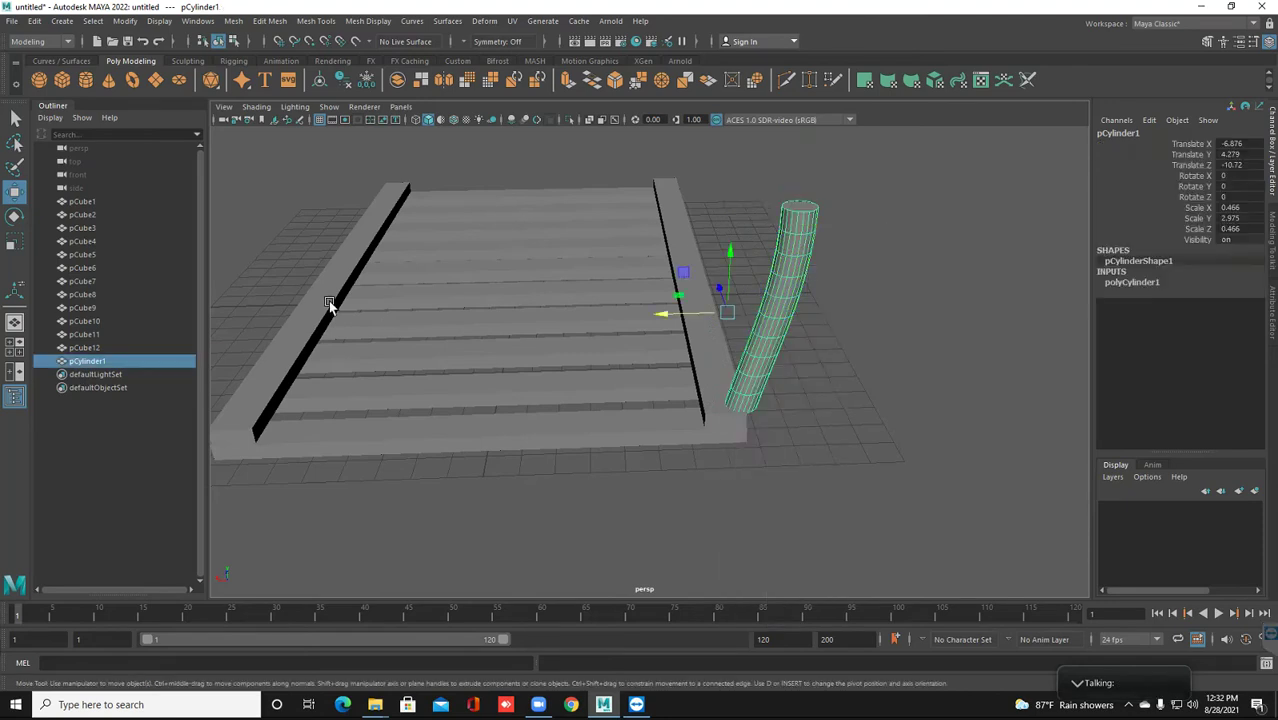
key(F8)
key(F8)
drag(662, 313, 642, 314)
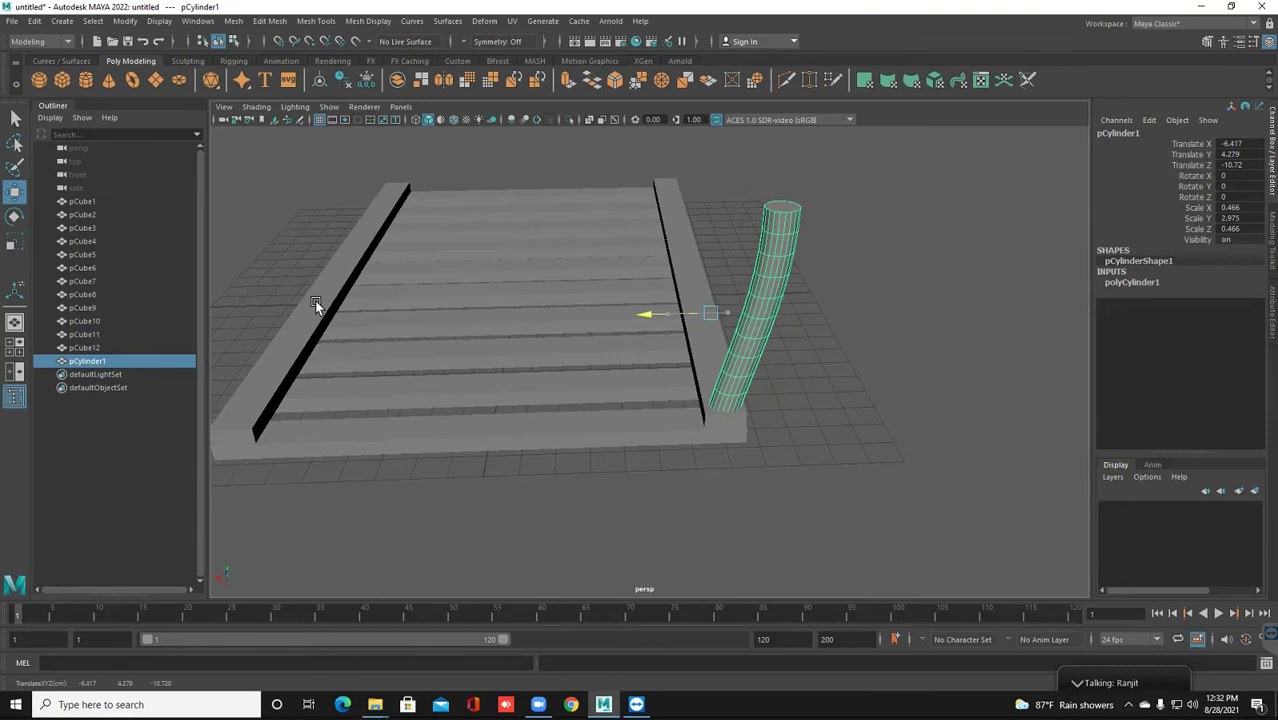
alt+drag(315, 300, 315, 300)
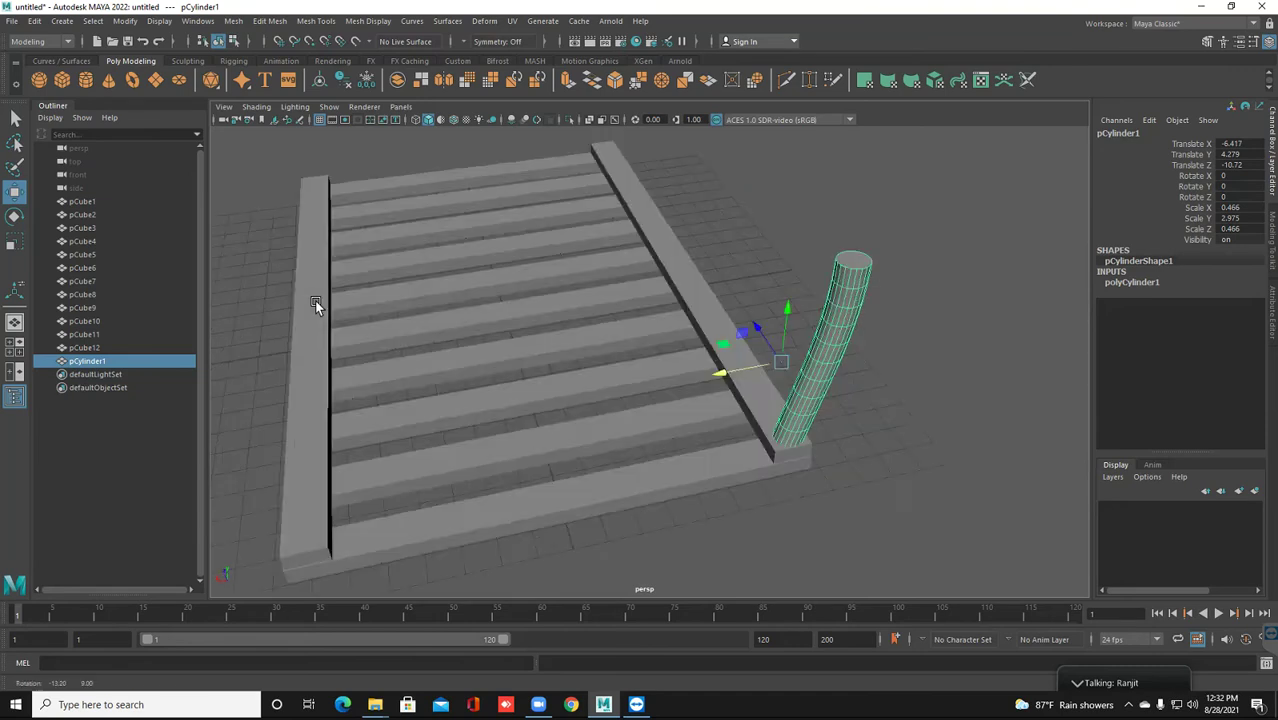
scroll(315, 303, up, 4)
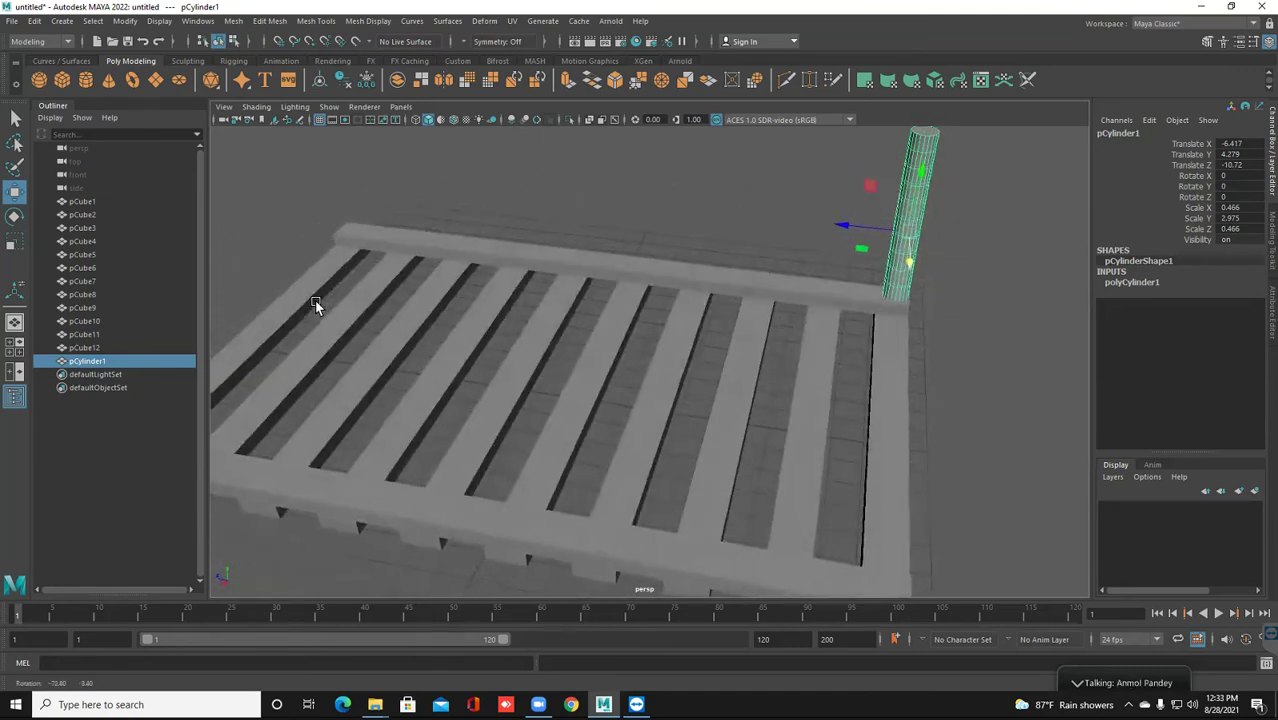
Duplicate the bent post with an offset and repeat with Shift+D to create pCylinder1–pCylinder10
scroll(315, 303, up, 1)
key(ctrl+d)
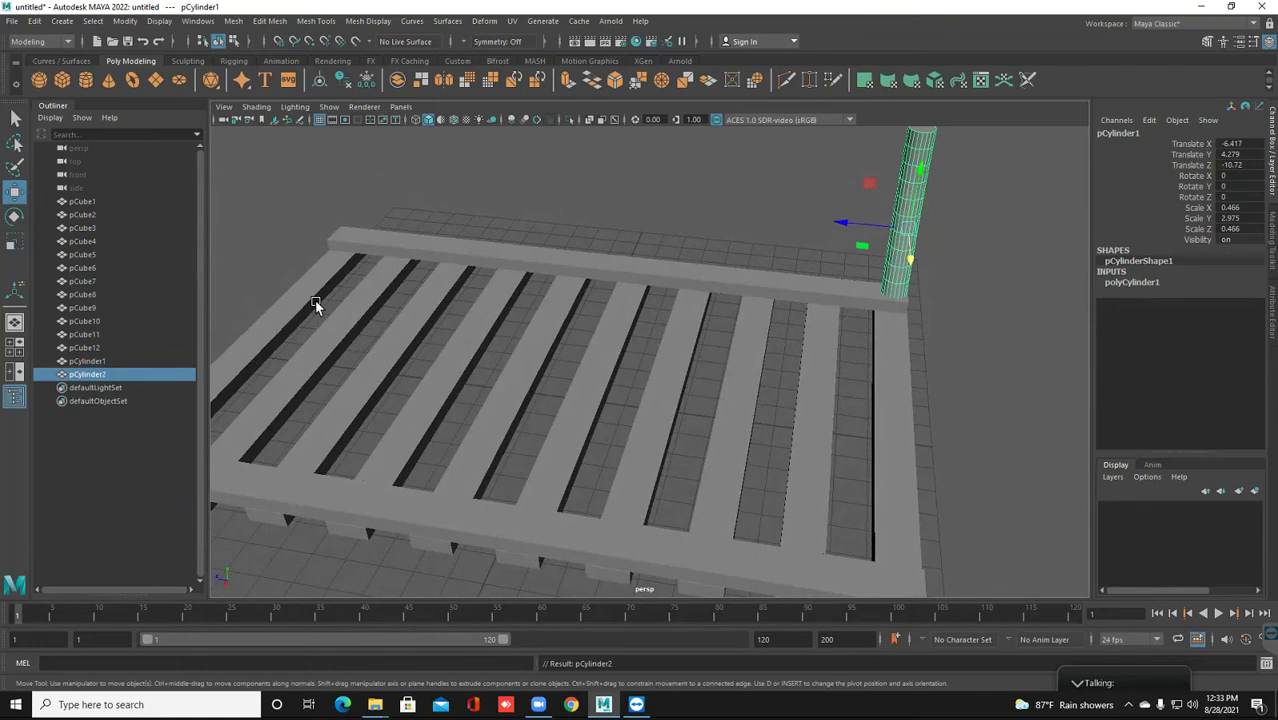
middle_drag(315, 303, 315, 303)
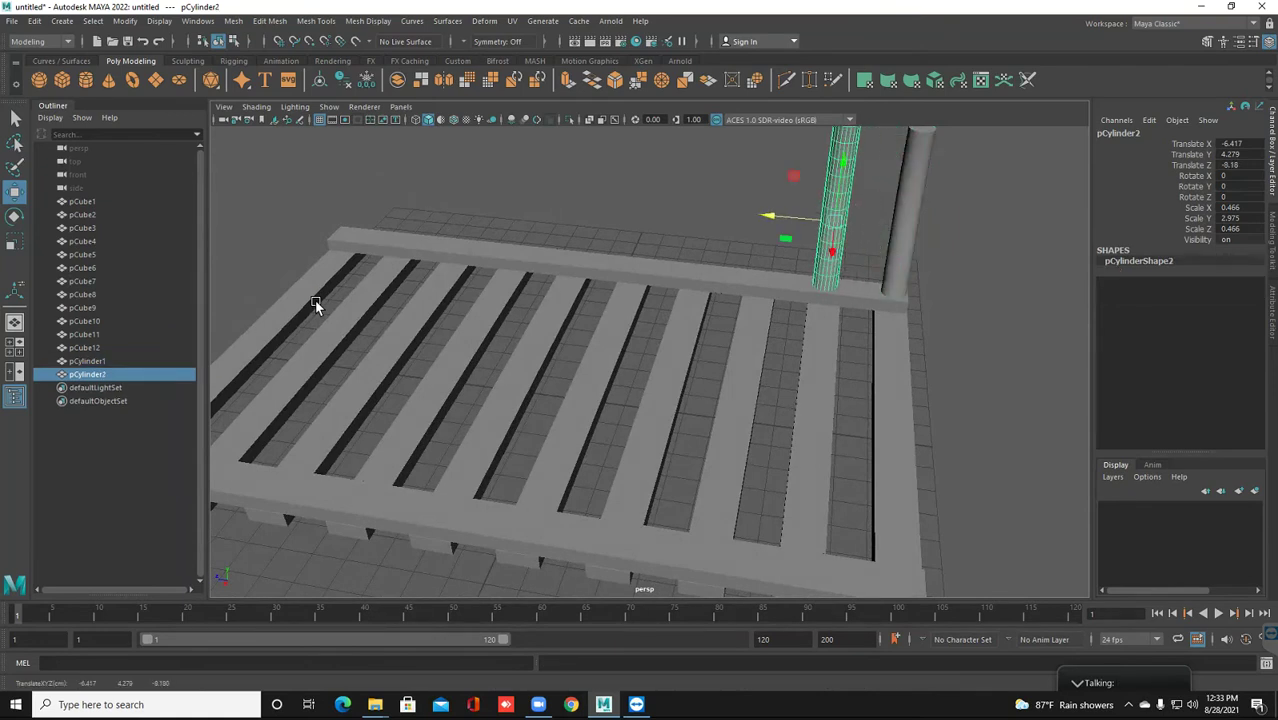
key(shift+d)
key(shift+d)
key(shift+d)
key(shift+d)
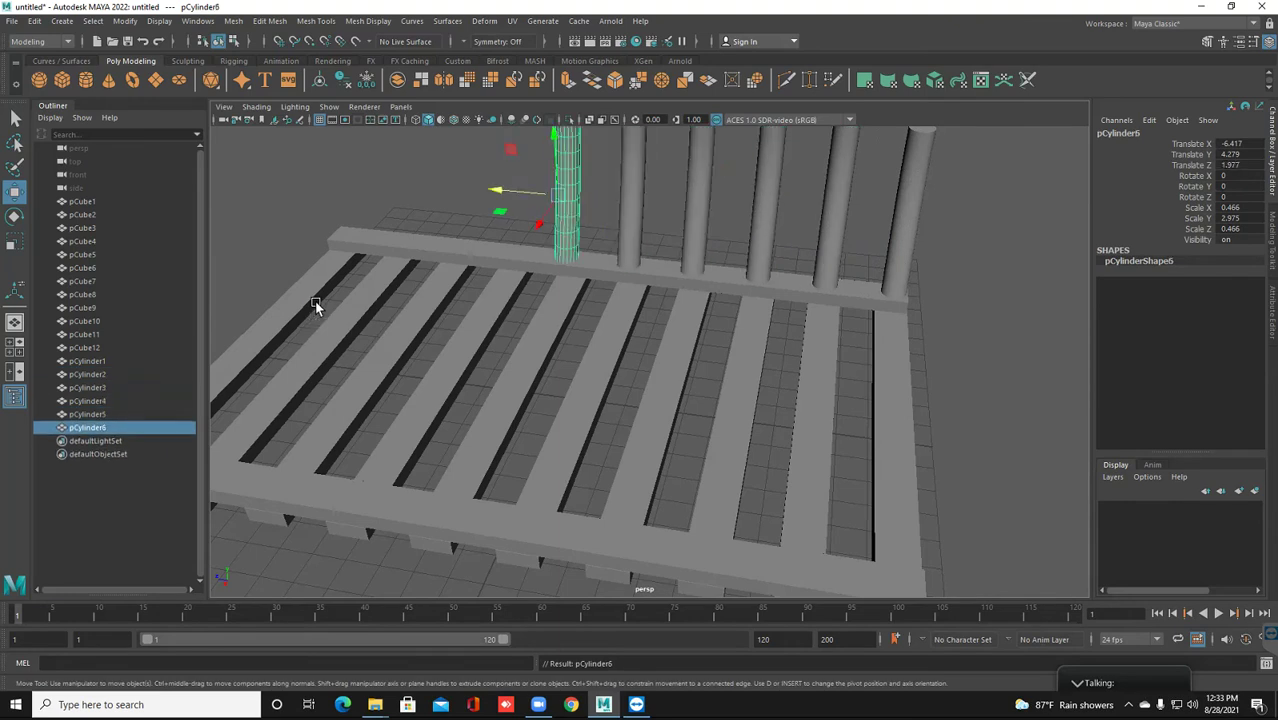
key(shift+d)
key(shift+d)
key(shift+d)
key(shift+d)
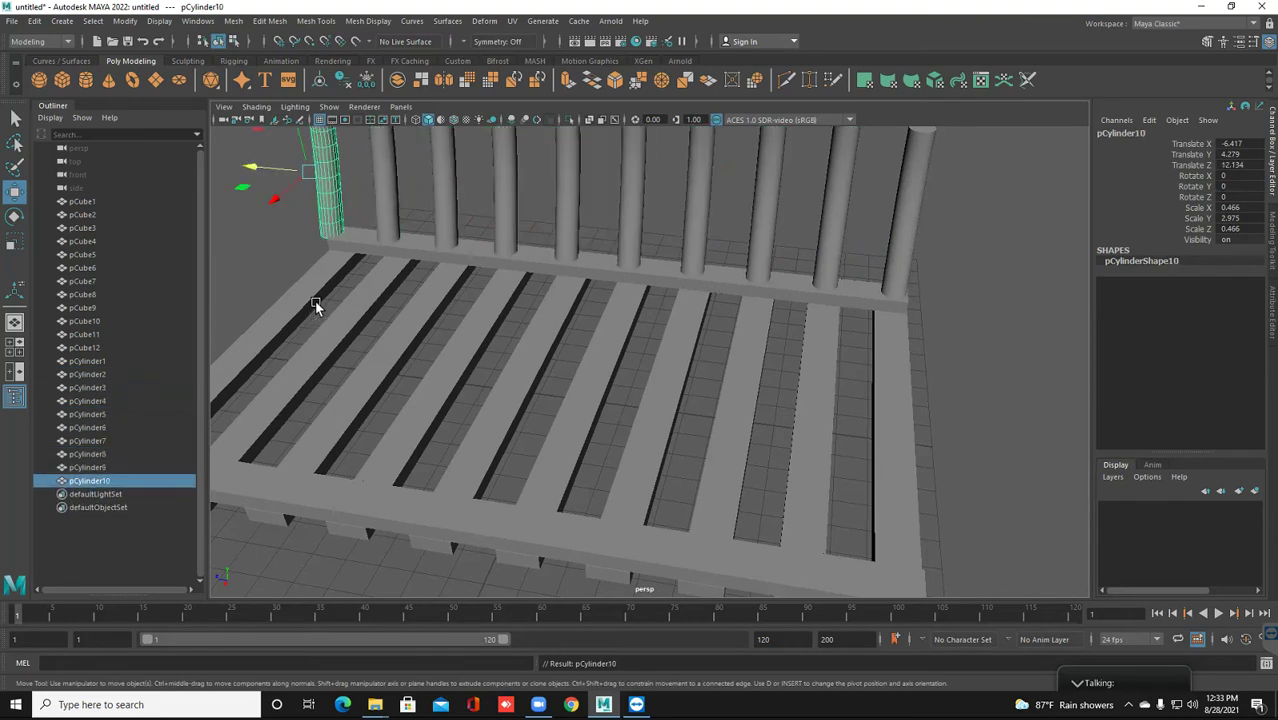
scroll(315, 301, down, 5)
alt+drag(315, 301, 316, 305)
middle_drag(316, 305, 316, 305)
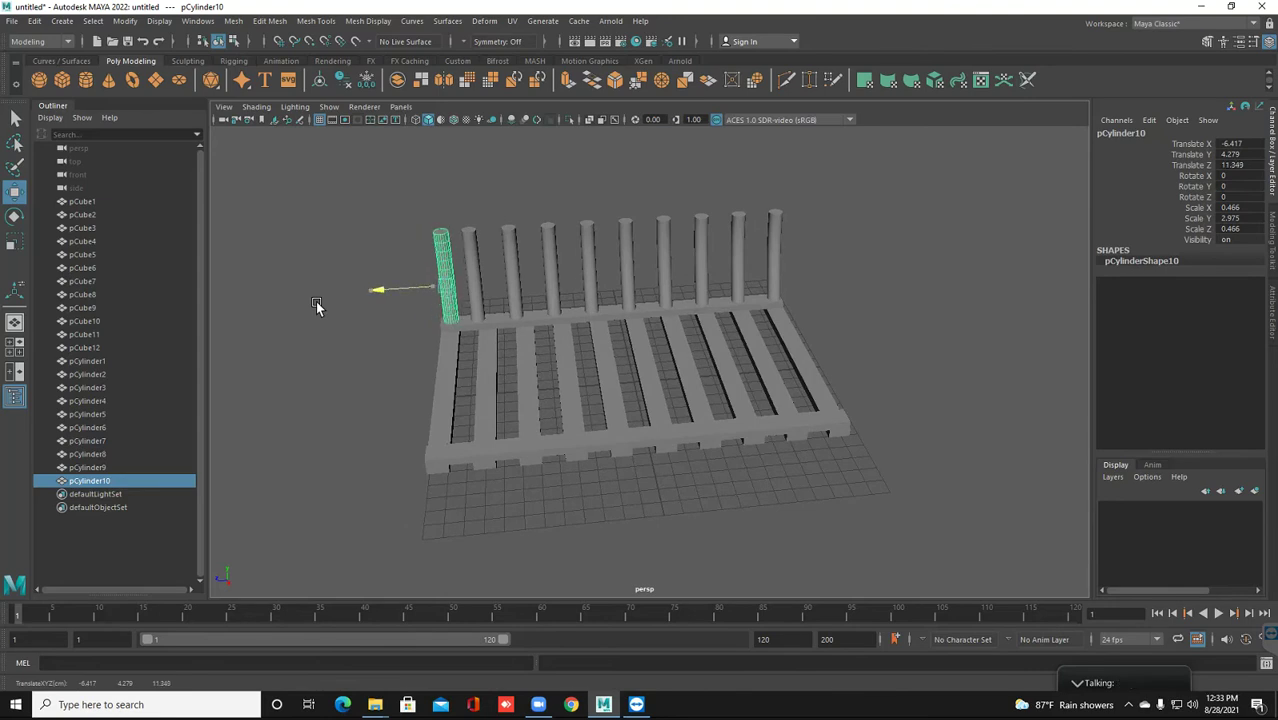
Slide posts pCylinder9, pCylinder8 and pCylinder7 along the rail to even their spacing
scroll(316, 301, up, 4)
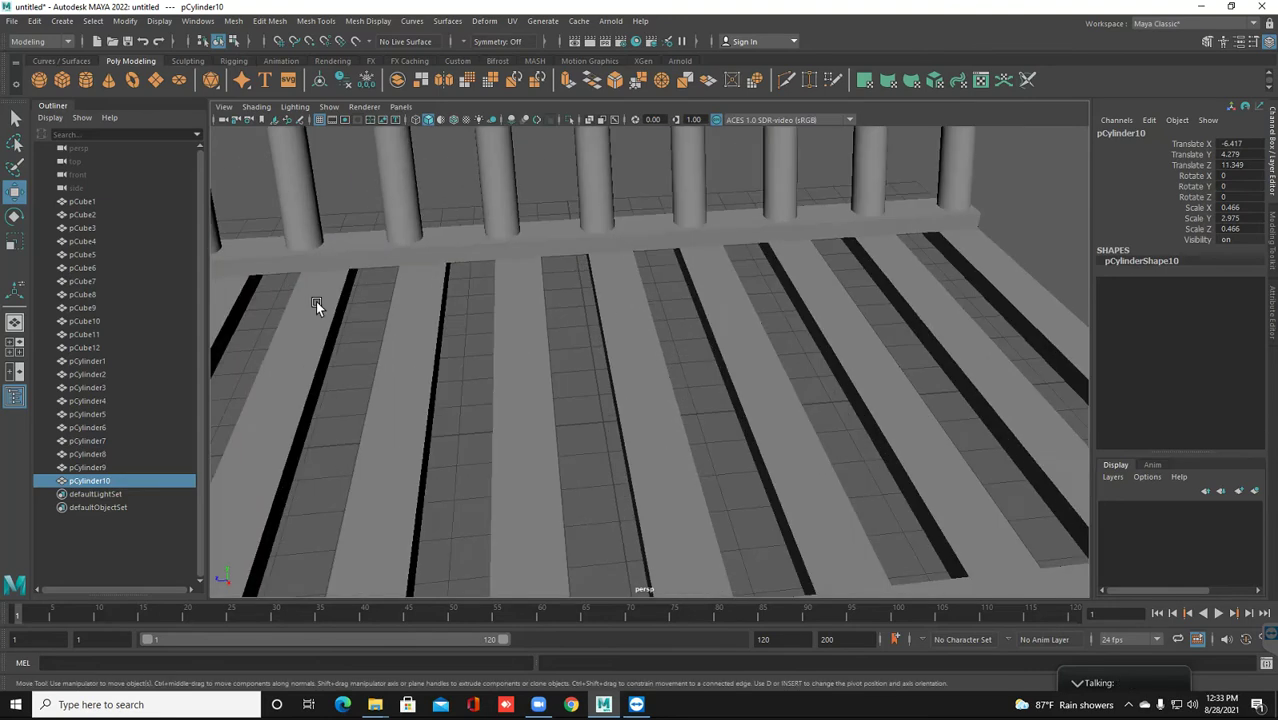
scroll(316, 305, down, 5)
alt+drag(316, 305, 316, 305)
key(Left)
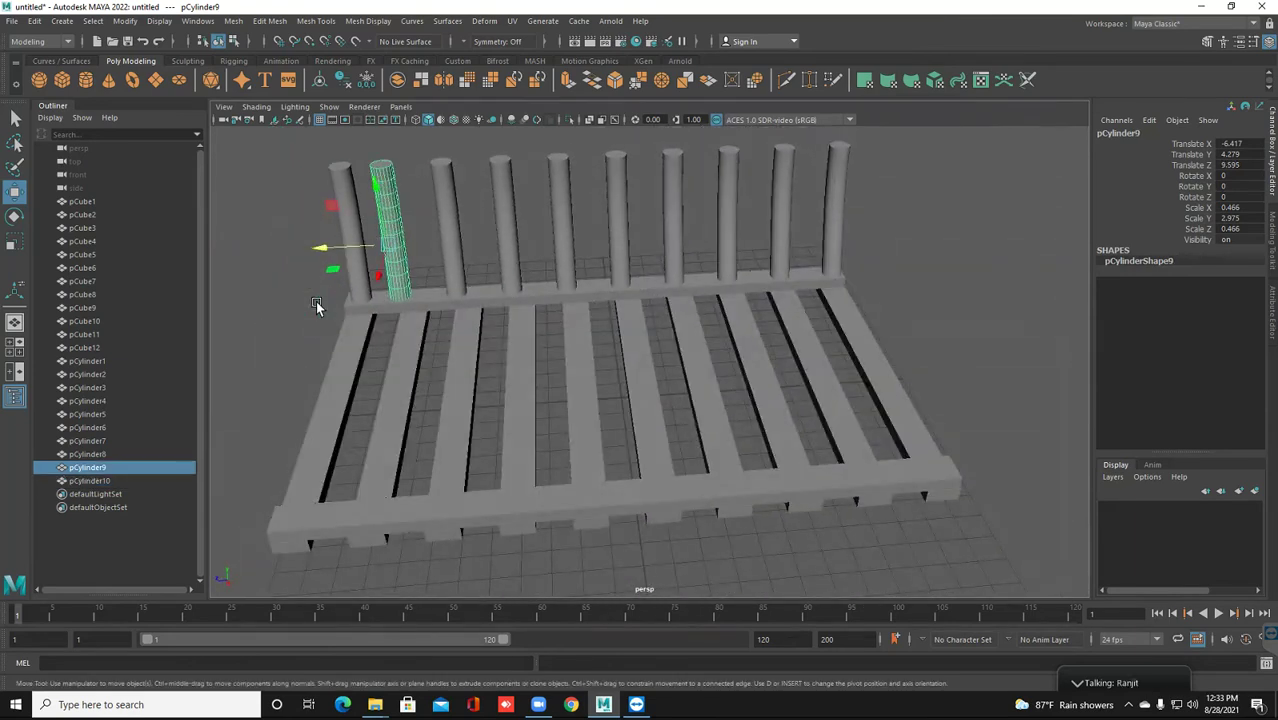
middle_drag(316, 305, 316, 305)
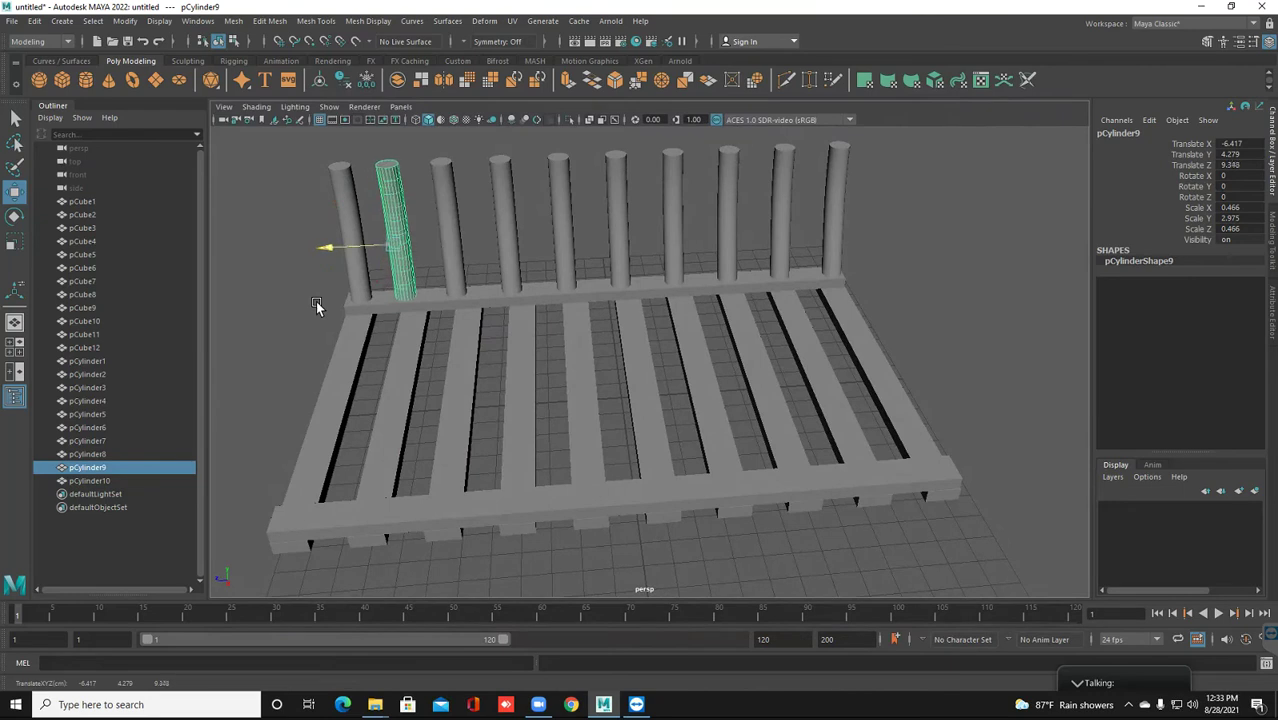
key(Left)
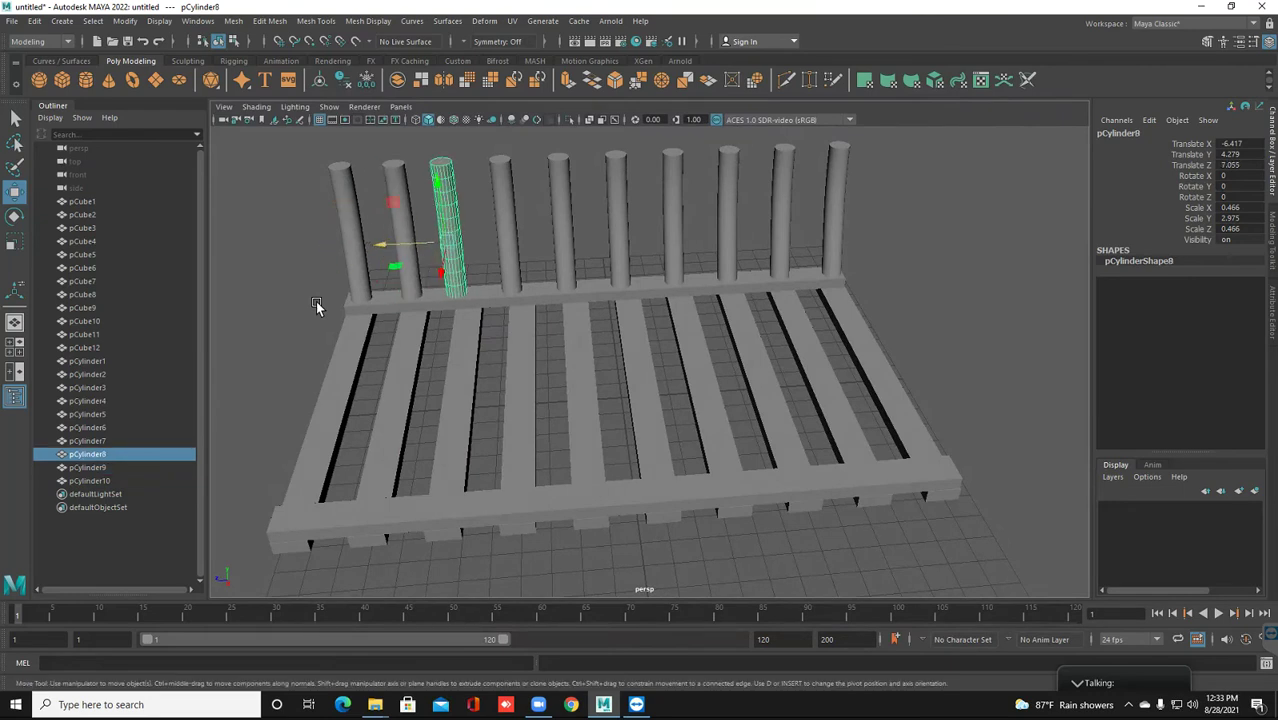
middle_drag(316, 305, 316, 305)
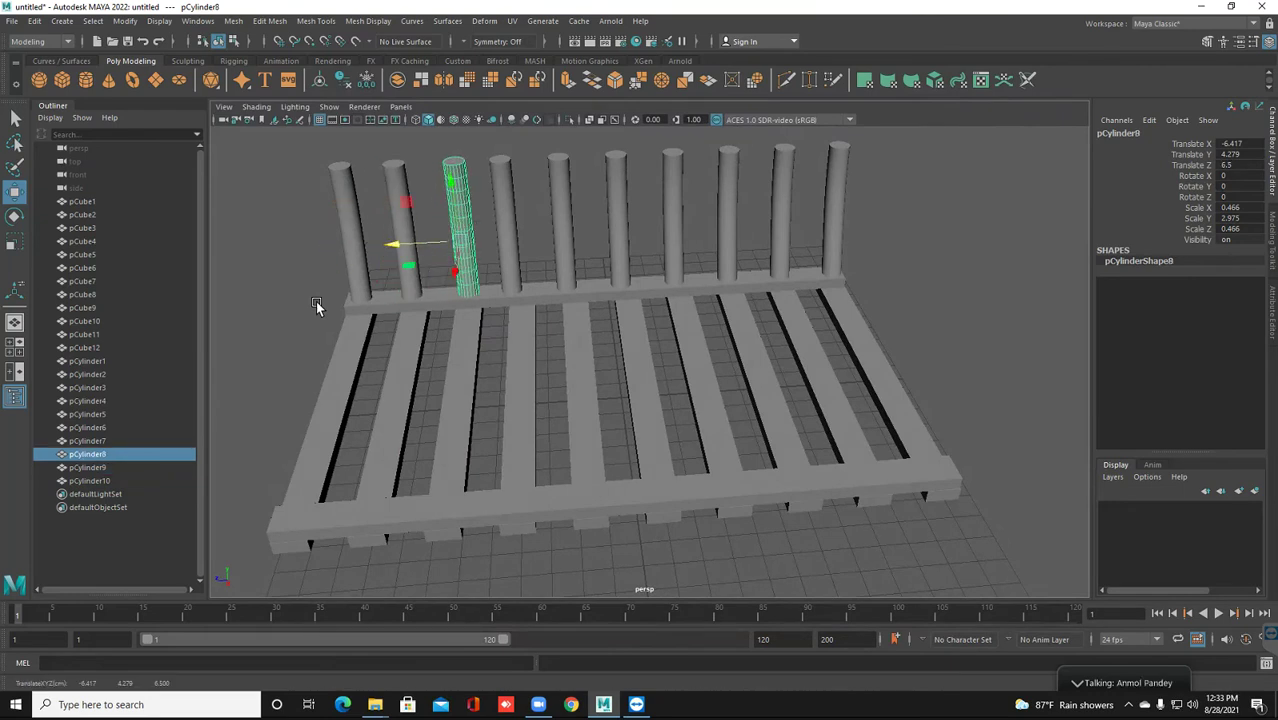
key(Left)
middle_drag(316, 305, 316, 305)
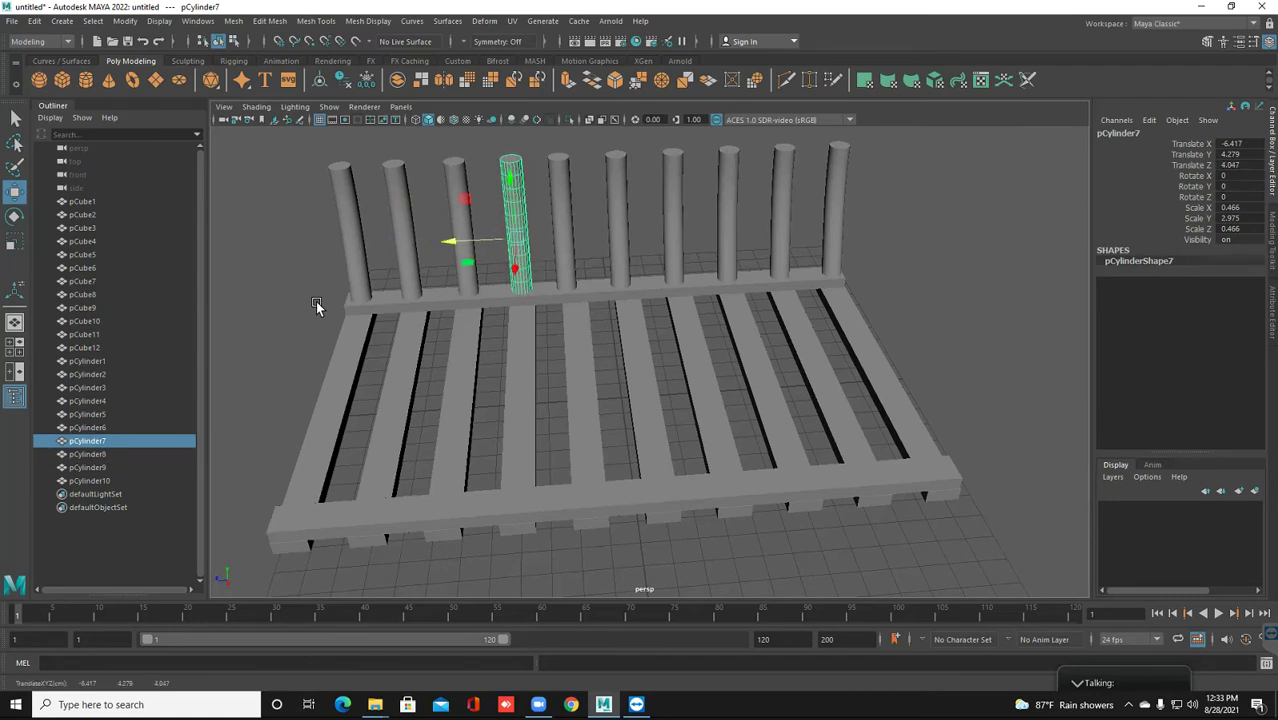
Adjust pCylinder6, pCylinder5 and pCylinder4 along the rail, placing pCylinder4 at Translate Z -3.278
key(Left)
middle_drag(316, 305, 316, 305)
drag(497, 239, 503, 239)
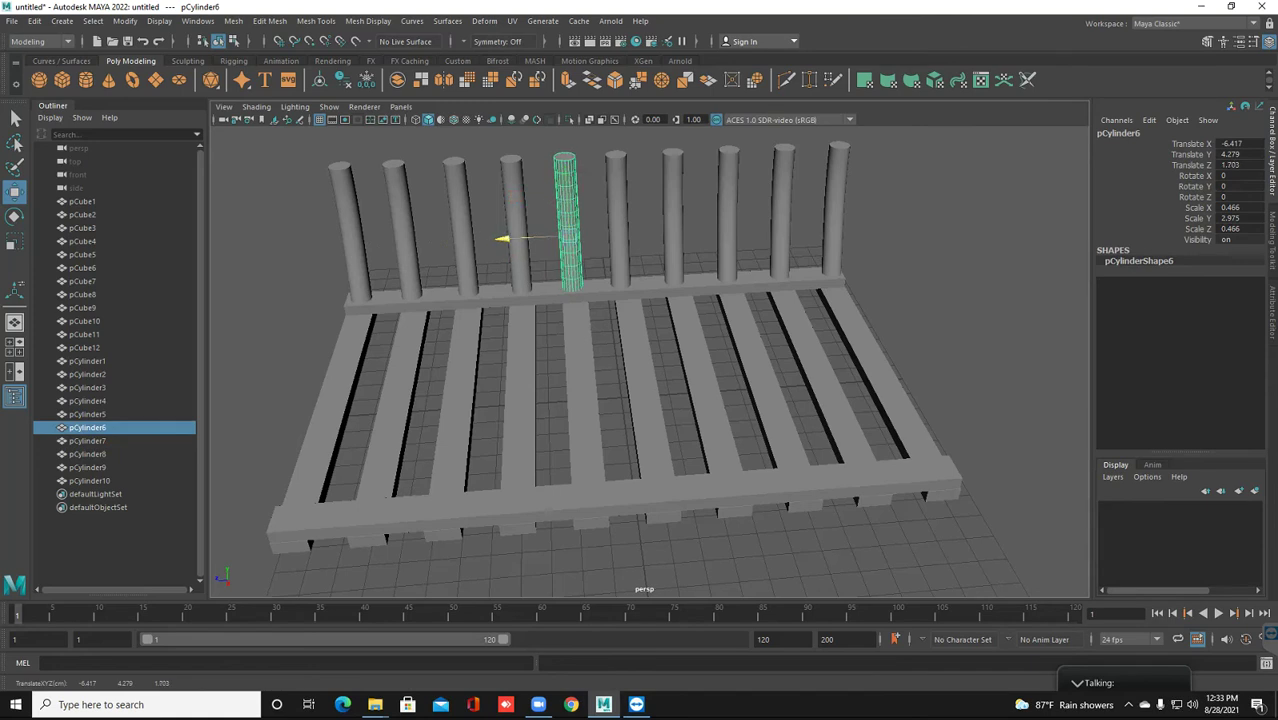
key(Left)
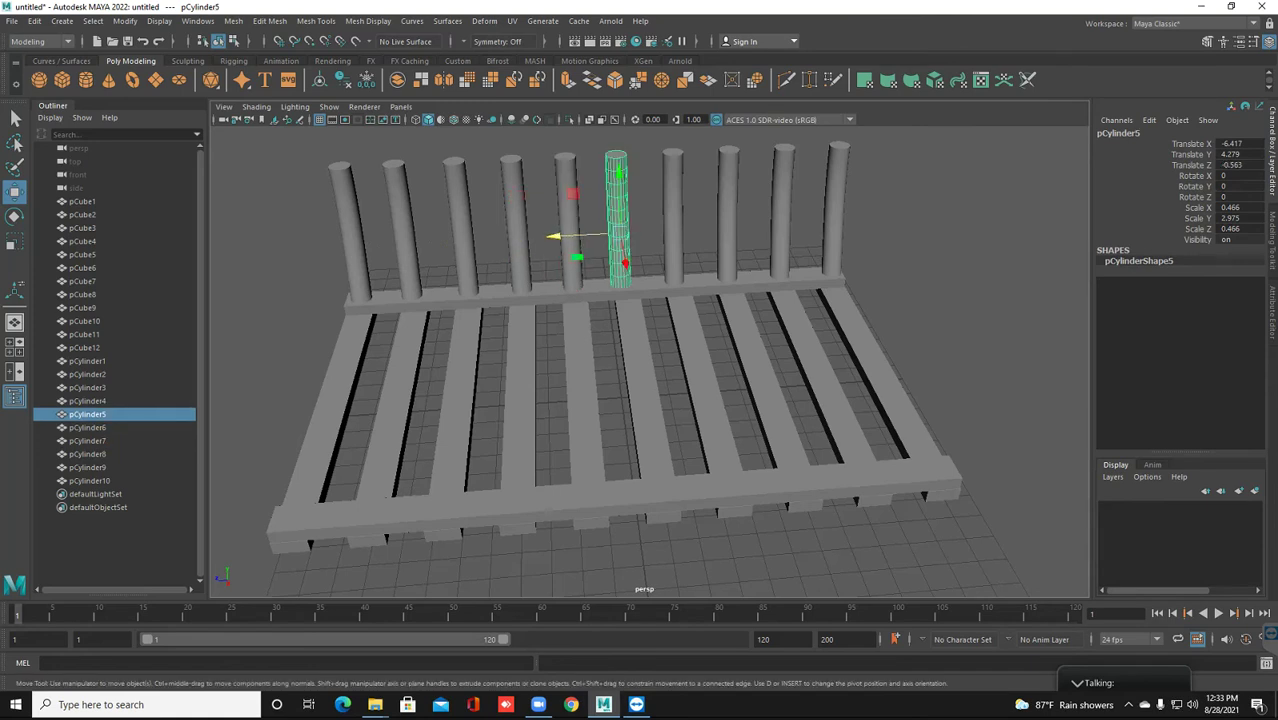
middle_drag(5, 318, 3, 318)
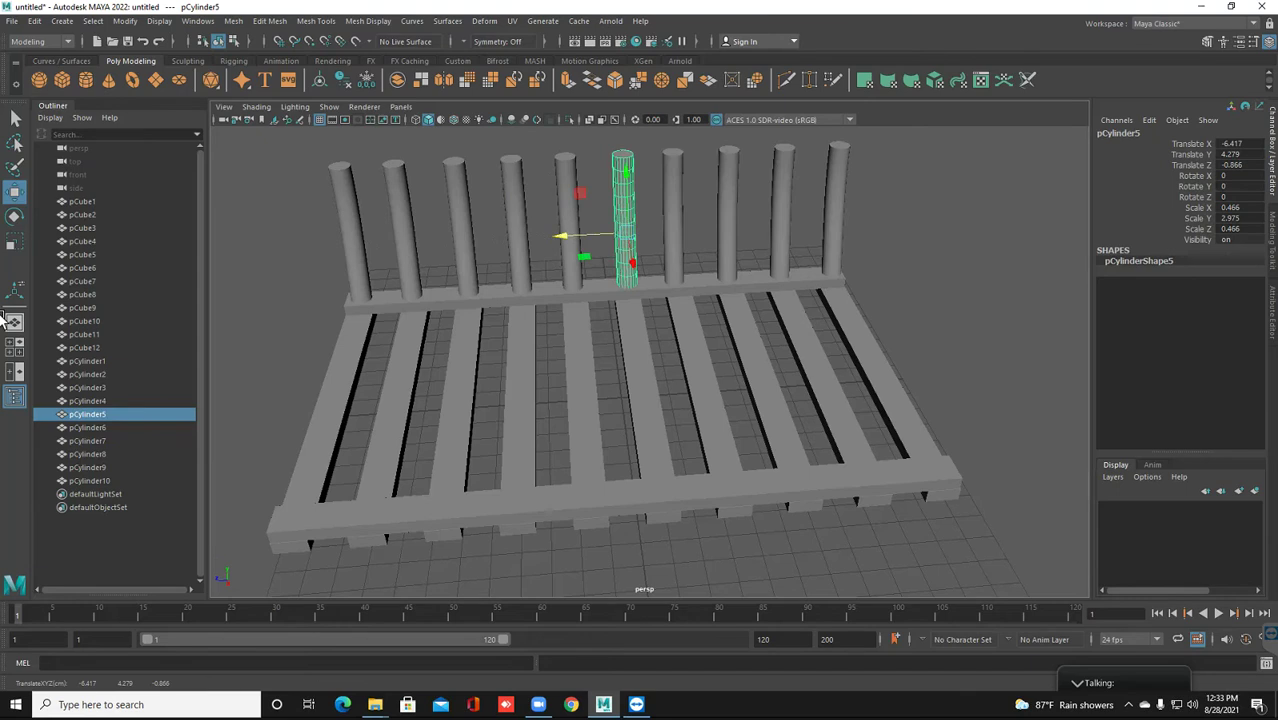
key(Left)
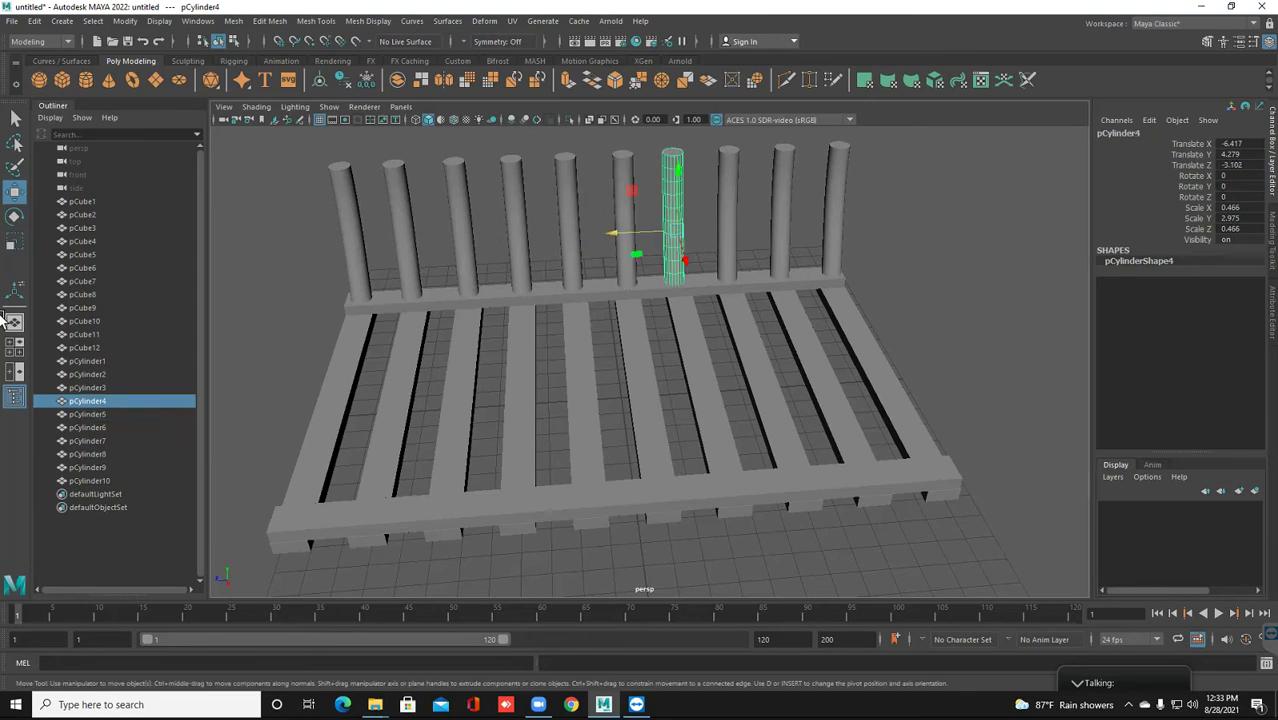
middle_drag(4, 316, 4, 317)
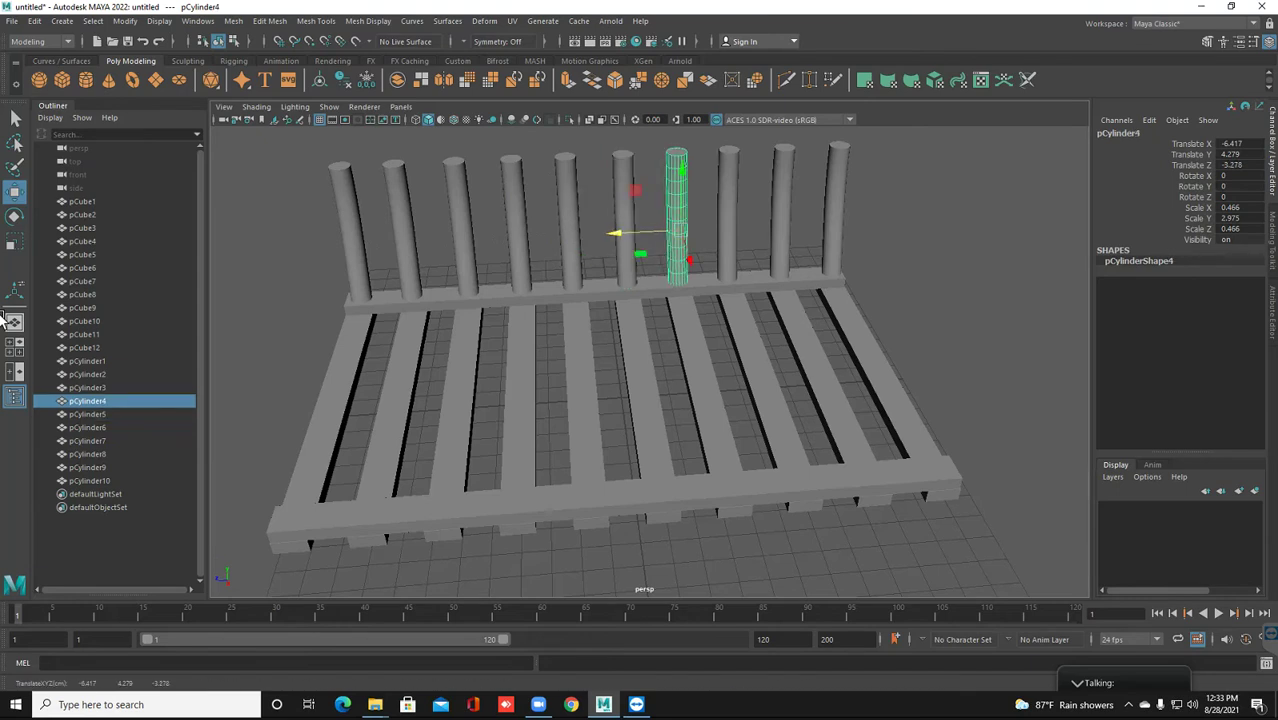
alt+drag(4, 318, 4, 318)
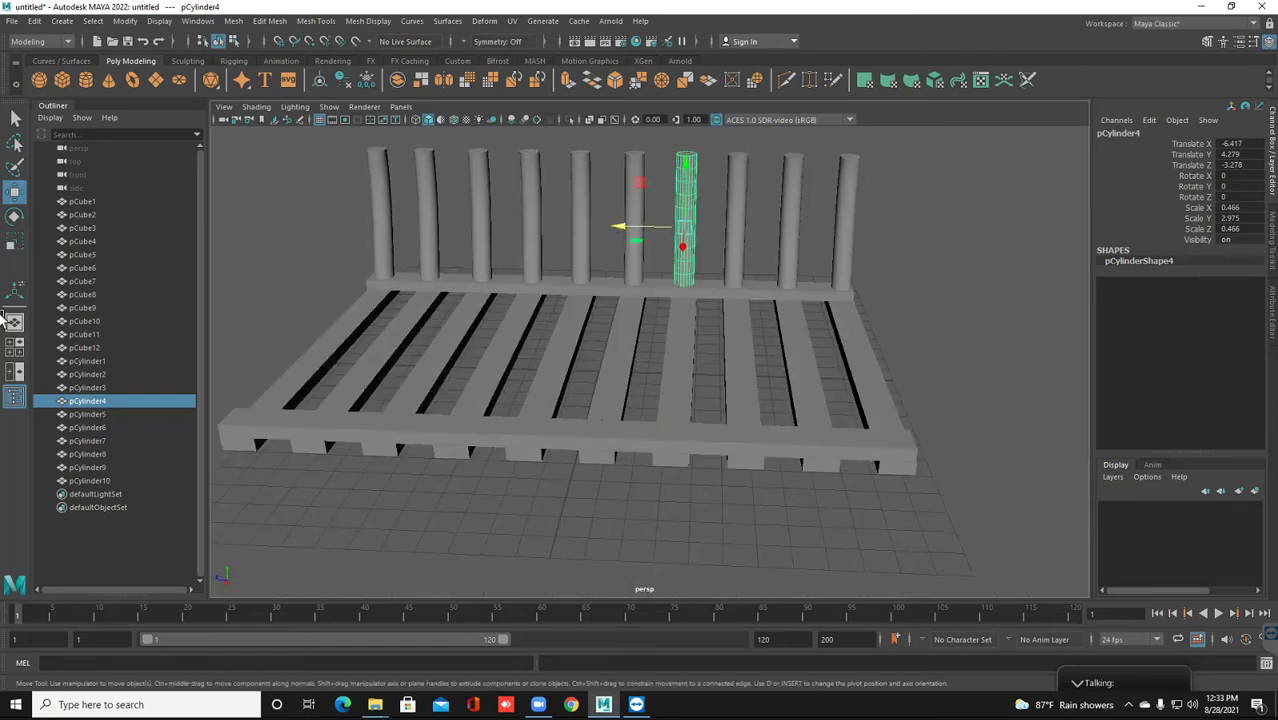
key(Left)
Nudge pCylinder3 along the rail to finish the spacing and clear the selection
middle_drag(4, 318, 4, 318)
click(4, 318)
alt+drag(4, 318, 4, 318)
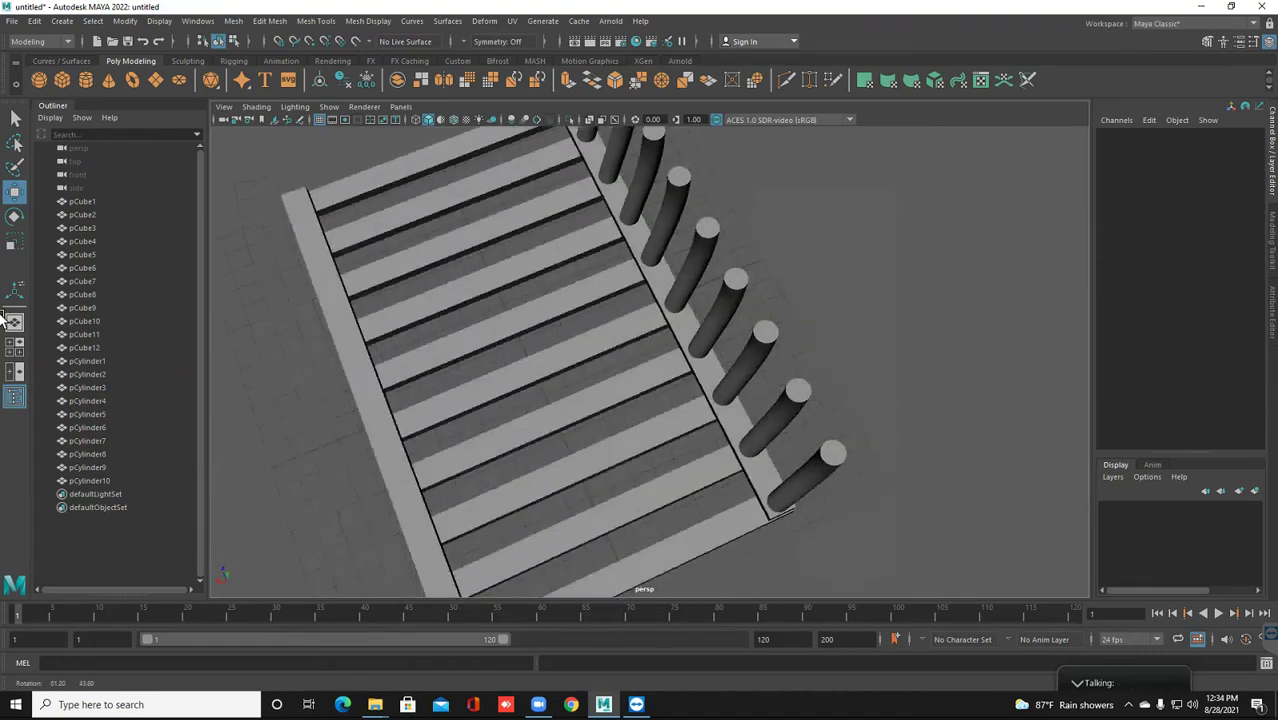
scroll(650, 350, down, 3)
Select the rail and posts, try copying them to the opposite side, then undo it
drag(326, 178, 802, 310)
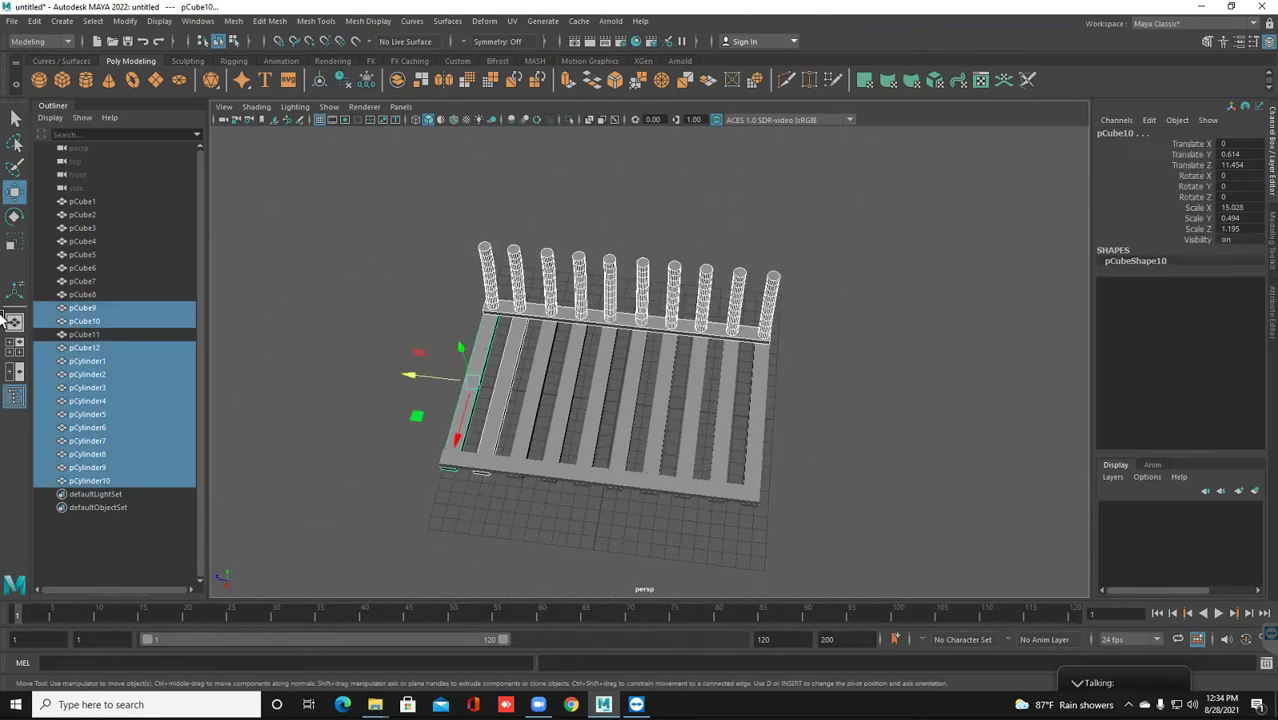
ctrl+click(510, 390)
ctrl+click(470, 400)
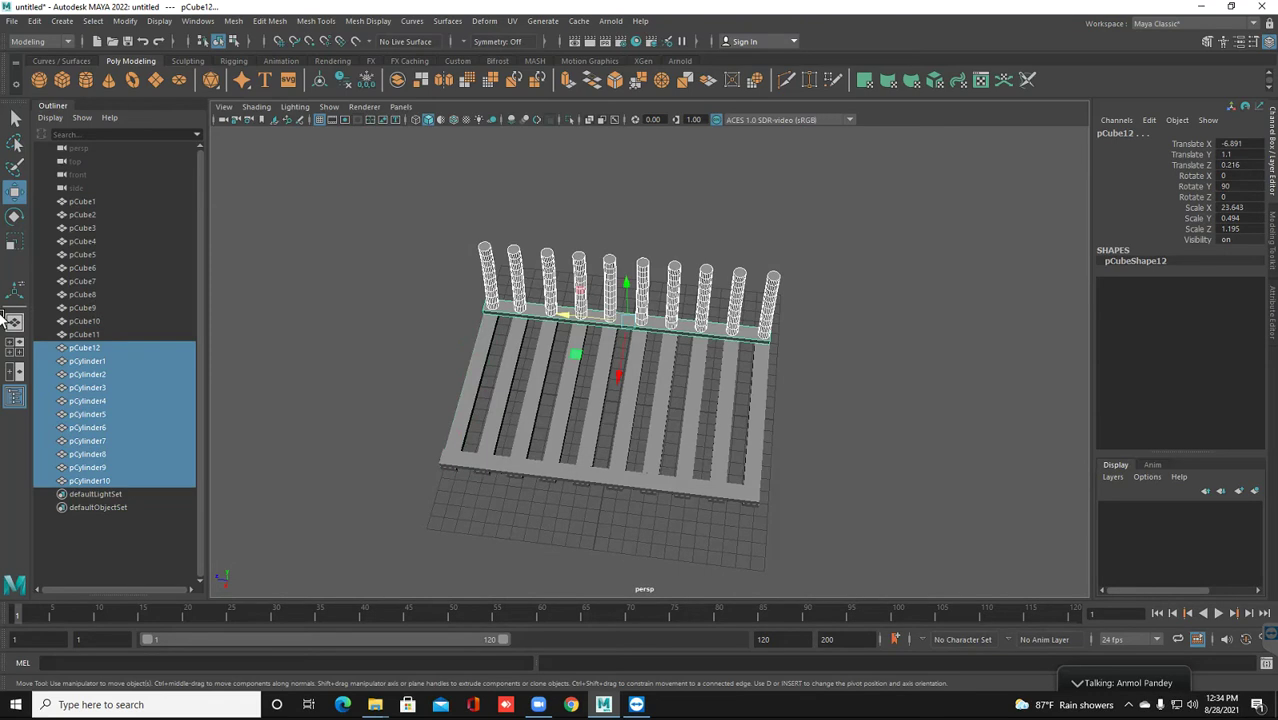
alt+drag(640, 400, 540, 400)
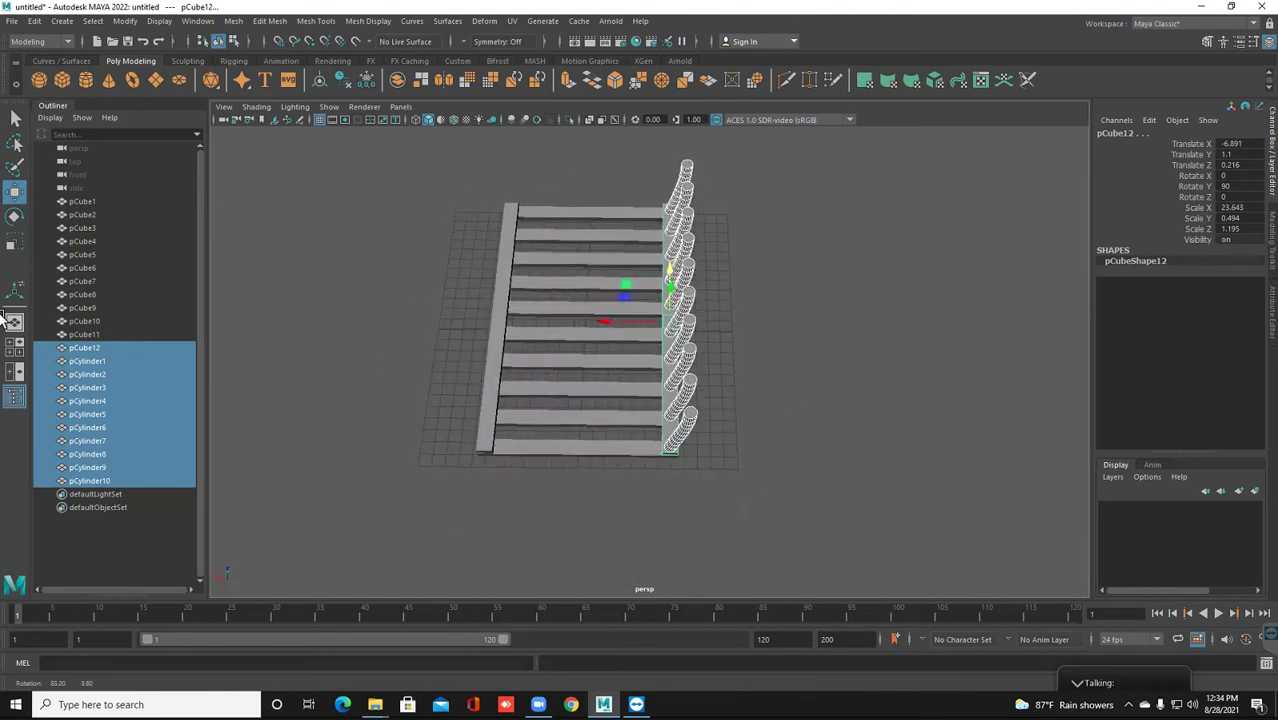
shift+drag(605, 321, 525, 330)
key(ctrl+z)
key(ctrl+z)
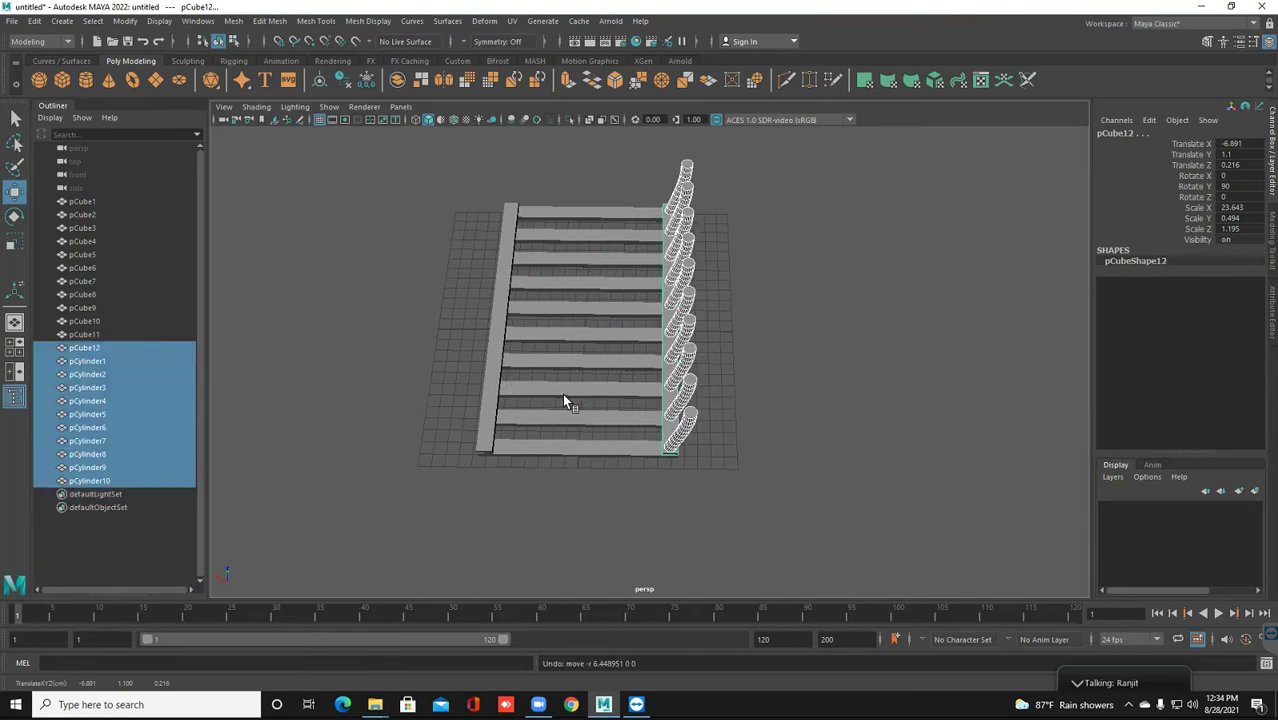
click(672, 383)
mouse_move(571, 402)
alt+mouse_down()
mouse_move(636, 374)
mouse_move(608, 439)
mouse_move(610, 472)
mouse_move(588, 453)
mouse_move(606, 435)
mouse_move(607, 446)
mouse_move(599, 400)
mouse_move(608, 431)
mouse_move(612, 412)
alt+mouse_up()
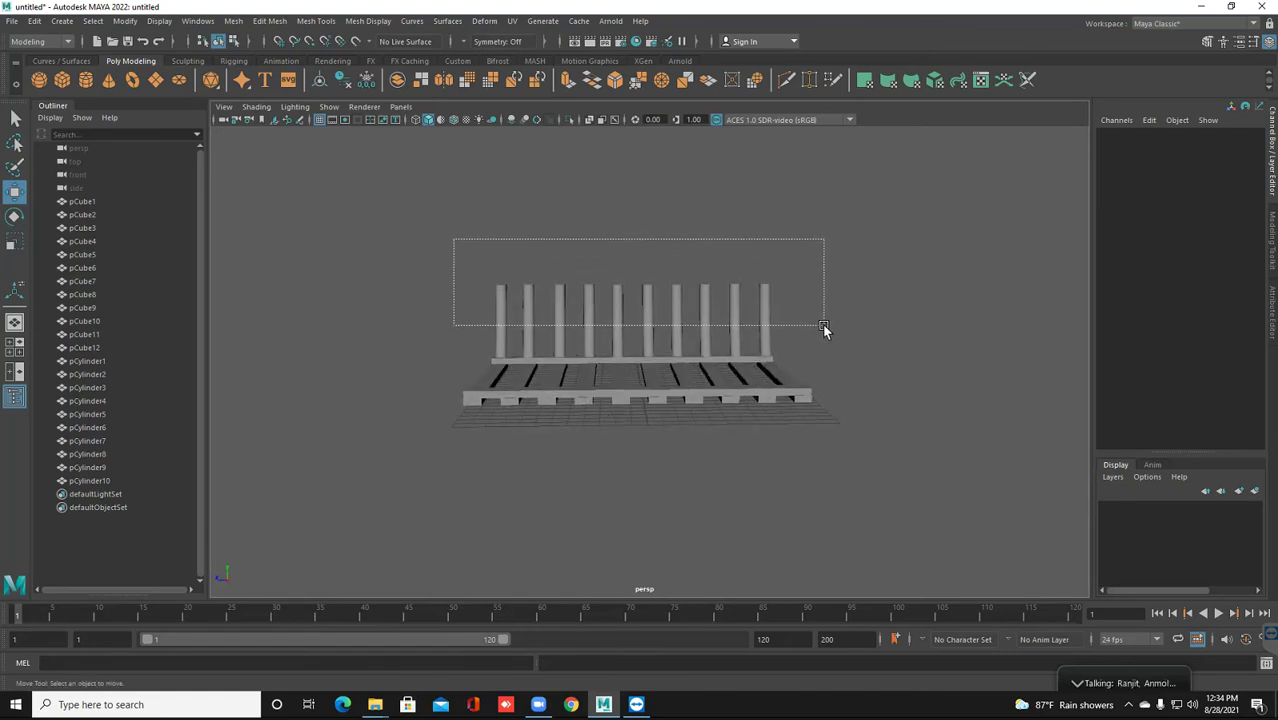
Marquee-select all ten bent pCylinder posts, then orbit and frame the whole row
drag(665, 311, 822, 324)
alt+drag(770, 374, 770, 376)
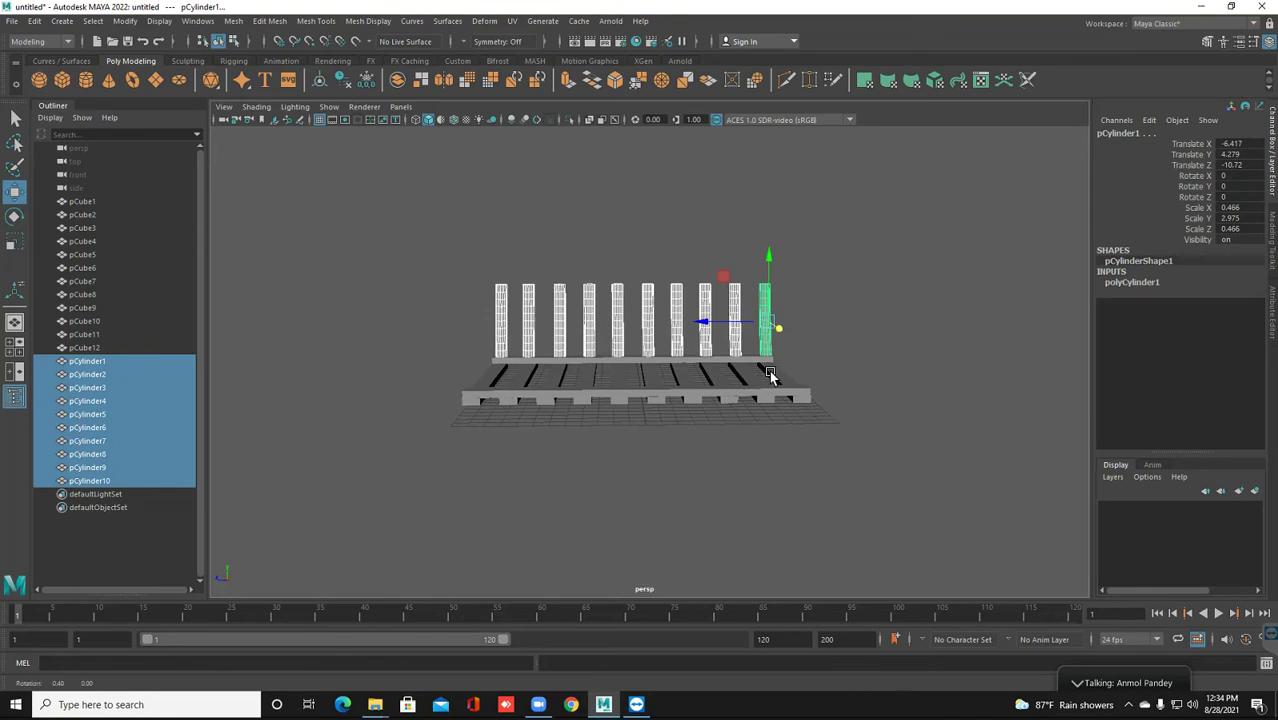
scroll(554, 359, up, 3)
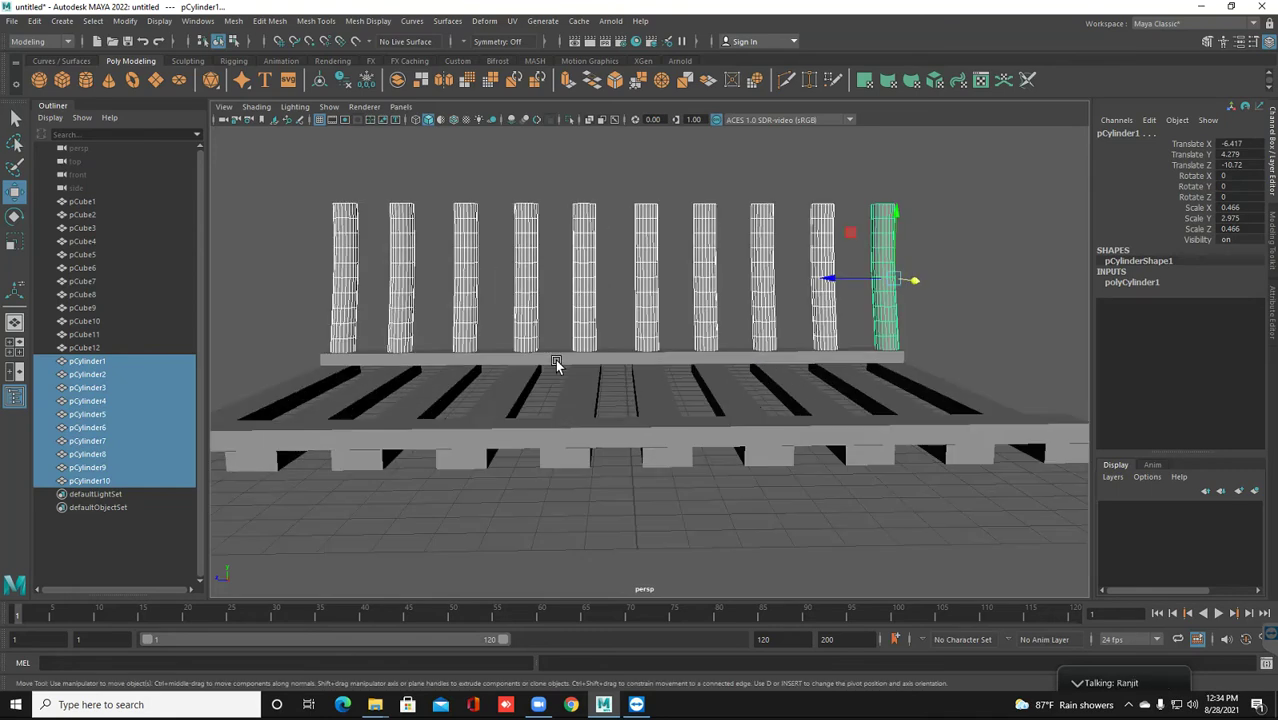
scroll(555, 391, up, 1)
drag(300, 185, 928, 298)
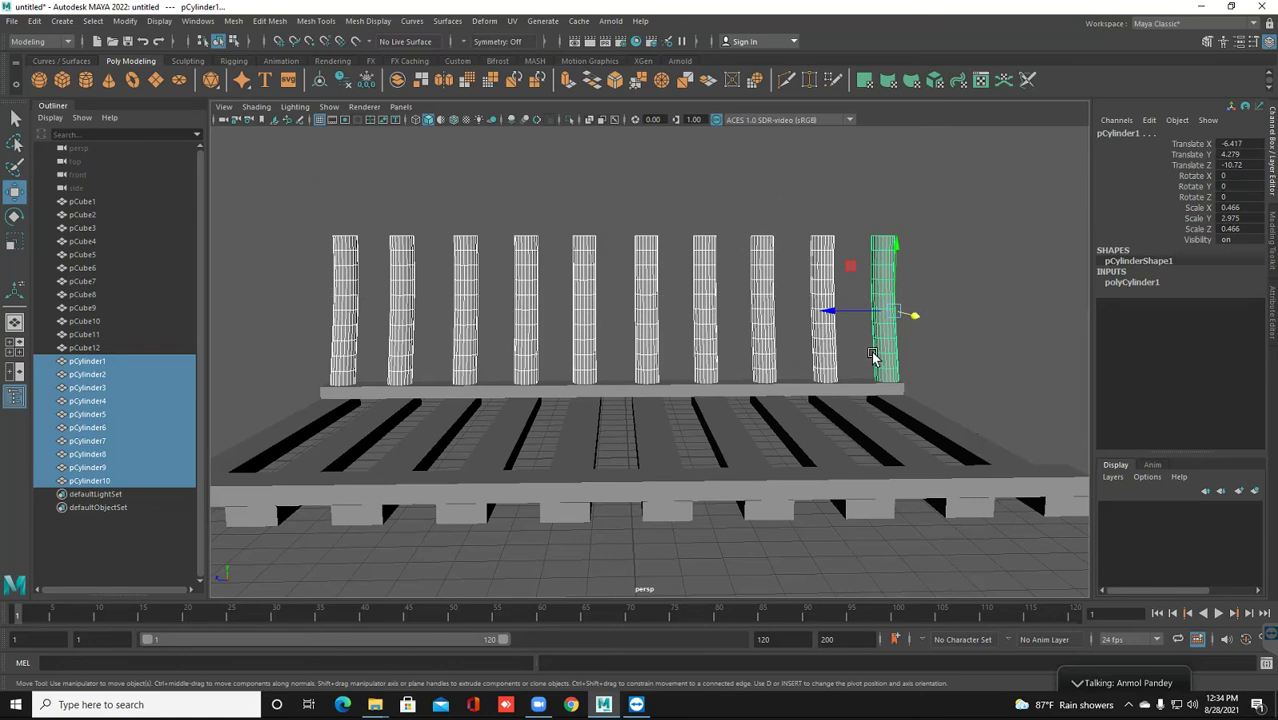
mouse_move(879, 357)
alt+mouse_down()
mouse_move(760, 372)
mouse_move(477, 373)
mouse_move(70, 322)
alt+mouse_up()
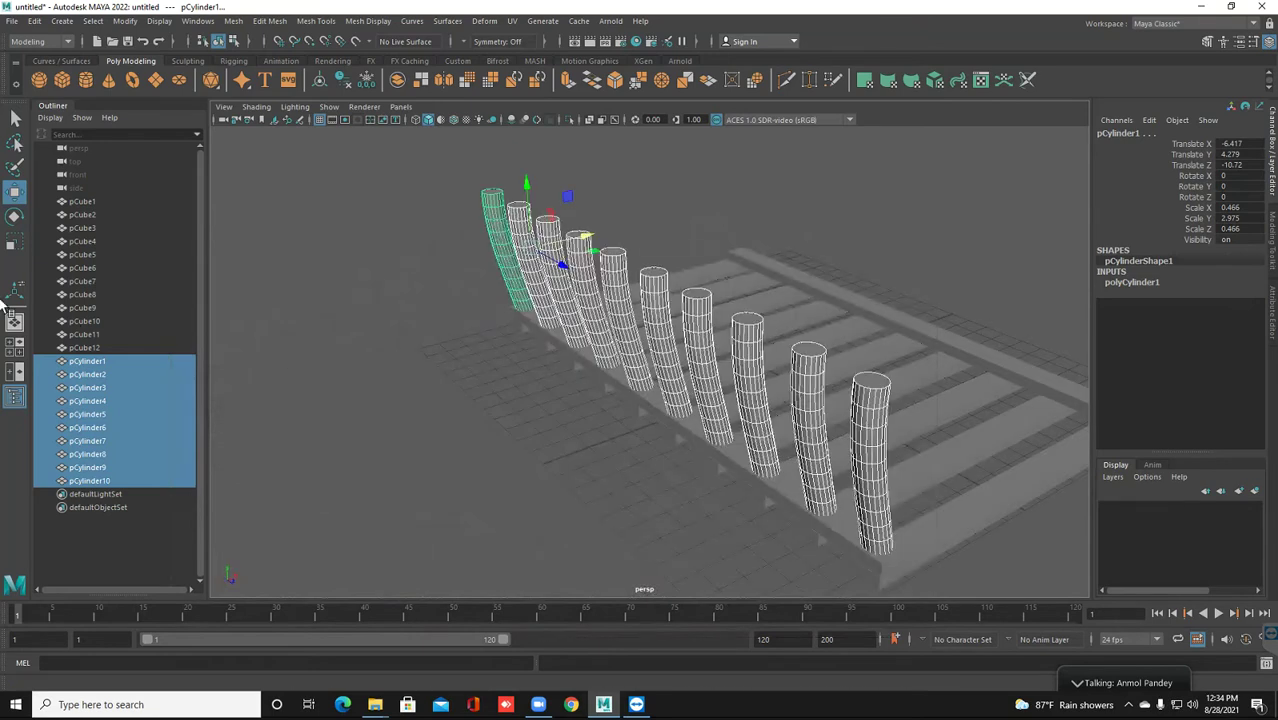
key(a)
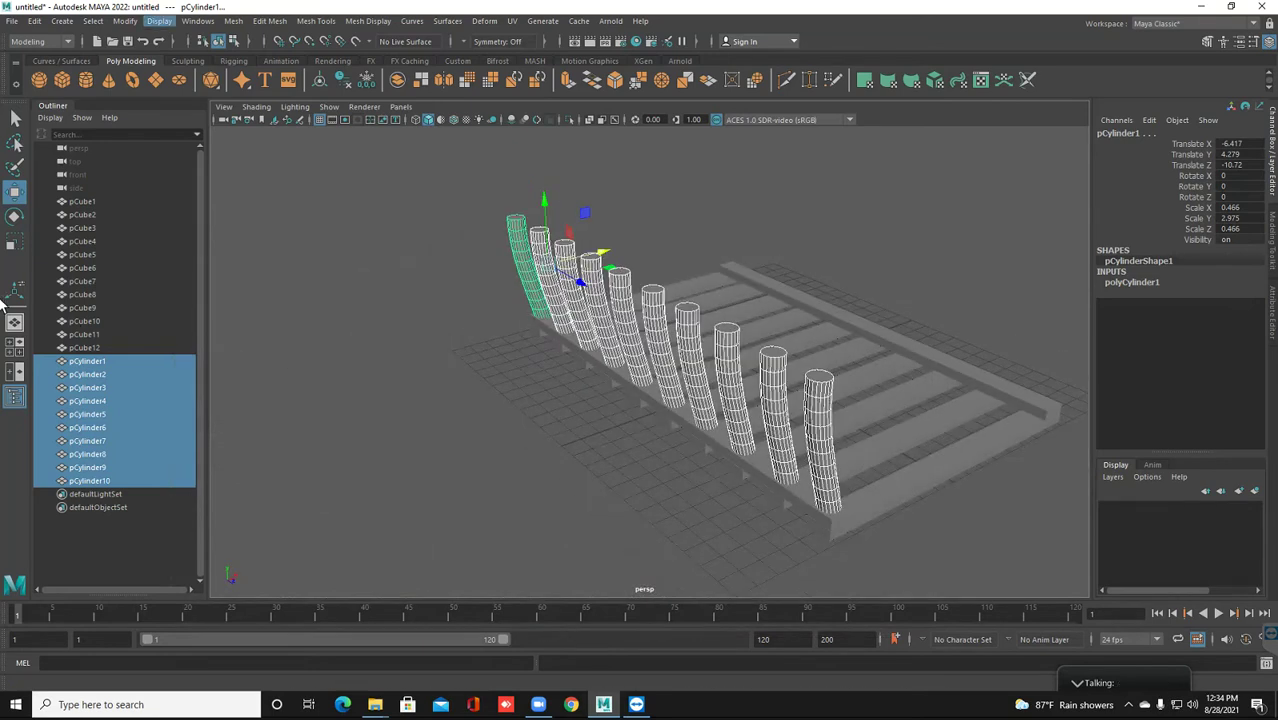
key(Right)
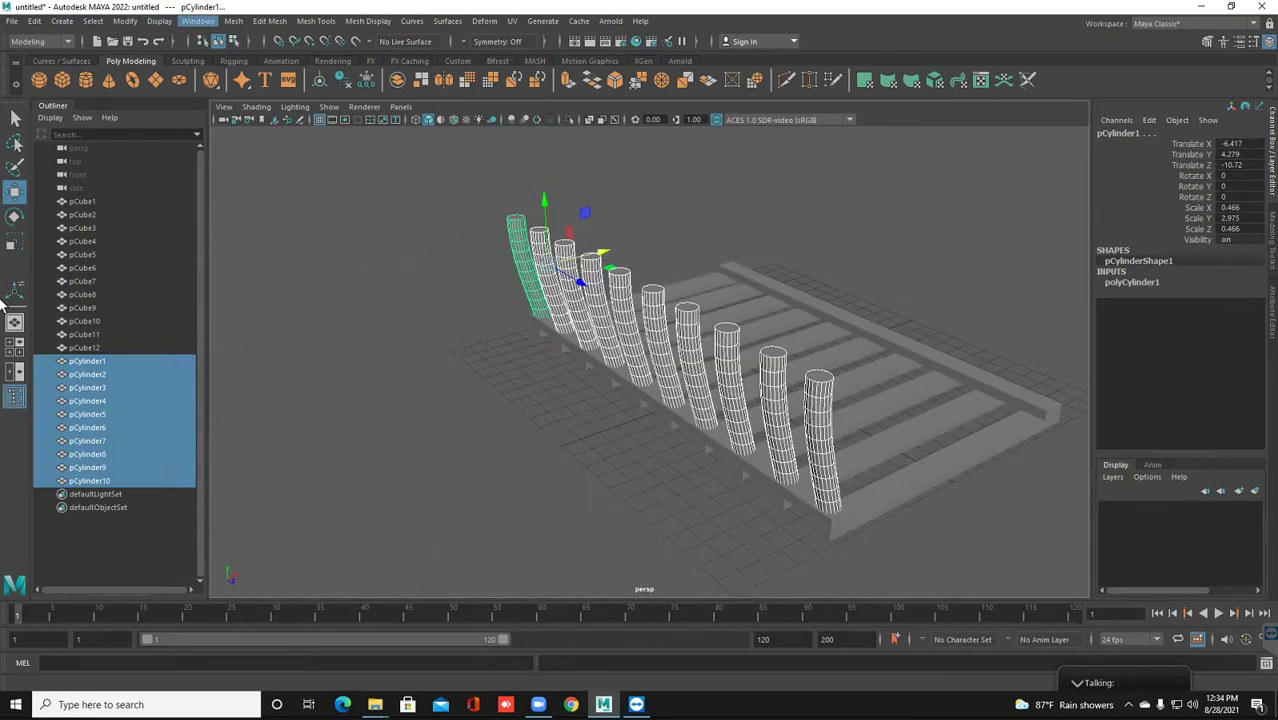
Combine the ten selected posts into a single mesh
key(Right)
key(Down)
key(Down)
key(Down)
key(Return)
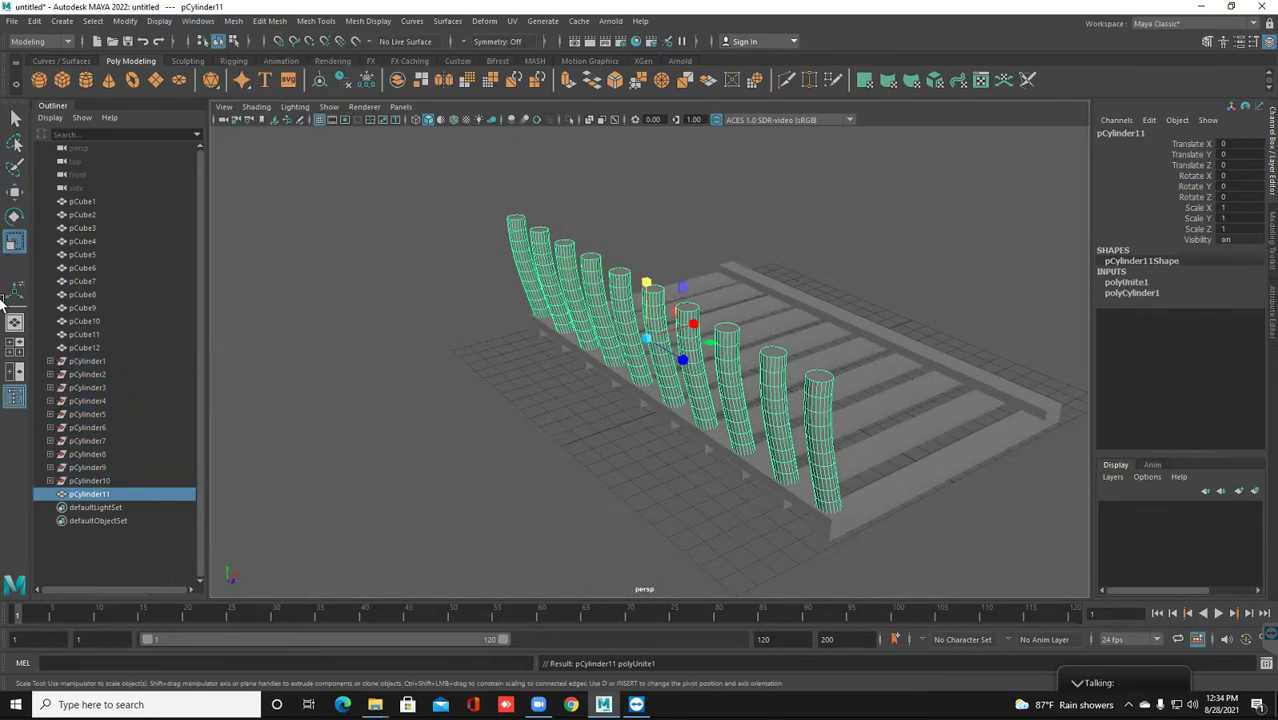
alt+drag(650, 350, 500, 330)
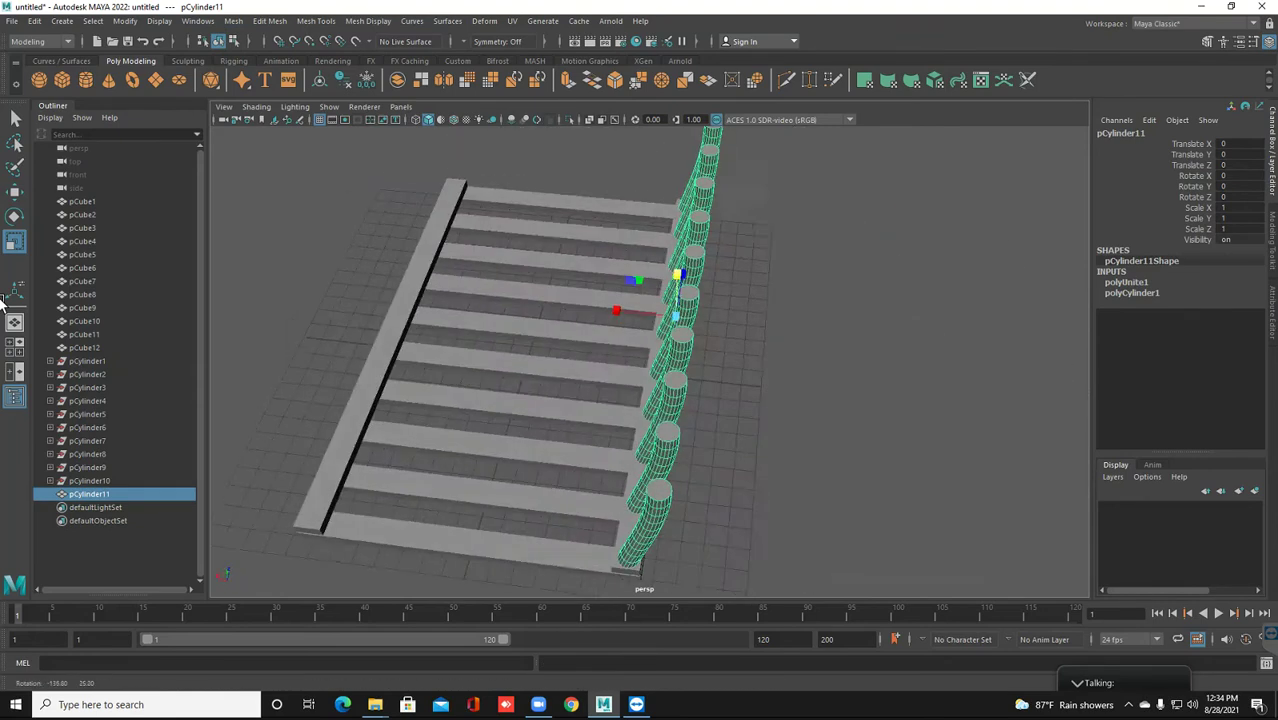
alt+drag(650, 350, 560, 340)
Duplicate the combined post row, slide the copy across the pallet and set Rotate Y to 180
key(w)
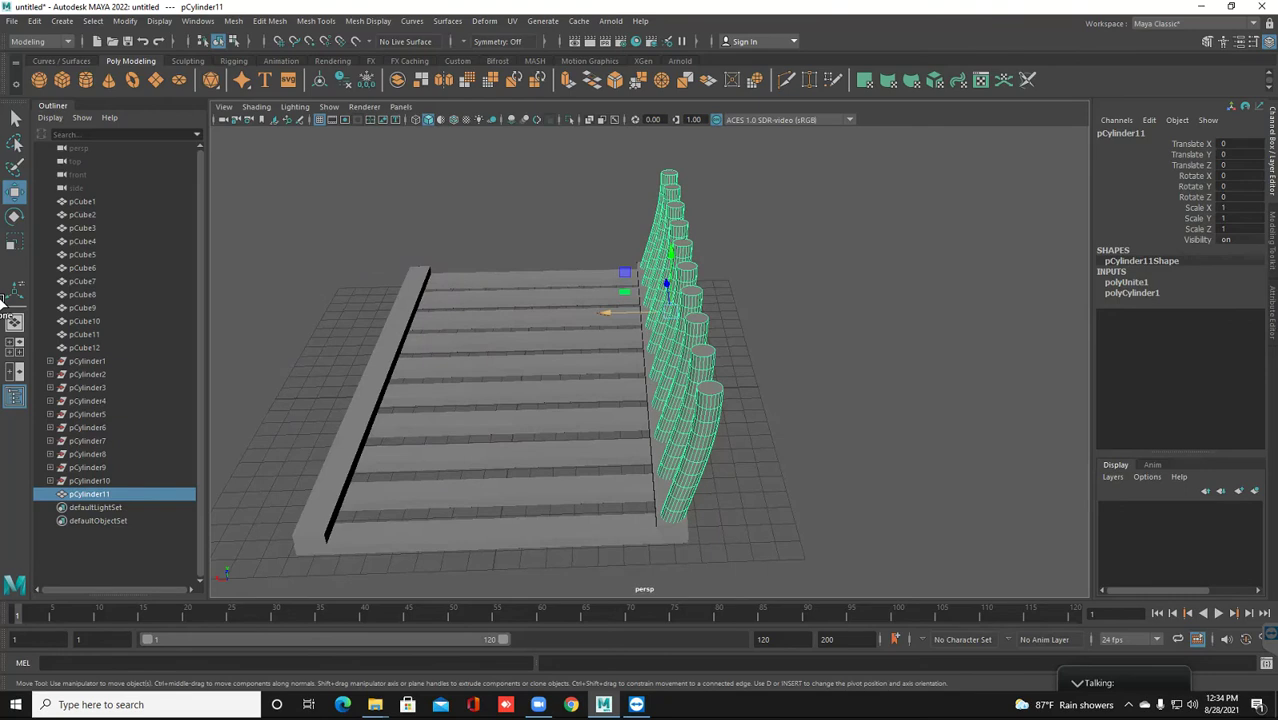
shift+drag(604, 312, 300, 312)
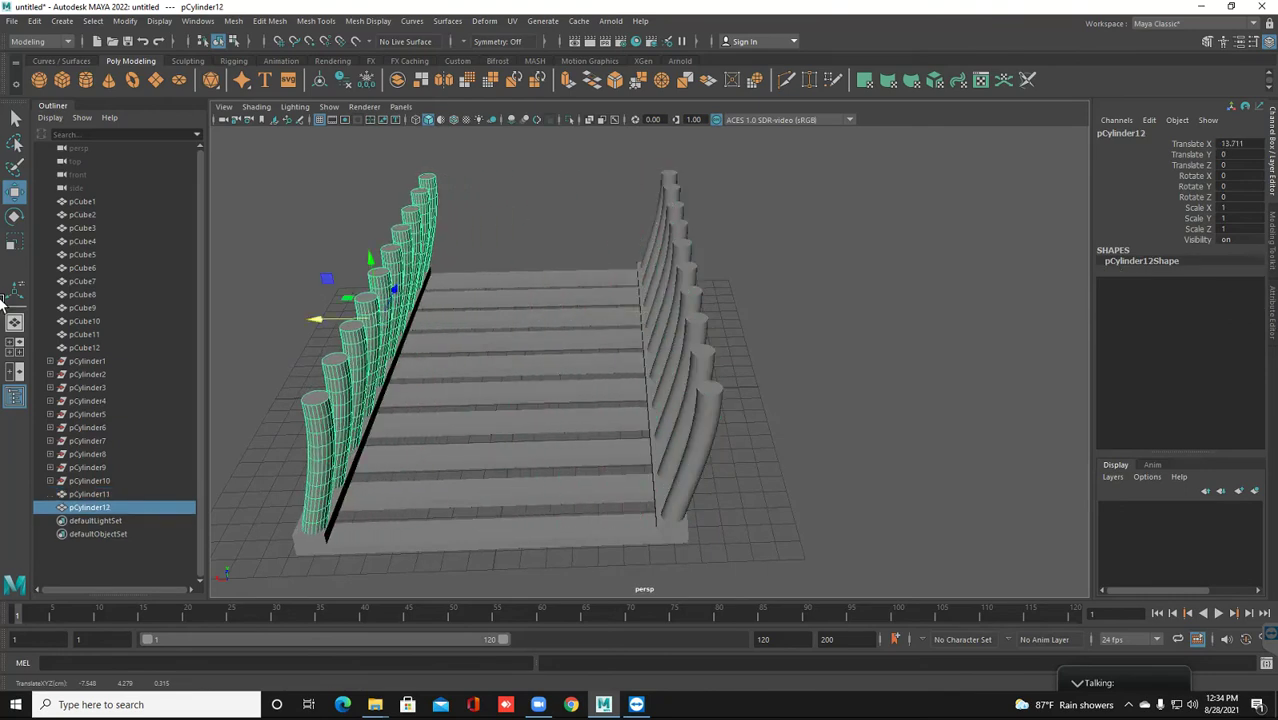
alt+drag(650, 350, 600, 340)
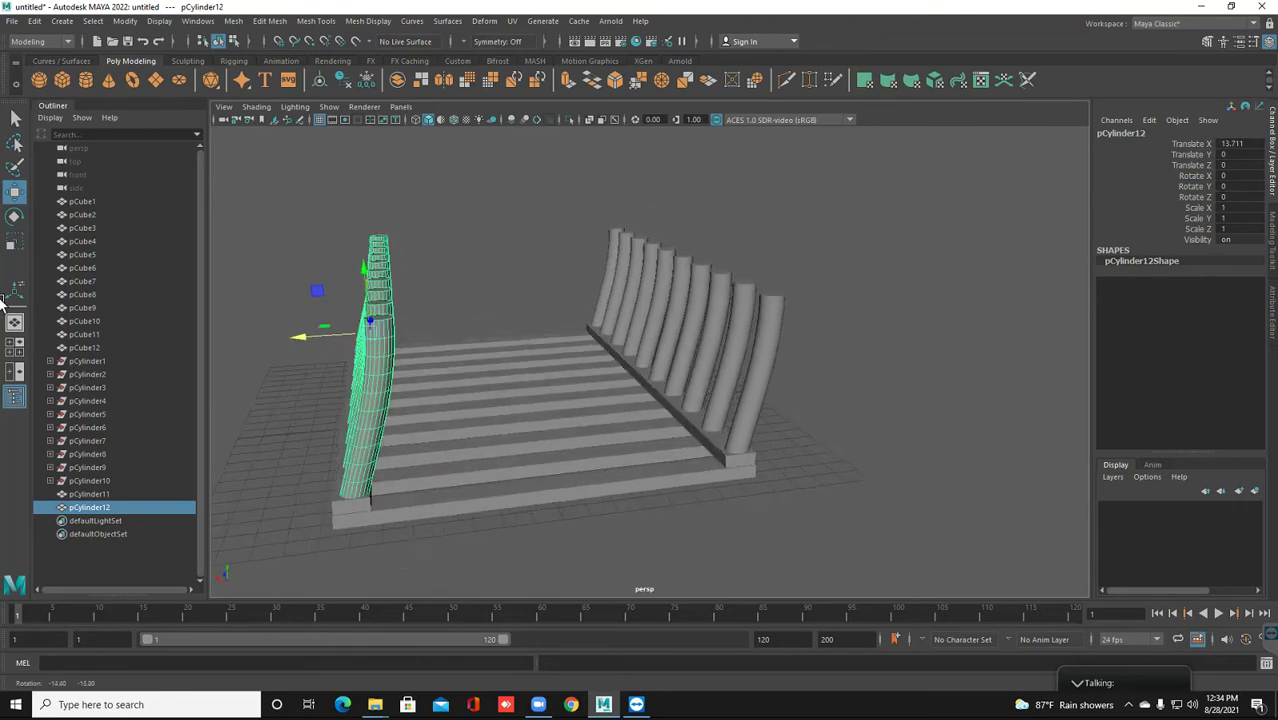
key(e)
mouse_move(435, 335)
mouse_down()
mouse_move(328, 318)
mouse_move(432, 322)
mouse_up()
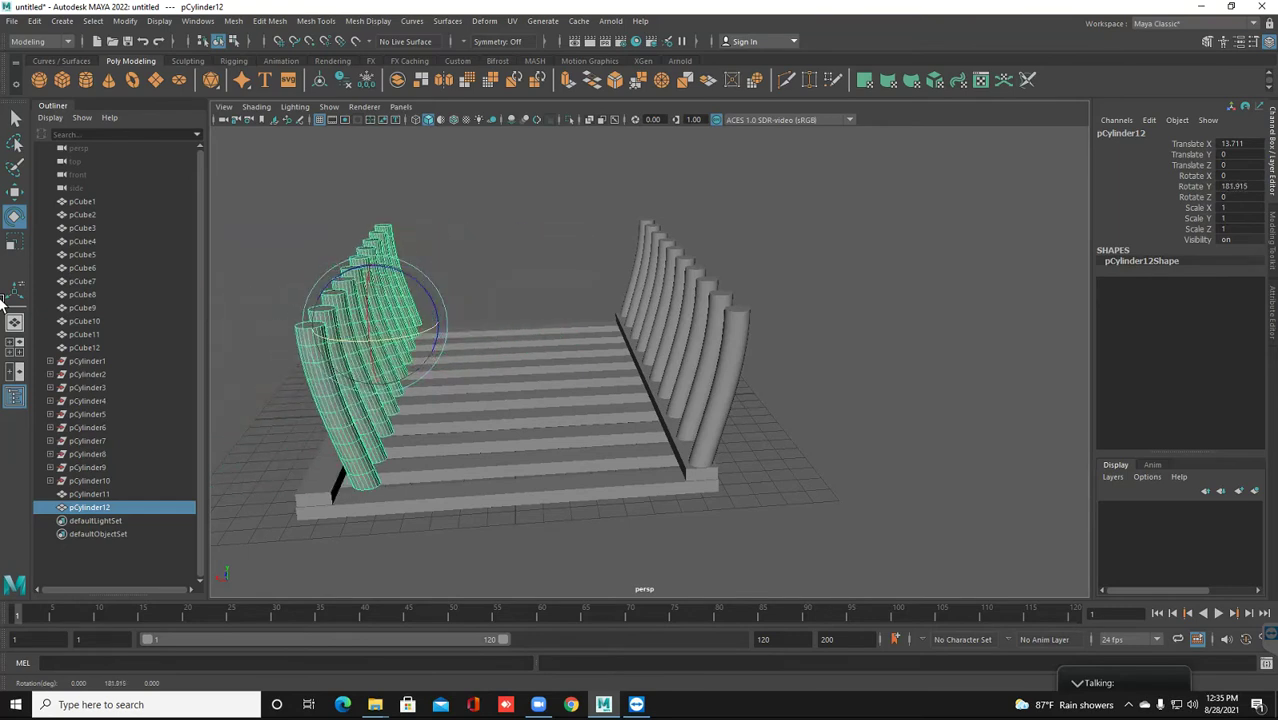
double_click(1236, 186)
key(BackSpace)
text(180)
key(Return)
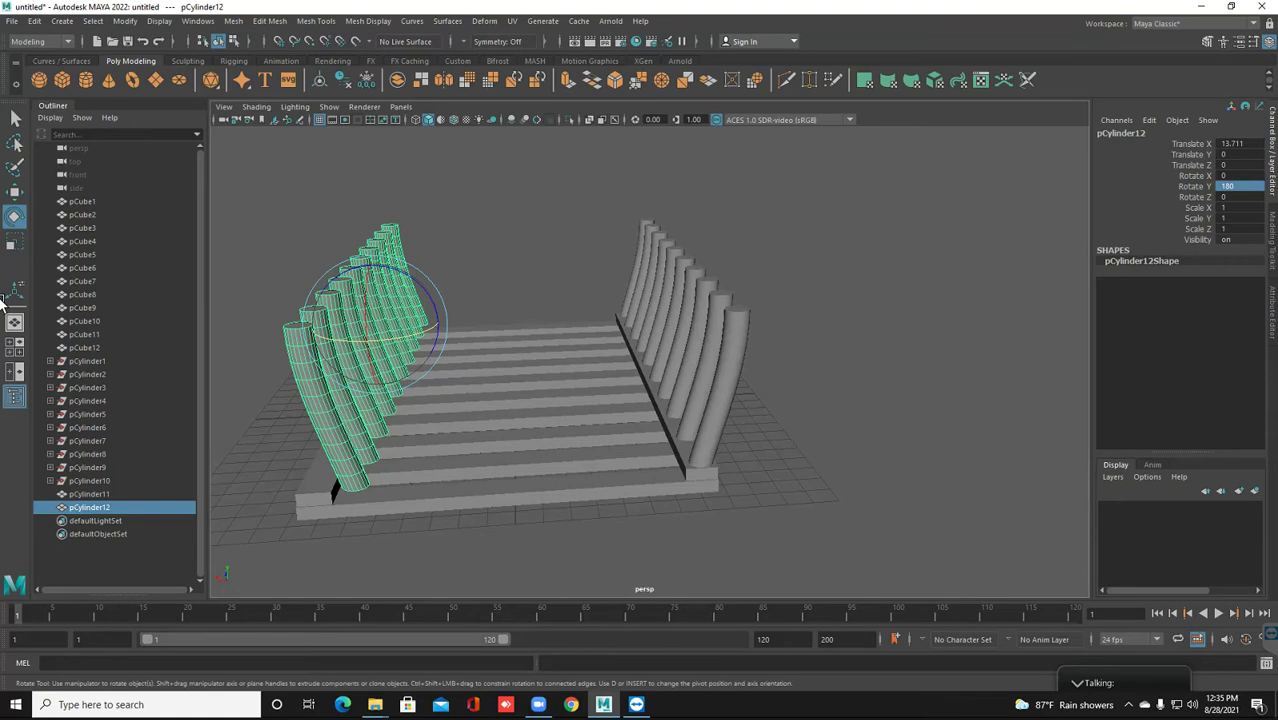
Shift the rotated copy, pCylinder12, out onto the pallet's opposite side beam
key(Escape)
key(bracketleft)
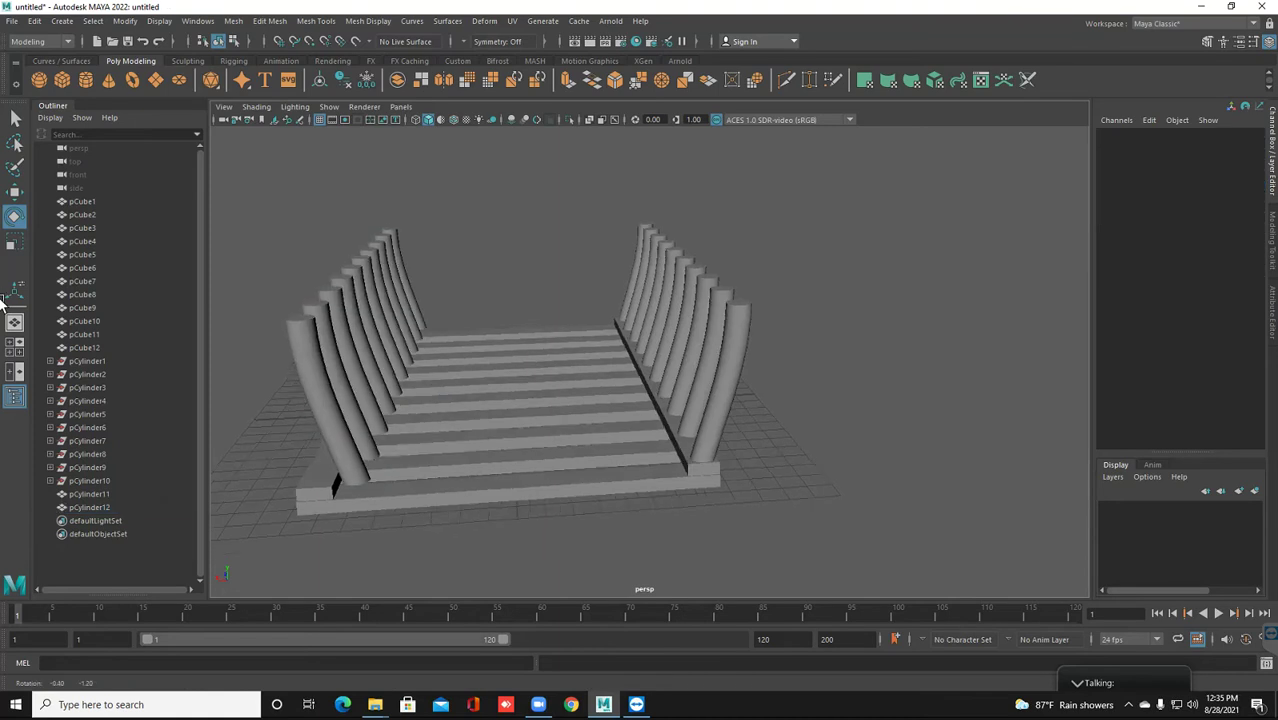
key(ctrl+z)
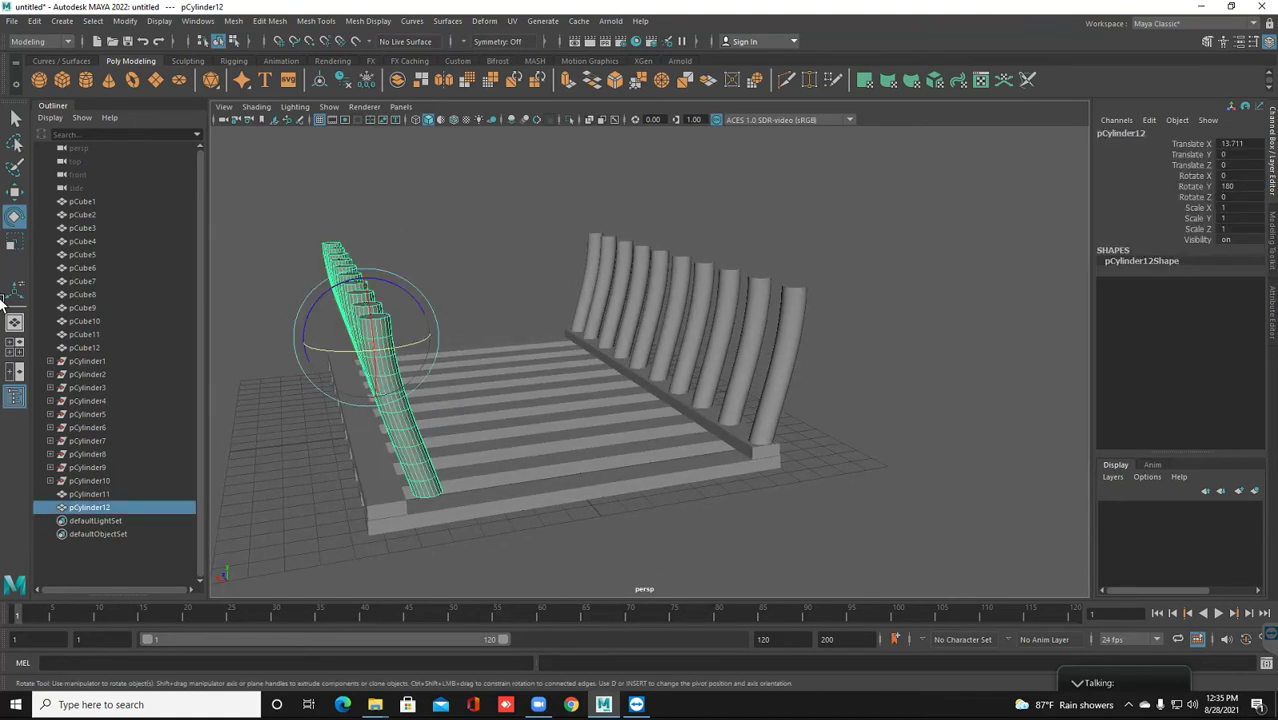
key(w)
drag(297, 343, 258, 345)
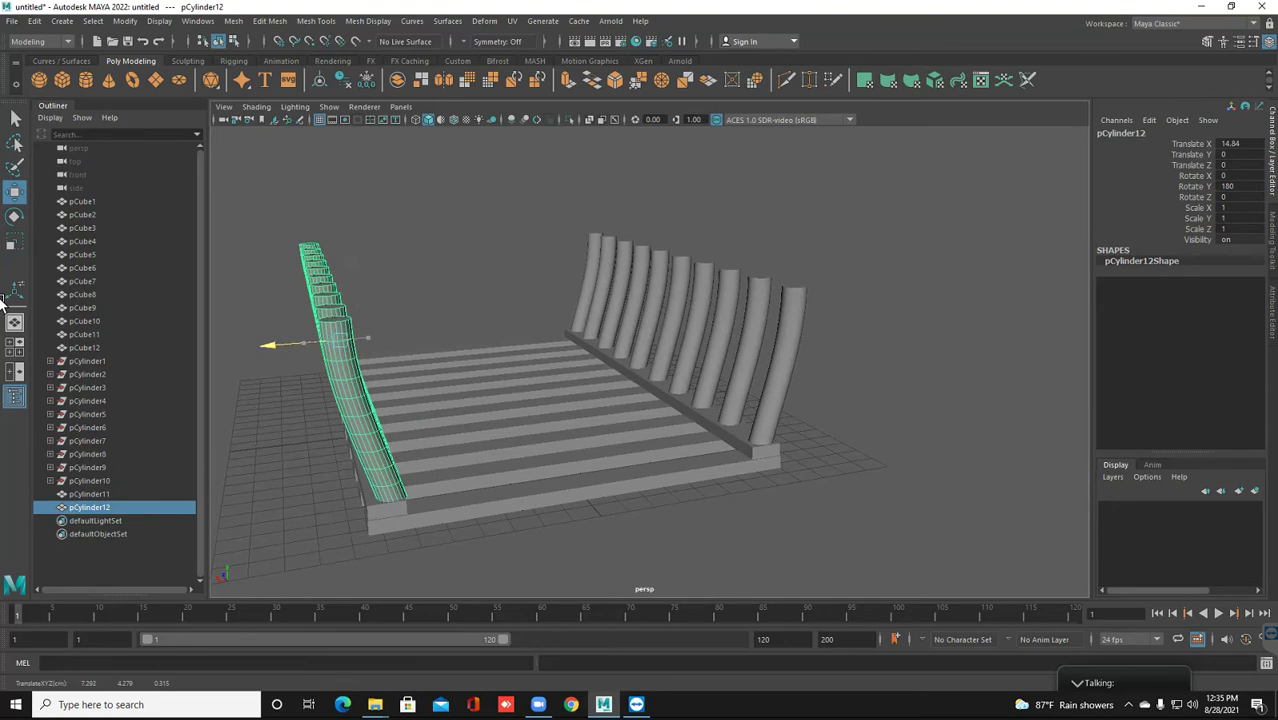
drag(258, 345, 261, 345)
click(240, 420)
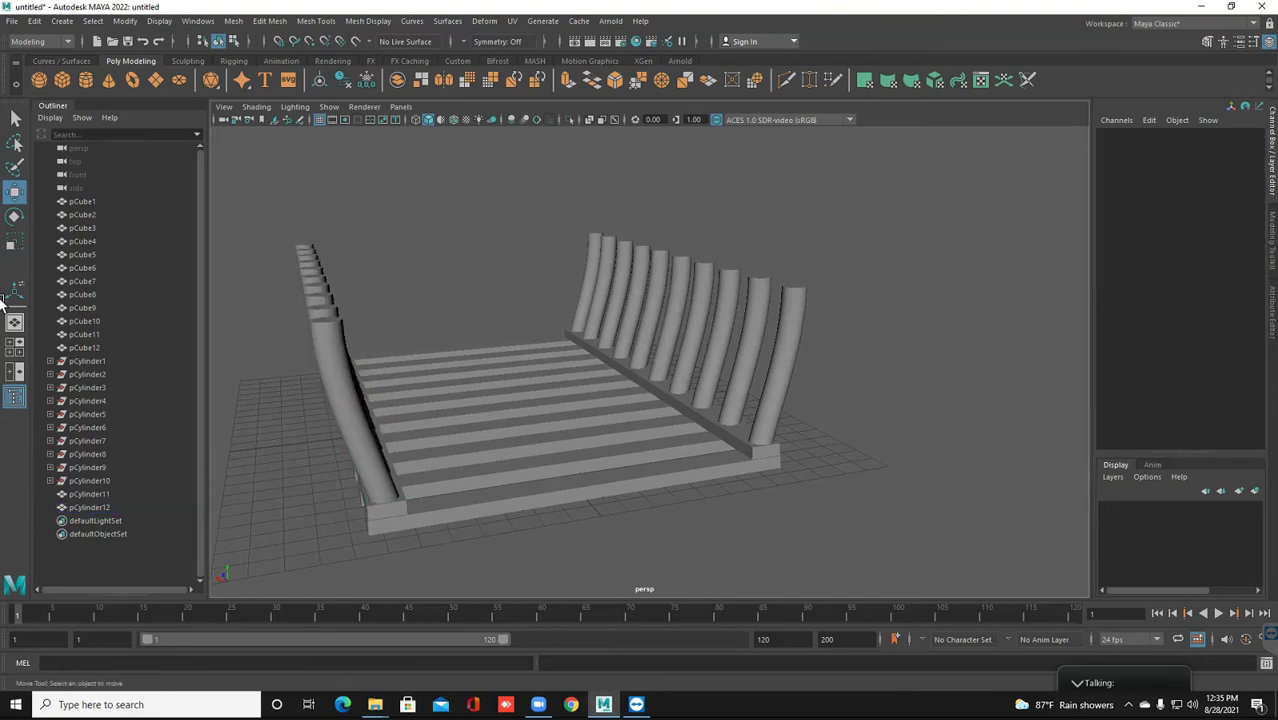
Create a new polygon cylinder and move it just in front of the pallet's corner
alt+drag(450, 400, 650, 400)
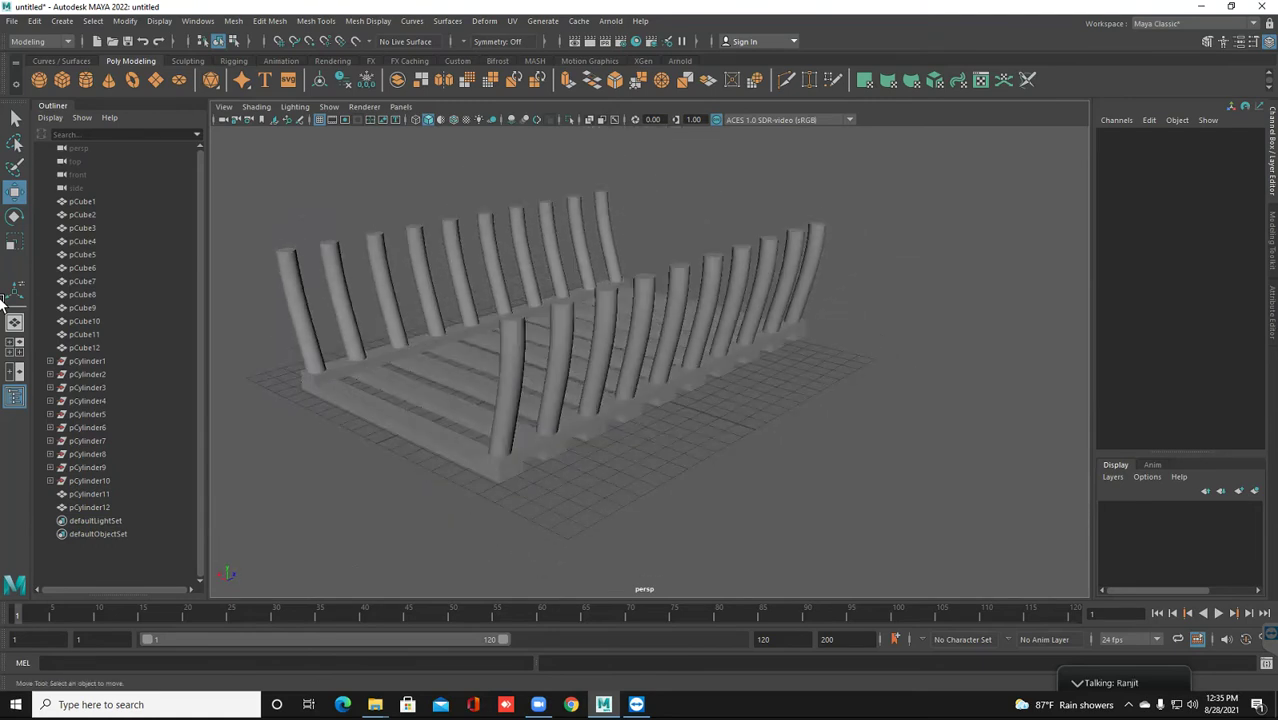
alt+drag(500, 400, 650, 400)
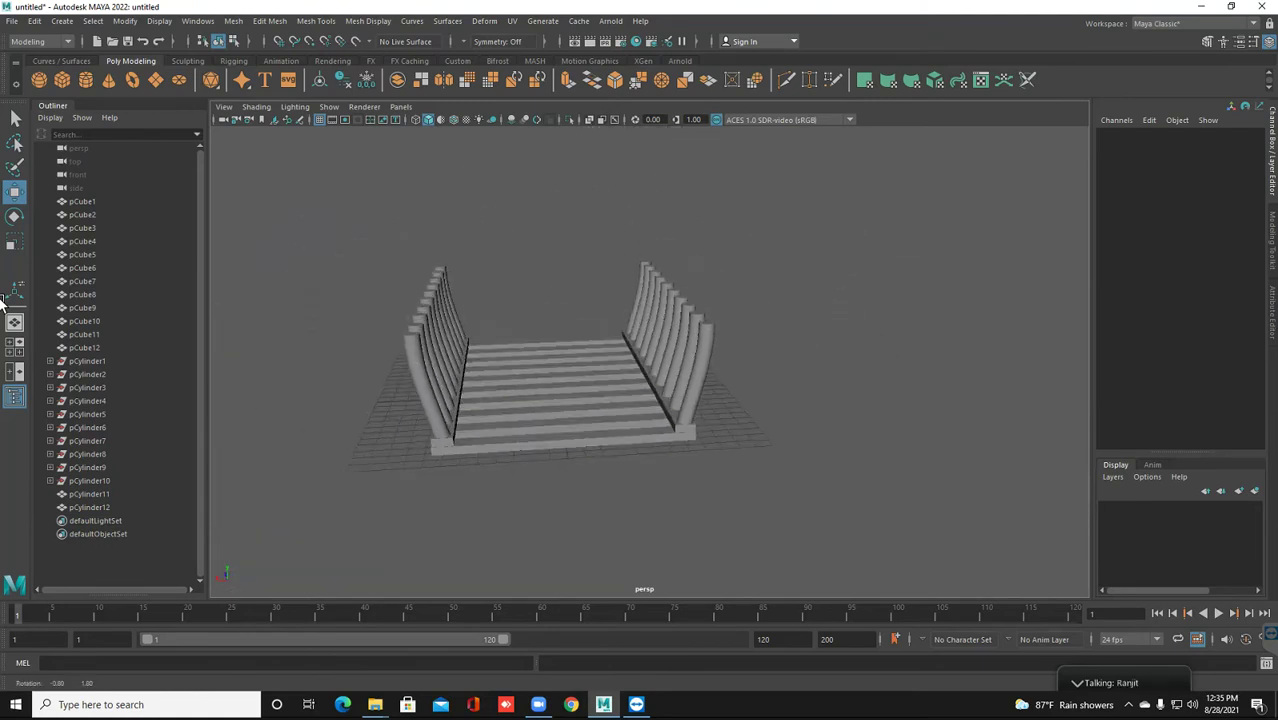
alt+drag(500, 400, 580, 400)
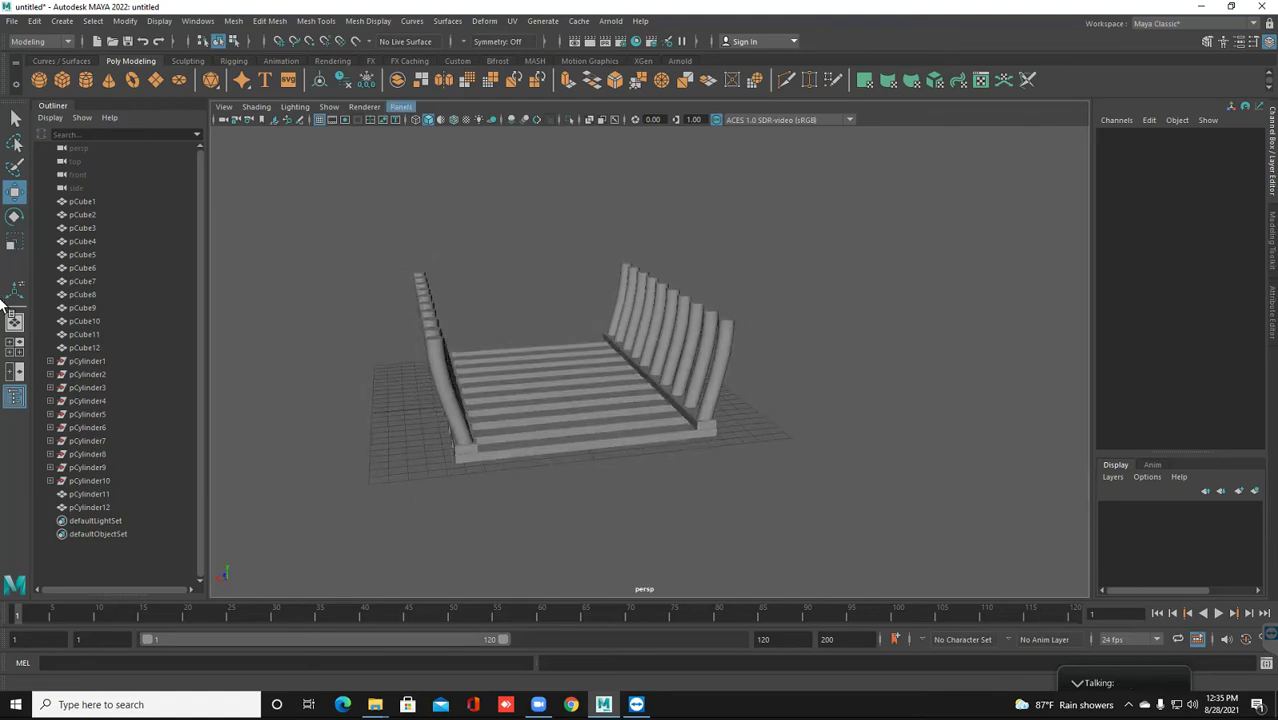
click(85, 80)
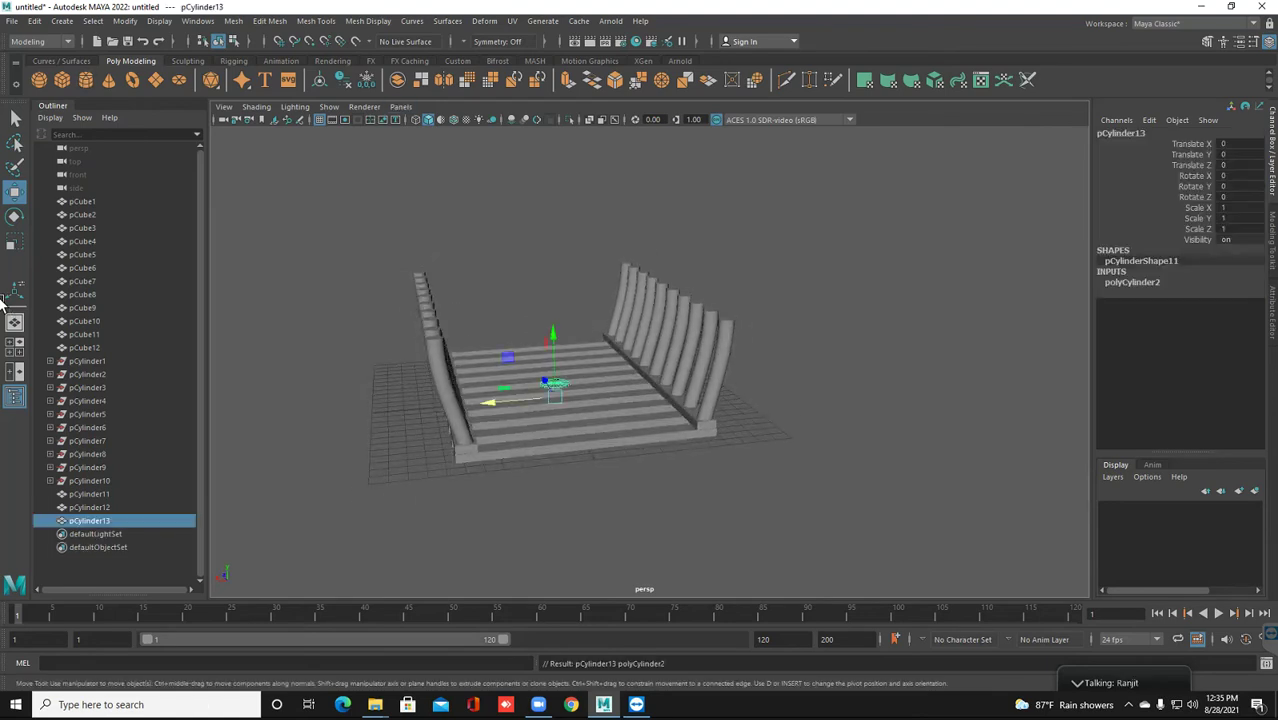
drag(547, 384, 588, 452)
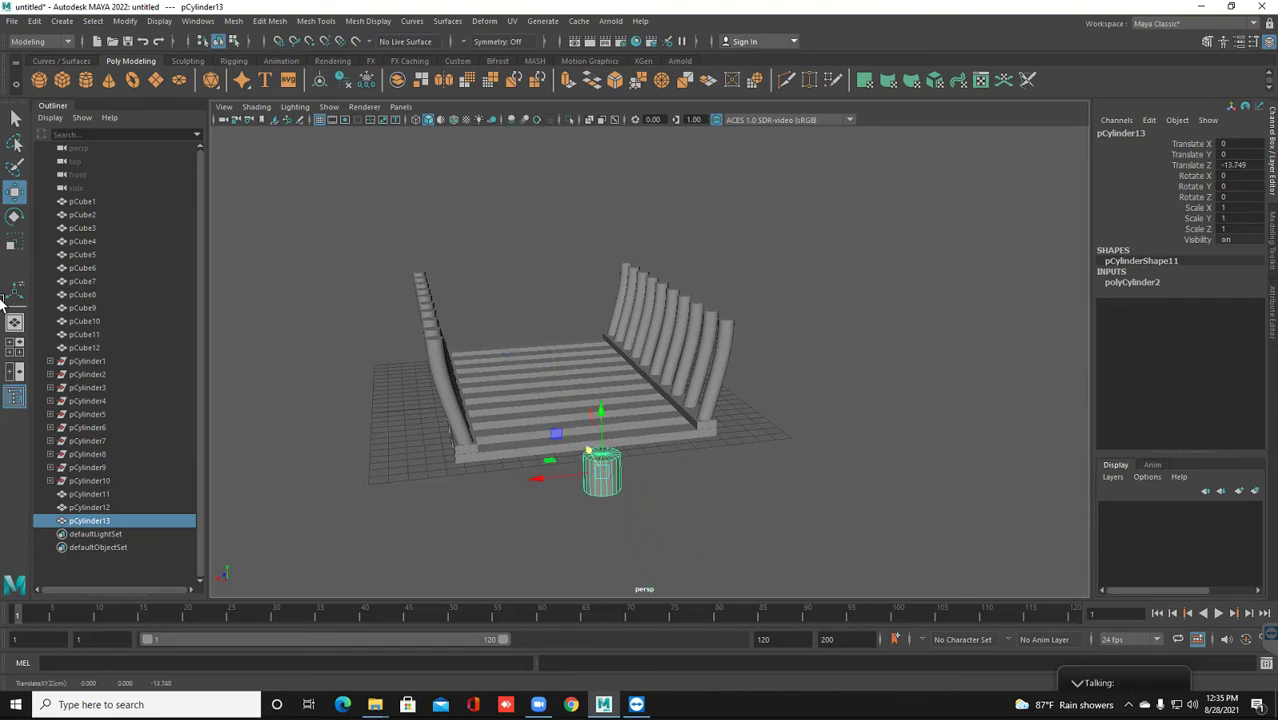
alt+drag(600, 400, 500, 400)
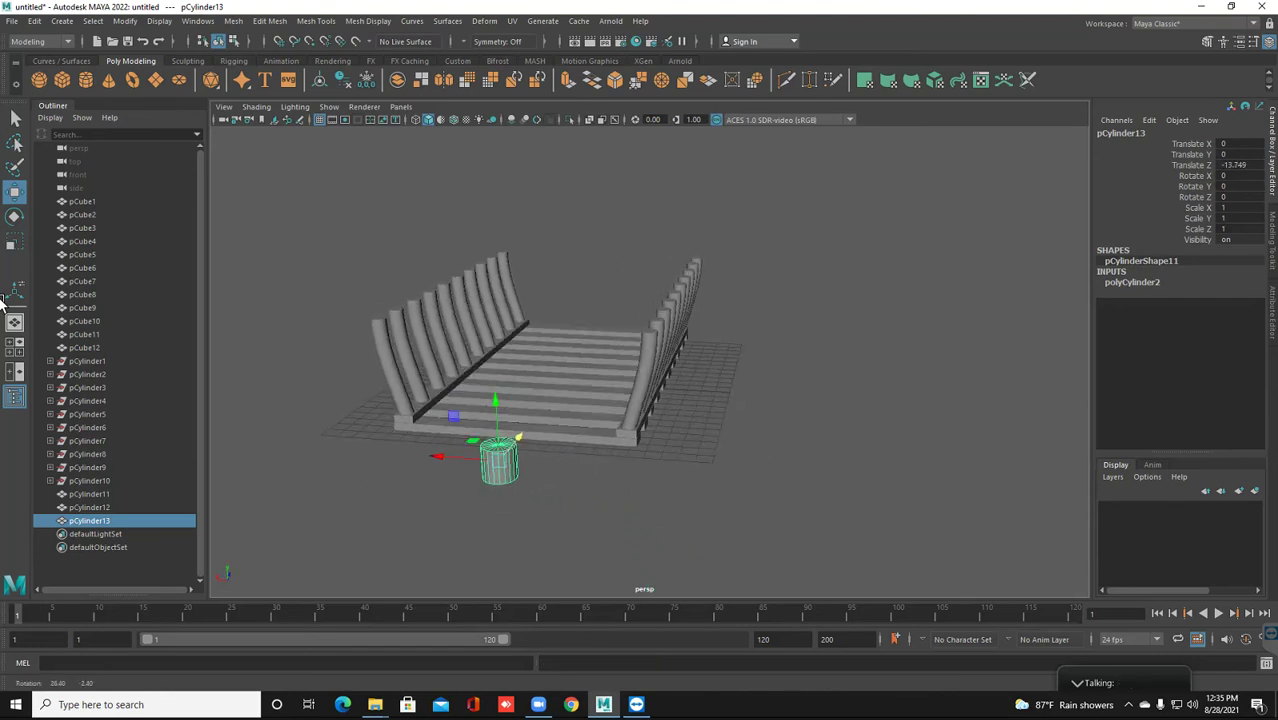
drag(445, 454, 380, 450)
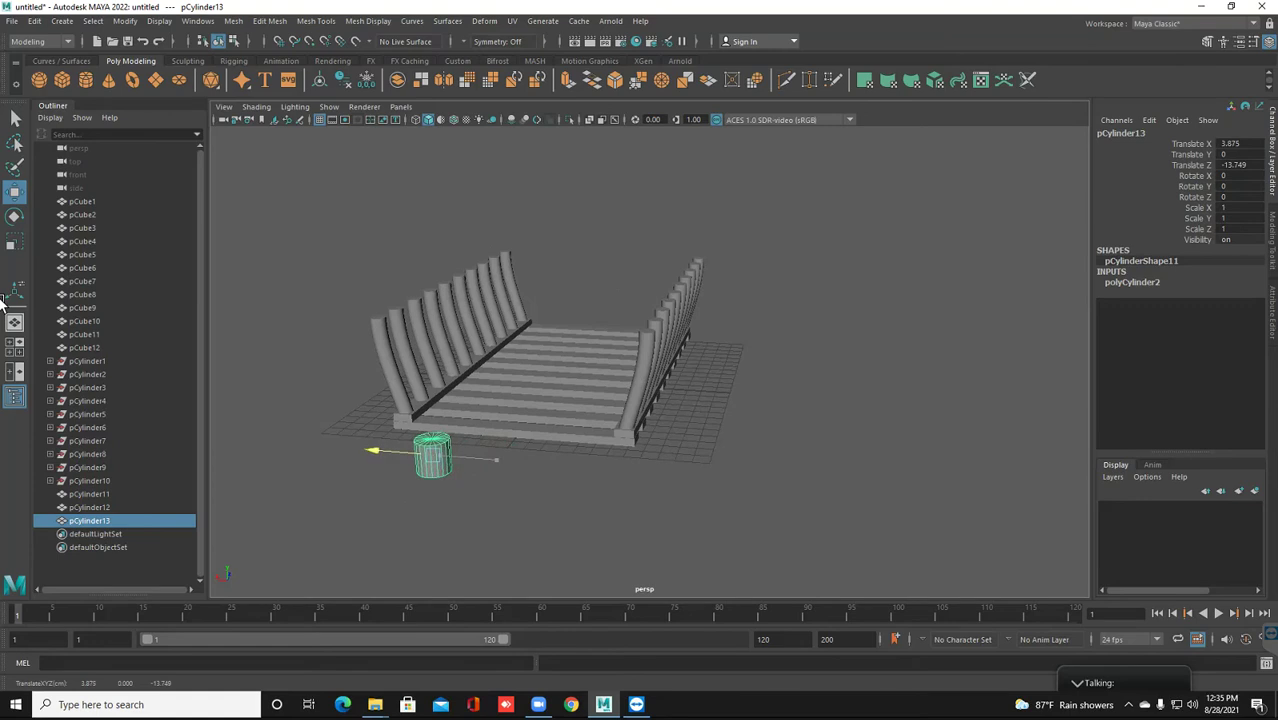
alt+drag(550, 400, 600, 400)
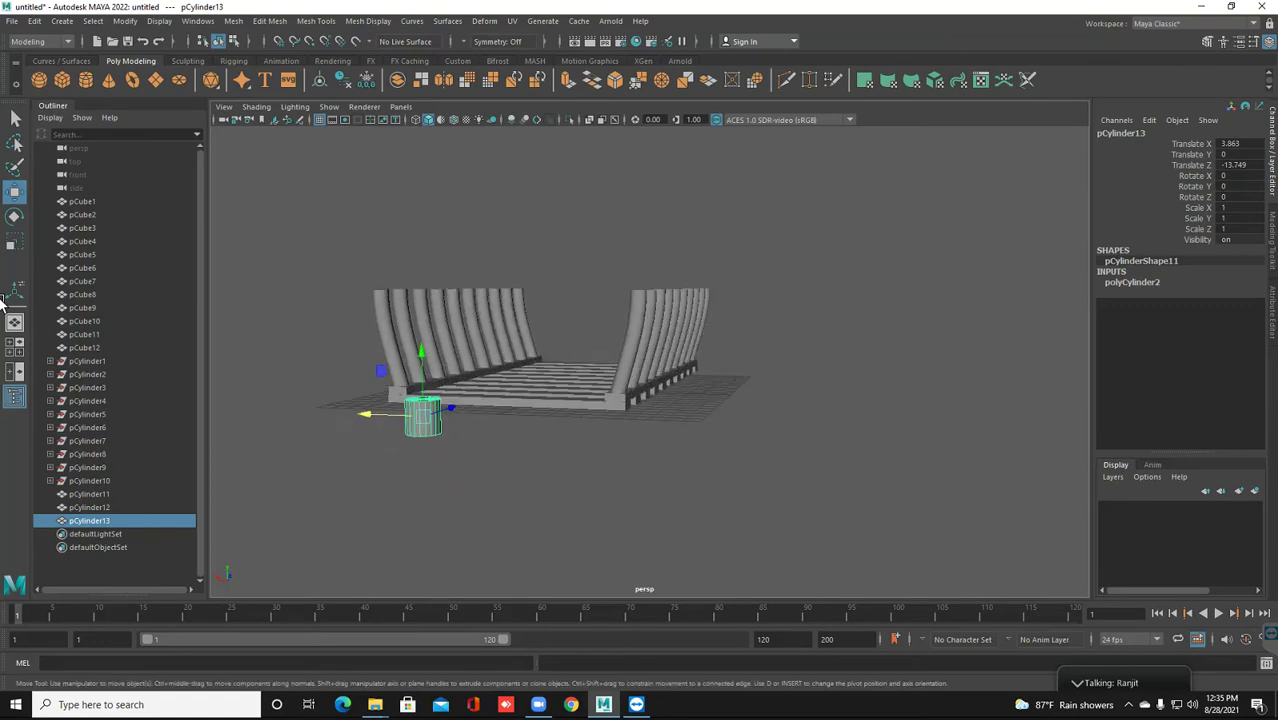
drag(380, 371, 431, 356)
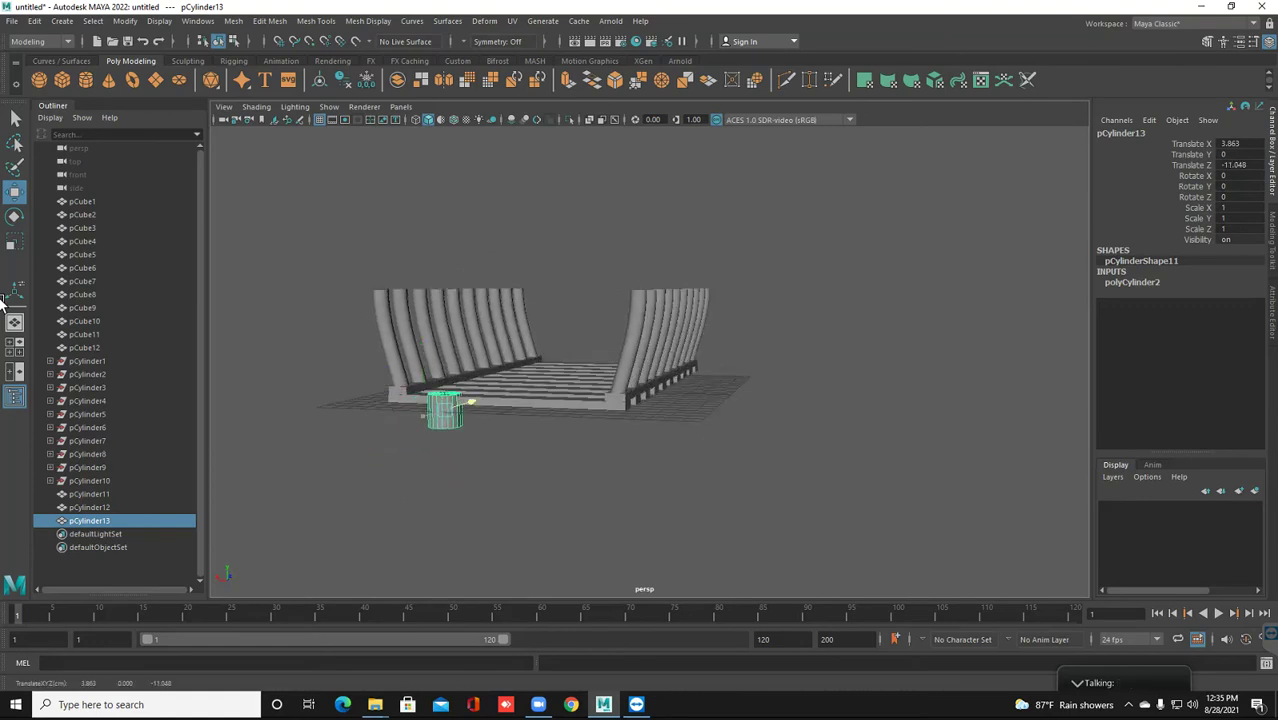
drag(497, 395, 459, 405)
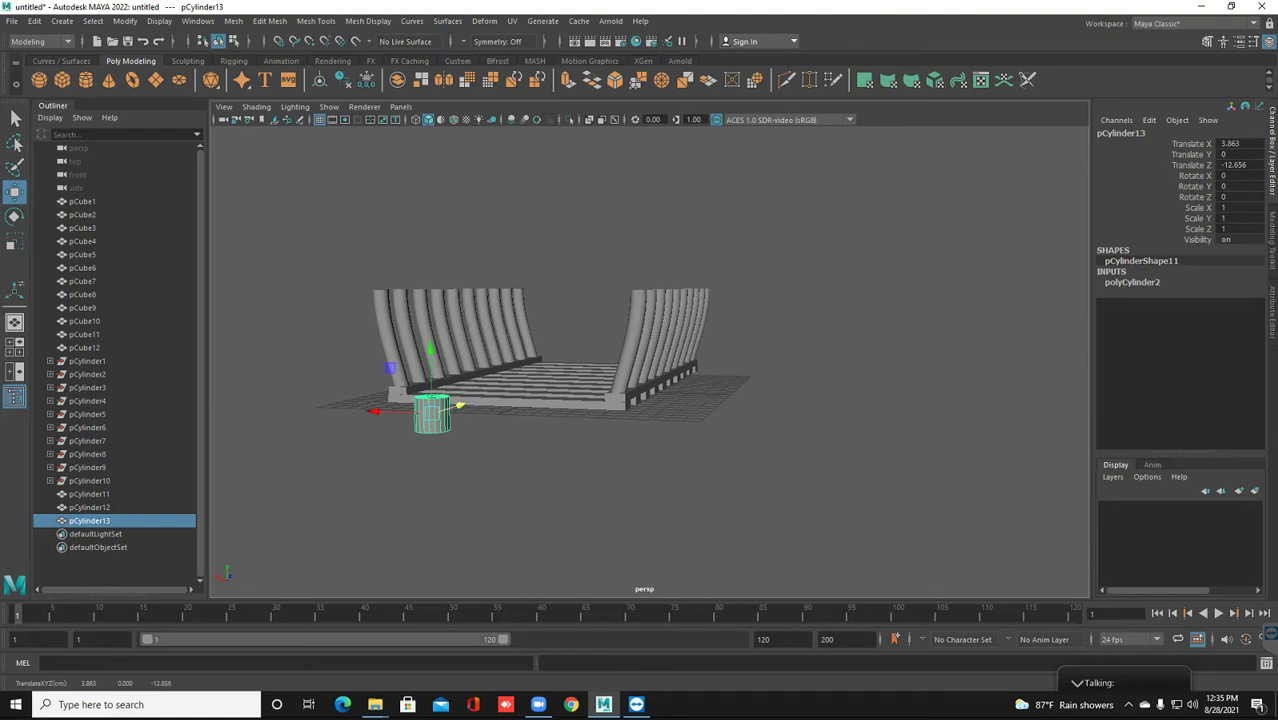
Lay pCylinder13 on its side with Rotate X set to 90
key(e)
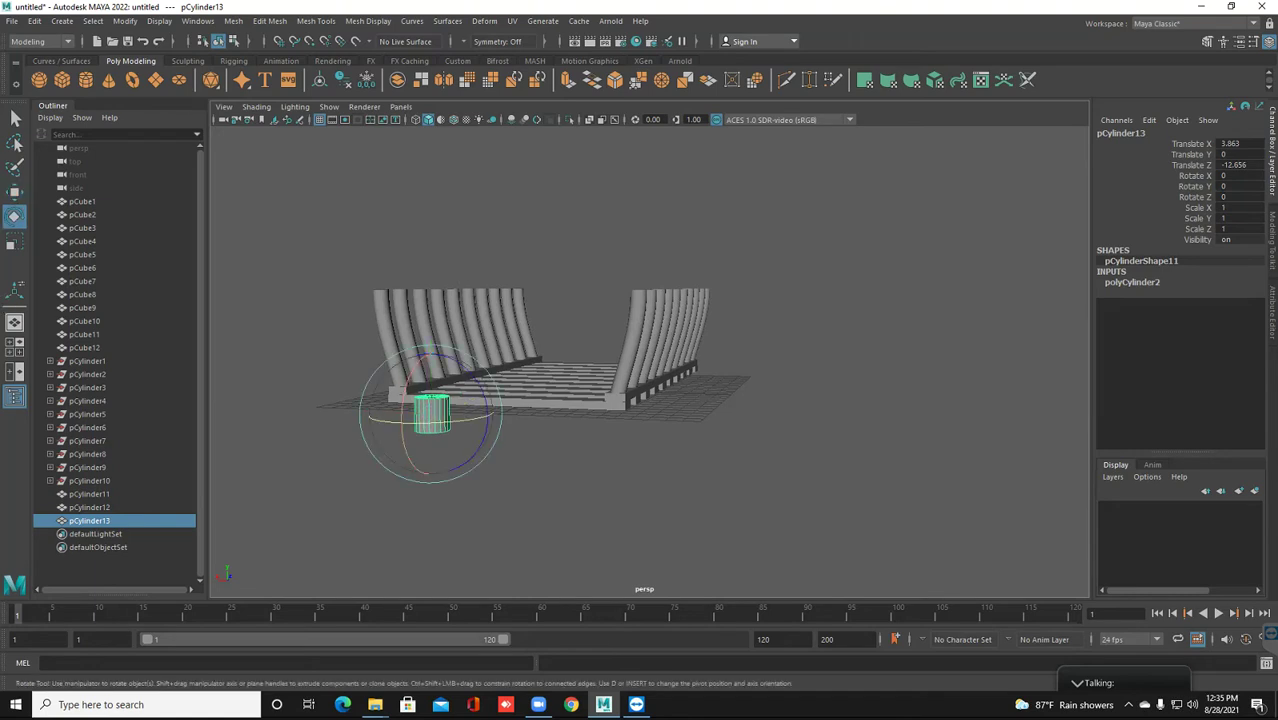
drag(416, 462, 440, 405)
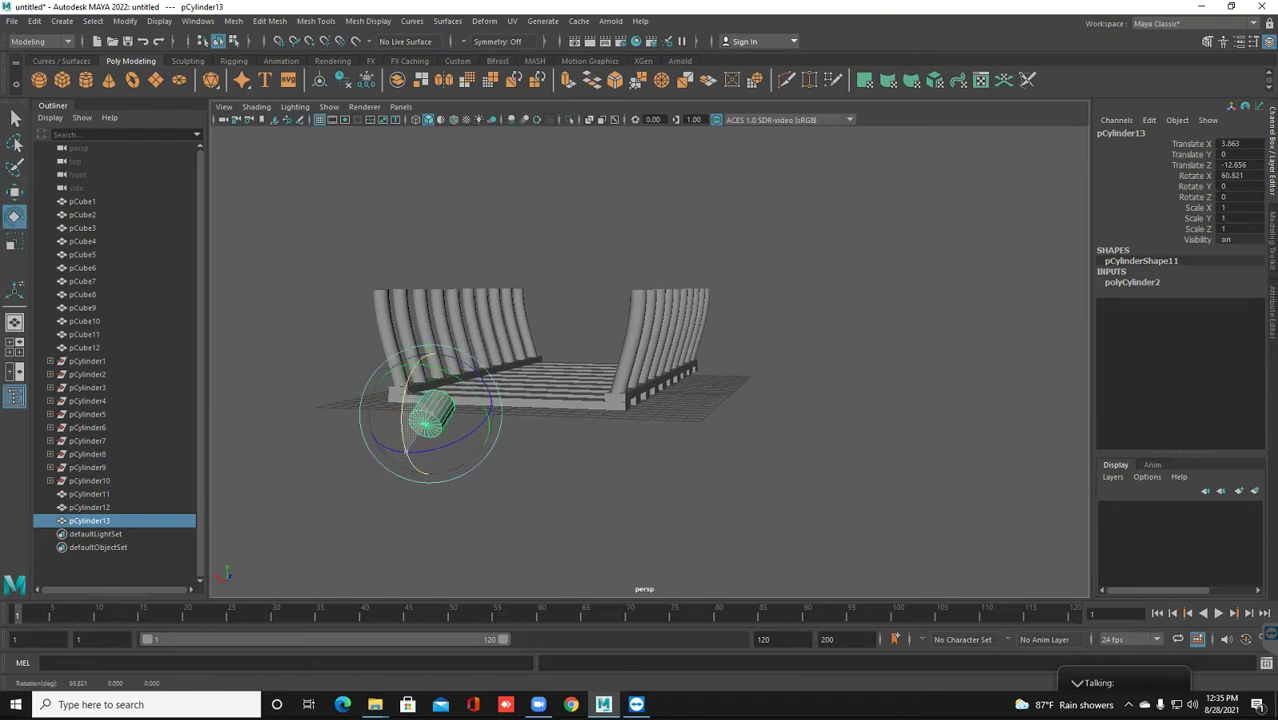
drag(412, 455, 414, 438)
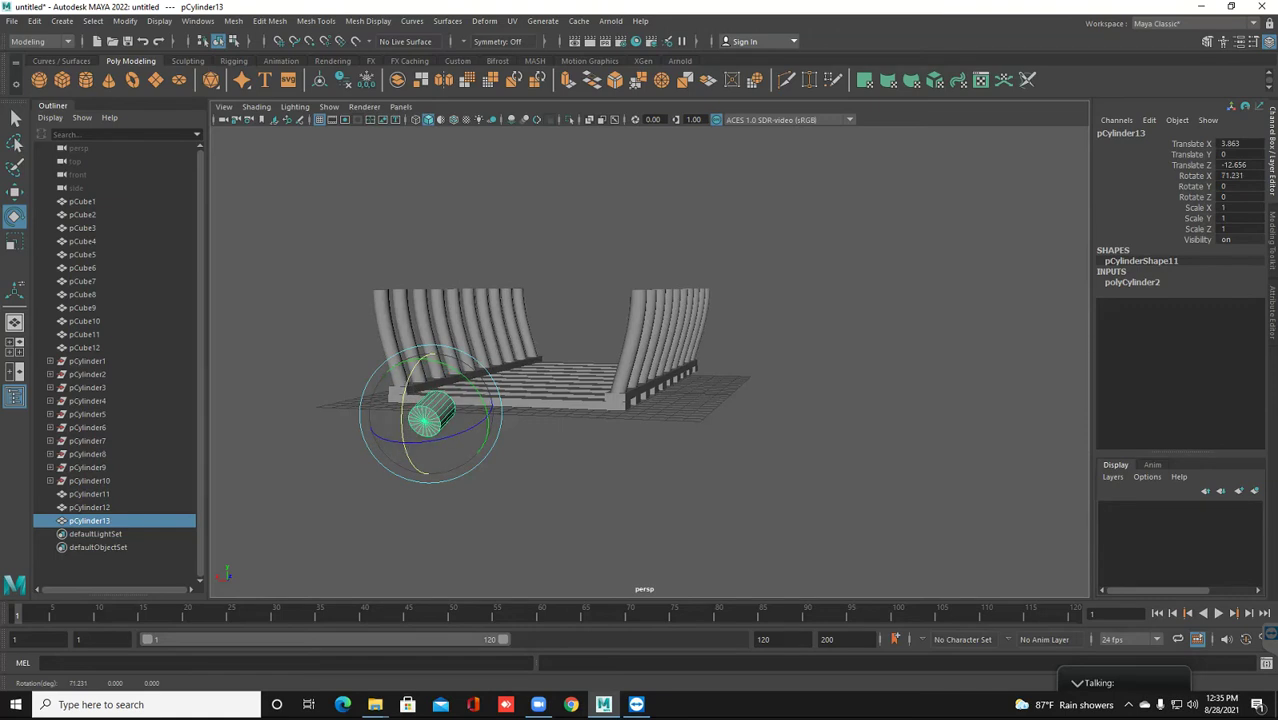
double_click(1232, 175)
key(BackSpace)
text(0)
key(Return)
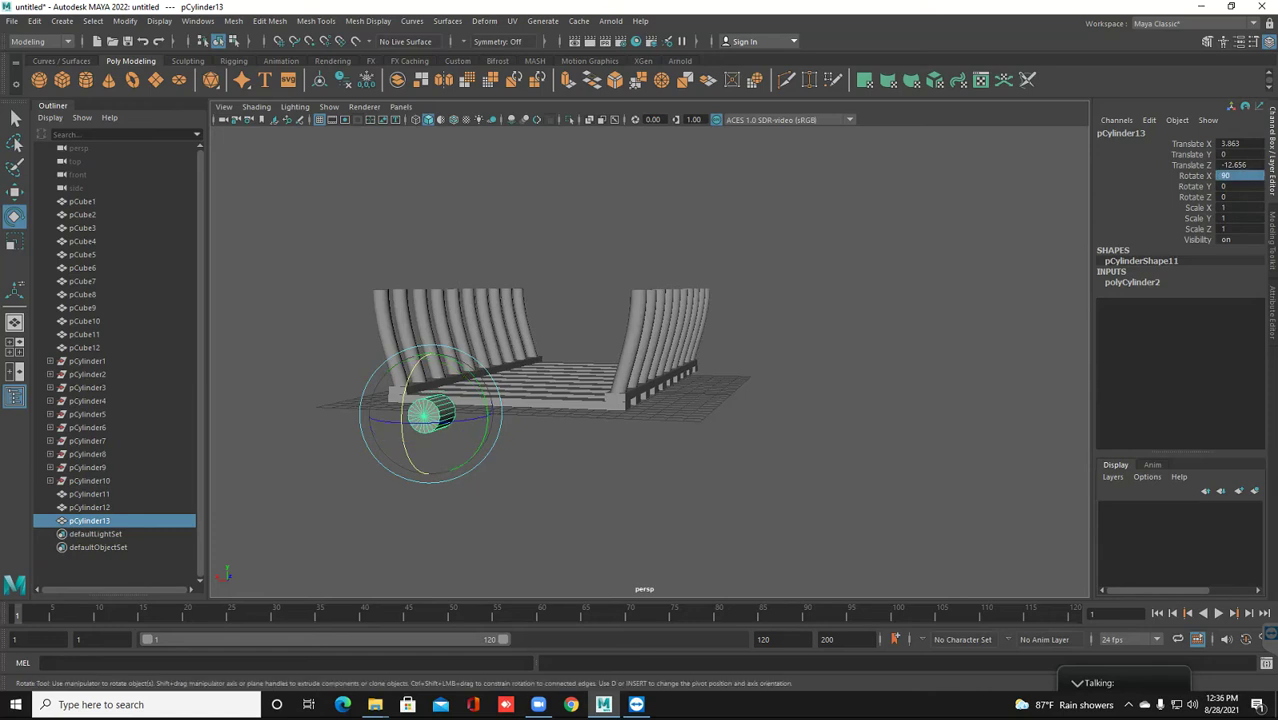
click(850, 480)
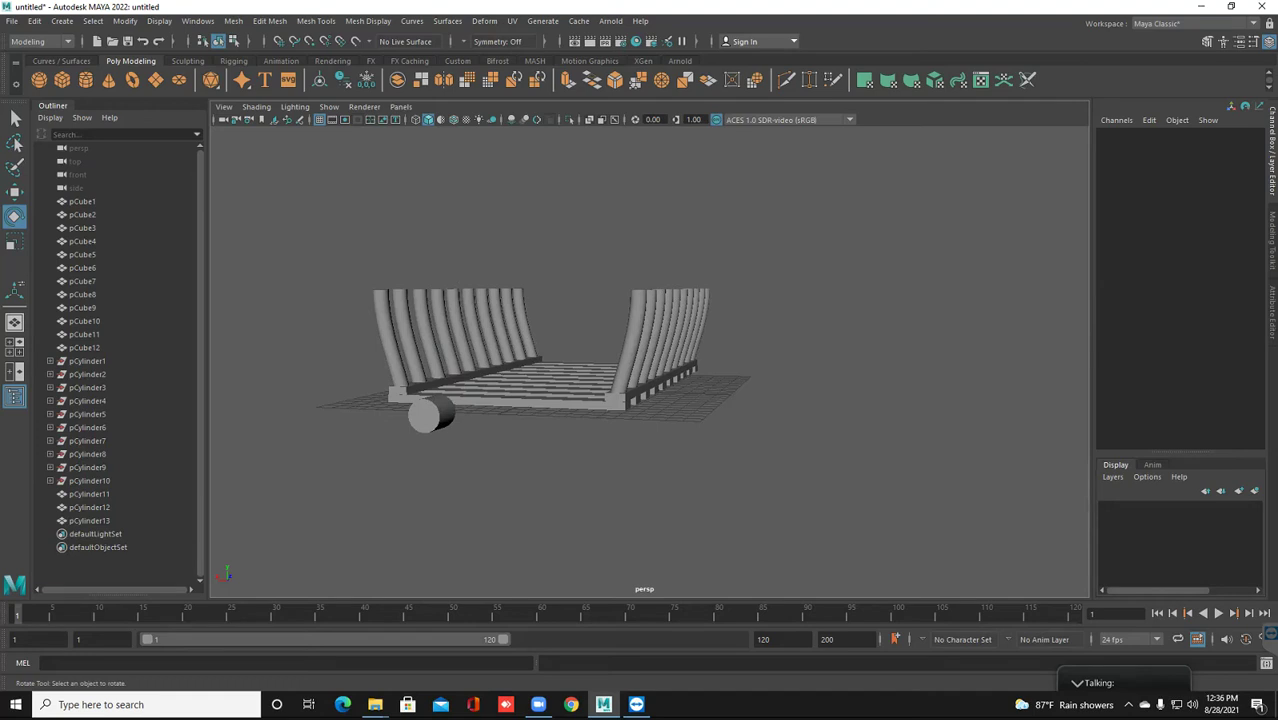
click(428, 413)
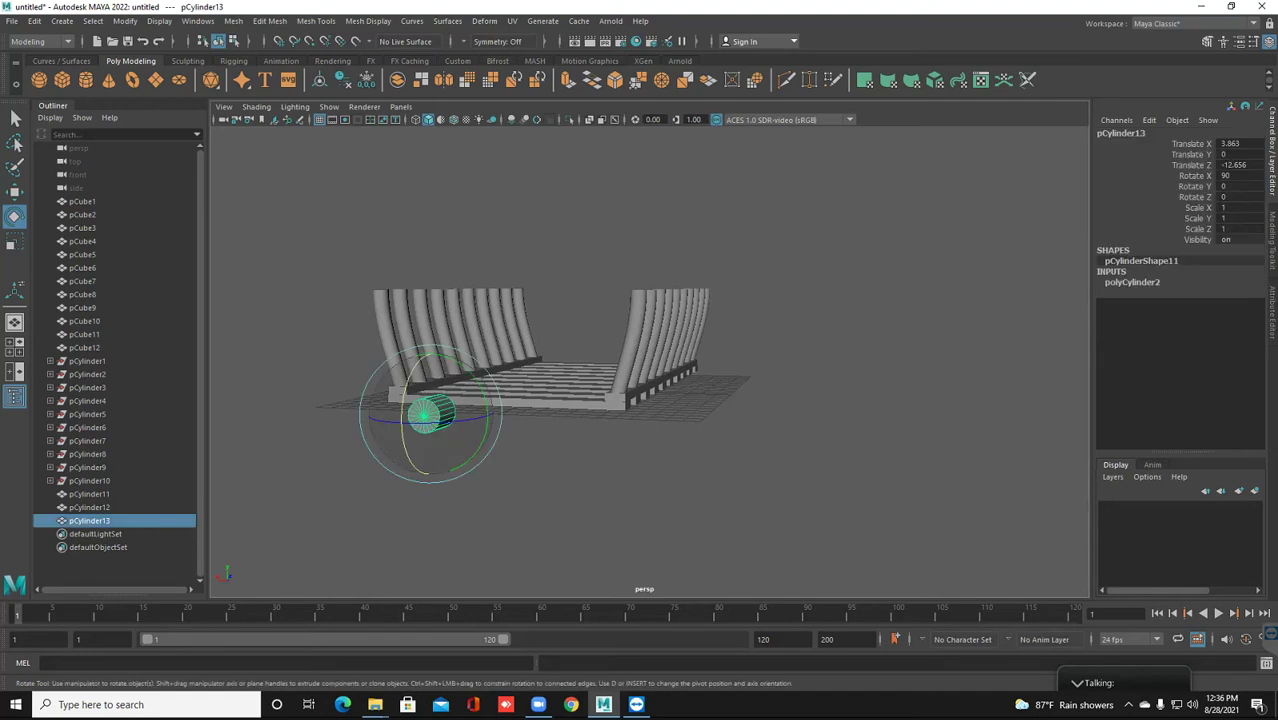
key(w)
key(r)
Scale pCylinder13 into a slim rod, about 0.448 wide and 5.075 long
alt+drag(650, 350, 720, 355)
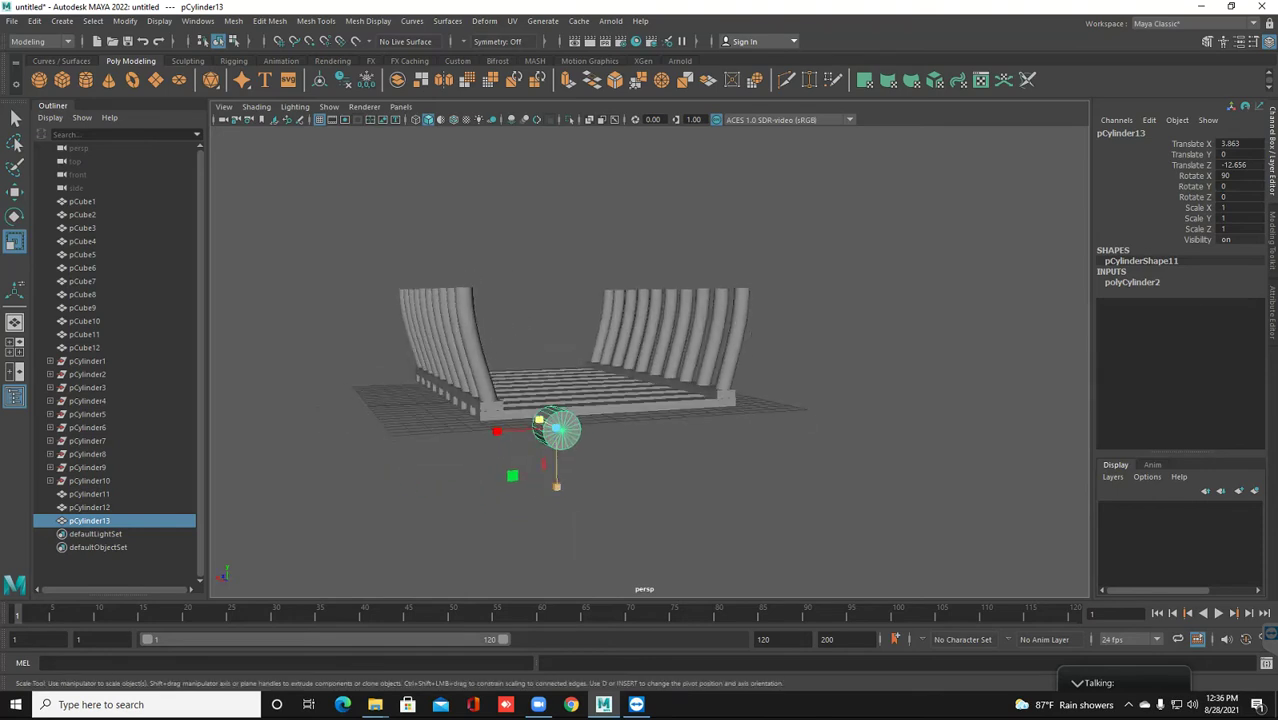
drag(512, 475, 537, 449)
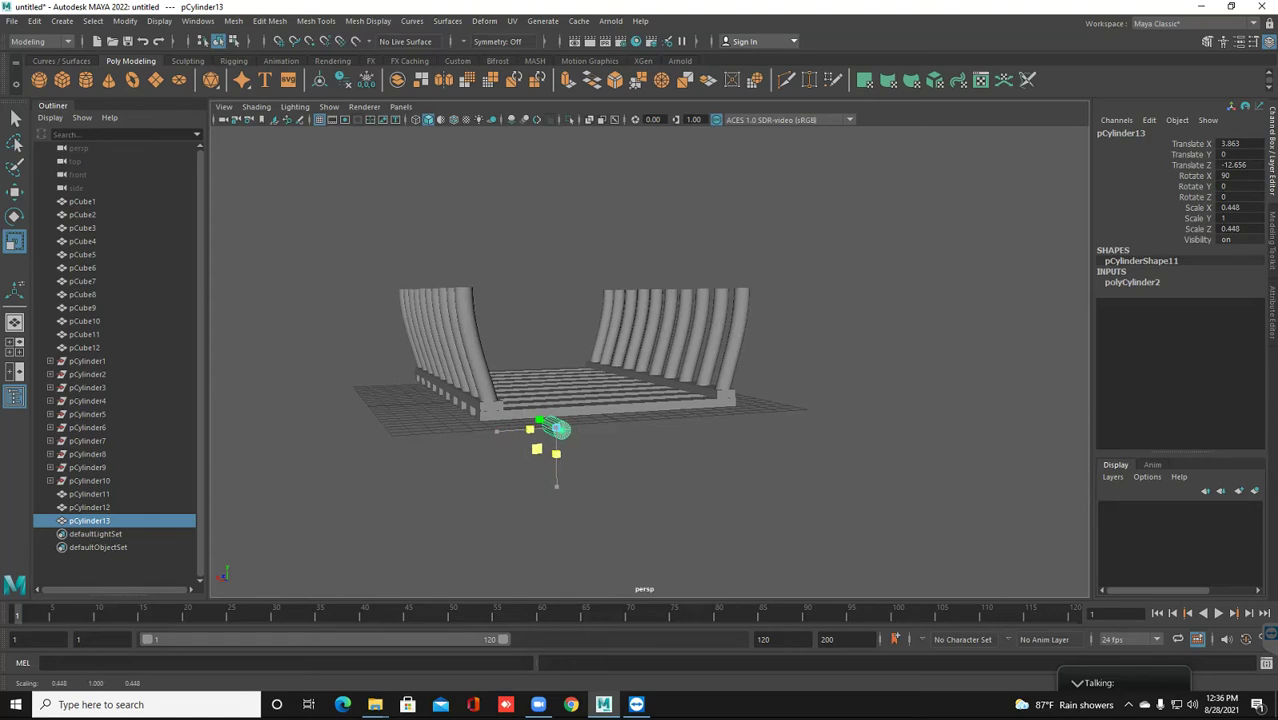
alt+drag(640, 350, 800, 358)
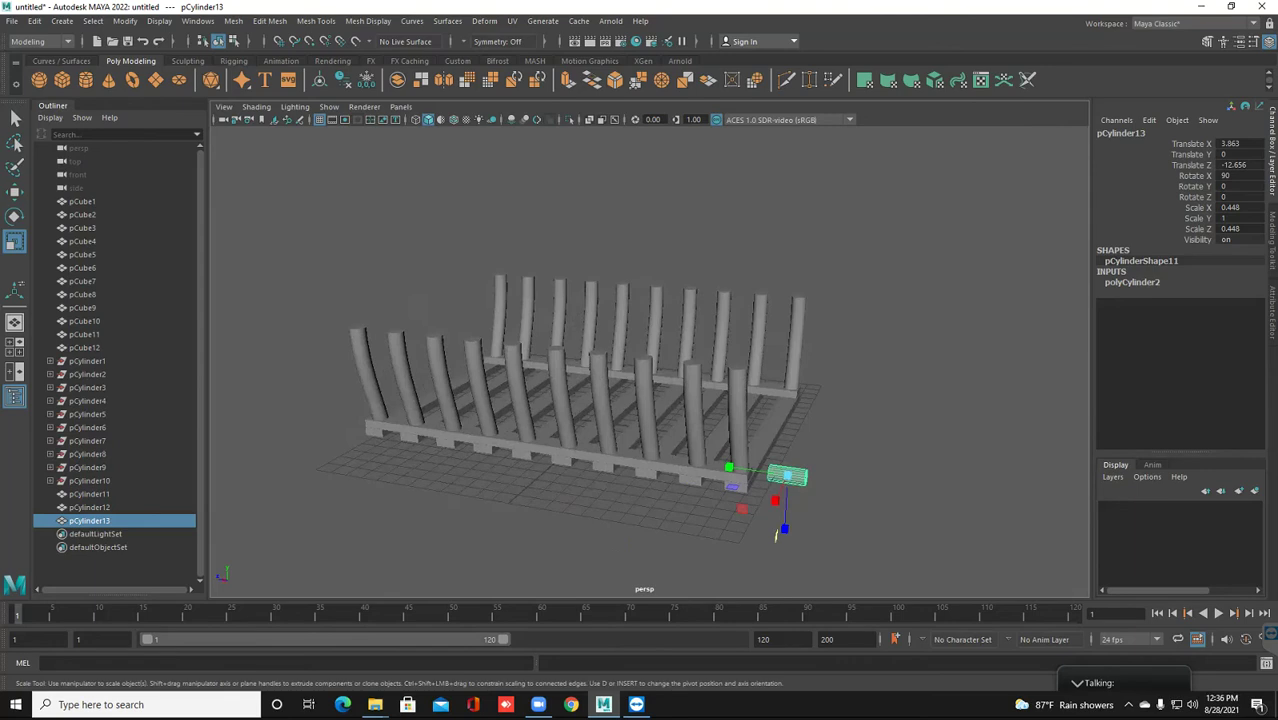
alt+drag(776, 534, 790, 530)
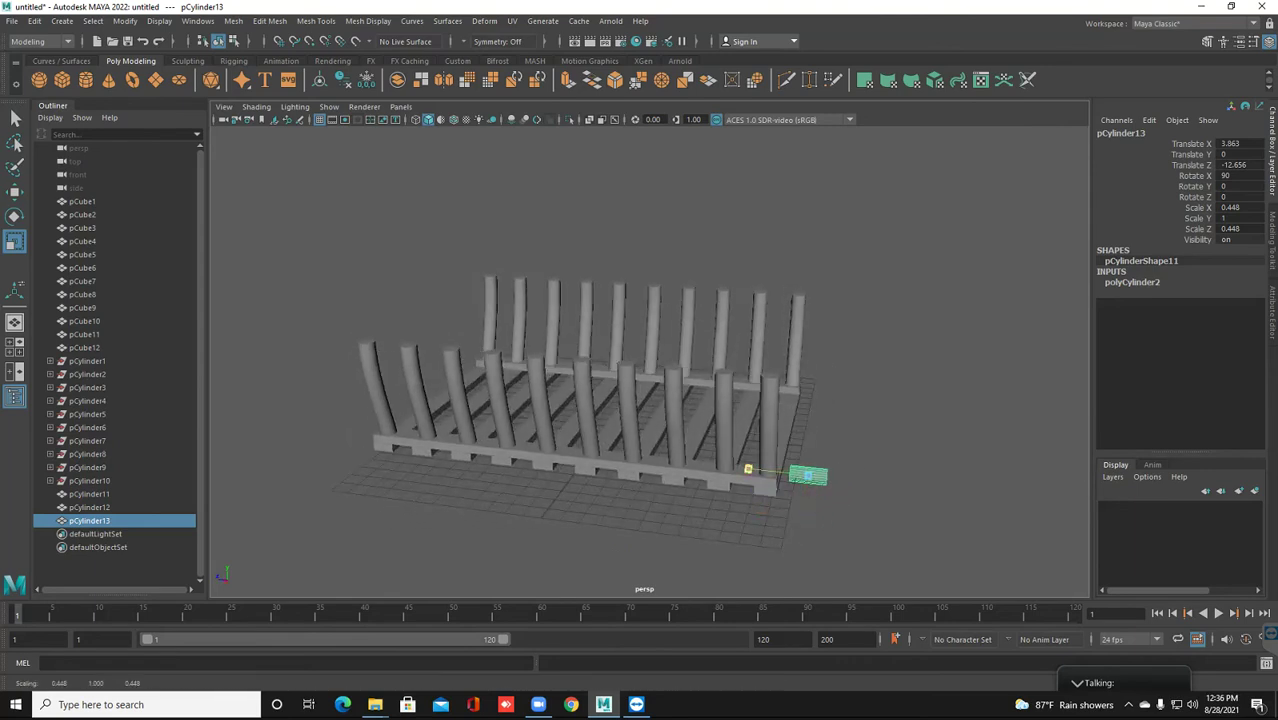
key(ctrl+z)
key(ctrl+z)
click(808, 476)
drag(750, 466, 326, 422)
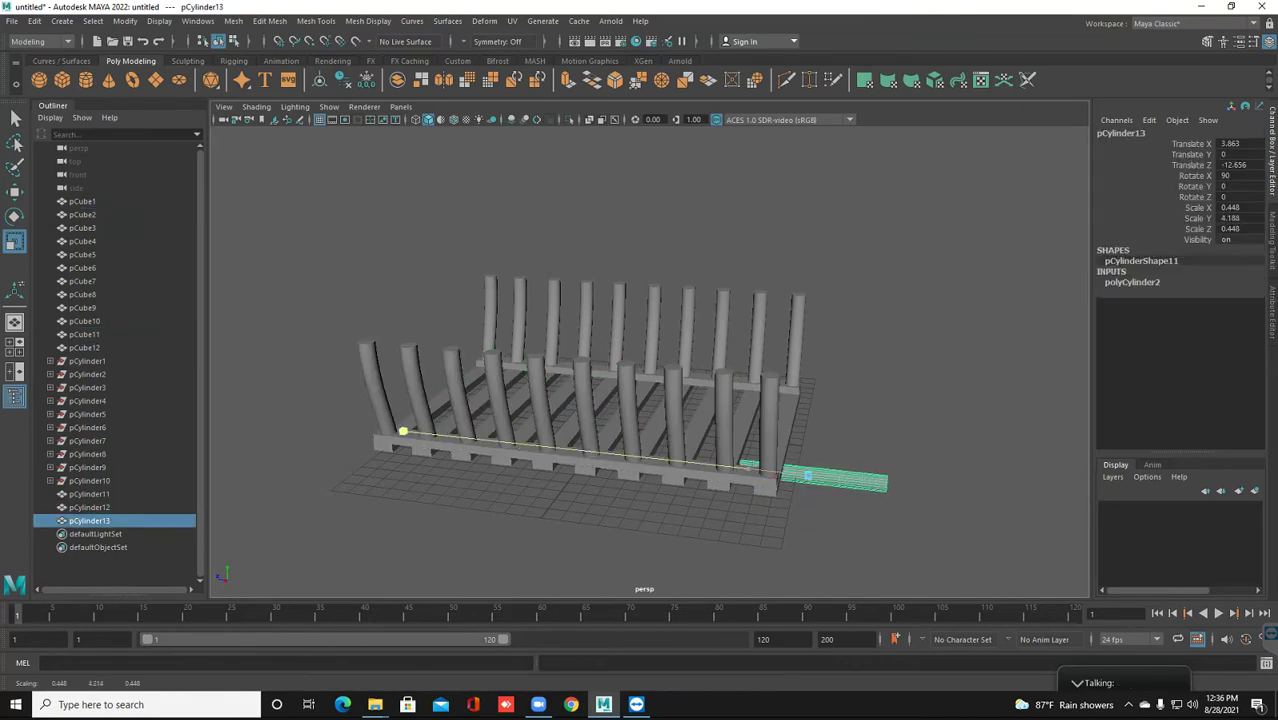
Move the rod to the pallet's front corner, at Y 0.77 and Z -16.143
key(w)
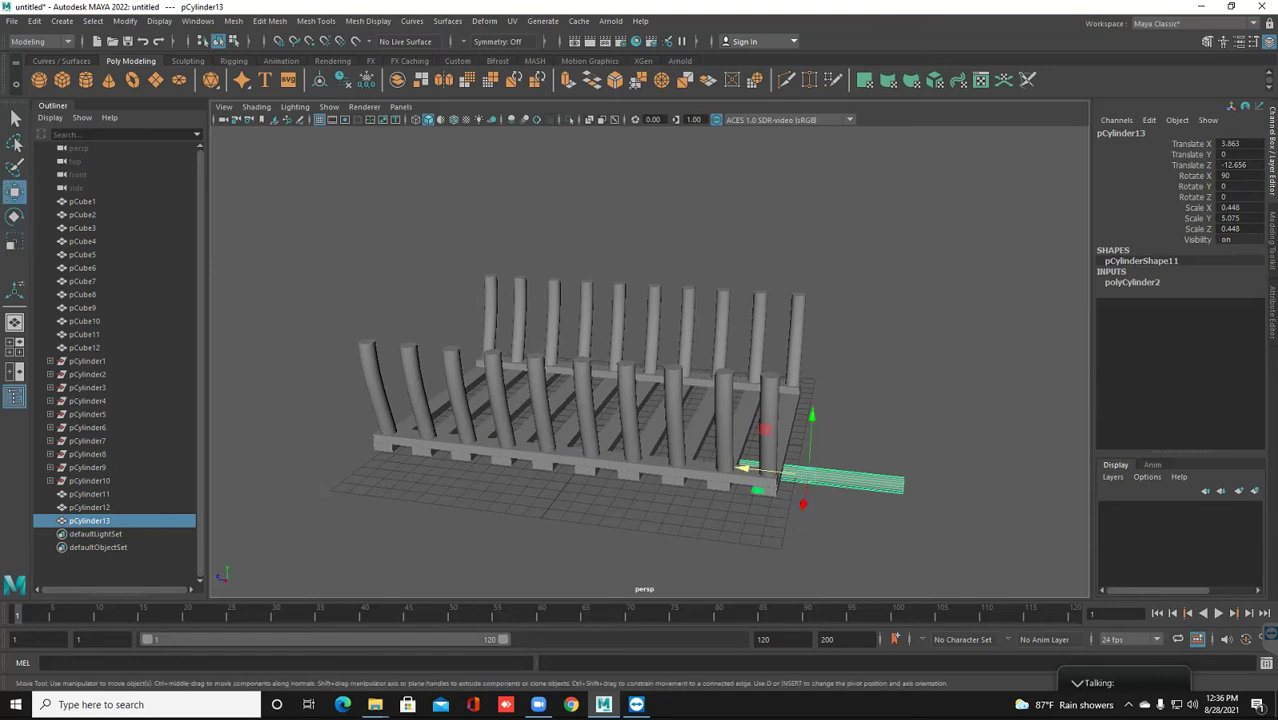
drag(742, 467, 812, 477)
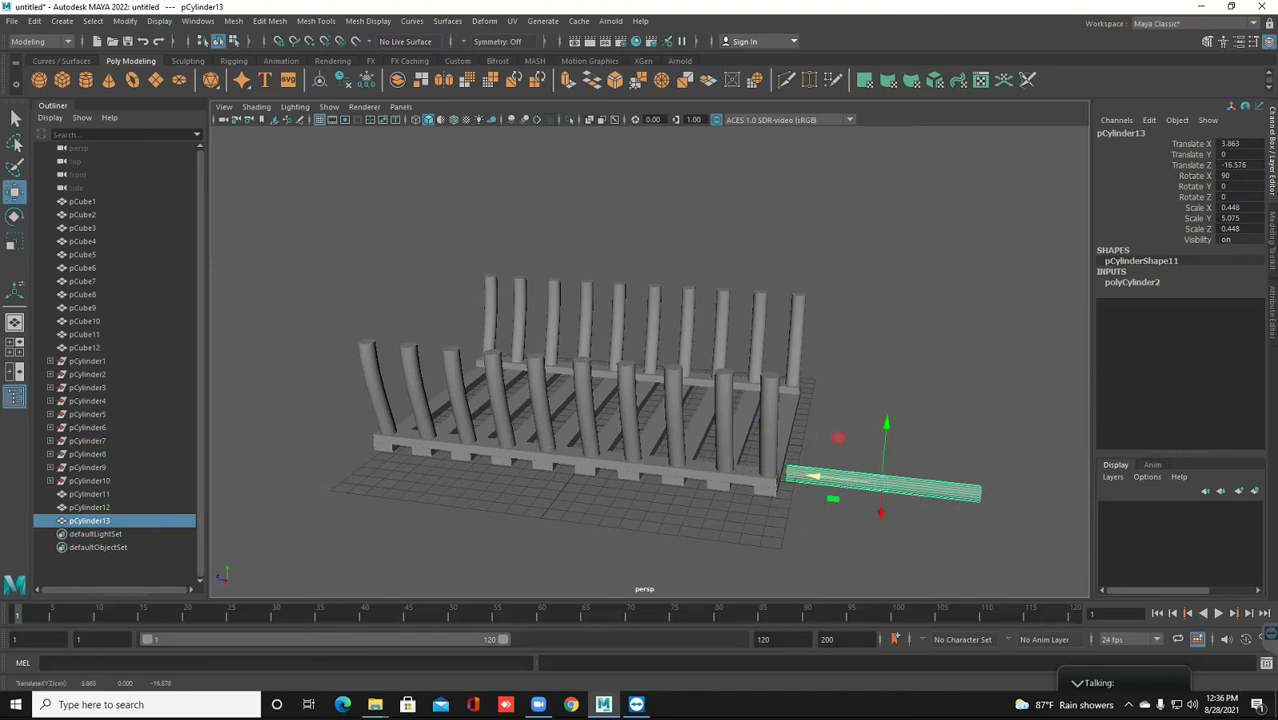
drag(881, 513, 881, 525)
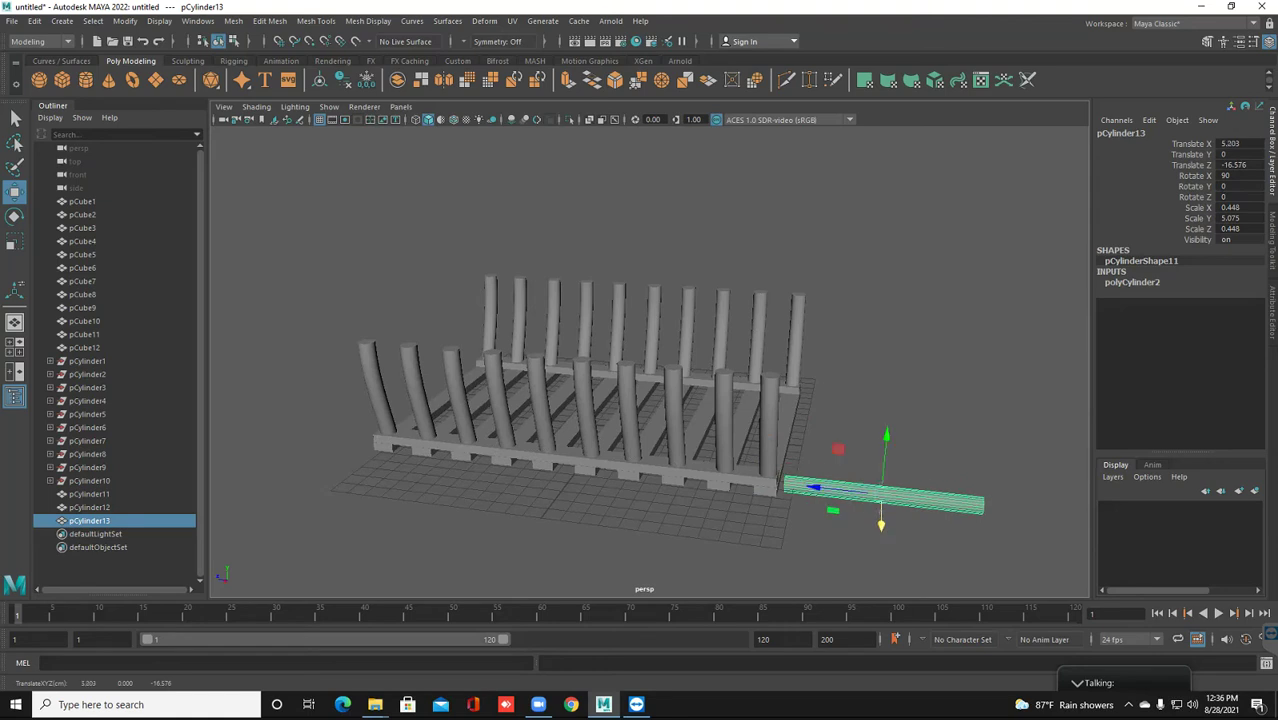
drag(812, 487, 792, 487)
drag(866, 450, 660, 450)
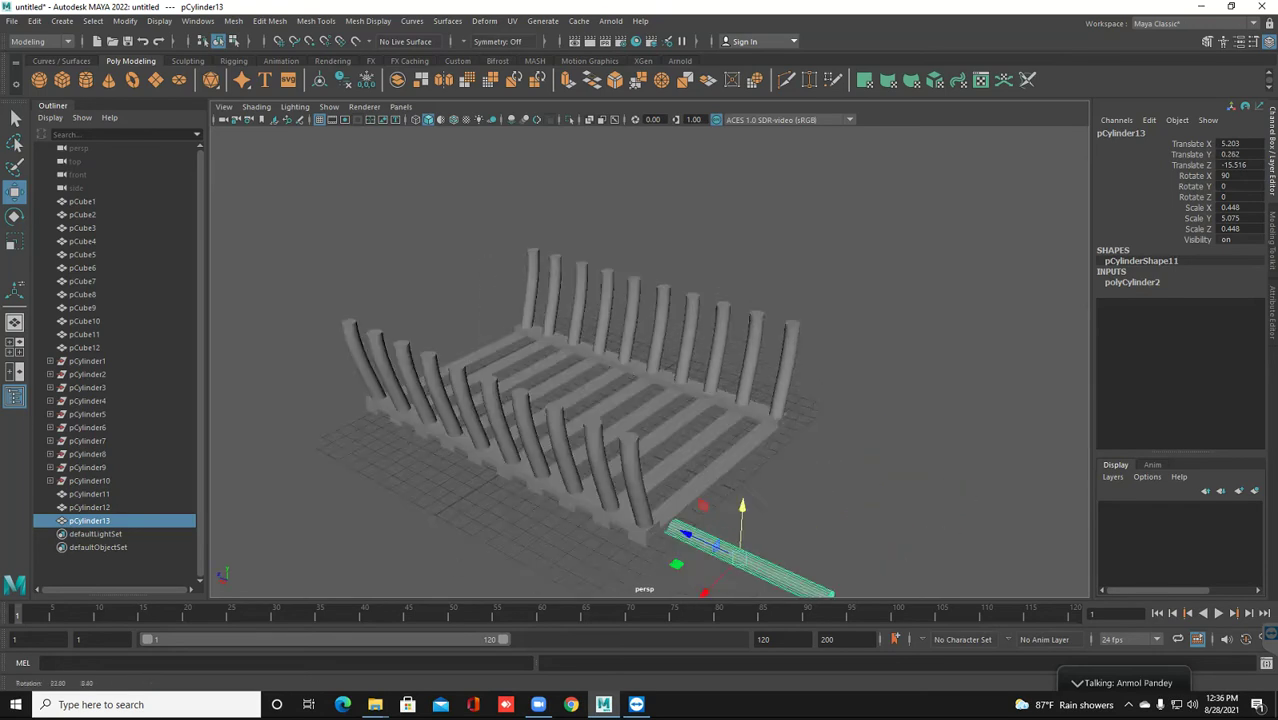
drag(385, 457, 363, 458)
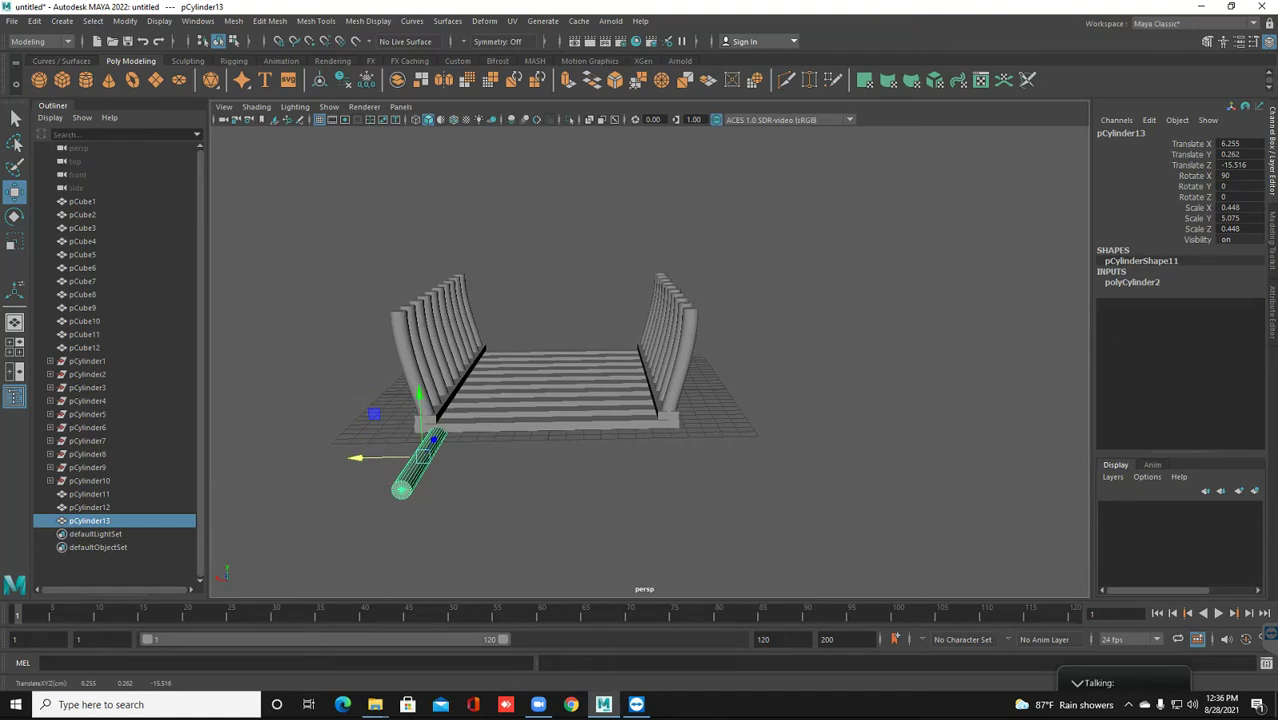
drag(419, 396, 620, 370)
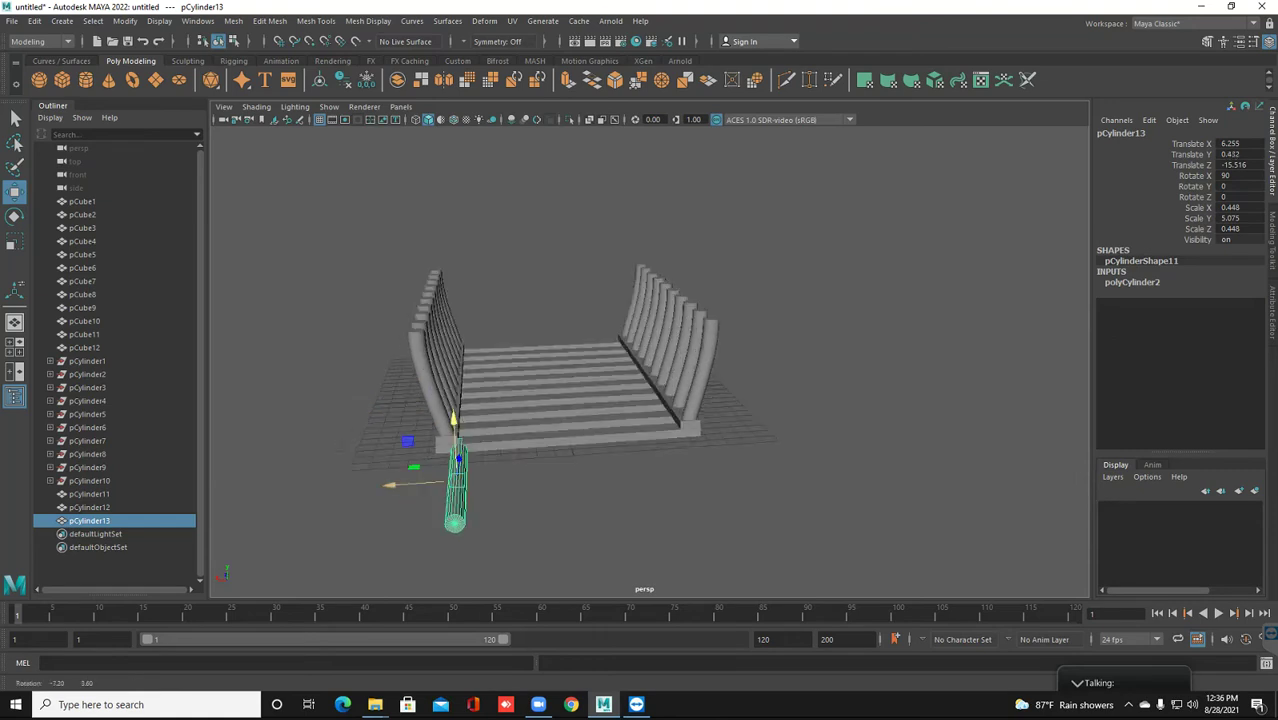
mouse_move(664, 399)
mouse_down()
mouse_move(684, 399)
mouse_move(668, 399)
mouse_up()
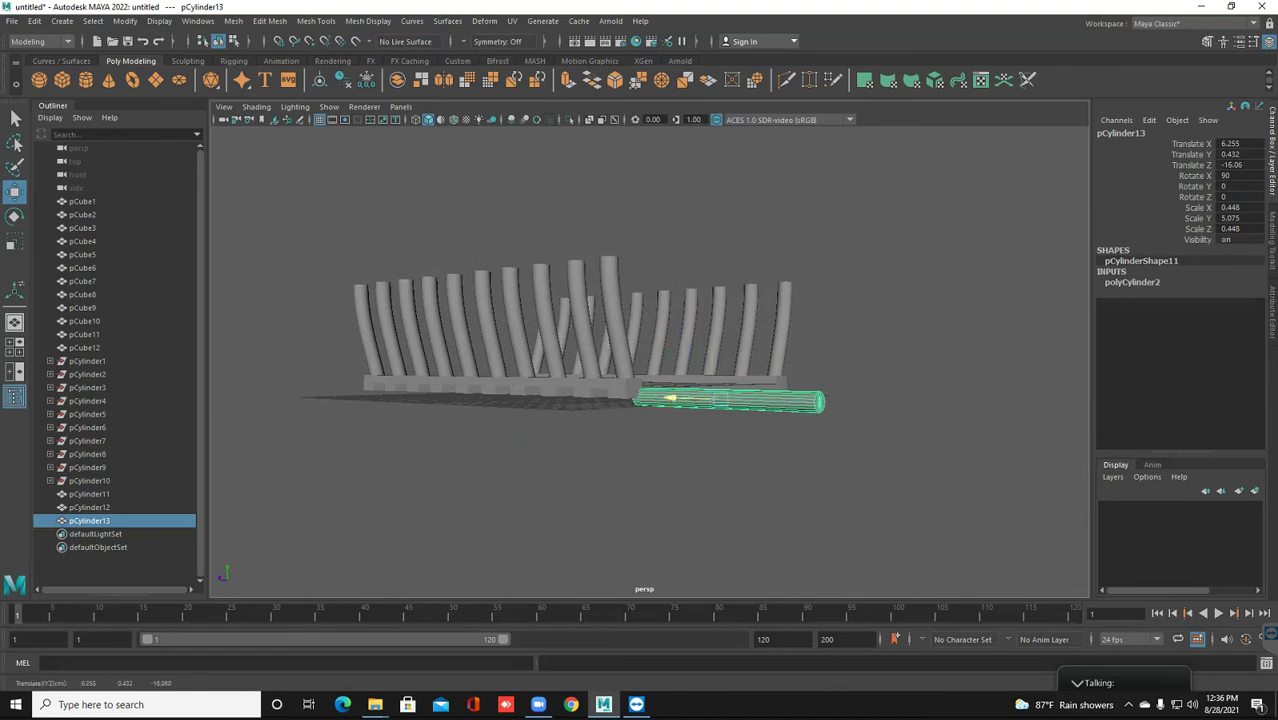
mouse_move(722, 345)
mouse_down()
mouse_move(722, 326)
mouse_move(520, 330)
mouse_up()
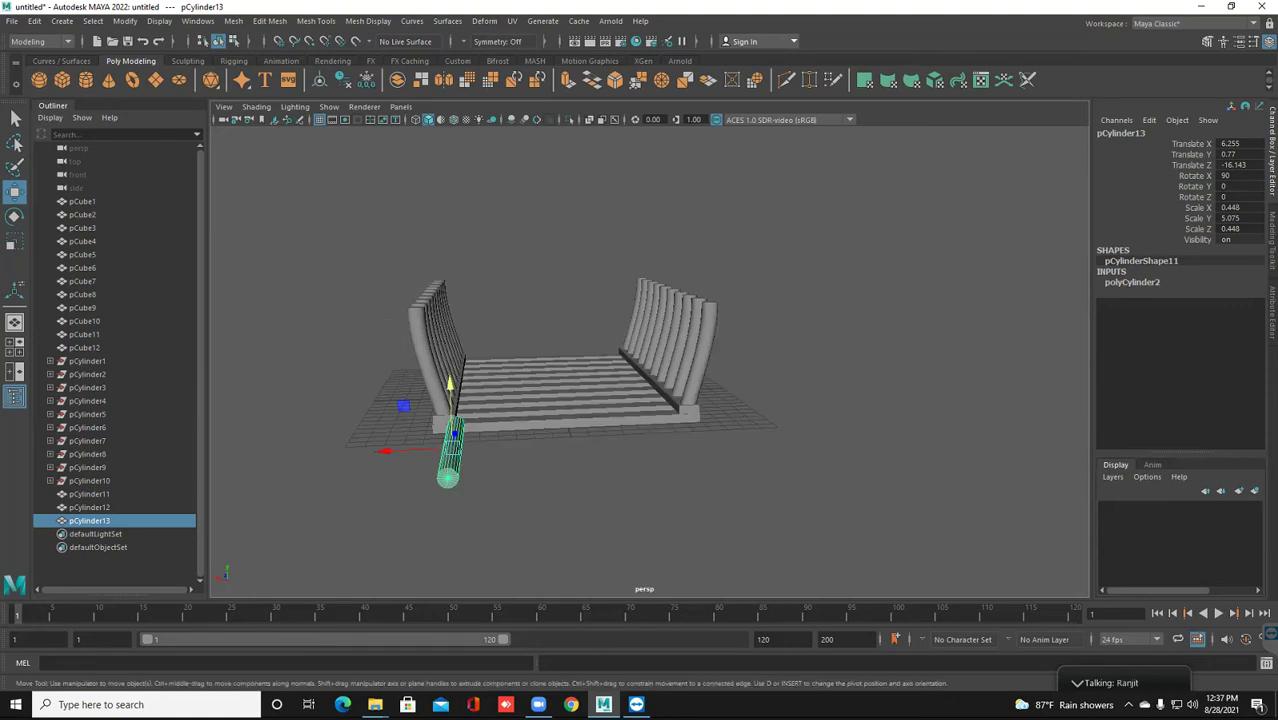
Set polyCylinder2's Subdivisions Caps to 0 and Subdivisions Height to 10
click(860, 250)
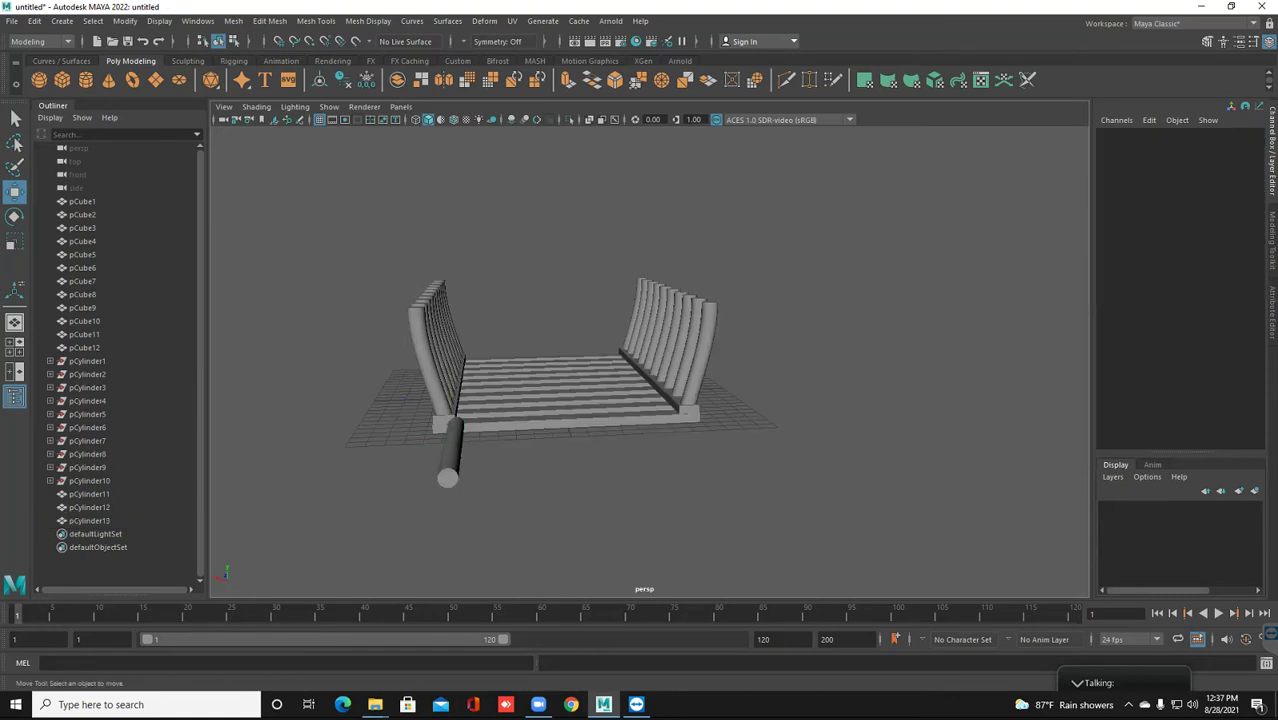
click(450, 455)
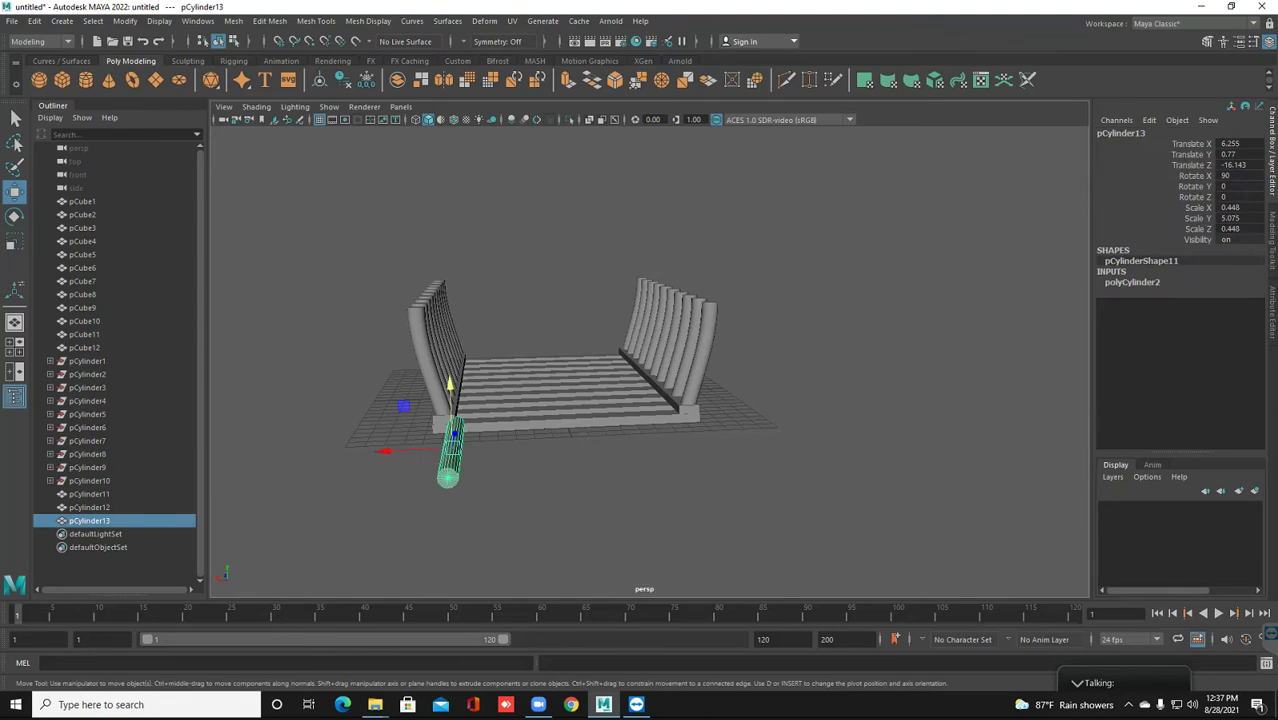
click(1132, 282)
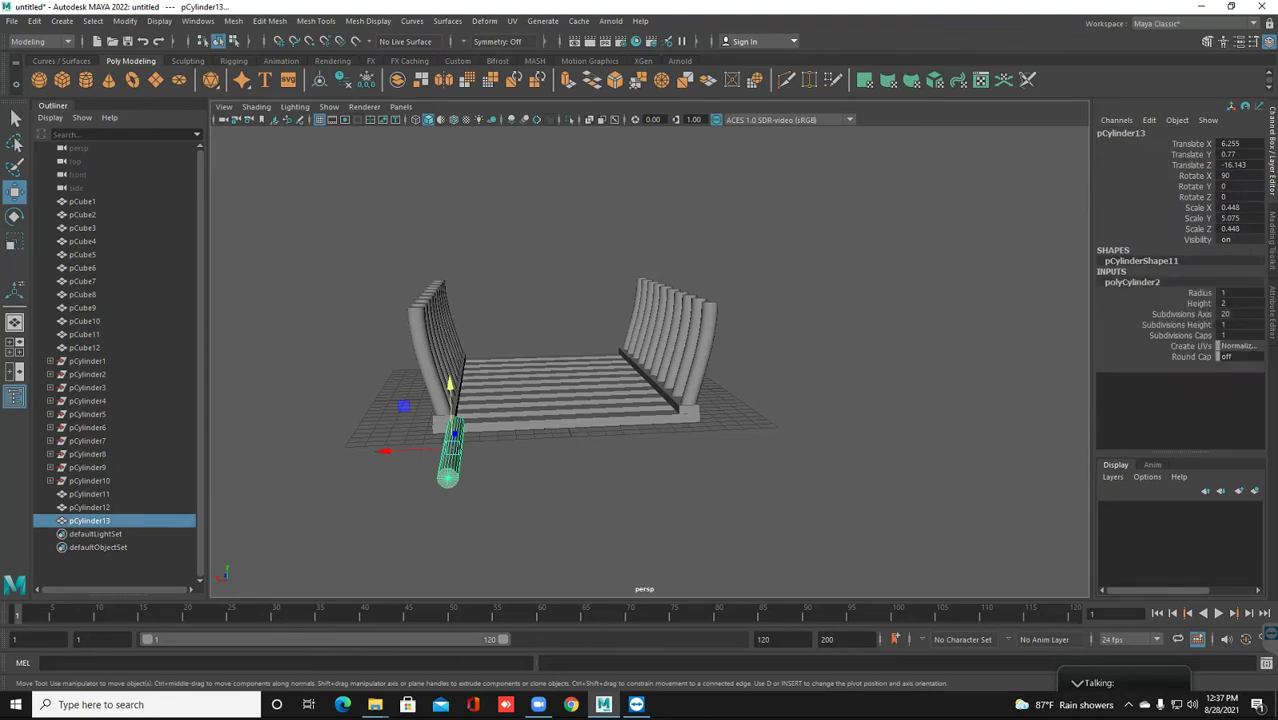
double_click(1226, 335)
key(Return)
key(Escape)
click(450, 455)
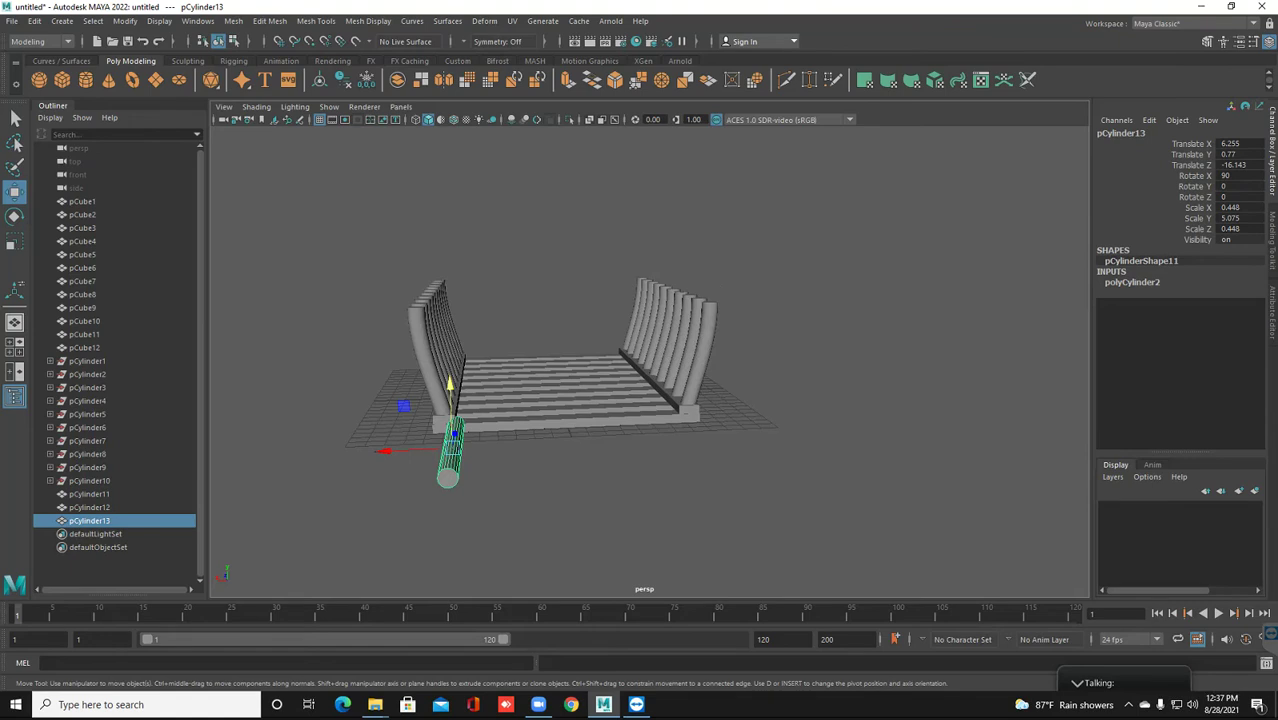
click(1132, 282)
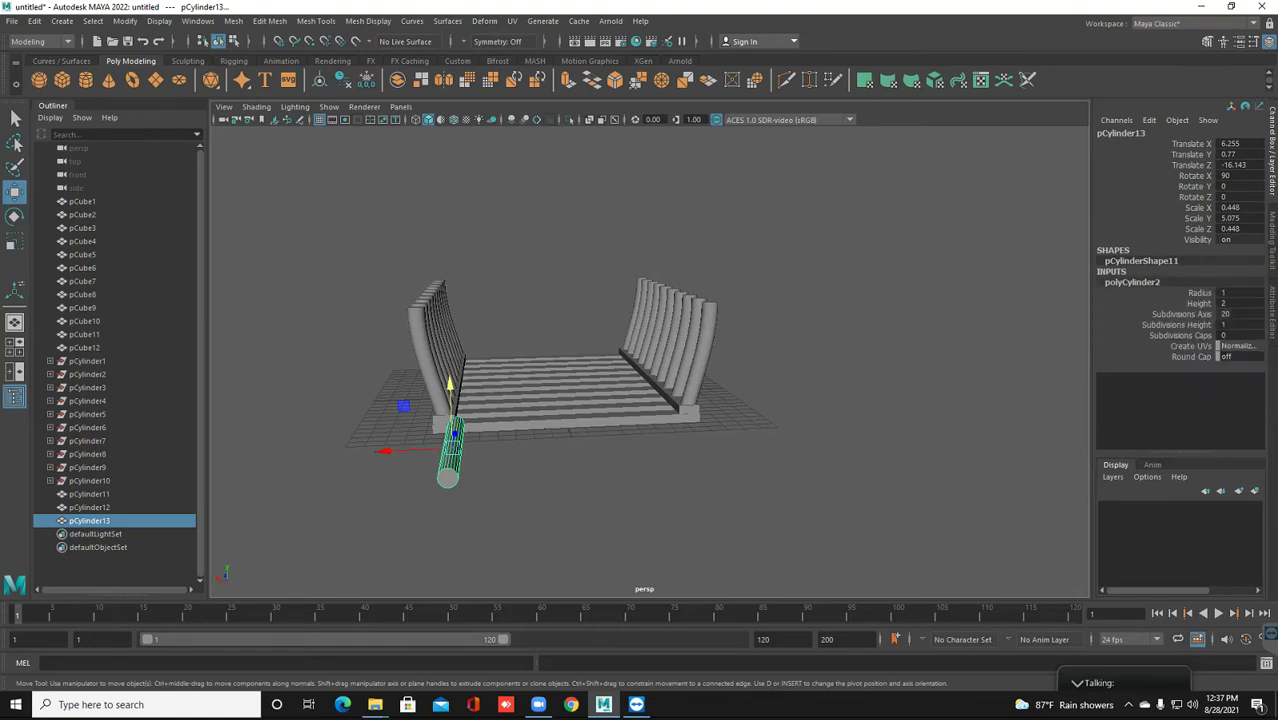
double_click(1238, 325)
key(Return)
click(900, 500)
Try extruding the long cylinder's faces, then undo the extrusion
click(451, 455)
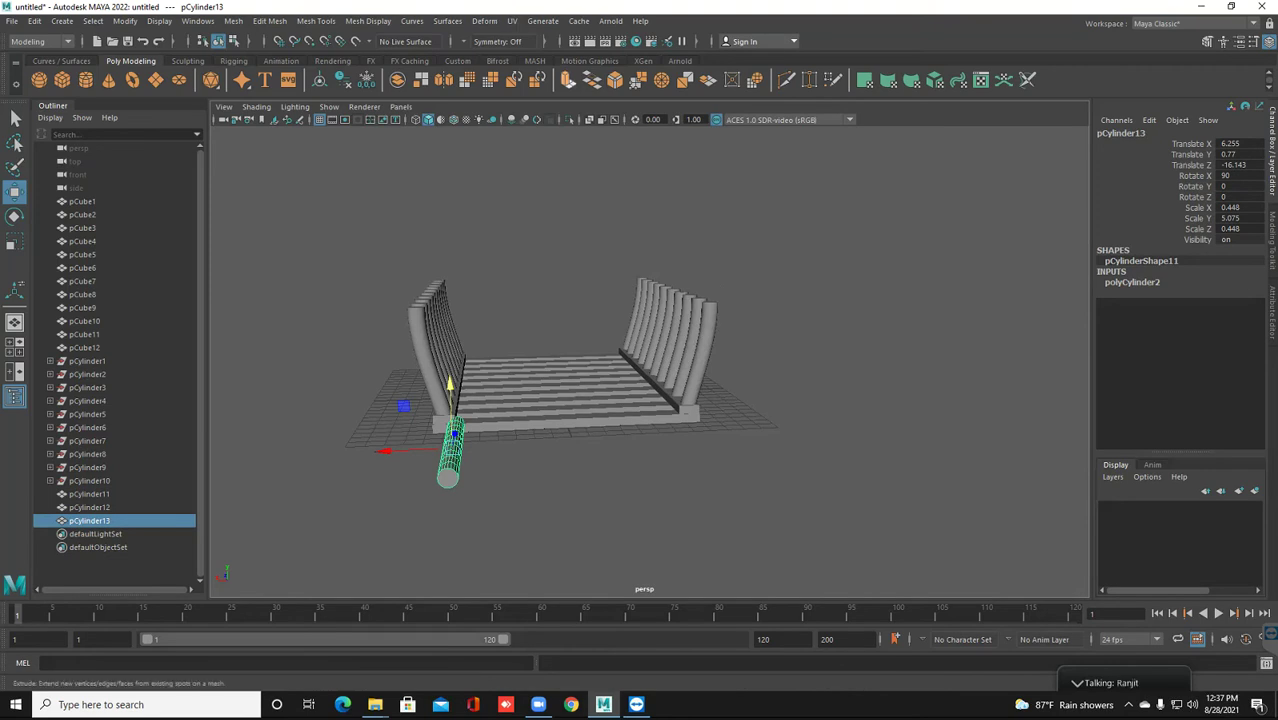
click(567, 80)
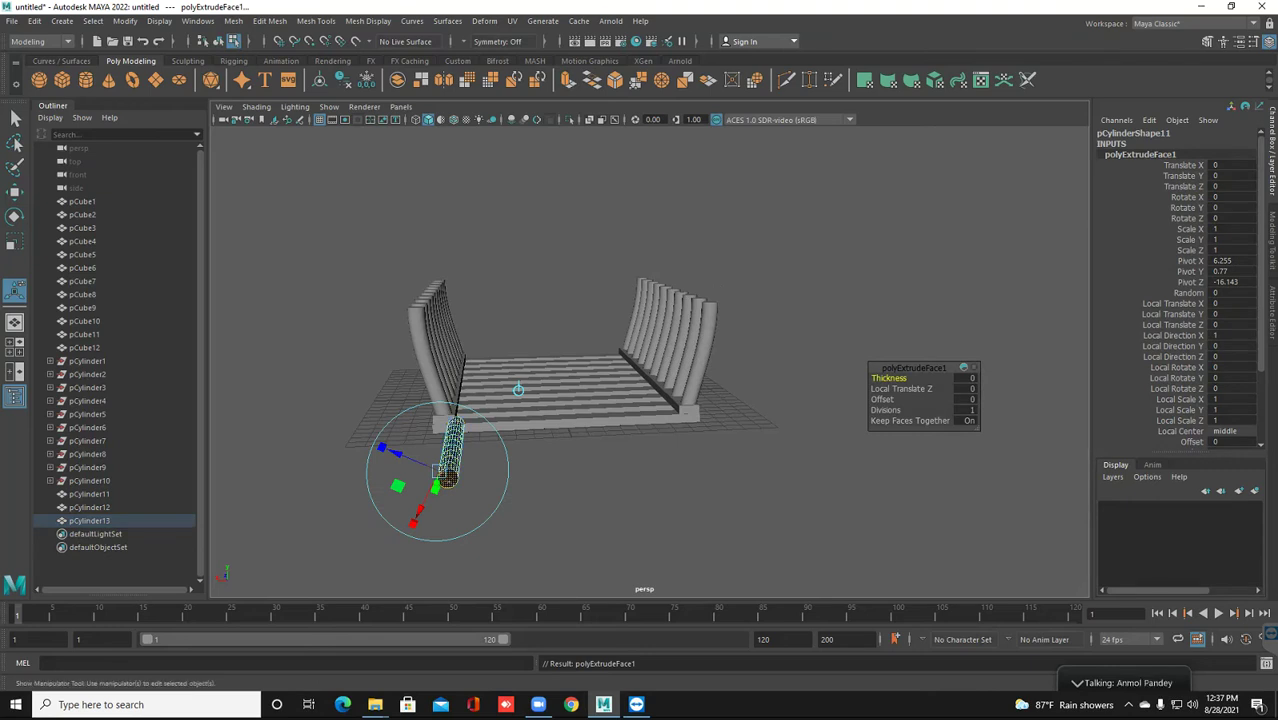
key(ctrl+z)
key(F8)
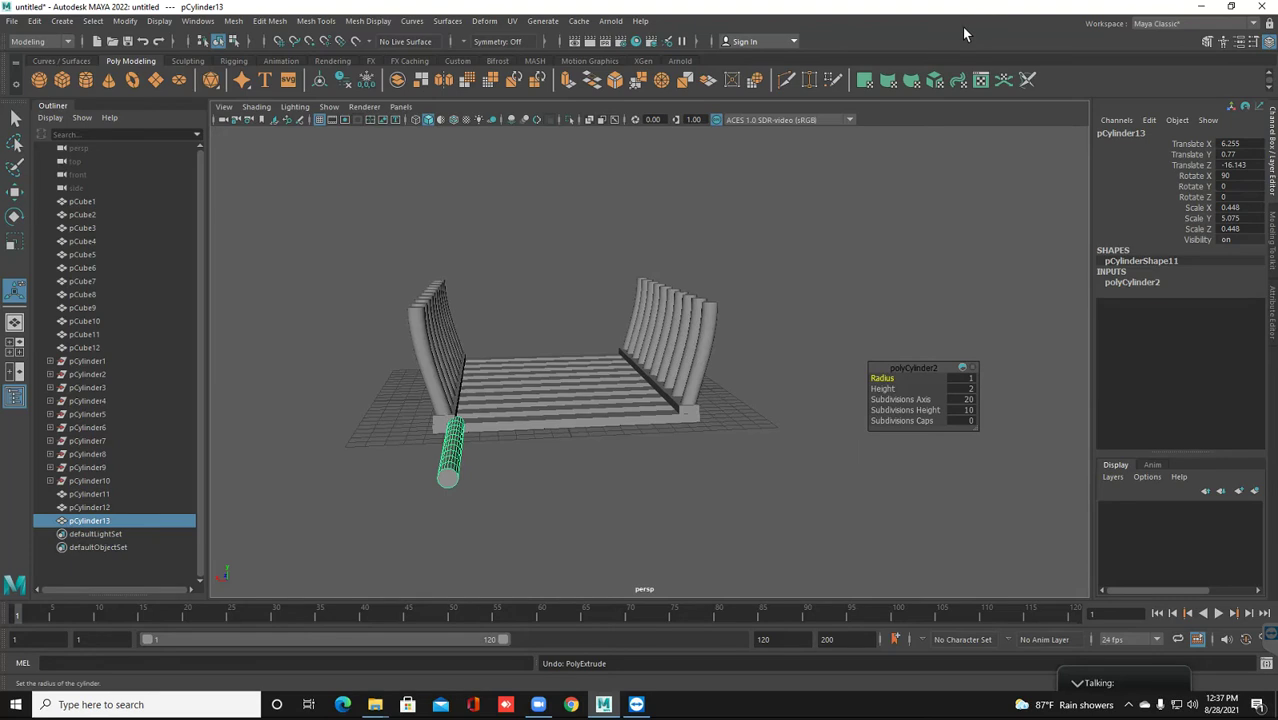
alt+middle_drag(570, 382, 582, 352)
Select the vertex ring at the long cylinder's far end in vertex mode
mouse_move(582, 352)
alt+mouse_down()
mouse_move(570, 365)
mouse_move(579, 345)
alt+mouse_up()
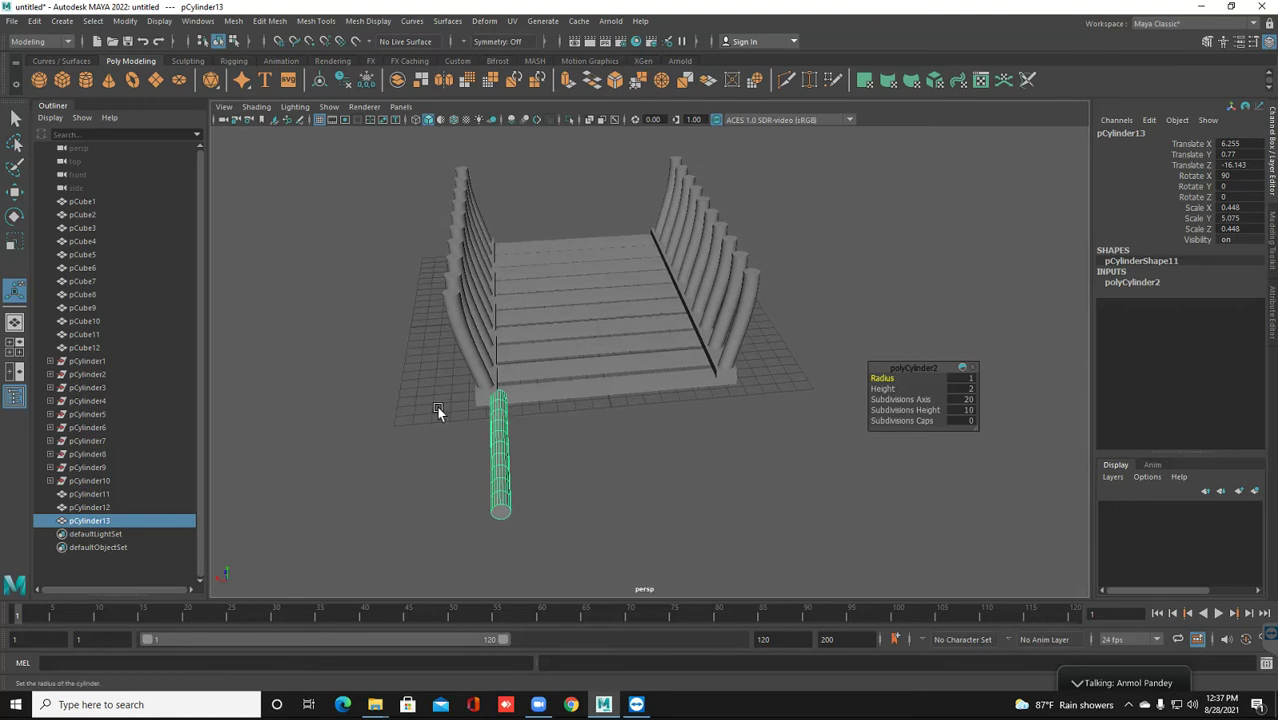
right_click(499, 396)
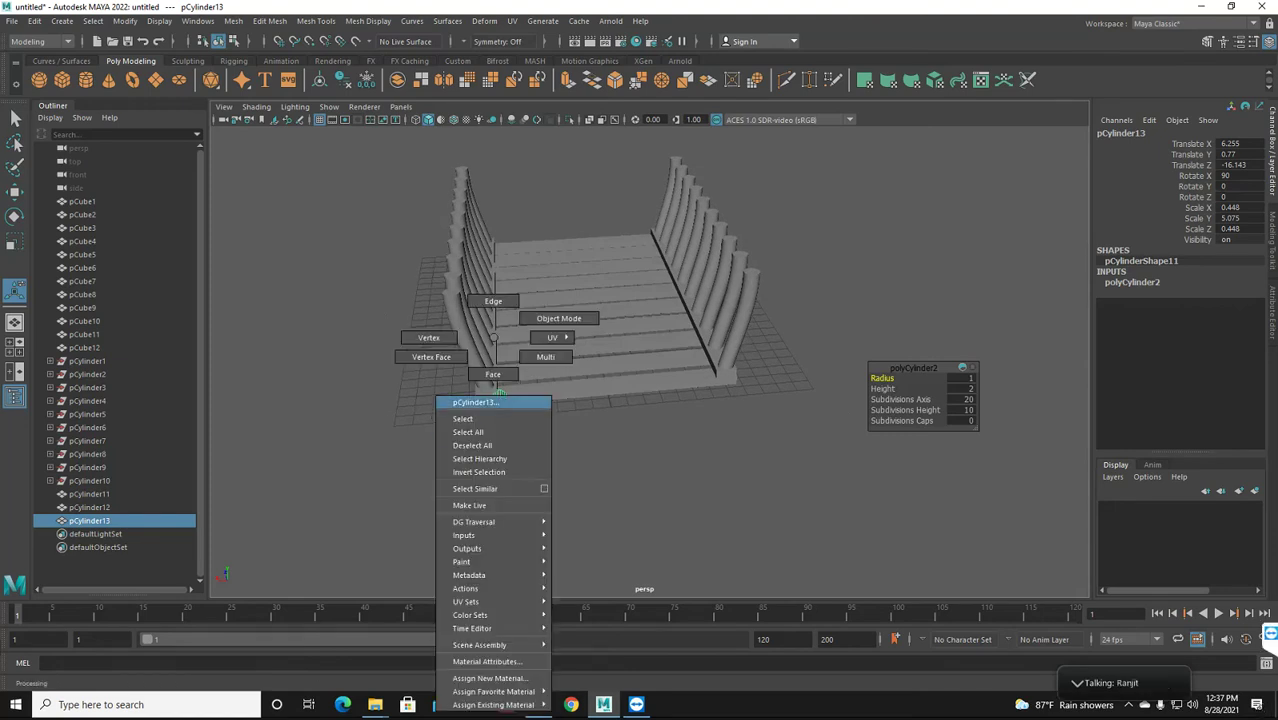
click(430, 338)
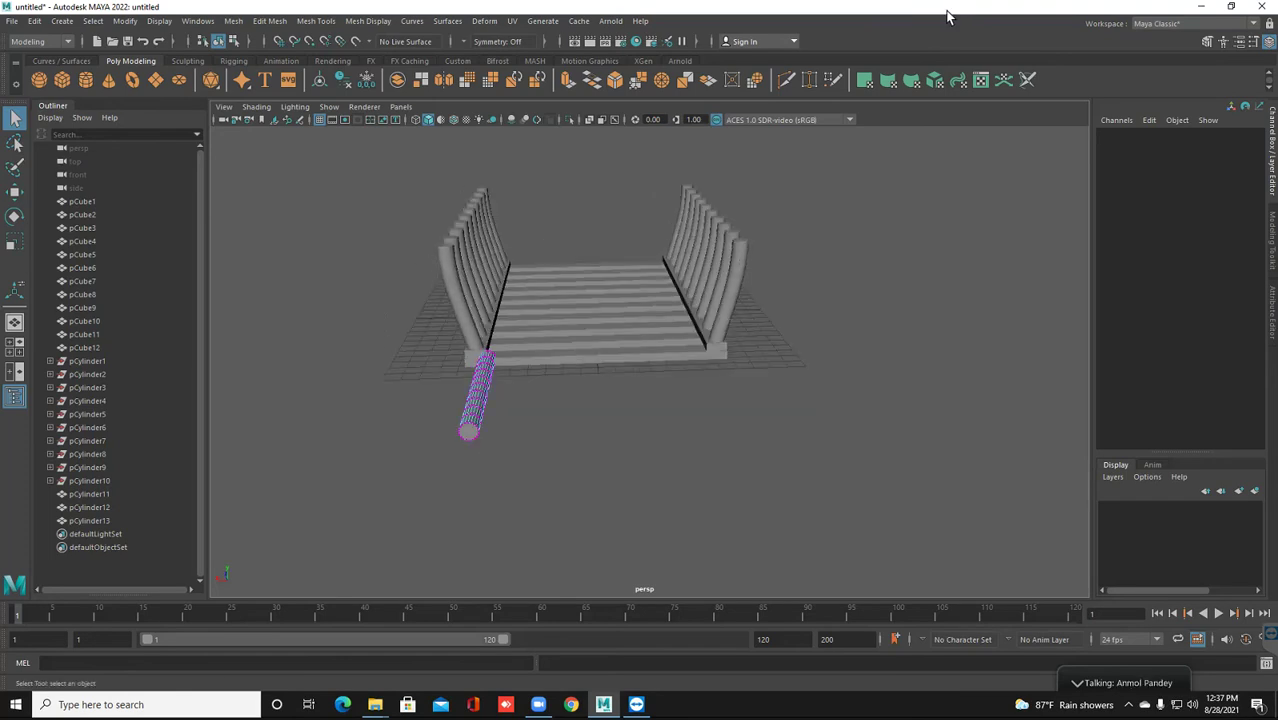
drag(412, 422, 484, 450)
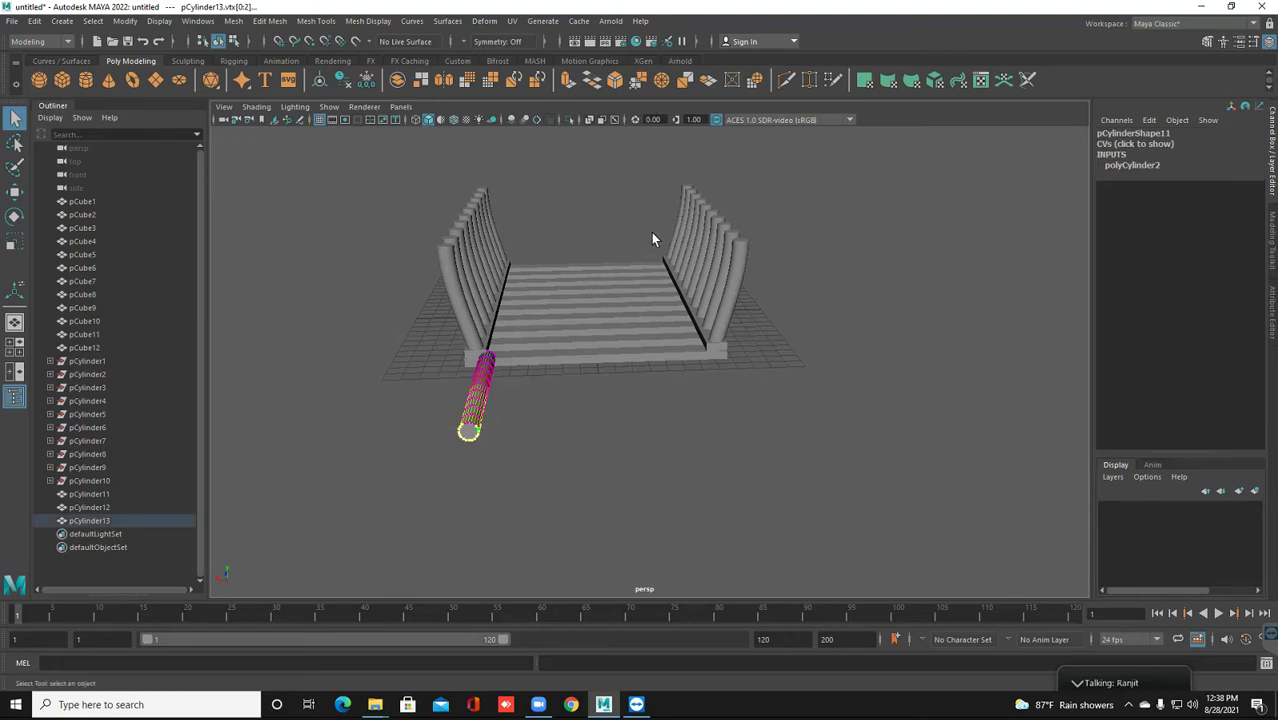
alt+drag(632, 362, 632, 362)
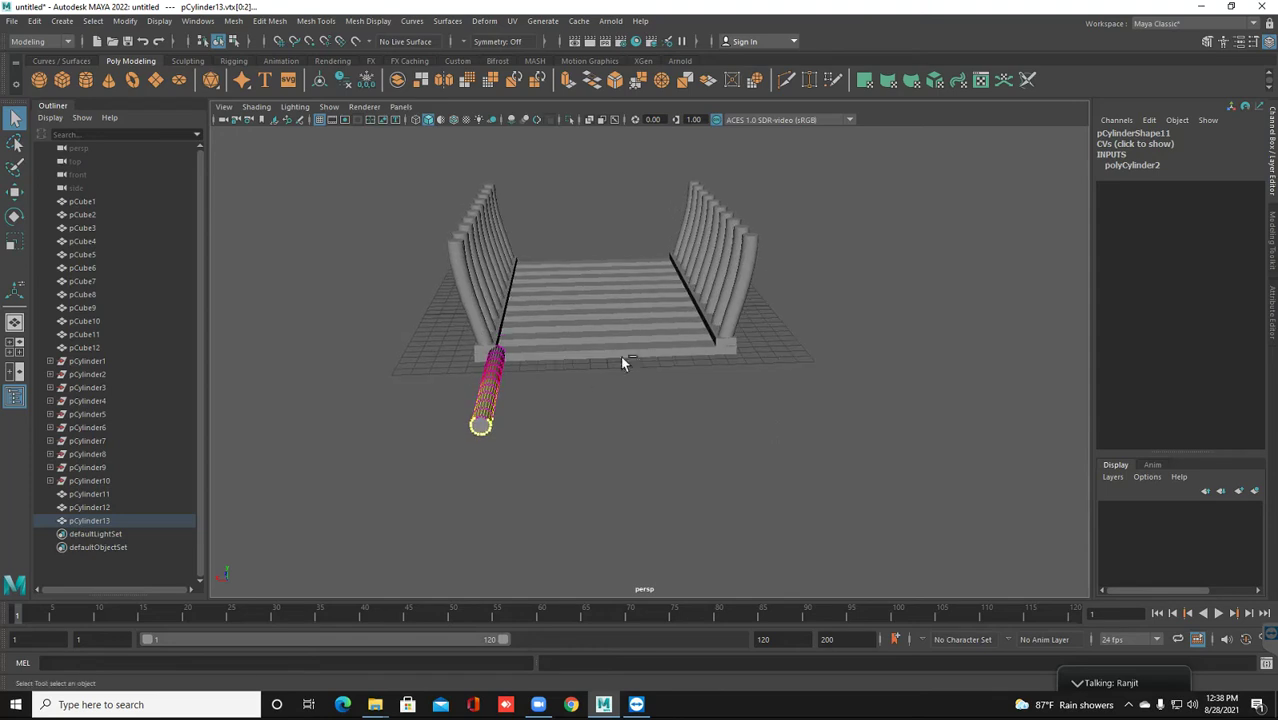
click(675, 319)
alt+drag(556, 376, 626, 386)
drag(920, 312, 858, 406)
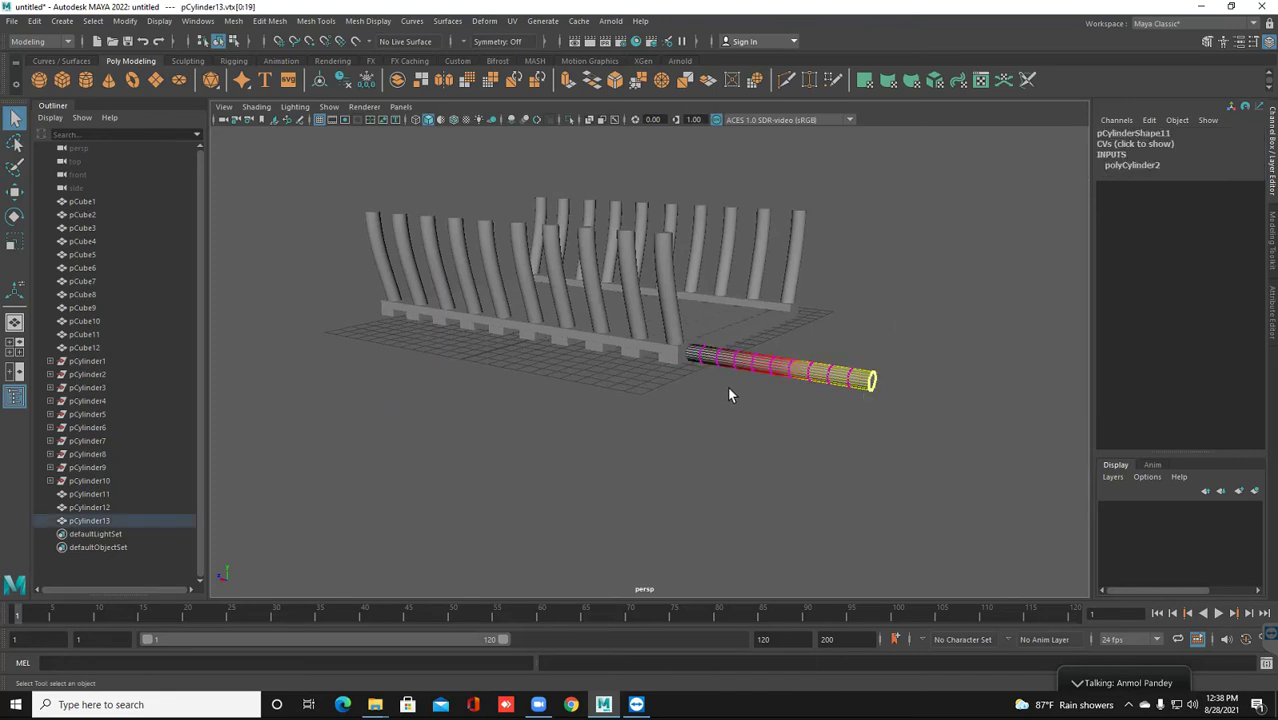
mouse_move(778, 402)
alt+mouse_down()
mouse_move(690, 400)
mouse_move(625, 417)
mouse_move(642, 383)
mouse_move(639, 439)
mouse_move(790, 434)
mouse_move(670, 451)
mouse_move(519, 403)
mouse_move(403, 319)
mouse_move(478, 344)
mouse_move(448, 356)
mouse_move(529, 340)
alt+mouse_up()
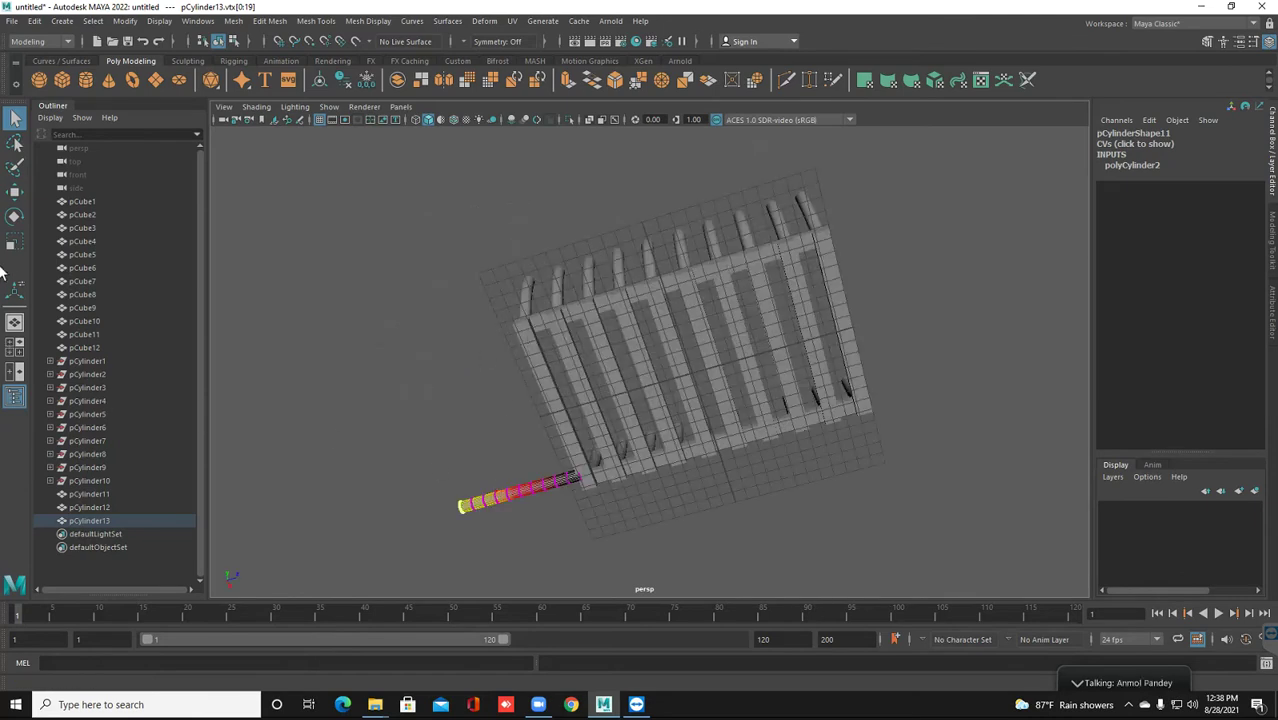
alt+drag(3, 268, 5, 246)
Pull the end vertices sideways along X to bend the rod away from the pallet
key(w)
drag(460, 363, 495, 363)
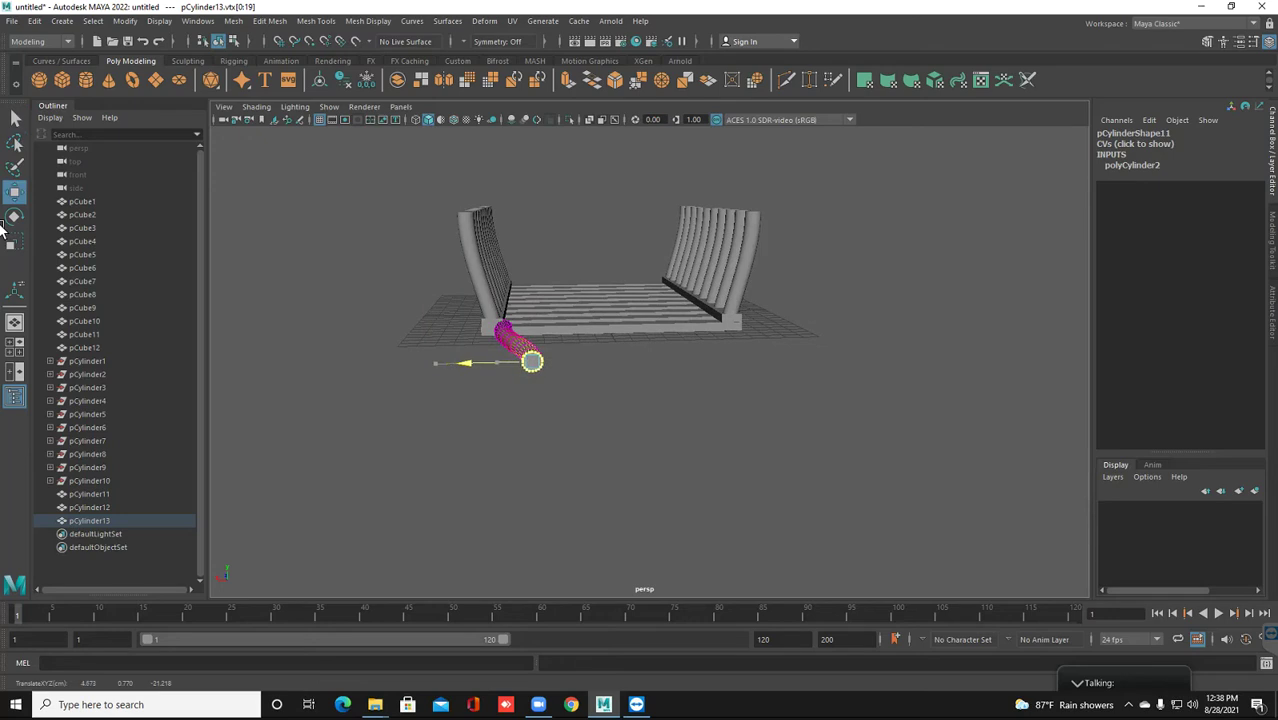
alt+drag(3, 230, 3, 230)
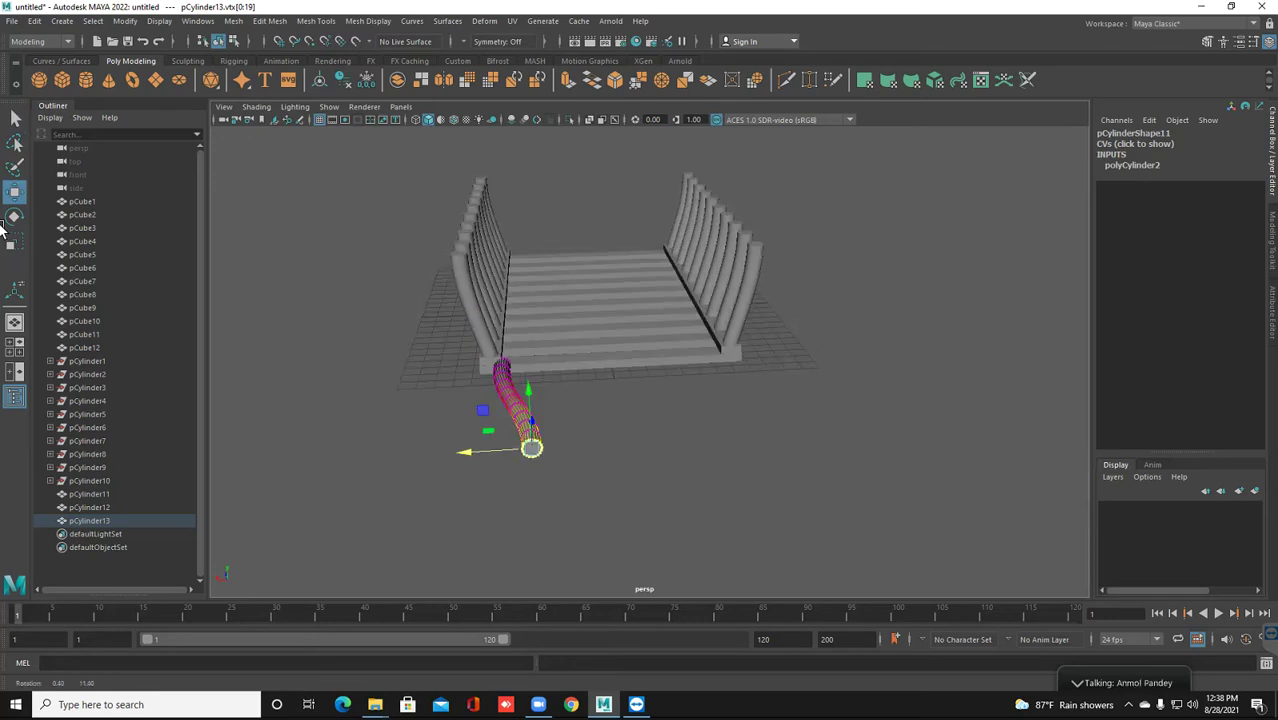
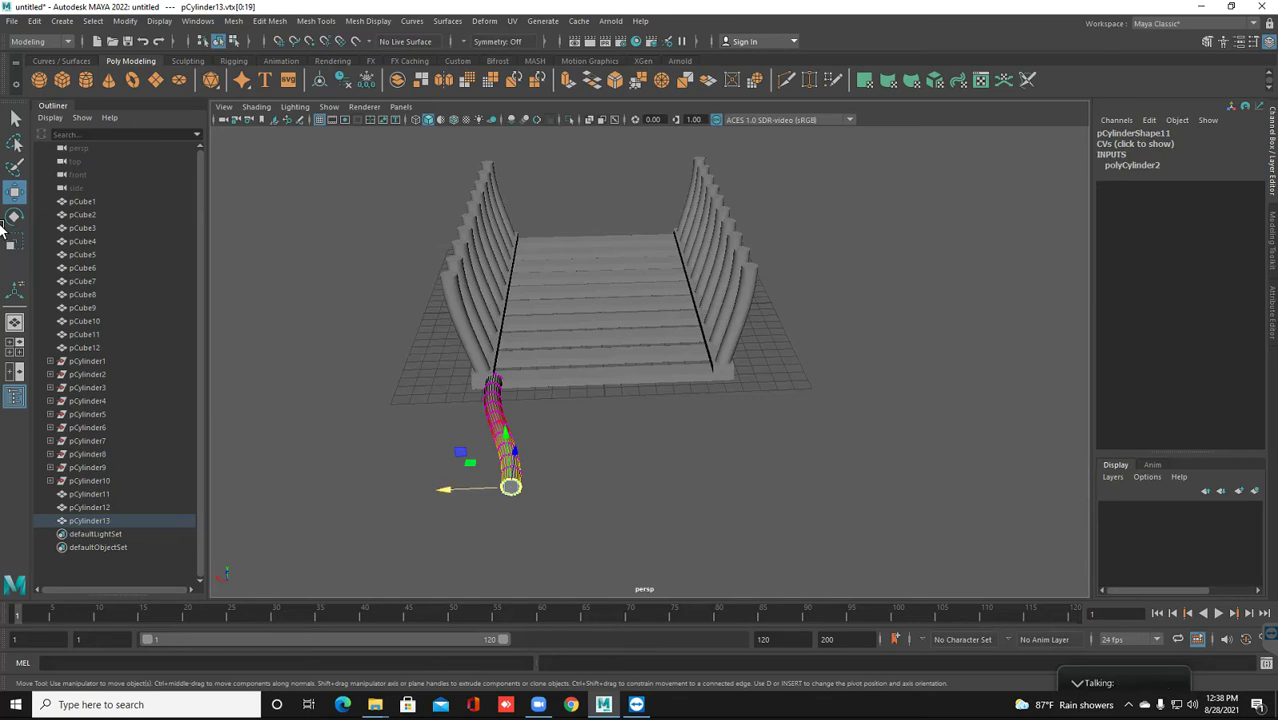
Try sliding the tube's end vertices along X, undo it, and adjust the vertex selection
drag(446, 489, 474, 488)
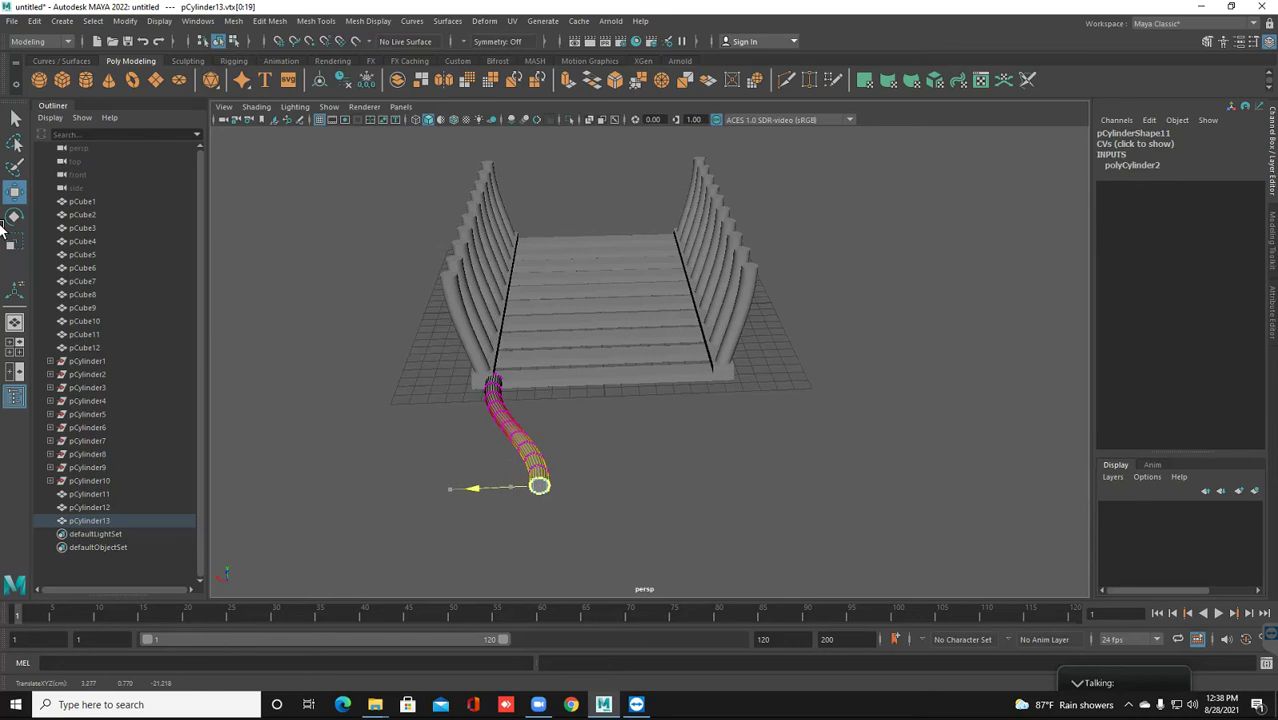
key(ctrl+z)
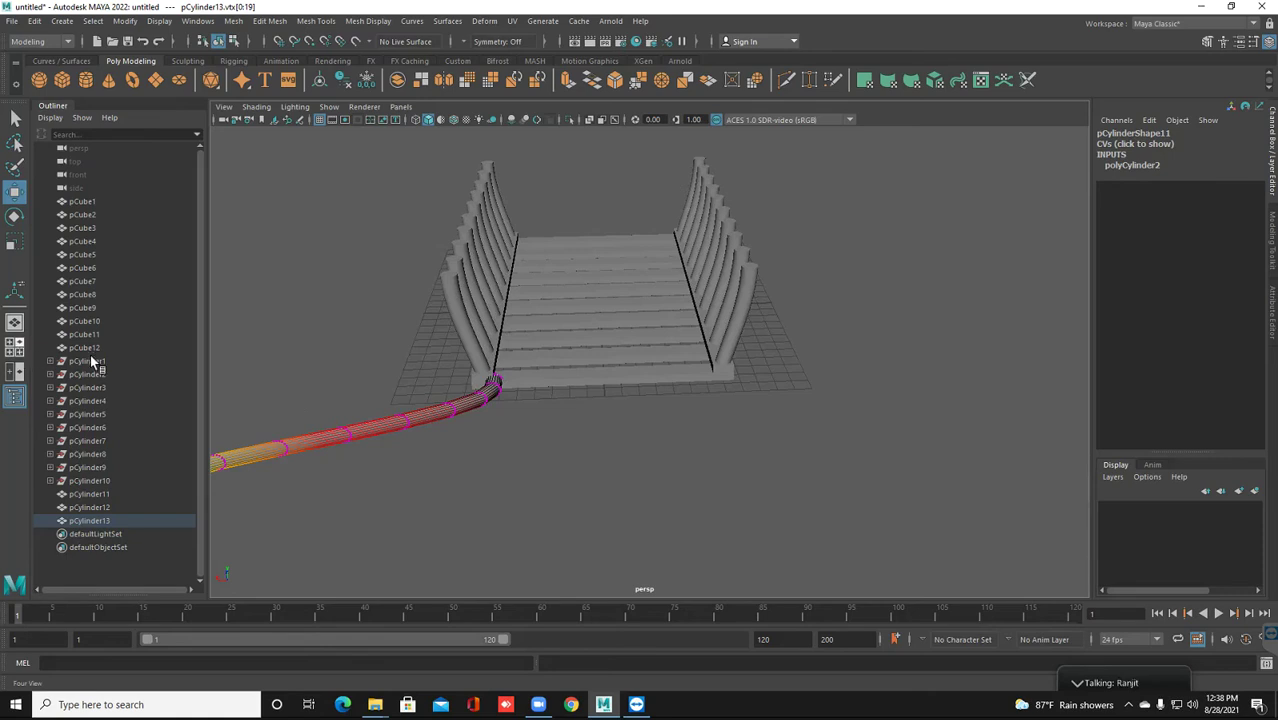
key(space)
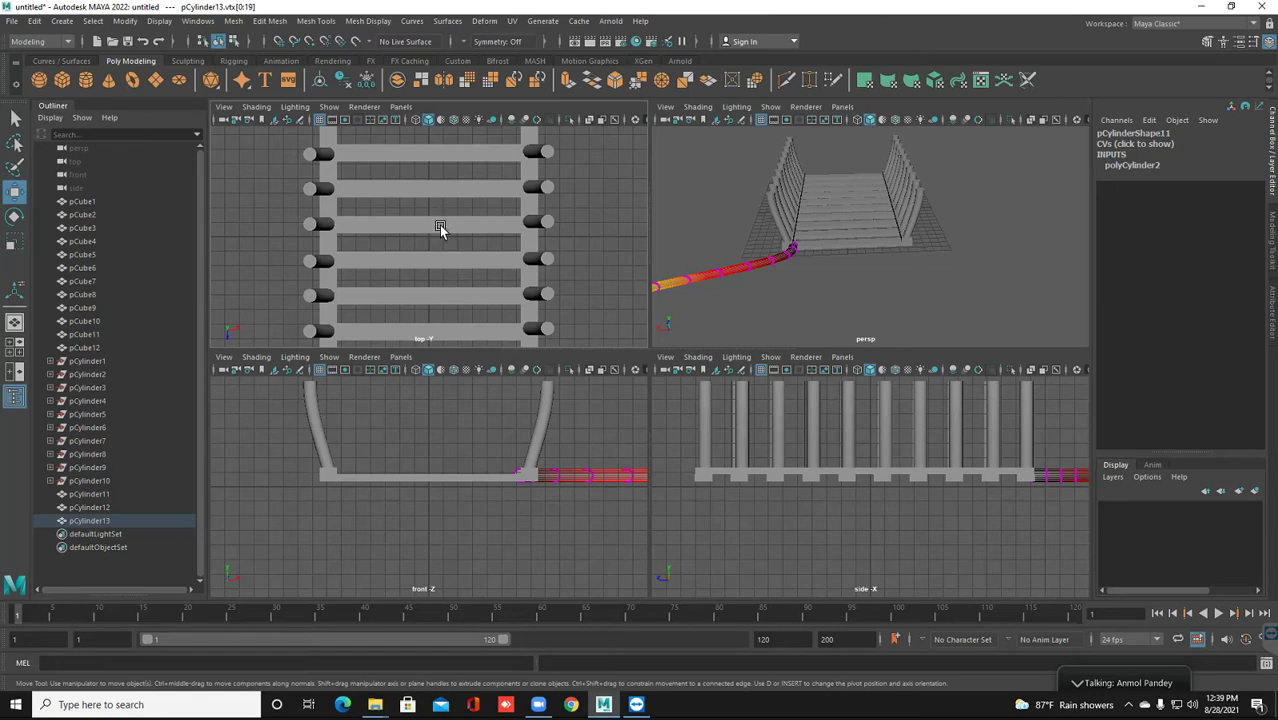
scroll(439, 225, down, 3)
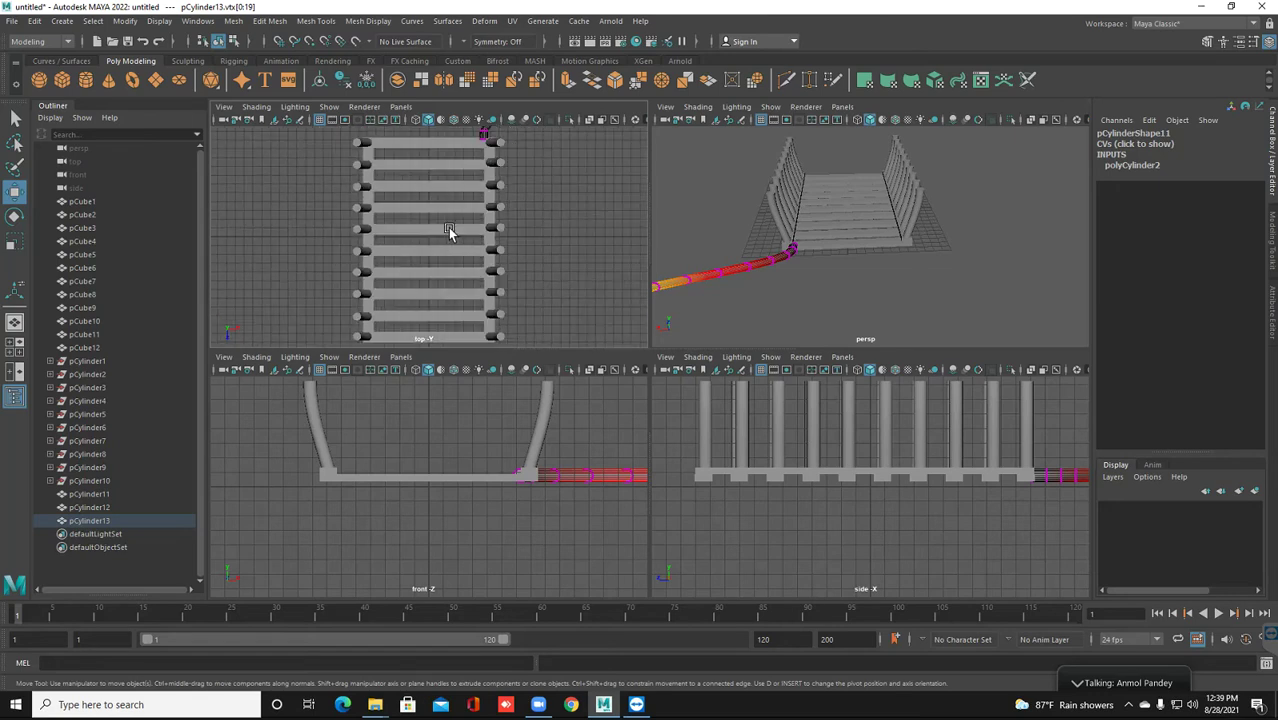
scroll(485, 150, down, 1)
key(space)
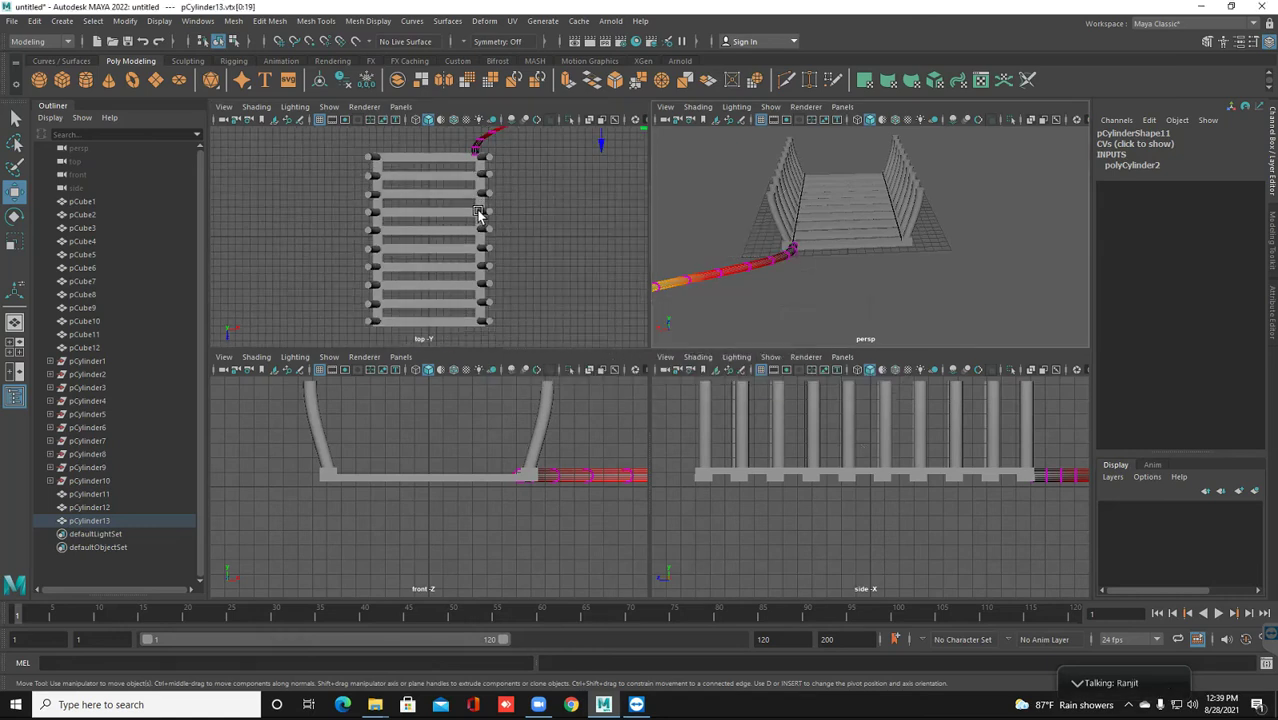
key(shift+period)
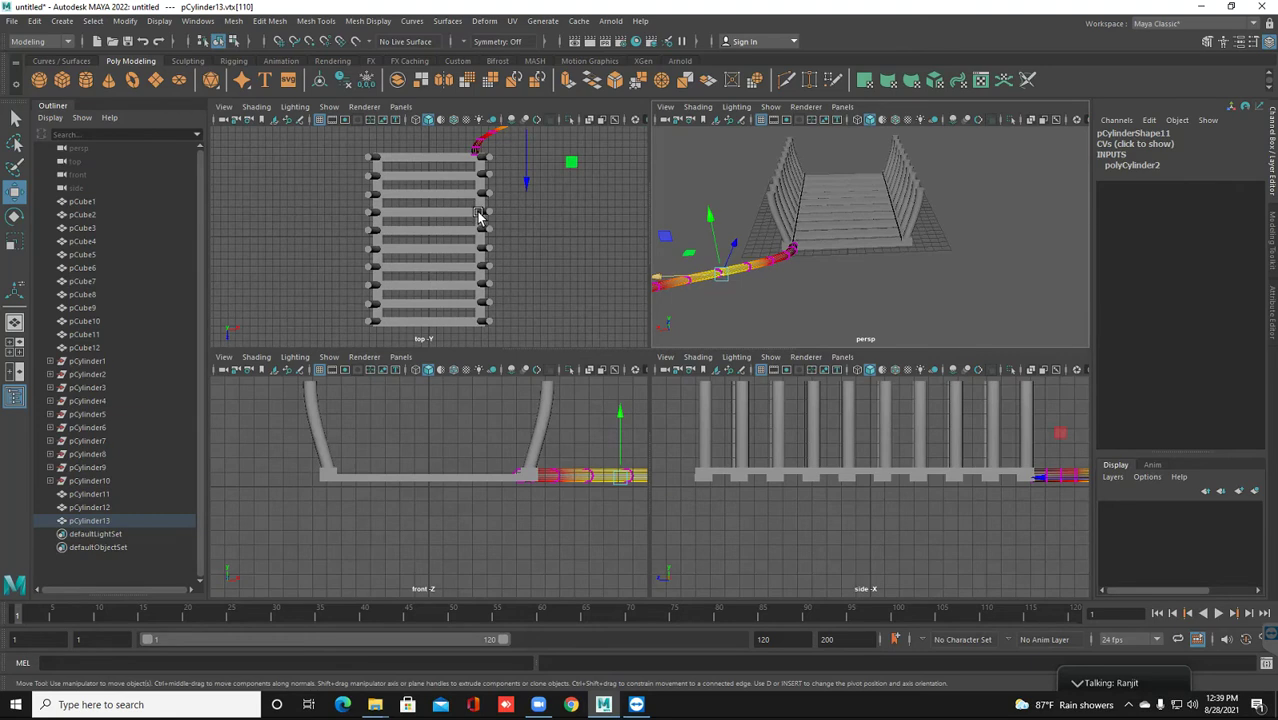
key(shift+comma)
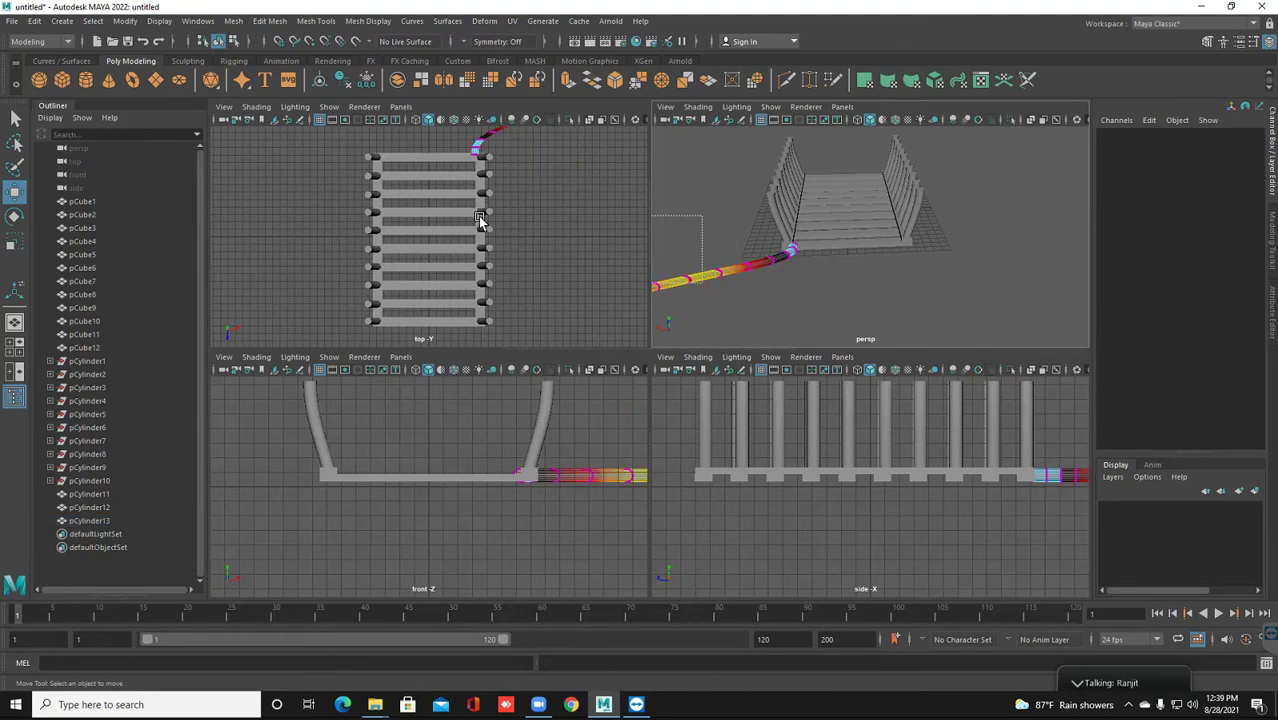
click(477, 137)
key(space)
key(space)
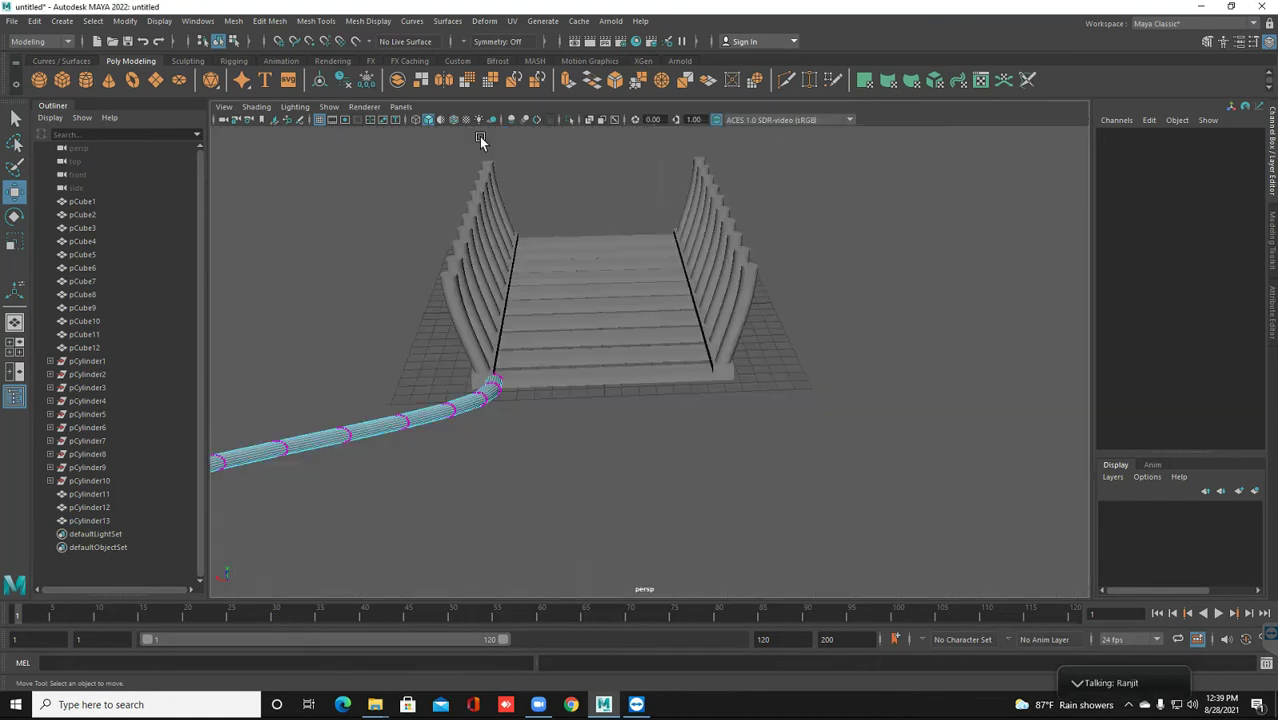
Select a vertex at the tube's end and undo the last vertex move
scroll(516, 313, down, 2)
scroll(517, 318, down, 2)
alt+drag(534, 335, 533, 325)
key(super)
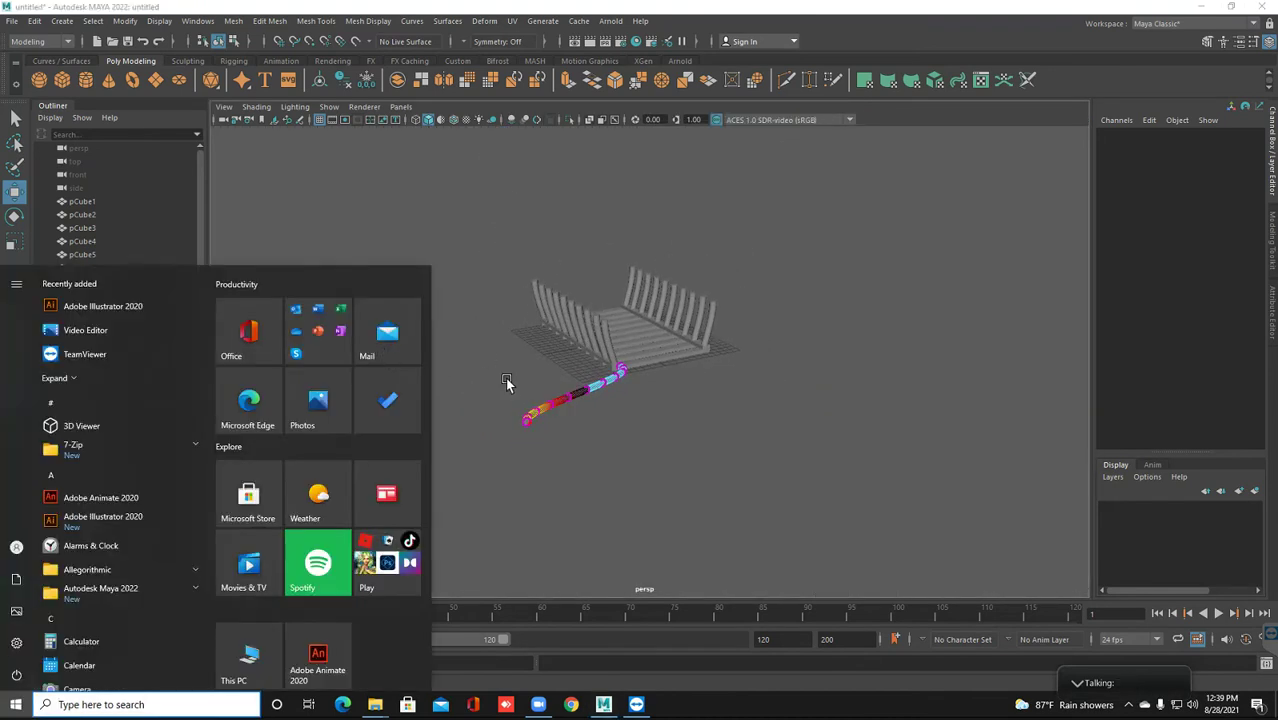
key(super)
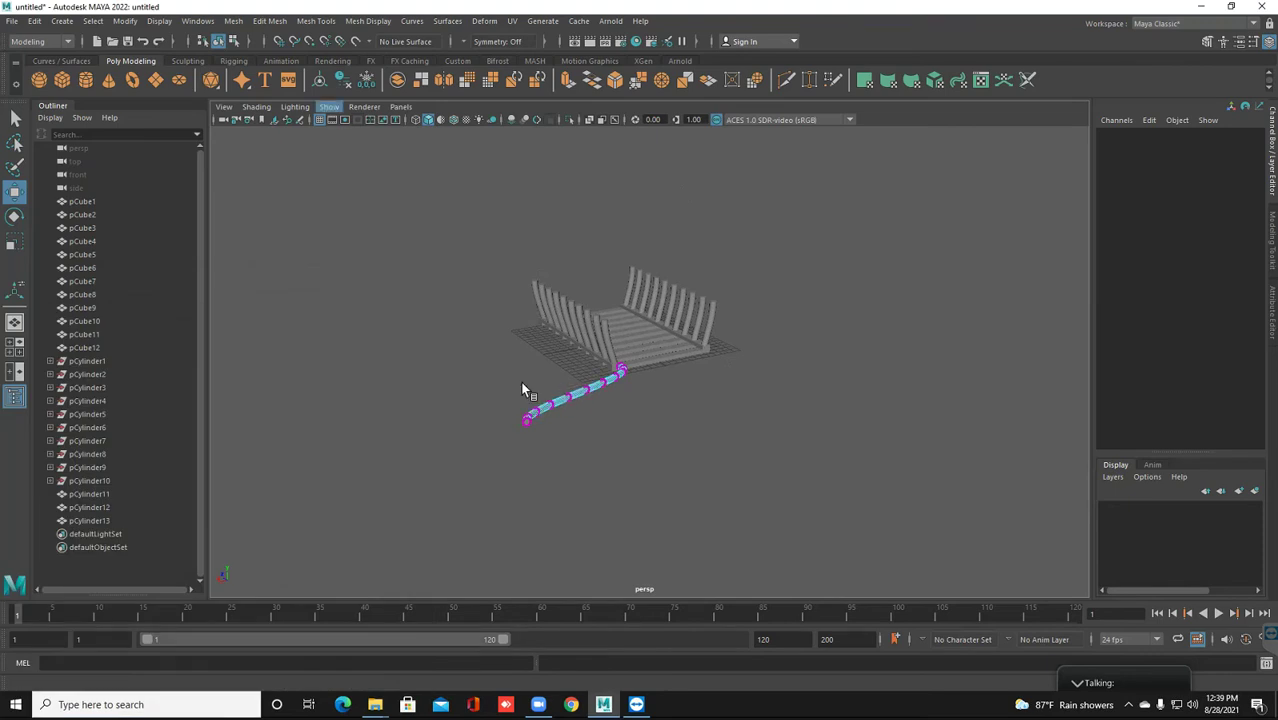
click(512, 378)
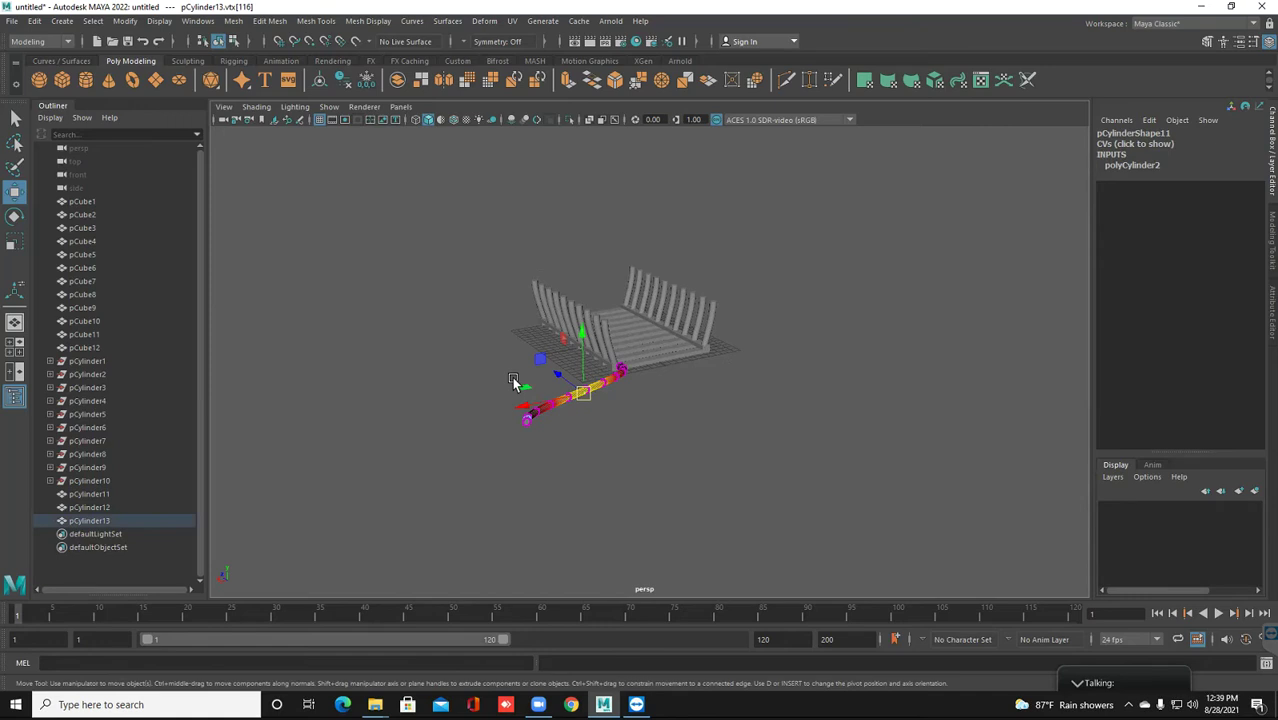
key(ctrl+z)
key(ctrl+z)
key(ctrl+z)
key(ctrl+z)
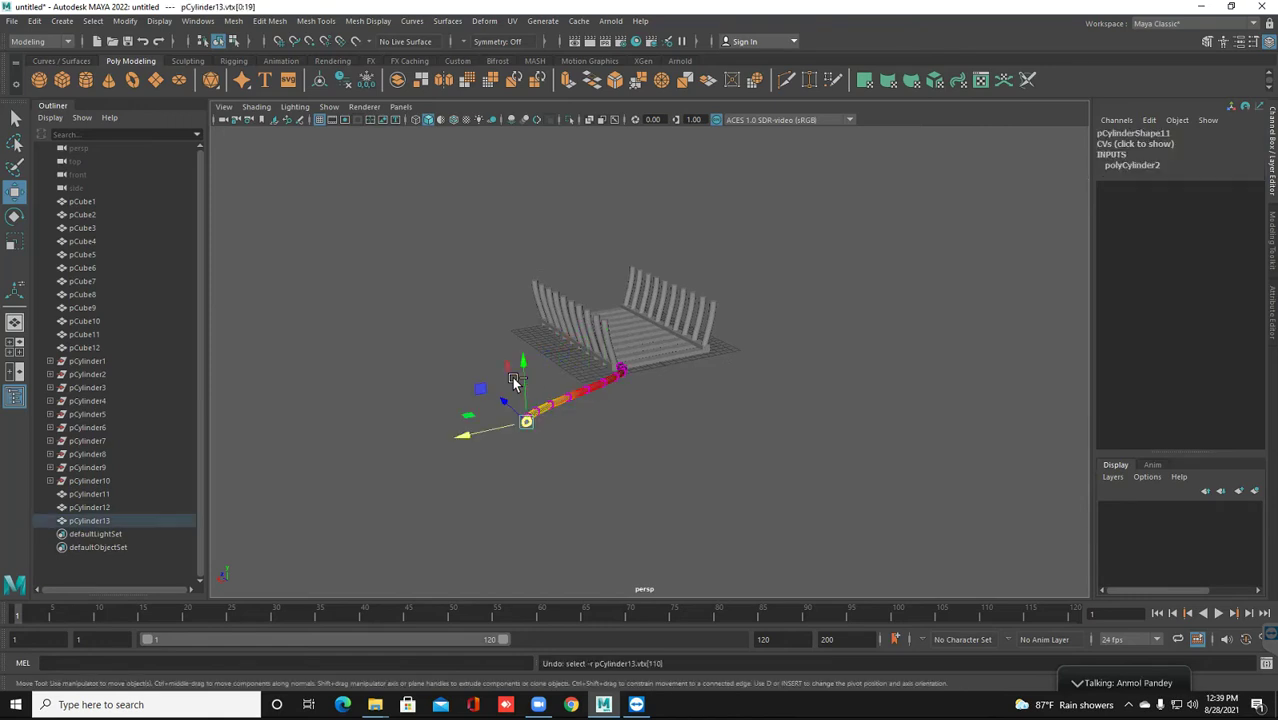
mouse_move(536, 394)
alt+mouse_down()
mouse_move(539, 417)
mouse_move(533, 405)
alt+mouse_up()
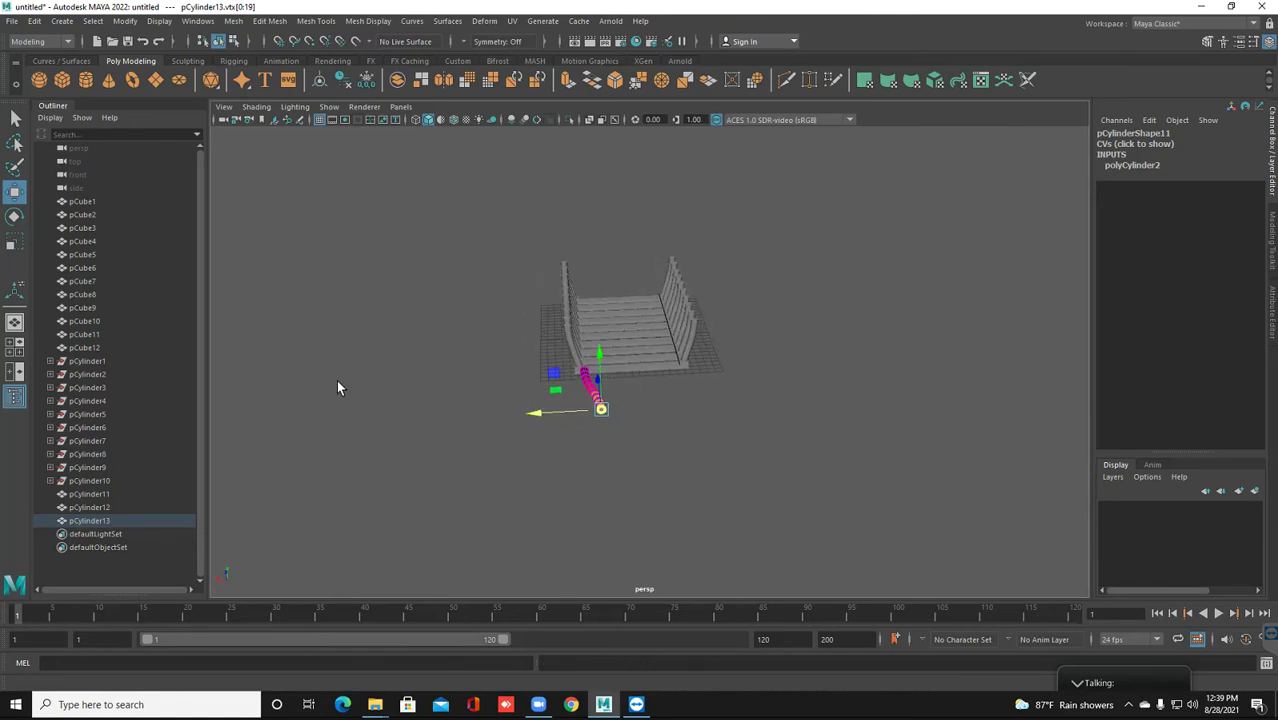
In the top view, move the tube's far-end vertices left, then undo back to a straight tube
click(14, 346)
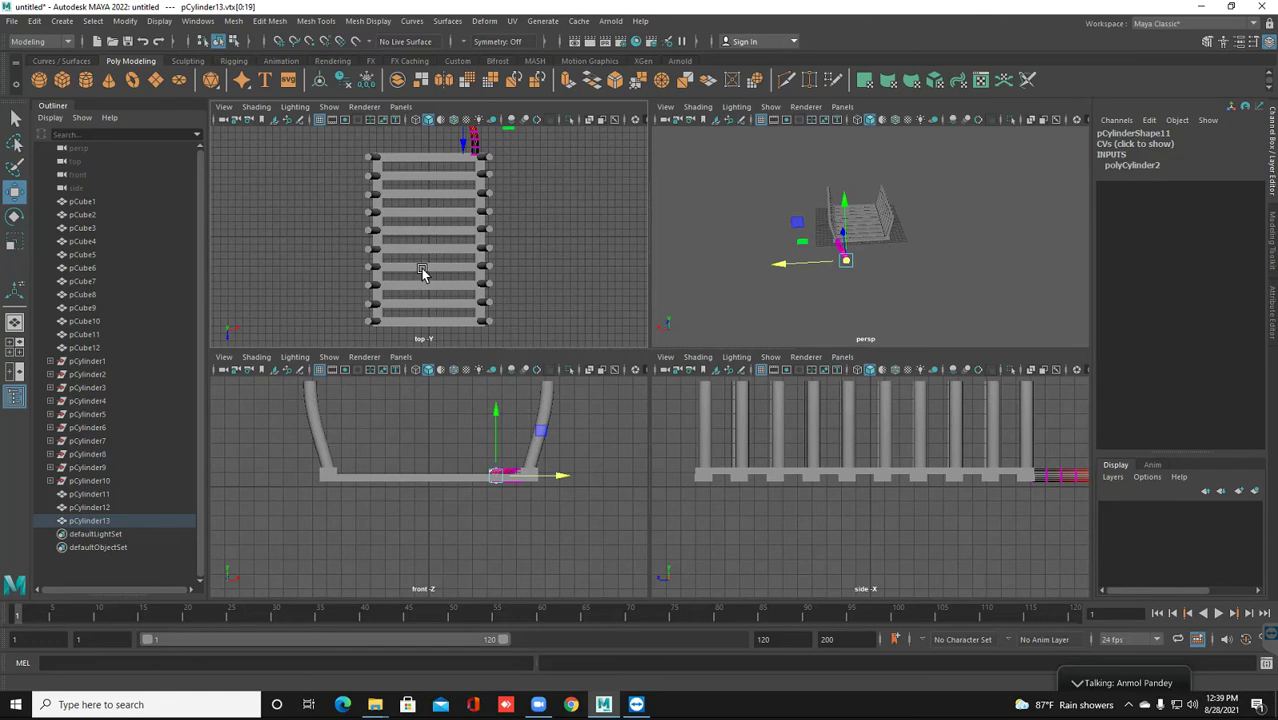
key(space)
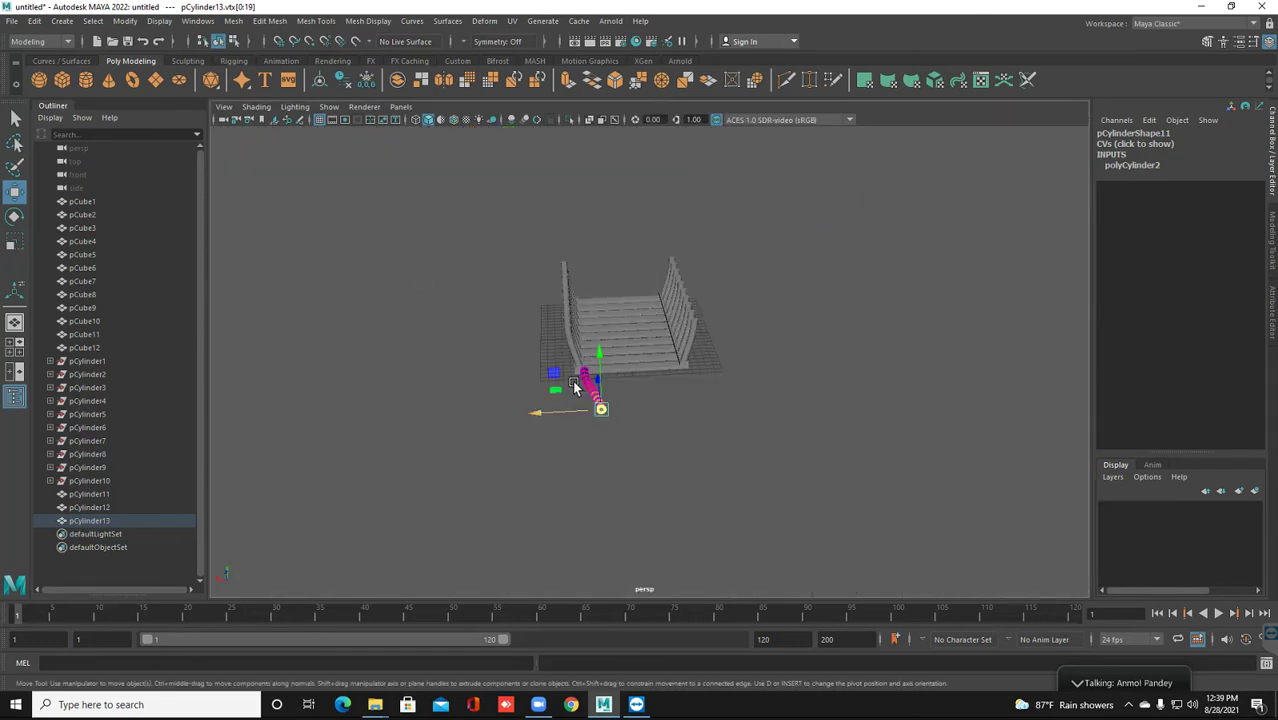
key(space)
key(space)
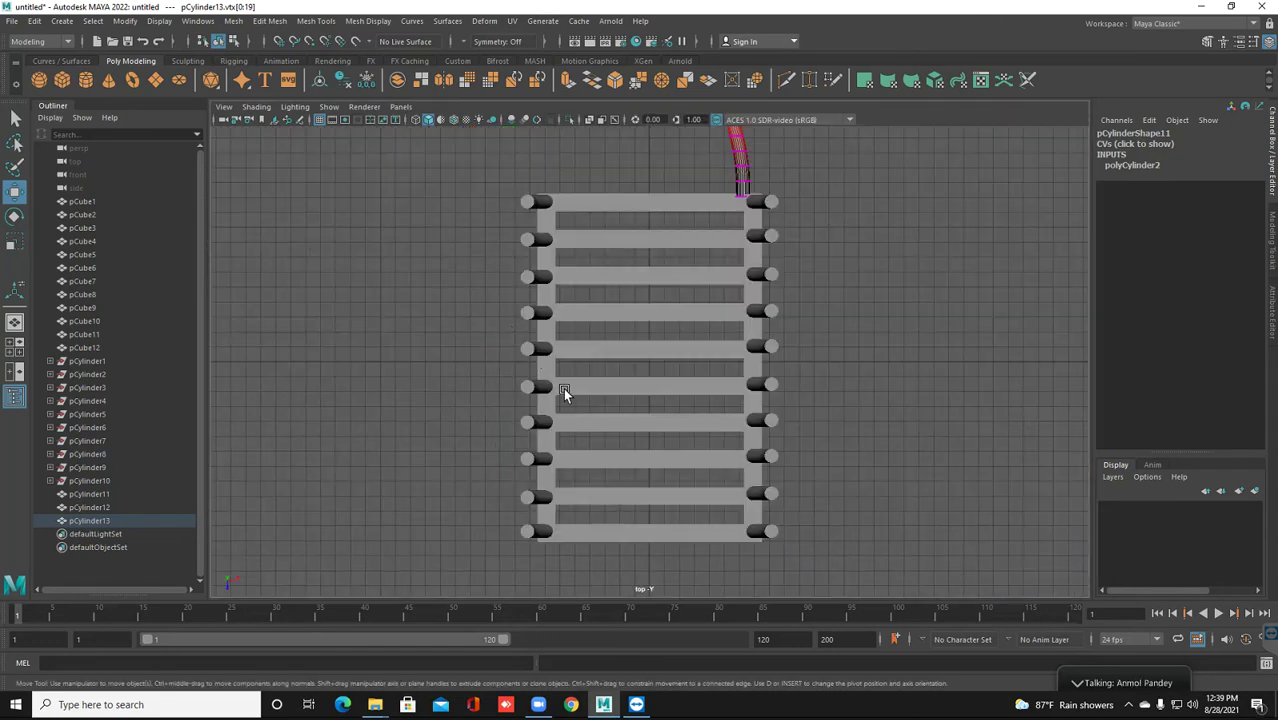
alt+middle_drag(629, 375, 632, 352)
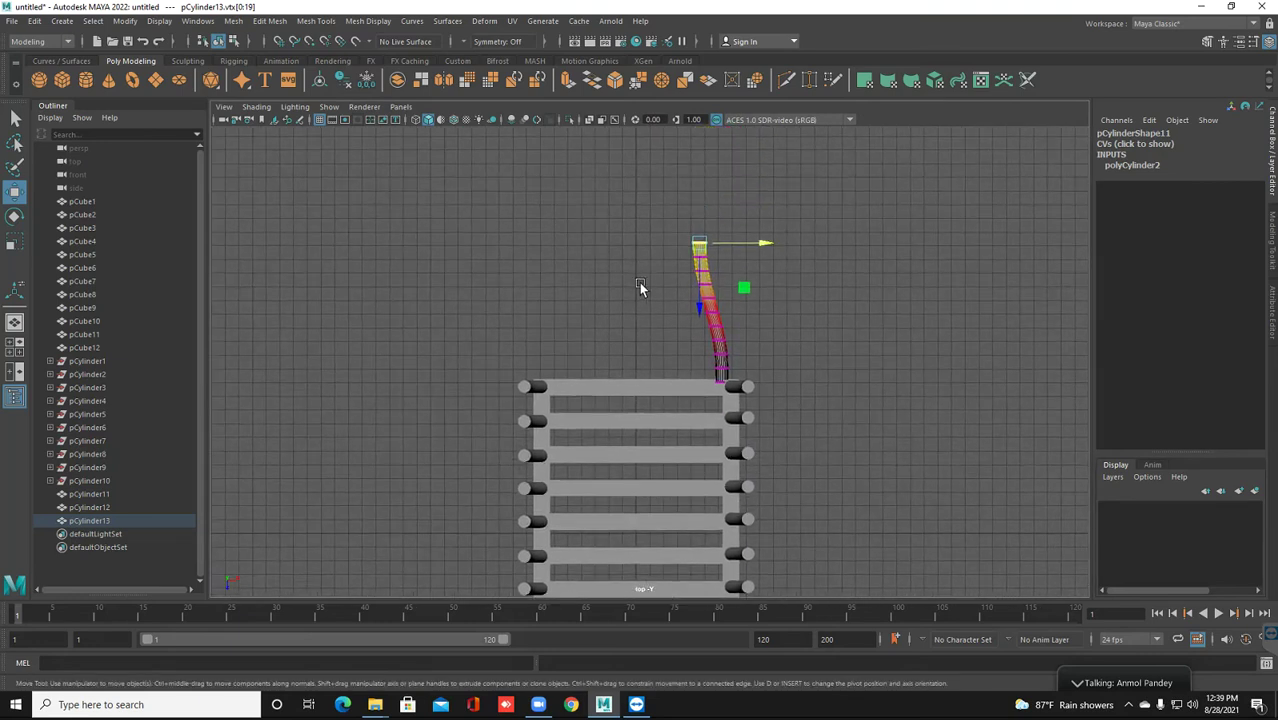
click(698, 252)
drag(757, 246, 703, 250)
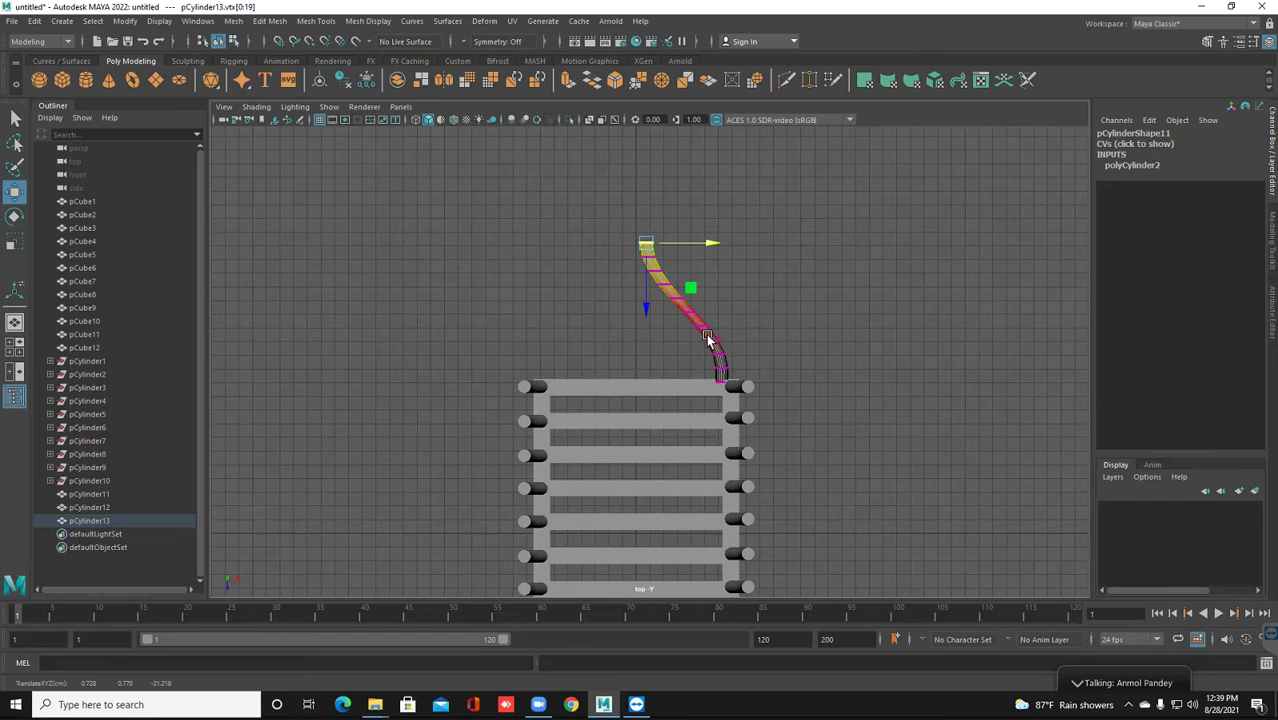
key(ctrl+z)
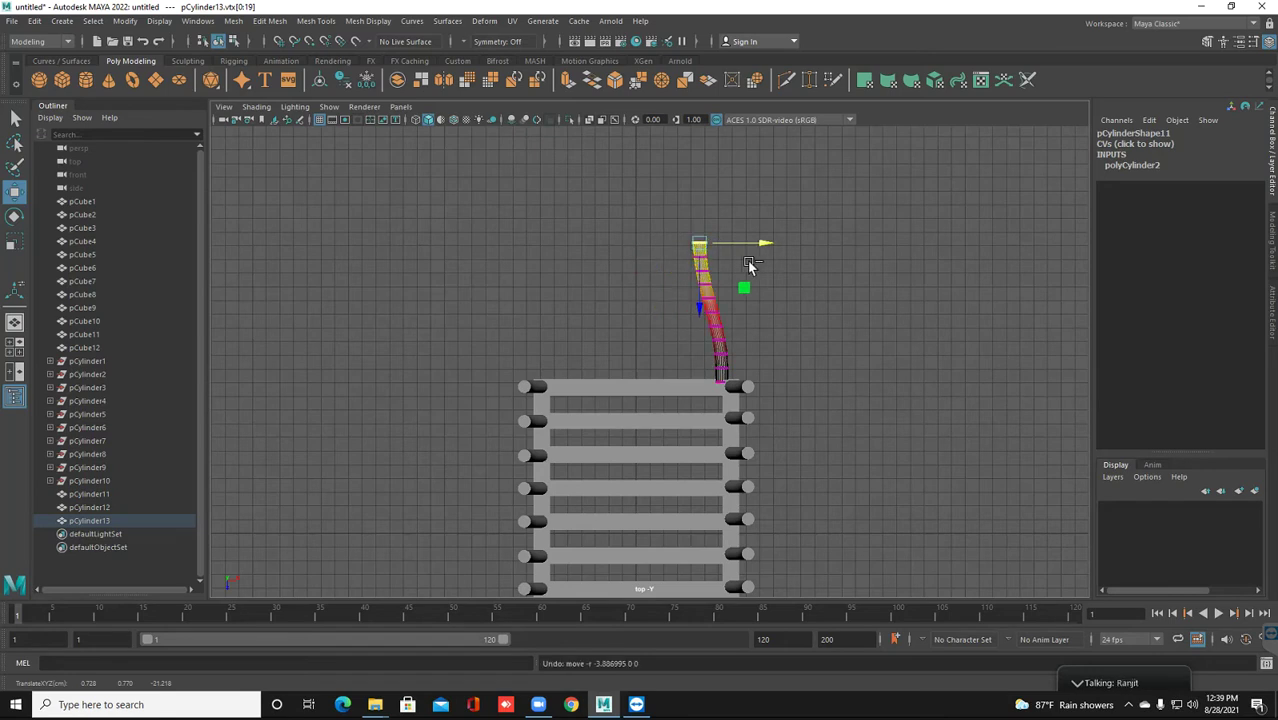
key(ctrl+z)
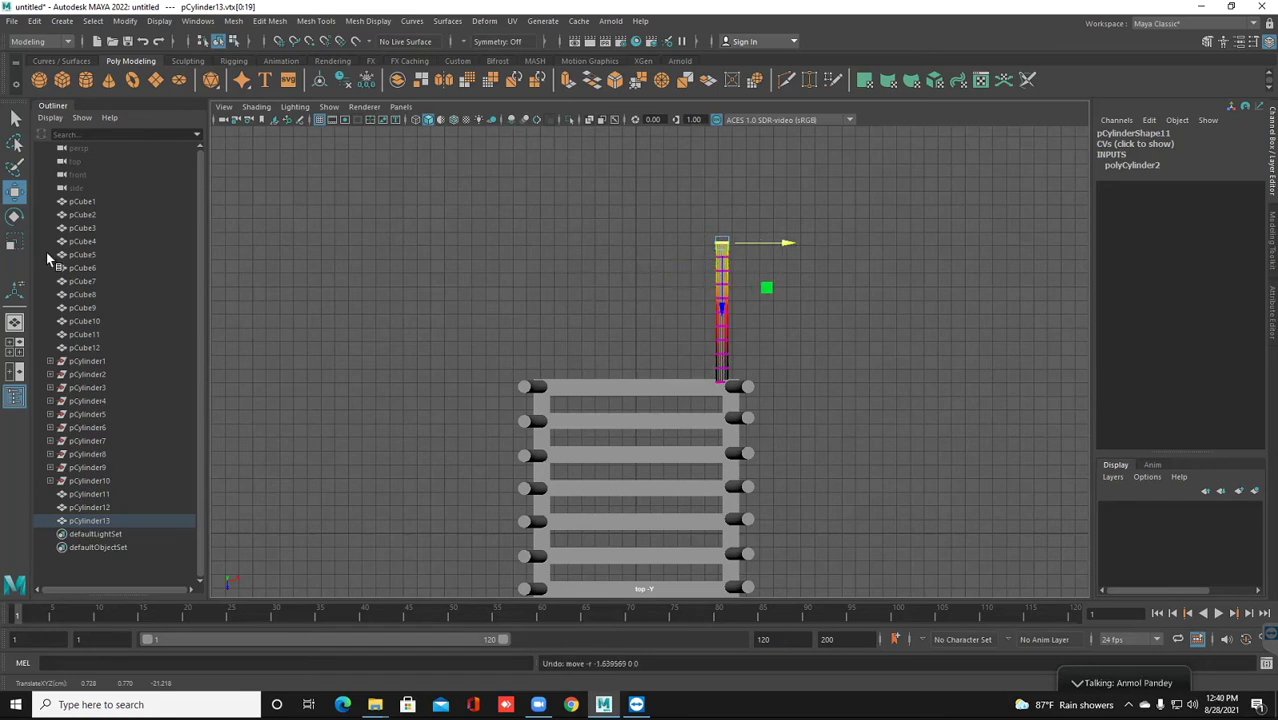
Set the Move tool's soft selection falloff radius to 14.67
double_click(15, 191)
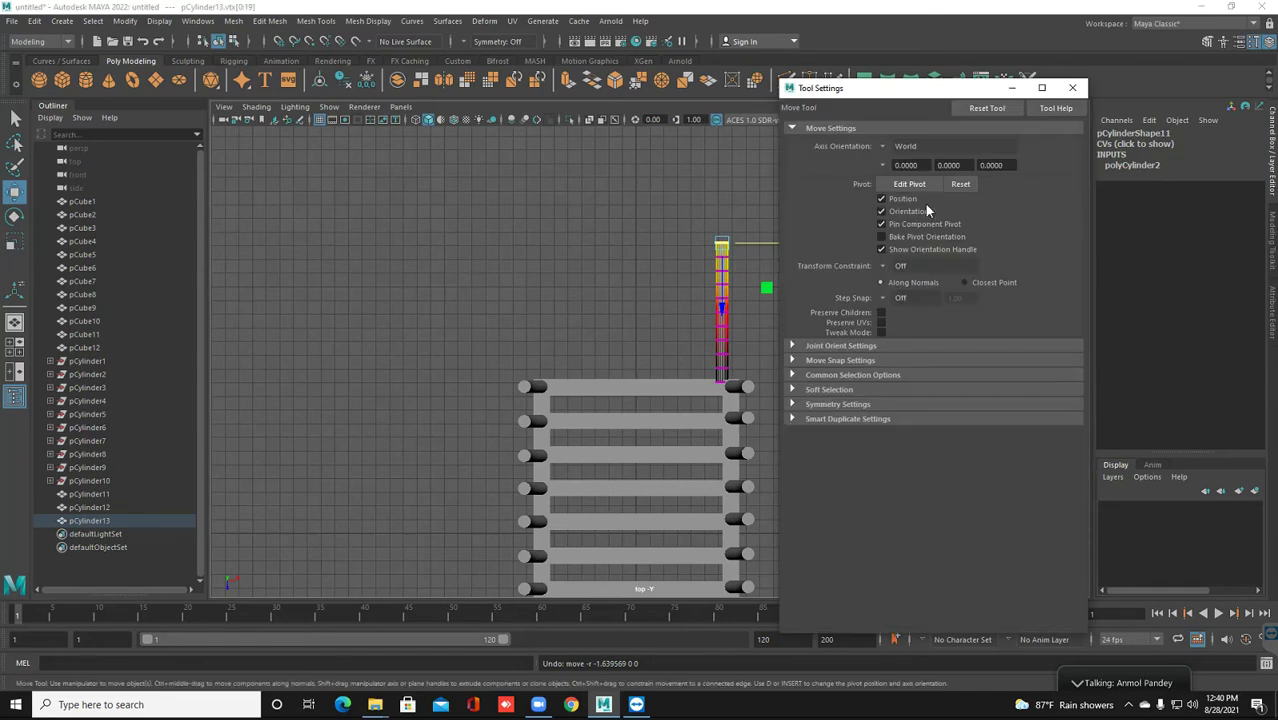
click(816, 390)
drag(934, 433, 938, 436)
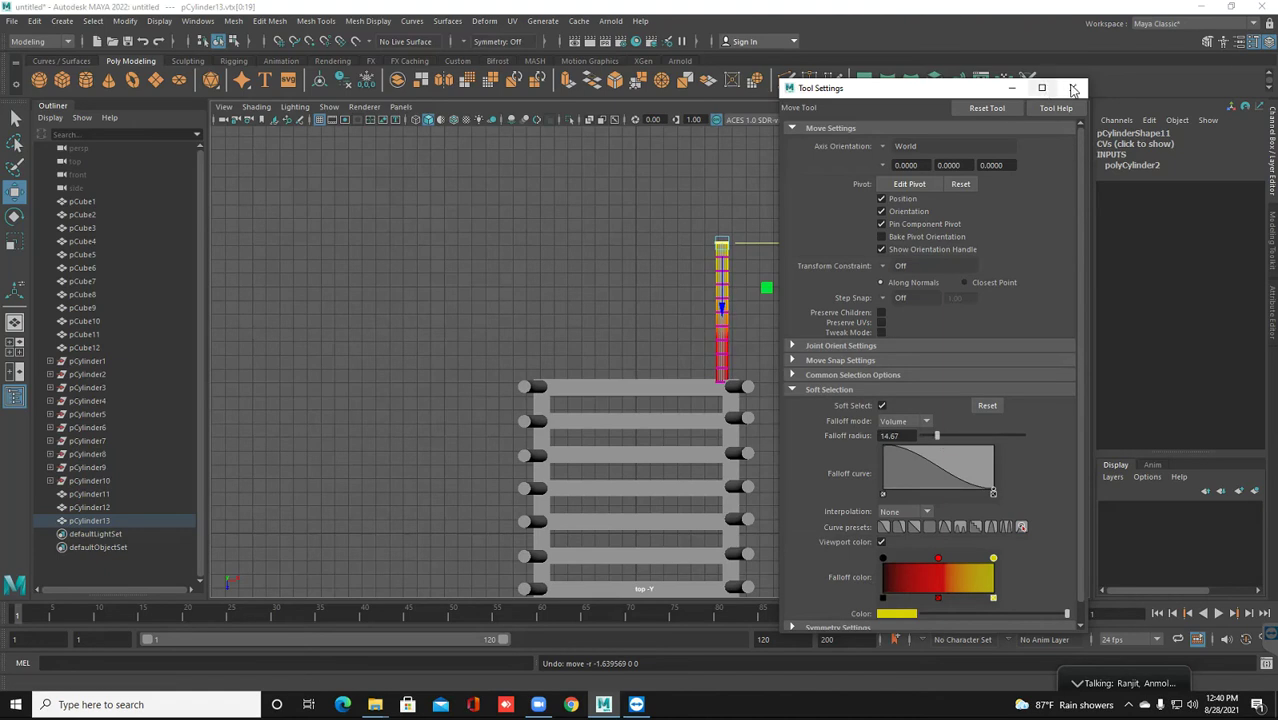
click(1072, 87)
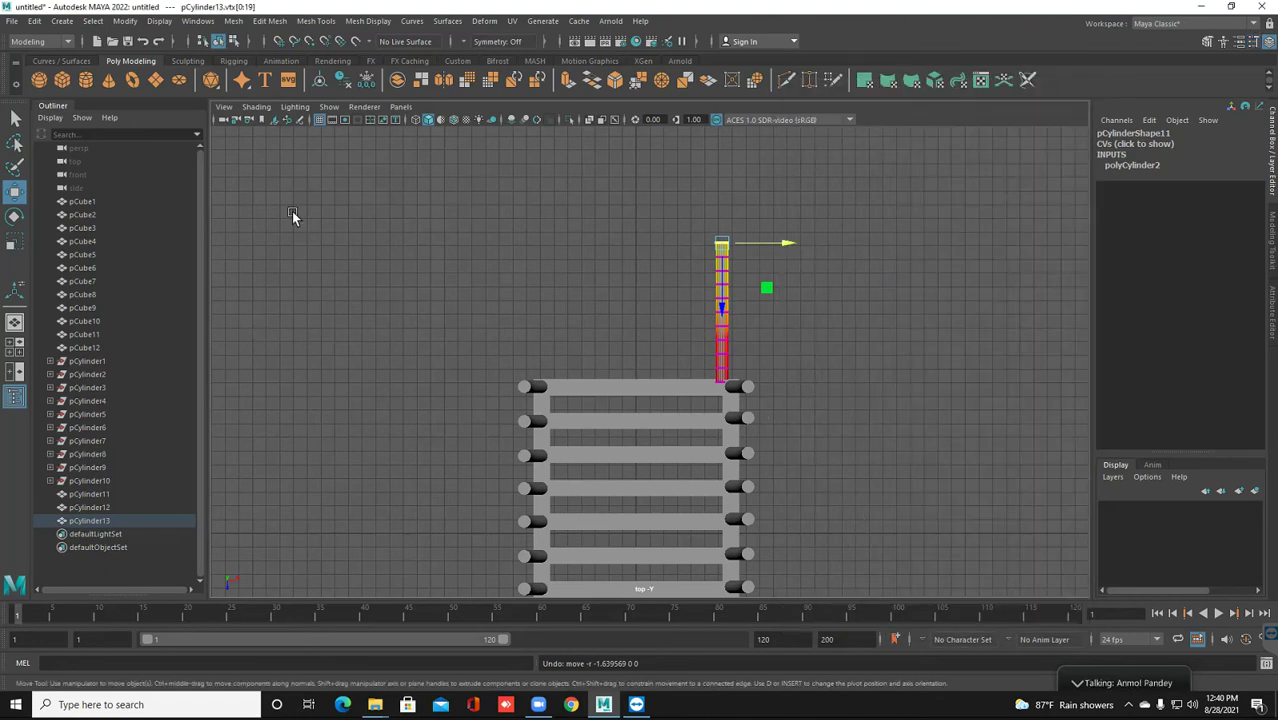
Drag the tube's far-end vertices left into a smooth curve, undoing one small adjustment
mouse_move(292, 212)
middle_down()
mouse_move(256, 212)
mouse_move(279, 212)
middle_up()
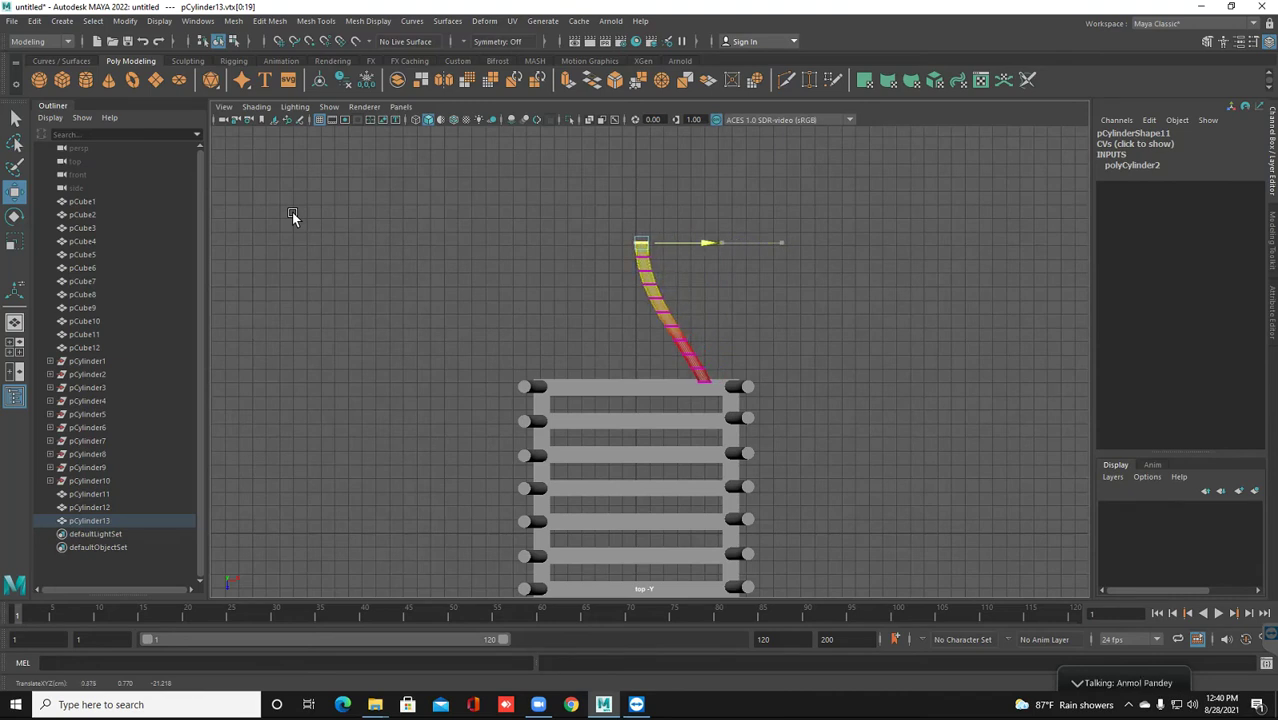
middle_drag(292, 212, 292, 212)
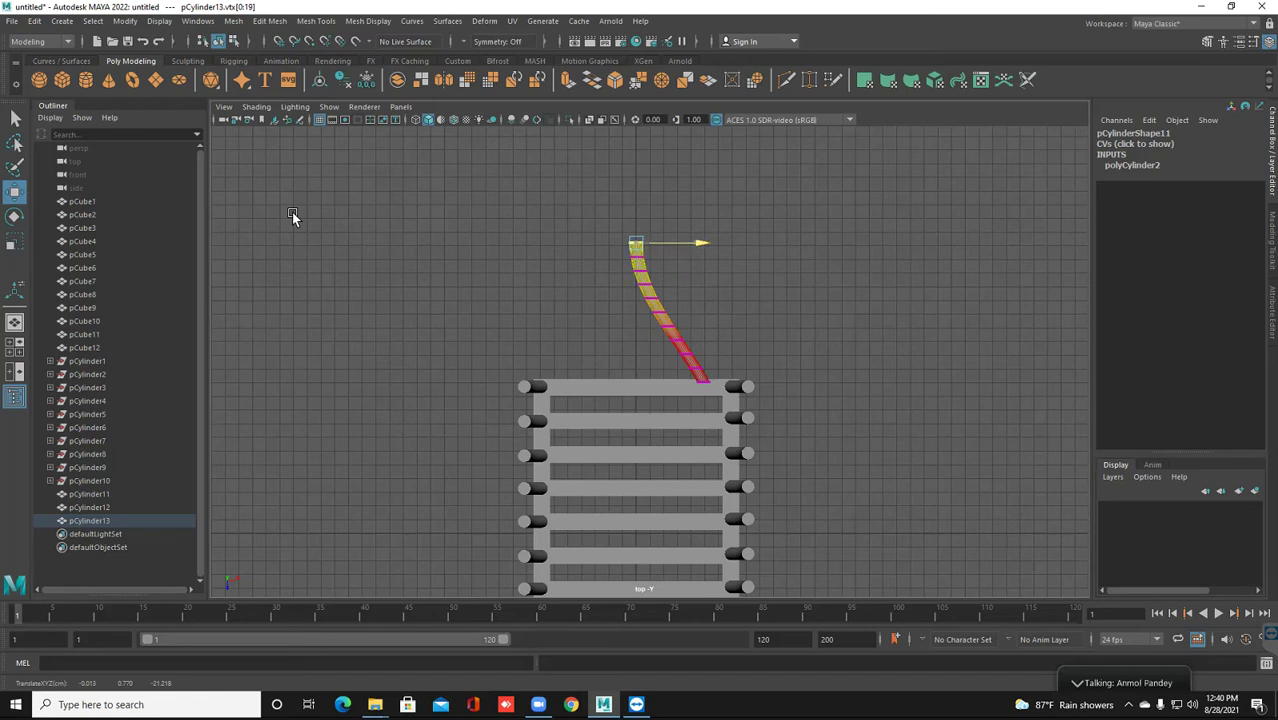
mouse_move(672, 389)
middle_down()
mouse_move(664, 376)
mouse_move(686, 396)
mouse_move(660, 349)
middle_up()
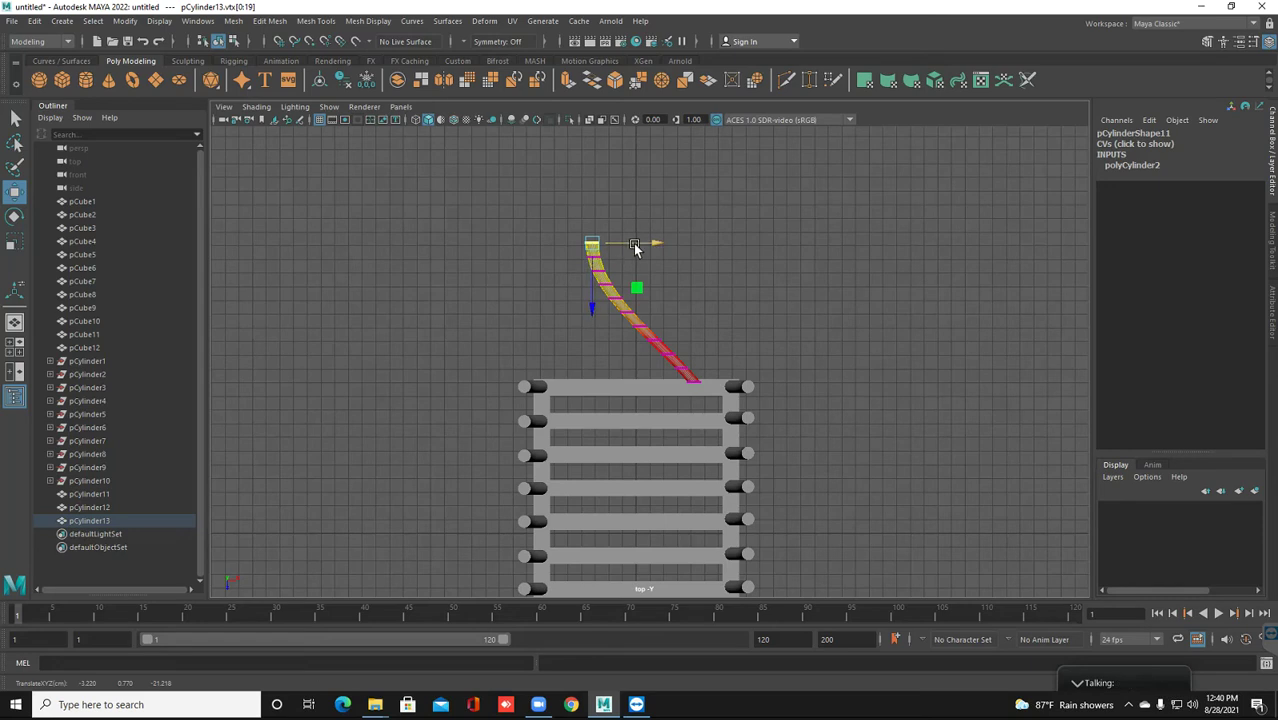
drag(640, 248, 554, 264)
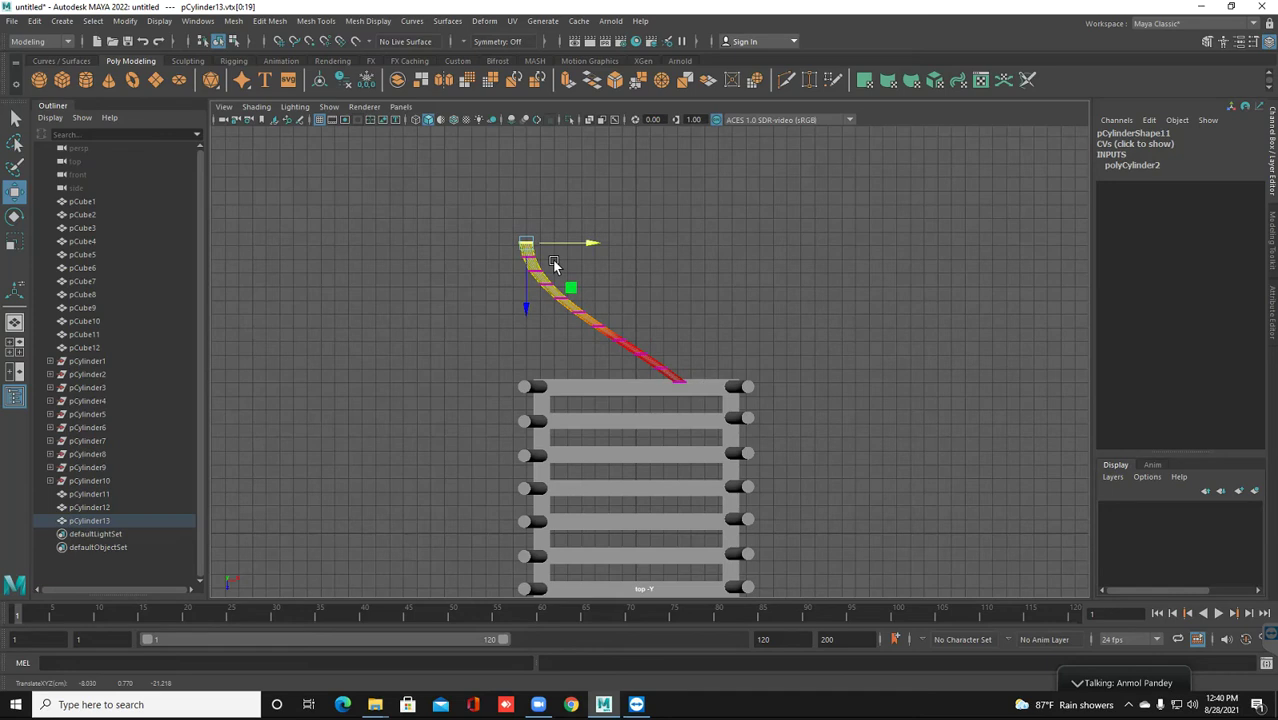
key(ctrl+z)
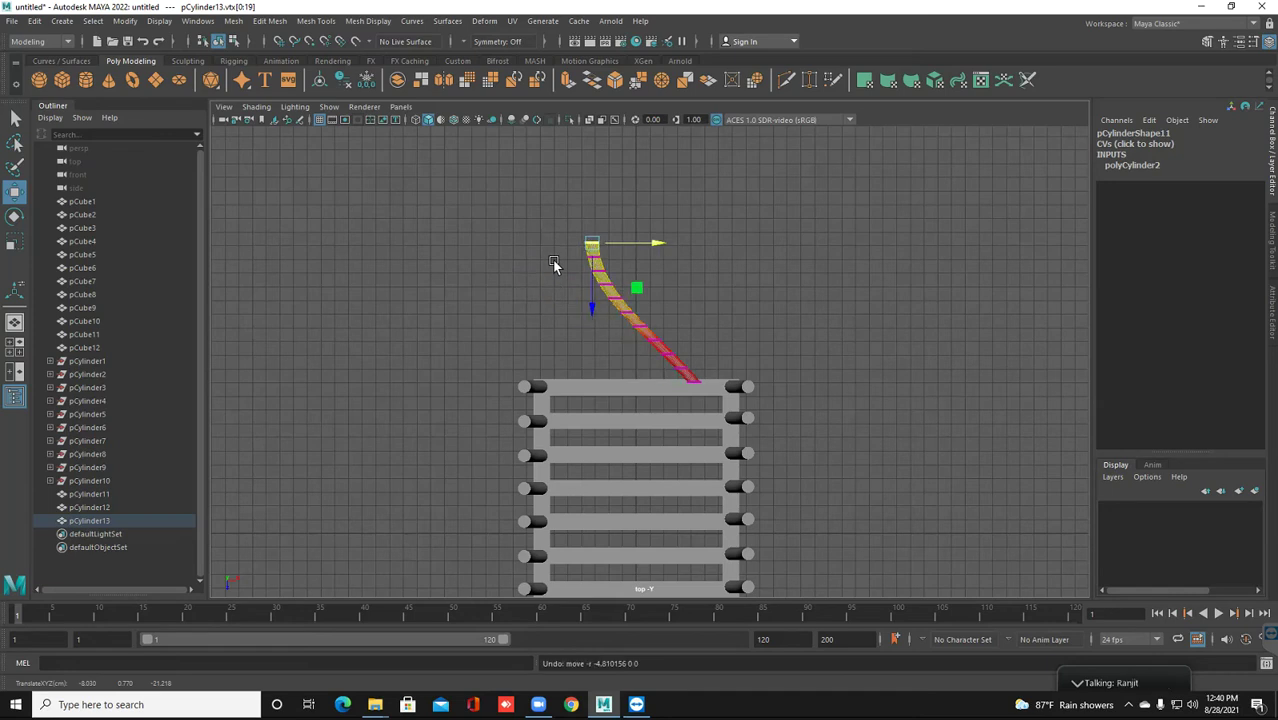
right_drag(552, 259, 562, 252)
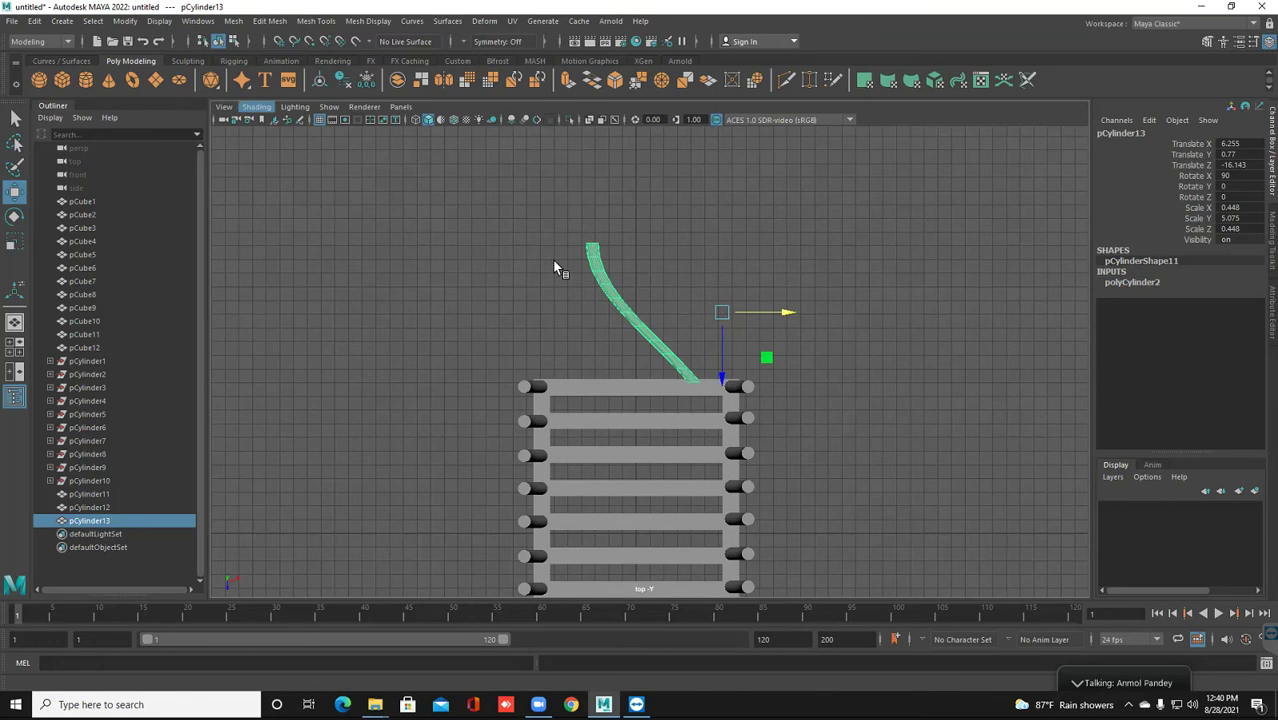
Centre the tube's pivot and slide it right toward the bridge corner
key(ctrl+shift+c)
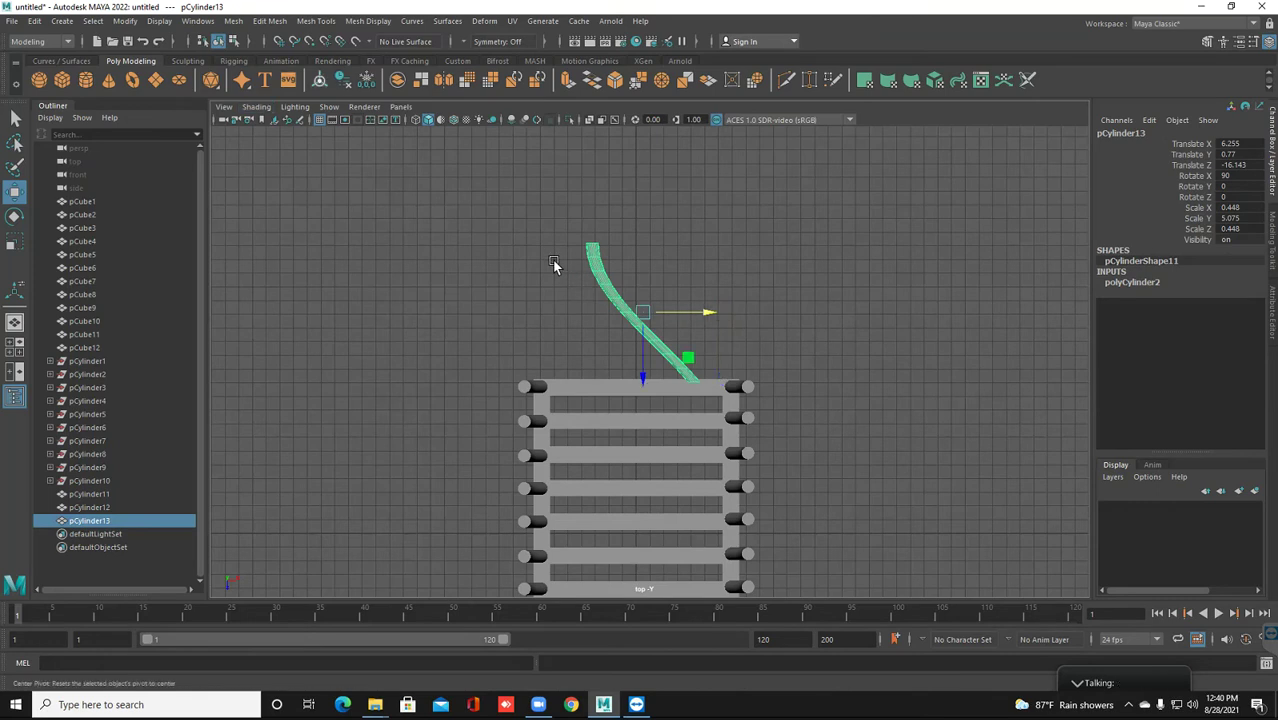
drag(706, 312, 751, 312)
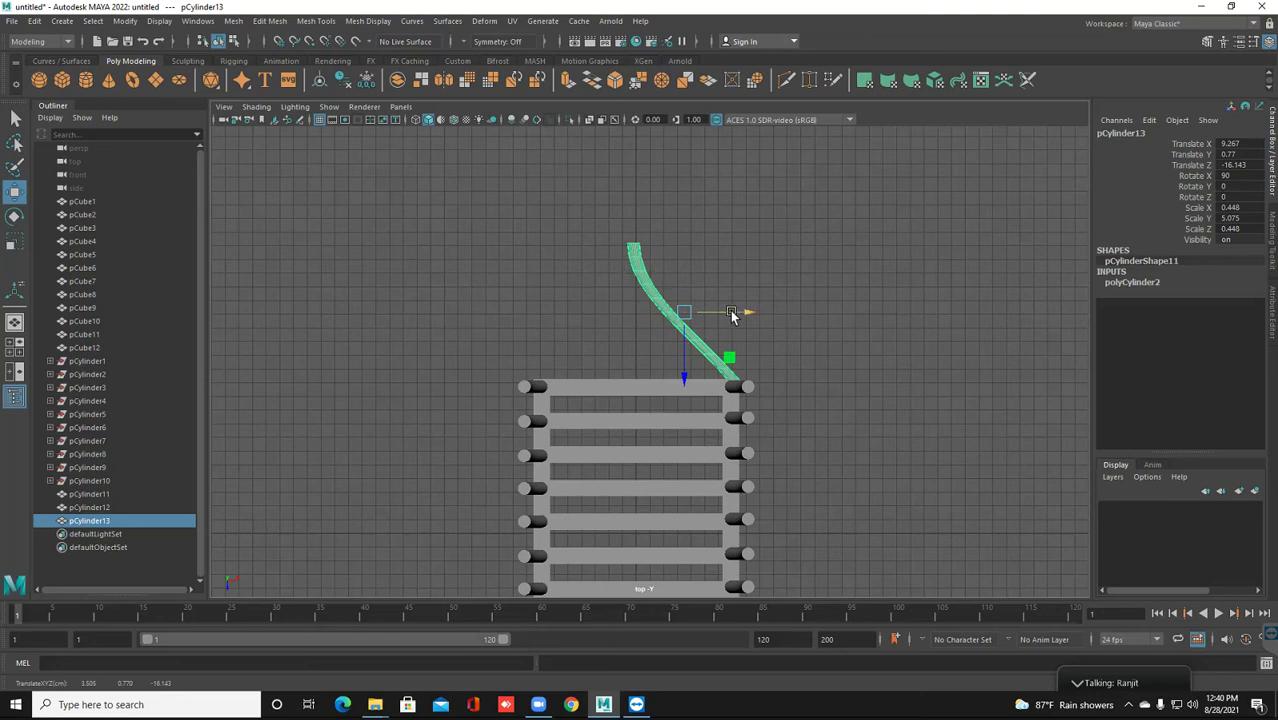
drag(732, 312, 728, 314)
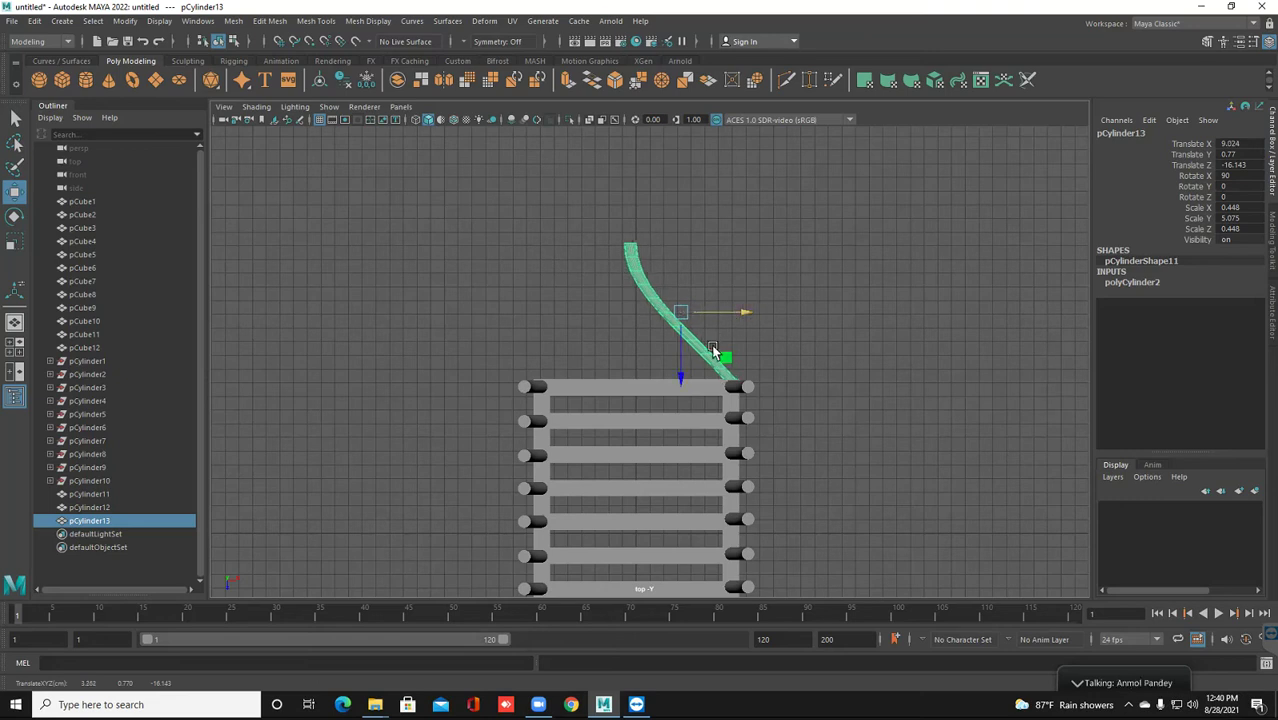
scroll(647, 321, up, 1)
scroll(647, 321, up, 1)
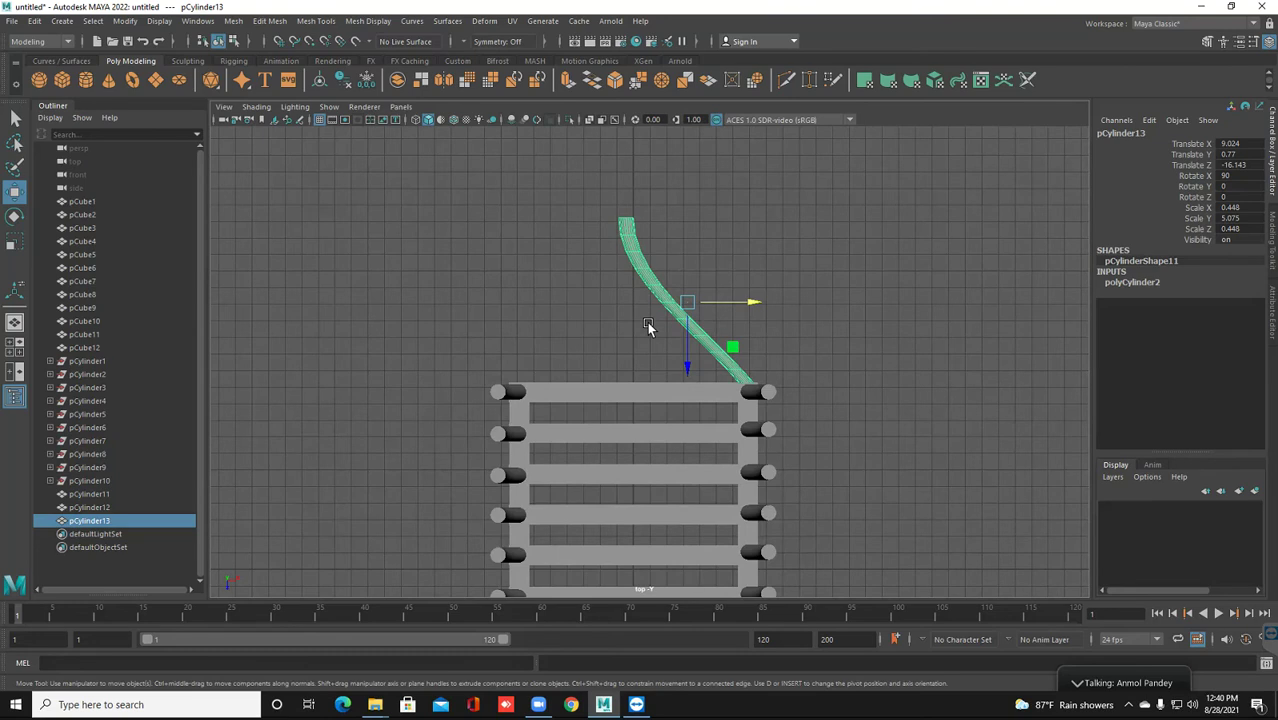
Shift the leg's top vertices slightly right, then show a single perspective view
right_click(624, 230)
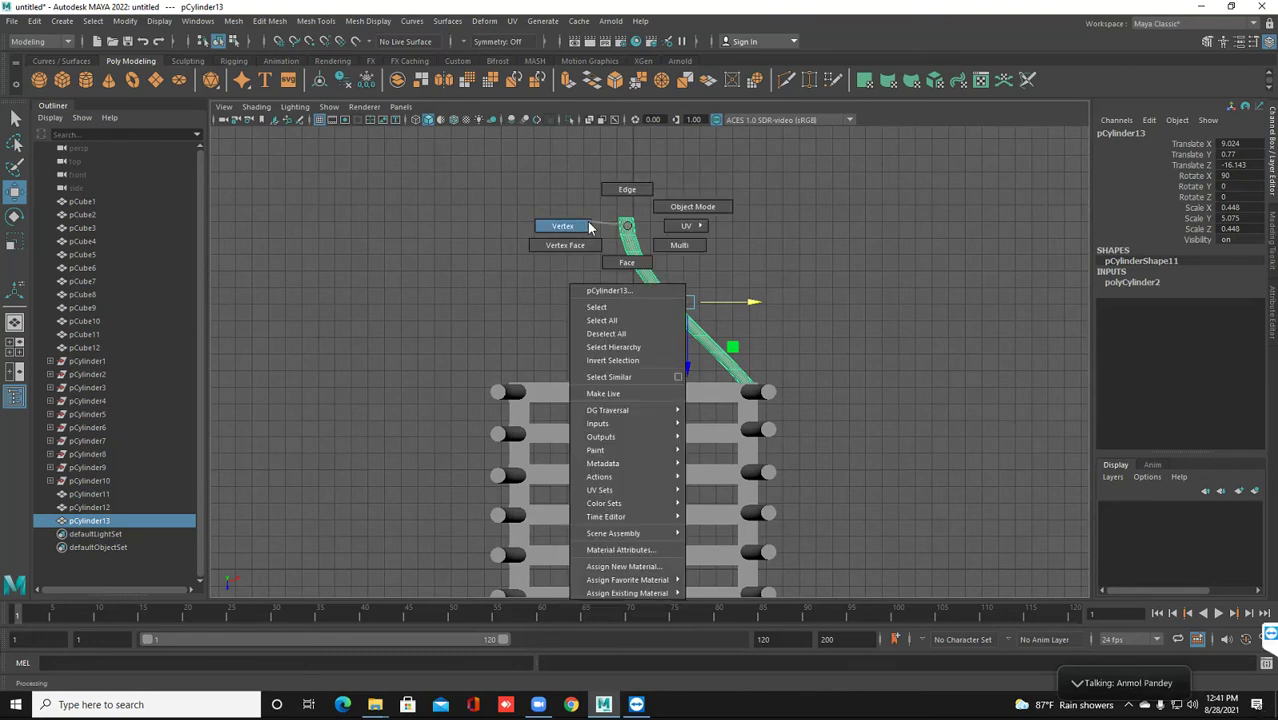
click(605, 228)
drag(679, 221, 687, 221)
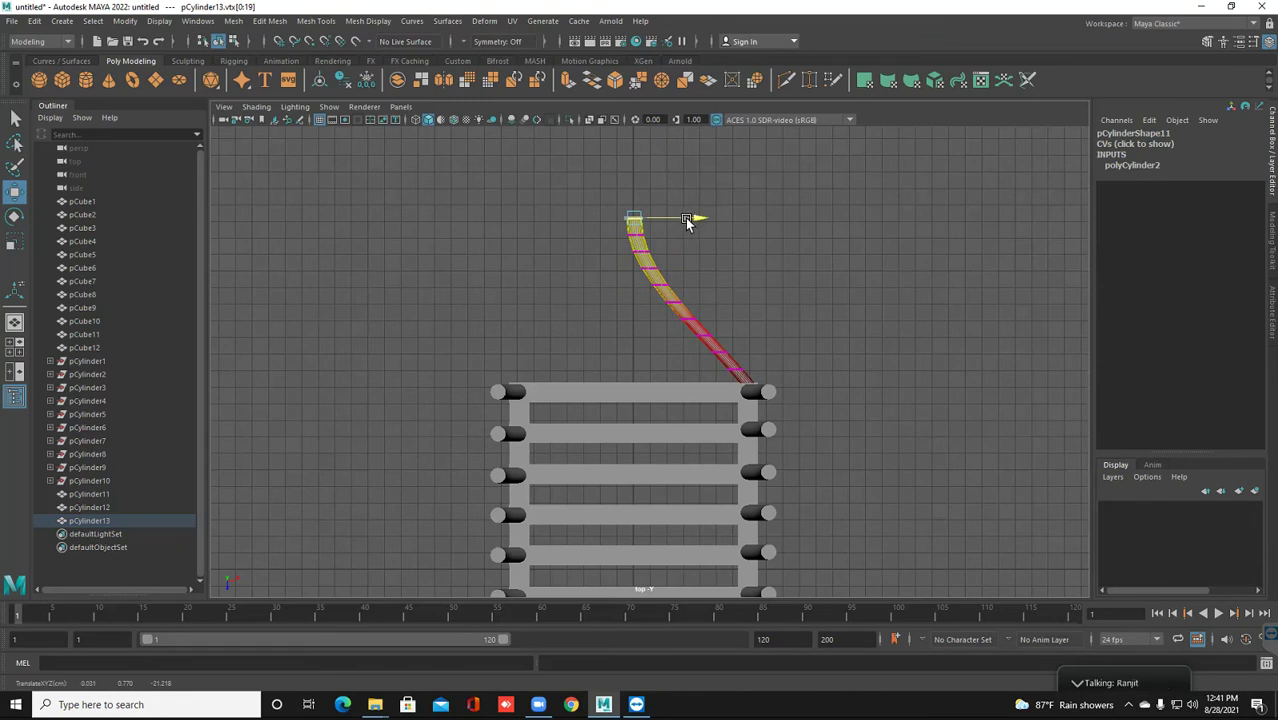
right_click(627, 223)
click(680, 200)
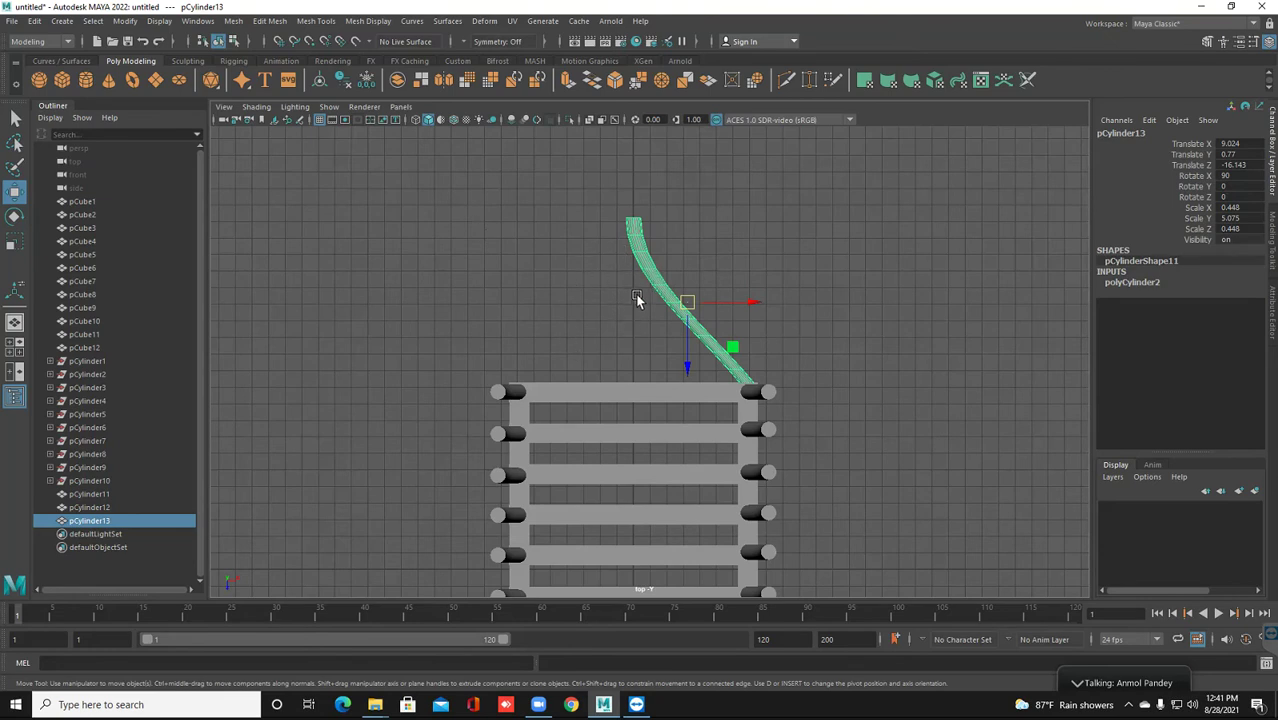
click(14, 322)
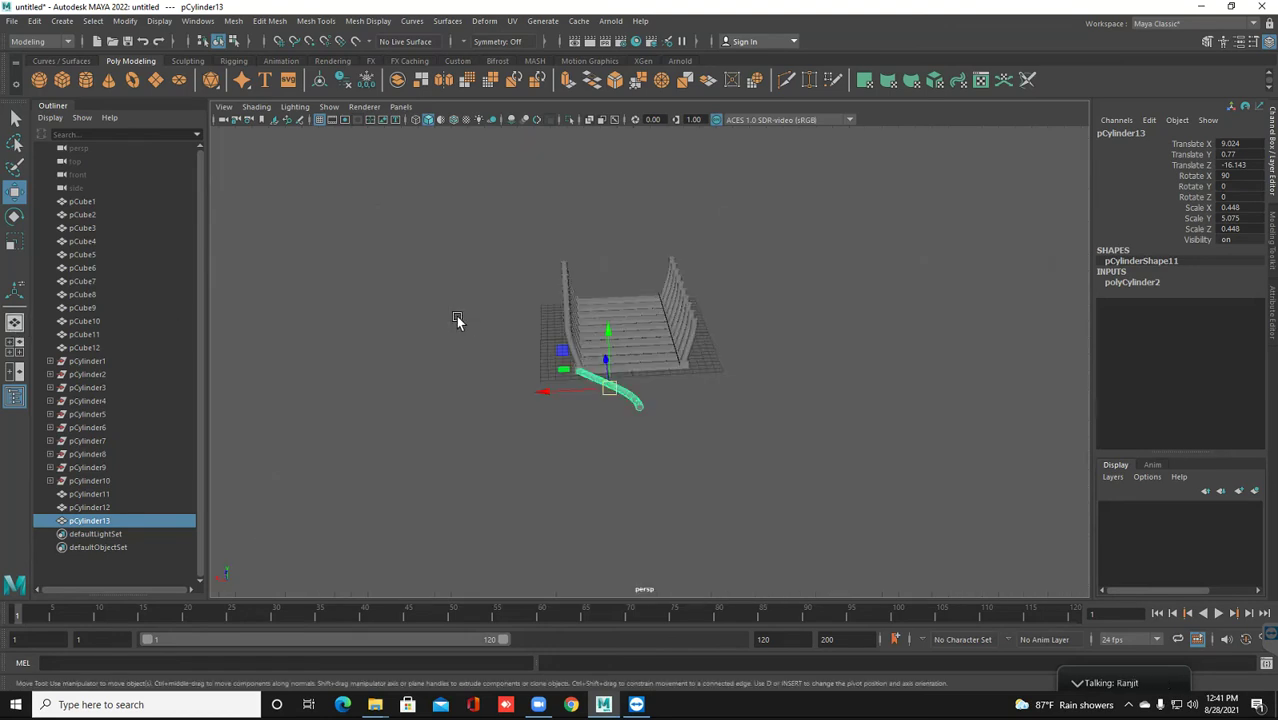
Duplicate the curved leg and slide the copy along X
click(63, 178)
key(ctrl+z)
alt+drag(760, 450, 680, 455)
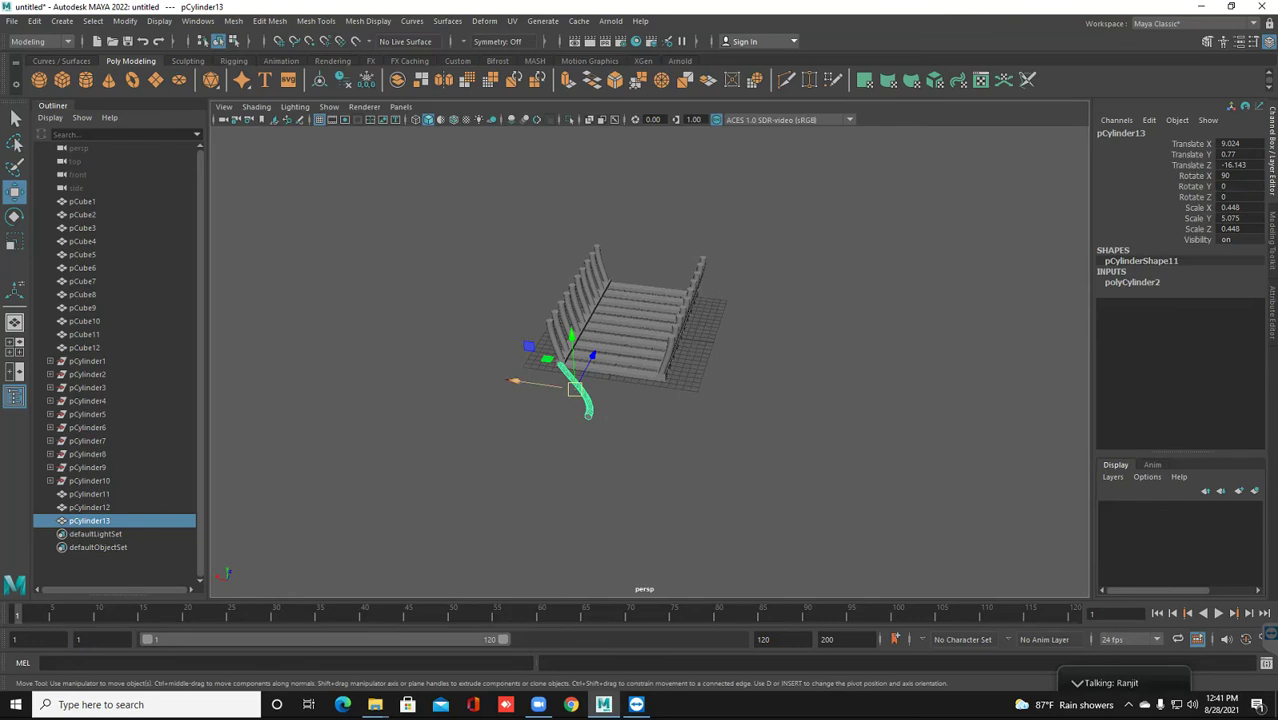
key(ctrl+d)
drag(540, 383, 646, 398)
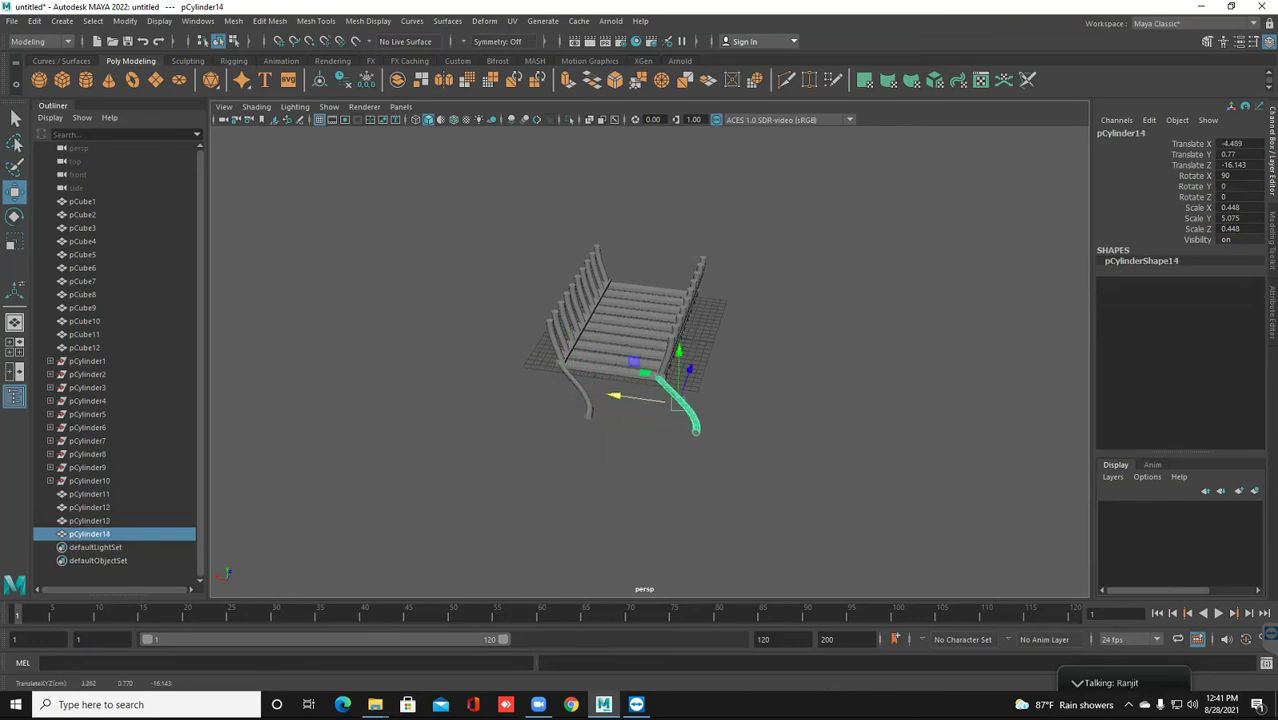
Try rotating the copy freely, undo it, then rotate it around its Z axis
key(e)
alt+drag(640, 400, 560, 390)
scroll(640, 400, up, 2)
click(760, 383)
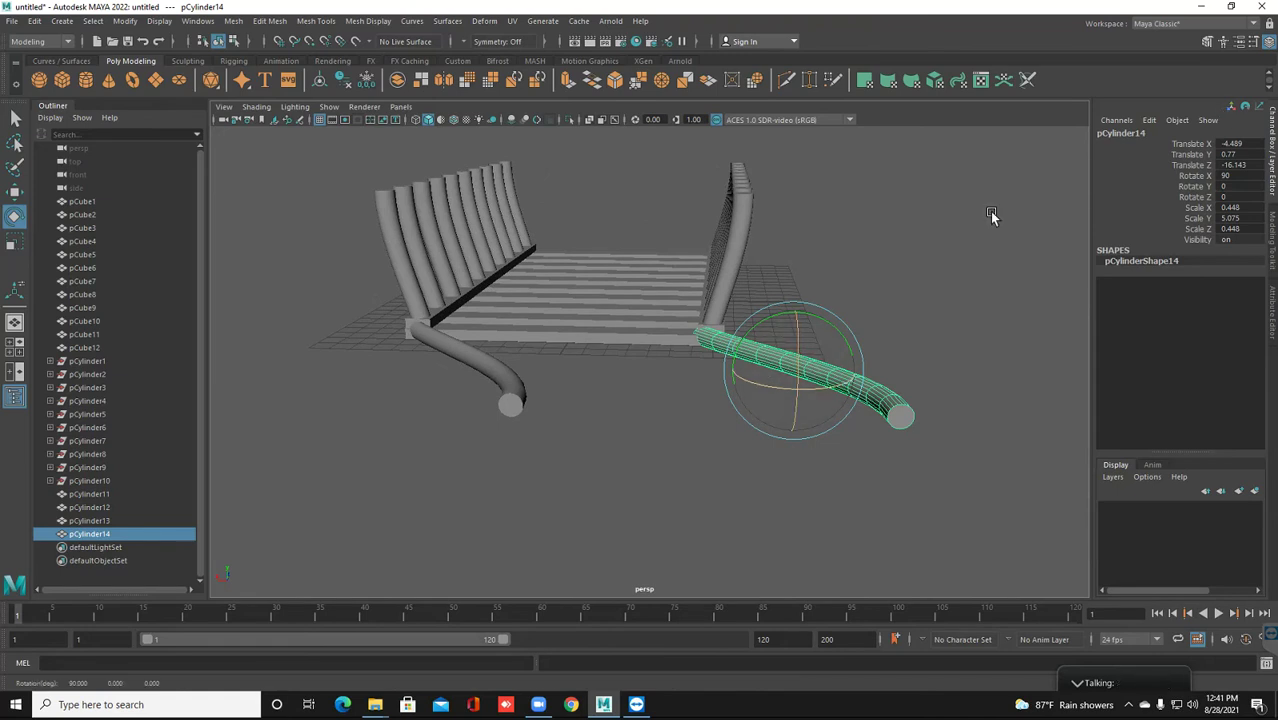
drag(822, 321, 787, 379)
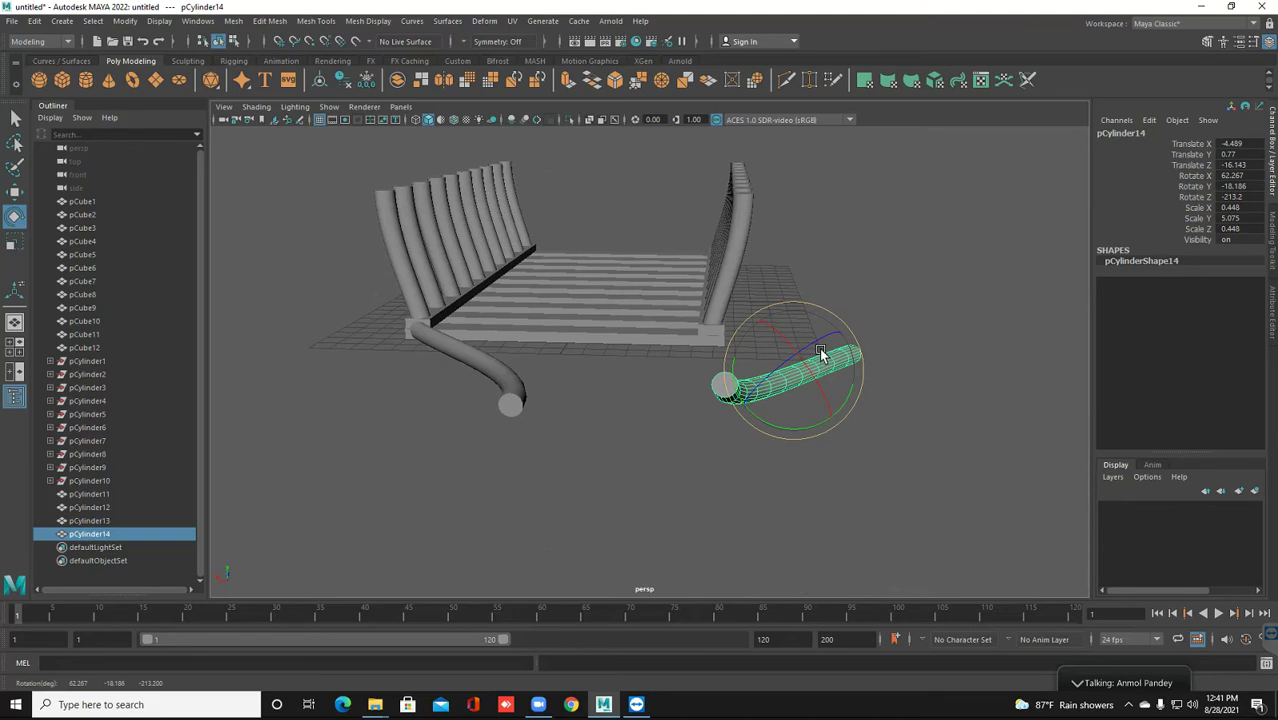
key(ctrl+z)
mouse_move(796, 451)
alt+mouse_down()
mouse_move(790, 471)
mouse_move(736, 474)
alt+mouse_up()
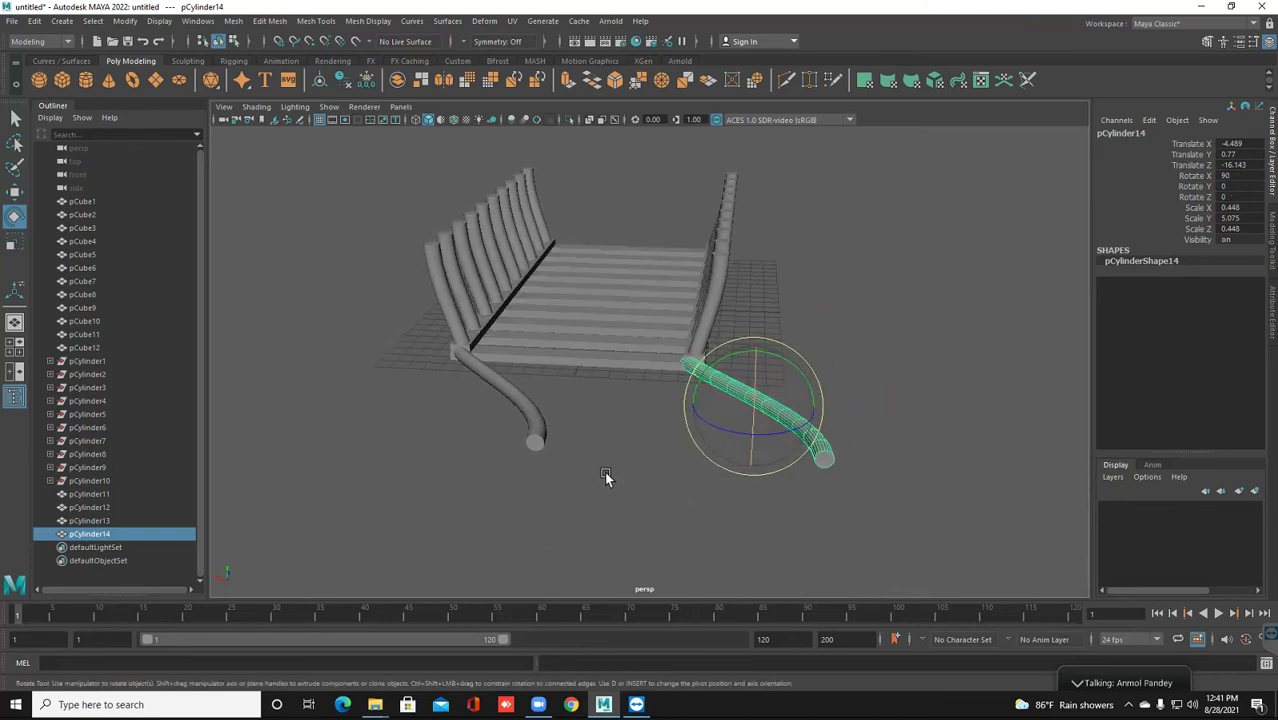
alt+drag(608, 491, 633, 485)
mouse_move(741, 449)
mouse_down()
mouse_move(544, 465)
mouse_move(505, 491)
mouse_move(622, 718)
mouse_move(660, 718)
mouse_up()
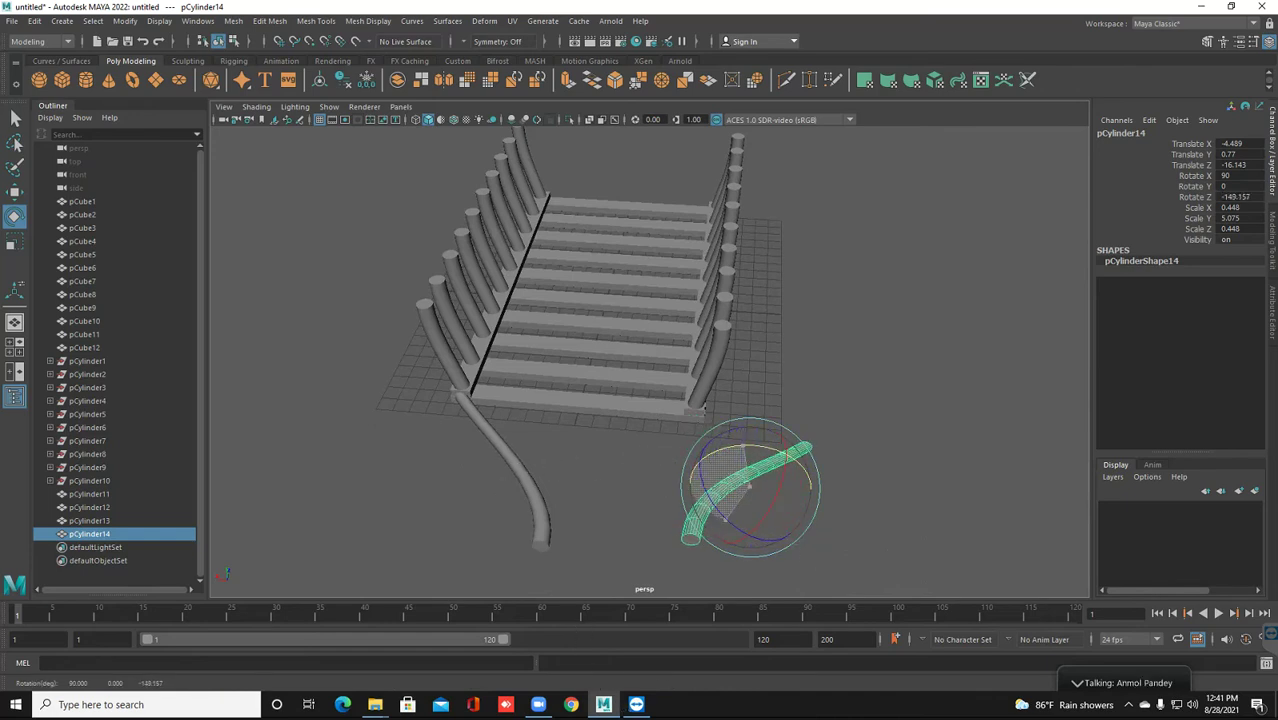
Set the copy's Rotate Z to -180 in the Channel Box
double_click(1232, 197)
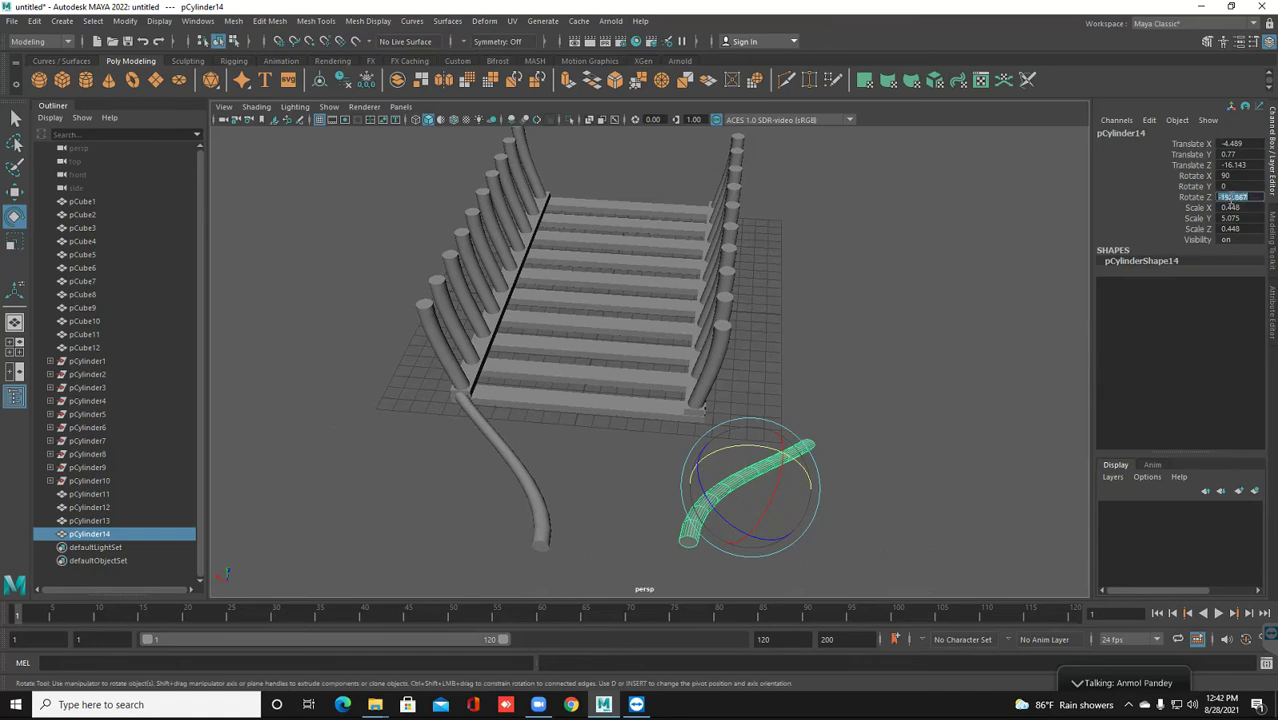
text(-)
key(Return)
click(888, 152)
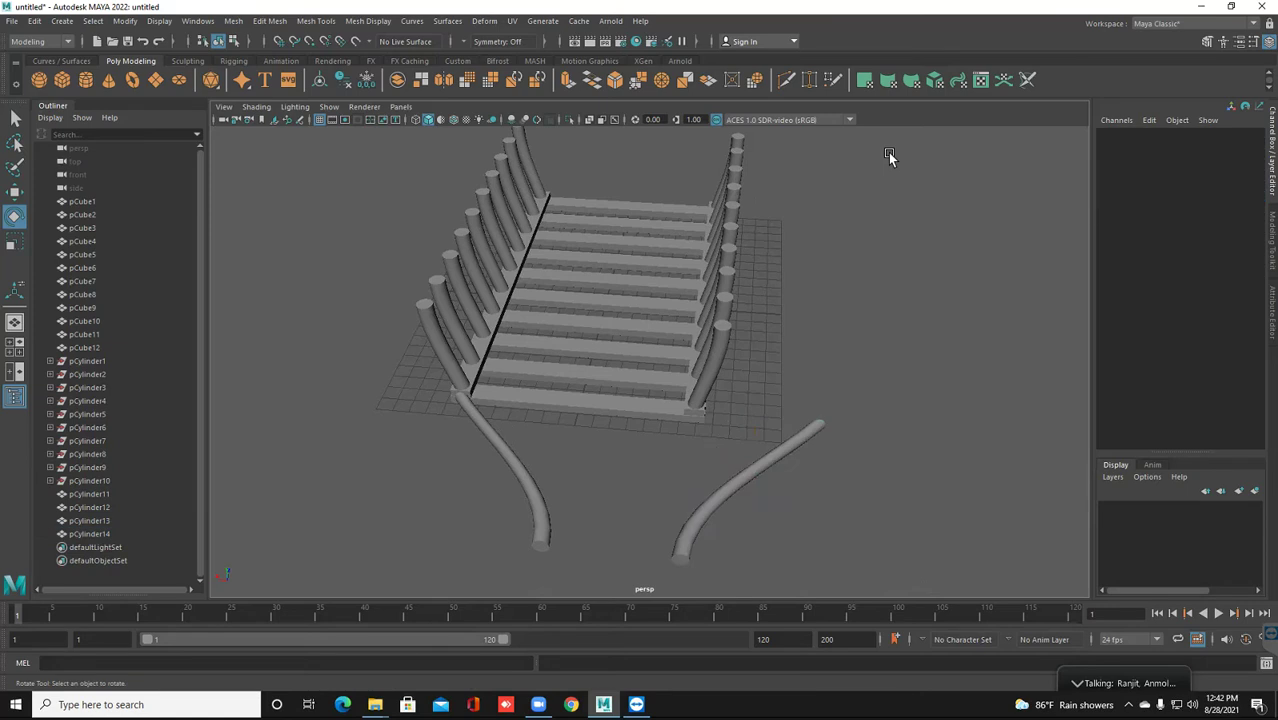
key(f)
key(ctrl+z)
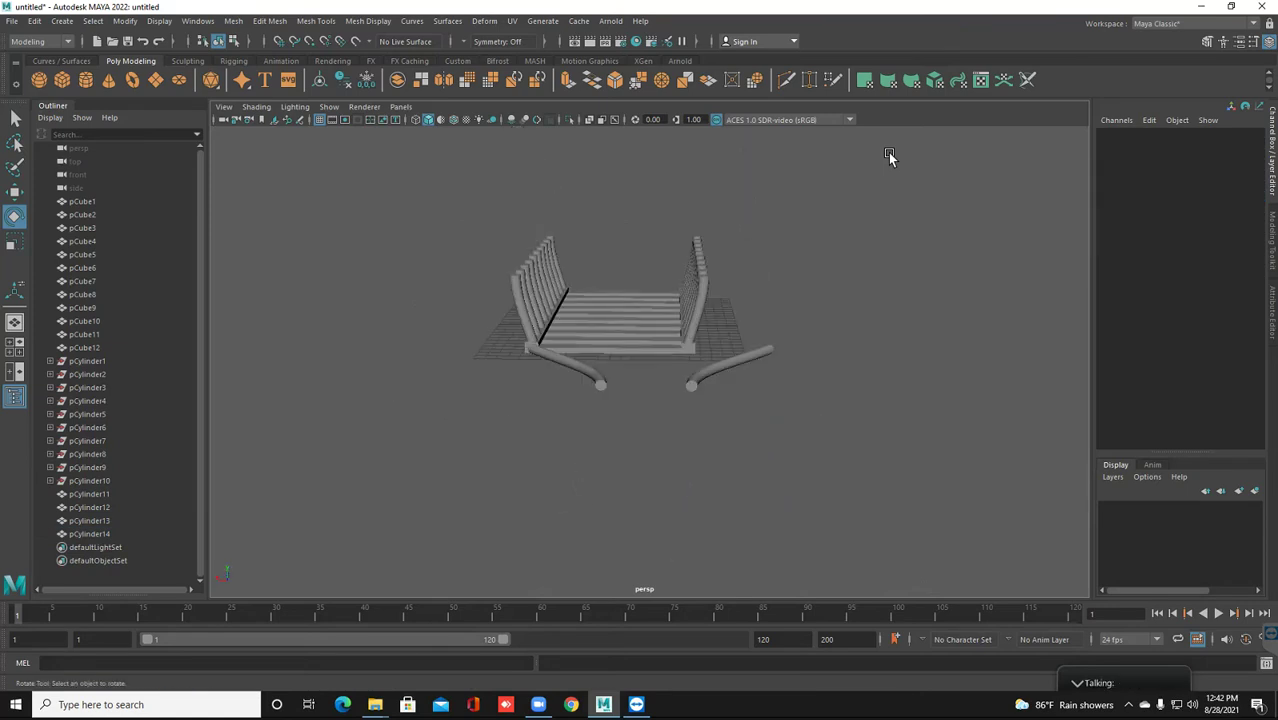
key(ctrl+z)
right_click(714, 337)
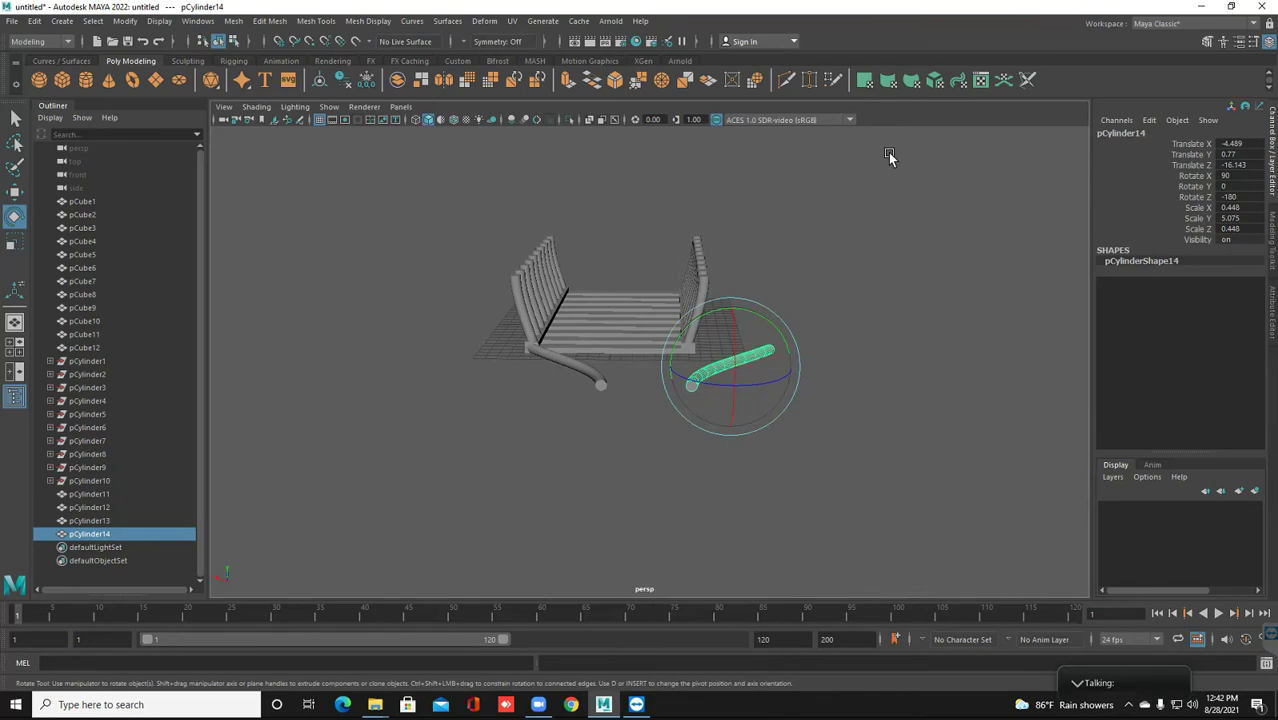
Move the copied leg left toward the first leg and nudge it along Z
click(888, 152)
key(ctrl+z)
key(w)
drag(660, 366, 580, 366)
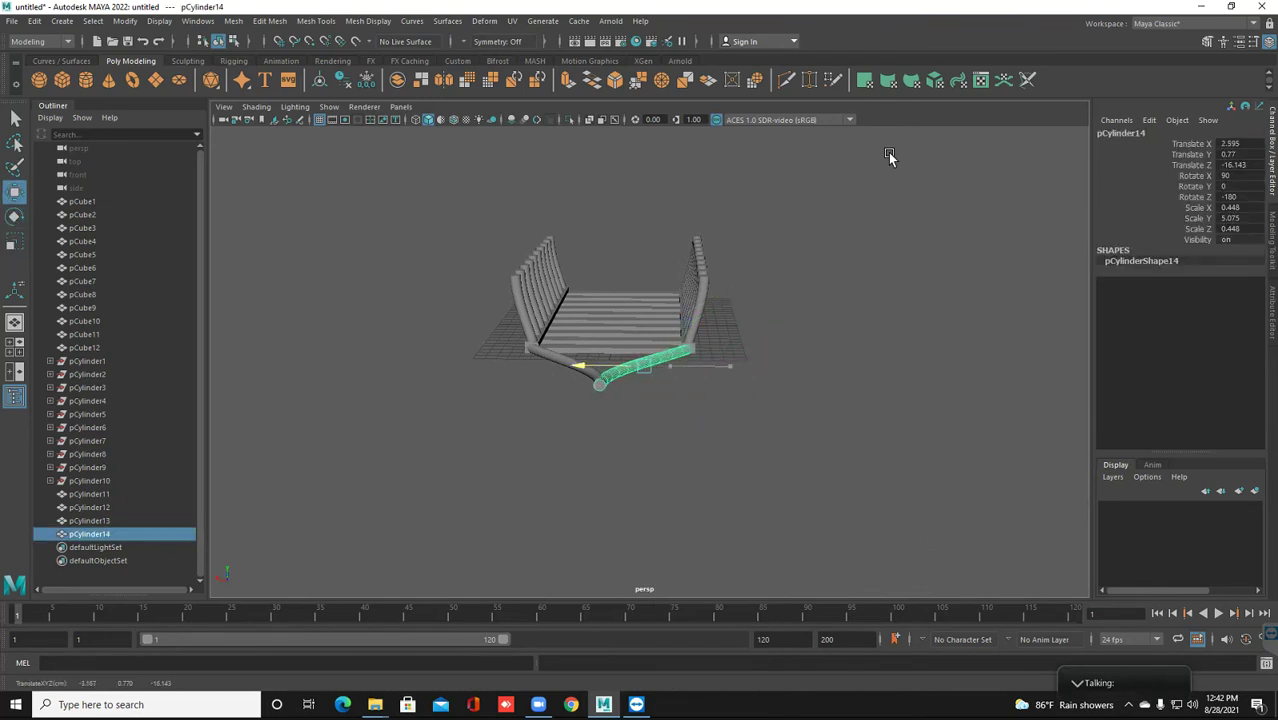
alt+drag(888, 152, 888, 130)
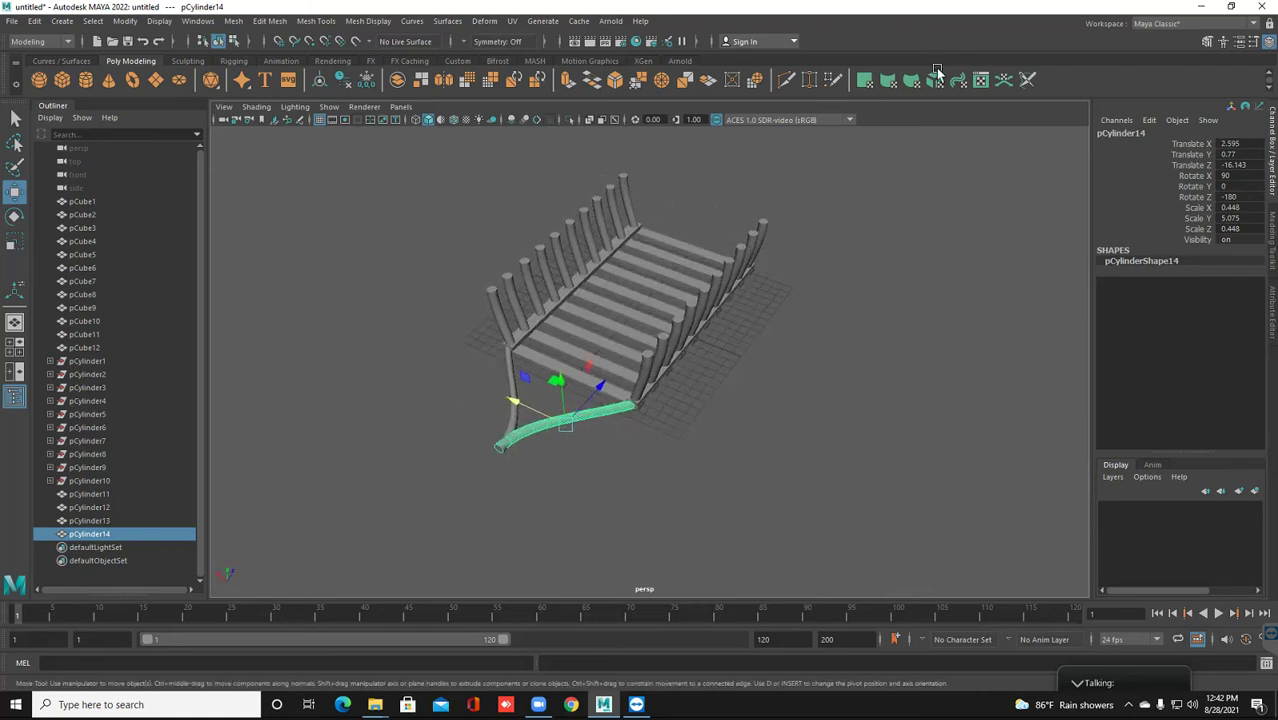
drag(512, 401, 676, 386)
Nudge the right-hand leg until both leg ends meet, and add a new cylinder
click(790, 430)
alt+drag(790, 430, 700, 440)
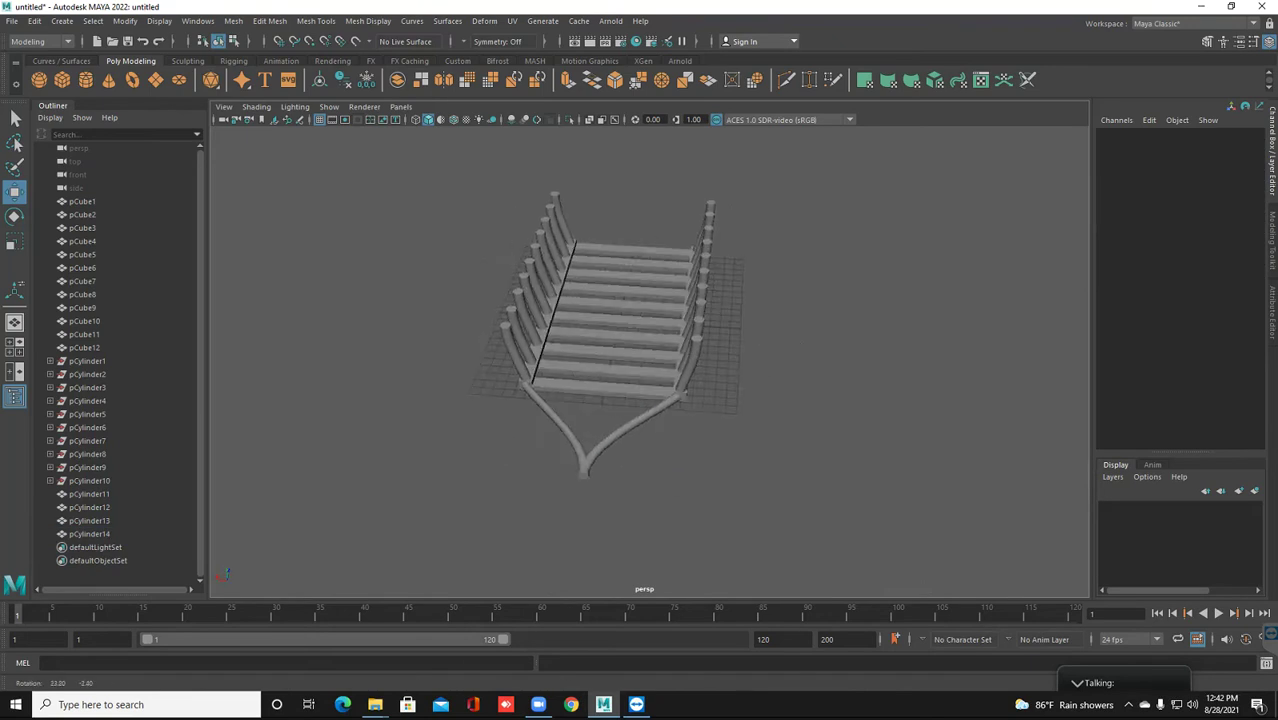
mouse_move(606, 382)
alt+mouse_down()
mouse_move(628, 372)
mouse_move(600, 380)
mouse_move(660, 385)
mouse_move(560, 374)
alt+mouse_up()
scroll(640, 350, up, 5)
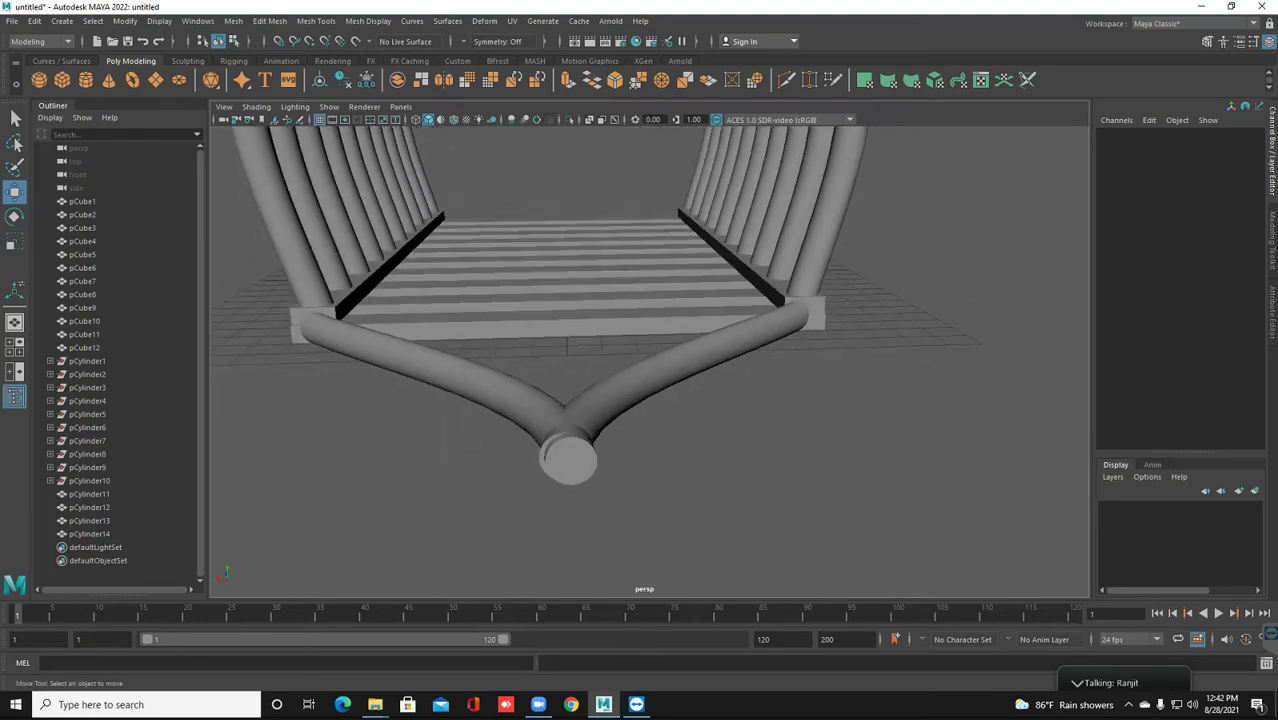
click(690, 365)
drag(637, 369, 643, 370)
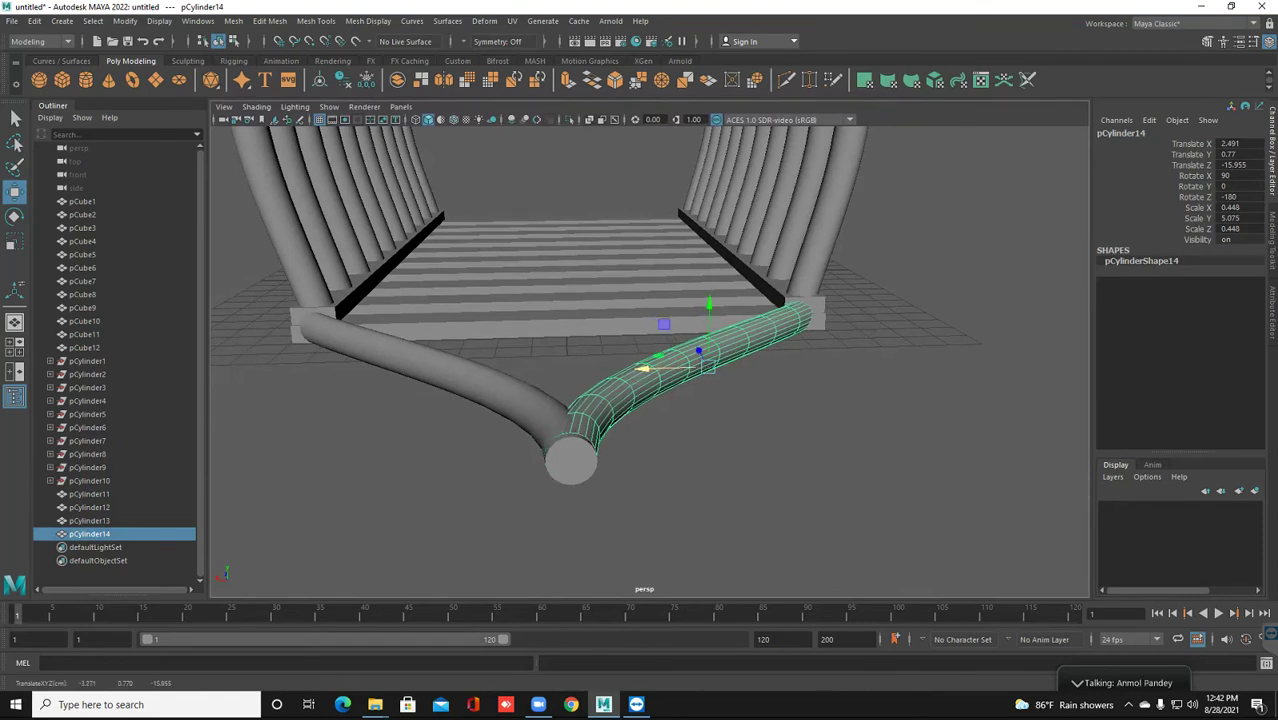
click(900, 480)
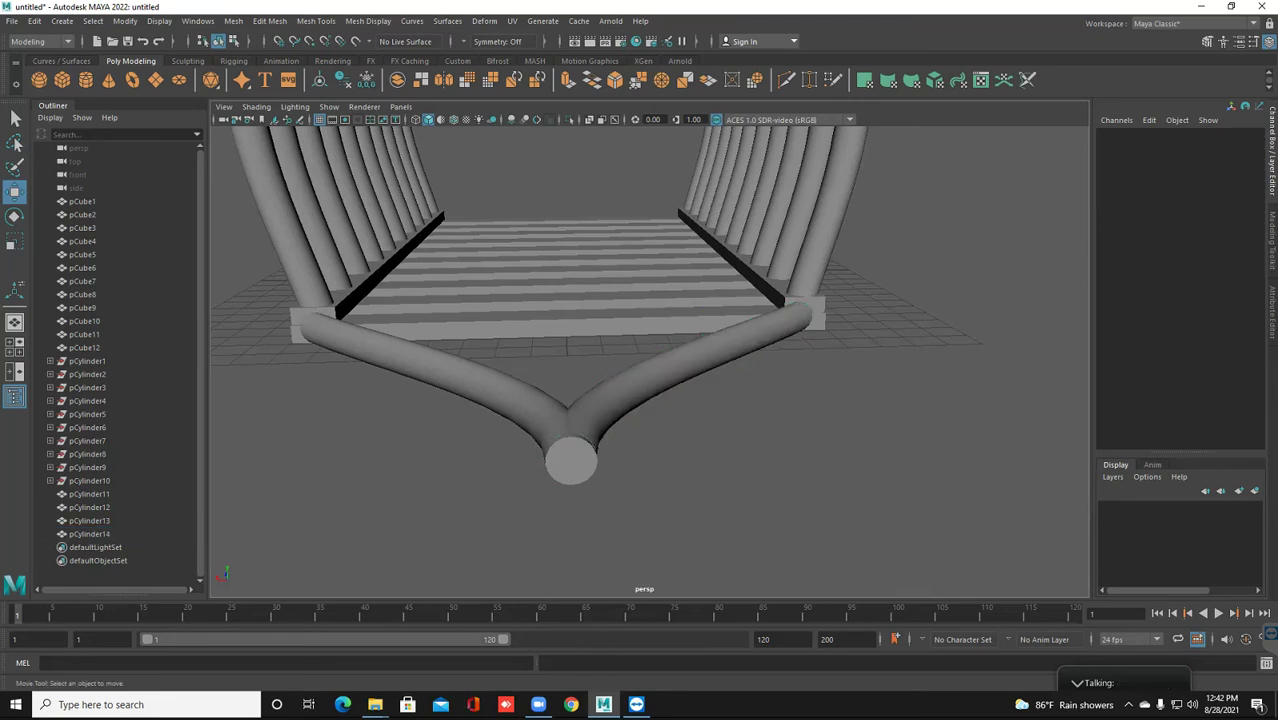
click(84, 80)
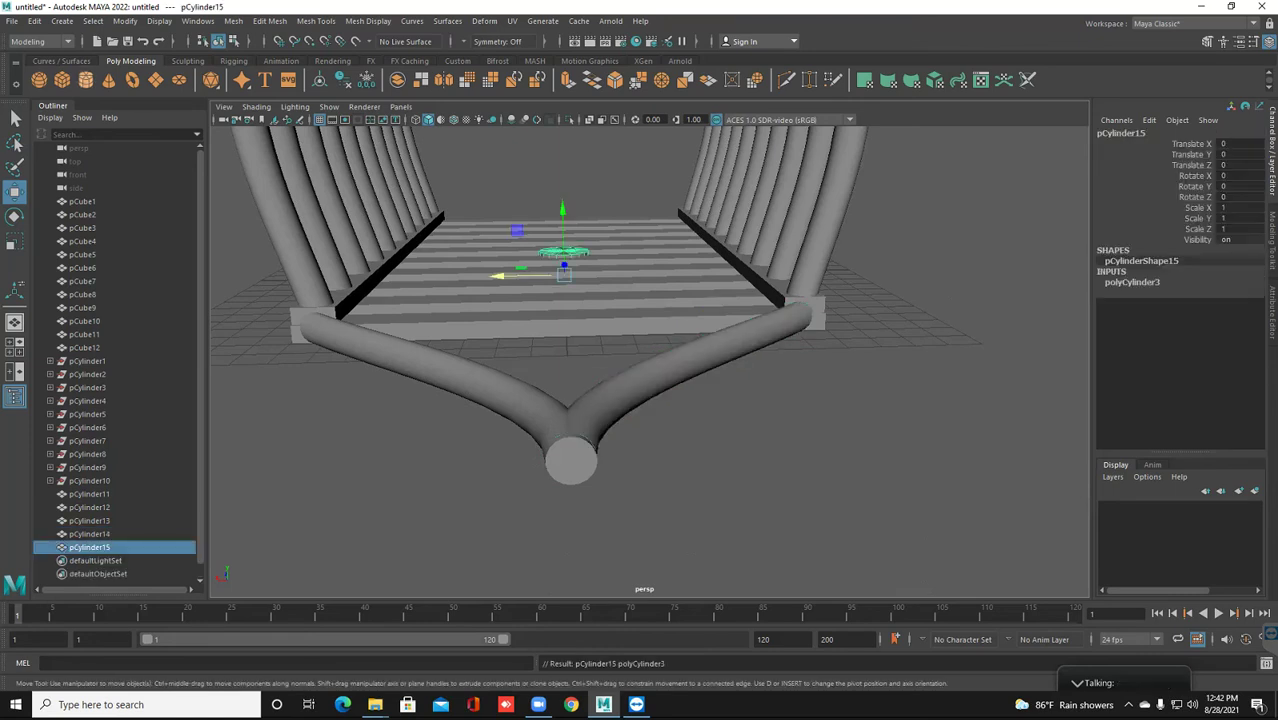
Flatten the new cylinder to Scale Y 0.198 and move it onto the legs' joint
mouse_move(650, 350)
alt+mouse_down()
mouse_move(540, 330)
mouse_move(815, 368)
alt+mouse_up()
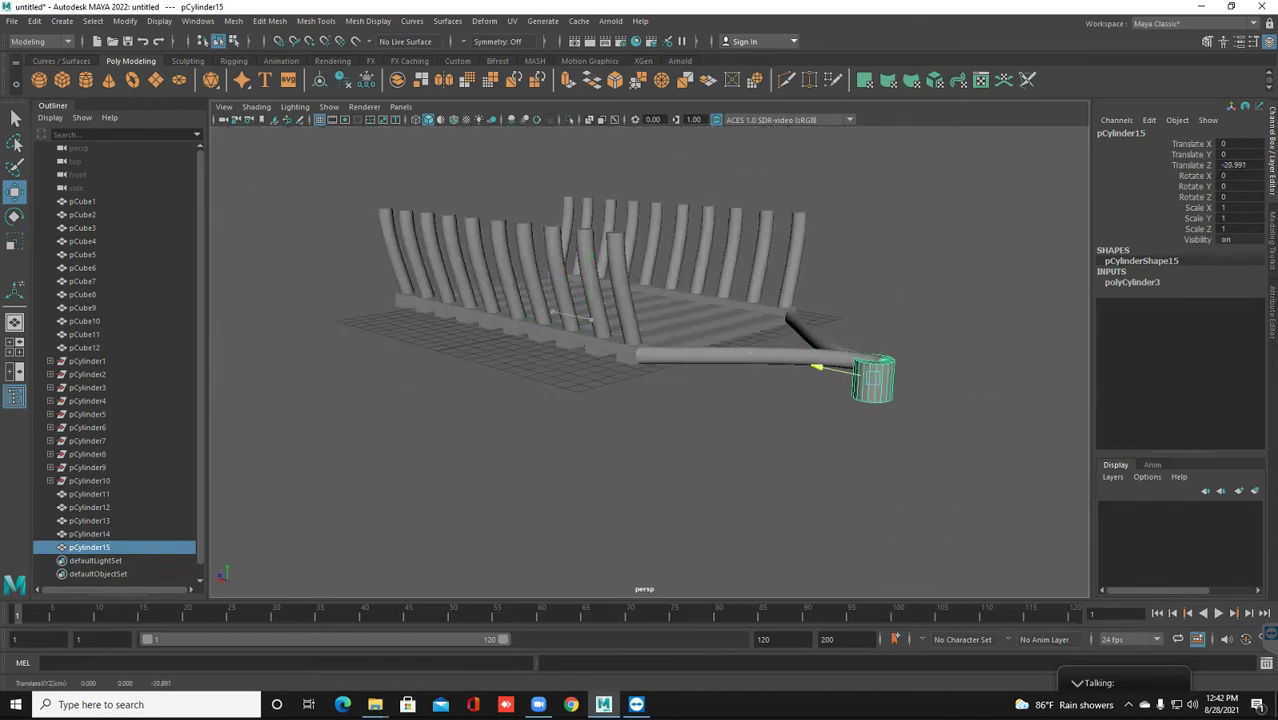
click(893, 424)
alt+drag(893, 424, 700, 400)
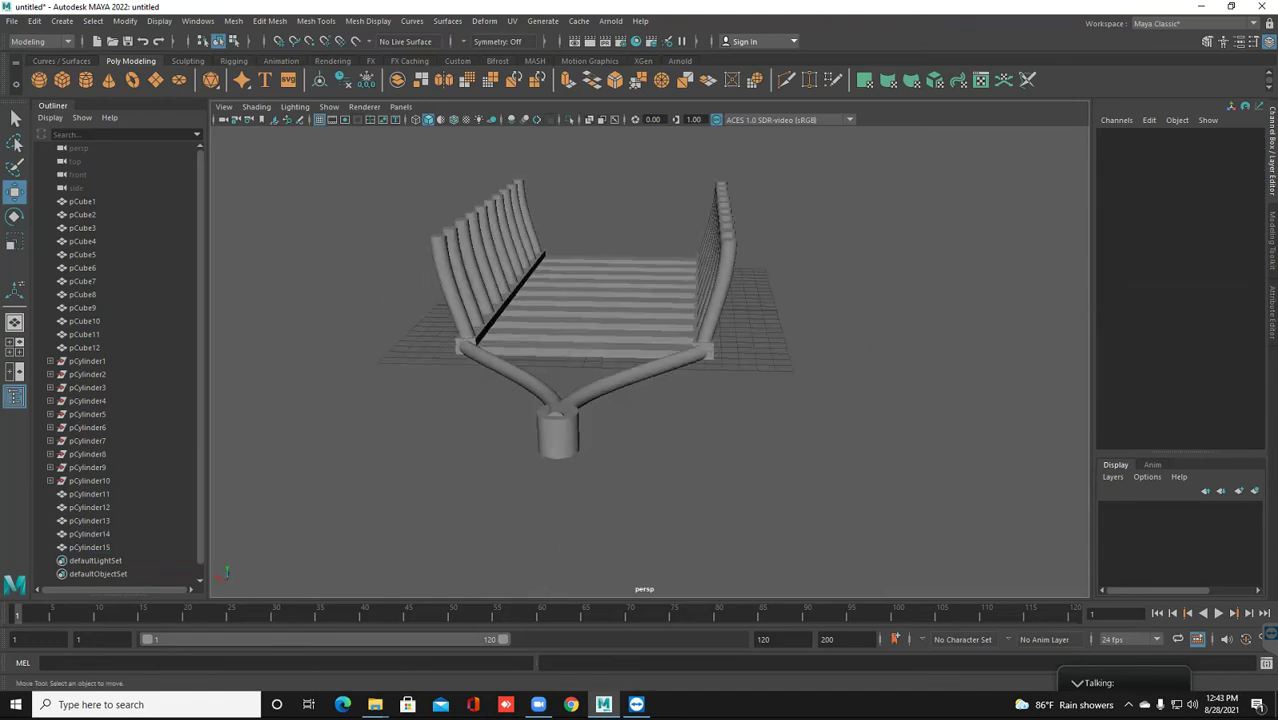
click(567, 408)
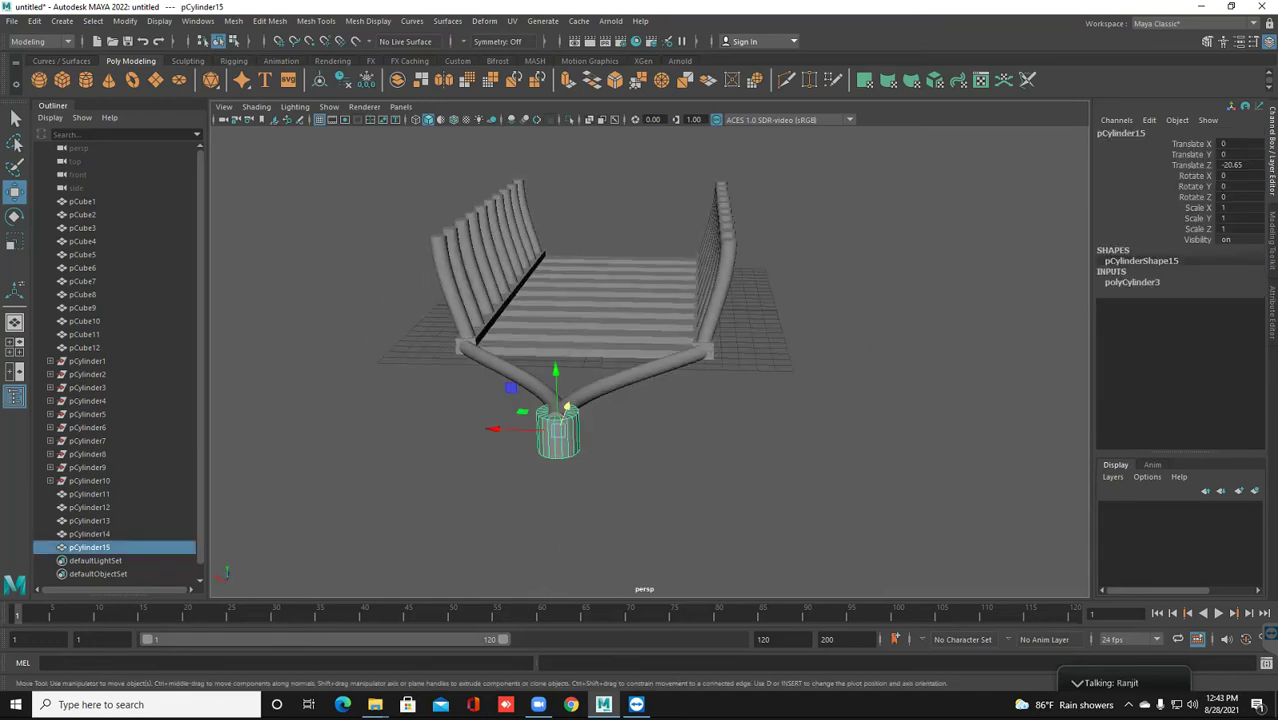
key(r)
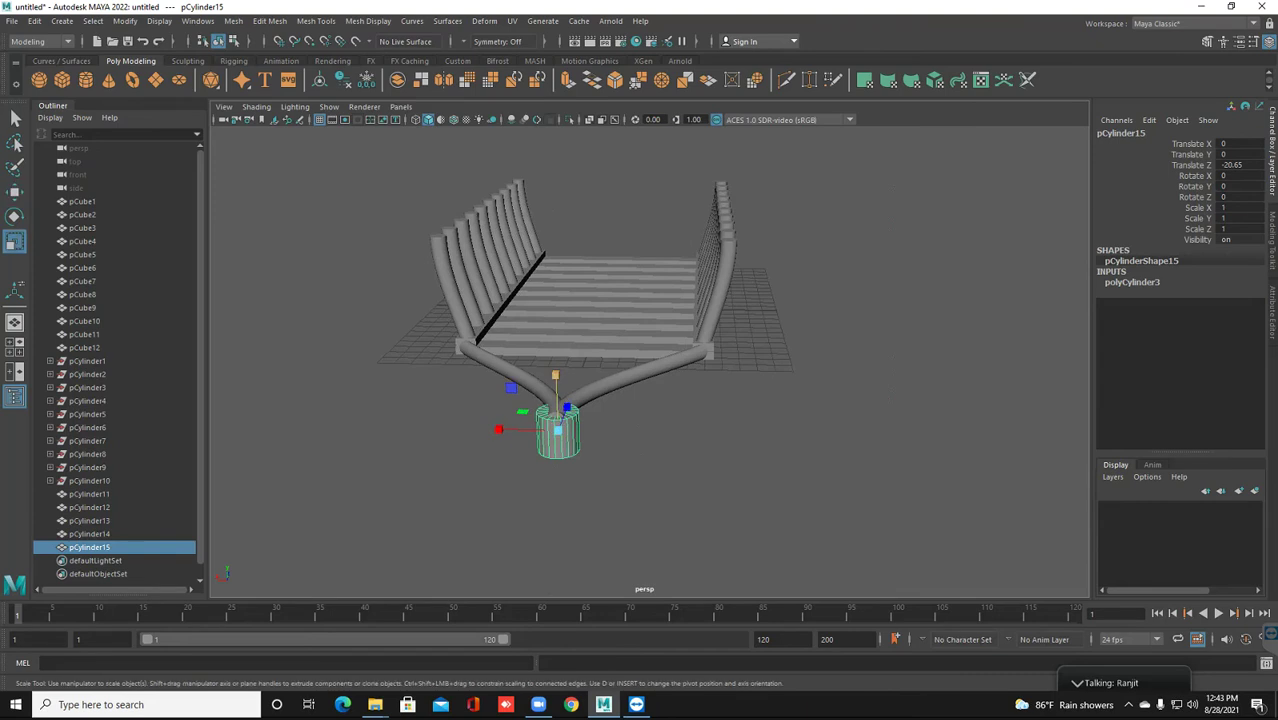
drag(555, 376, 557, 424)
key(w)
drag(556, 400, 556, 380)
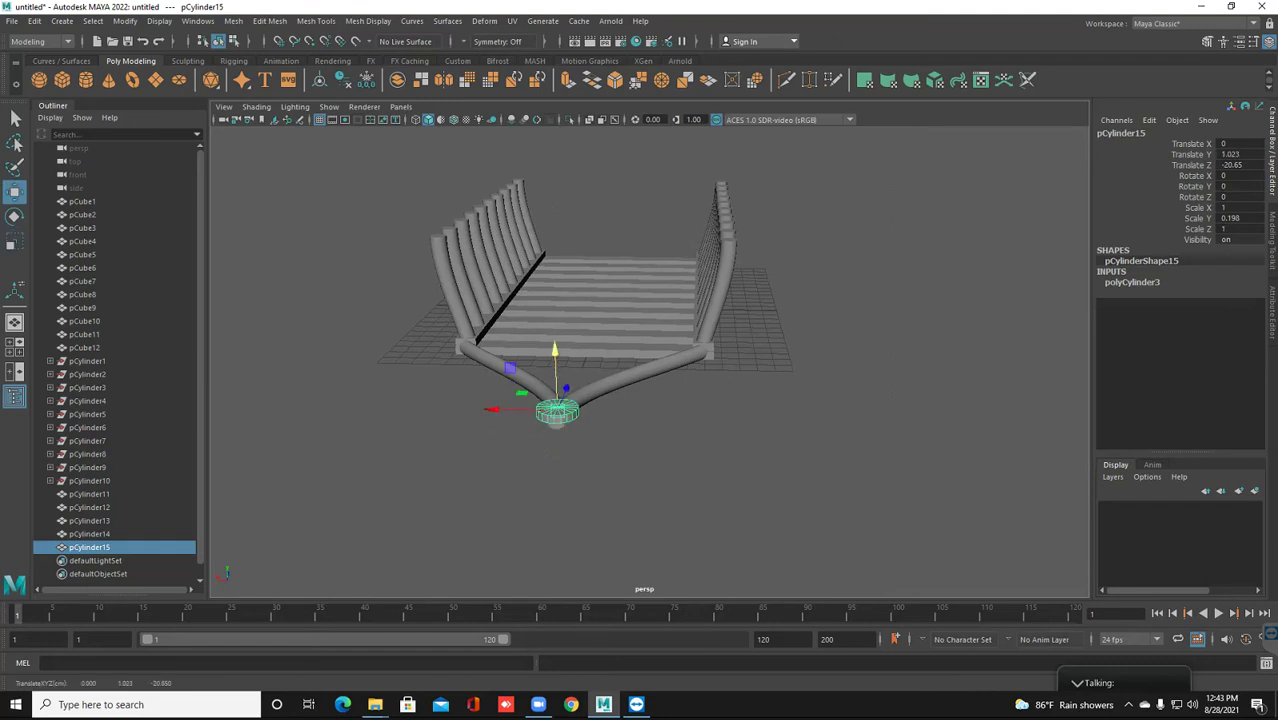
alt+drag(640, 350, 520, 330)
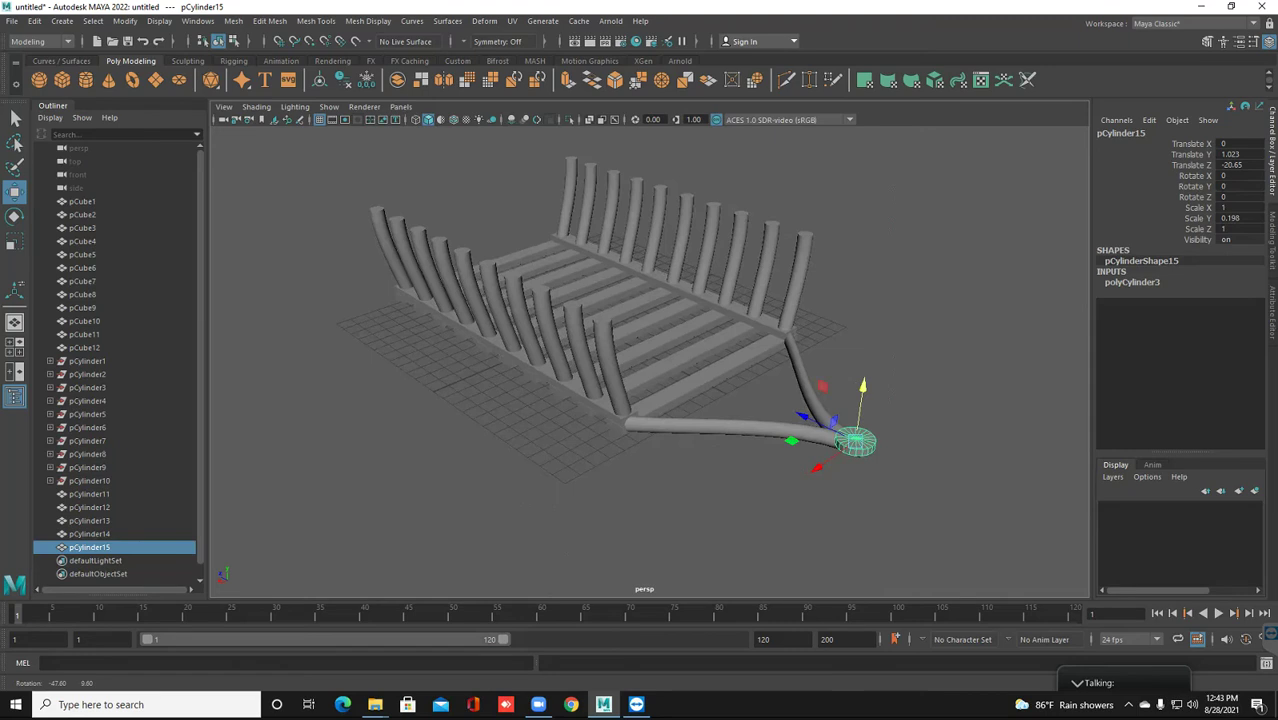
mouse_move(824, 432)
mouse_down()
mouse_move(545, 410)
mouse_move(600, 408)
mouse_up()
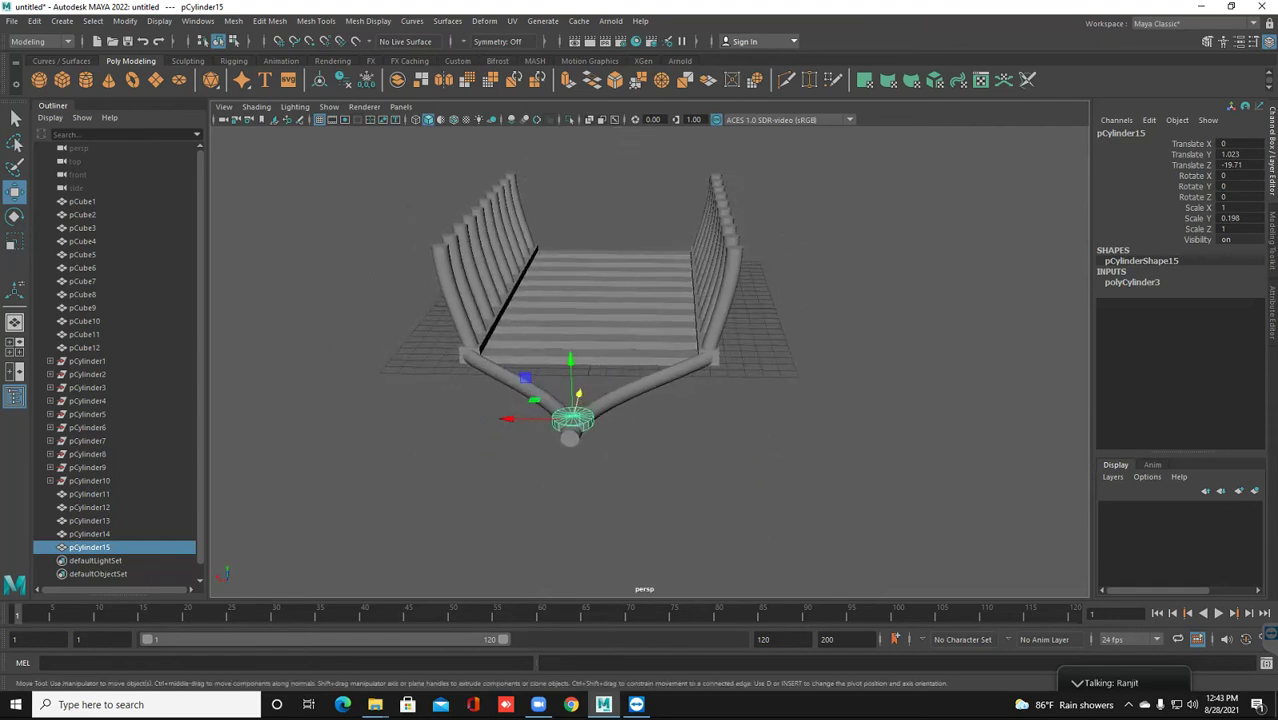
Set the disc's polyCylinder3 Subdivisions Caps to 0
key(alt)
click(1132, 282)
click(1240, 335)
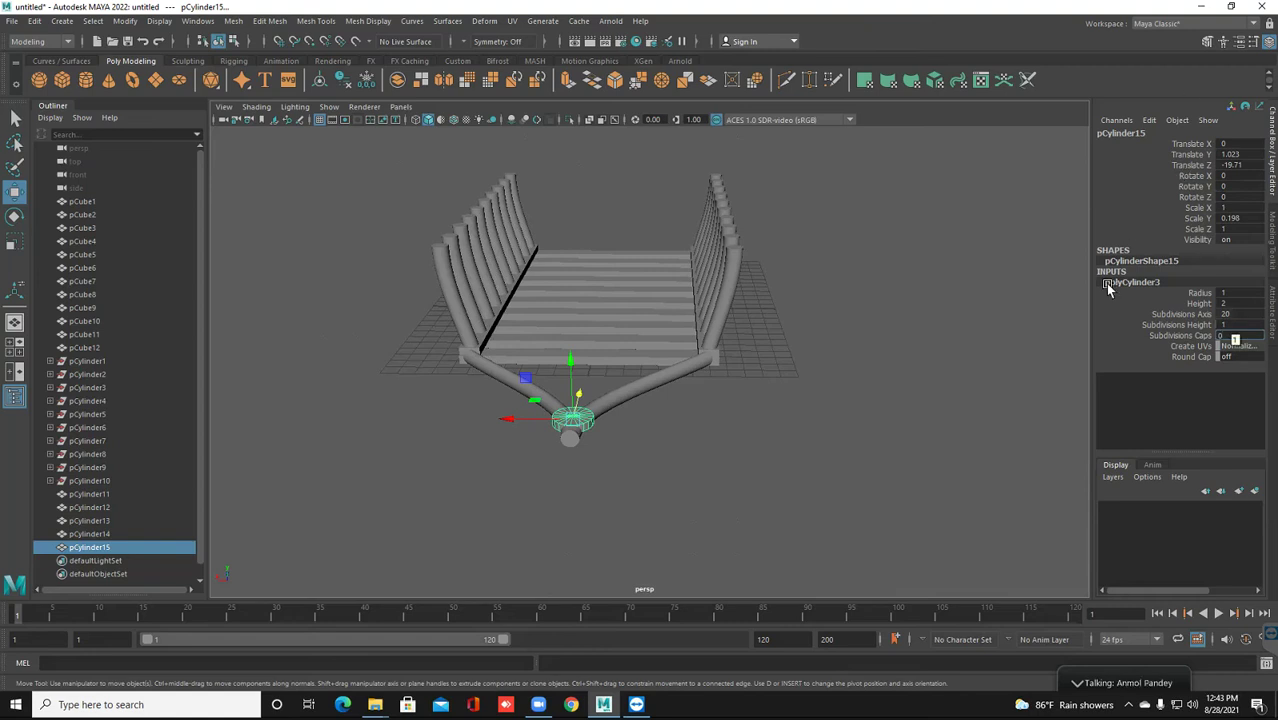
click(746, 421)
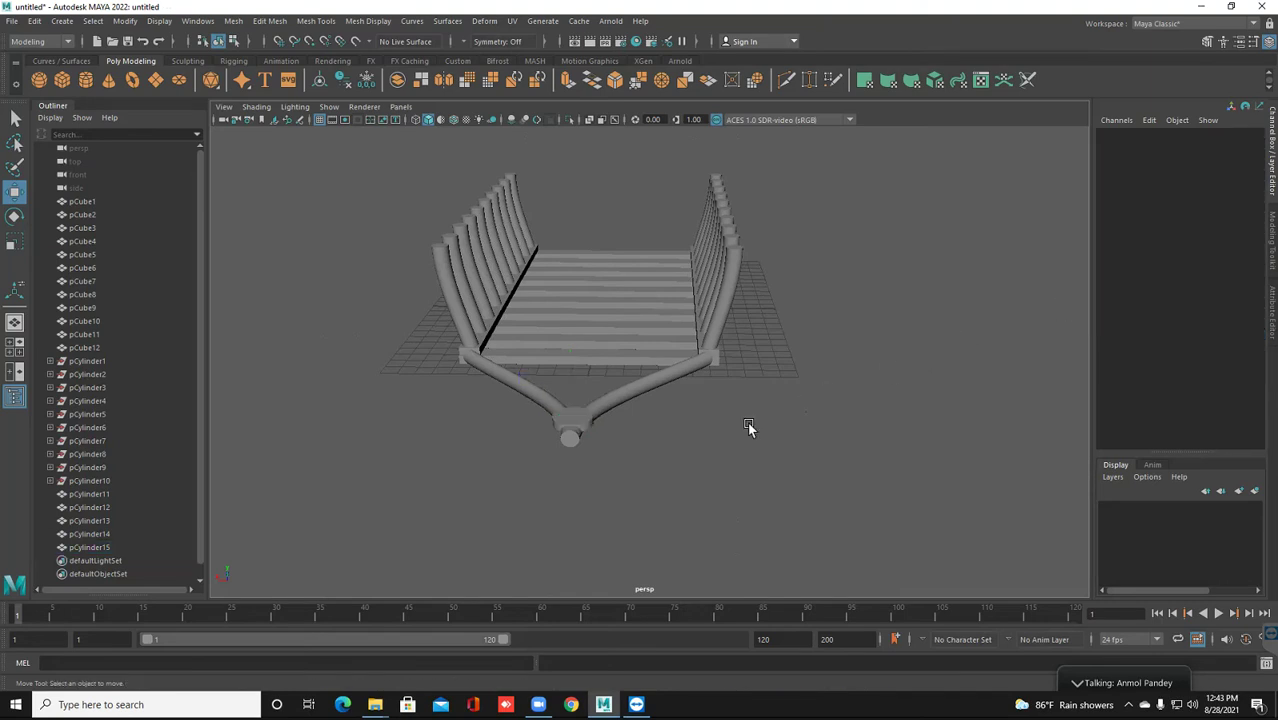
Select the joint disc and scale it uniformly down to about 0.729
click(645, 395)
click(571, 412)
click(566, 413)
click(580, 418)
click(579, 416)
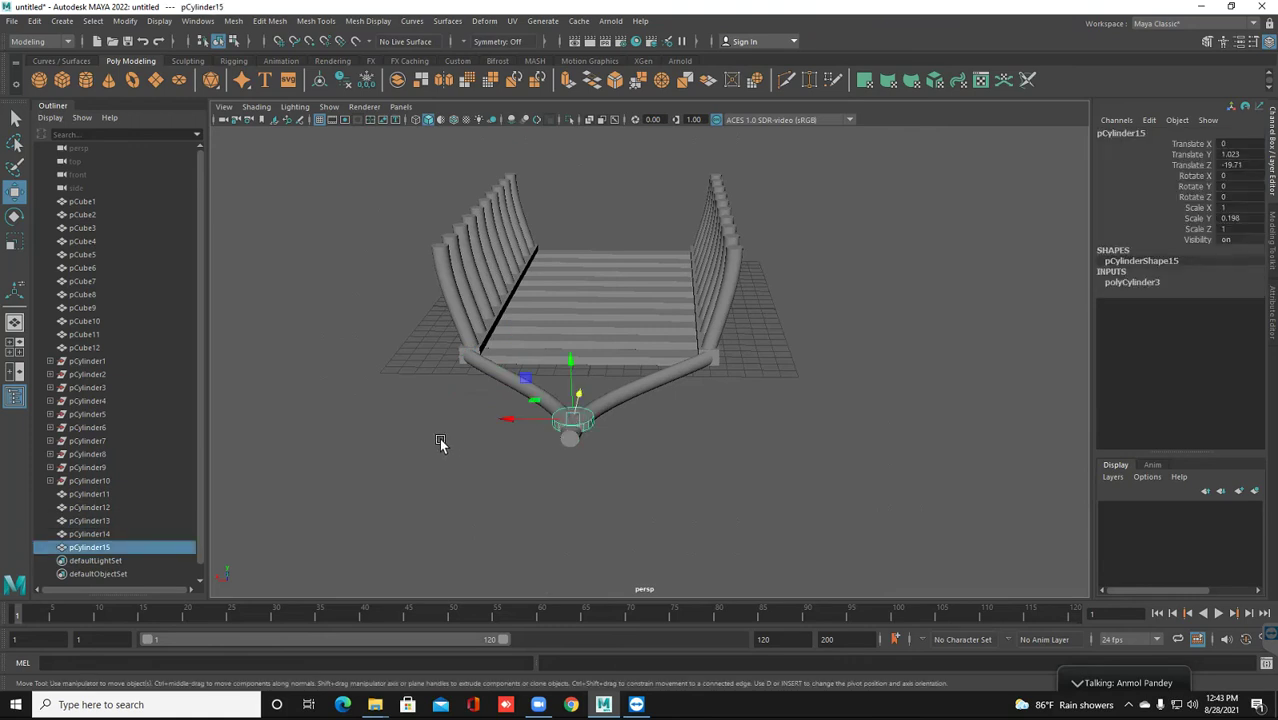
key(r)
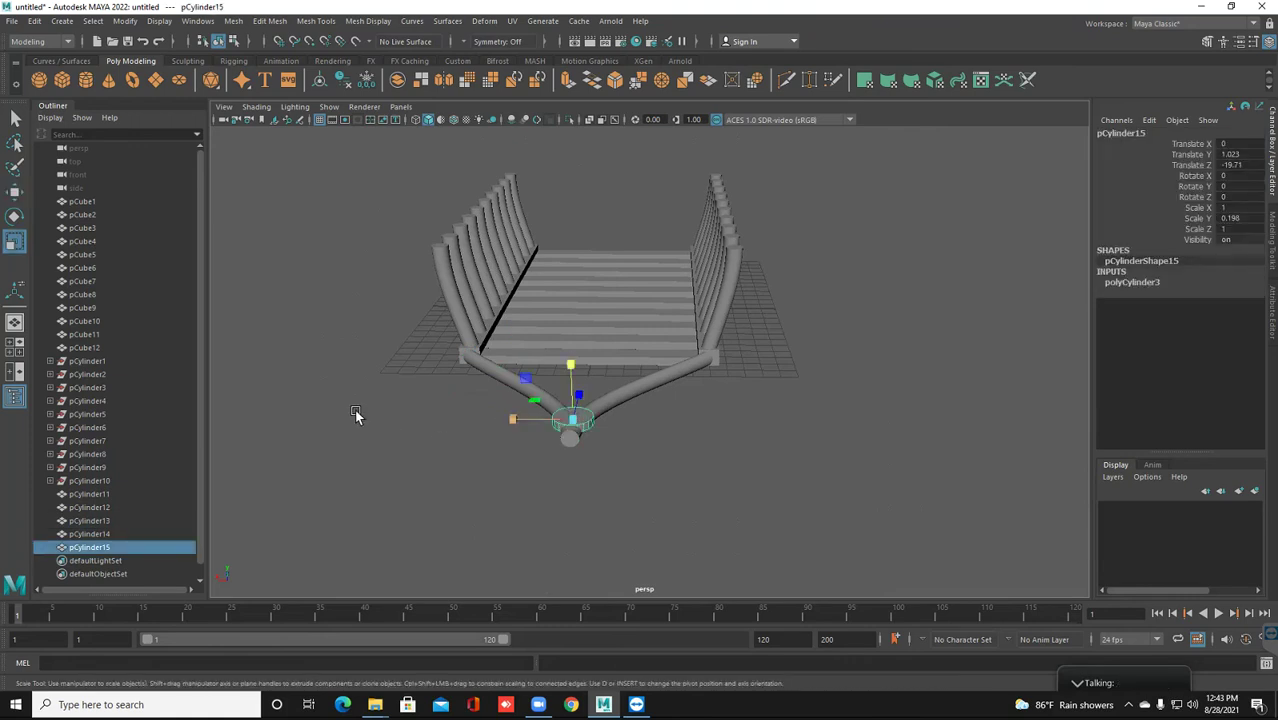
middle_drag(354, 409, 354, 409)
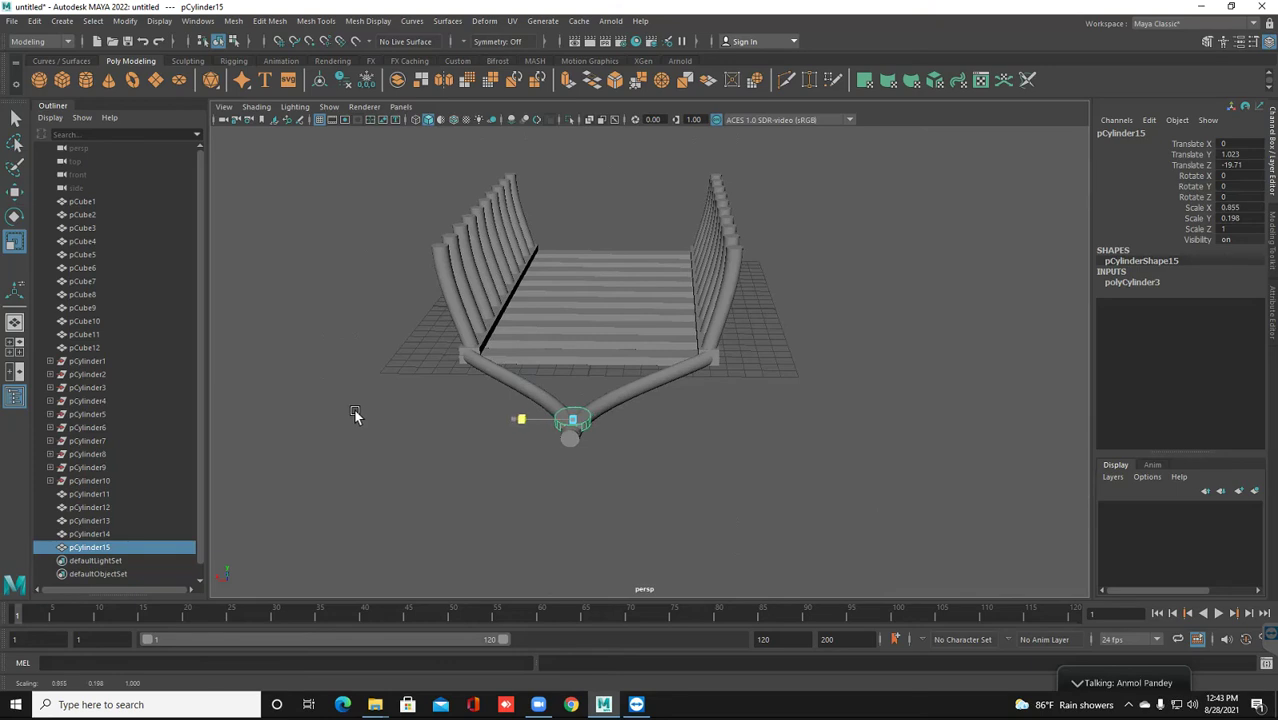
key(ctrl+z)
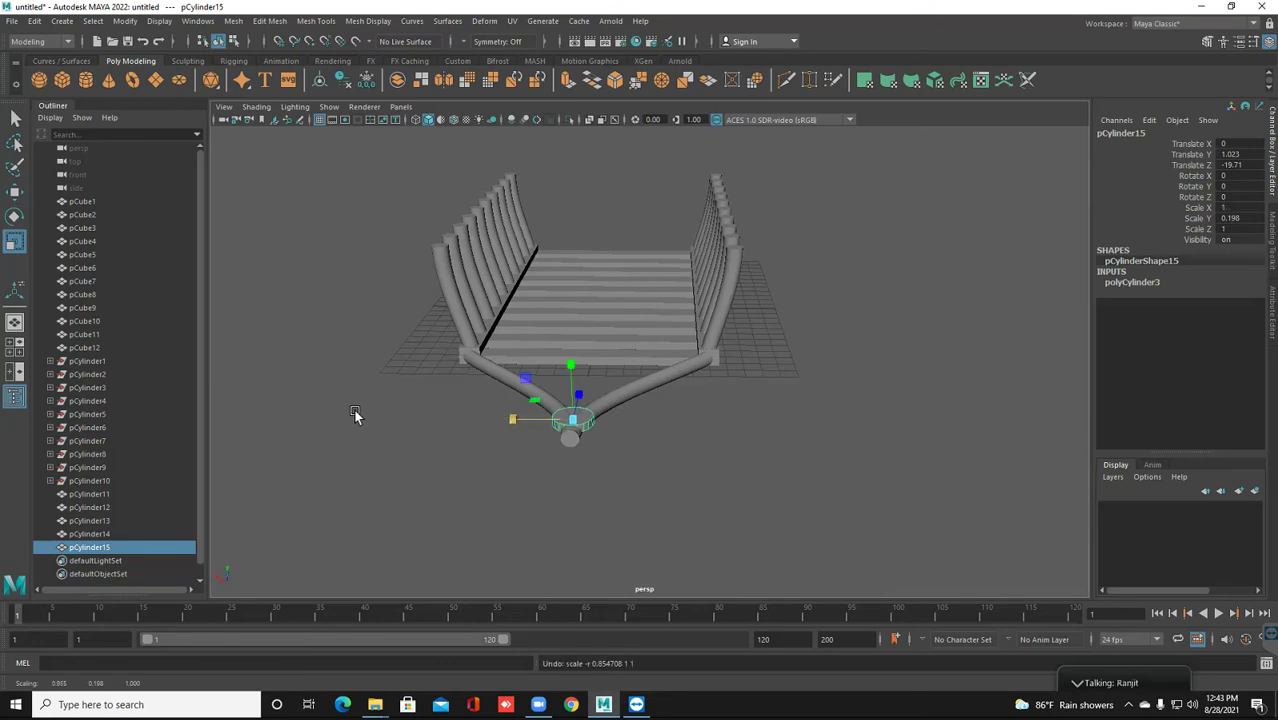
middle_drag(354, 409, 354, 409)
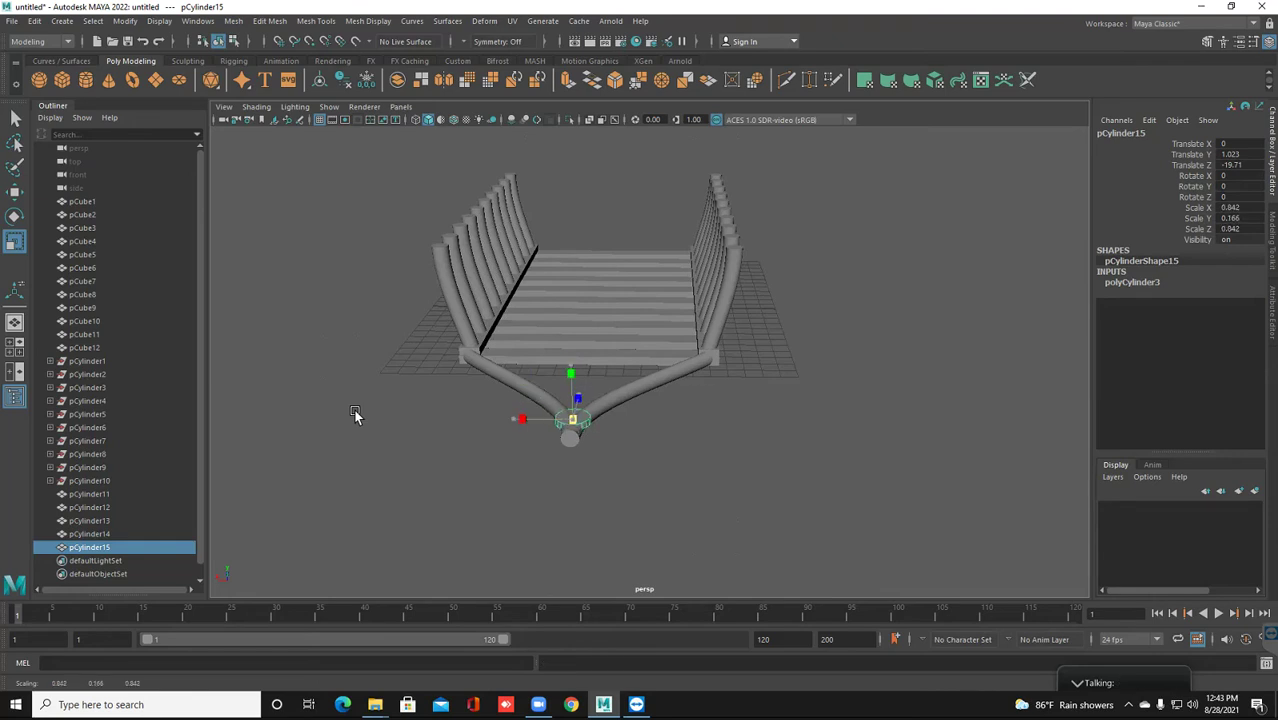
middle_drag(354, 409, 354, 409)
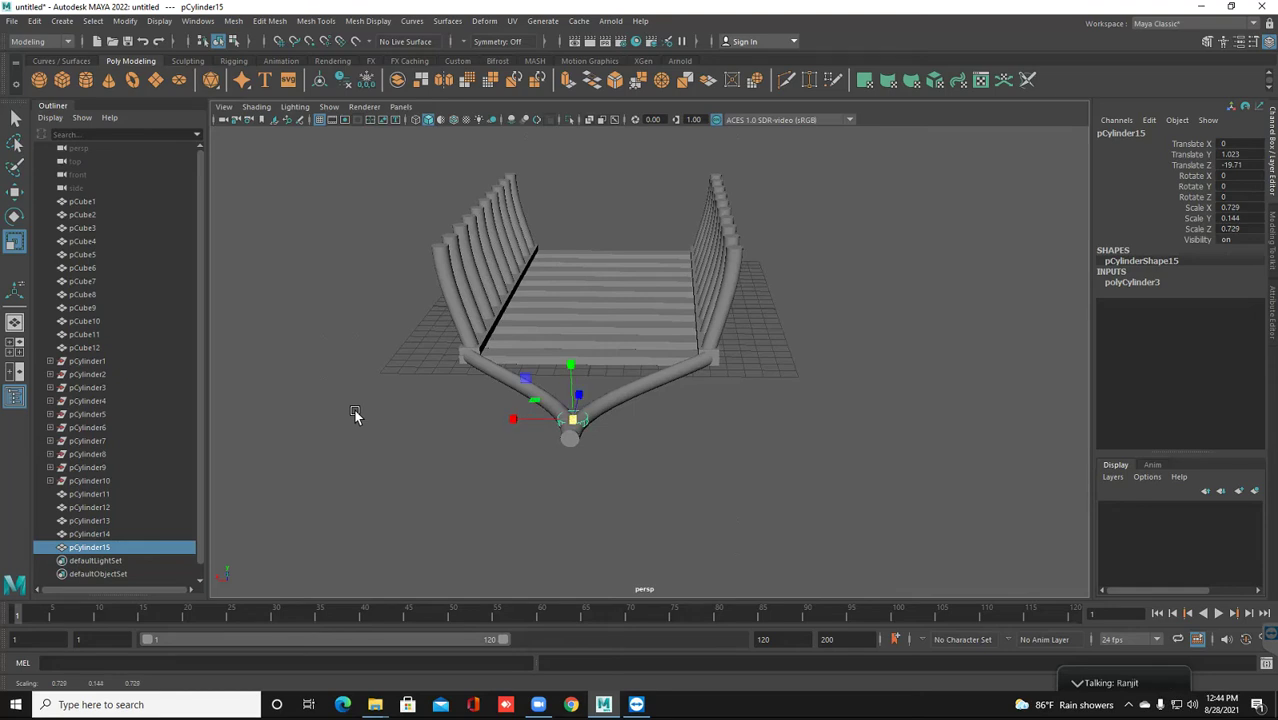
Raise the disc to Translate Y 1.294
key(w)
middle_drag(354, 409, 354, 409)
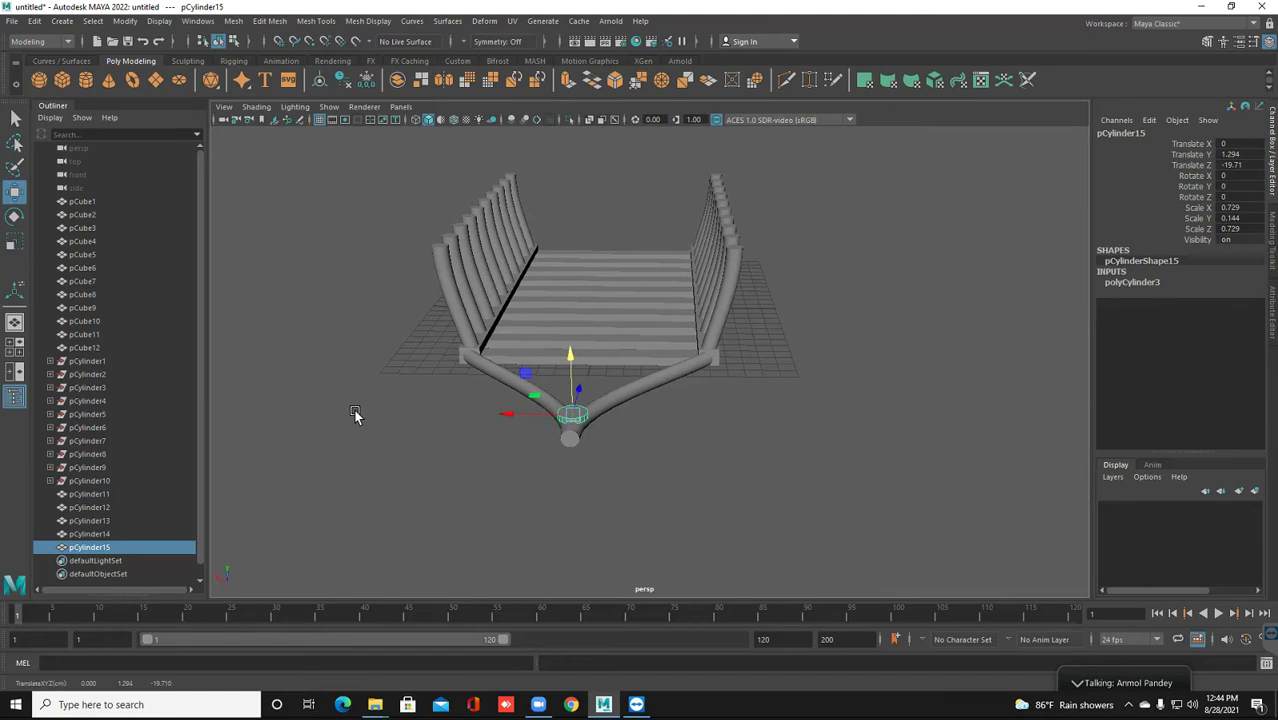
alt+drag(354, 409, 353, 409)
scroll(354, 409, up, 3)
scroll(354, 409, down, 2)
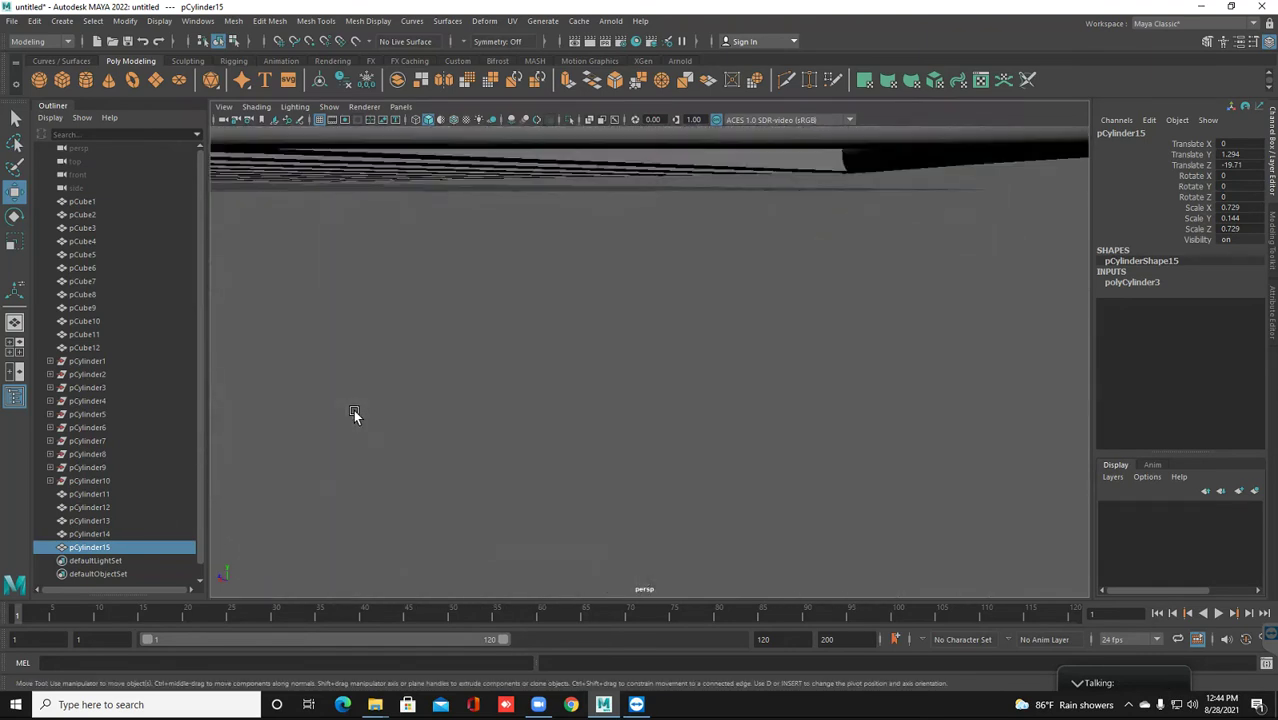
Undo the shrink and raise, restoring Scale 1 × 0.198 × 1 and Translate Y 1.023, and reselect the disc
key(ctrl+z)
key(ctrl+z)
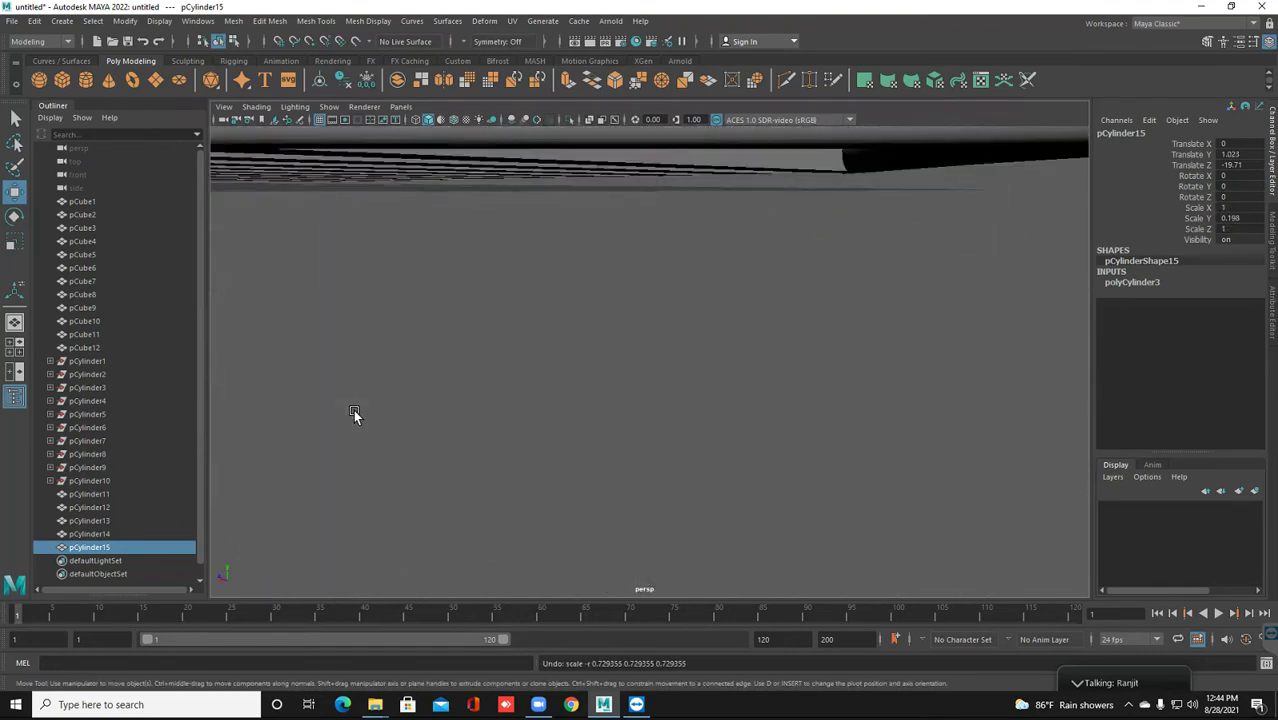
click(353, 409)
mouse_move(353, 409)
alt+mouse_down()
mouse_move(465, 394)
mouse_move(731, 468)
alt+mouse_up()
scroll(759, 469, up, 3)
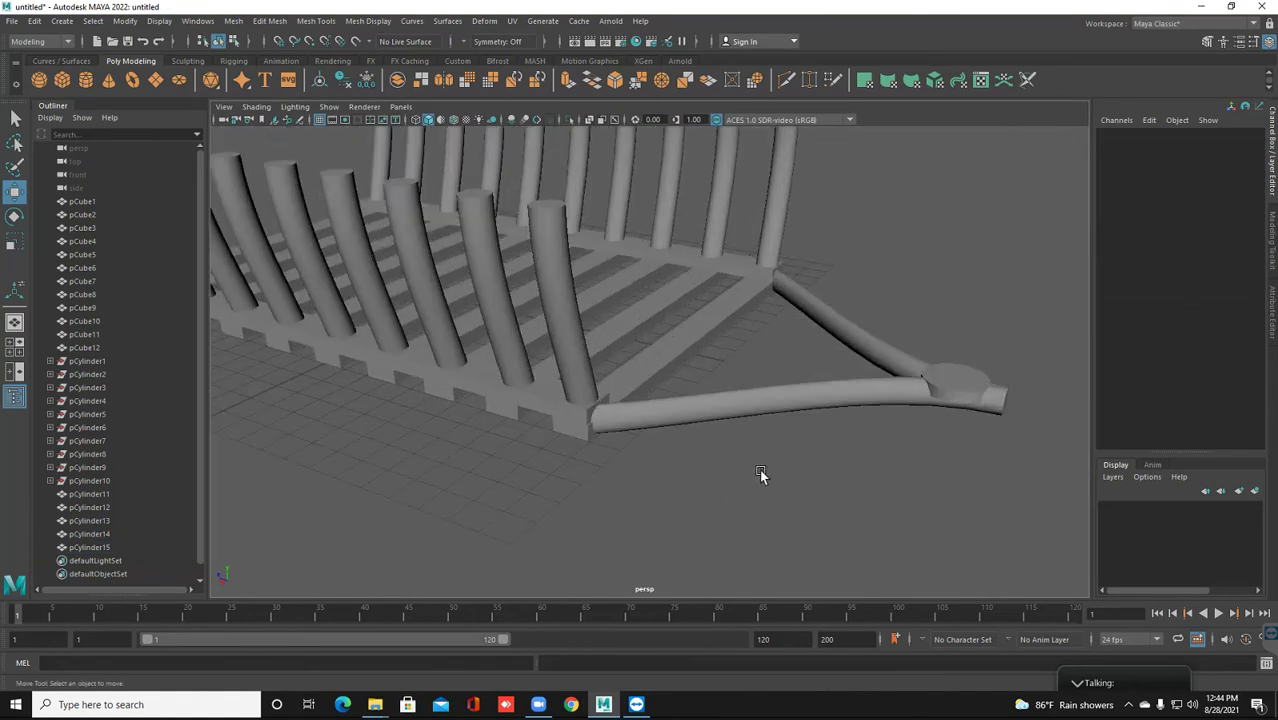
scroll(759, 469, up, 3)
scroll(759, 469, up, 3)
click(747, 445)
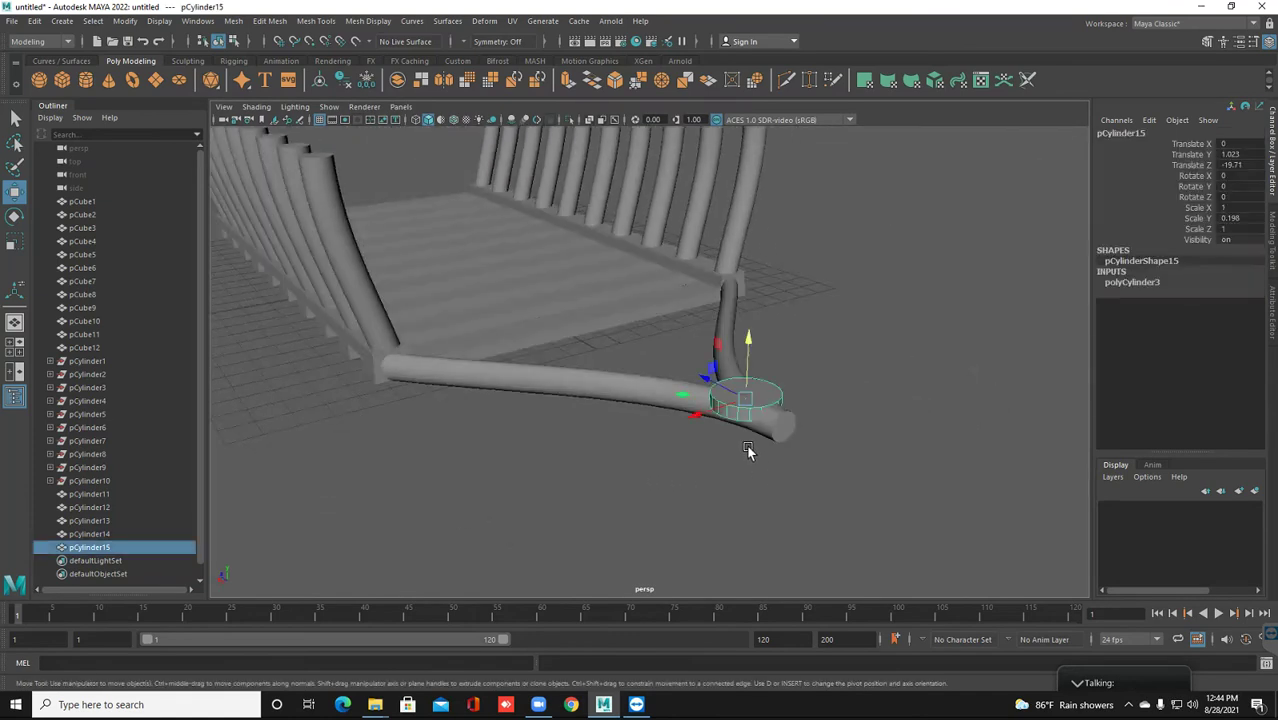
Frame the disc and orbit to a level front view of the bridge
alt+drag(747, 445, 745, 449)
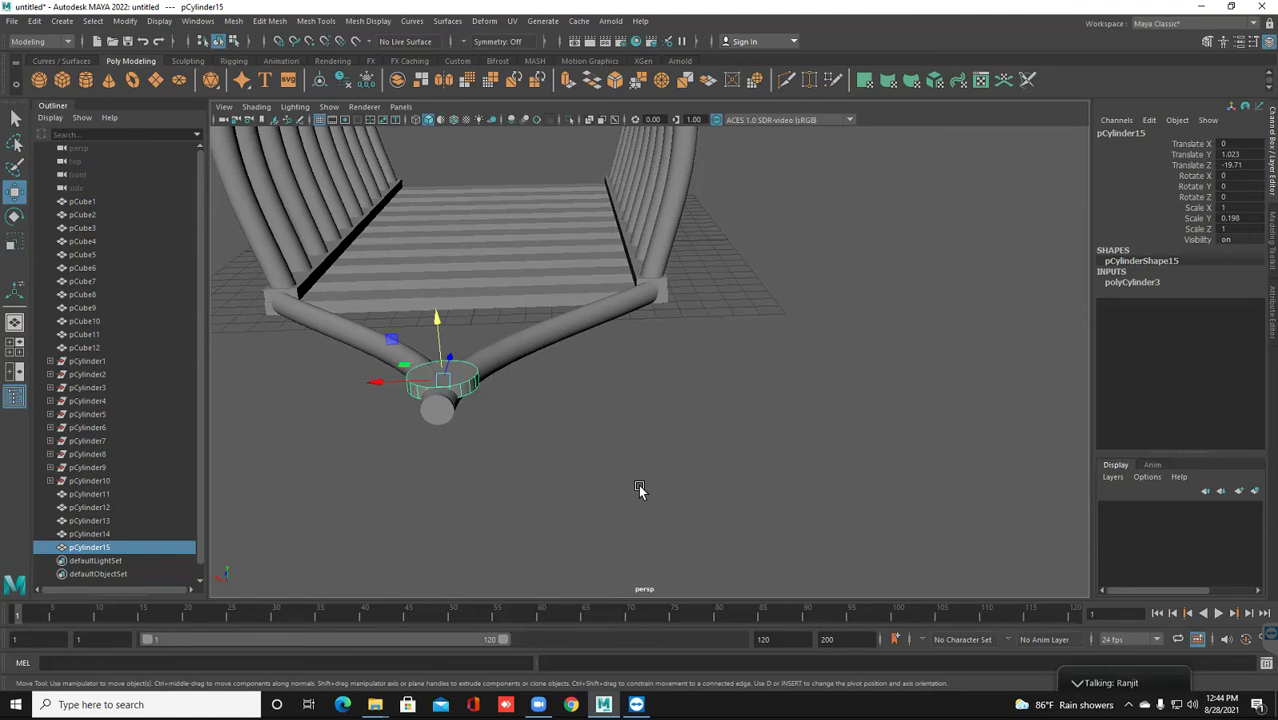
alt+drag(577, 460, 579, 461)
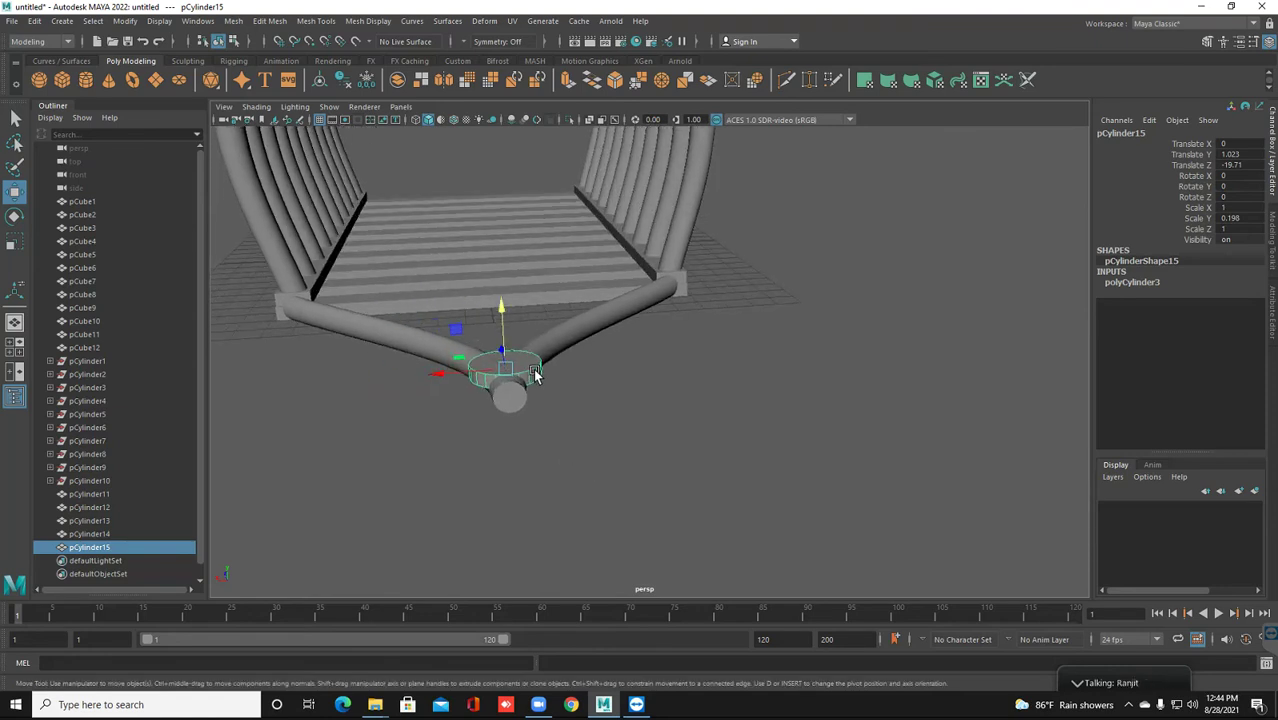
key(f)
scroll(538, 373, down, 3)
scroll(540, 373, down, 3)
scroll(540, 373, down, 3)
scroll(540, 373, down, 2)
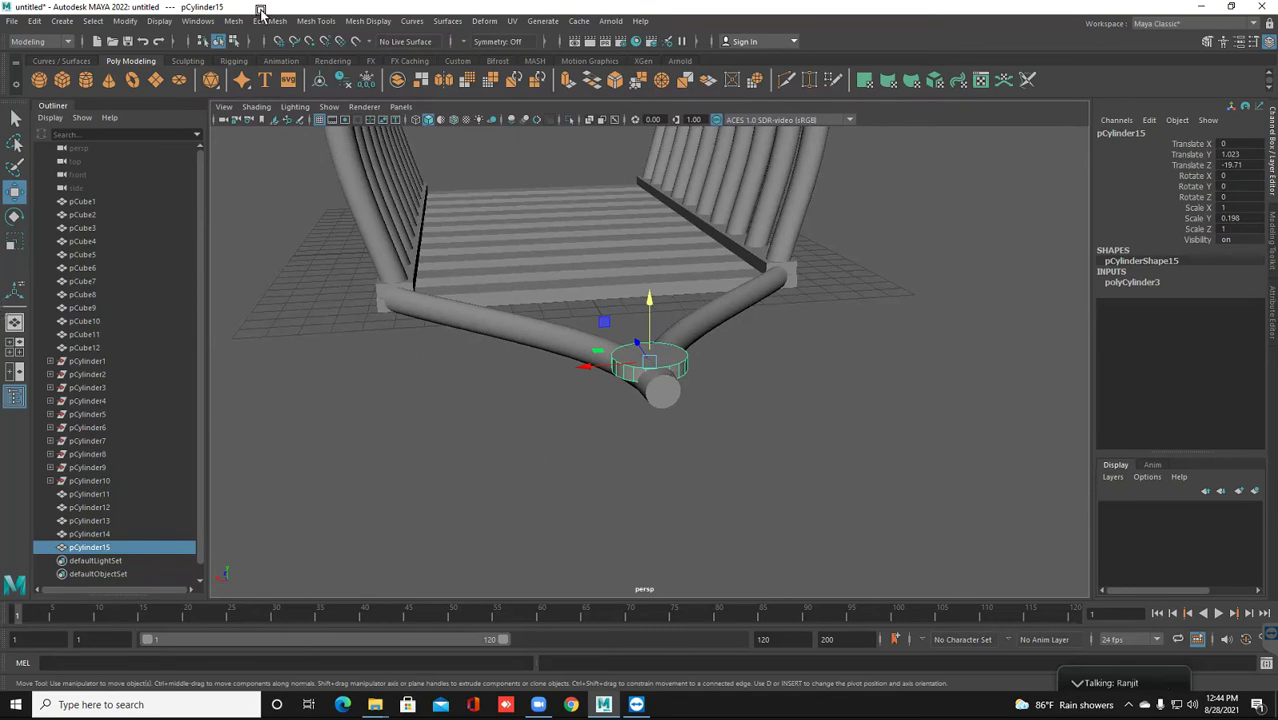
alt+drag(650, 450, 700, 440)
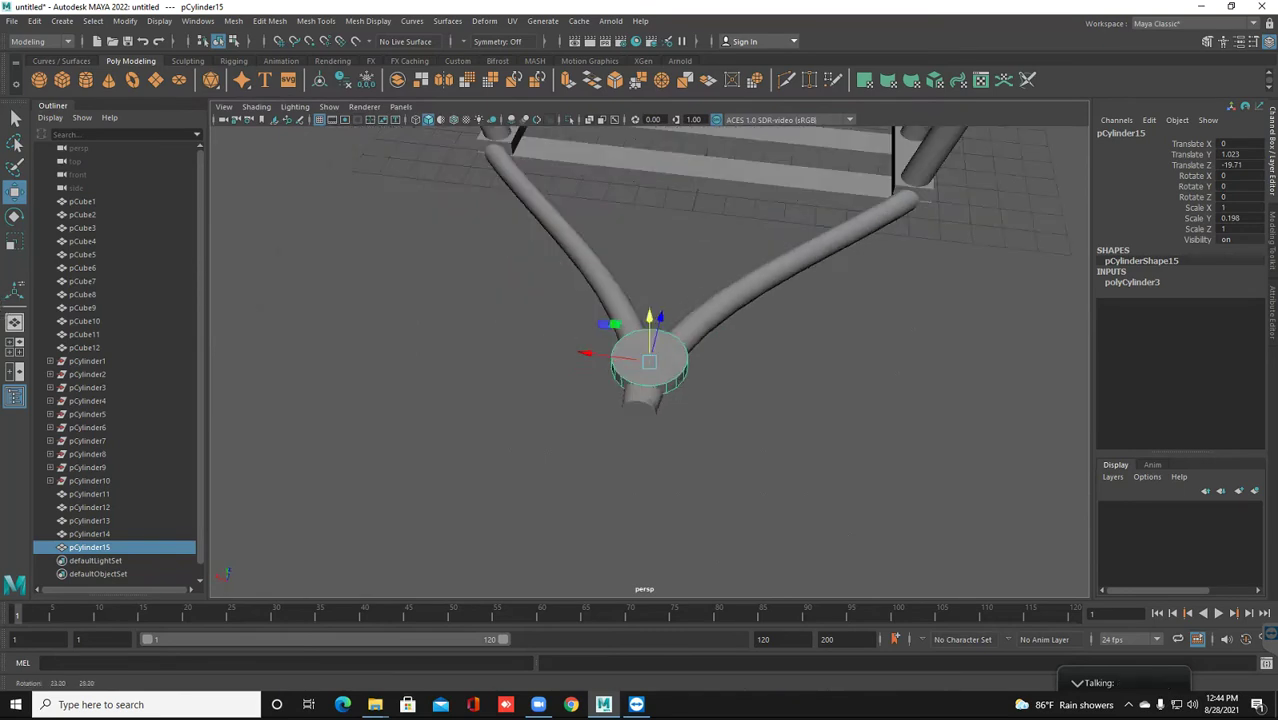
alt+drag(700, 440, 700, 420)
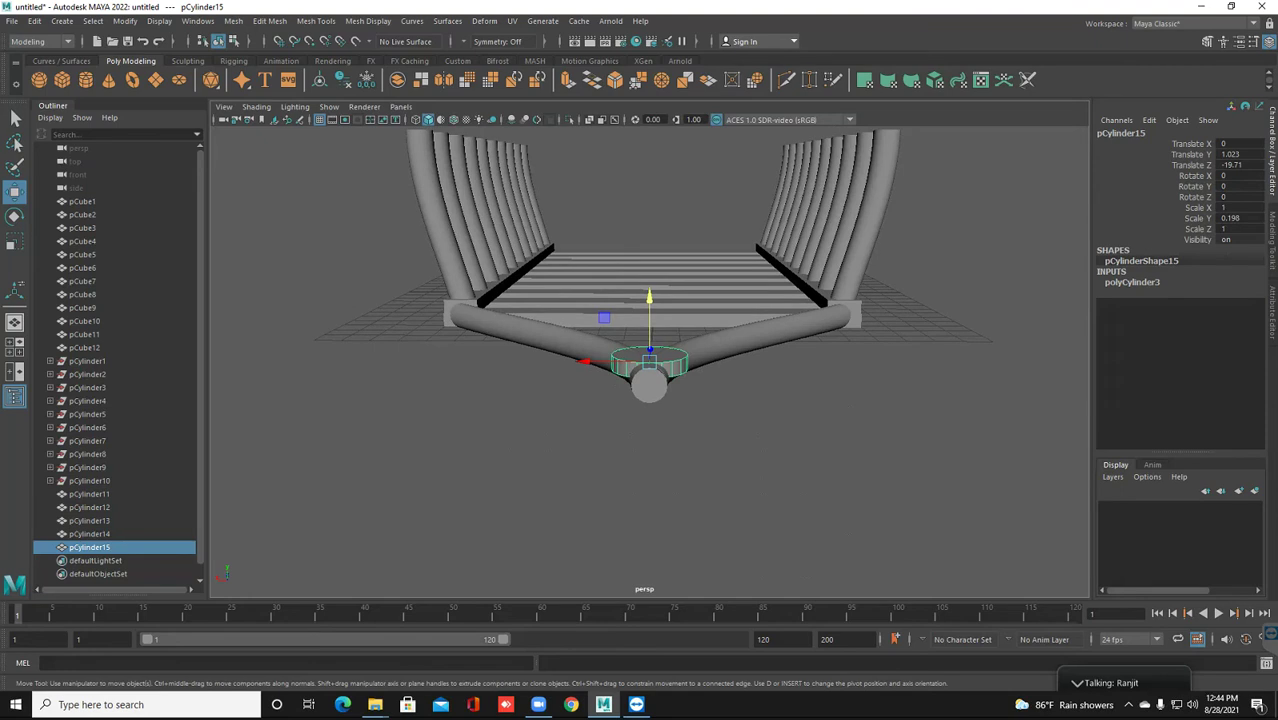
right_click(668, 338)
click(605, 338)
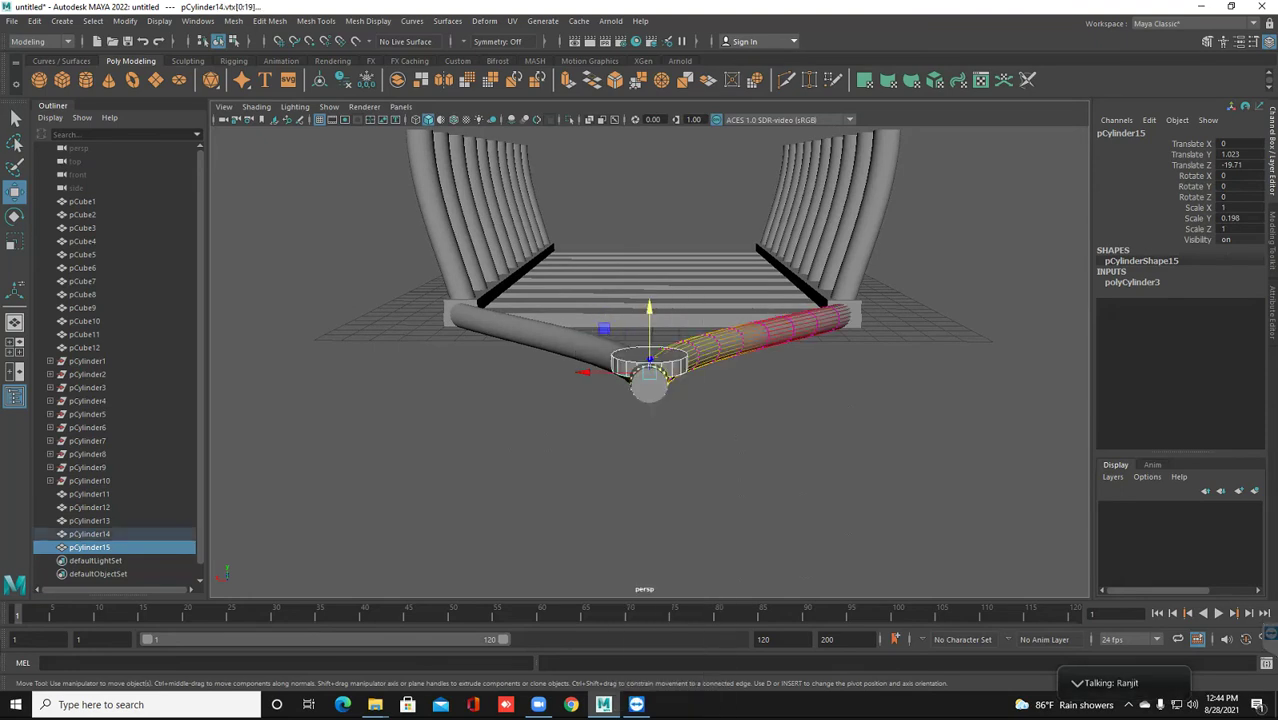
click(760, 470)
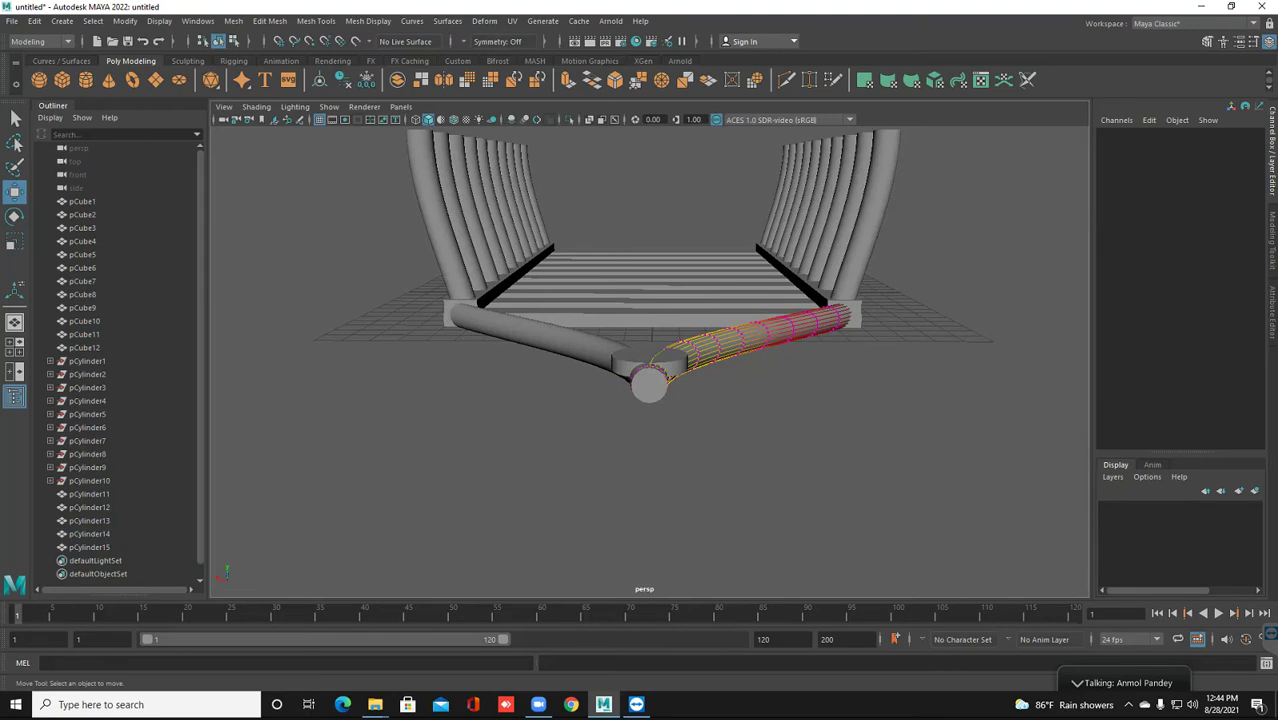
click(740, 347)
ctrl+right_drag(742, 346, 769, 315)
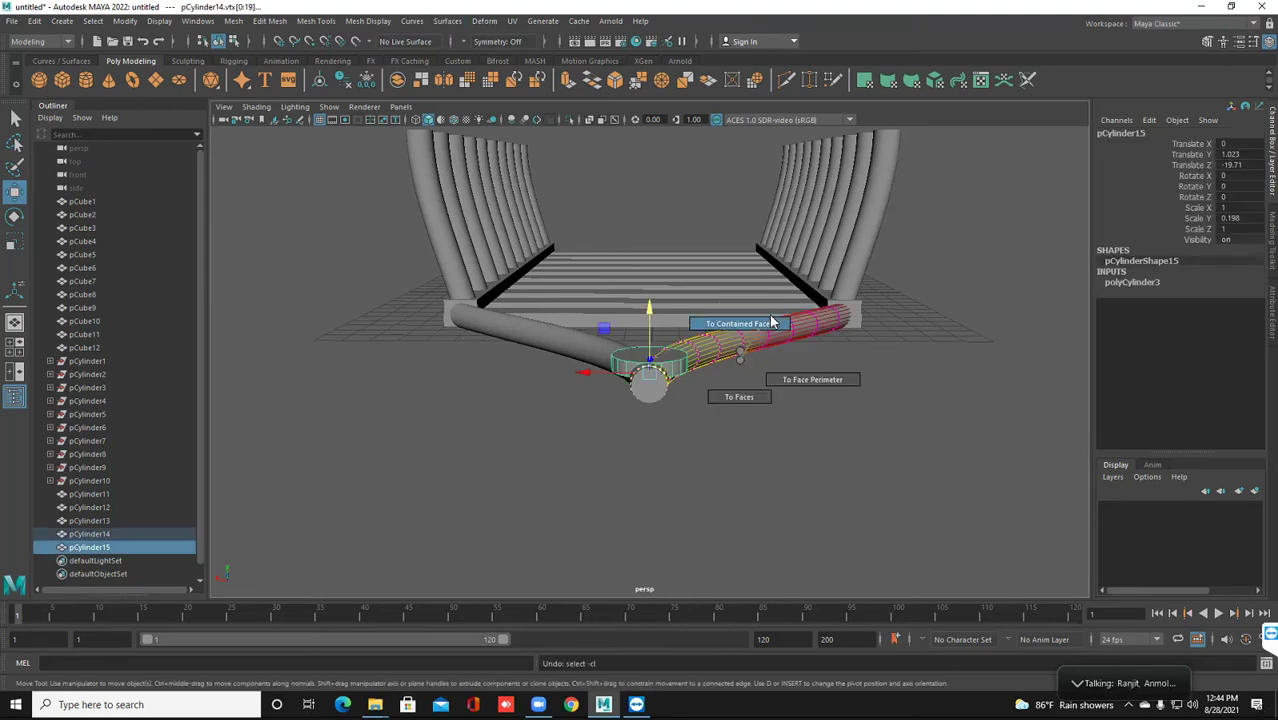
ctrl+right_drag(740, 358, 740, 357)
right_click(741, 358)
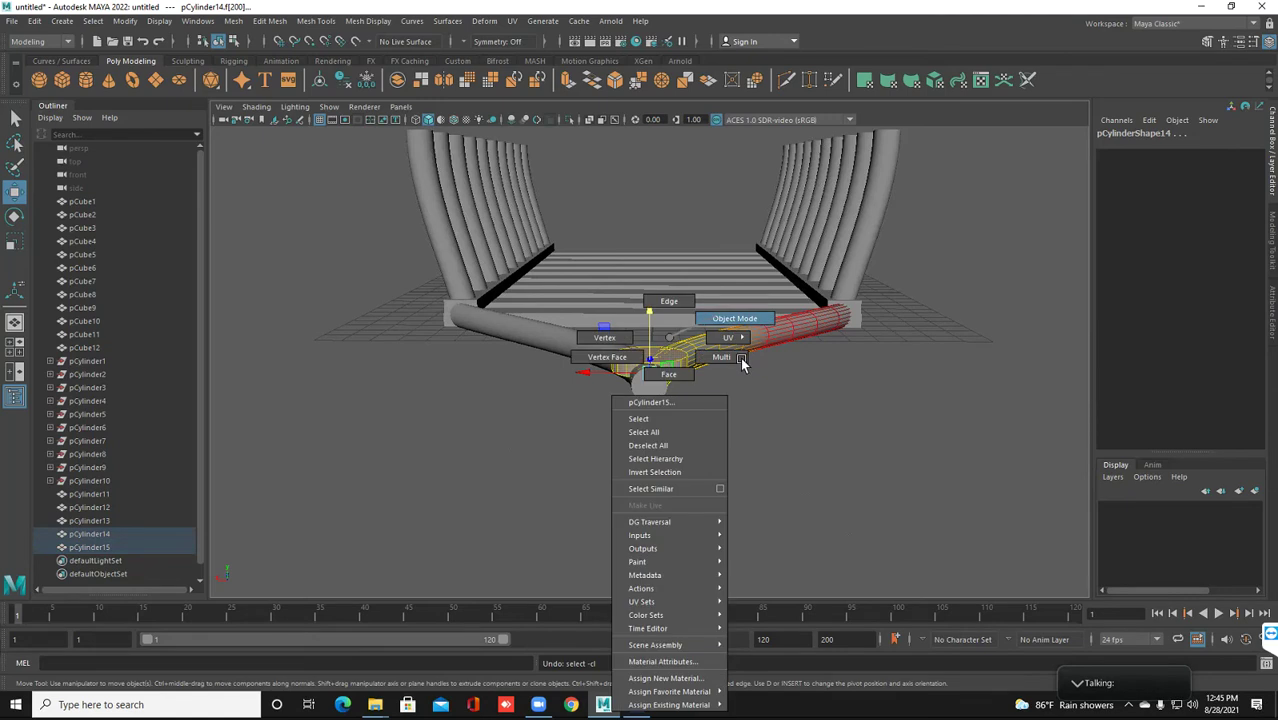
click(741, 358)
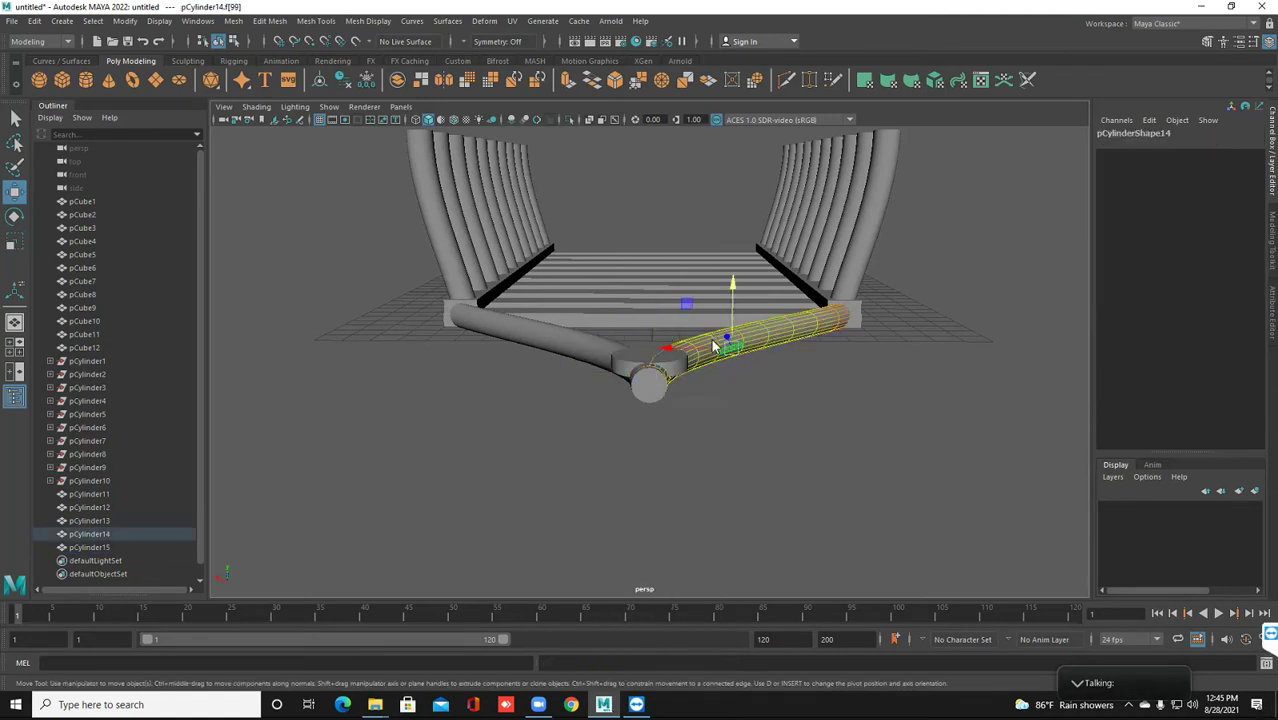
right_click(714, 345)
click(795, 318)
click(690, 377)
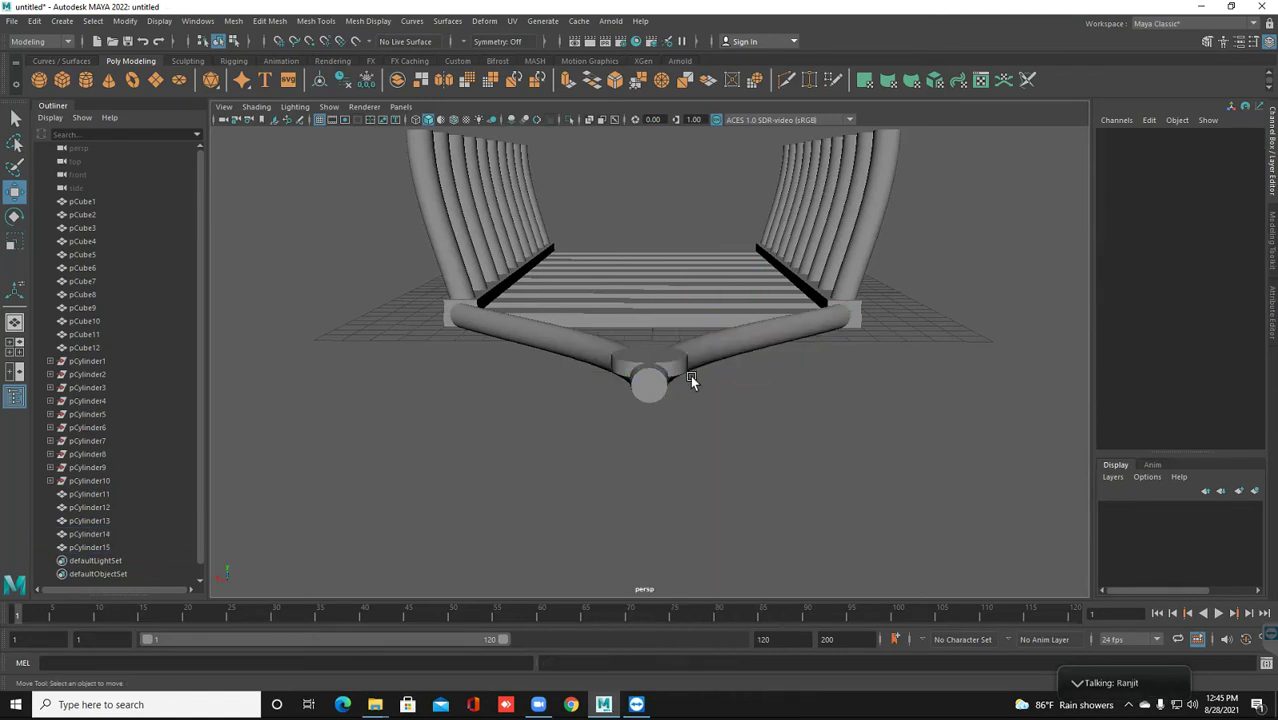
In Object Mode, lift the disc to about Translate Y 2.34 above the legs' joint
click(685, 379)
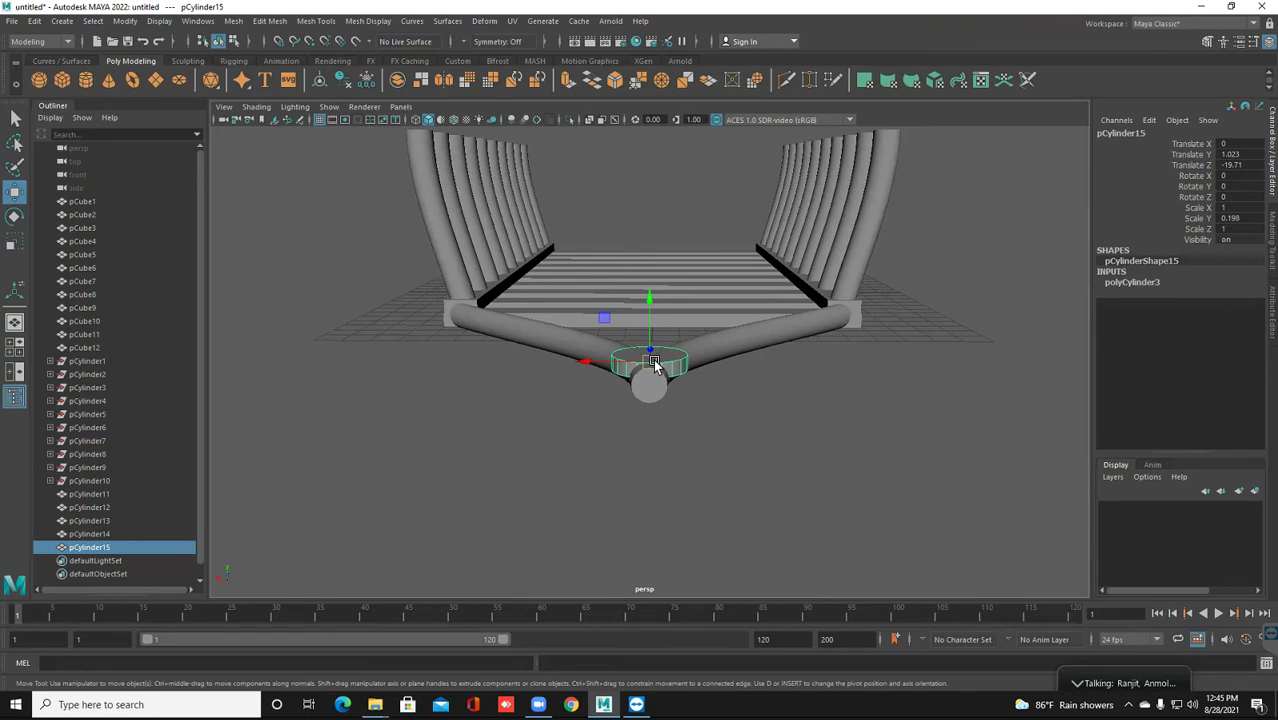
right_drag(653, 363, 651, 375)
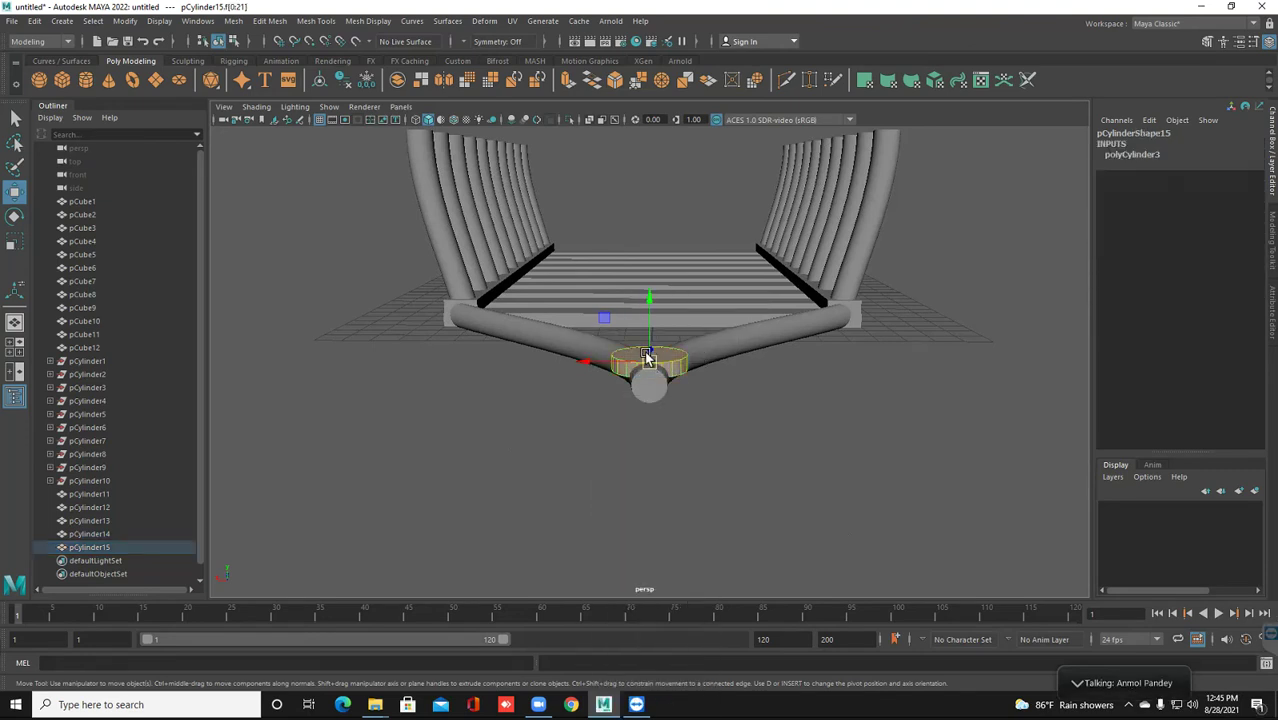
right_click(652, 340)
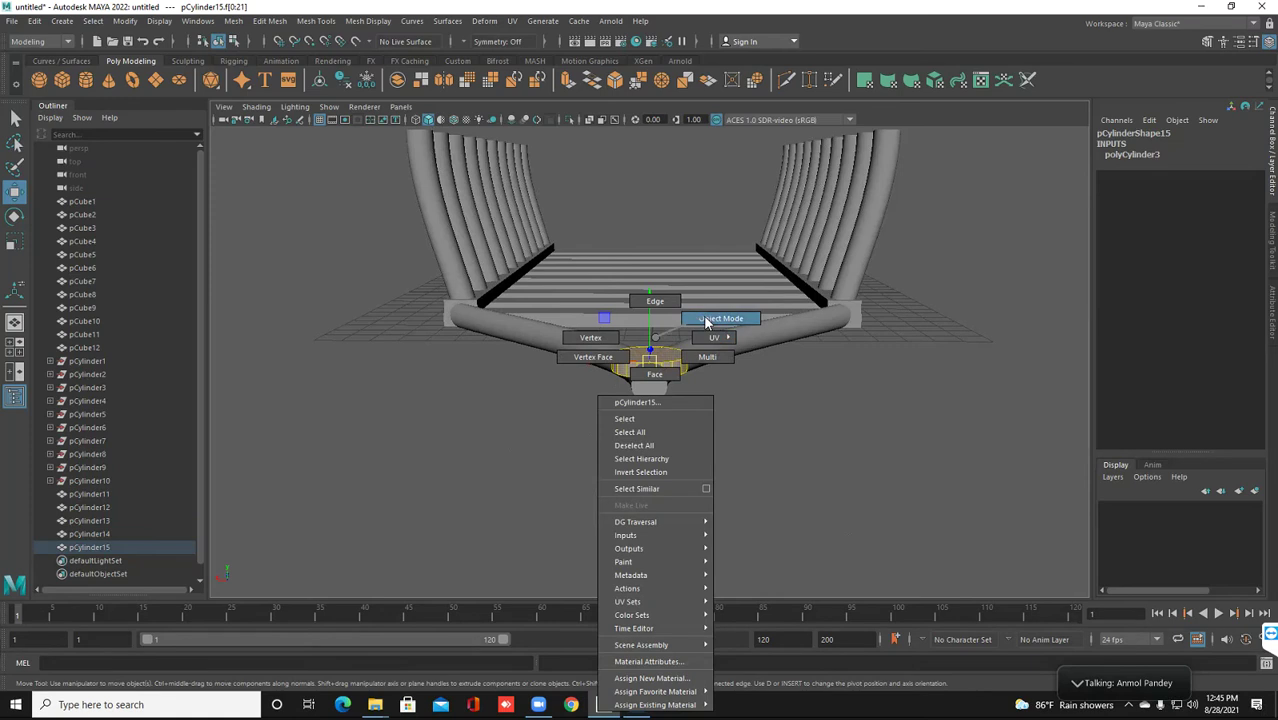
click(670, 342)
drag(643, 318, 652, 270)
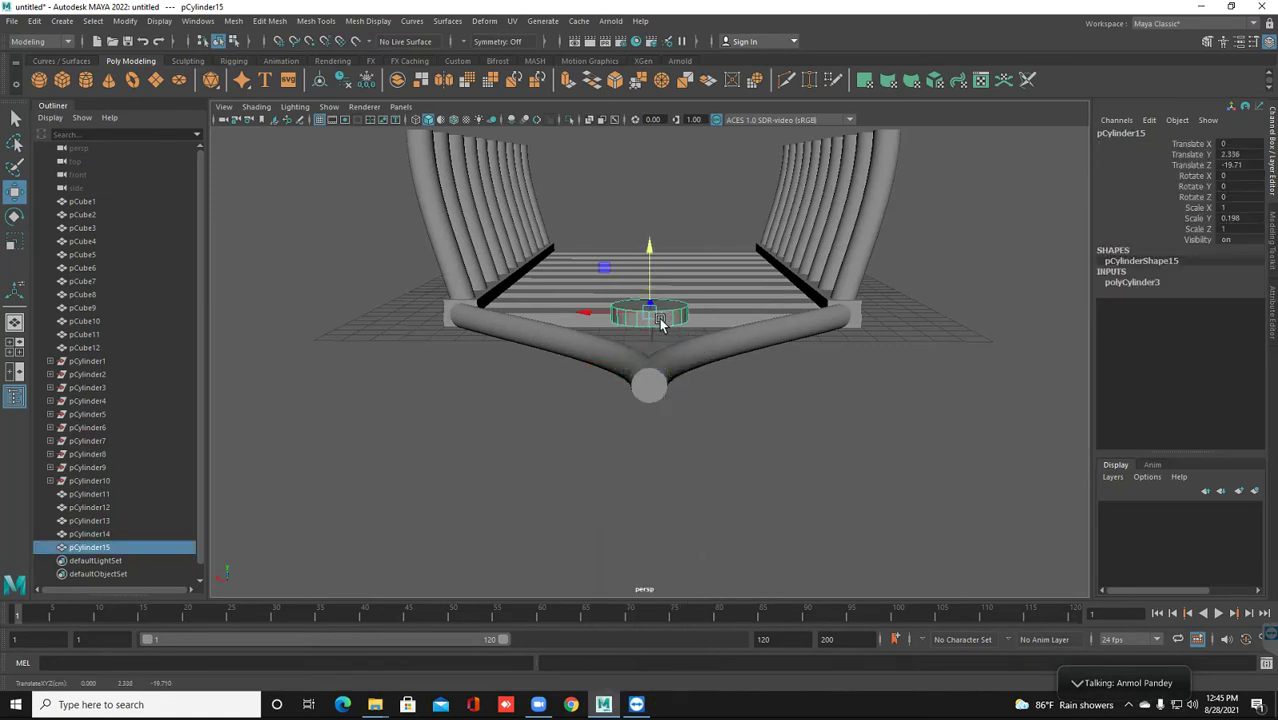
scroll(660, 322, up, 3)
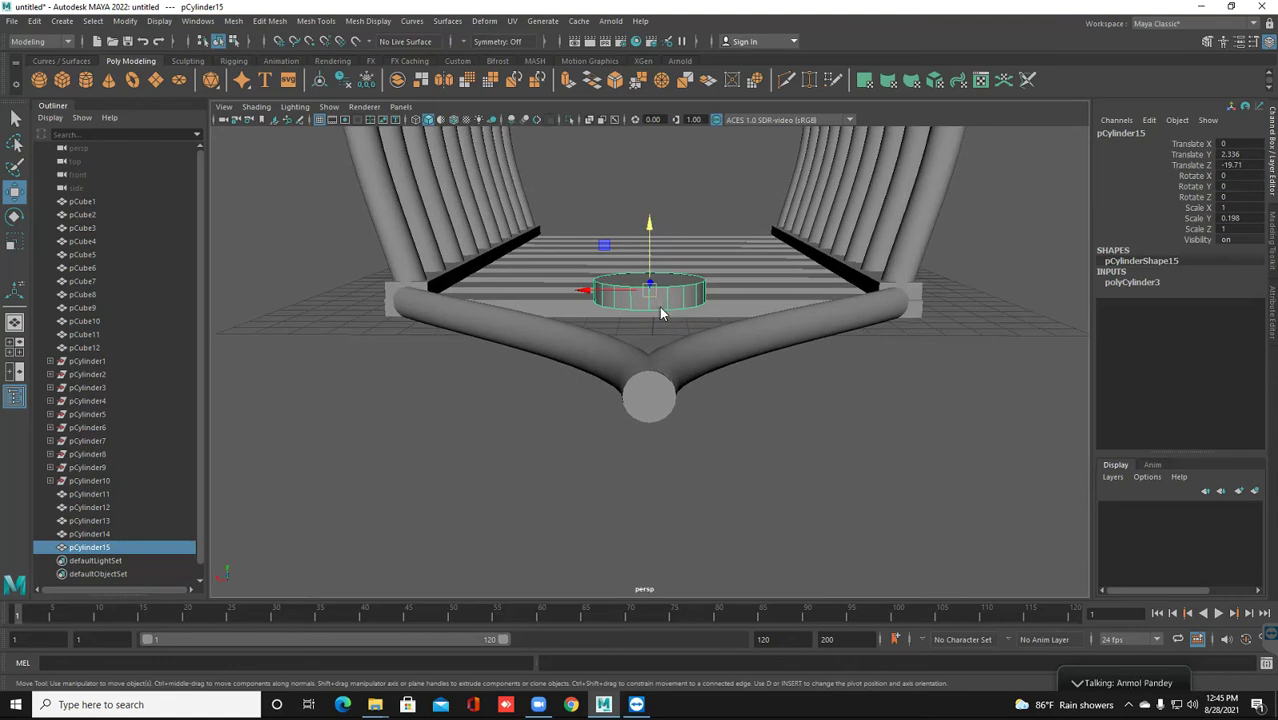
Select the disc's faces and extrude them with Ctrl+E, creating polyExtrudeFace1
right_drag(660, 313, 659, 308)
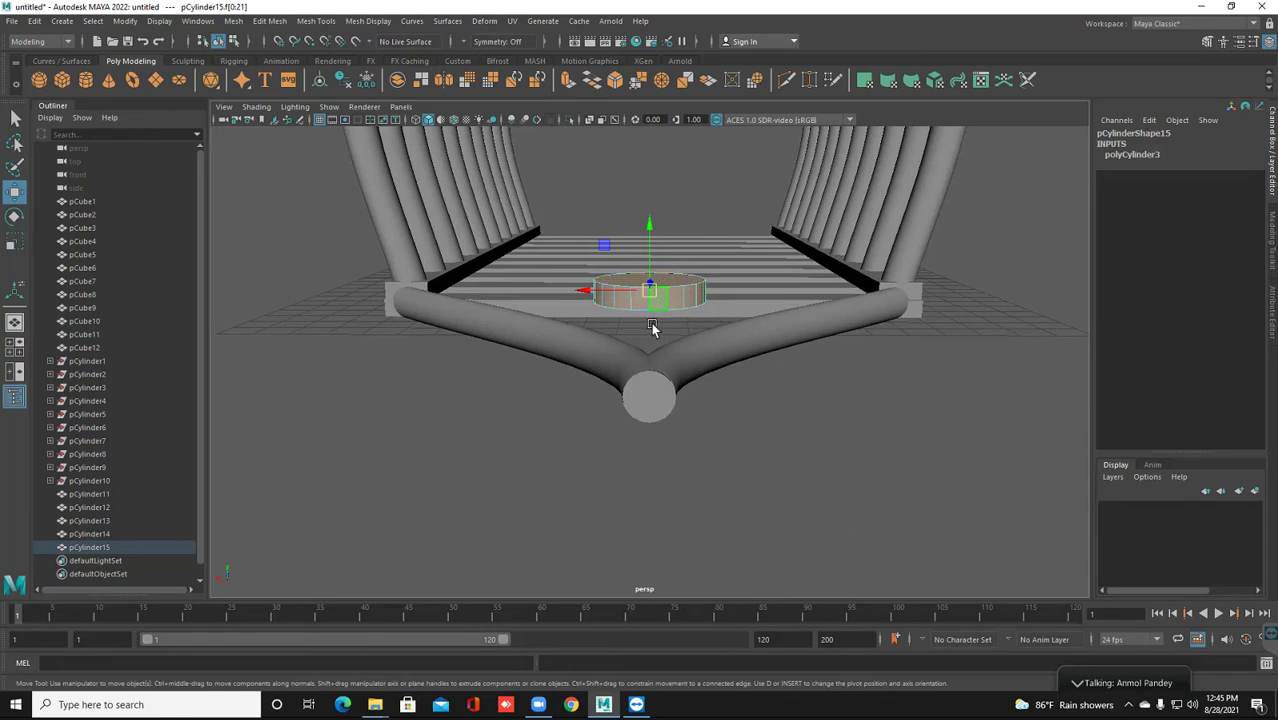
alt+drag(619, 347, 641, 297)
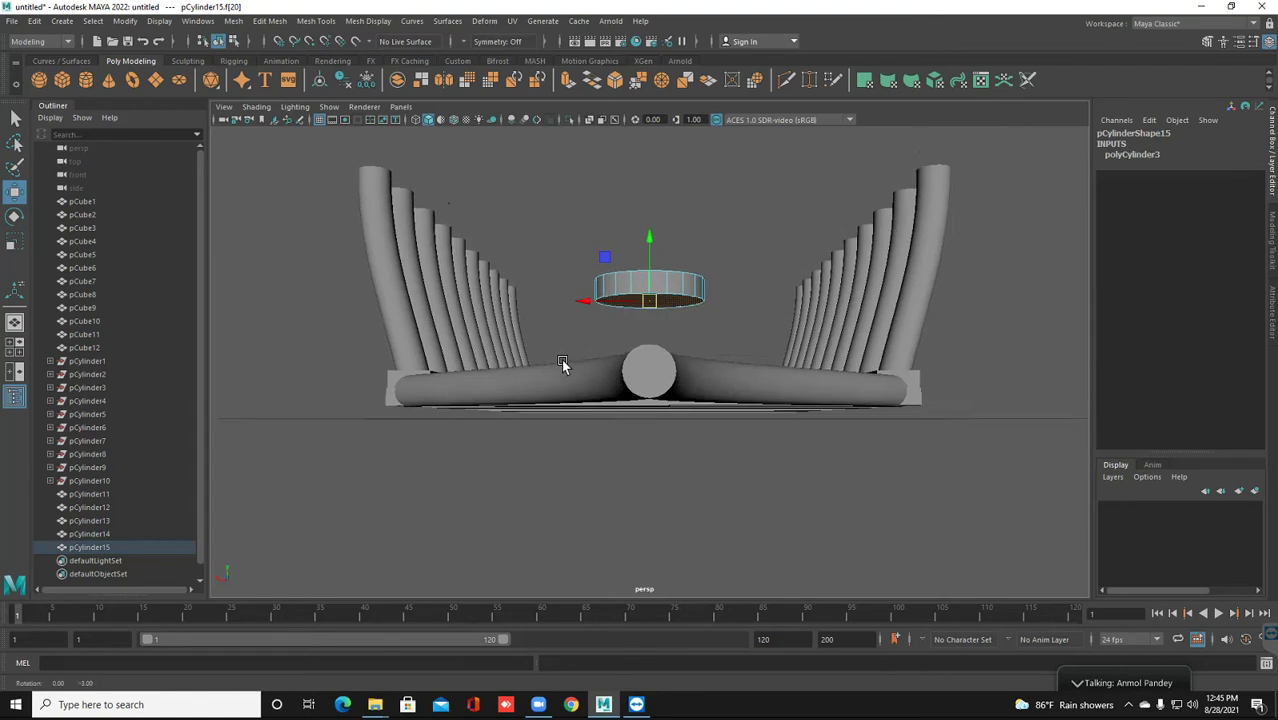
alt+drag(564, 387, 567, 391)
key(ctrl+e)
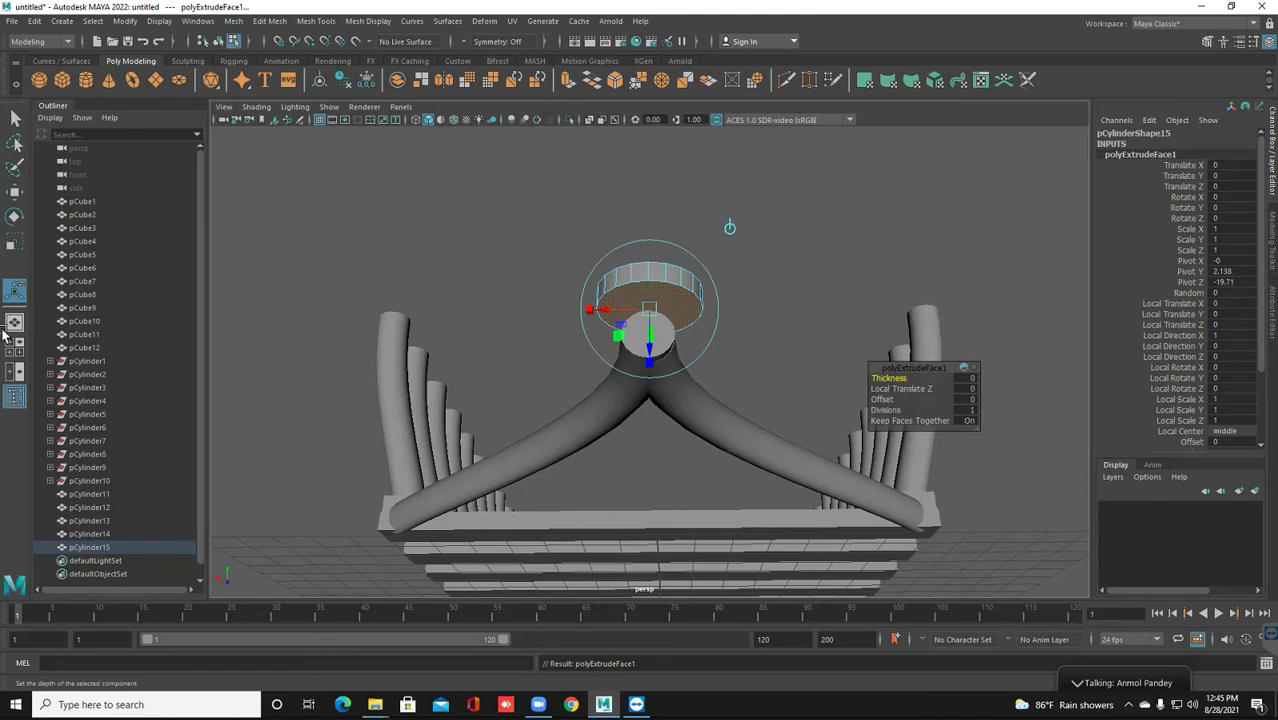
Scale the extruded top face of the junction cylinder inward
click(14, 246)
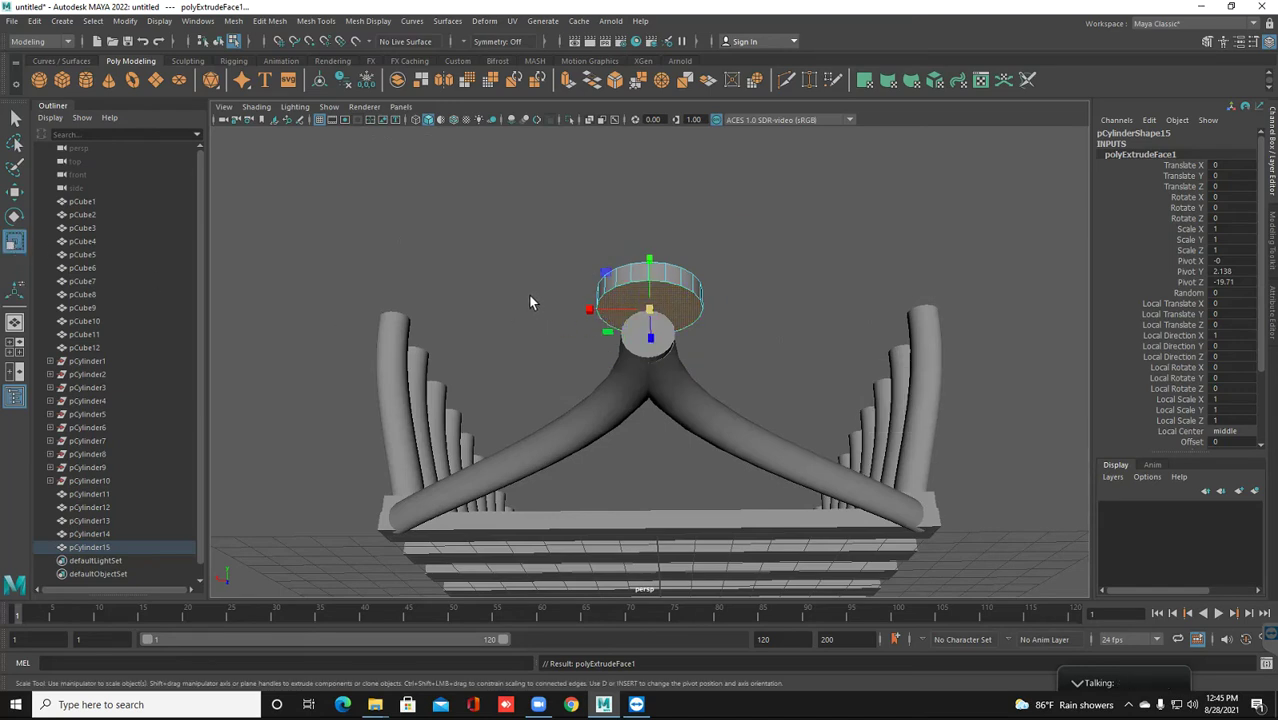
middle_drag(530, 302, 530, 302)
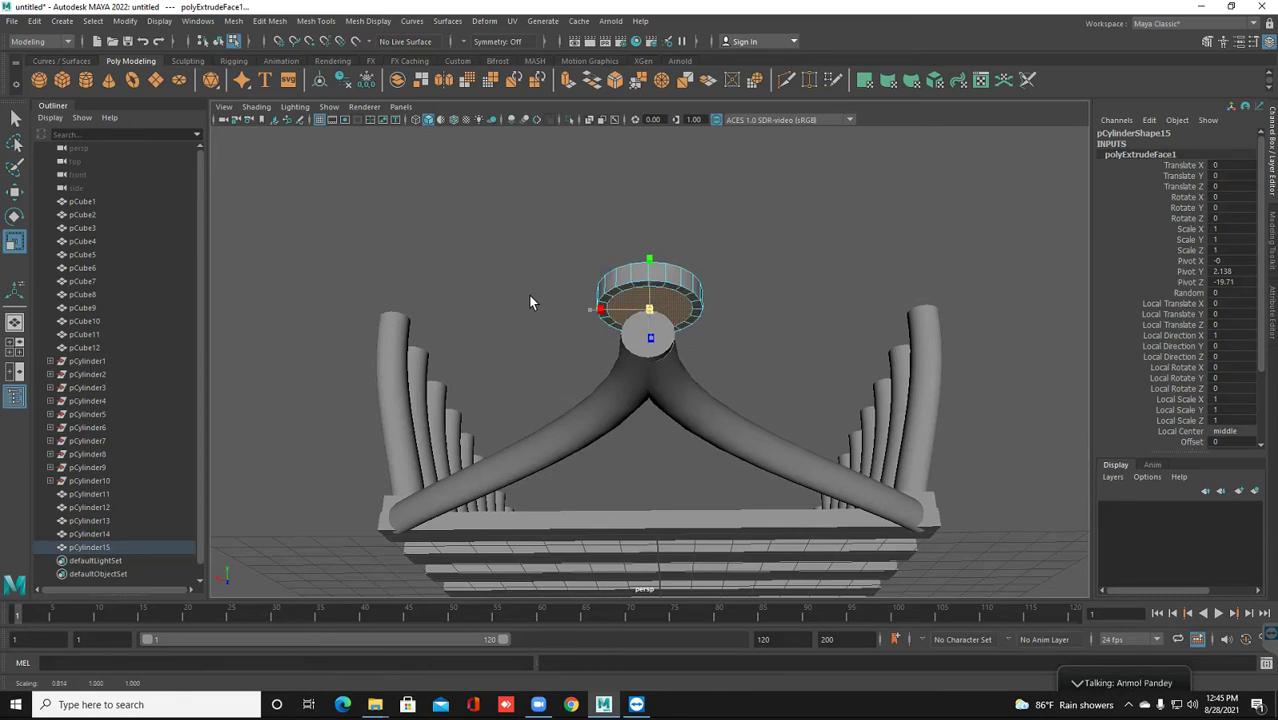
middle_click(530, 302)
middle_drag(530, 302, 530, 303)
middle_click(530, 303)
Extrude the top face again and drop it 0.778 as a narrower stem into the legs' joint
key(ctrl+e)
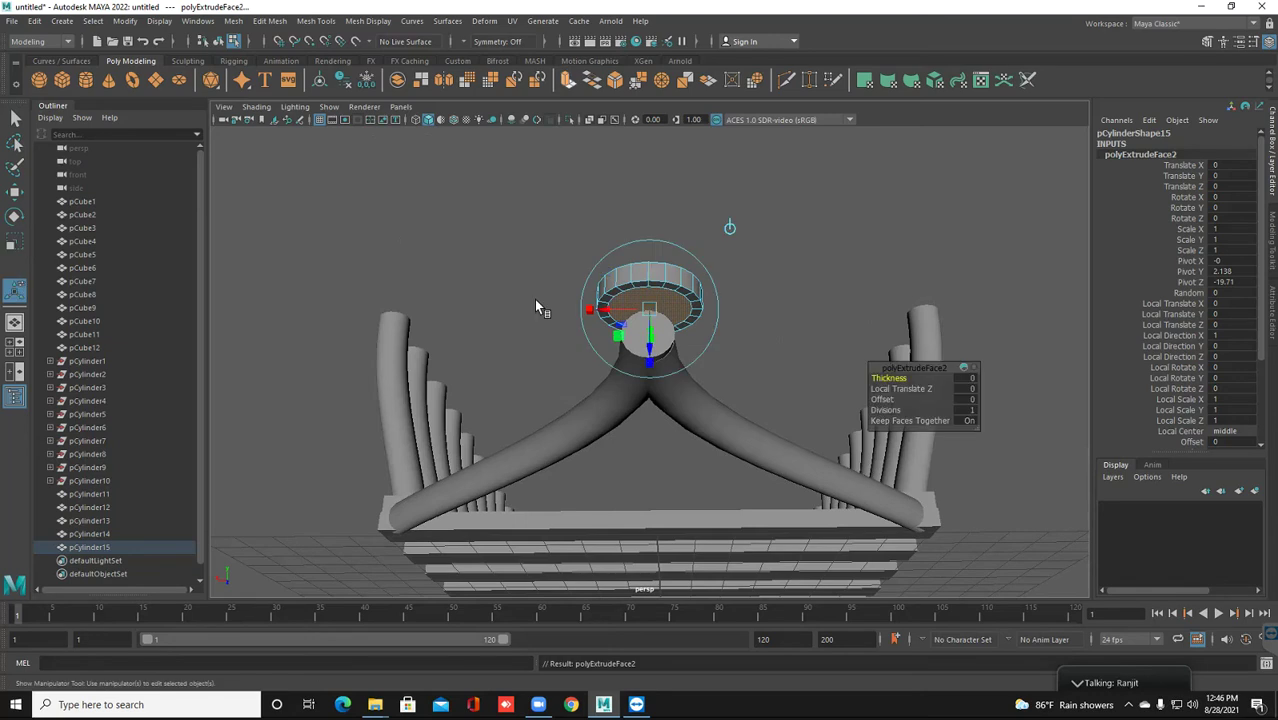
alt+drag(648, 355, 643, 340)
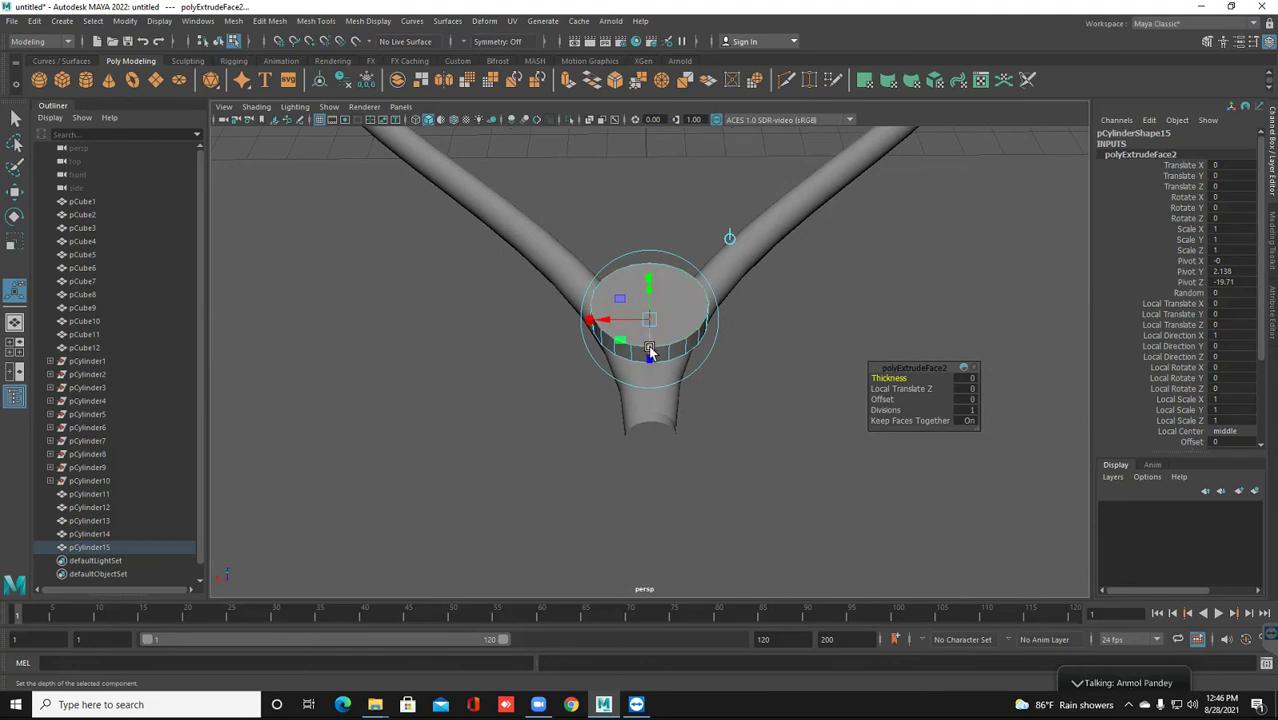
drag(643, 362, 613, 397)
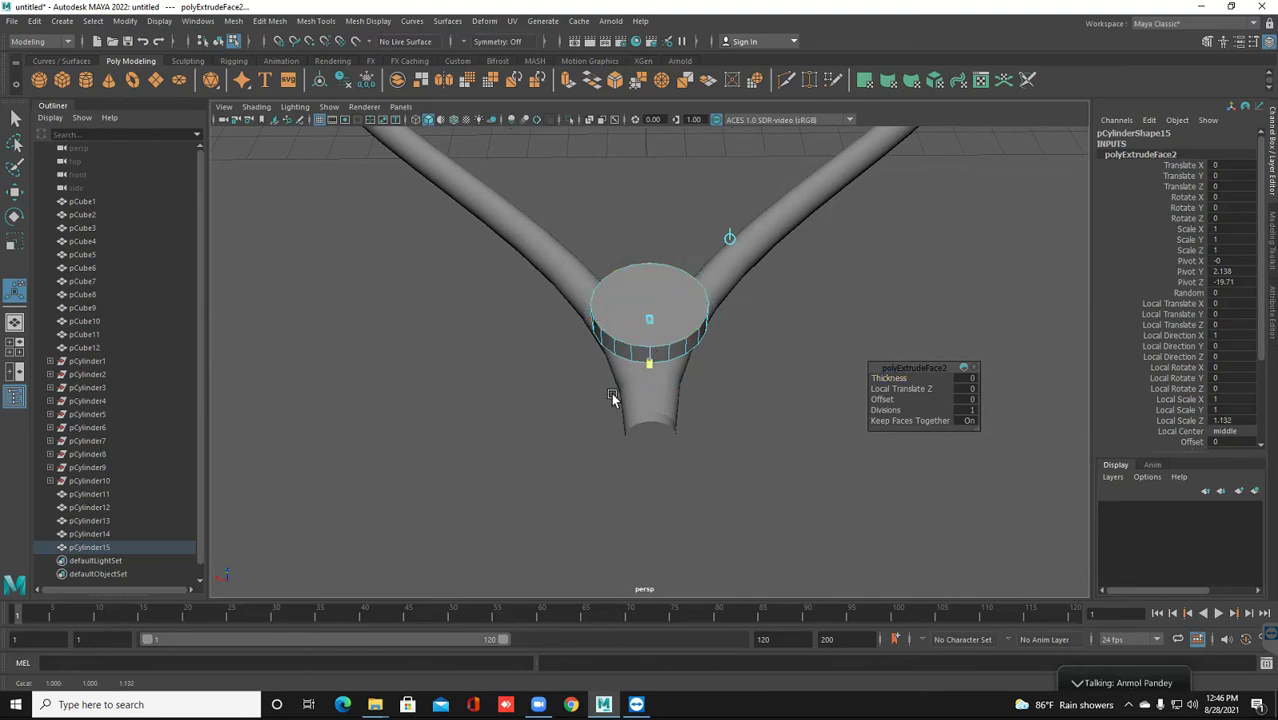
drag(649, 357, 642, 395)
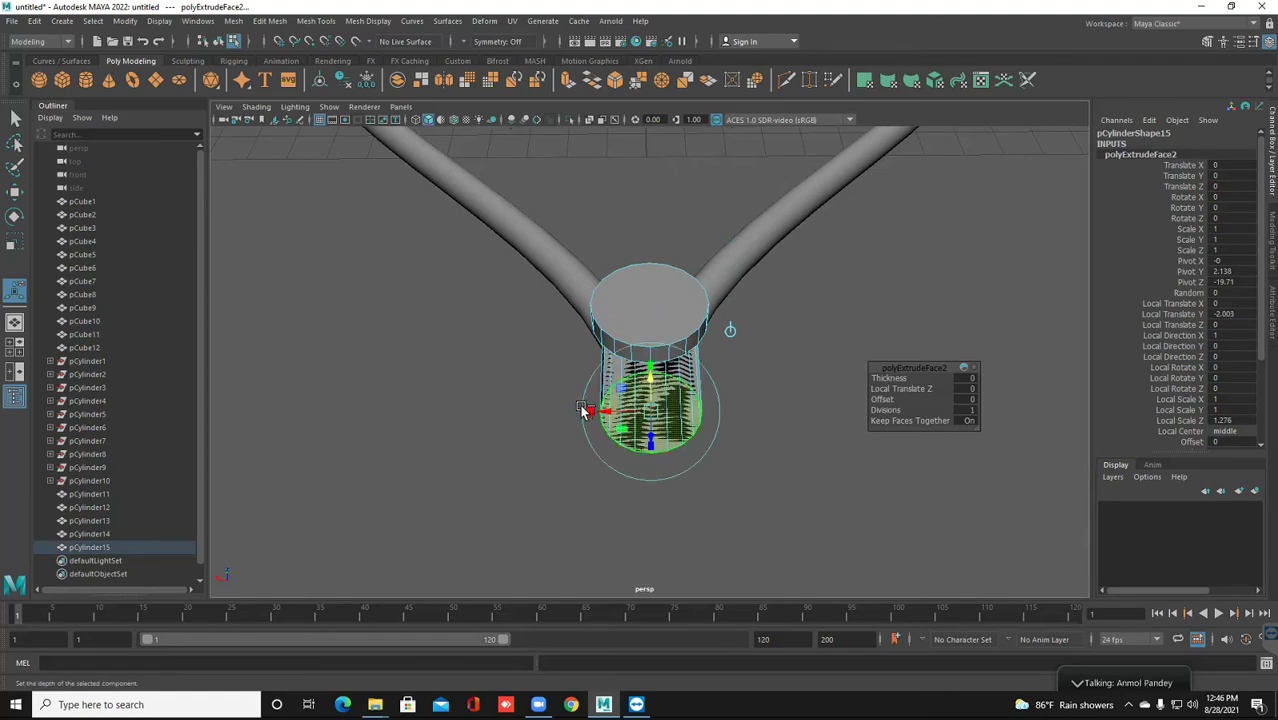
key(ctrl+z)
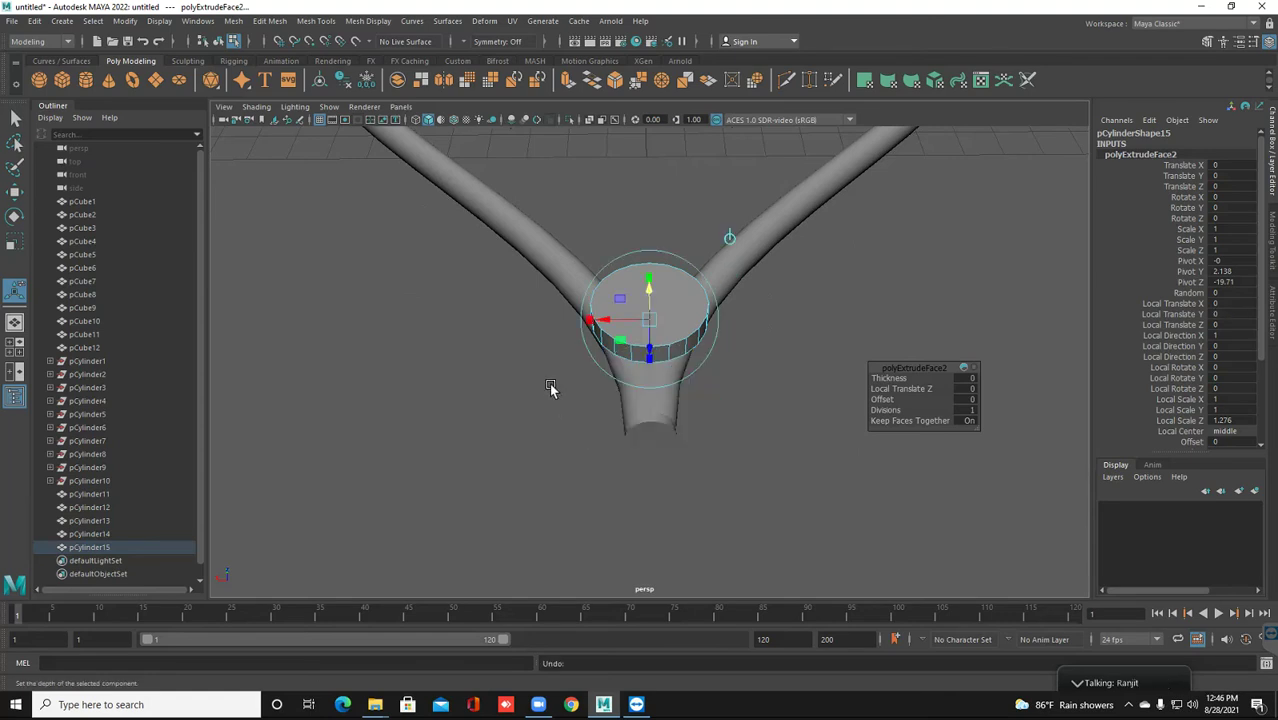
alt+drag(551, 379, 549, 350)
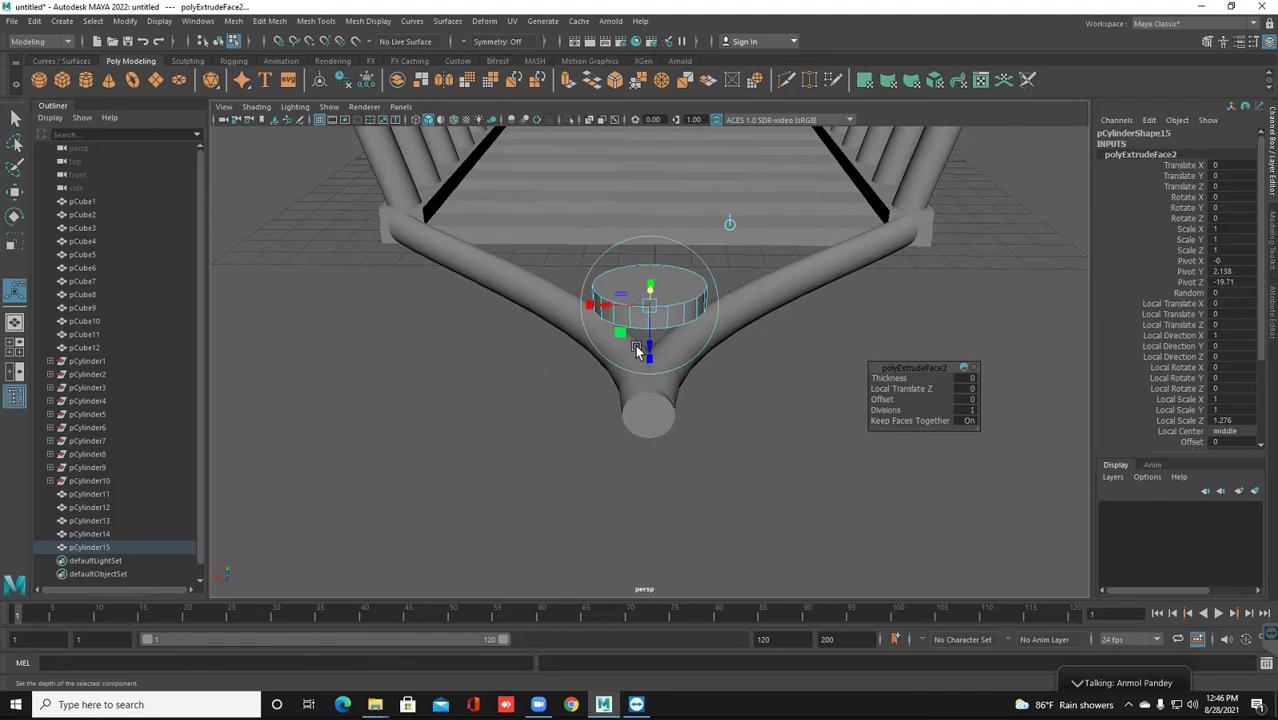
drag(648, 328, 651, 376)
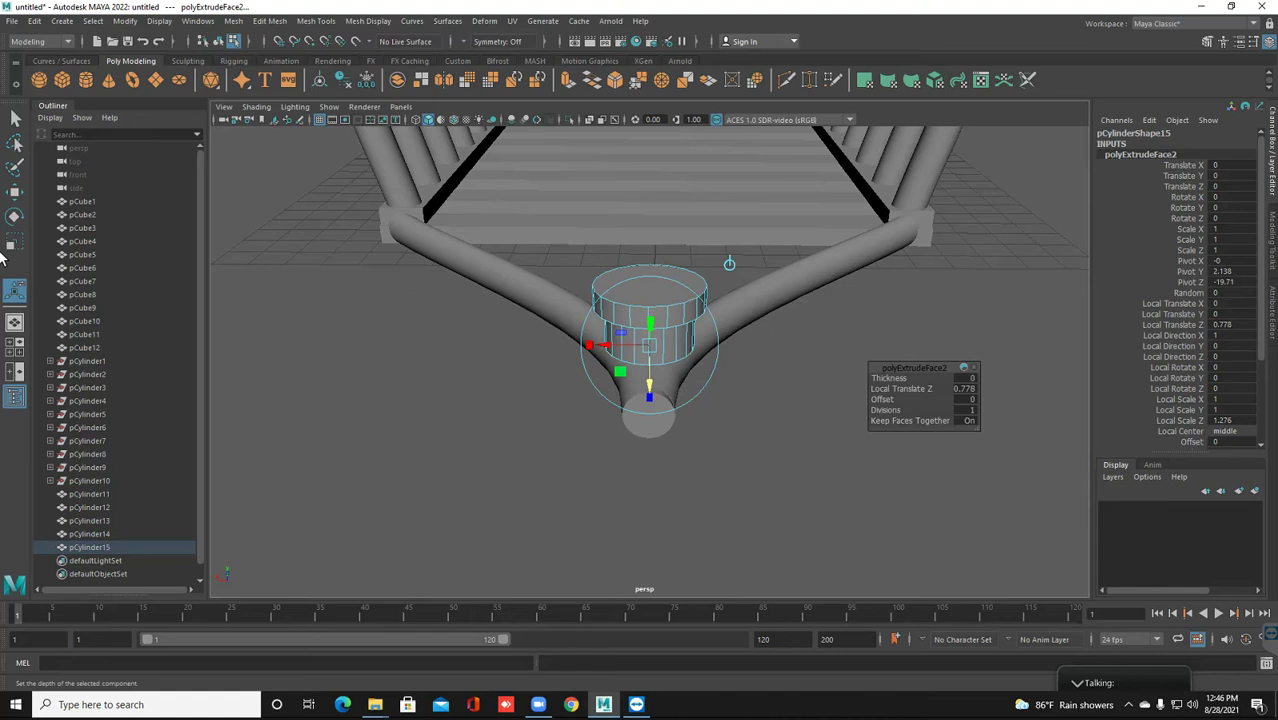
Return the cylinder to Object Mode and reselect it
right_click(603, 323)
click(667, 303)
click(800, 480)
key(ctrl+z)
Scale pCylinder15 down uniformly and lower it to Translate Y 1.29 onto the V-legs' fork
key(w)
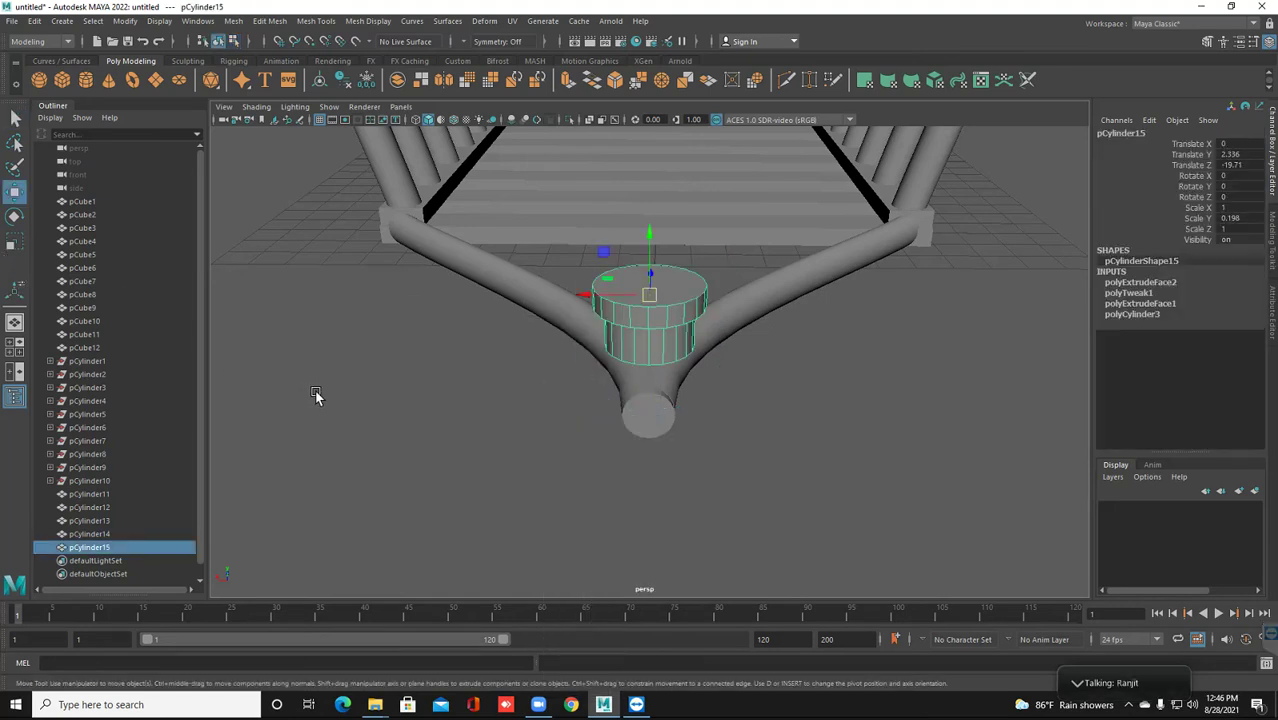
alt+drag(500, 388, 500, 388)
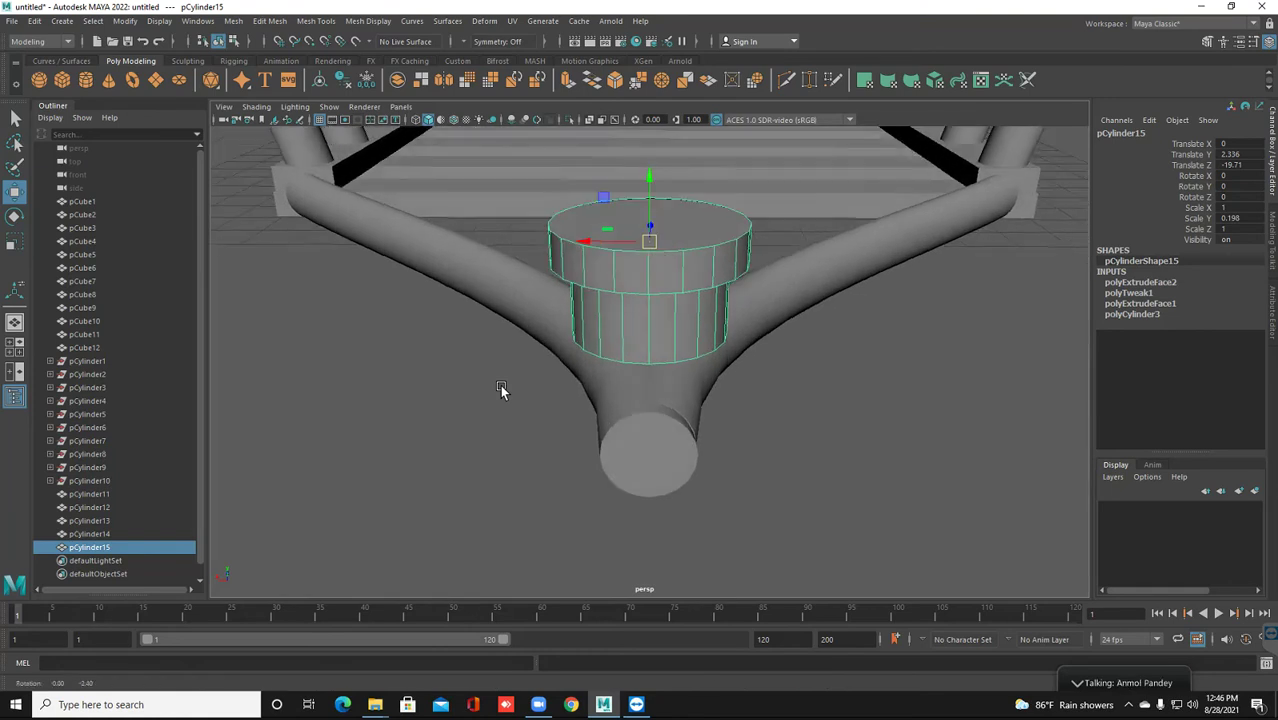
alt+drag(500, 388, 502, 388)
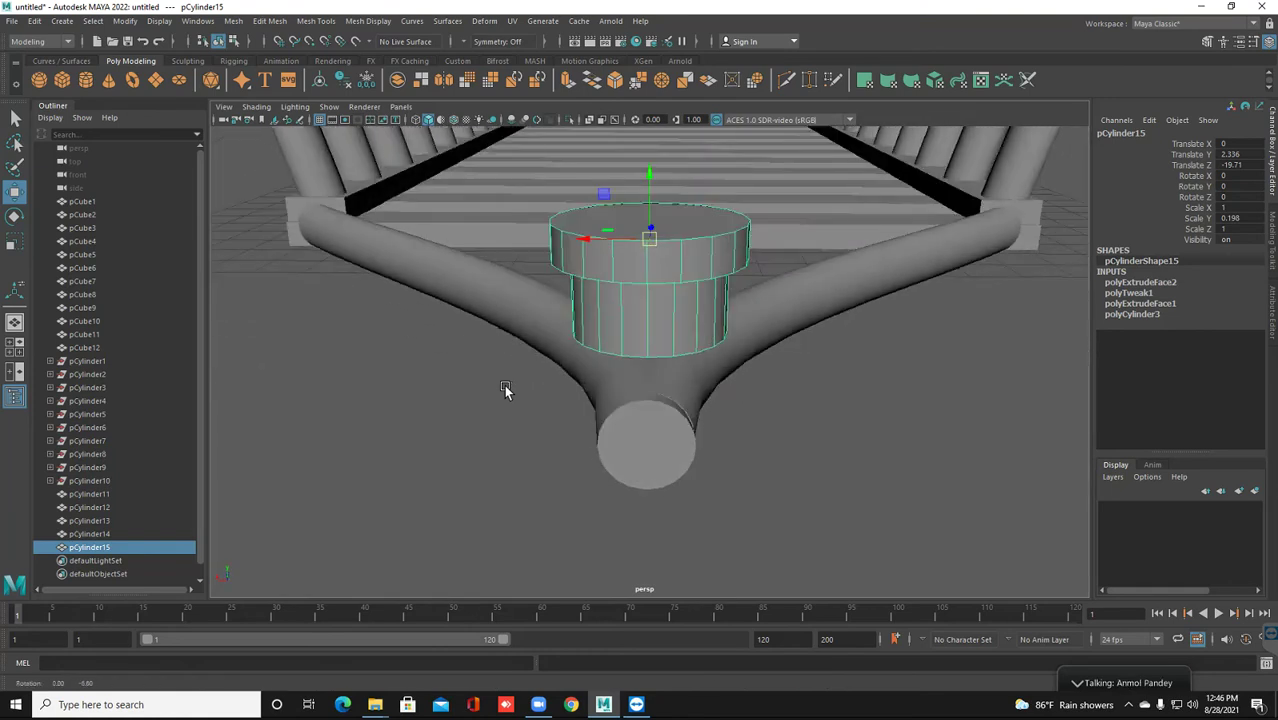
key(r)
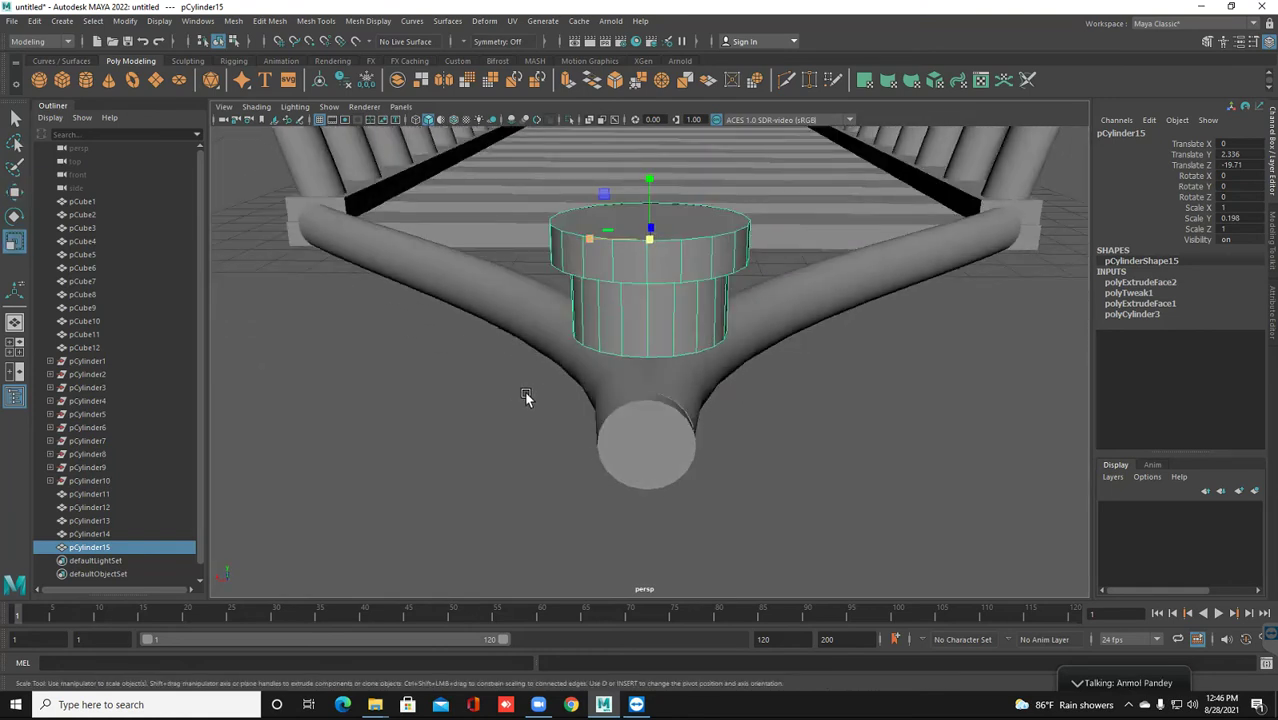
middle_drag(545, 397, 649, 291)
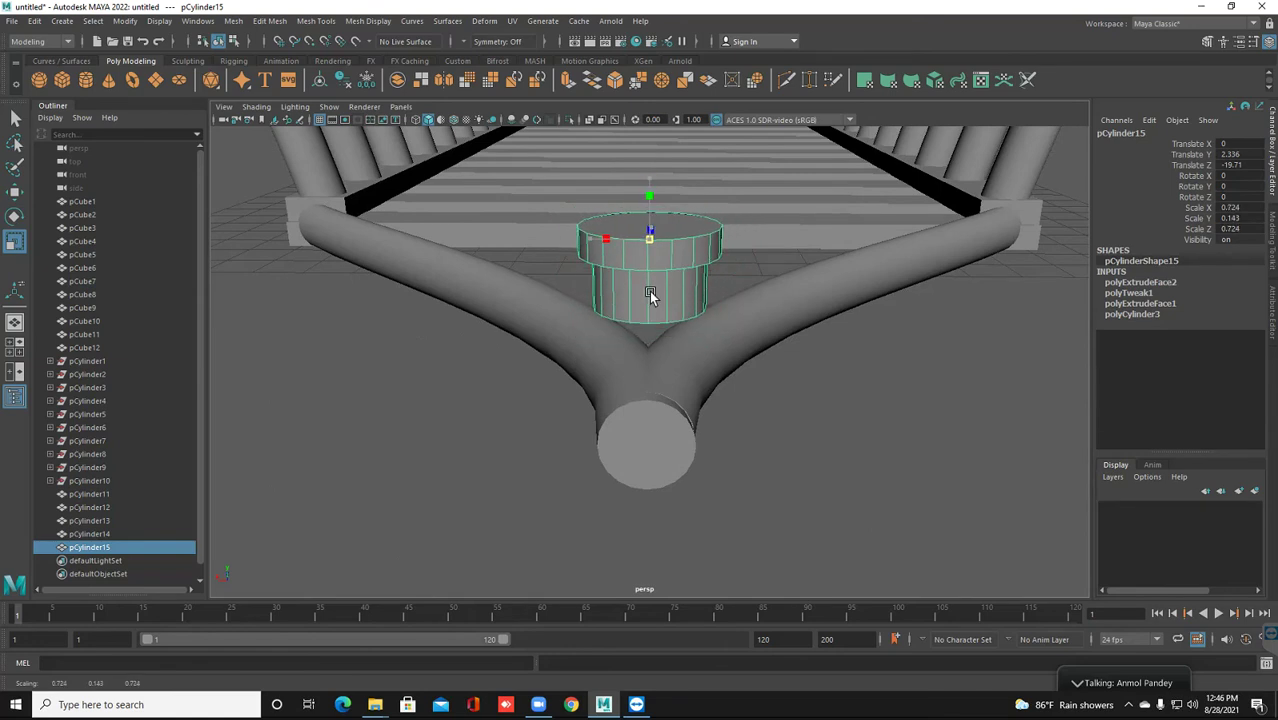
key(w)
middle_drag(649, 291, 638, 291)
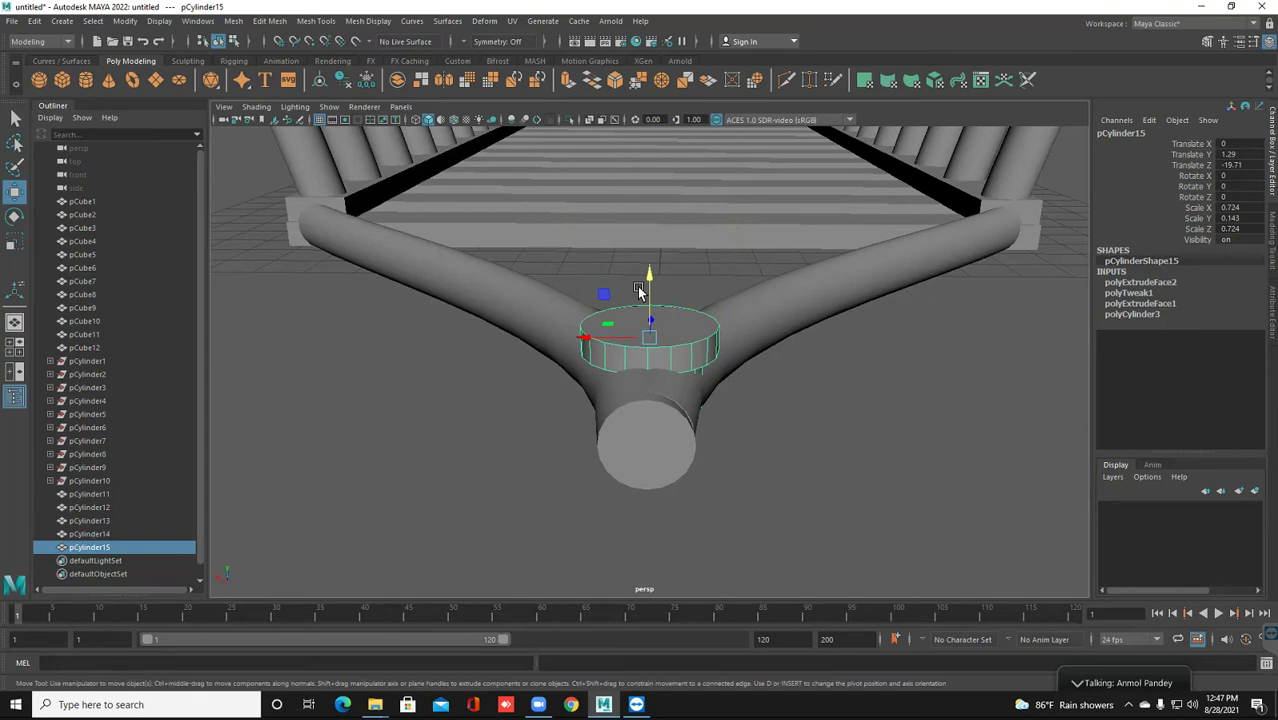
click(638, 289)
alt+drag(637, 288, 637, 289)
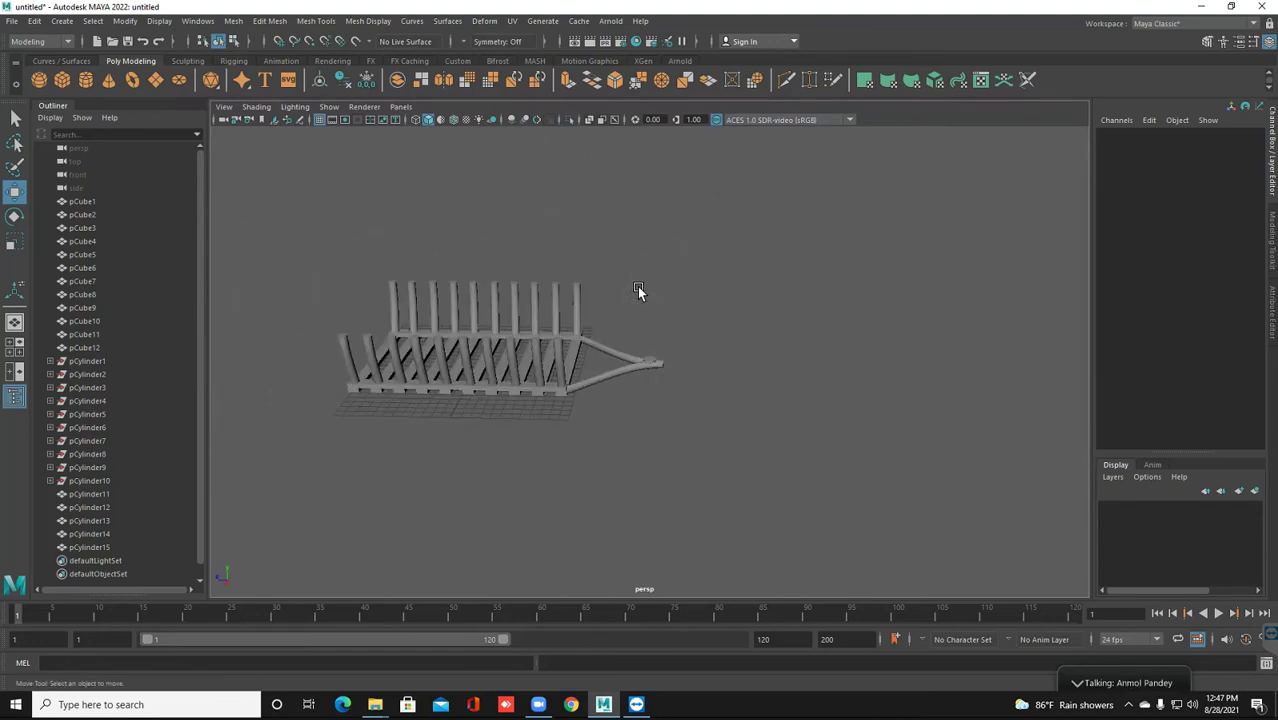
click(569, 366)
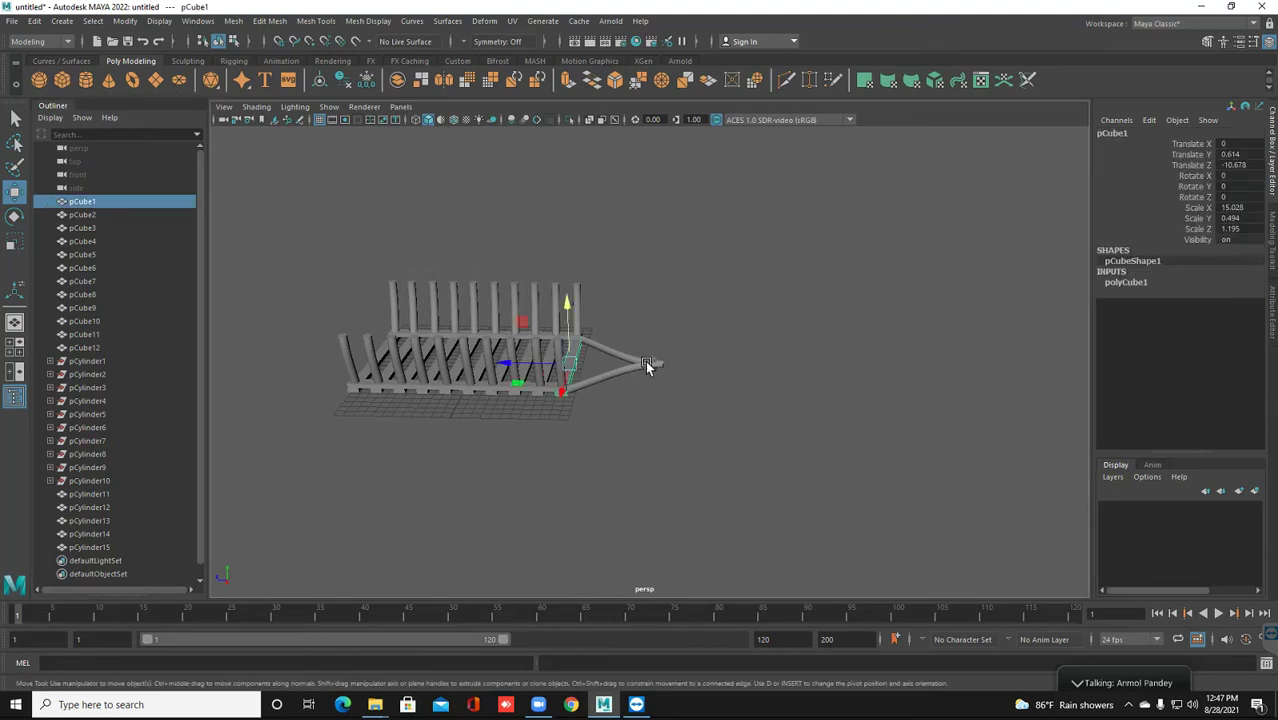
click(550, 363)
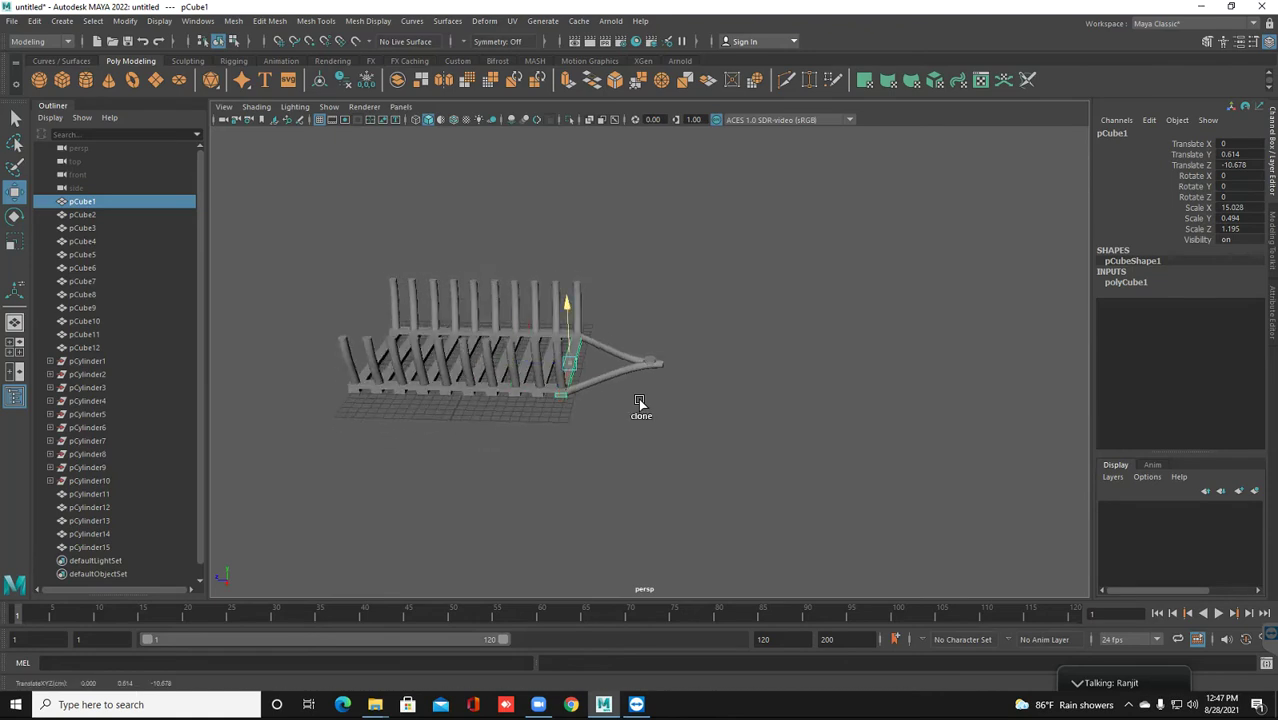
shift+middle_drag(640, 403, 640, 404)
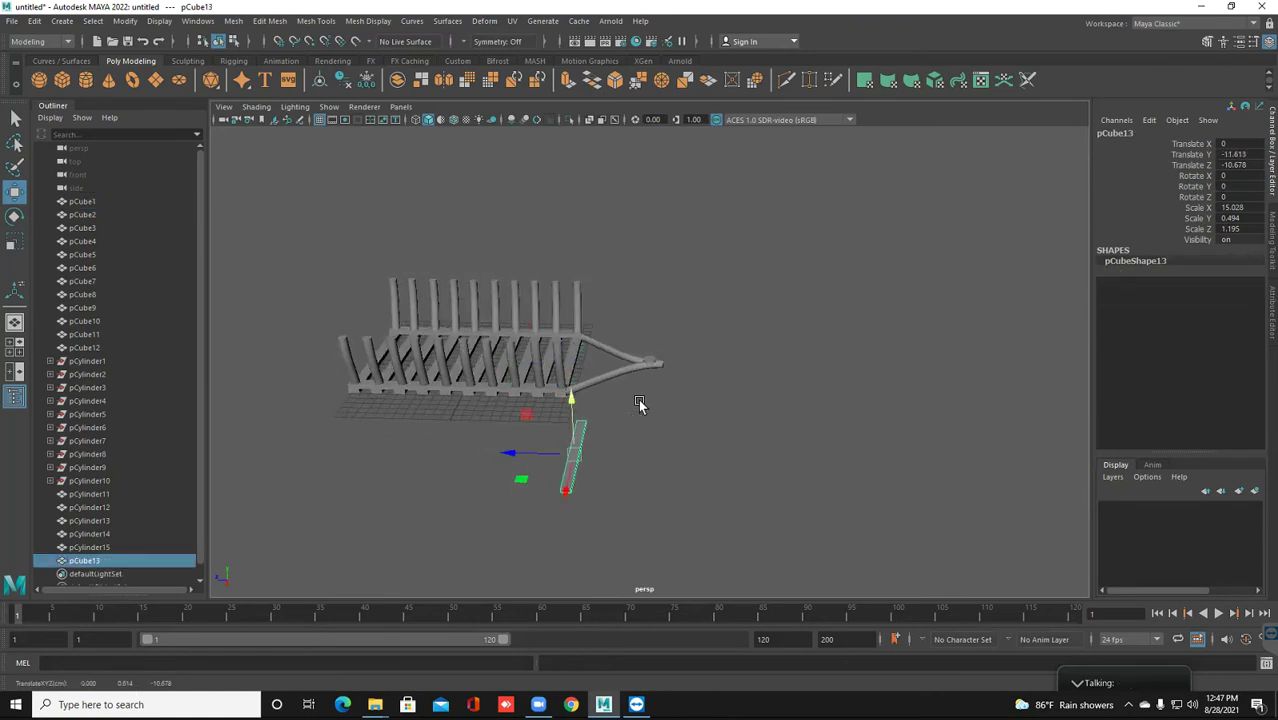
key(ctrl+z)
key(ctrl+z)
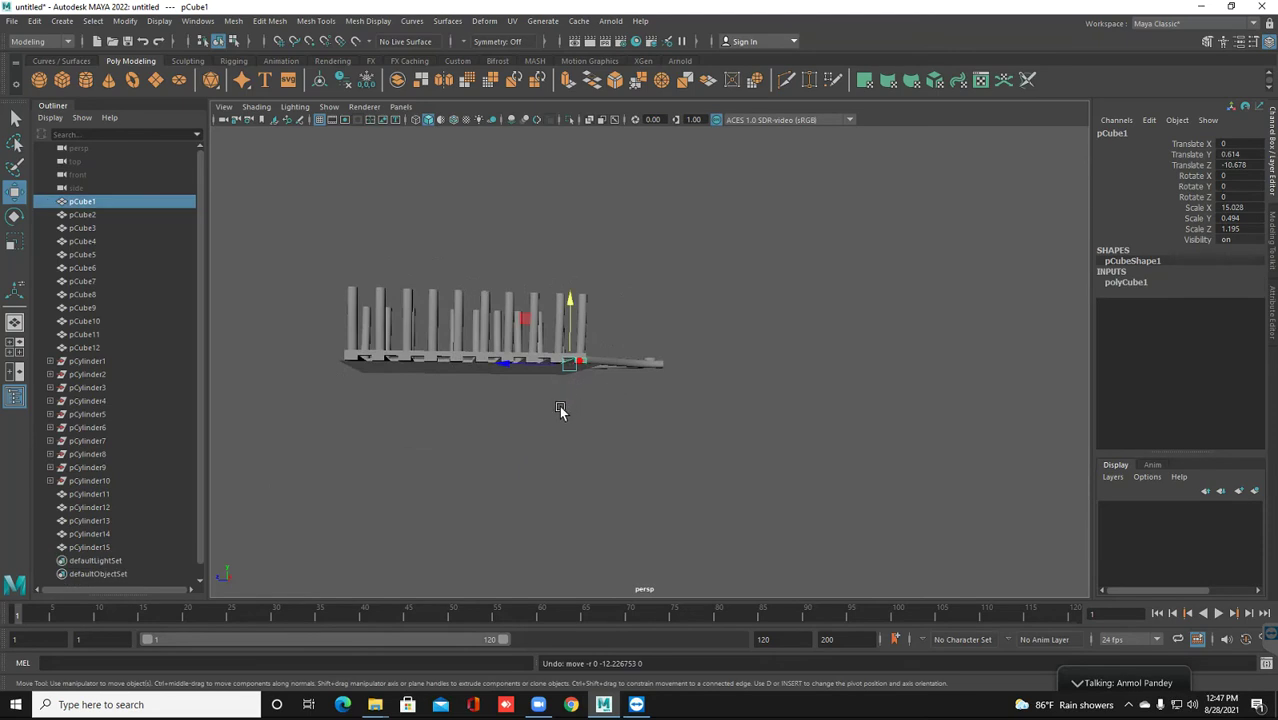
mouse_move(559, 416)
alt+mouse_down()
mouse_move(568, 458)
mouse_move(568, 434)
mouse_move(556, 440)
alt+mouse_up()
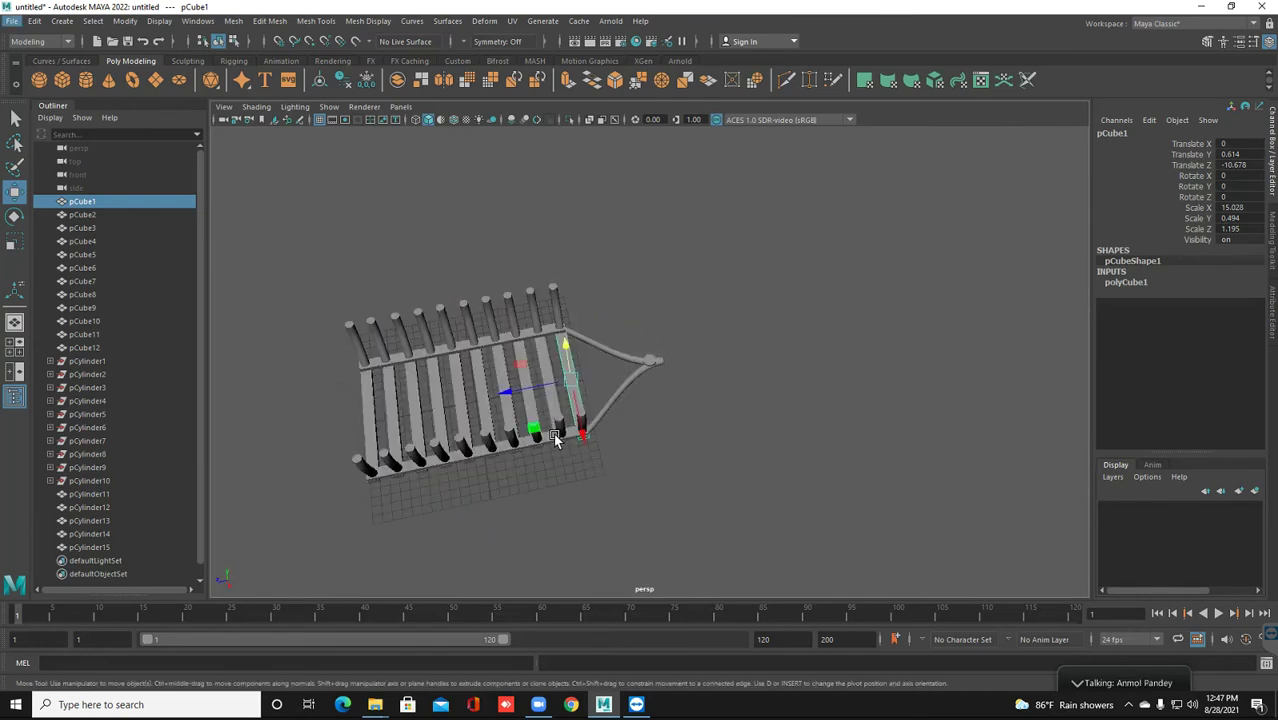
alt+drag(556, 440, 642, 363)
middle_click(673, 370)
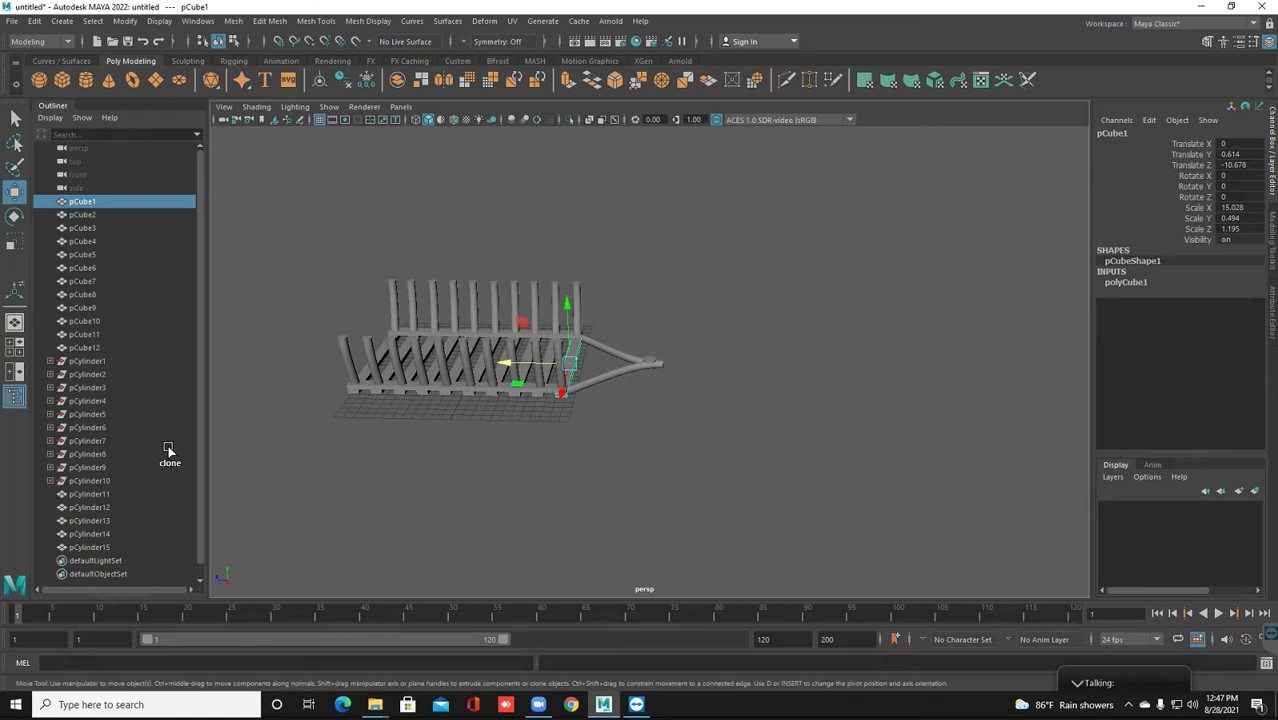
Duplicate the deck plank and slide the copy to the leg junction
key(shift+d)
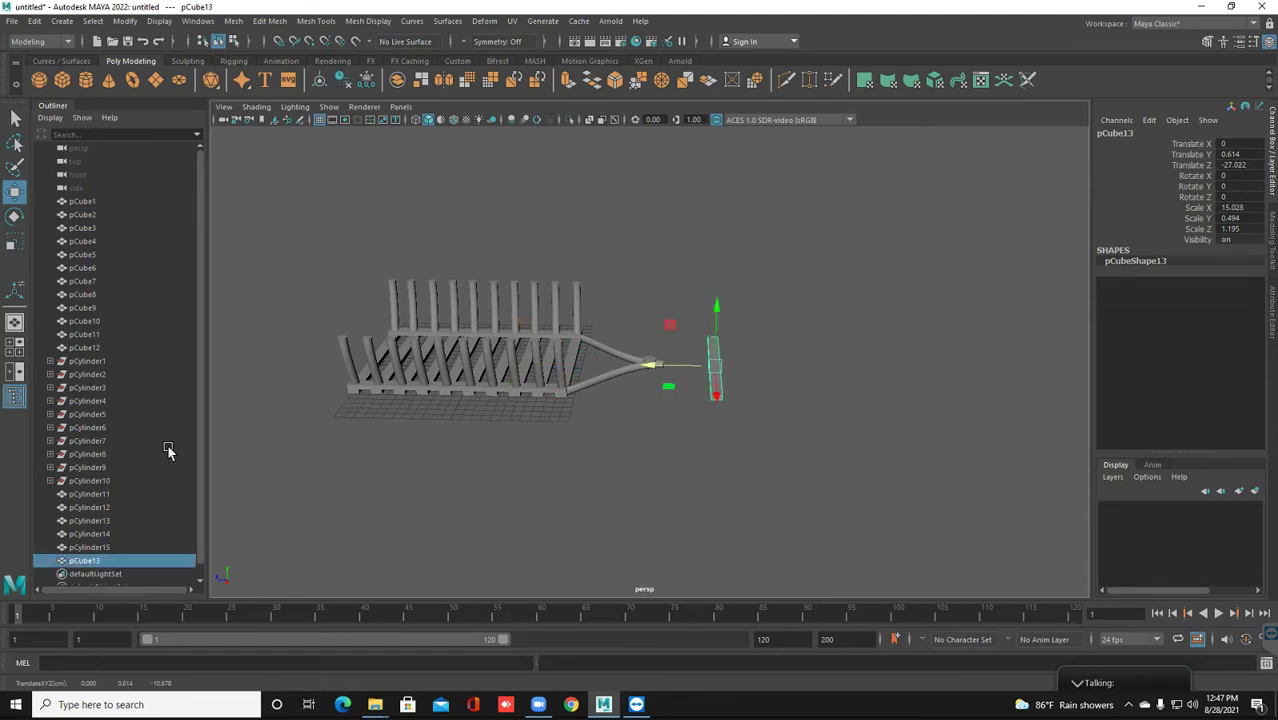
alt+drag(260, 450, 665, 386)
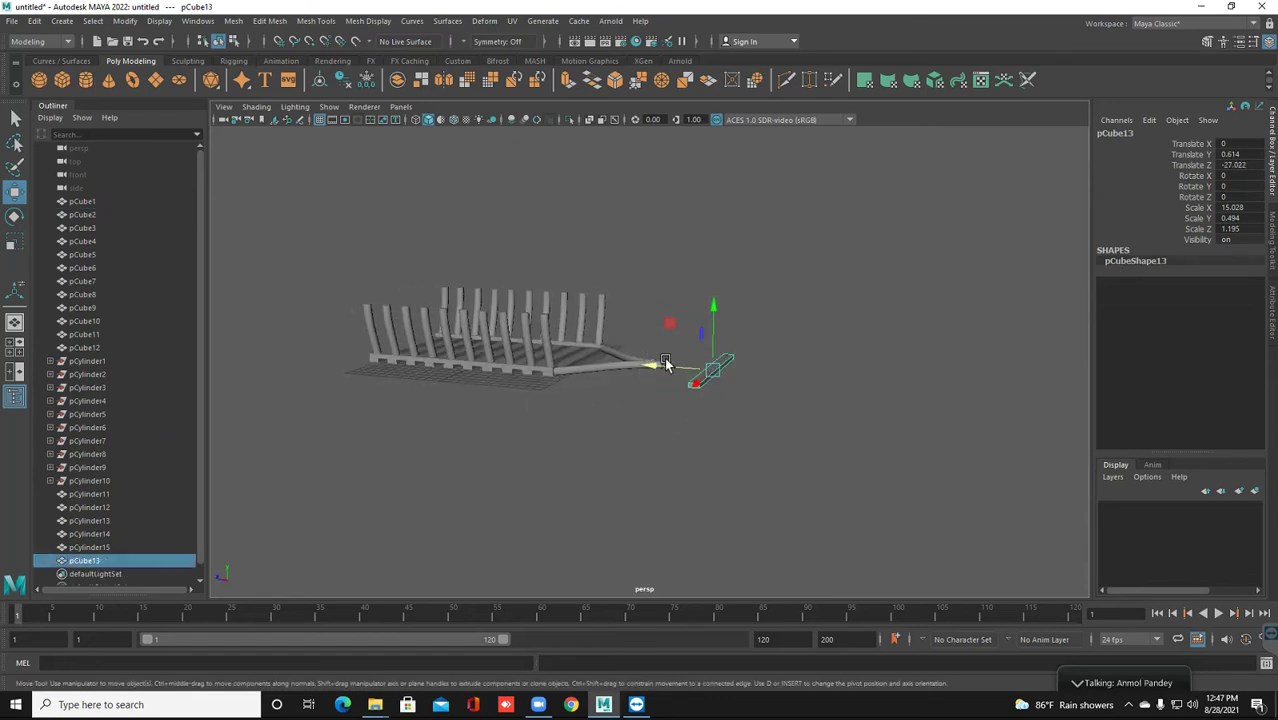
drag(652, 365, 592, 362)
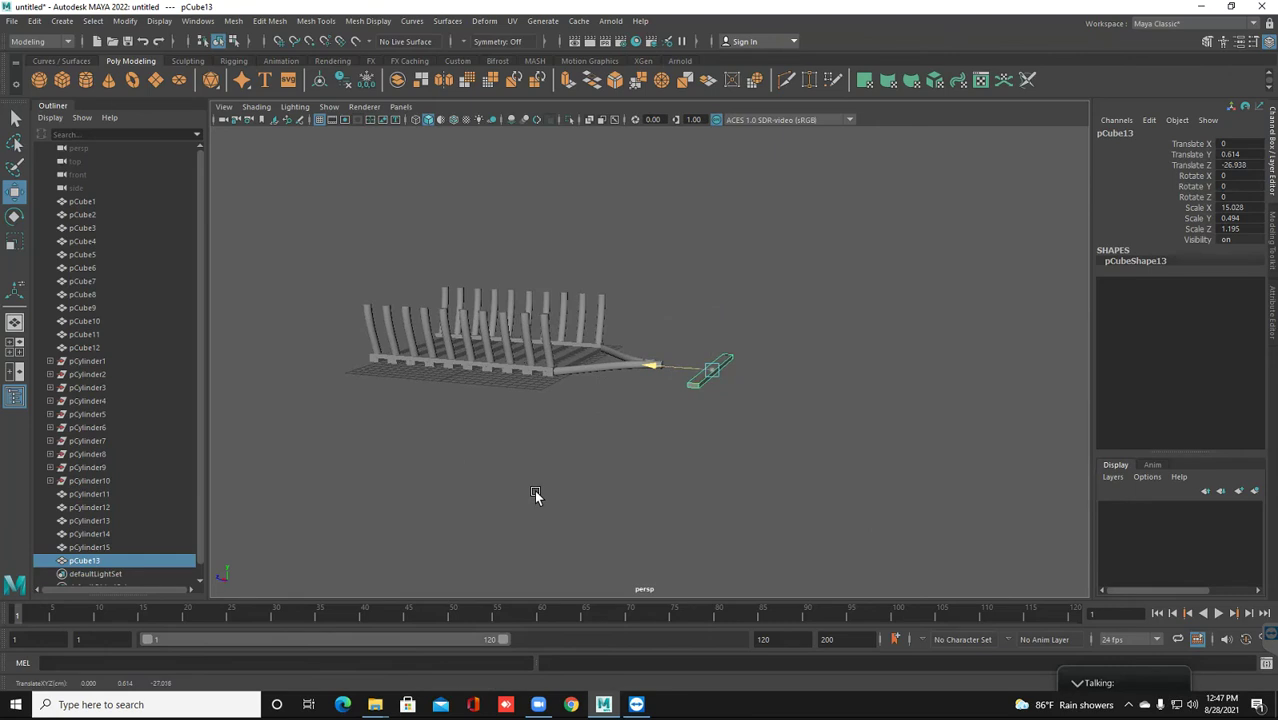
alt+drag(582, 551, 3, 452)
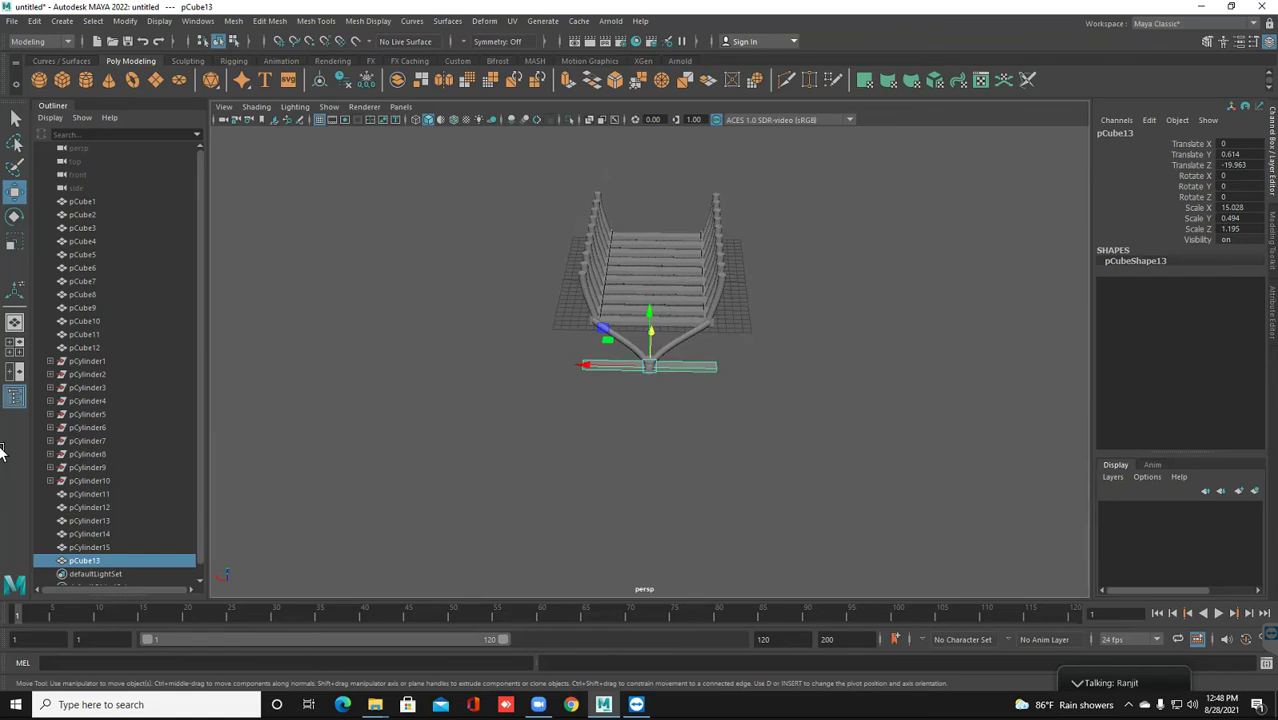
Try stretching the plank copy along X, undo it, then add a new cube at the origin
key(r)
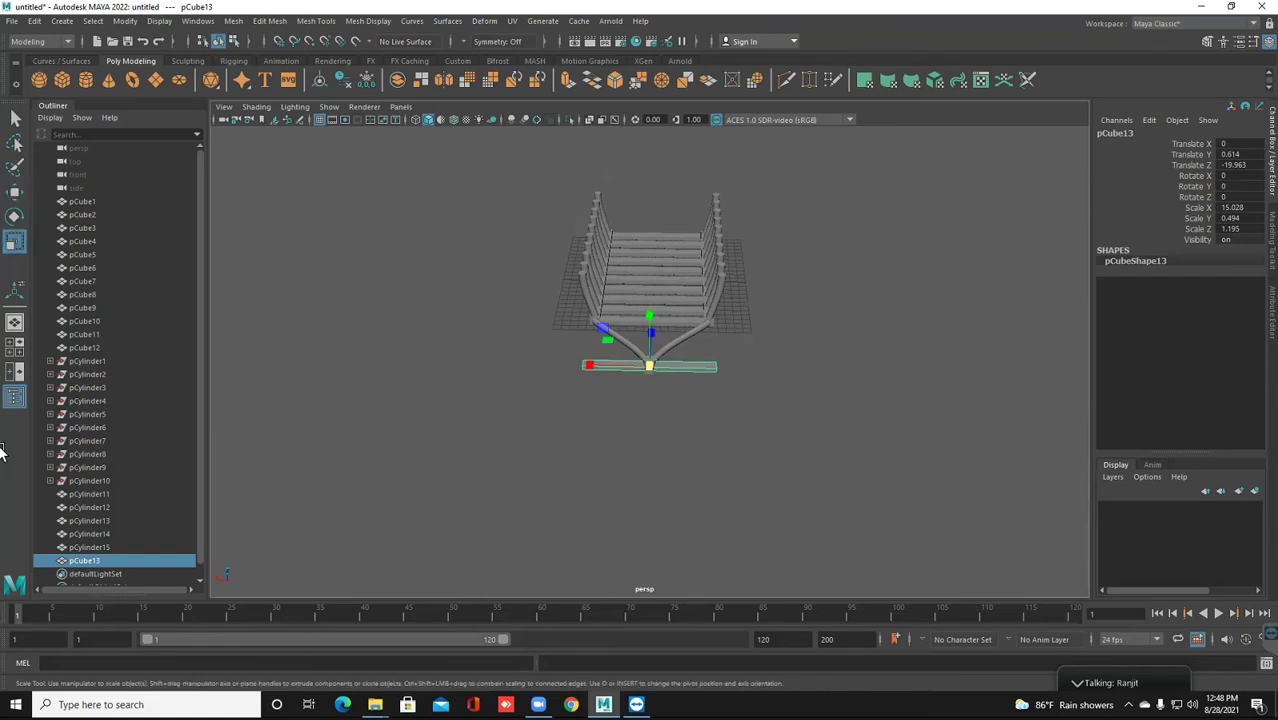
click(589, 365)
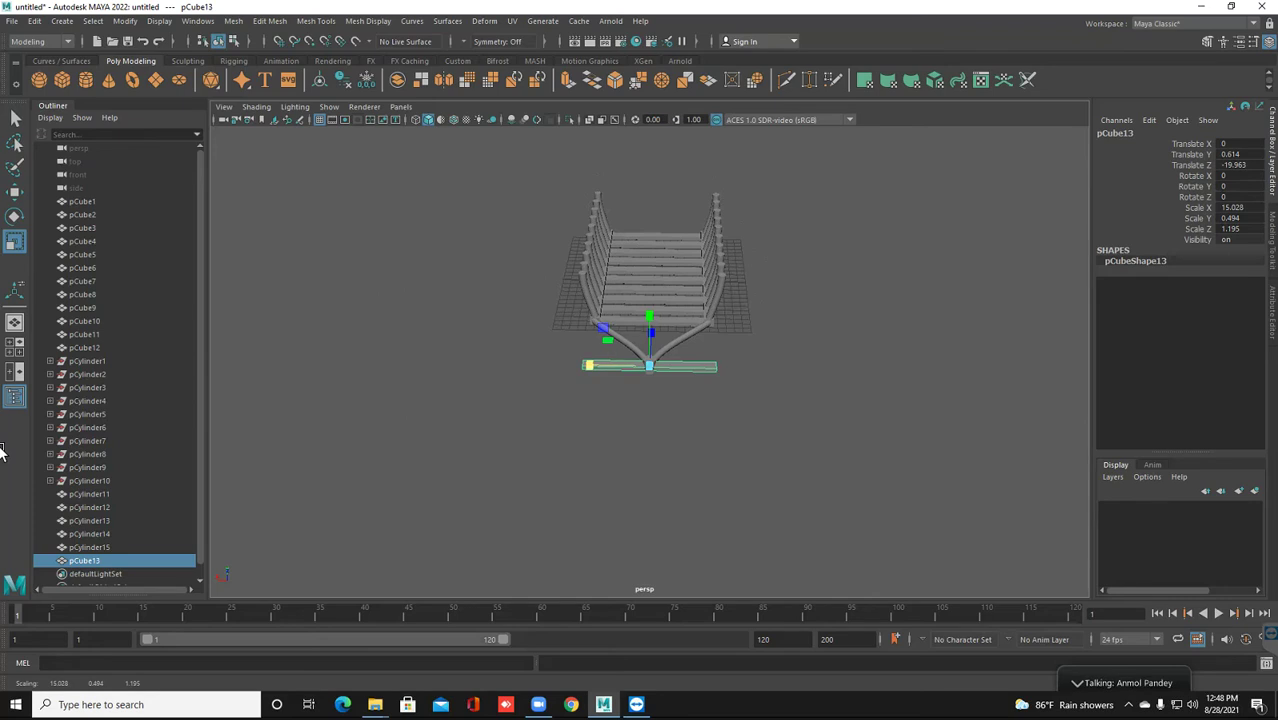
alt+drag(650, 350, 450, 352)
alt+drag(2, 452, 2, 452)
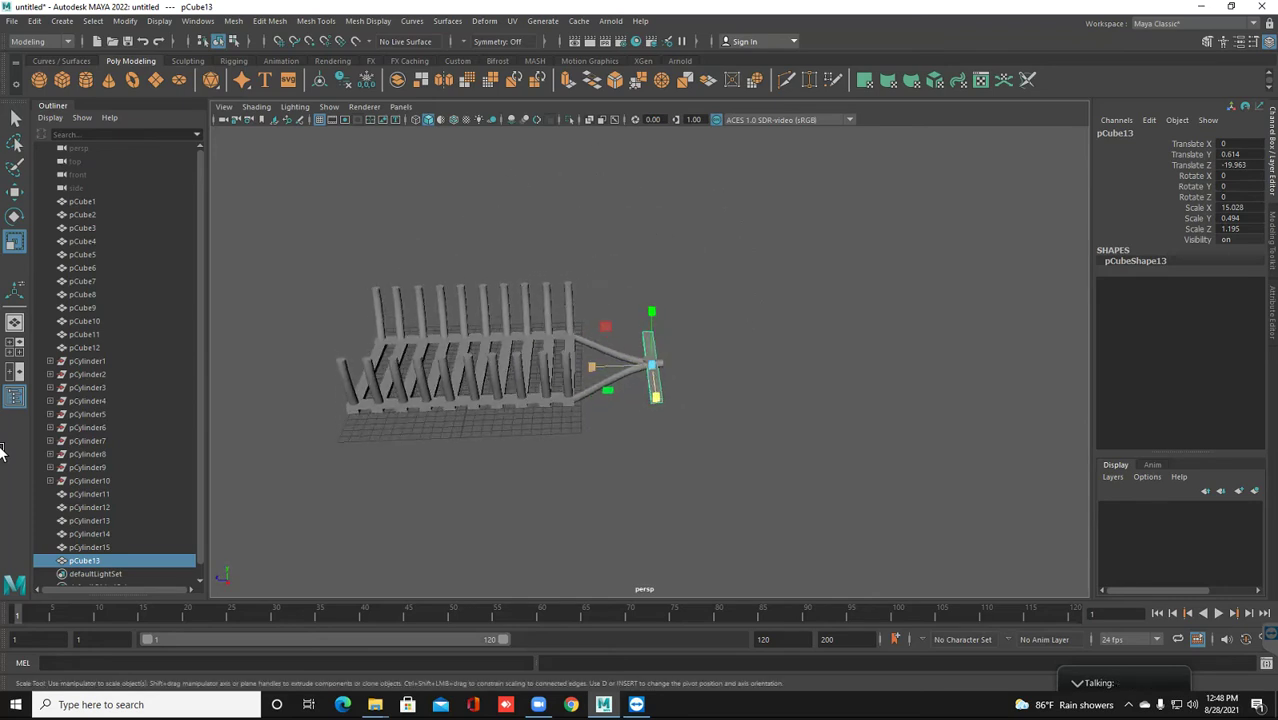
drag(591, 367, 579, 367)
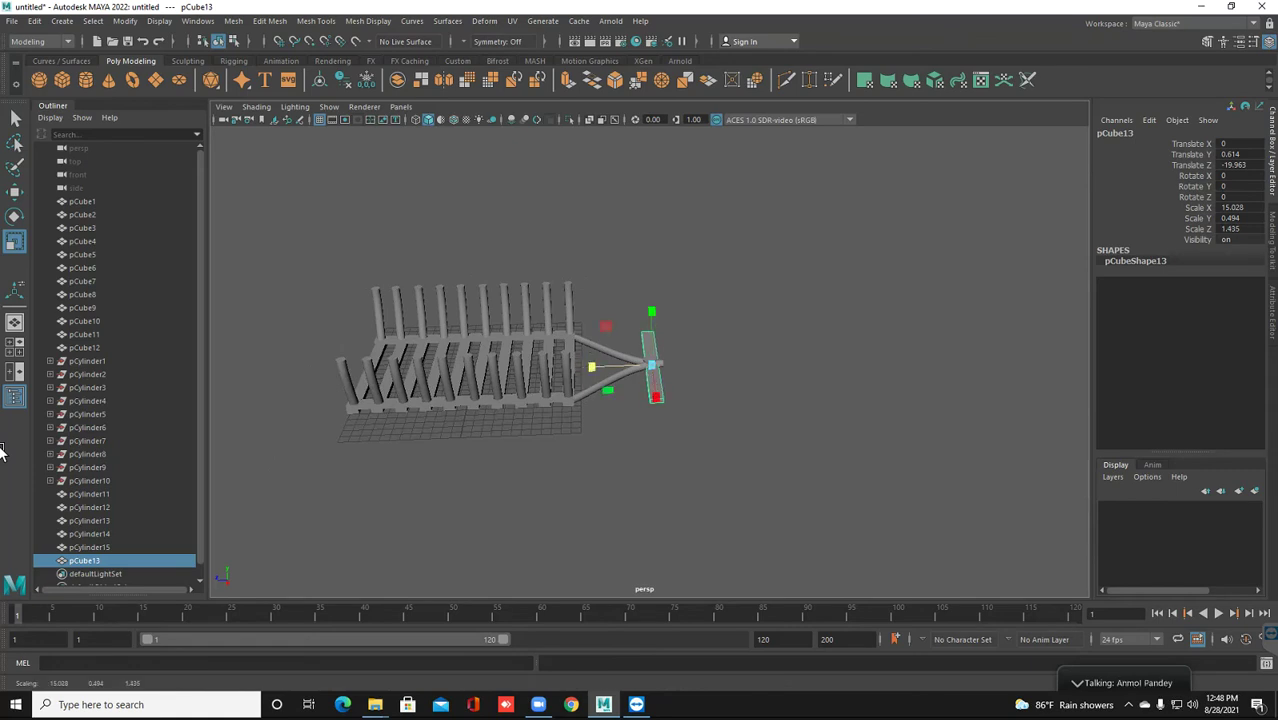
key(ctrl+z)
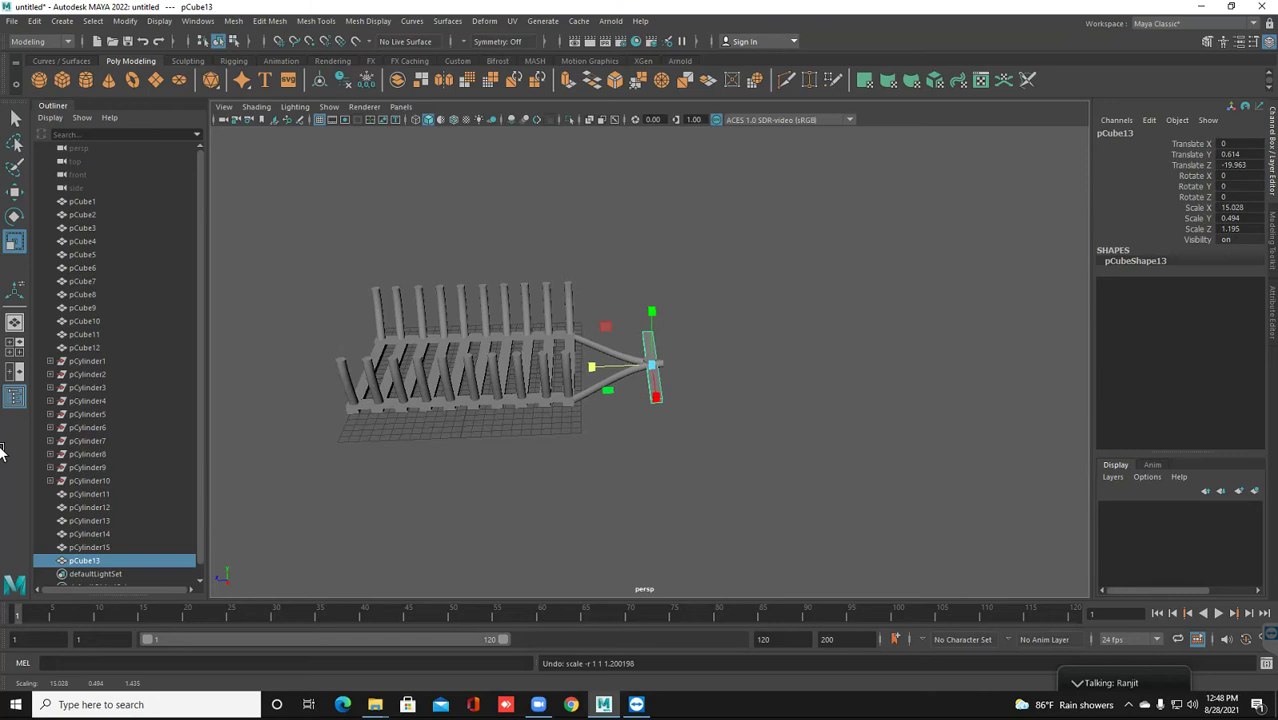
key(Escape)
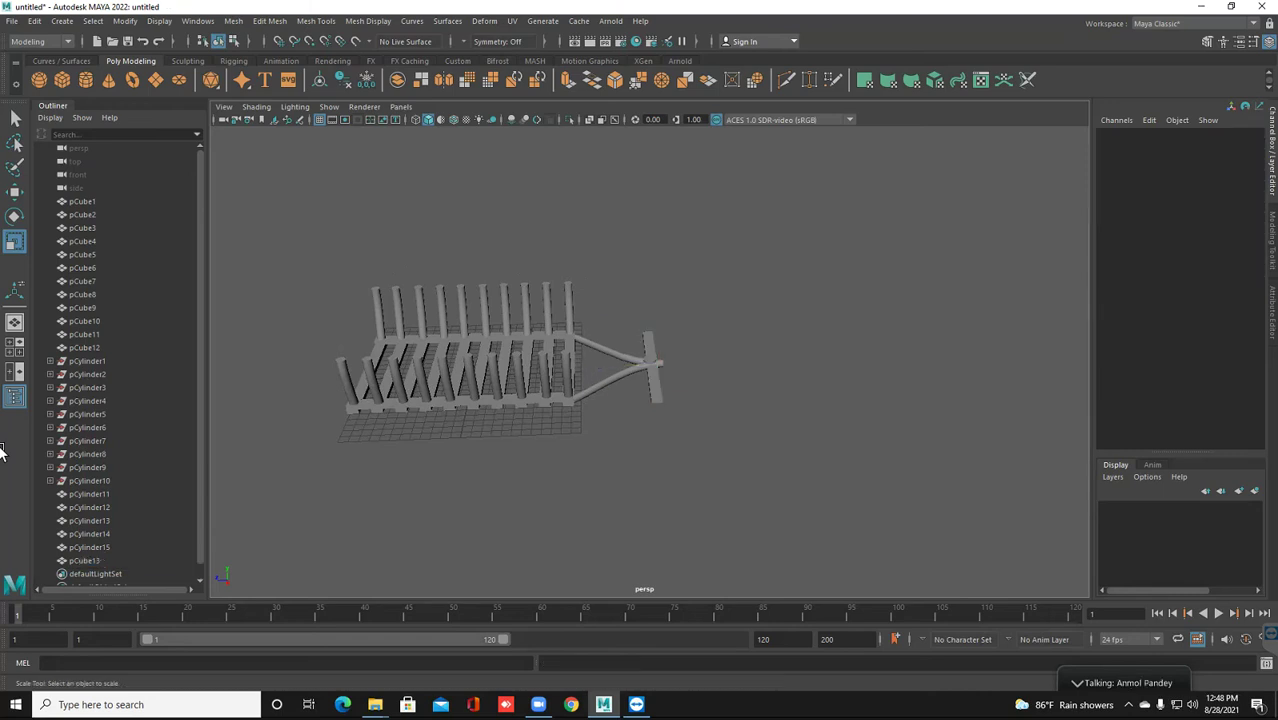
mouse_move(640, 350)
alt+mouse_down()
mouse_move(560, 450)
mouse_move(480, 400)
mouse_move(435, 402)
alt+mouse_up()
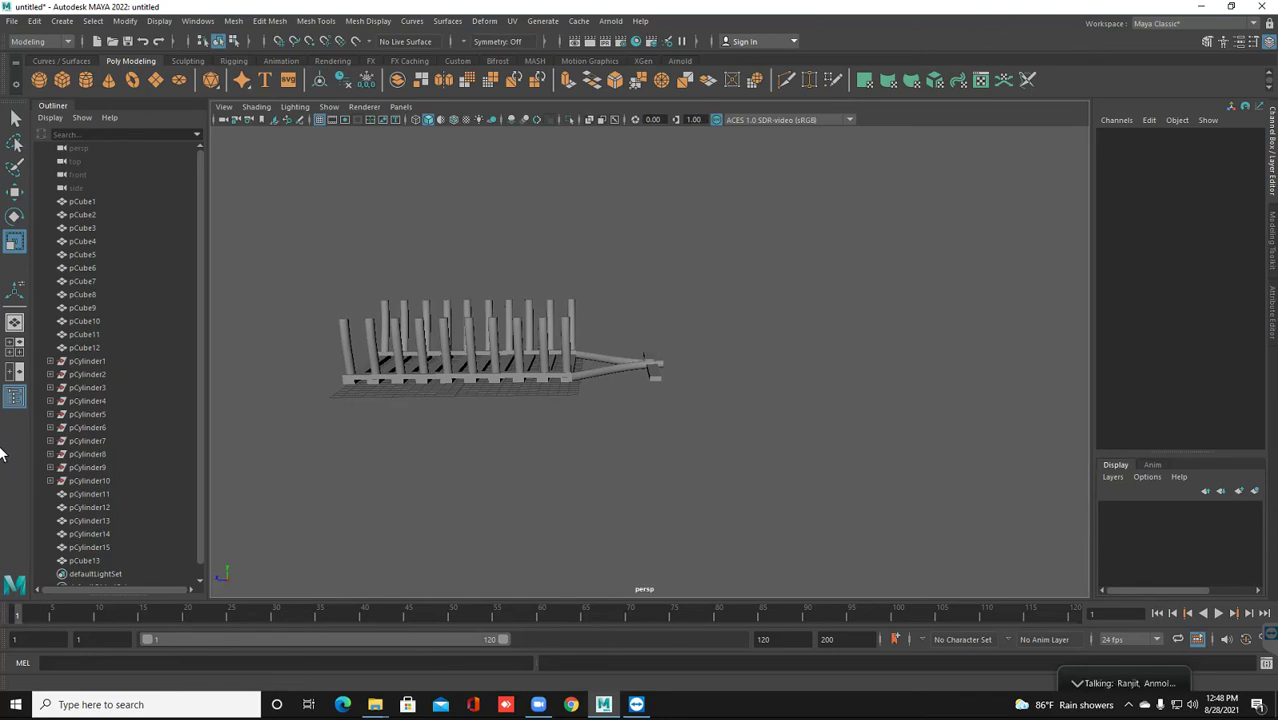
click(62, 80)
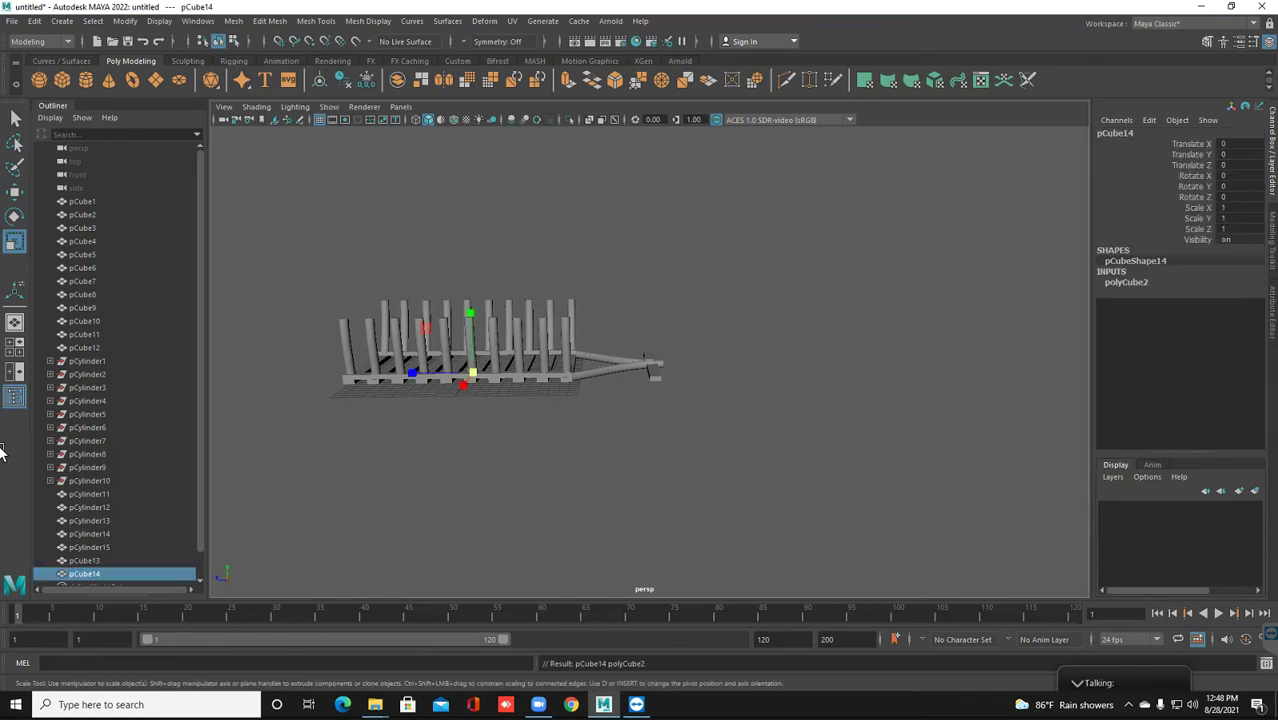
Lower the new cube below the bridge and deselect it
key(w)
drag(469, 340, 469, 379)
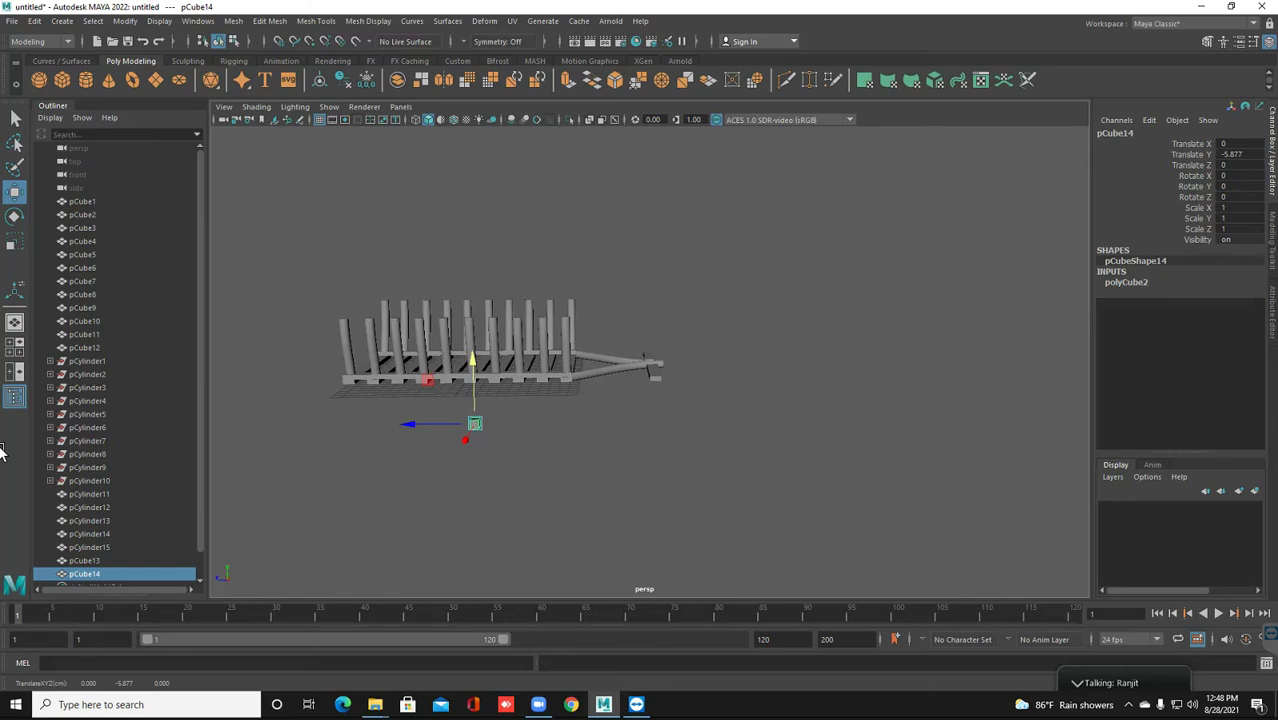
click(368, 462)
scroll(377, 459, up, 2)
scroll(433, 437, up, 3)
mouse_move(433, 437)
alt+mouse_down()
mouse_move(505, 431)
mouse_move(504, 405)
alt+mouse_up()
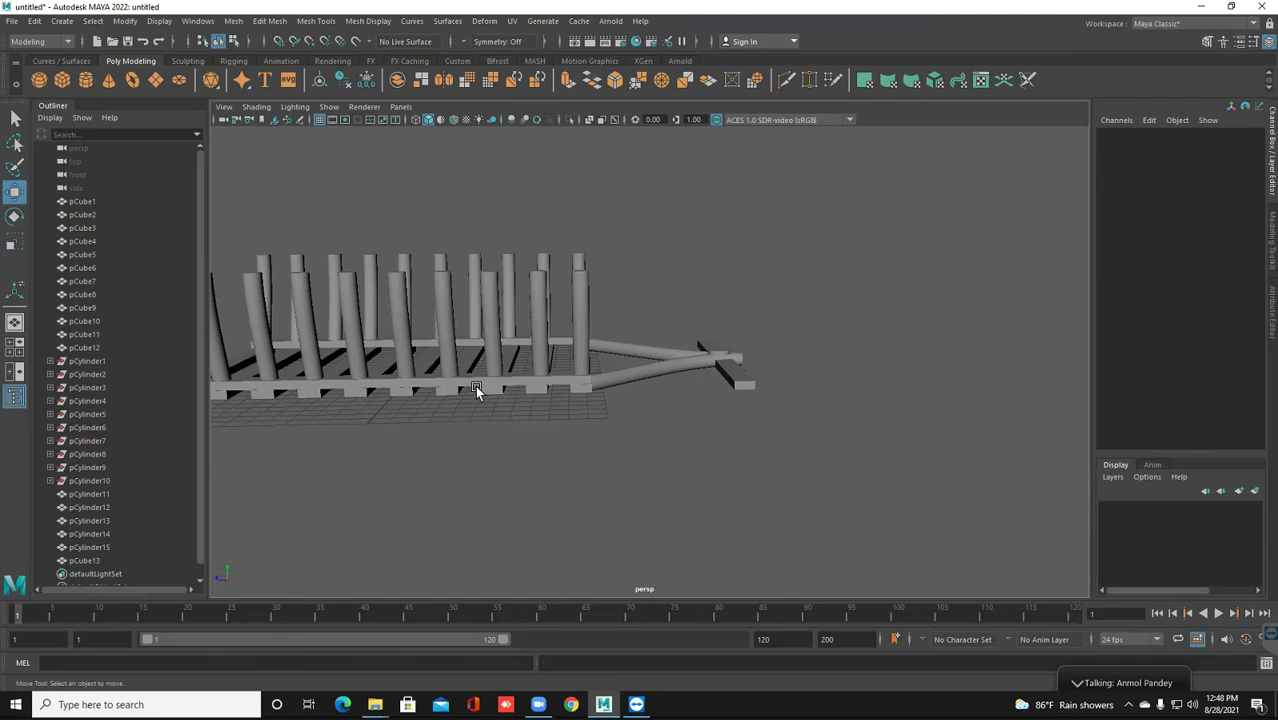
Duplicate the long floor beam, lower the copy to Translate Y -4.178, and tilt it diagonally
click(474, 387)
scroll(520, 386, up, 2)
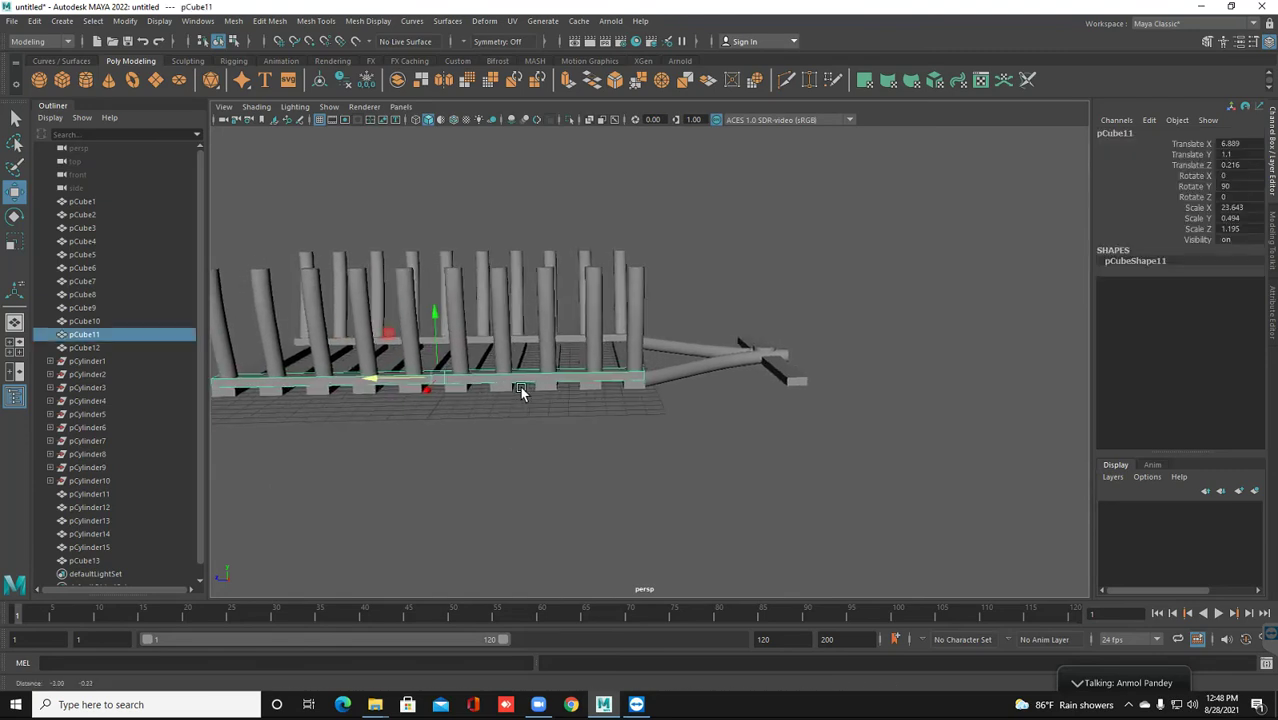
mouse_move(508, 386)
alt+mouse_down()
mouse_move(540, 376)
mouse_move(508, 365)
alt+mouse_up()
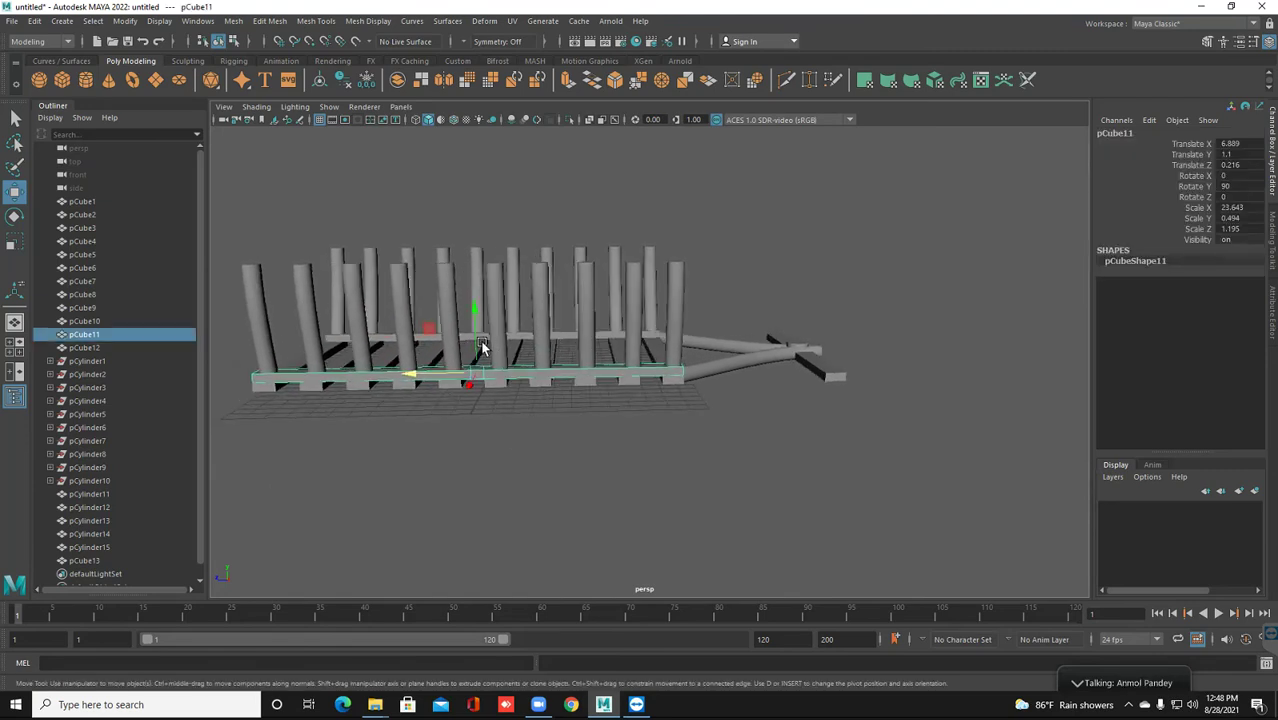
key(ctrl+d)
drag(471, 348, 5, 357)
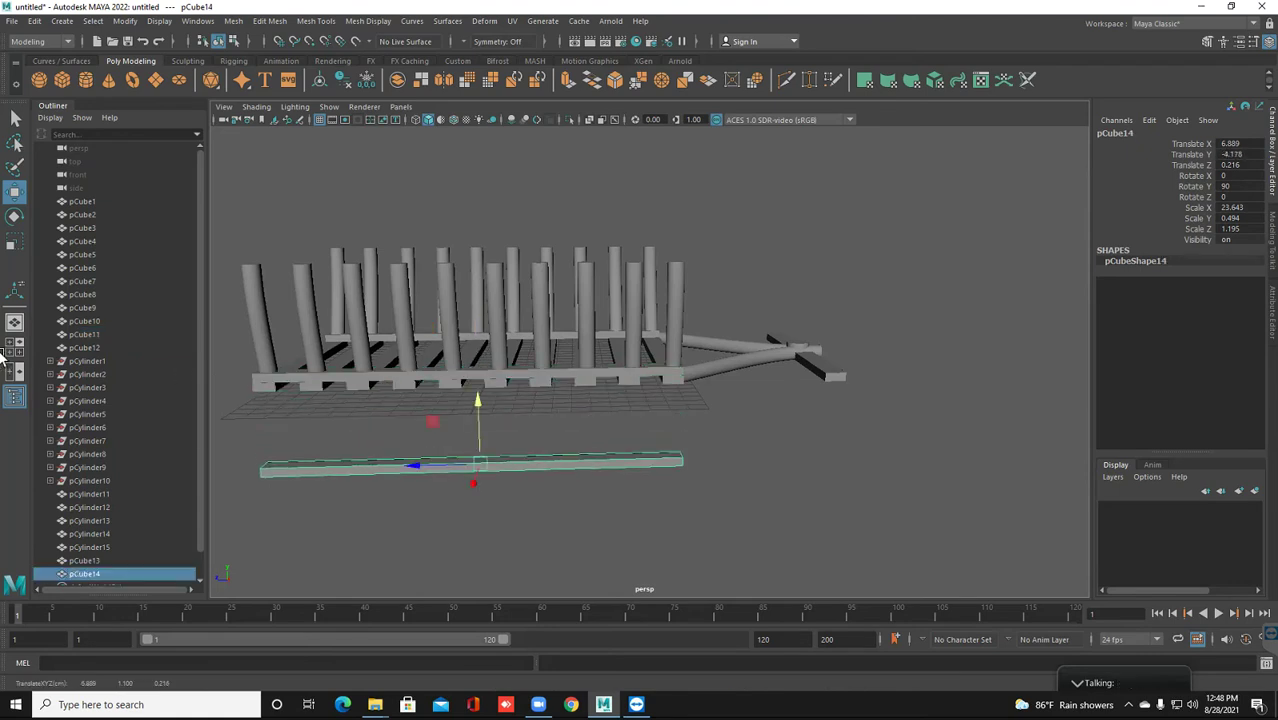
key(e)
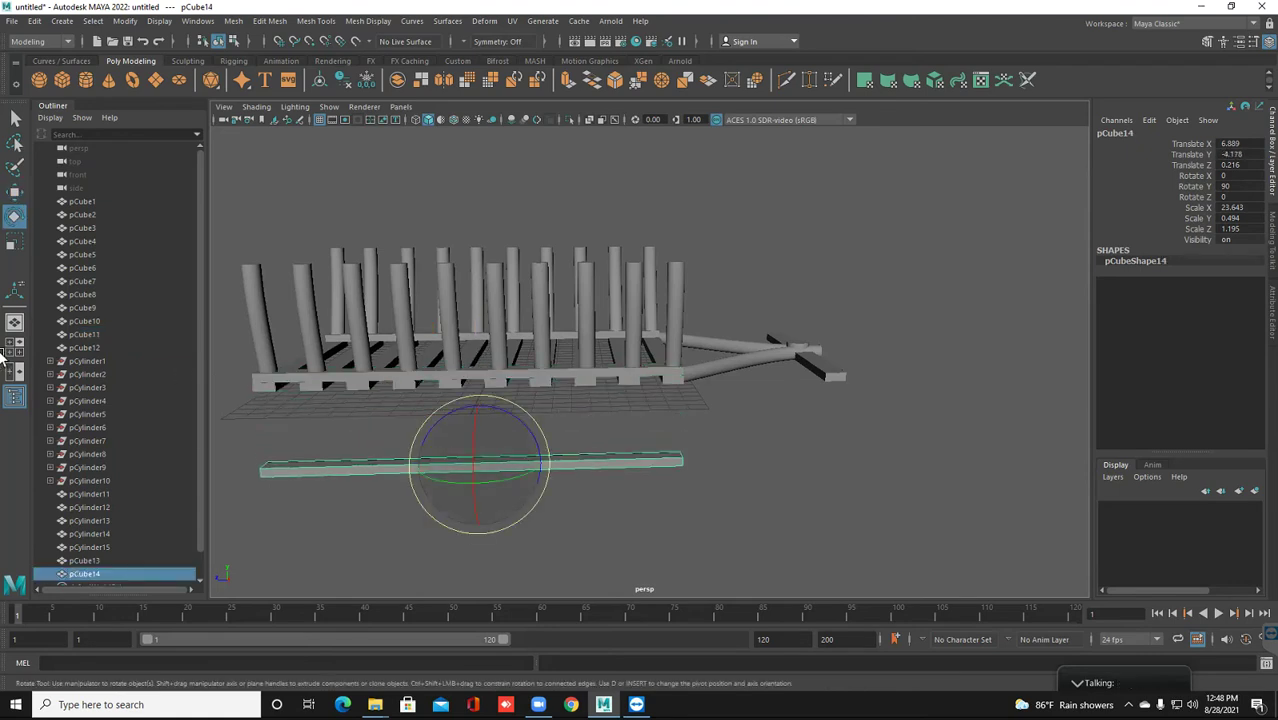
drag(478, 440, 524, 486)
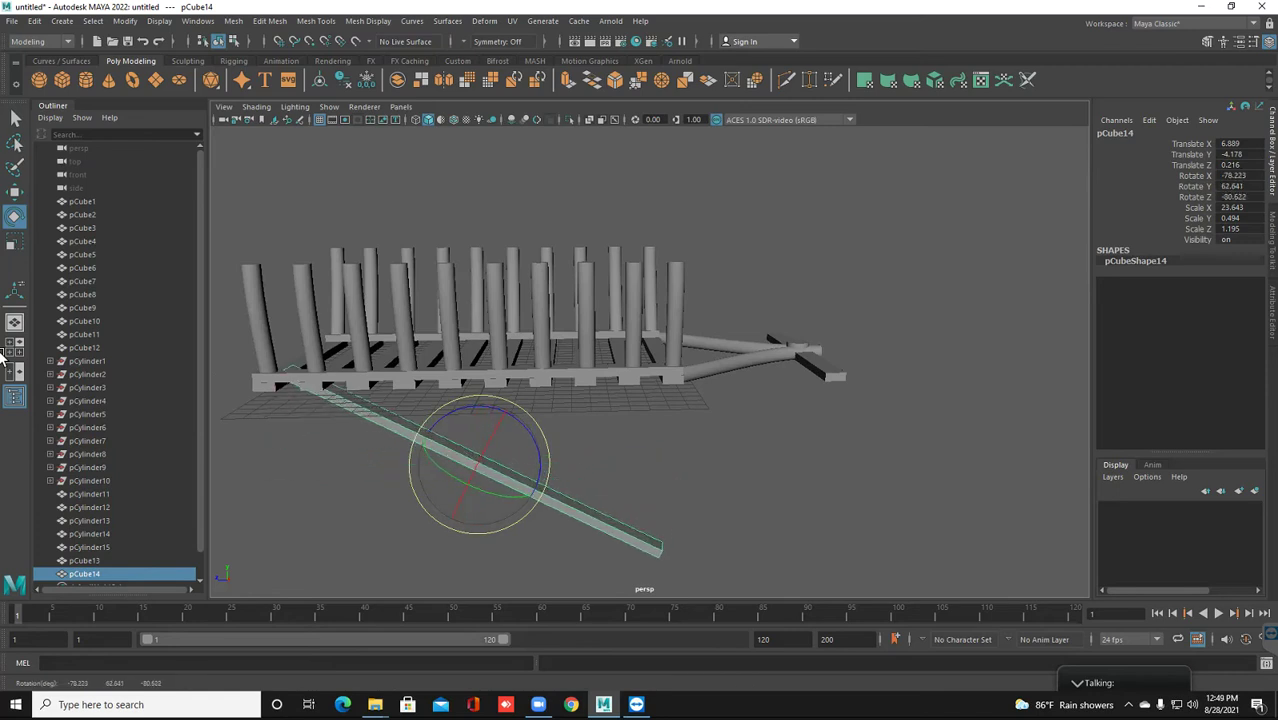
scroll(650, 345, down, 3)
alt+drag(650, 345, 700, 345)
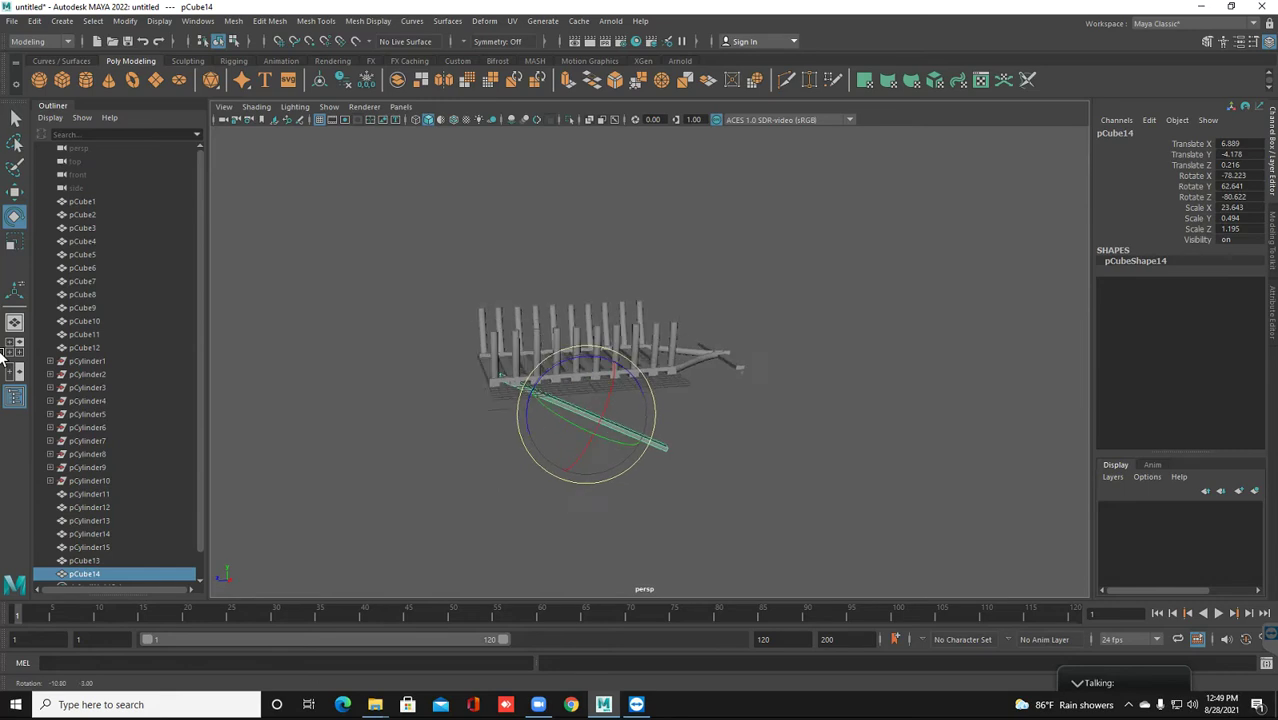
Adjust the diagonal beam along X, Y and Z so its upper end sits under the deck edge
key(w)
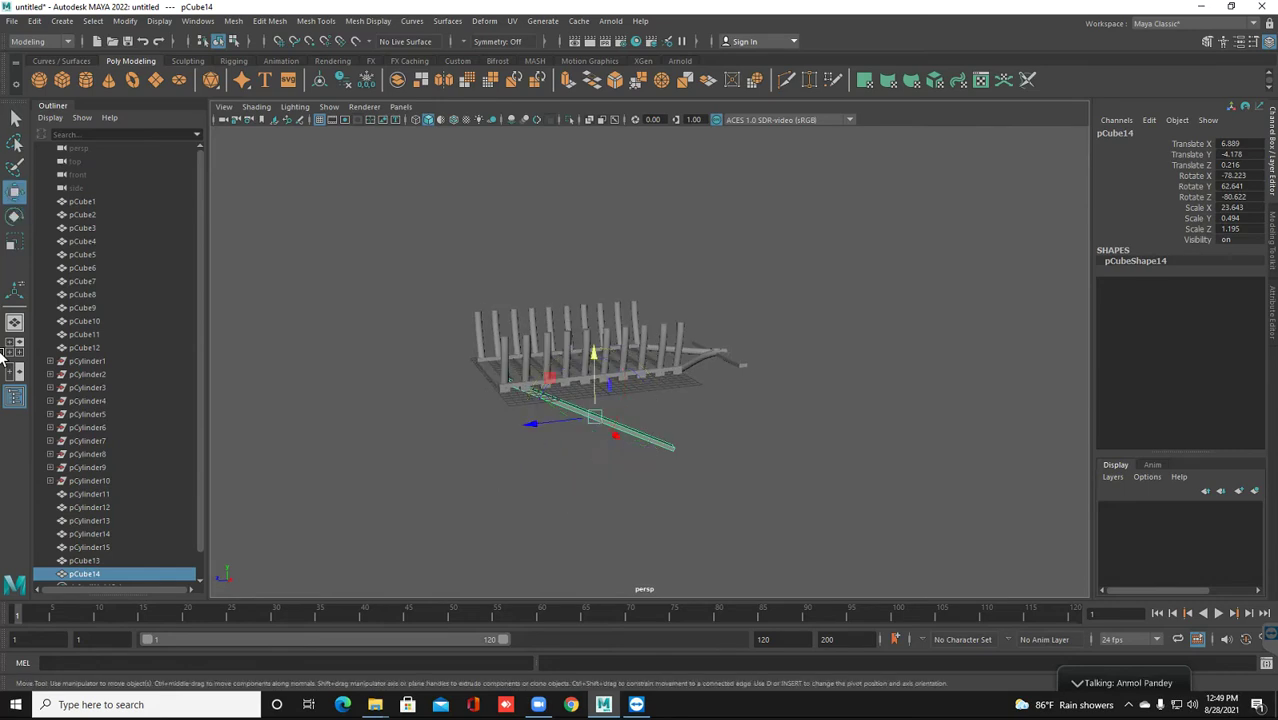
alt+drag(650, 345, 700, 360)
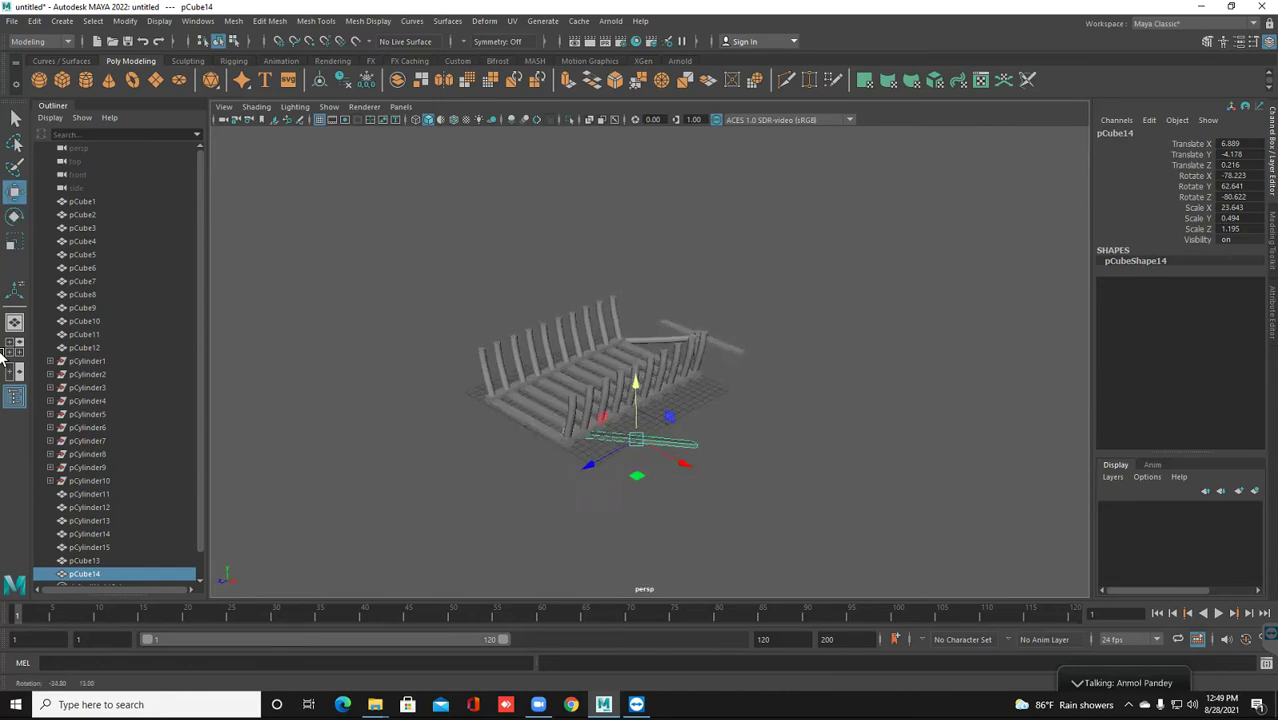
middle_drag(584, 422, 613, 402)
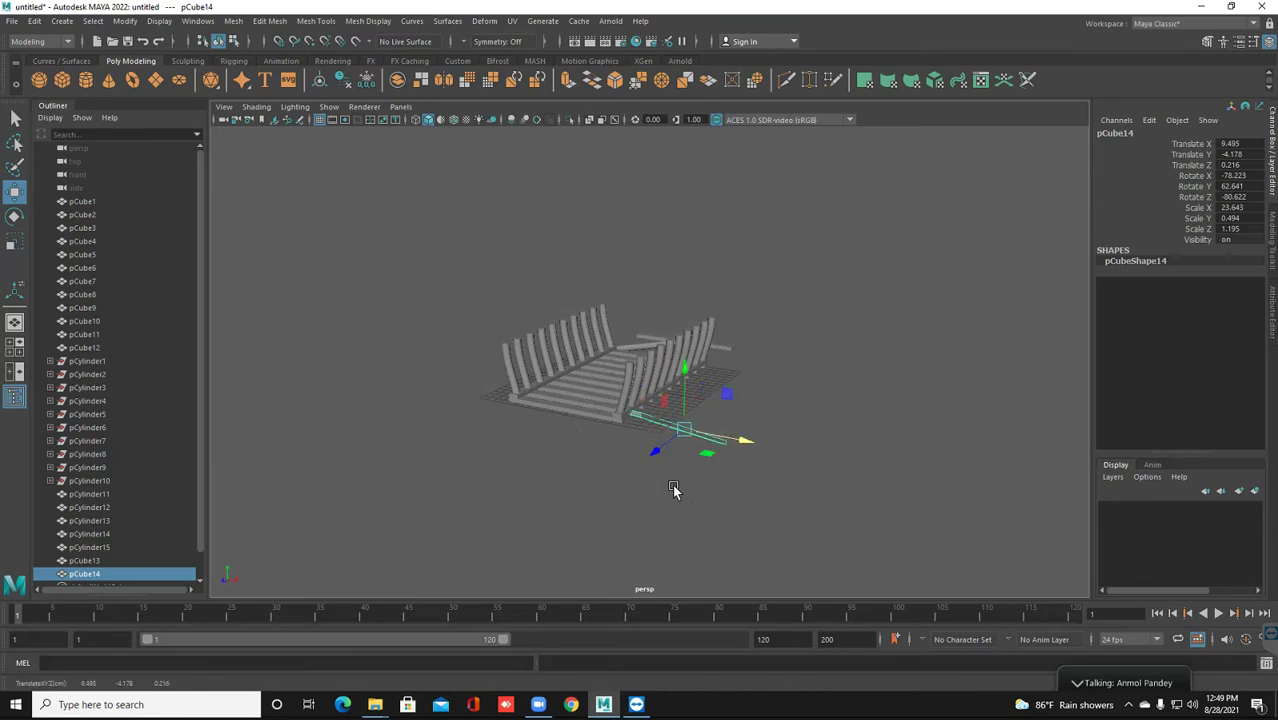
middle_drag(675, 500, 668, 502)
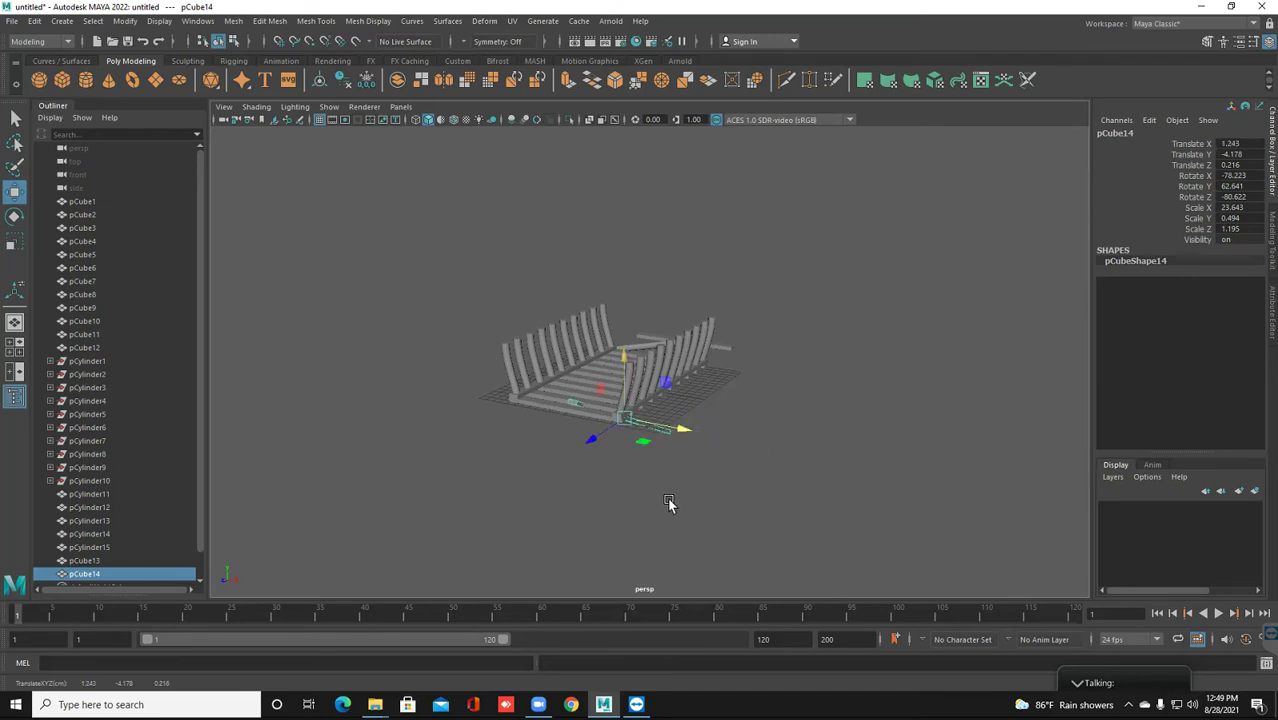
key(ctrl+z)
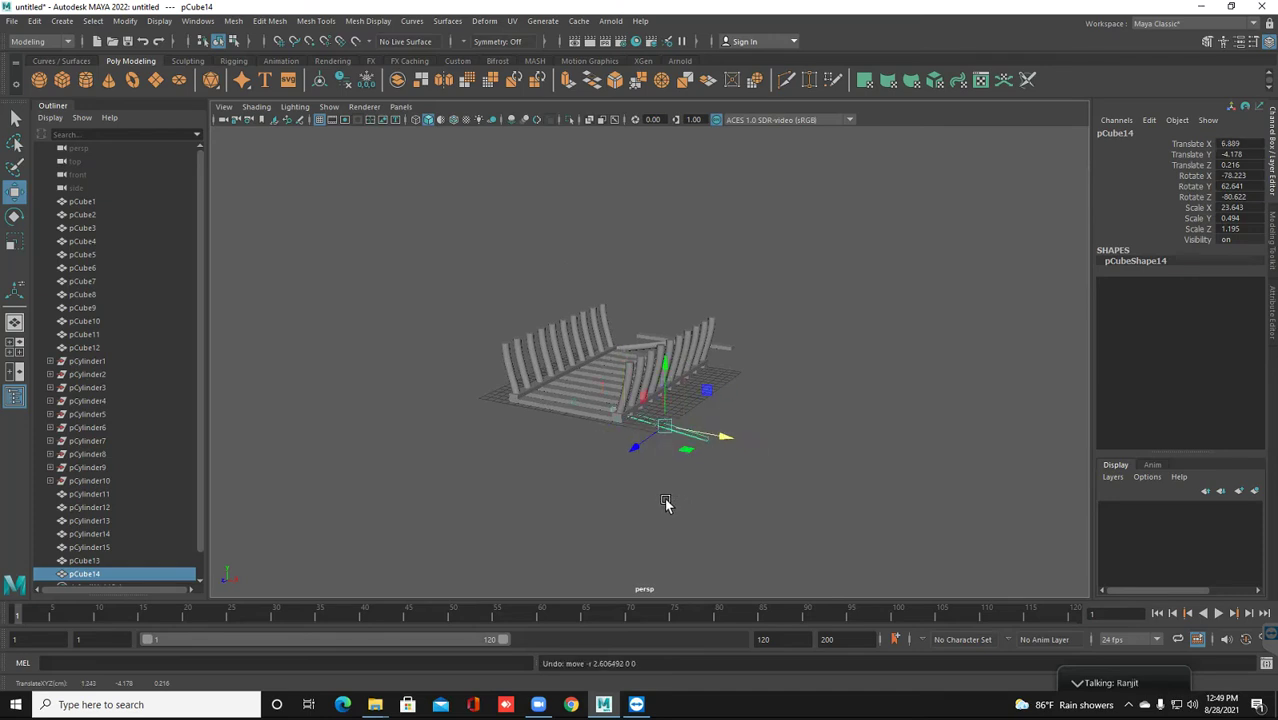
middle_drag(665, 503, 5, 430)
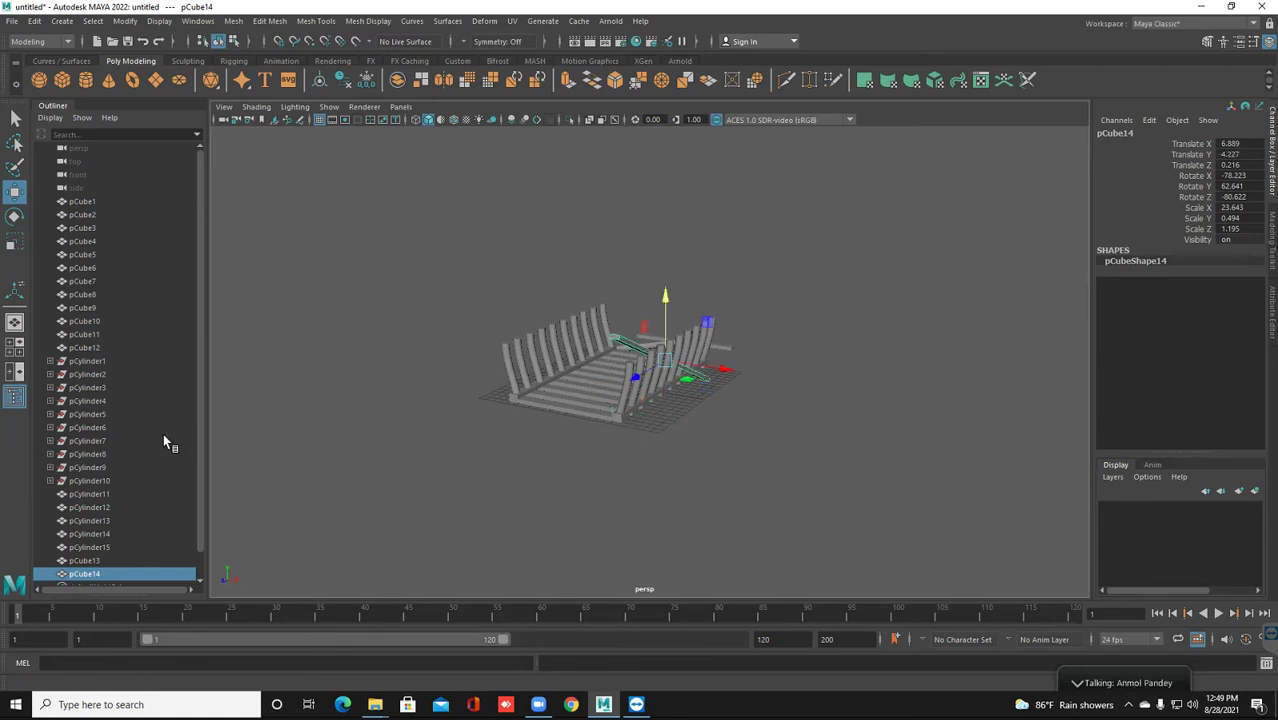
middle_drag(431, 471, 432, 403)
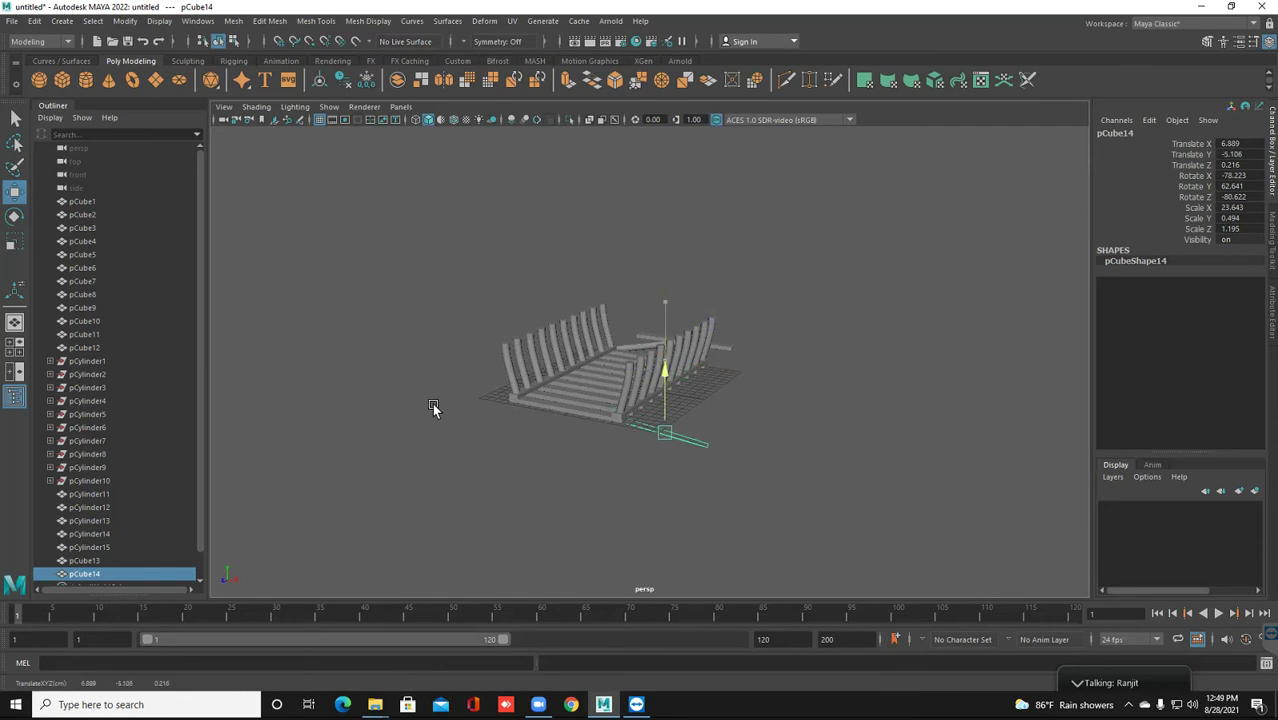
alt+drag(432, 407, 432, 407)
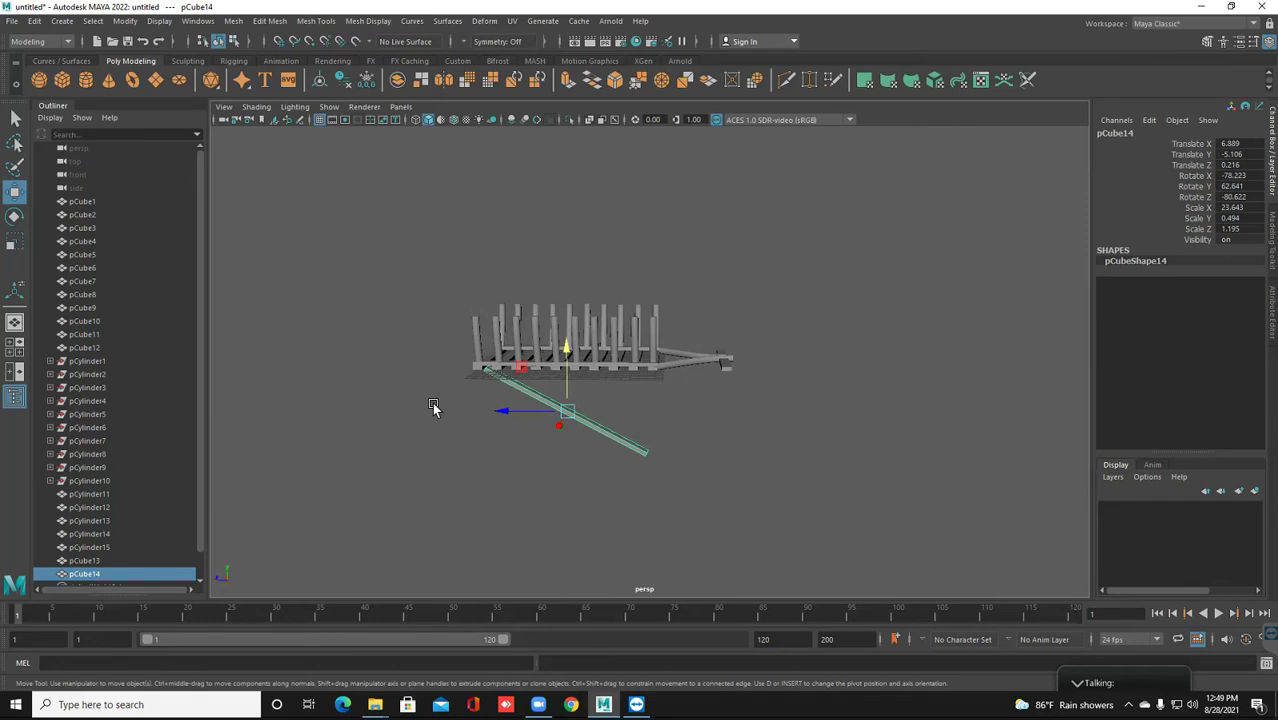
middle_drag(472, 381, 472, 381)
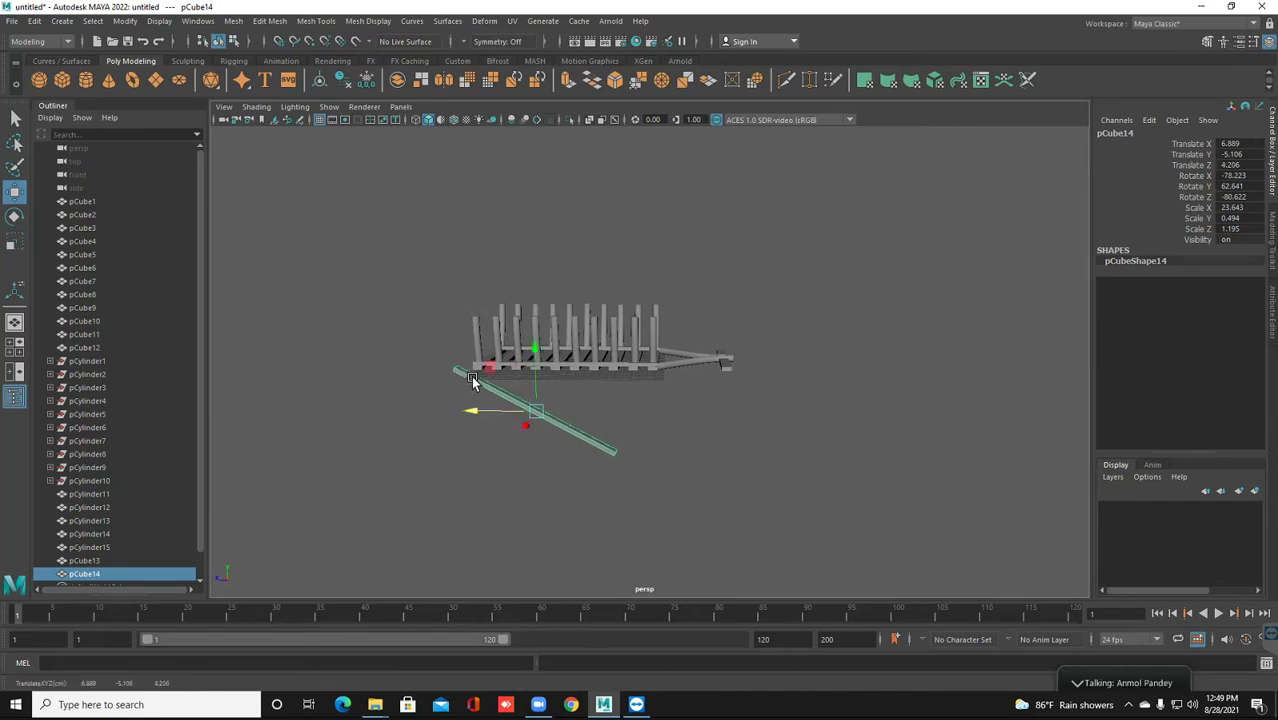
key(ctrl+z)
middle_drag(478, 386, 478, 386)
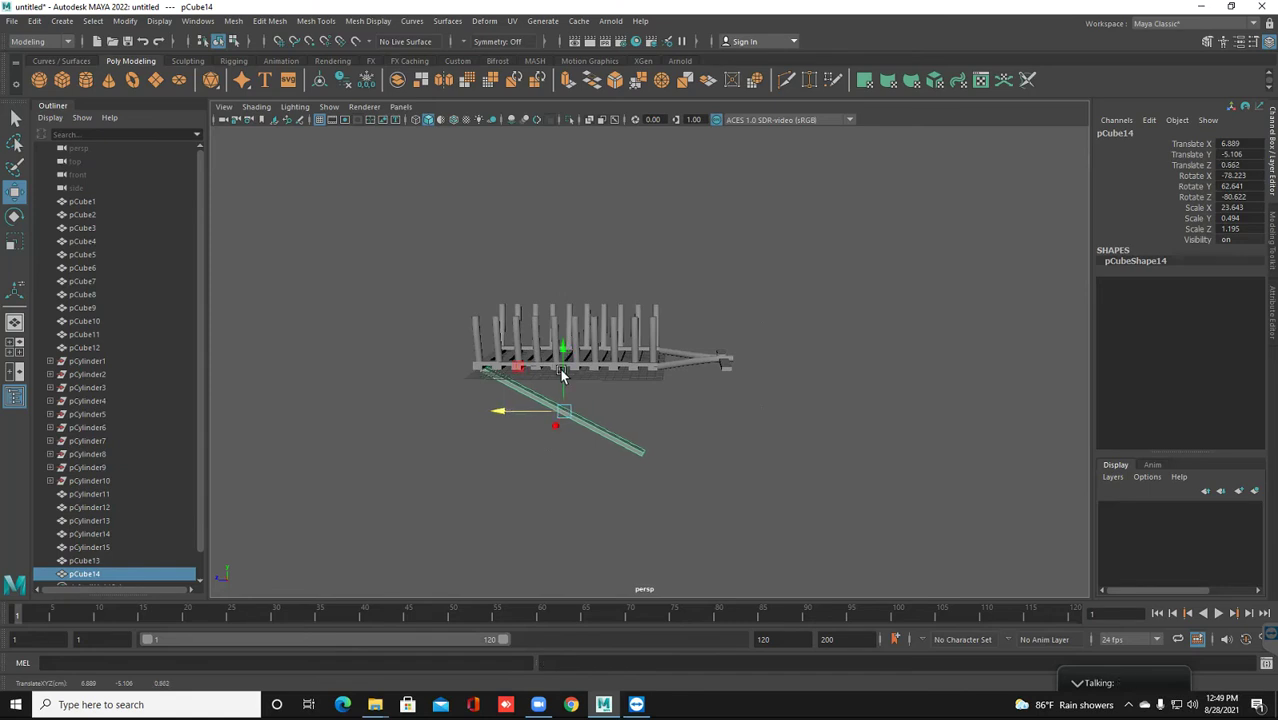
drag(565, 360, 565, 362)
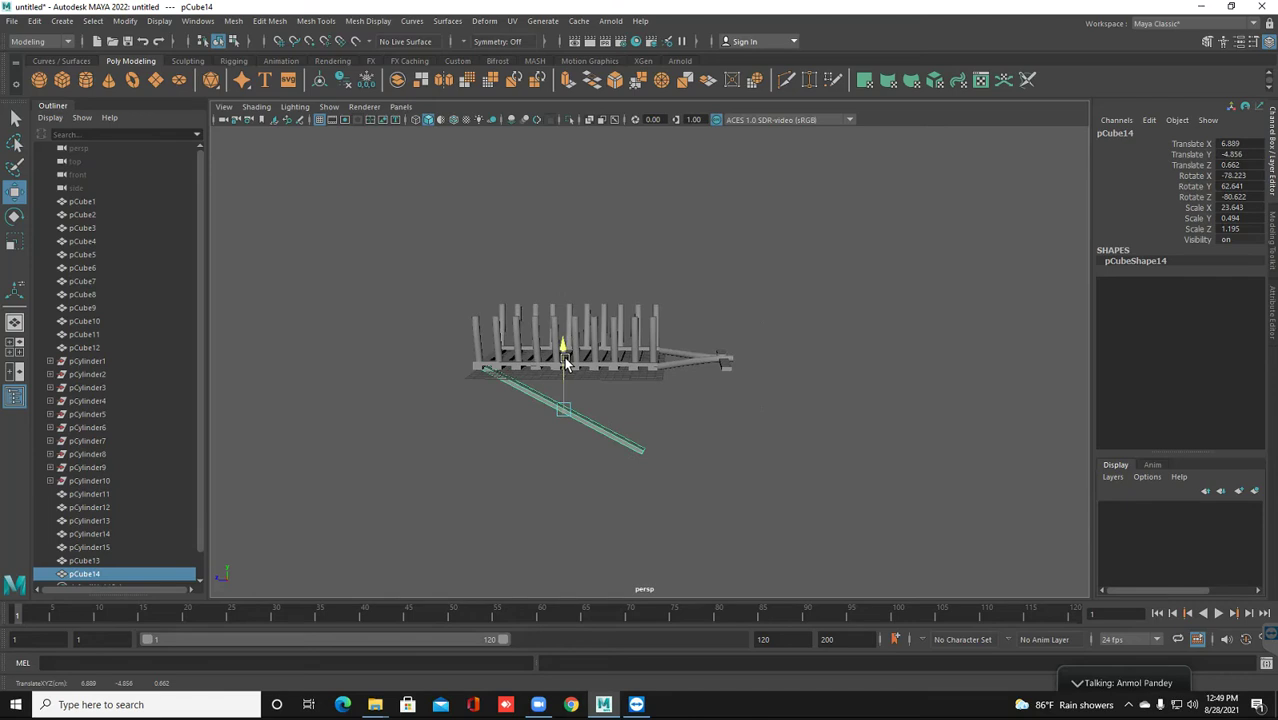
Duplicate the diagonal beam and shift the copy along Z to -9.174
click(399, 363)
key(ctrl+z)
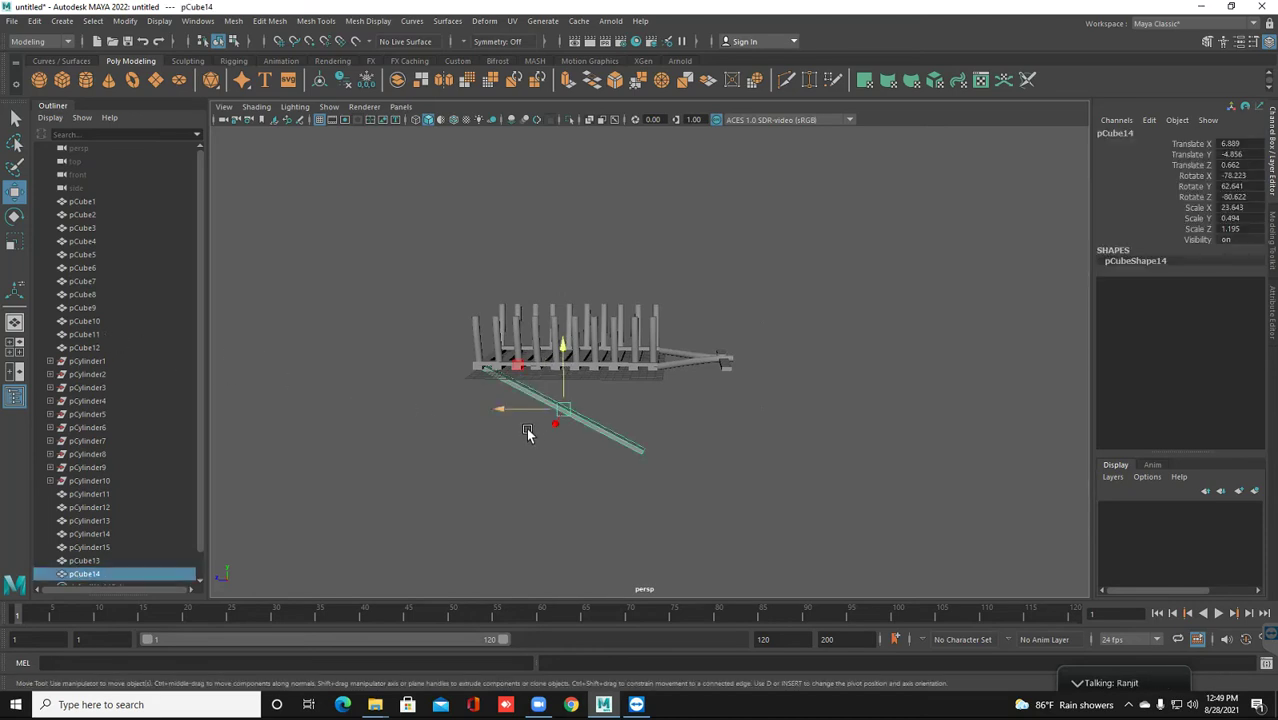
shift+drag(528, 432, 603, 432)
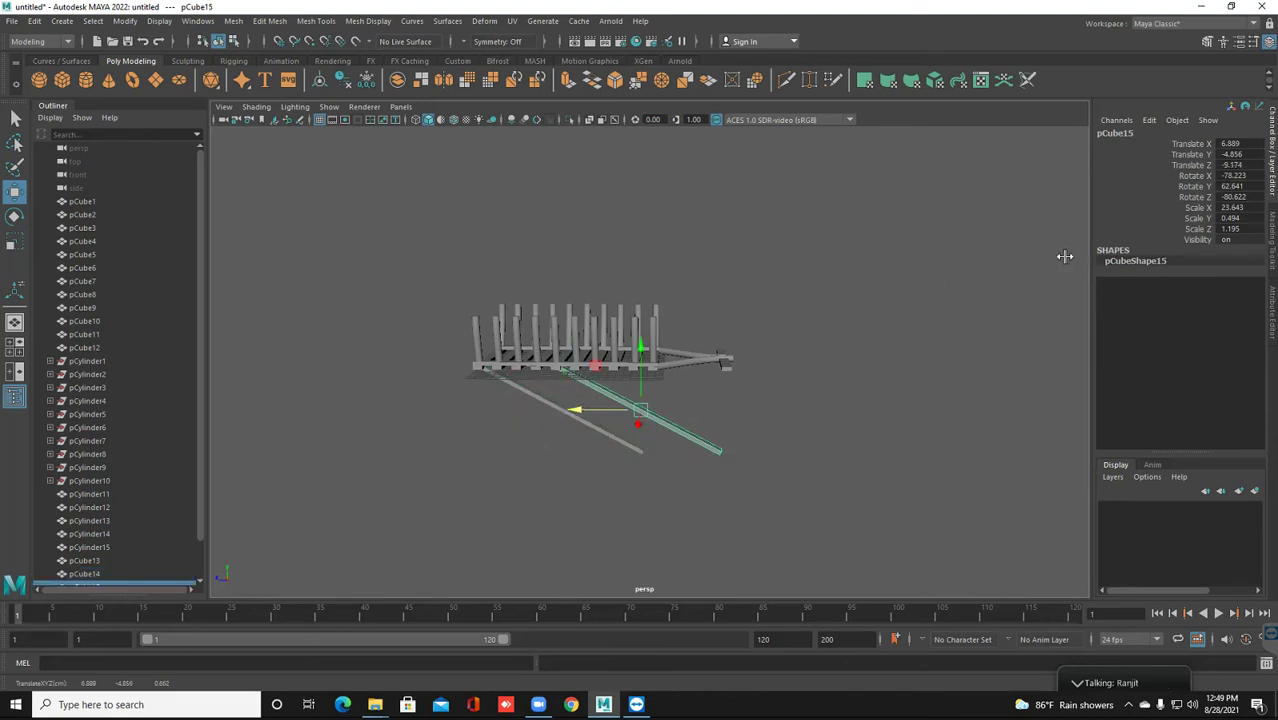
Set pCube15's Rotate Y to -62.641 and lower the beam
double_click(1238, 186)
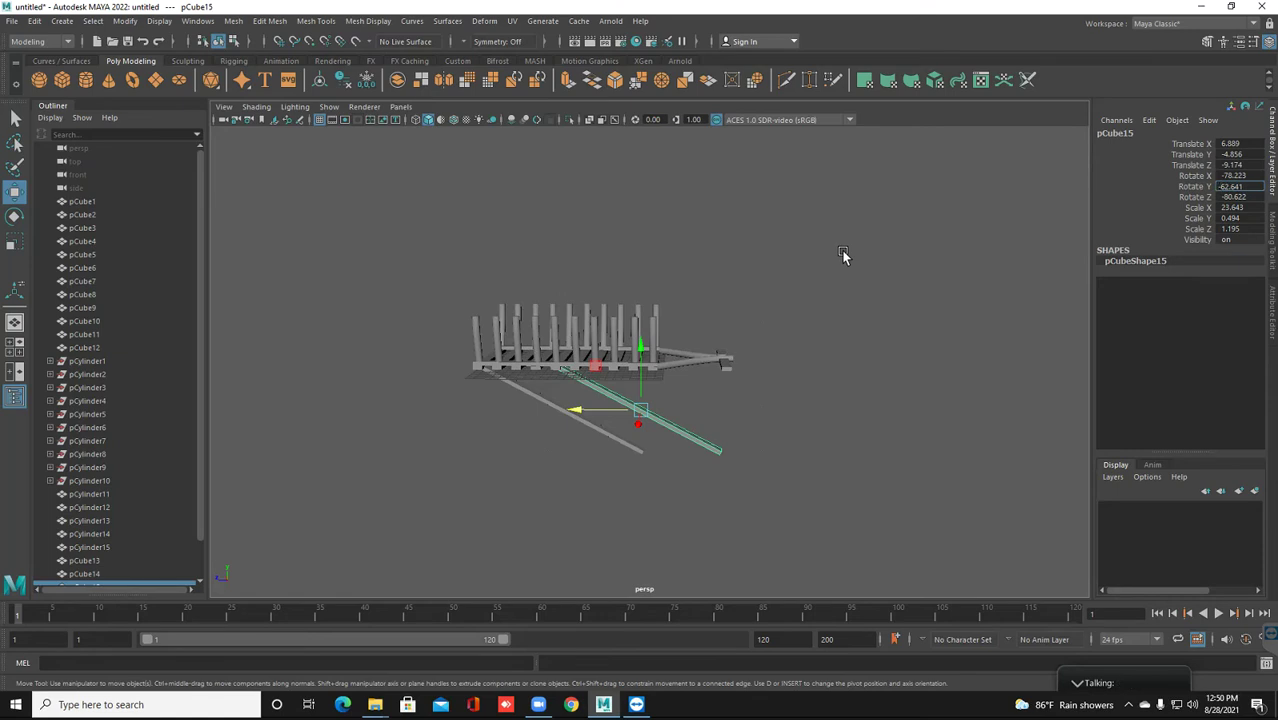
key(Return)
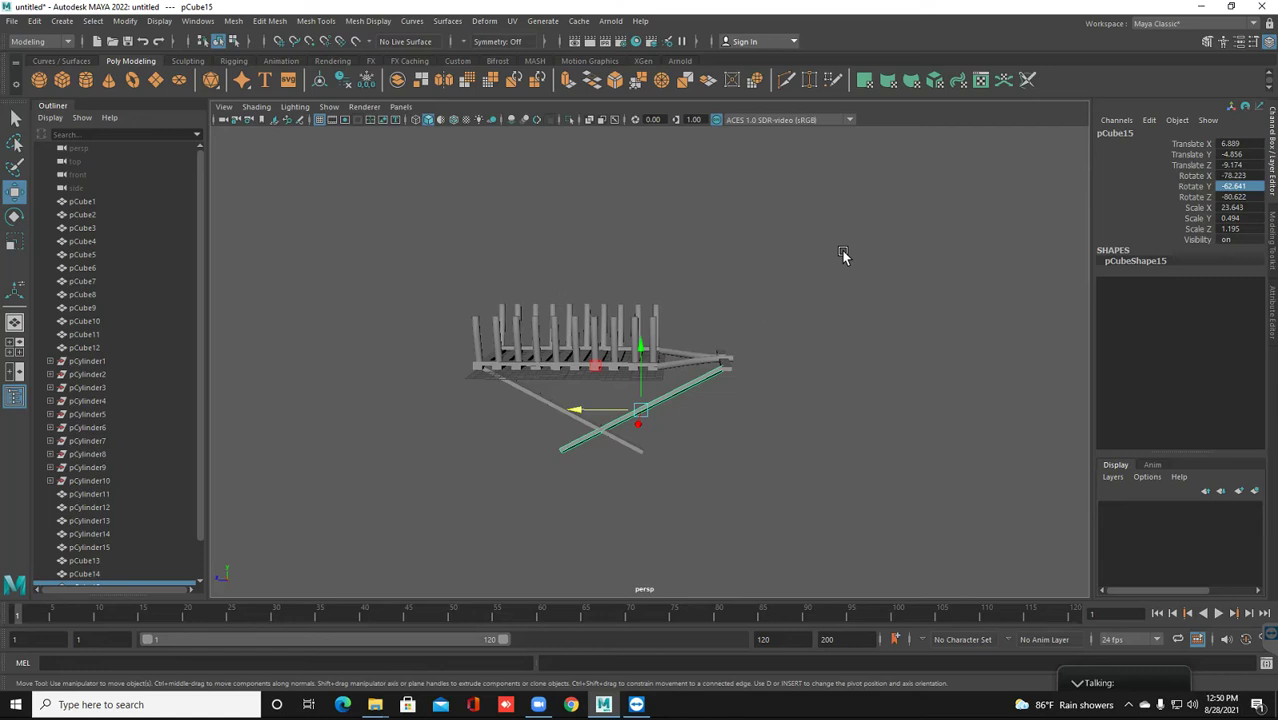
drag(641, 340, 681, 409)
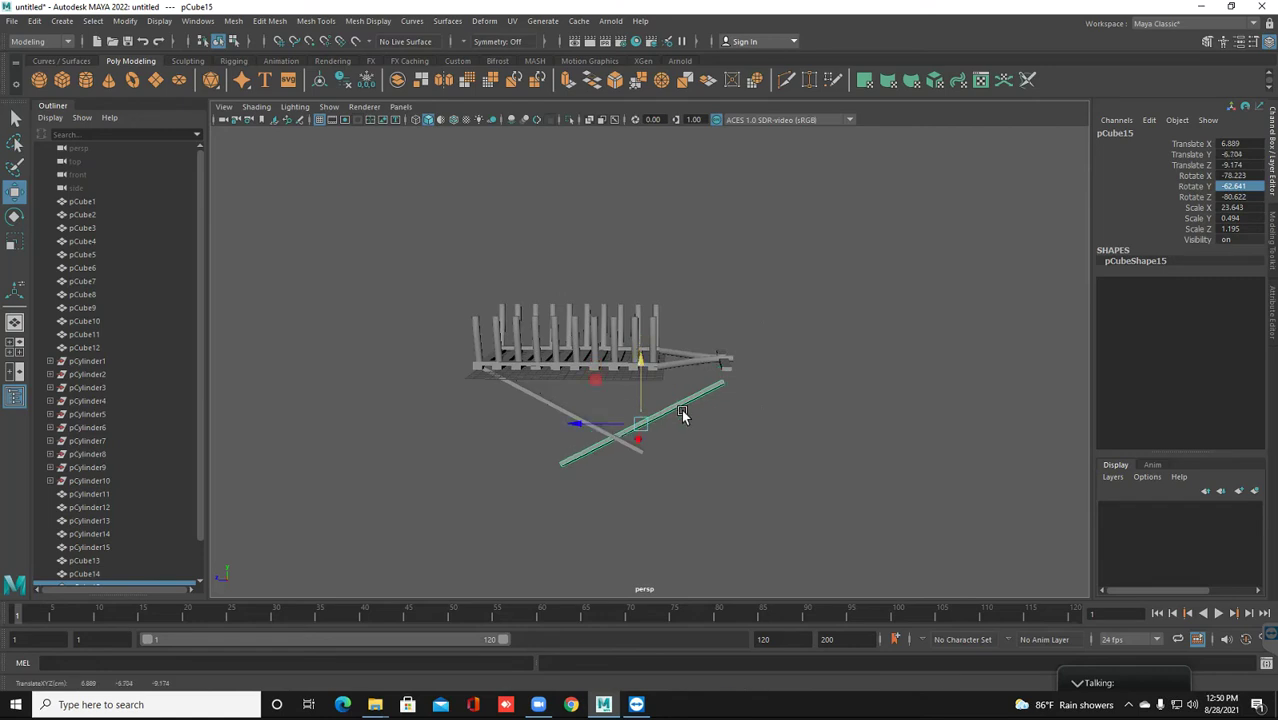
middle_drag(681, 409, 681, 409)
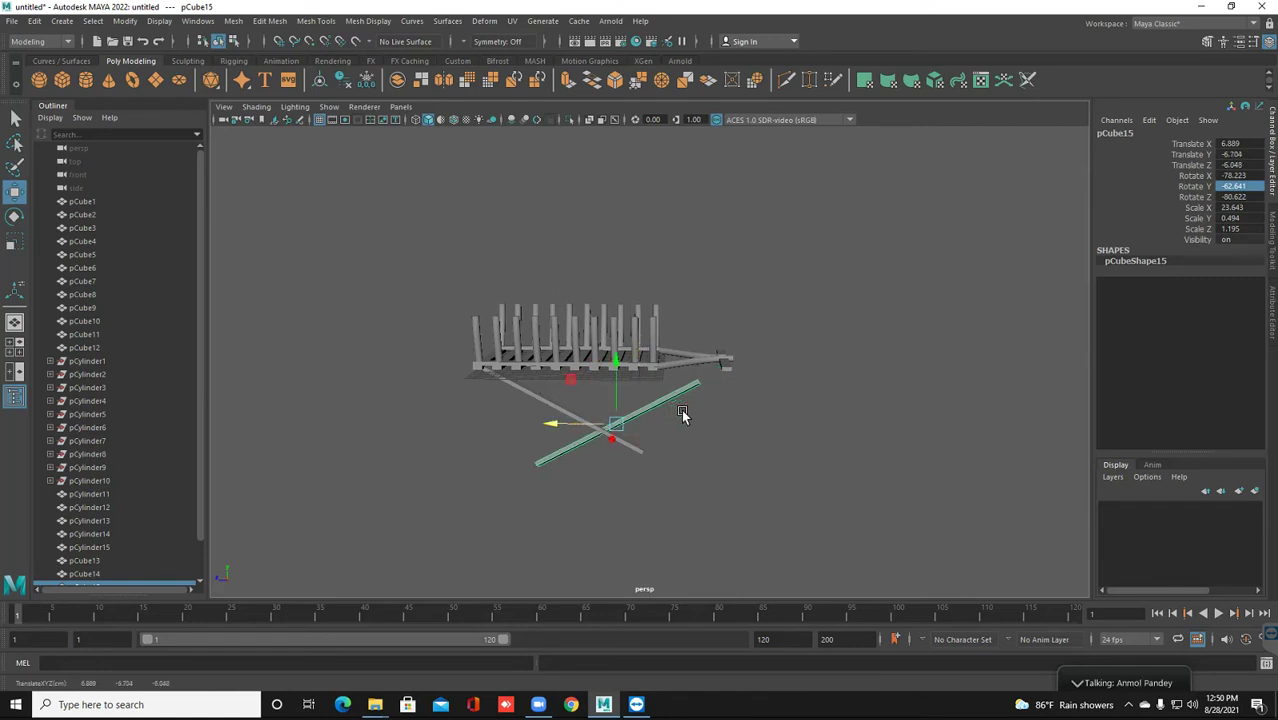
middle_drag(681, 409, 681, 414)
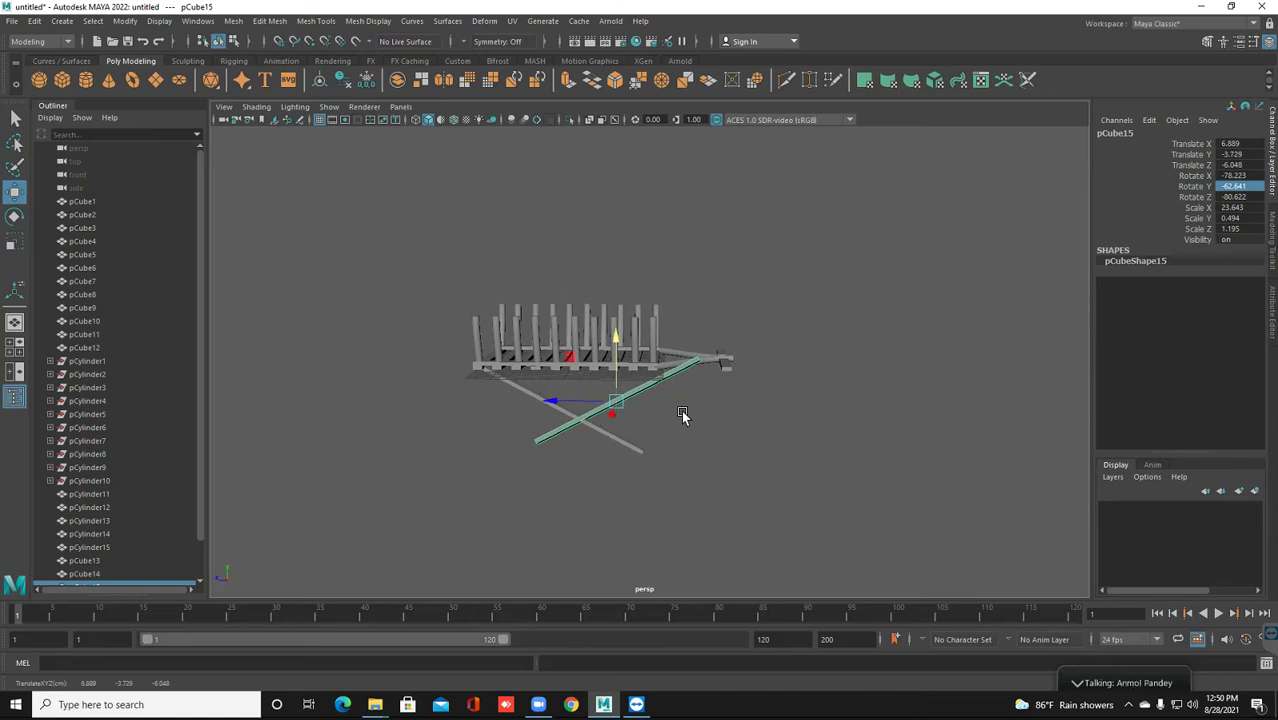
middle_drag(681, 414, 681, 416)
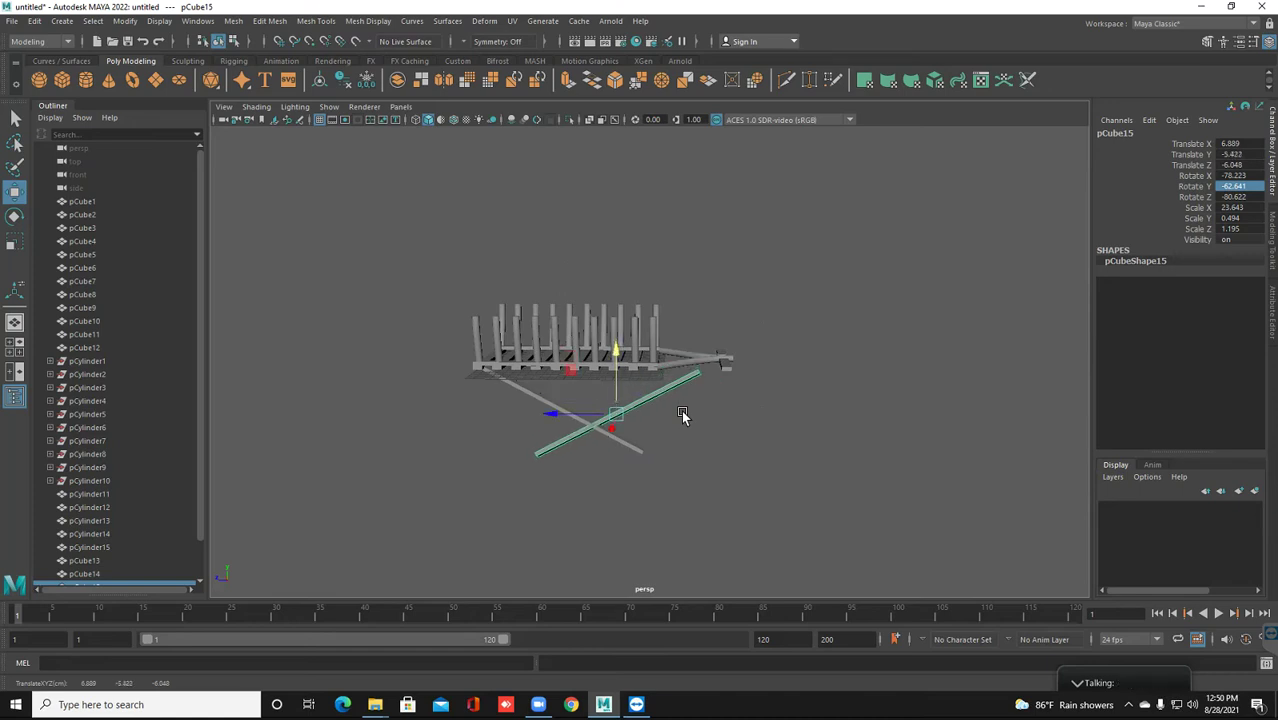
Slide and raise pCube15 to Translate Y -4.948 so it crosses the first leg
scroll(681, 415, up, 3)
alt+drag(503, 488, 6, 358)
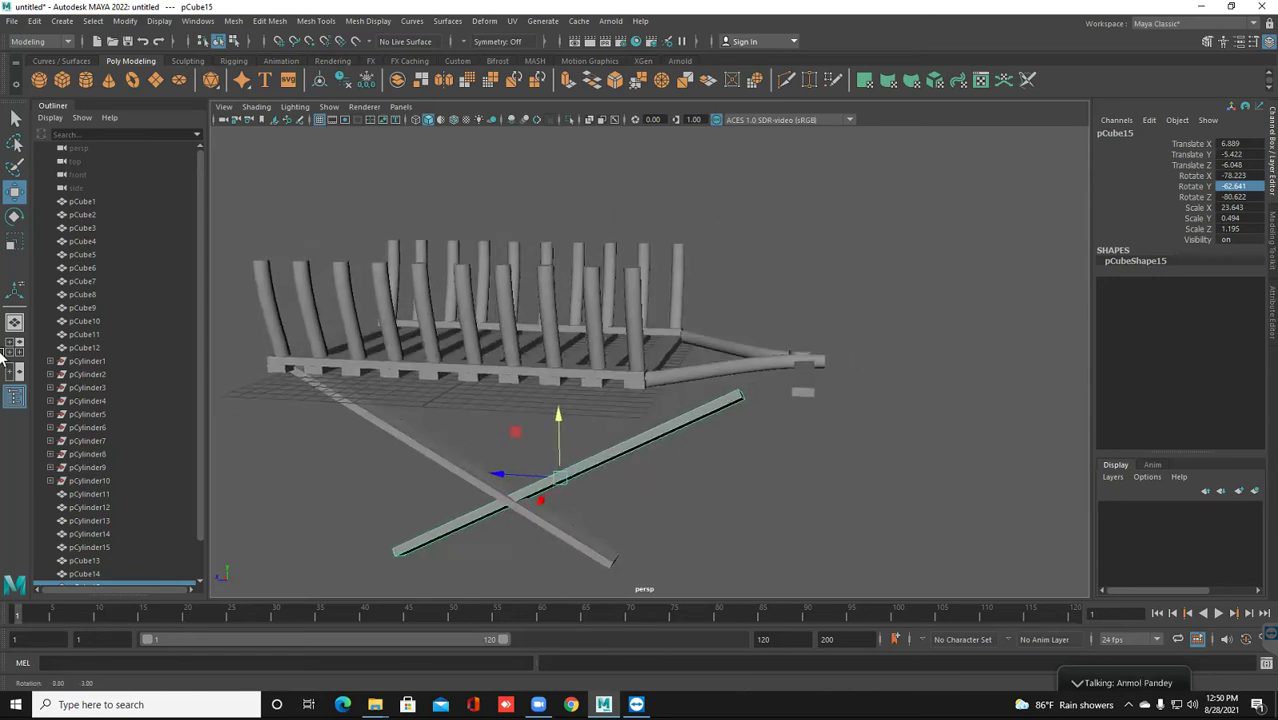
alt+drag(5, 358, 5, 358)
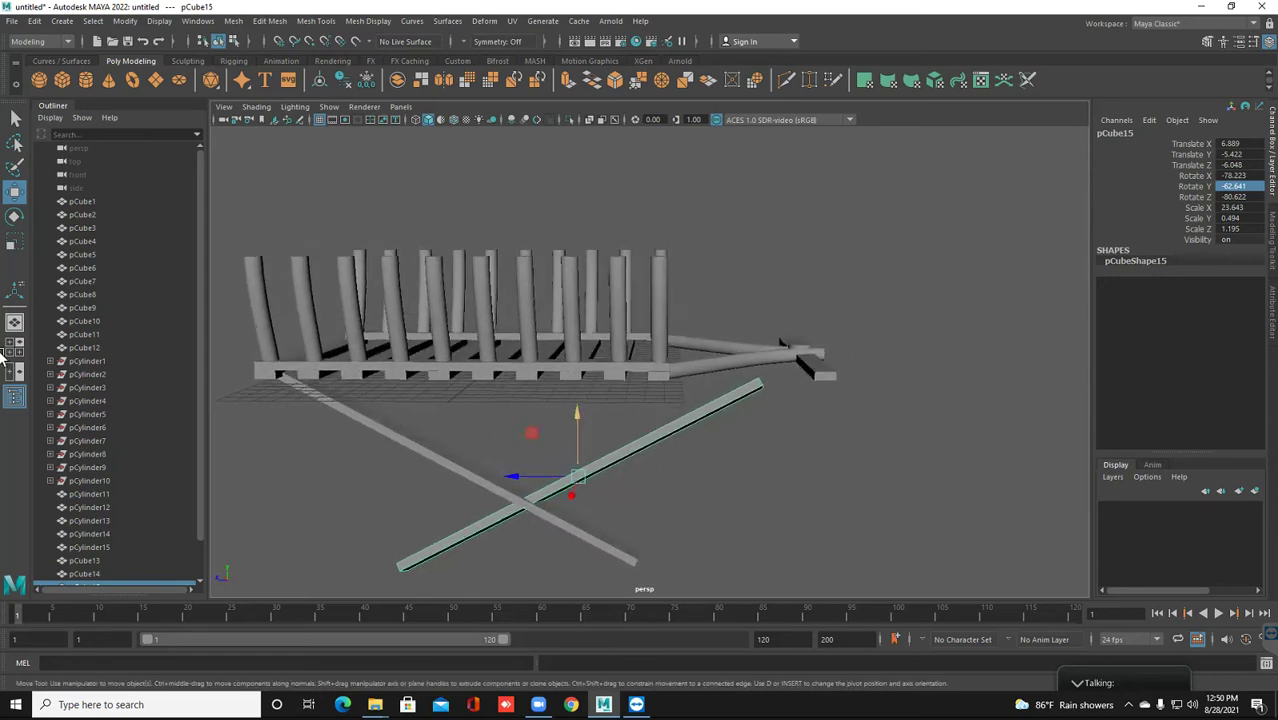
drag(520, 476, 418, 476)
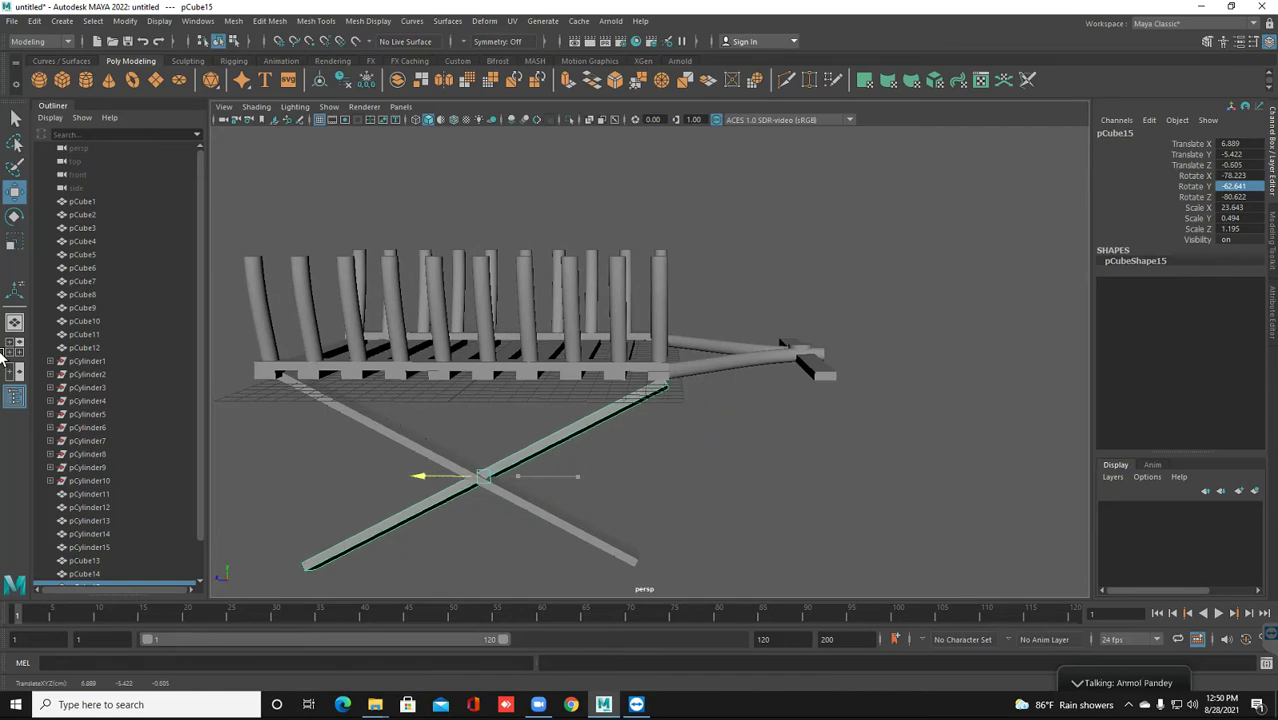
alt+drag(5, 358, 5, 358)
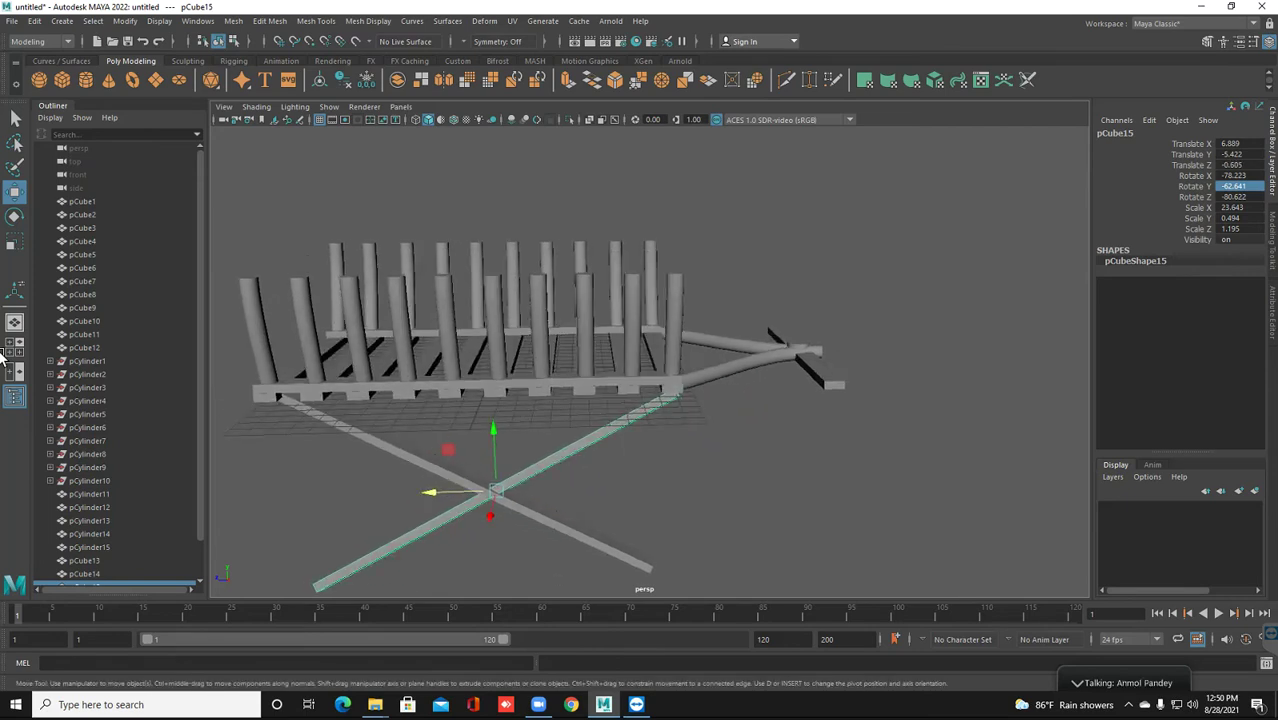
drag(493, 440, 493, 432)
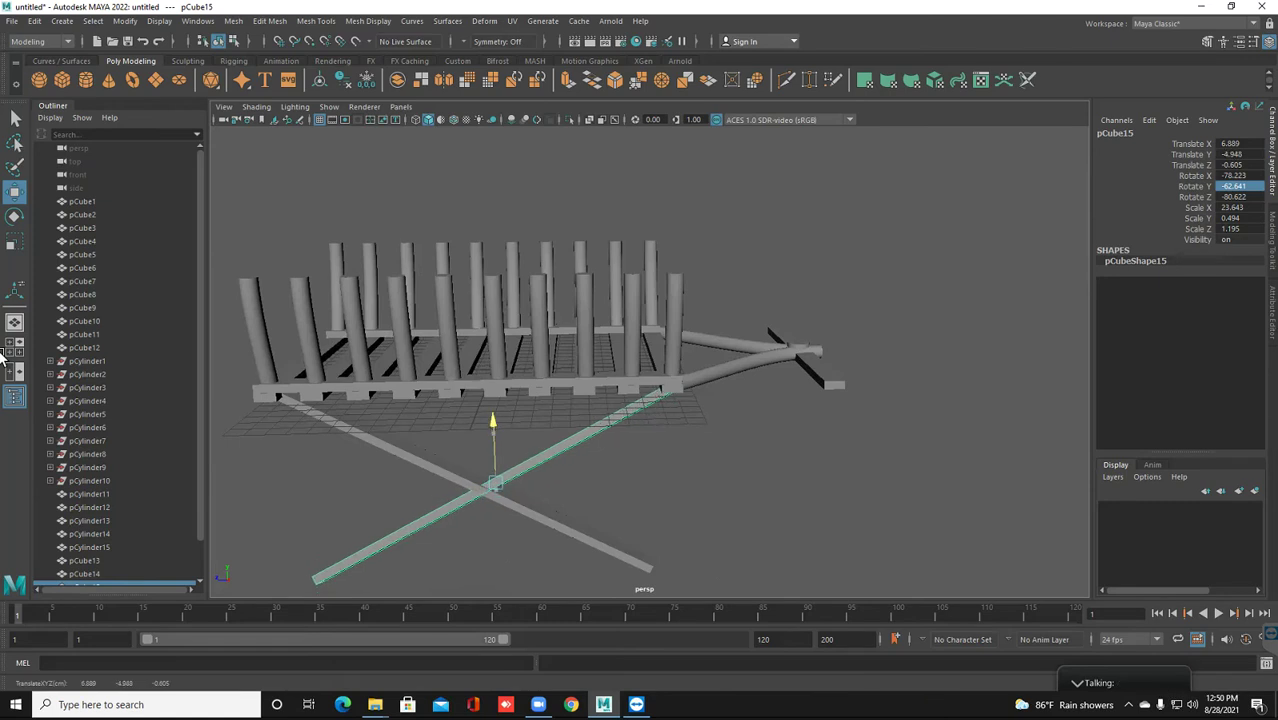
mouse_move(5, 358)
alt+mouse_down()
mouse_move(75, 337)
mouse_move(240, 449)
mouse_move(499, 528)
mouse_move(496, 540)
mouse_move(546, 528)
mouse_move(501, 521)
mouse_move(569, 496)
alt+mouse_up()
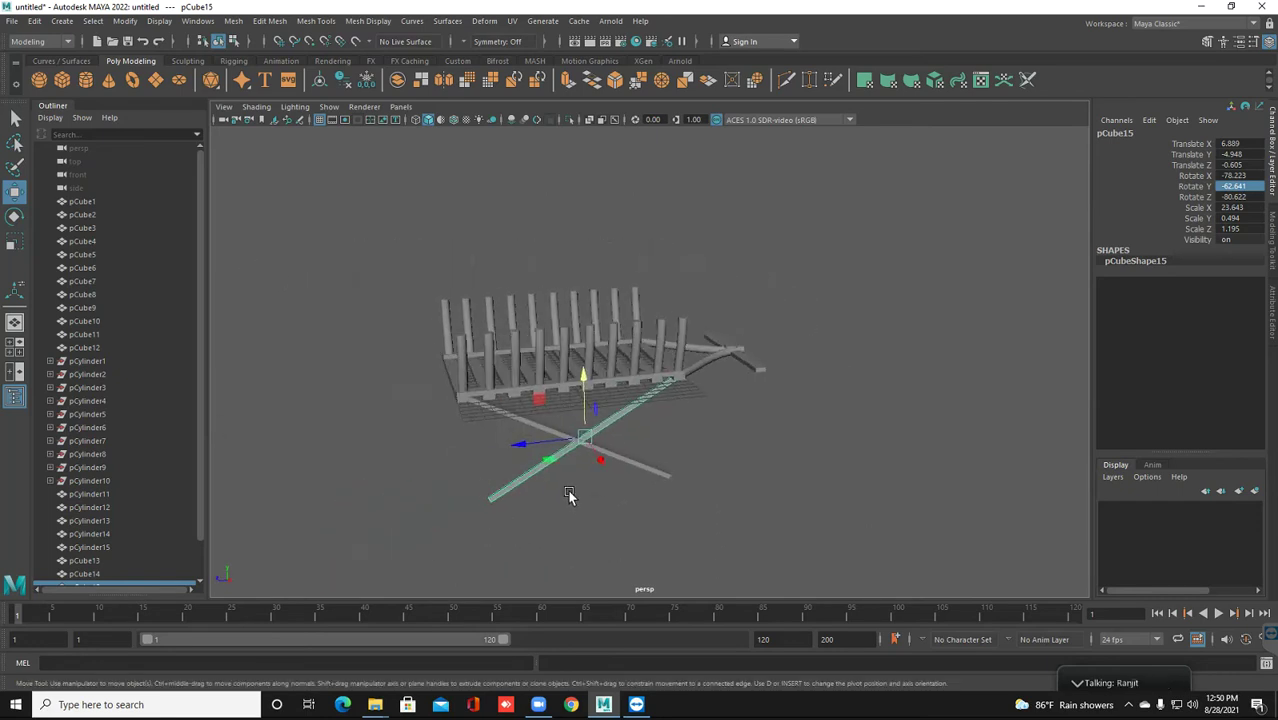
right_drag(536, 337, 3, 399)
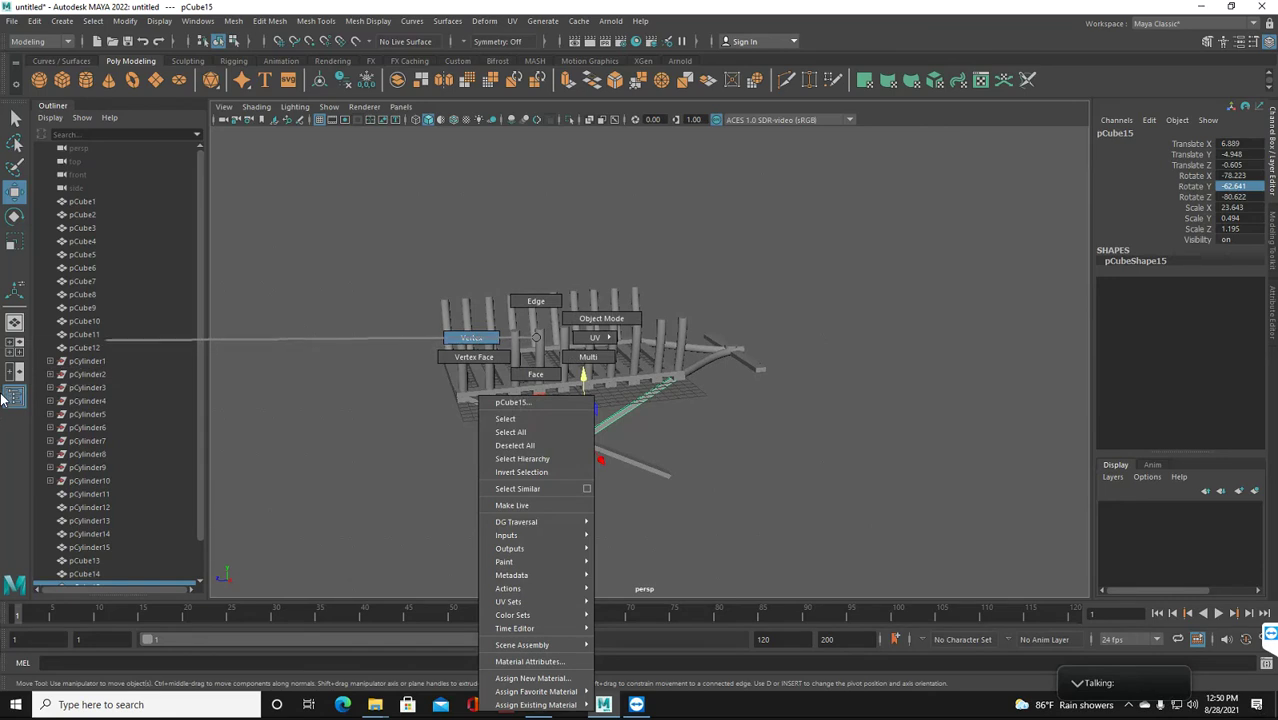
Select and frame the end face f[4] of the pCube15 leg
right_drag(3, 399, 3, 399)
key(f)
key(ctrl+z)
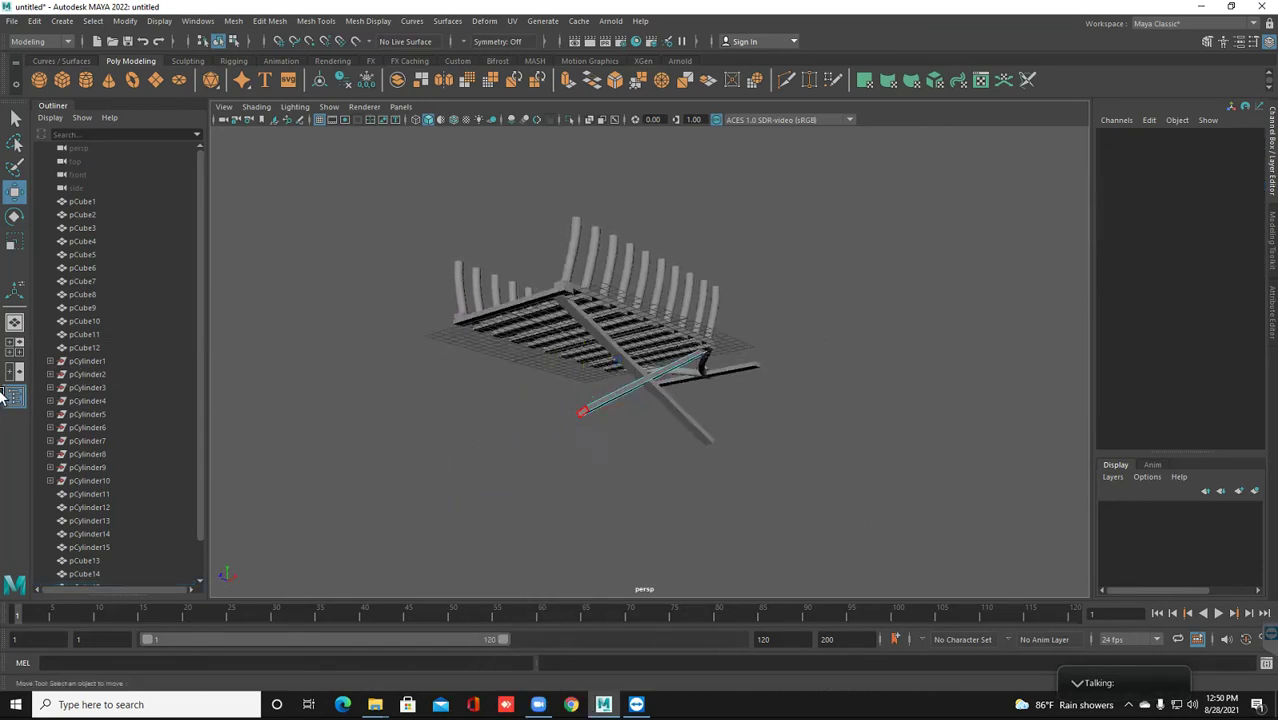
key(shift+z)
key(ctrl+z)
key(shift+z)
key(bracketleft)
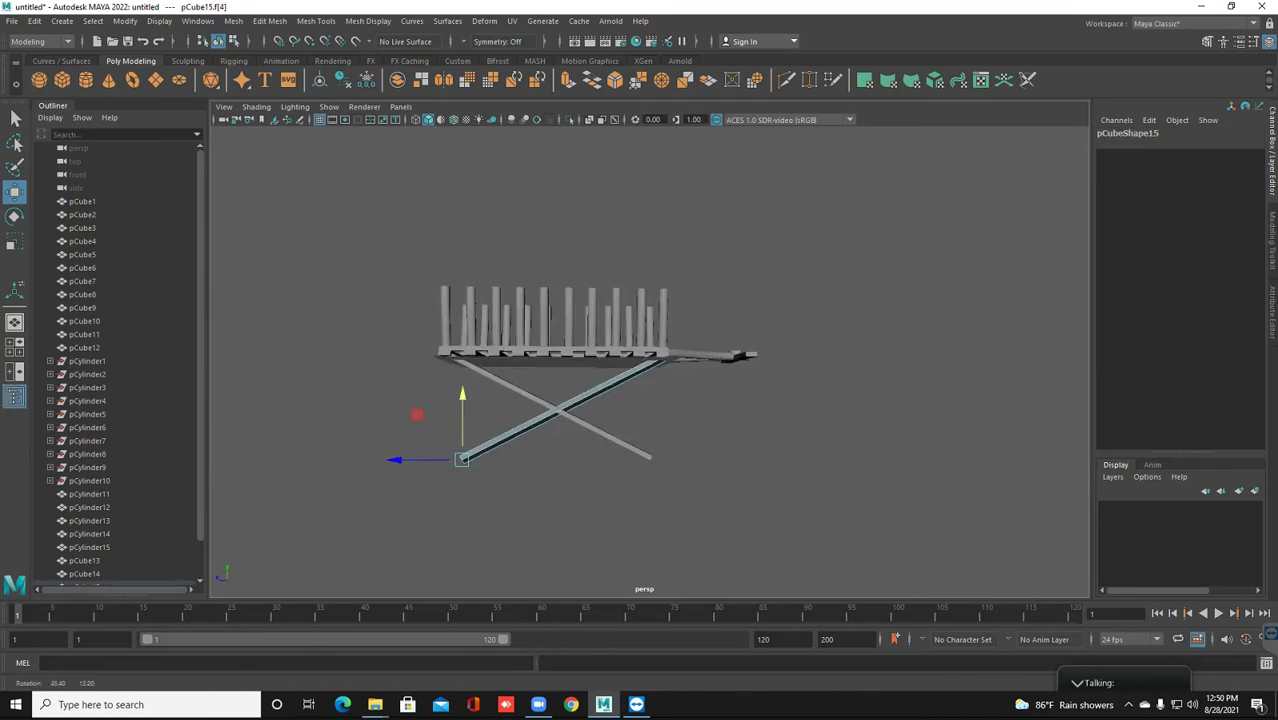
Slide the end face along X, undo it, and open the Move Tool settings
drag(396, 460, 428, 460)
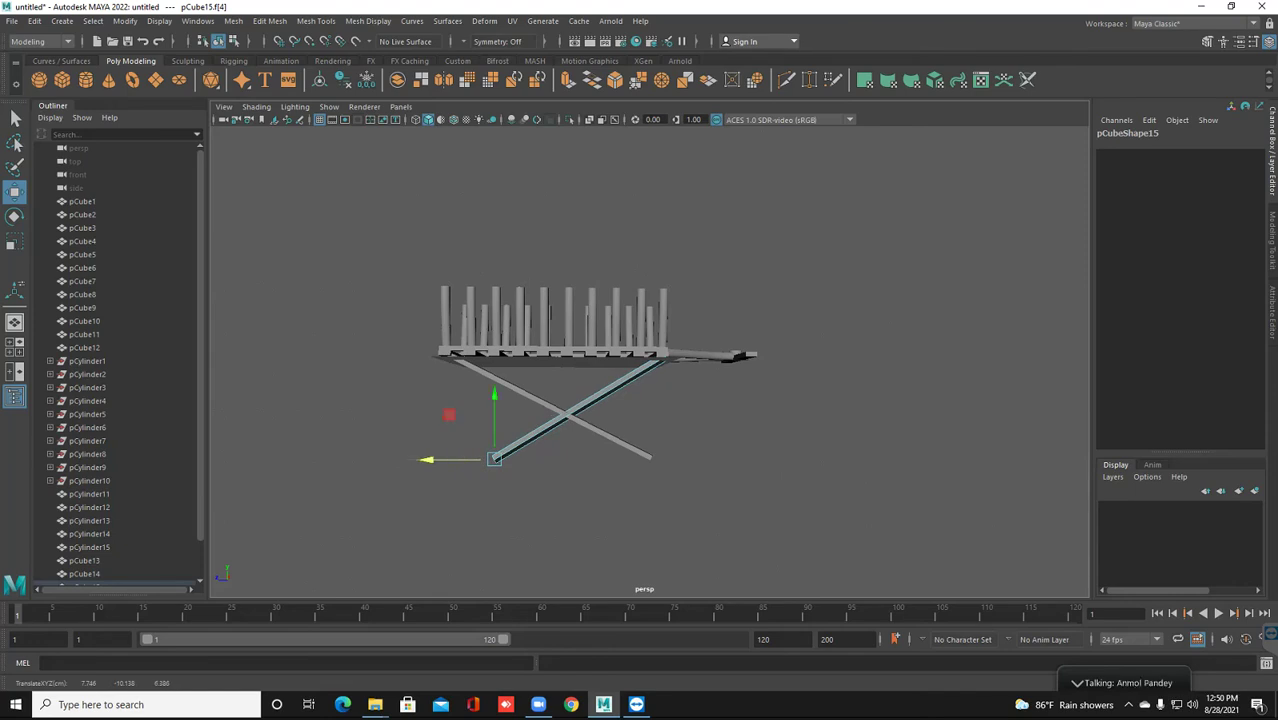
key(ctrl+z)
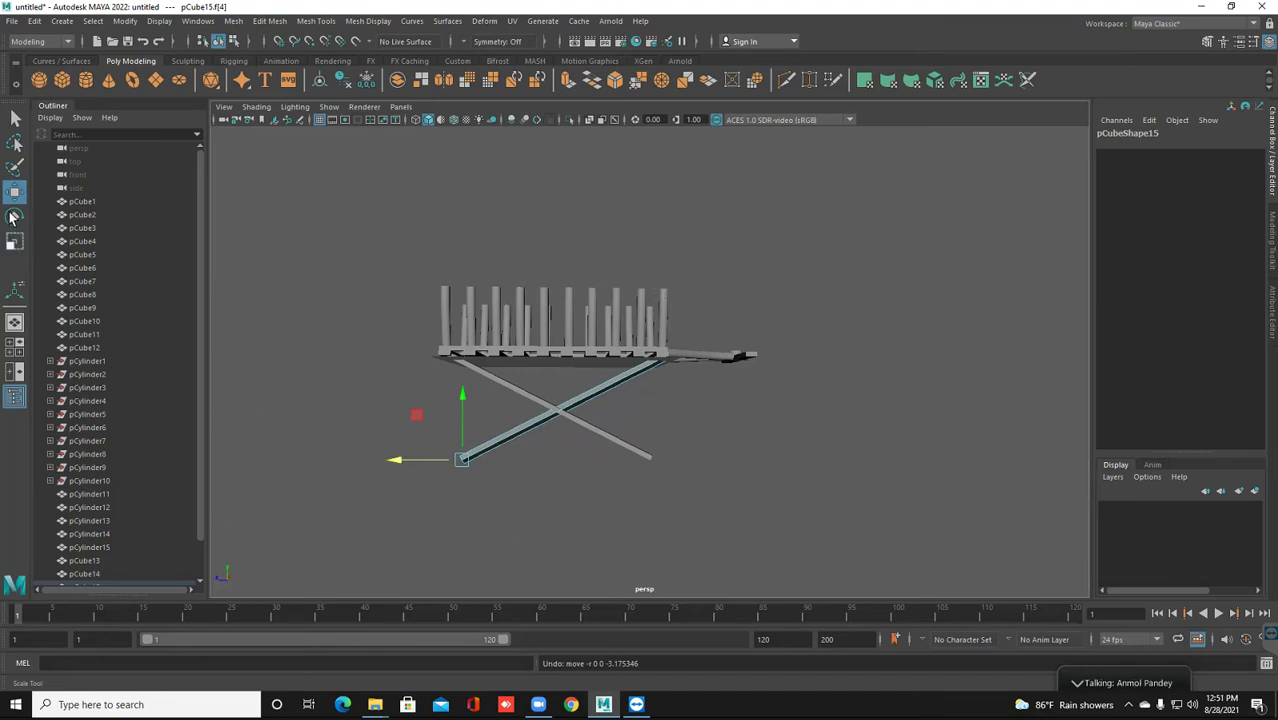
double_click(14, 196)
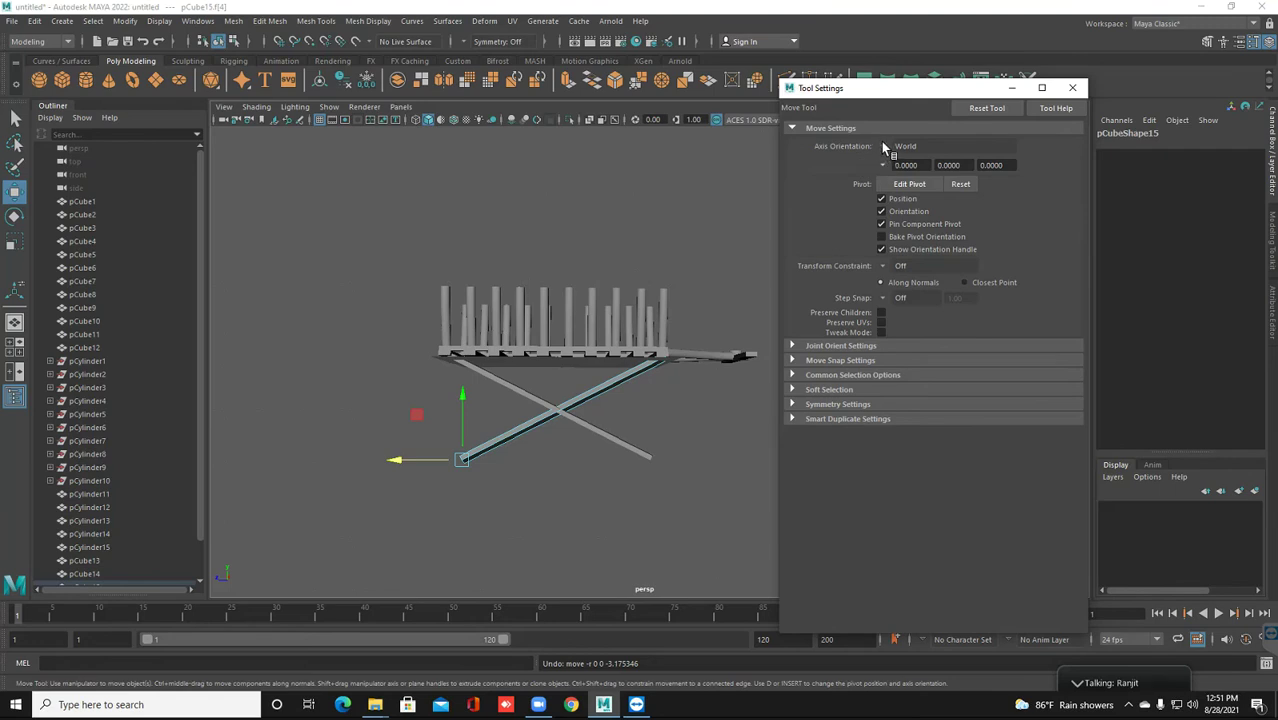
Set the Move Tool axis orientation to Object and close the settings
click(885, 147)
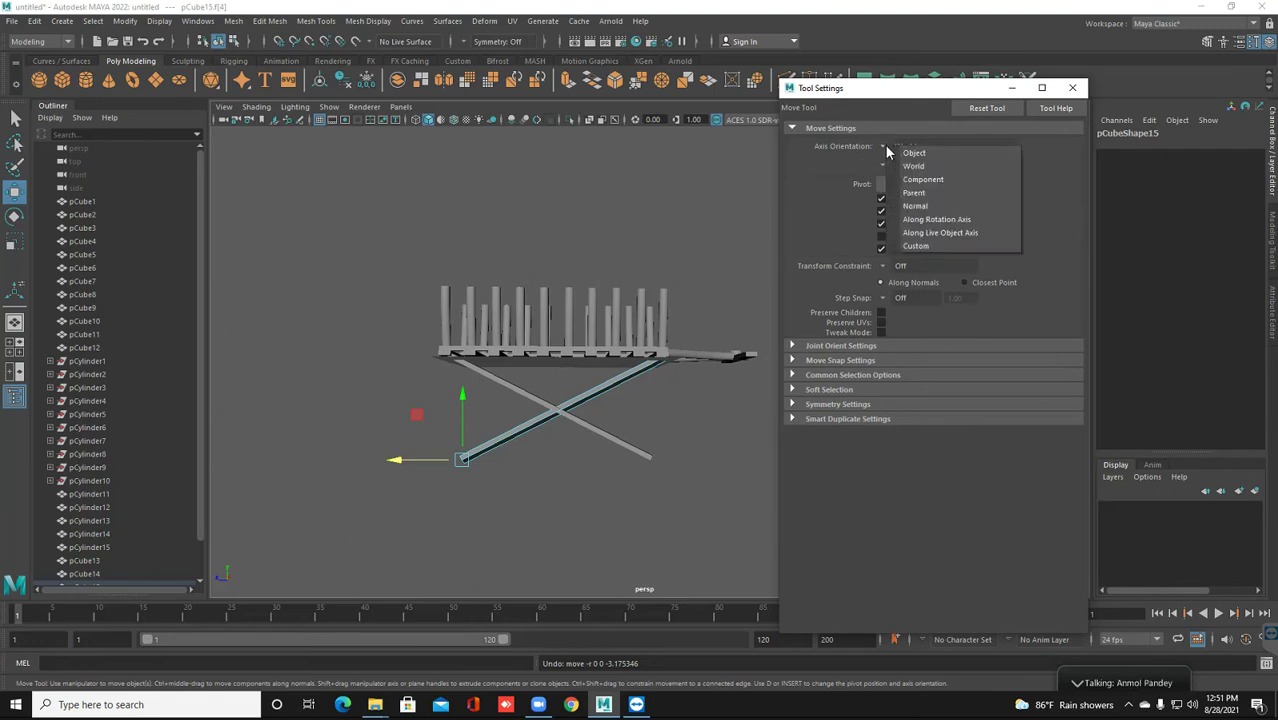
click(918, 158)
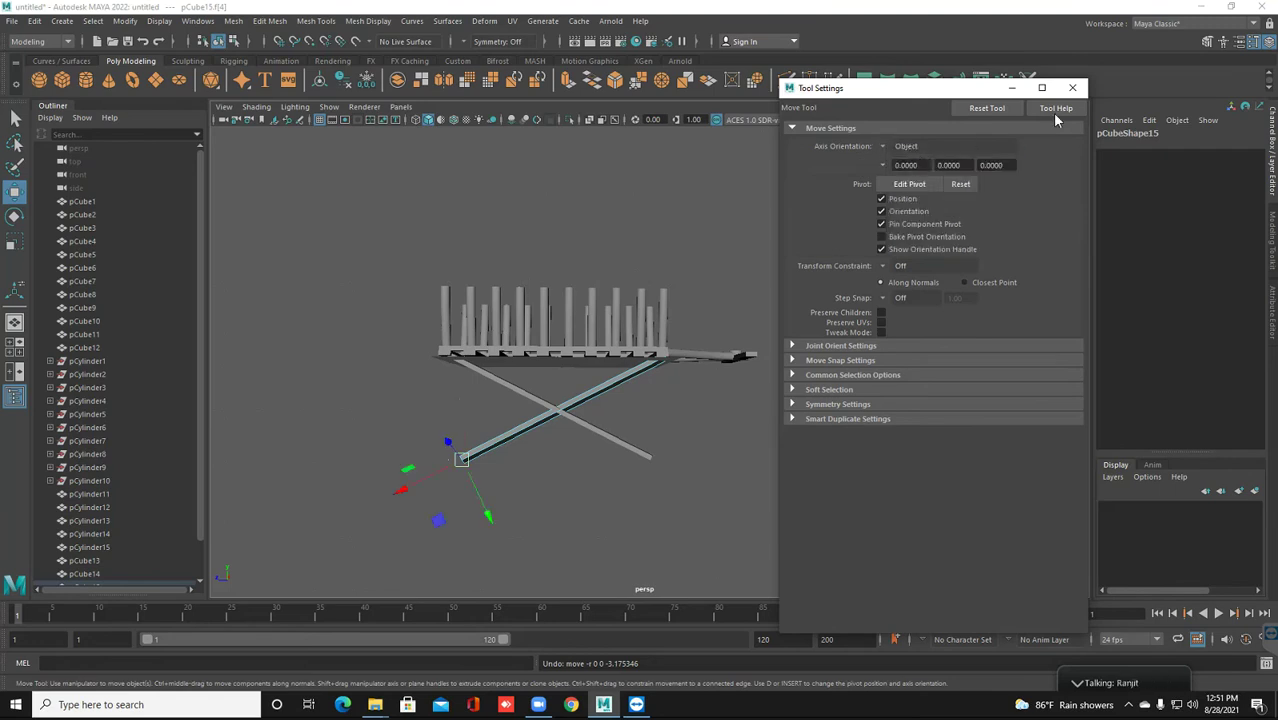
click(1072, 88)
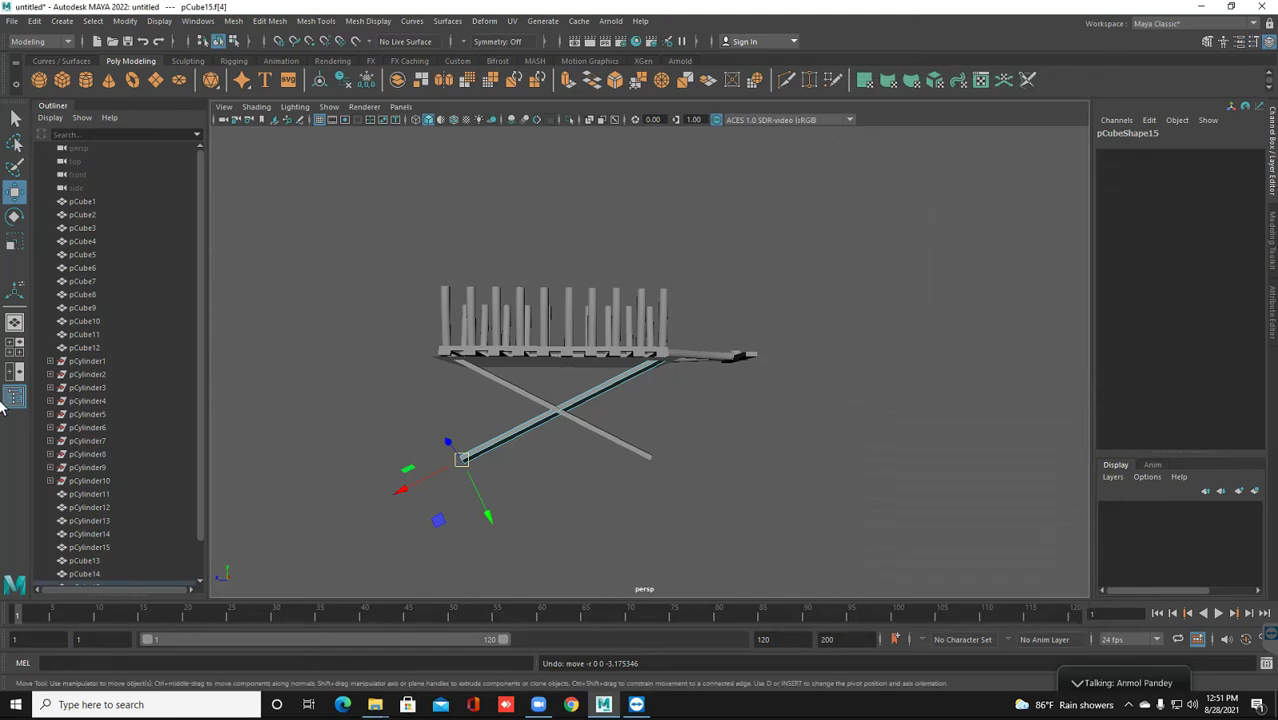
alt+drag(640, 400, 700, 350)
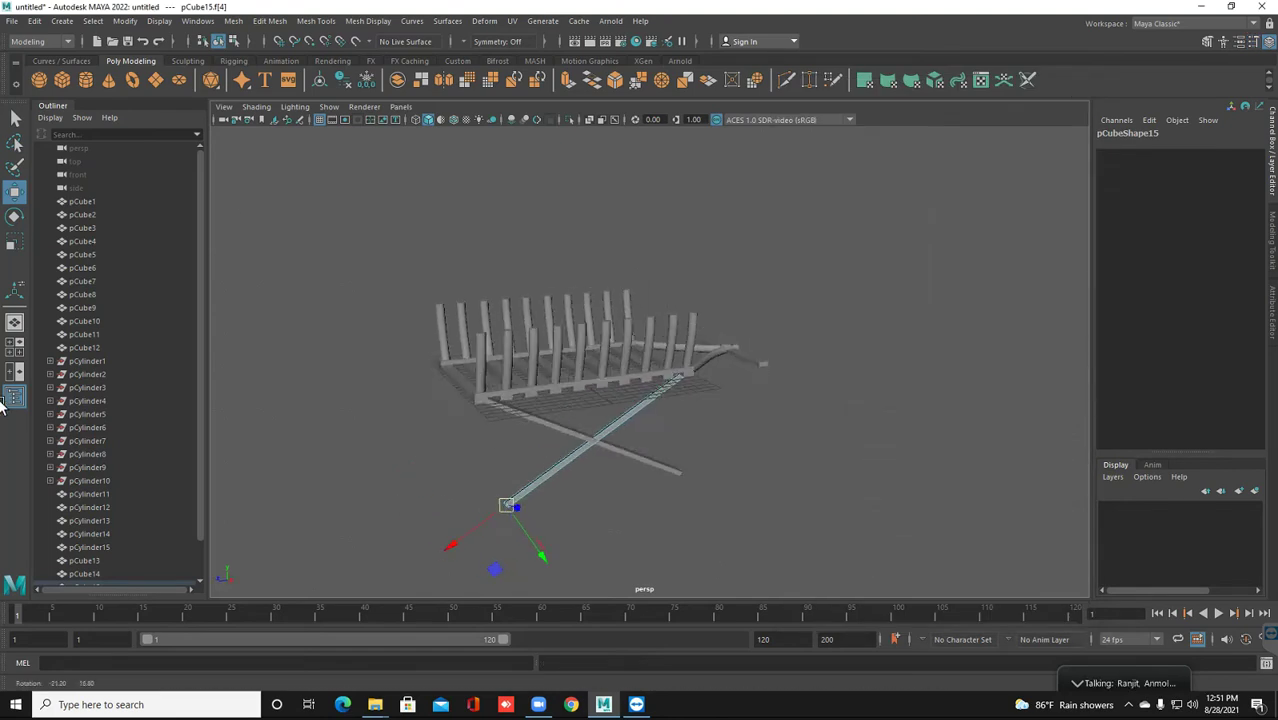
Slide pCube15's end face along its length to shorten the leg, then return to Object Mode
mouse_move(484, 402)
mouse_down()
mouse_move(569, 378)
mouse_move(625, 330)
mouse_up()
alt+drag(2, 403, 2, 403)
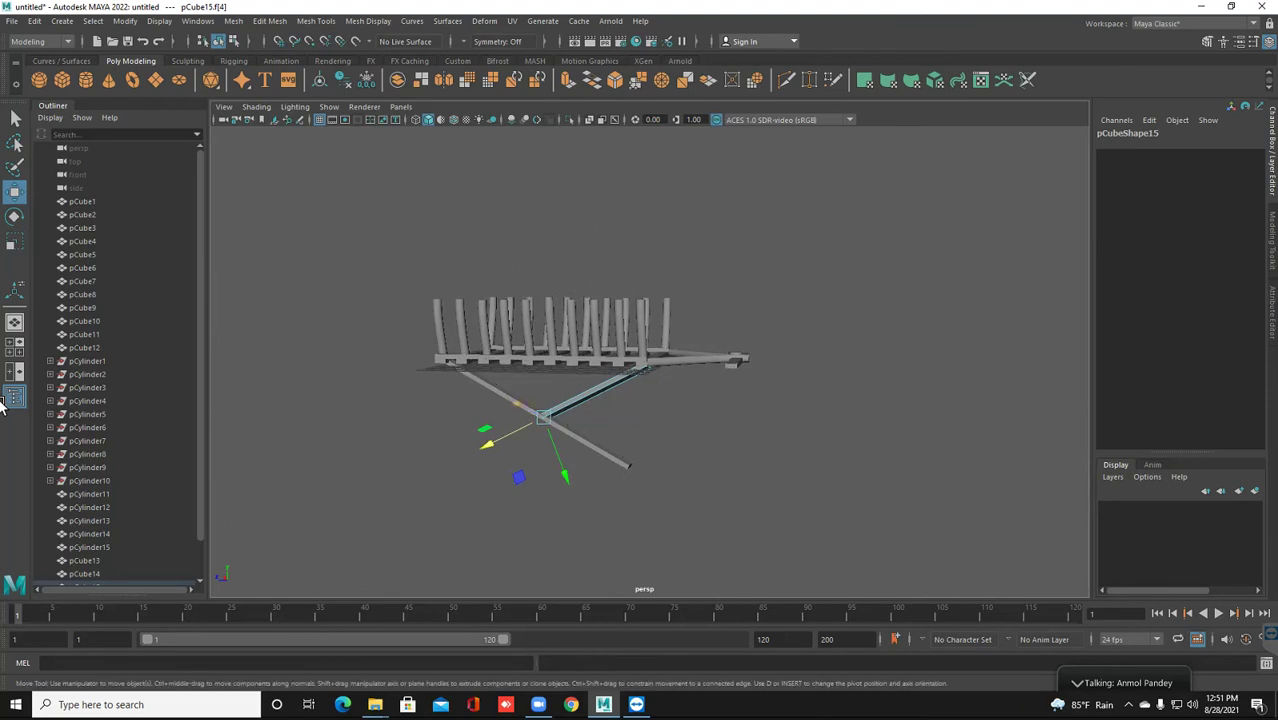
right_drag(545, 390, 608, 337)
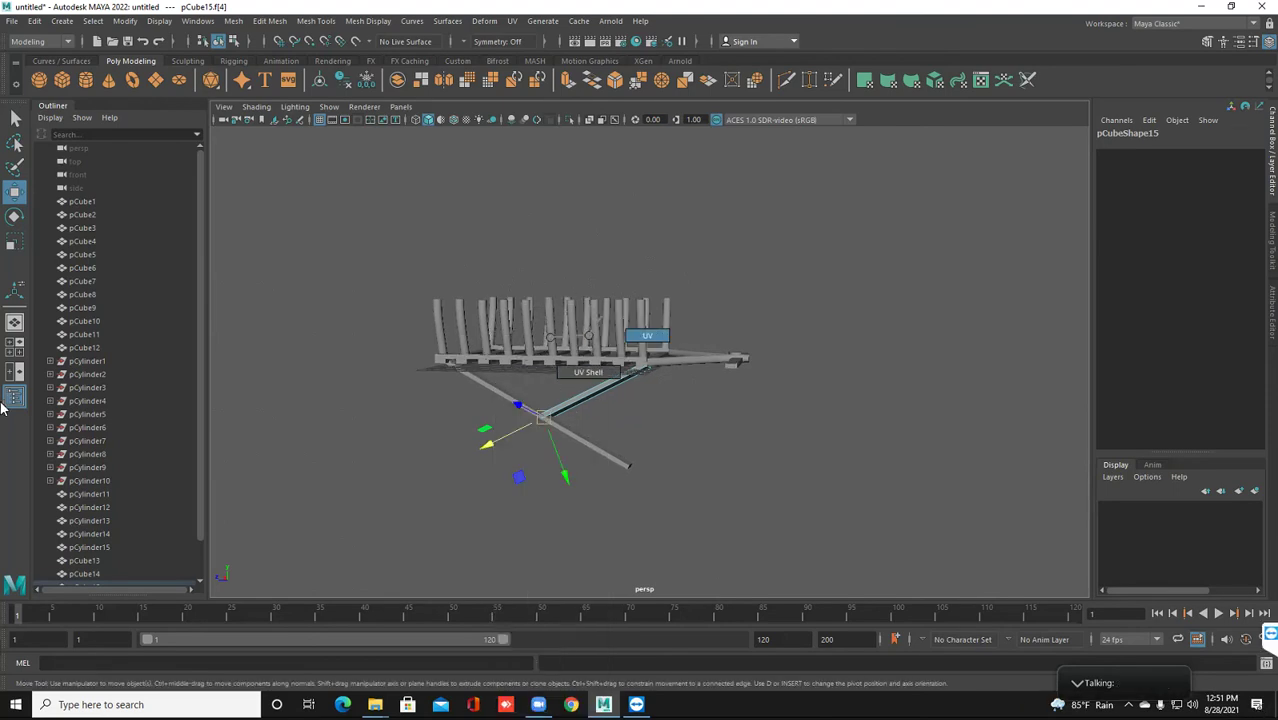
right_drag(545, 342, 605, 318)
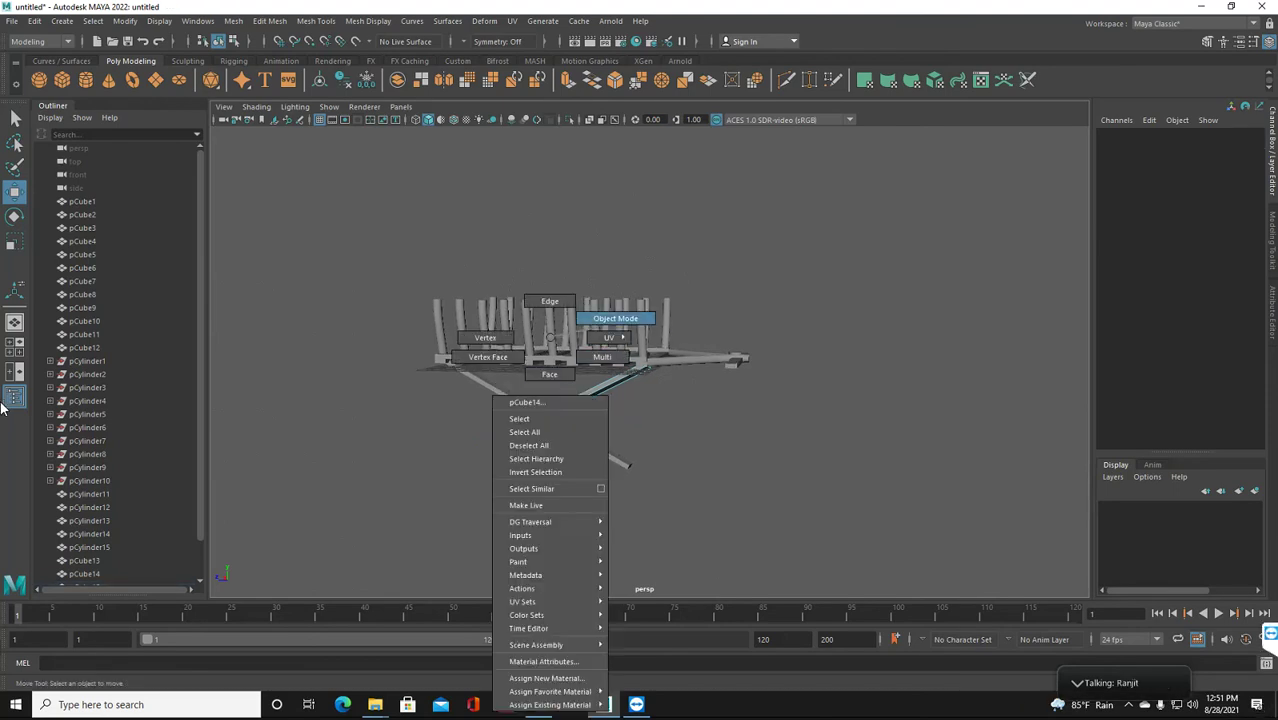
click(850, 500)
mouse_move(600, 400)
alt+mouse_down()
mouse_move(700, 380)
mouse_move(670, 365)
mouse_move(610, 367)
alt+mouse_up()
alt+drag(2, 403, 2, 403)
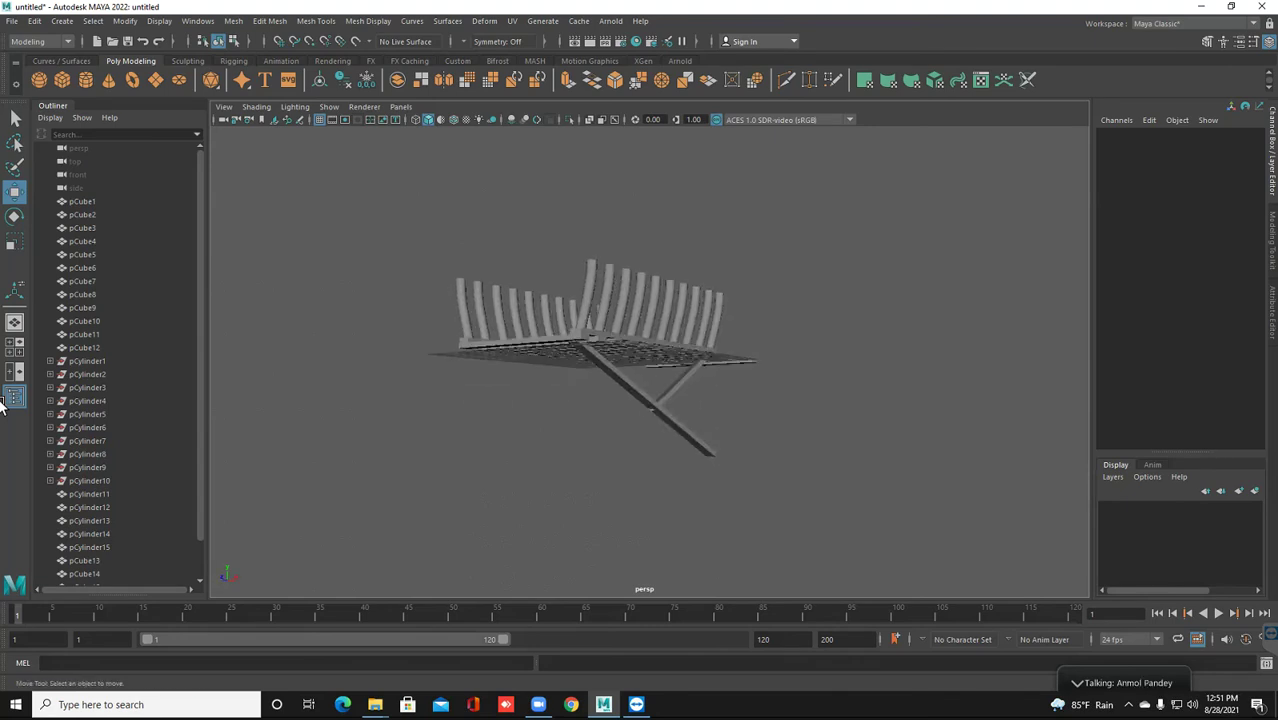
click(680, 420)
Switch pCube14 into Face mode and orbit to a side view of the bench
right_click(654, 340)
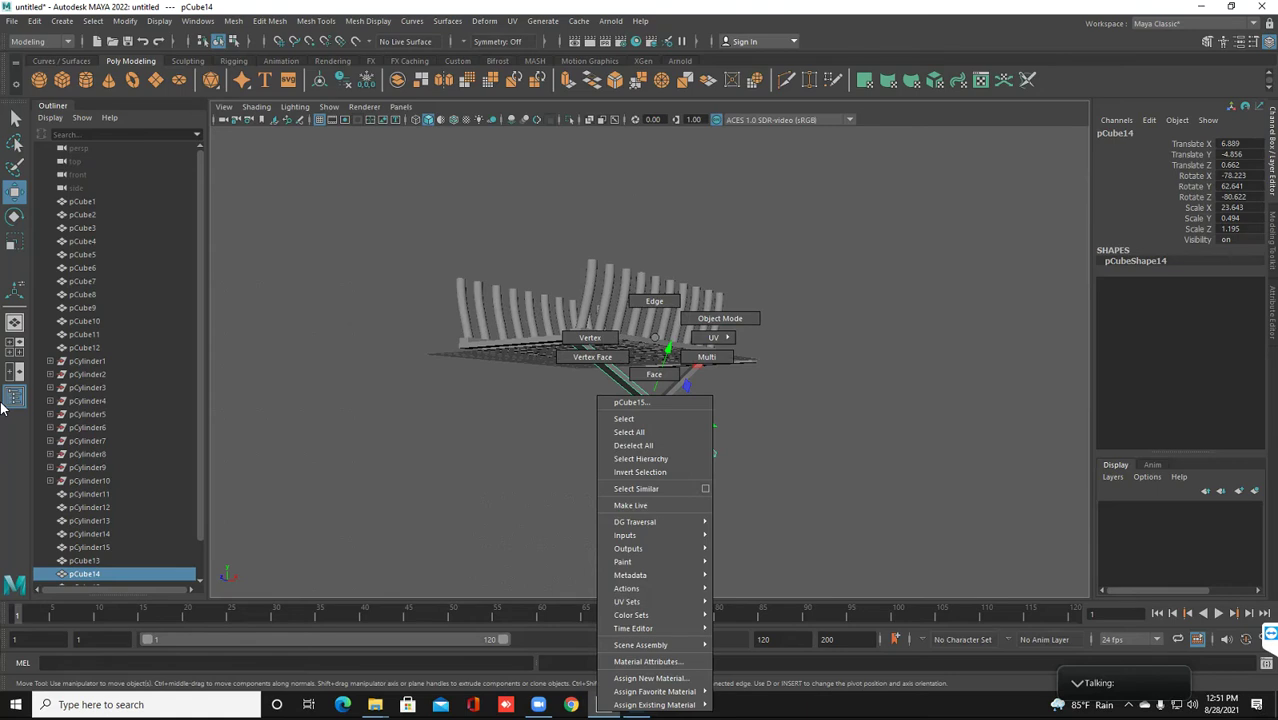
click(654, 374)
alt+drag(2, 403, 2, 403)
click(2, 403)
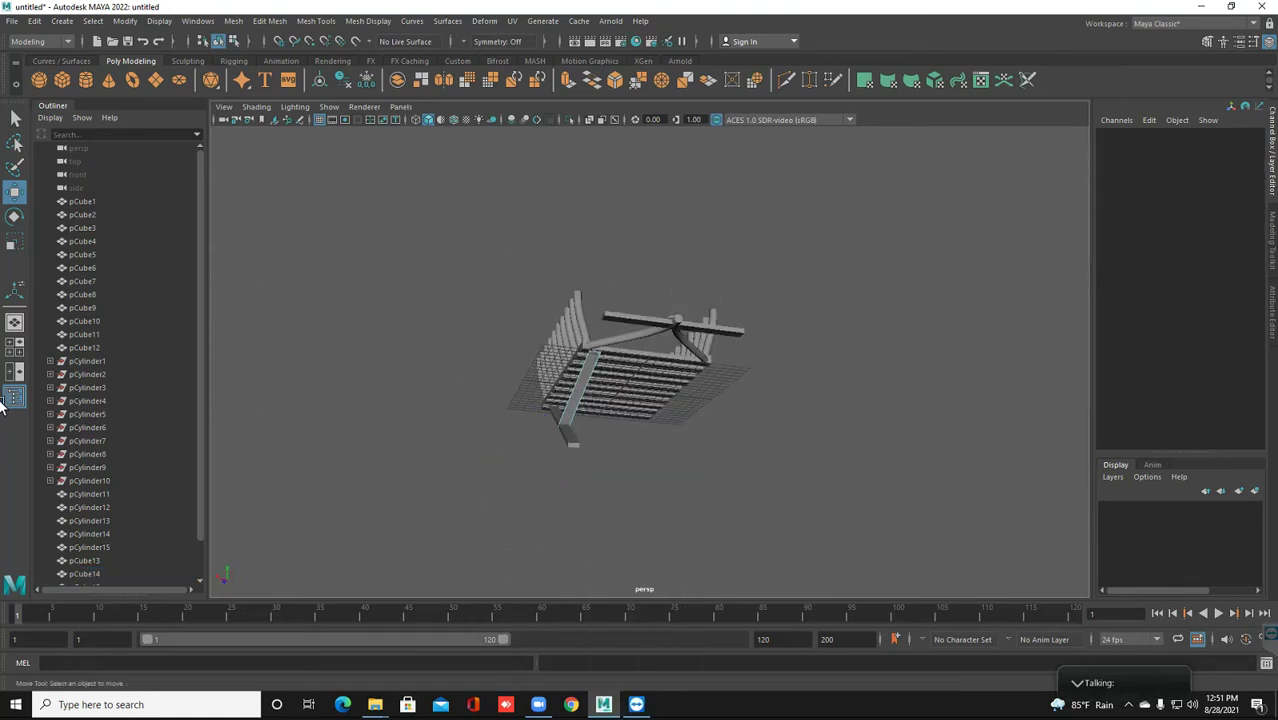
key(ctrl+z)
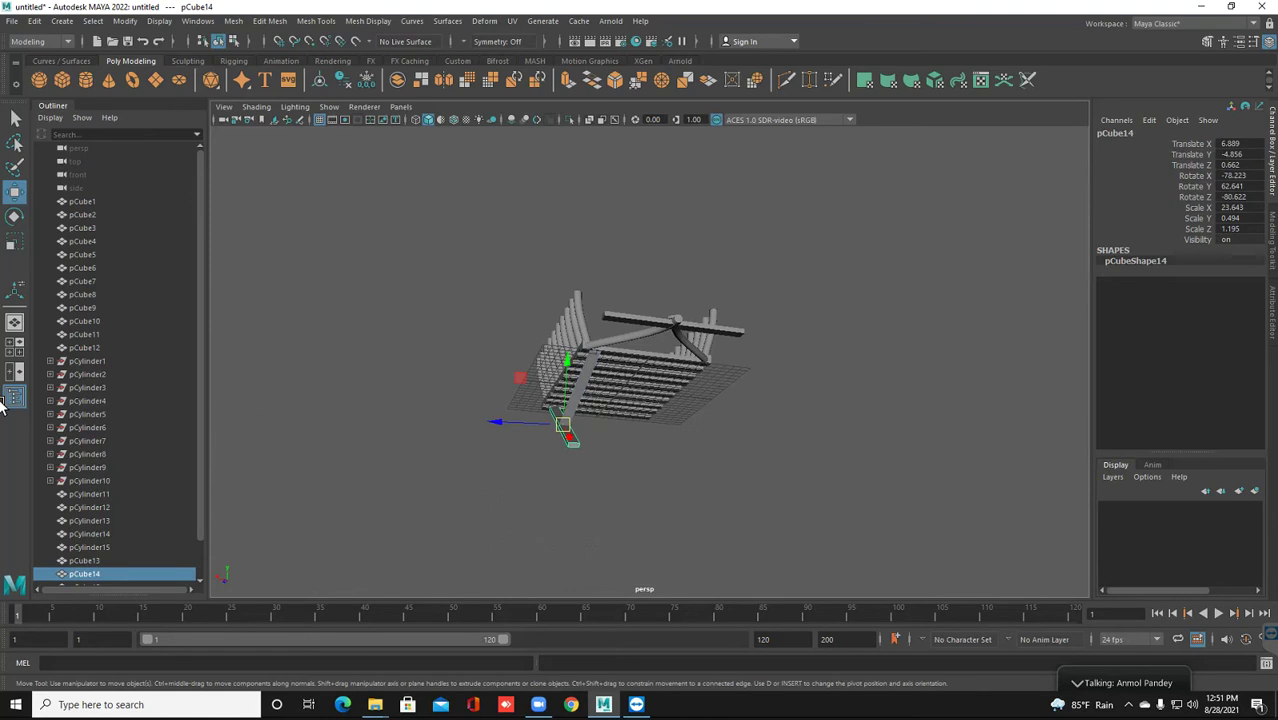
scroll(2, 403, up, 3)
click(2, 403)
alt+drag(2, 403, 2, 403)
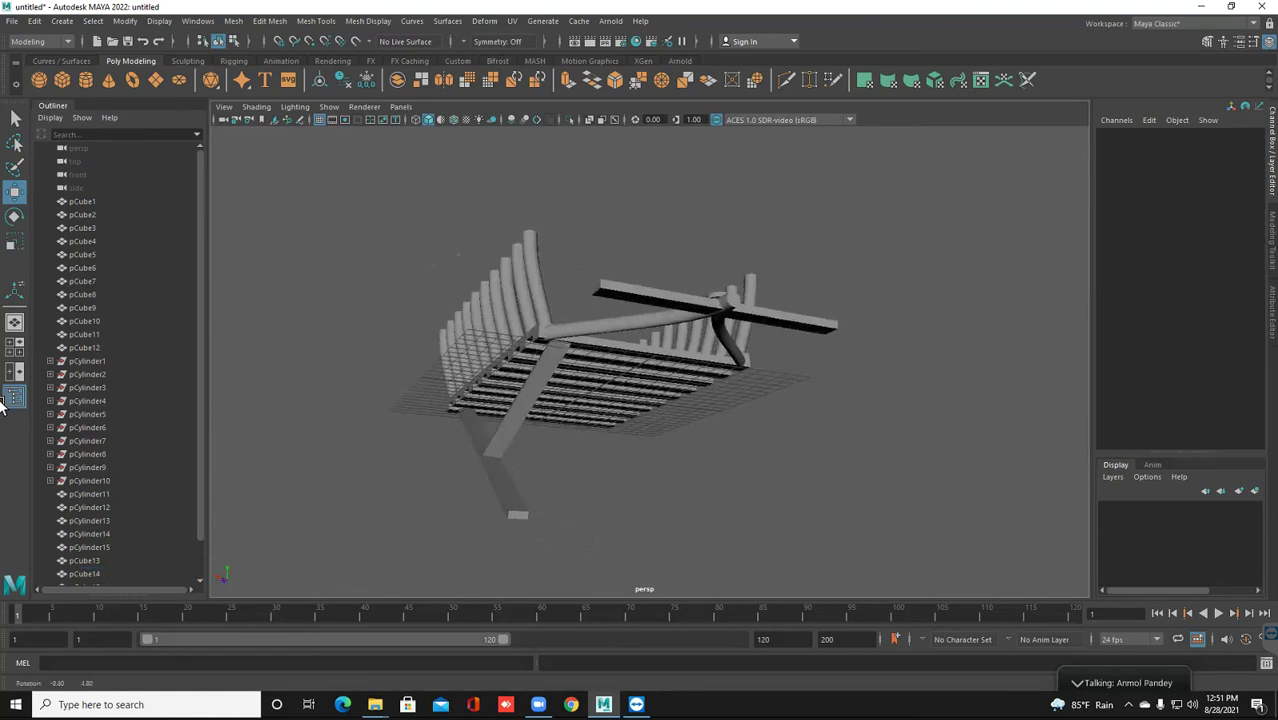
Trim pCube14's end face so it meets the other leg in a V, then return to Object Mode
right_click(529, 338)
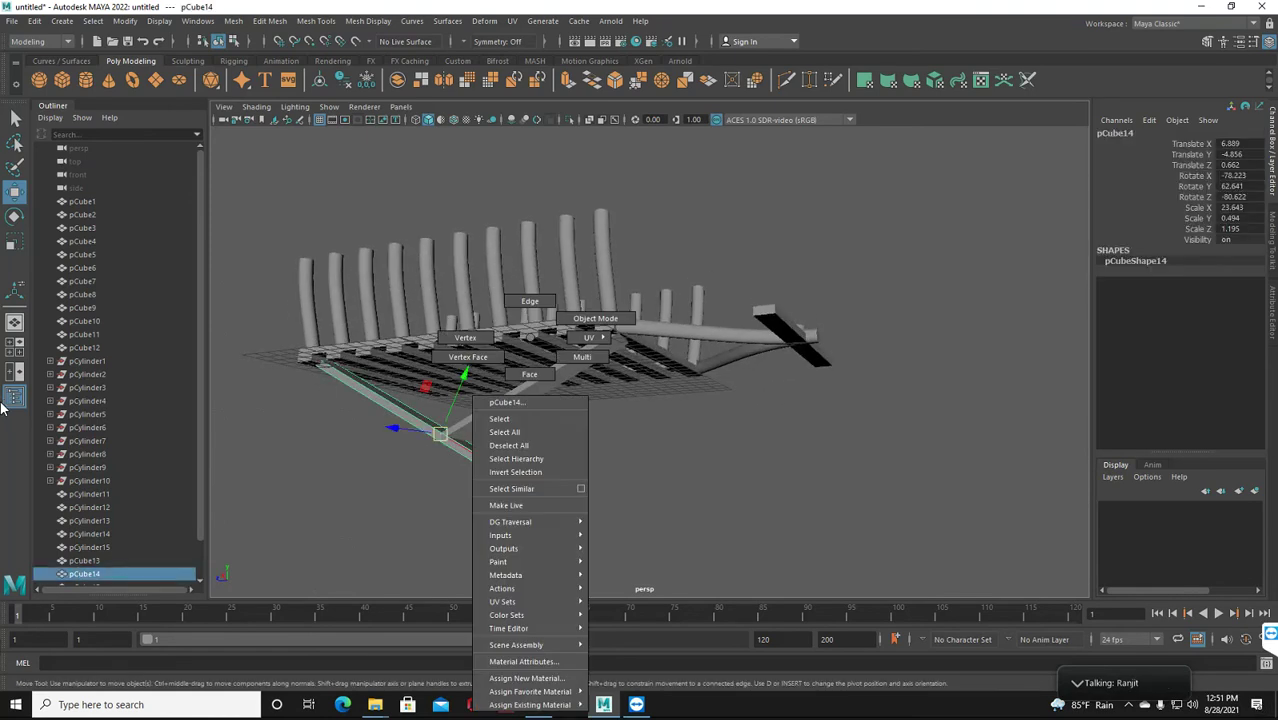
click(529, 374)
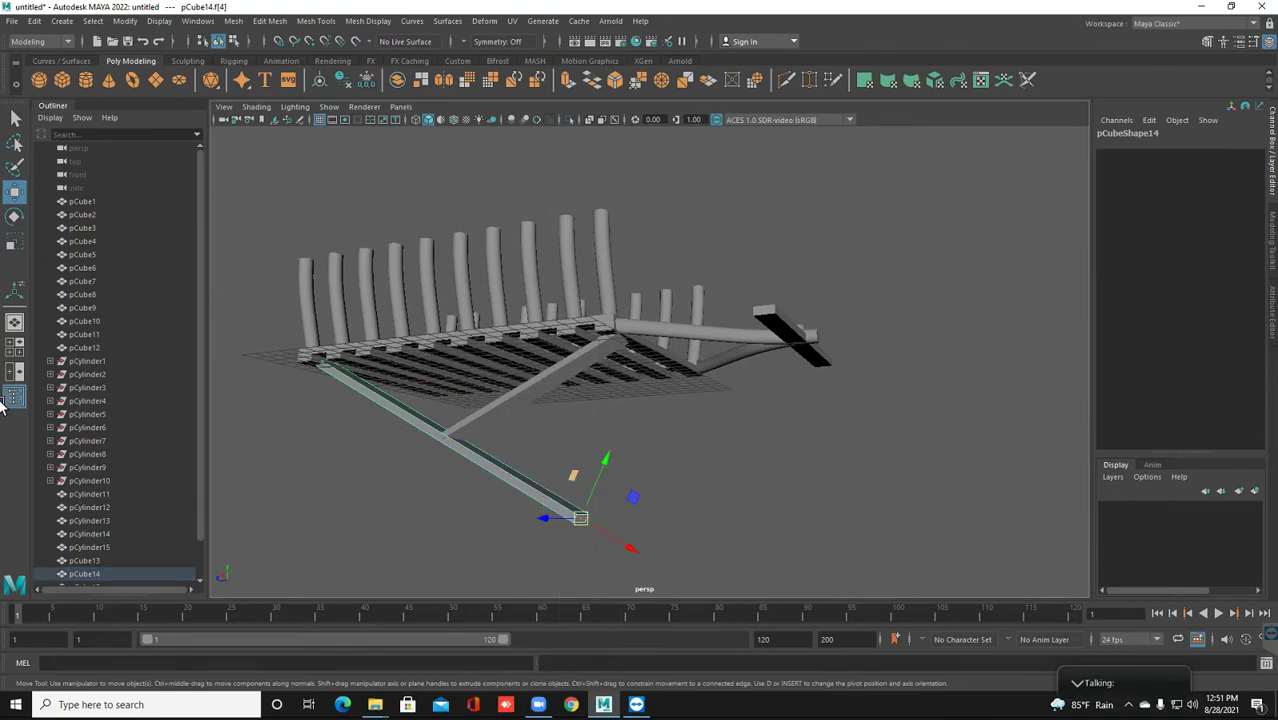
drag(628, 546, 489, 461)
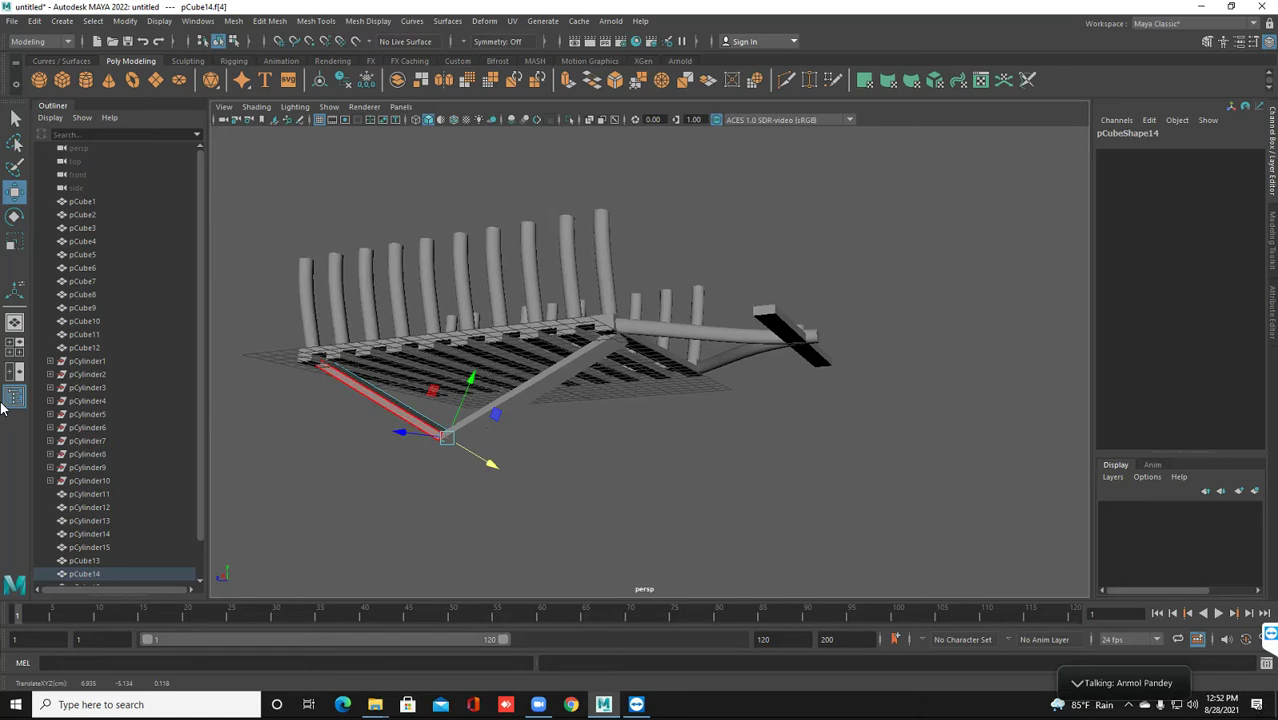
right_click(425, 337)
click(489, 318)
click(700, 500)
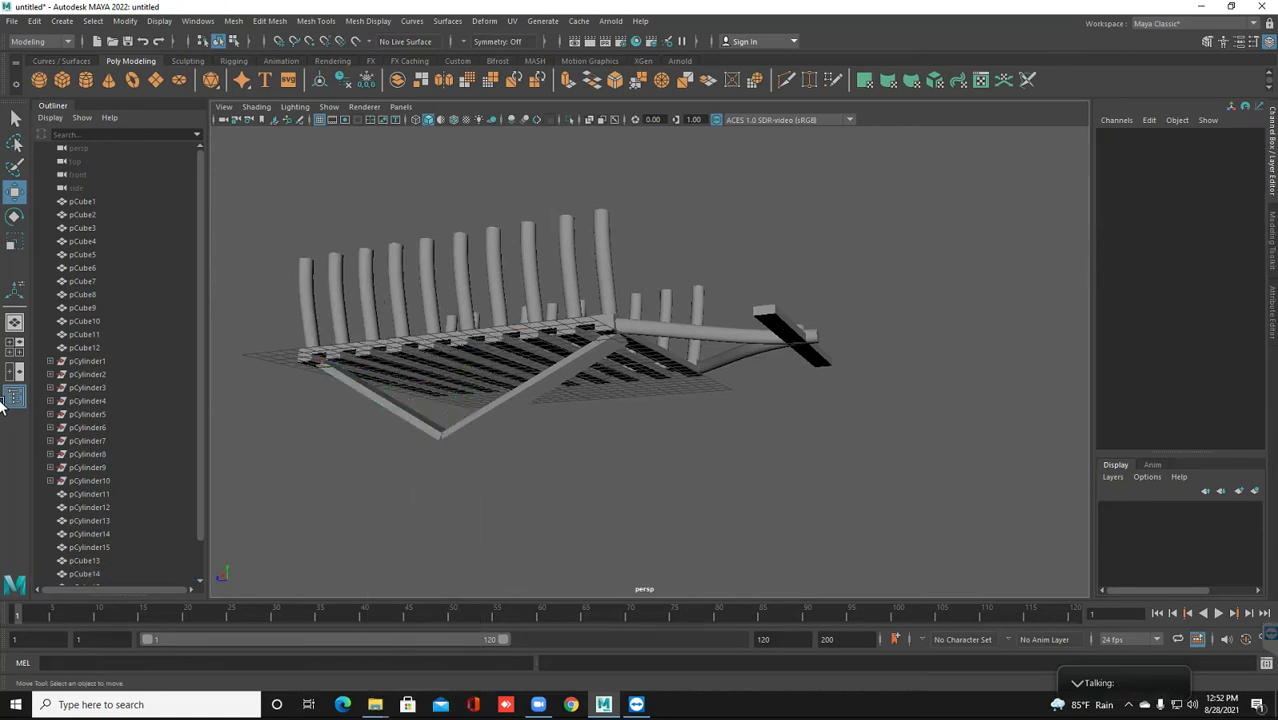
alt+drag(600, 400, 840, 388)
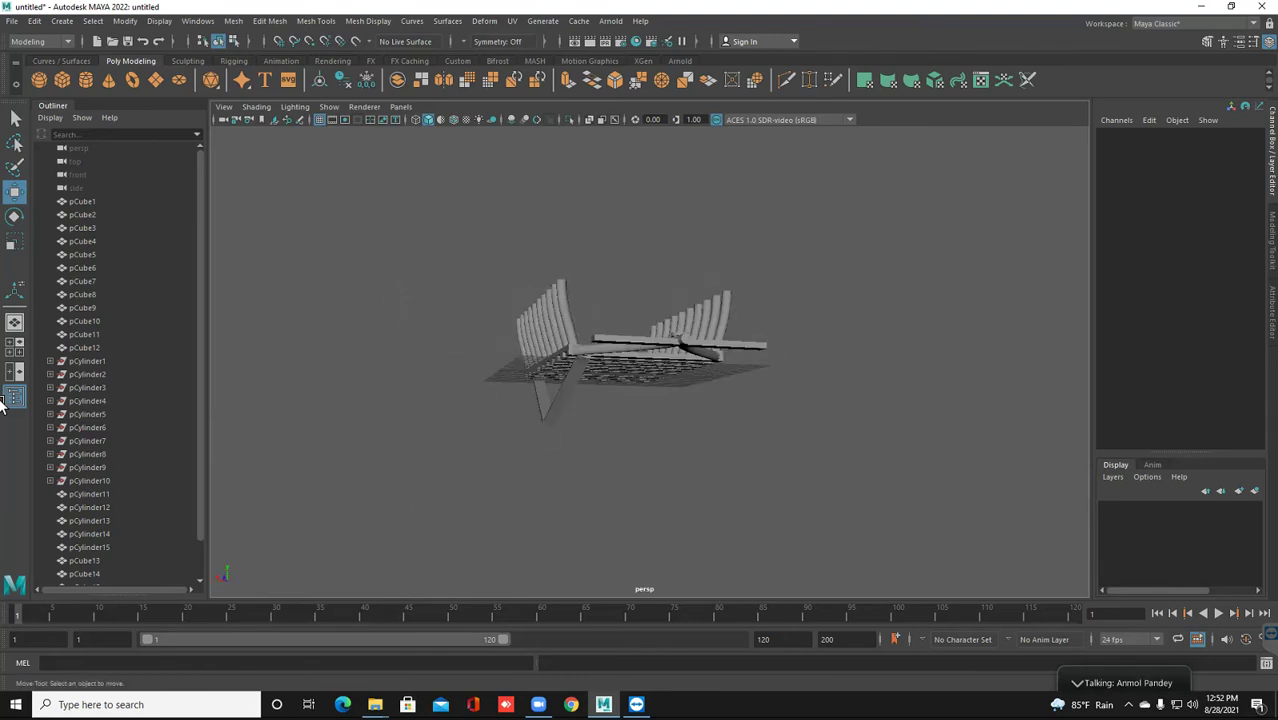
Box-select the pCube14 and pCube15 diagonal legs together
drag(492, 412, 546, 422)
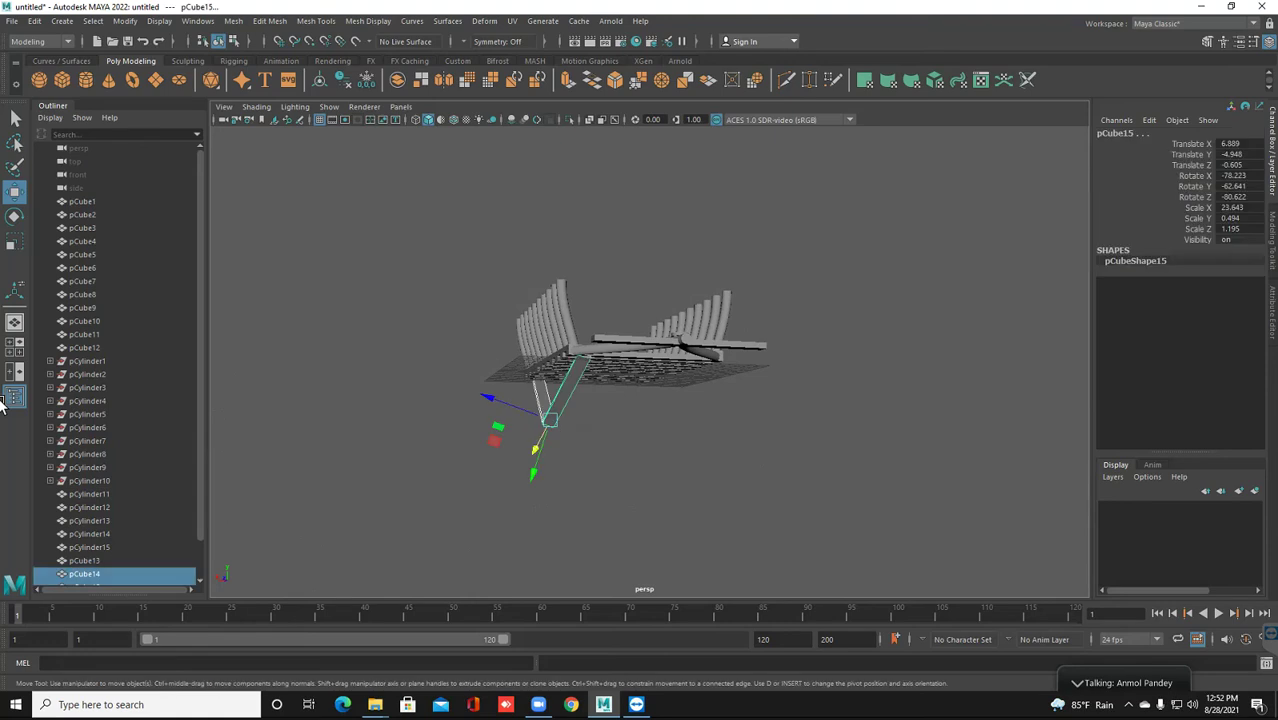
mouse_move(640, 350)
alt+mouse_down()
mouse_move(655, 420)
mouse_move(680, 400)
alt+mouse_up()
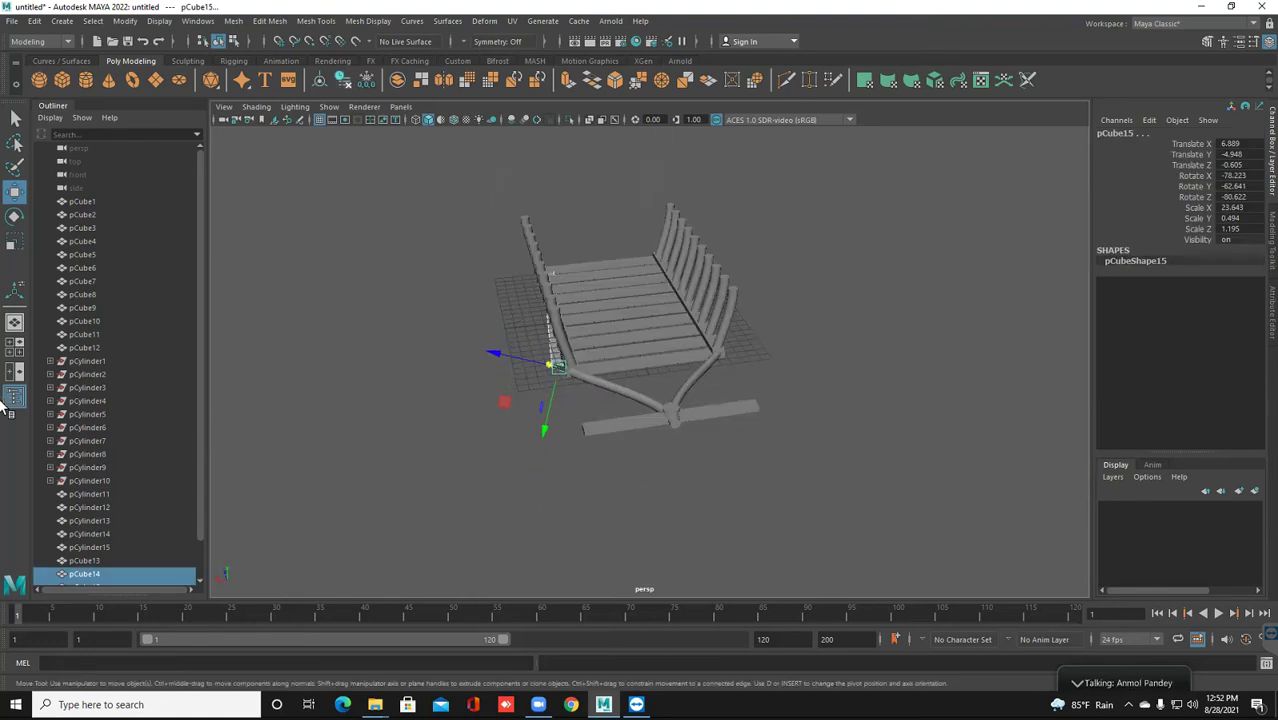
key(Down)
key(Down)
Combine the two legs into one V-shaped mesh and duplicate it, sliding the copy along X
key(Return)
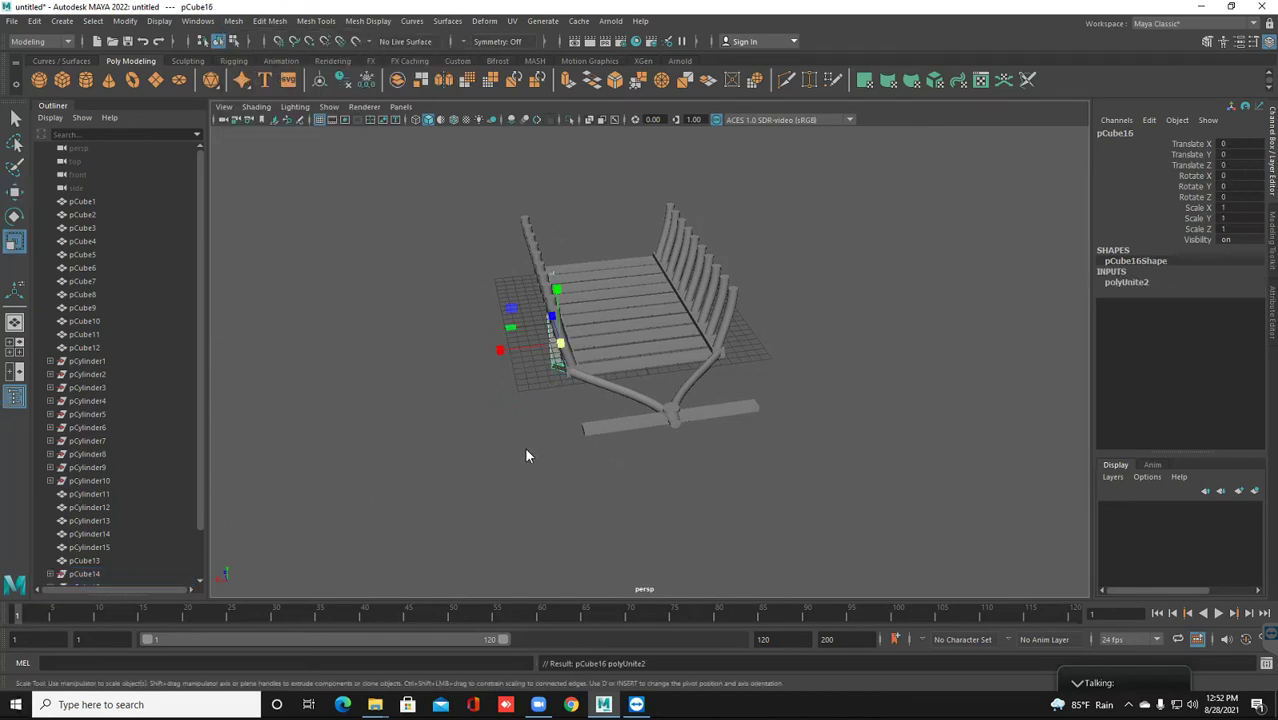
key(w)
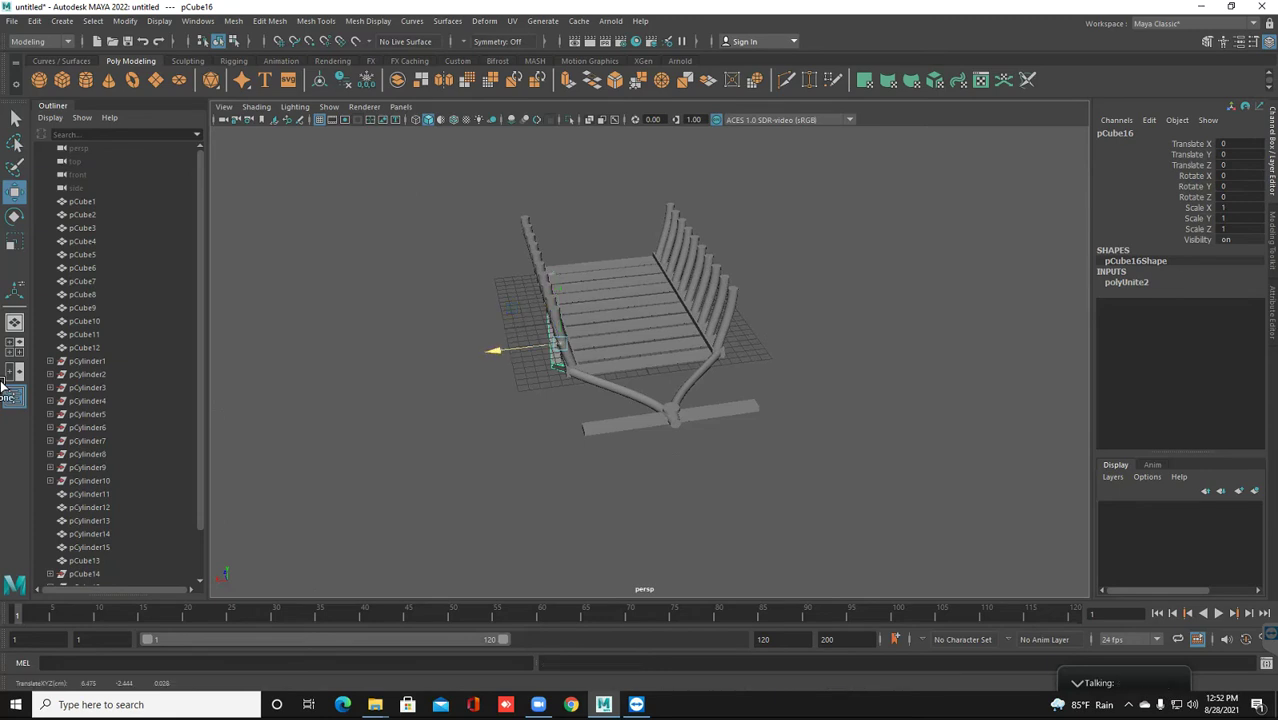
key(ctrl+d)
drag(495, 350, 678, 356)
drag(500, 350, 770, 344)
Fine-tune the copy, pCube17, to Translate X -12.918 under the bench's other end, then deselect
alt+drag(3, 388, 3, 388)
scroll(3, 388, up, 2)
scroll(3, 388, up, 2)
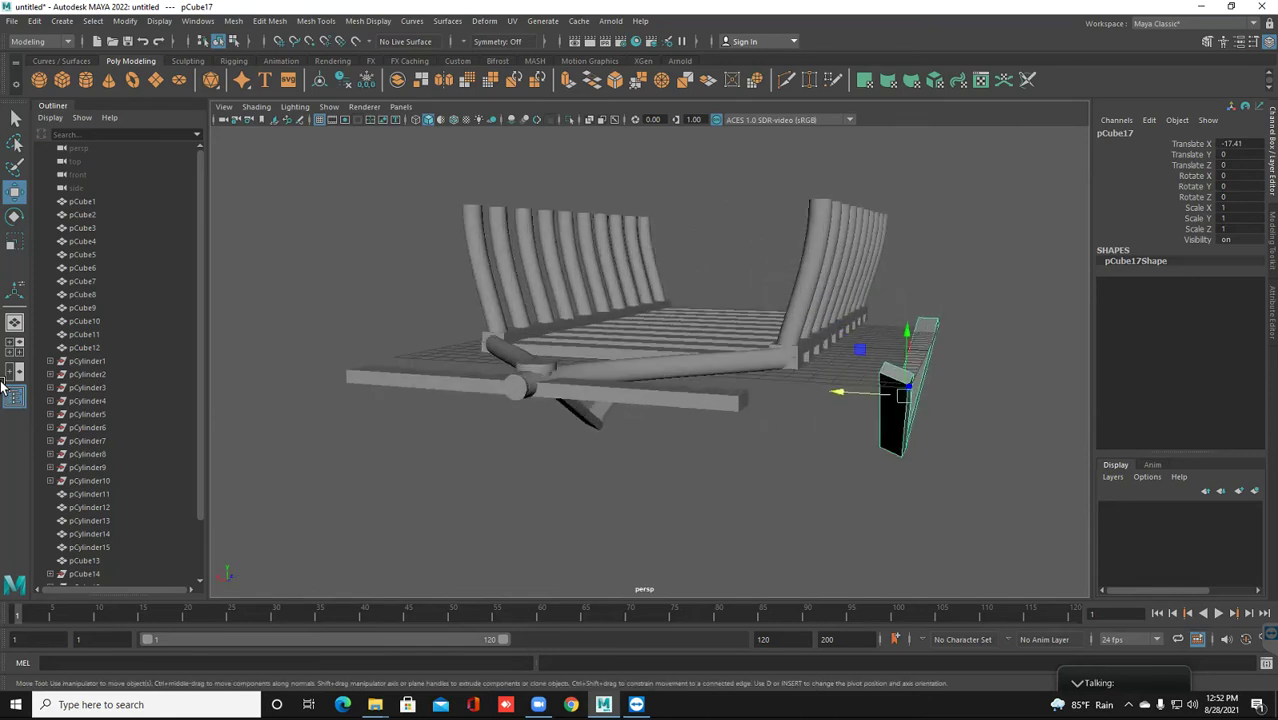
drag(903, 394, 815, 390)
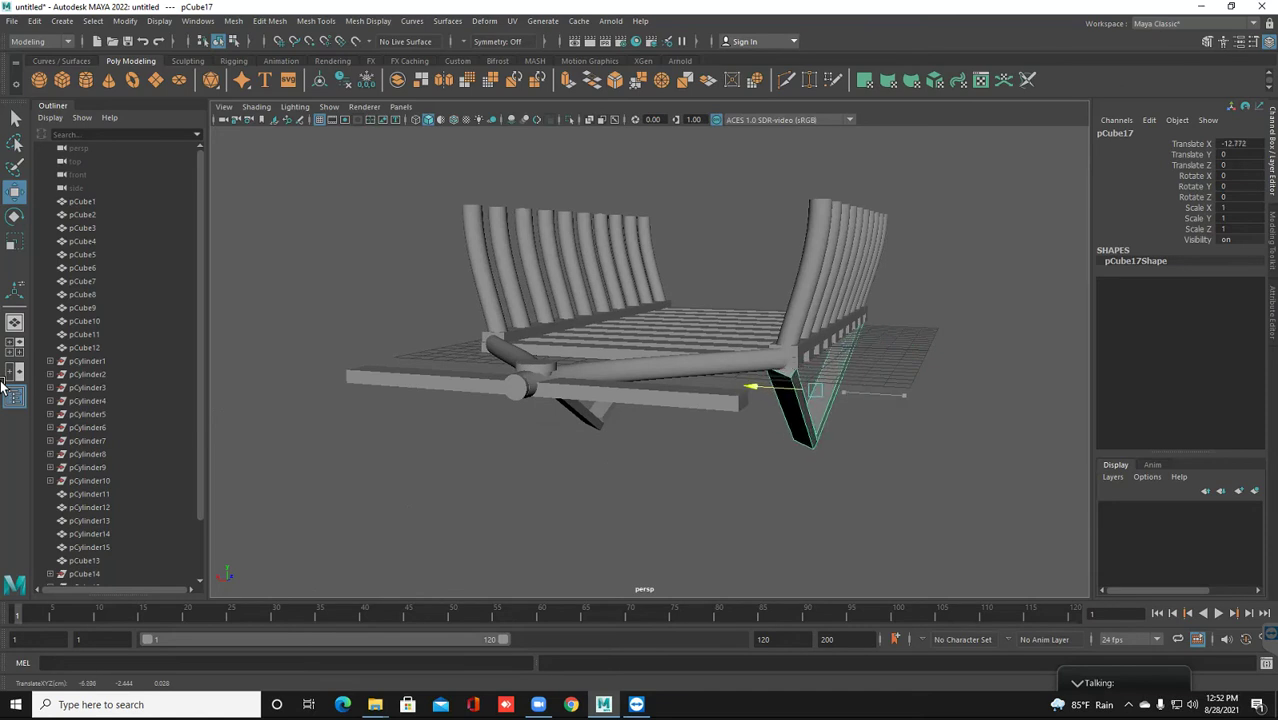
alt+drag(3, 388, 3, 388)
scroll(3, 388, up, 3)
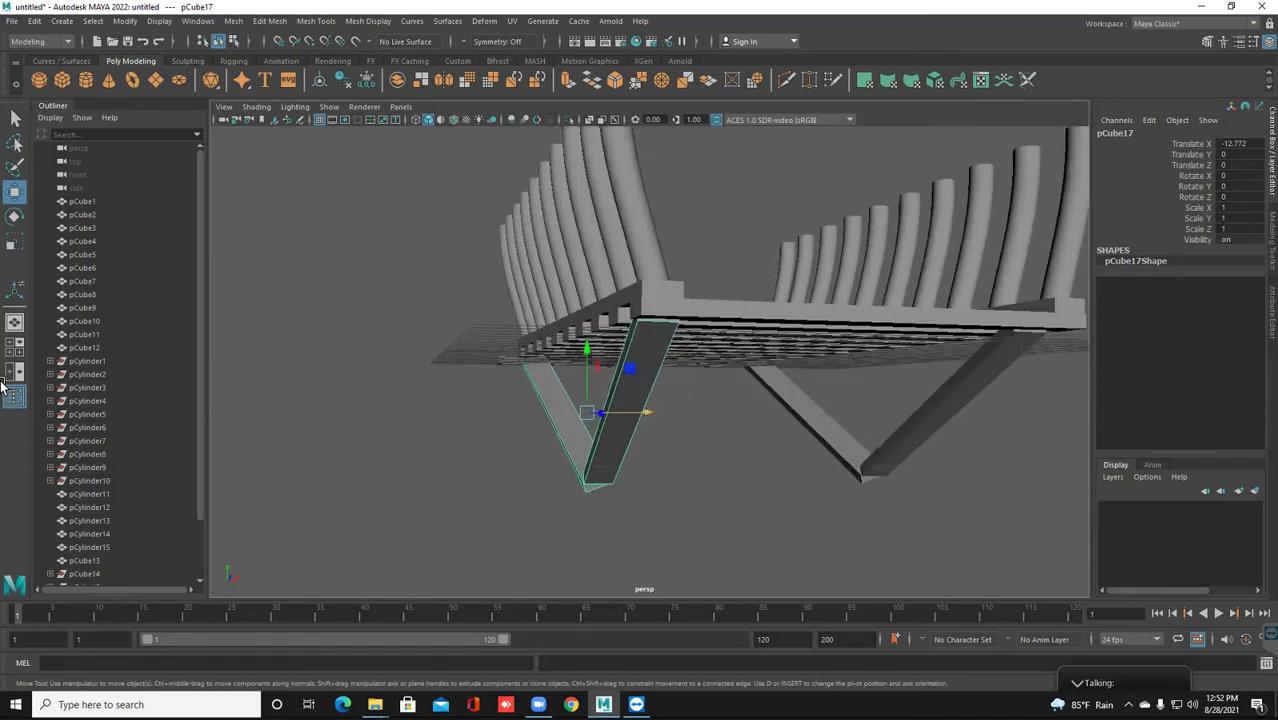
drag(648, 412, 644, 412)
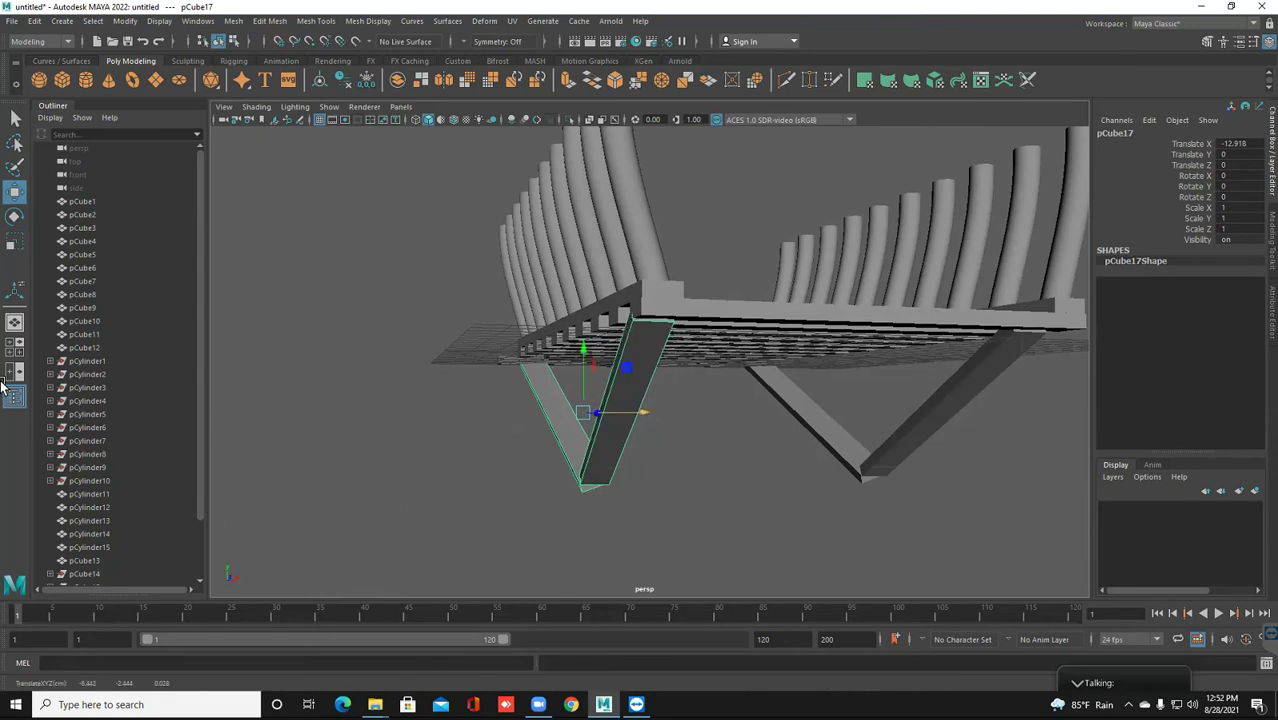
alt+drag(3, 388, 3, 388)
click(678, 495)
alt+drag(677, 493, 680, 492)
alt+drag(677, 483, 677, 483)
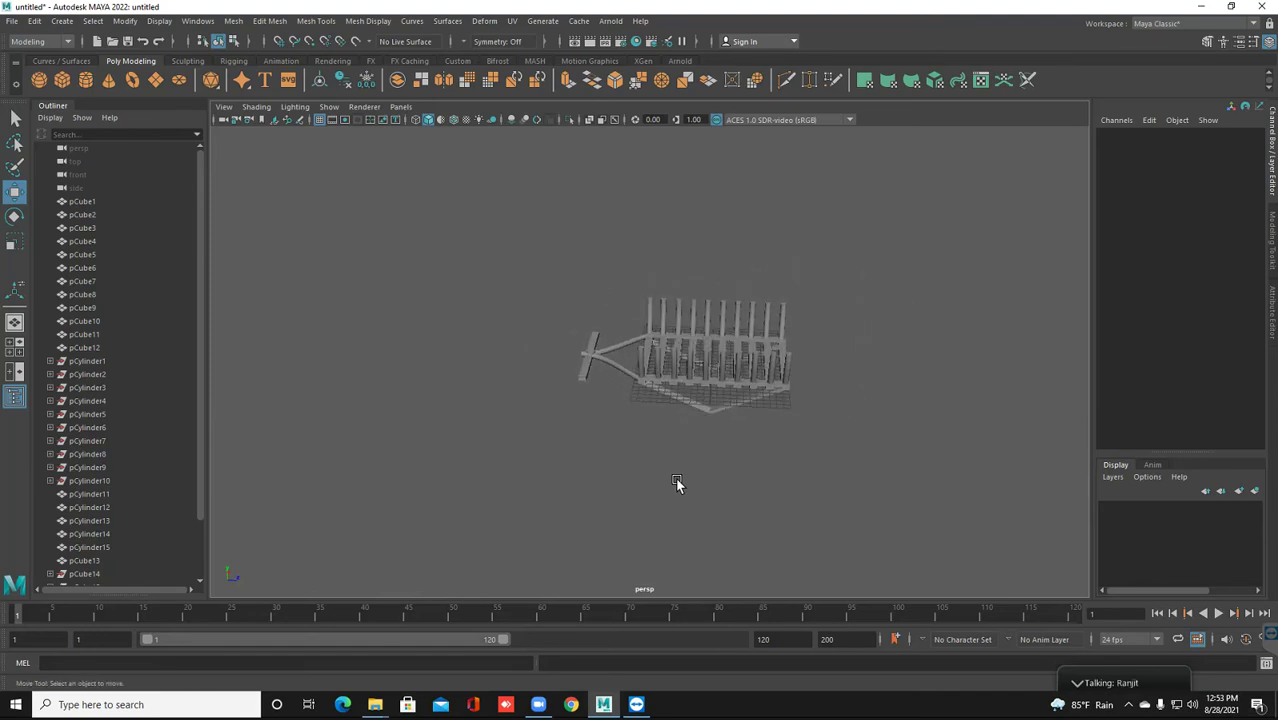
Create a new poly cylinder and move it left to Translate X -8.617
key(alt)
key(Right)
key(Right)
key(Escape)
key(g)
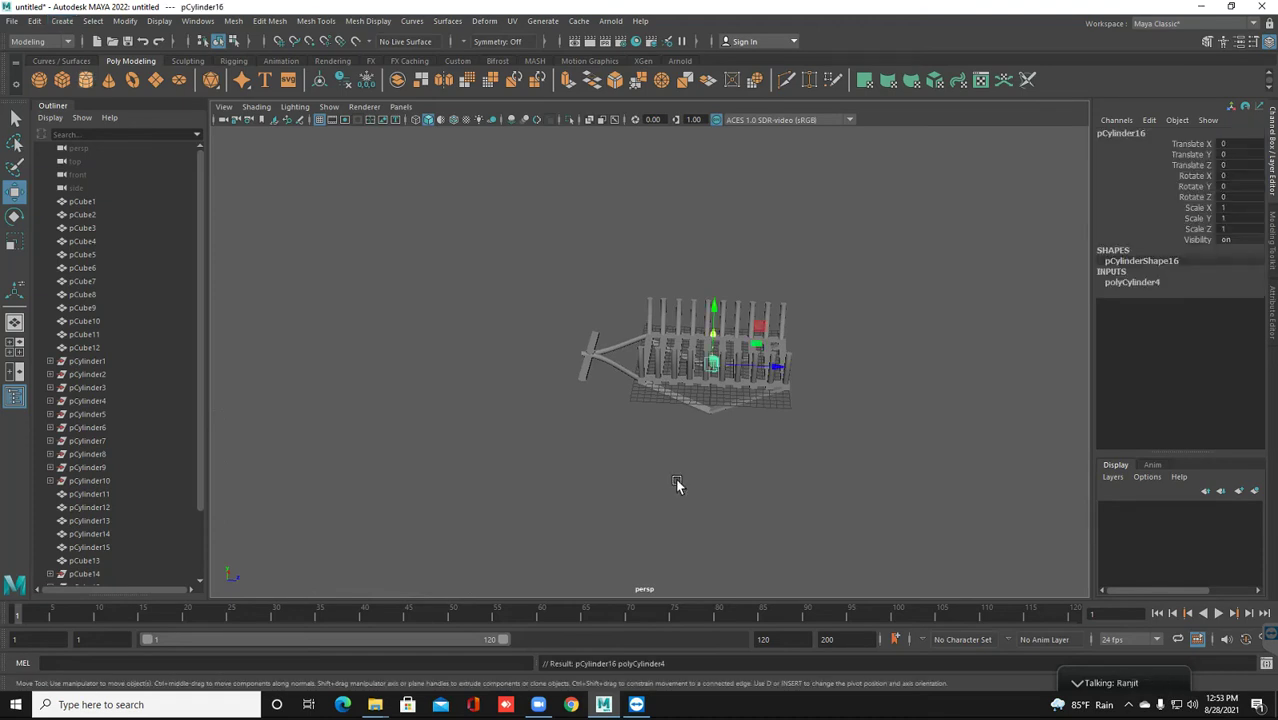
alt+drag(676, 484, 676, 484)
middle_drag(676, 484, 676, 484)
alt+drag(676, 482, 676, 484)
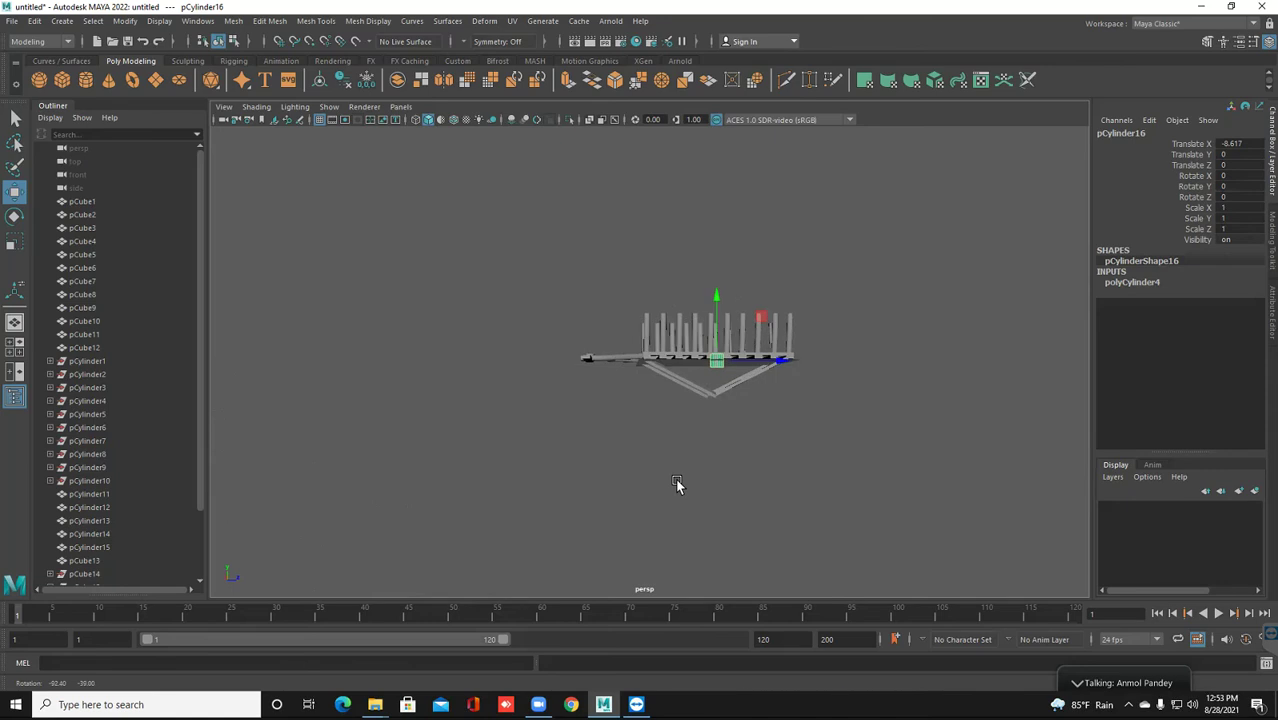
middle_drag(676, 484, 676, 484)
Scale the cylinder uniformly to 1.764 and set its Rotate Z to 90
key(r)
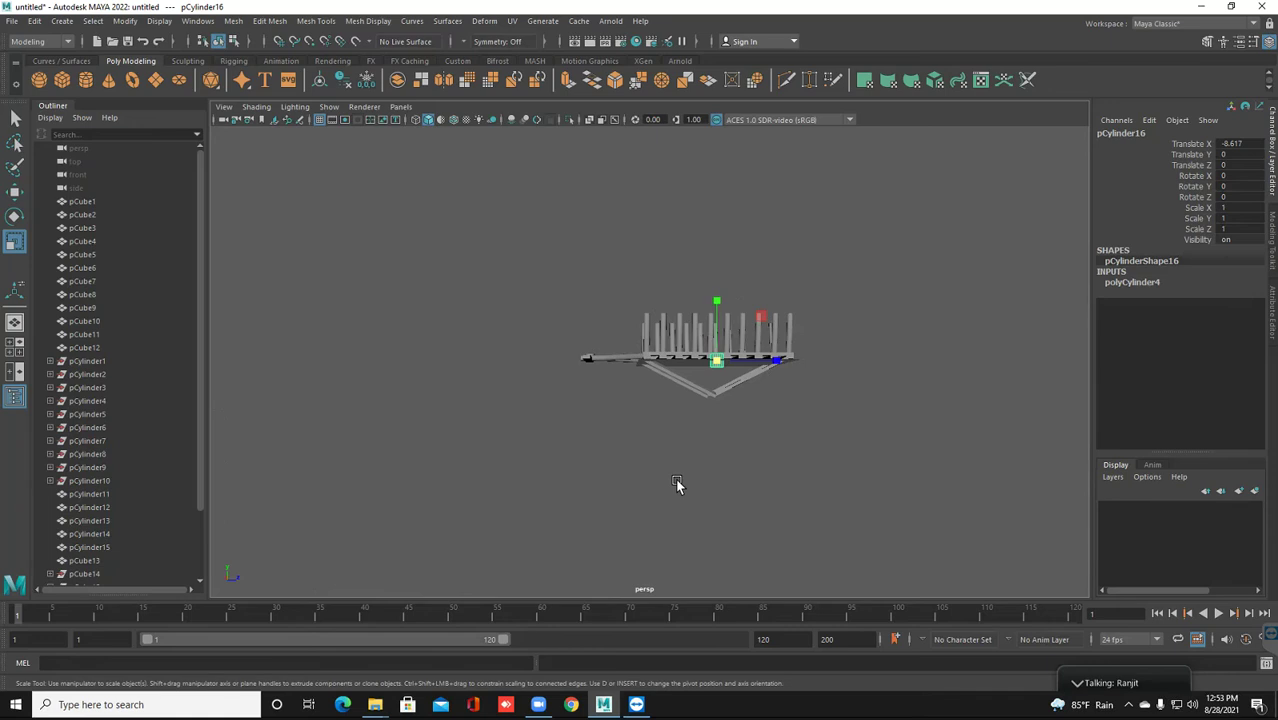
middle_drag(676, 484, 676, 484)
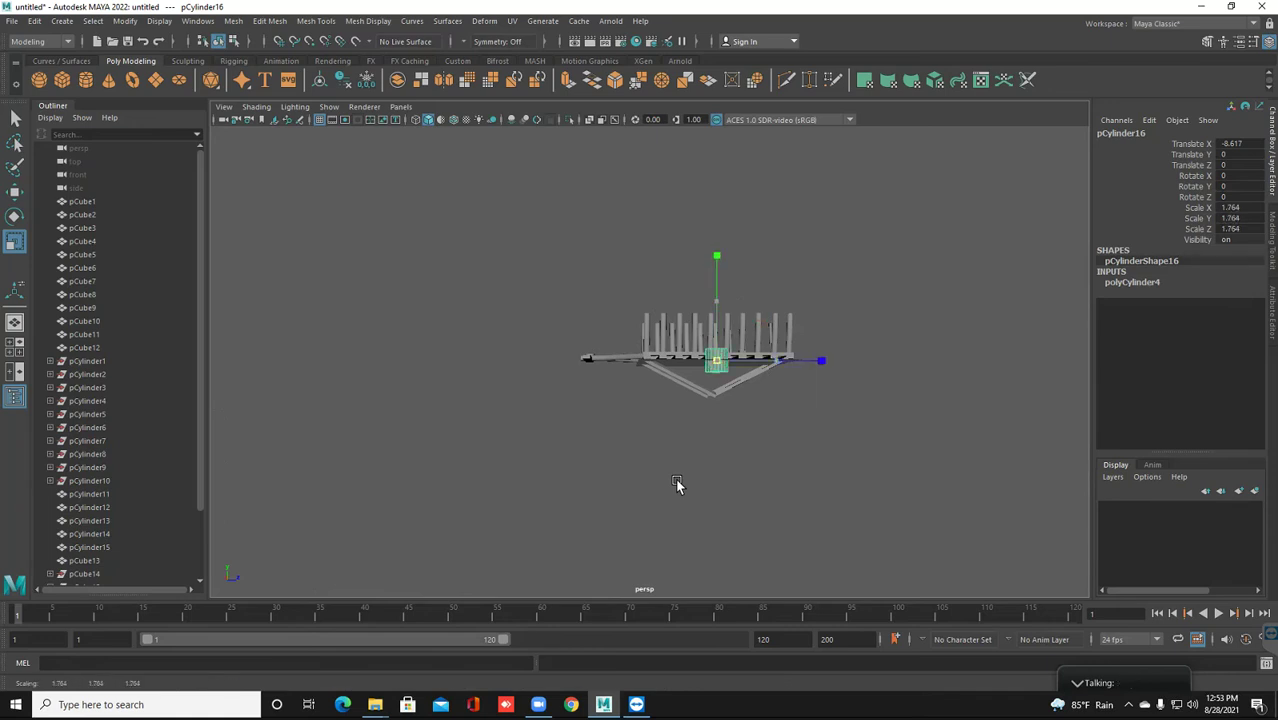
alt+drag(677, 484, 677, 484)
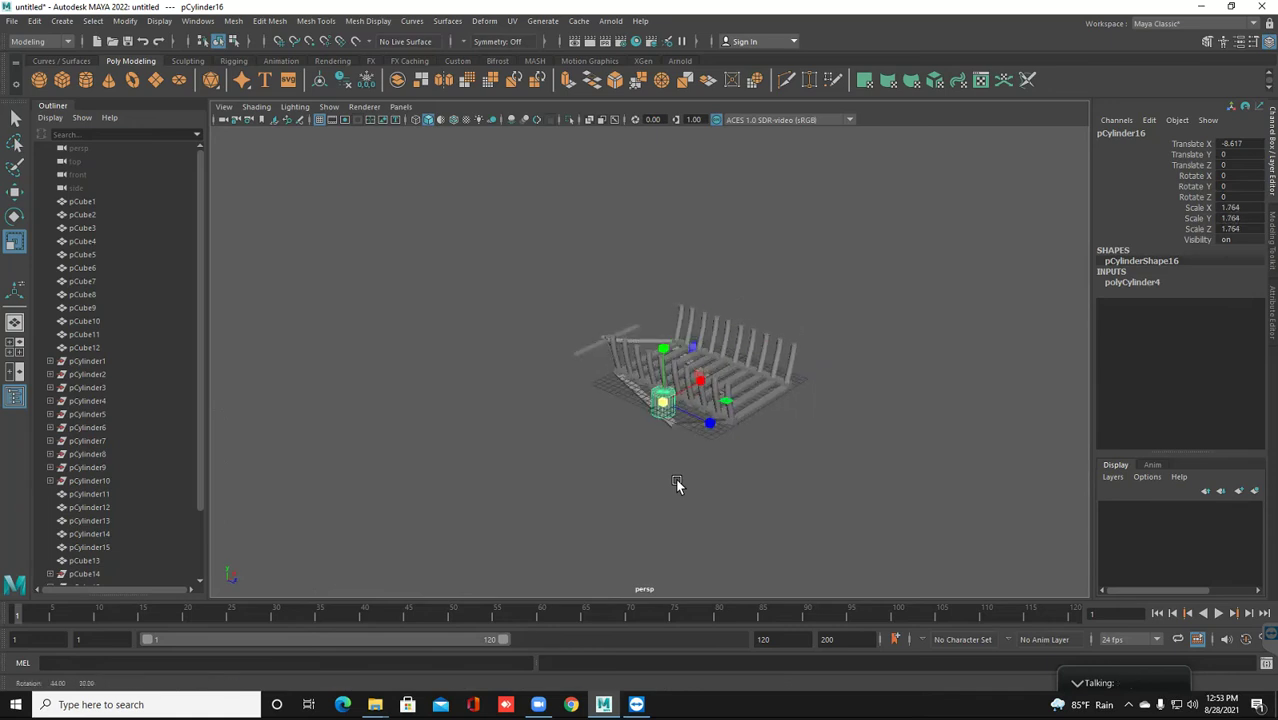
key(e)
middle_drag(676, 482, 676, 478)
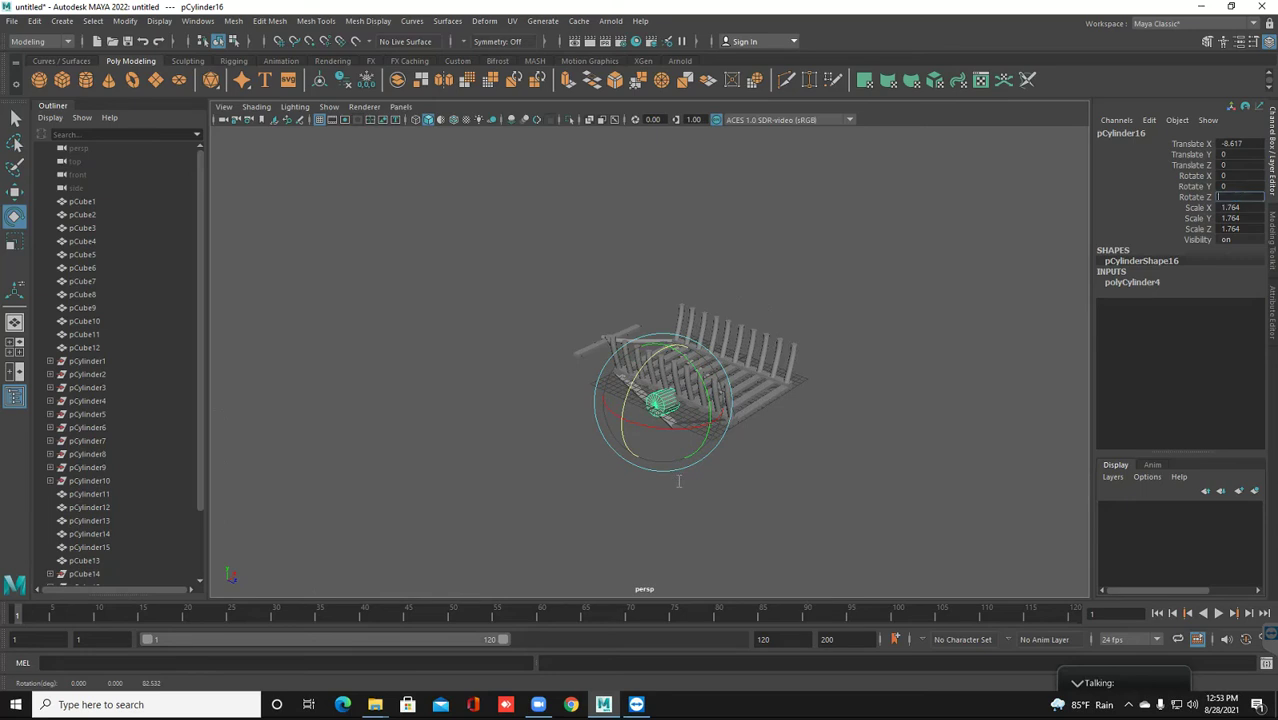
text(90)
key(Return)
click(677, 482)
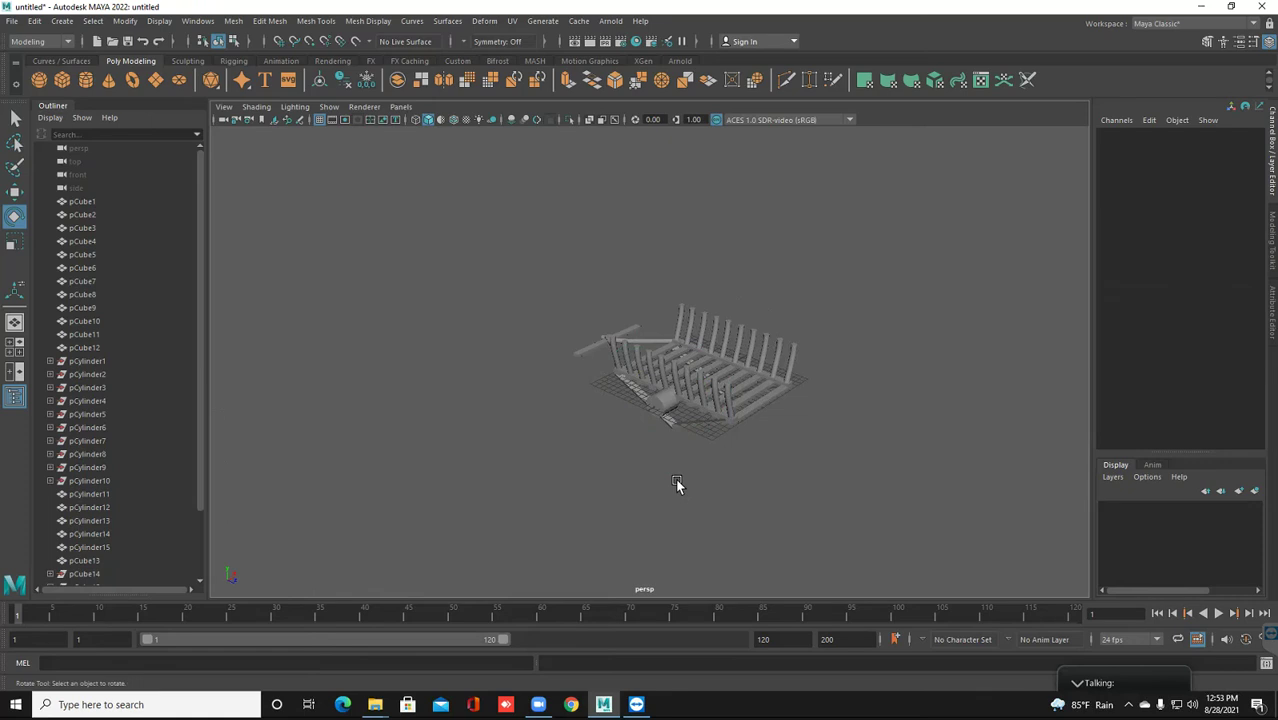
key(w)
key(ctrl+z)
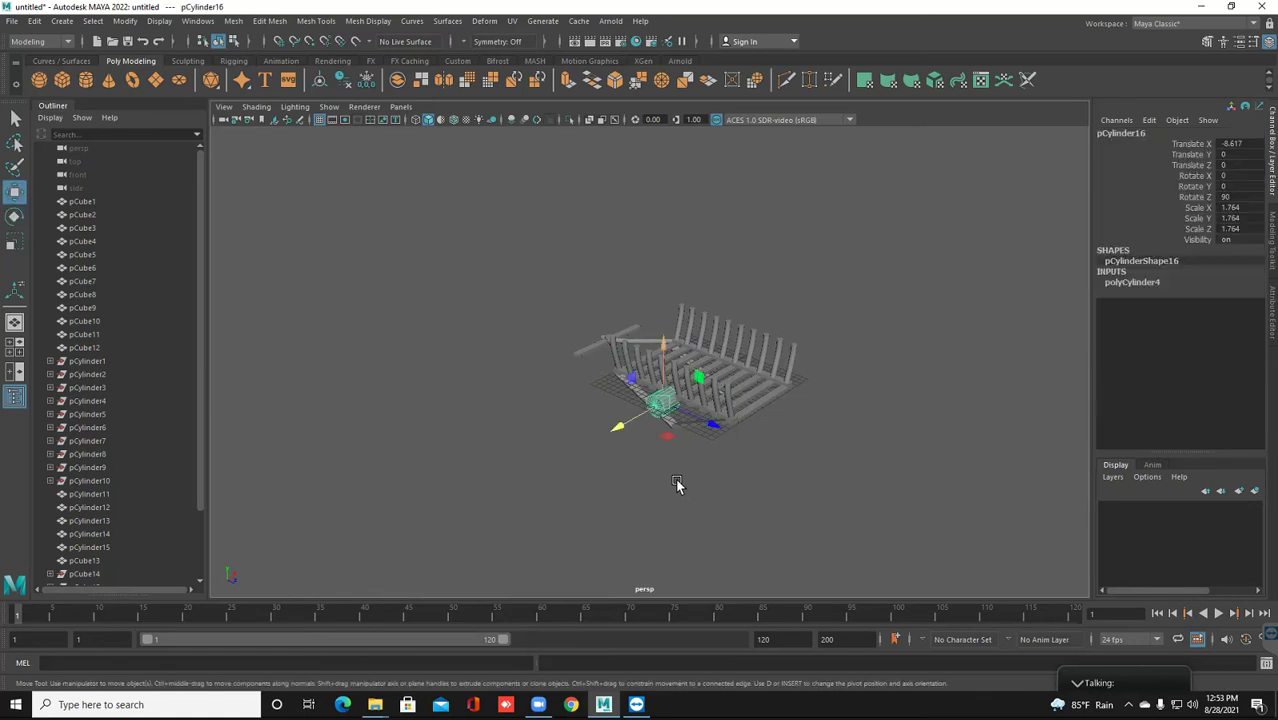
Move the cylinder to the V-leg joint at Translate X -6.745, Y -3.188
middle_drag(677, 483, 677, 483)
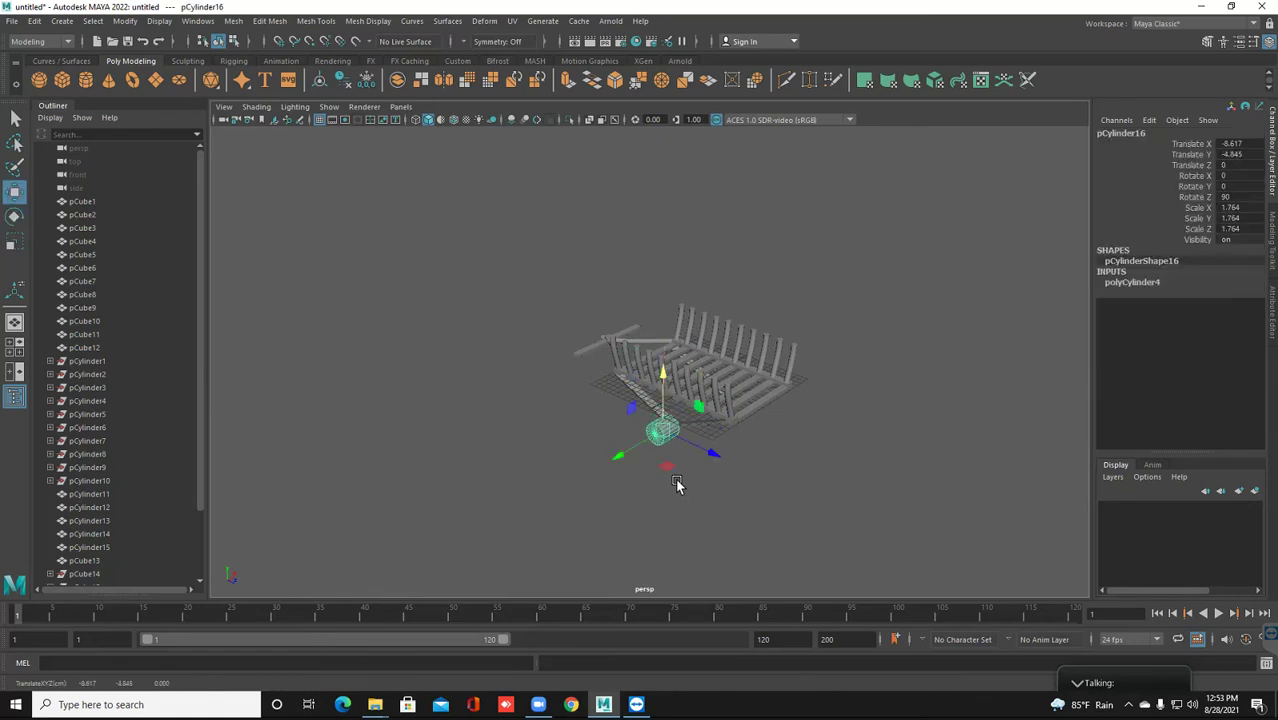
alt+drag(677, 484, 675, 478)
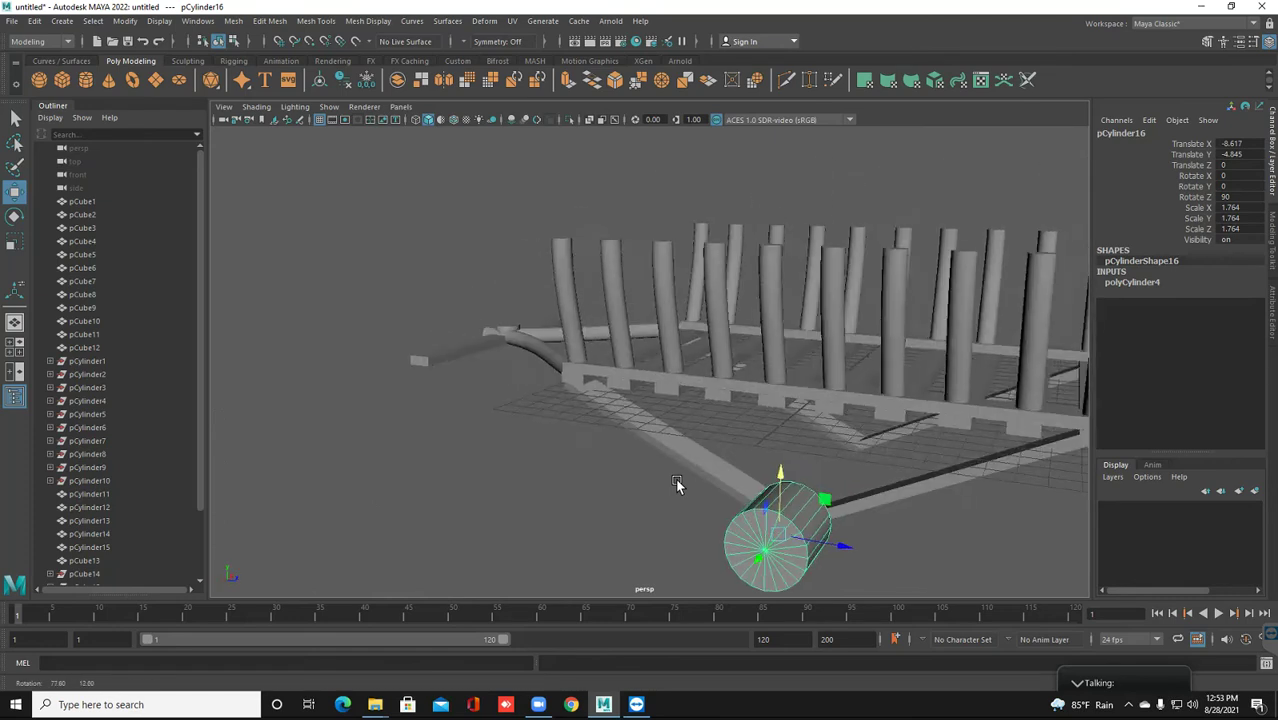
click(675, 478)
alt+drag(675, 478, 675, 478)
scroll(675, 478, up, 3)
scroll(675, 478, up, 2)
click(675, 478)
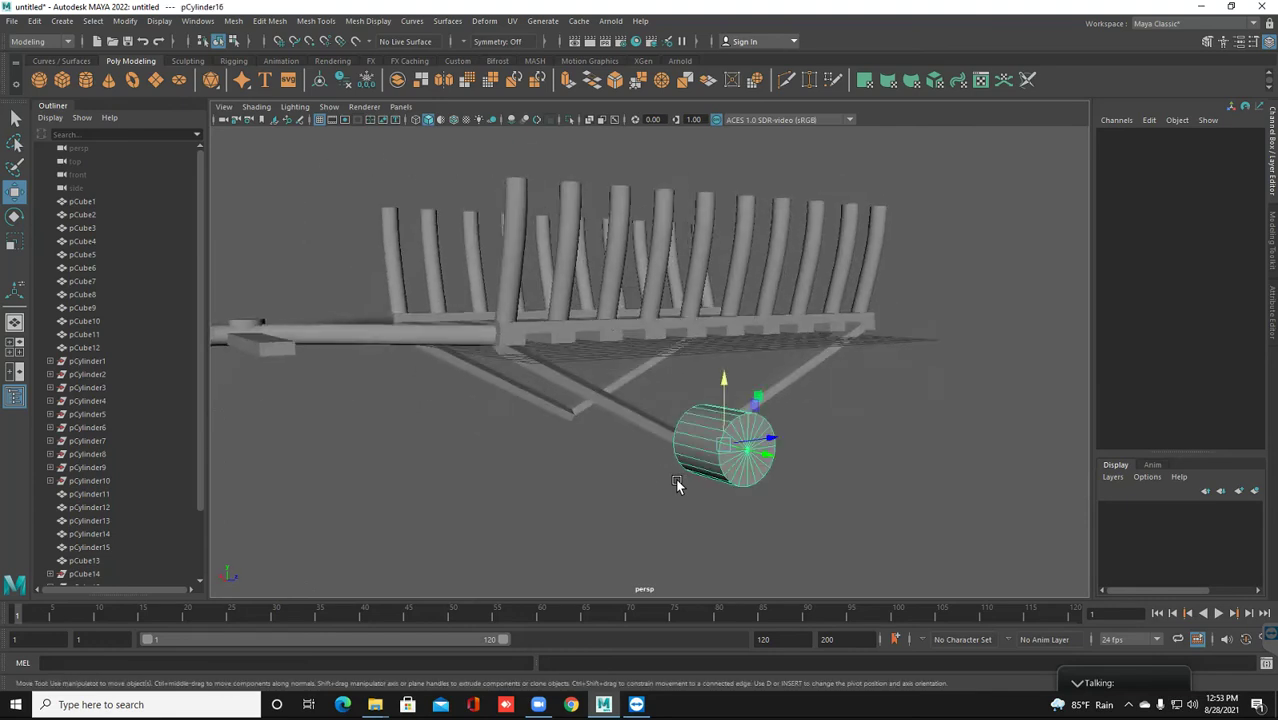
middle_drag(675, 478, 675, 478)
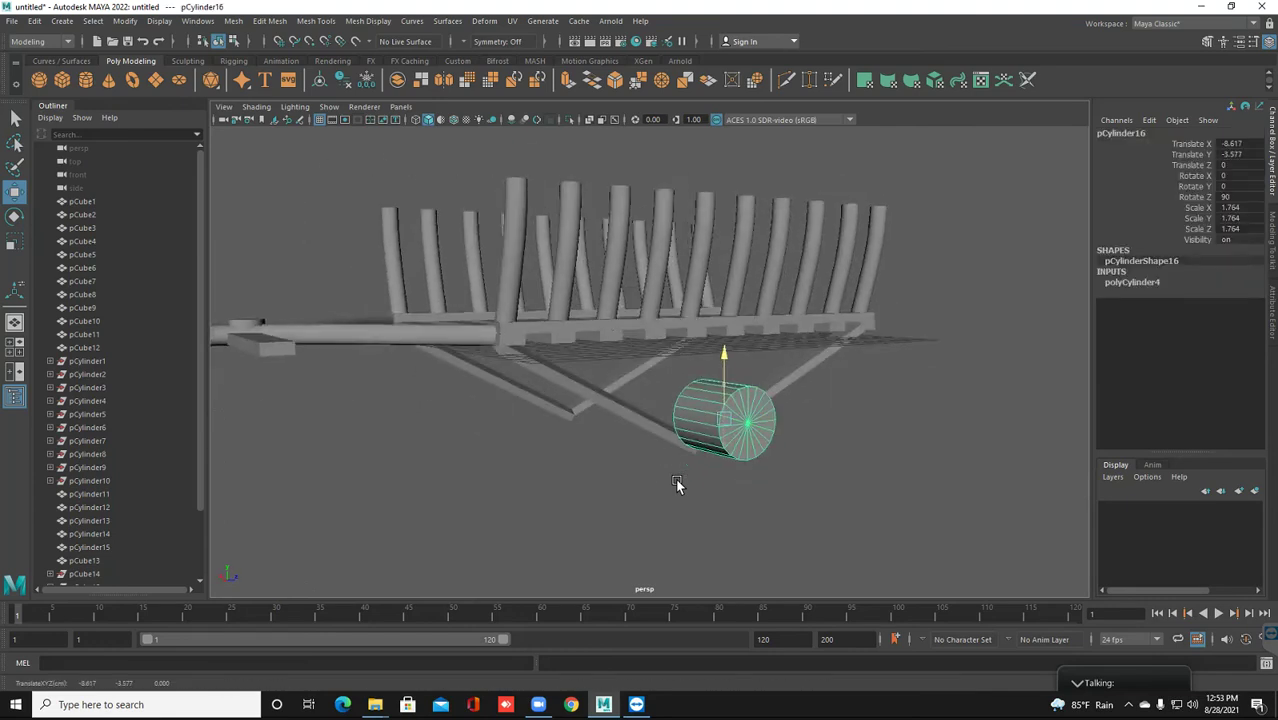
middle_drag(675, 478, 675, 478)
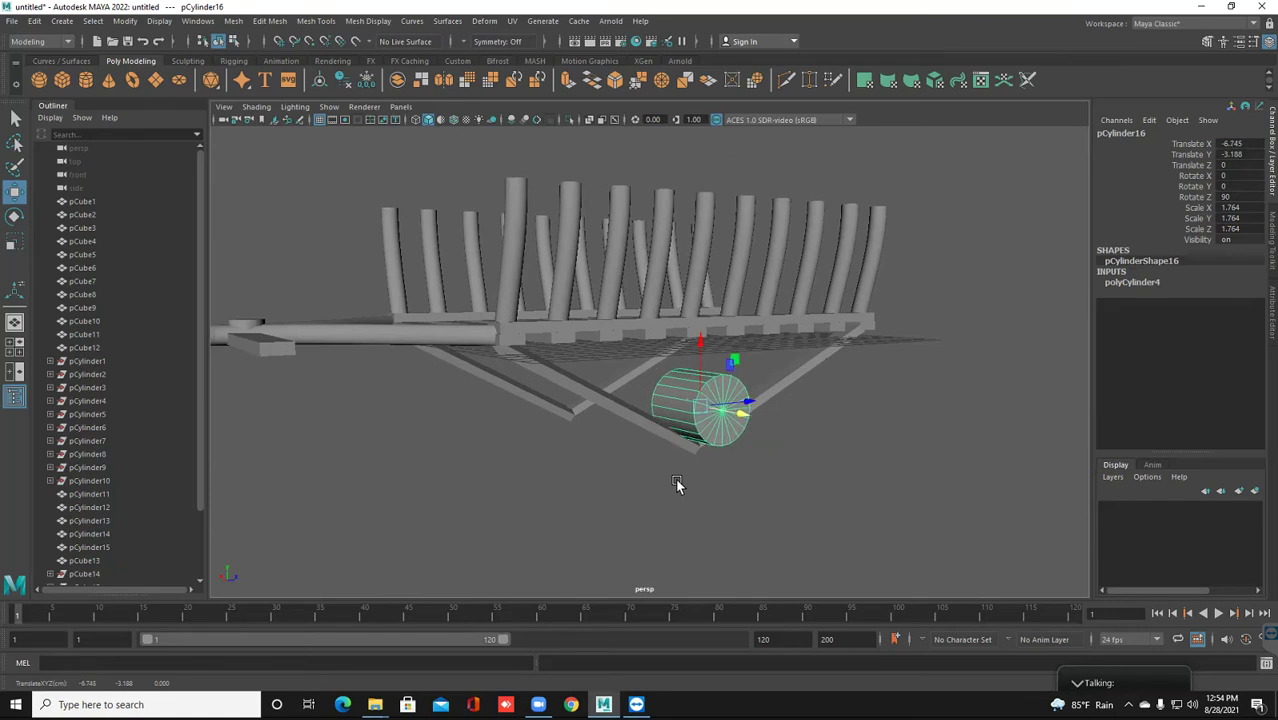
click(675, 478)
alt+drag(675, 482, 675, 482)
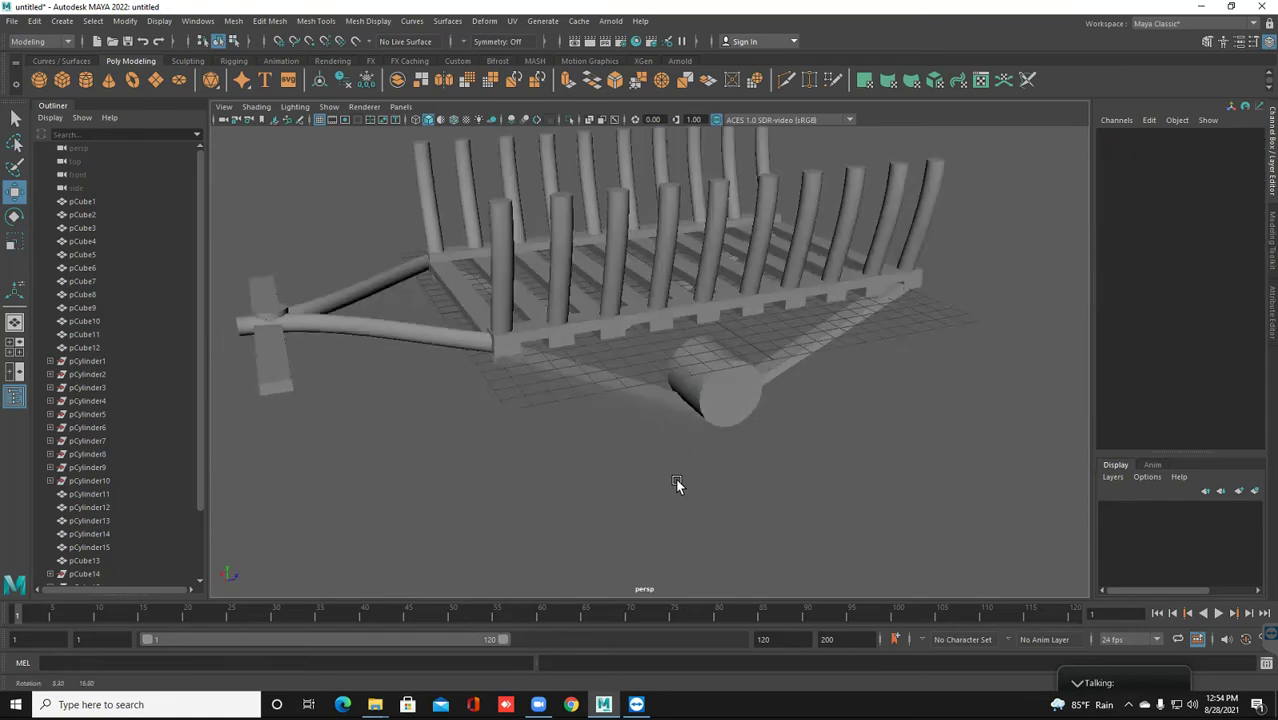
Scale the cylinder to 0.567 × 0.991 × 0.567
click(745, 415)
key(r)
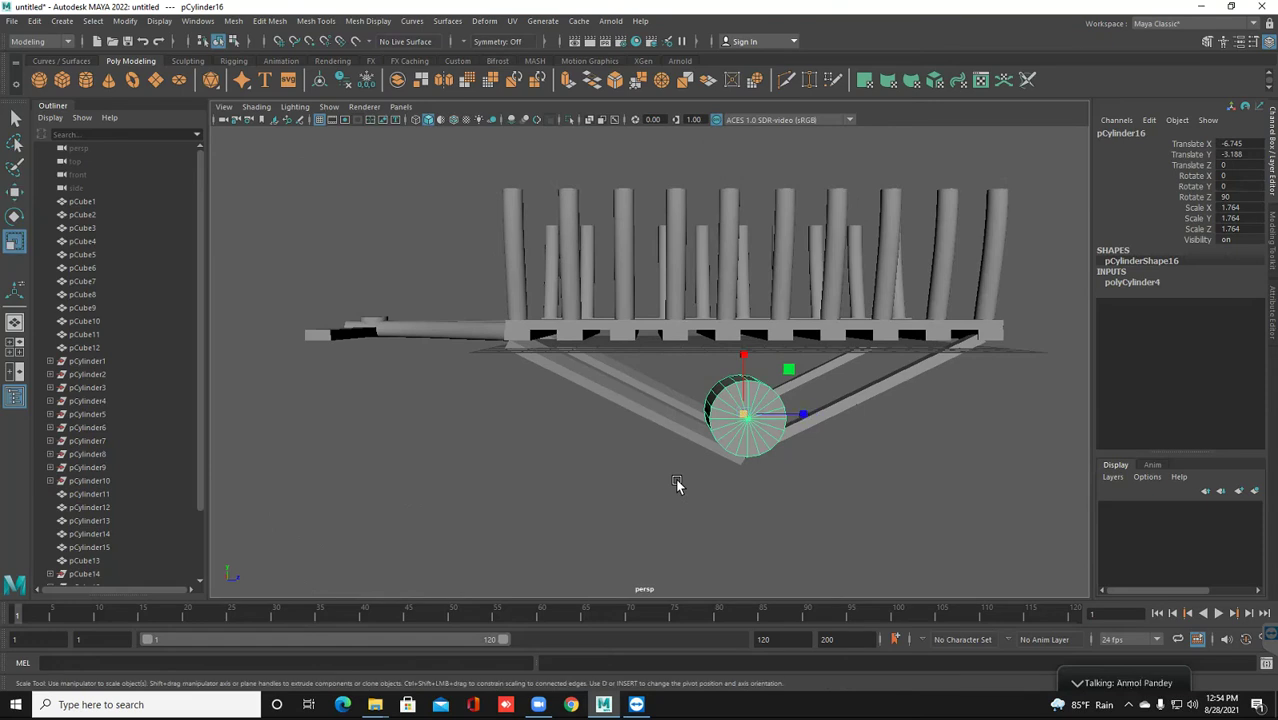
drag(743, 414, 750, 445)
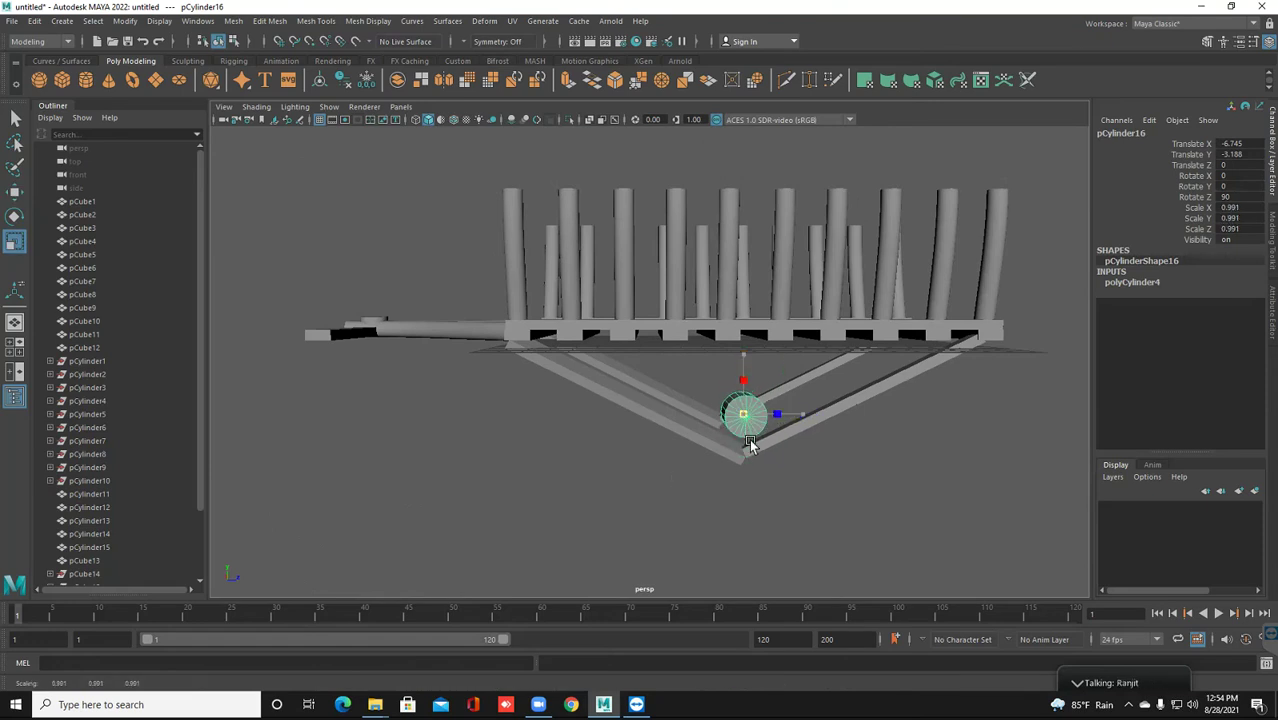
click(789, 374)
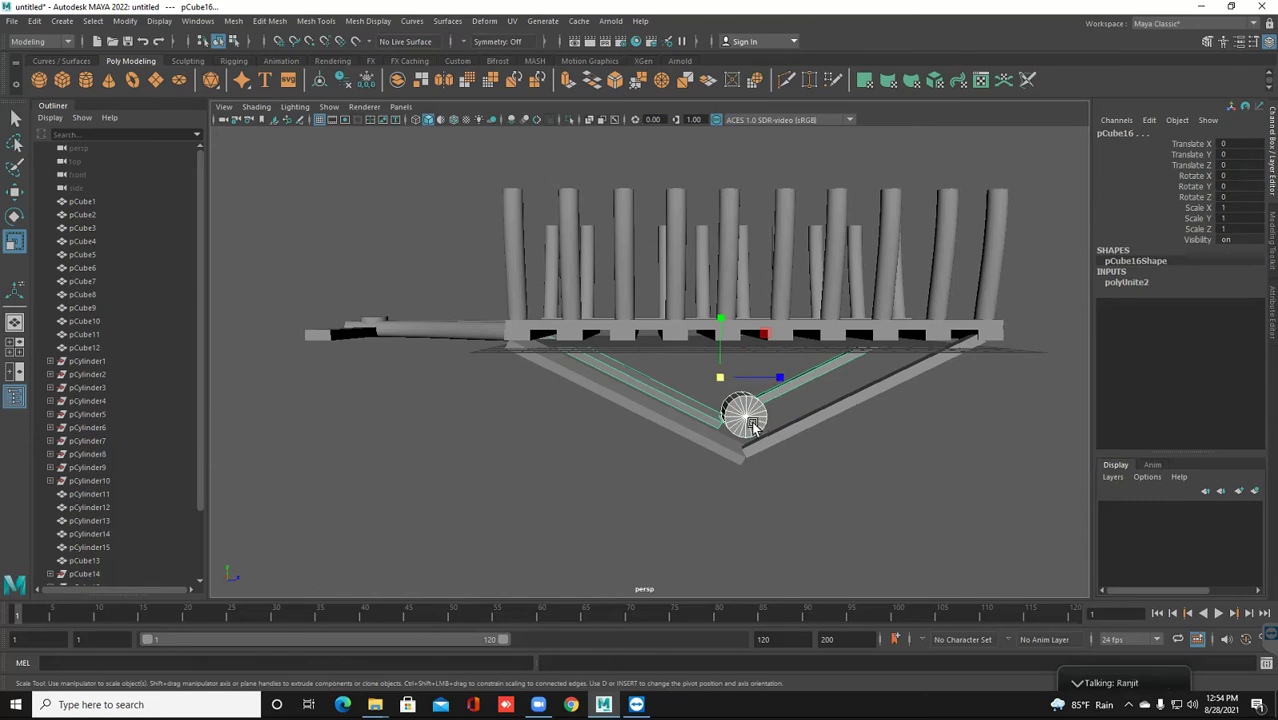
click(772, 418)
click(748, 415)
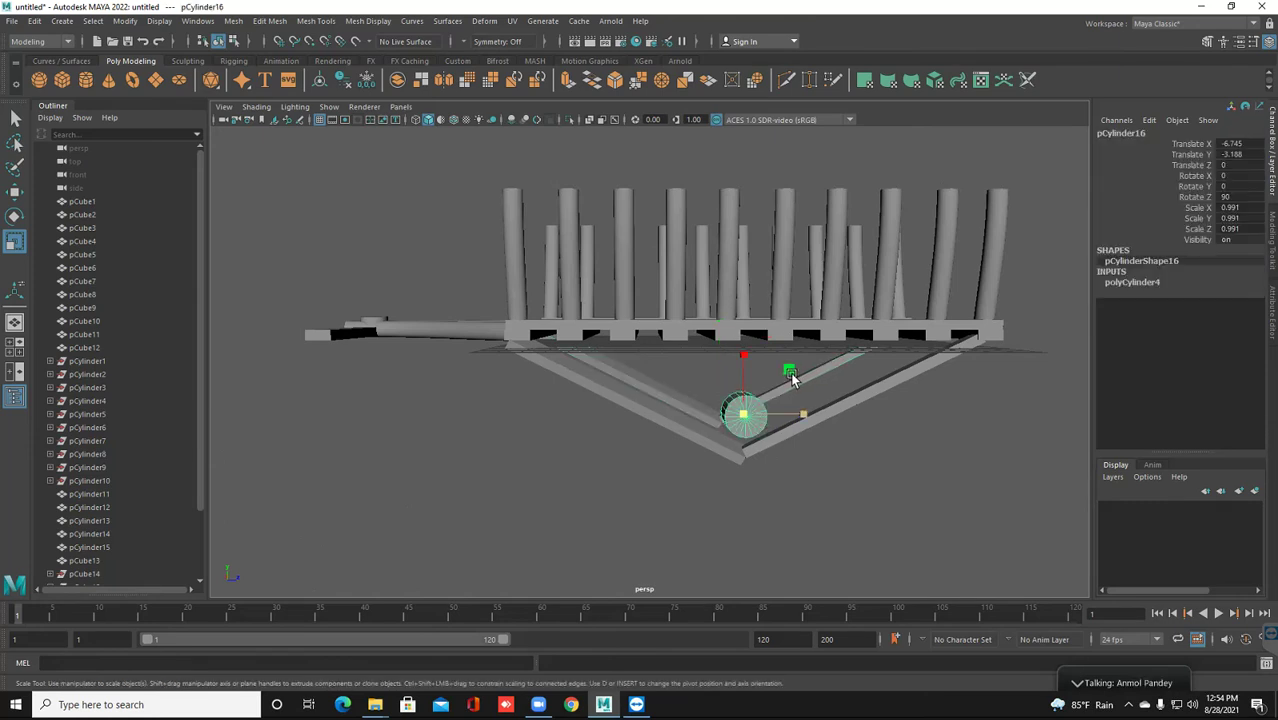
drag(785, 377, 785, 398)
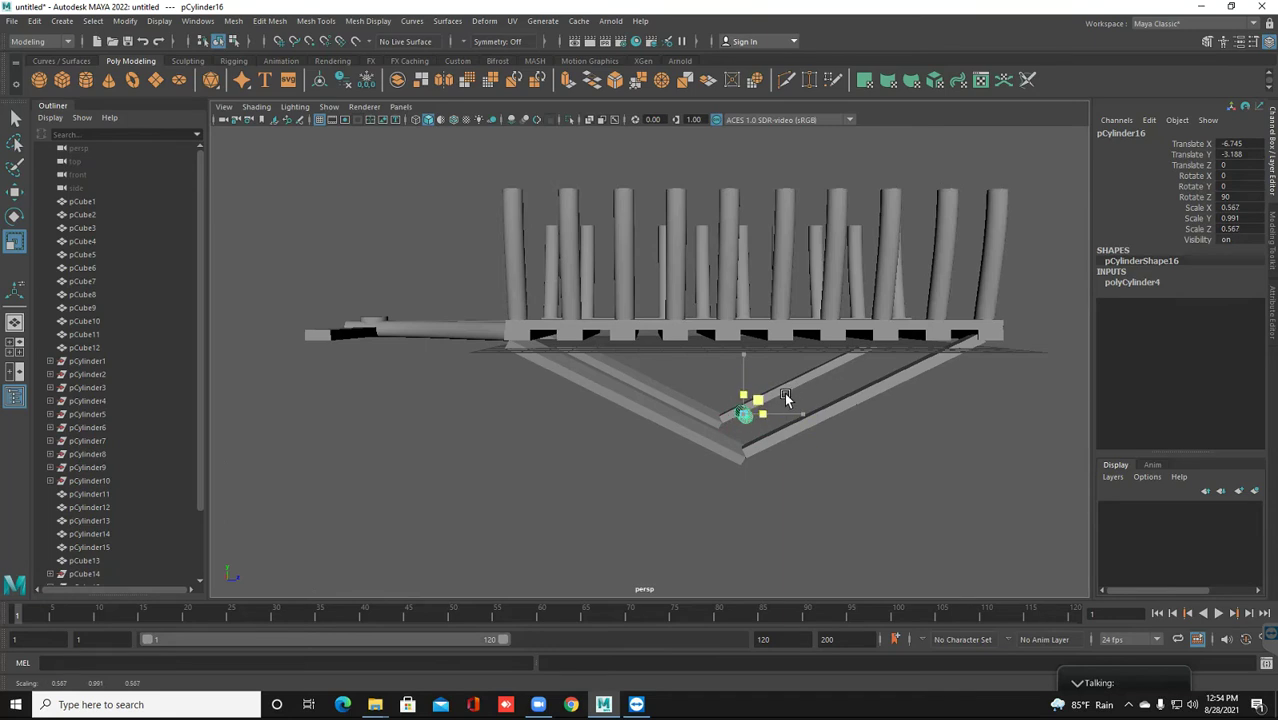
Stretch the cylinder into a thin rod, Scale X/Z 0.479 and Y 9.956, checking polyCylinder4 inputs
mouse_move(785, 399)
mouse_down()
mouse_move(785, 439)
mouse_move(673, 463)
mouse_move(127, 515)
mouse_move(139, 518)
mouse_up()
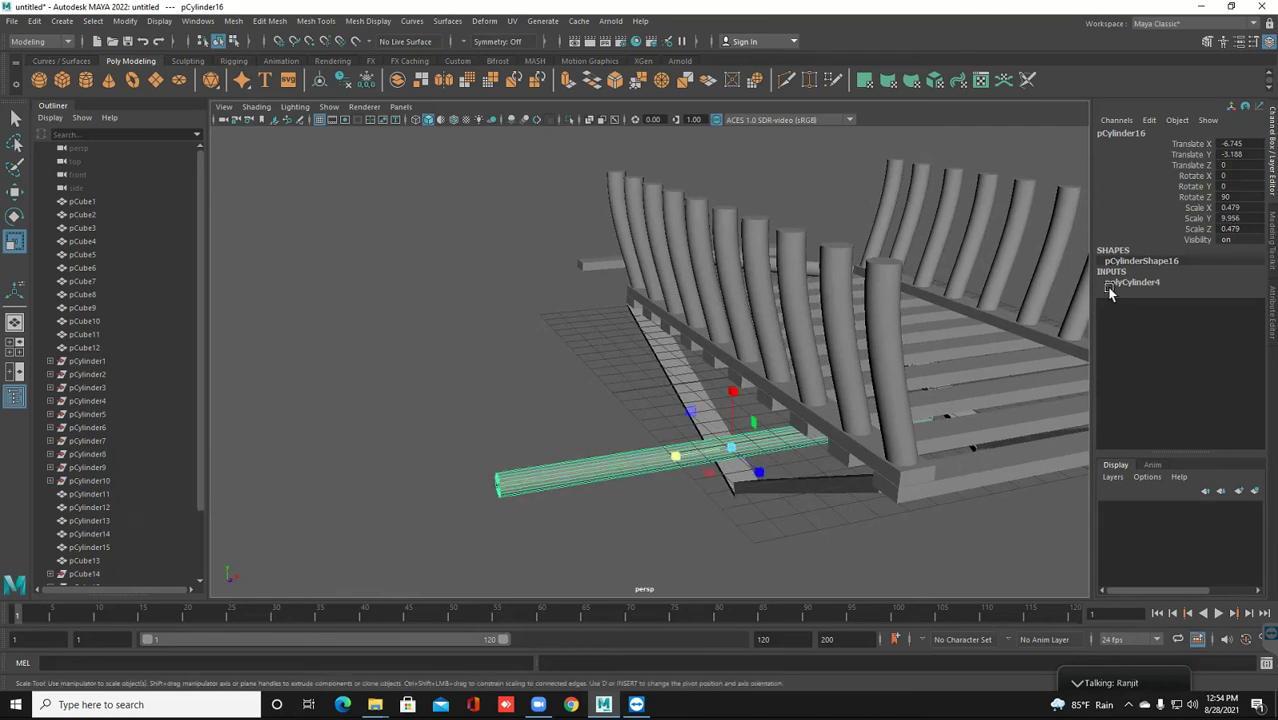
alt+drag(1117, 289, 217, 373)
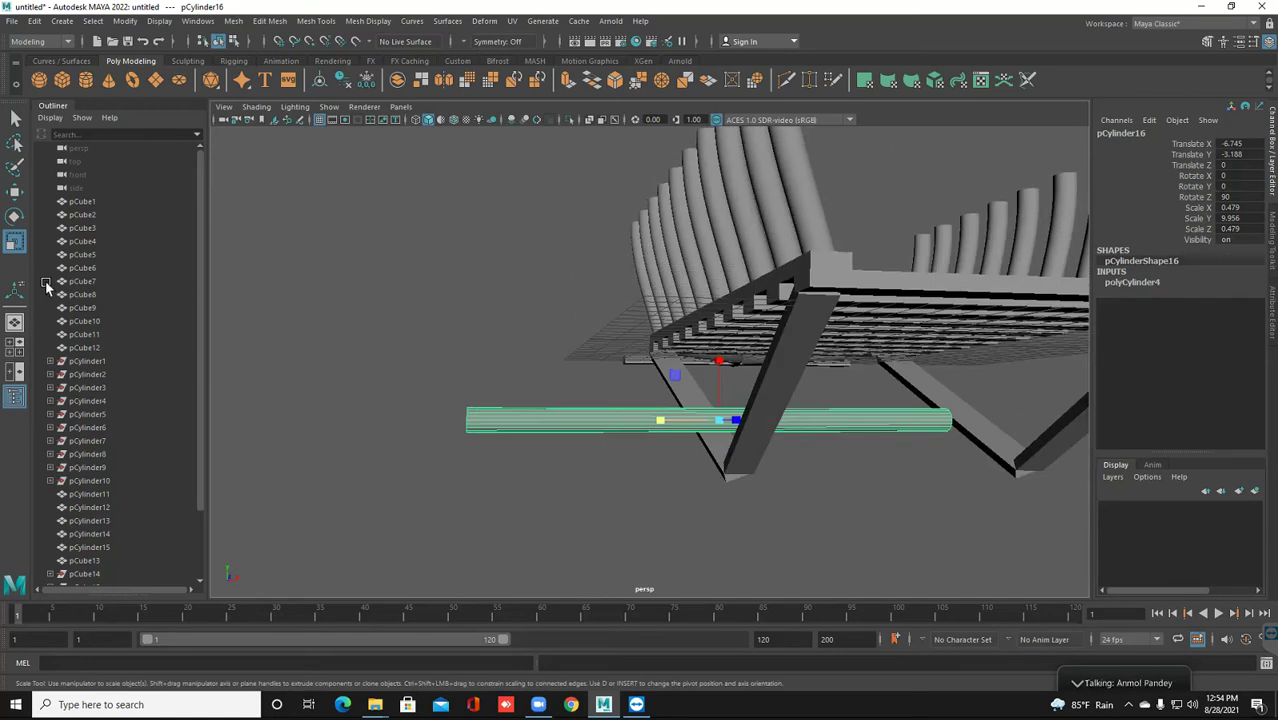
key(a)
alt+drag(640, 300, 660, 360)
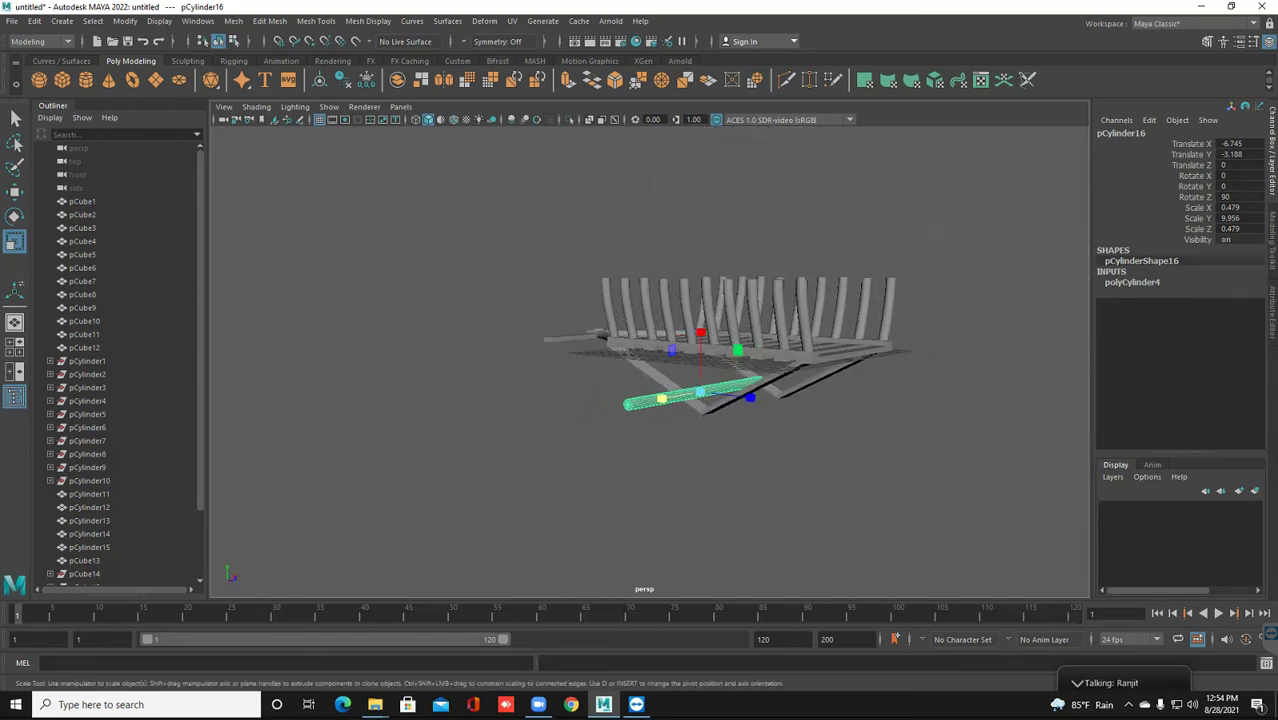
click(1132, 282)
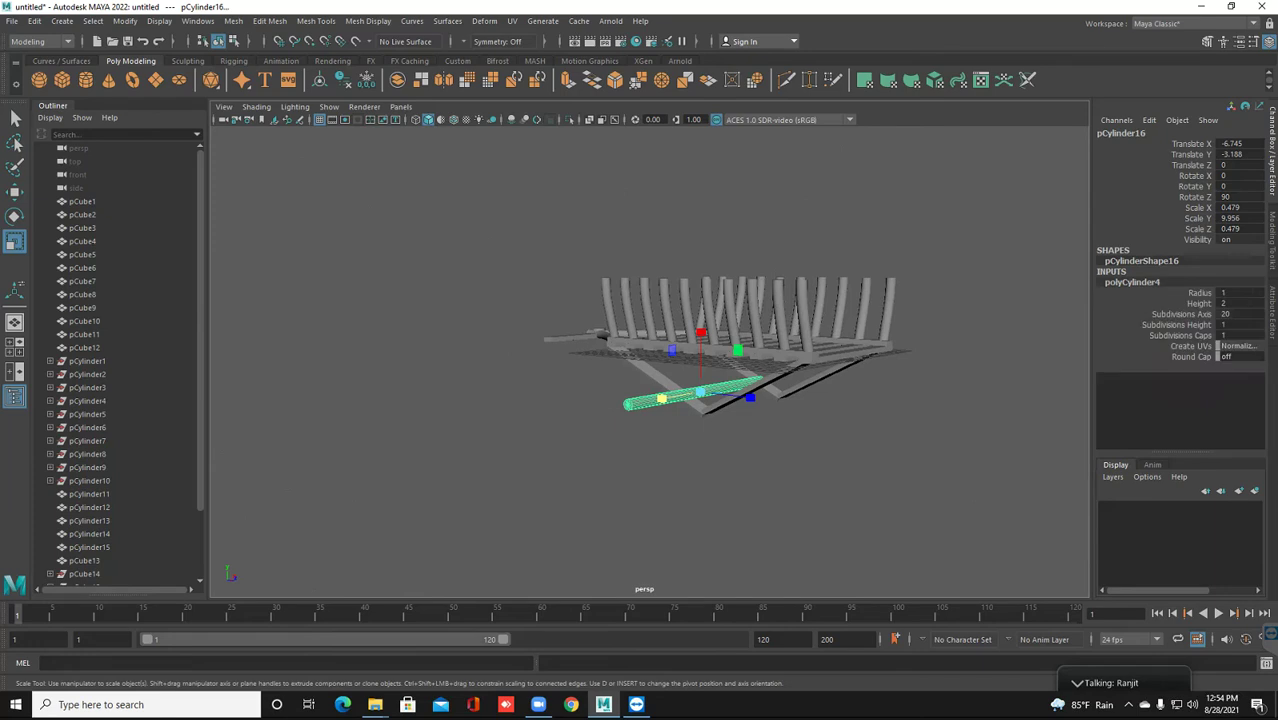
double_click(1240, 335)
click(400, 470)
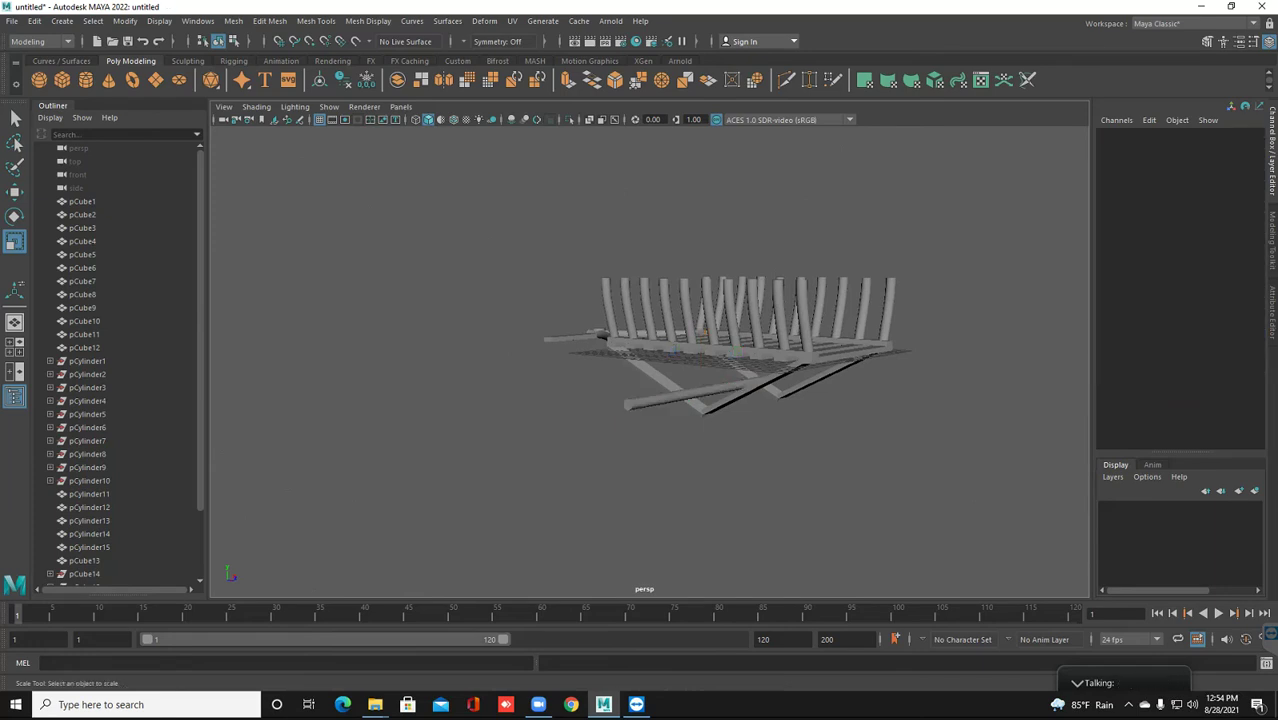
alt+drag(650, 450, 850, 450)
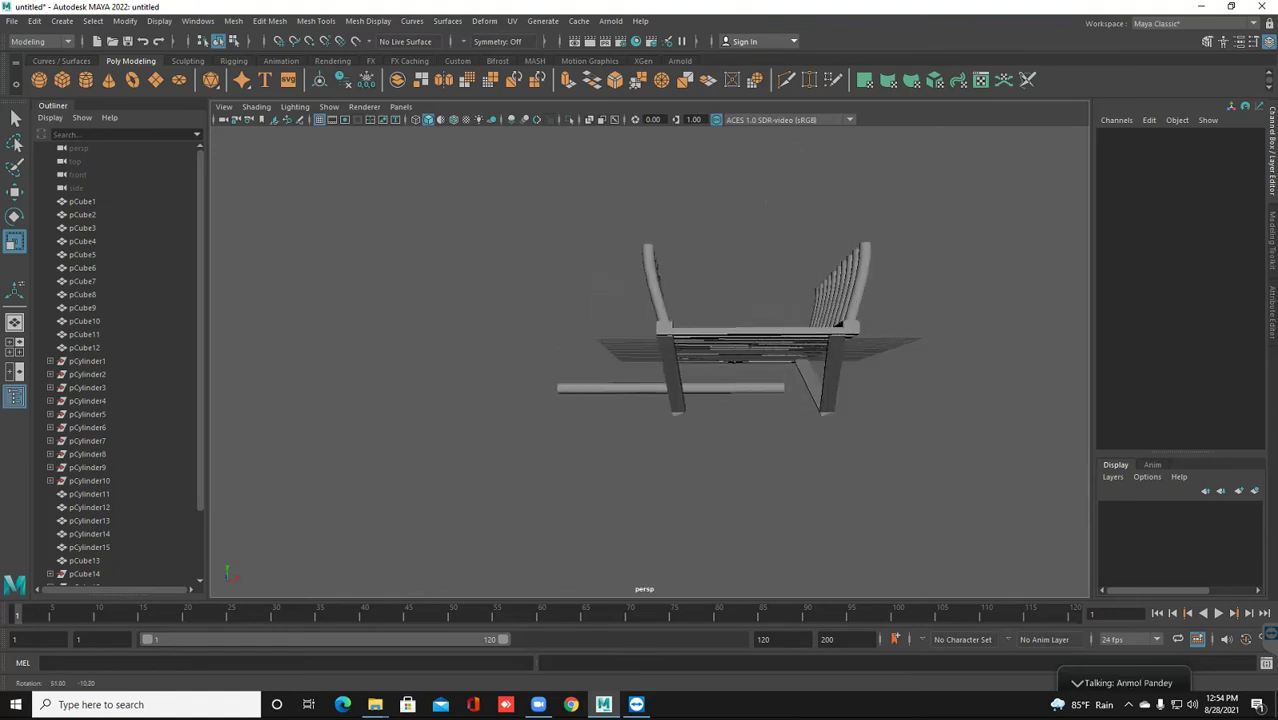
Lower the crossbar to Translate Y -4.907 so it runs through the V-legs
click(605, 388)
key(w)
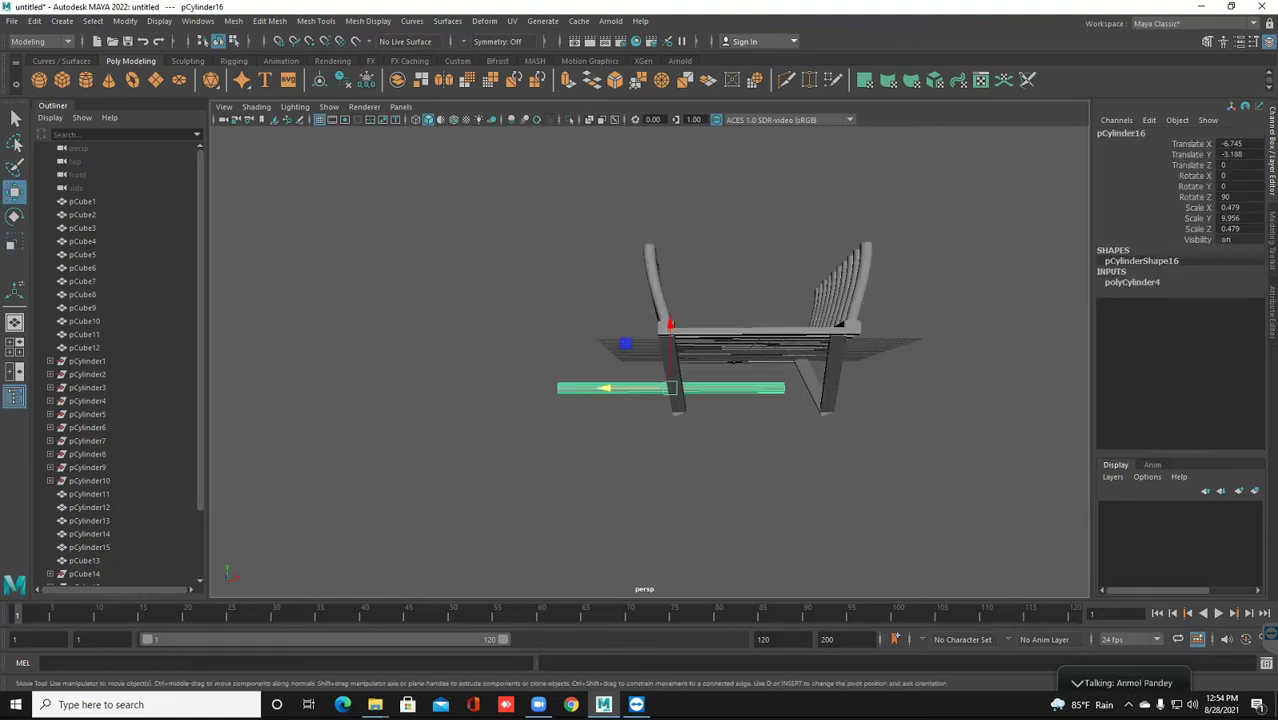
mouse_move(605, 388)
mouse_down()
mouse_move(605, 407)
mouse_move(667, 407)
mouse_move(560, 410)
mouse_move(640, 380)
mouse_up()
scroll(560, 410, up, 5)
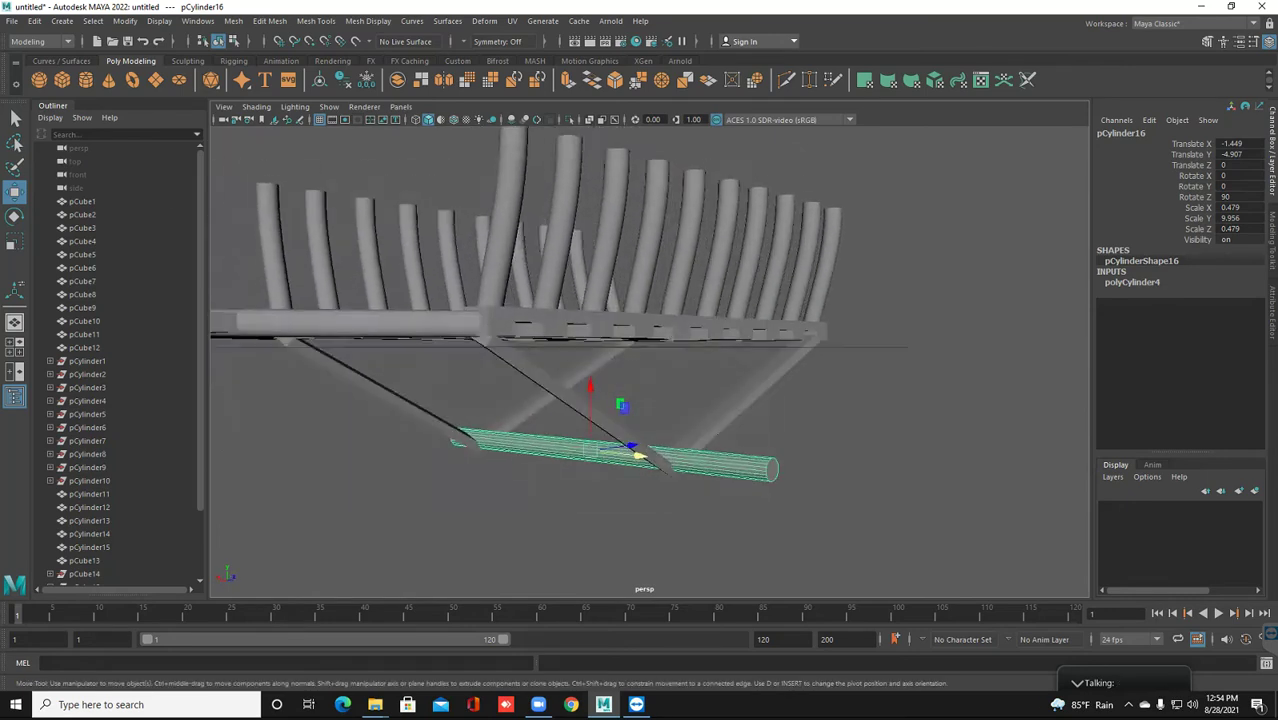
alt+drag(560, 410, 700, 400)
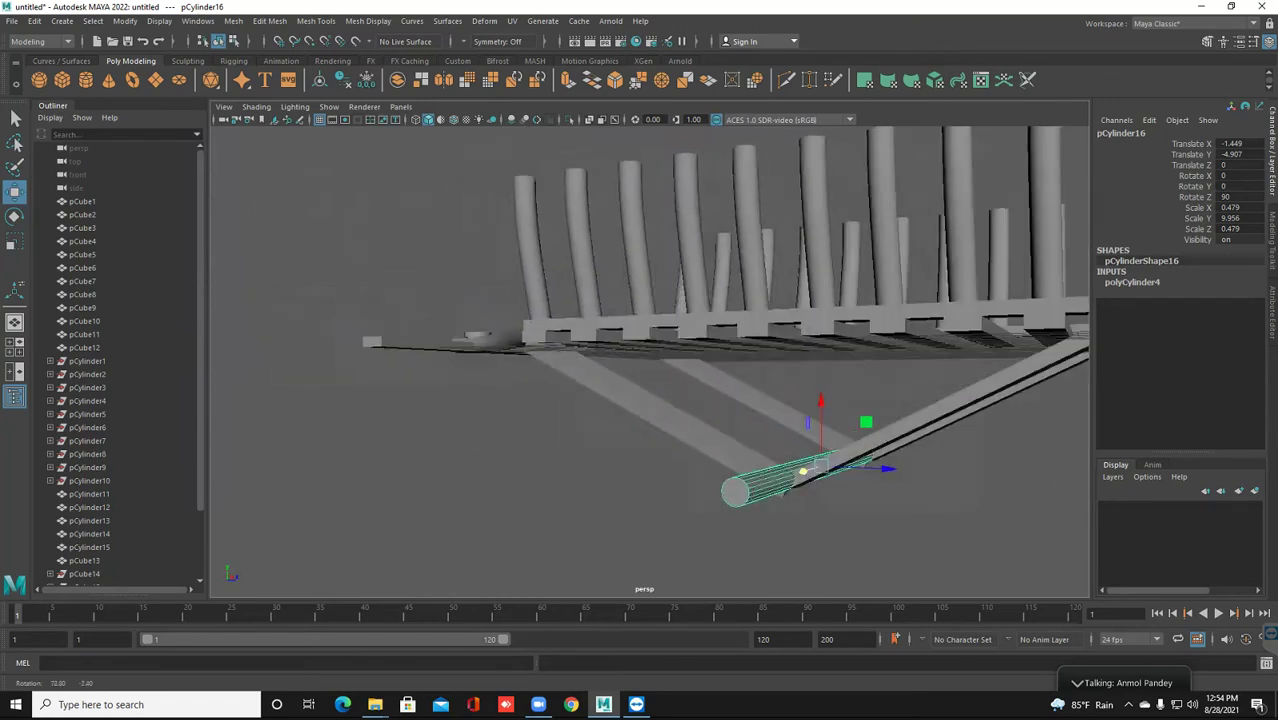
alt+drag(803, 470, 648, 441)
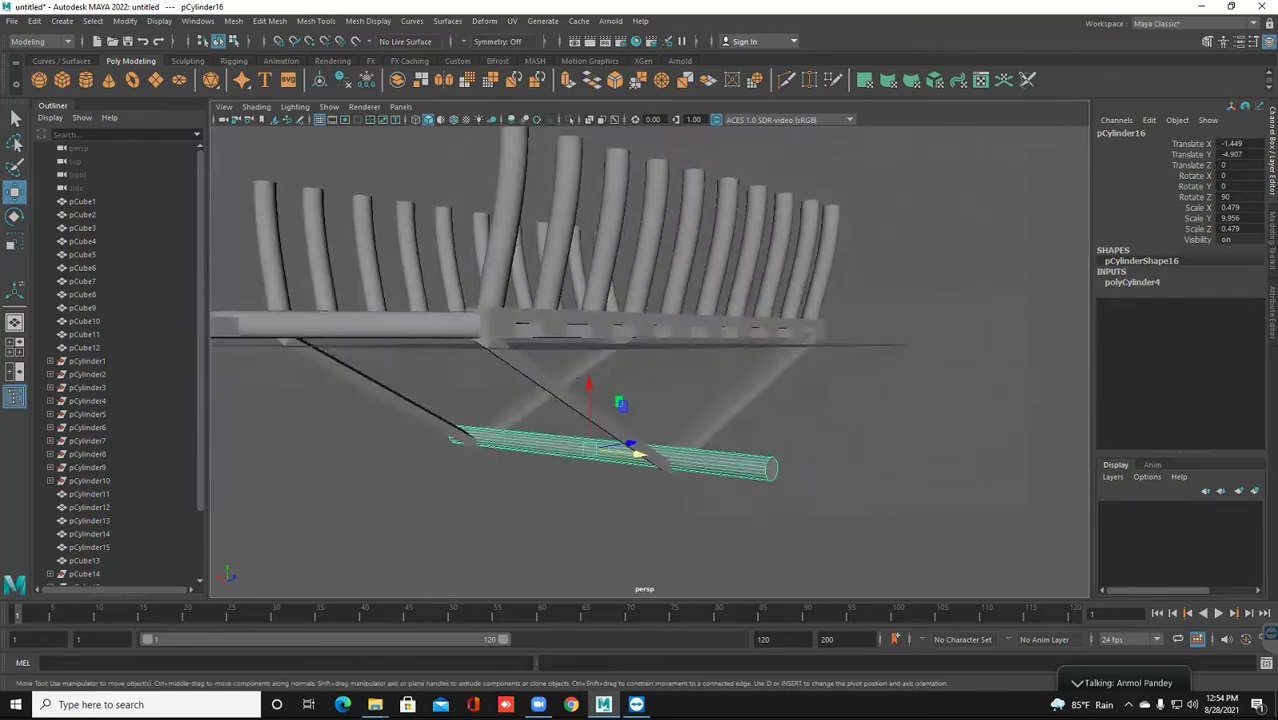
alt+drag(648, 441, 688, 418)
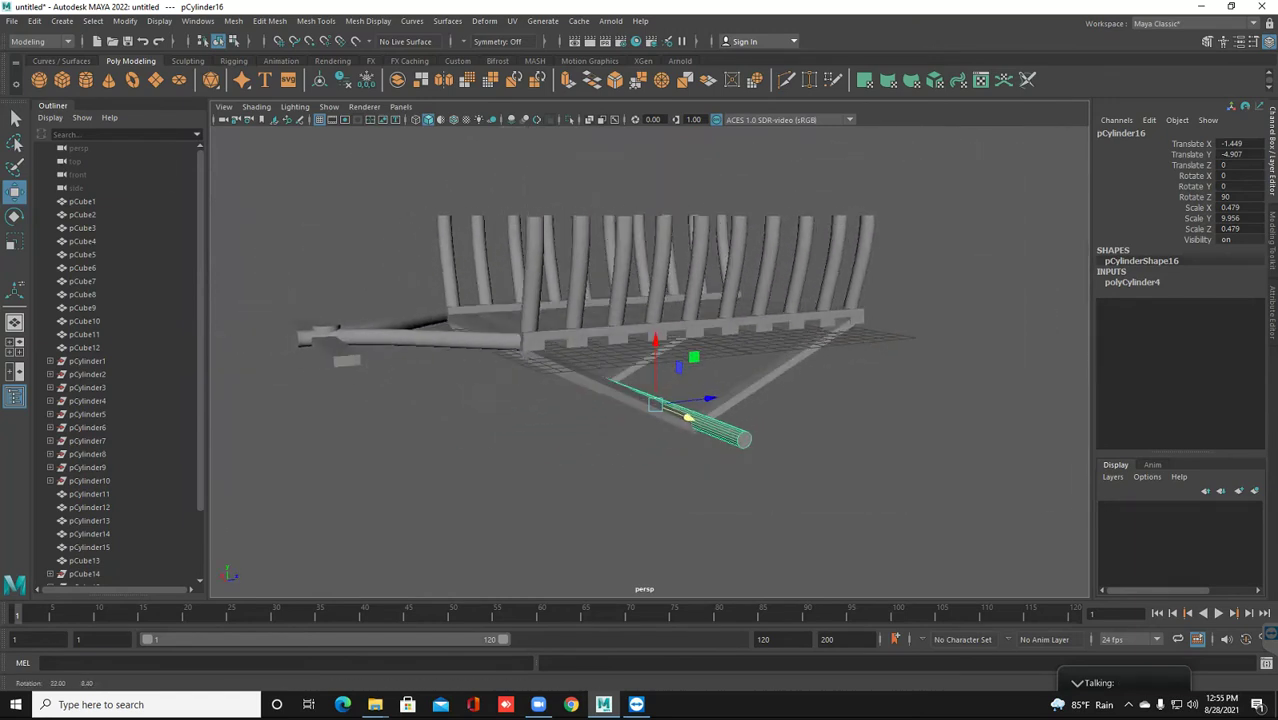
right_drag(688, 418, 724, 366)
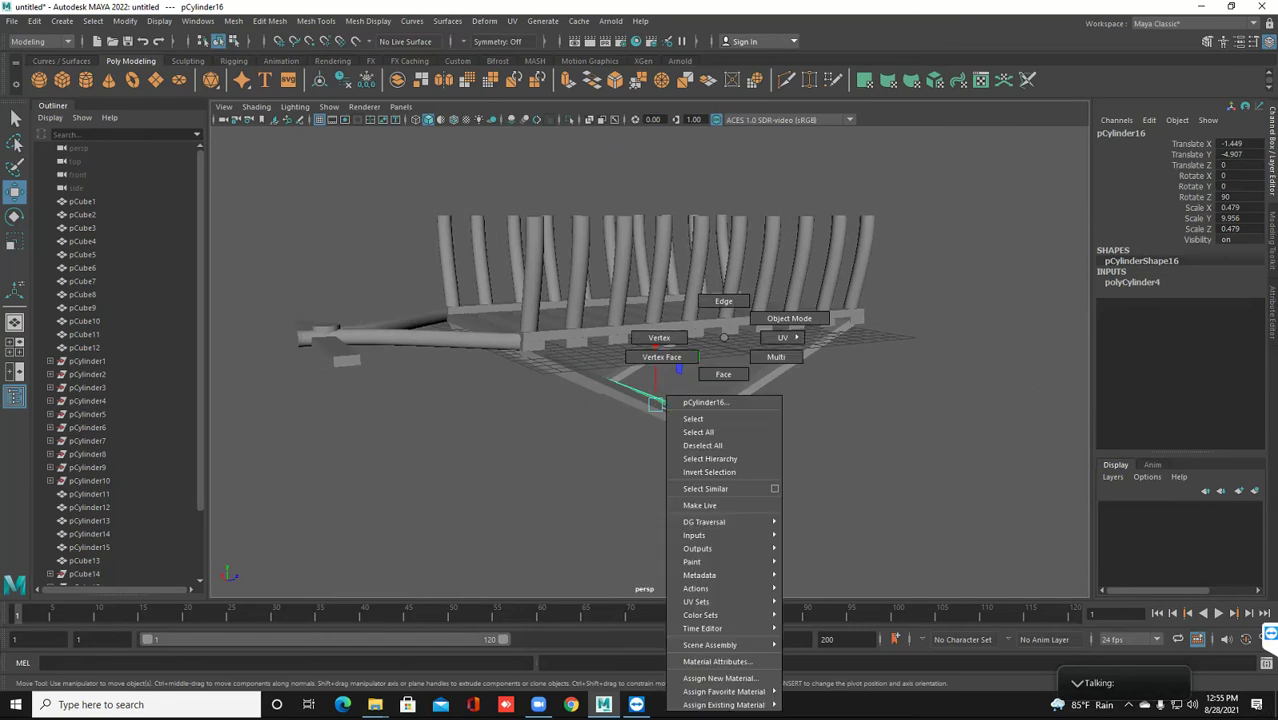
Slide the crossbar's end-cap face along X to about 7.56
alt+drag(724, 366, 670, 370)
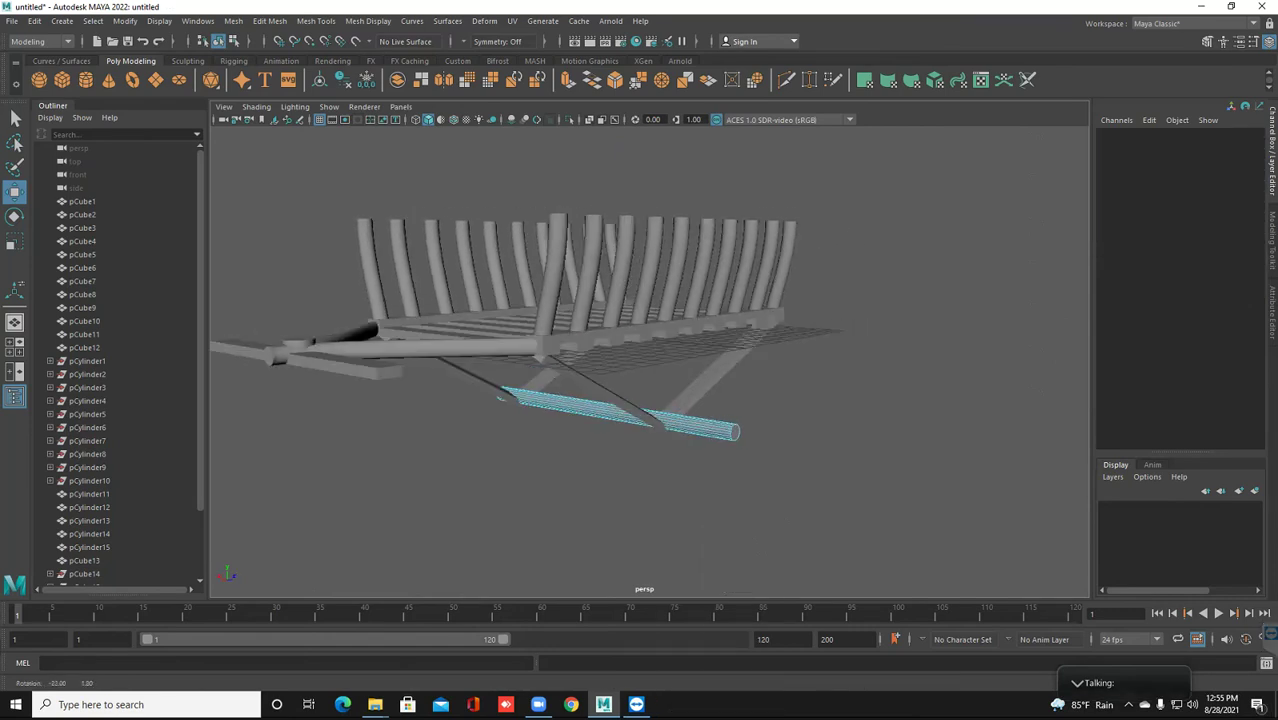
click(734, 432)
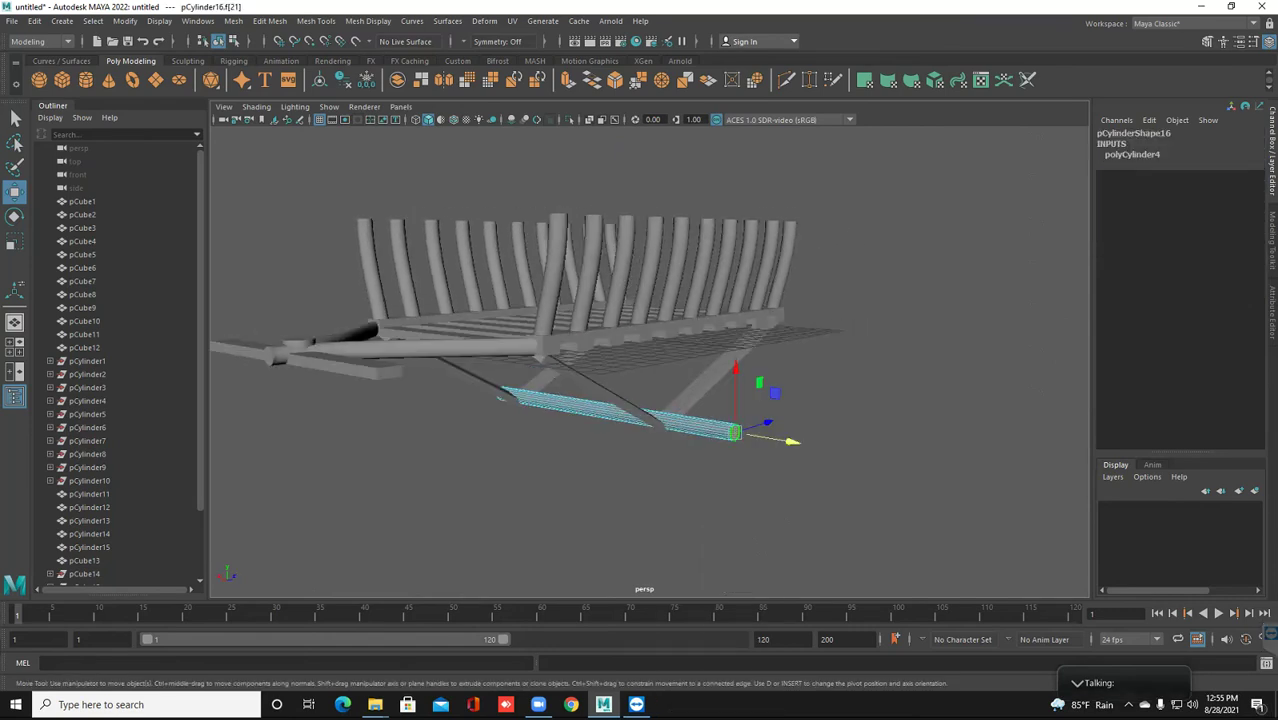
drag(790, 440, 718, 430)
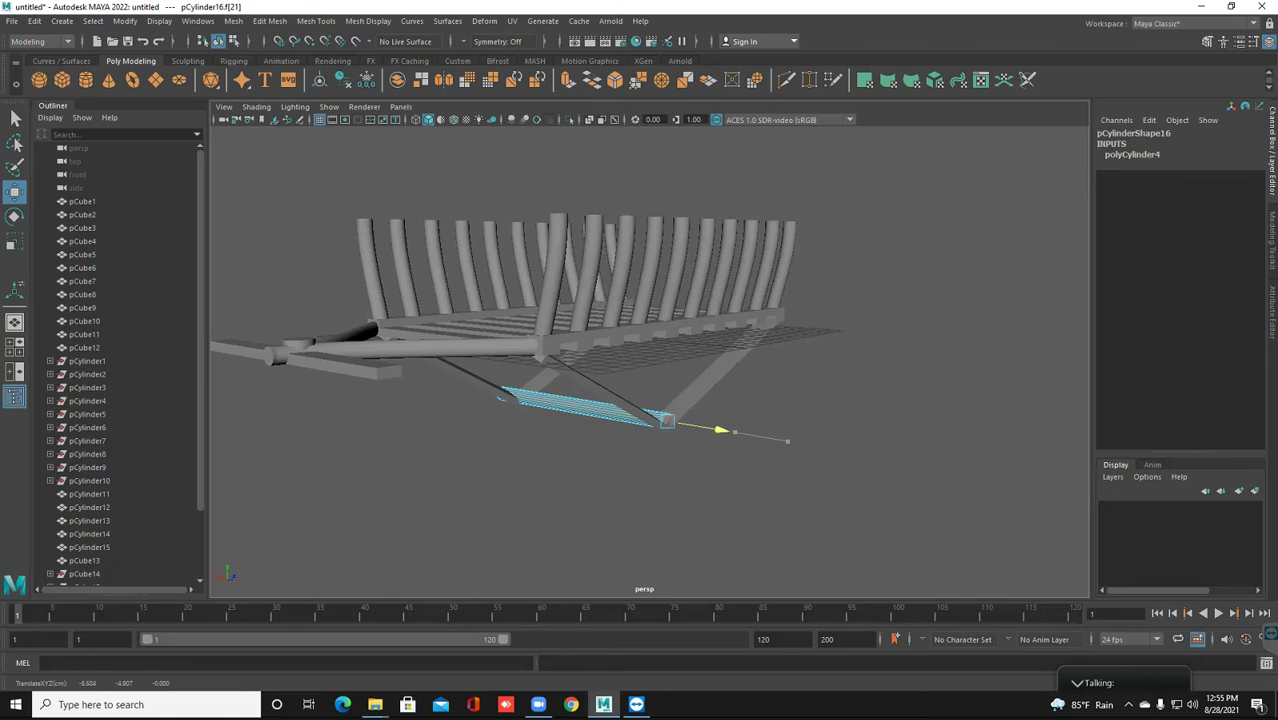
drag(734, 432, 734, 432)
Inspect the bench from below and select the crossbar's opposite end face with the Move tool
alt+drag(650, 400, 560, 410)
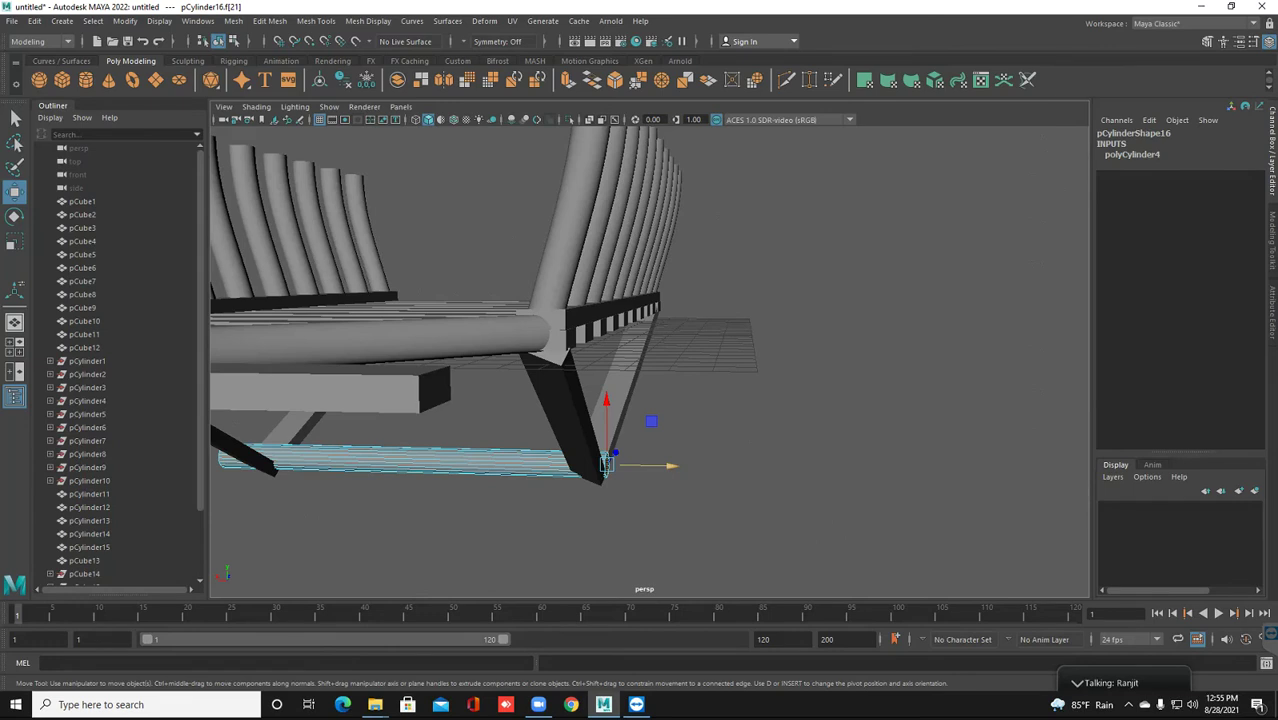
scroll(480, 306, down, 3)
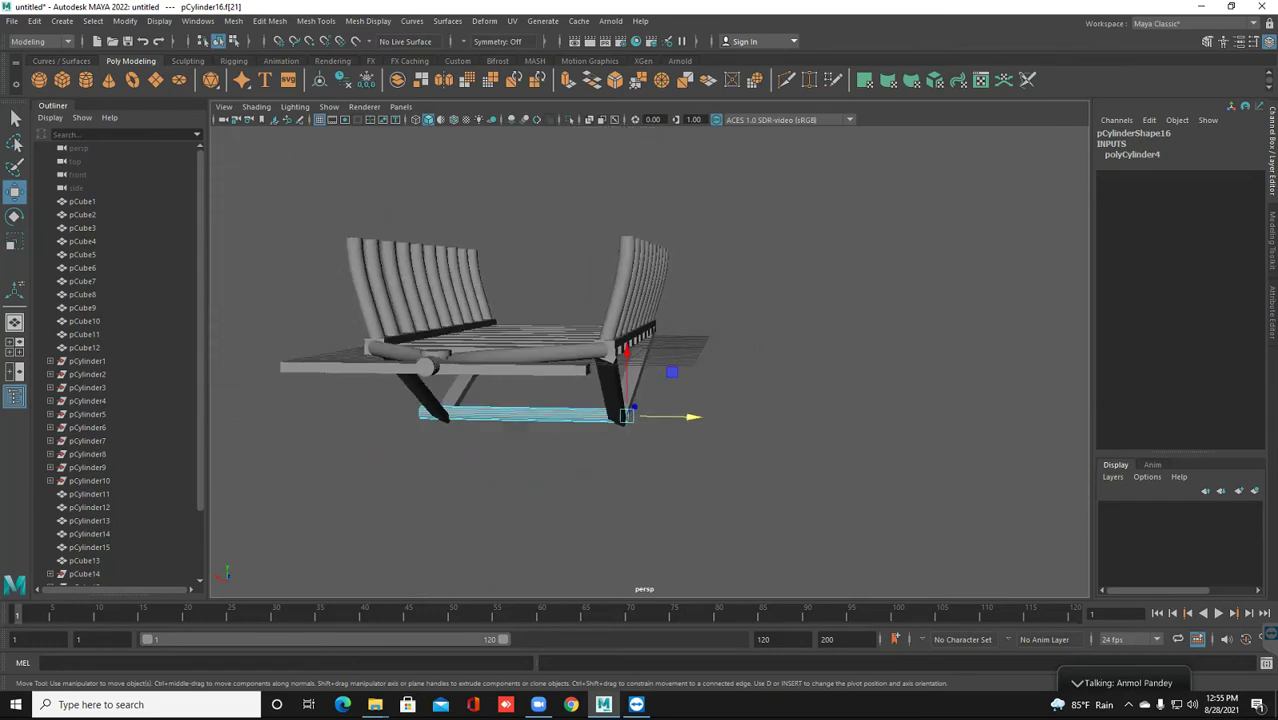
mouse_move(622, 425)
alt+mouse_down()
mouse_move(335, 133)
mouse_move(525, 214)
alt+mouse_up()
scroll(664, 370, up, 5)
mouse_move(664, 370)
alt+mouse_down()
mouse_move(678, 370)
mouse_move(679, 342)
alt+mouse_up()
key(ctrl+z)
key(ctrl+z)
key(ctrl+z)
key(ctrl+z)
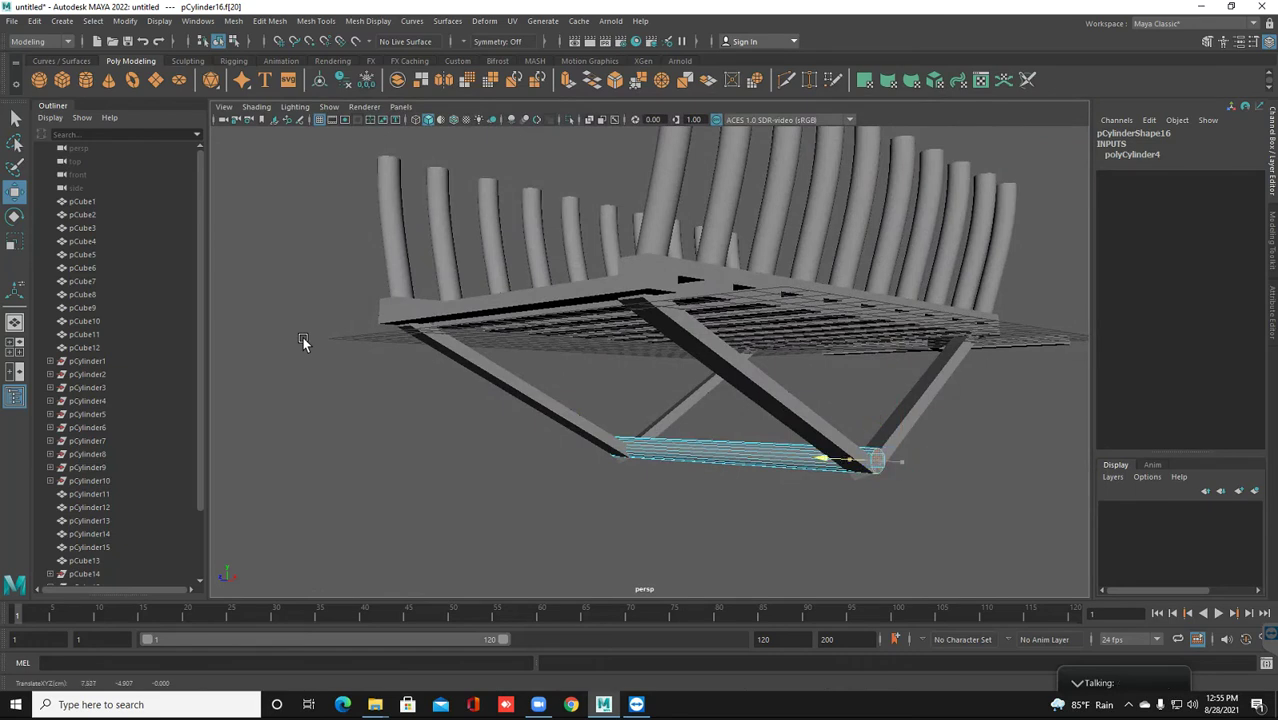
key(w)
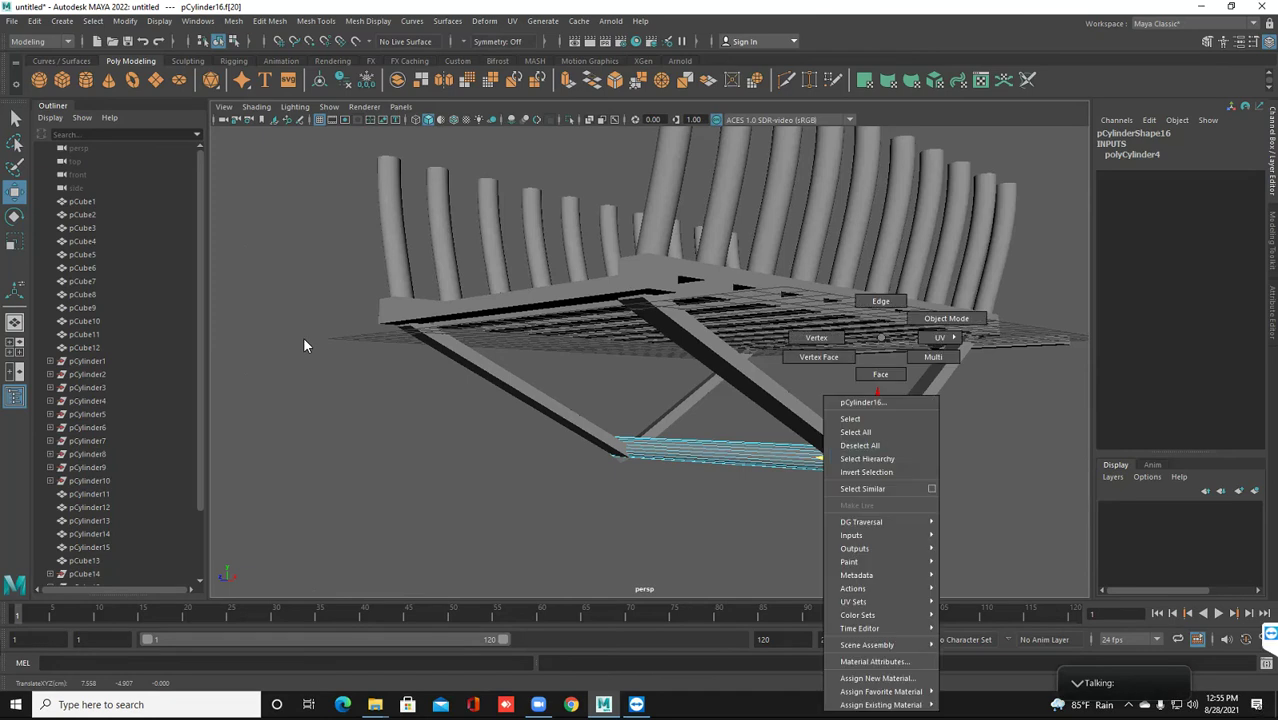
Select the crossbar cylinder and switch it to face selection mode
right_drag(878, 345, 930, 322)
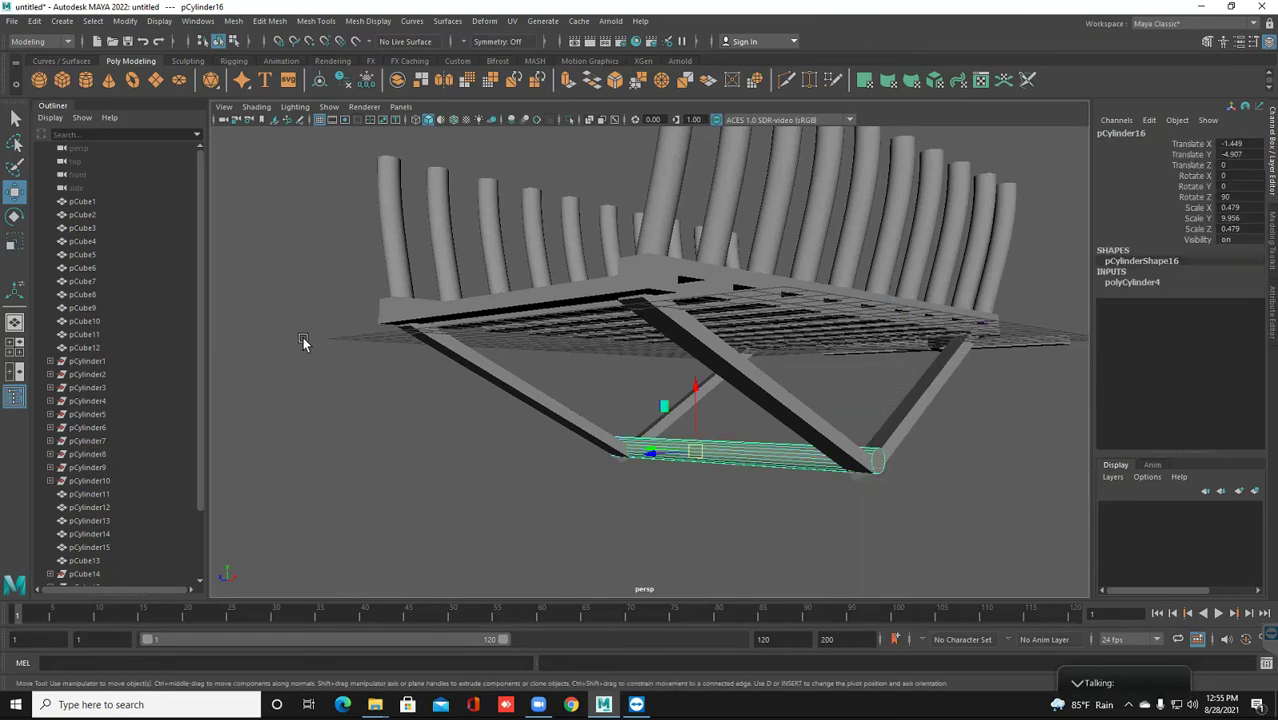
click(303, 336)
alt+drag(303, 336, 303, 336)
click(665, 462)
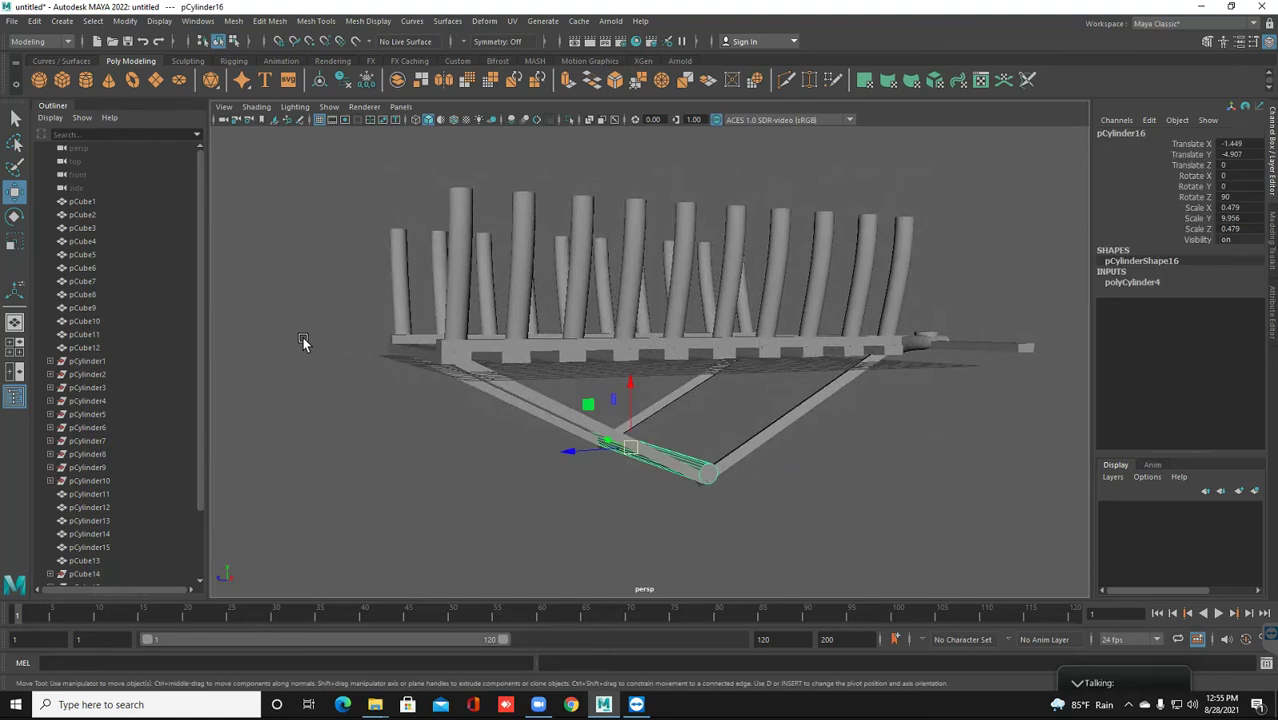
right_click(705, 468)
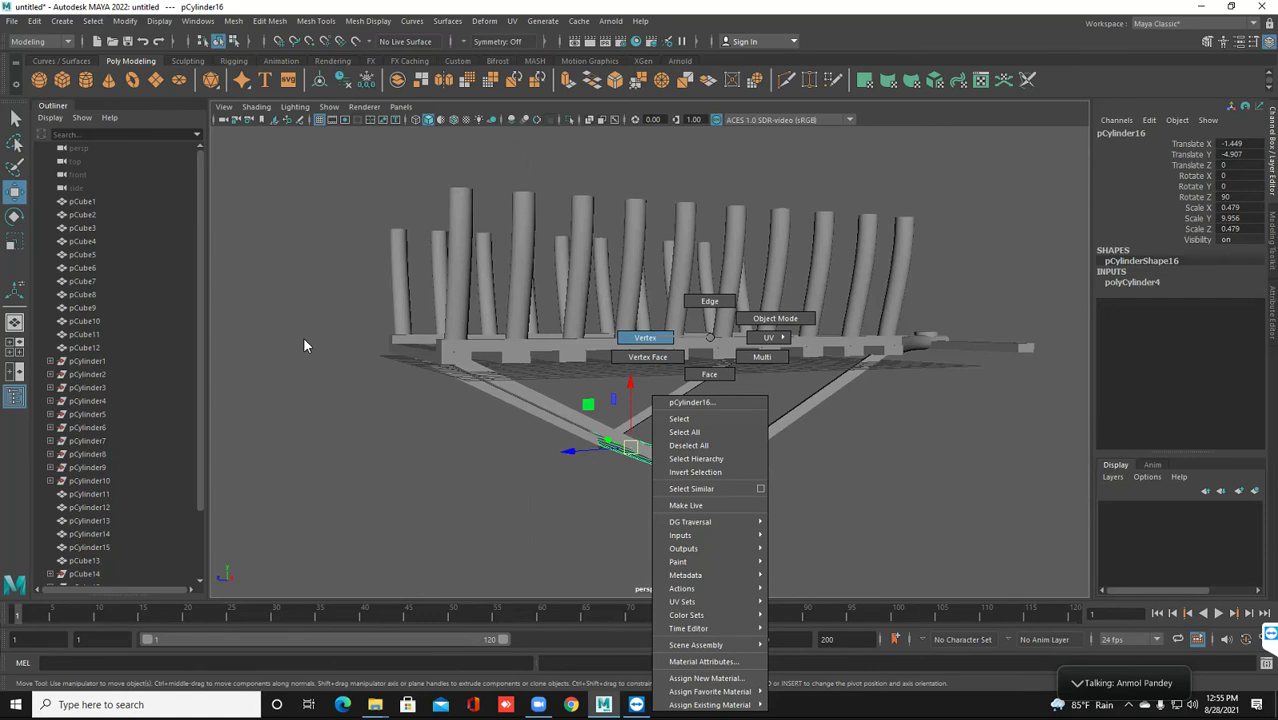
click(709, 374)
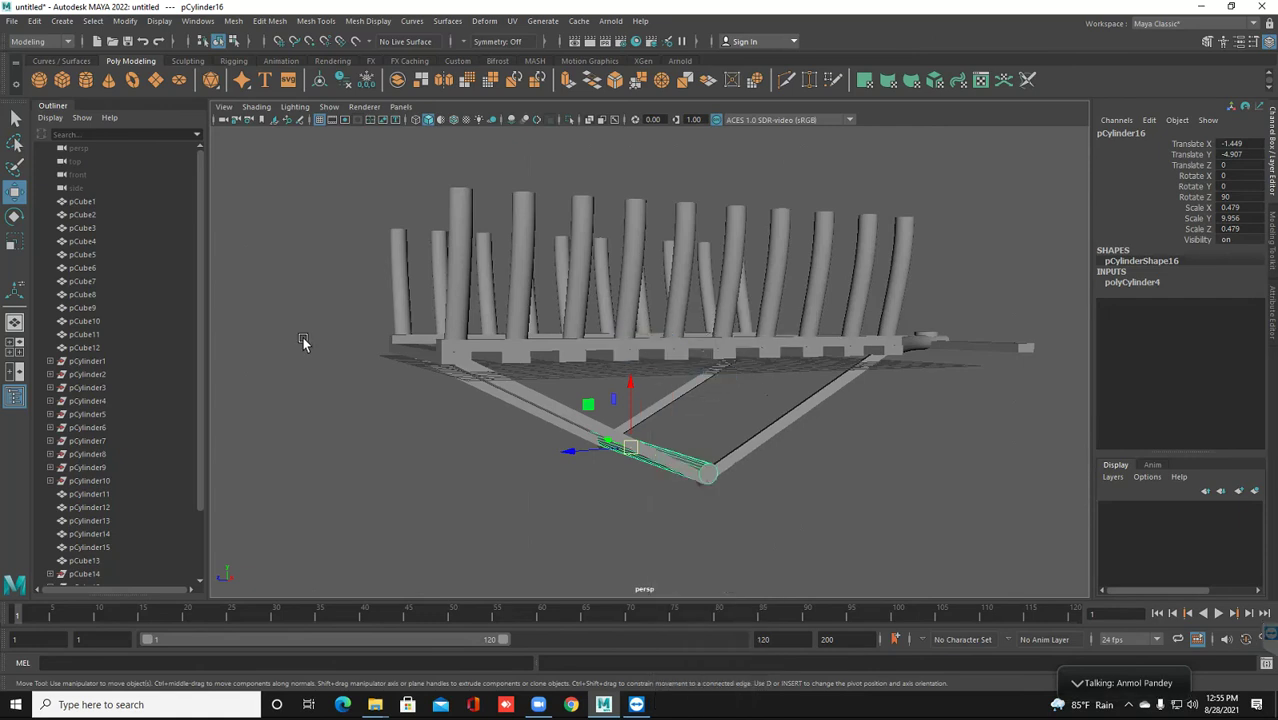
Extrude the crossbar's end face and undo the trial push-out
key(ctrl+e)
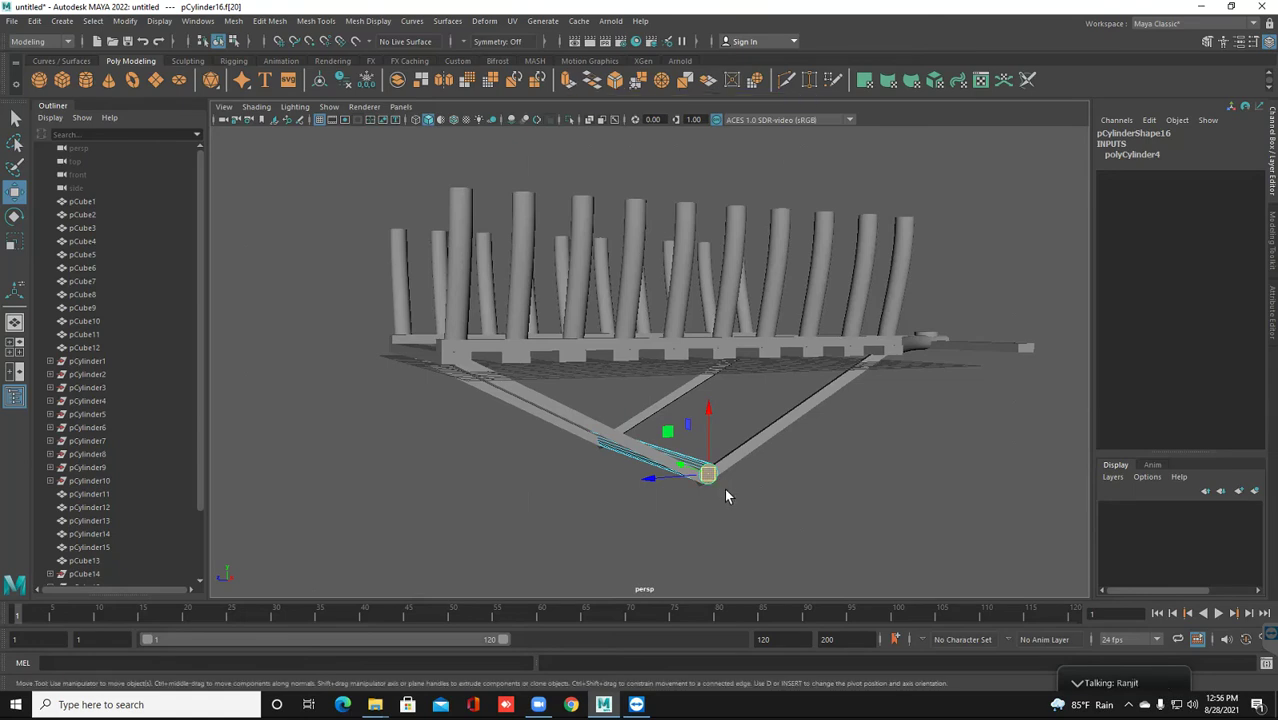
alt+drag(726, 495, 726, 493)
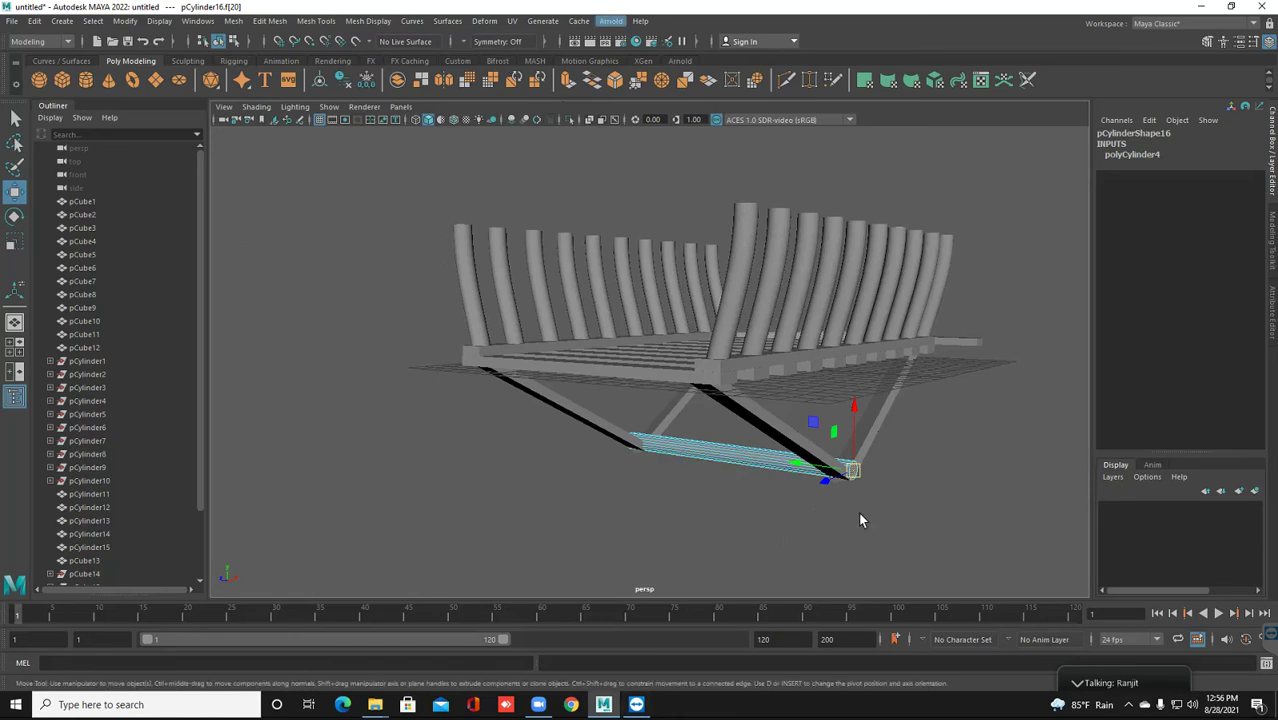
key(ctrl+e)
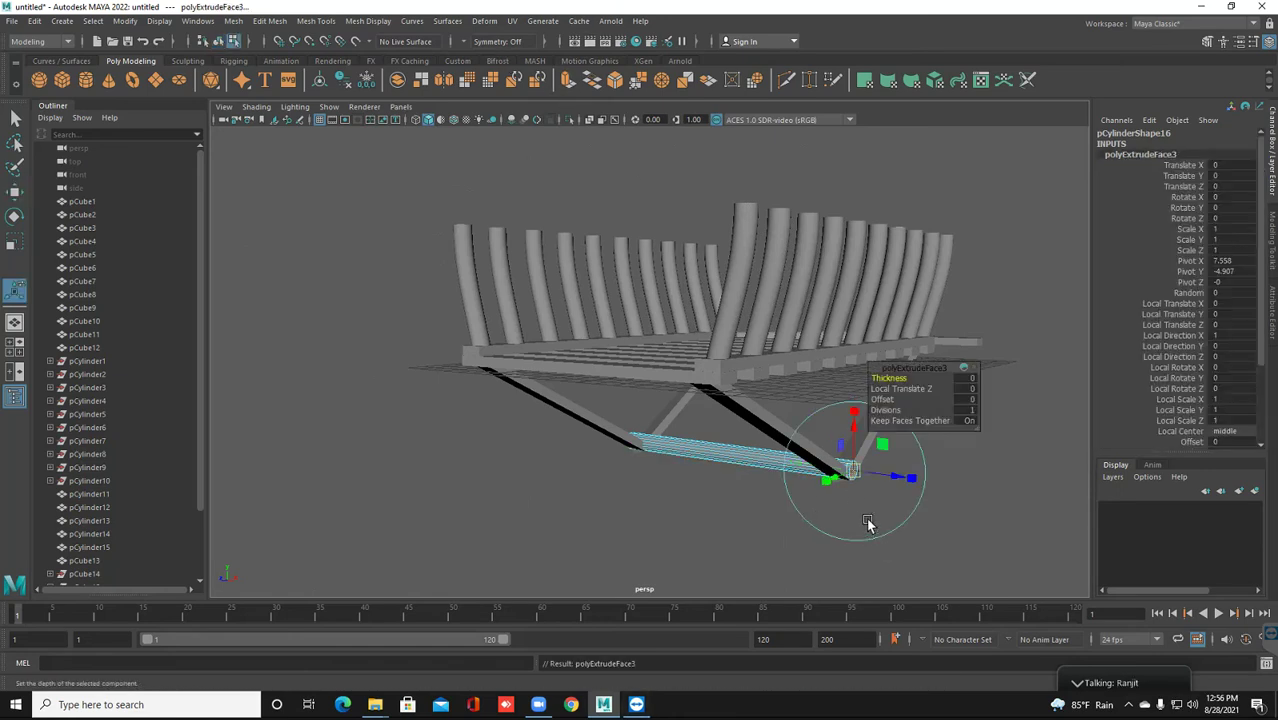
middle_drag(14, 248, 14, 253)
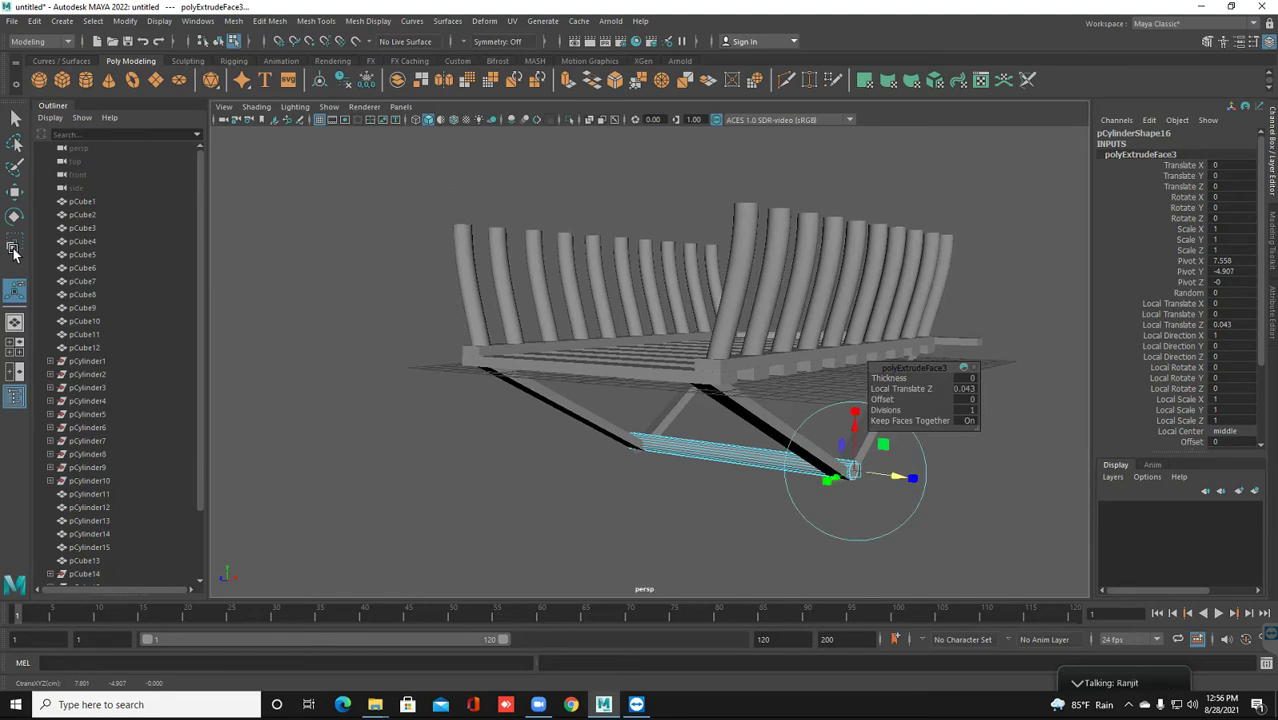
key(ctrl+z)
Try scaling the end face, undo it, and extrude again as polyExtrudeFace4
click(15, 239)
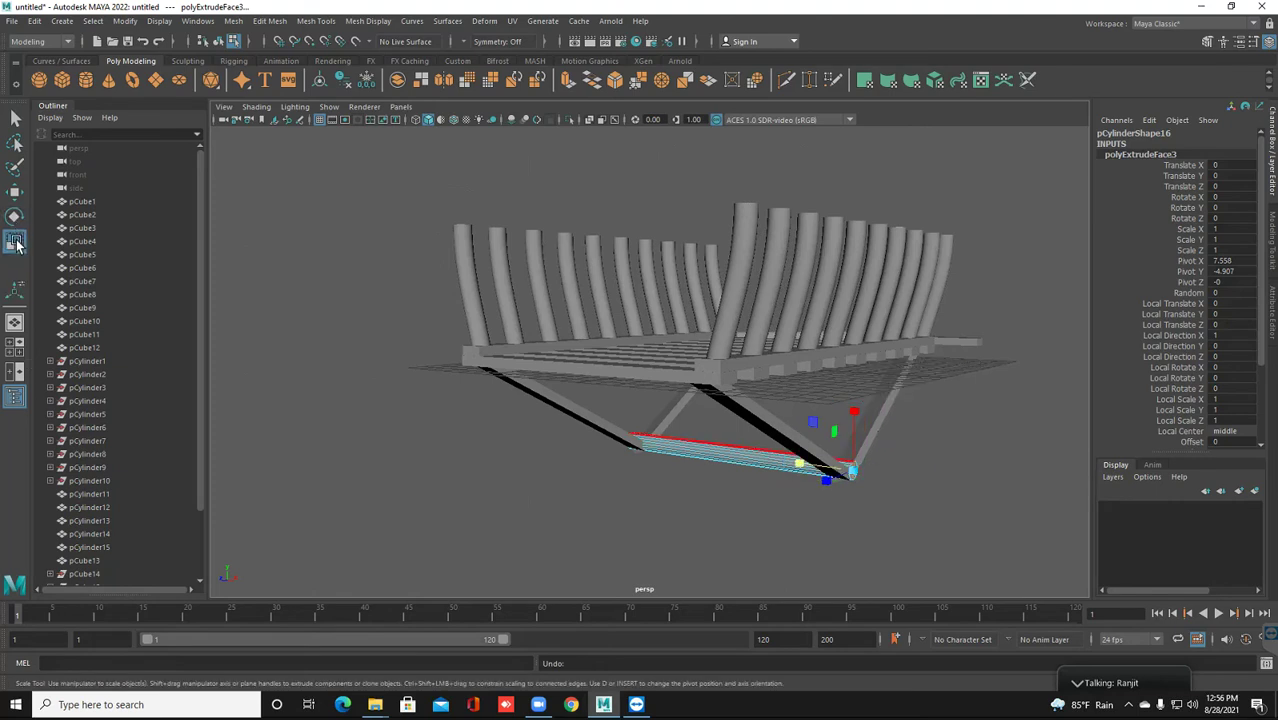
click(852, 472)
click(857, 481)
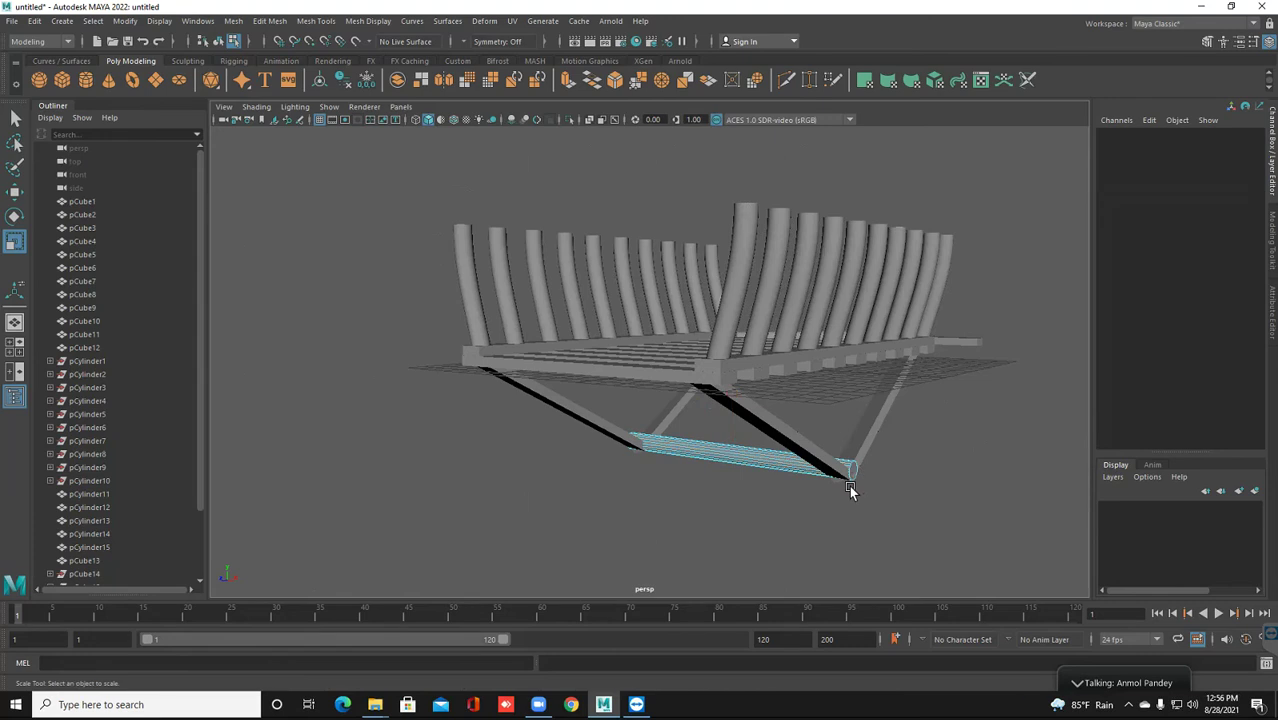
click(849, 488)
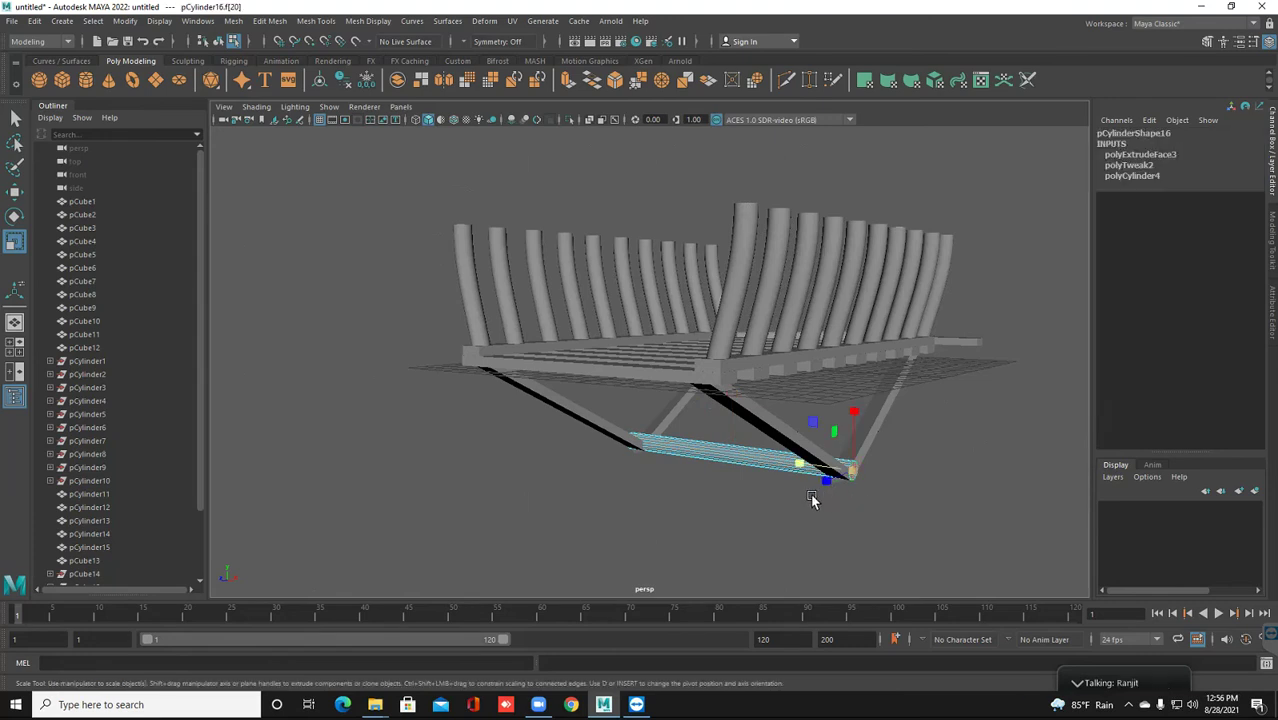
middle_drag(680, 500, 672, 500)
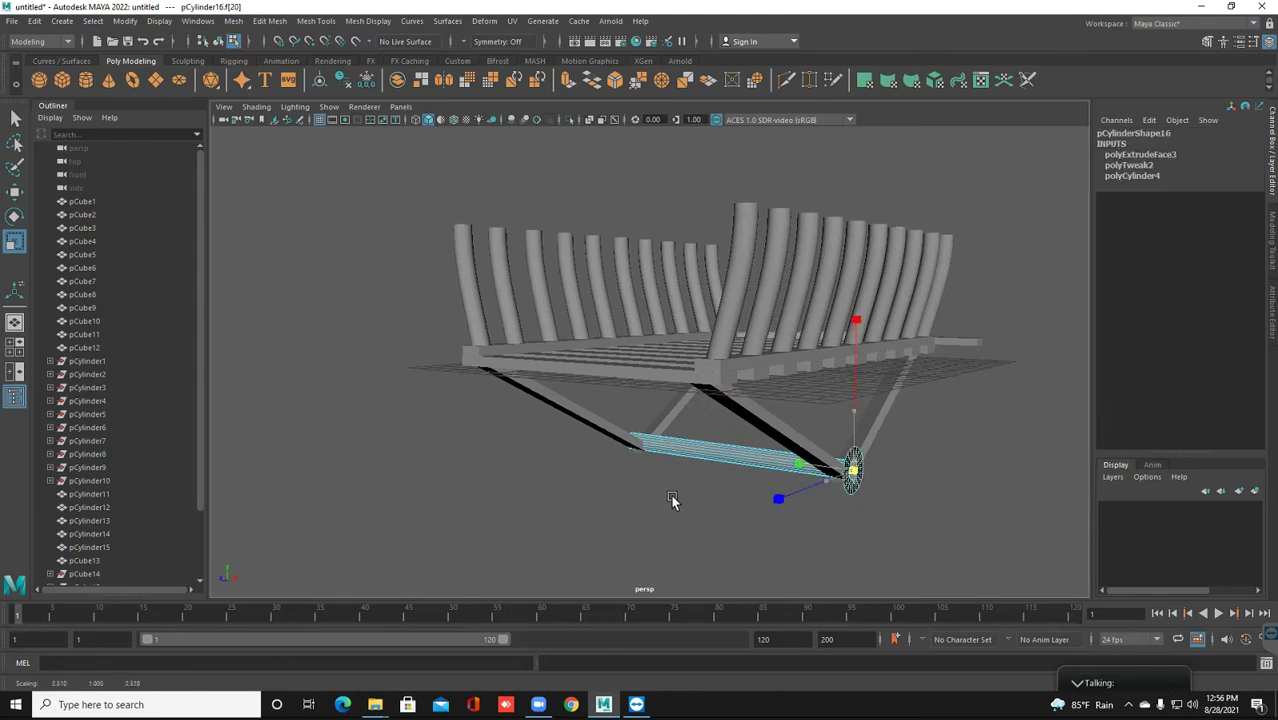
key(ctrl+z)
alt+drag(671, 499, 670, 499)
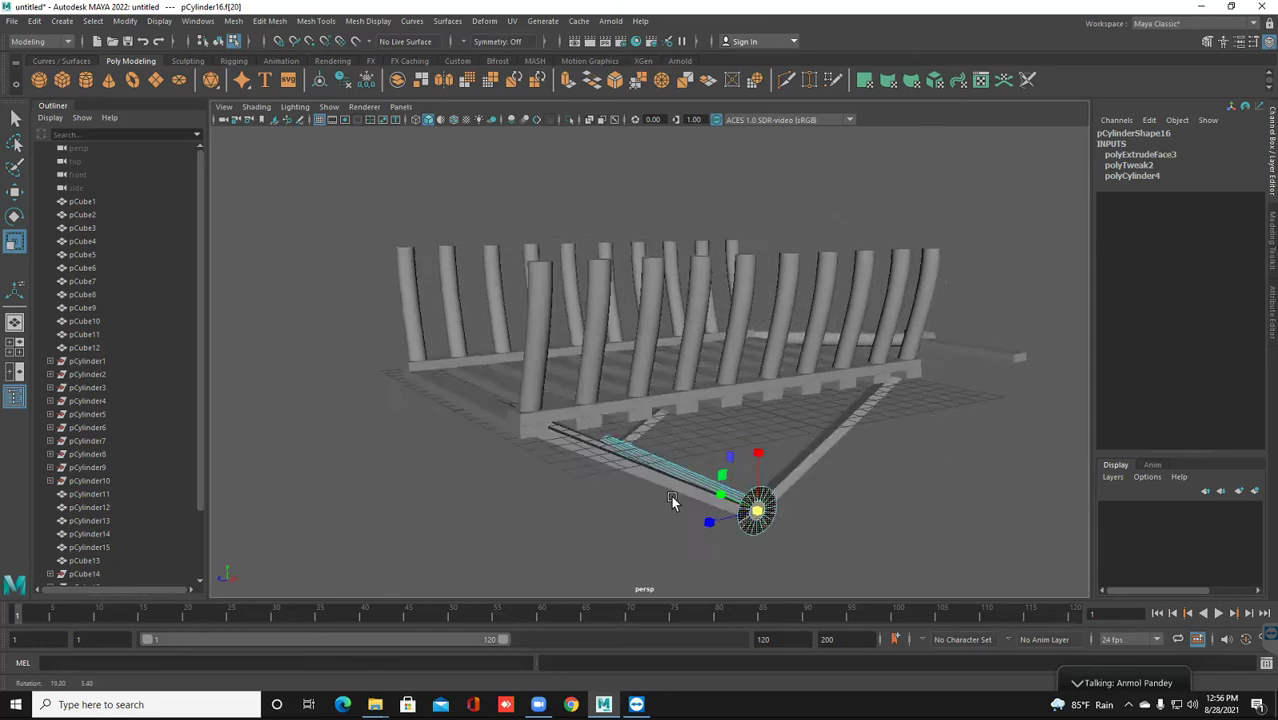
middle_drag(670, 495, 638, 500)
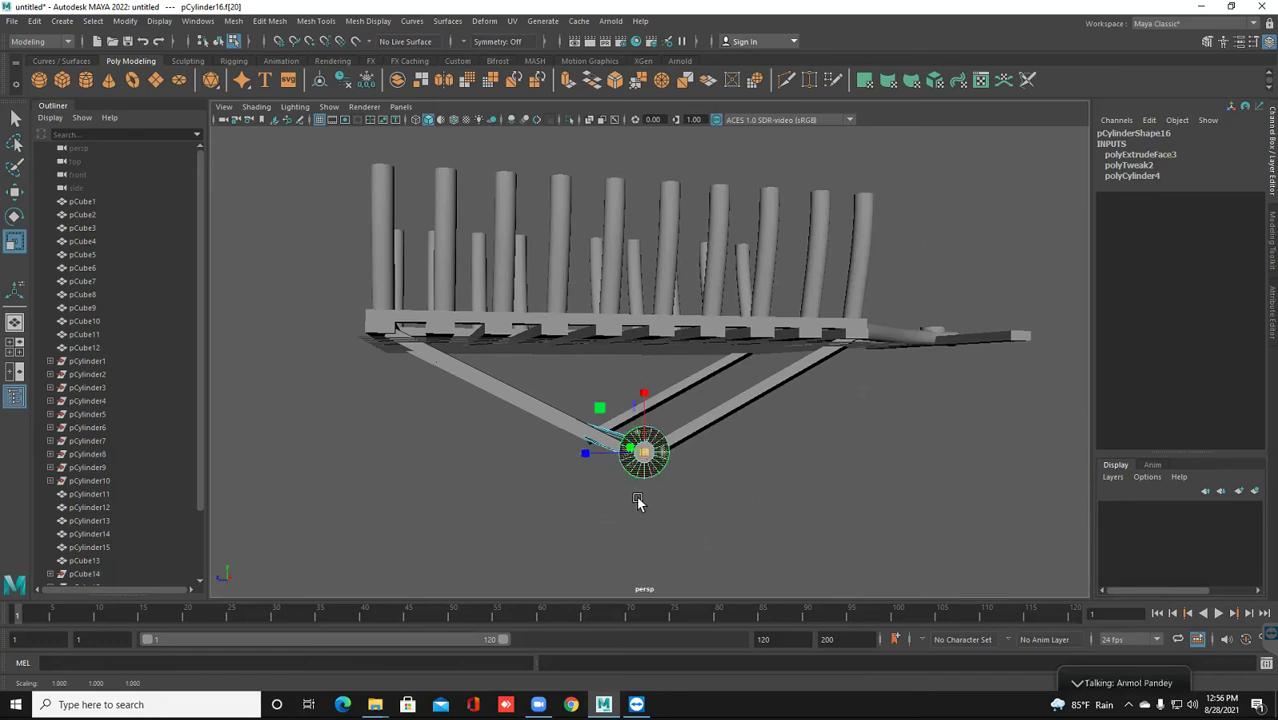
middle_drag(638, 500, 637, 501)
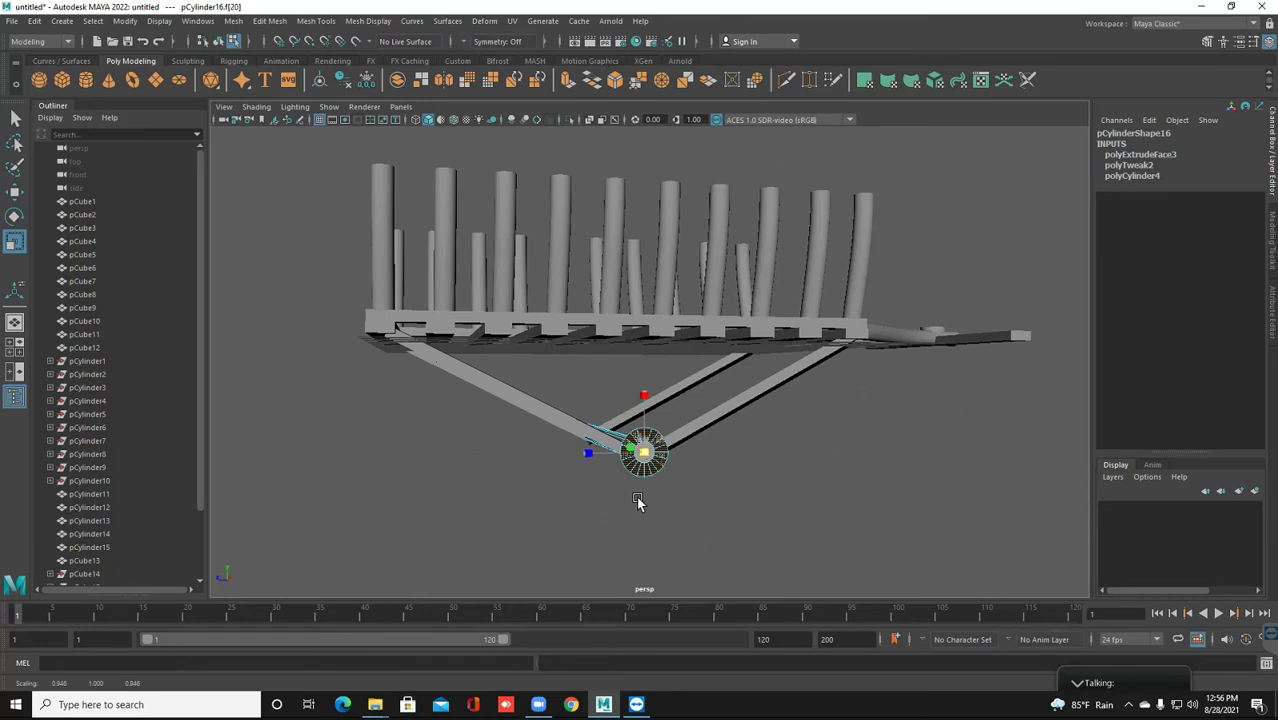
key(ctrl+z)
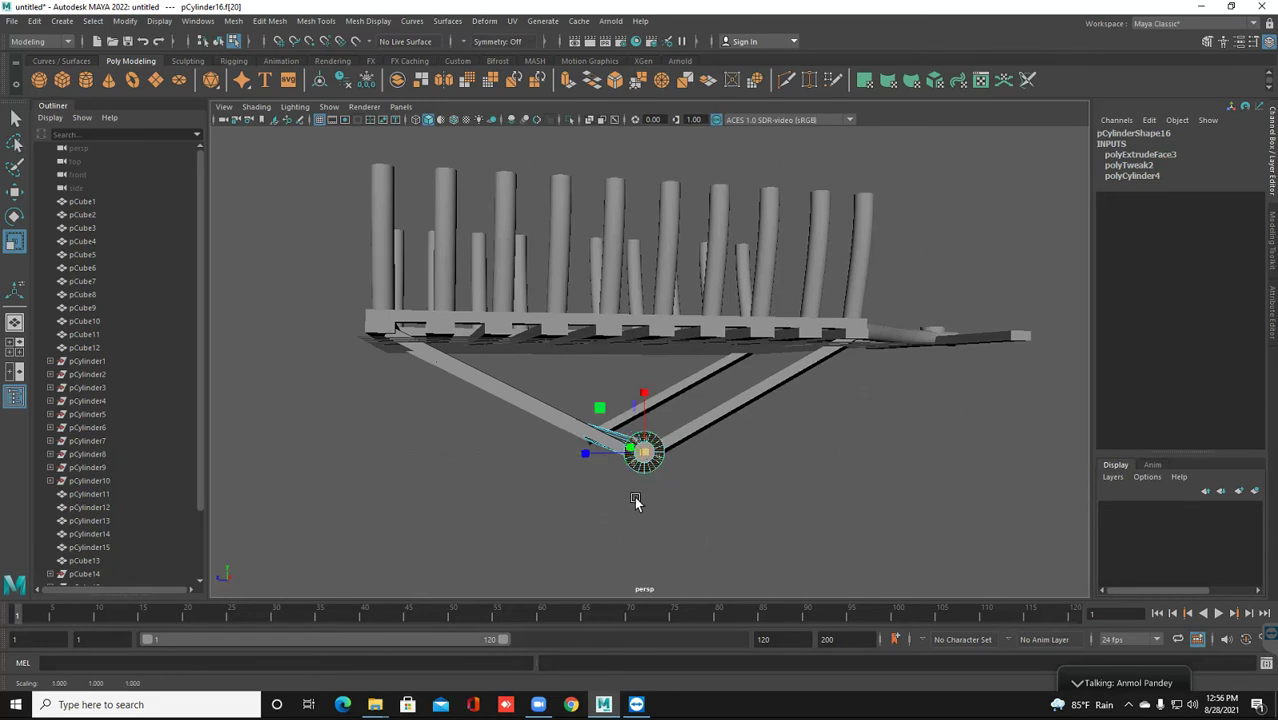
key(ctrl+e)
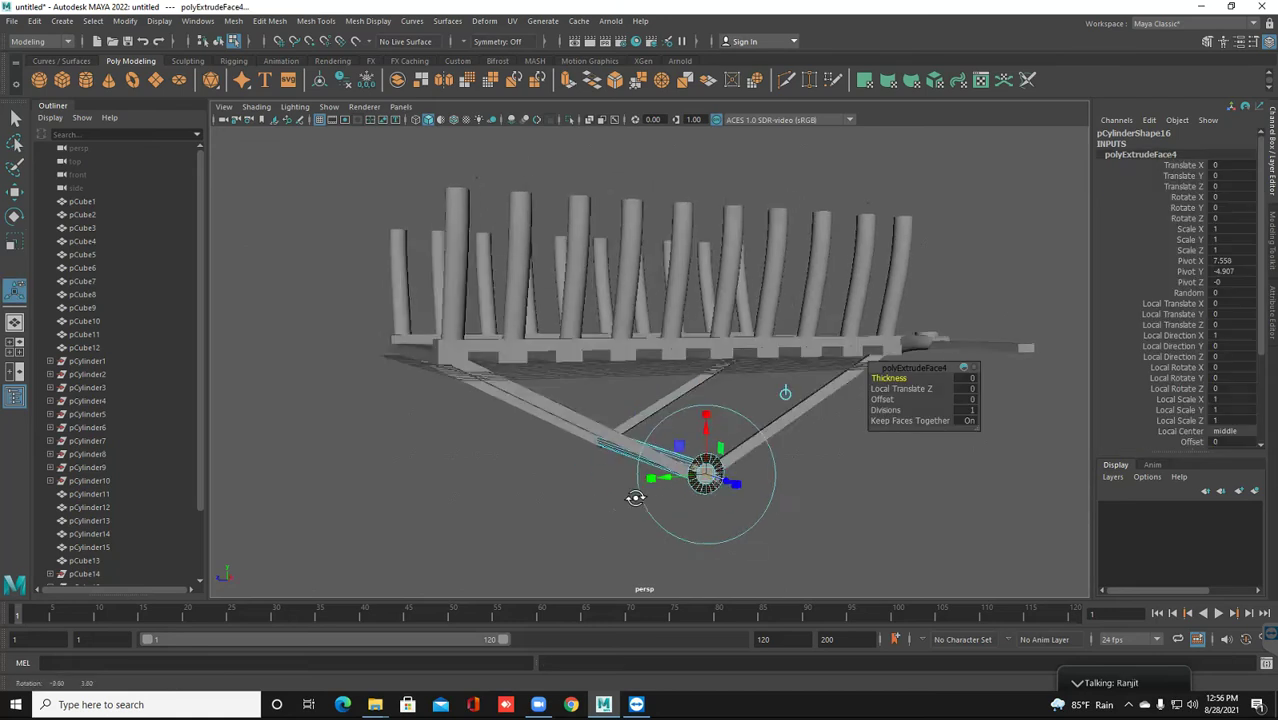
Pull the extruded end face out along X to about 7.9 at the V-legs' joint
alt+drag(635, 500, 635, 500)
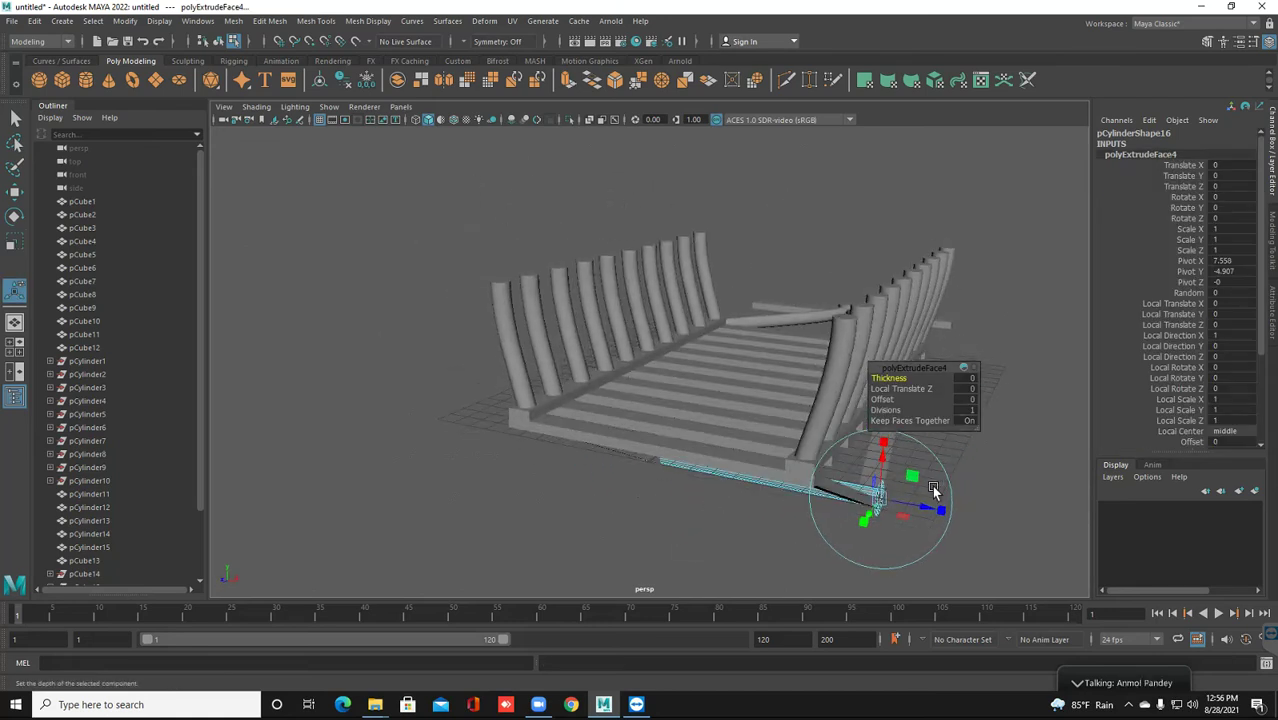
key(w)
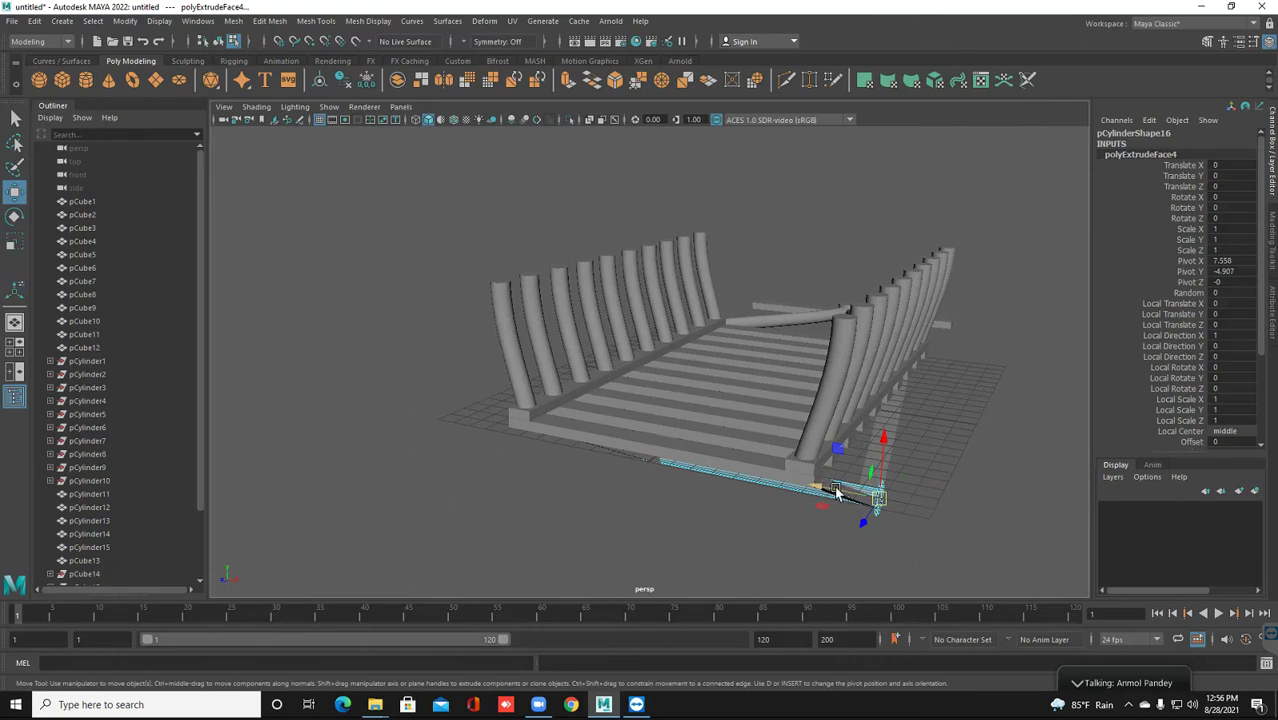
drag(838, 493, 846, 494)
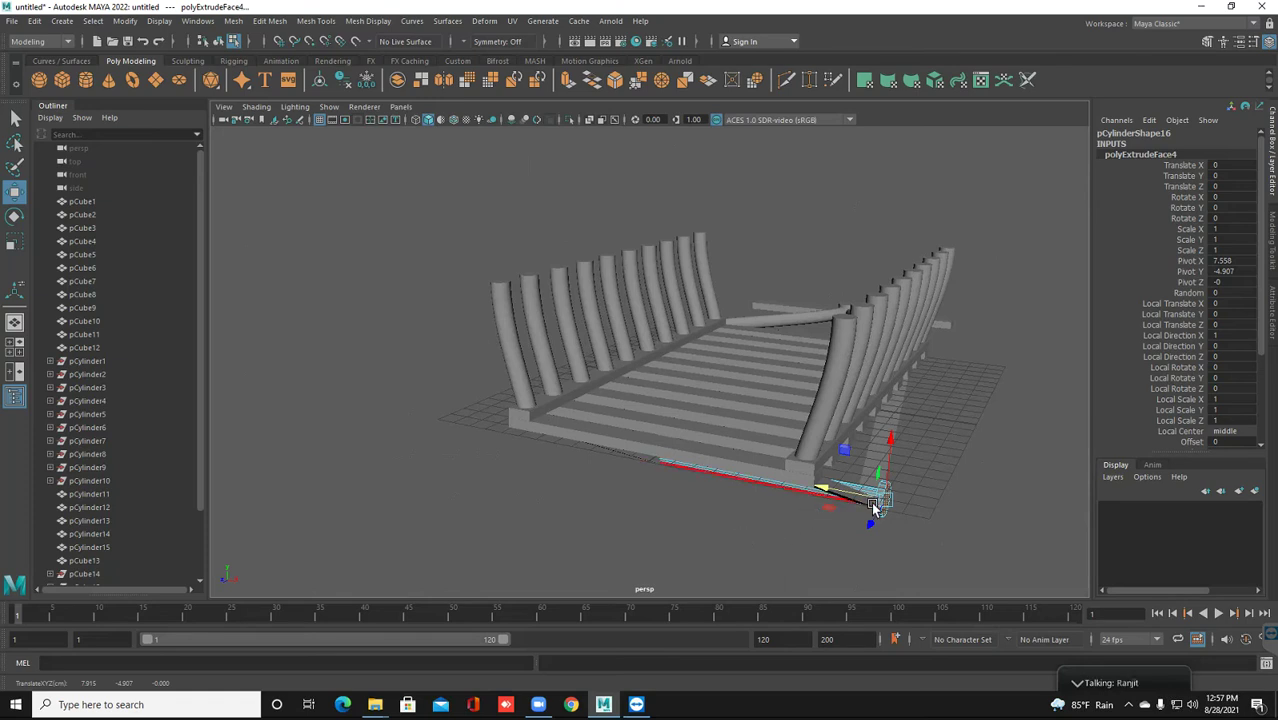
drag(876, 493, 887, 501)
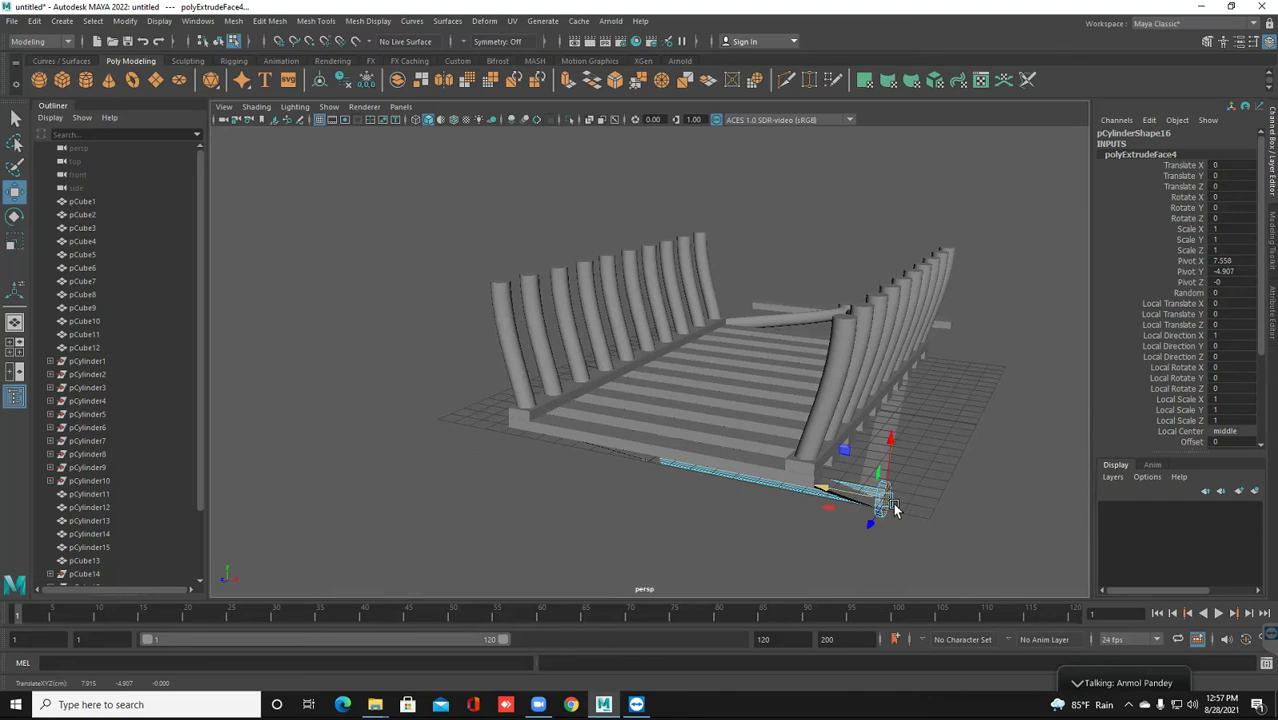
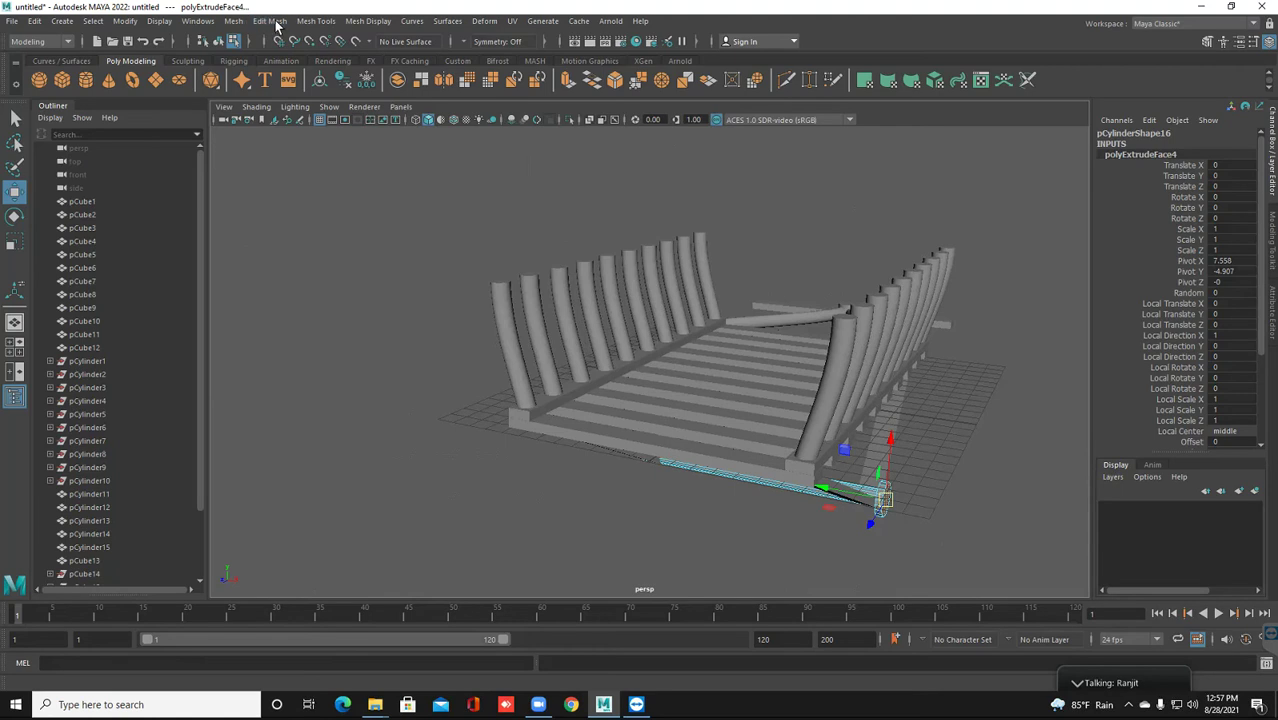
Poke the extruded end faces and pull the centre out 1.087 into a pointed tip, then deselect
click(277, 22)
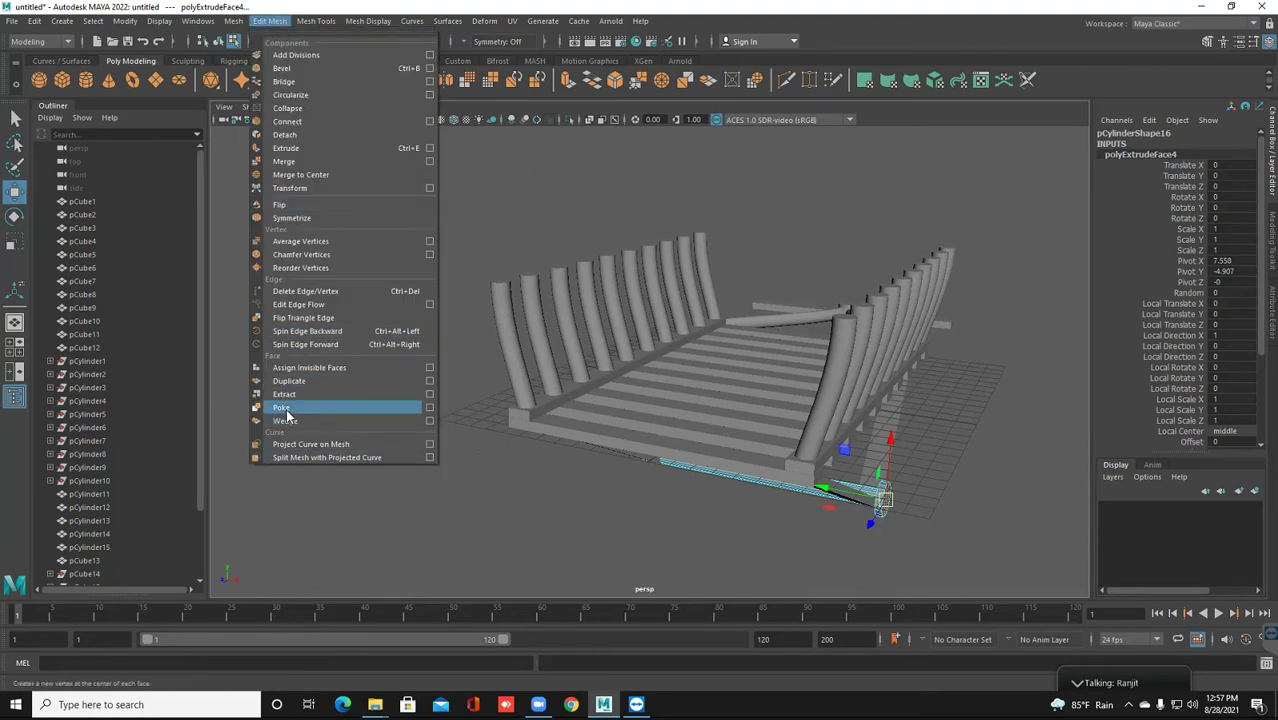
click(284, 409)
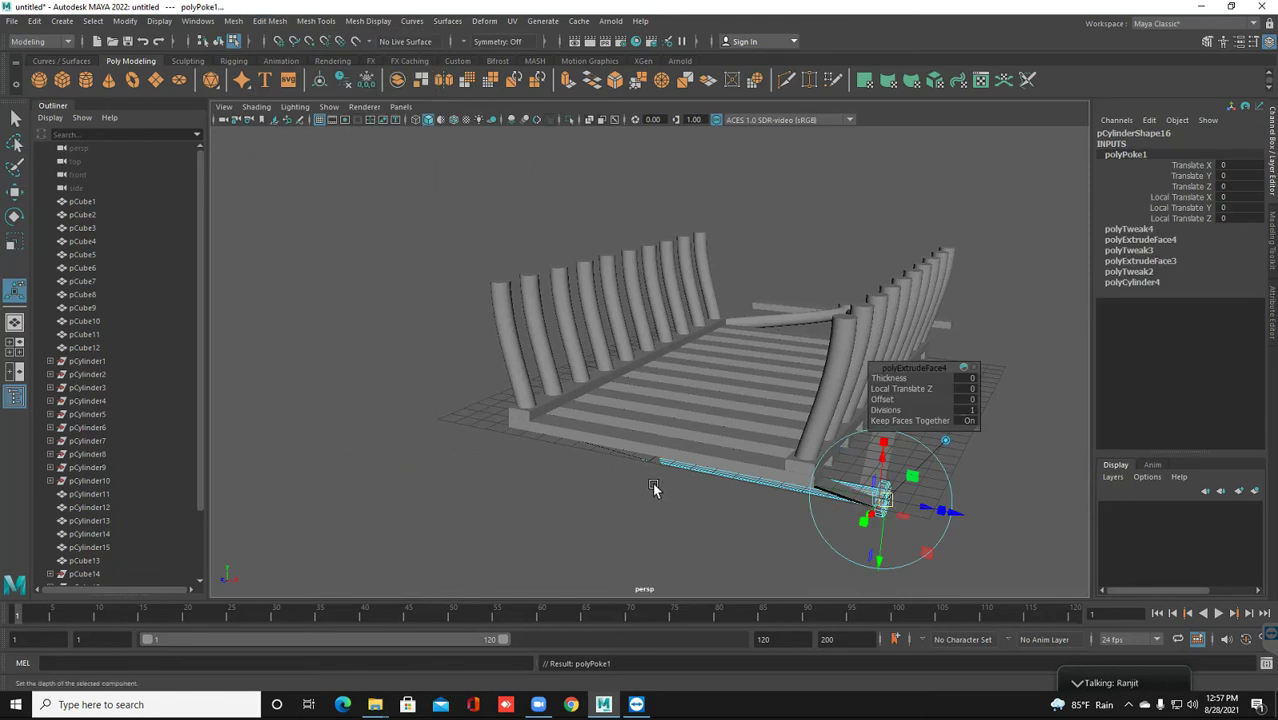
middle_drag(743, 523, 750, 528)
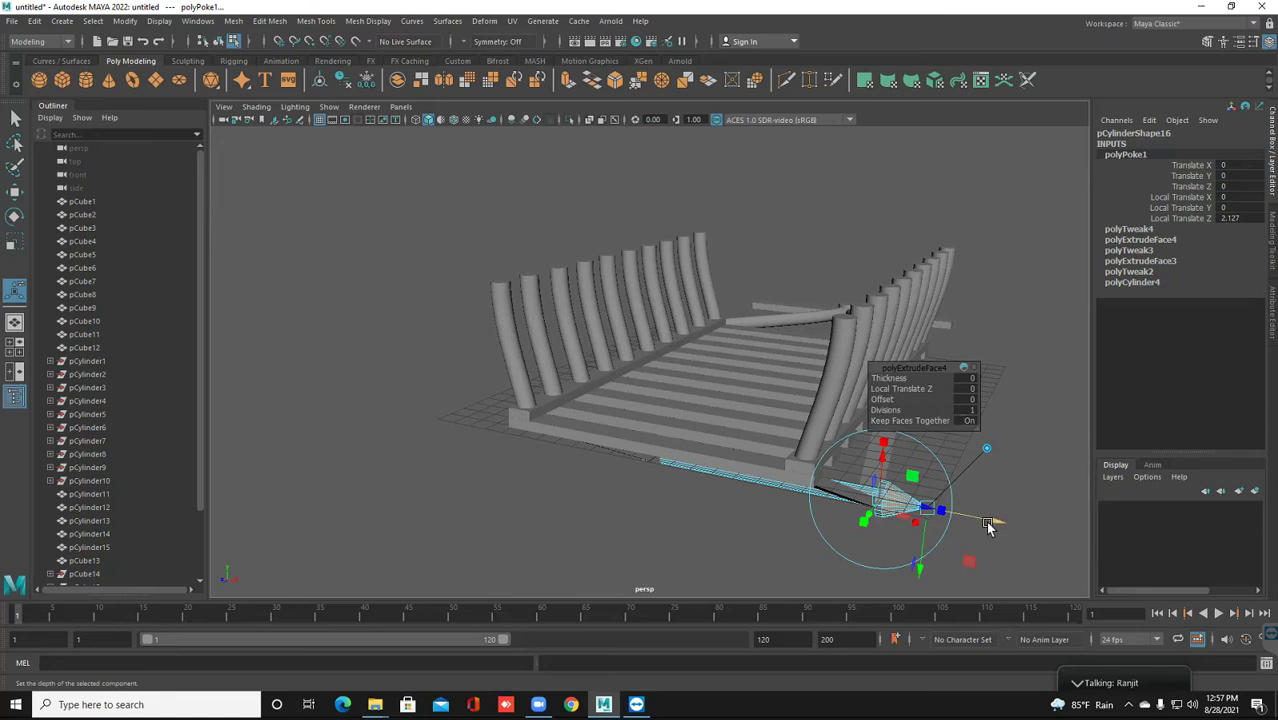
drag(990, 525, 978, 527)
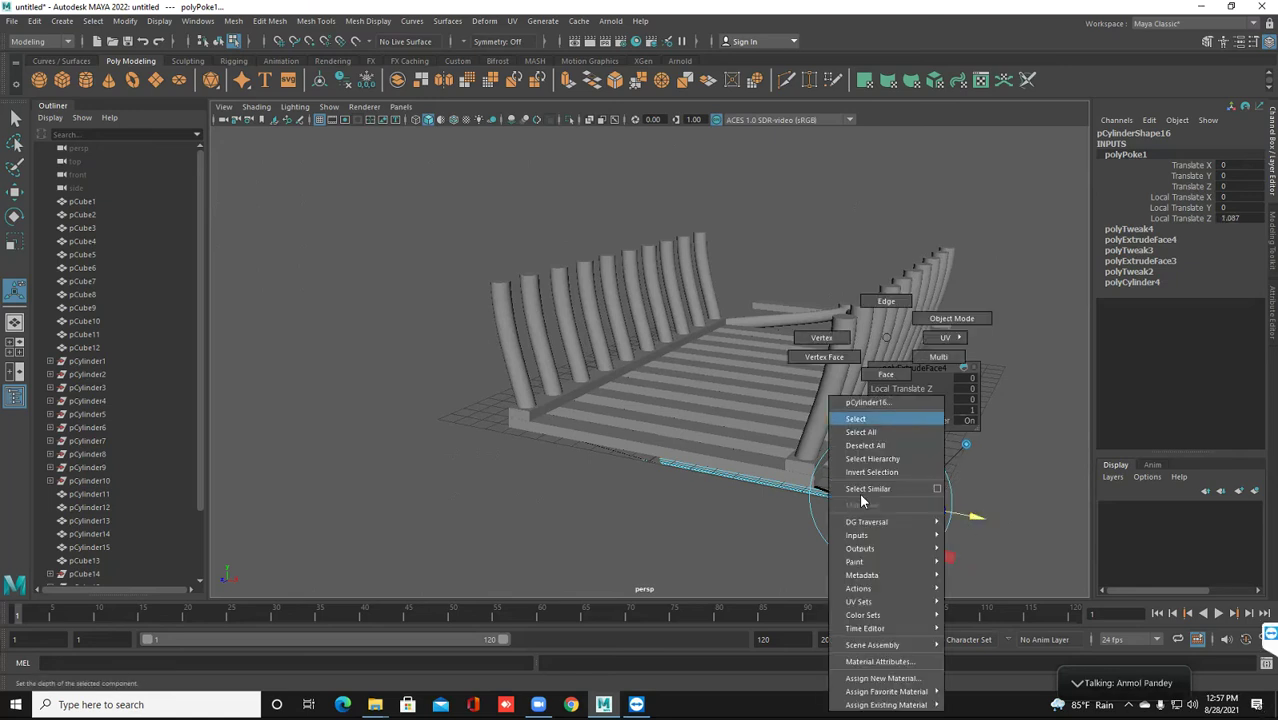
right_drag(862, 500, 940, 318)
click(3, 298)
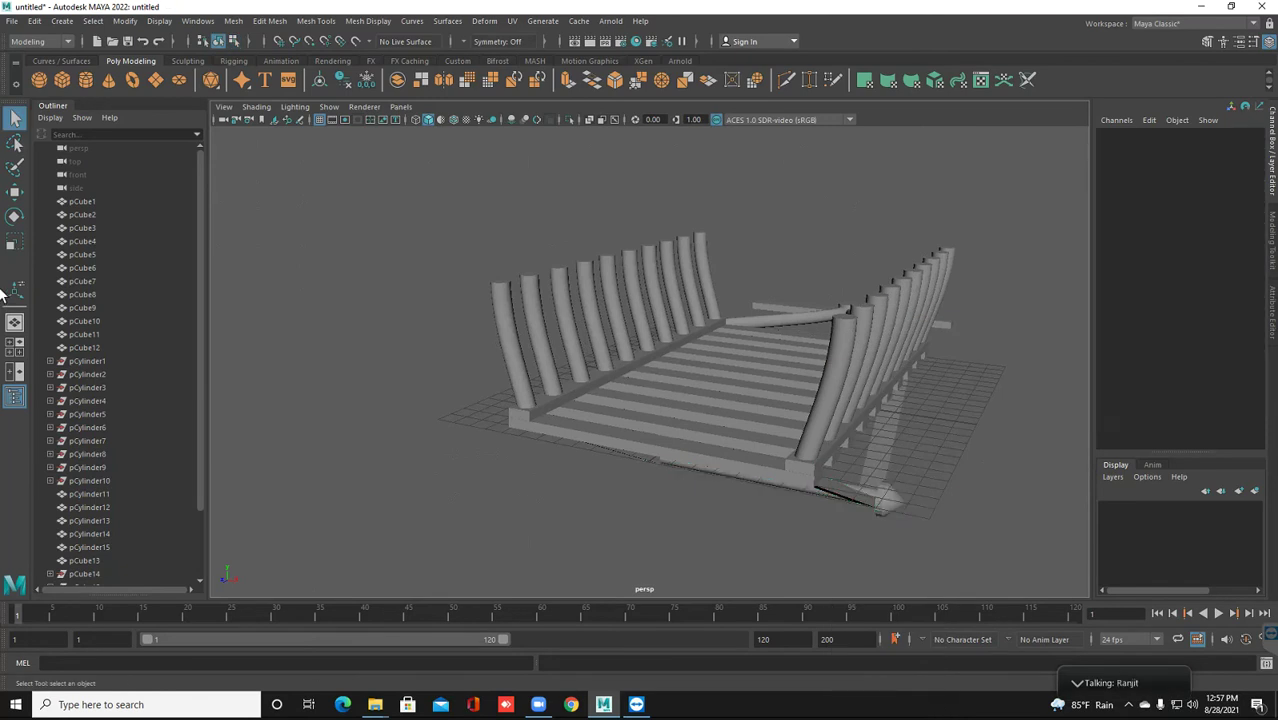
Extrude the end-cap face of the lower rail cylinder, undoing the accidental scale of the cap
alt+drag(3, 298, 3, 293)
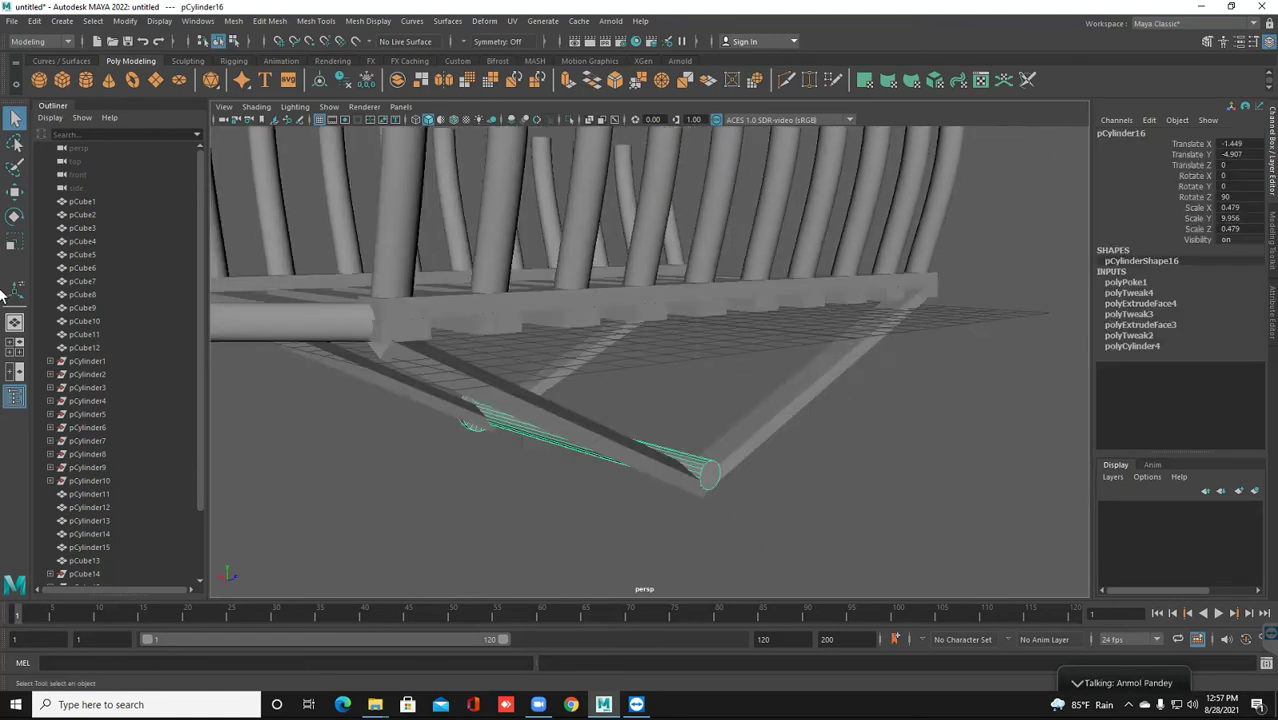
right_drag(703, 330, 703, 362)
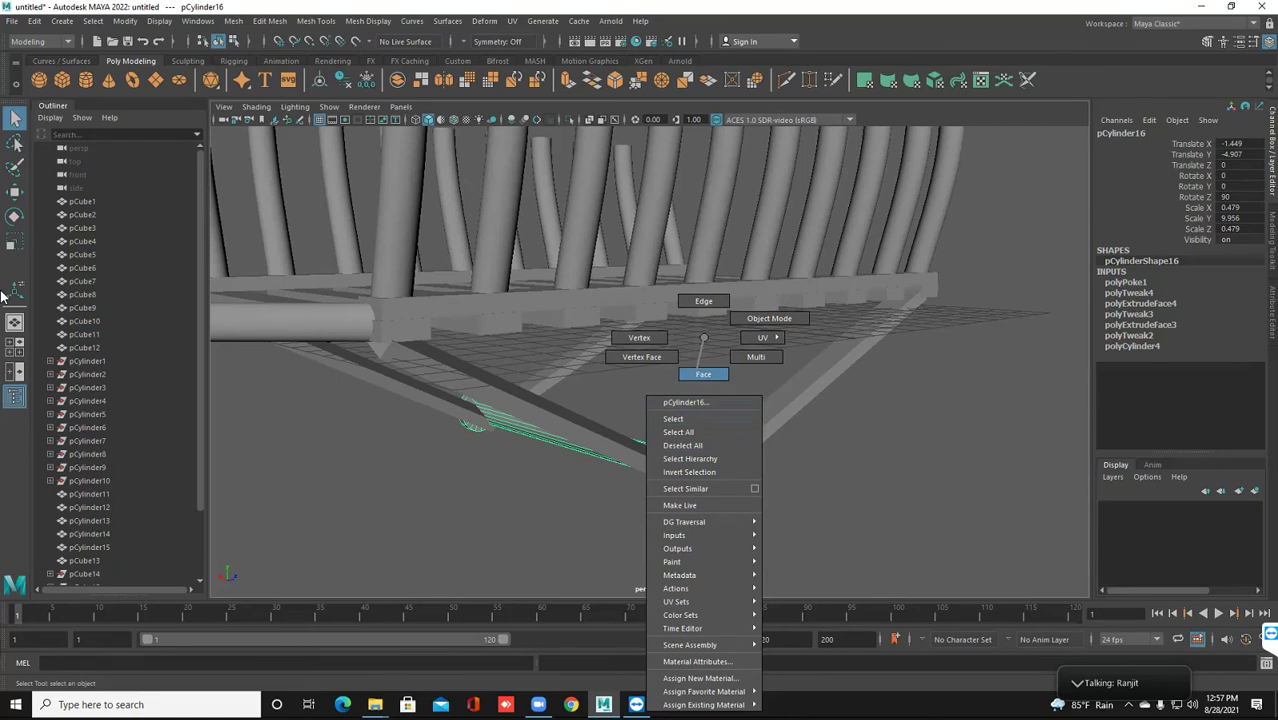
click(709, 473)
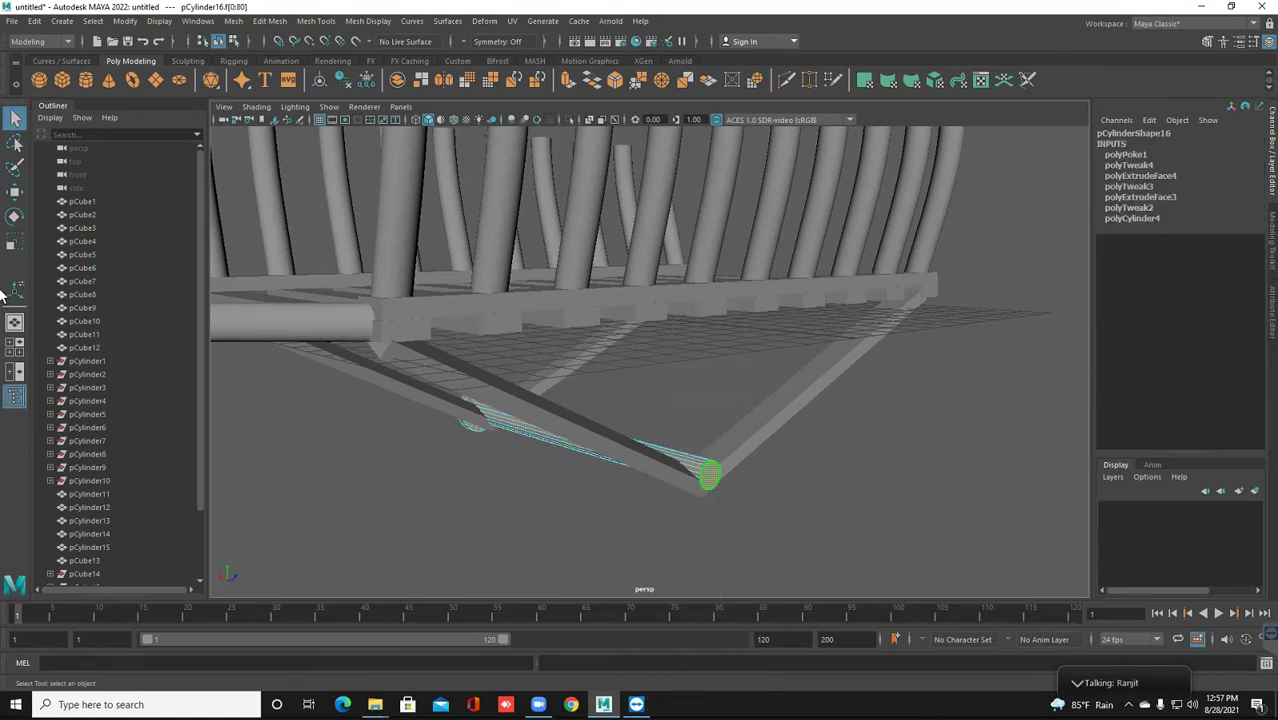
key(r)
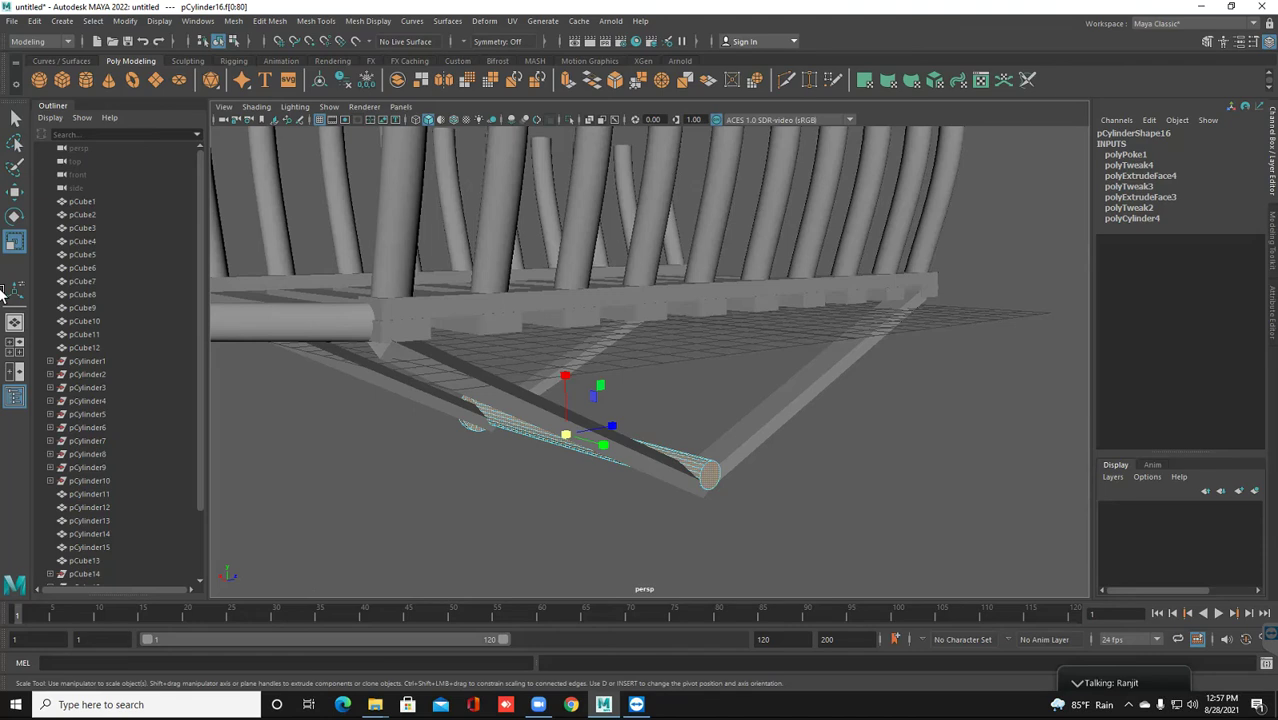
click(710, 477)
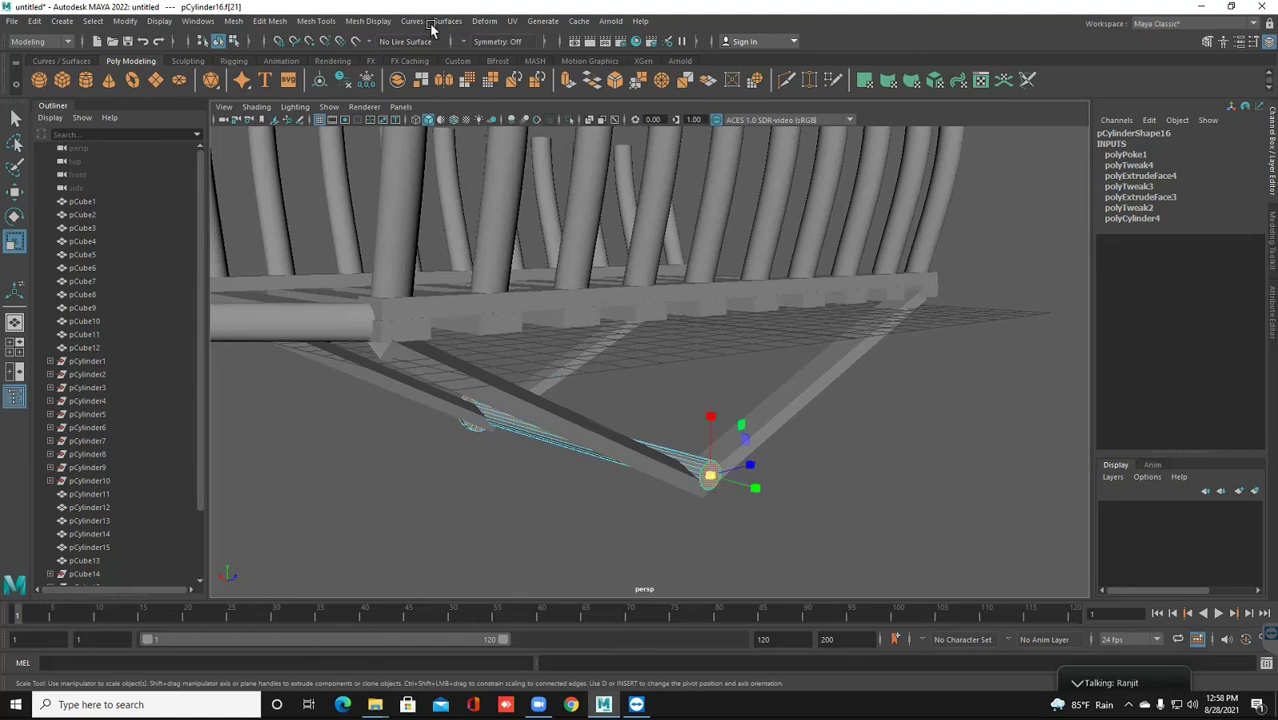
click(567, 83)
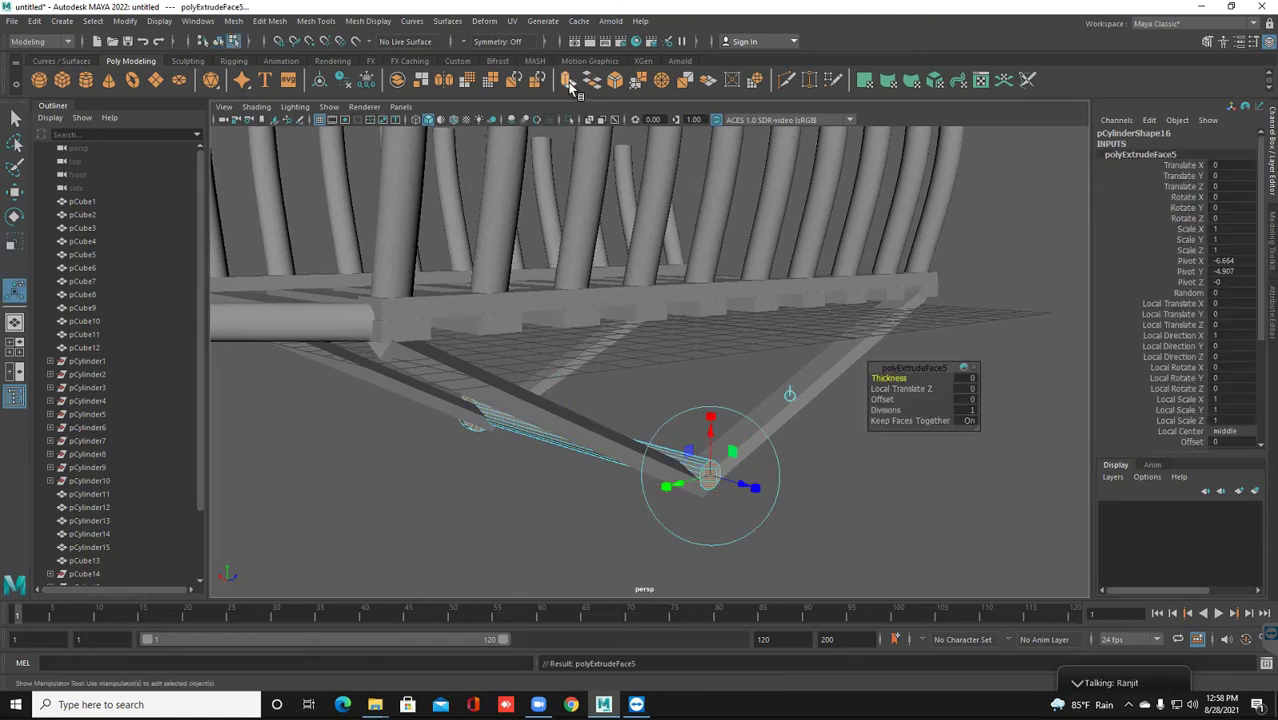
click(14, 247)
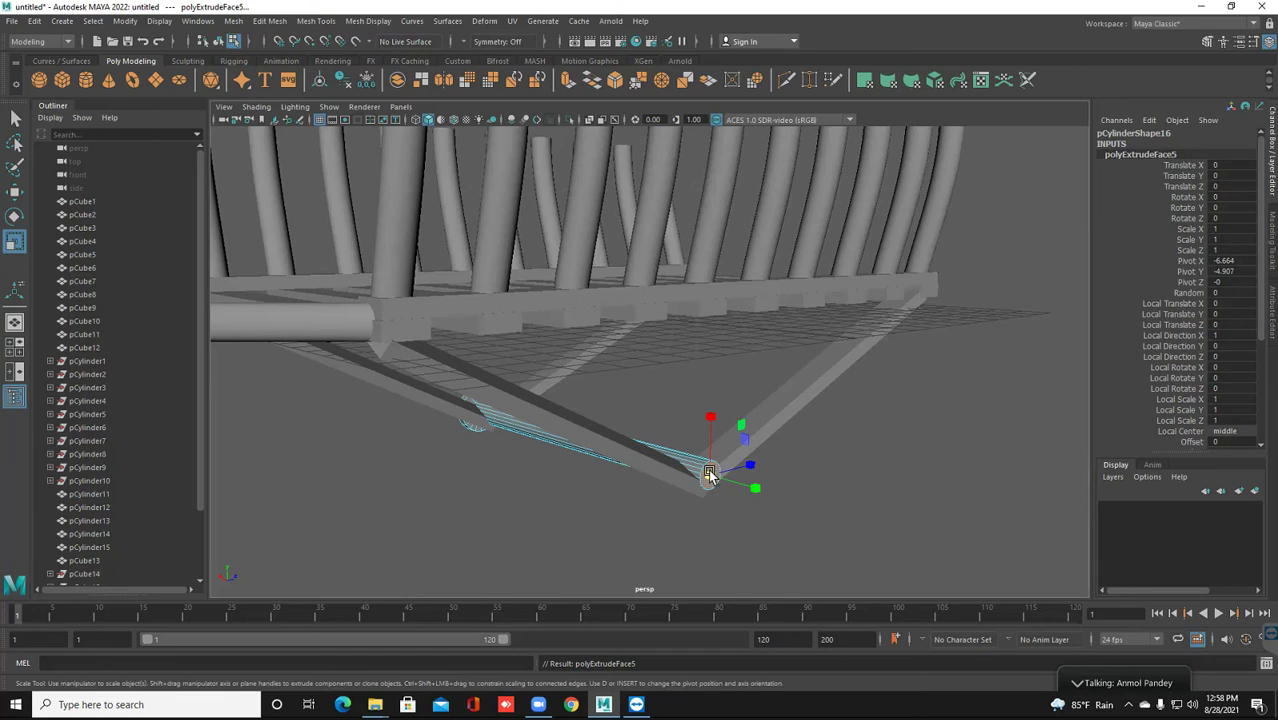
mouse_move(847, 428)
alt+mouse_down()
mouse_move(707, 470)
mouse_move(765, 514)
alt+mouse_up()
key(ctrl+z)
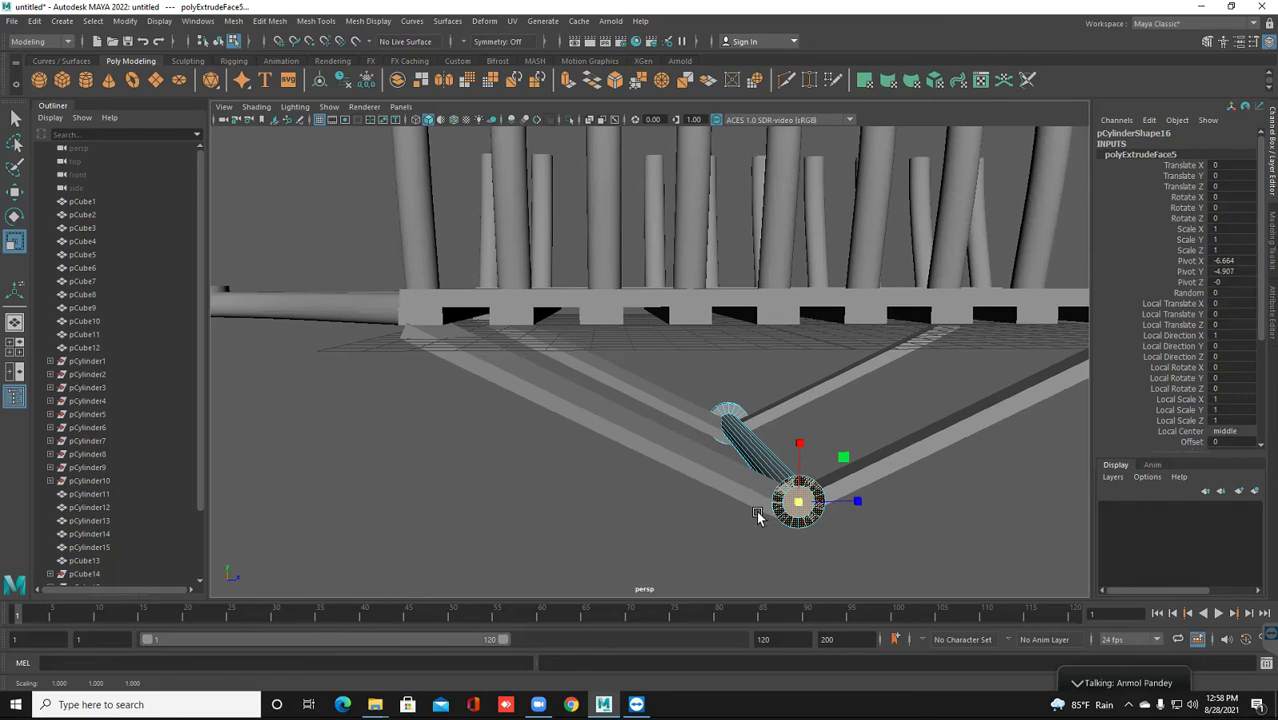
scroll(638, 80, down, 1)
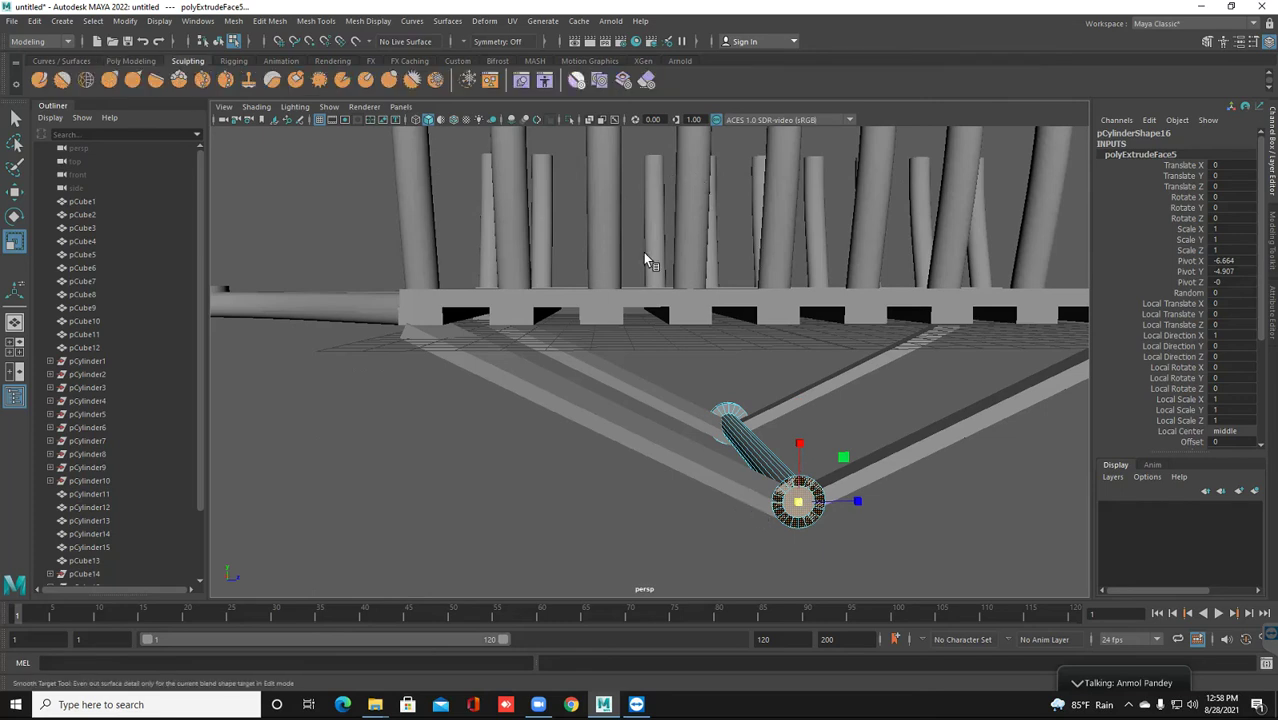
Extrude the rail cylinder's end face again and push it slightly outward past the strut
click(136, 64)
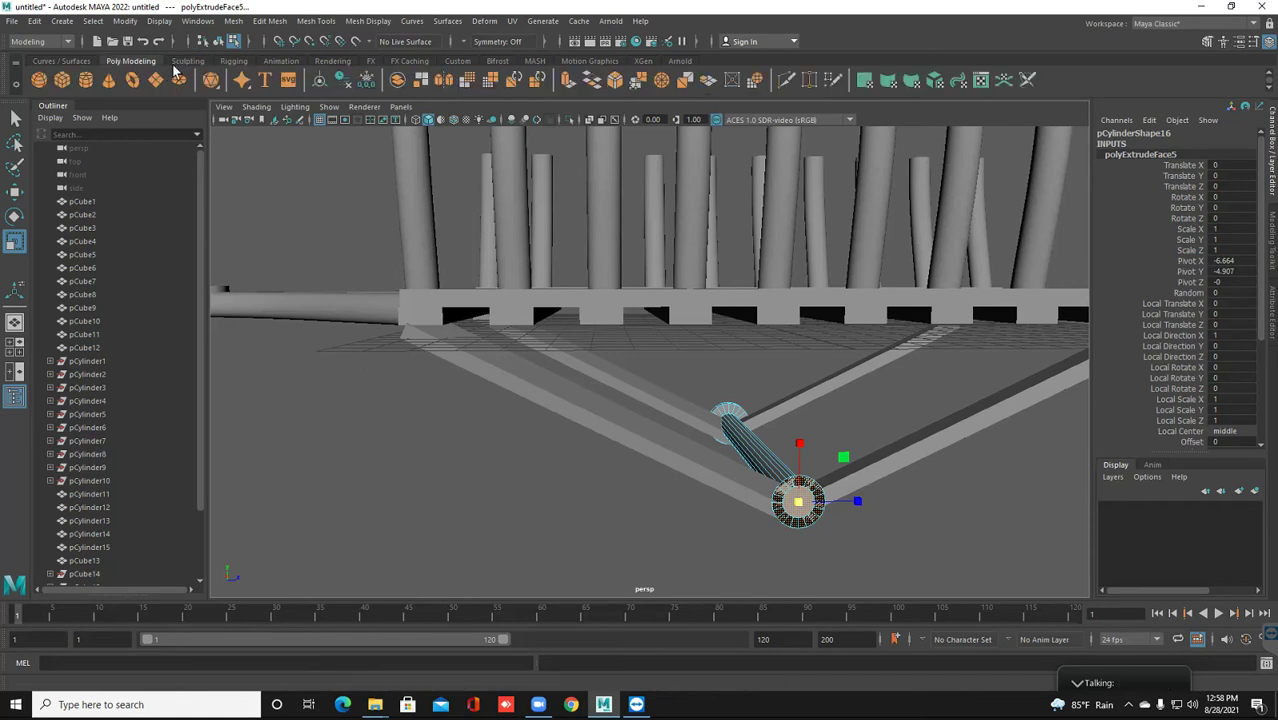
key(ctrl+e)
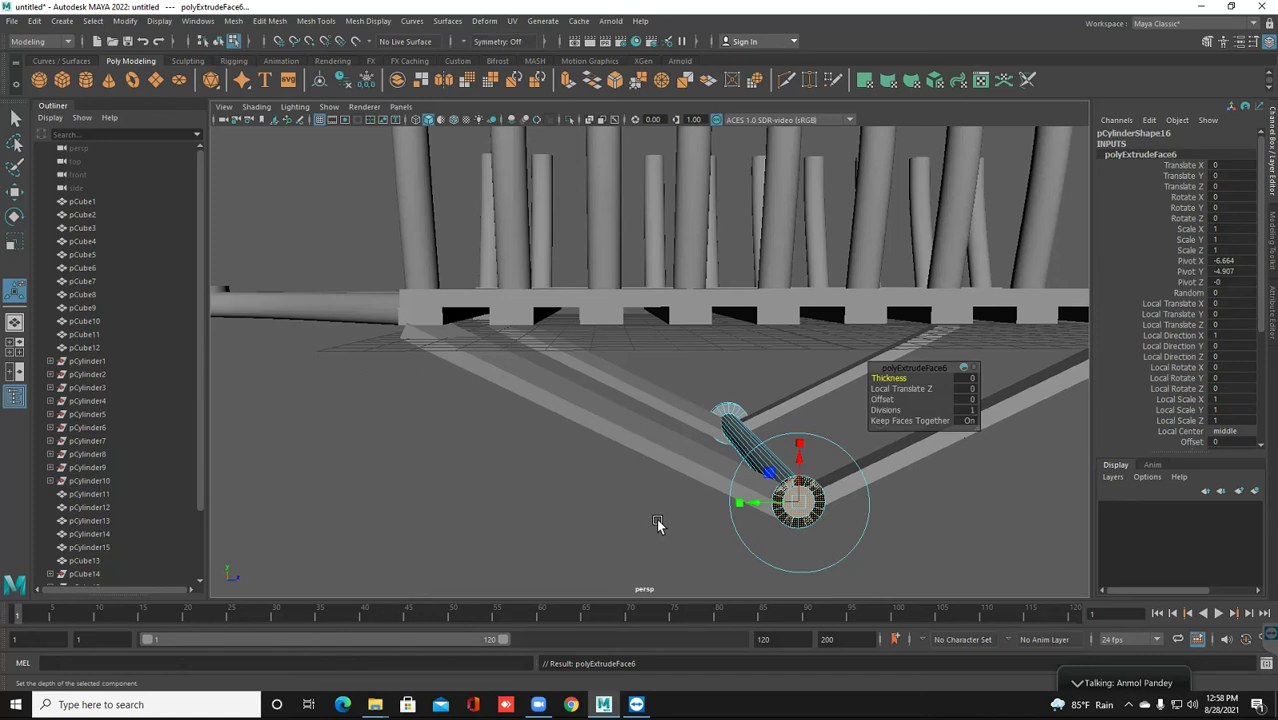
mouse_move(657, 522)
alt+mouse_down()
mouse_move(669, 522)
mouse_move(661, 502)
alt+mouse_up()
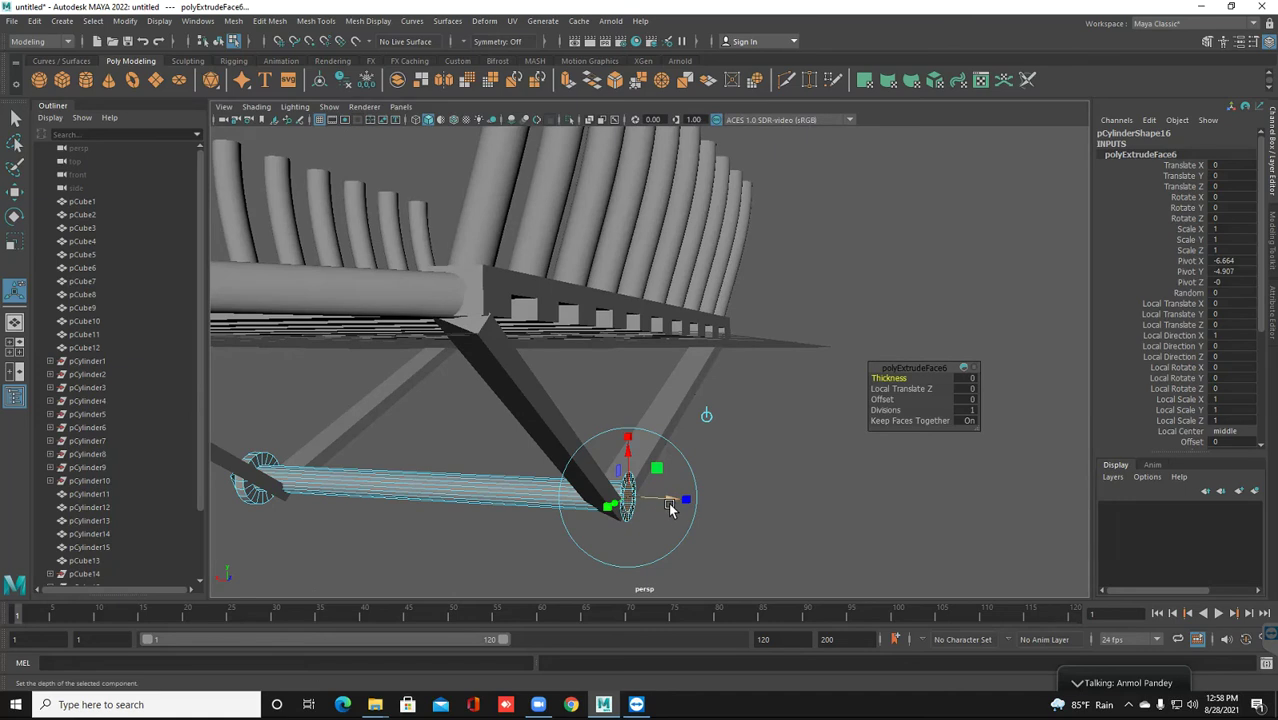
drag(662, 501, 671, 506)
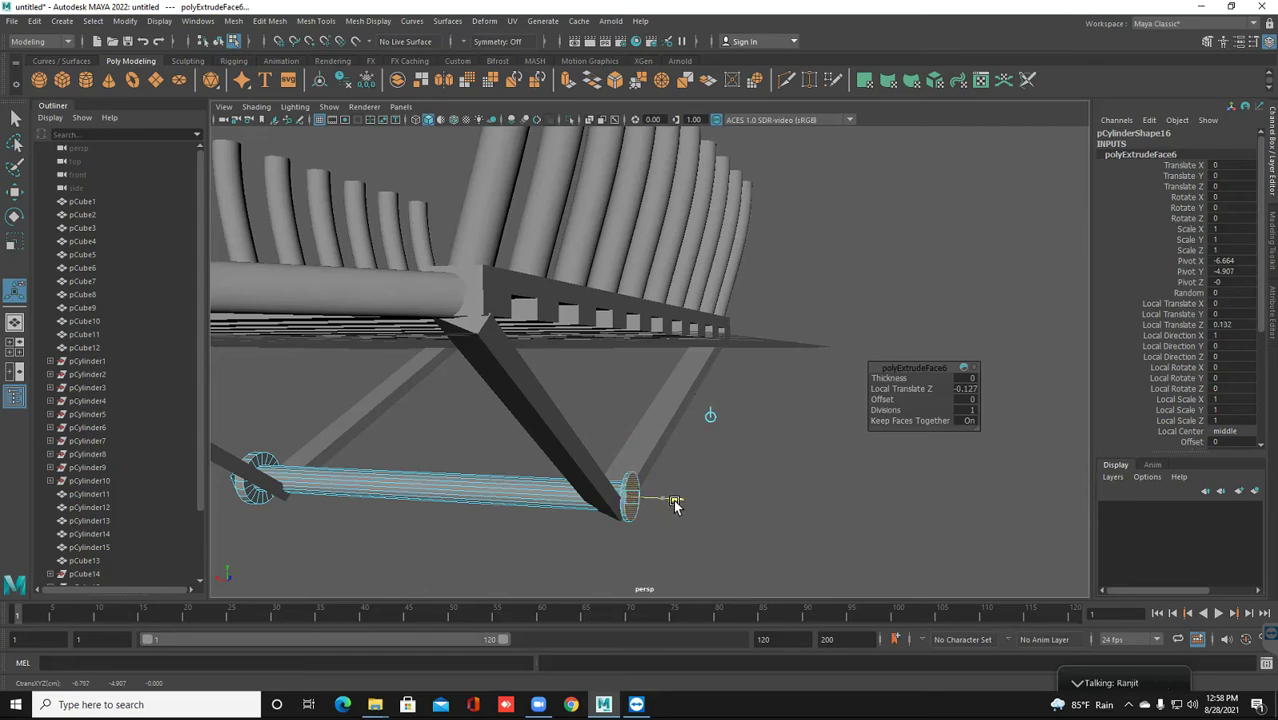
key(t)
click(674, 505)
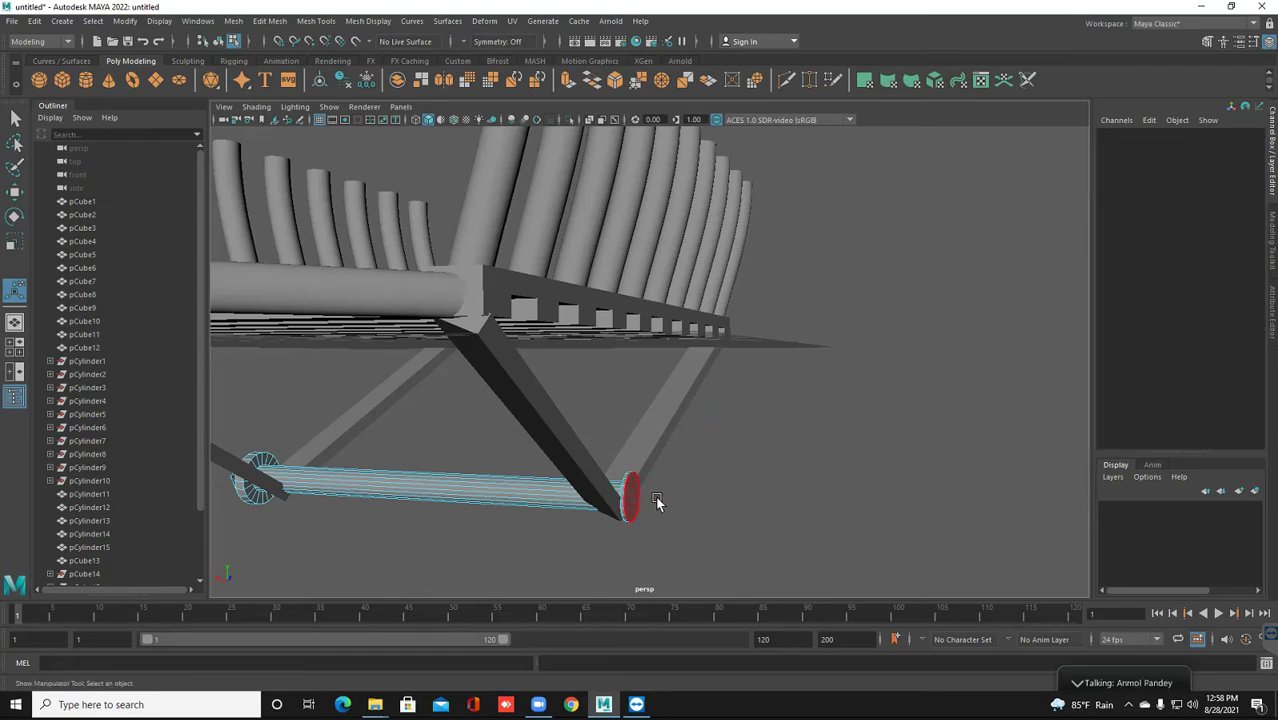
Poke the cylinder's end face and pull it out 0.943 into a cone tip, back in Object Mode
click(632, 498)
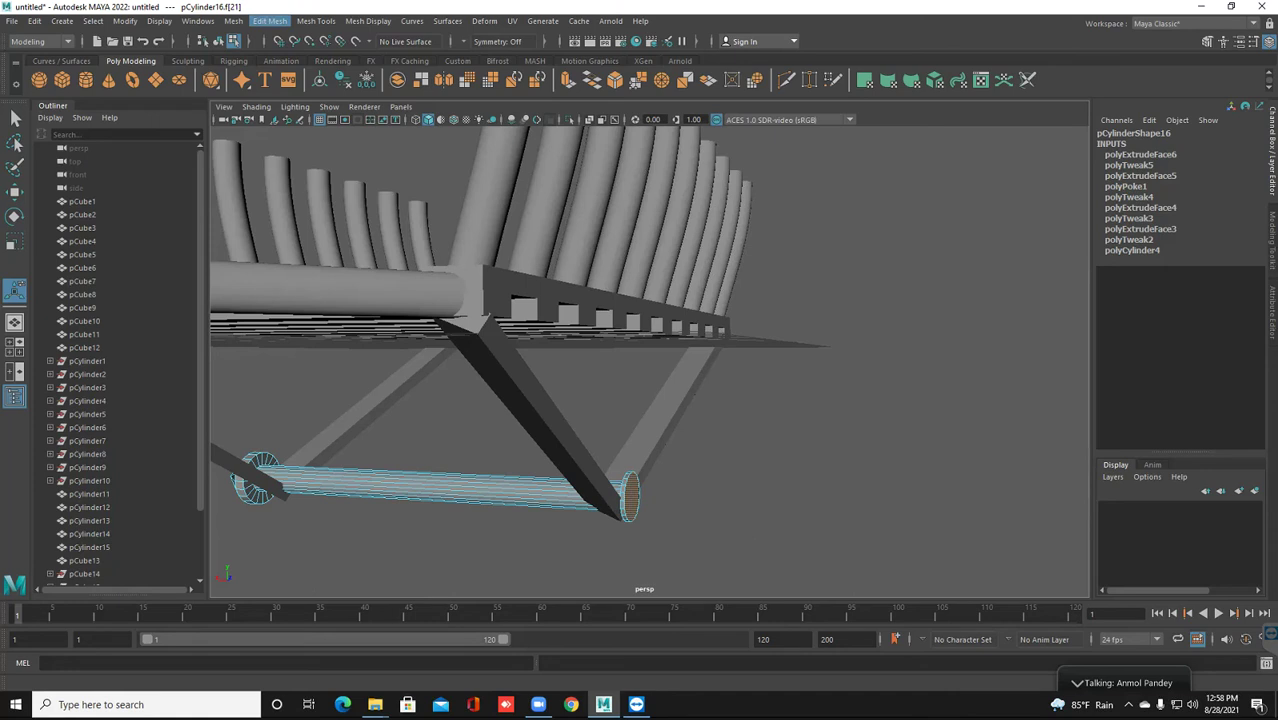
click(270, 21)
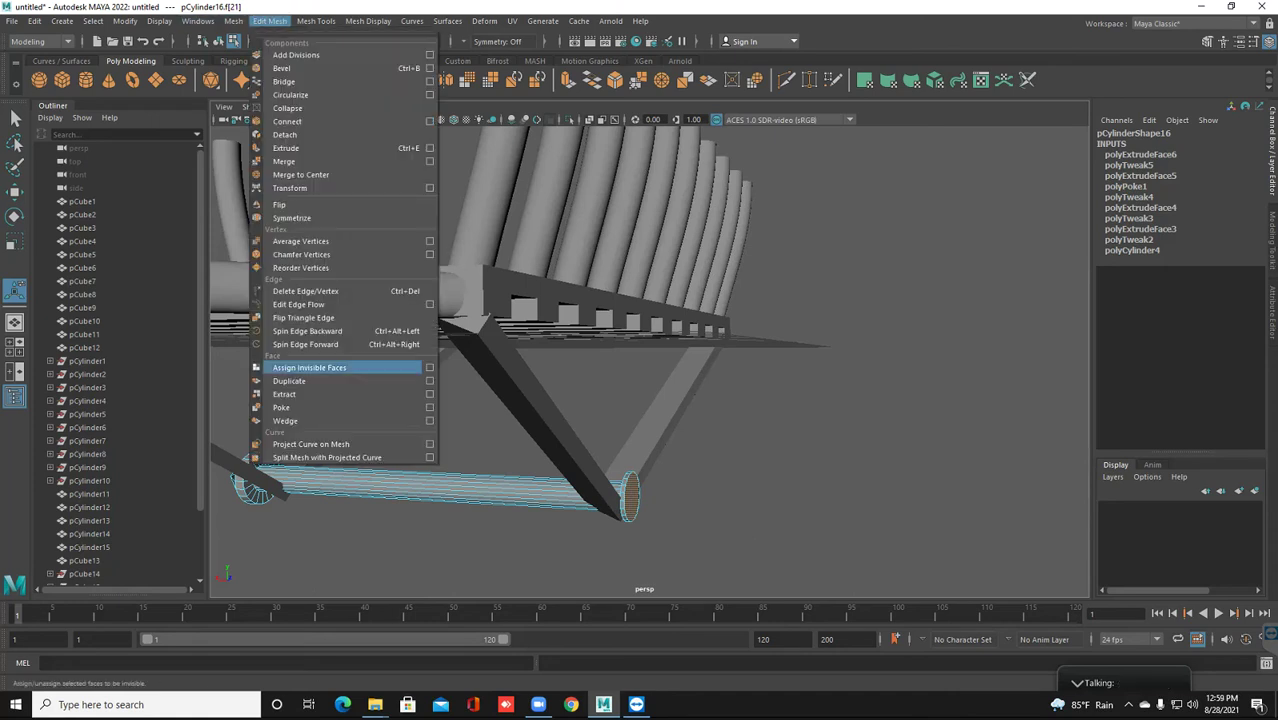
click(281, 407)
drag(697, 499, 725, 501)
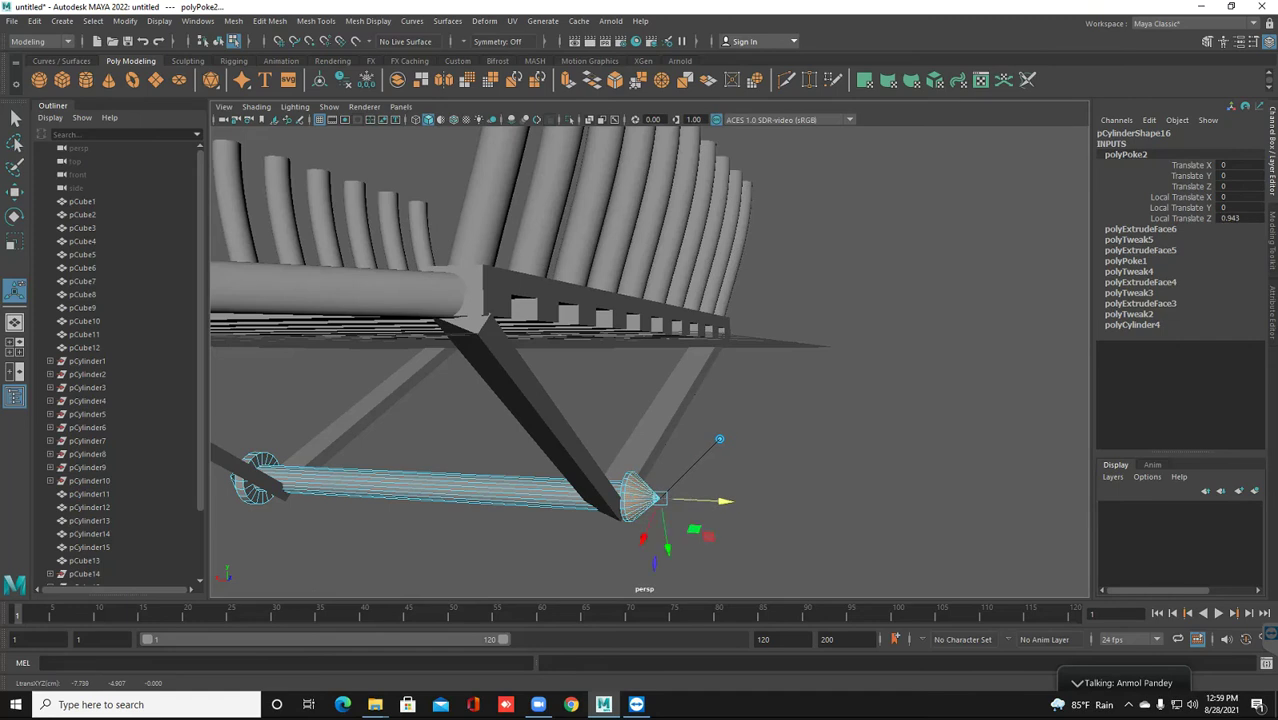
mouse_move(644, 337)
right_down()
mouse_move(720, 334)
mouse_move(682, 371)
mouse_move(656, 320)
right_up()
click(900, 450)
scroll(650, 360, down, 5)
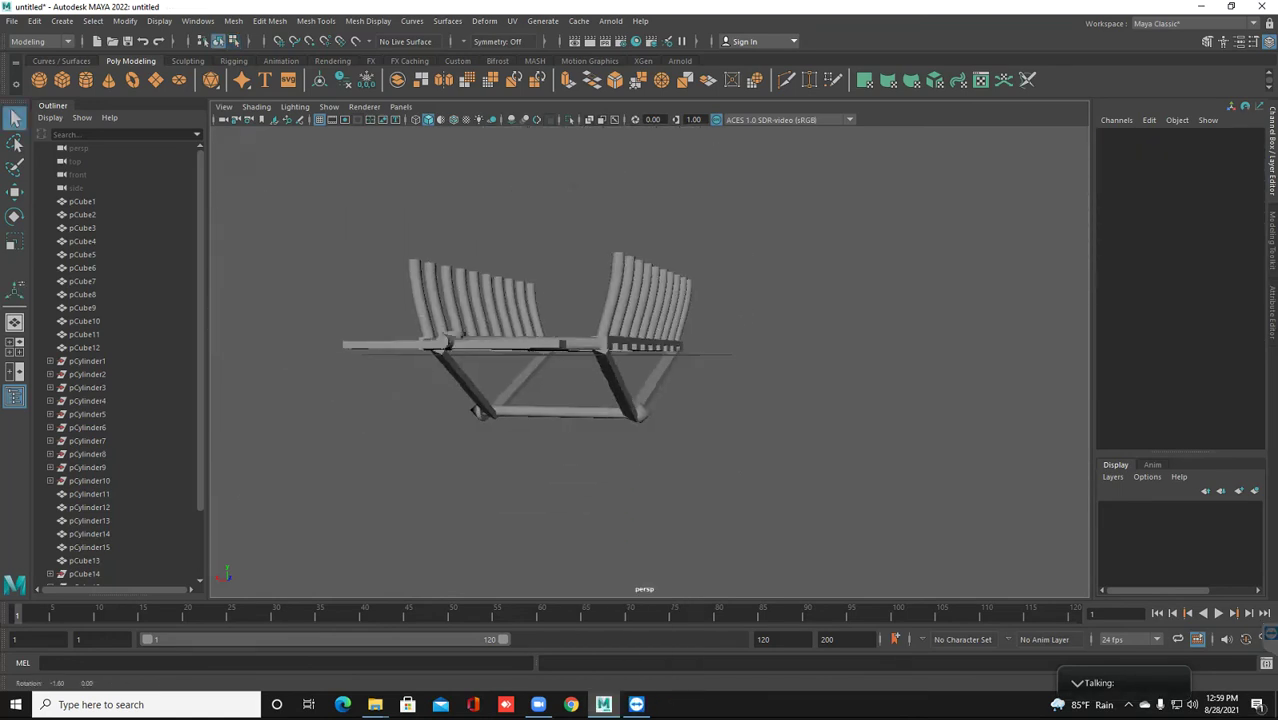
Delete a stray new cylinder and create a polygon pipe, pPipe1, at the scene origin
alt+drag(600, 360, 700, 360)
mouse_move(319, 535)
alt+mouse_down()
mouse_move(551, 568)
mouse_move(1084, 680)
alt+mouse_up()
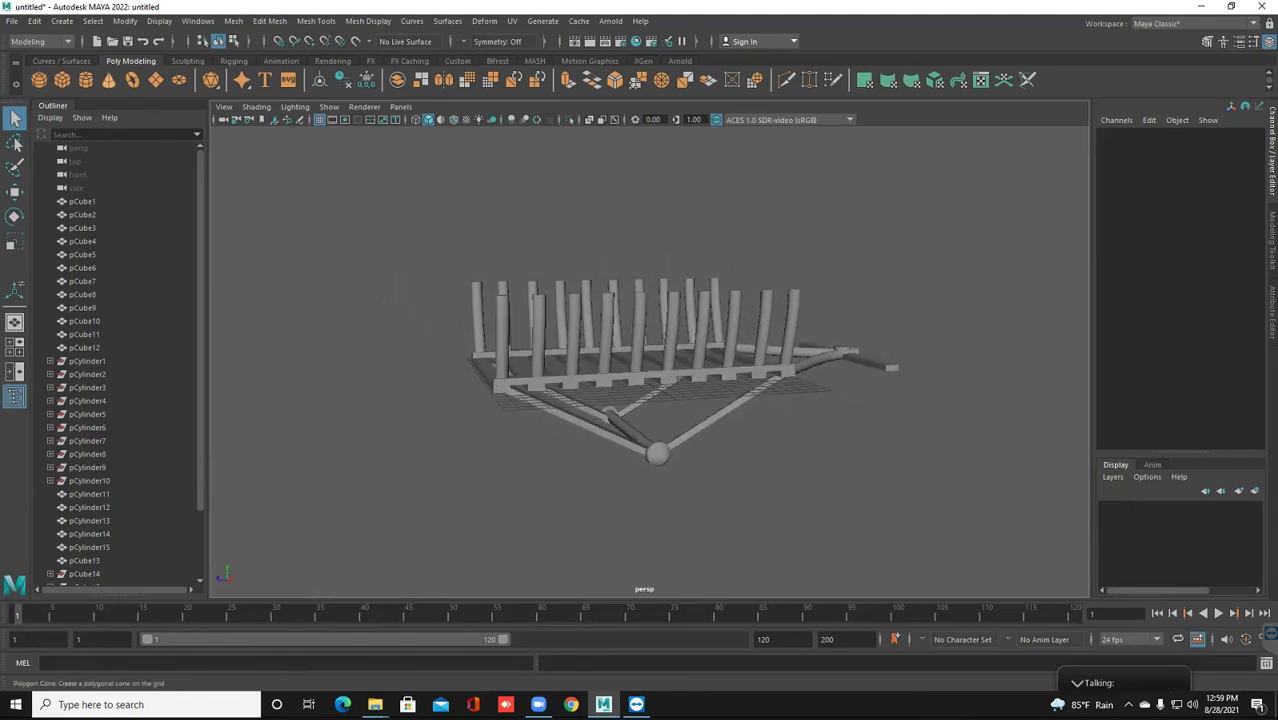
click(85, 79)
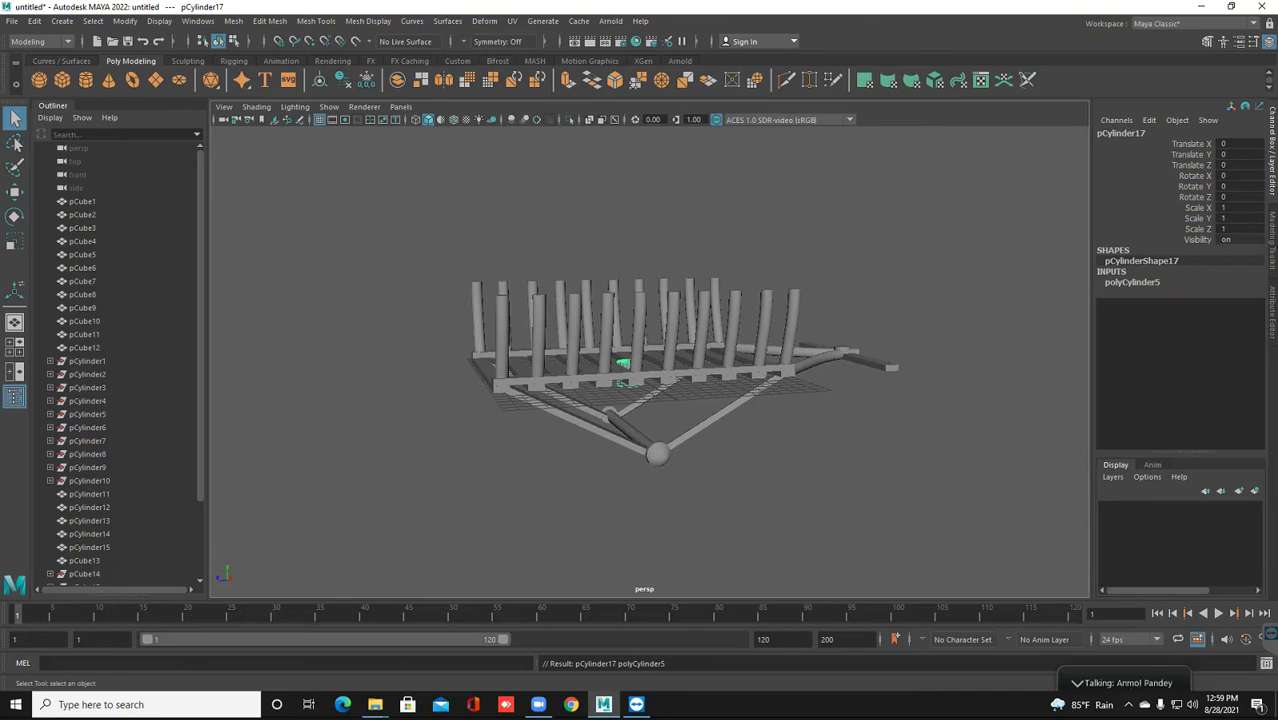
key(Delete)
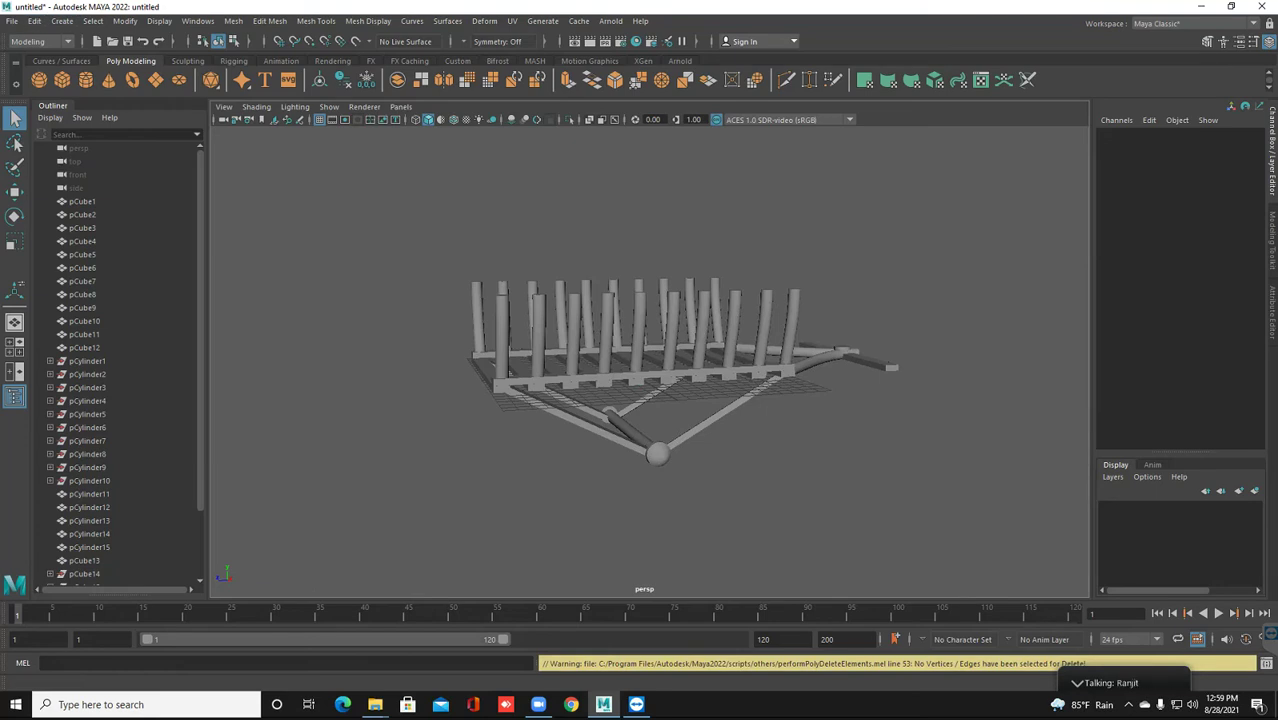
click(62, 22)
mouse_move(102, 68)
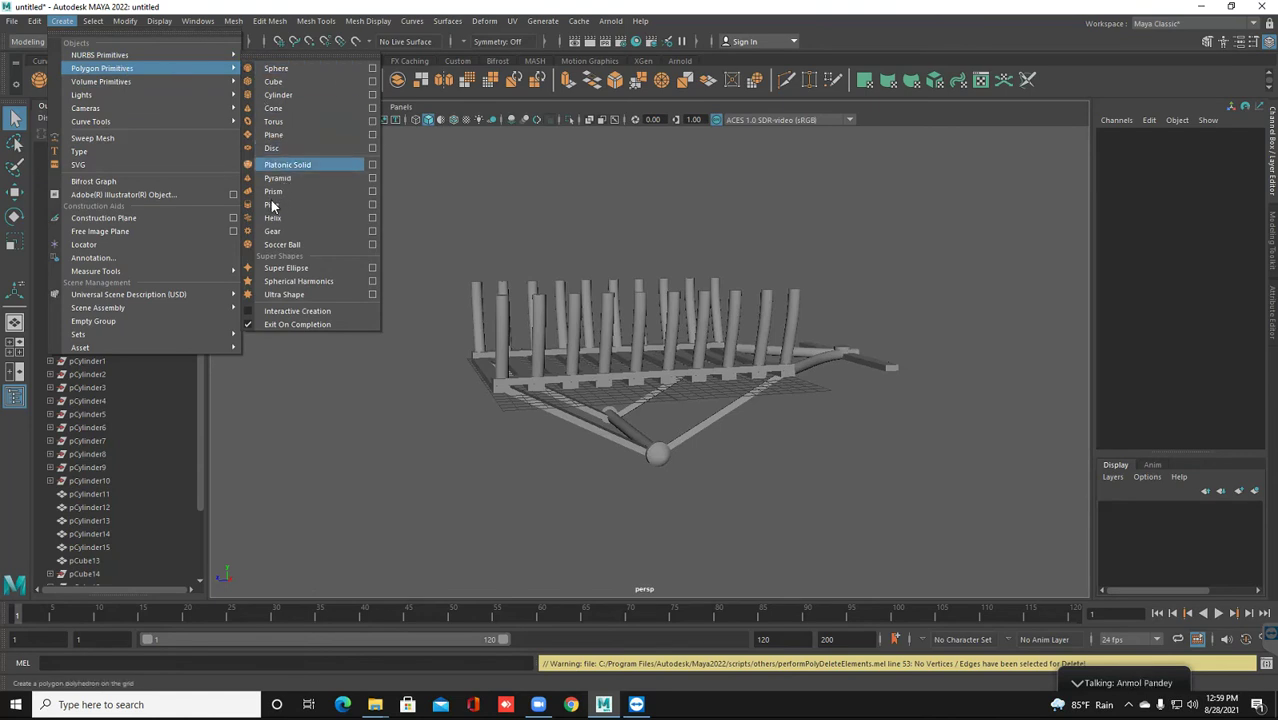
click(272, 205)
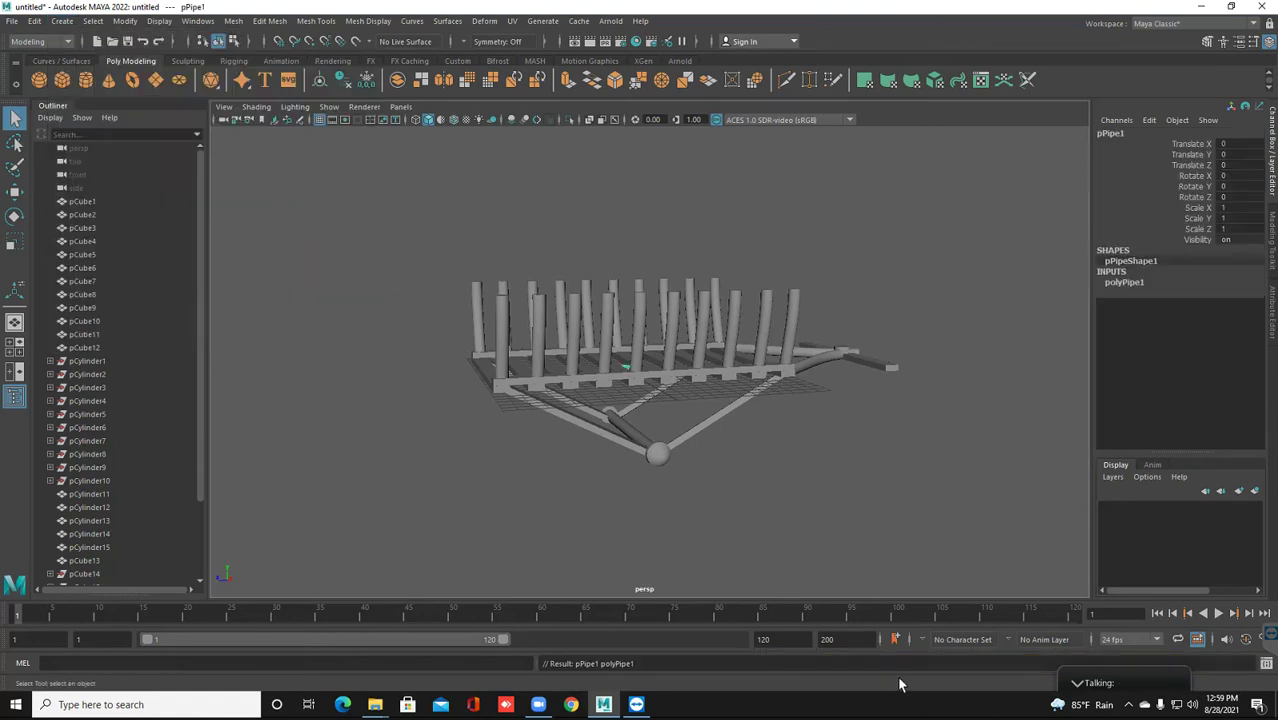
Move the pipe to the axle end at about X 8.485, Y -4.277
key(w)
mouse_move(647, 383)
mouse_down()
mouse_move(742, 434)
mouse_move(900, 648)
mouse_up()
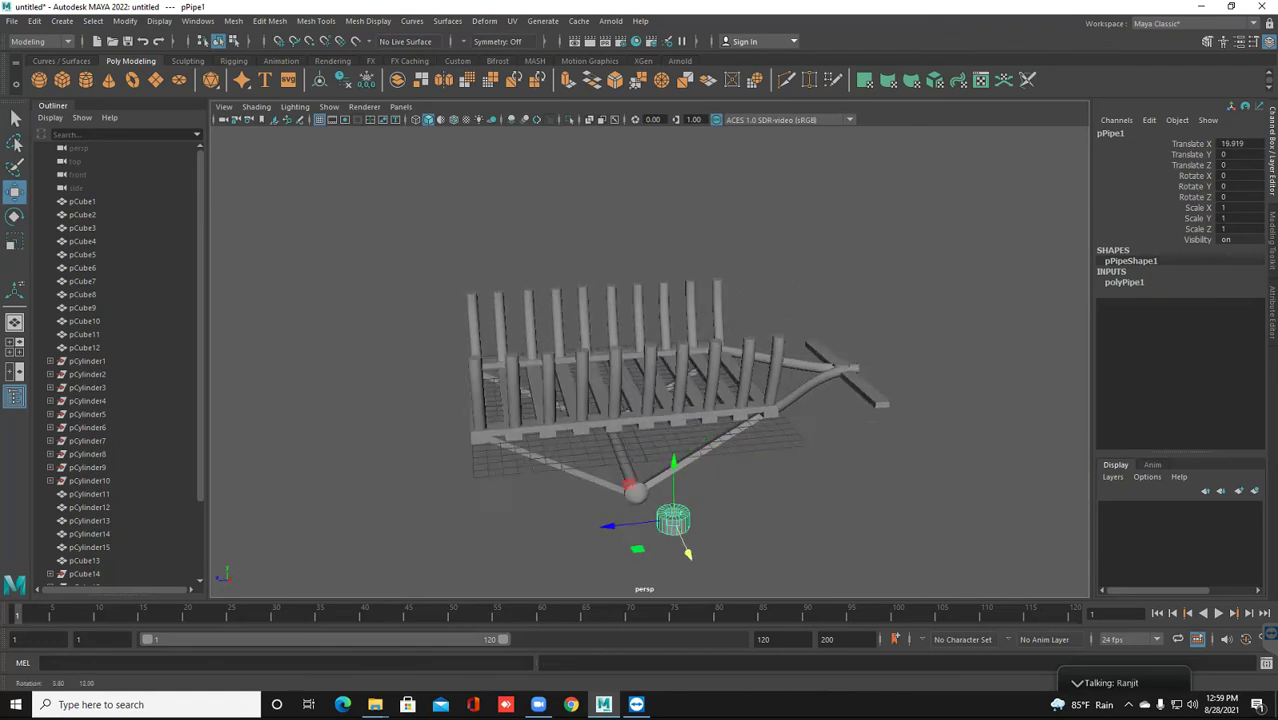
alt+drag(900, 648, 762, 606)
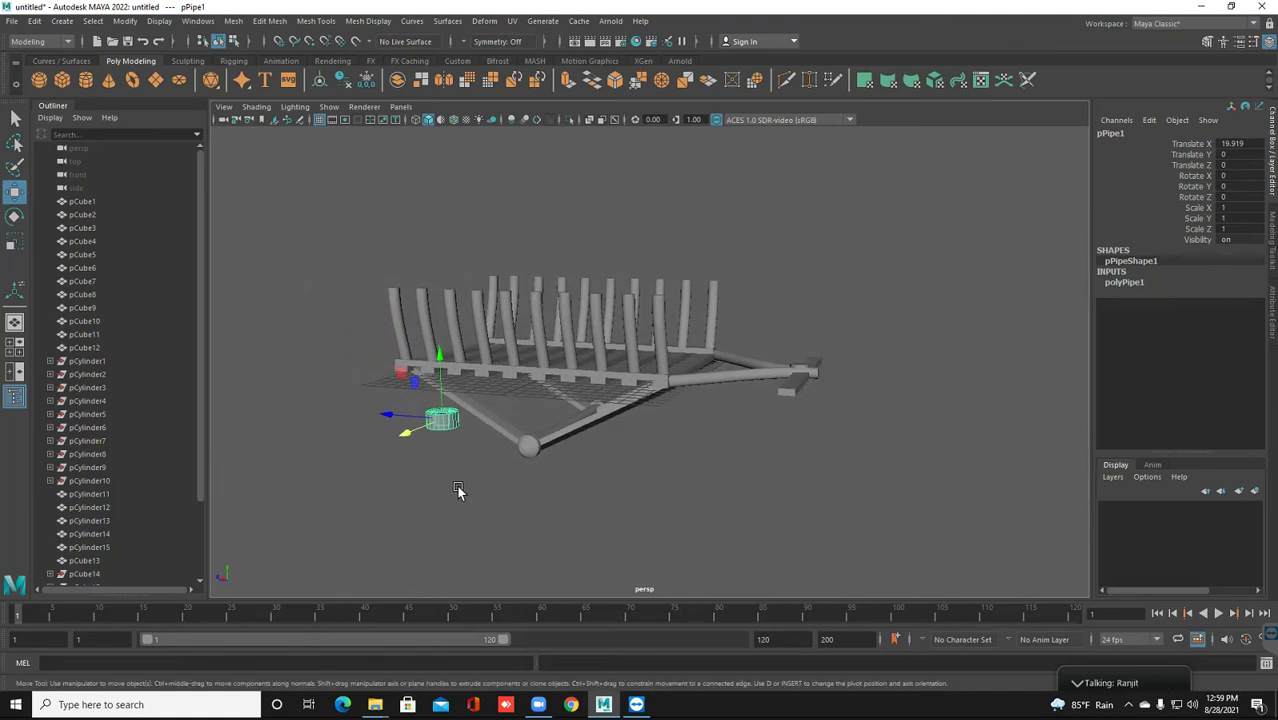
alt+drag(408, 438, 428, 434)
drag(340, 368, 345, 424)
mouse_move(290, 486)
mouse_down()
mouse_move(430, 450)
mouse_move(455, 400)
mouse_move(455, 430)
mouse_up()
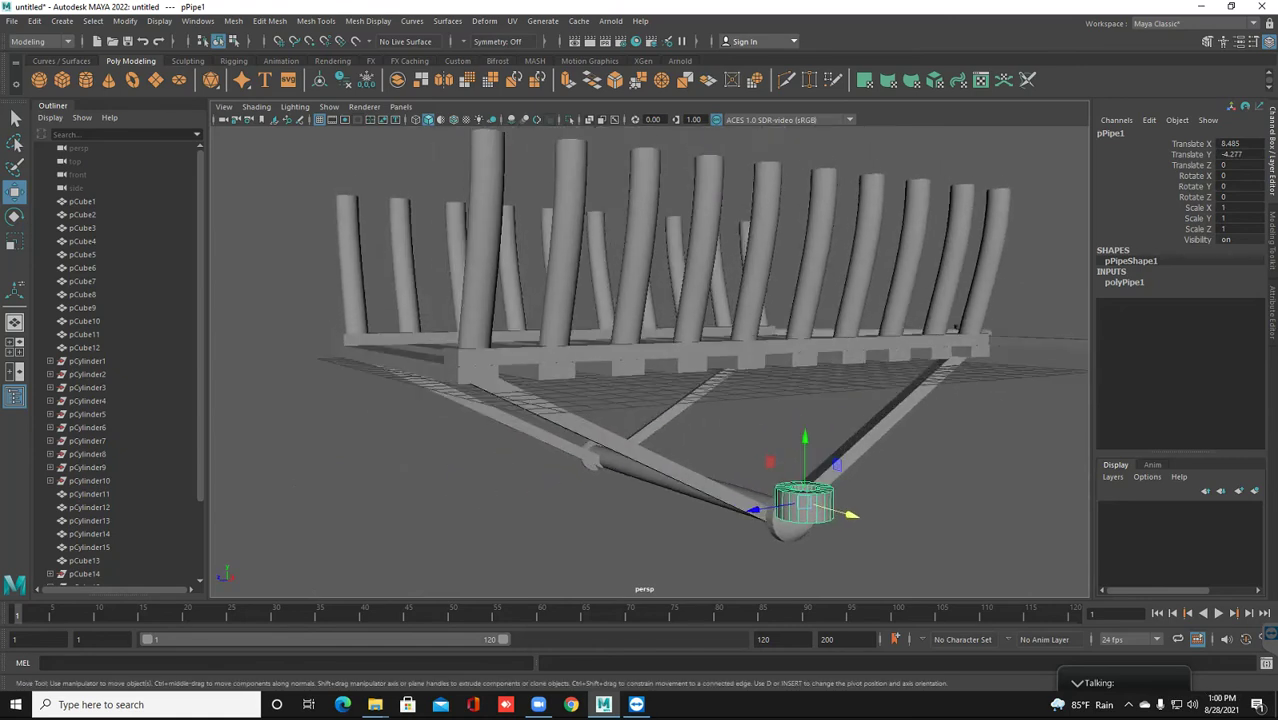
Set the pipe's Rotate Z to -90 and switch to the four-view layout
key(e)
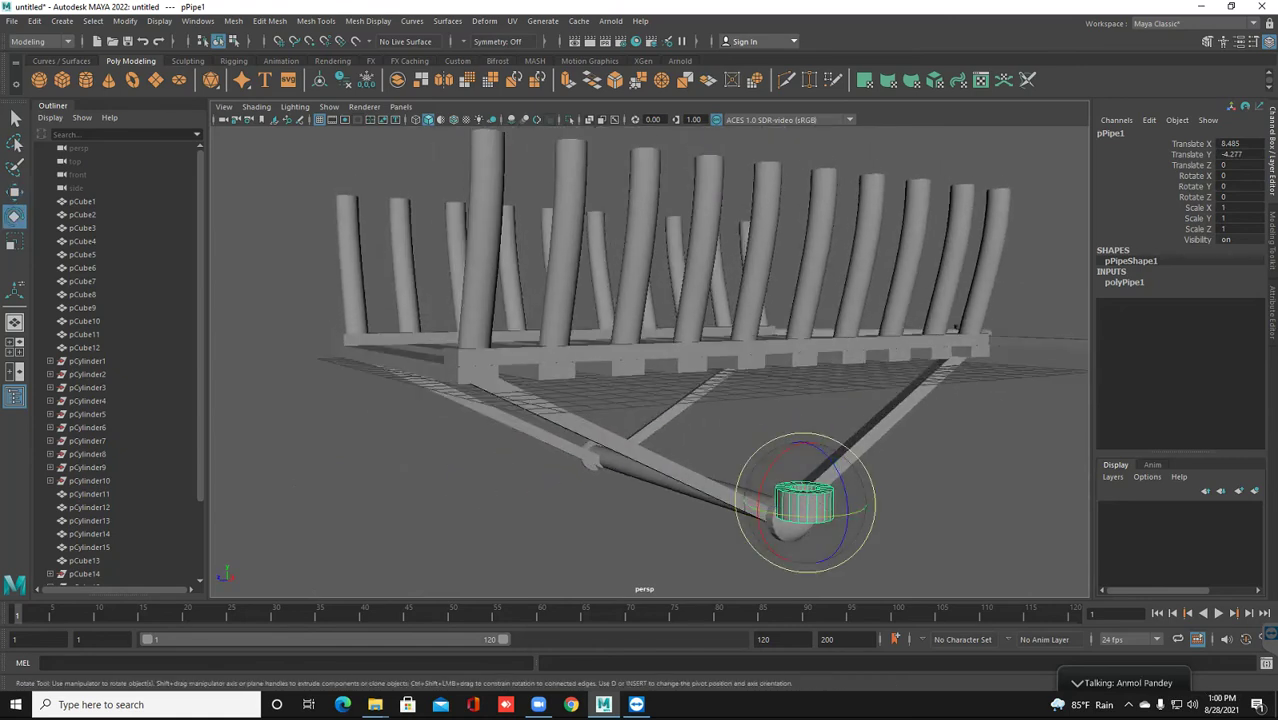
drag(848, 476, 836, 556)
double_click(1232, 197)
text(-9)
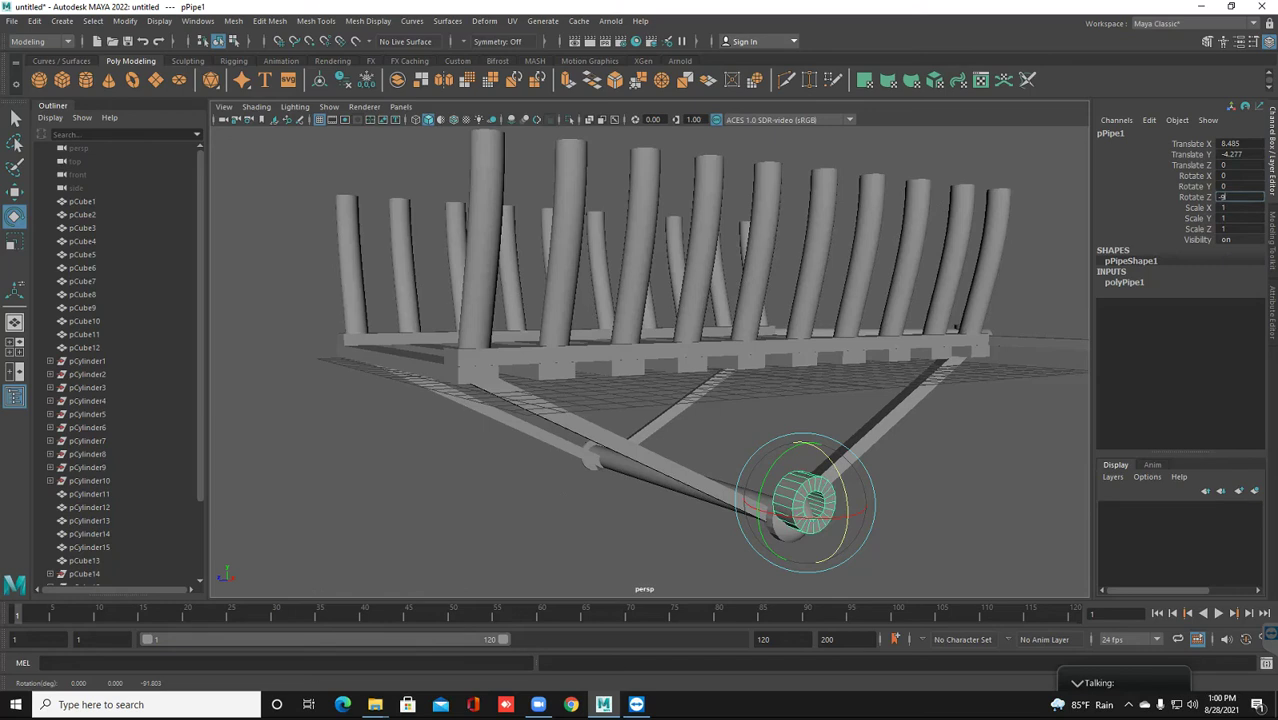
text(0)
key(Return)
click(790, 432)
click(810, 505)
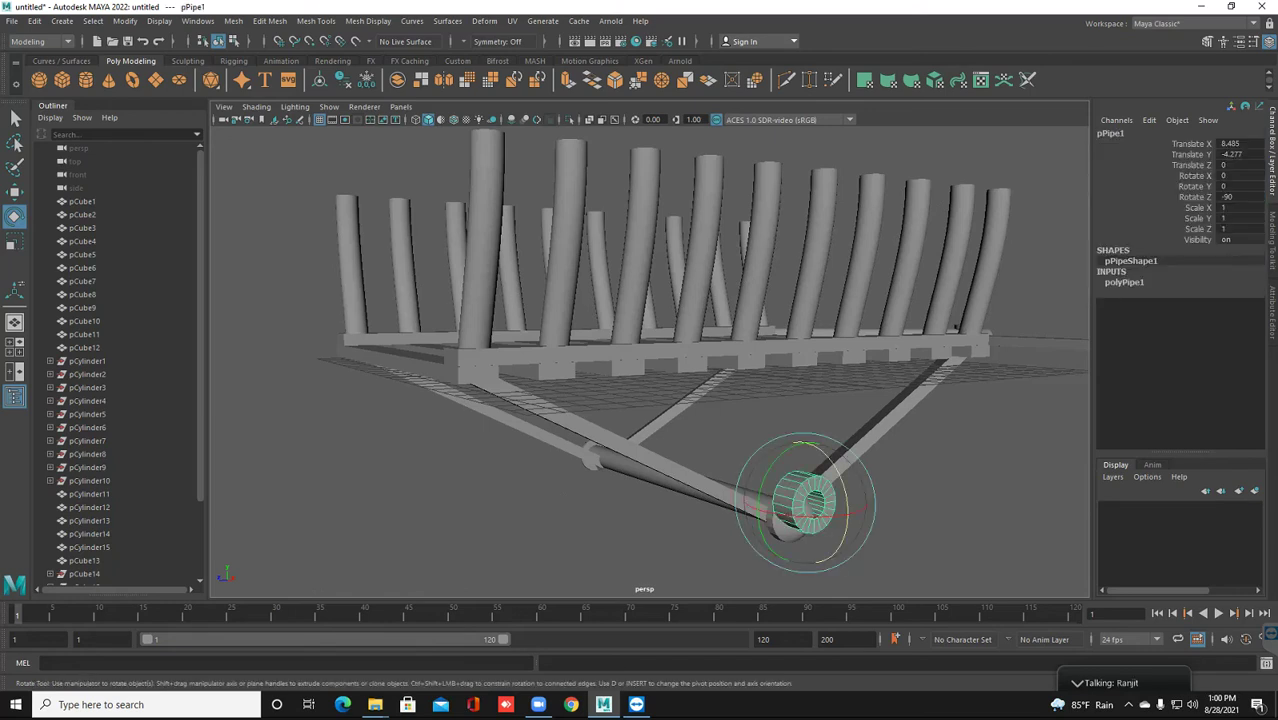
click(674, 524)
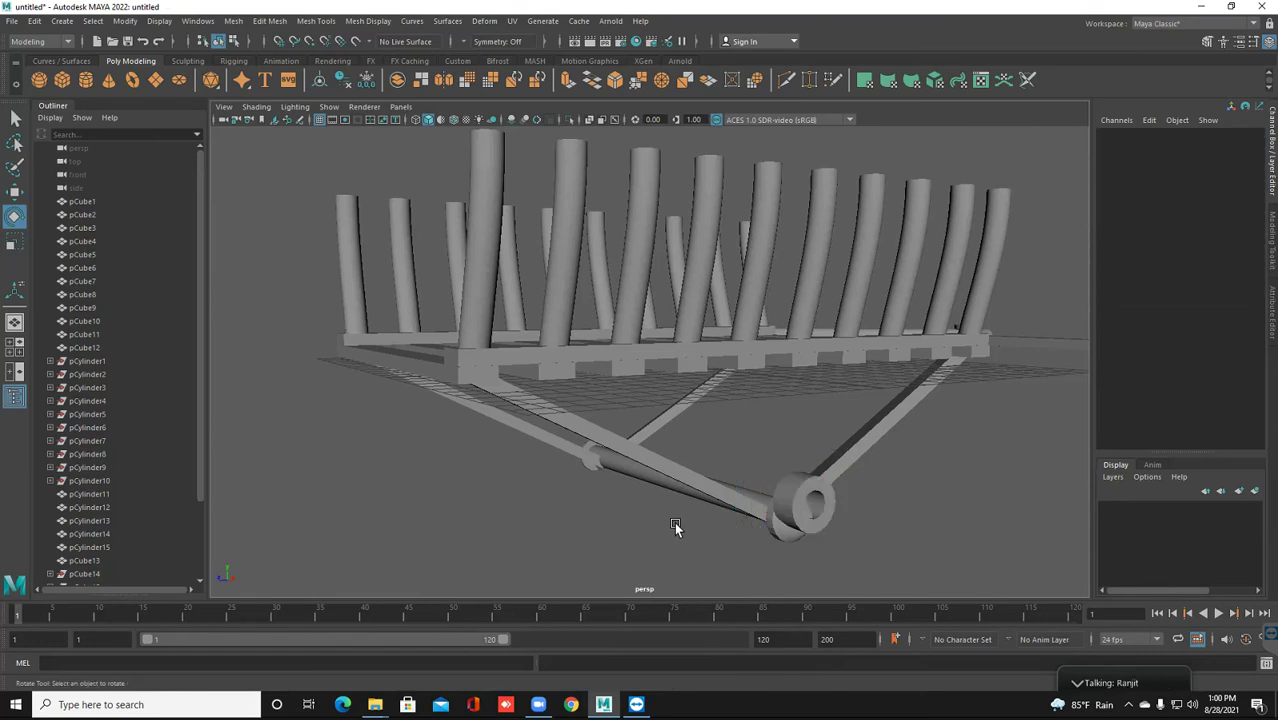
click(797, 498)
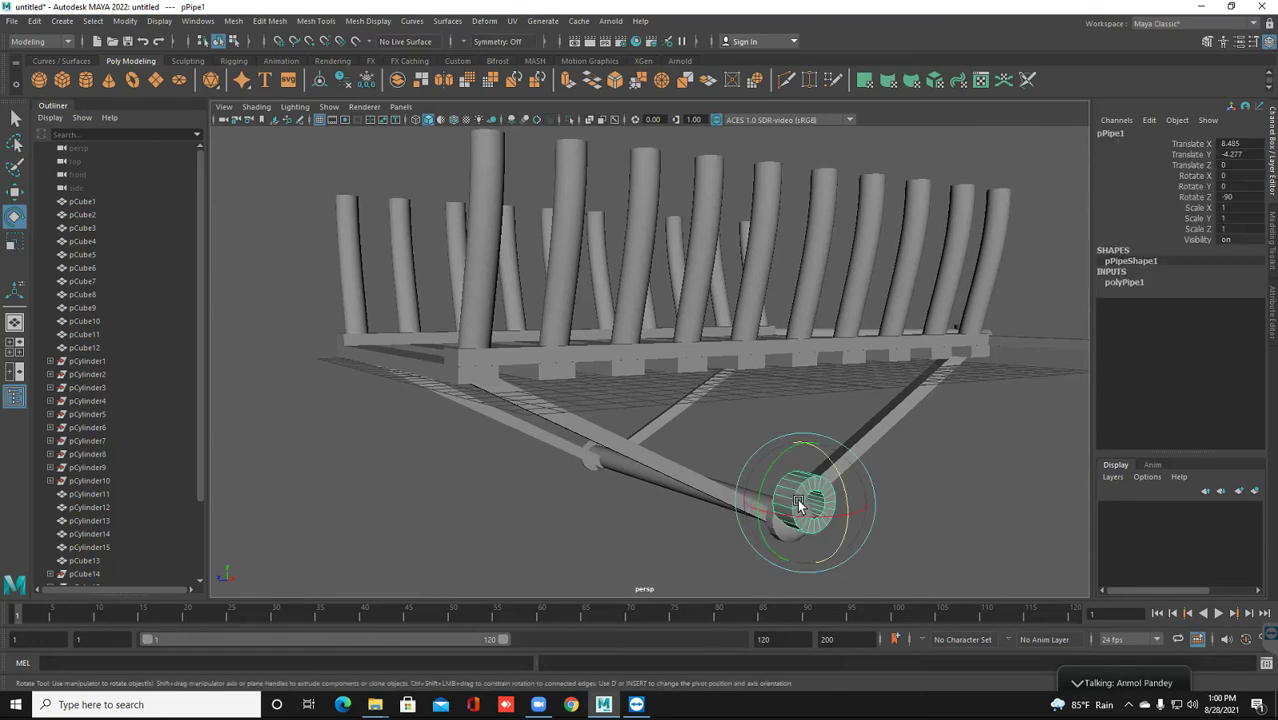
click(15, 346)
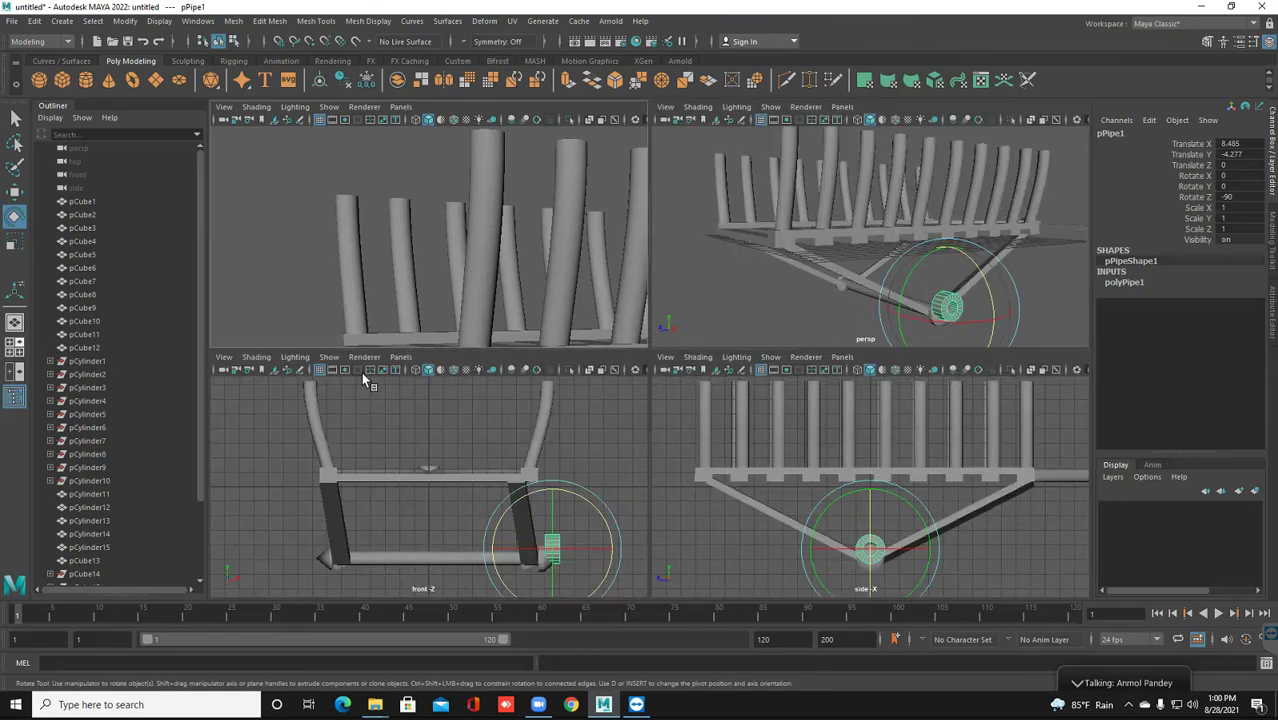
Nudge pPipe1 in the front and top views to about 8.453, -4.881, 0.046
scroll(480, 515, down, 3)
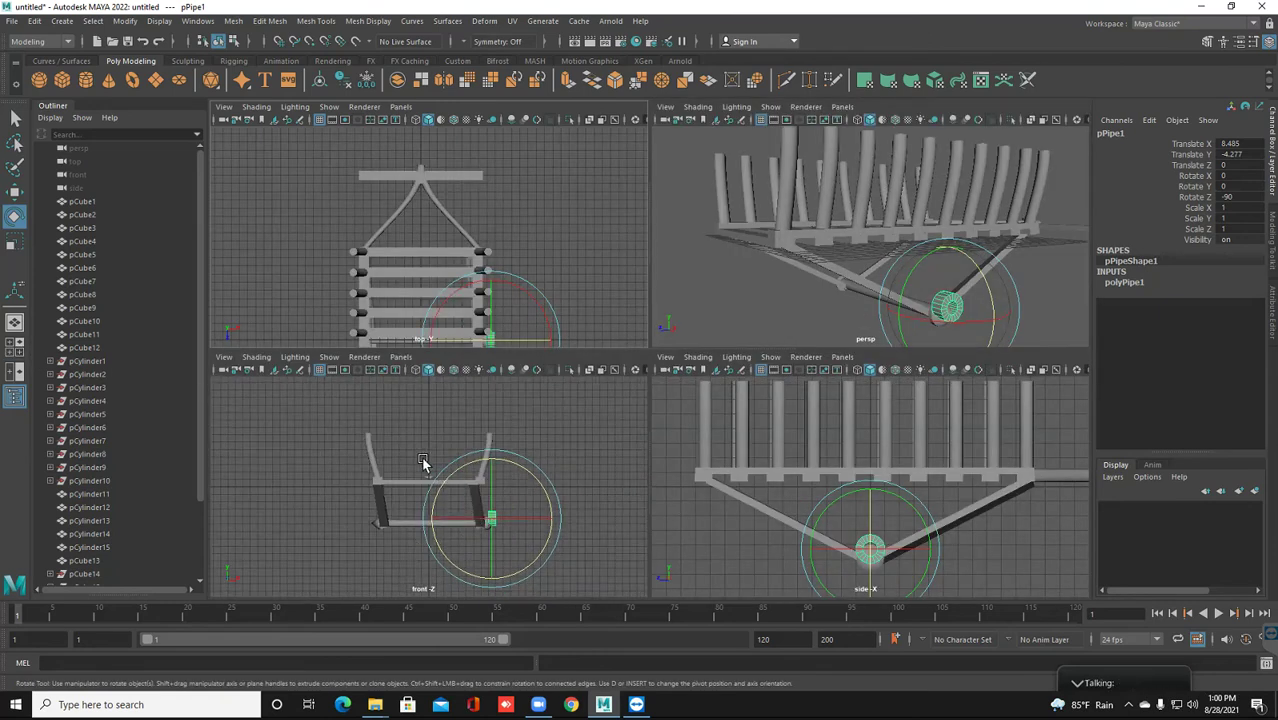
key(w)
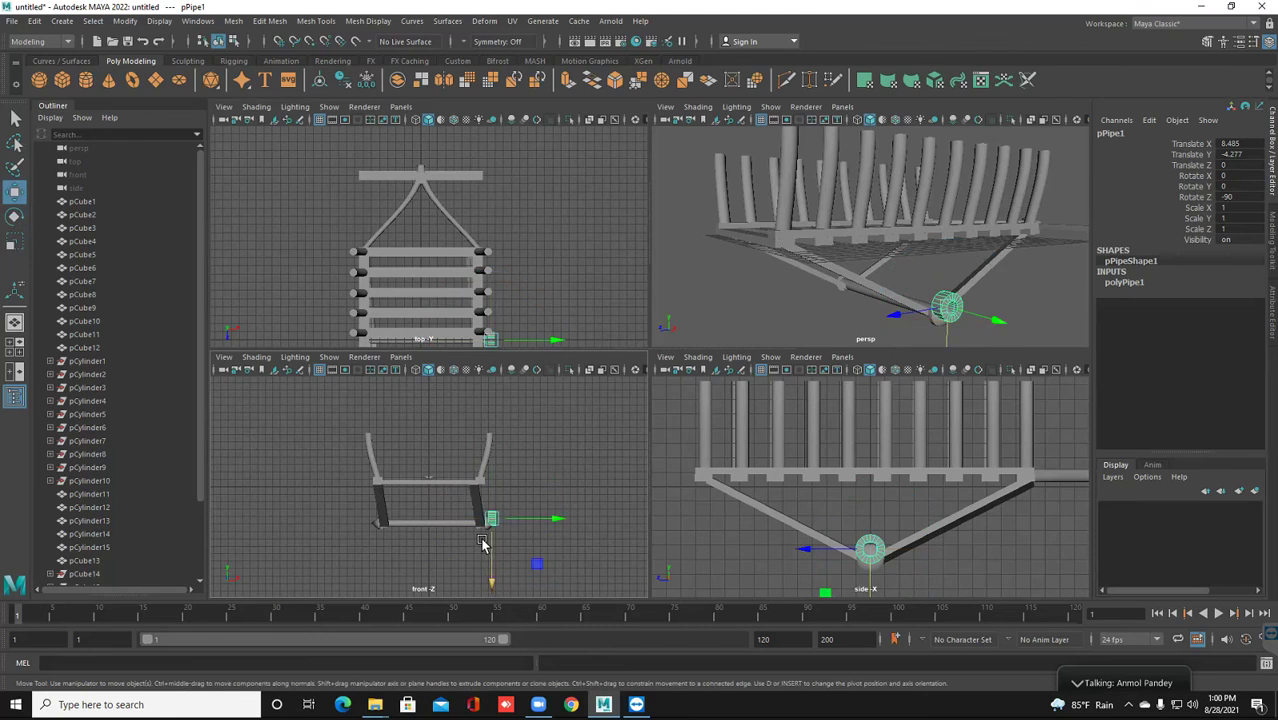
scroll(481, 543, up, 3)
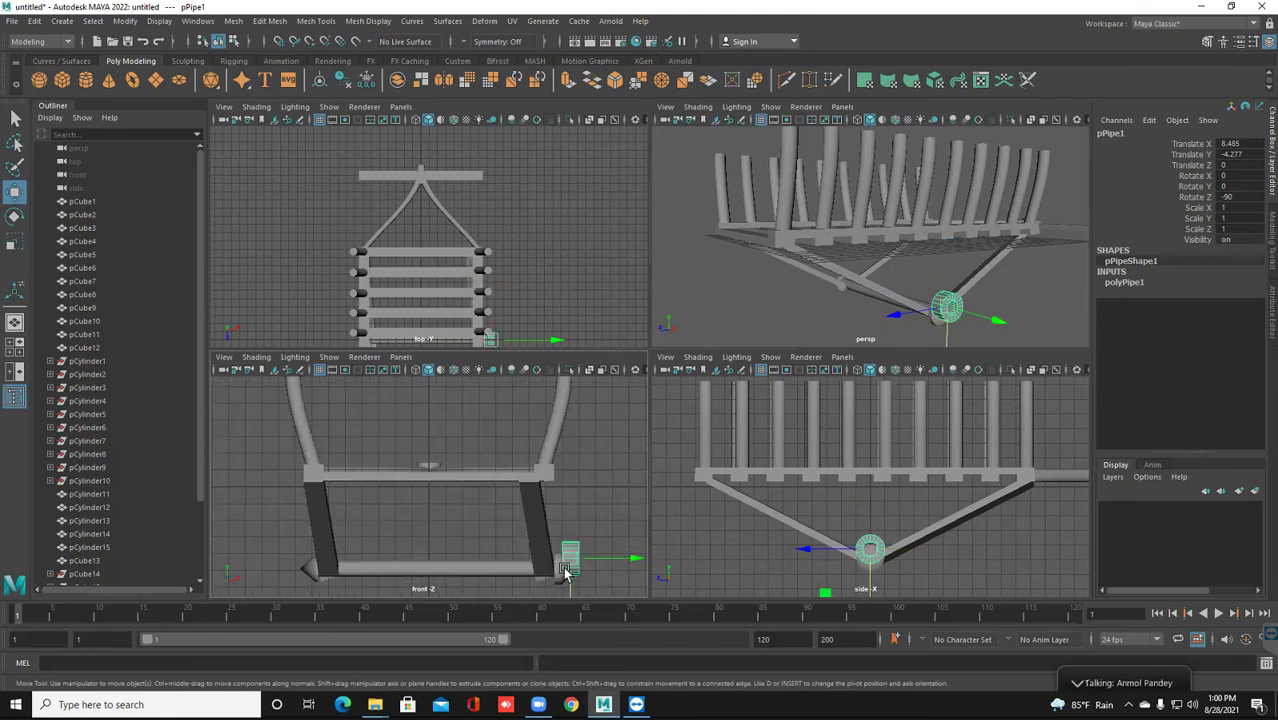
drag(570, 563, 570, 570)
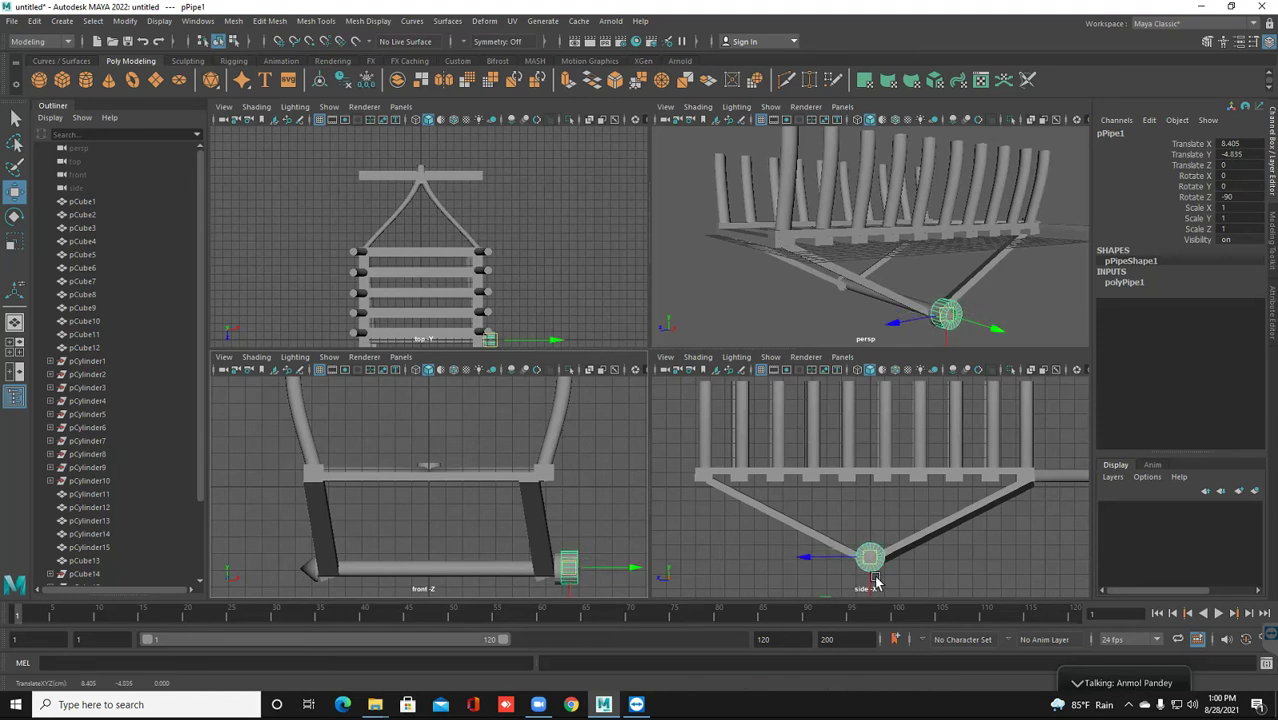
drag(871, 558, 870, 560)
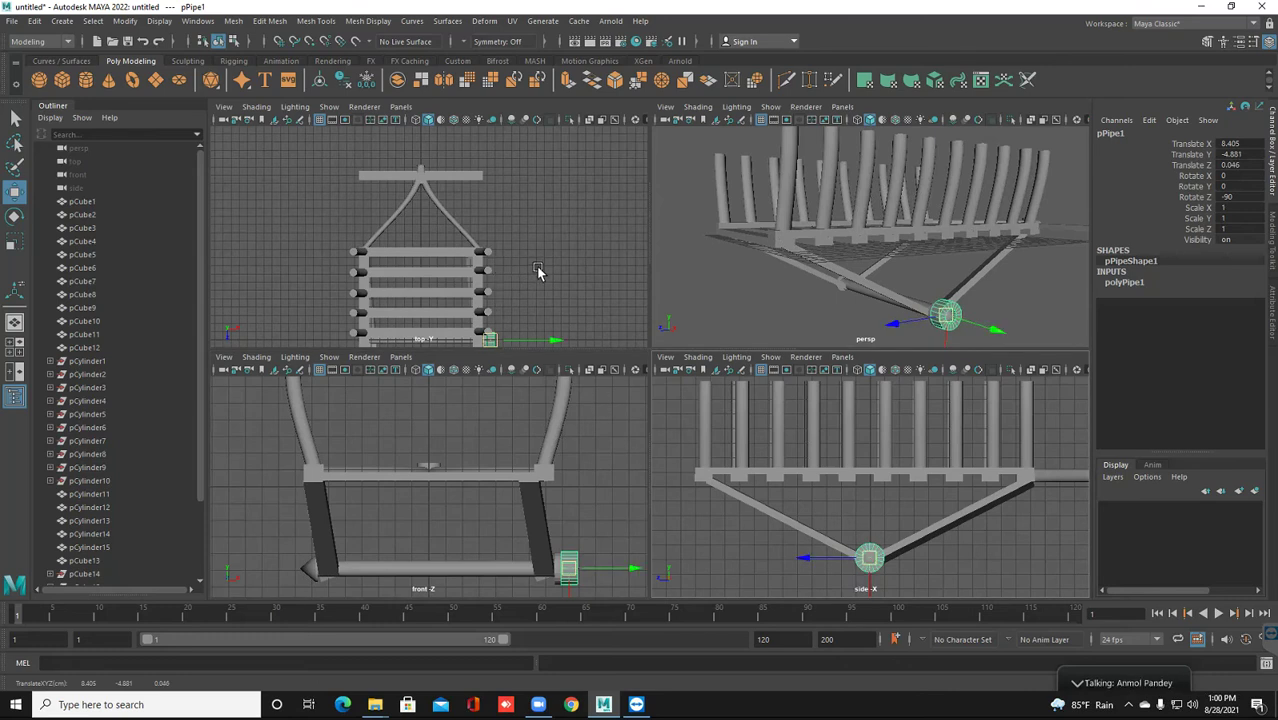
scroll(536, 277, up, 2)
scroll(540, 240, up, 2)
scroll(535, 235, up, 1)
scroll(532, 228, up, 1)
scroll(502, 288, up, 1)
scroll(502, 302, up, 1)
scroll(485, 304, up, 2)
alt+middle_drag(482, 304, 432, 291)
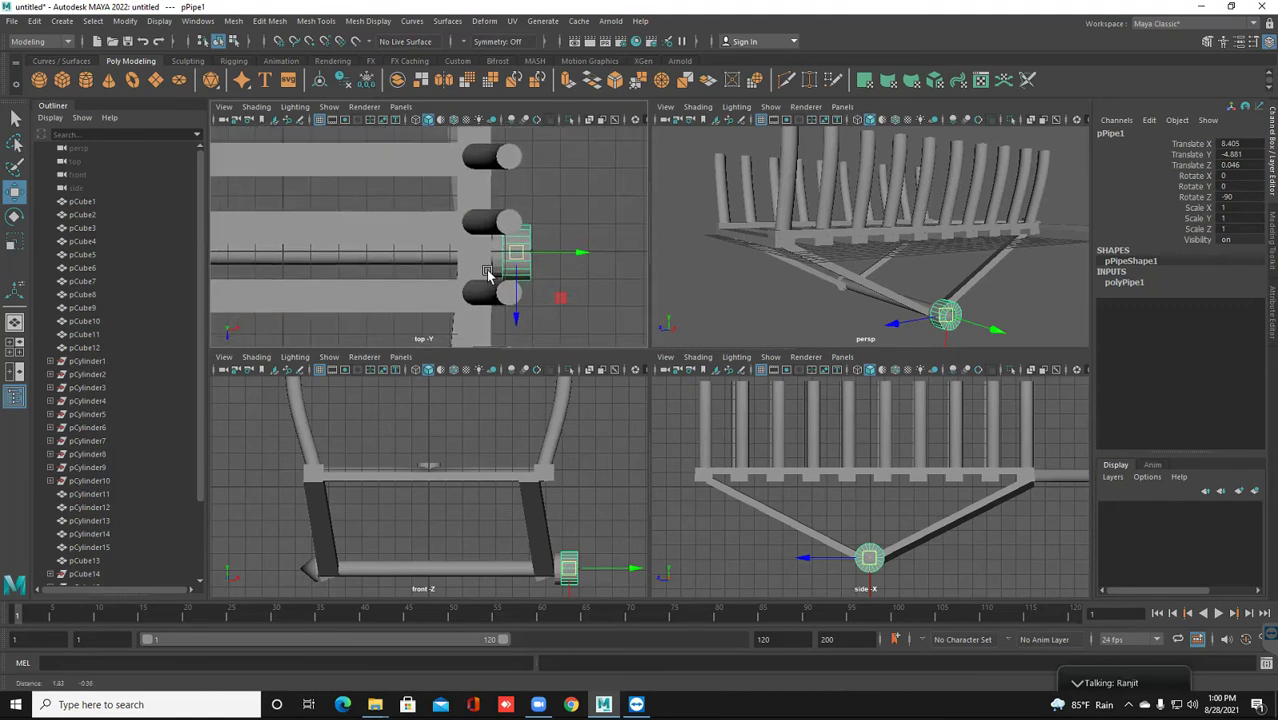
drag(537, 256, 543, 256)
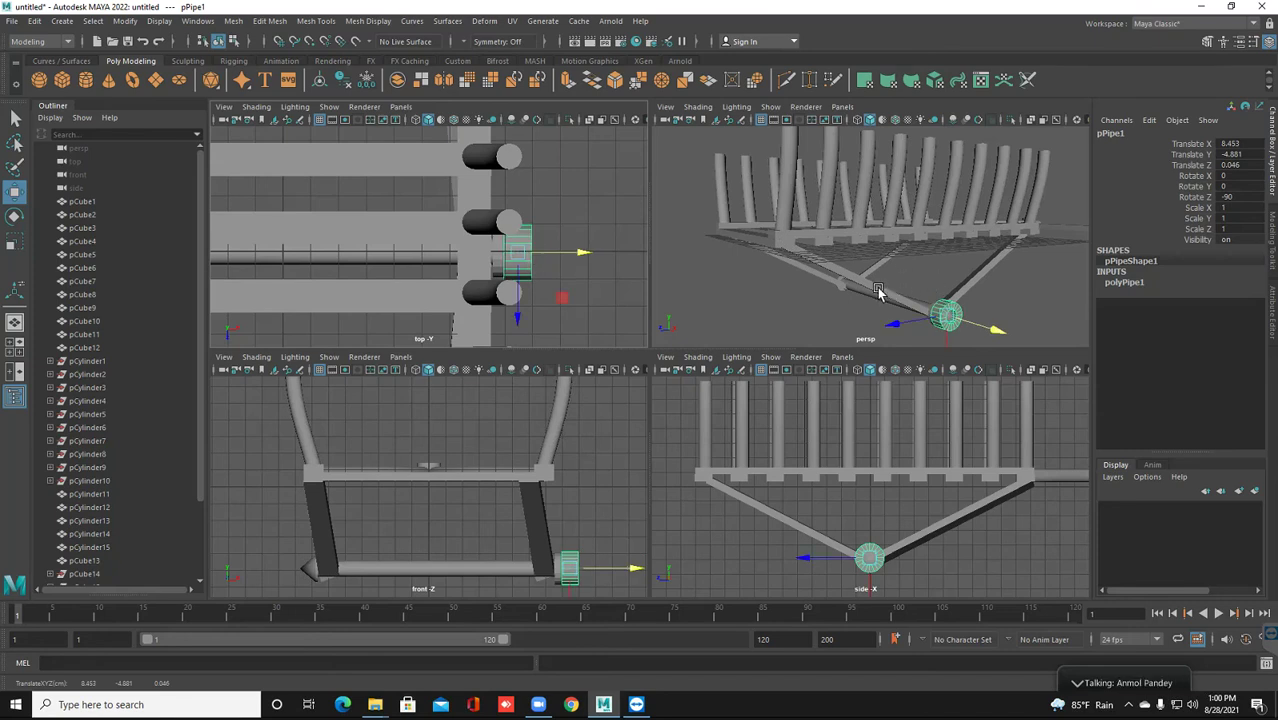
Maximize the perspective view, check the cart from below and front, and duplicate the pipe
key(space)
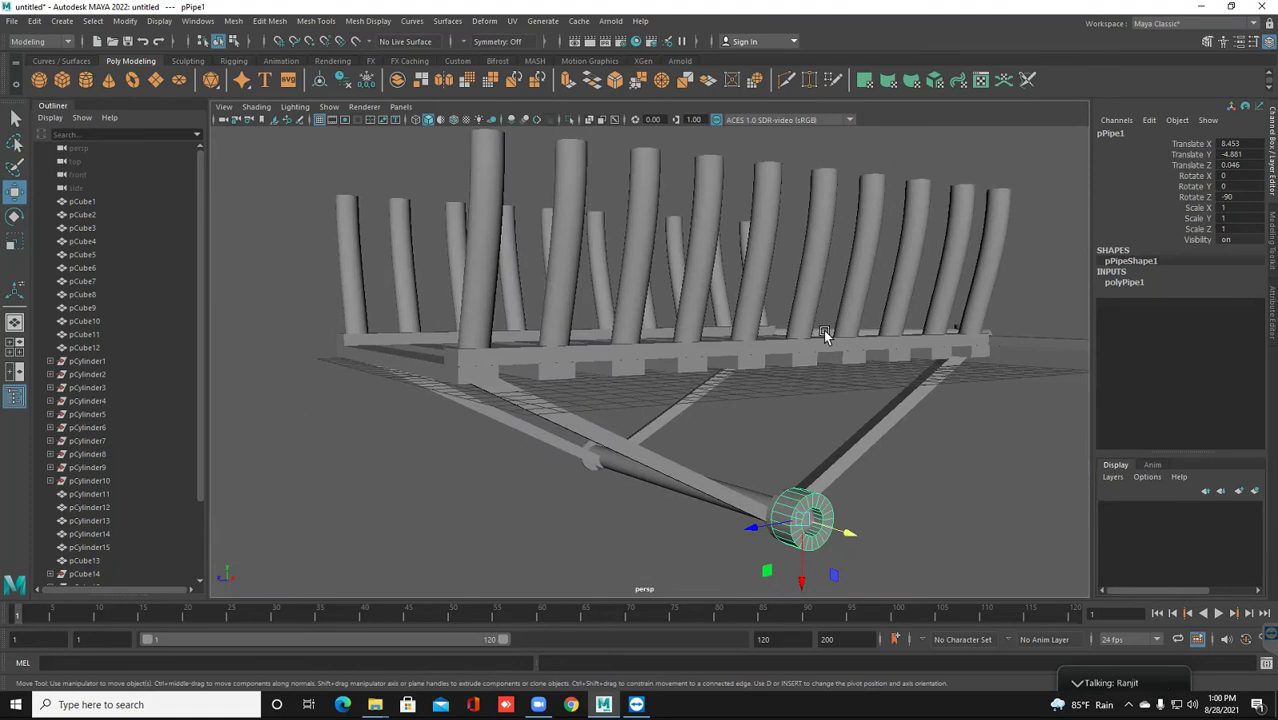
key(r)
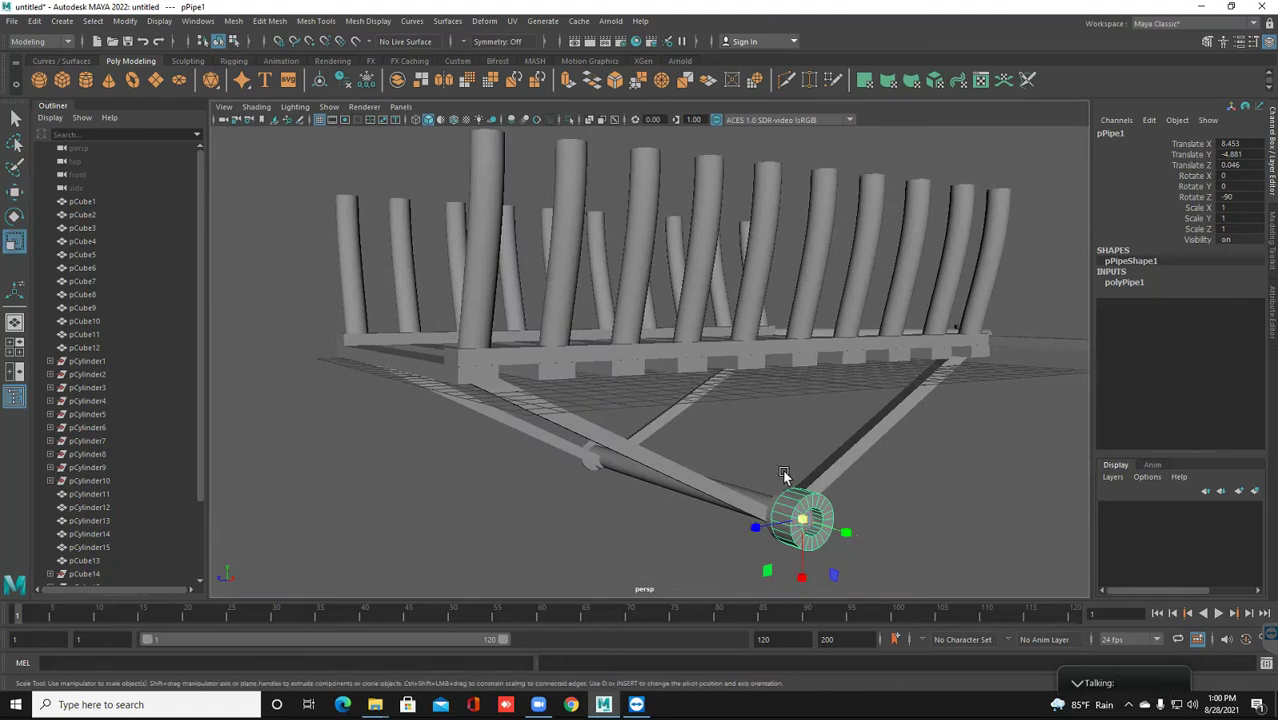
alt+drag(789, 484, 789, 484)
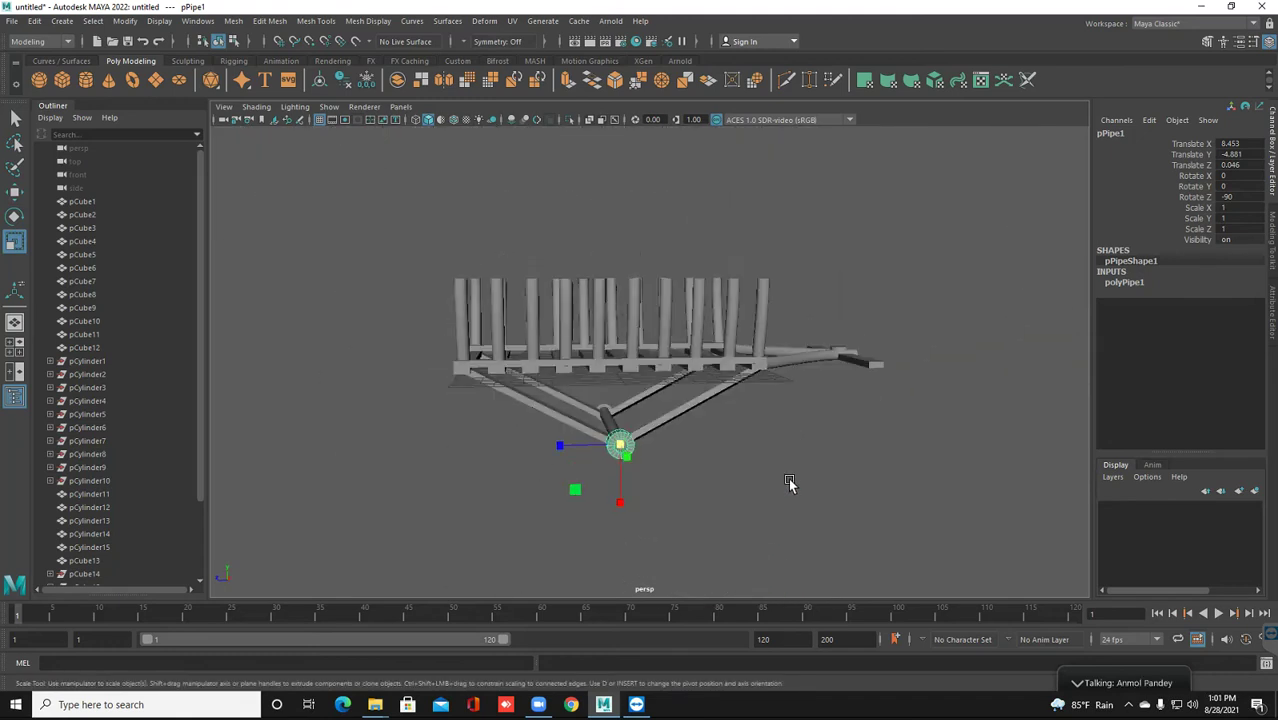
alt+drag(789, 484, 789, 484)
key(w)
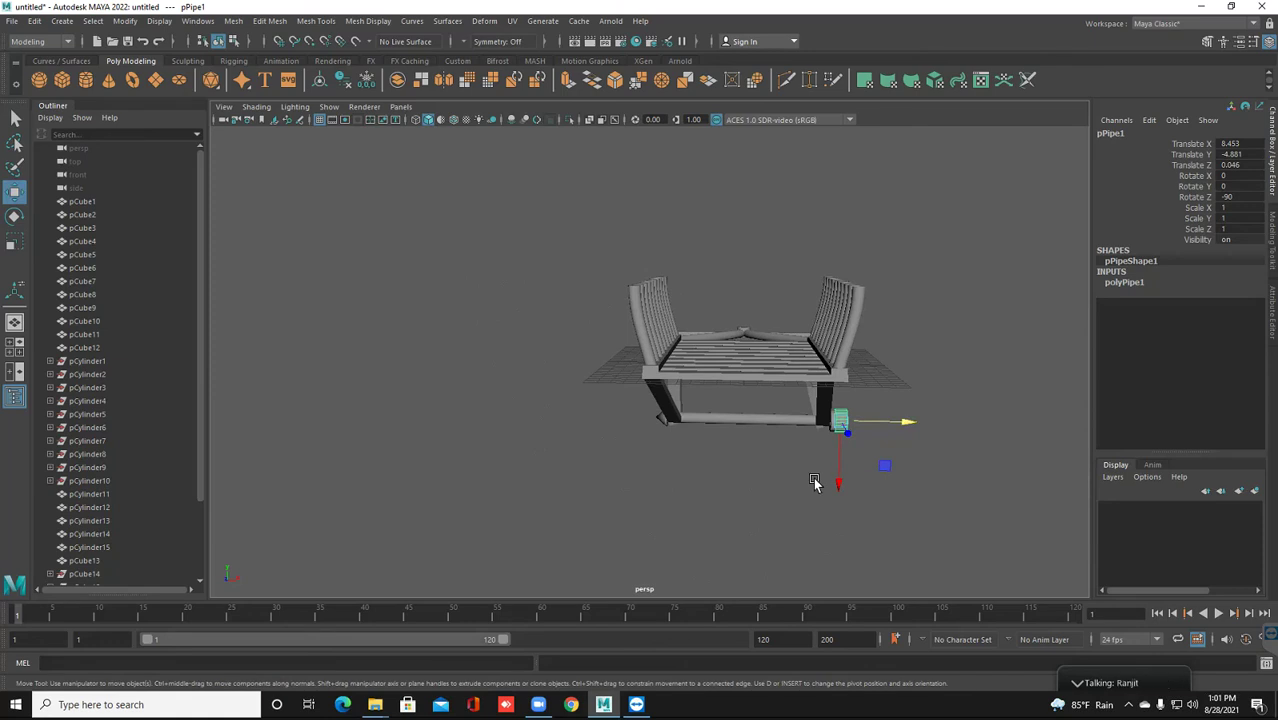
mouse_move(802, 486)
alt+mouse_down()
mouse_move(679, 497)
mouse_move(670, 484)
alt+mouse_up()
scroll(756, 408, up, 2)
scroll(748, 406, up, 4)
alt+drag(718, 418, 719, 434)
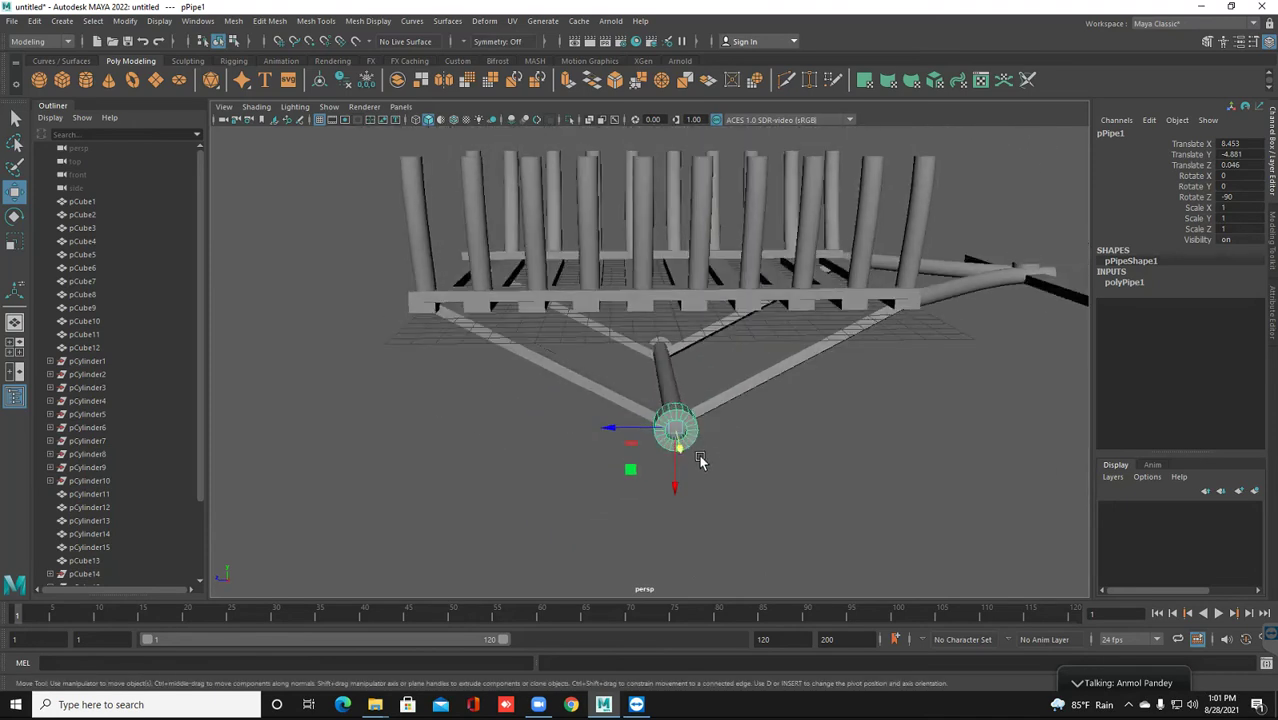
key(r)
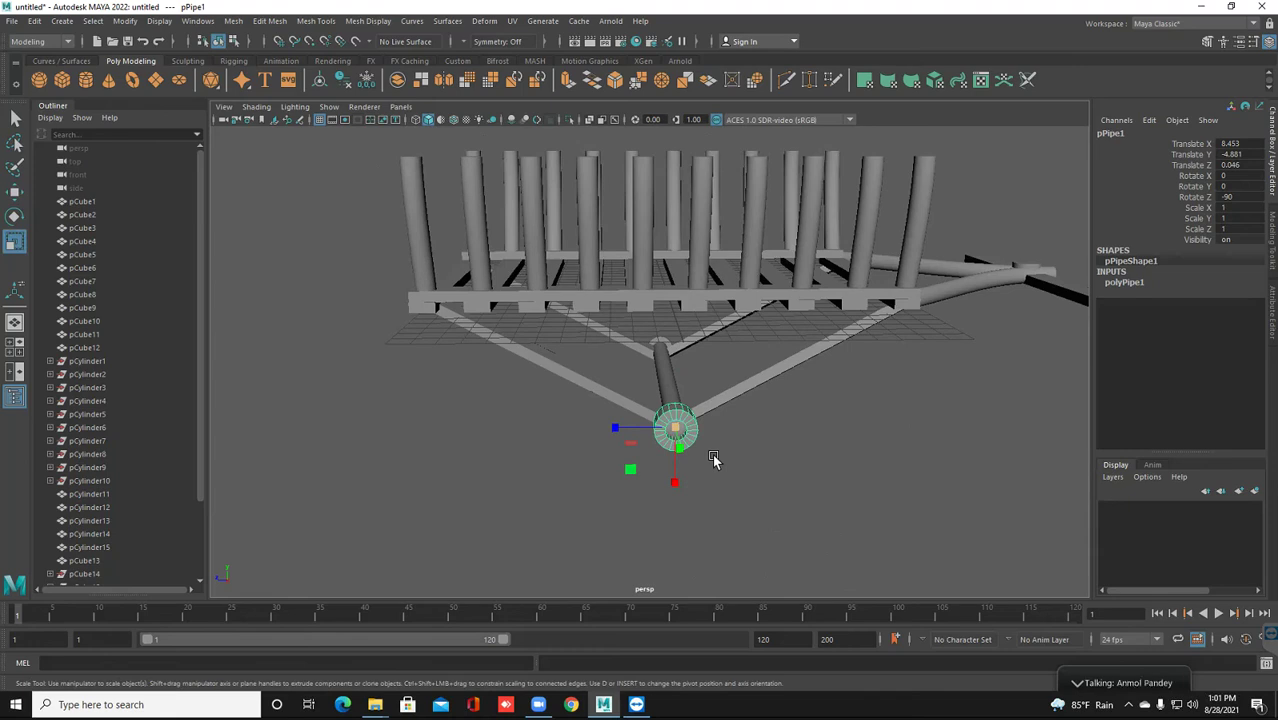
key(ctrl+d)
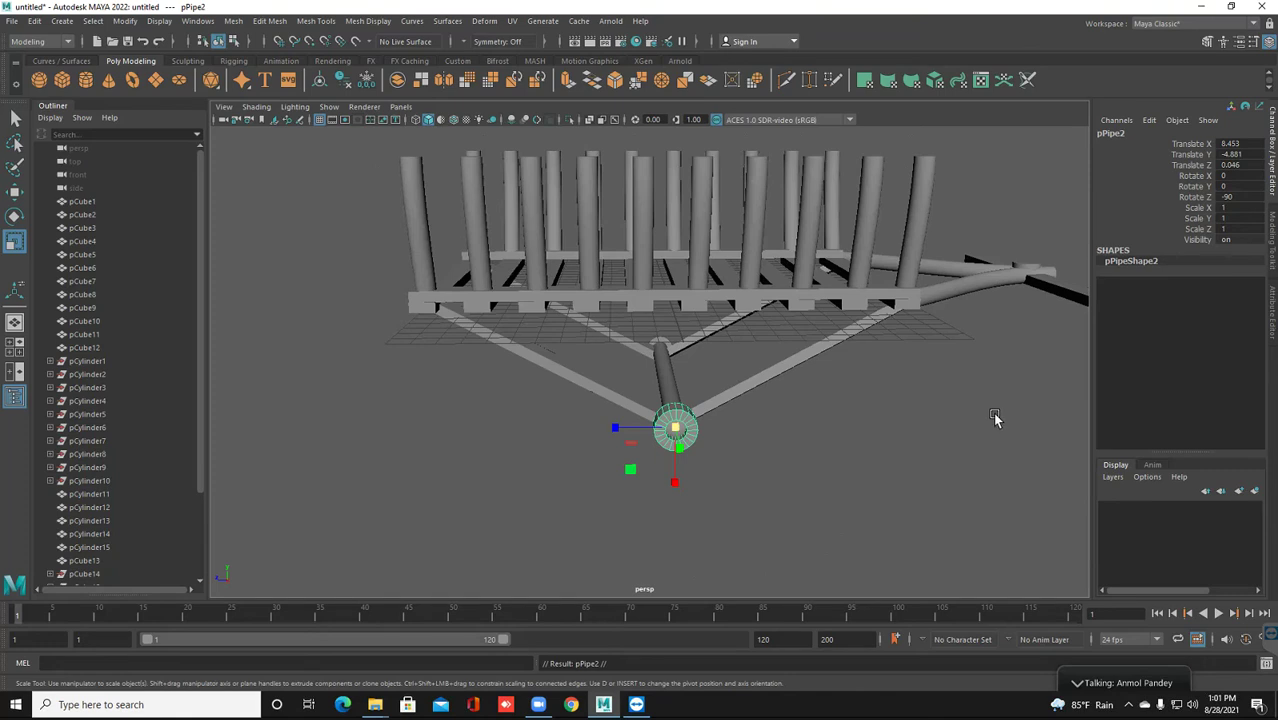
Scale the duplicate pipe pPipe2 into a wide, flat ring of 6.445 × 1.83 × 6.445
mouse_move(995, 418)
middle_down()
mouse_move(984, 401)
mouse_move(955, 399)
mouse_move(847, 422)
mouse_move(776, 402)
mouse_move(676, 416)
mouse_move(689, 404)
middle_up()
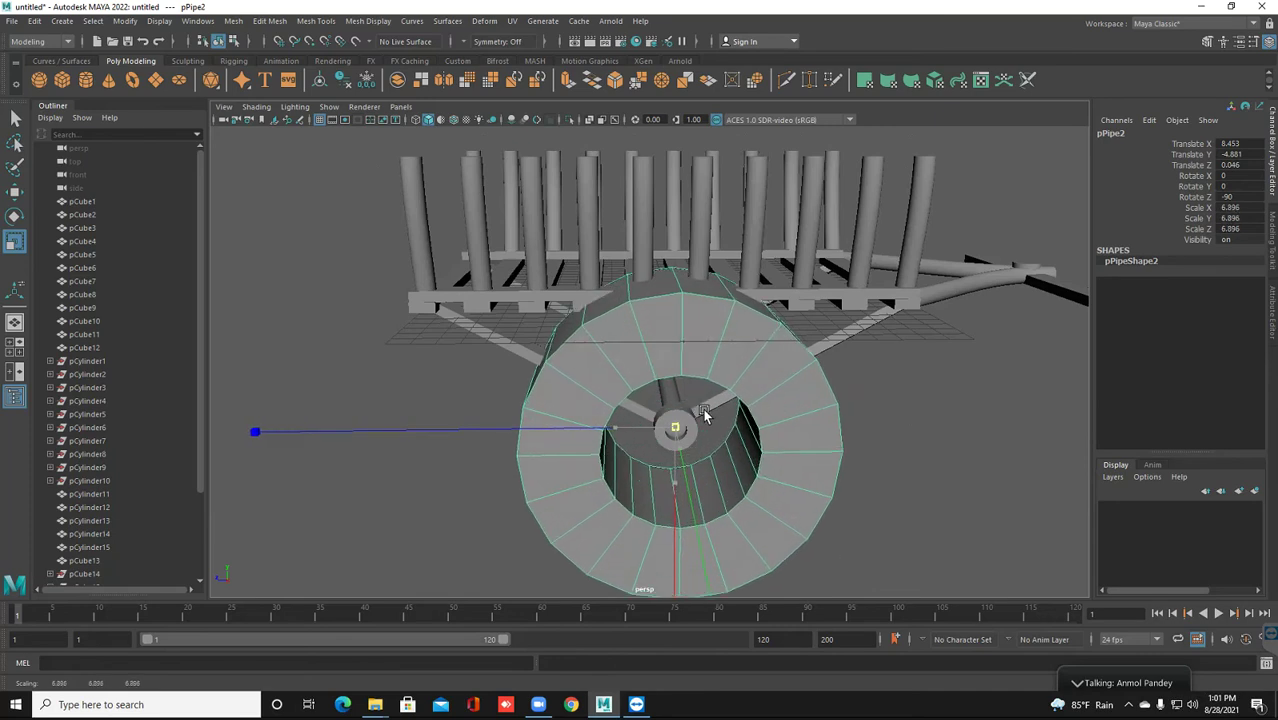
key(ctrl+z)
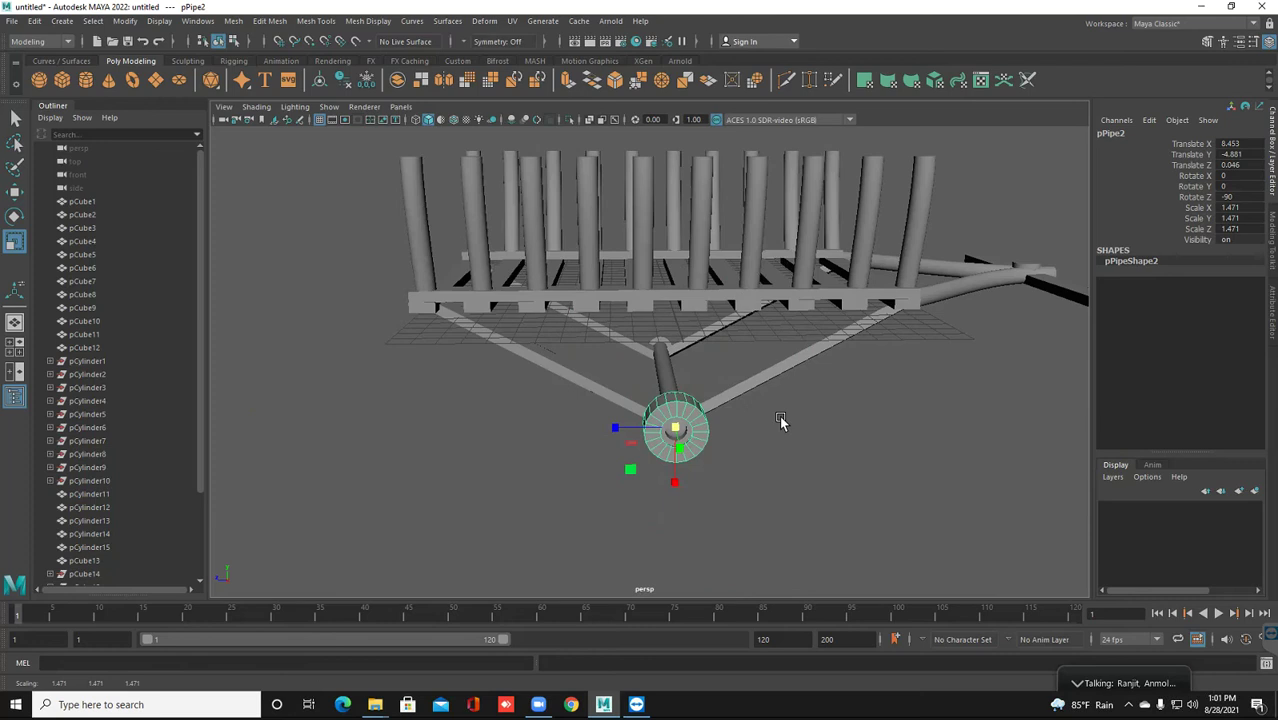
middle_drag(781, 421, 781, 421)
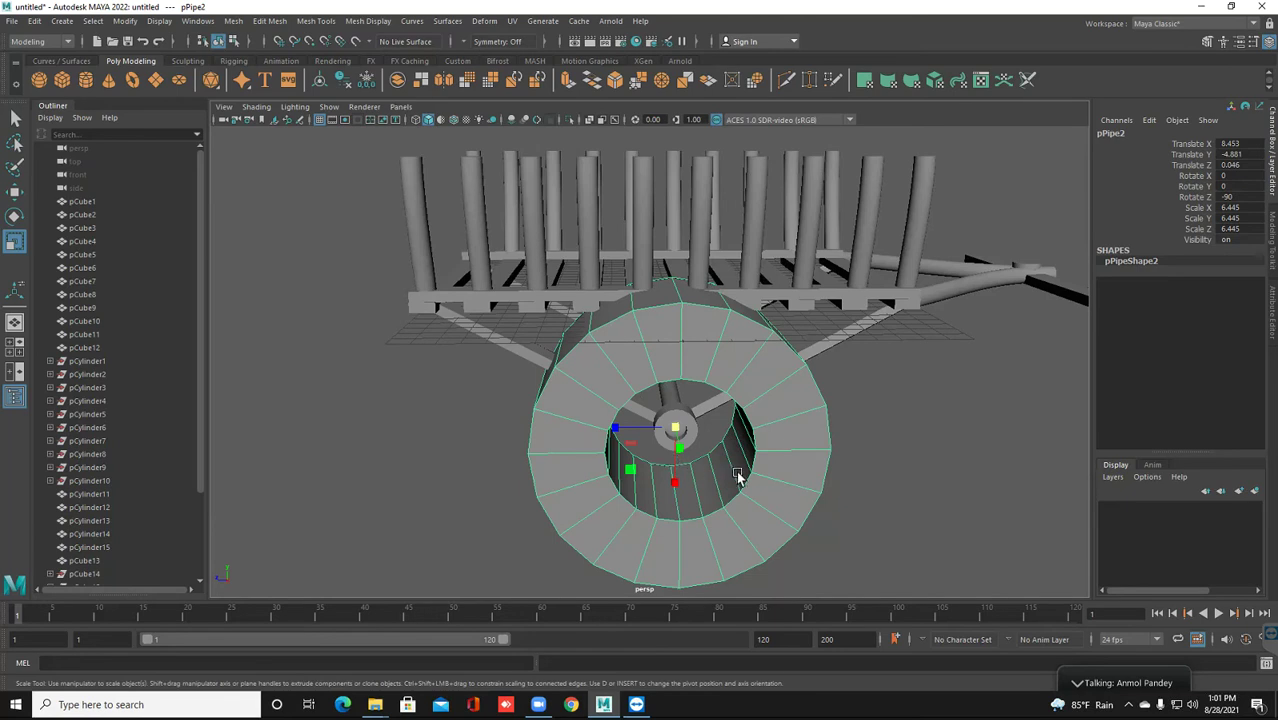
alt+drag(796, 478, 802, 480)
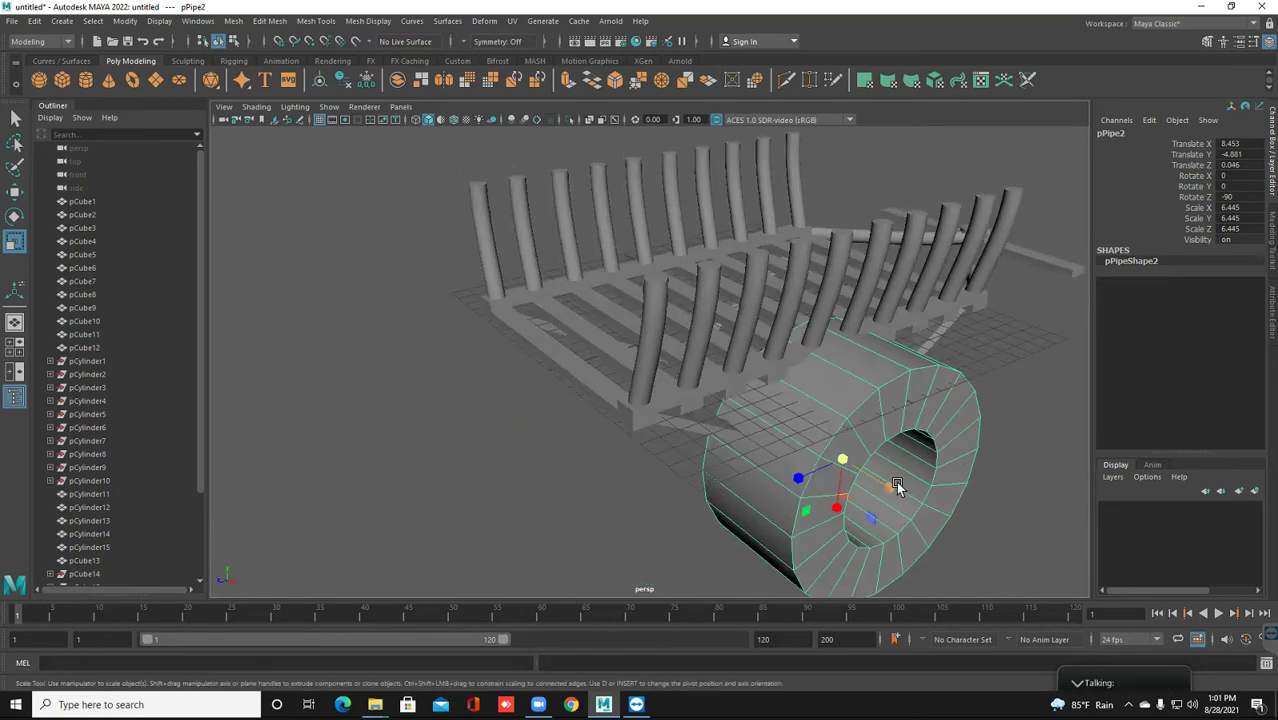
mouse_move(895, 488)
mouse_down()
mouse_move(853, 461)
mouse_move(862, 467)
mouse_up()
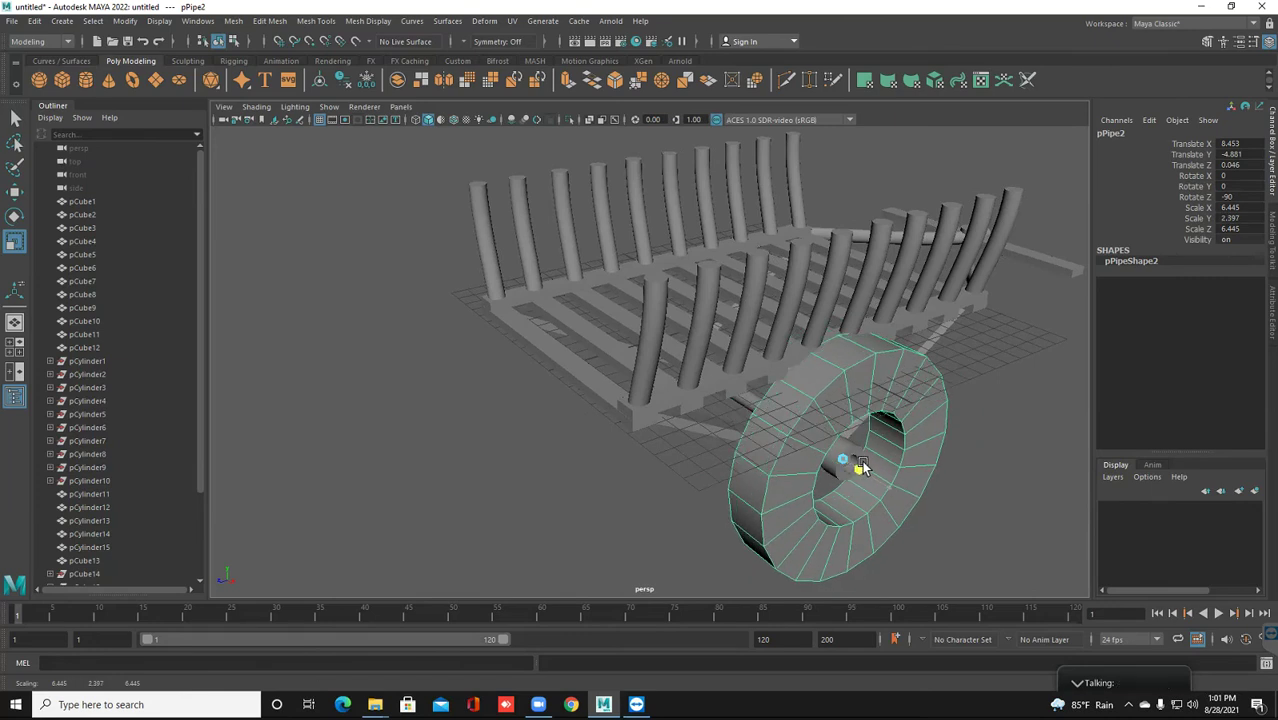
drag(862, 465, 855, 459)
Inspect the ring around the hub, then reselect the large pipe wheel pPipe2 and delete it
scroll(840, 375, up, 5)
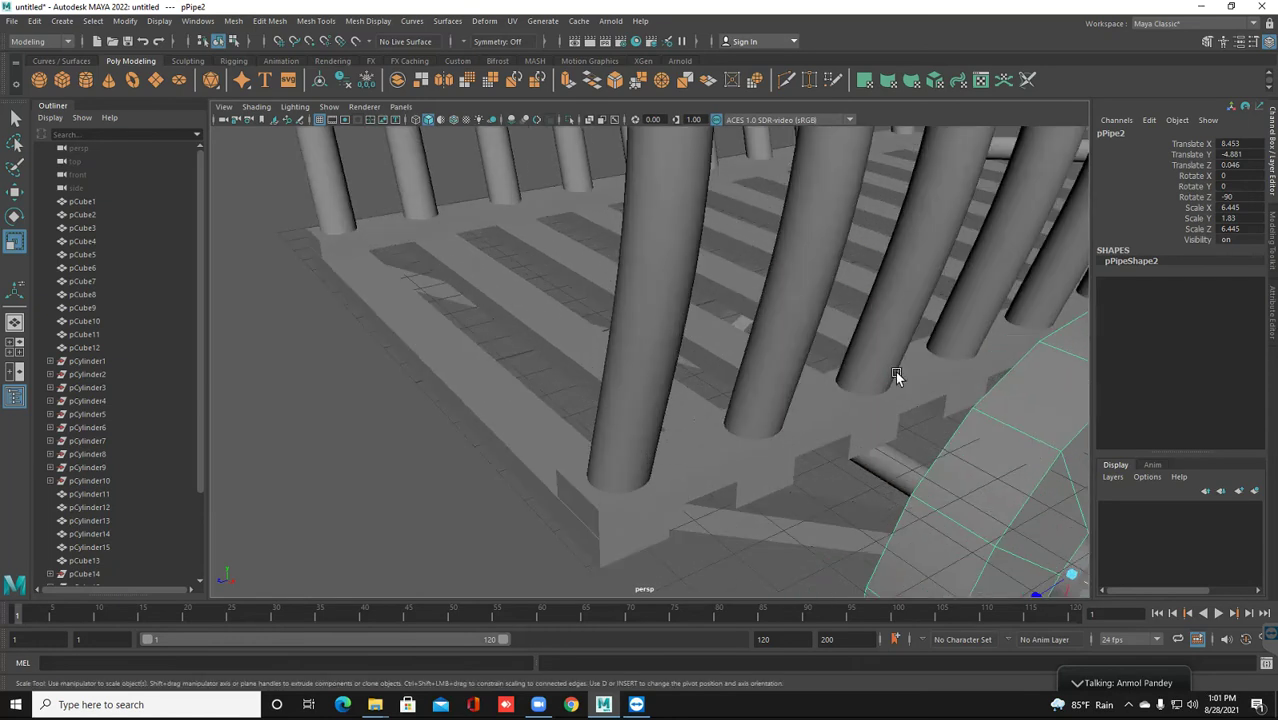
scroll(970, 385, down, 3)
mouse_move(909, 372)
alt+mouse_down()
mouse_move(874, 359)
mouse_move(865, 423)
mouse_move(882, 414)
mouse_move(725, 294)
alt+mouse_up()
scroll(767, 327, up, 2)
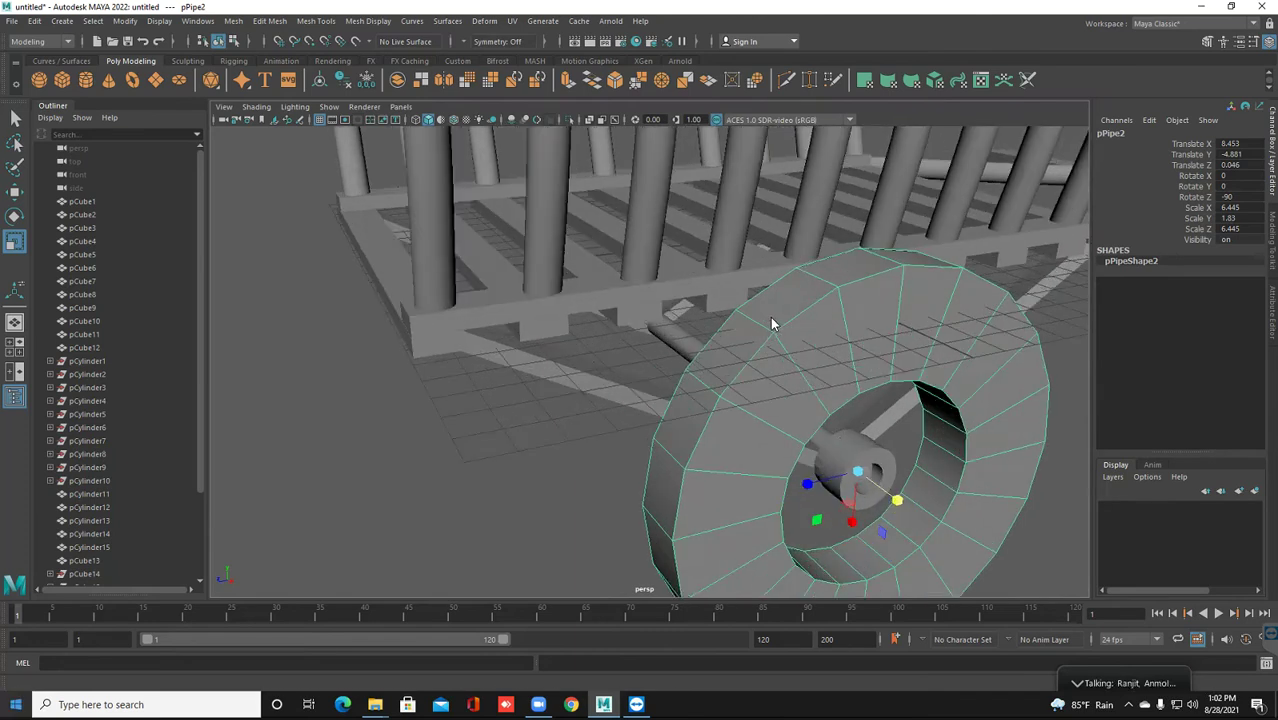
key(r)
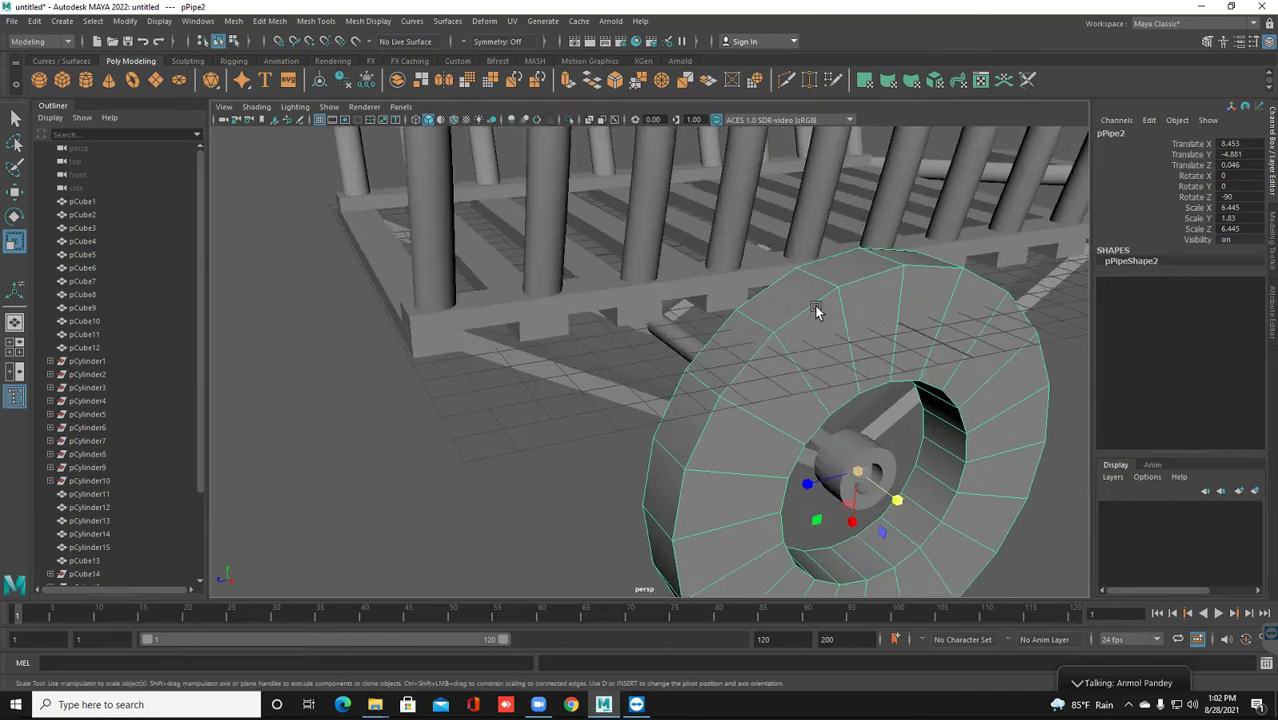
mouse_move(791, 388)
alt+mouse_down()
mouse_move(779, 379)
mouse_move(784, 348)
mouse_move(747, 368)
alt+mouse_up()
scroll(784, 348, up, 1)
scroll(747, 368, up, 2)
scroll(575, 326, up, 2)
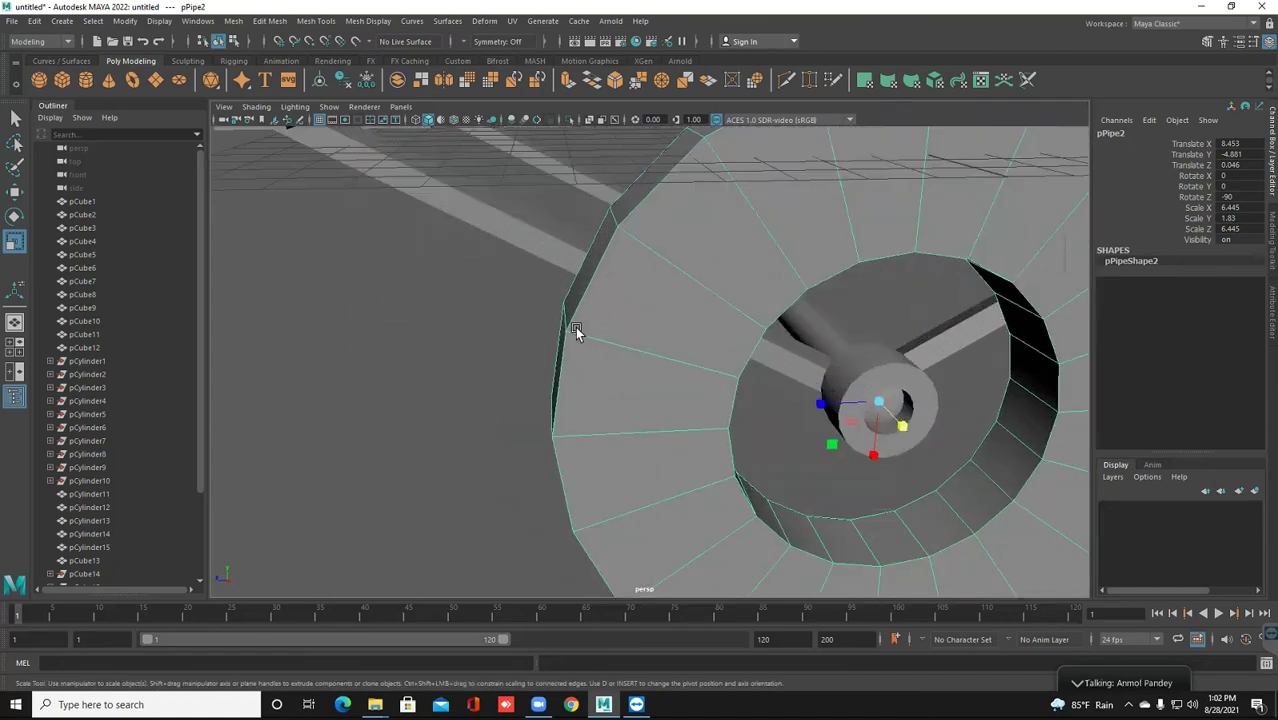
scroll(693, 343, down, 2)
scroll(688, 345, down, 2)
scroll(663, 331, down, 1)
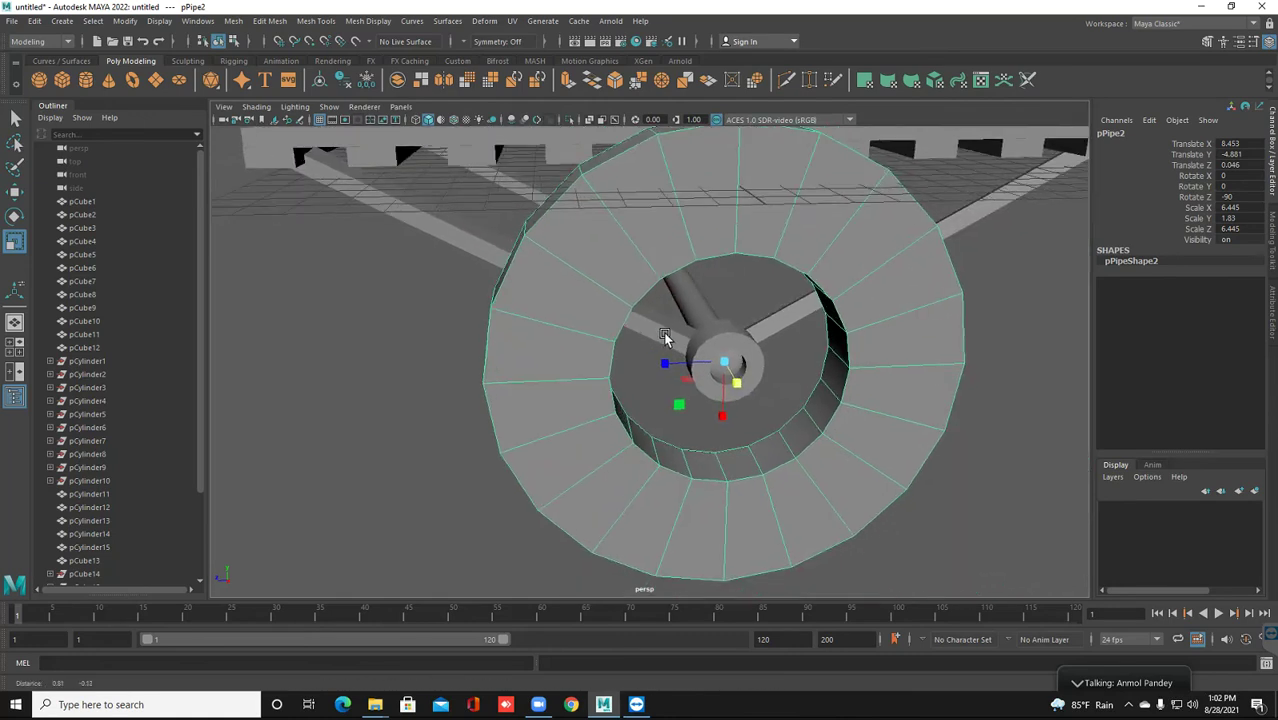
click(744, 342)
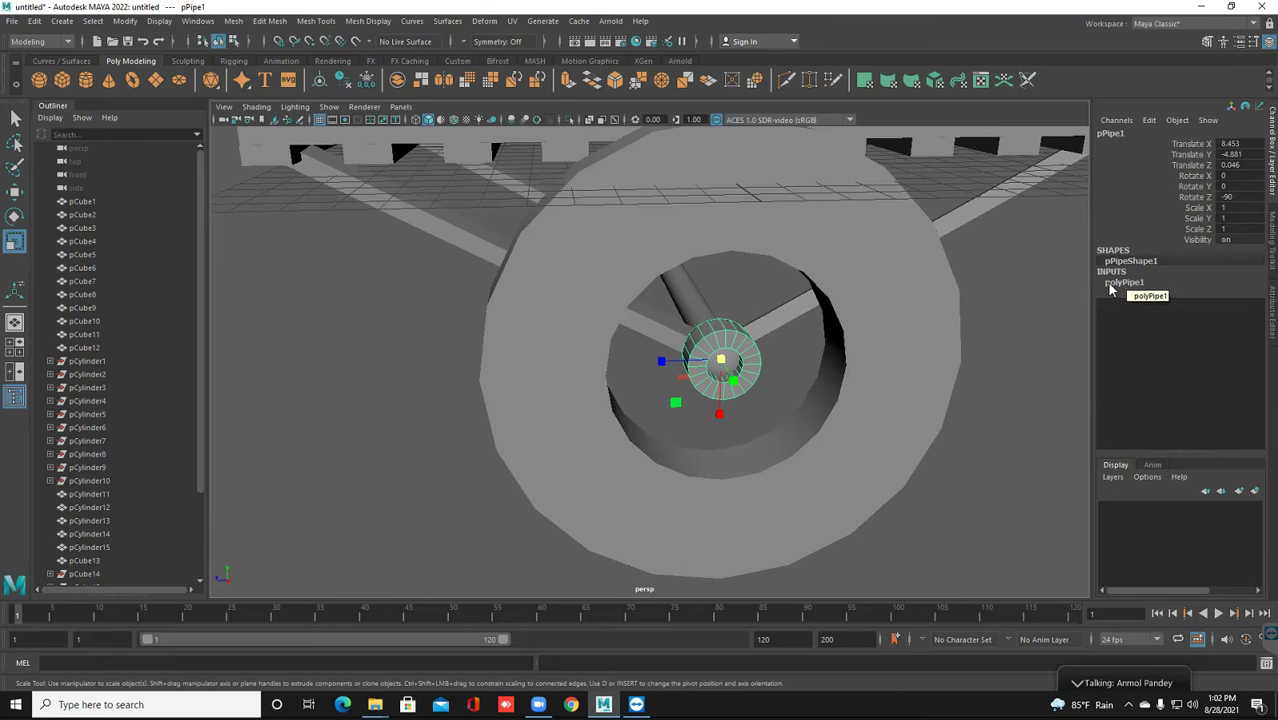
click(943, 289)
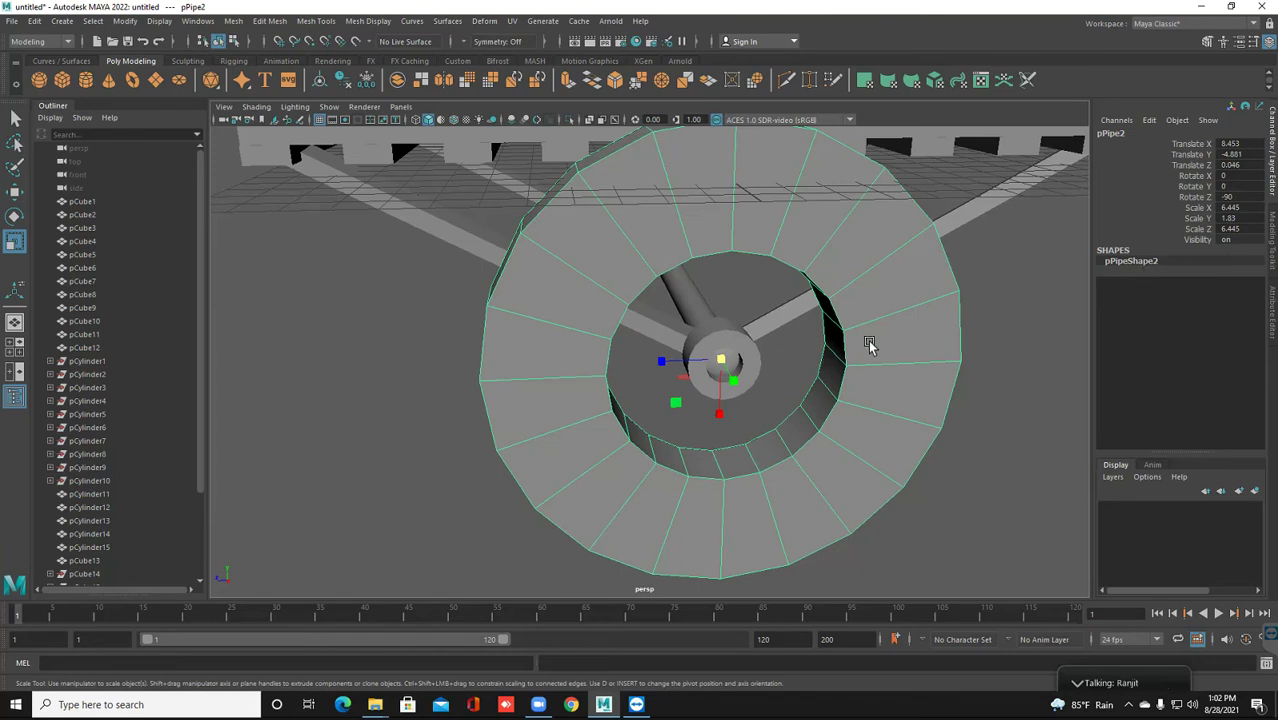
key(Delete)
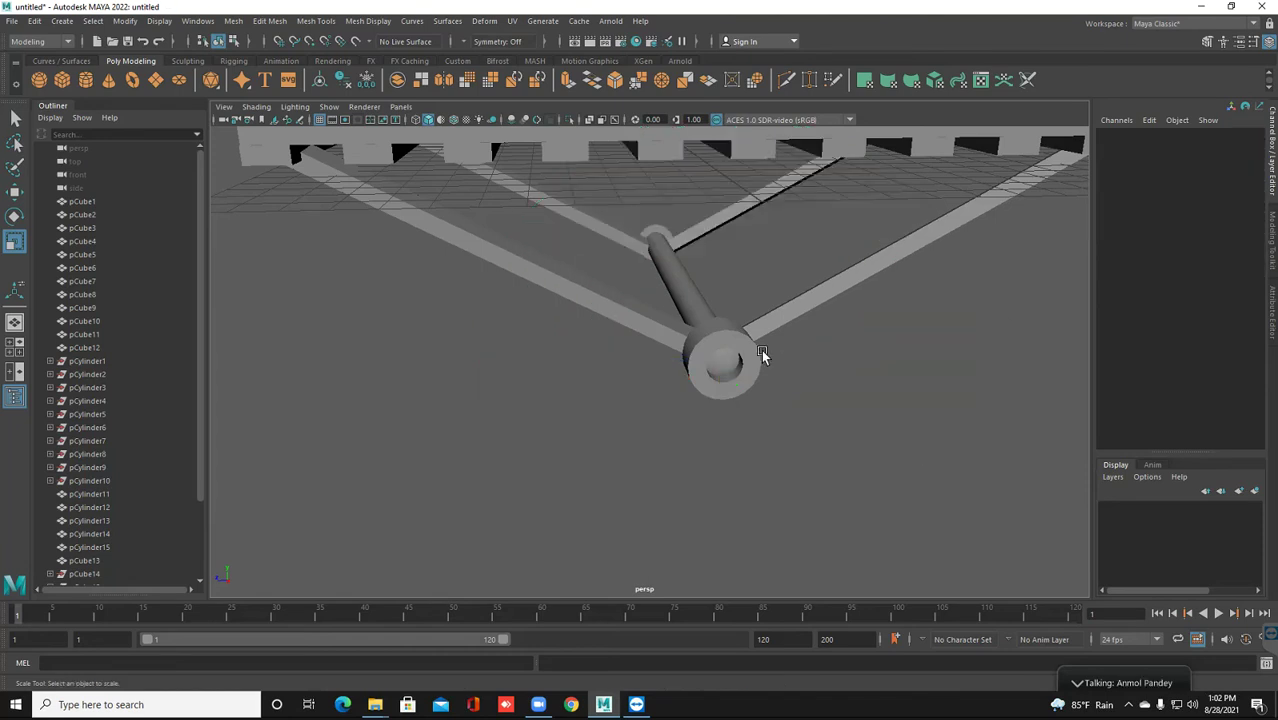
Scale pPipe1 up into a flattened 5.306-wide wheel ring
click(752, 350)
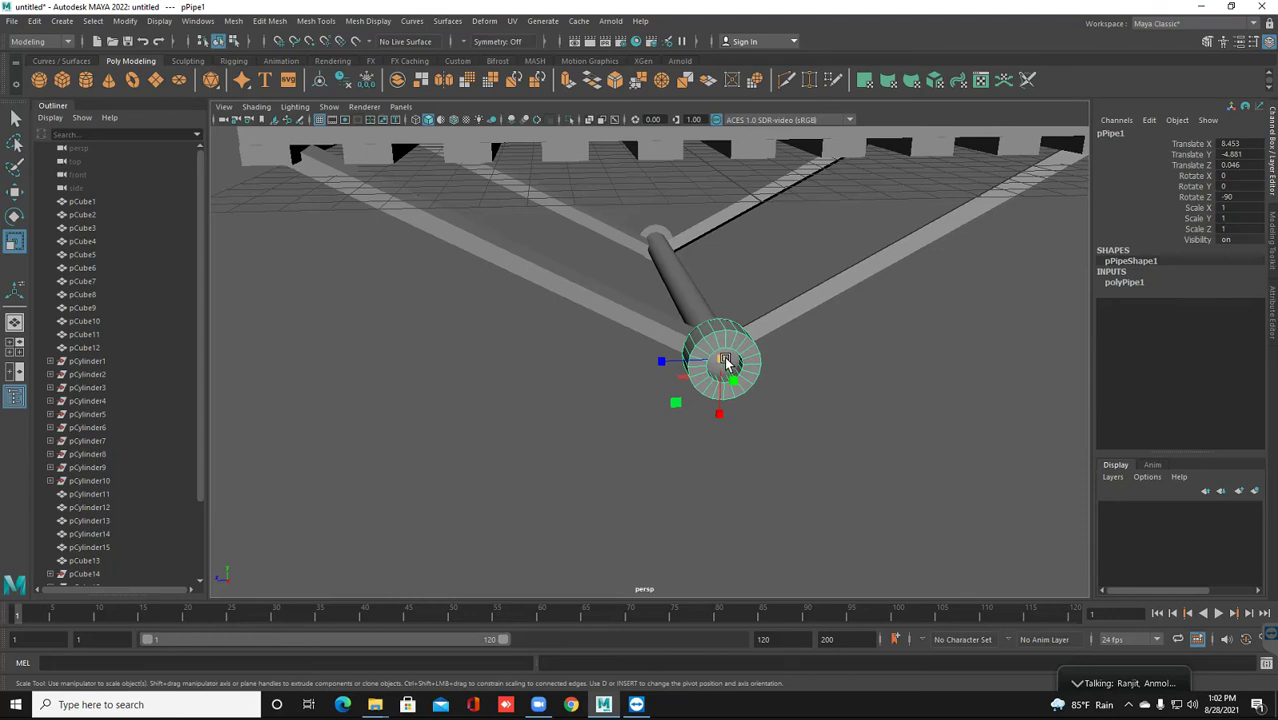
middle_drag(895, 356, 1117, 387)
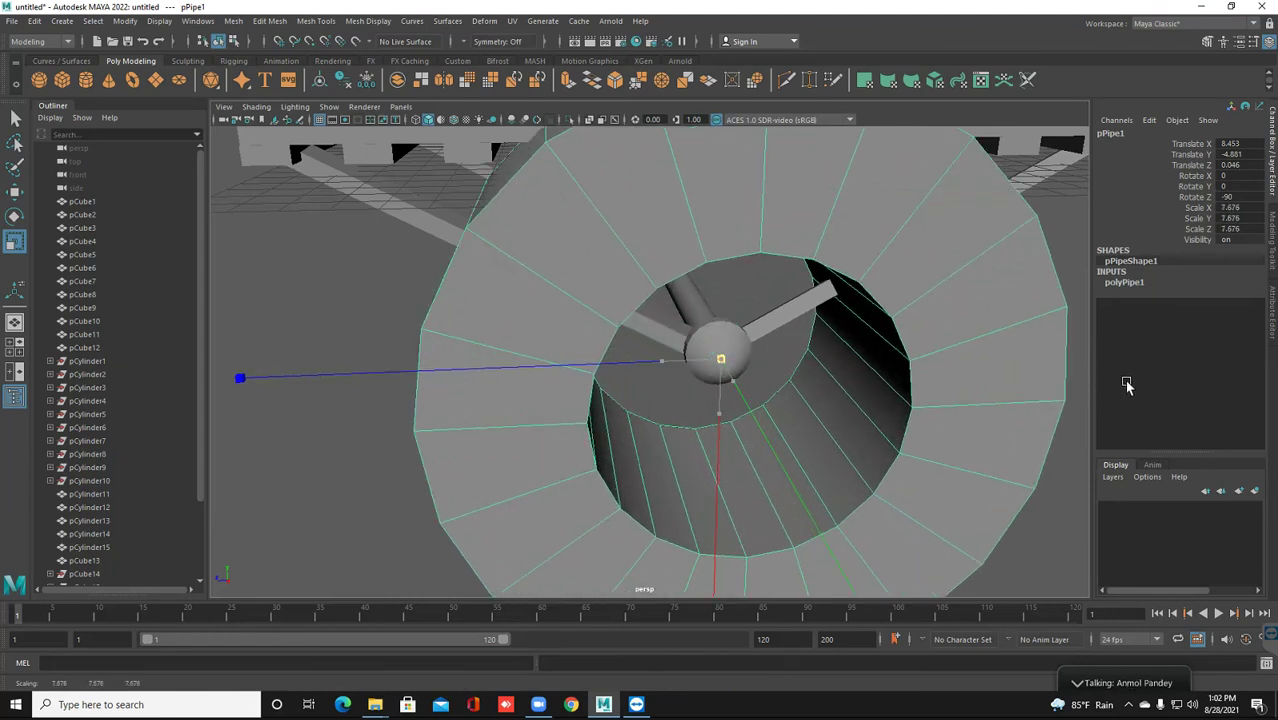
scroll(760, 395, down, 5)
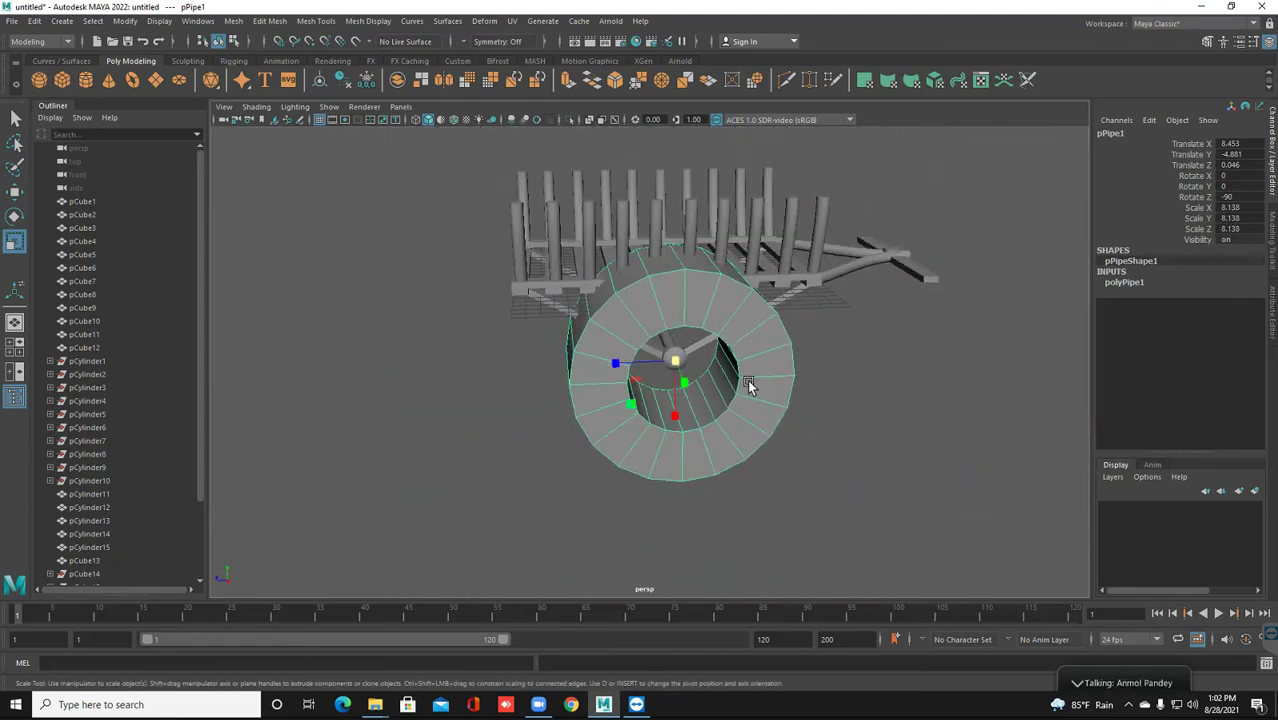
alt+drag(760, 395, 770, 396)
middle_drag(770, 405, 740, 383)
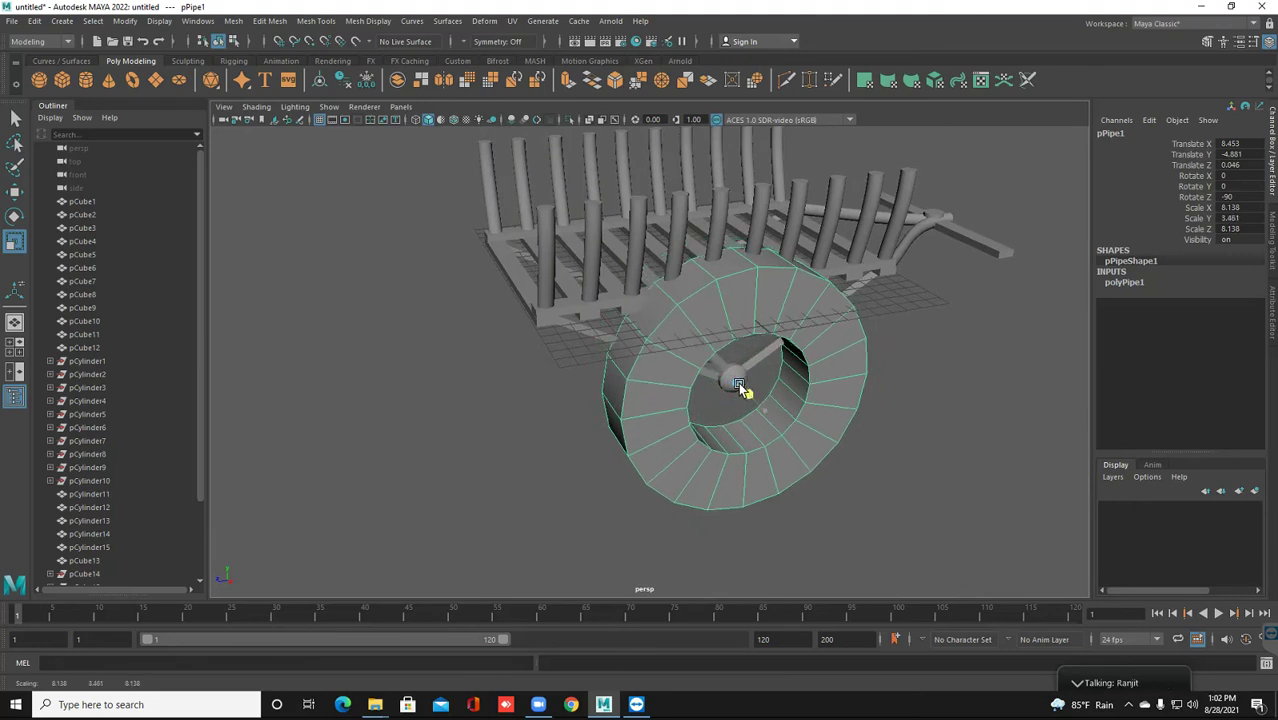
middle_drag(738, 381, 673, 412)
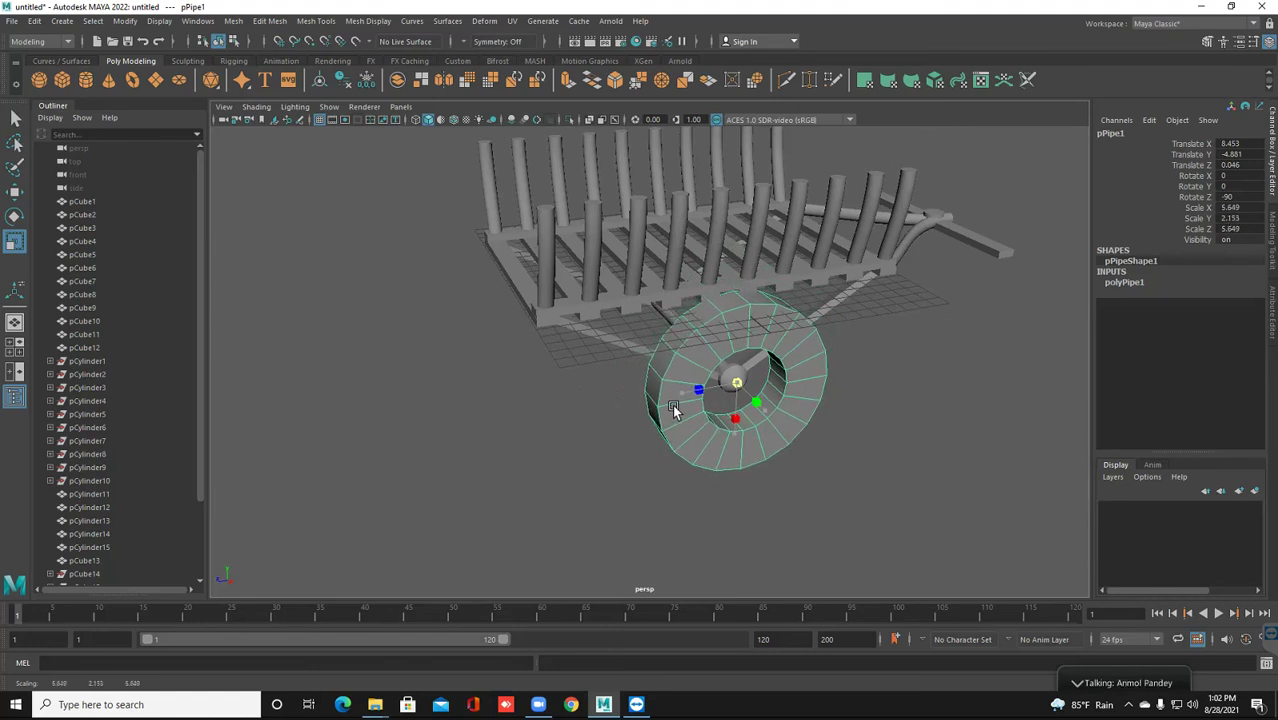
middle_drag(673, 412, 676, 416)
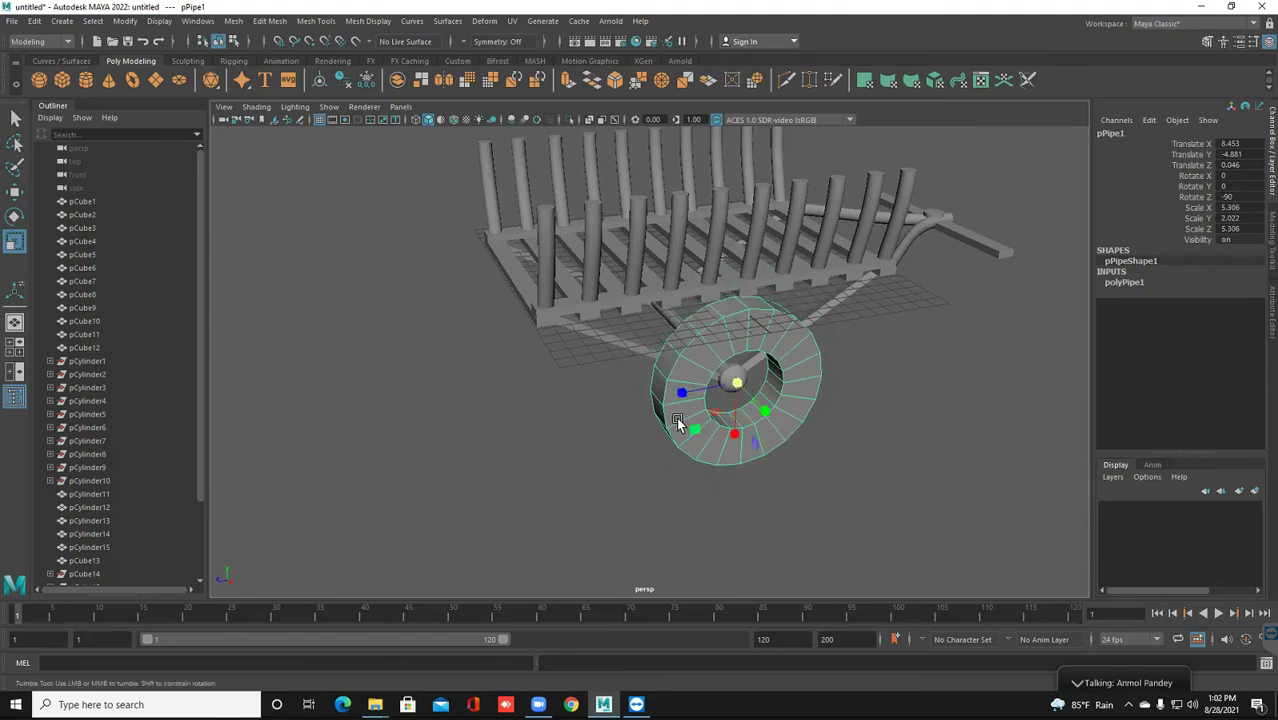
alt+drag(676, 416, 677, 424)
scroll(677, 422, up, 2)
scroll(677, 422, up, 2)
scroll(678, 420, up, 2)
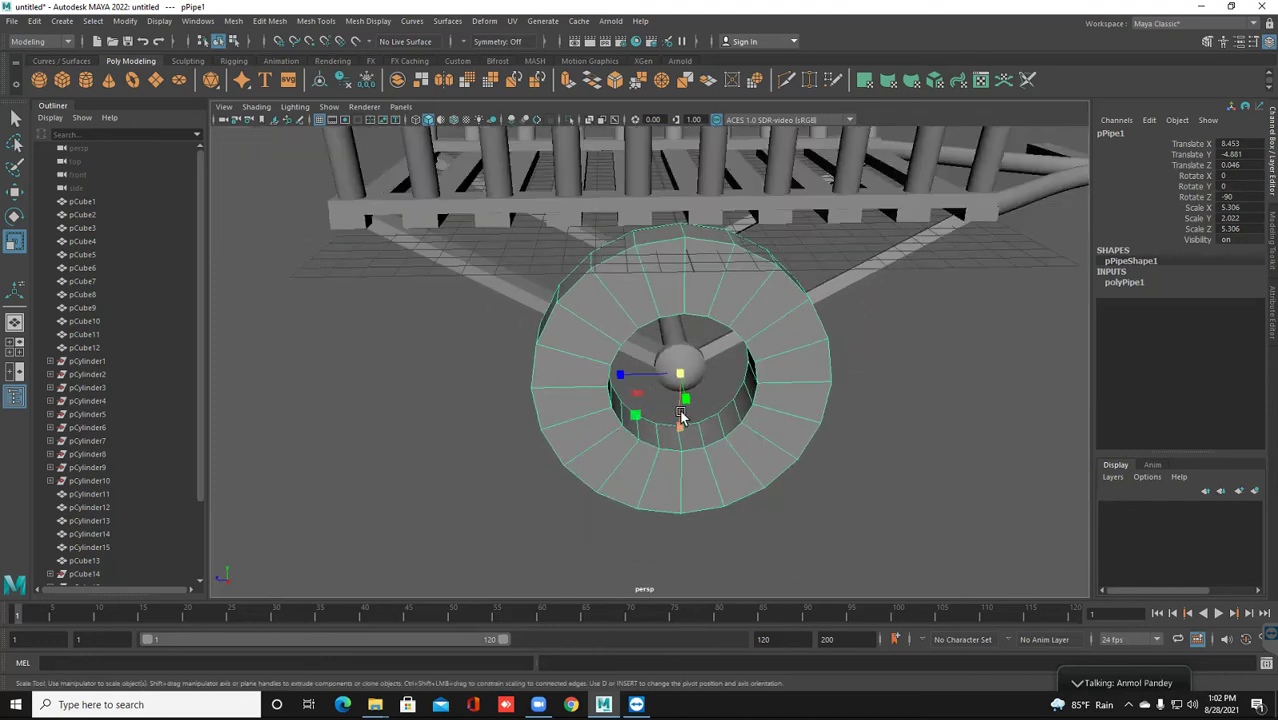
Duplicate the wheel and shrink the copy, pPipe2, to a 0.598 hub around the axle
key(ctrl+d)
mouse_move(680, 375)
middle_down()
mouse_move(576, 410)
mouse_move(482, 391)
mouse_move(498, 391)
middle_up()
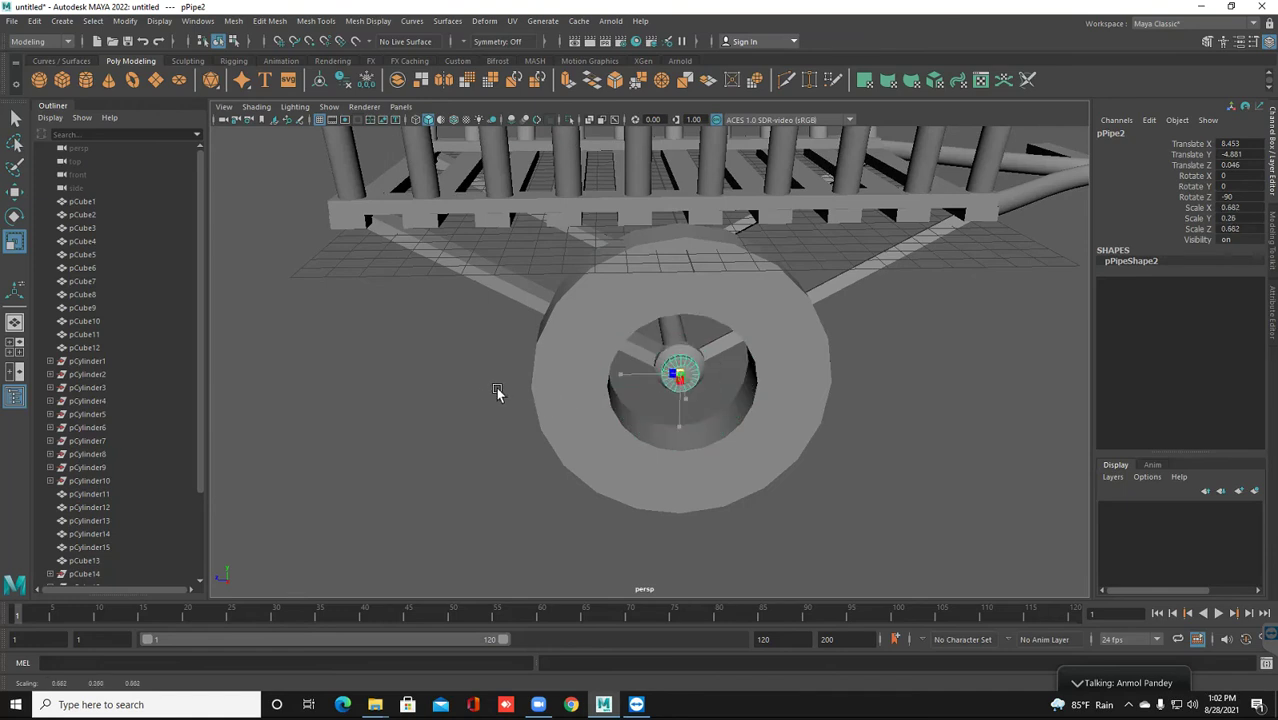
click(600, 392)
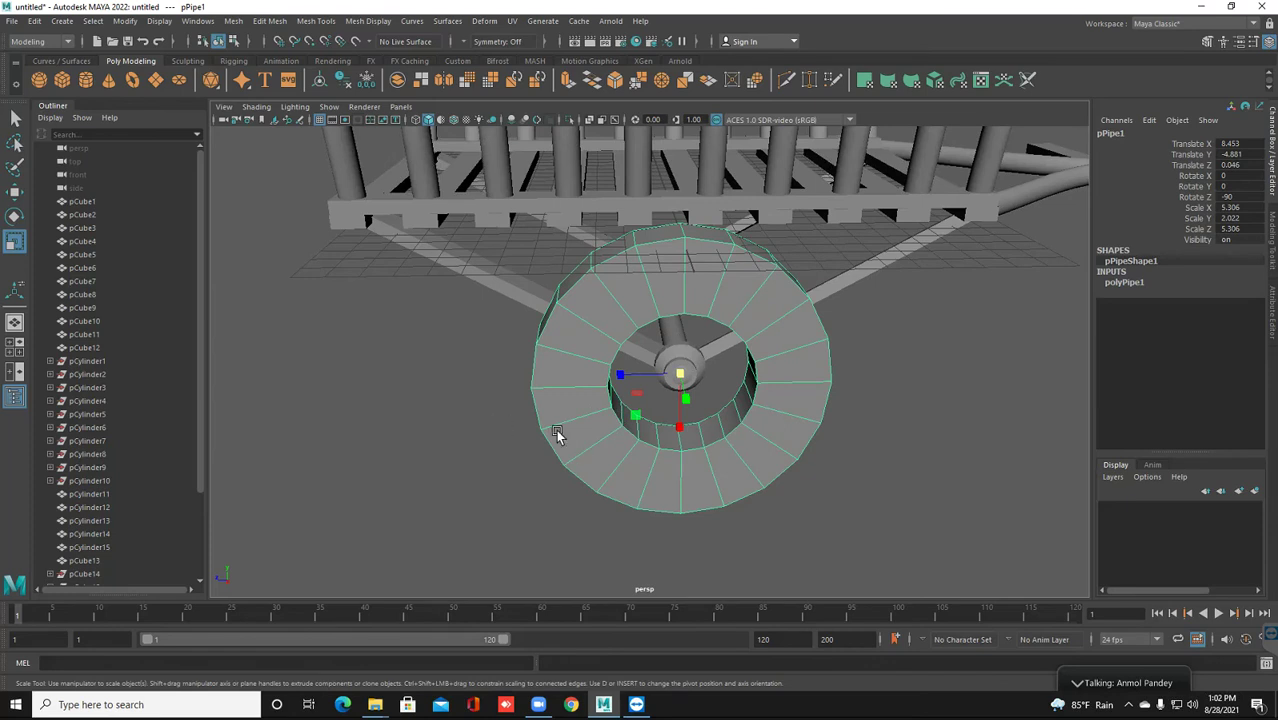
Set polyPipe1's Subdivisions Axis to 40 in the Channel Box
click(1120, 287)
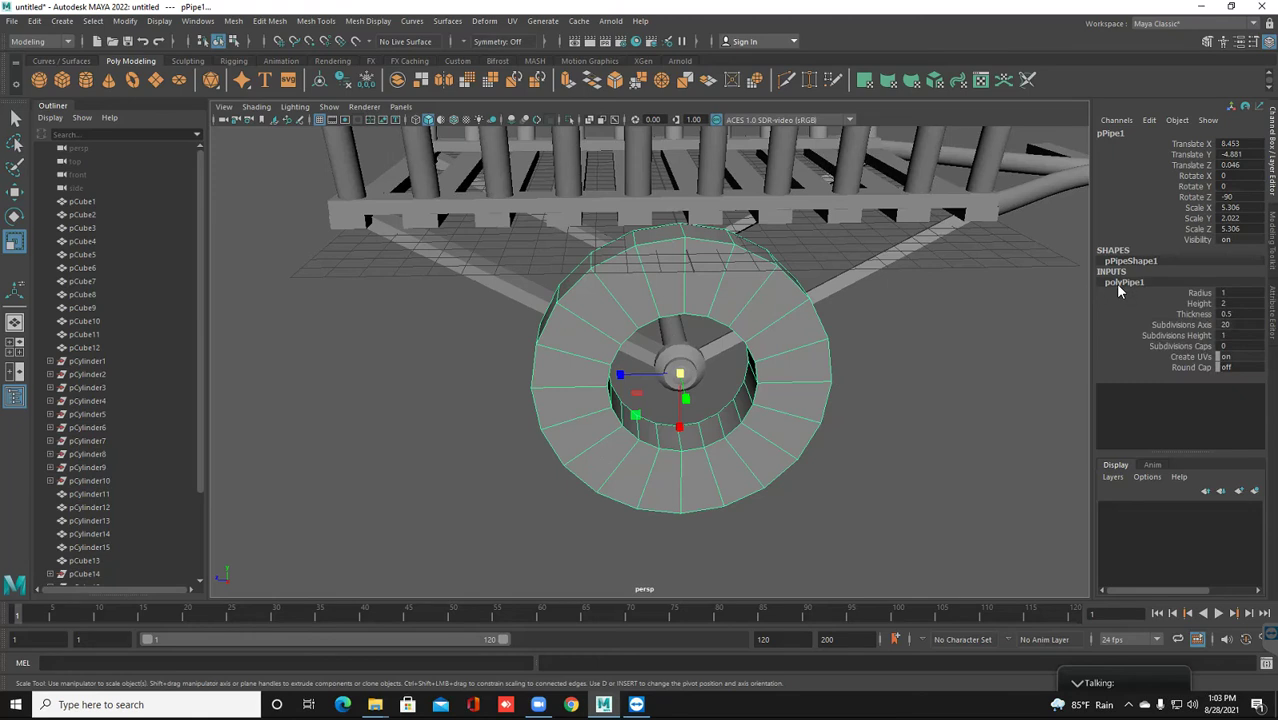
click(1193, 325)
text(-)
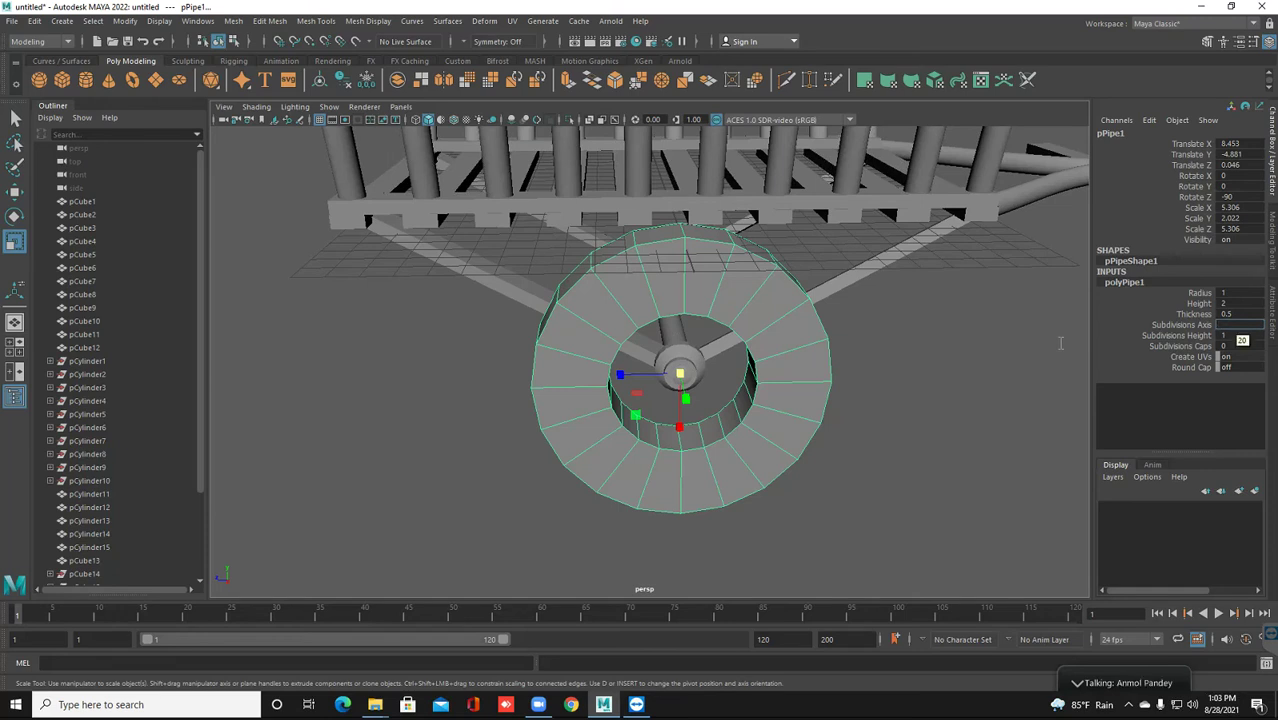
text(470)
key(BackSpace)
key(BackSpace)
key(BackSpace)
text(0)
key(Return)
scroll(786, 286, up, 2)
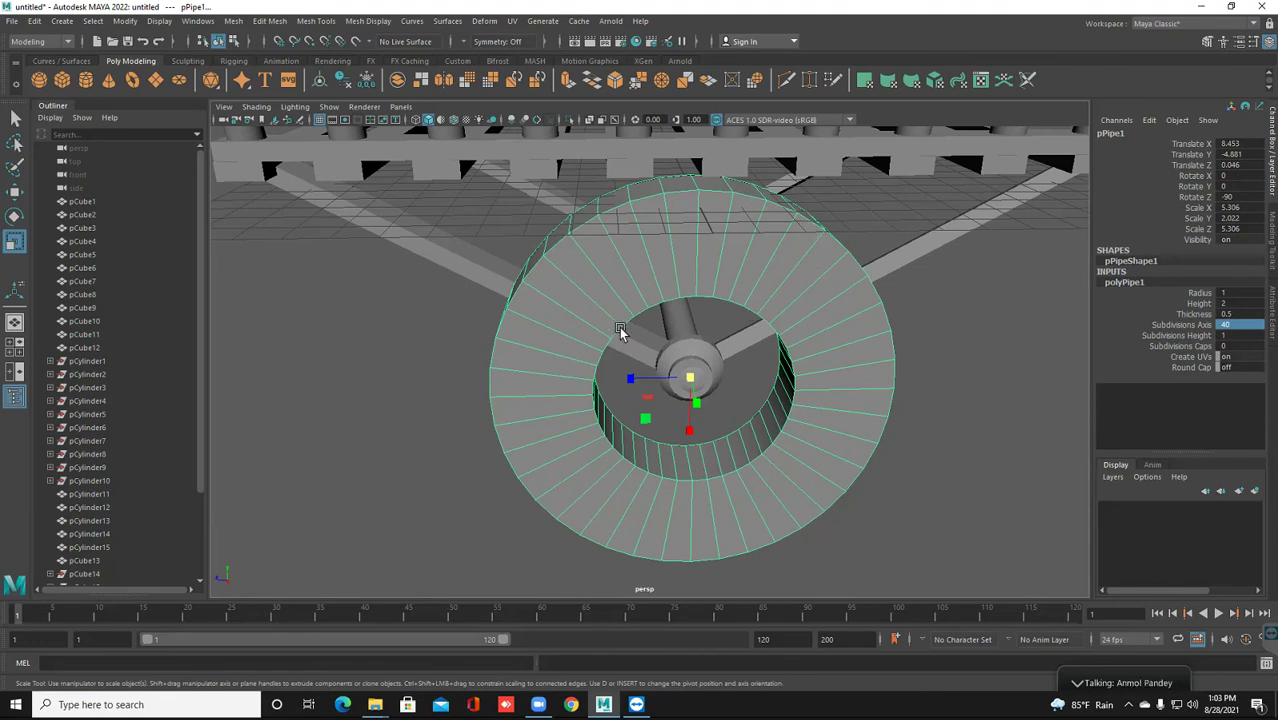
Put the pipe wheel in face mode and select the full face loop lining the hole's inner wall
right_click(584, 404)
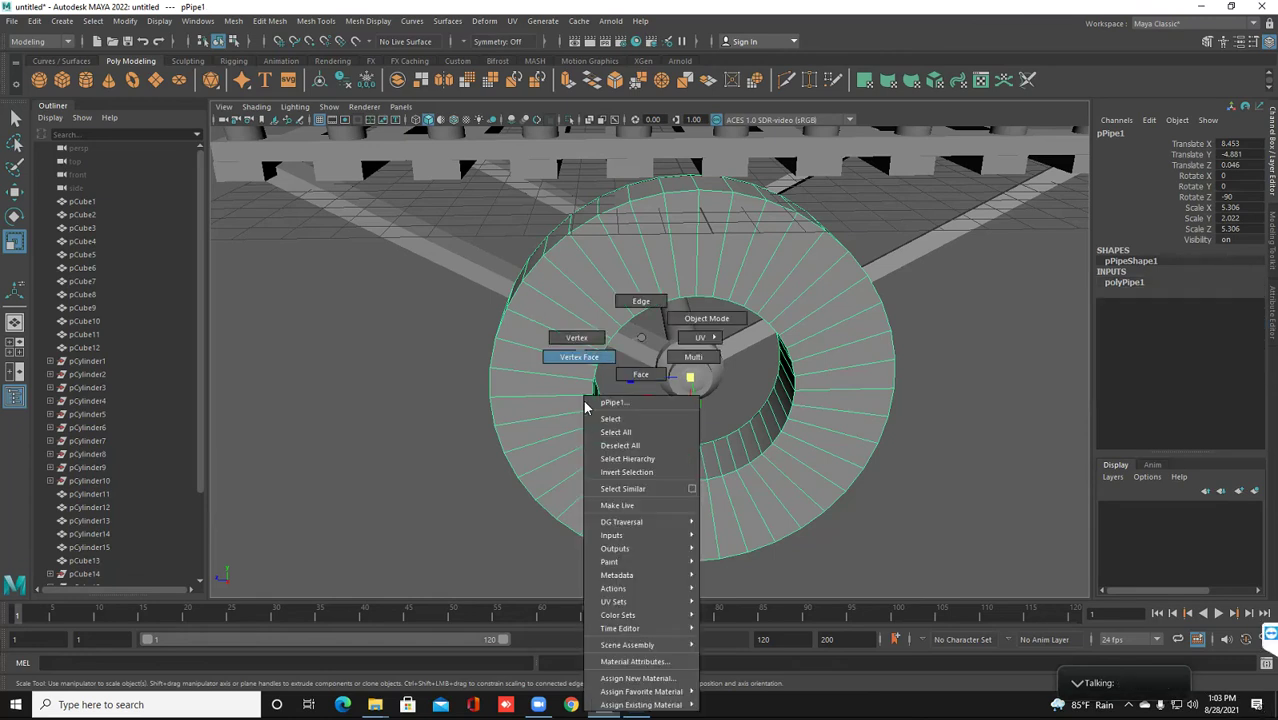
click(646, 377)
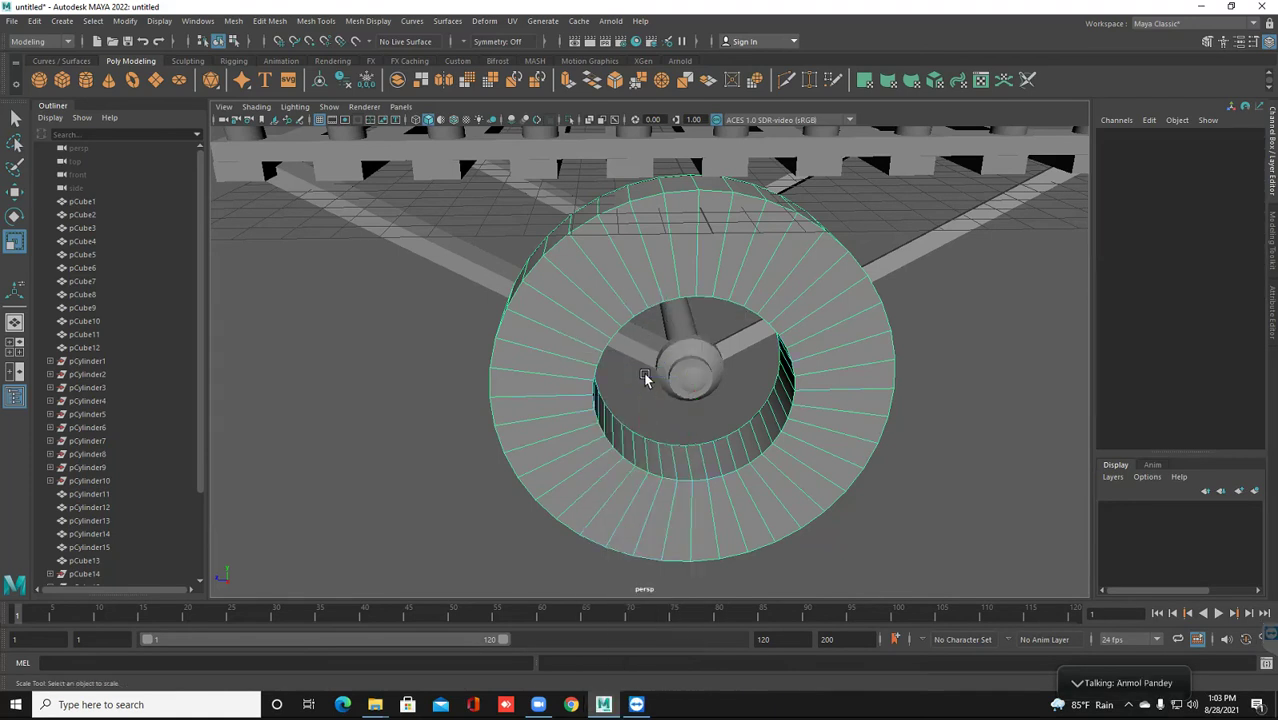
click(658, 465)
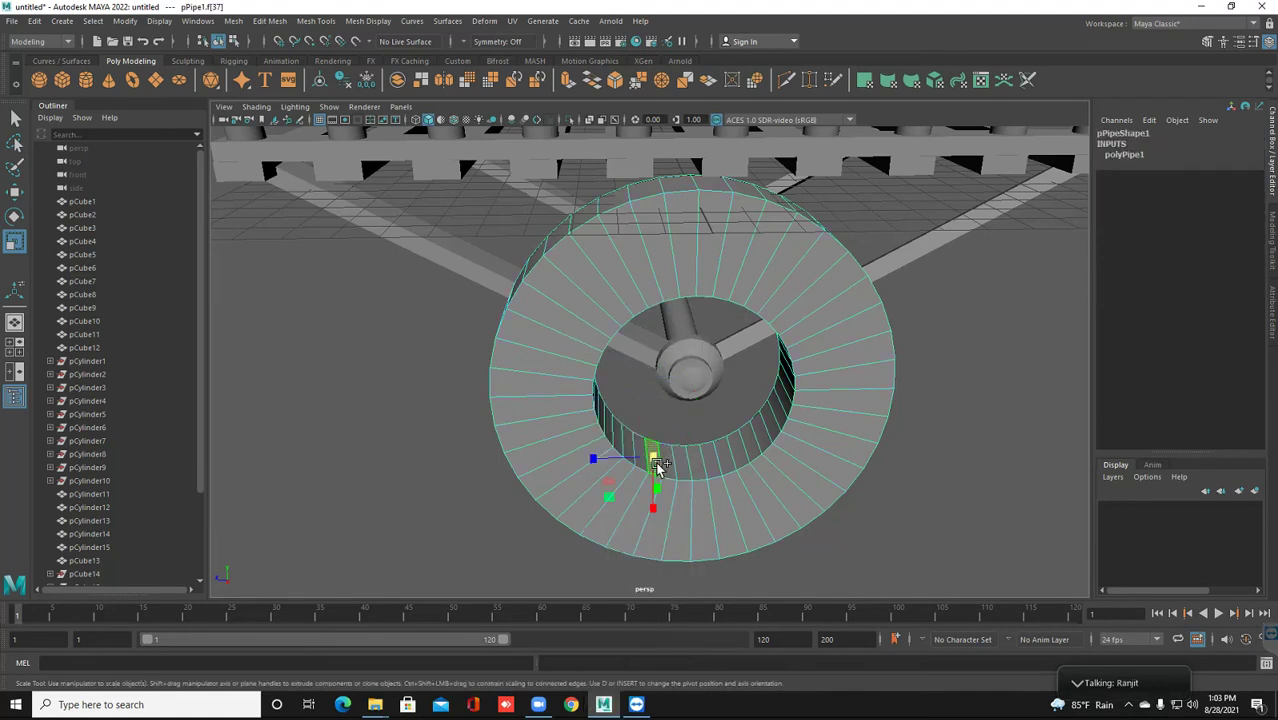
click(656, 466)
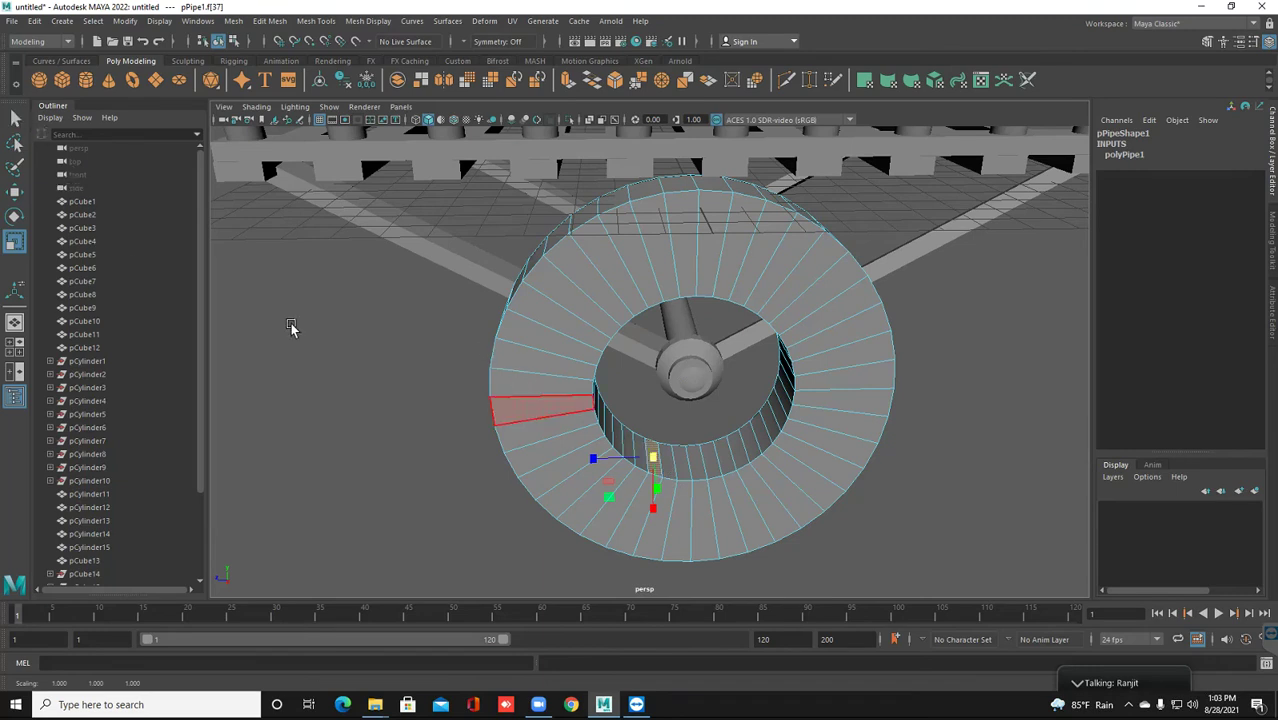
key(w)
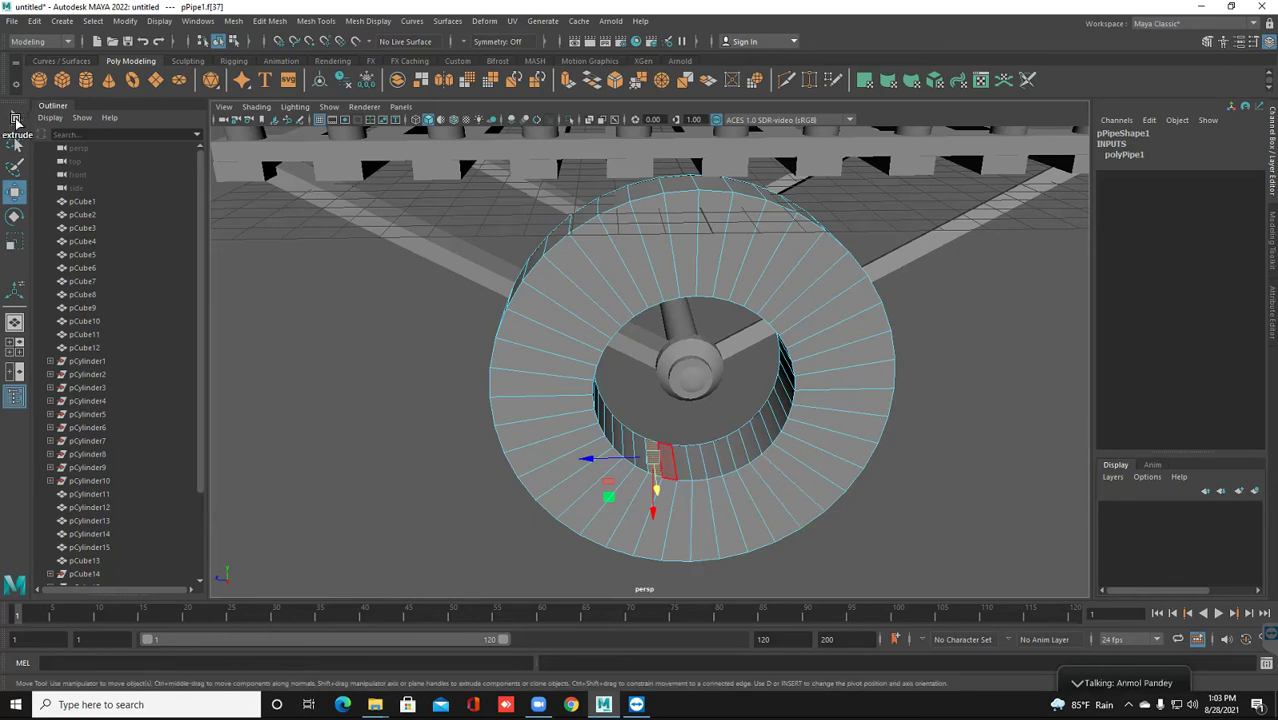
click(15, 120)
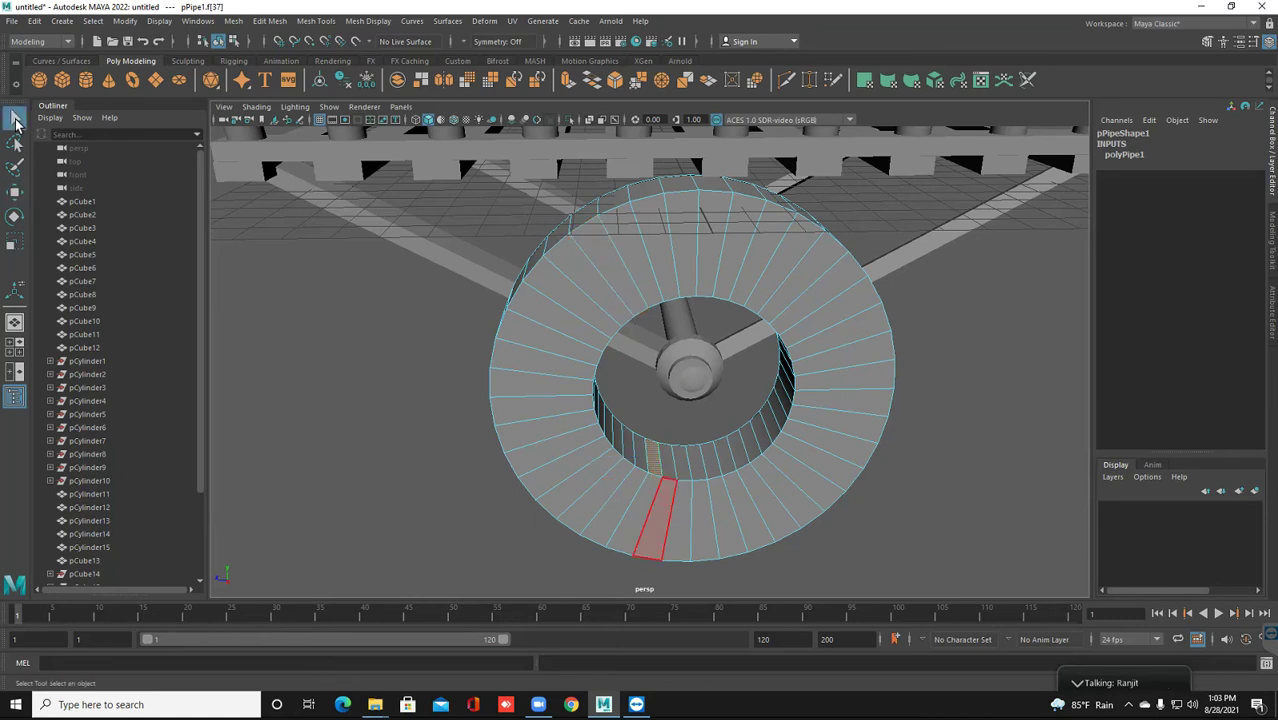
double_click(662, 460)
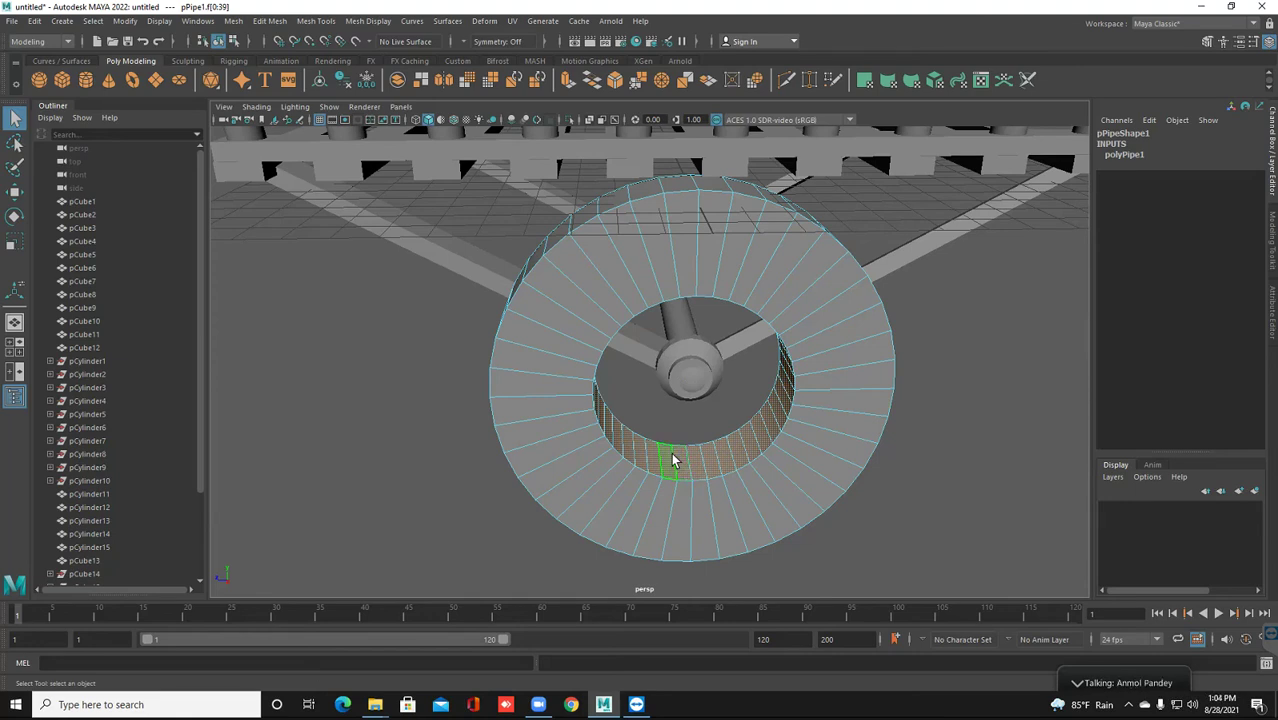
Scale the inner ring faces up and extrude them twice to widen the wheel's hole
key(r)
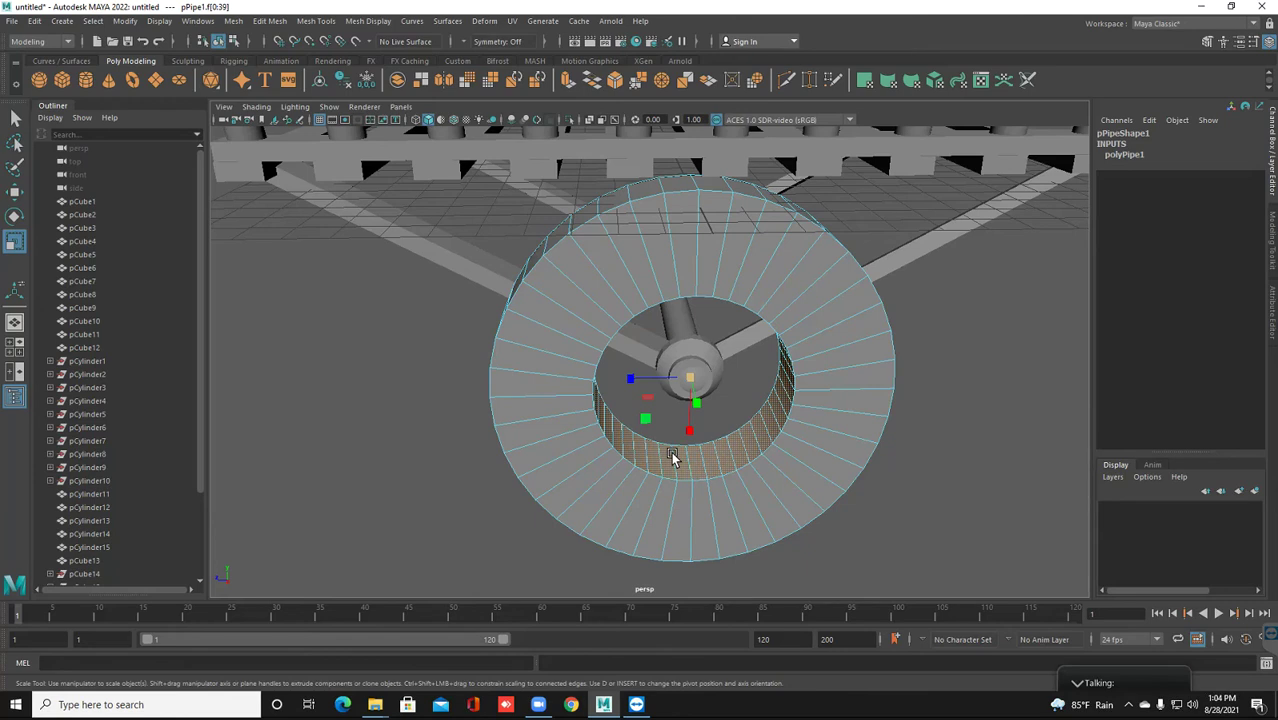
mouse_move(672, 457)
middle_down()
mouse_move(685, 459)
mouse_move(693, 399)
mouse_move(562, 262)
mouse_move(577, 276)
middle_up()
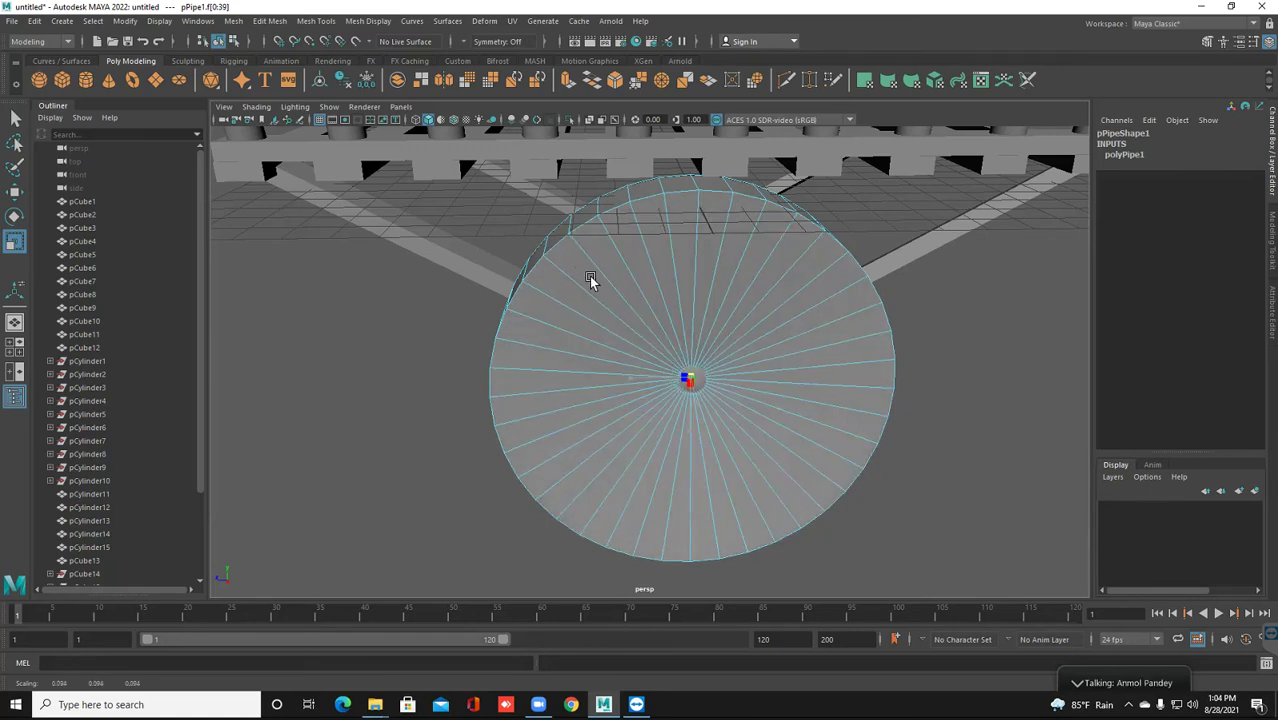
key(ctrl+e)
mouse_move(697, 381)
middle_down()
mouse_move(765, 379)
mouse_move(847, 400)
middle_up()
key(ctrl+e)
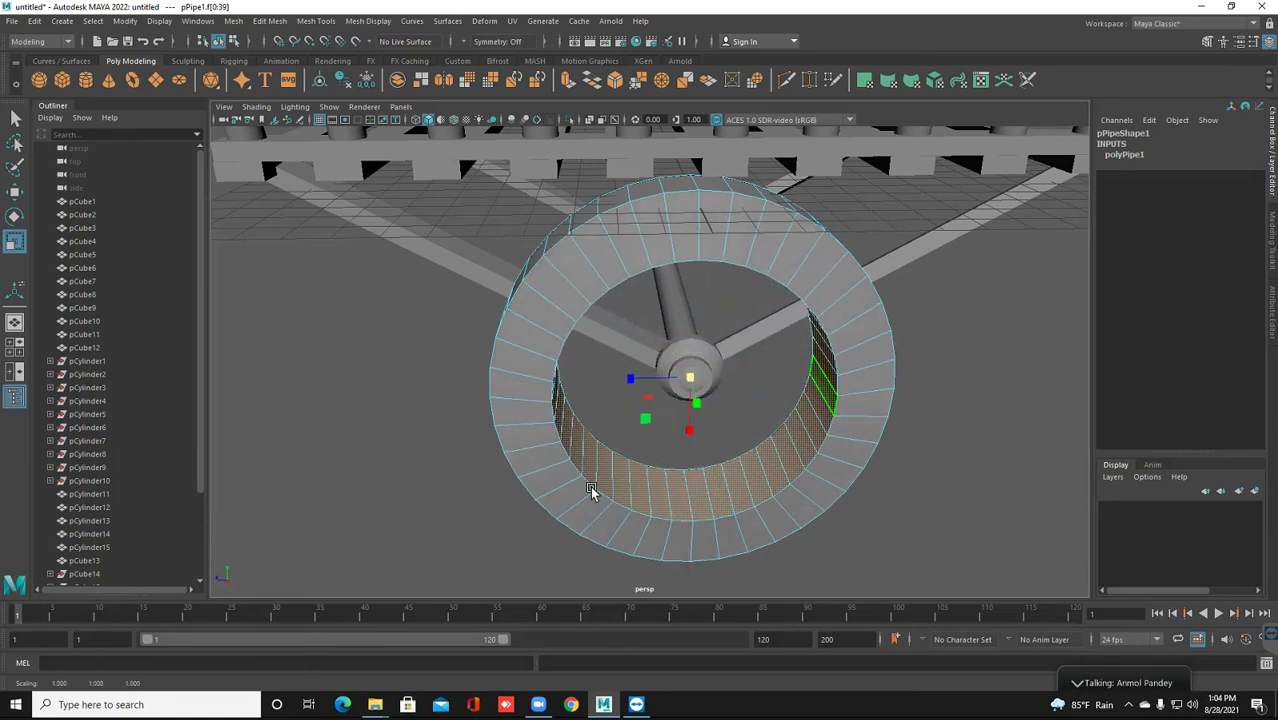
Squash the selected wheel faces slightly along Y from an edge-on view
mouse_move(673, 491)
alt+mouse_down()
mouse_move(722, 497)
mouse_move(622, 485)
mouse_move(722, 505)
mouse_move(622, 513)
mouse_move(657, 514)
mouse_move(568, 494)
alt+mouse_up()
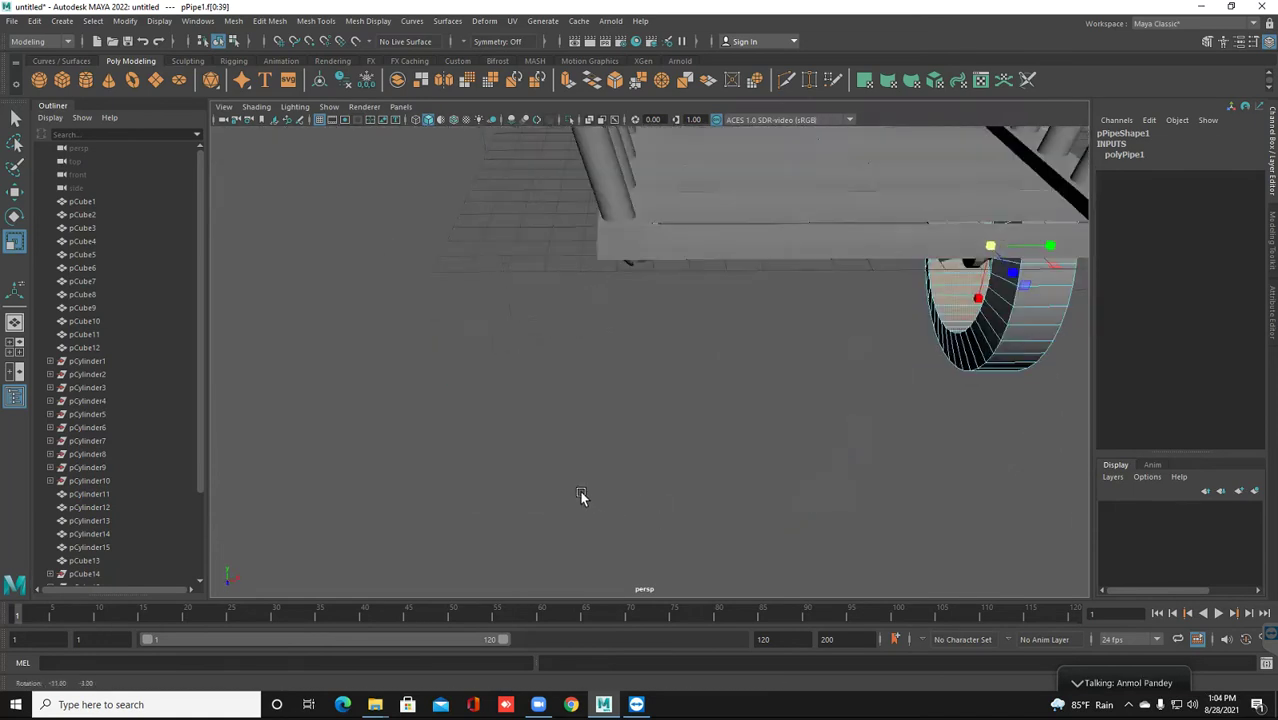
alt+right_drag(705, 411, 559, 447)
alt+drag(559, 447, 660, 433)
drag(944, 300, 930, 292)
alt+drag(889, 350, 840, 356)
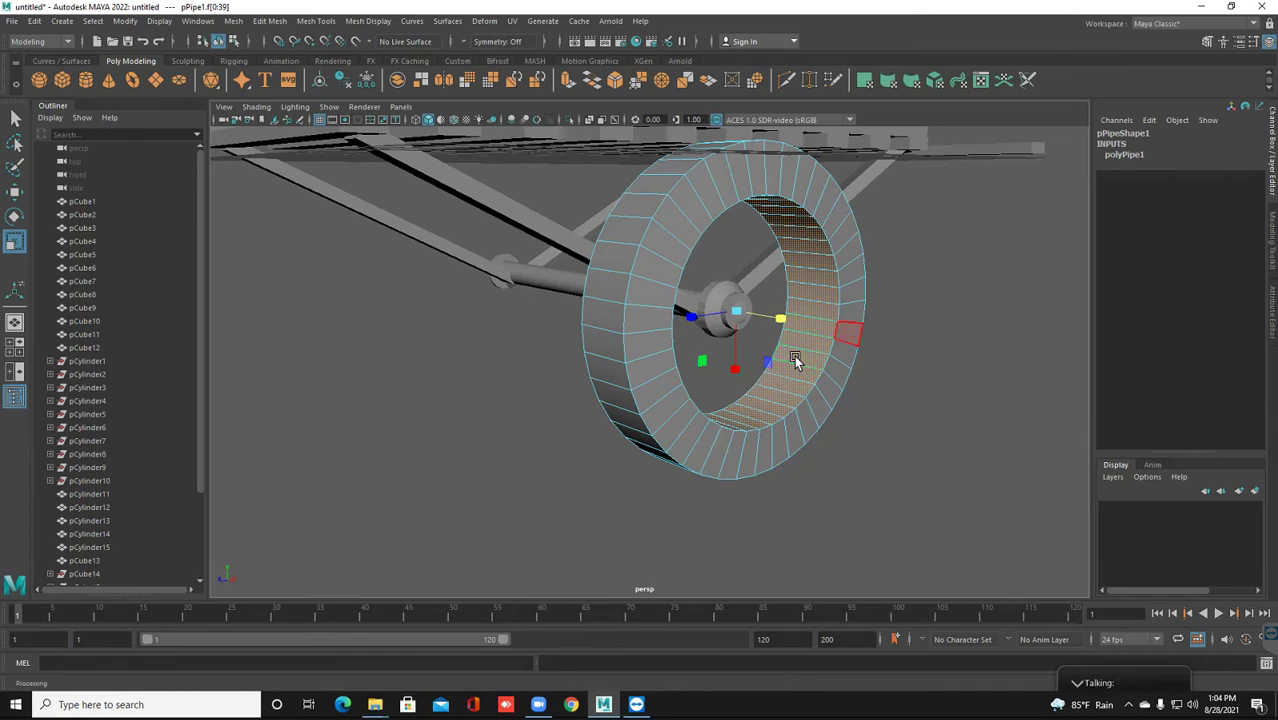
alt+drag(794, 360, 794, 360)
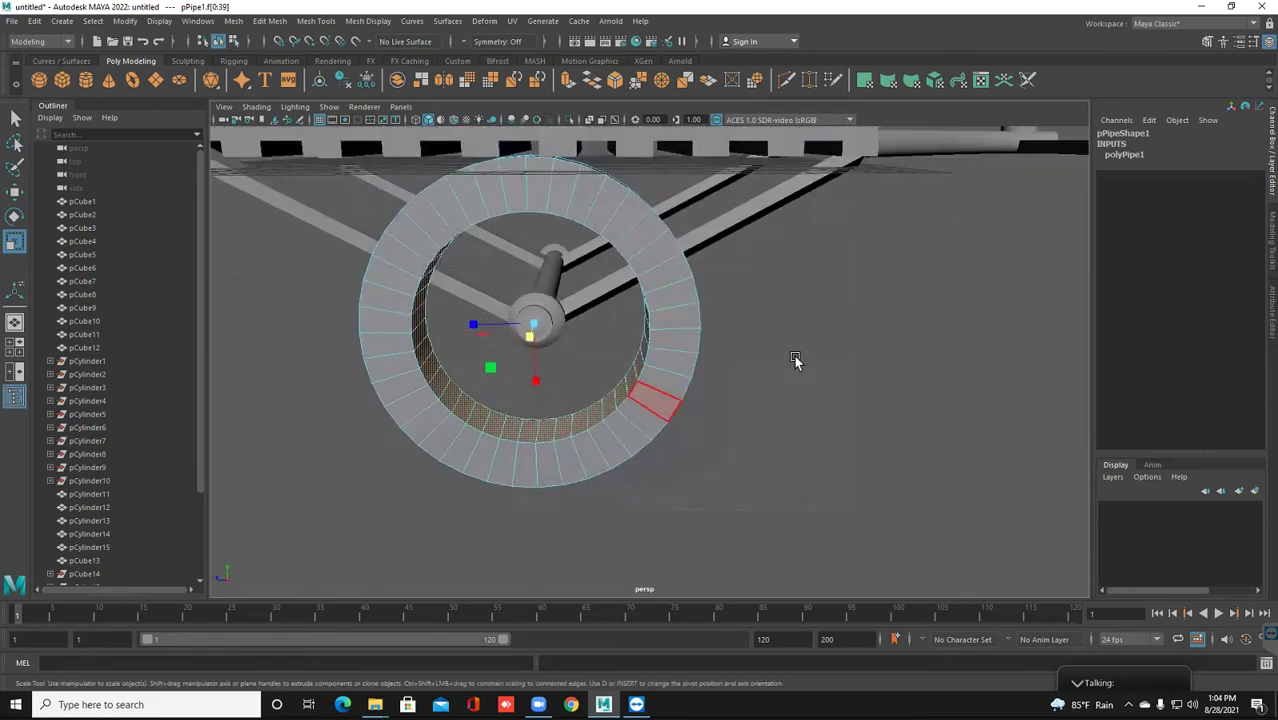
Return the pipe to Object Mode and view the wheel against the cart
right_click(601, 340)
click(796, 360)
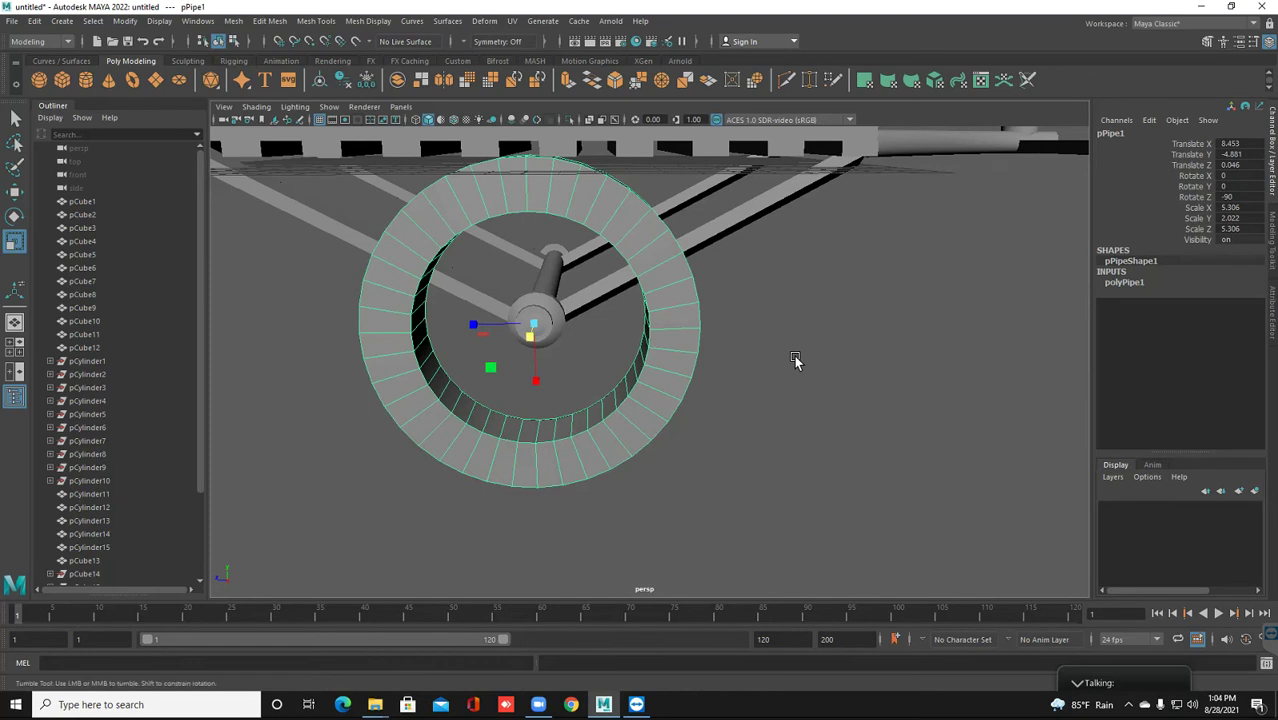
alt+drag(794, 360, 795, 360)
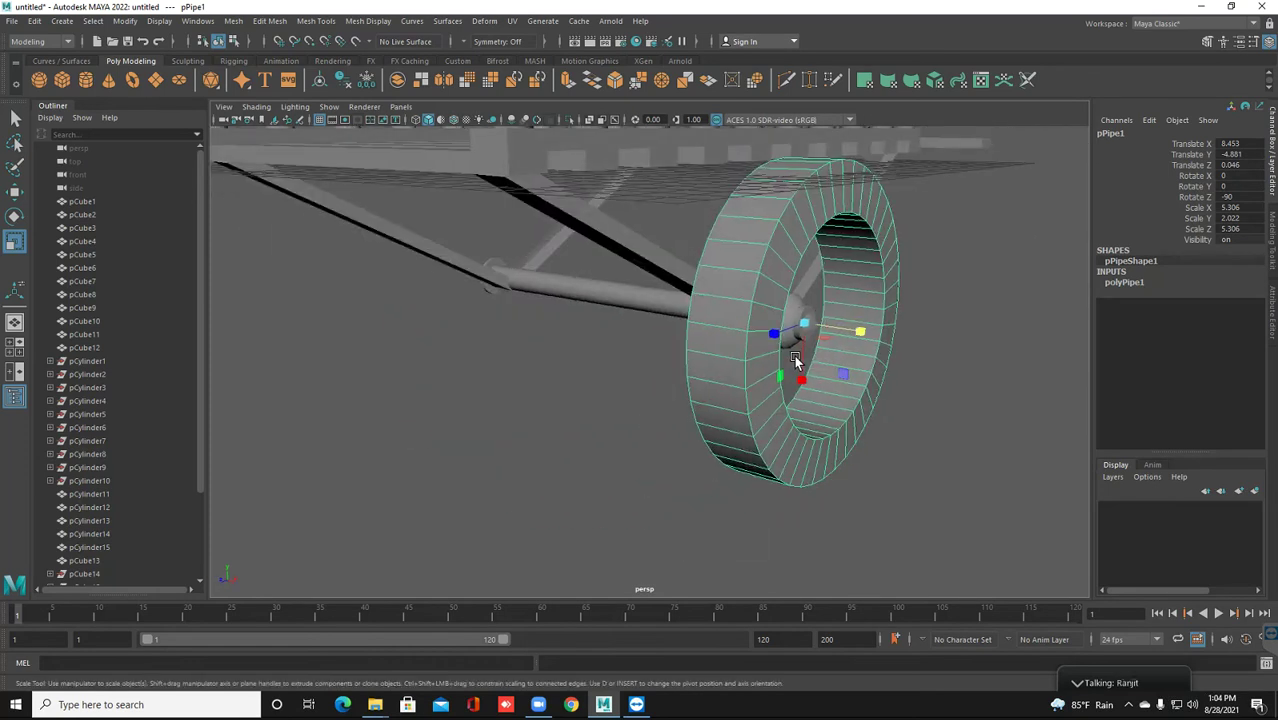
alt+drag(794, 358, 797, 362)
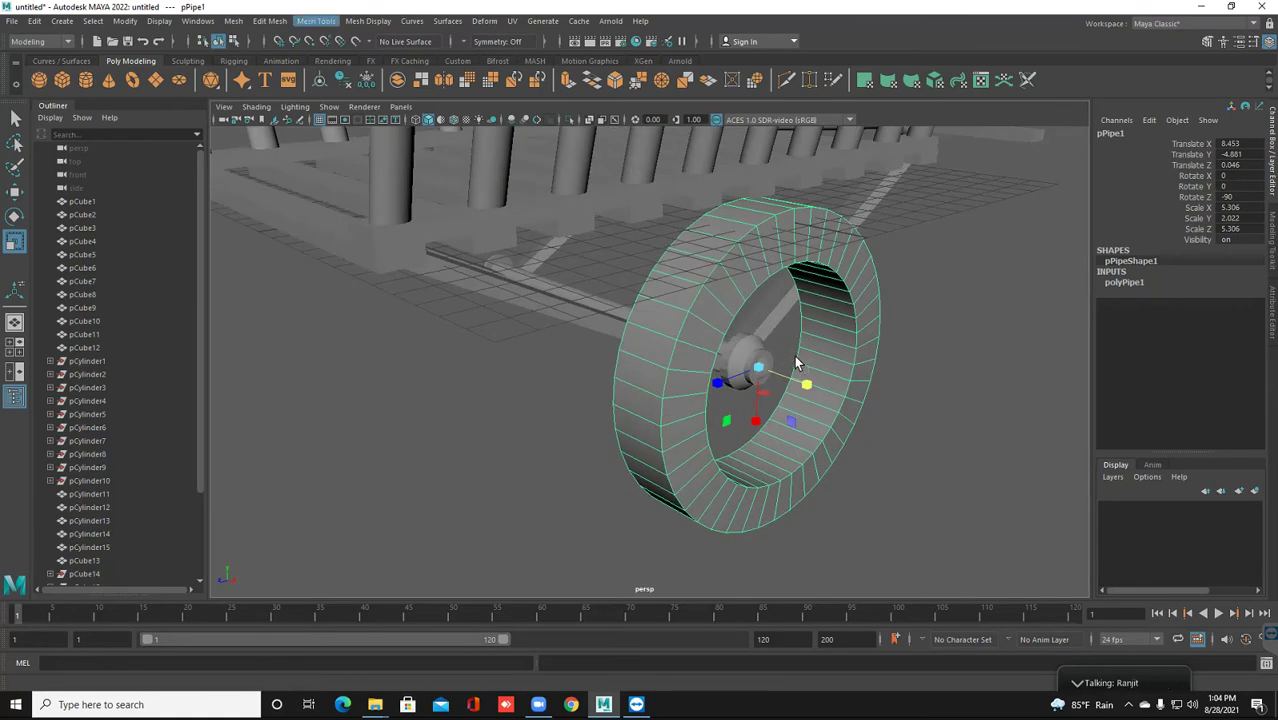
click(315, 21)
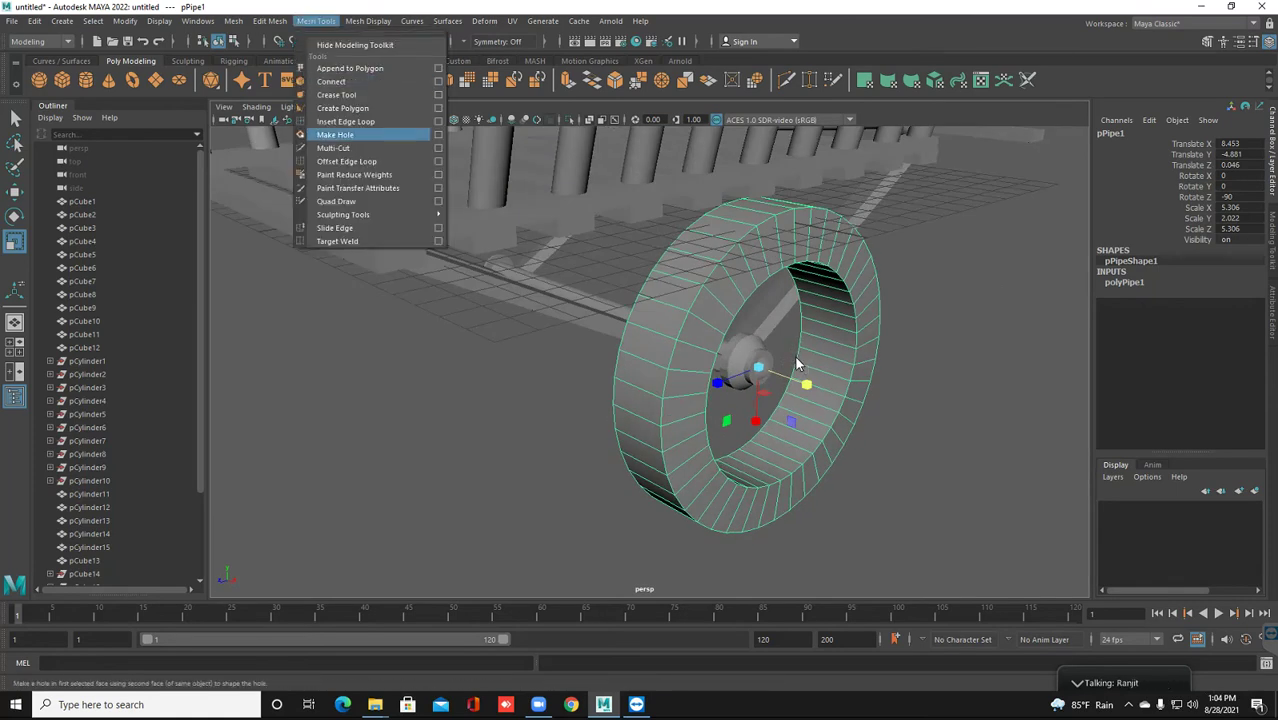
key(Return)
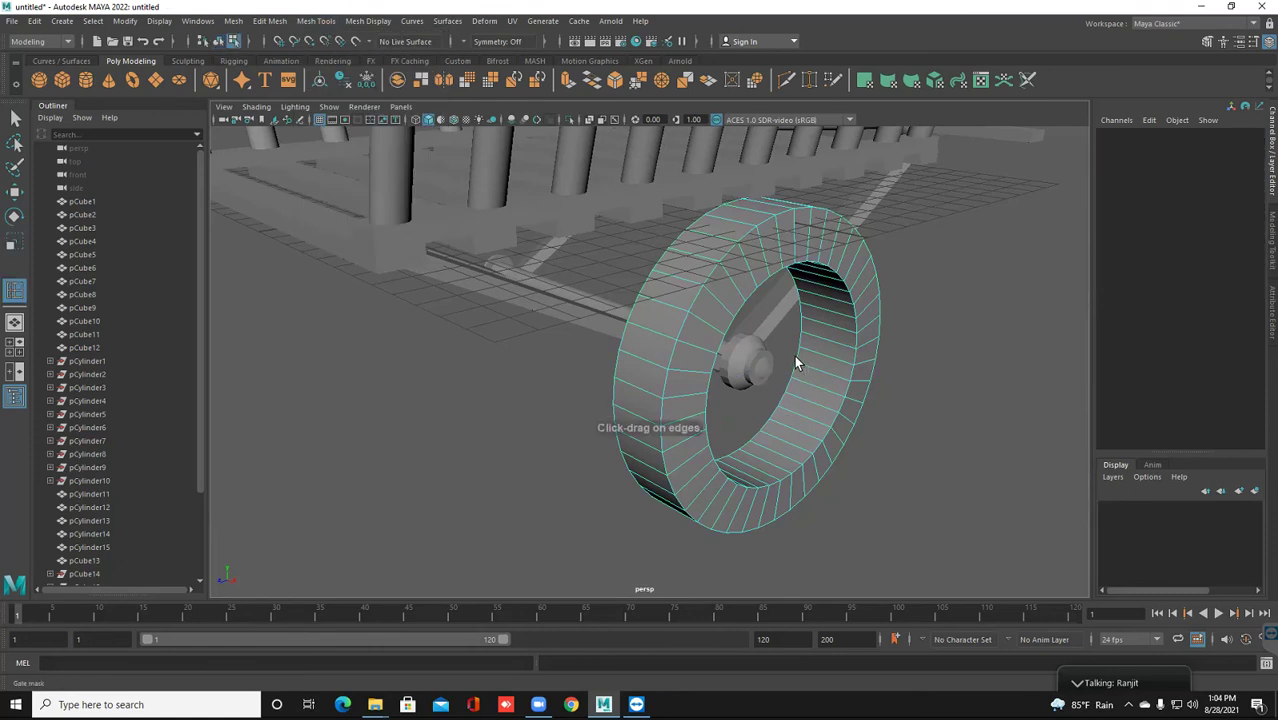
click(795, 358)
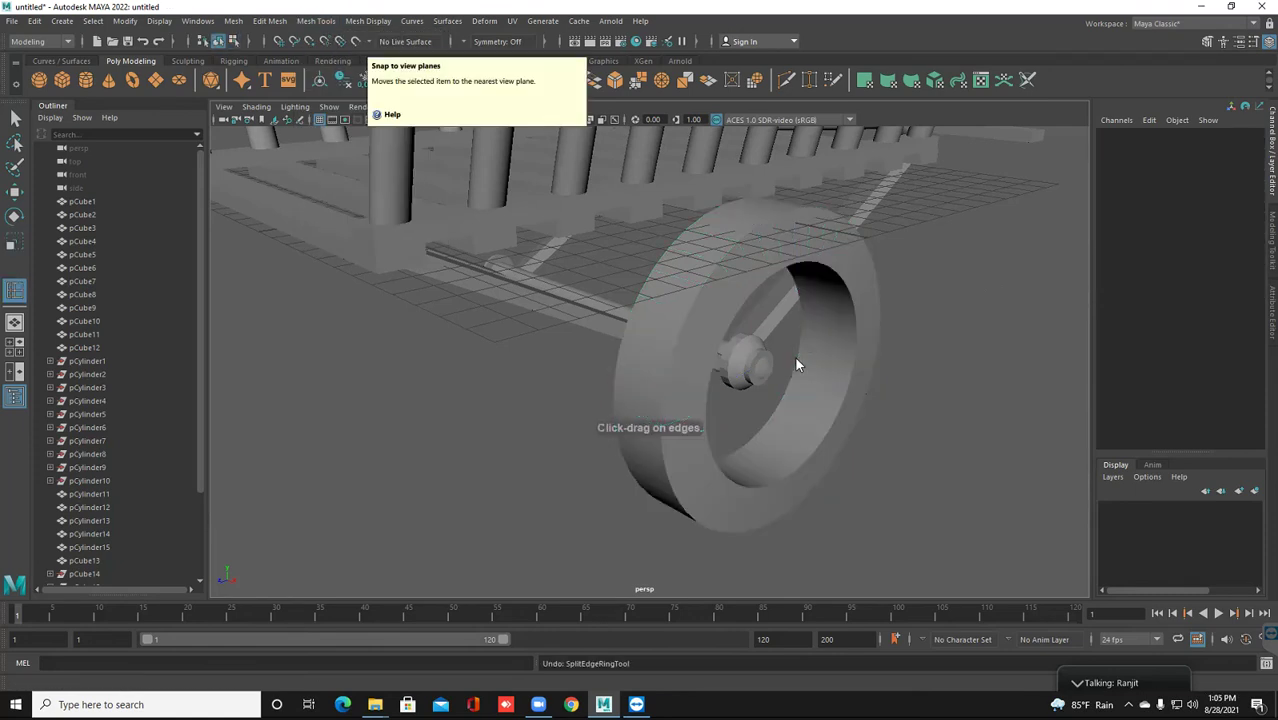
click(672, 305)
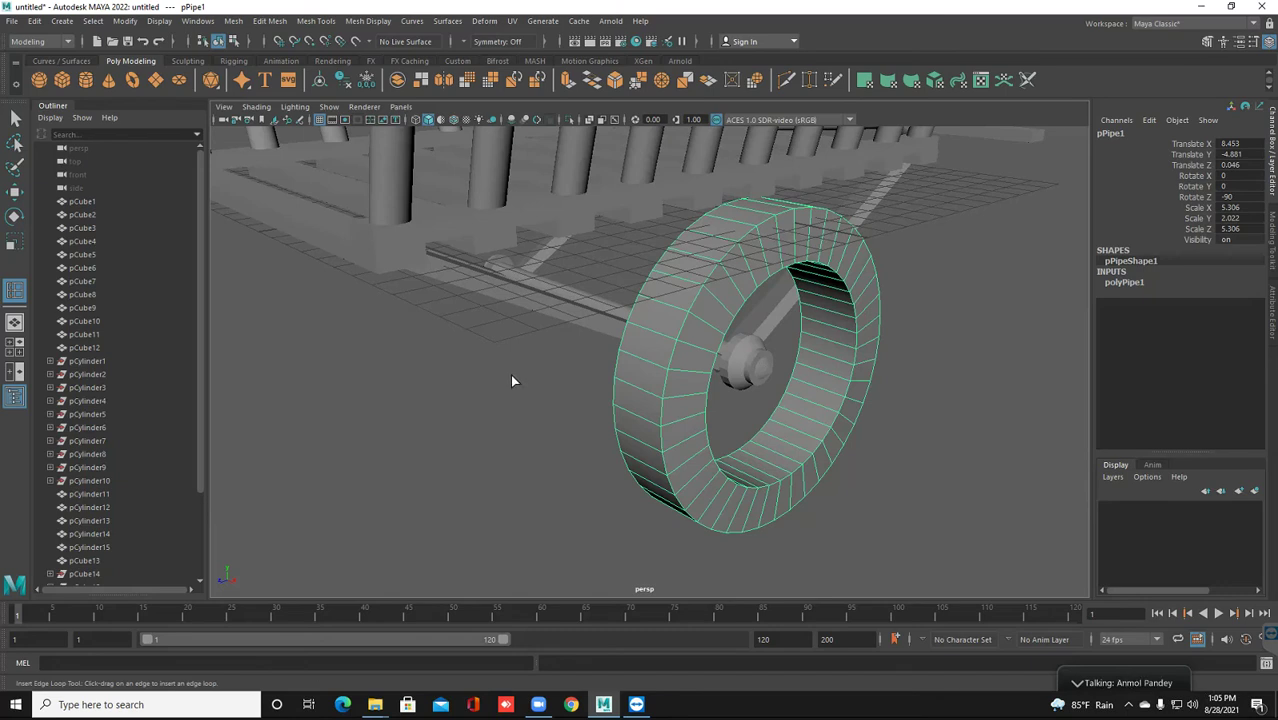
click(15, 118)
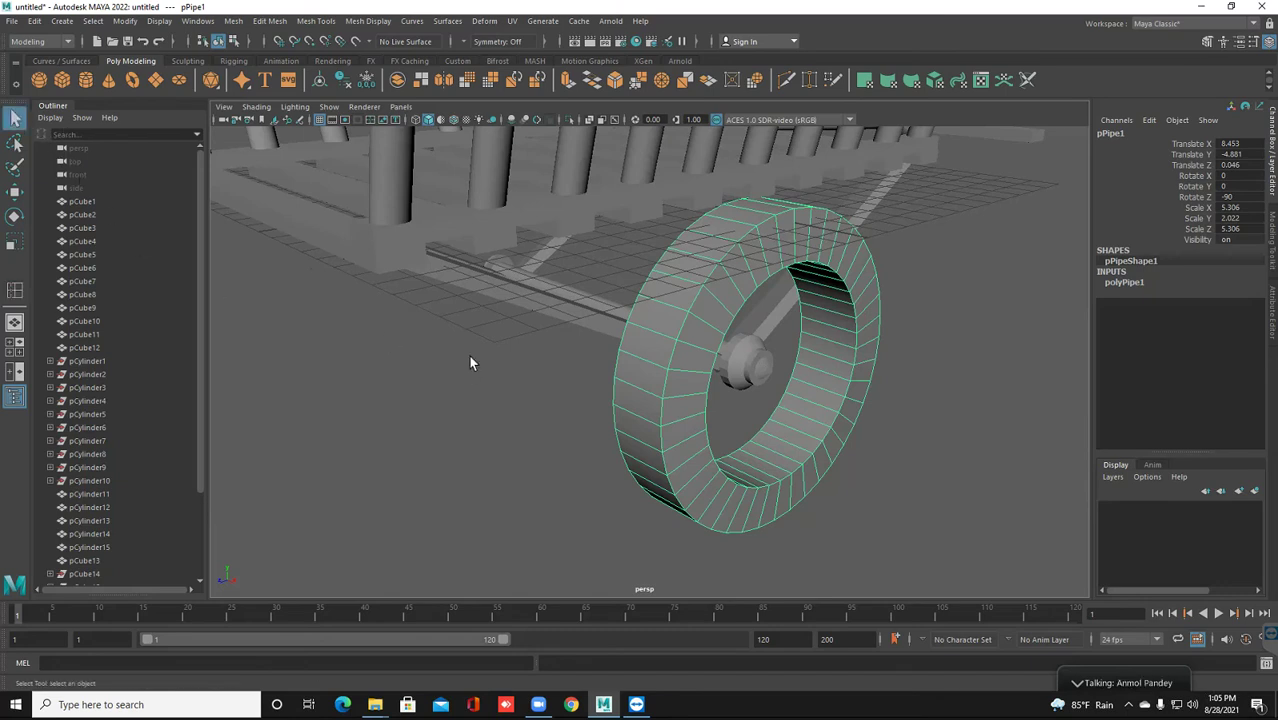
click(14, 290)
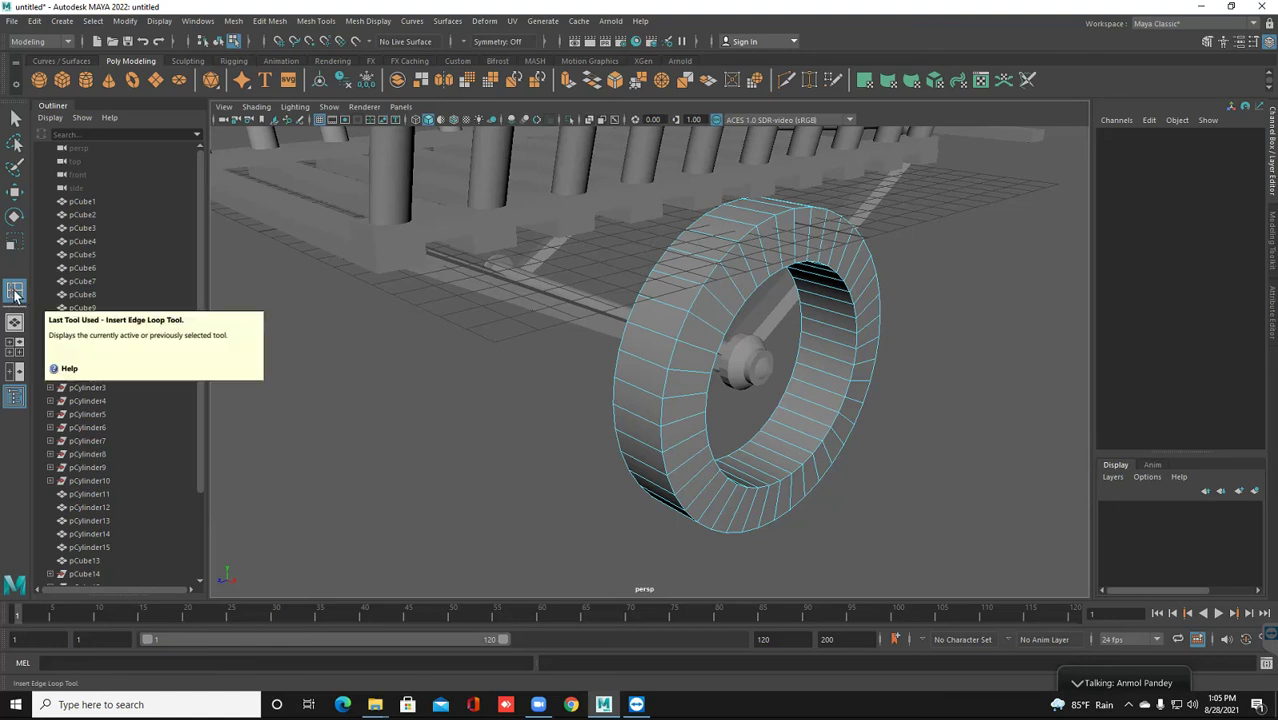
Set the Insert Edge Loop Tool to Multiple edge loops with 3 loops
double_click(15, 291)
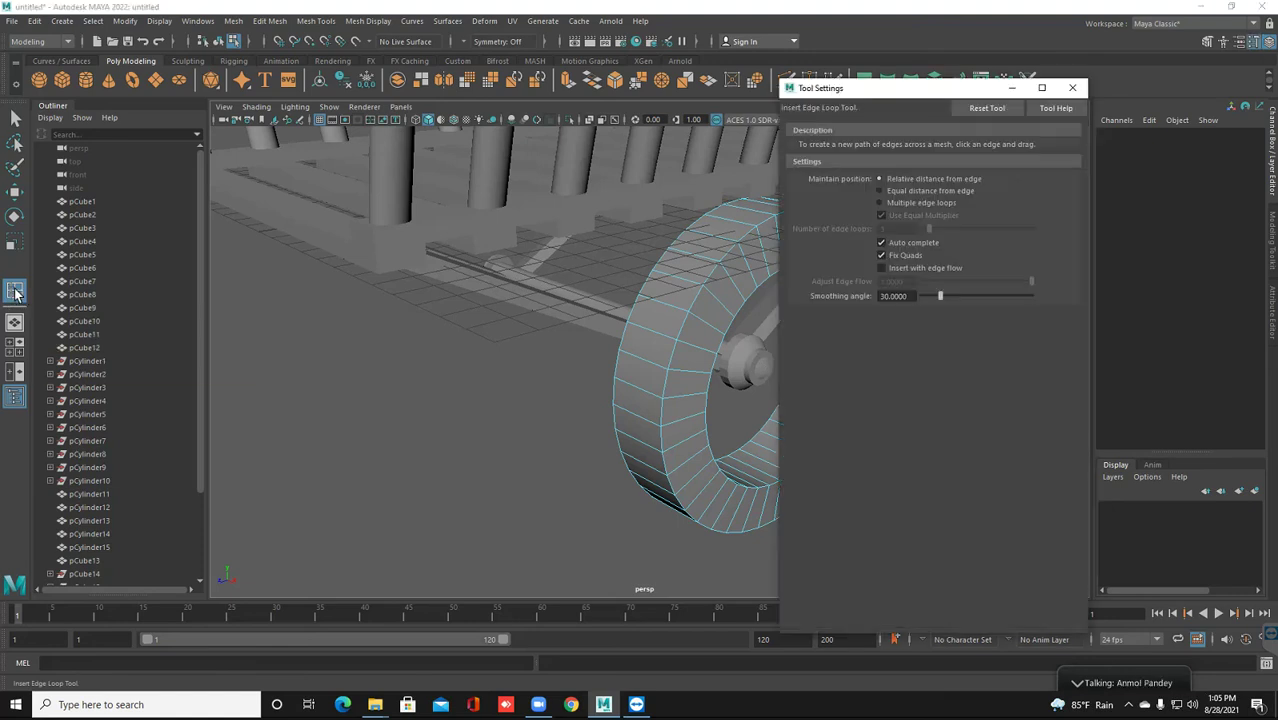
click(318, 21)
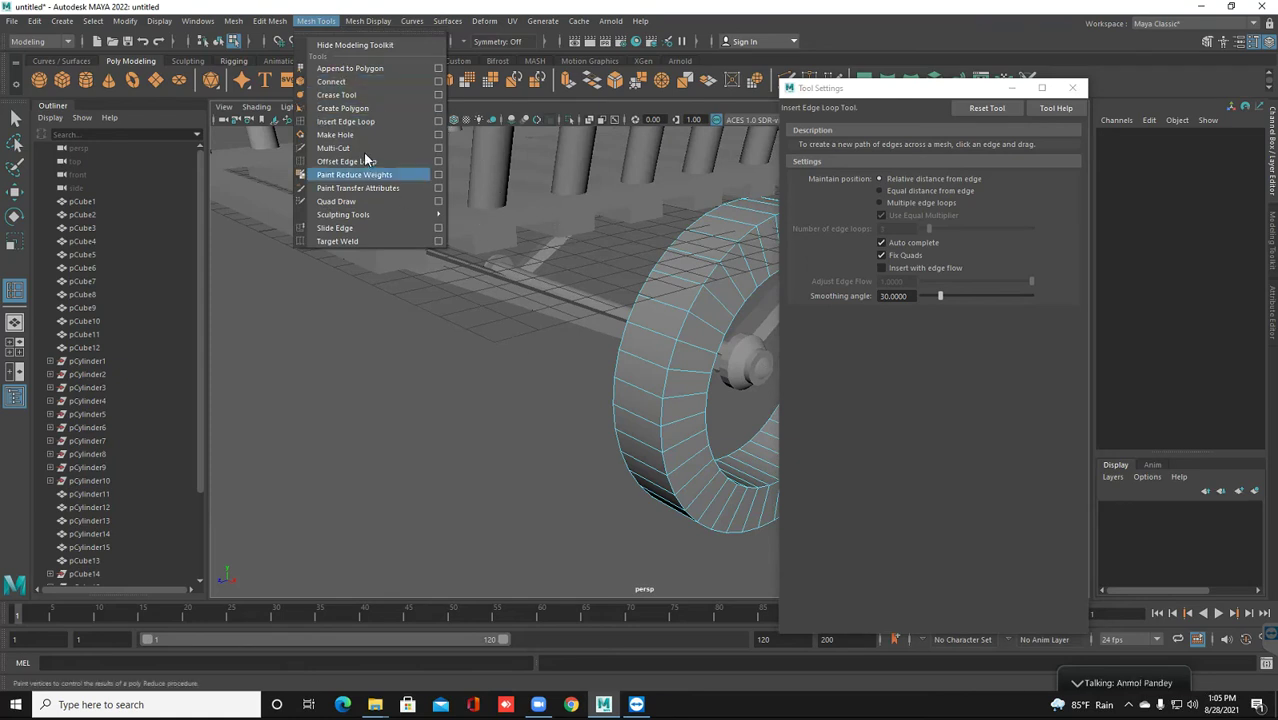
click(455, 268)
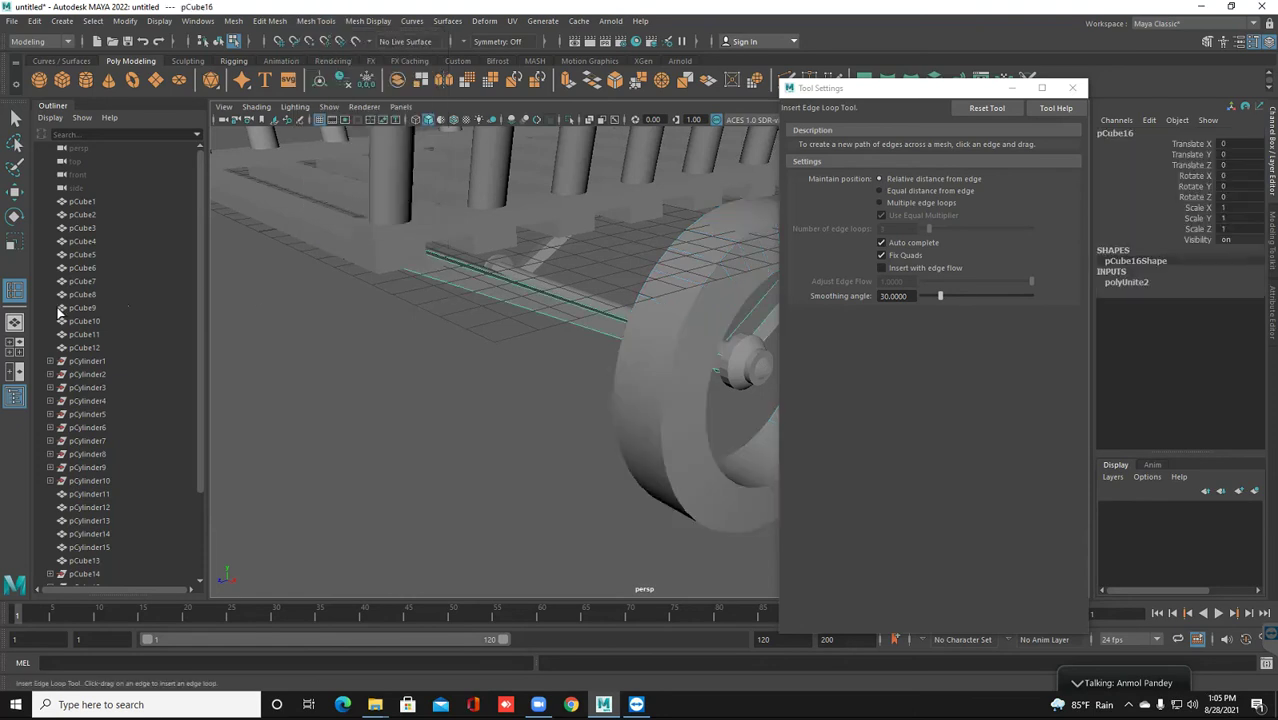
click(15, 292)
click(879, 202)
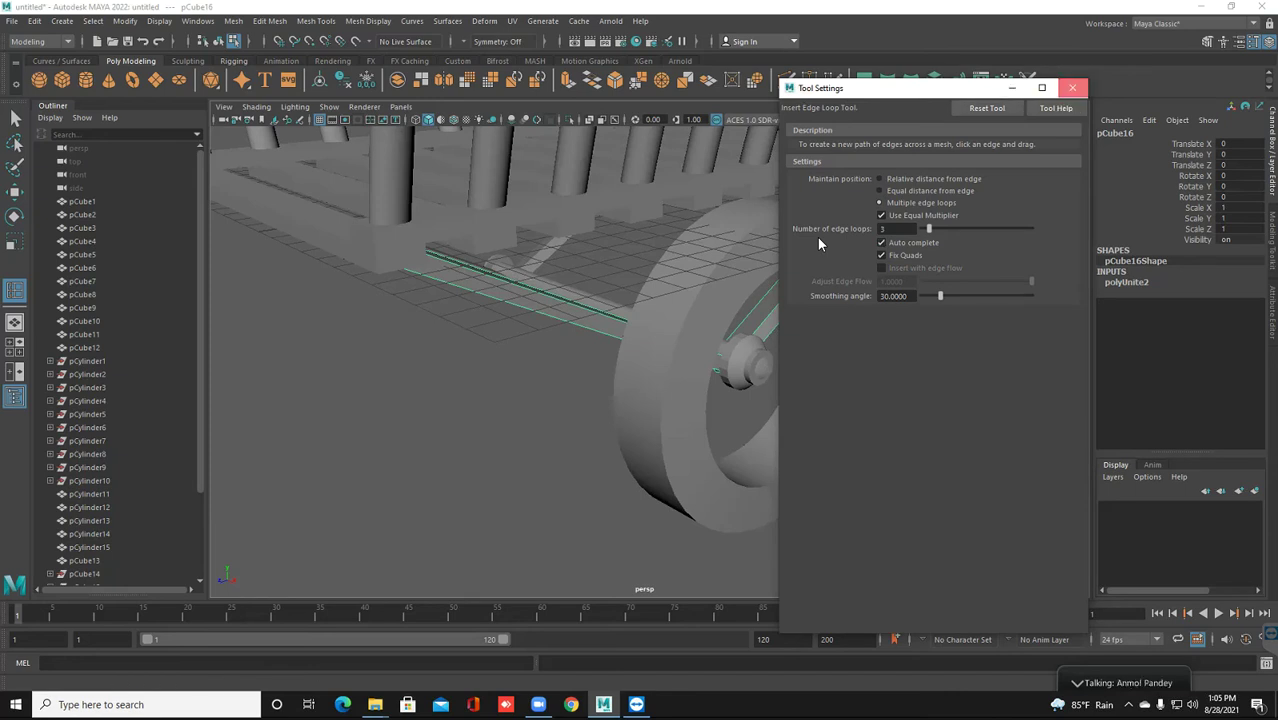
click(1072, 88)
Insert three evenly spaced edge loops around the pipe wheel's tread
alt+drag(694, 292, 790, 337)
click(882, 340)
click(881, 341)
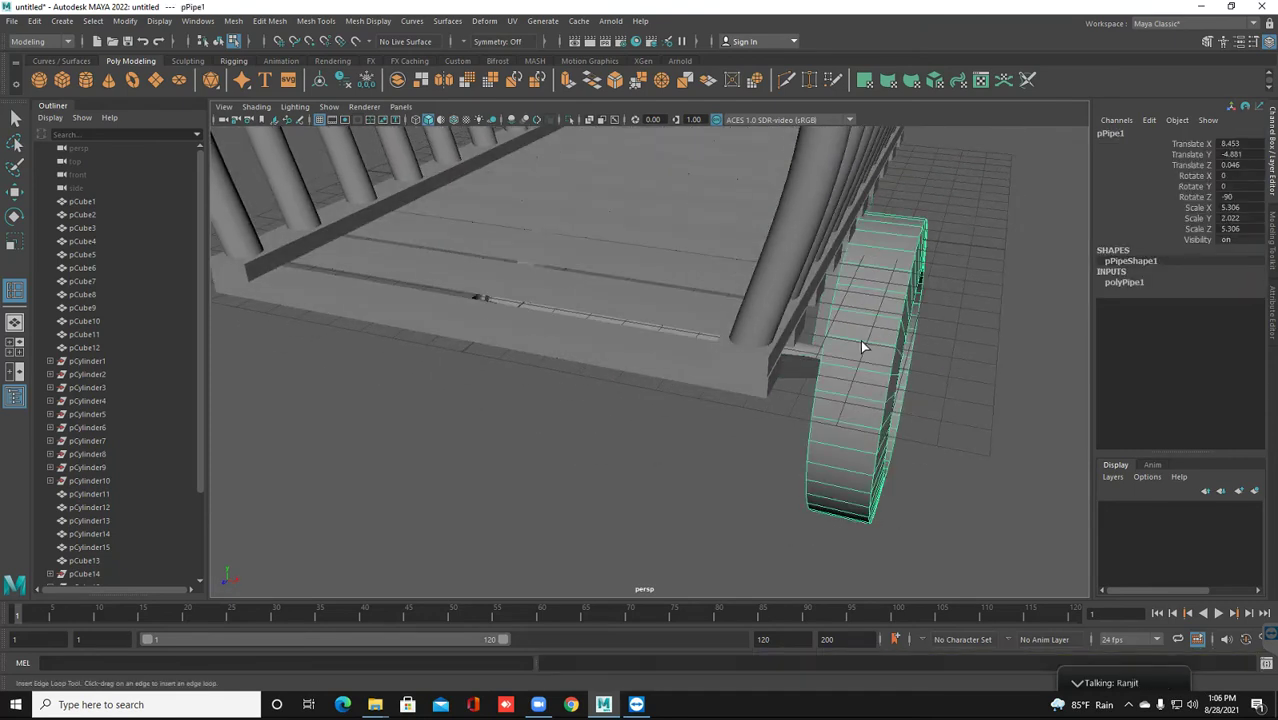
click(862, 346)
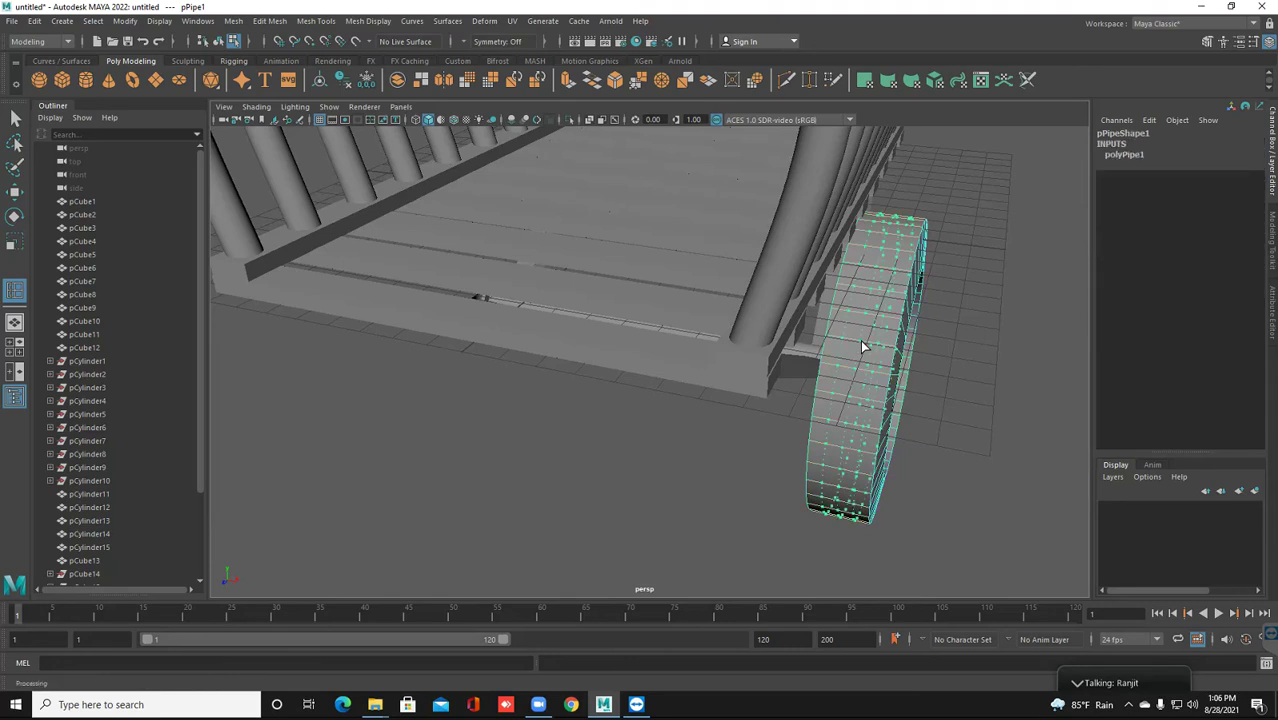
Switch the wheel to edge mode and select edges running across its tread
alt+drag(862, 345, 858, 352)
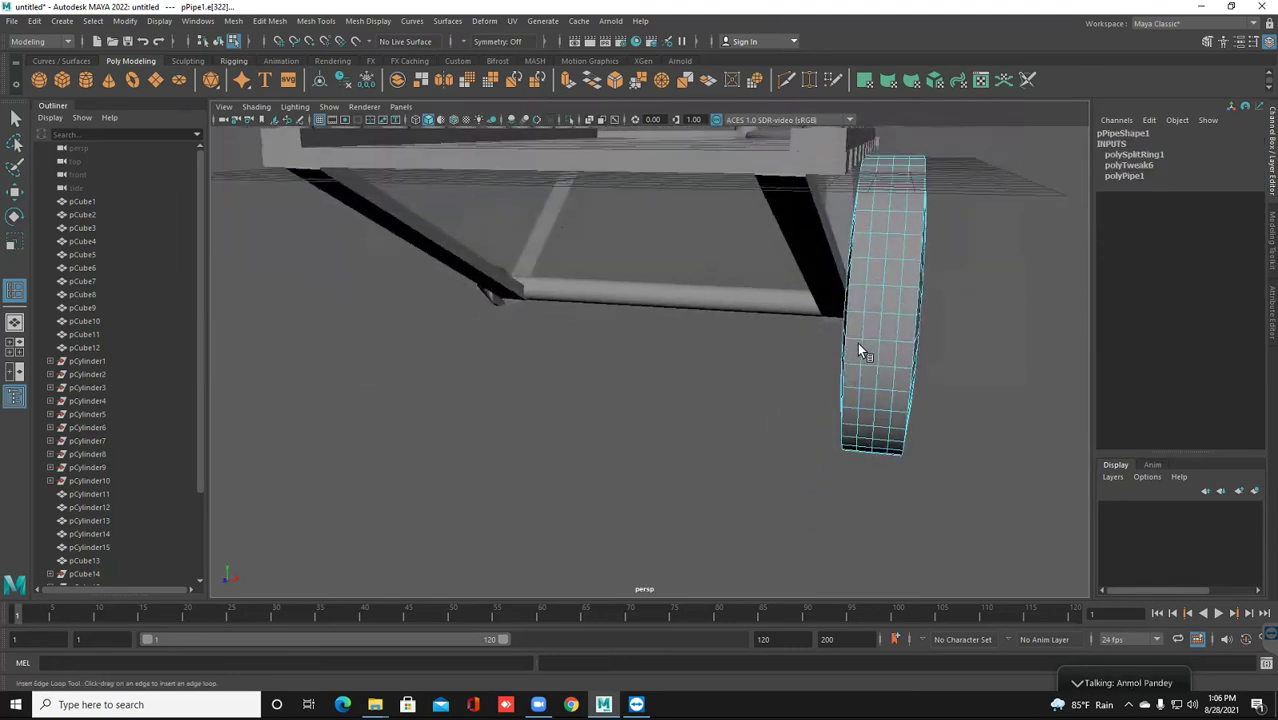
key(q)
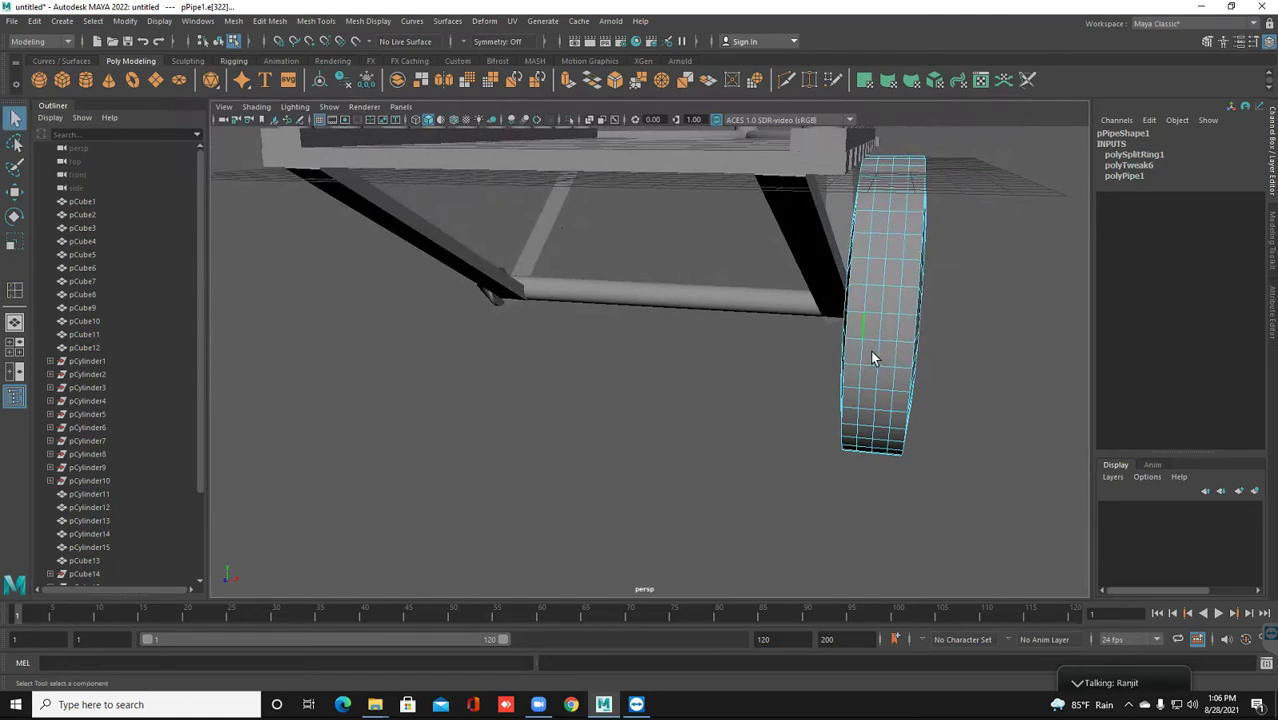
right_click(864, 326)
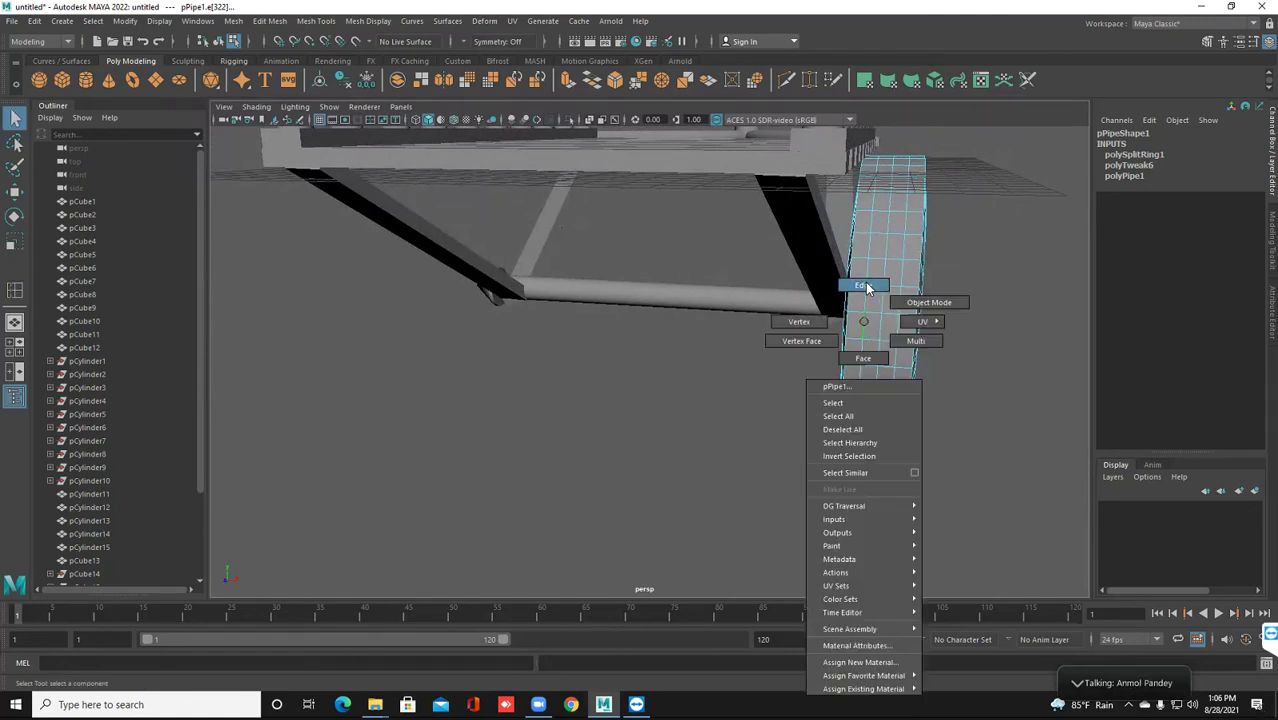
click(863, 285)
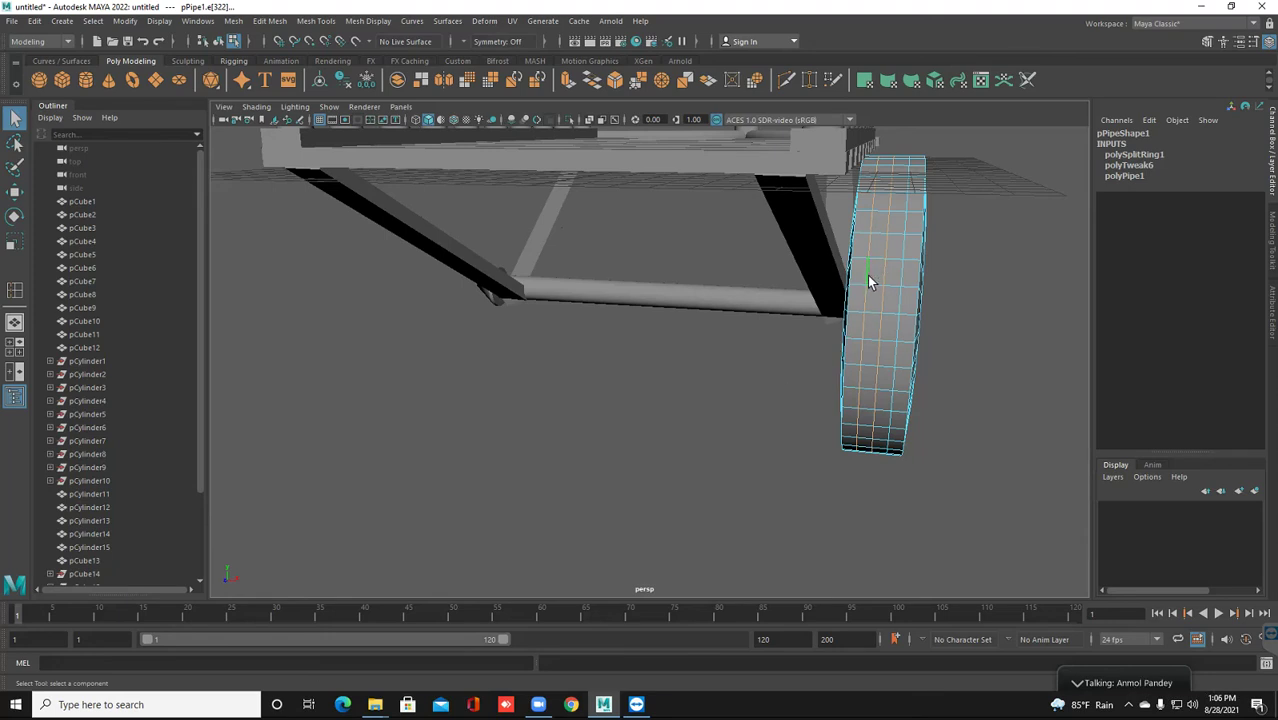
click(813, 360)
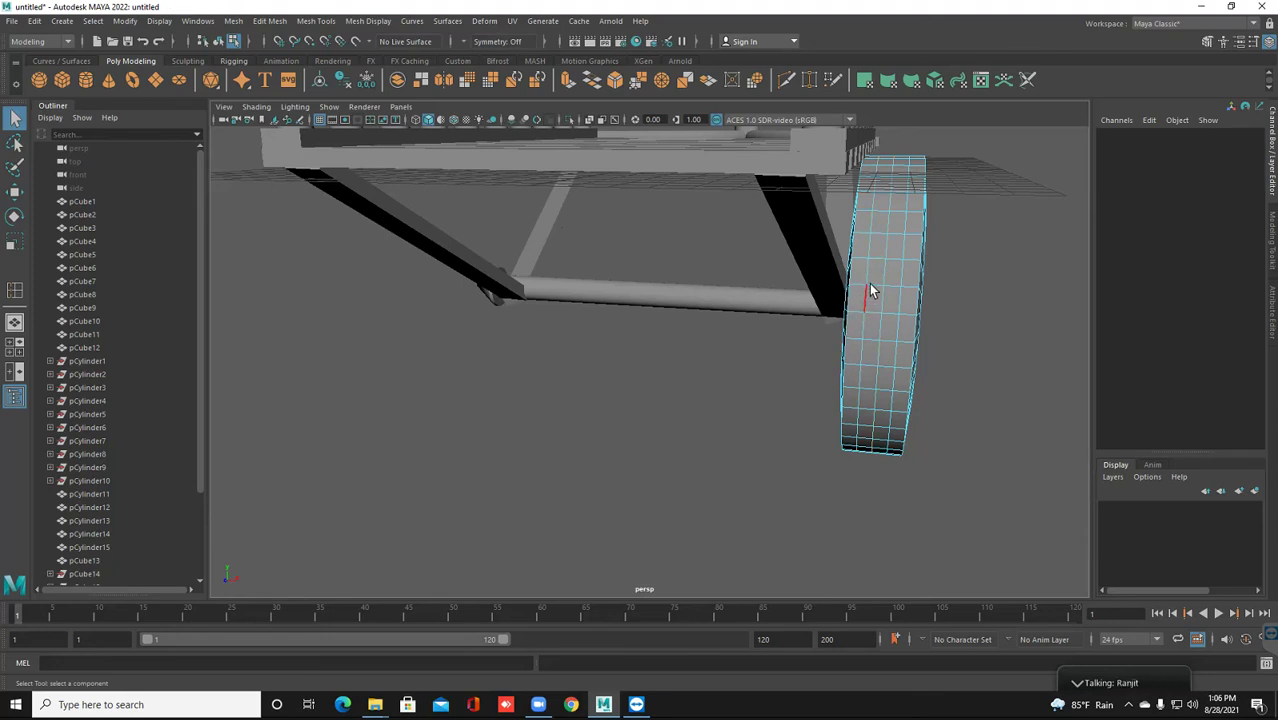
click(867, 284)
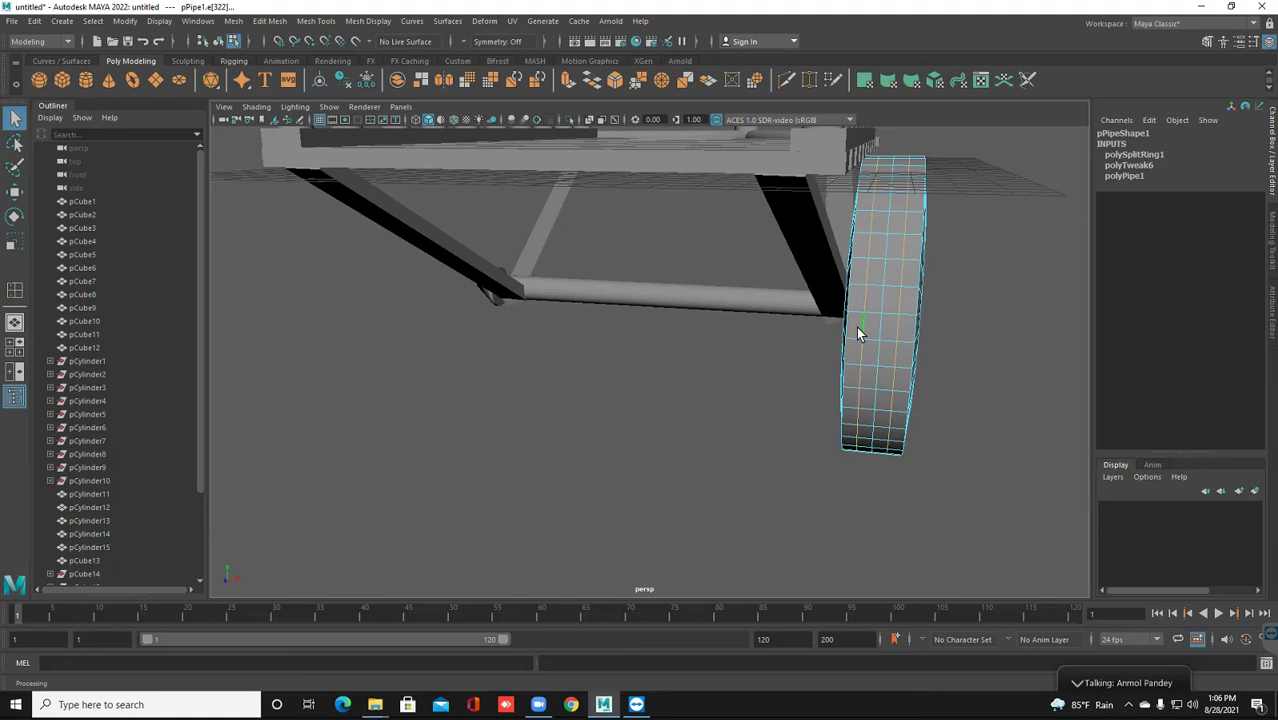
click(13, 218)
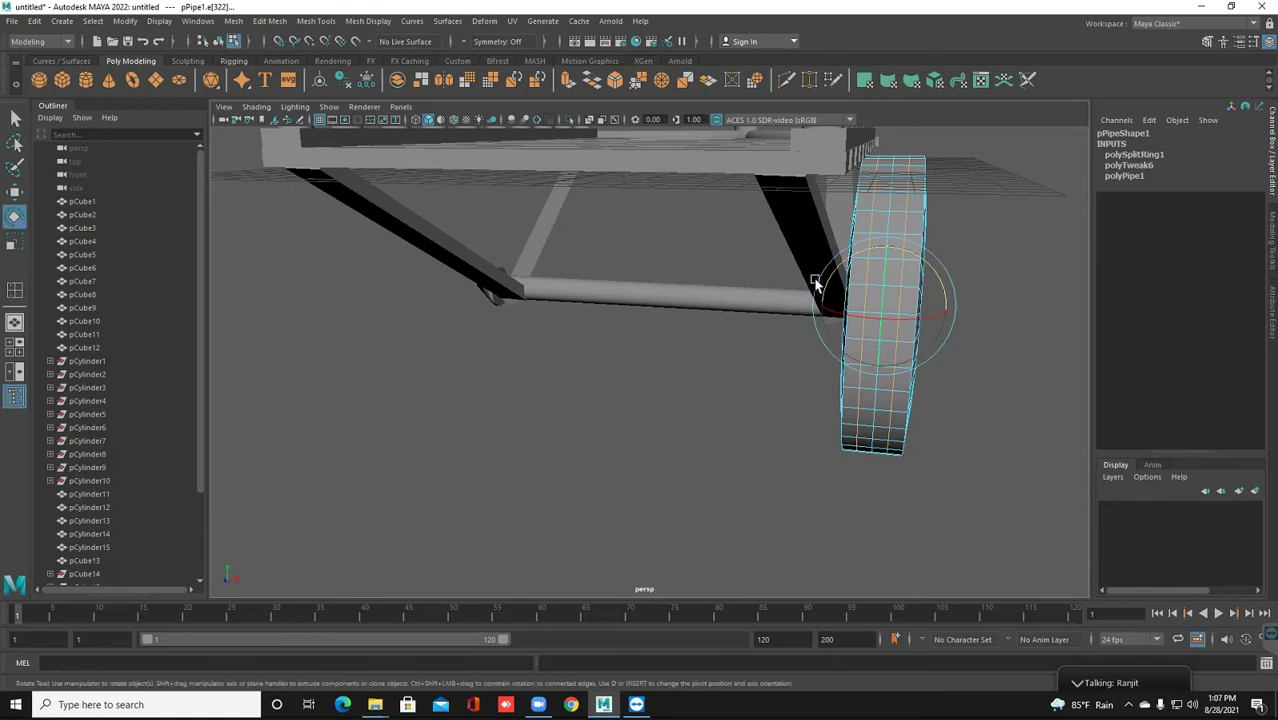
Rotate the selected tread edges into a dense chevron pattern, then deselect them
drag(881, 296, 881, 287)
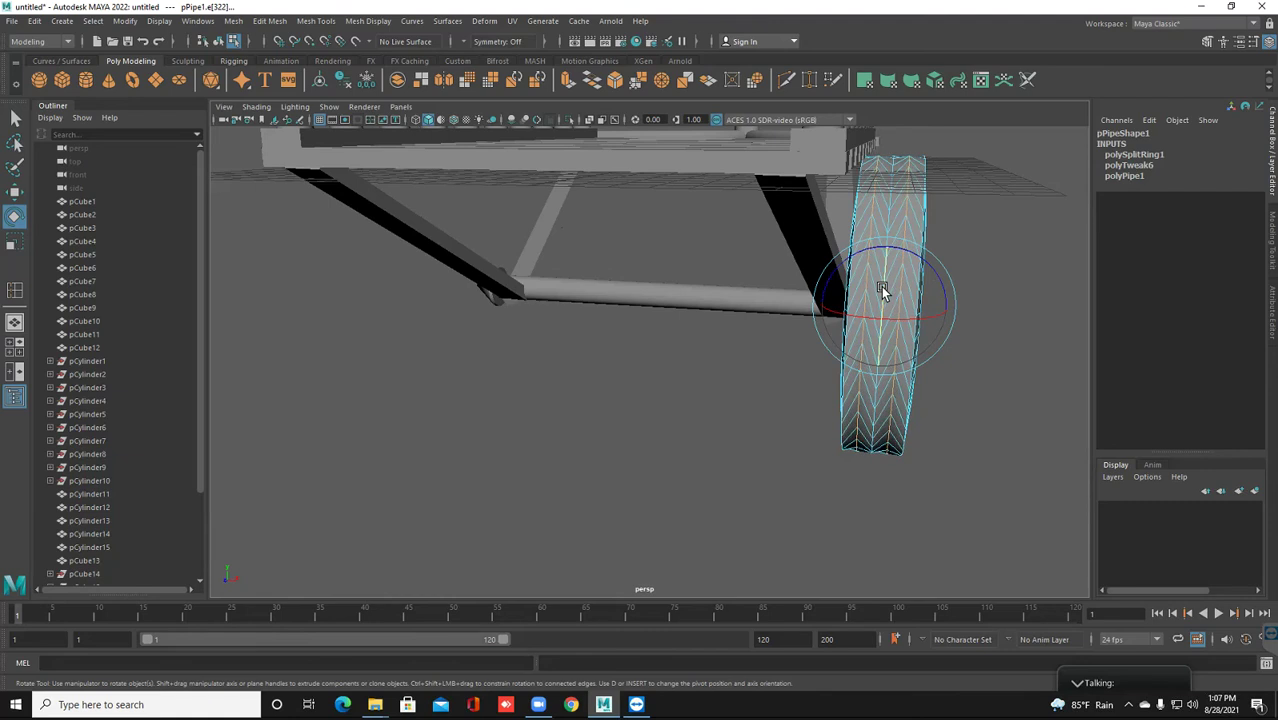
drag(881, 286, 881, 285)
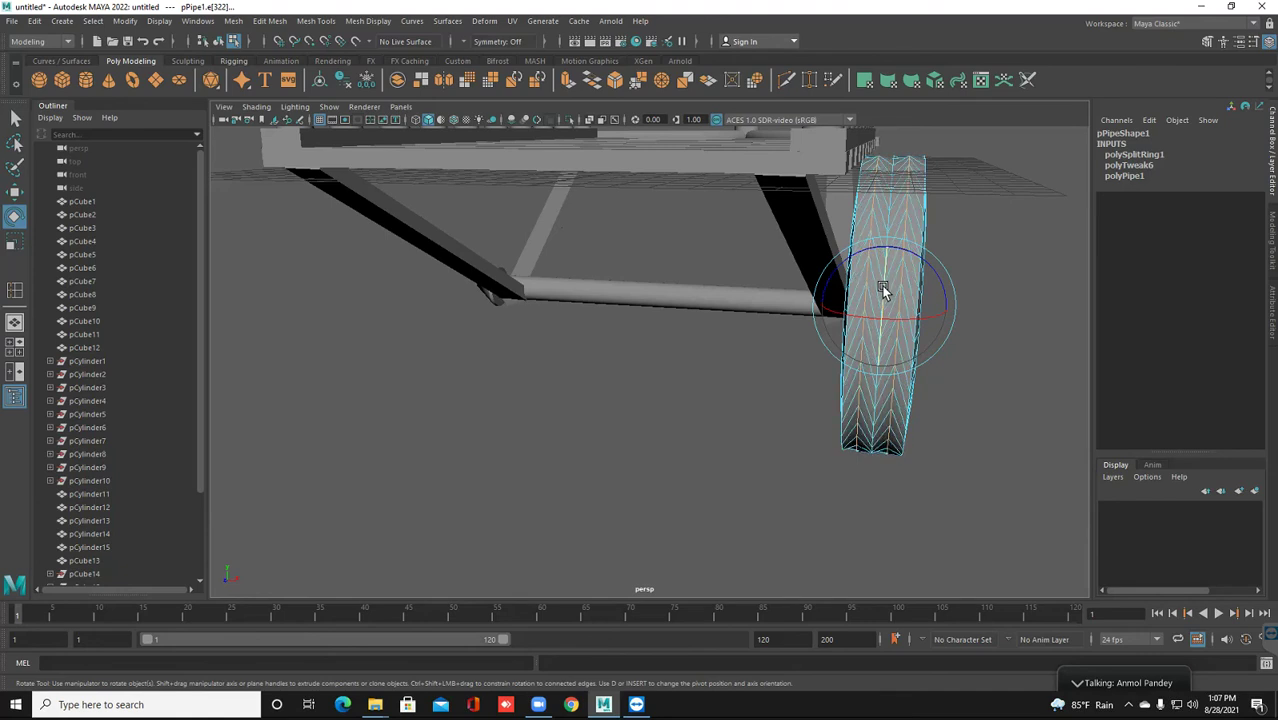
click(883, 289)
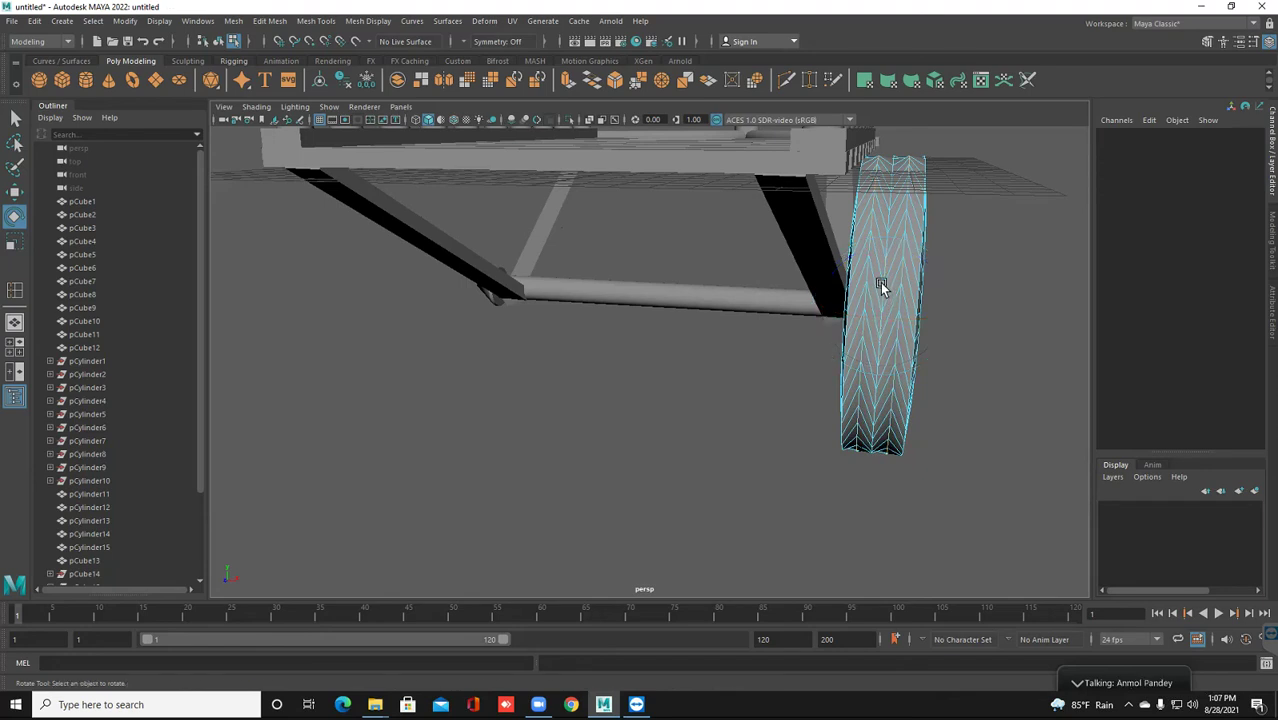
Switch the pipe wheel to face mode and view it around the axle
right_click(880, 273)
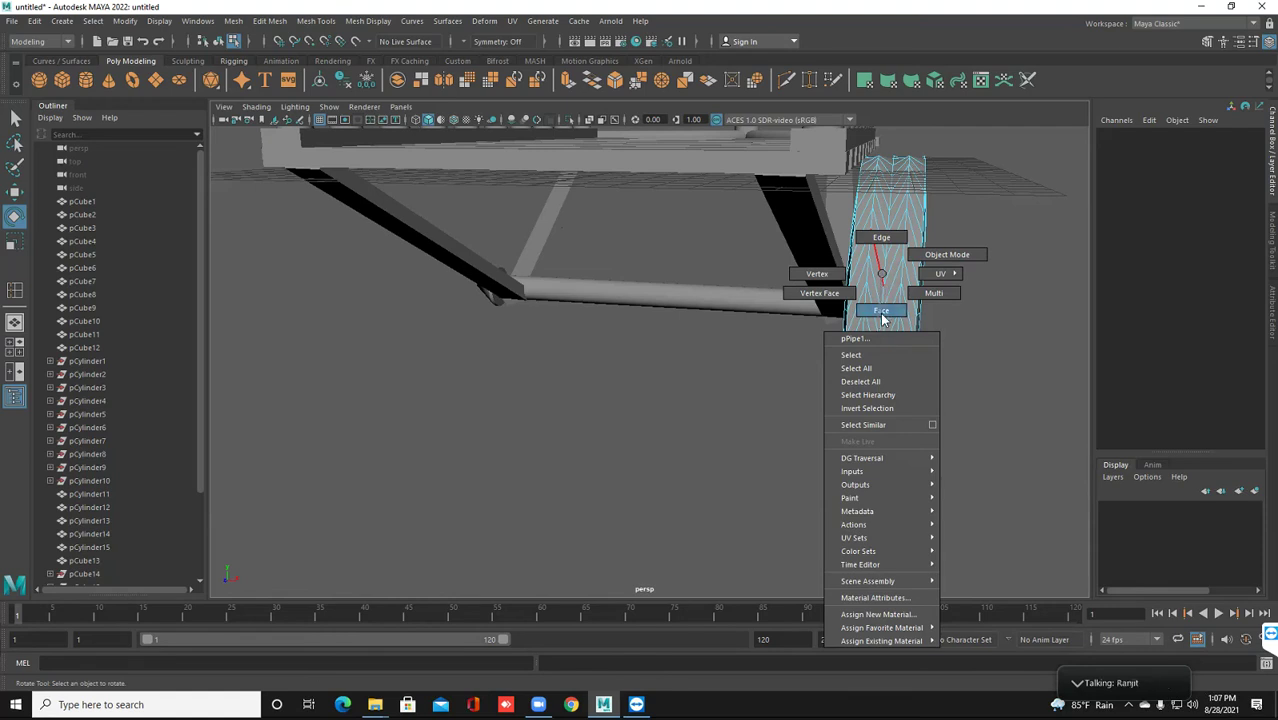
click(881, 311)
scroll(882, 315, up, 2)
alt+drag(879, 320, 860, 345)
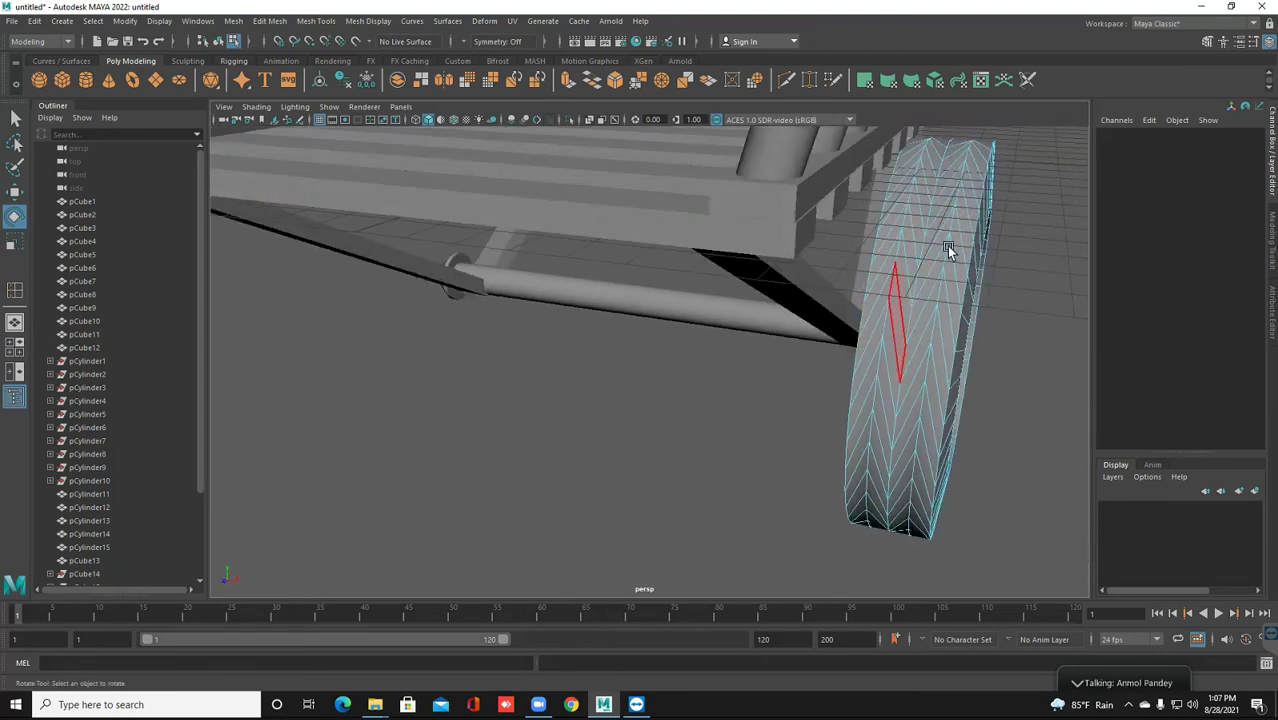
Select the face loop f[80:119] running all the way around the wheel rim
click(875, 305)
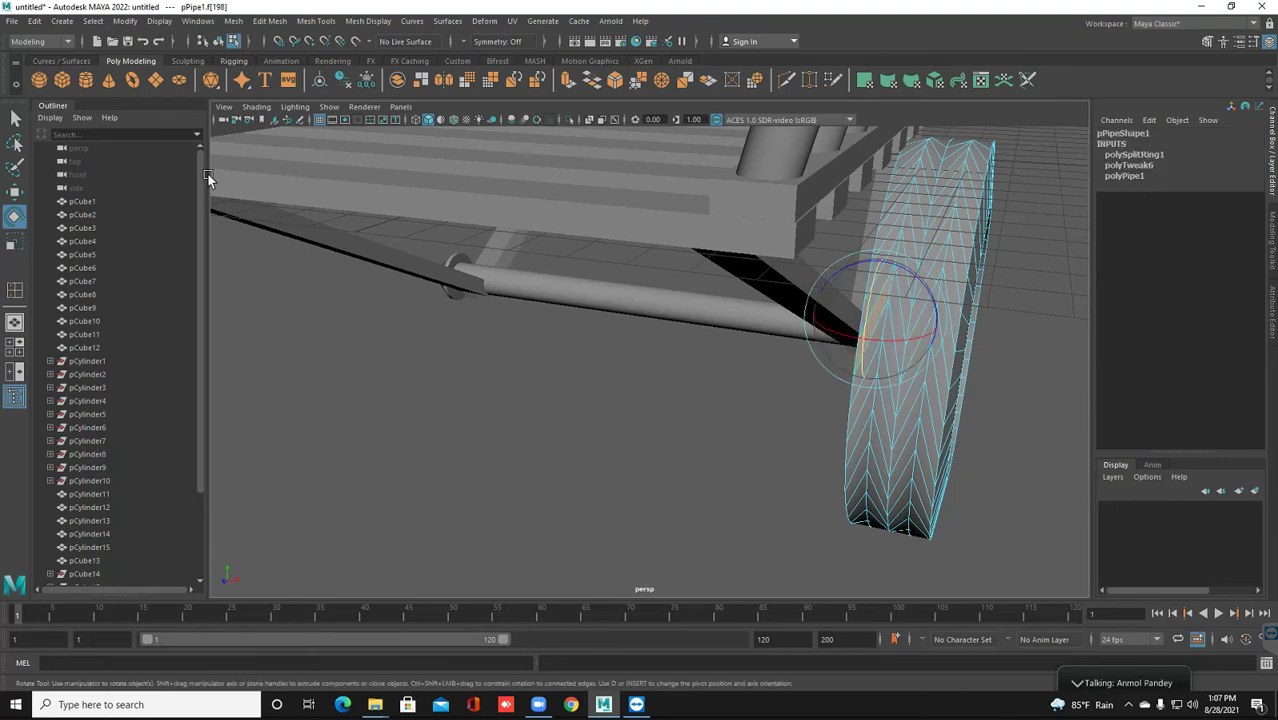
key(q)
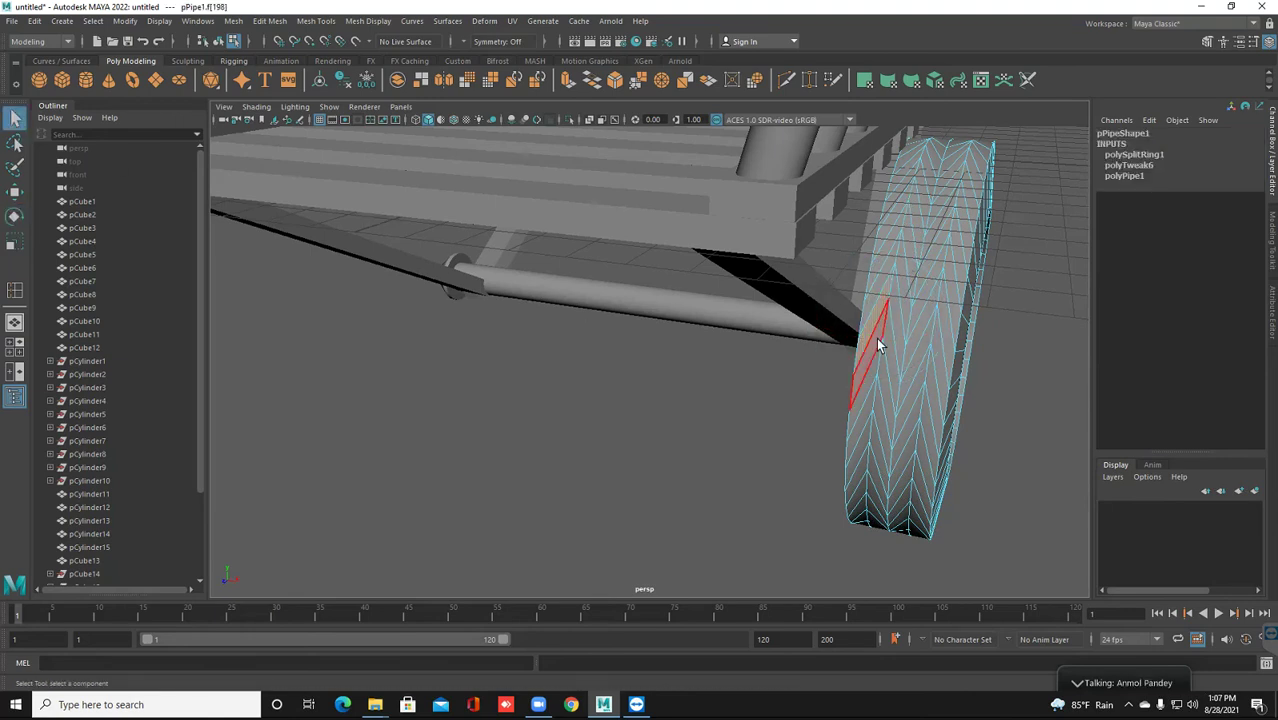
click(875, 343)
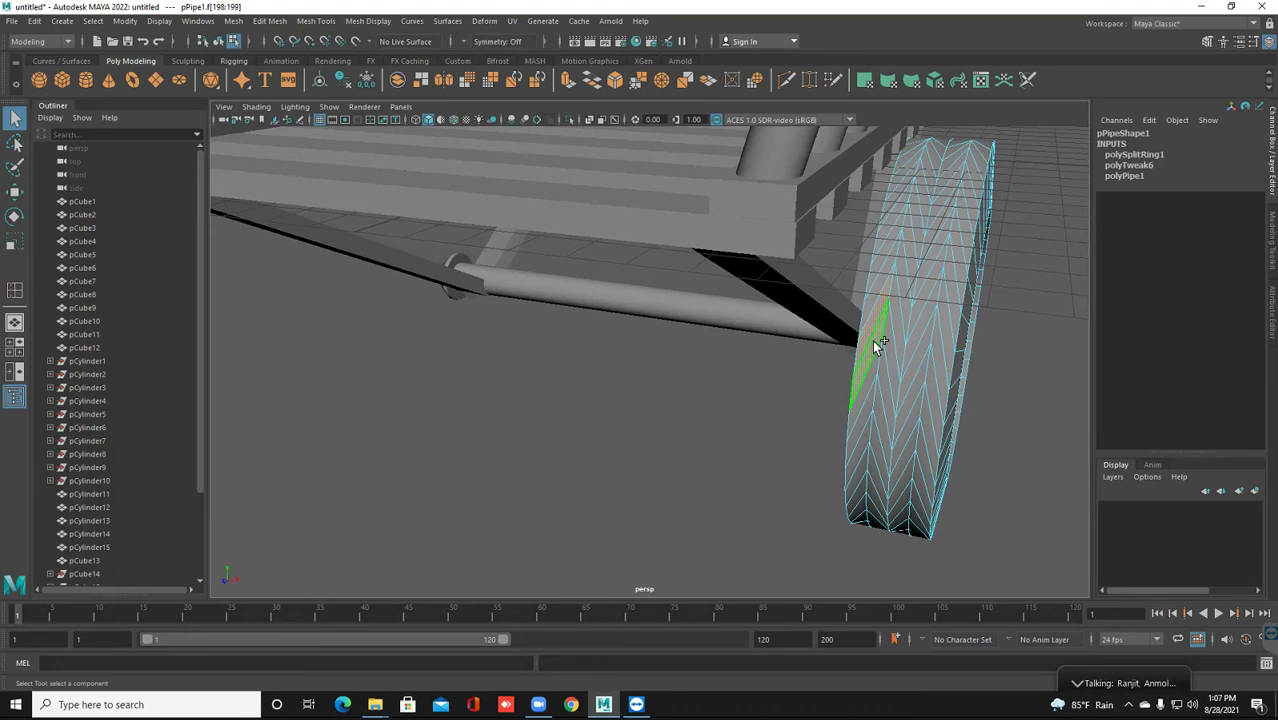
shift+double_click(877, 352)
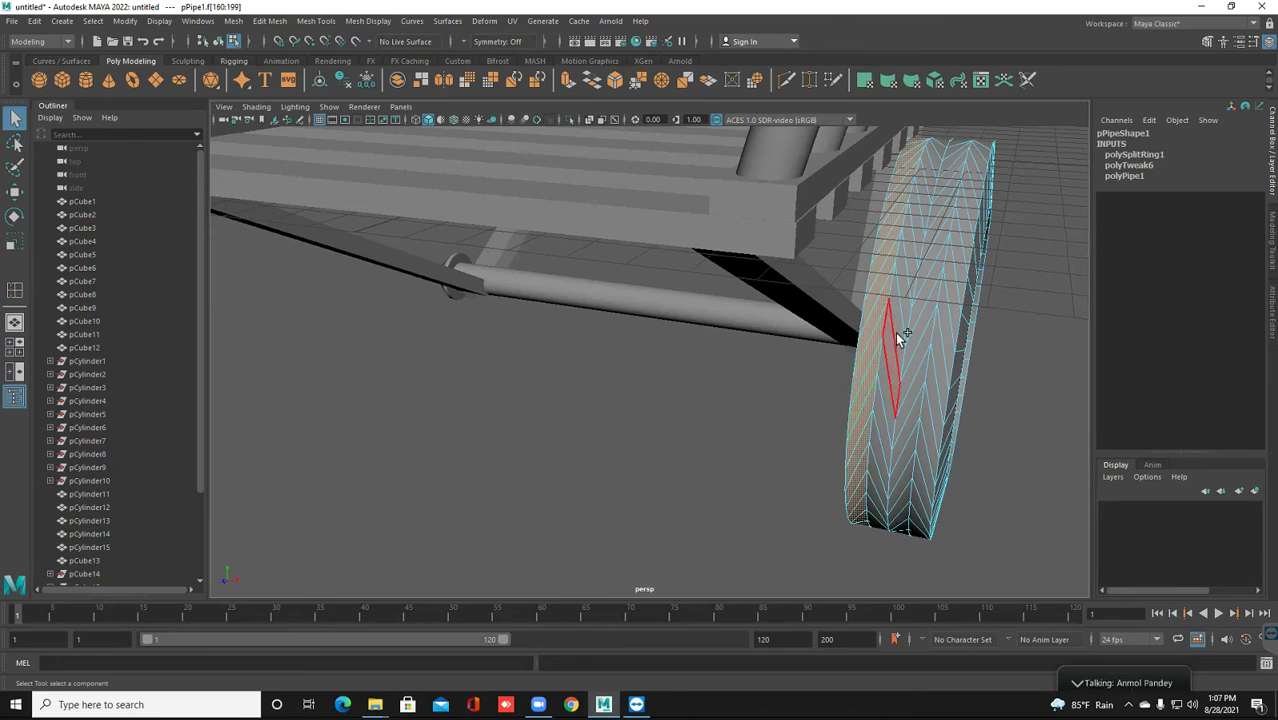
shift+double_click(899, 338)
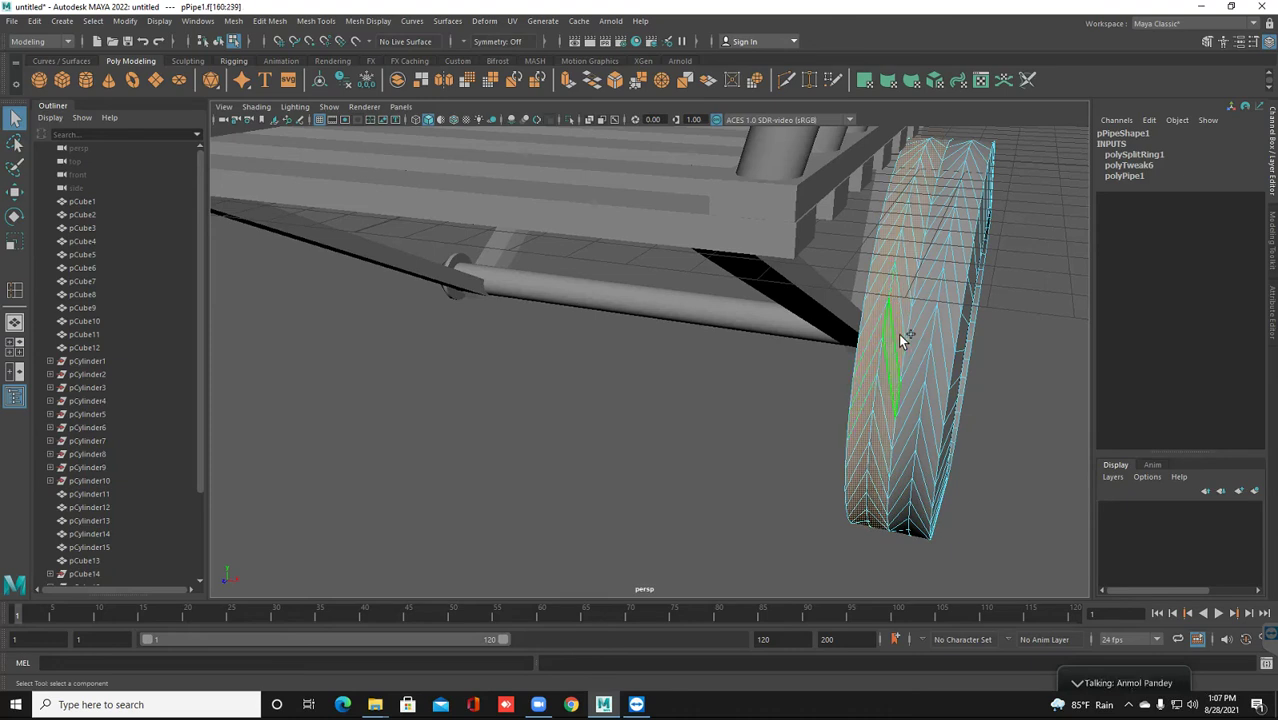
shift+double_click(916, 316)
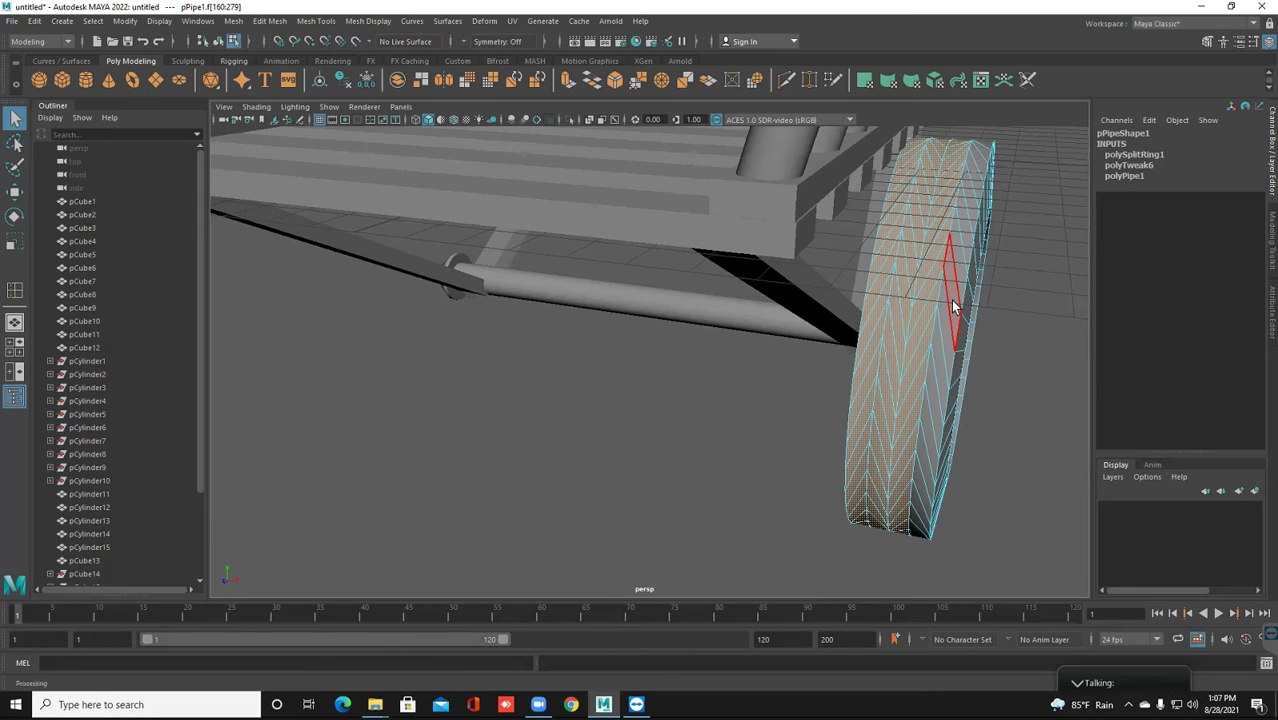
click(953, 307)
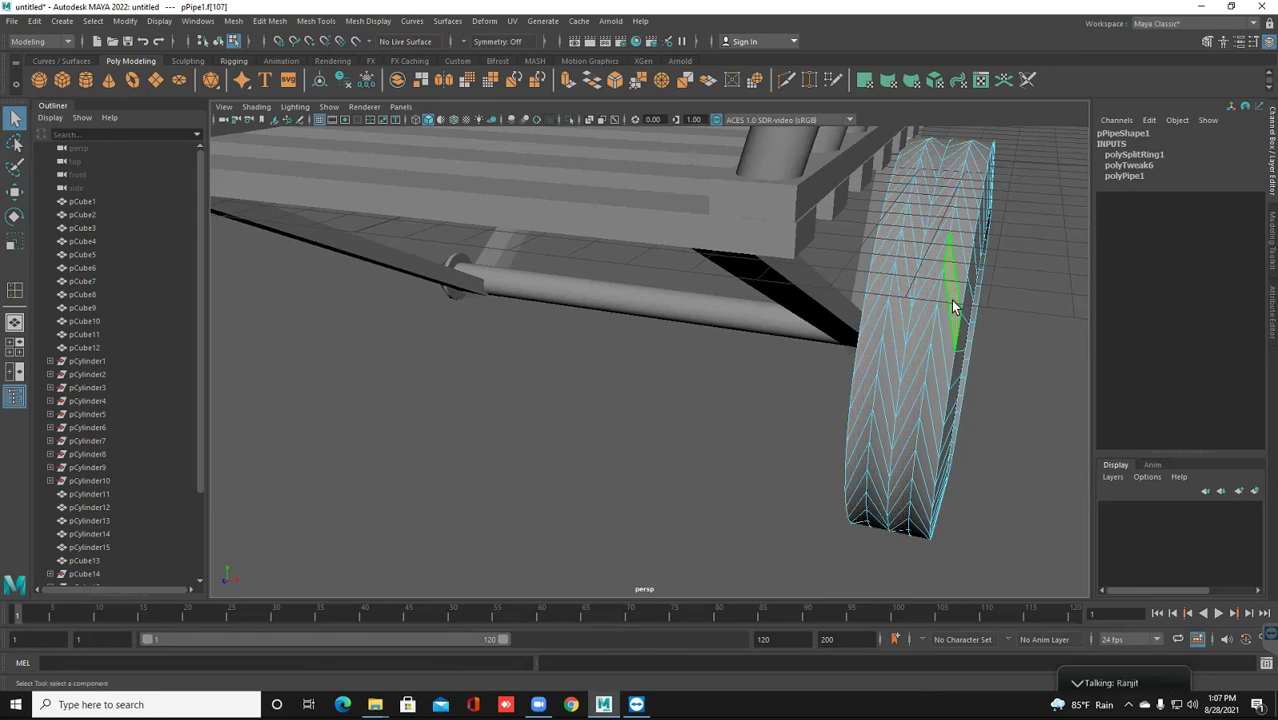
shift+double_click(951, 300)
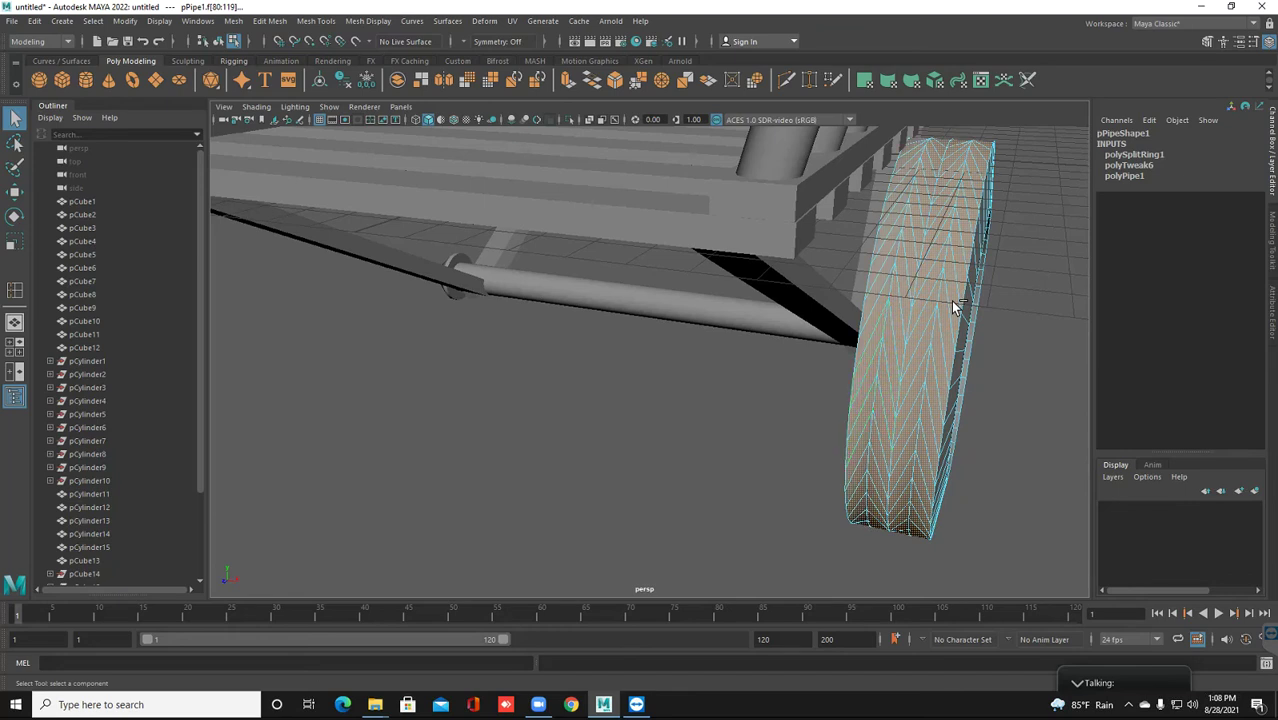
key(e)
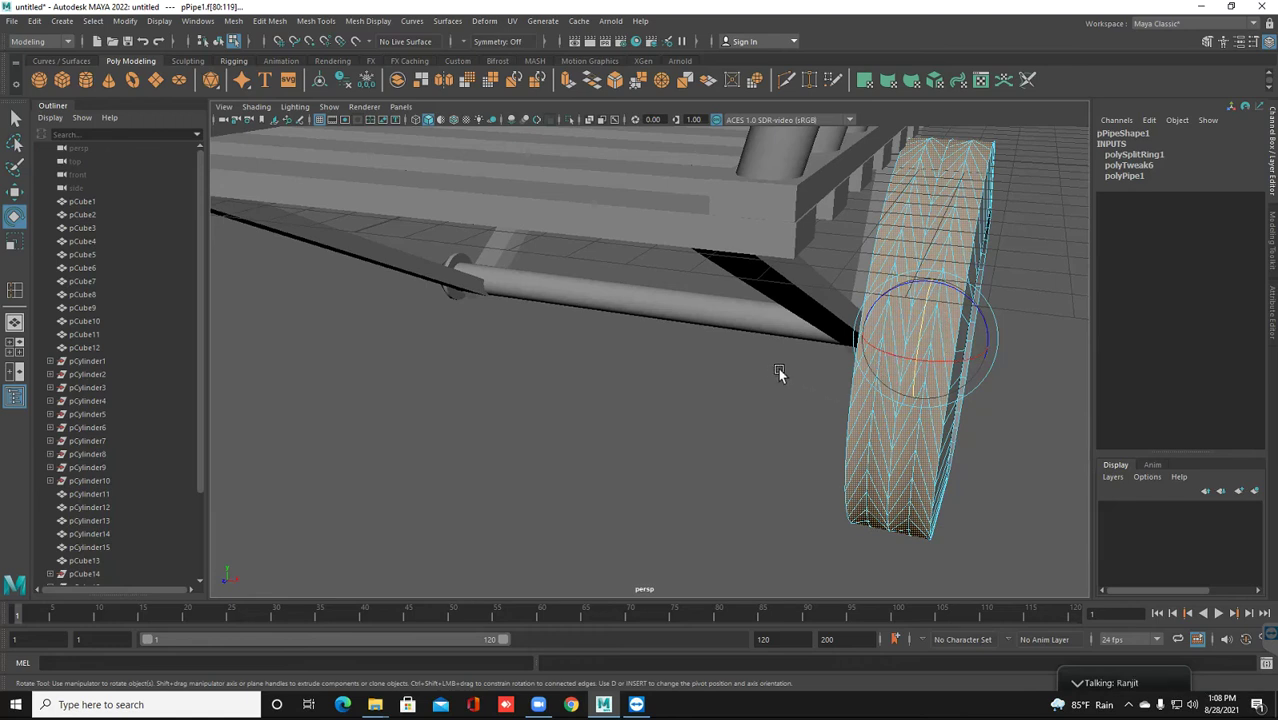
Extrude the rim face loop and set its Local Translate Z to 0.2
key(w)
key(ctrl+e)
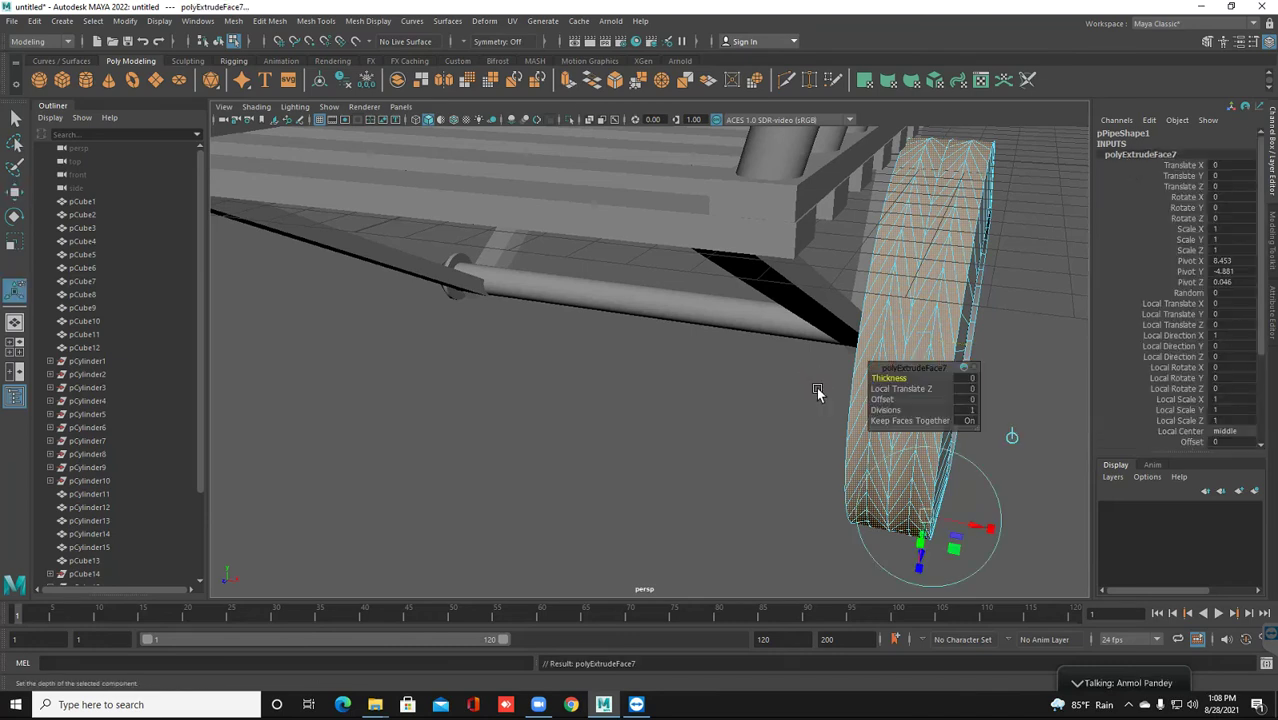
alt+drag(800, 388, 756, 379)
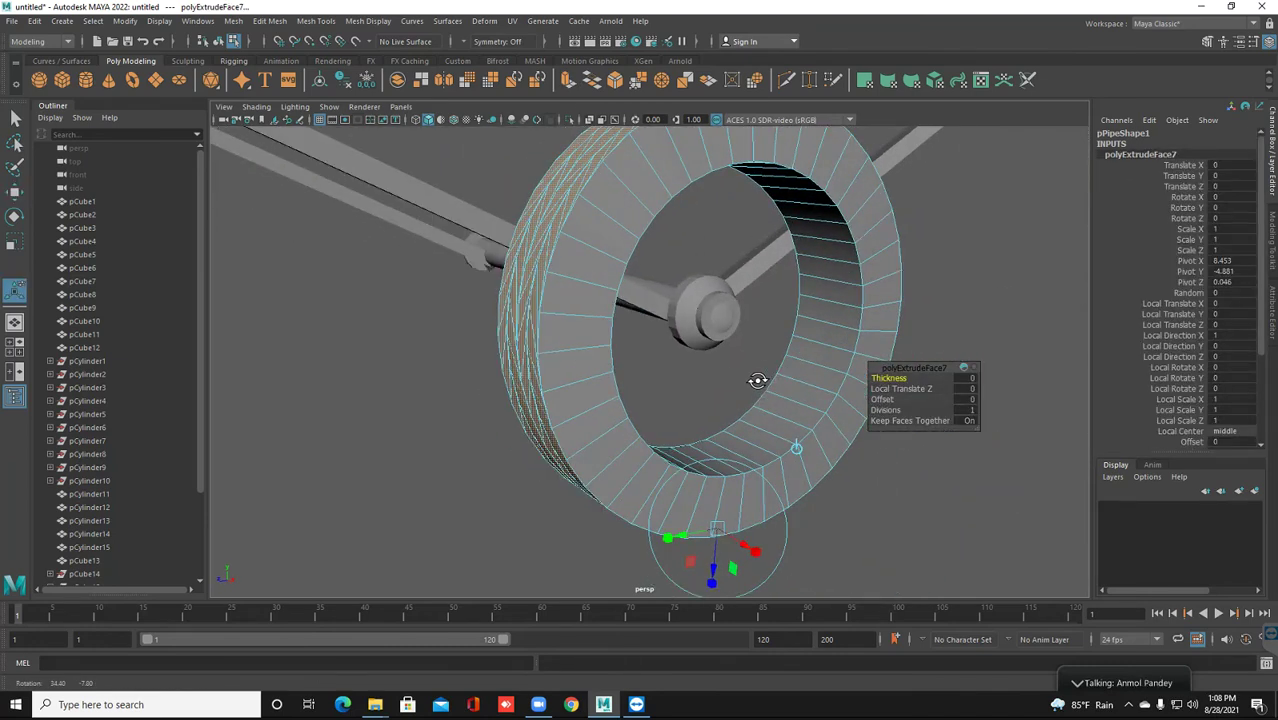
scroll(688, 348, up, 3)
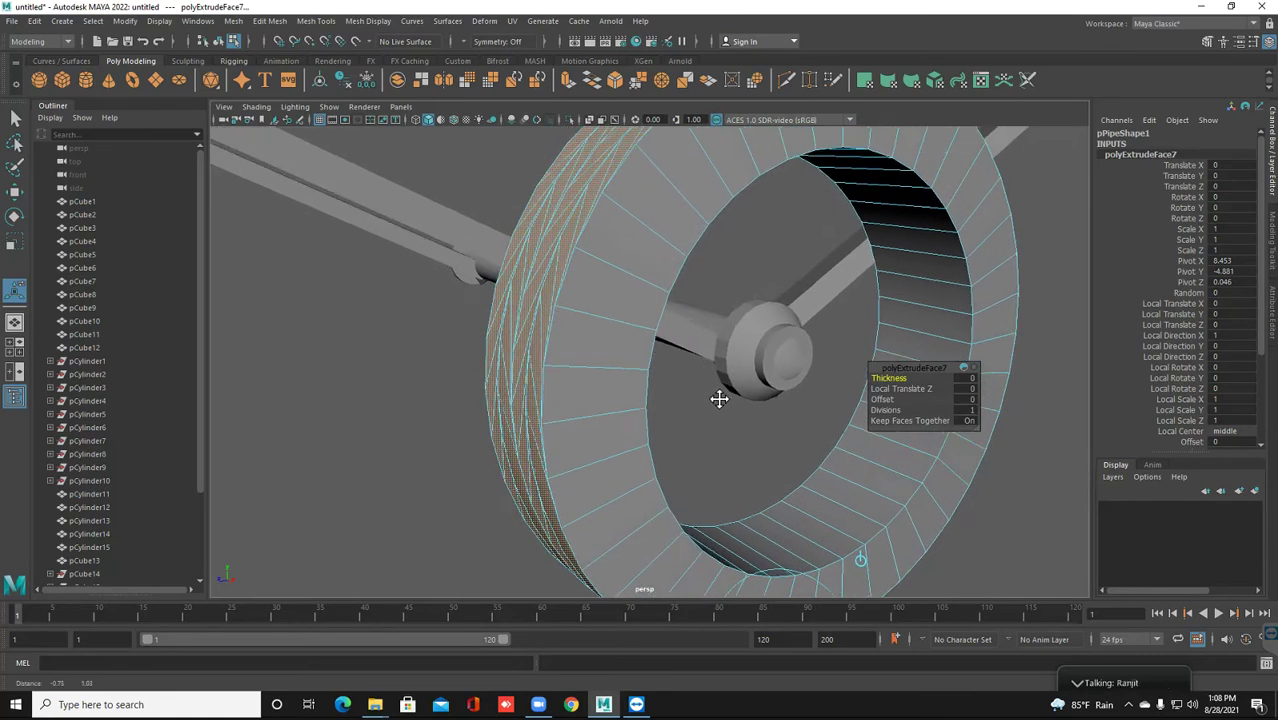
alt+middle_drag(709, 356, 721, 403)
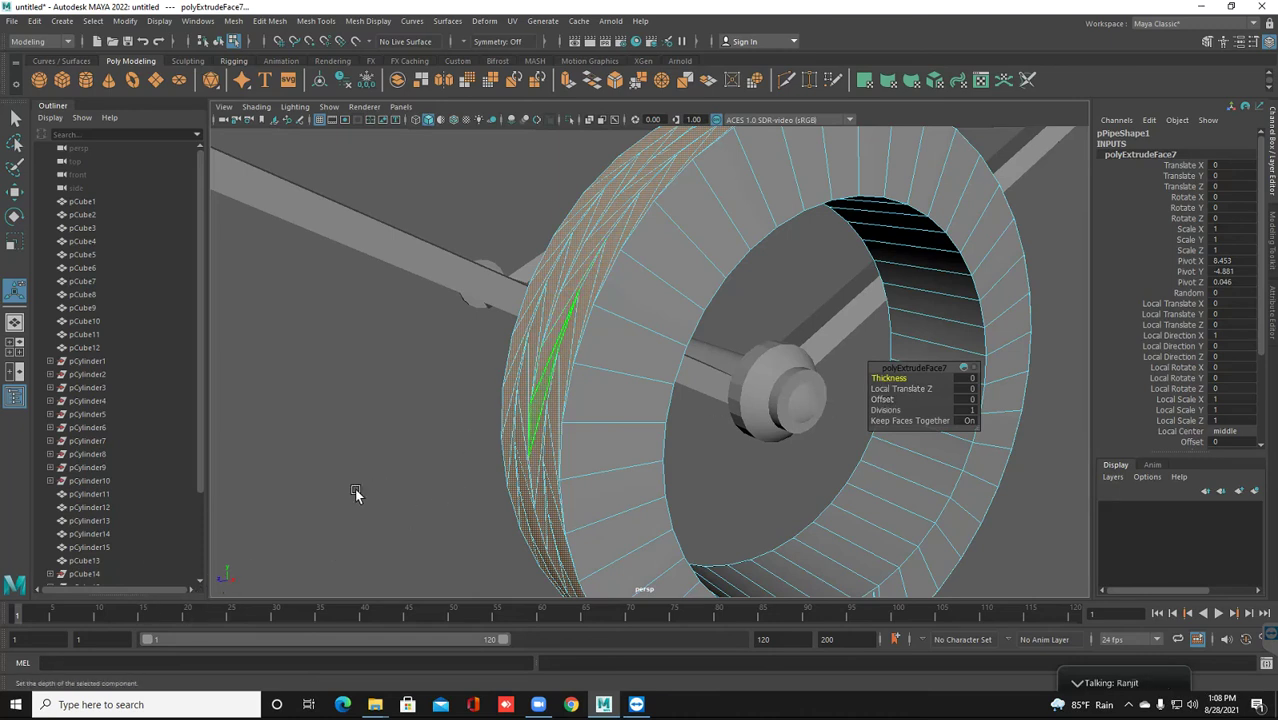
click(966, 390)
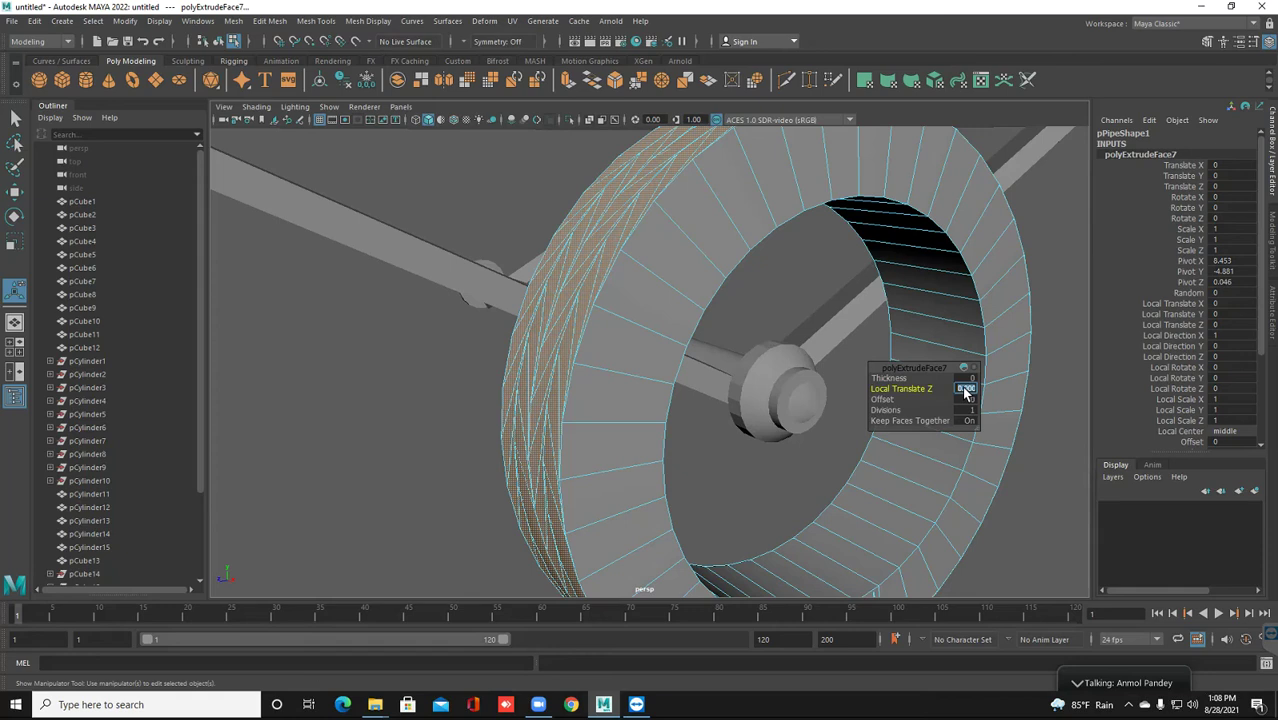
text(.1)
text(0.2)
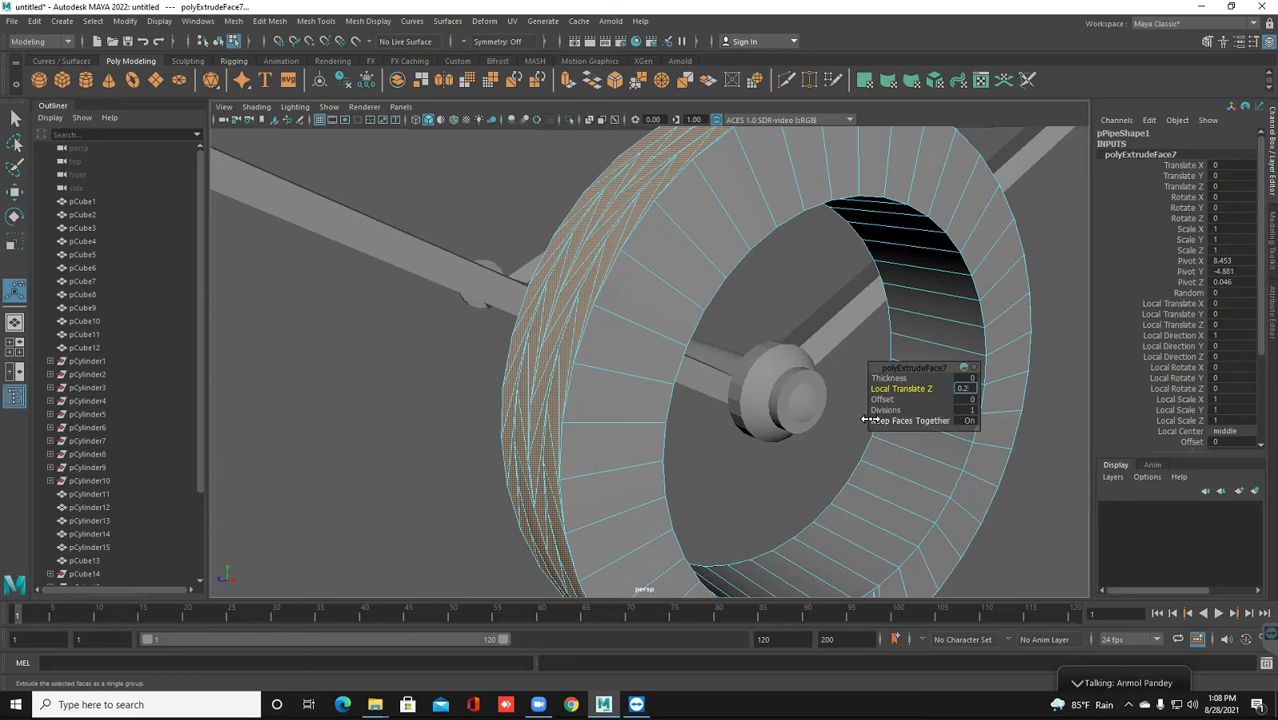
key(Return)
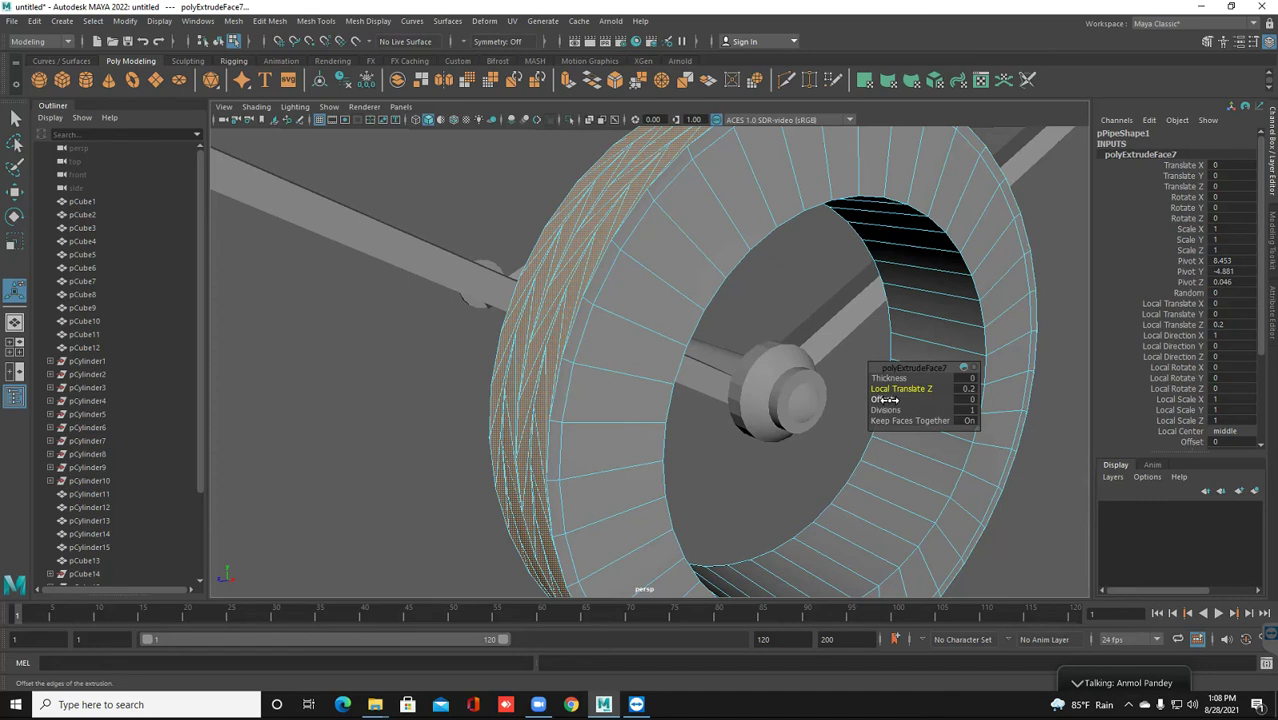
Try extrusion Offset values of 0.1, 1 and 0.2 on the wheel rim
click(971, 400)
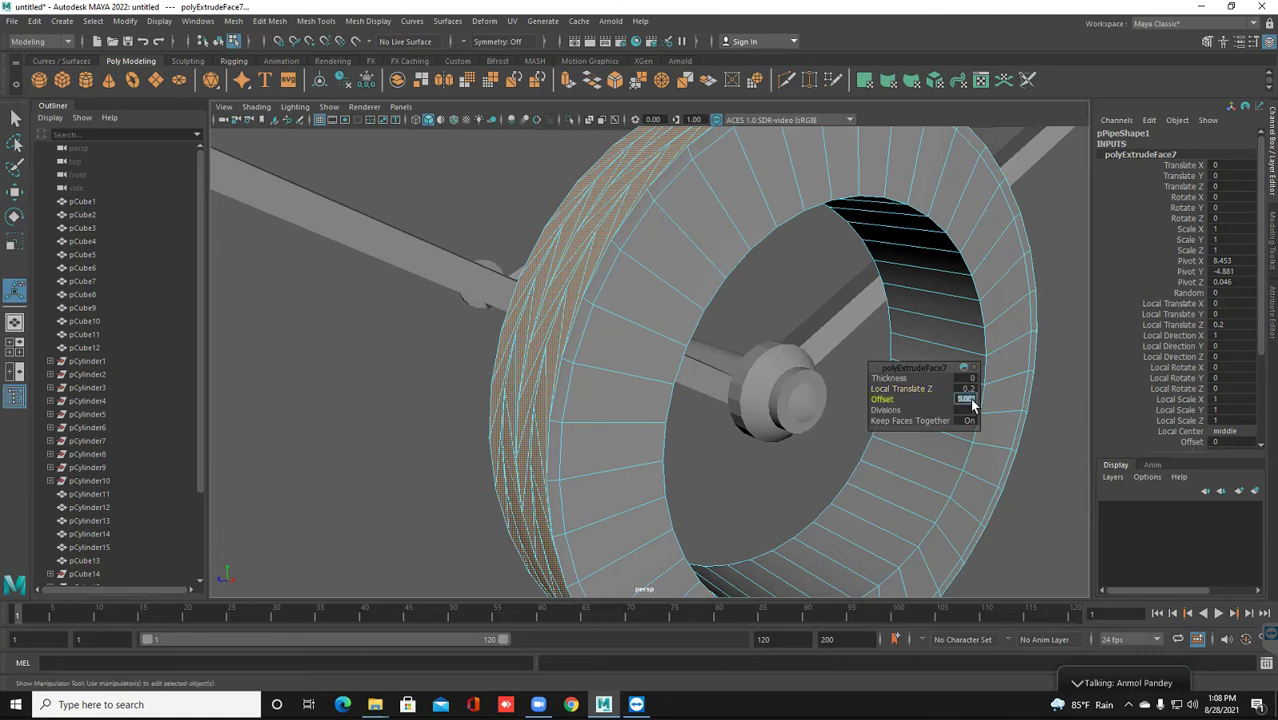
text(0)
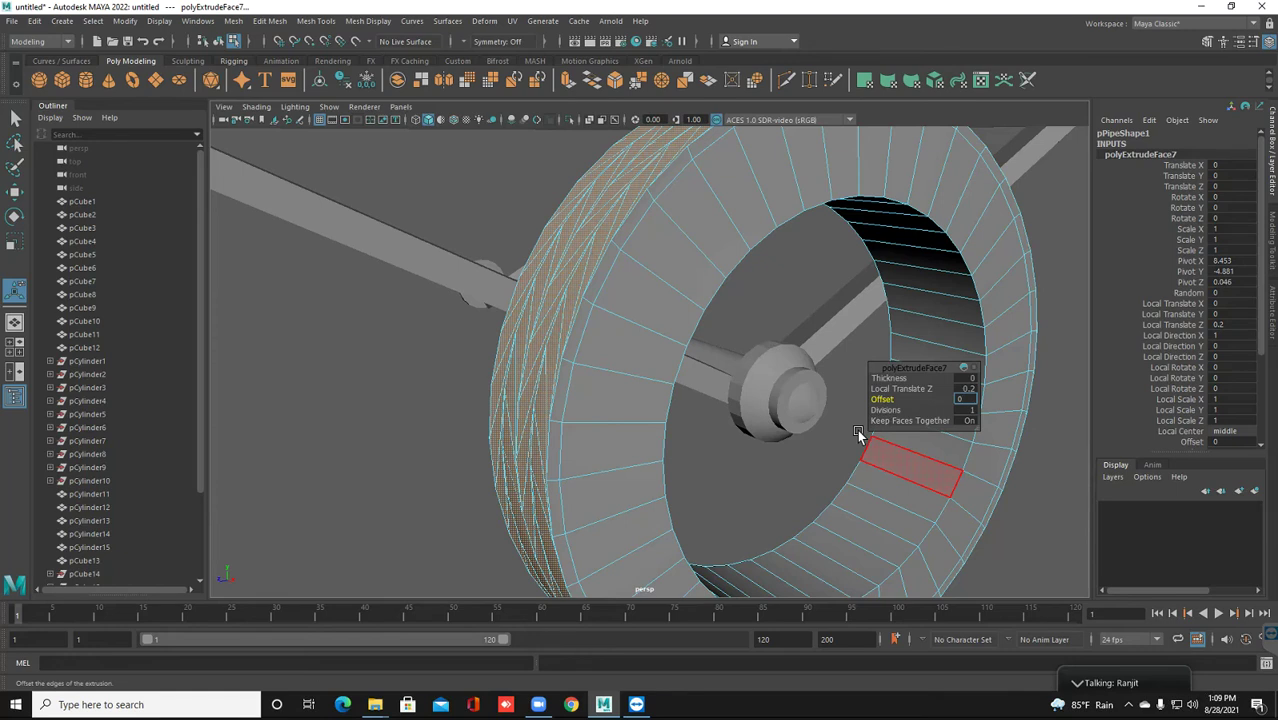
text(.1)
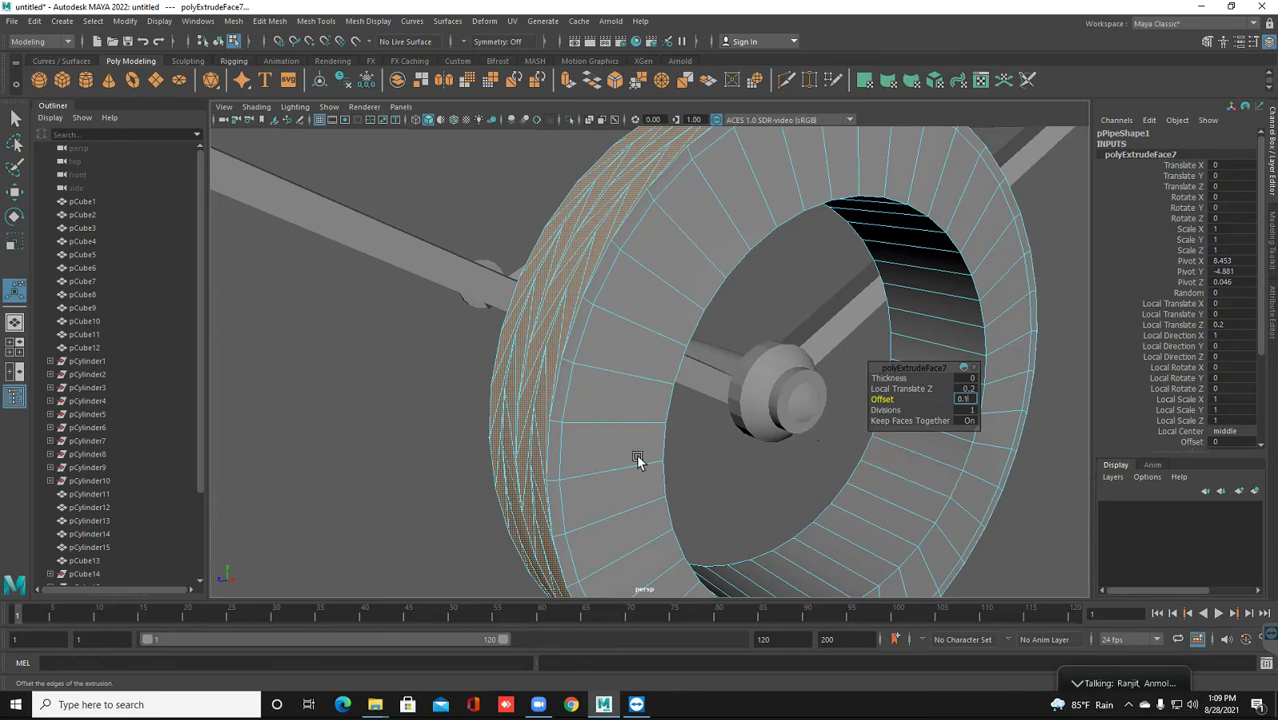
key(Return)
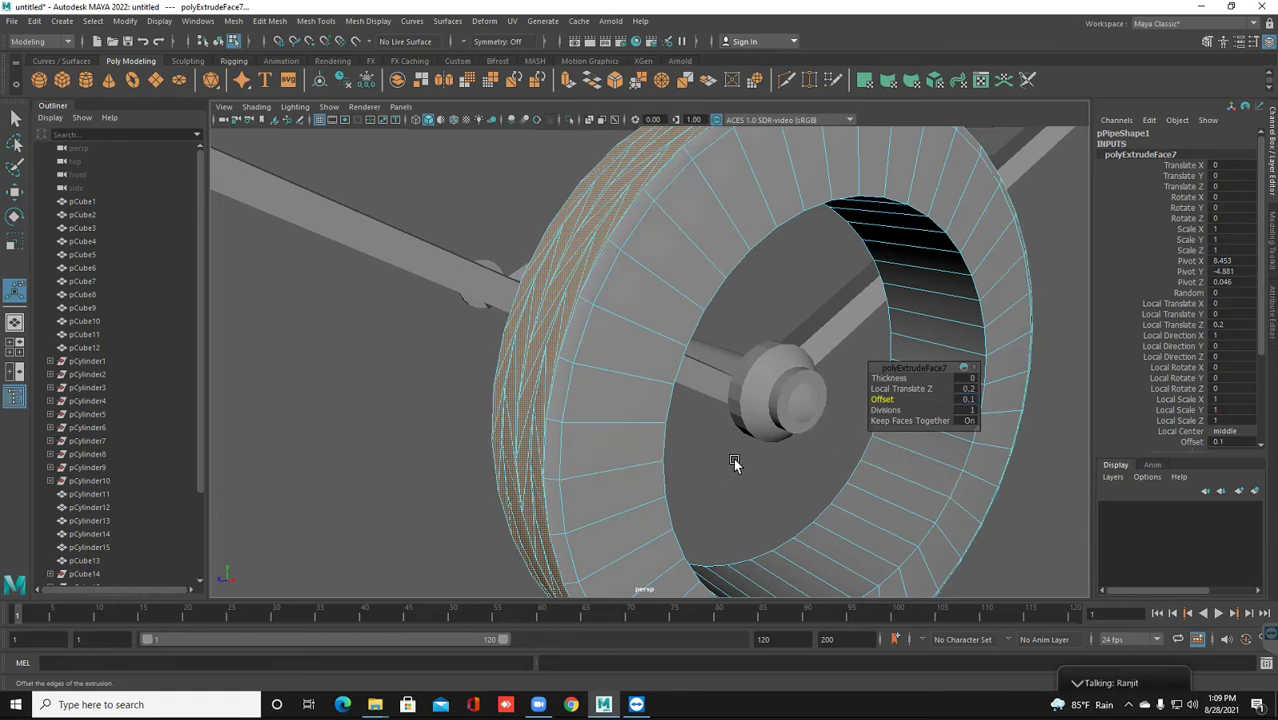
alt+drag(734, 462, 758, 465)
mouse_move(738, 445)
alt+middle_down()
mouse_move(656, 415)
mouse_move(619, 423)
mouse_move(679, 420)
alt+middle_up()
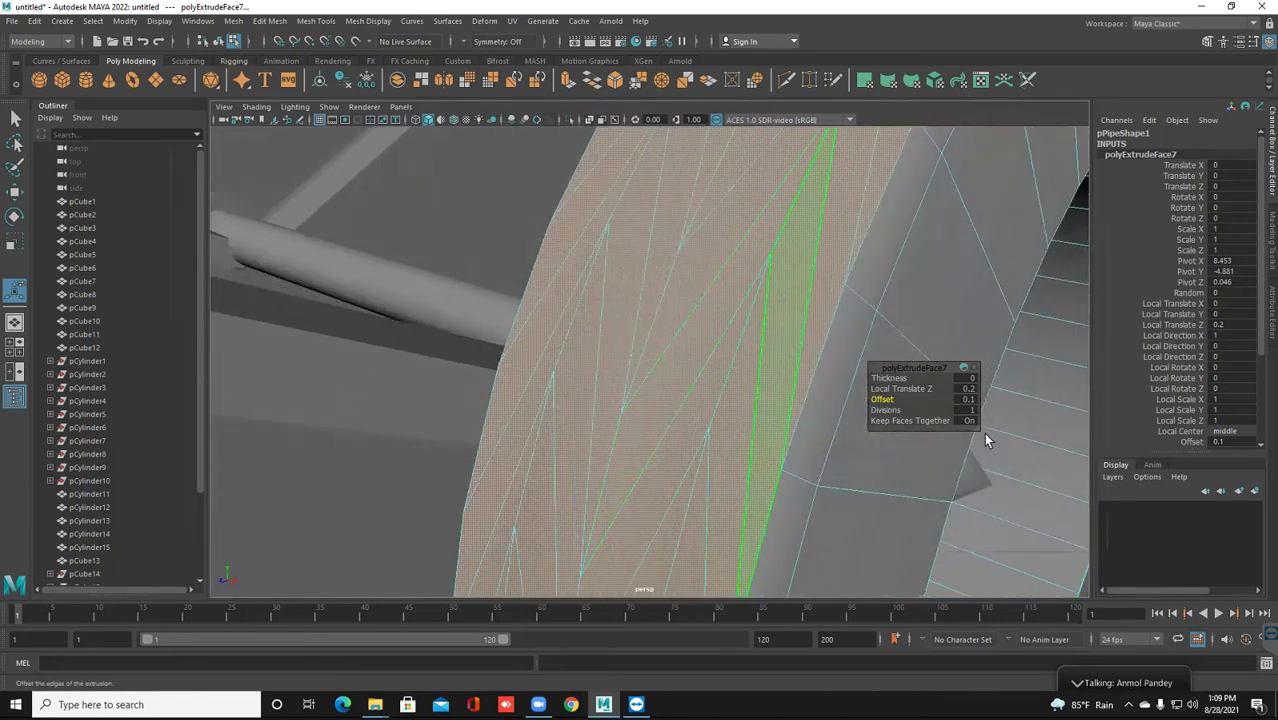
click(967, 400)
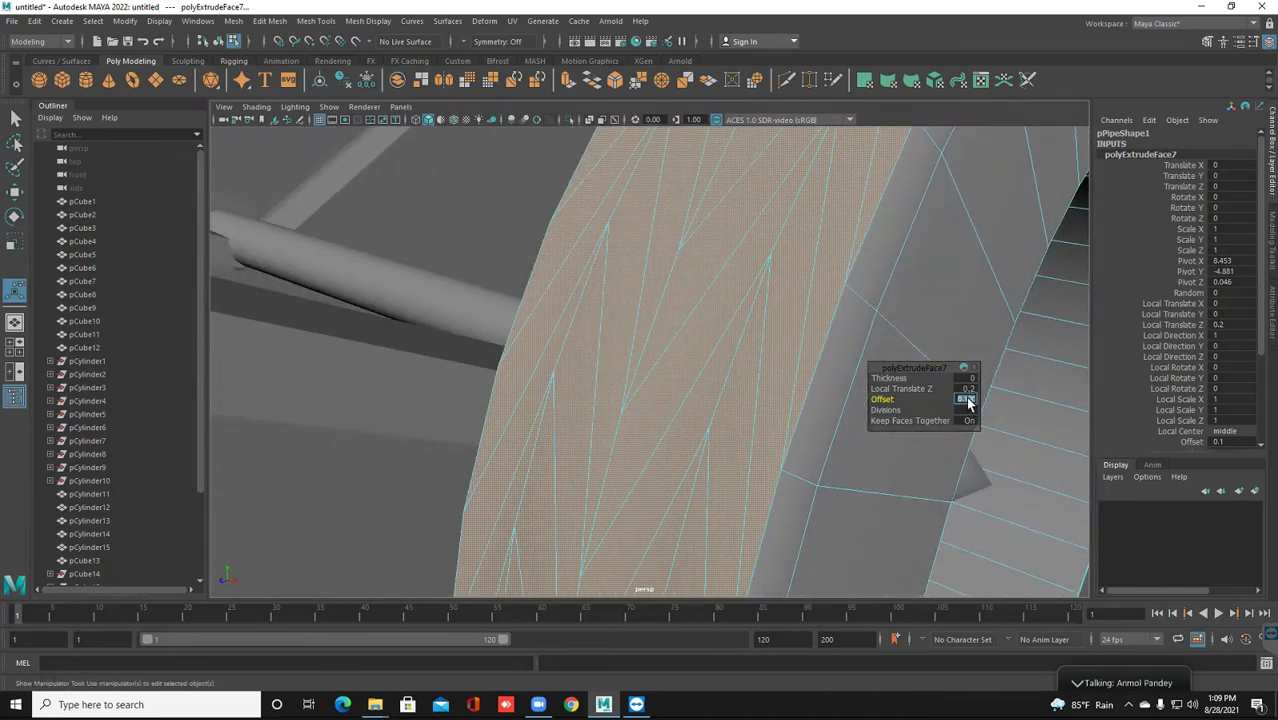
text(1)
key(Return)
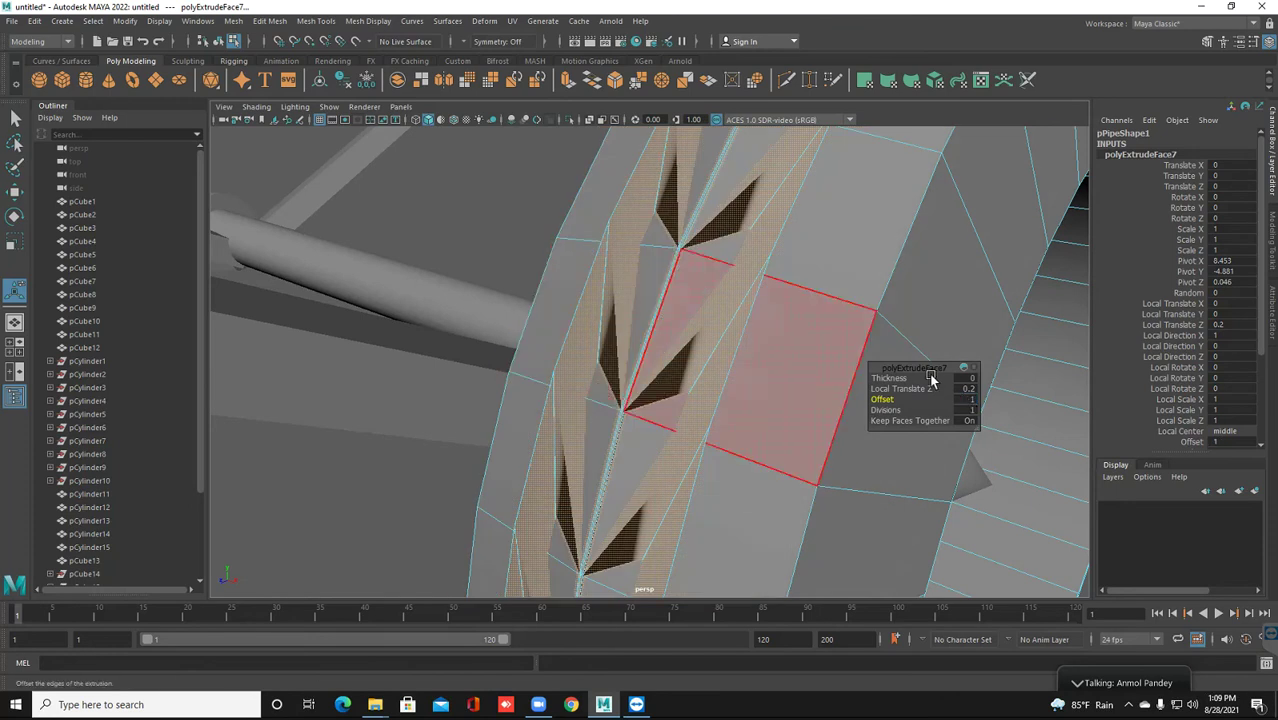
click(968, 401)
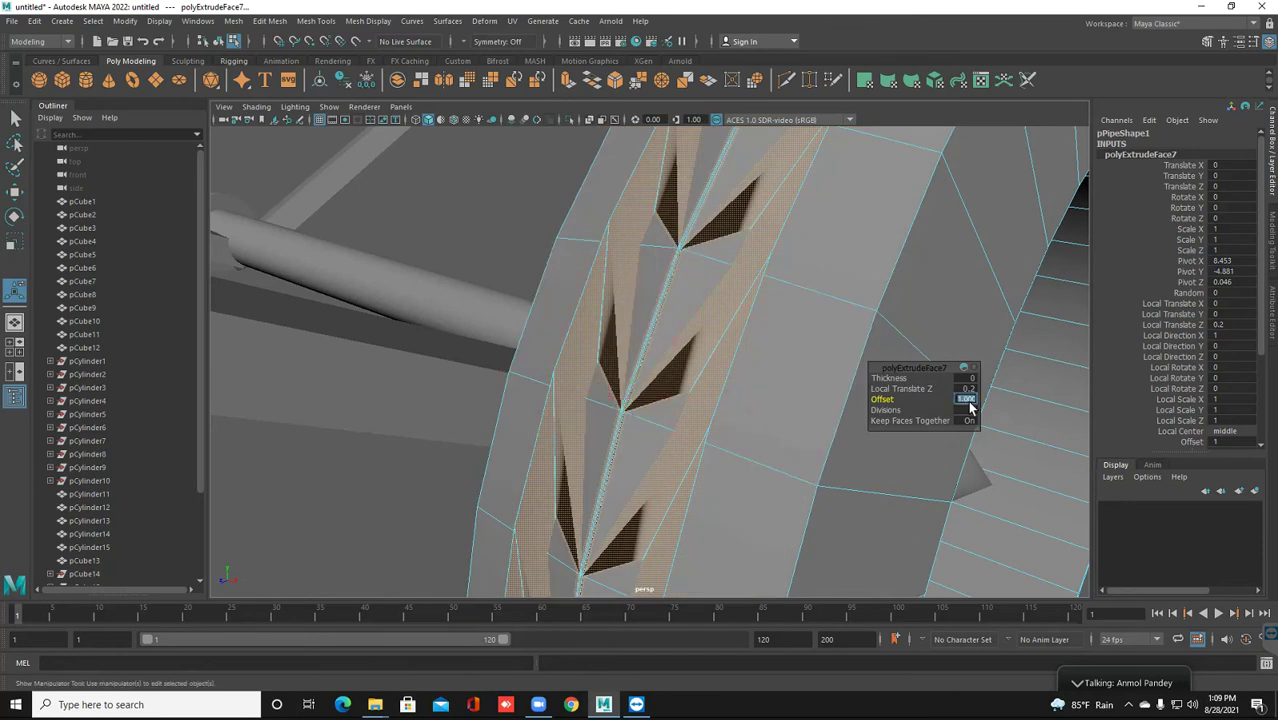
text(0.2)
key(Return)
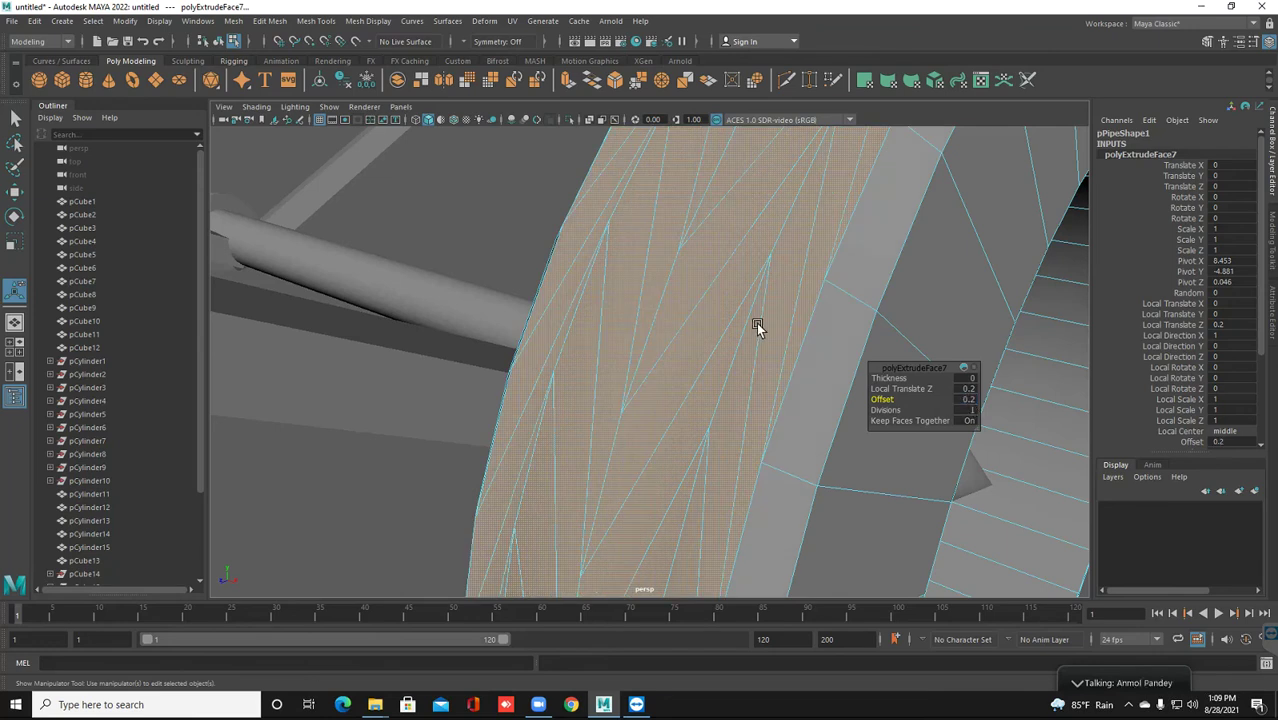
Set the extrusion Offset to 0.03 and split the extruded faces into individual treads
scroll(756, 322, down, 3)
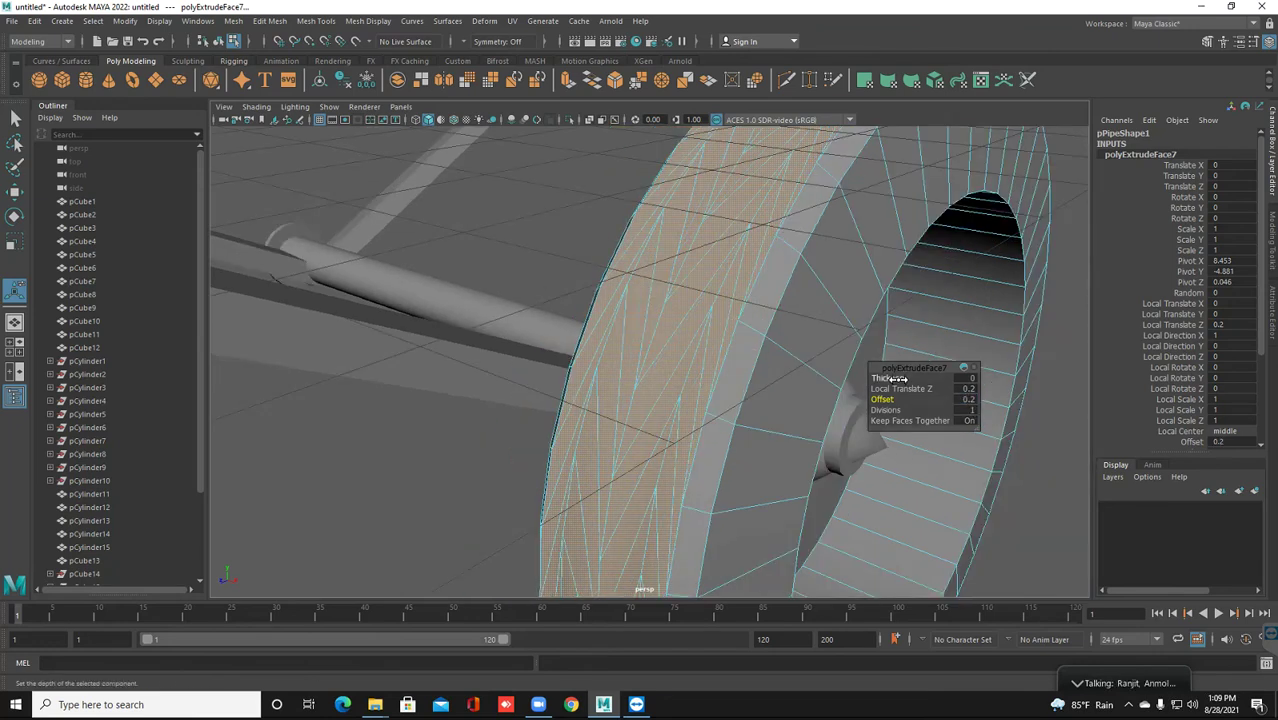
drag(896, 380, 899, 378)
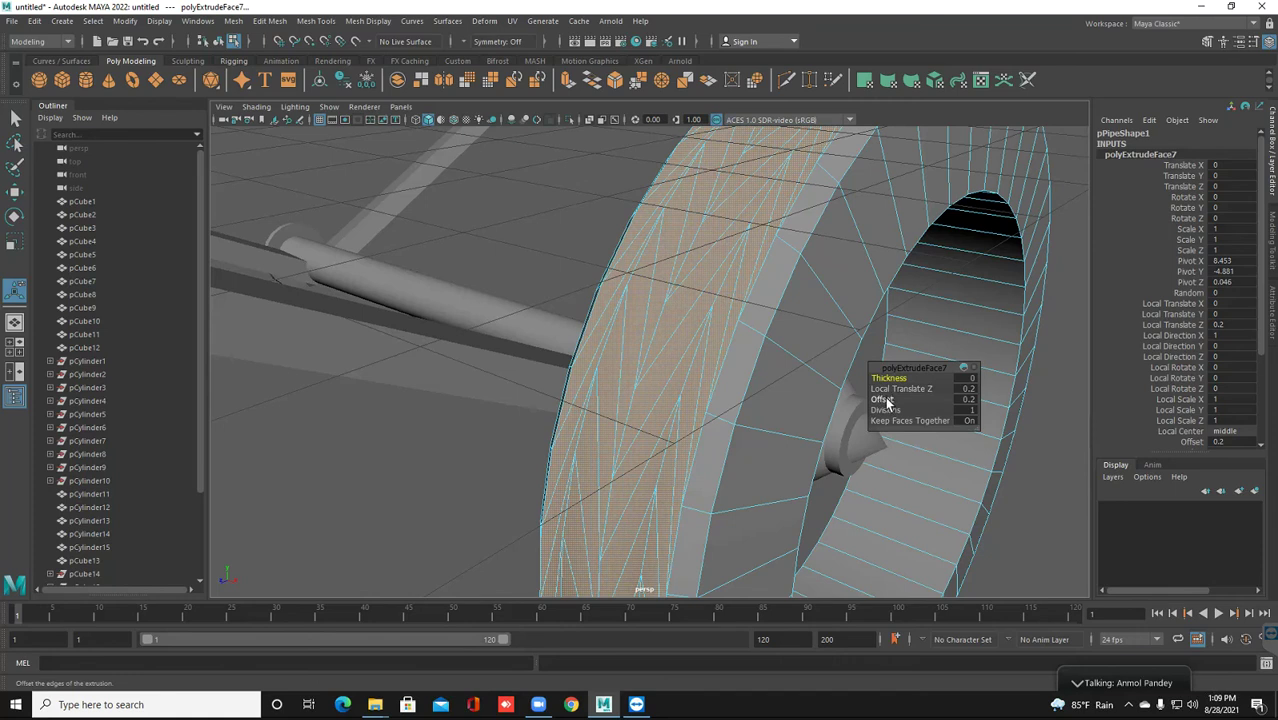
click(960, 378)
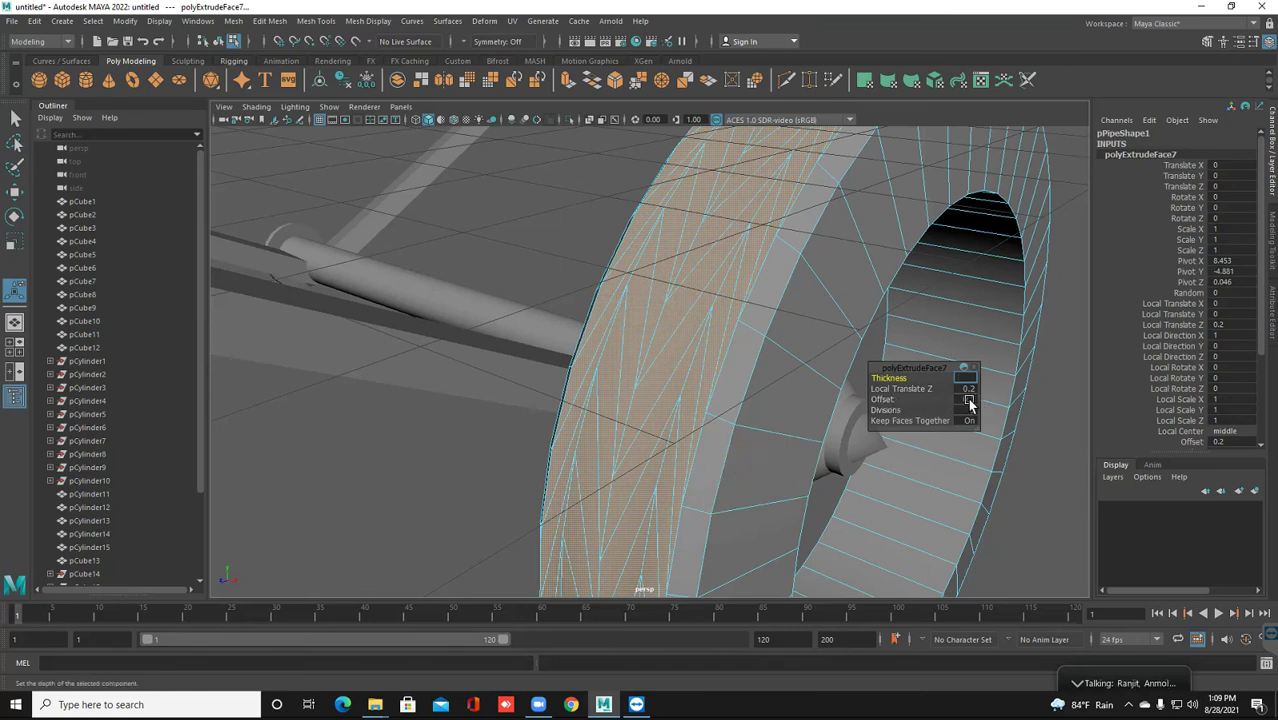
click(968, 400)
text(0.05)
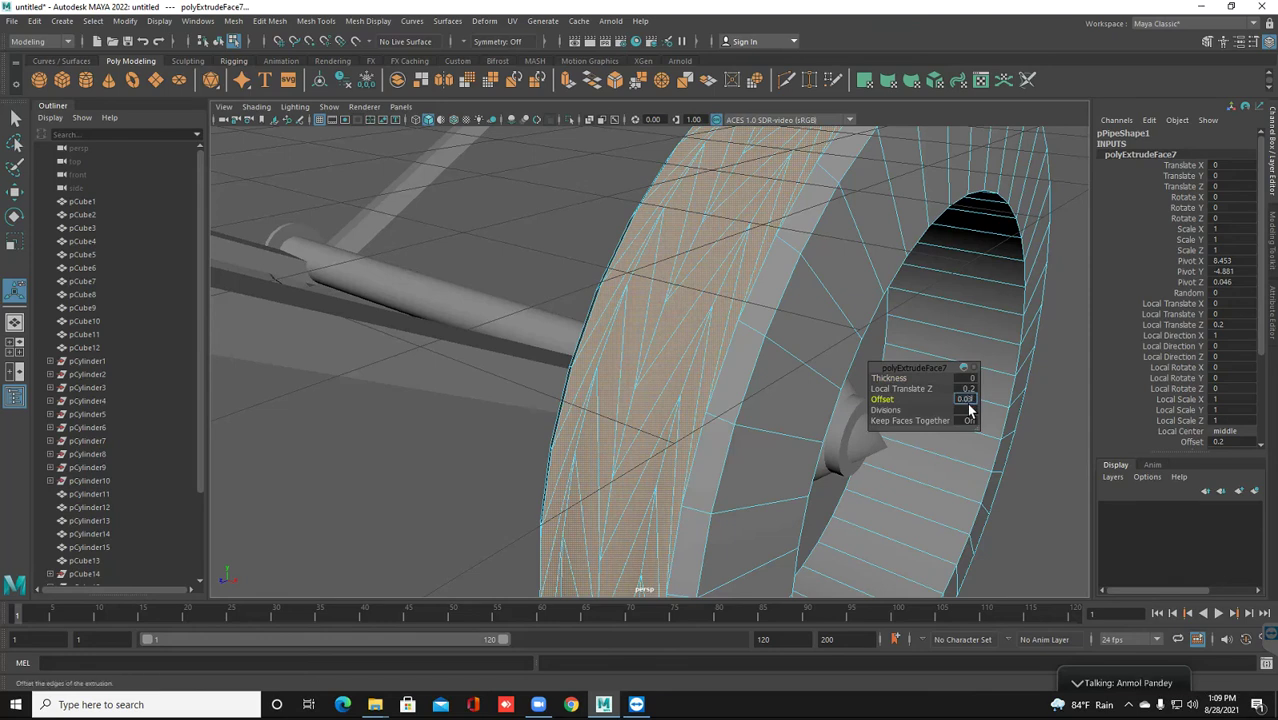
key(Return)
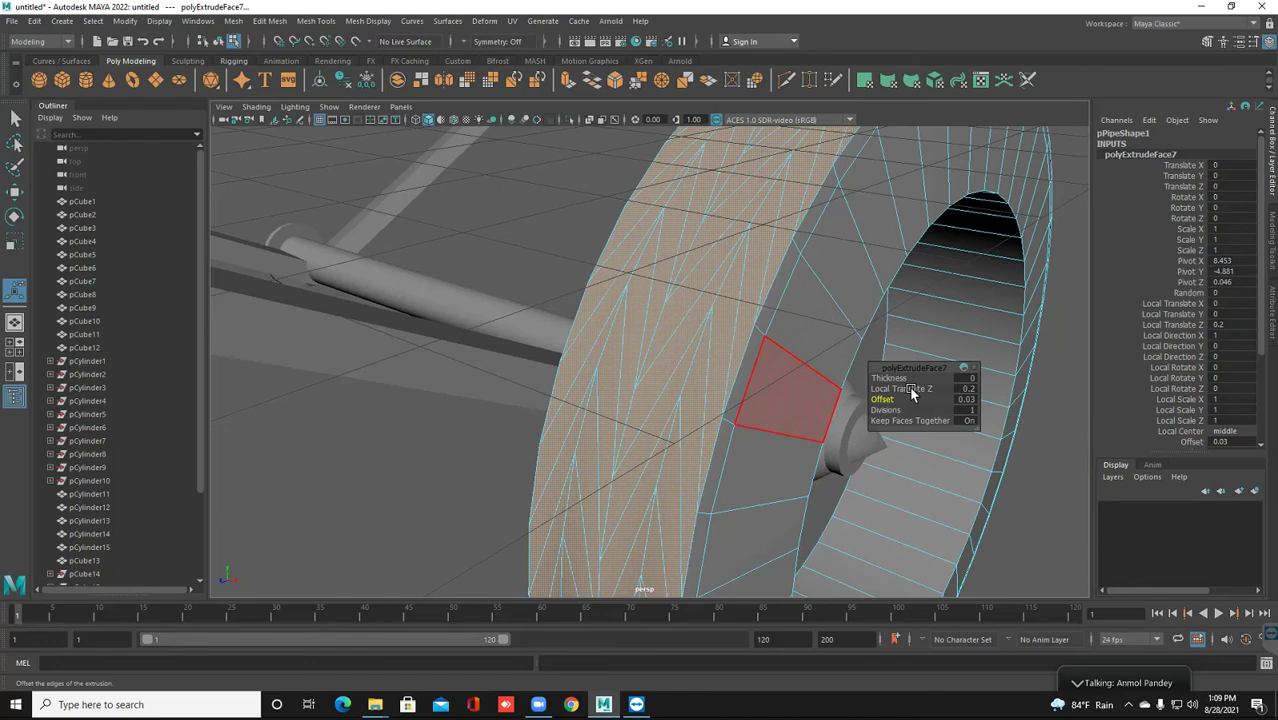
click(967, 400)
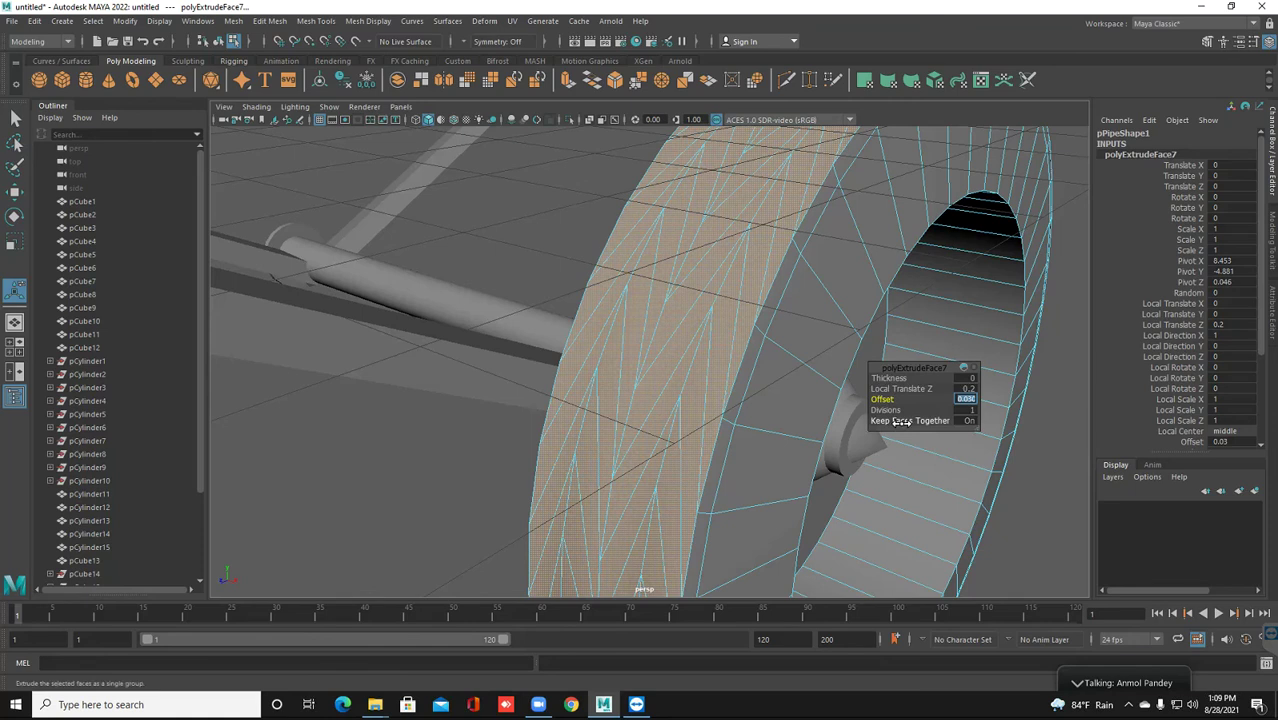
click(930, 419)
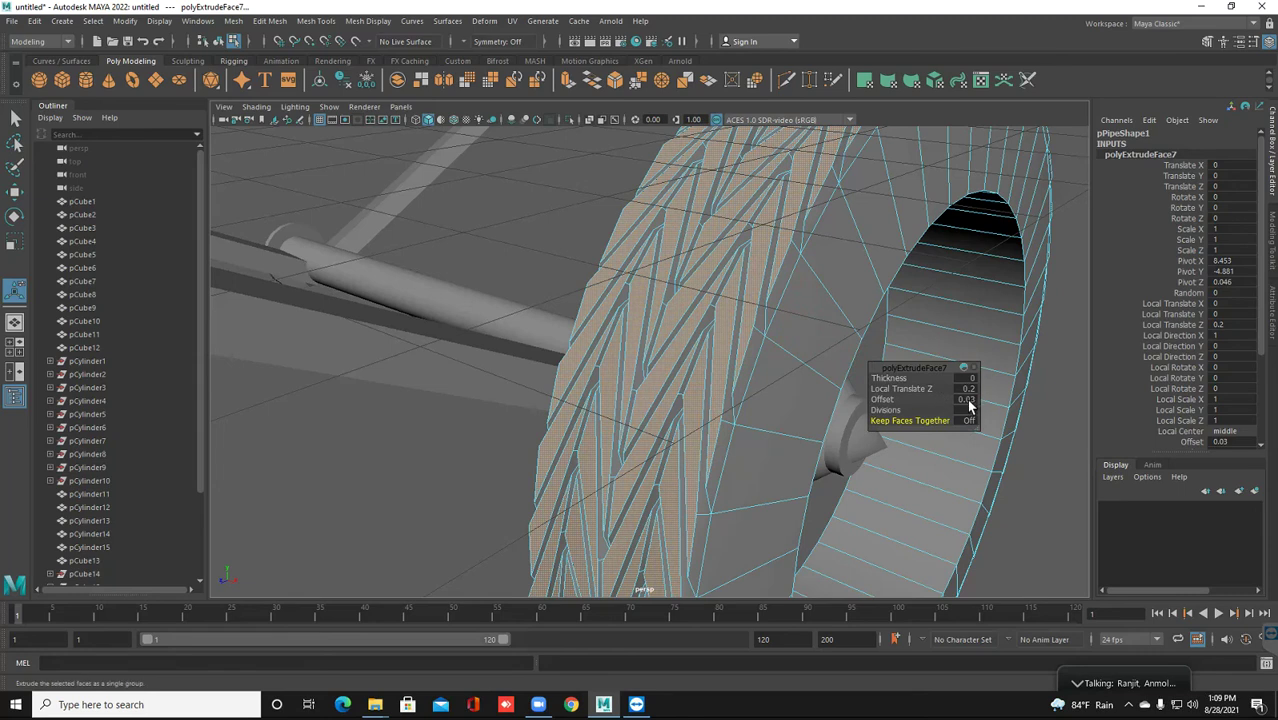
Reduce the polyExtrudeFace7 Offset to 0.02 and deselect the wheel faces
click(966, 399)
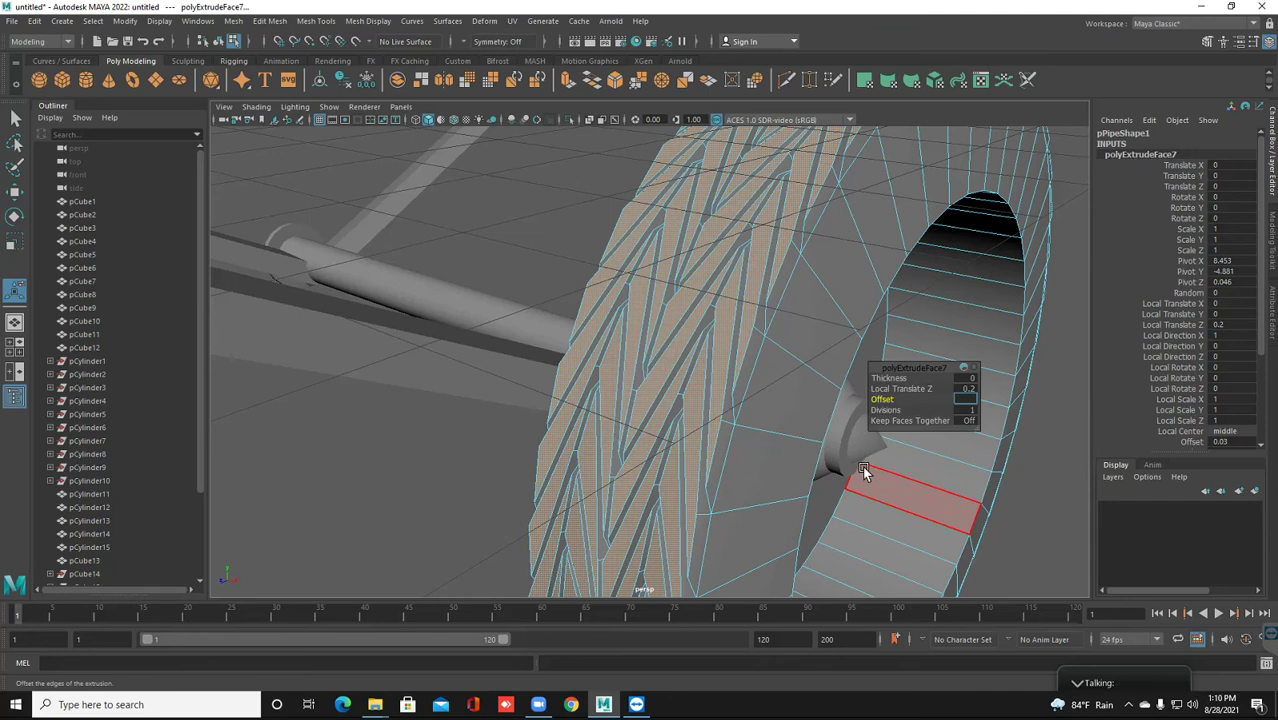
text(0)
text(1)
text(2)
key(Return)
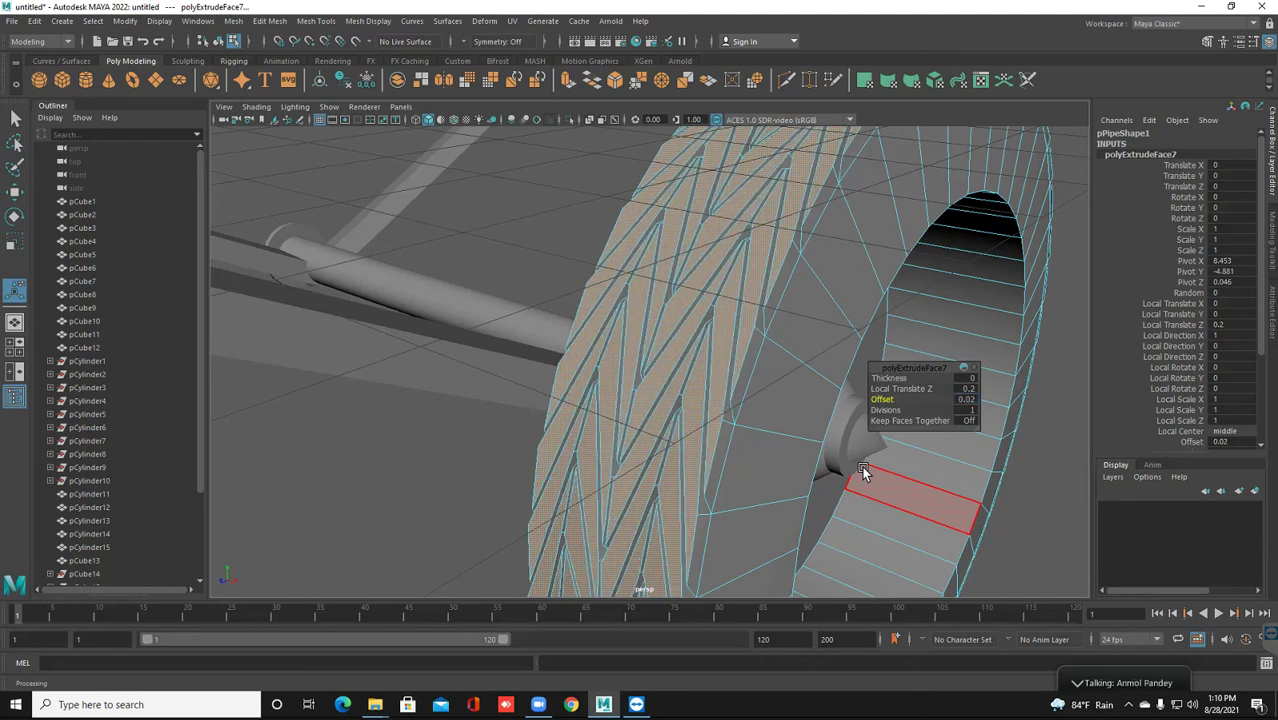
click(790, 426)
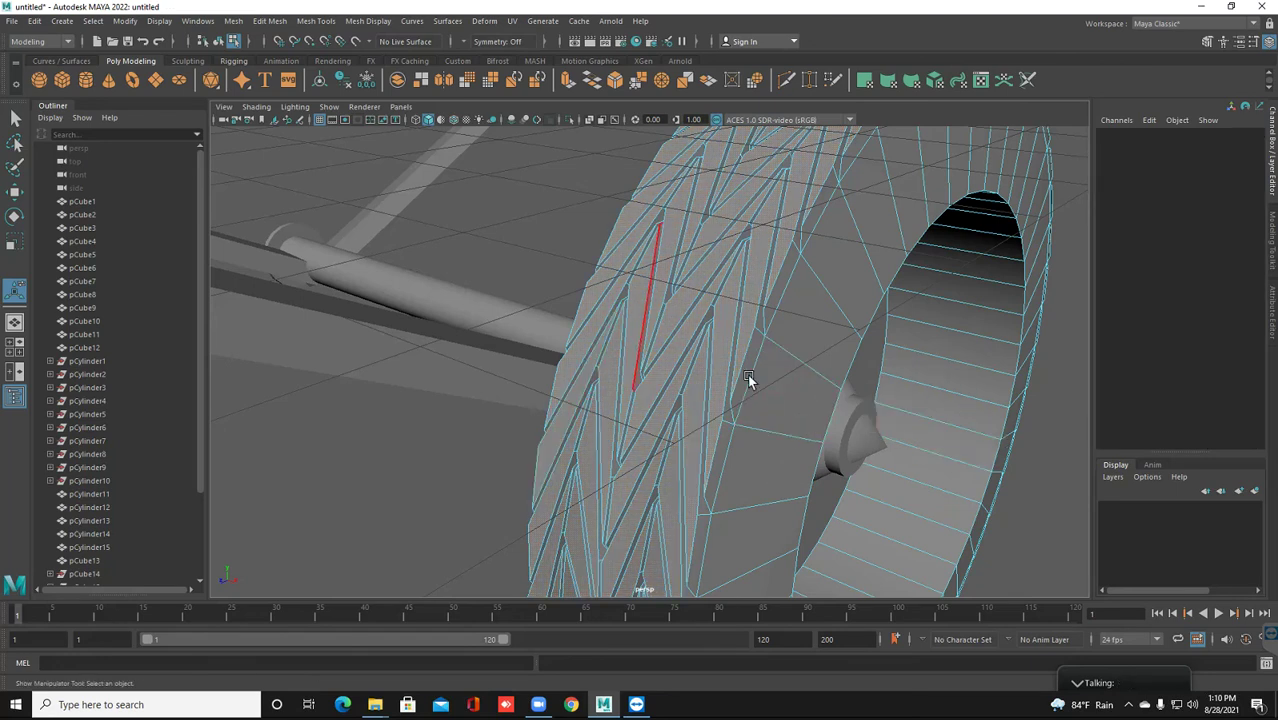
Return the wheel to Object Mode, frame and deselect it, and hide the perspective grid
right_click(716, 352)
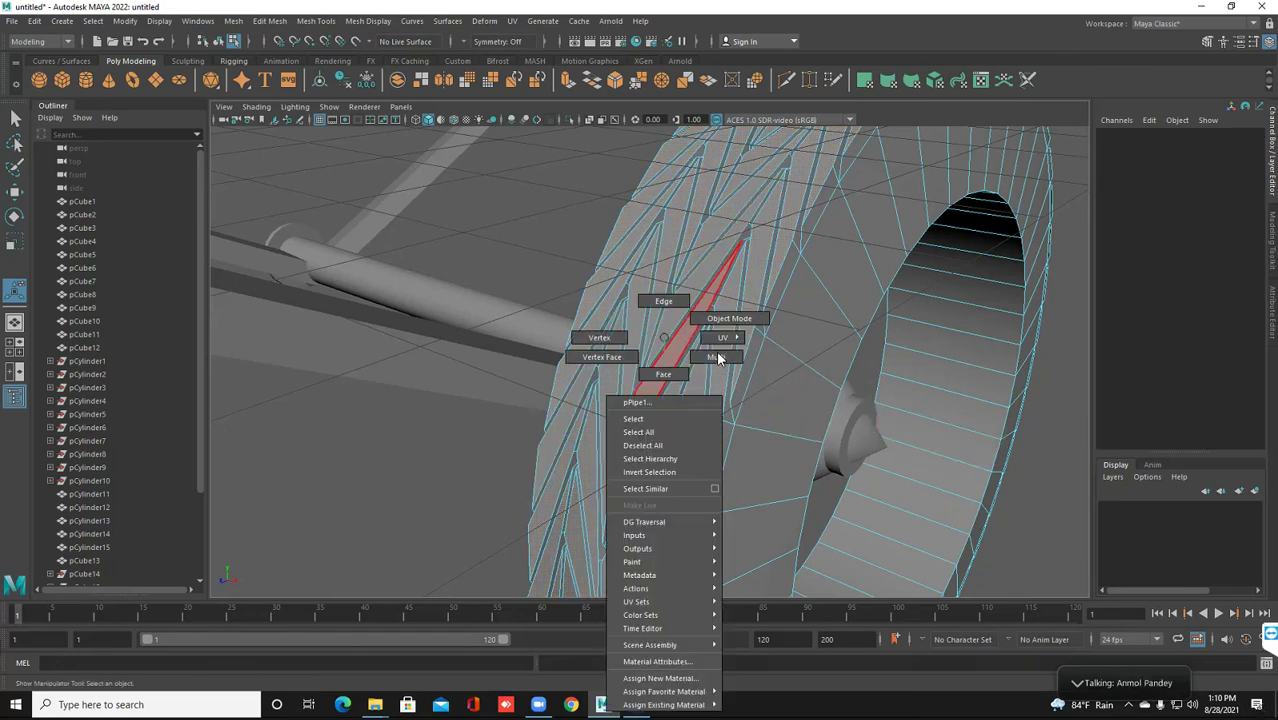
click(751, 286)
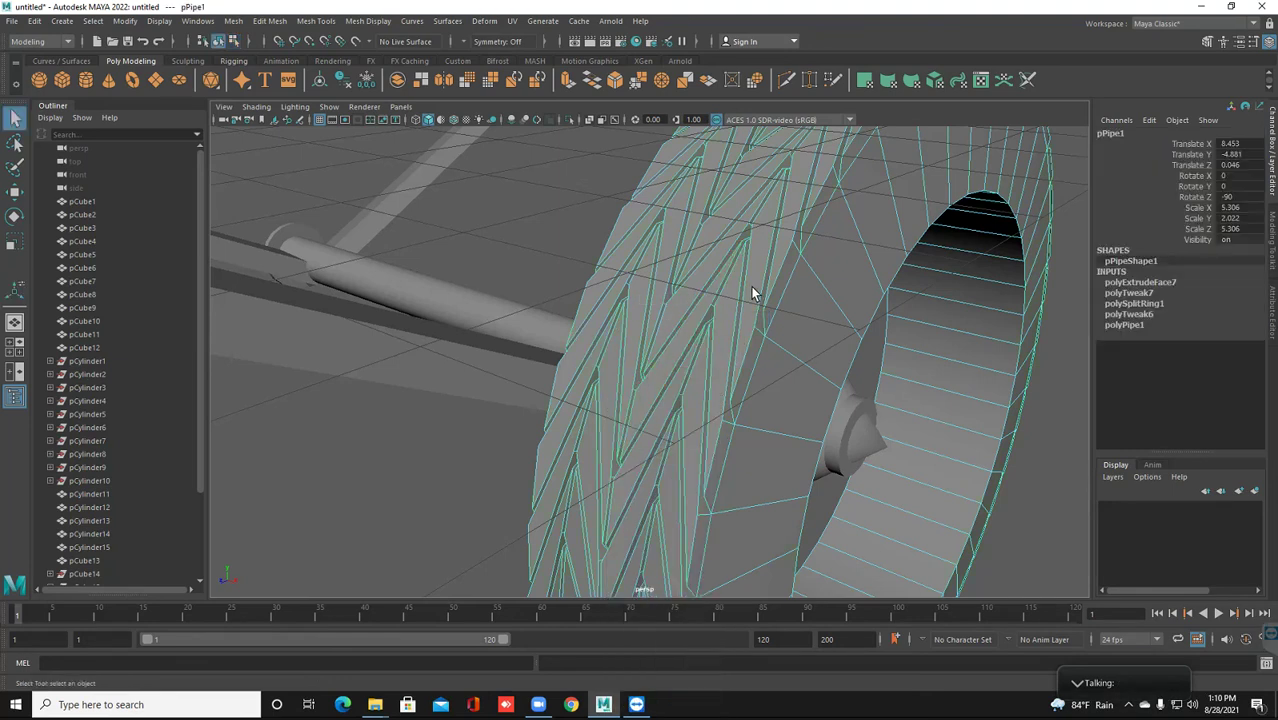
key(f)
click(877, 427)
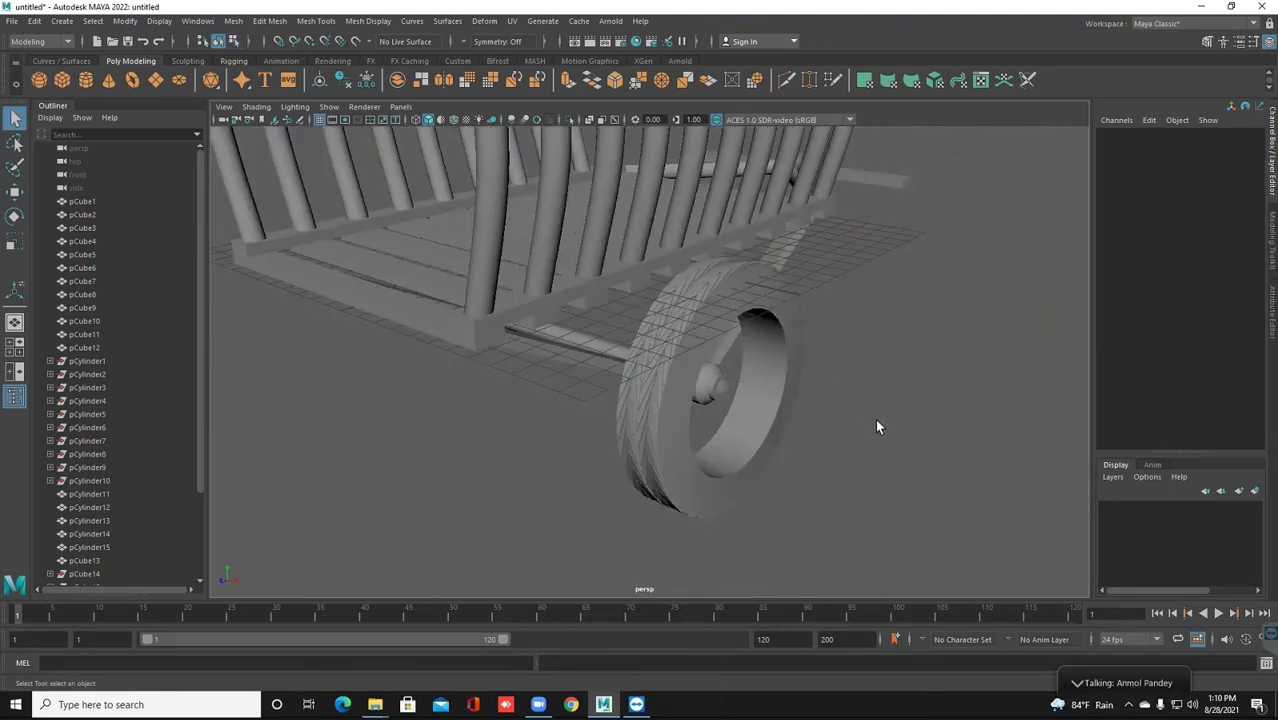
alt+drag(324, 85, 370, 146)
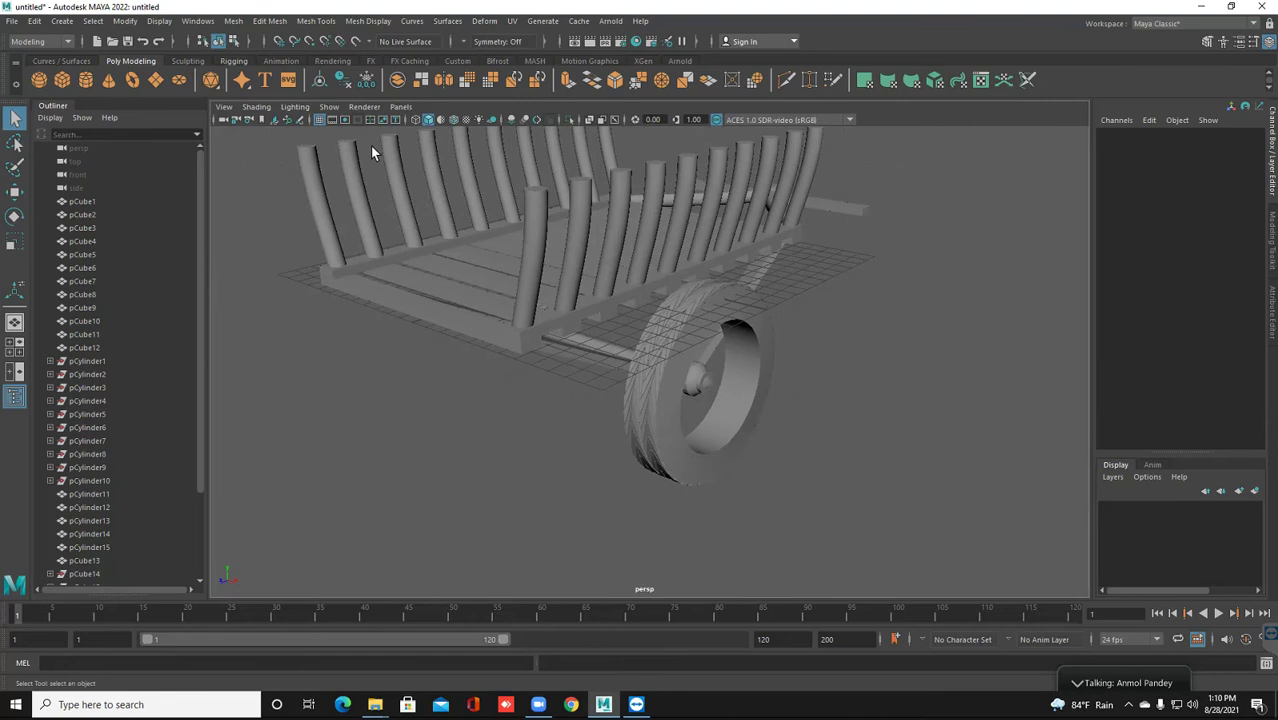
click(320, 119)
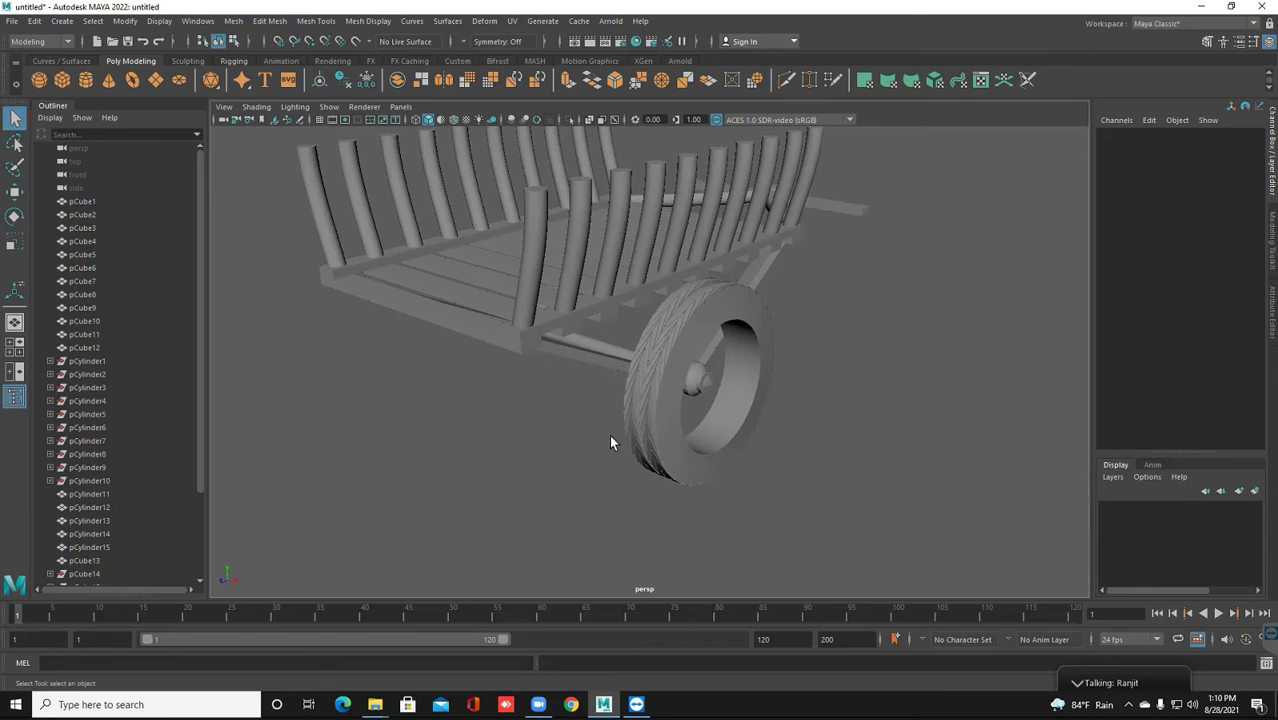
Orbit and zoom around the cart to review the chevron-treaded wheel from several angles
scroll(610, 437, up, 2)
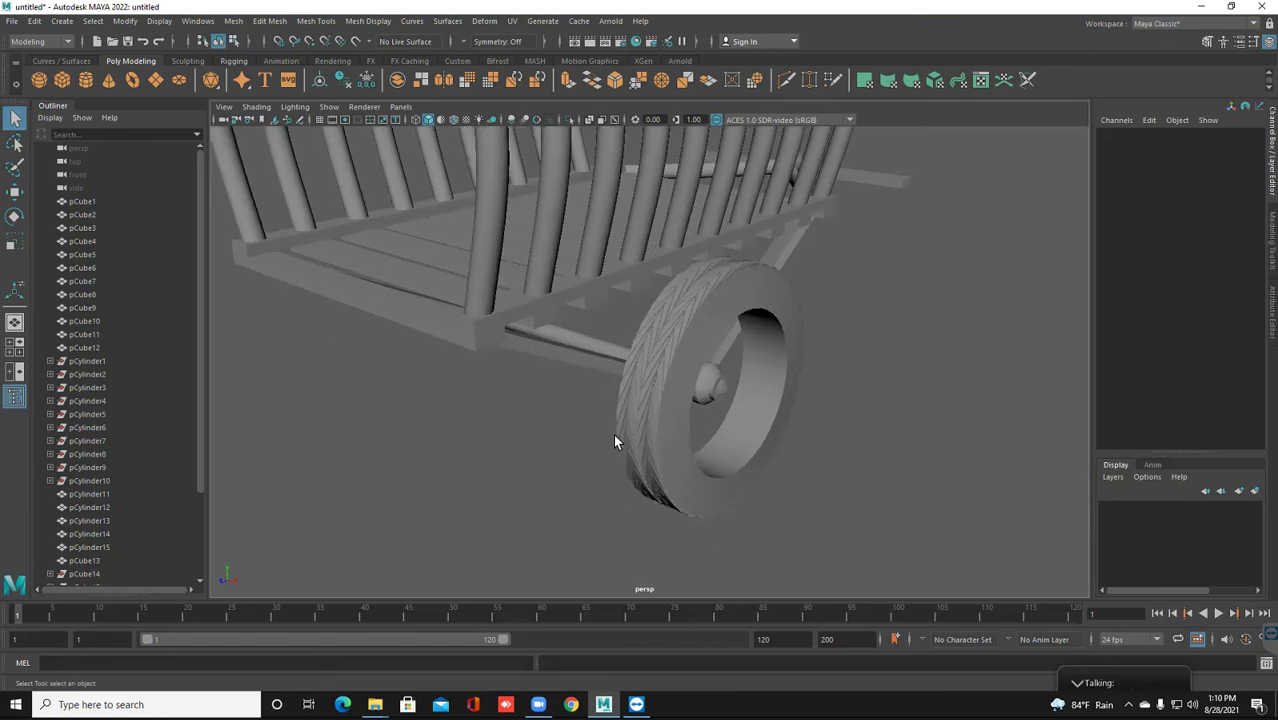
mouse_move(638, 421)
alt+mouse_down()
mouse_move(596, 314)
mouse_move(593, 397)
mouse_move(566, 393)
alt+mouse_up()
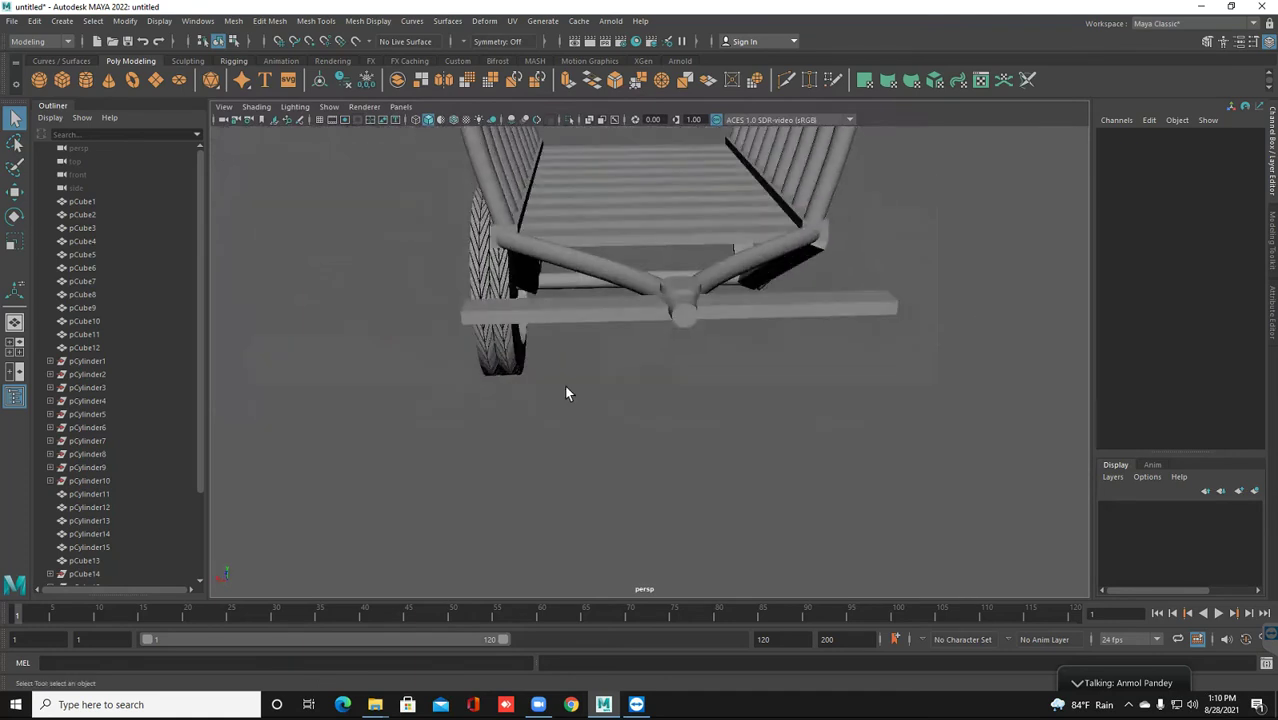
click(508, 357)
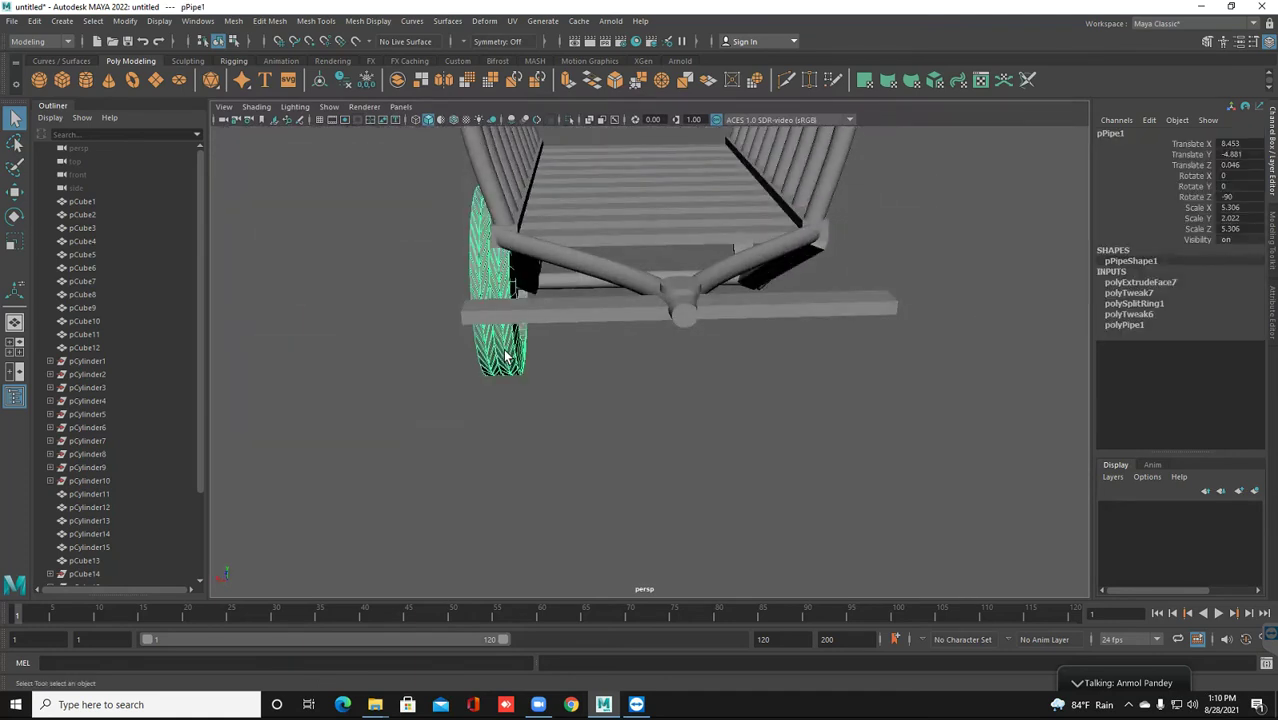
mouse_move(566, 388)
alt+mouse_down()
mouse_move(598, 381)
mouse_move(585, 361)
alt+mouse_up()
click(574, 370)
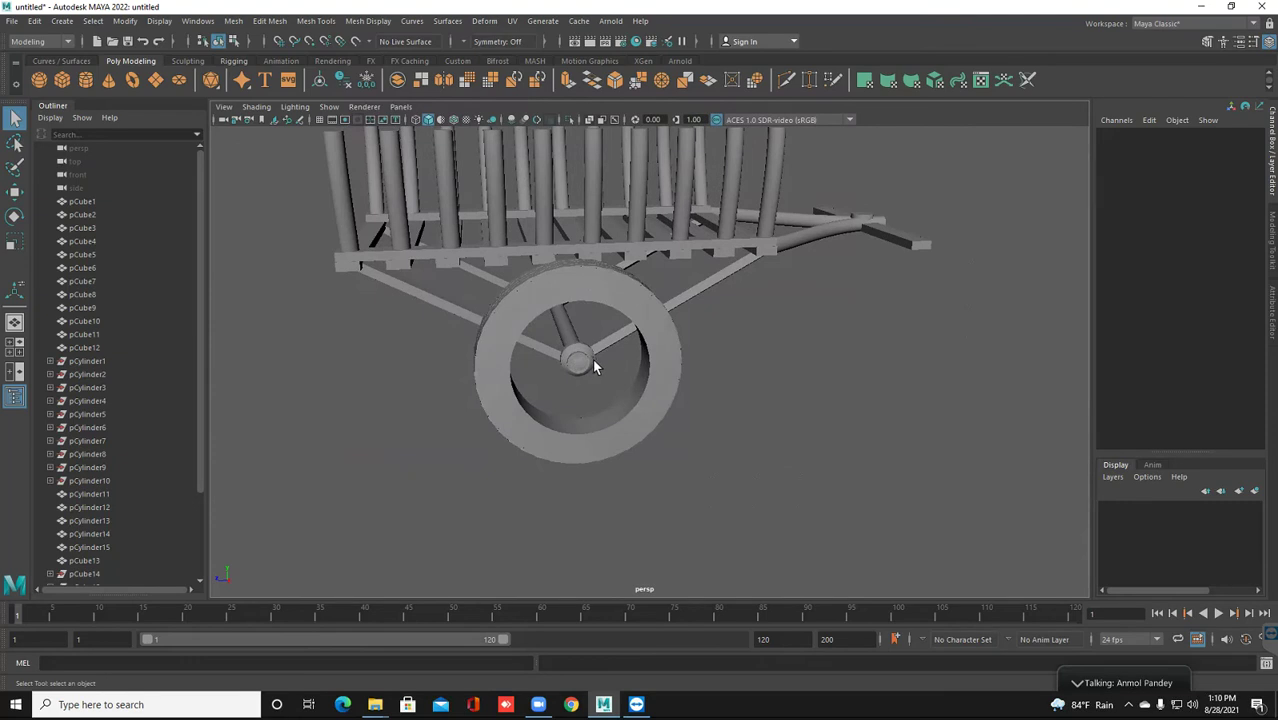
scroll(642, 377, down, 2)
scroll(642, 377, down, 2)
mouse_move(643, 377)
alt+middle_down()
mouse_move(686, 394)
mouse_move(655, 391)
alt+middle_up()
mouse_move(655, 391)
alt+mouse_down()
mouse_move(651, 407)
mouse_move(608, 286)
mouse_move(623, 317)
mouse_move(631, 250)
mouse_move(650, 385)
mouse_move(636, 418)
mouse_move(669, 430)
alt+mouse_up()
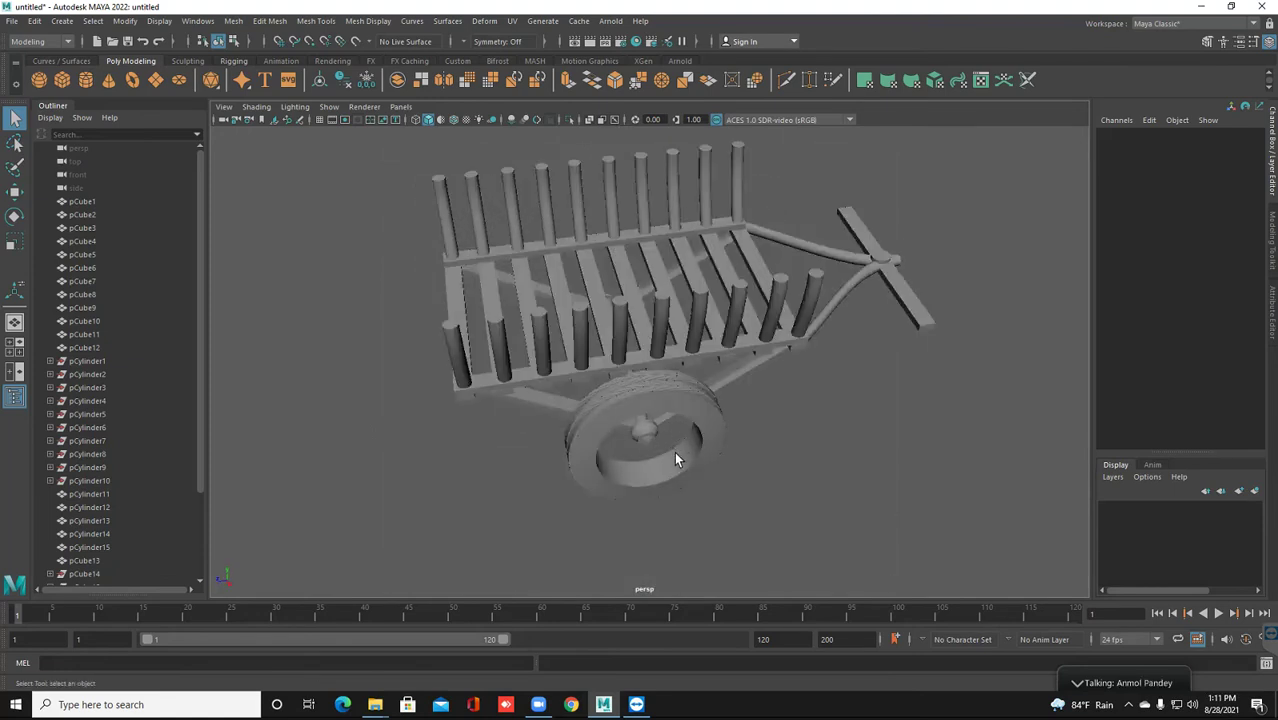
alt+drag(674, 452, 676, 459)
scroll(674, 452, up, 3)
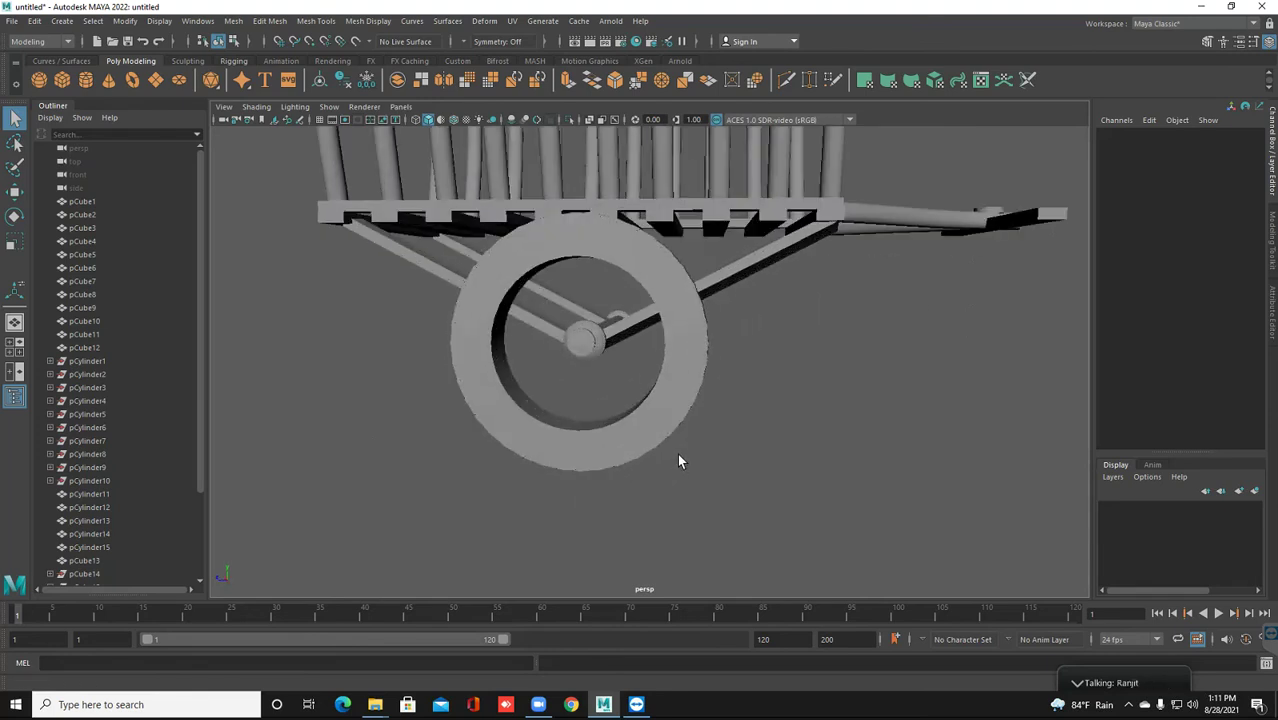
Switch to the four-view layout and zoom the panes to frame the cart
click(15, 345)
scroll(870, 494, down, 2)
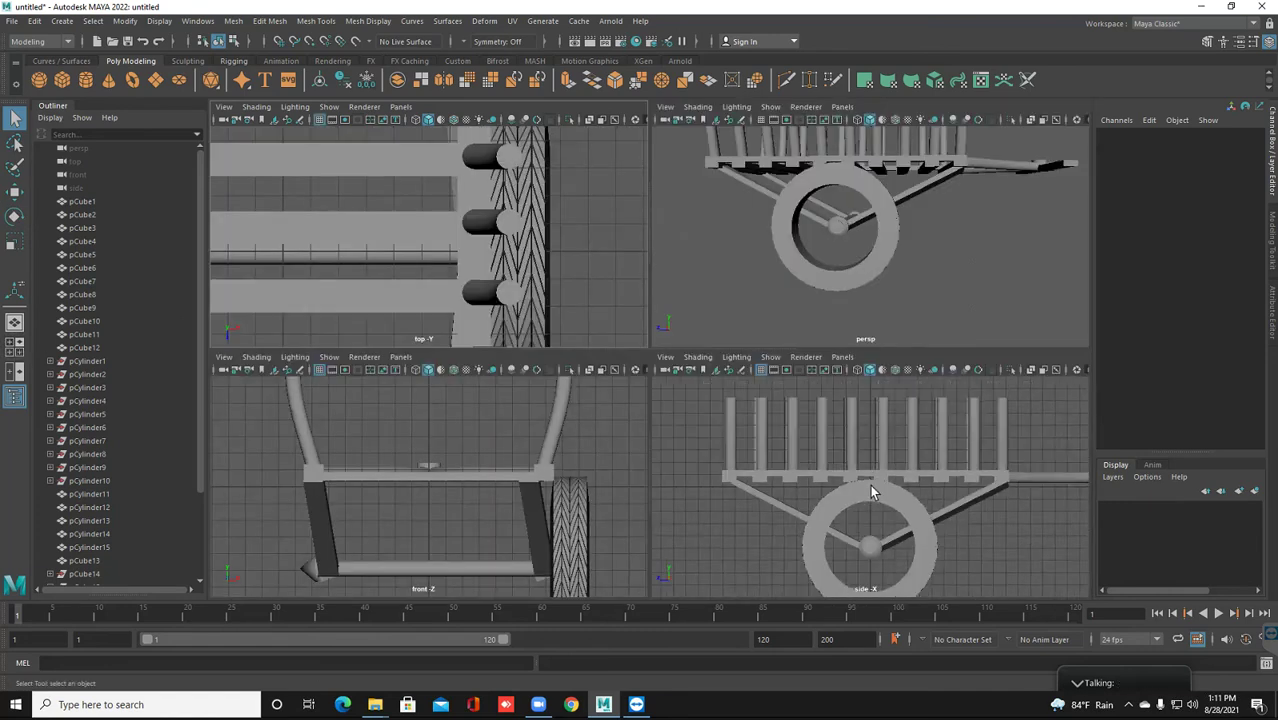
scroll(870, 494, down, 2)
scroll(439, 451, down, 2)
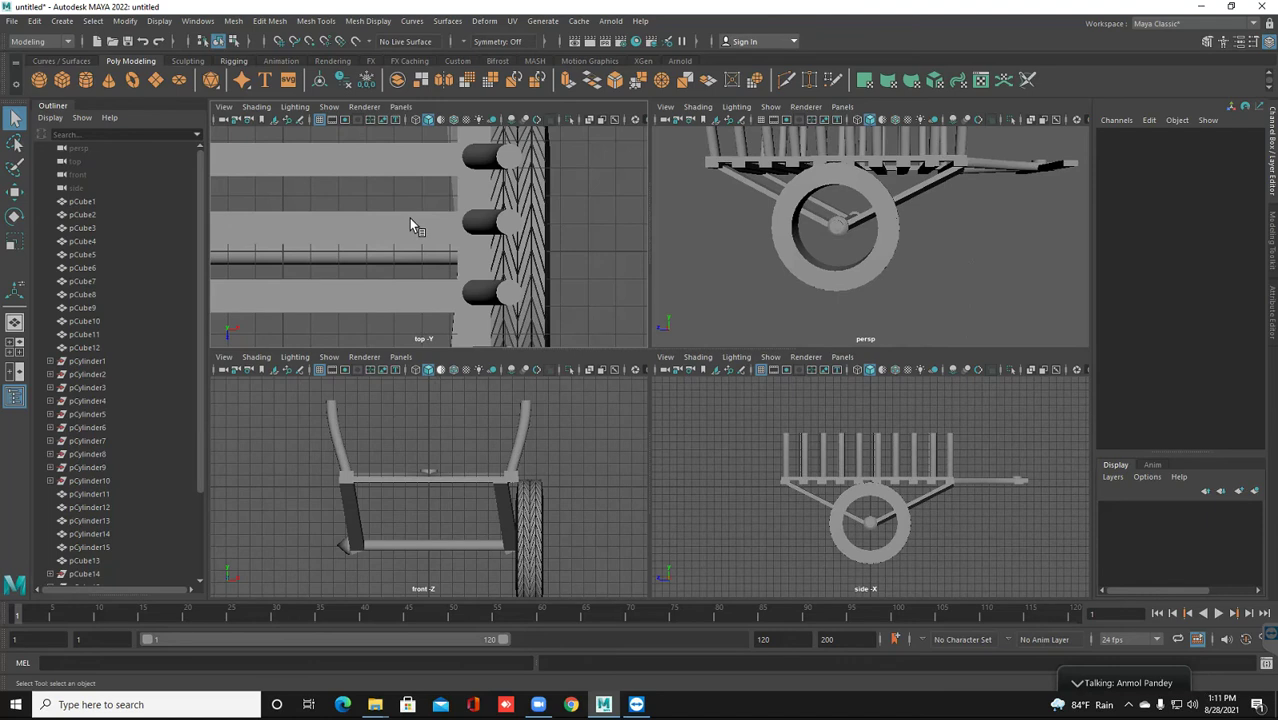
scroll(409, 217, down, 2)
scroll(409, 217, down, 3)
scroll(409, 222, down, 2)
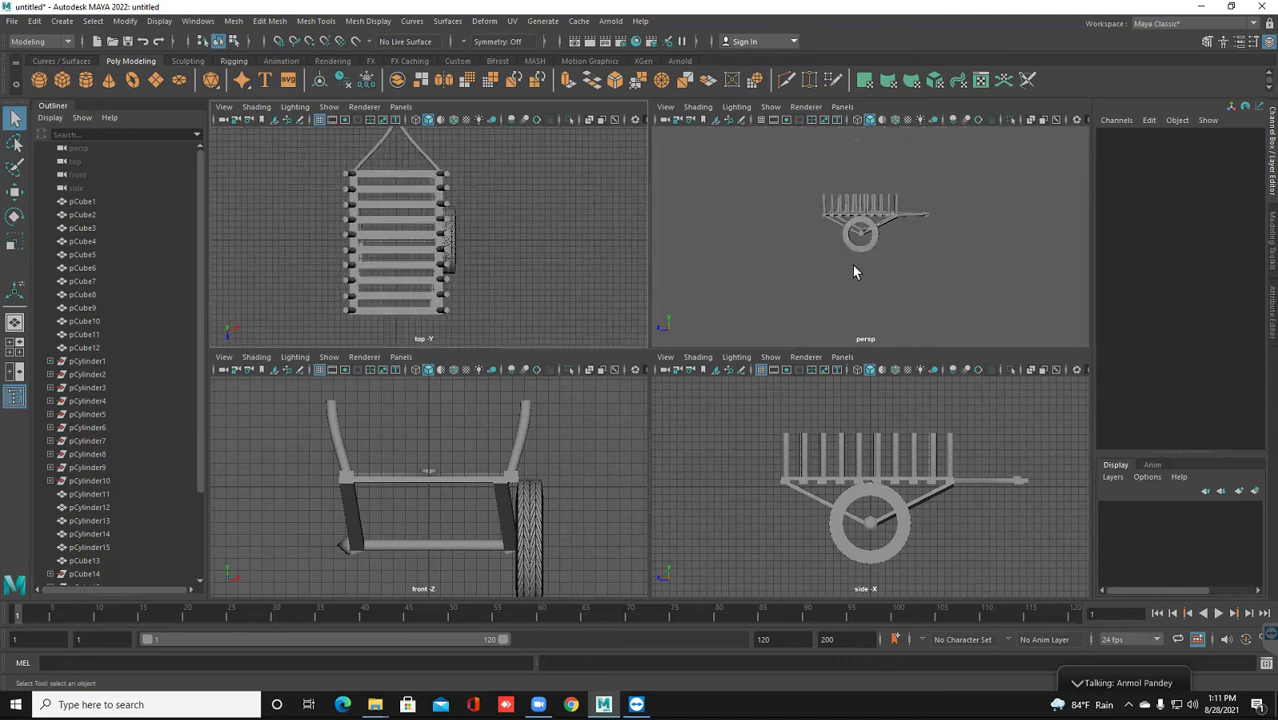
scroll(852, 270, up, 3)
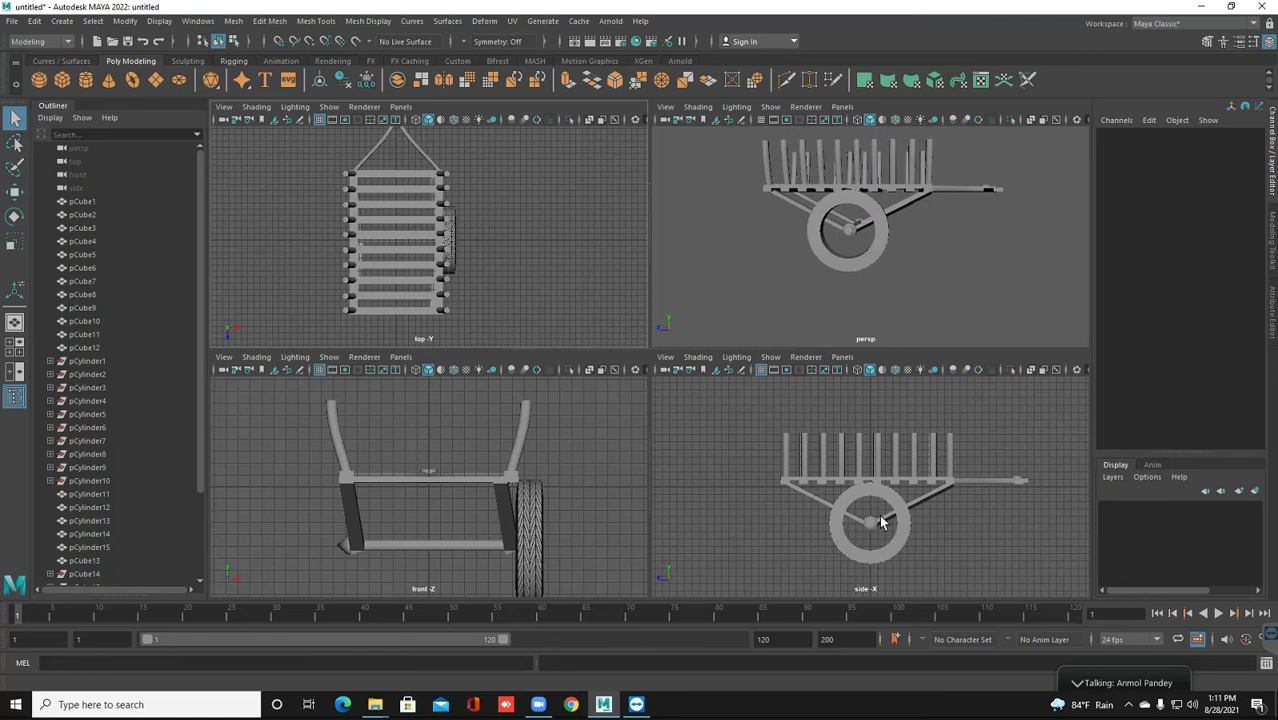
scroll(876, 512, up, 3)
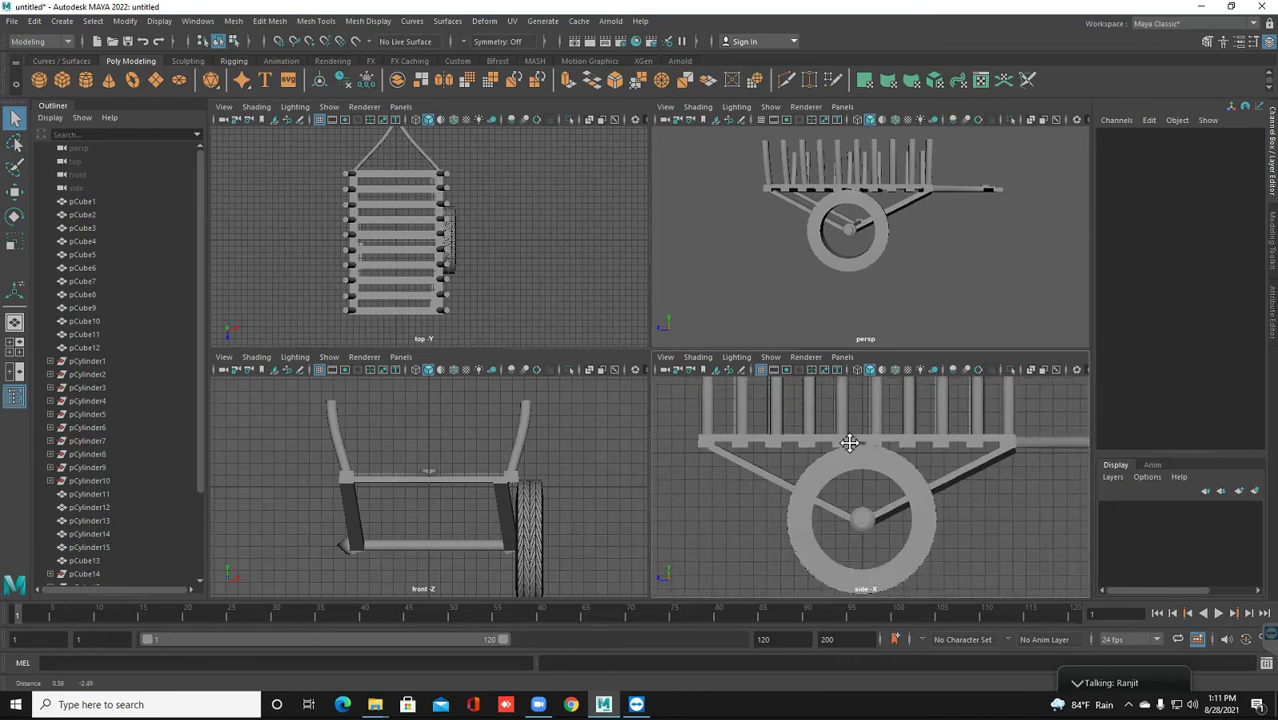
scroll(848, 450, up, 1)
scroll(848, 450, up, 1)
Maximise the side view to centre the wheel, then restore the four panes
key(space)
alt+middle_drag(543, 371, 579, 398)
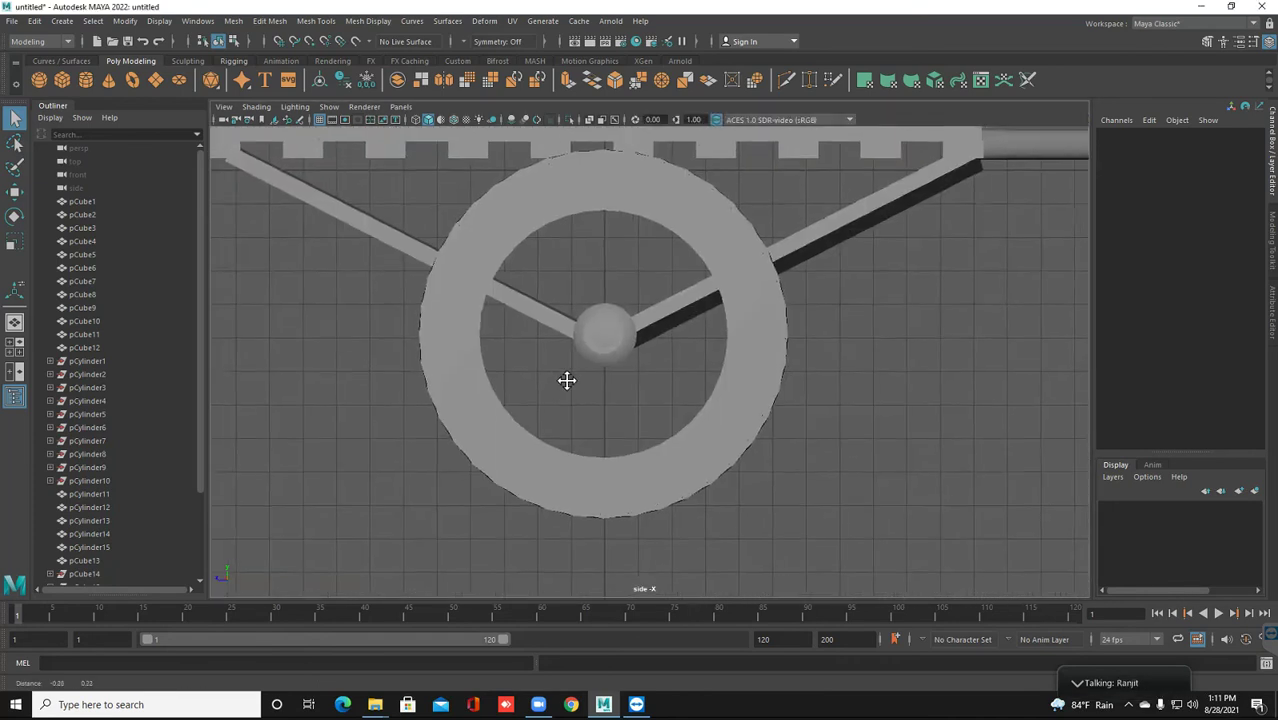
key(space)
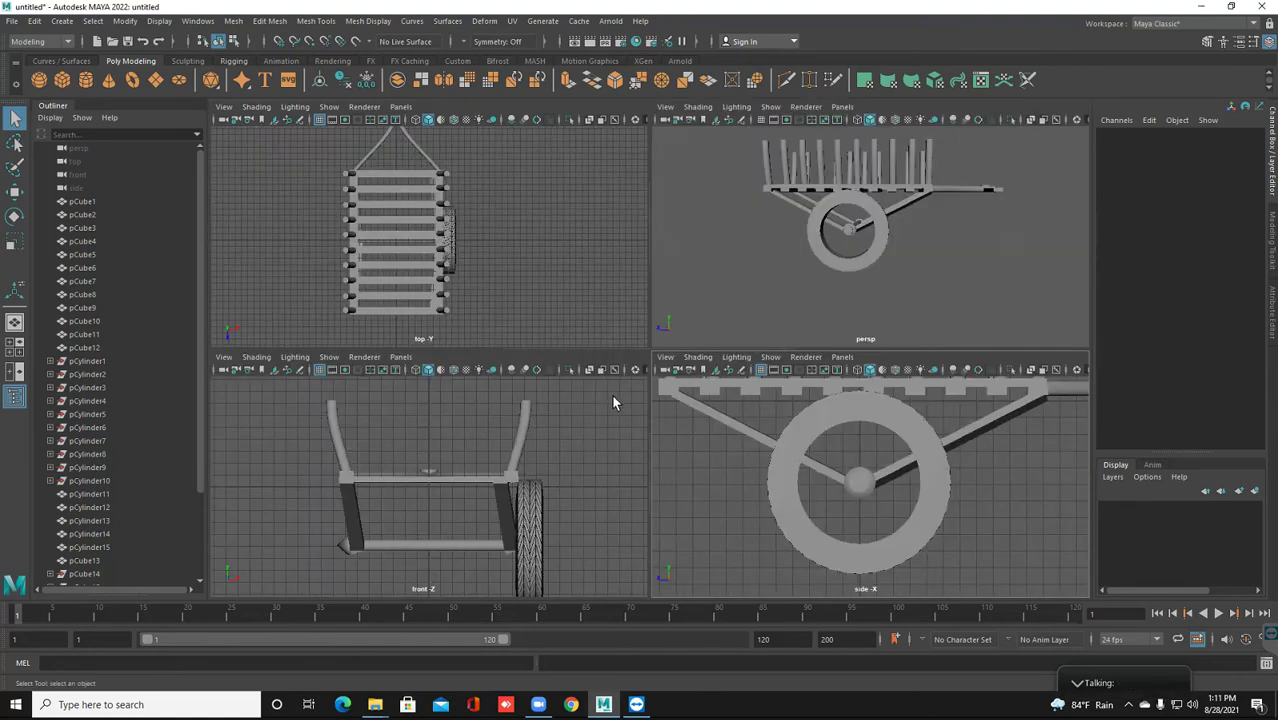
scroll(812, 470, down, 1)
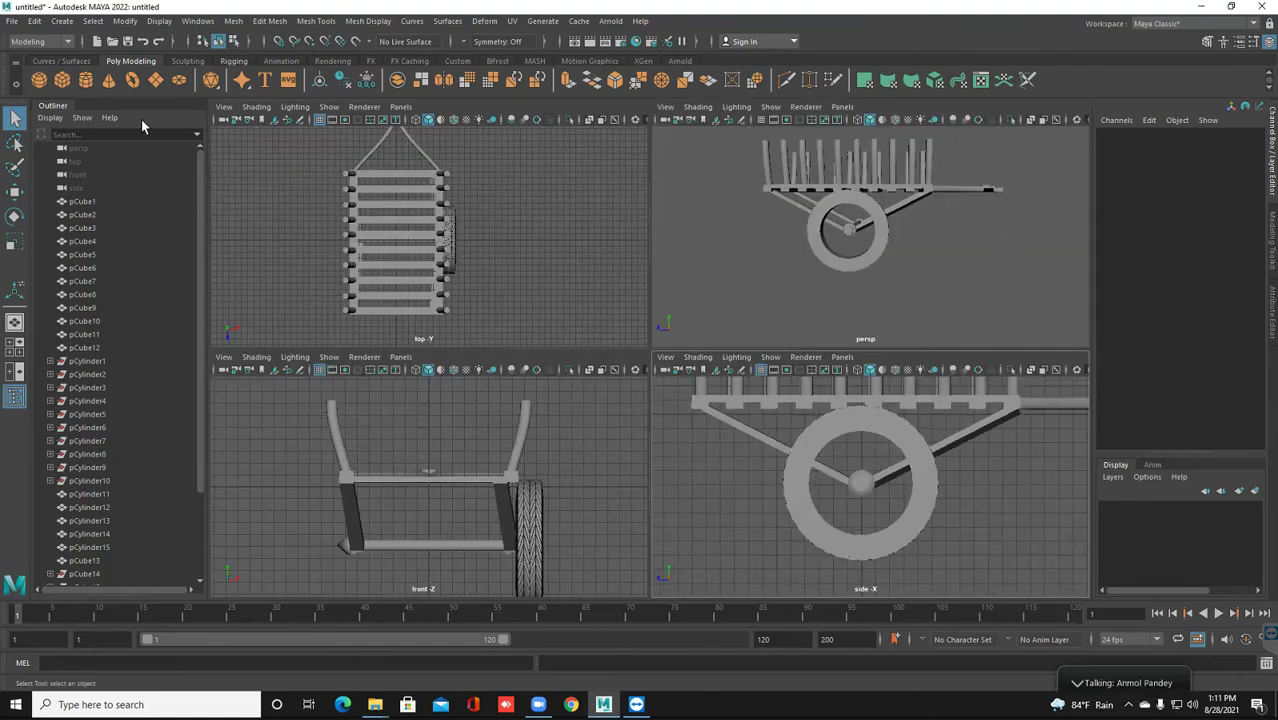
Create a new cube, pCube18, and move it onto the wheel hub in the front and side views
click(62, 82)
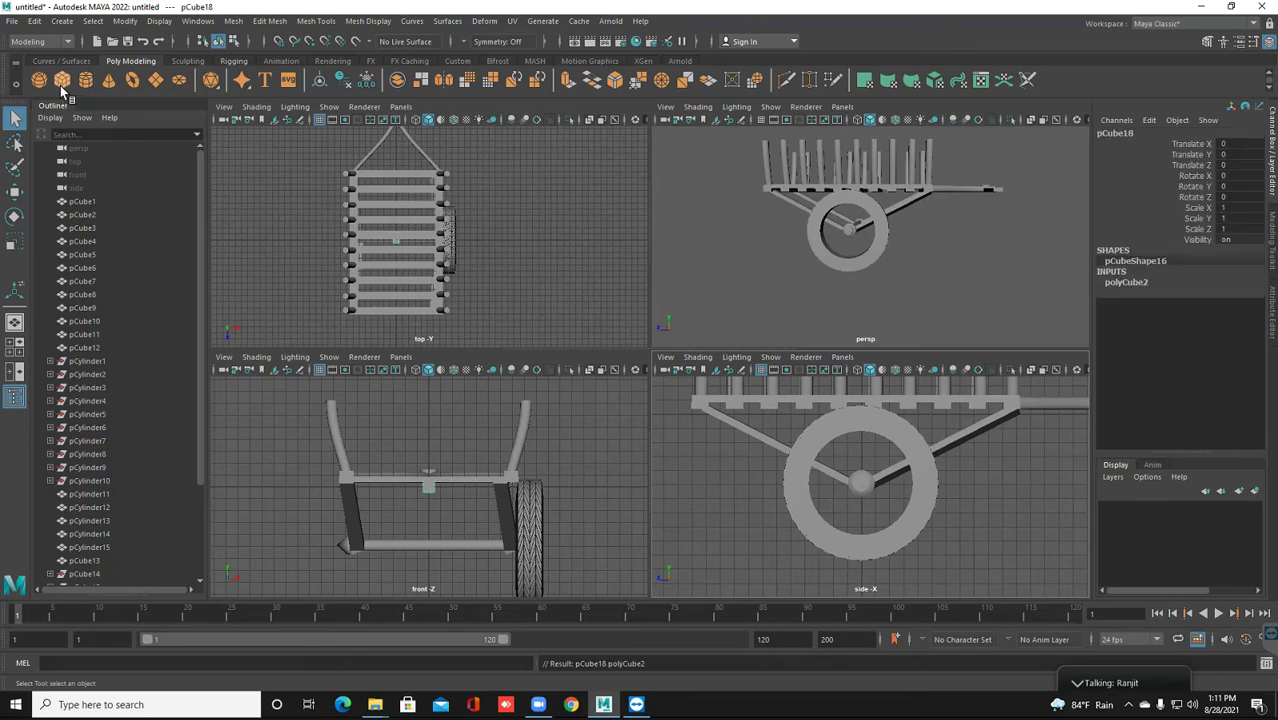
middle_click(449, 509)
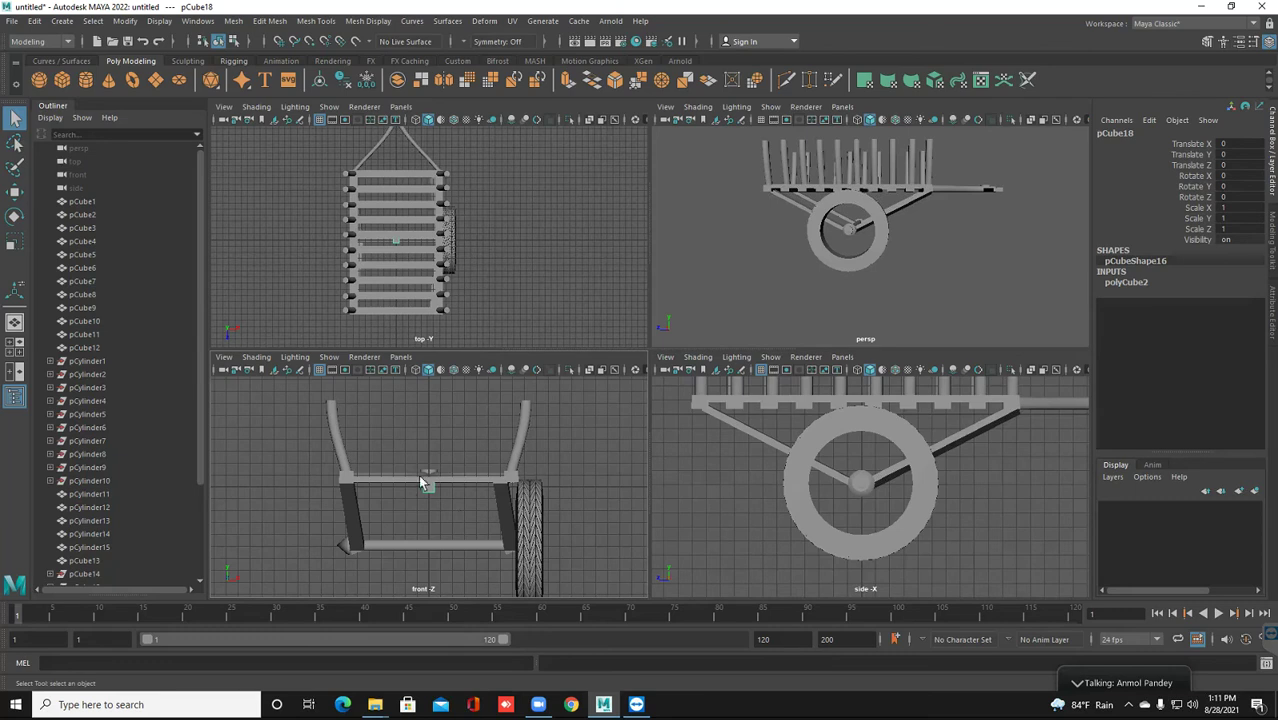
click(14, 194)
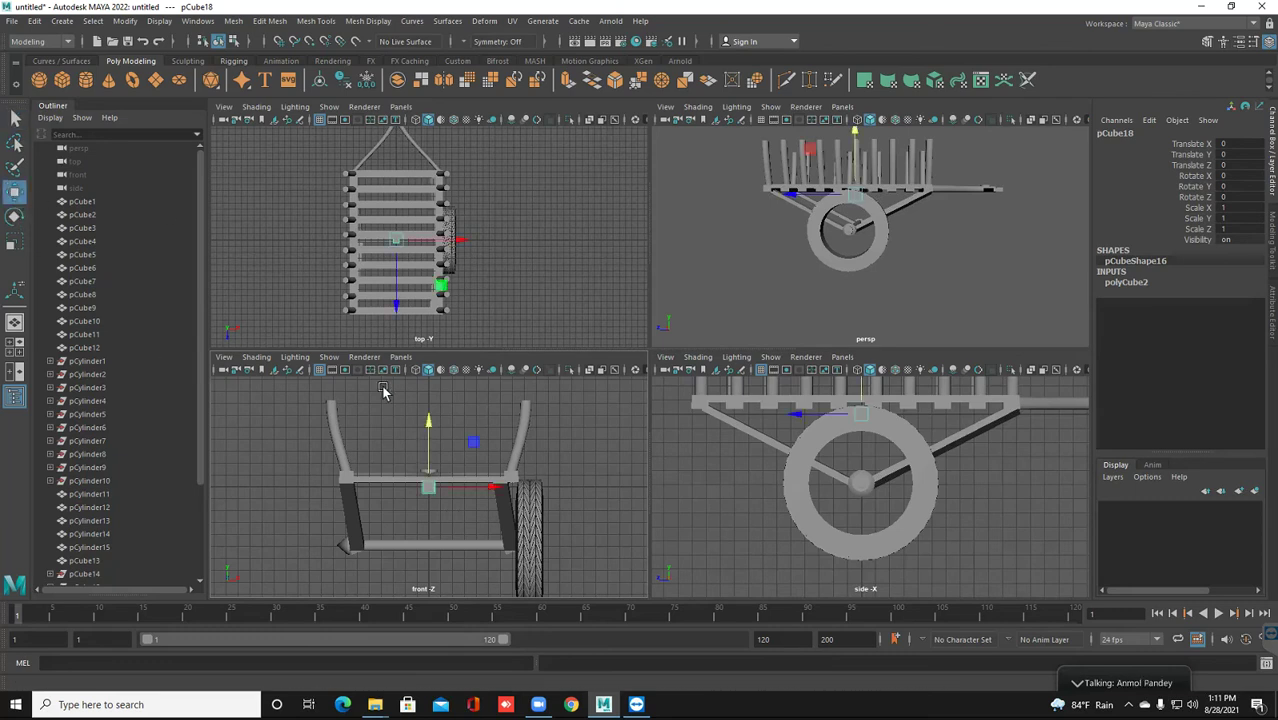
scroll(800, 457, down, 4)
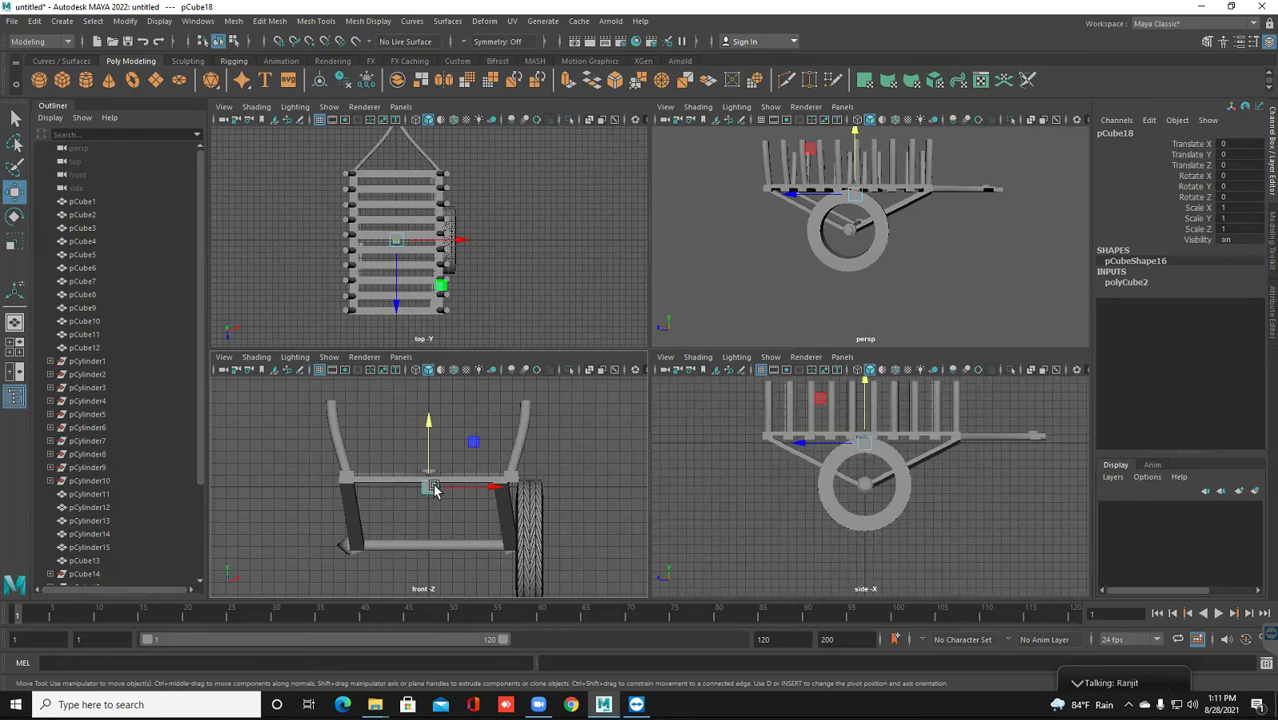
scroll(500, 515, down, 2)
middle_drag(510, 534, 515, 521)
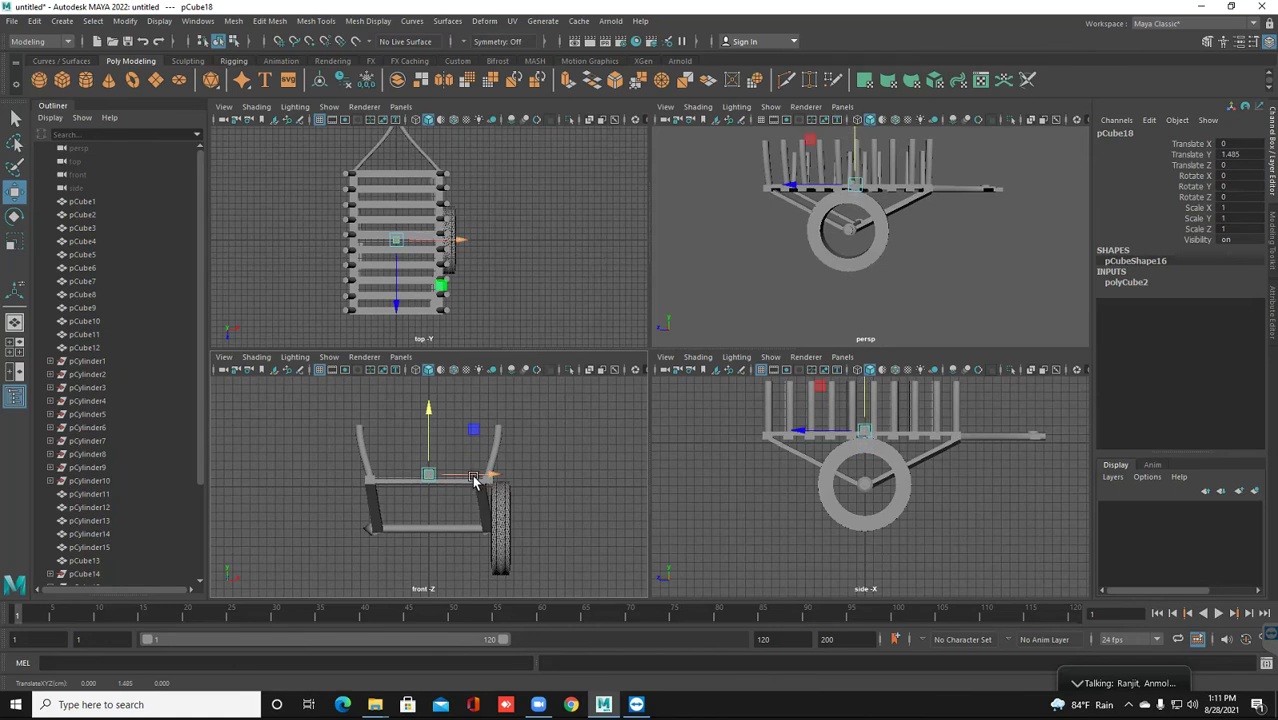
alt+middle_drag(475, 480, 474, 470)
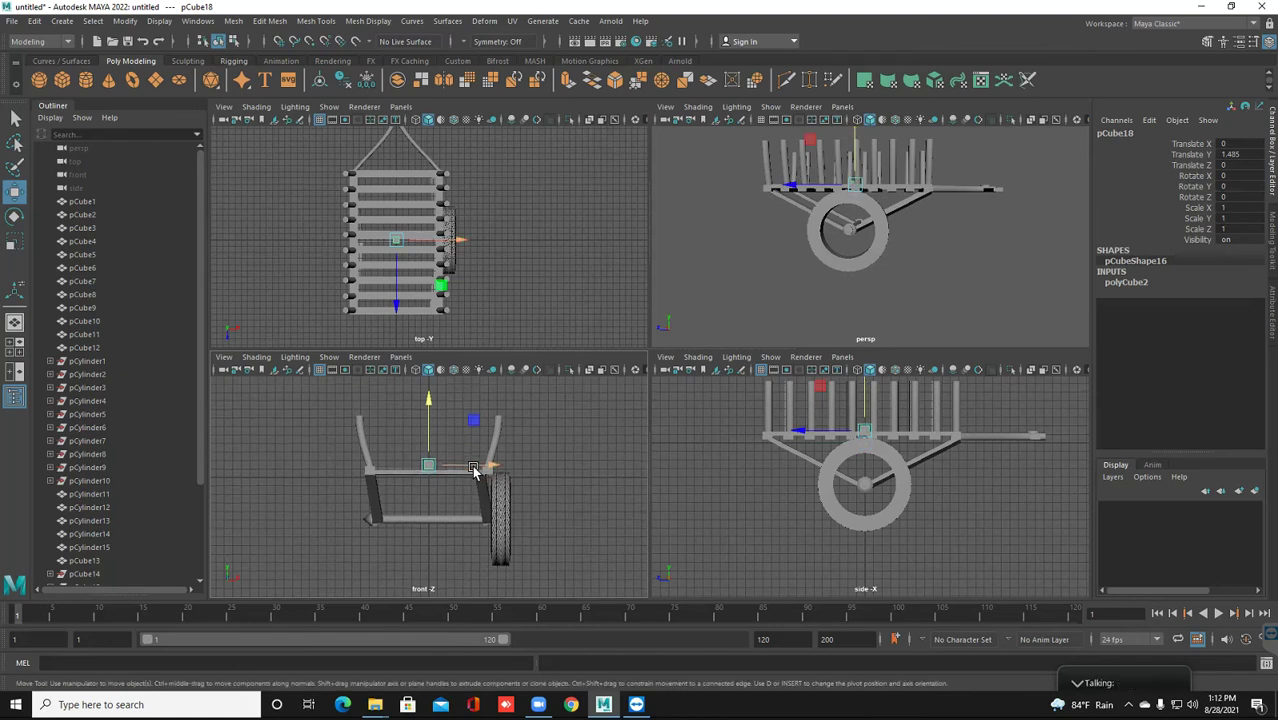
drag(430, 470, 511, 510)
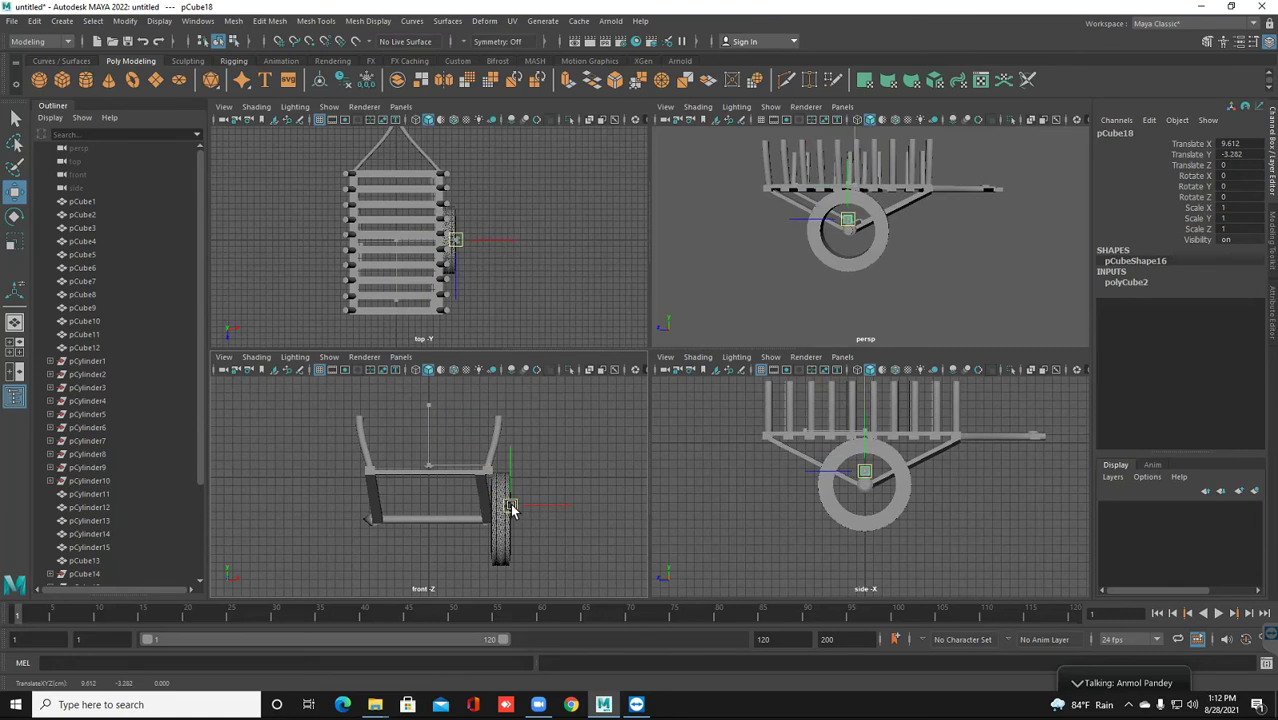
click(866, 478)
drag(866, 478, 866, 485)
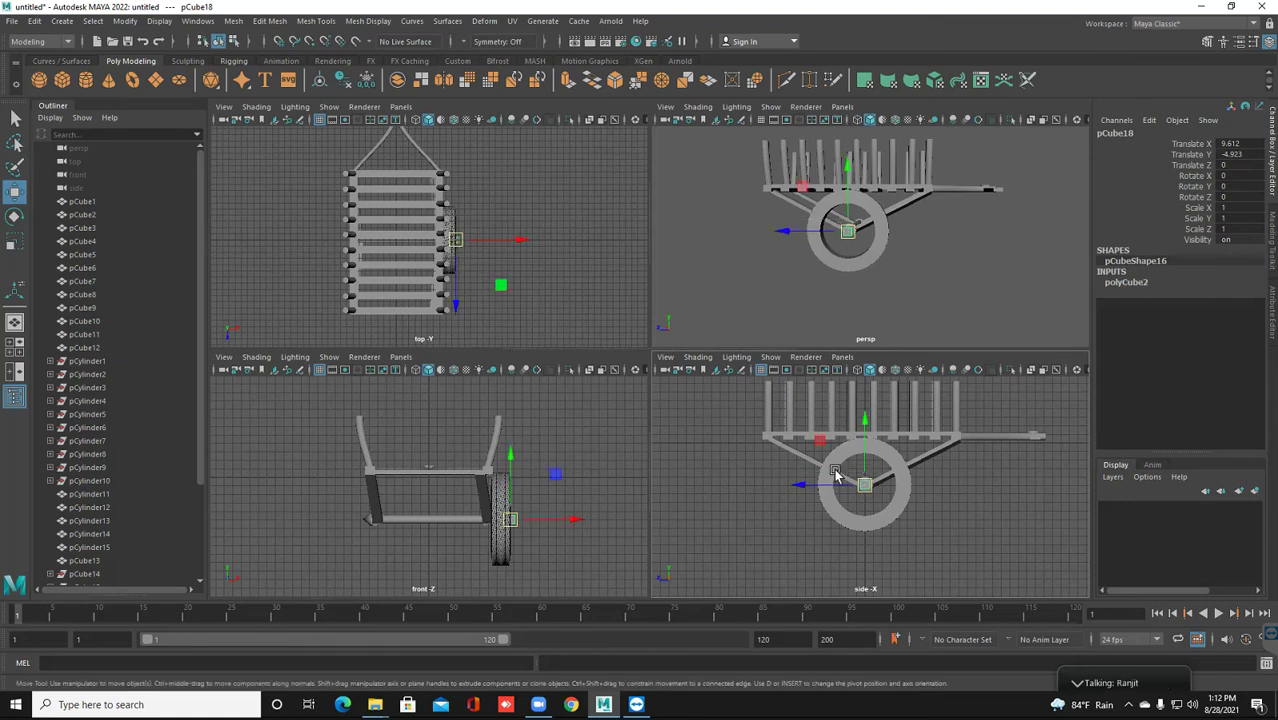
Maximize the side view and scale the cube to 8.272 on Y as a vertical spoke
key(space)
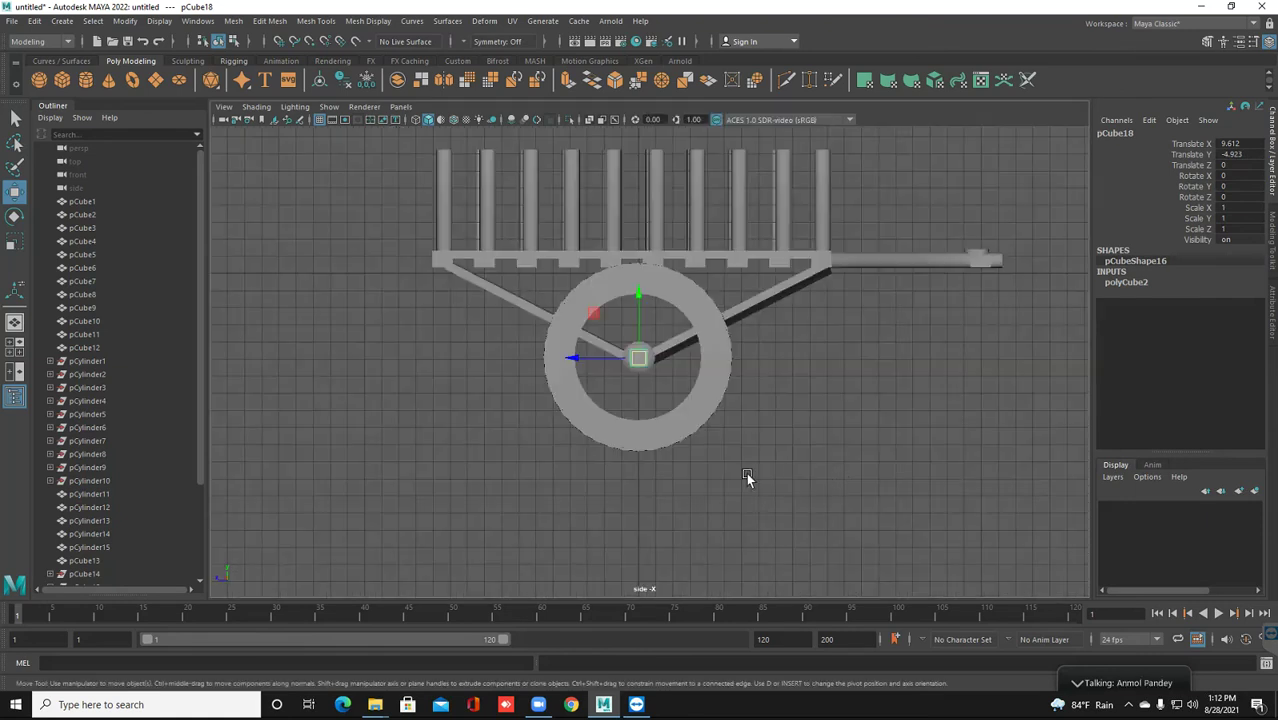
scroll(633, 442, up, 1)
scroll(633, 442, up, 1)
scroll(633, 442, up, 1)
scroll(633, 442, up, 1)
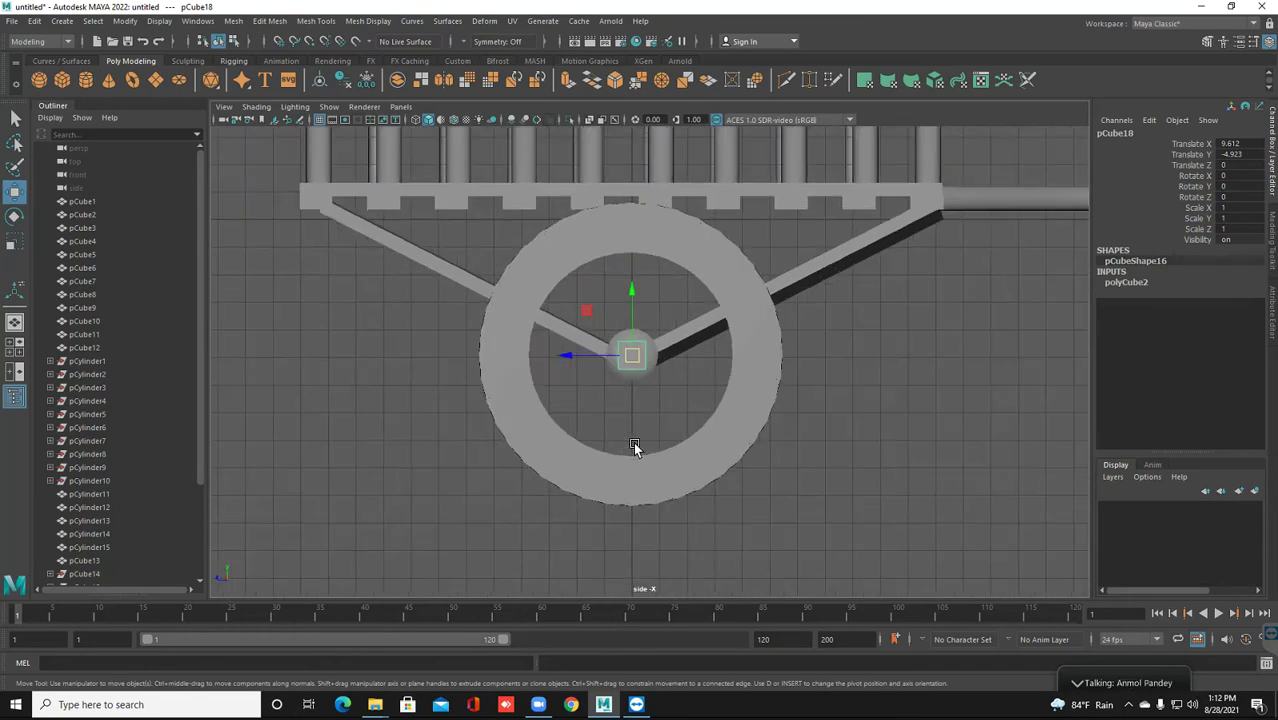
key(r)
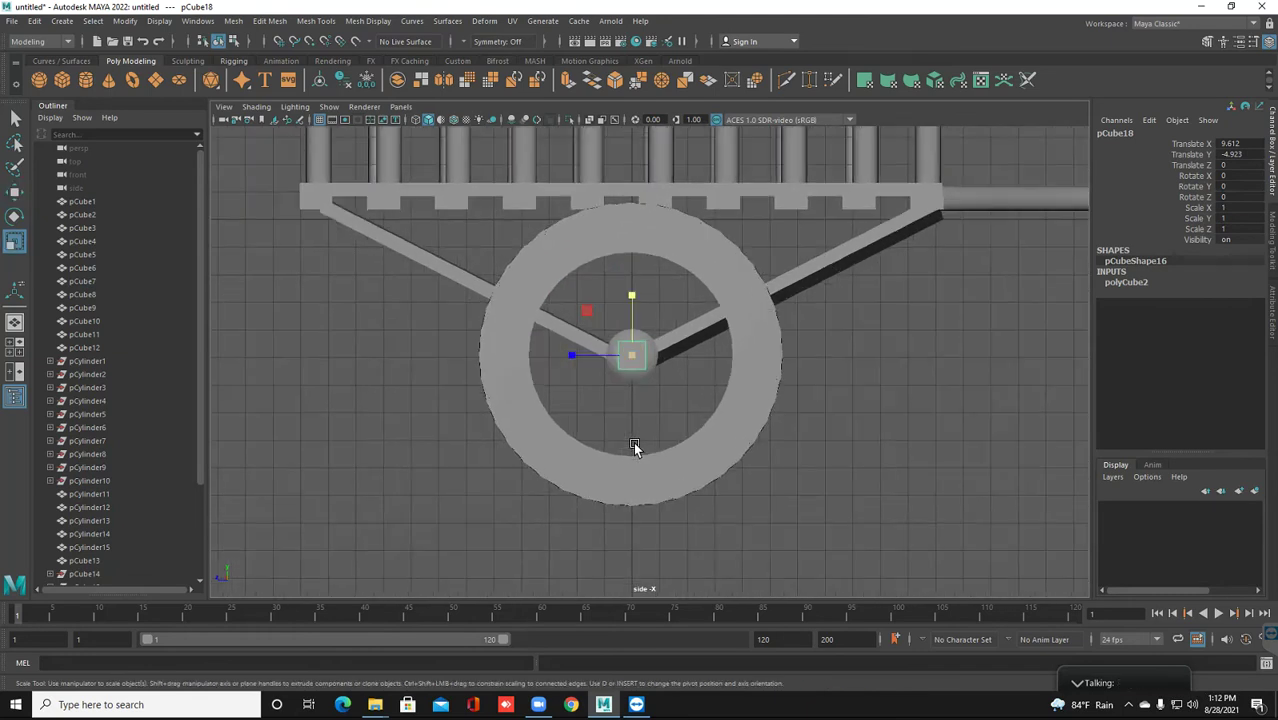
click(624, 342)
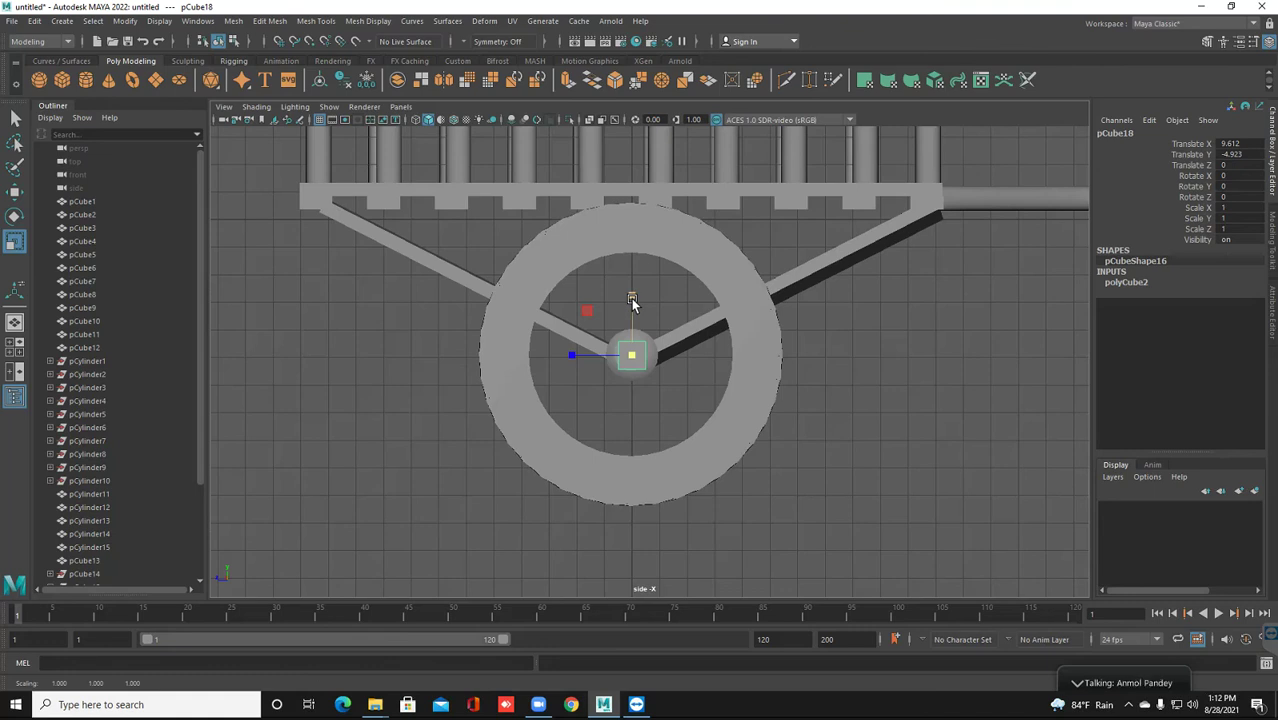
drag(632, 300, 632, 125)
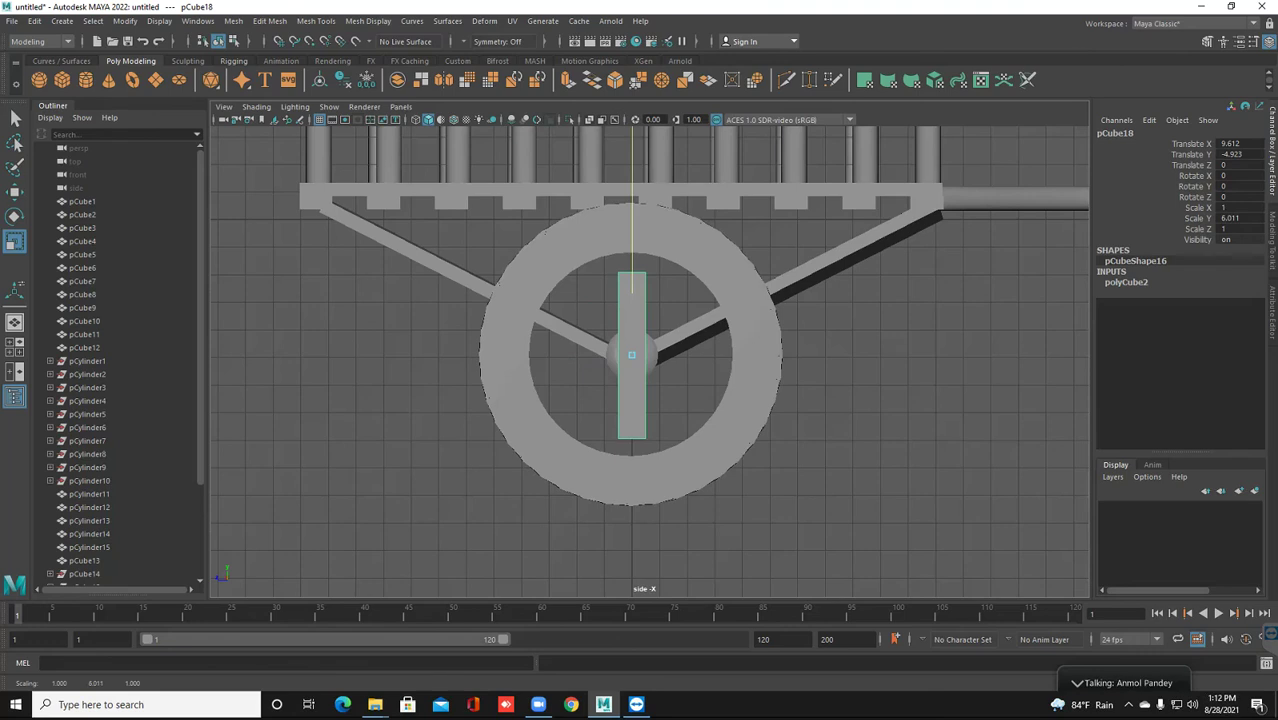
drag(630, 310, 629, 287)
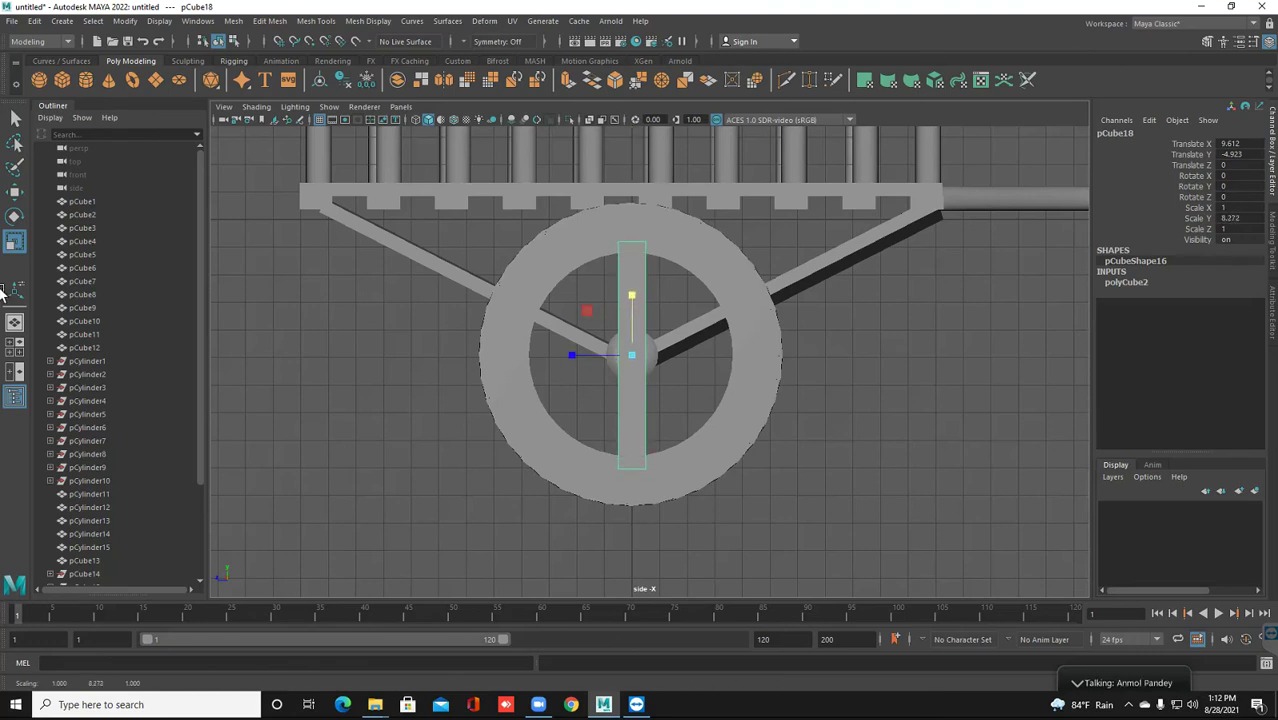
Set the Insert Edge Loop tool to Relative distance from edge
click(316, 21)
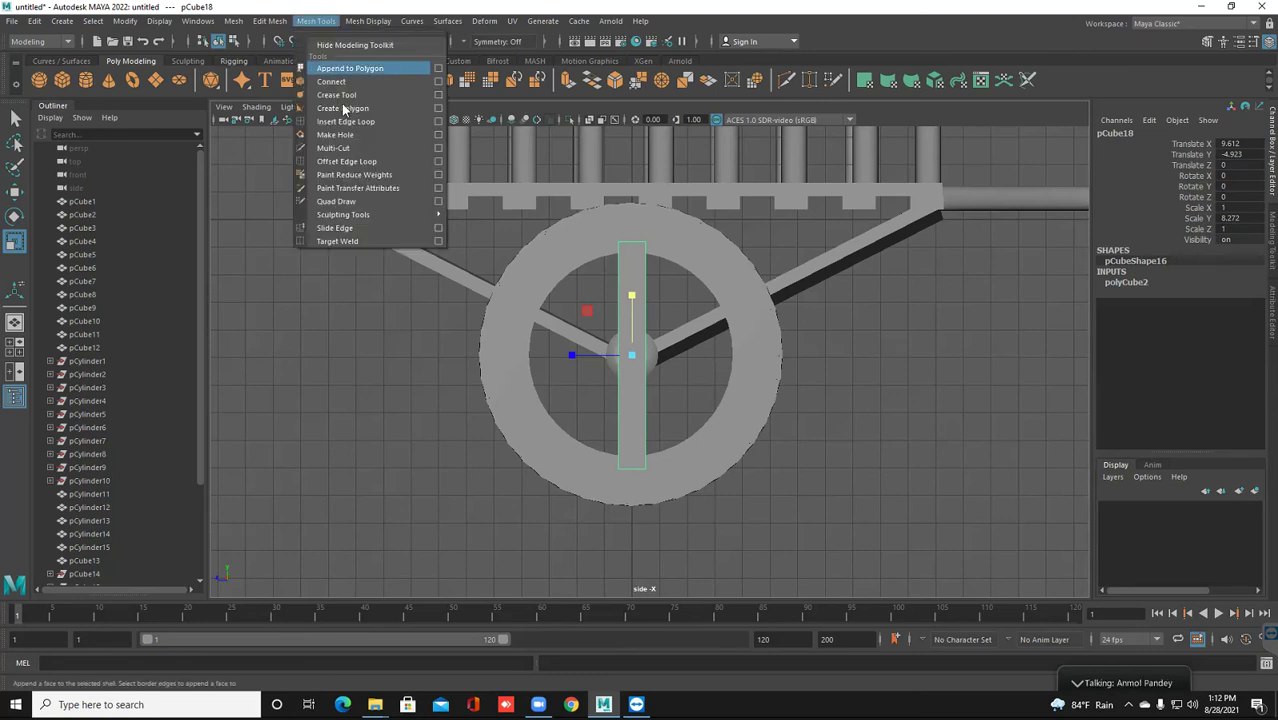
click(438, 122)
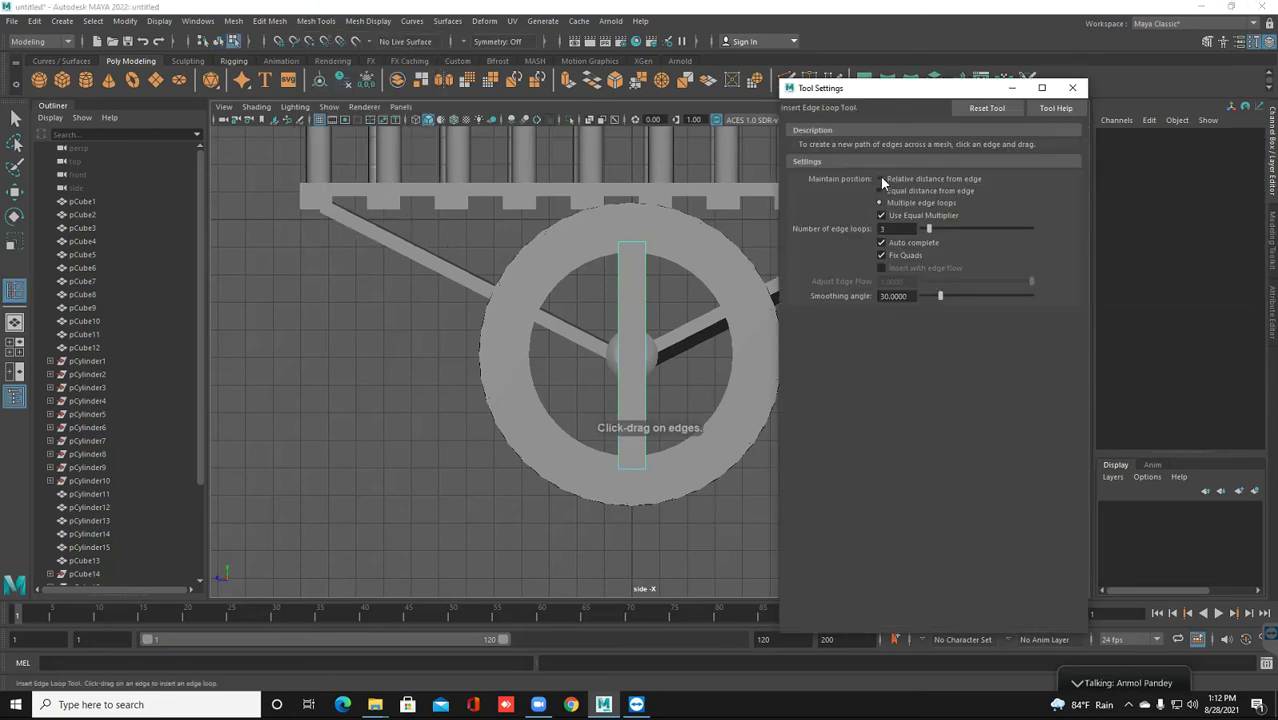
click(880, 177)
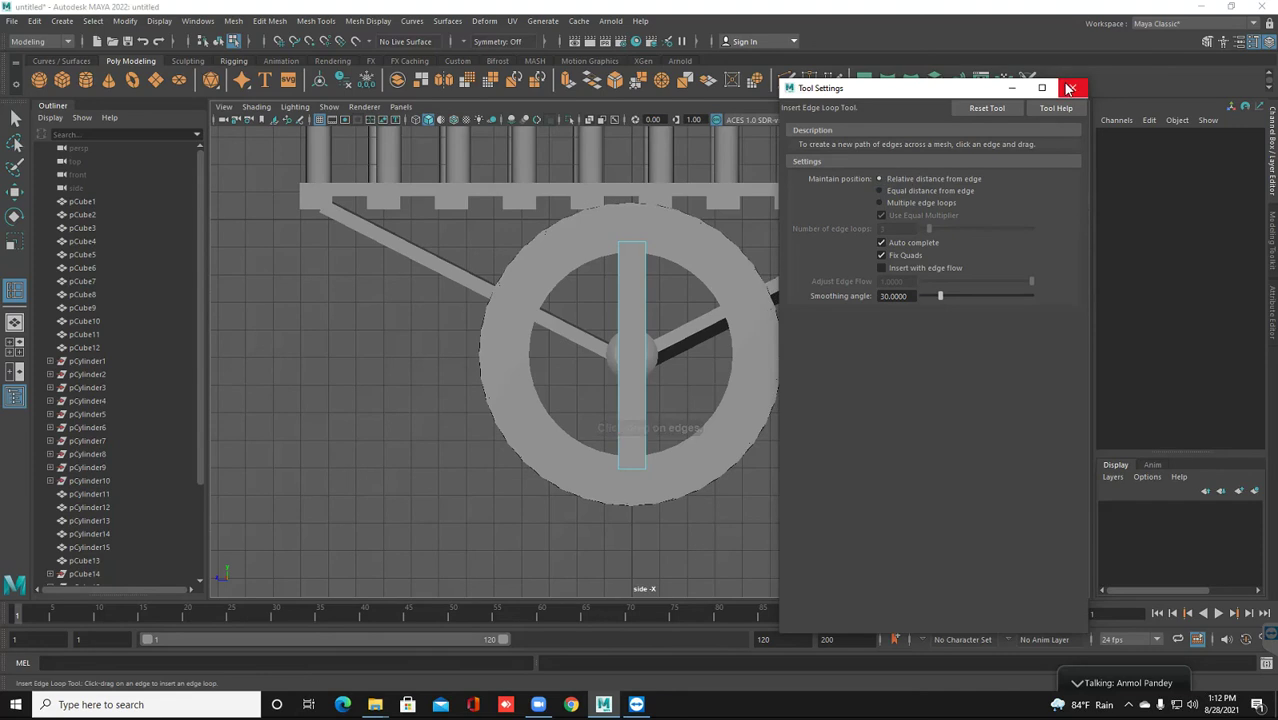
click(1072, 88)
Insert three edge loops across the spoke: one at the hub, one above and one below it
scroll(680, 332, up, 2)
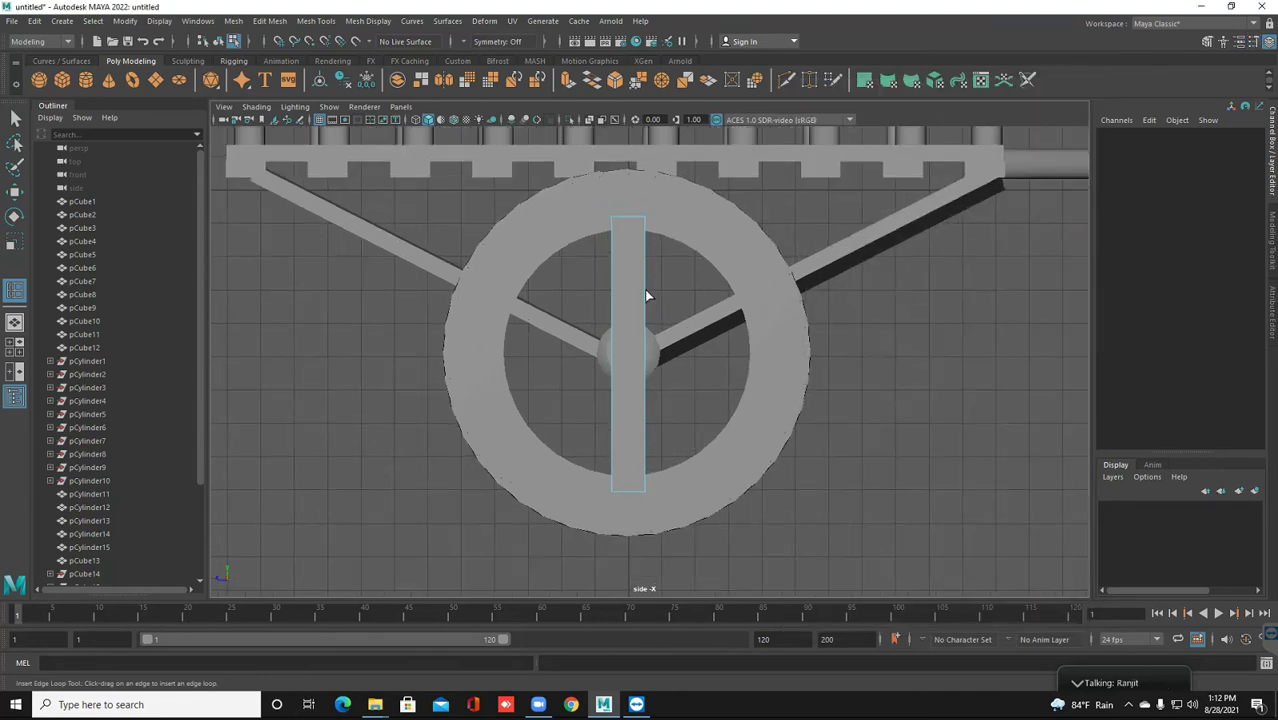
click(643, 285)
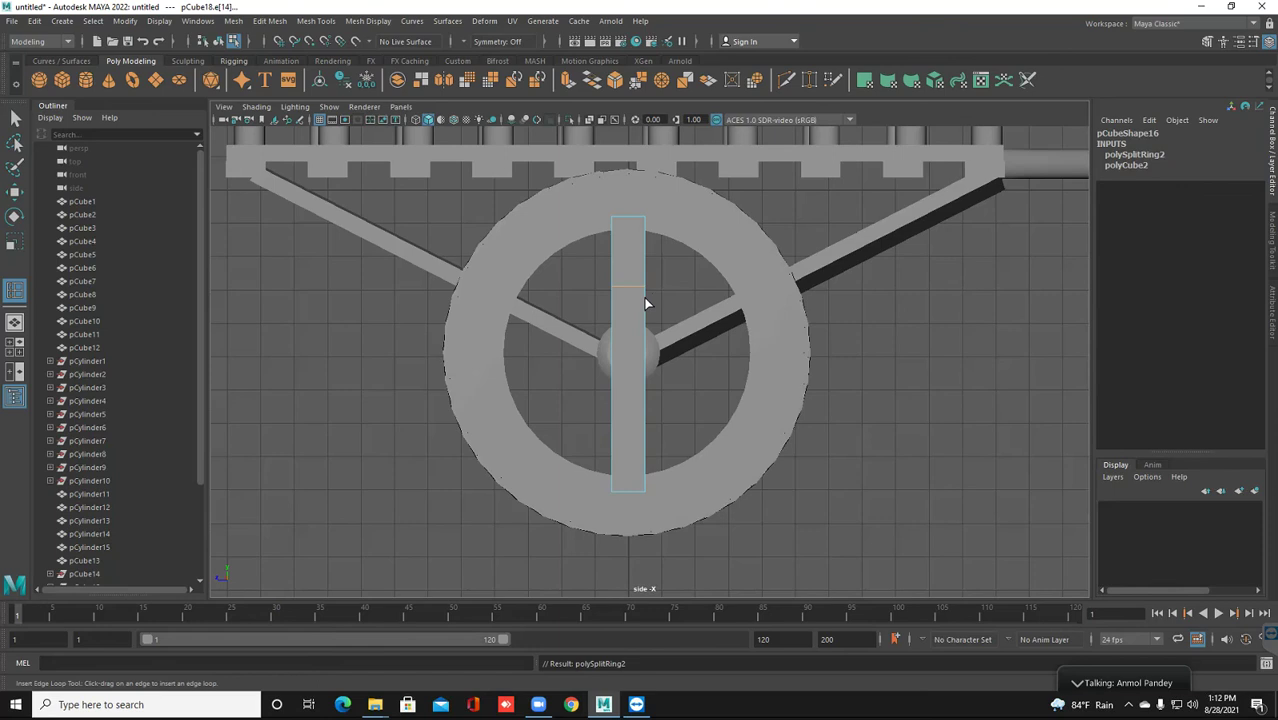
click(643, 353)
click(643, 432)
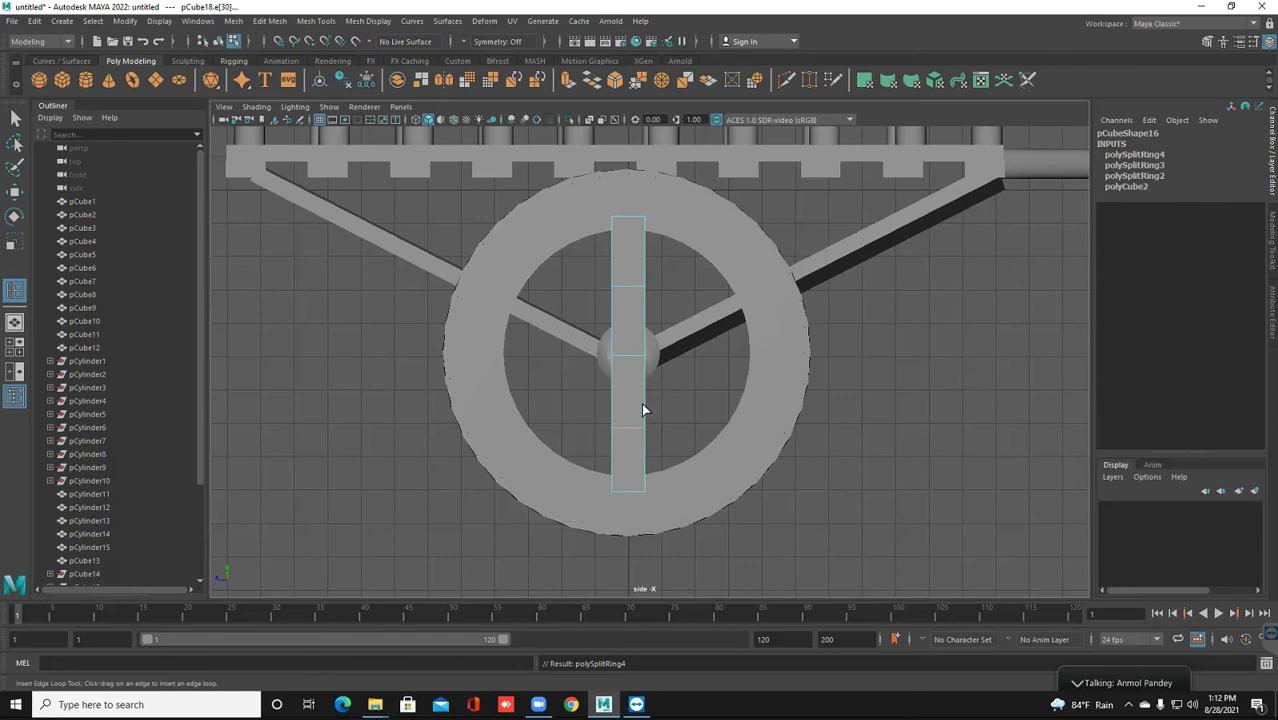
click(15, 118)
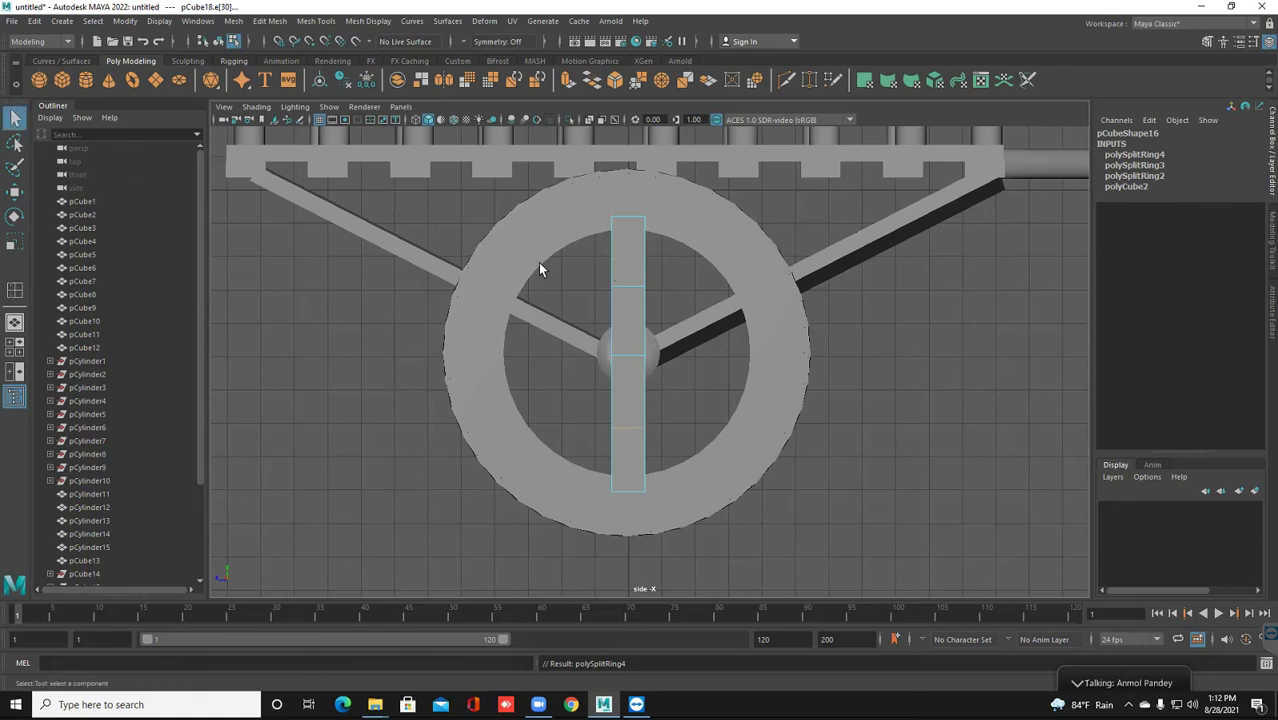
Select the edge-loop vertices and scale them in X to pinch the spoke in at the hub
right_click(633, 286)
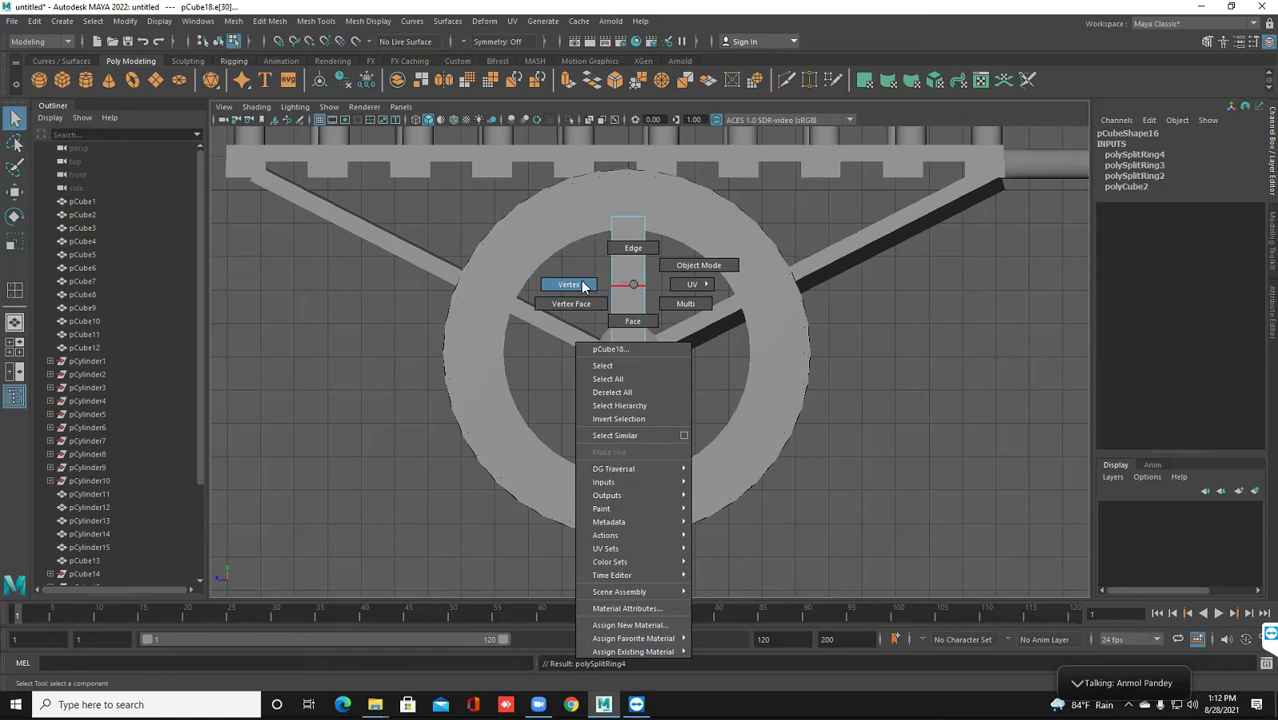
drag(579, 268, 662, 301)
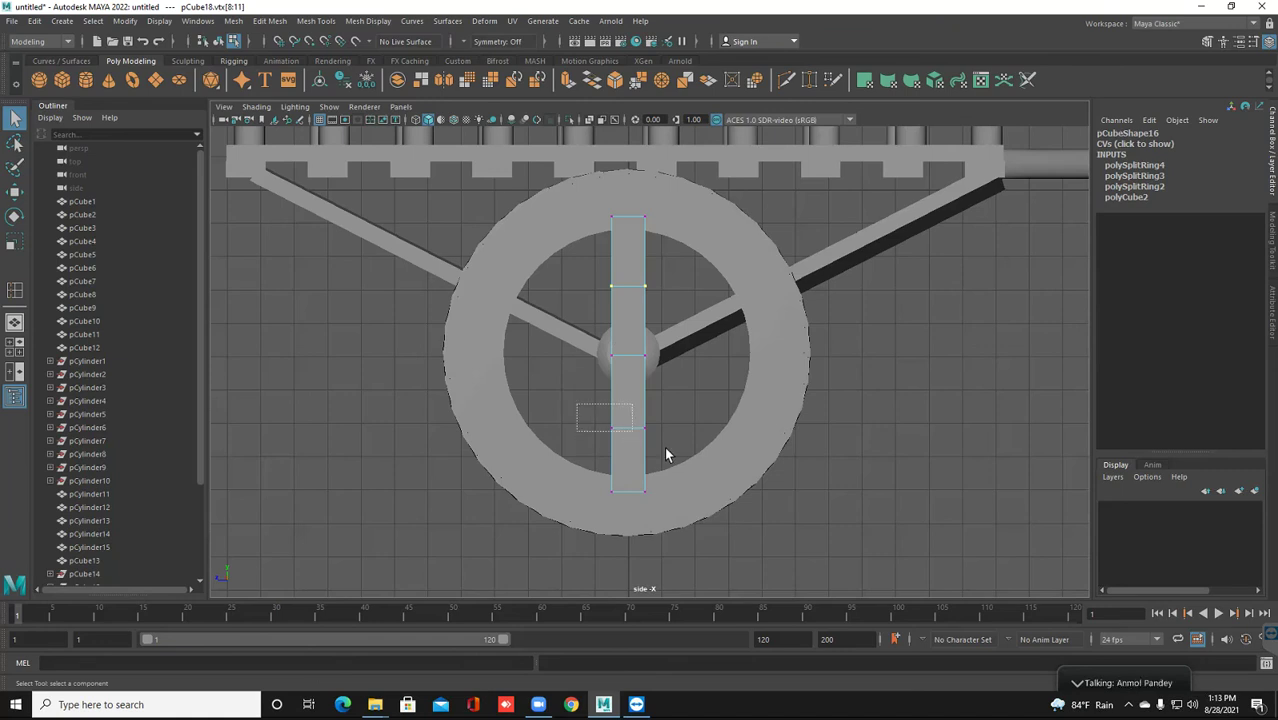
drag(666, 455, 675, 447)
key(r)
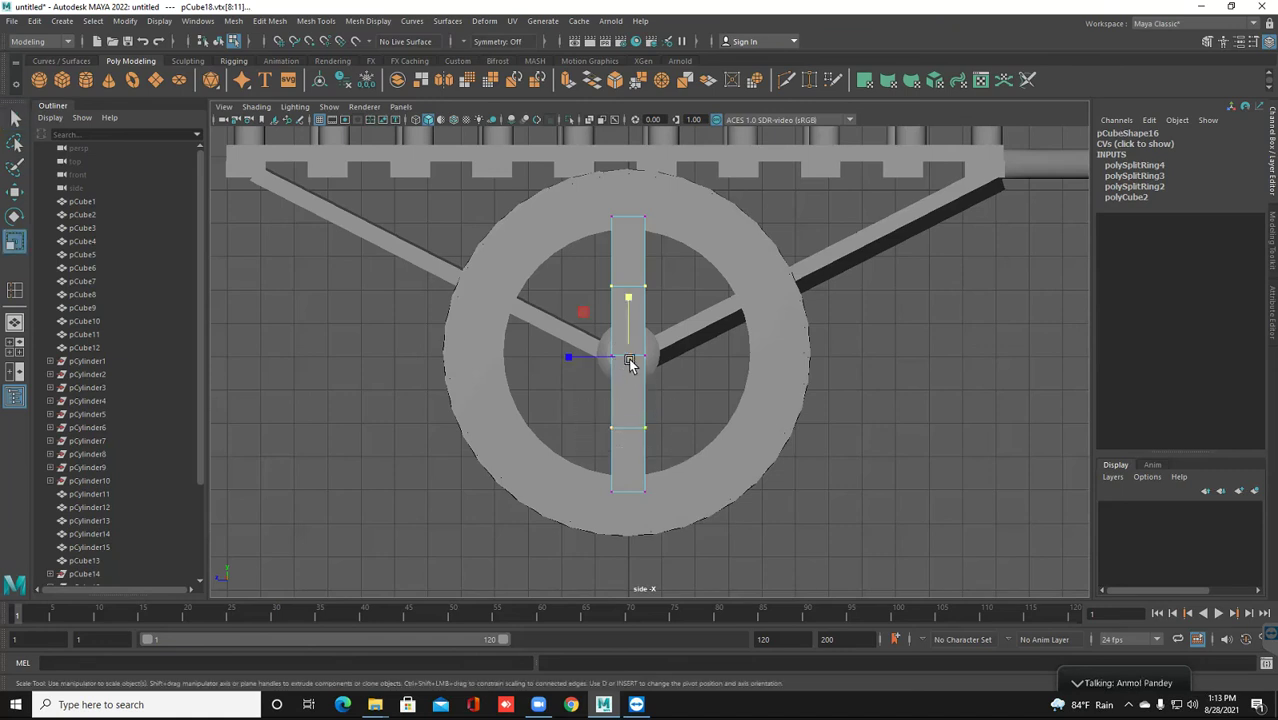
drag(642, 358, 648, 359)
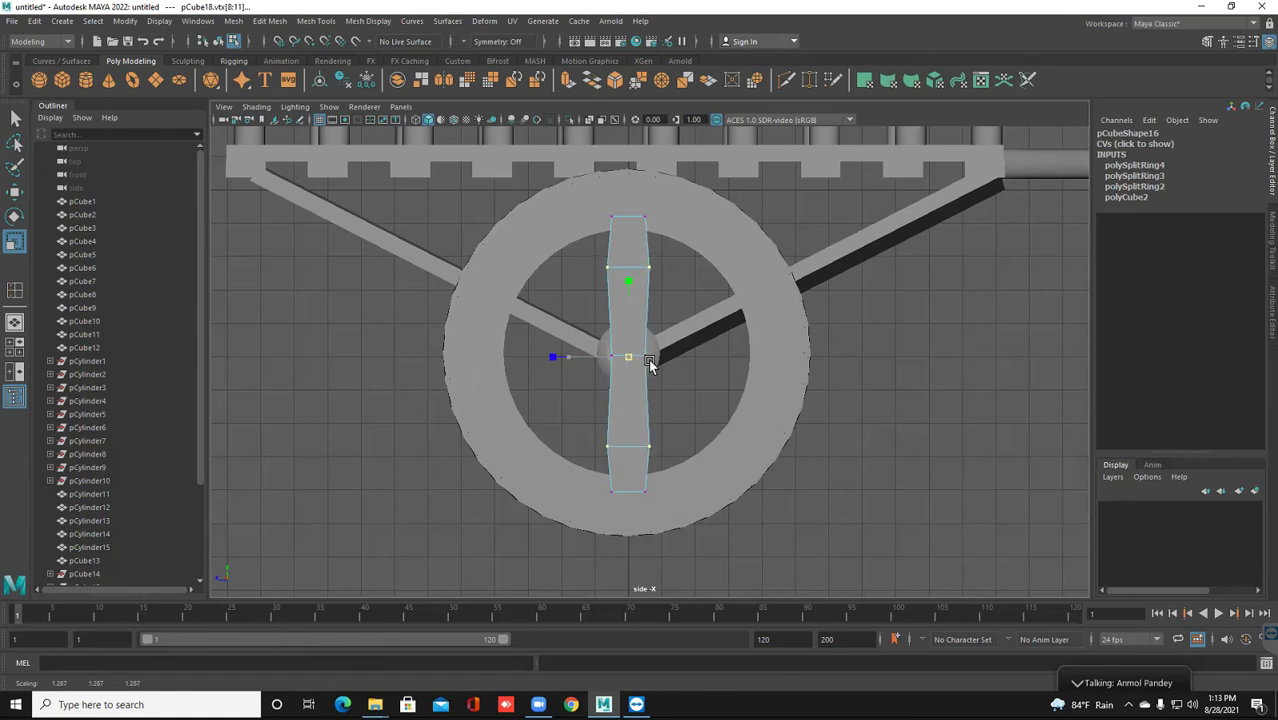
mouse_move(654, 363)
mouse_down()
mouse_move(550, 357)
mouse_move(622, 358)
mouse_up()
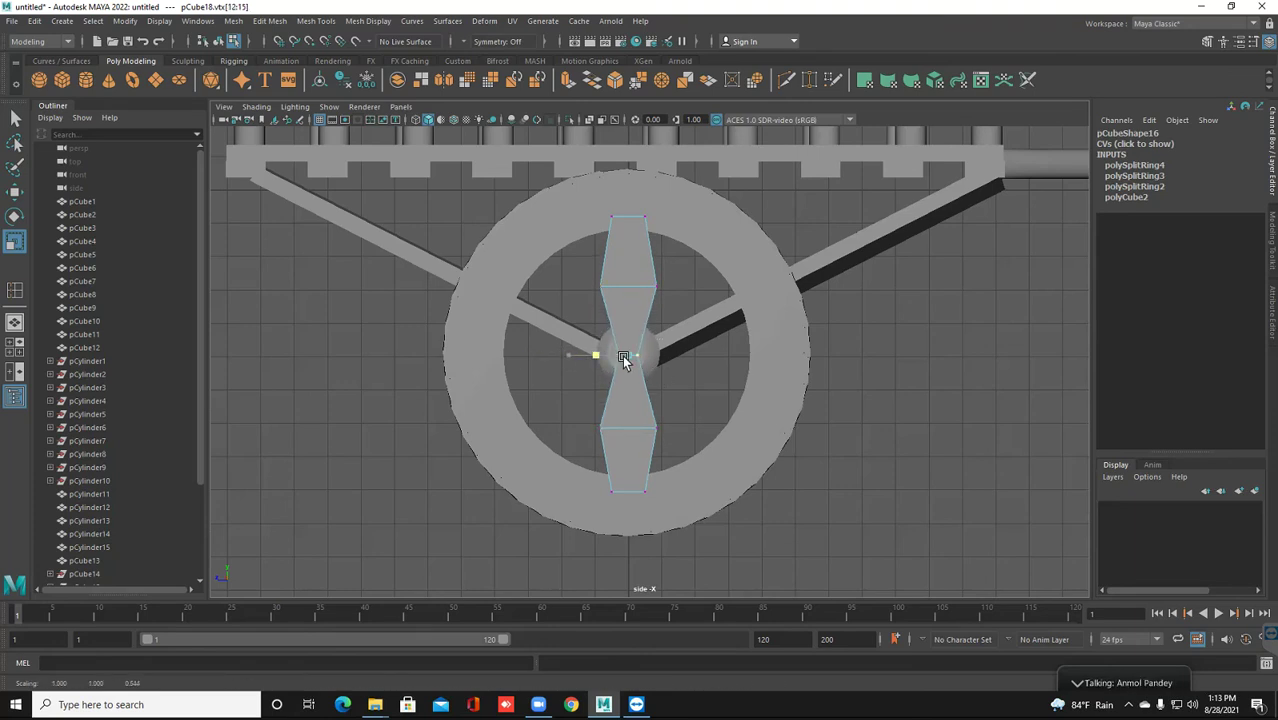
drag(622, 355, 600, 355)
Return to object mode and check the spoke with the smooth preview, then turn it off
scroll(612, 353, up, 2)
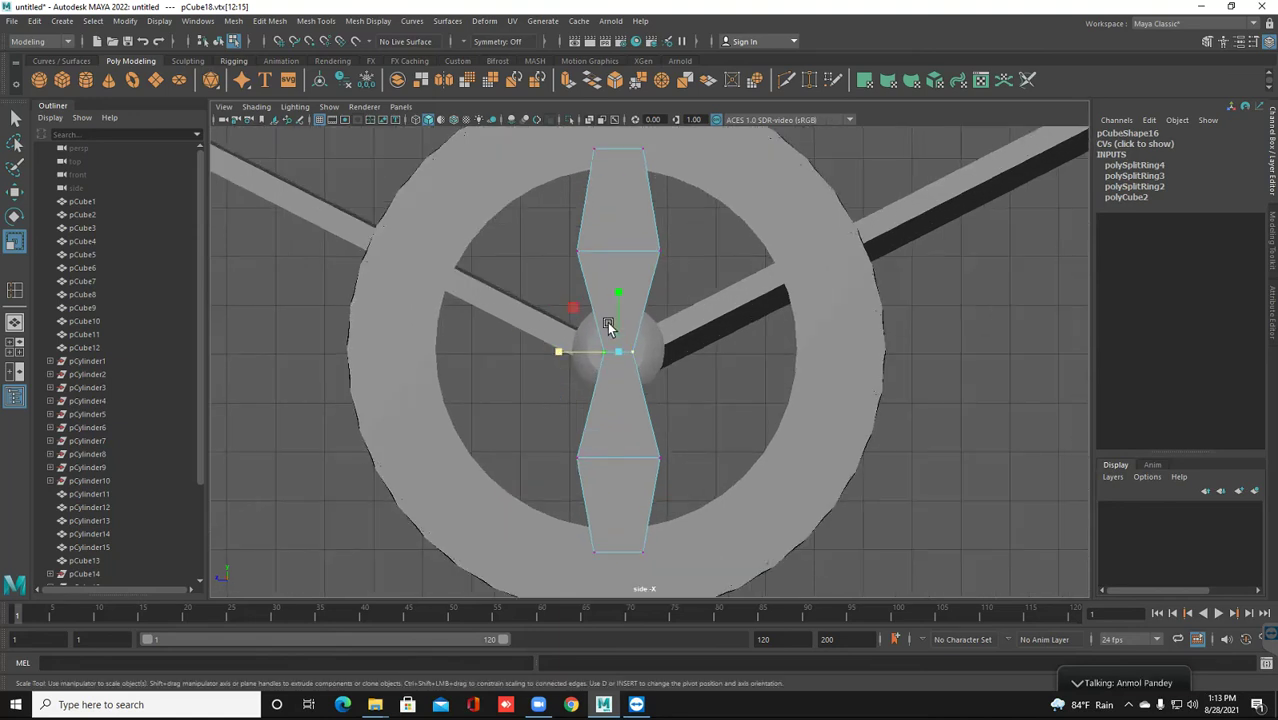
right_drag(599, 311, 633, 294)
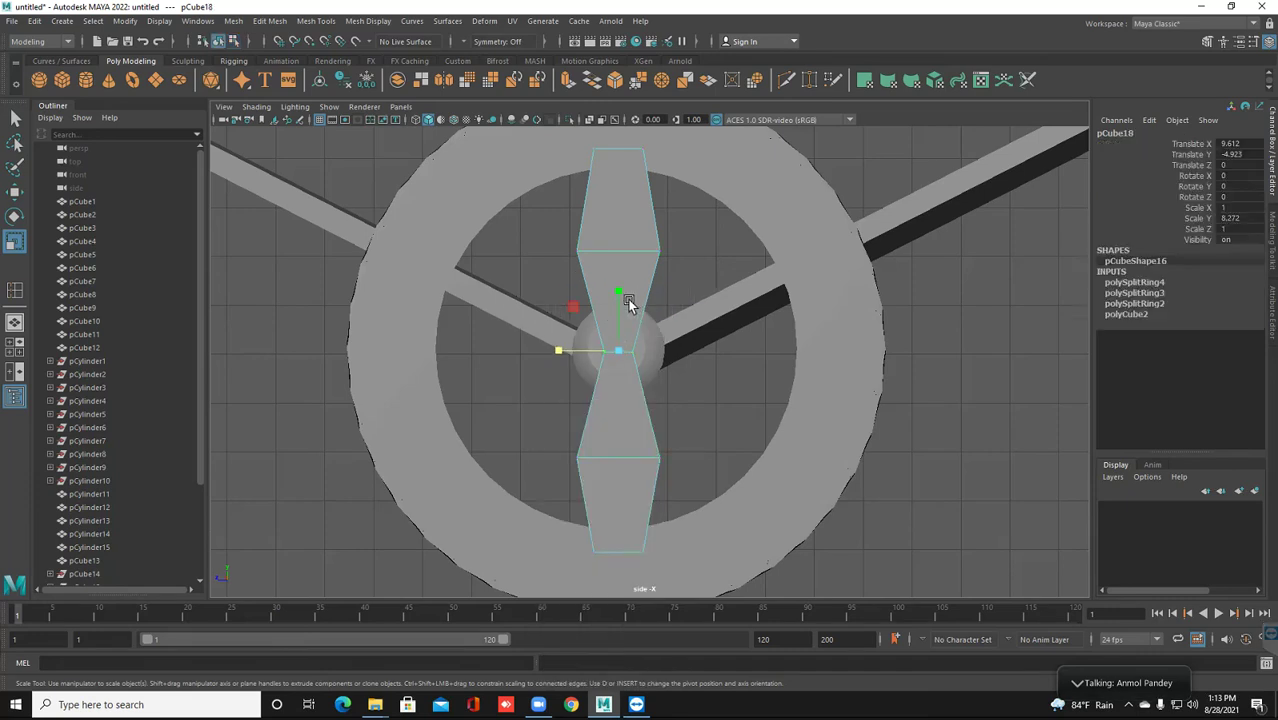
scroll(628, 303, down, 2)
click(628, 300)
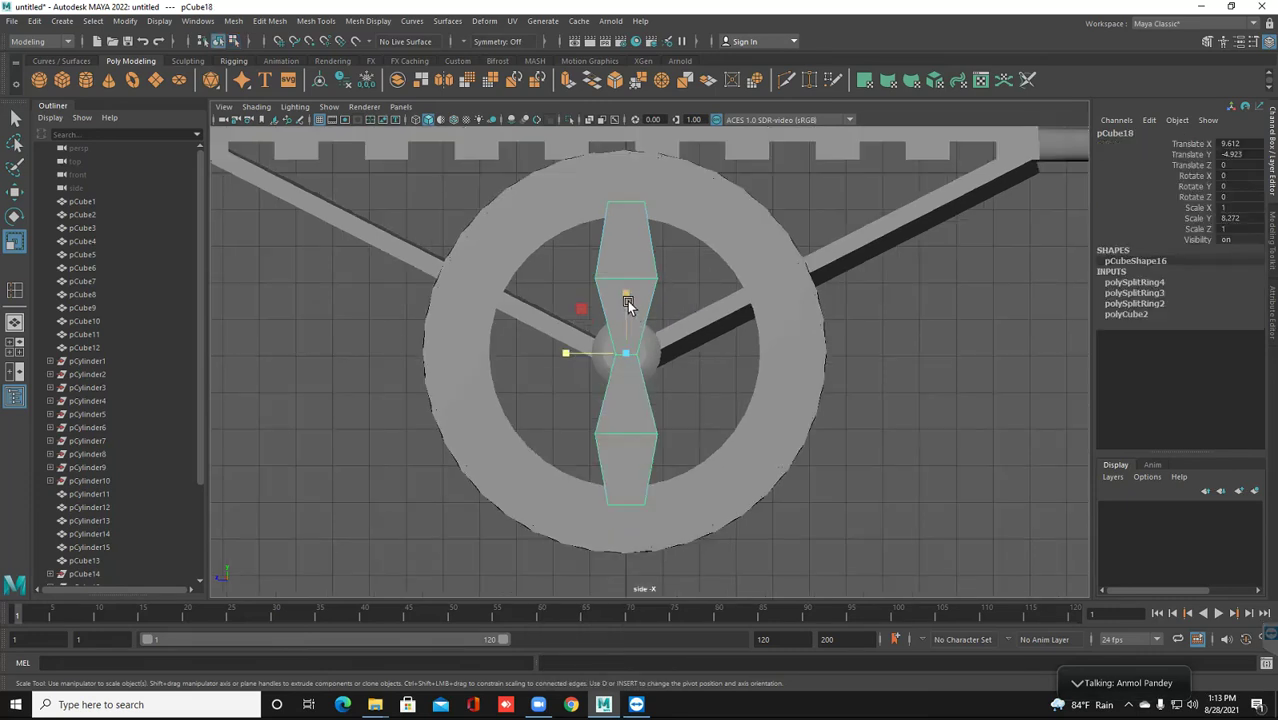
scroll(627, 301, up, 1)
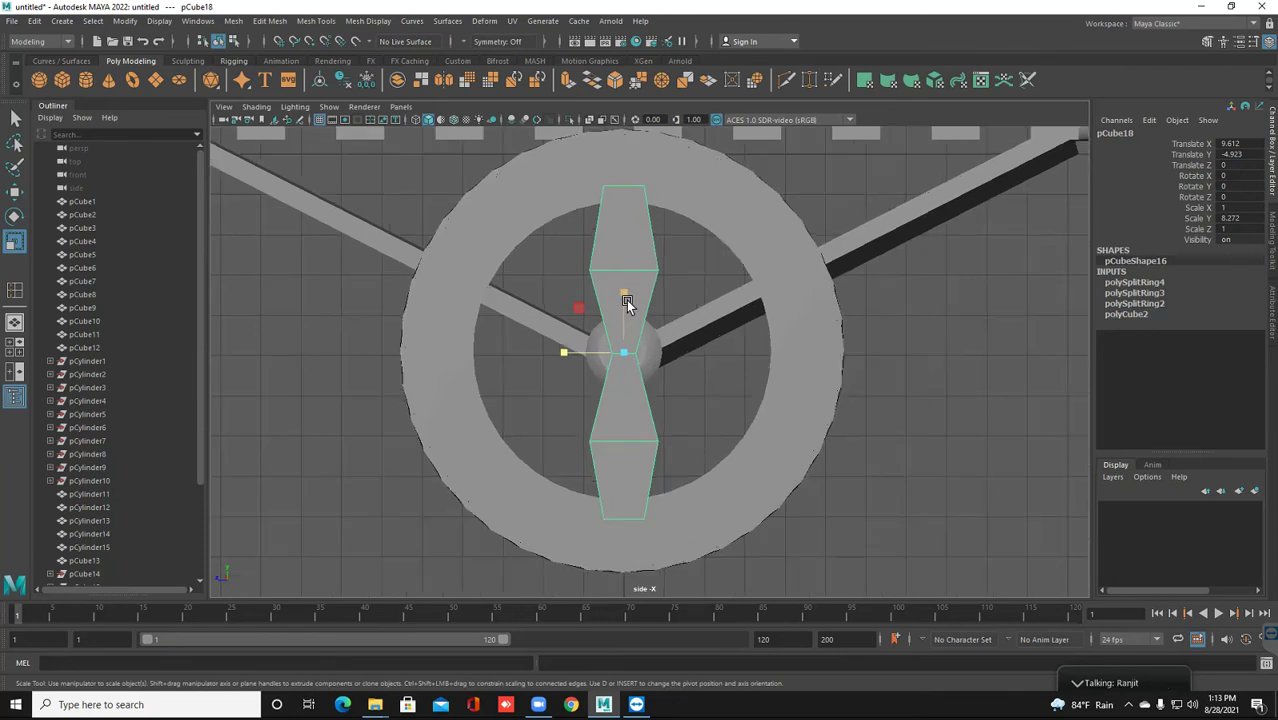
key(3)
scroll(620, 327, up, 1)
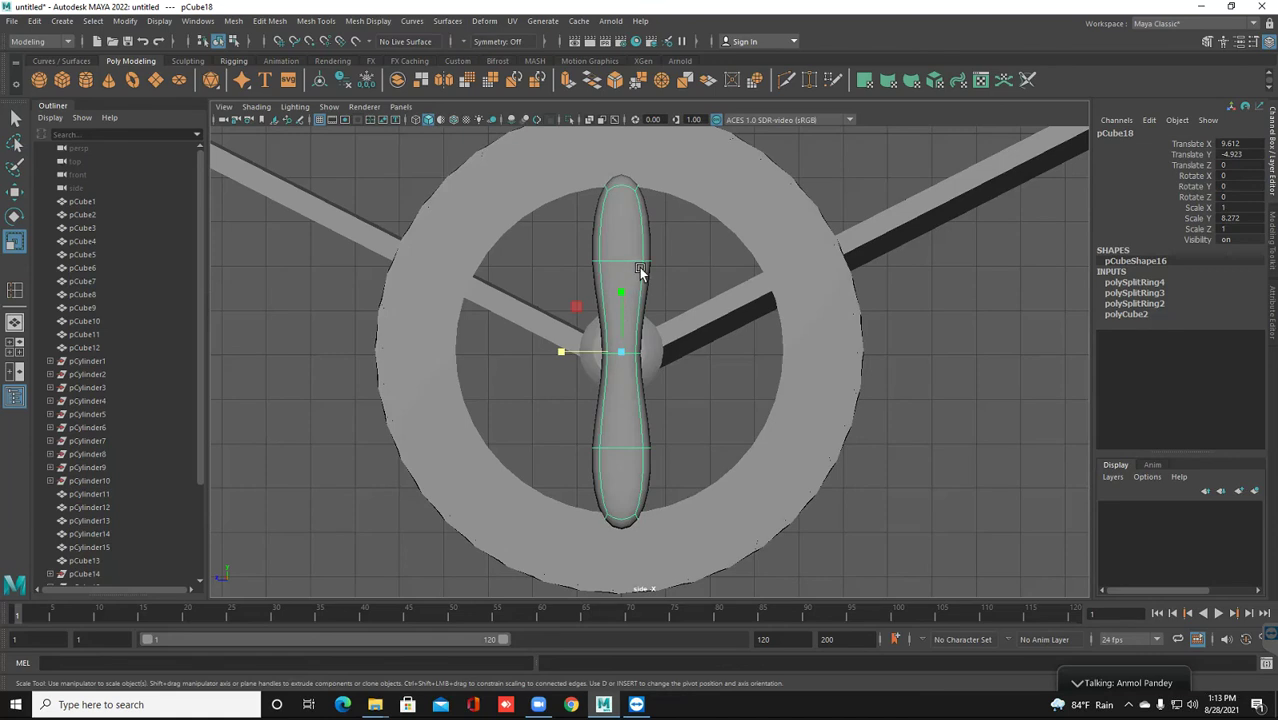
key(1)
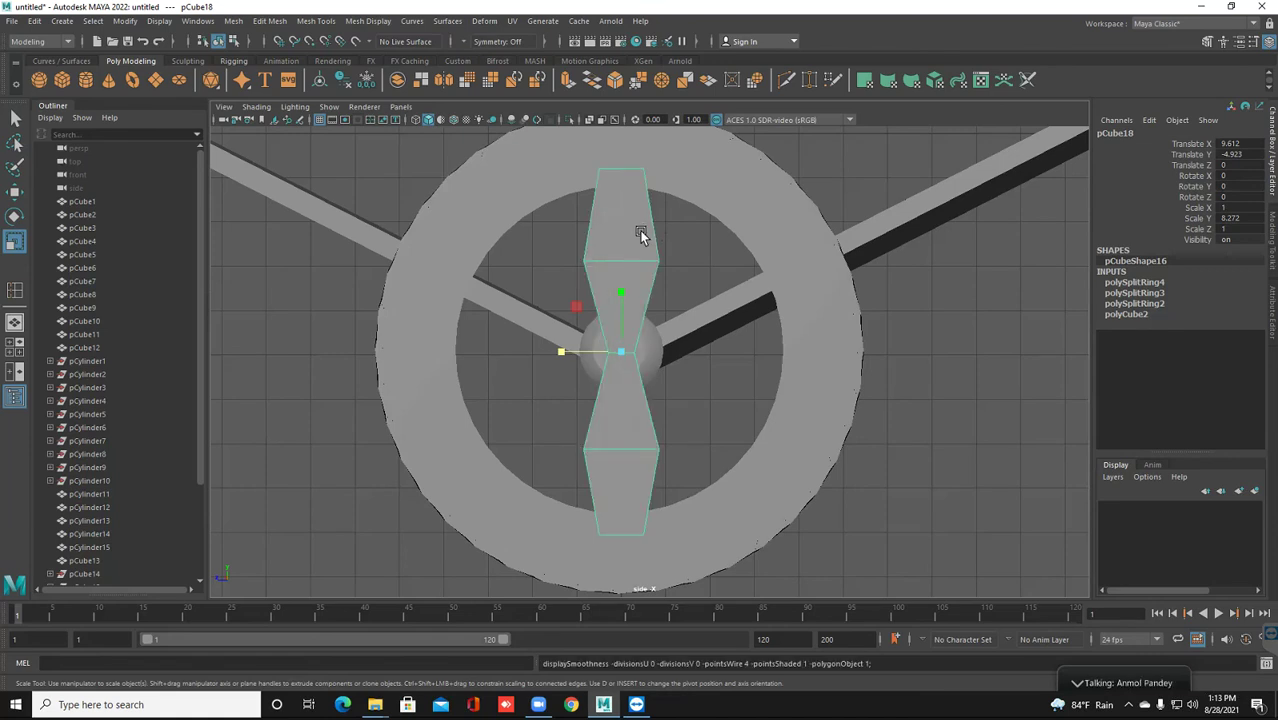
alt+middle_drag(639, 248, 654, 248)
Add edge loops across the spoke near its top, middle and bottom in the side view
click(15, 290)
scroll(627, 304, up, 3)
scroll(627, 304, down, 2)
scroll(617, 343, up, 1)
scroll(600, 310, down, 2)
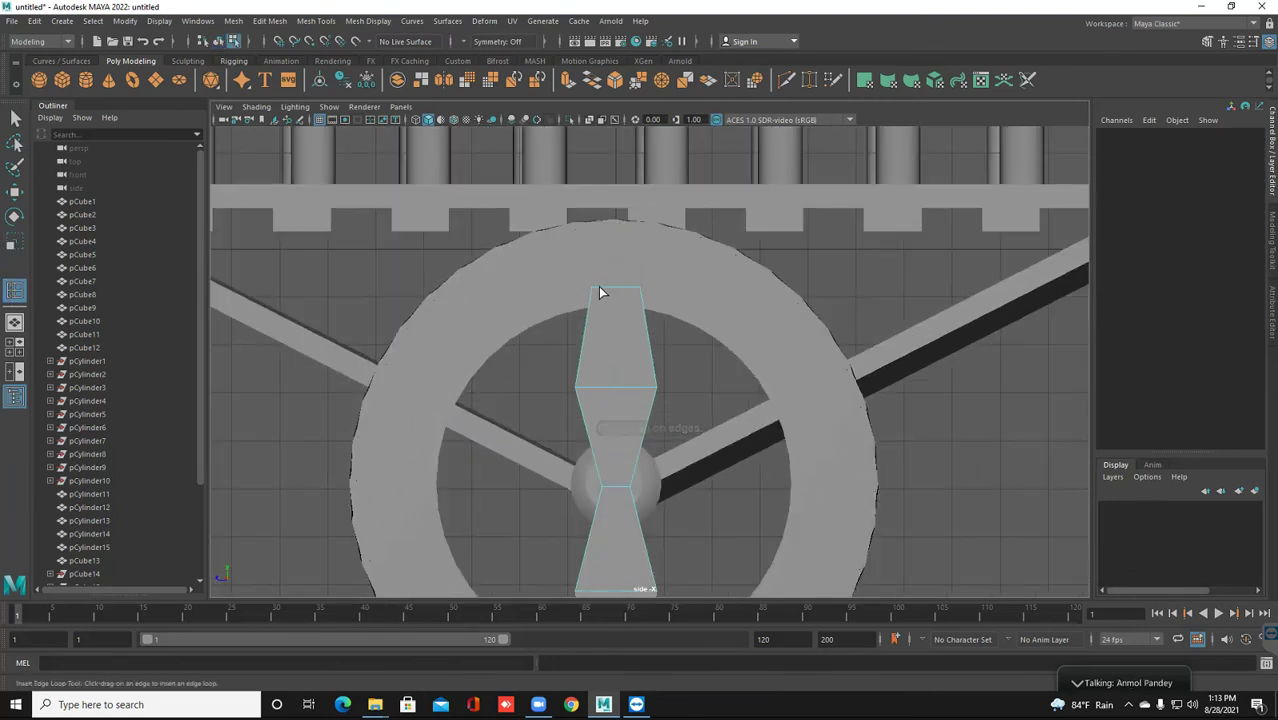
click(598, 290)
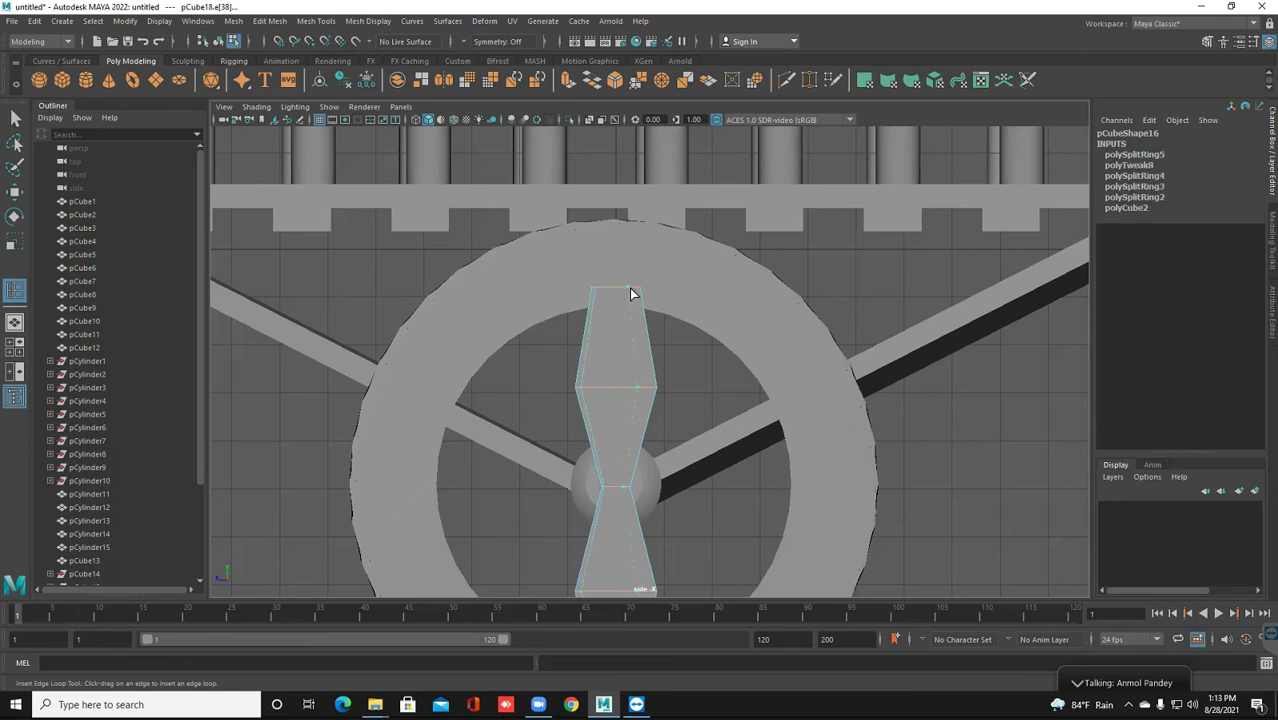
click(640, 295)
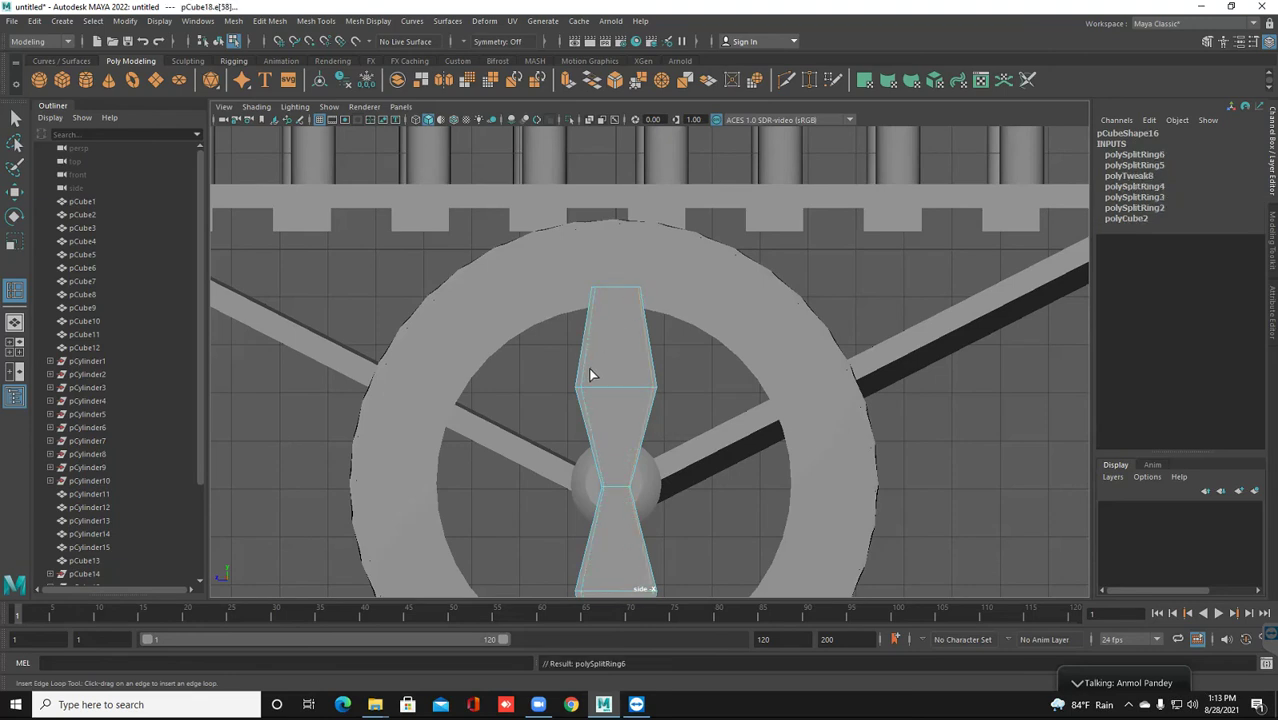
drag(589, 373, 584, 388)
alt+middle_drag(584, 398, 586, 368)
drag(595, 403, 606, 451)
alt+middle_drag(605, 447, 596, 366)
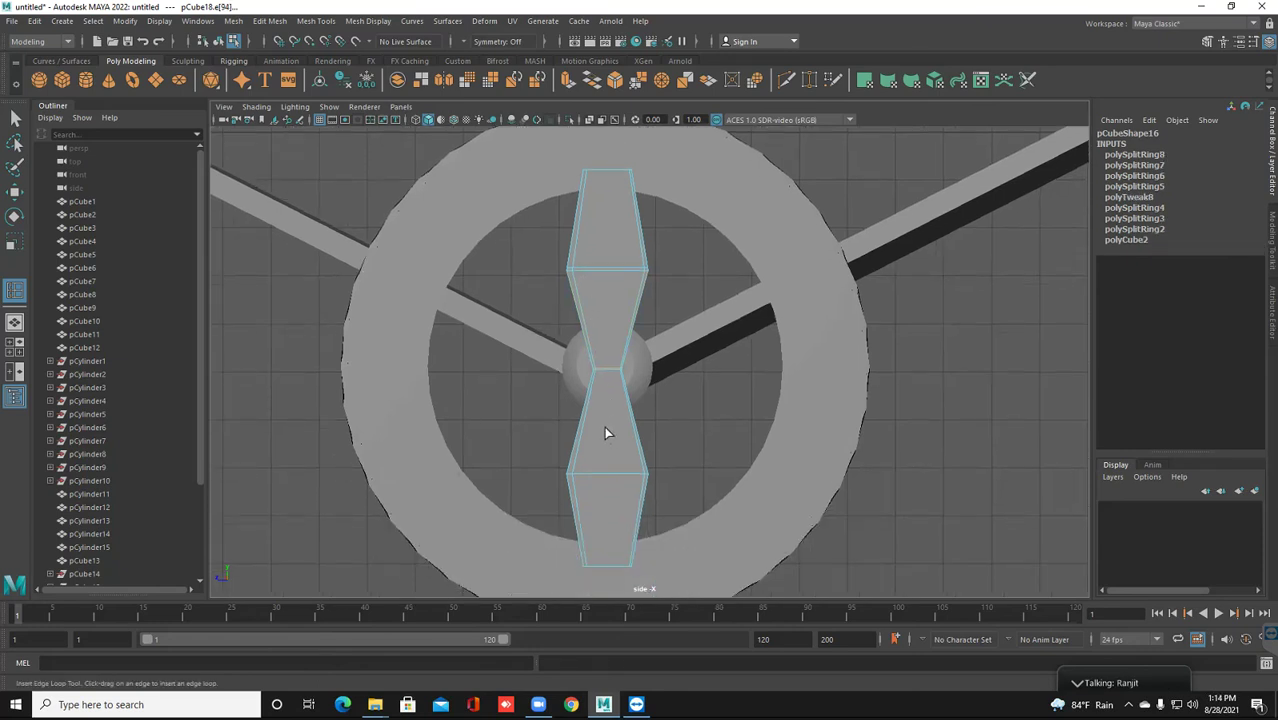
drag(576, 466, 575, 488)
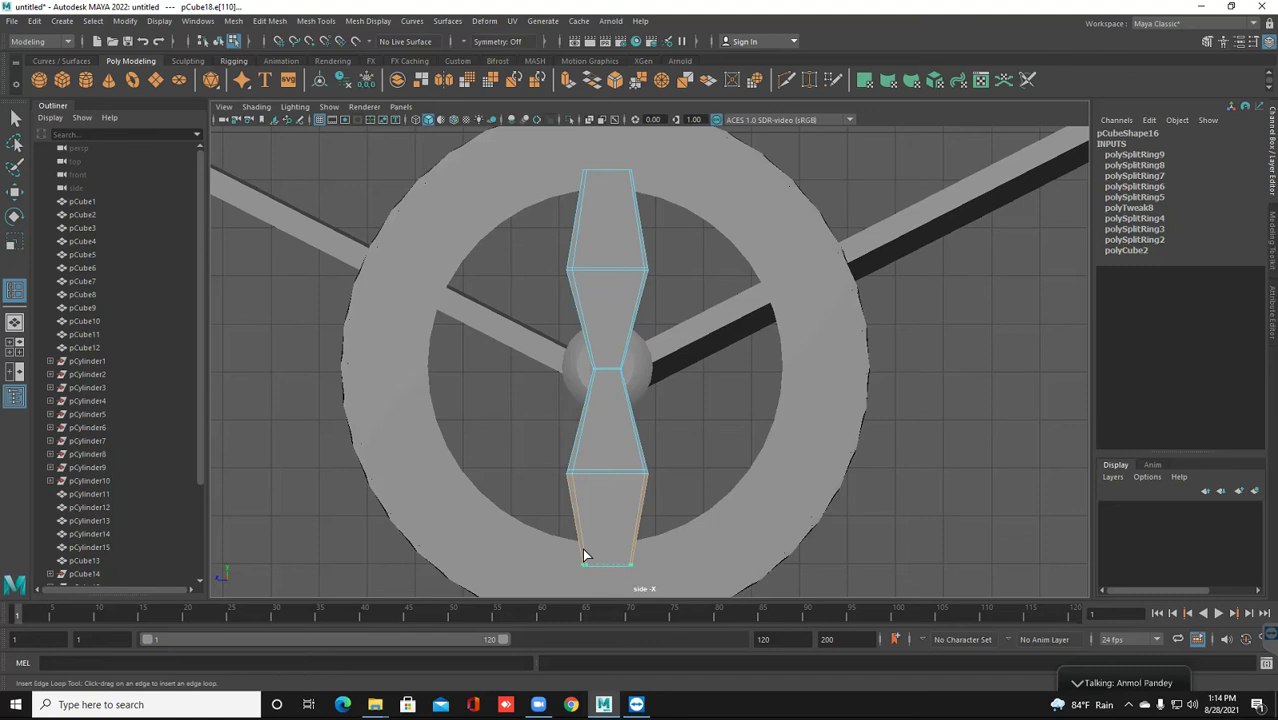
click(584, 550)
In the four-view layout, add another edge loop along the spoke's side, then return to the side view
key(space)
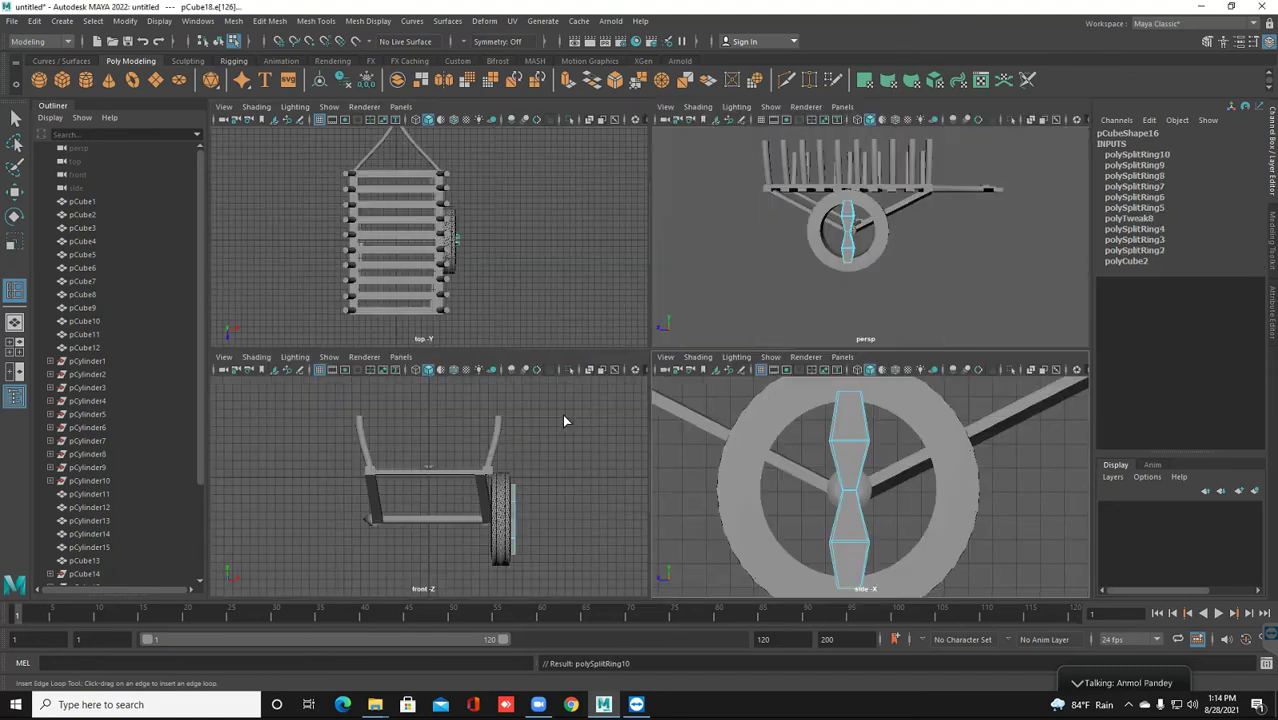
scroll(510, 480, up, 2)
scroll(510, 485, up, 2)
scroll(510, 495, up, 2)
scroll(510, 511, up, 2)
alt+middle_drag(510, 511, 450, 520)
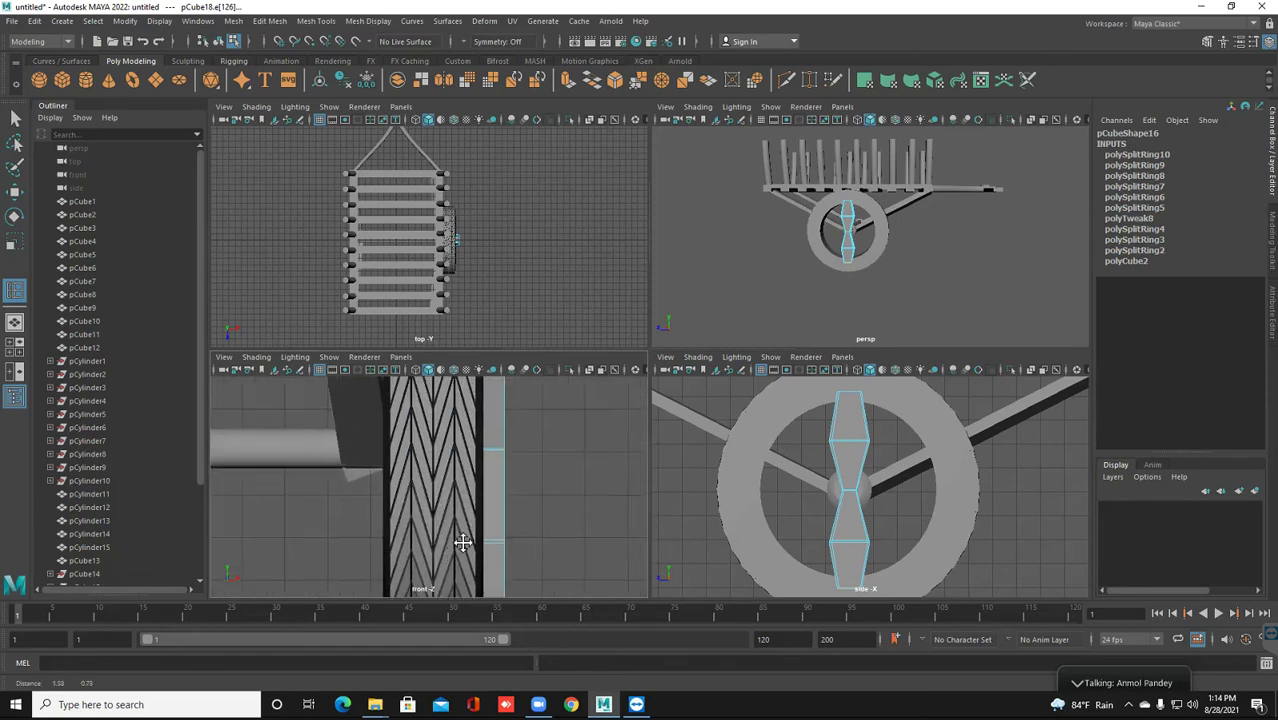
scroll(501, 548, up, 3)
drag(508, 534, 527, 537)
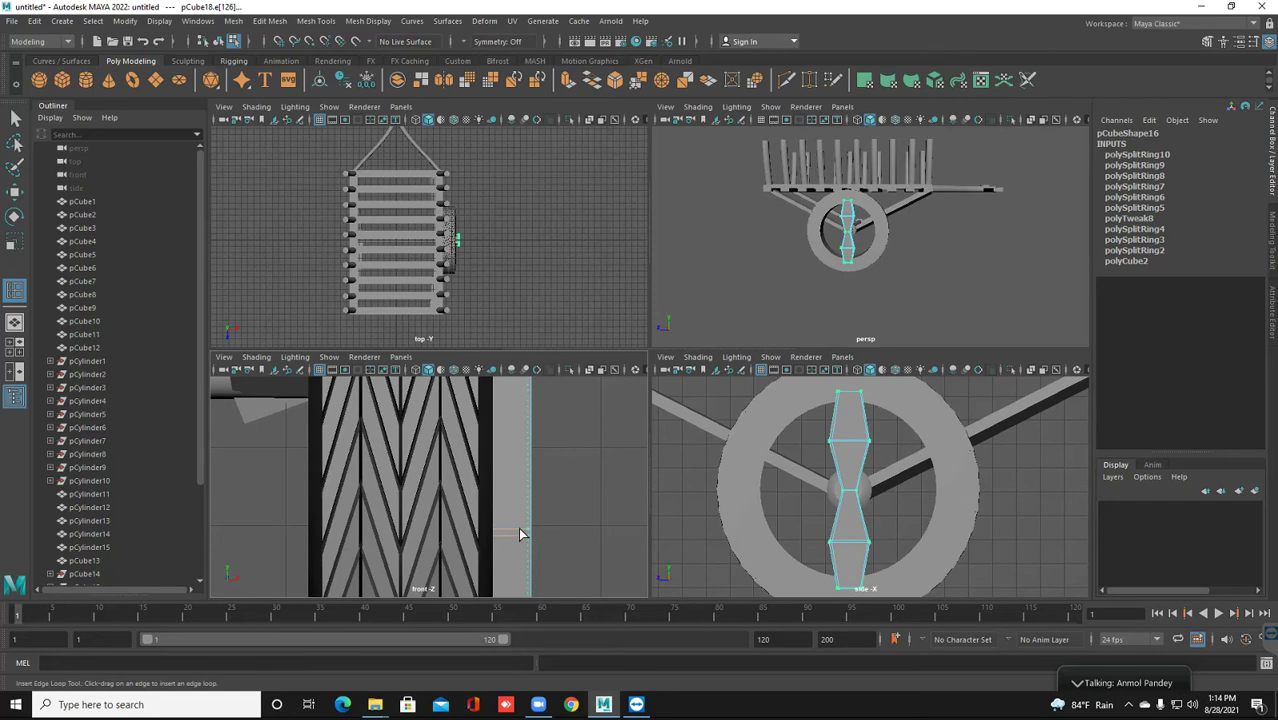
drag(490, 543, 486, 543)
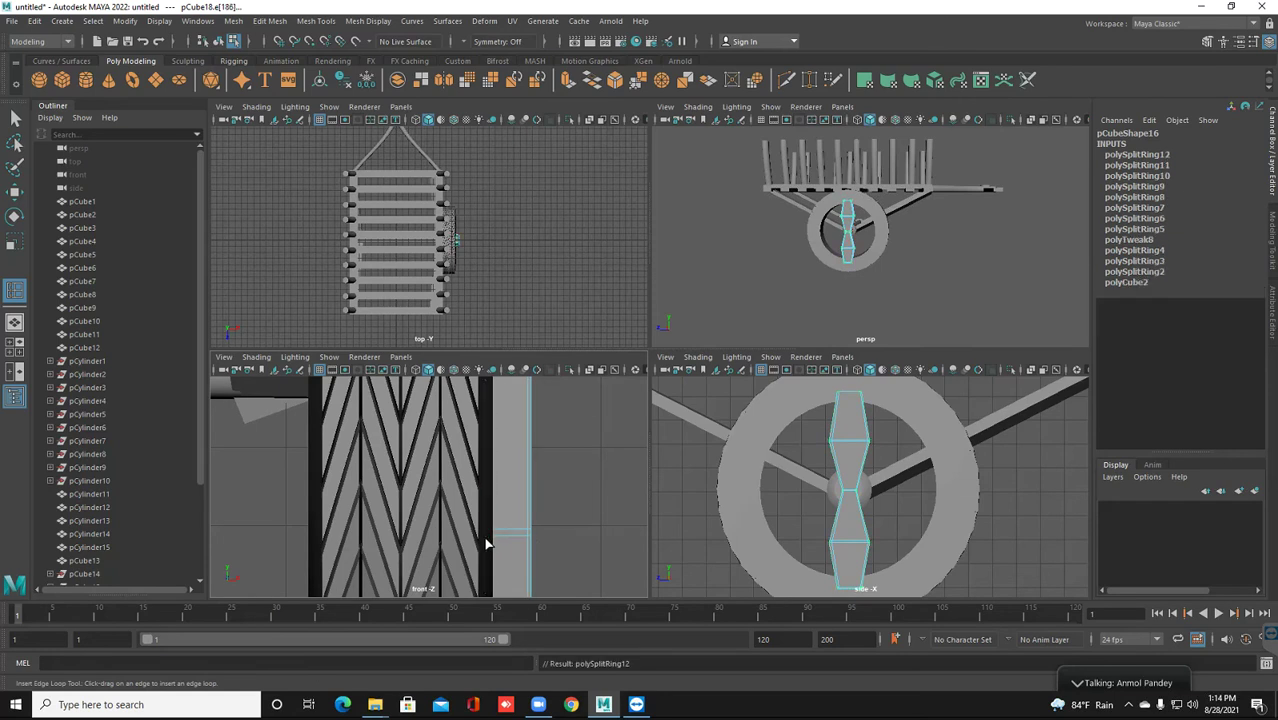
scroll(613, 483, down, 2)
scroll(613, 483, down, 2)
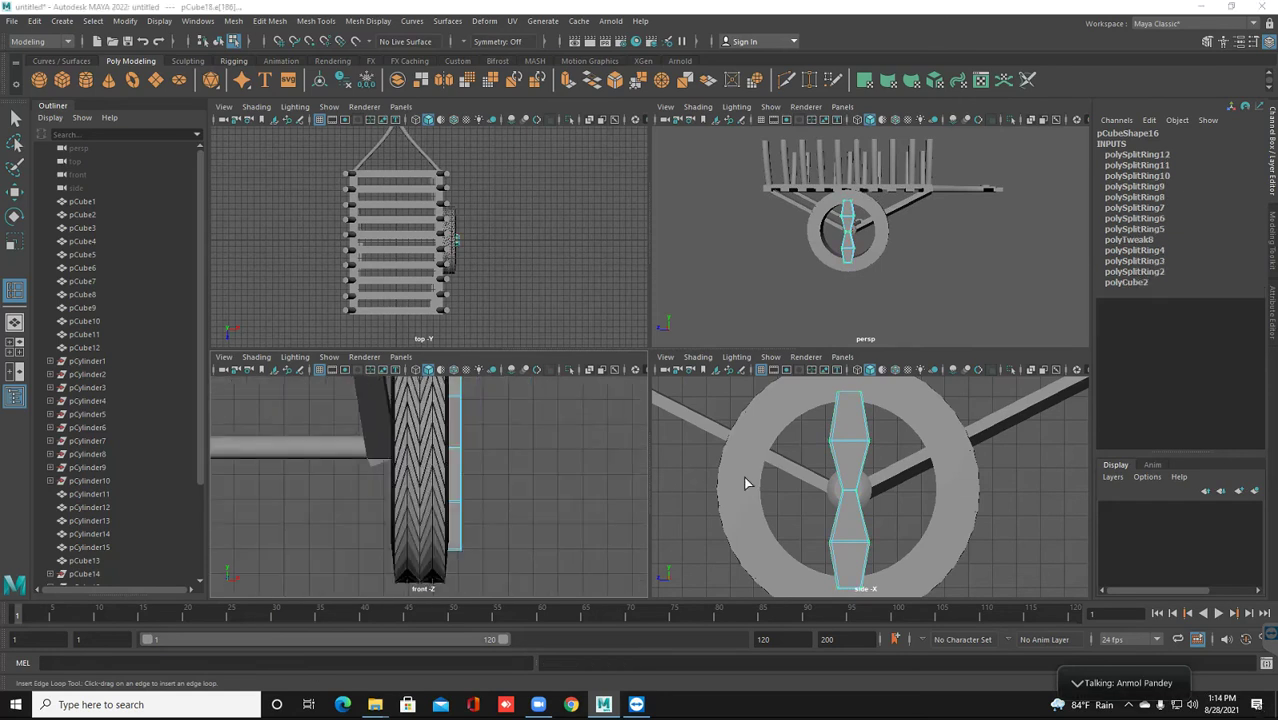
key(space)
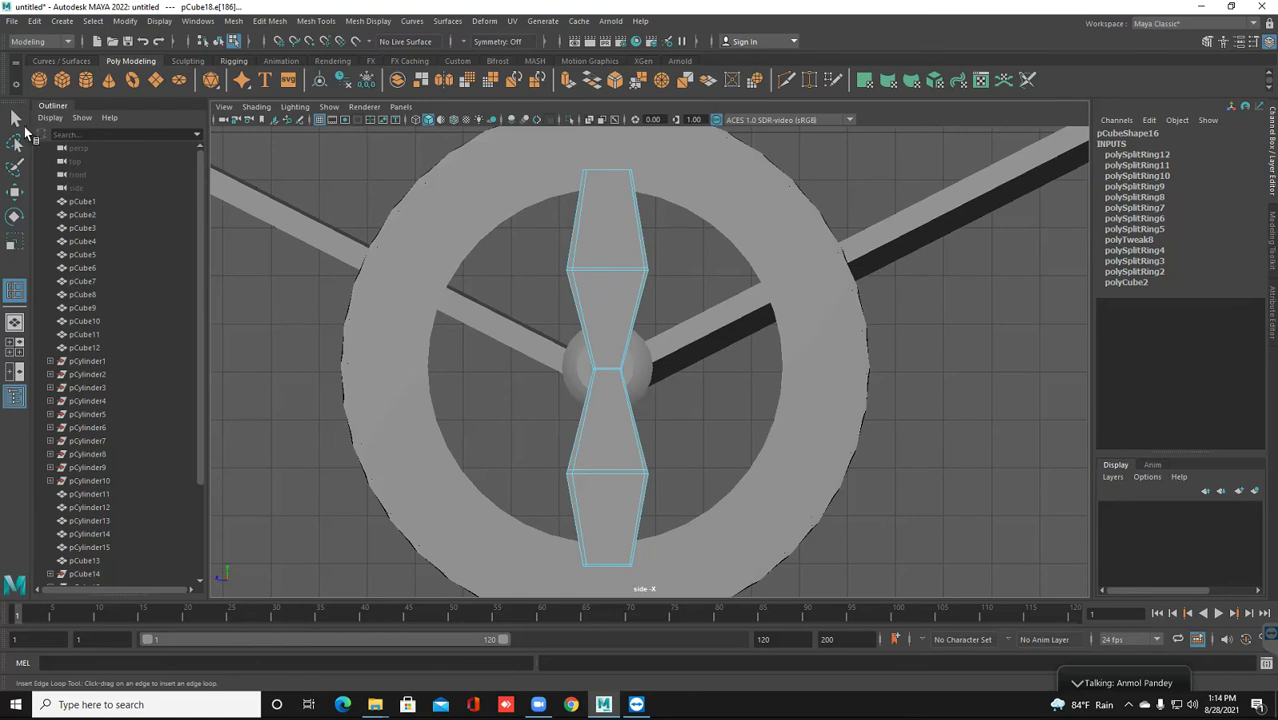
Reselect the spoke in object mode and check it with the smooth preview, then revert to unsmoothed
click(15, 117)
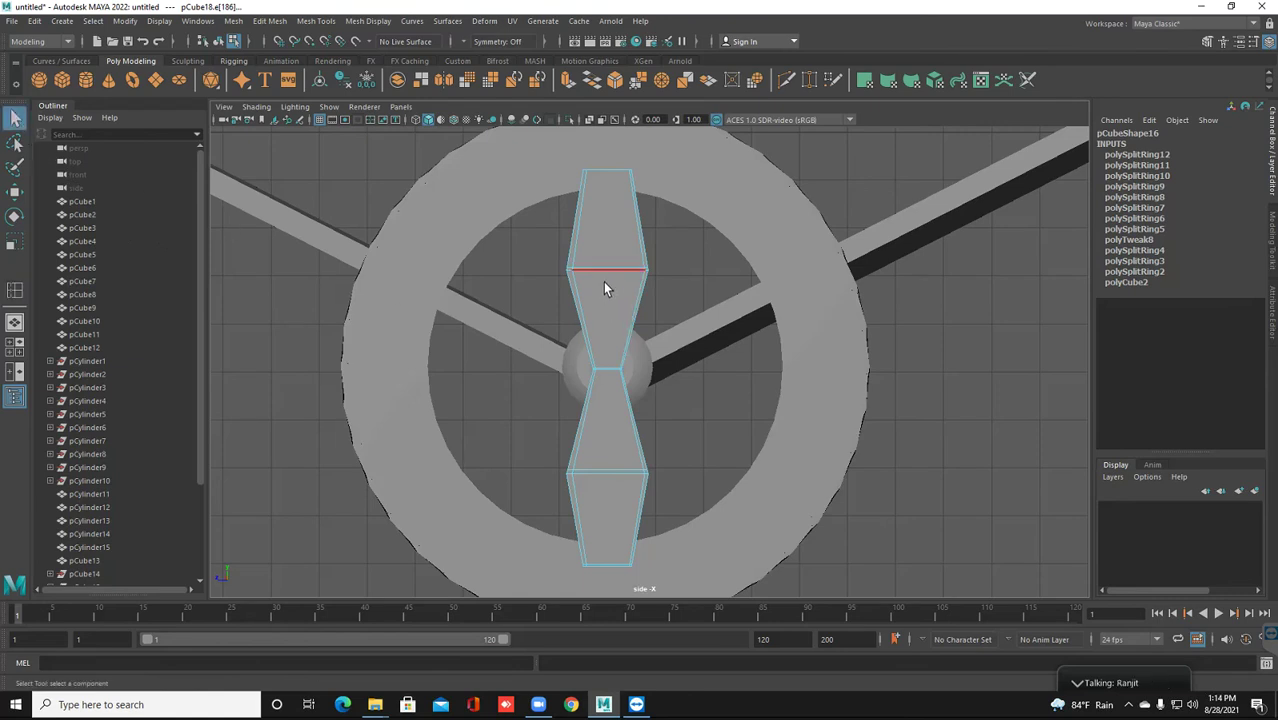
right_drag(604, 283, 632, 268)
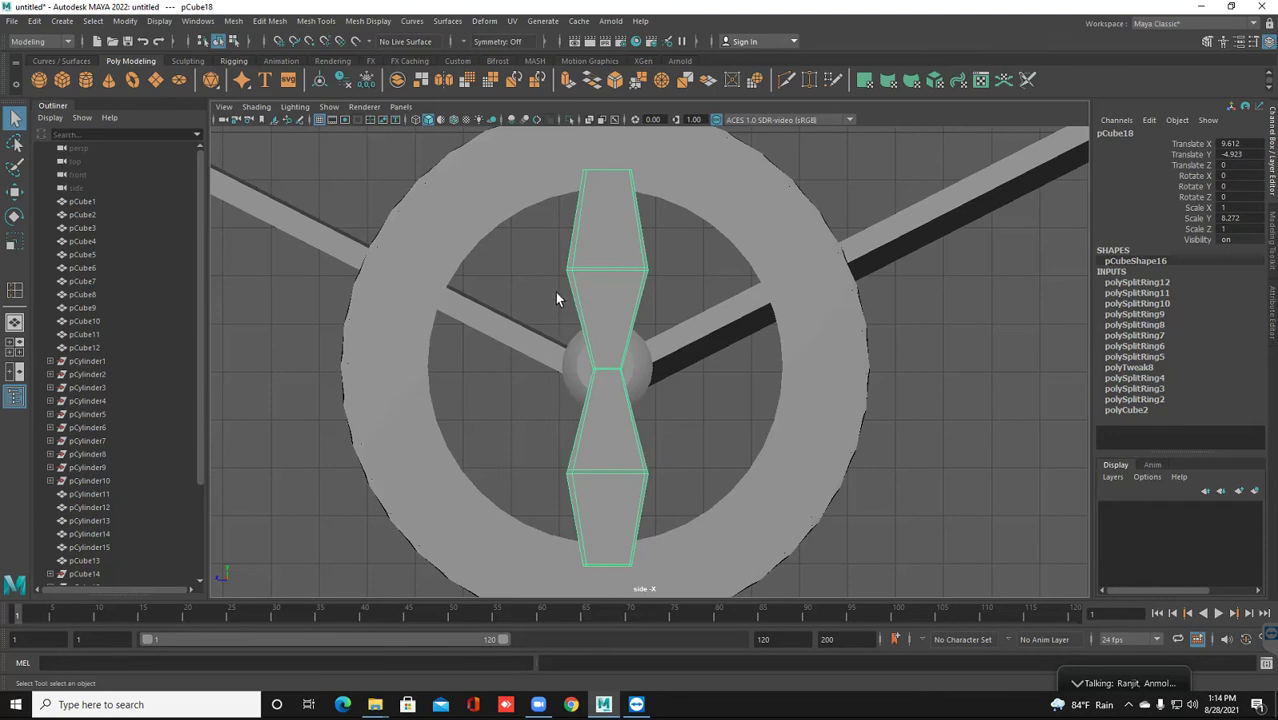
key(3)
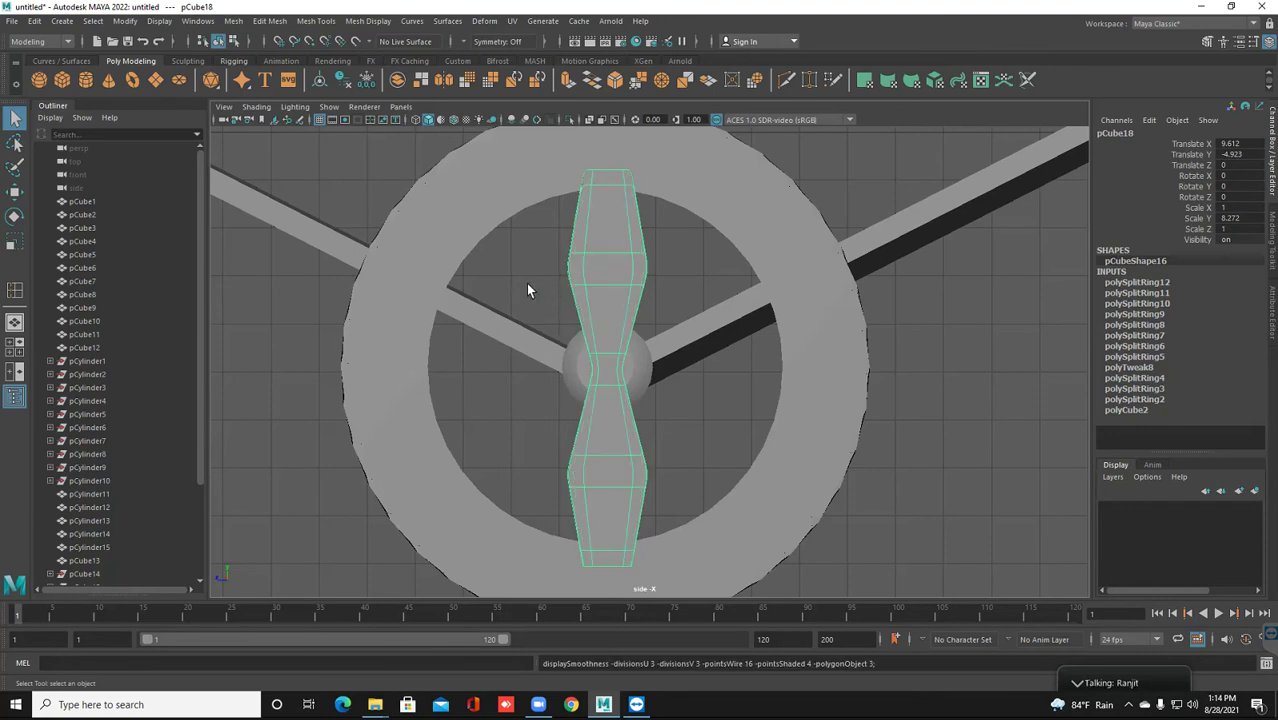
click(526, 283)
scroll(618, 416, up, 2)
scroll(618, 416, down, 2)
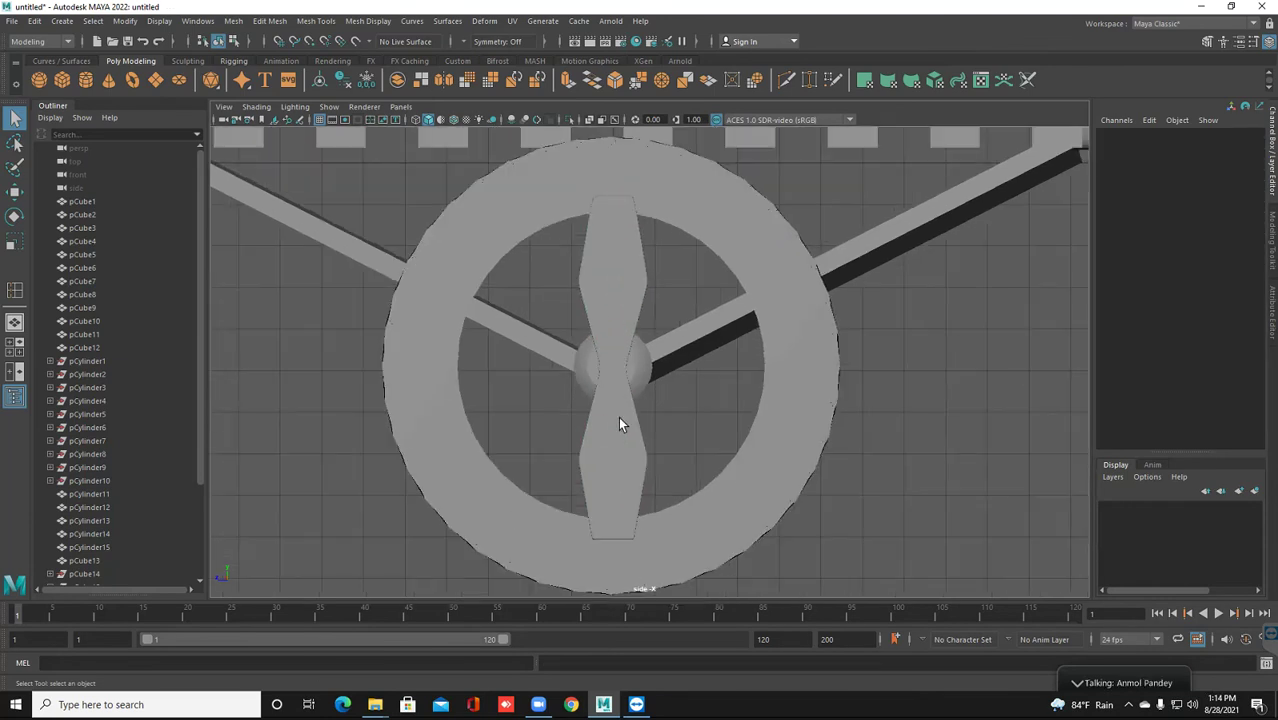
scroll(618, 416, up, 2)
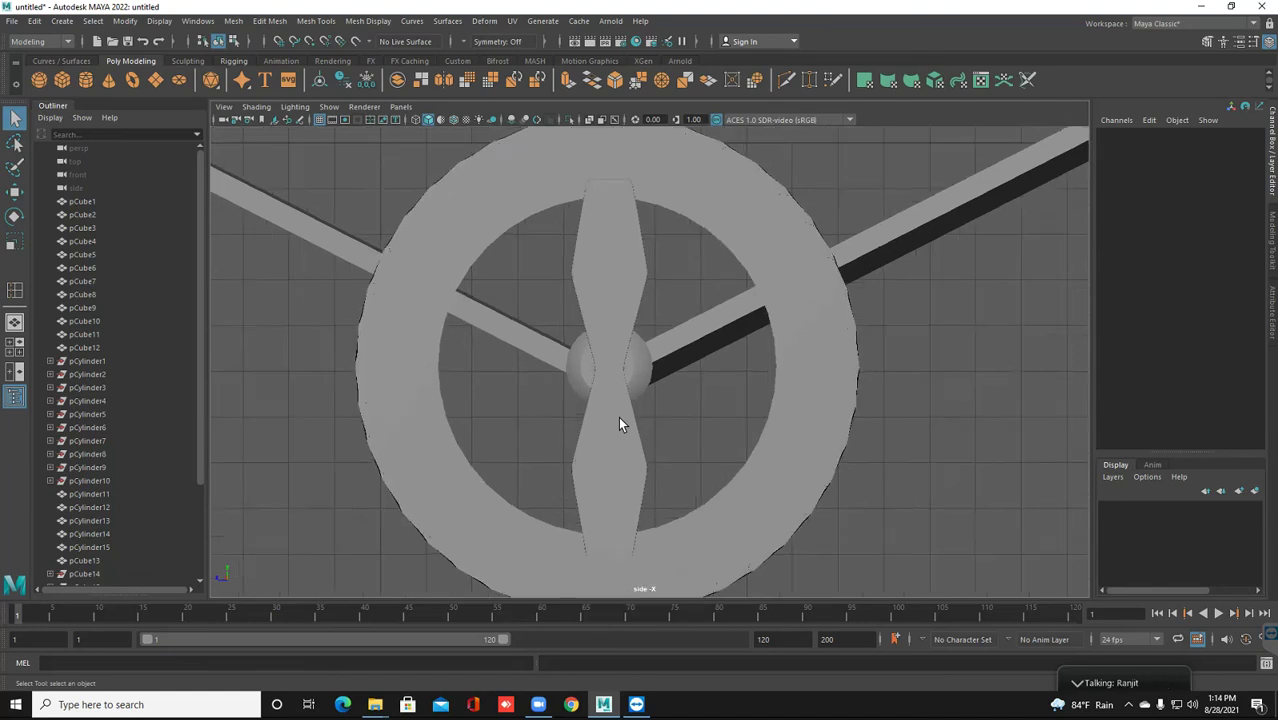
click(606, 273)
key(1)
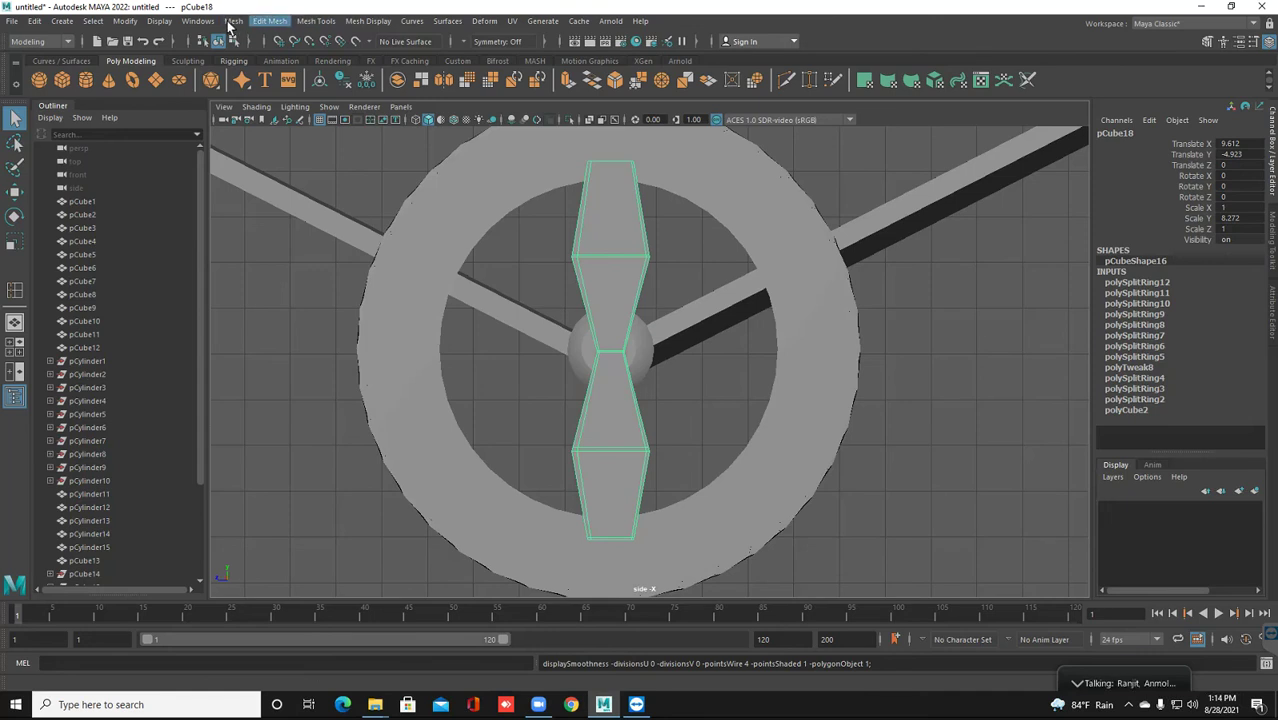
Apply Mesh > Smooth to the spoke, adding polySmoothFace1 with 1 division
click(315, 21)
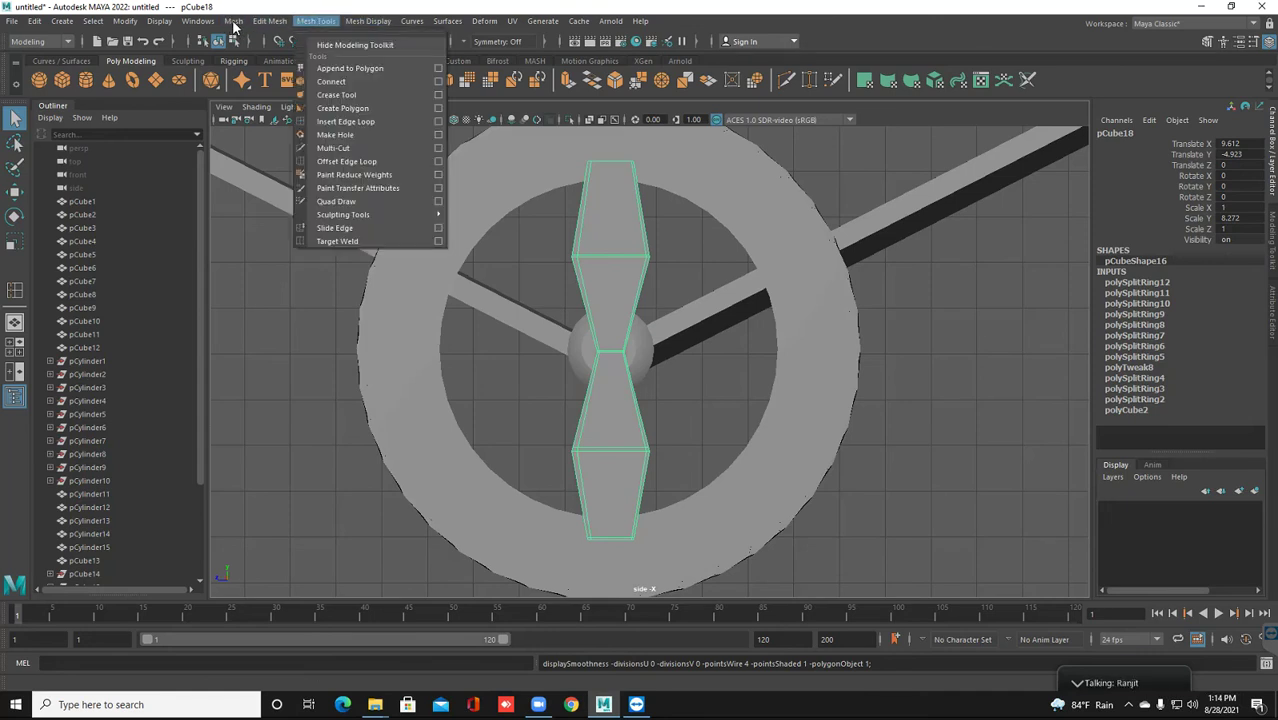
key(Escape)
click(233, 22)
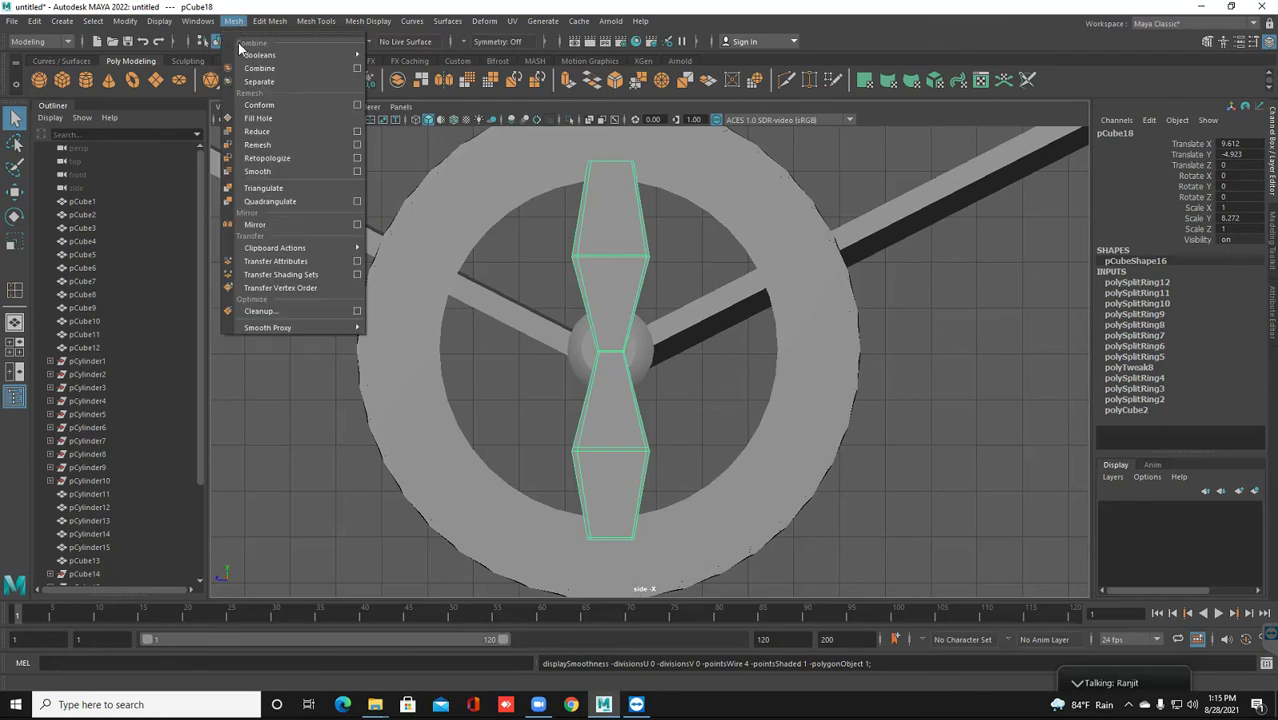
click(257, 172)
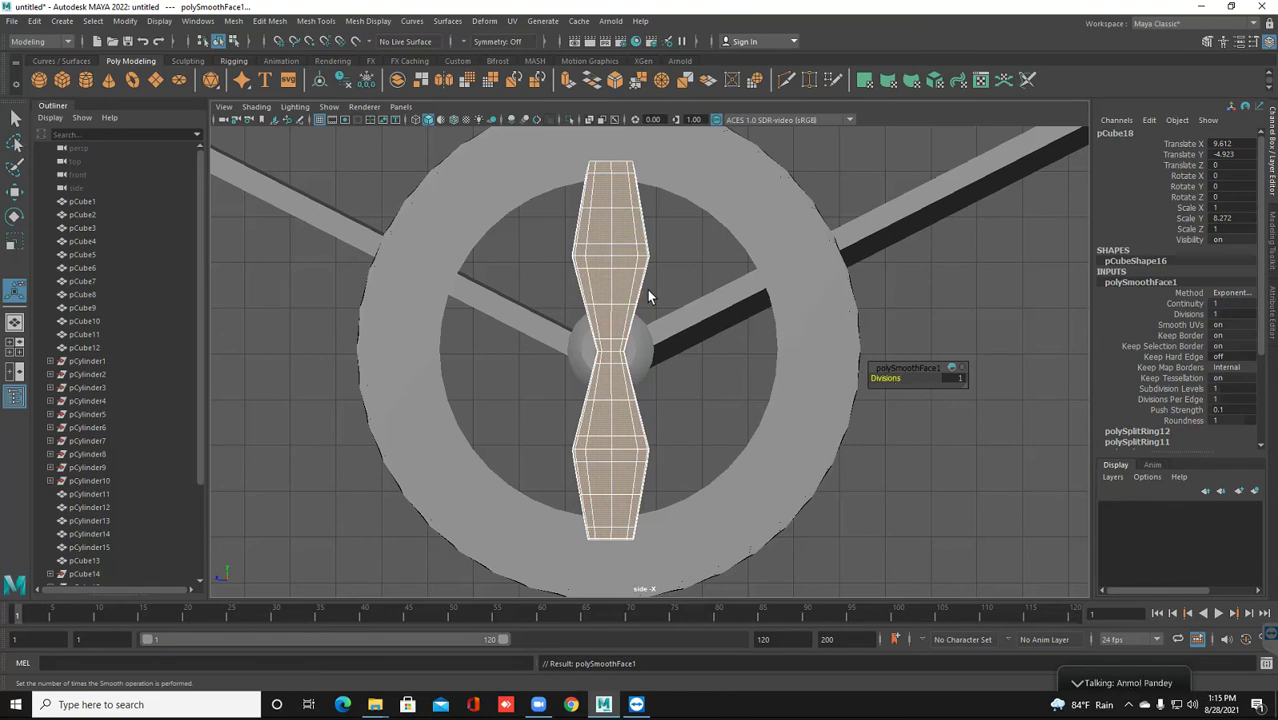
Reselect the spoke in object mode and centre its pivot, ready for moving
right_drag(621, 260, 667, 248)
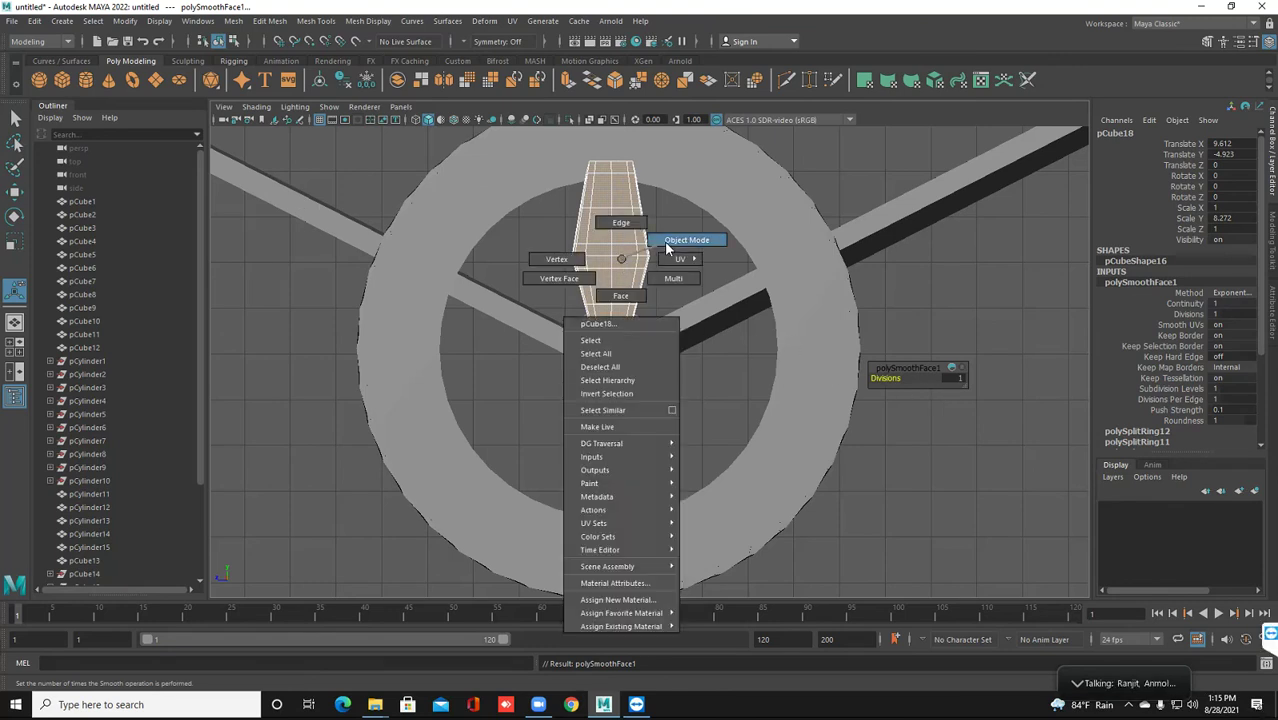
click(667, 248)
scroll(653, 261, down, 1)
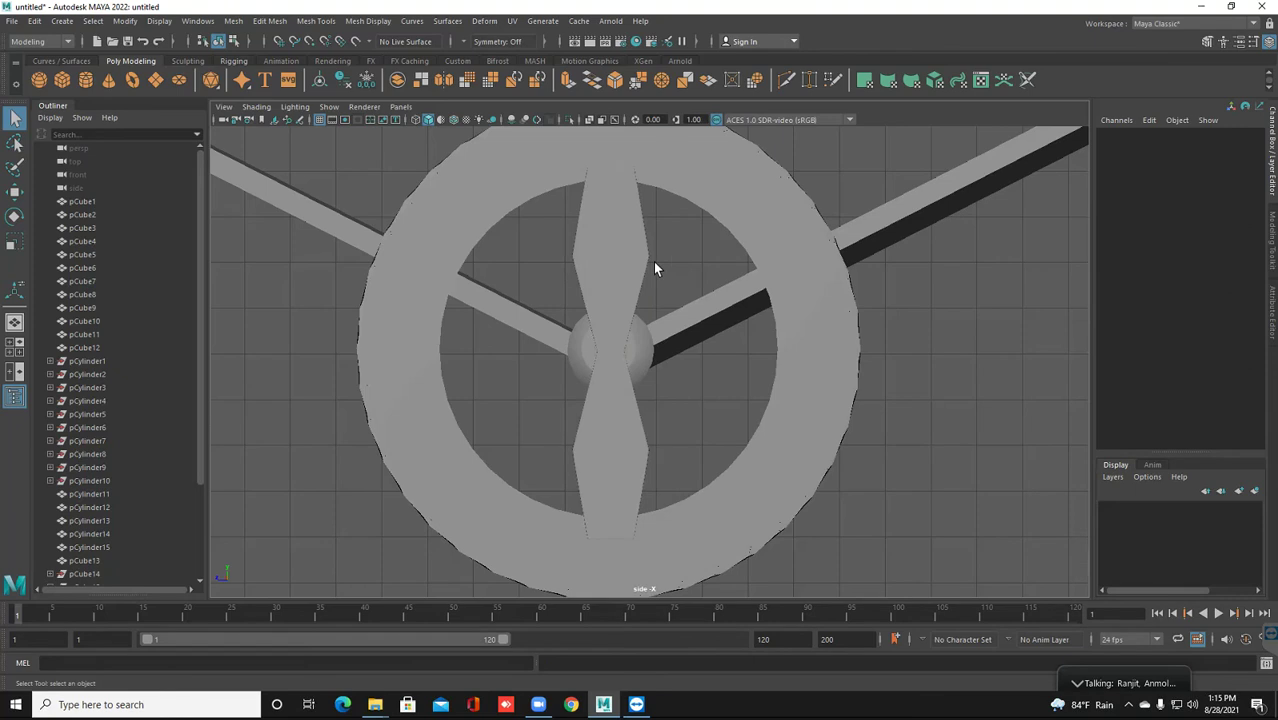
scroll(653, 261, down, 2)
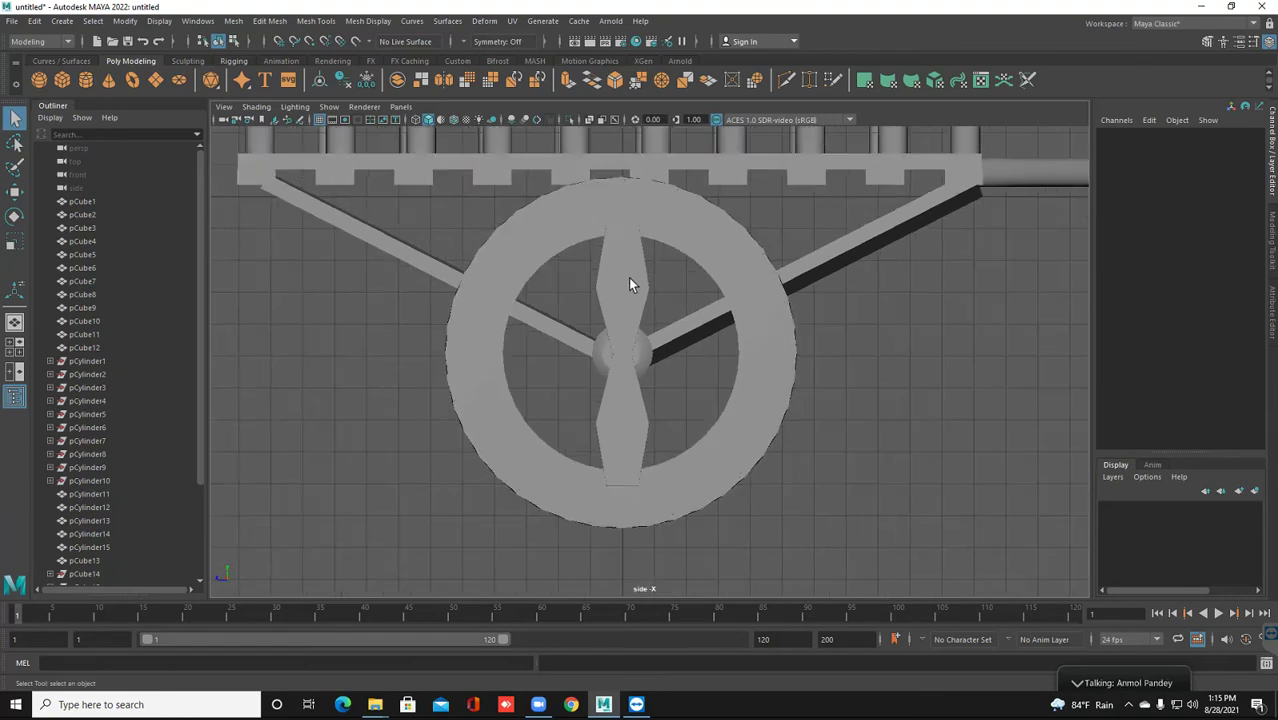
click(627, 278)
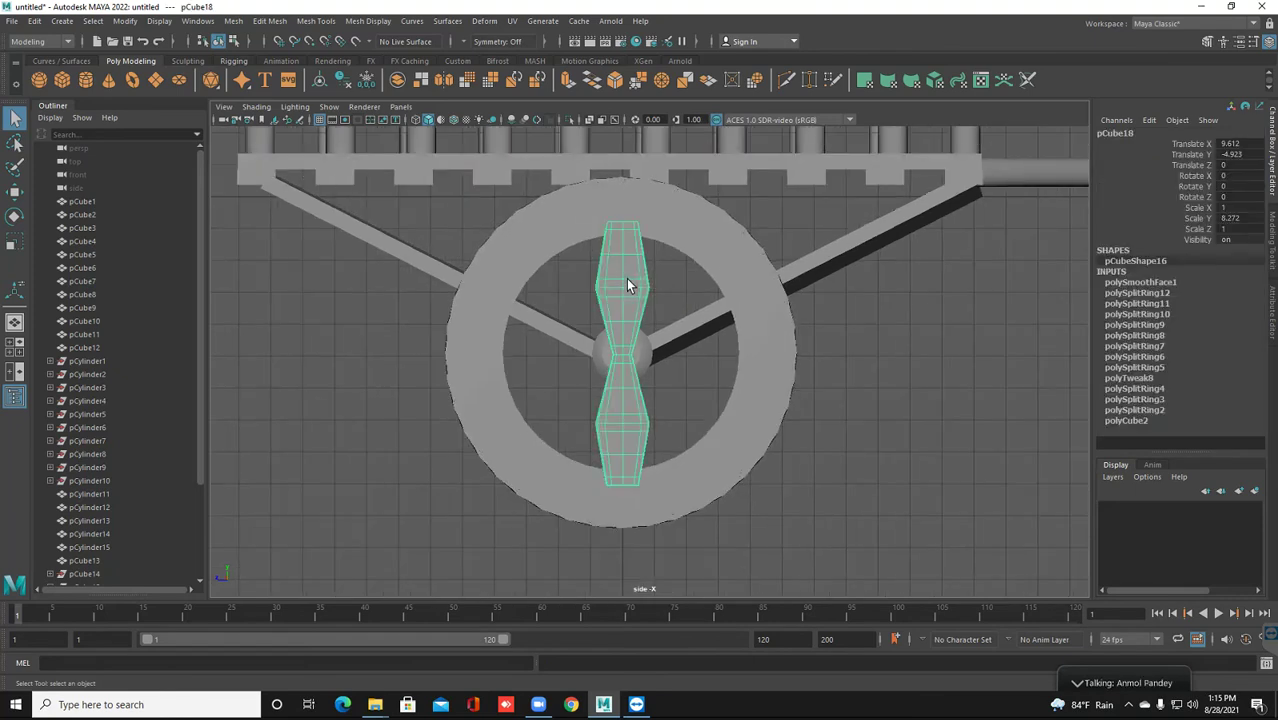
click(331, 80)
click(15, 191)
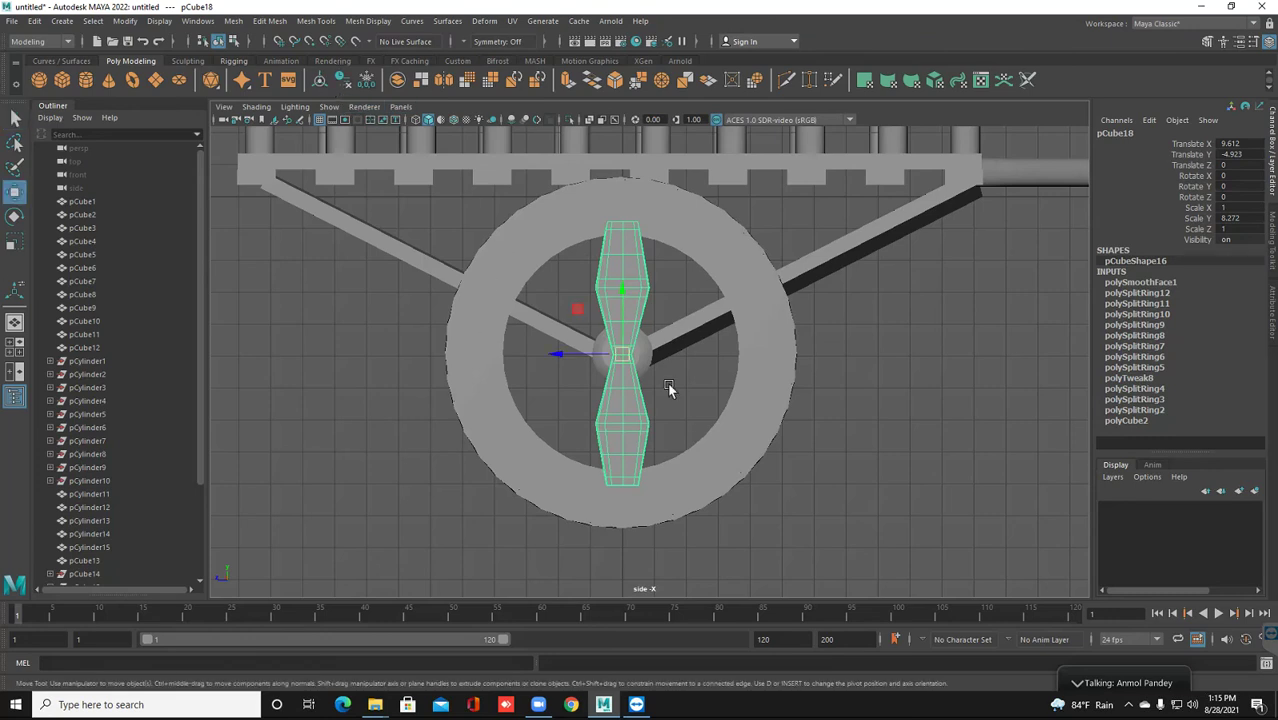
scroll(669, 389, up, 2)
scroll(615, 324, up, 1)
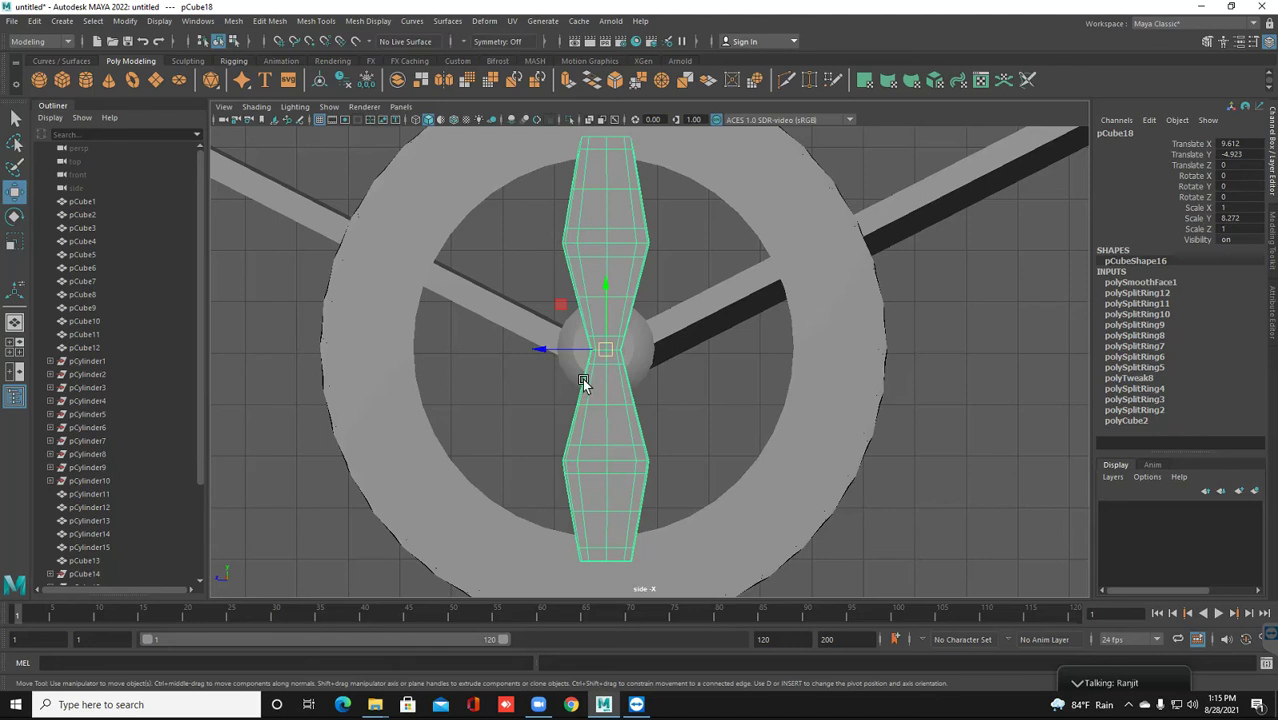
Copy spoke pCube19, lay the copy across the hub at Rotate X -90, then duplicate it again
key(e)
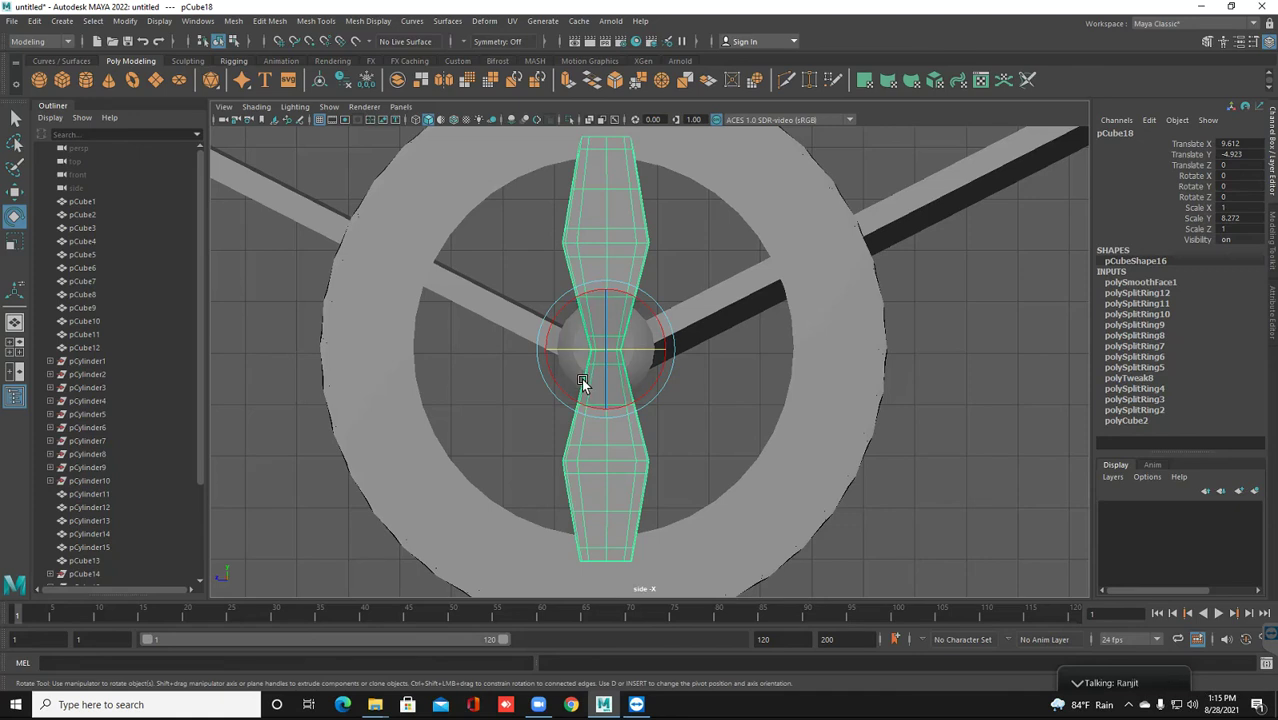
key(ctrl+d)
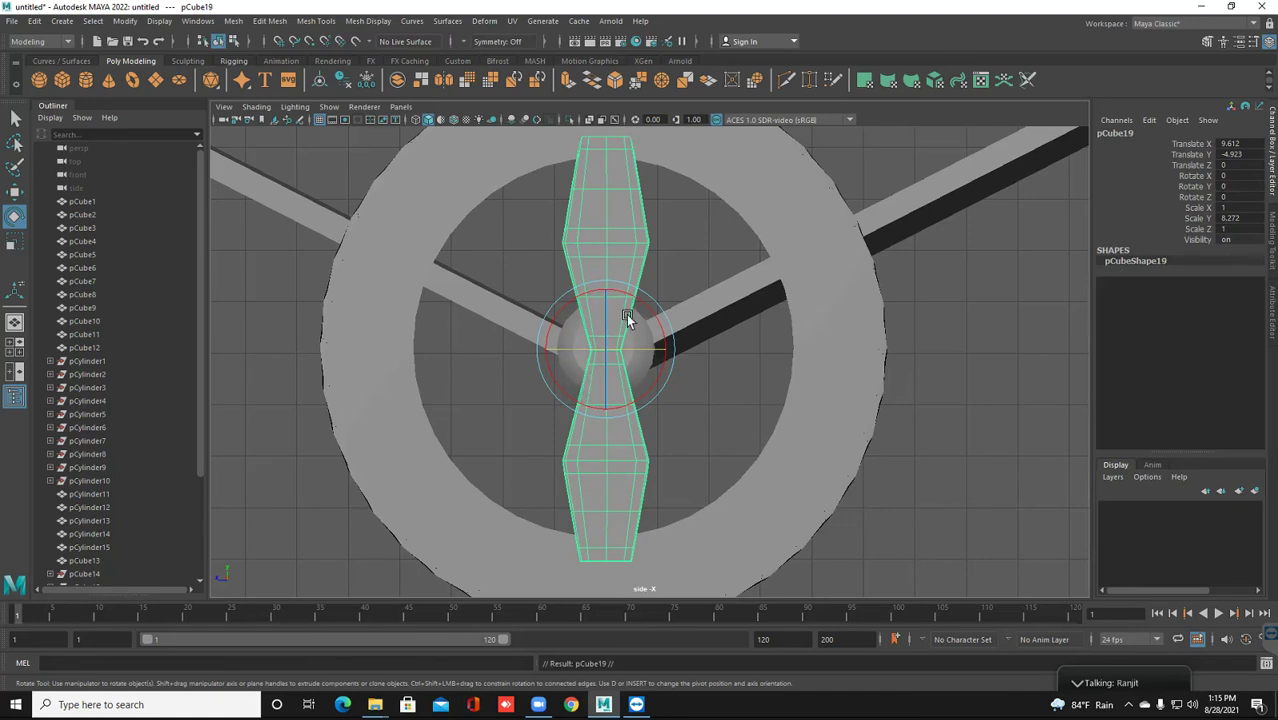
mouse_move(646, 312)
mouse_down()
mouse_move(663, 341)
mouse_move(602, 350)
mouse_move(639, 357)
mouse_move(656, 342)
mouse_move(641, 317)
mouse_move(651, 308)
mouse_move(653, 322)
mouse_move(1273, 145)
mouse_move(1241, 180)
mouse_up()
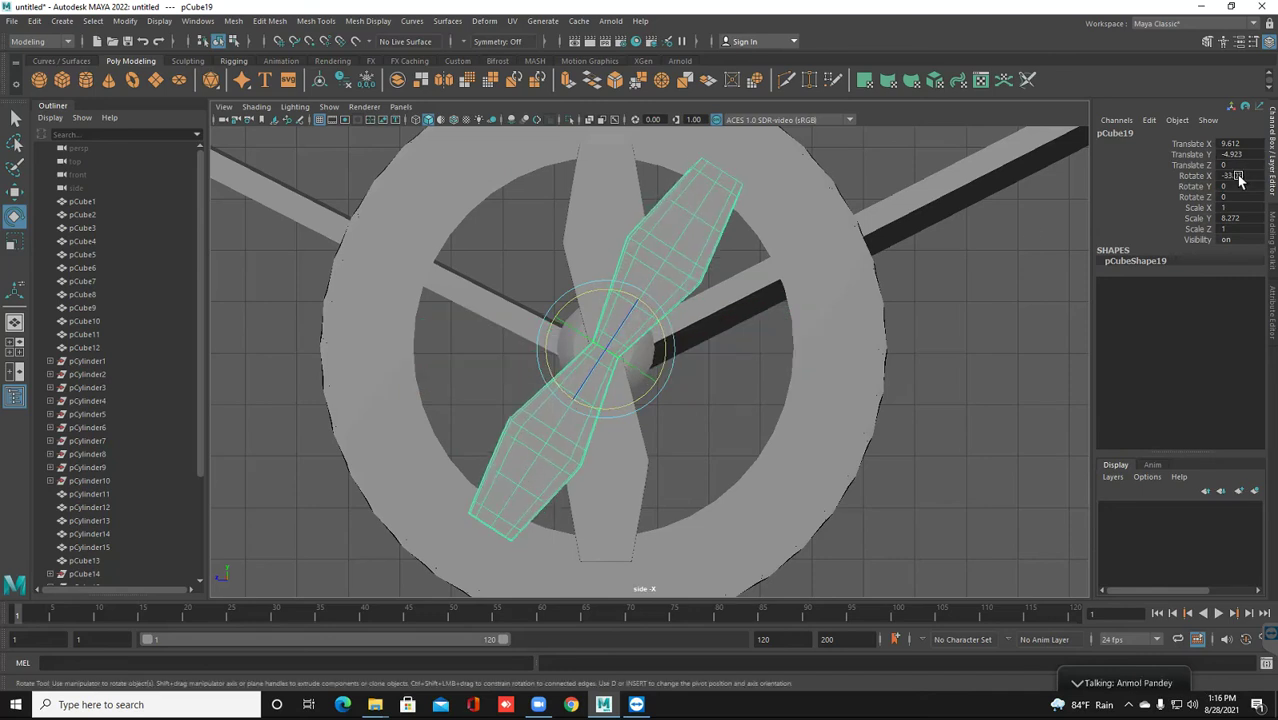
drag(1240, 178, 1240, 179)
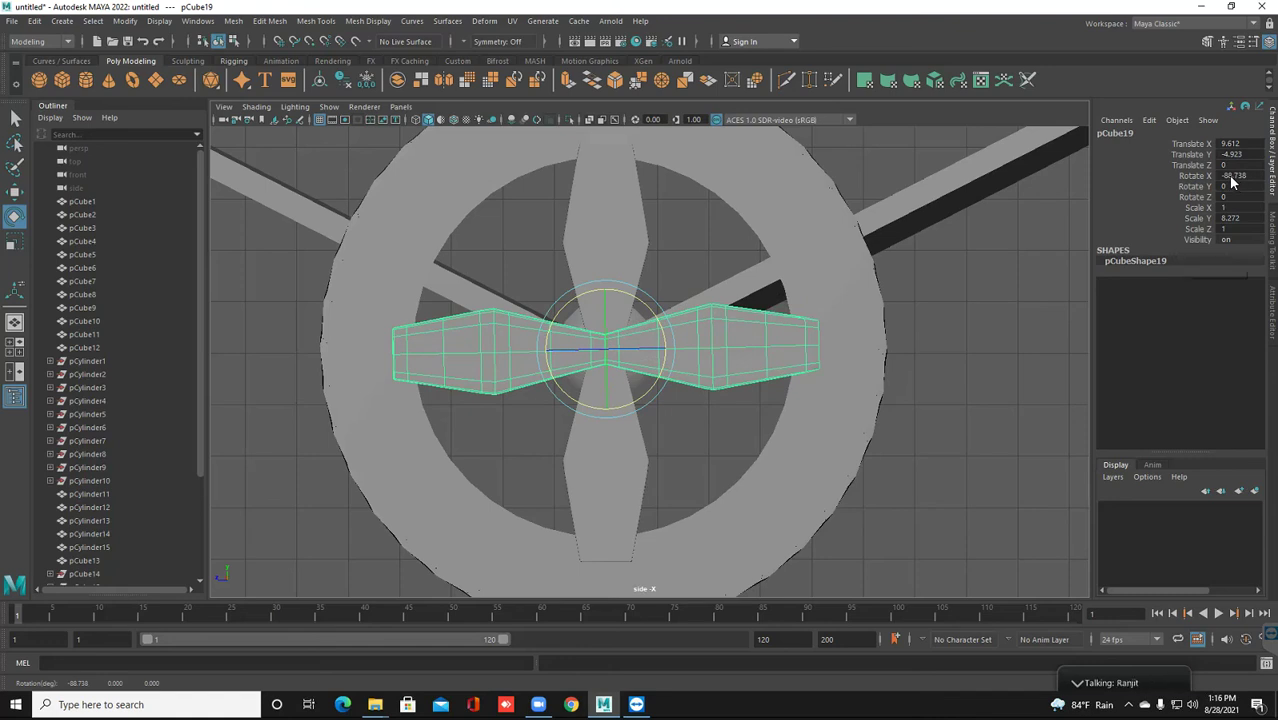
double_click(1234, 177)
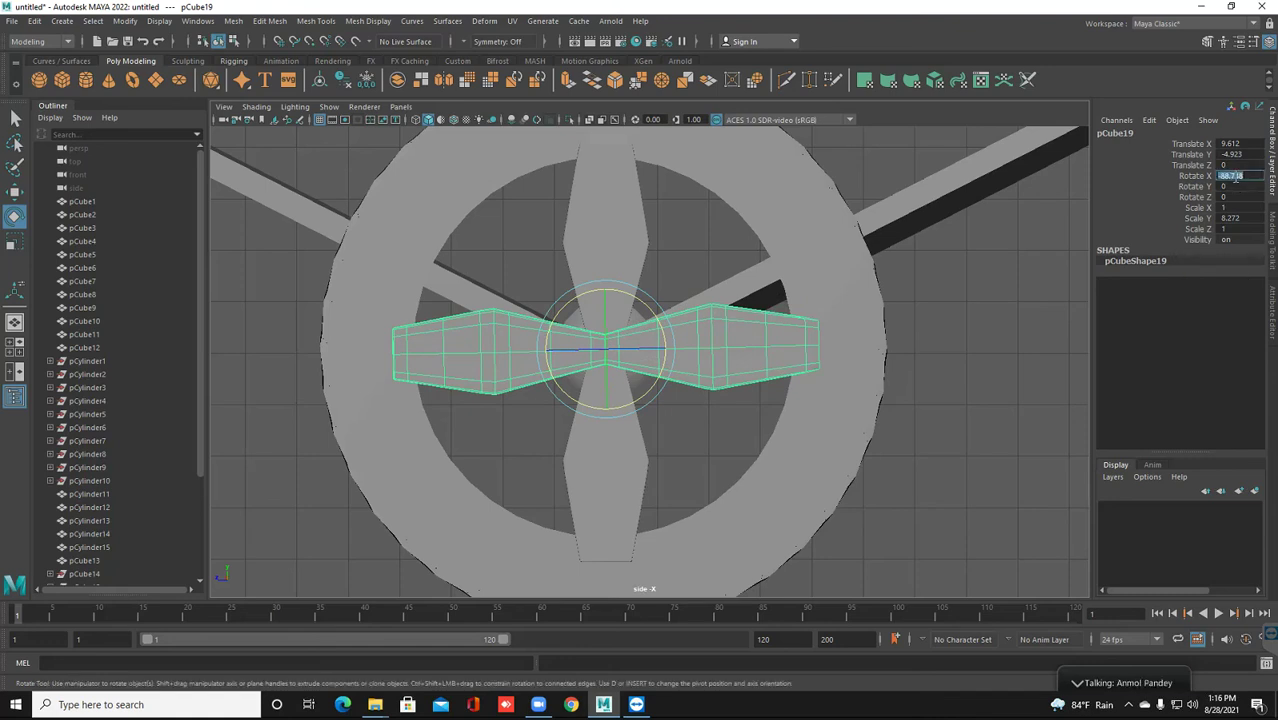
key(BackSpace)
text(-90)
key(Return)
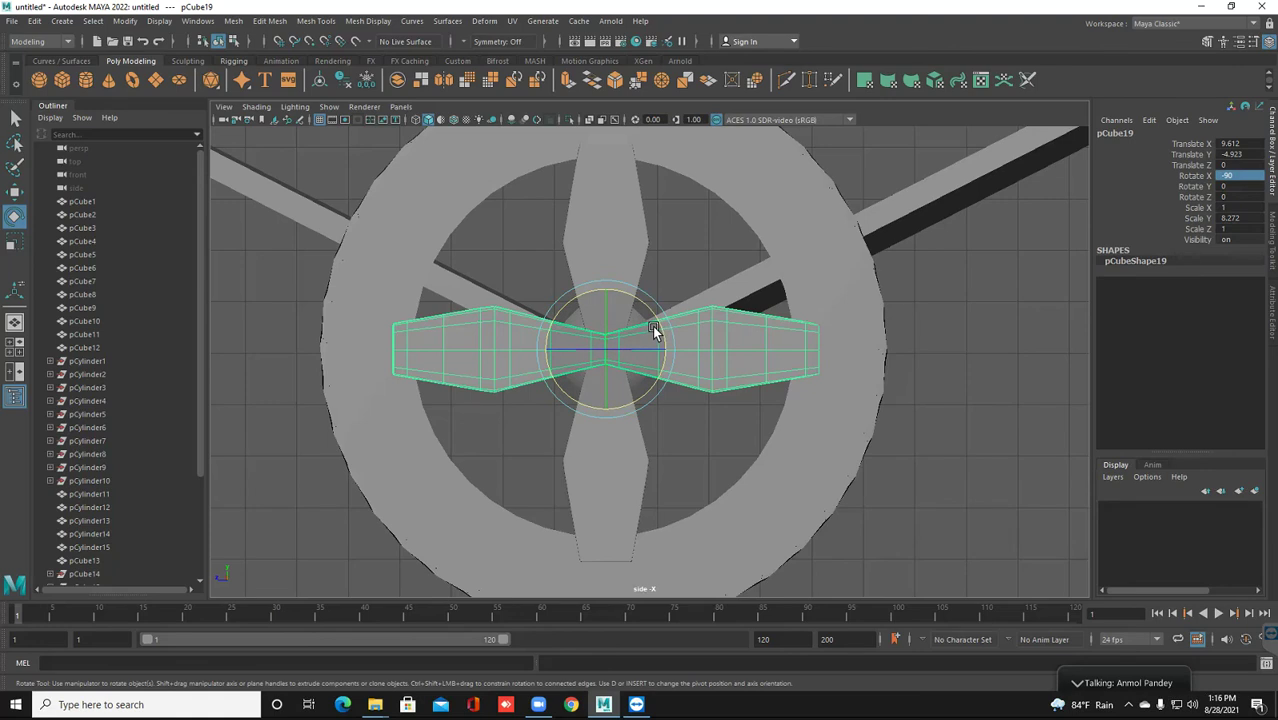
key(ctrl+d)
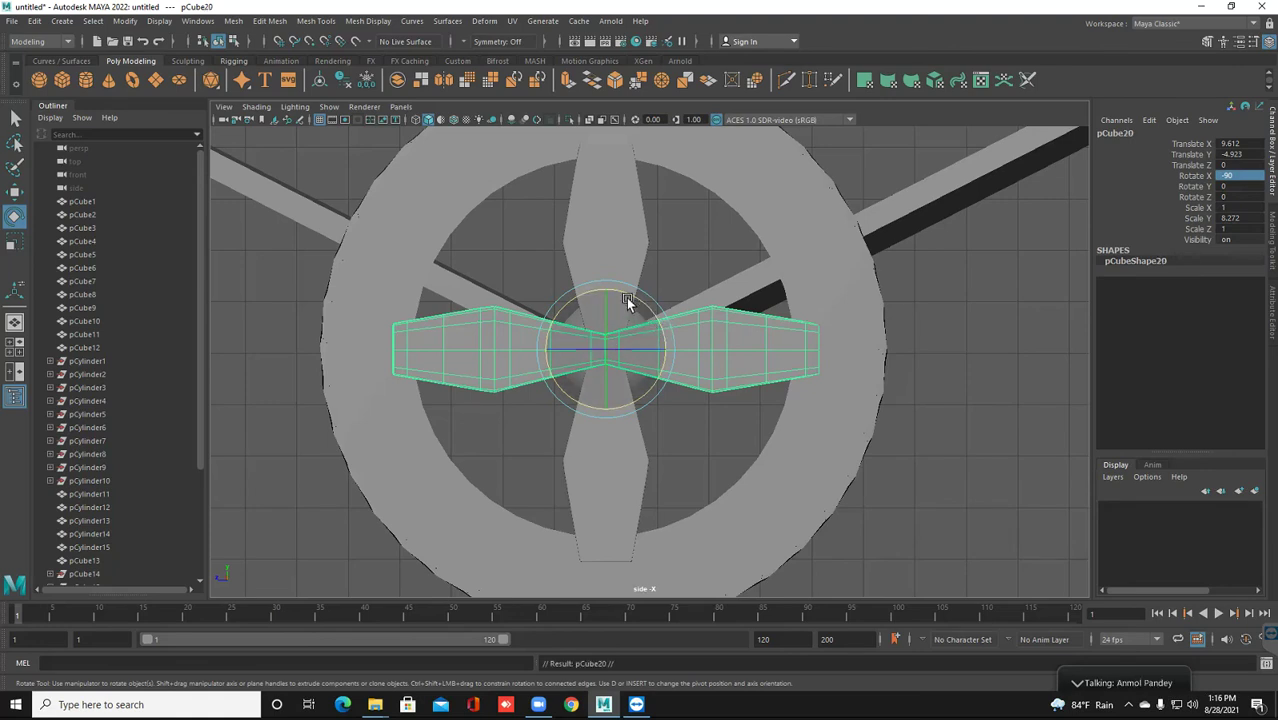
Try tilting the new spoke copy, then undo it and clear the horizontal spoke selection
alt+drag(626, 300, 628, 298)
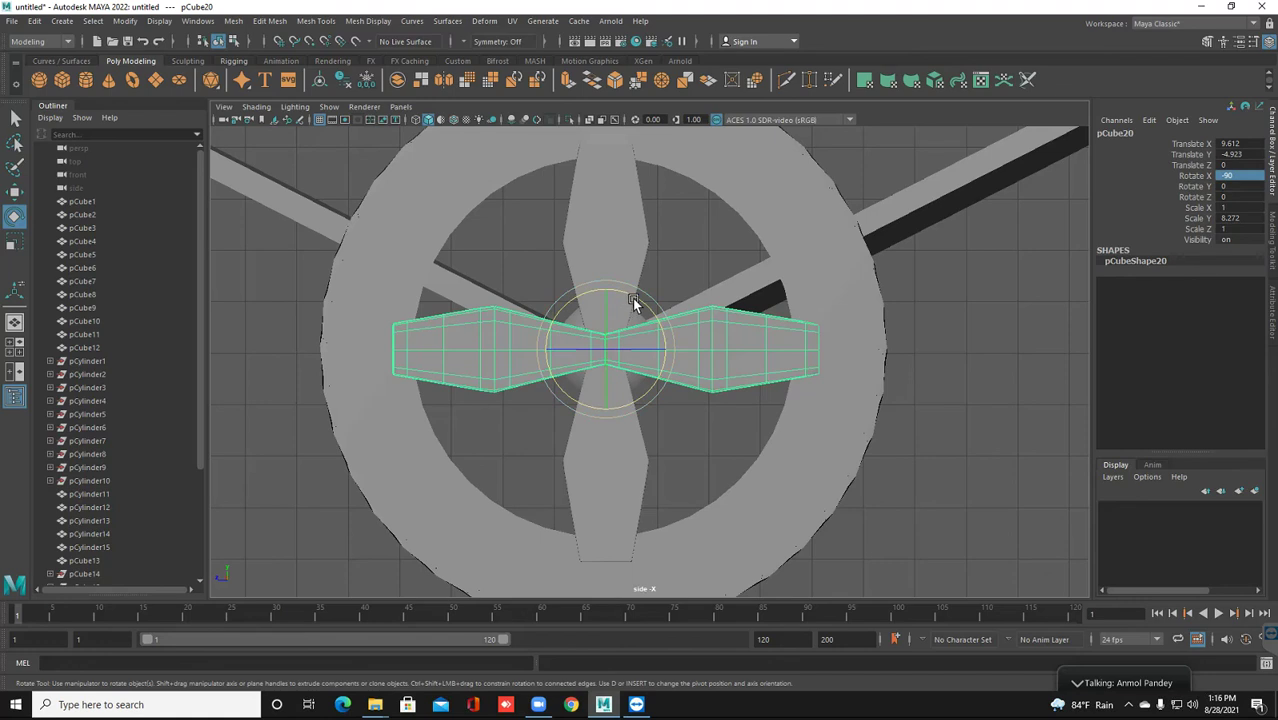
drag(641, 302, 568, 304)
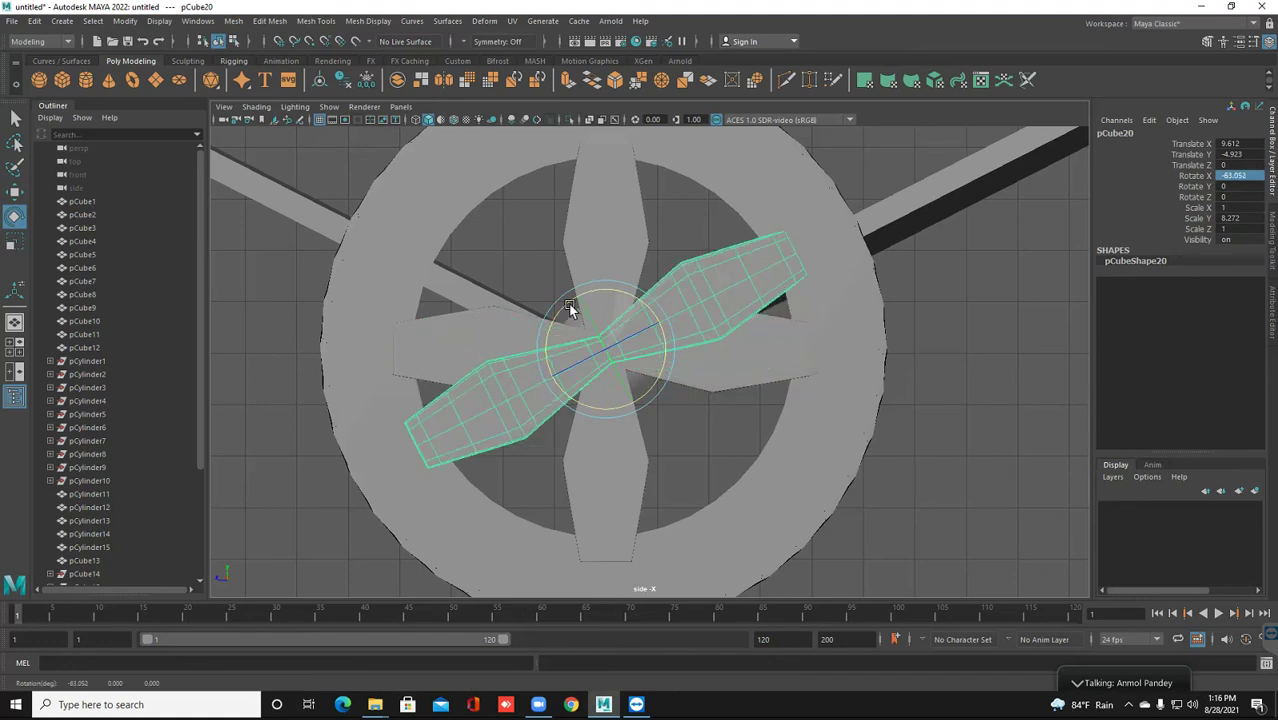
key(ctrl+z)
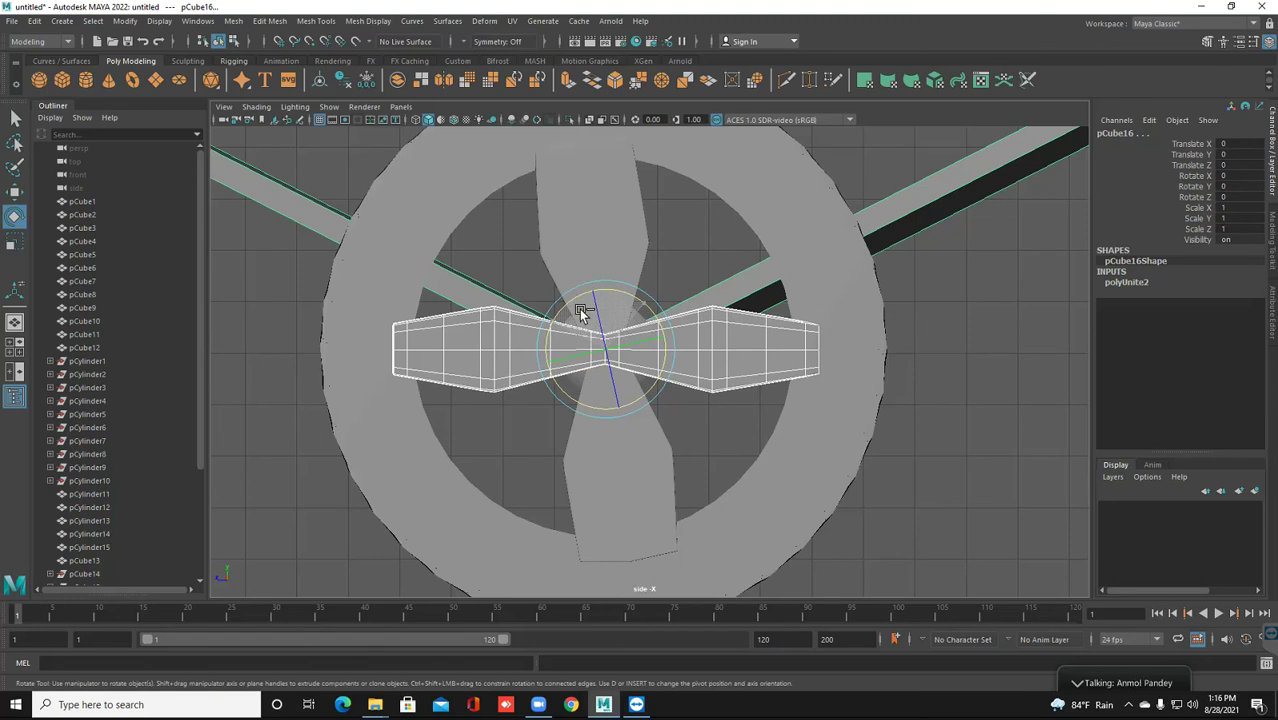
right_click(584, 502)
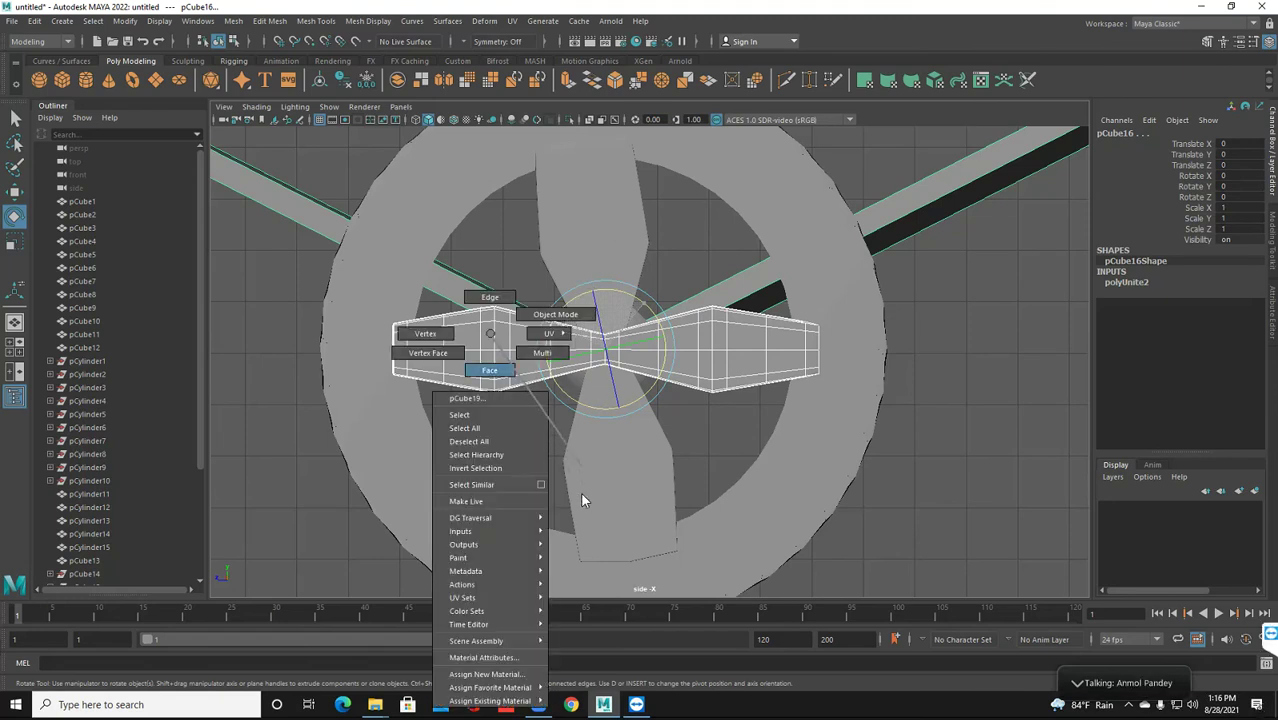
click(577, 480)
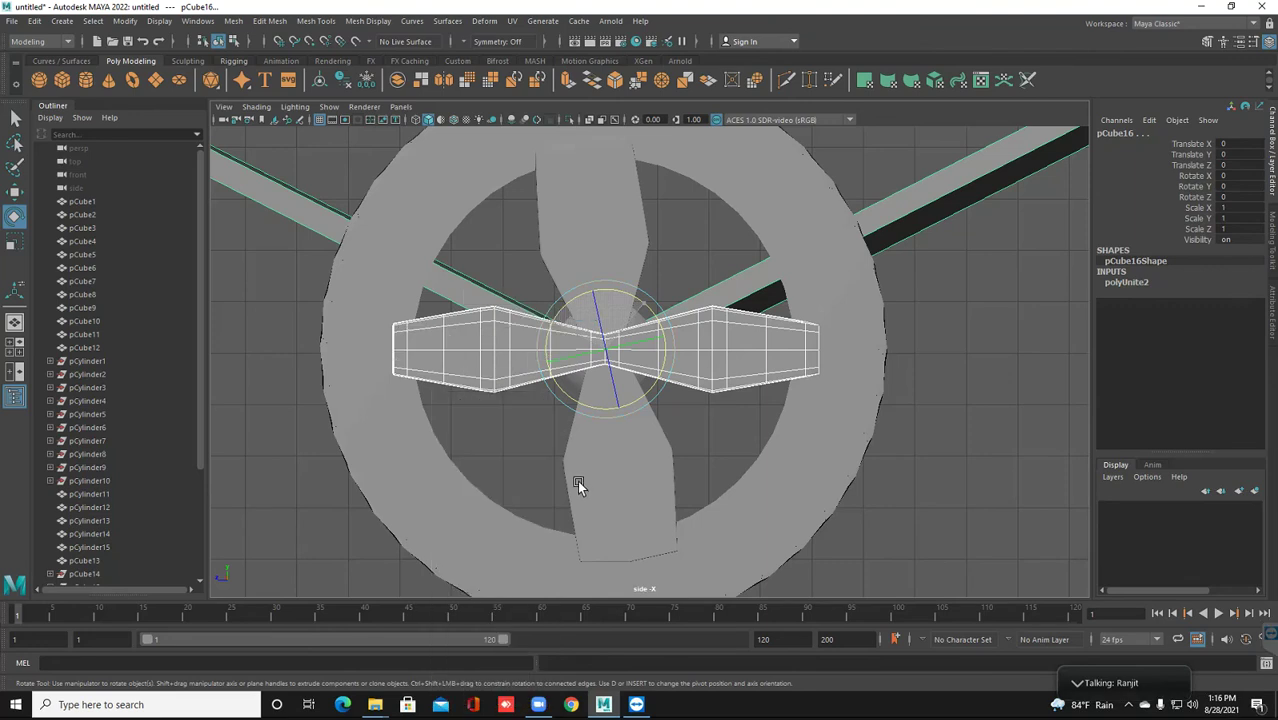
key(ctrl+z)
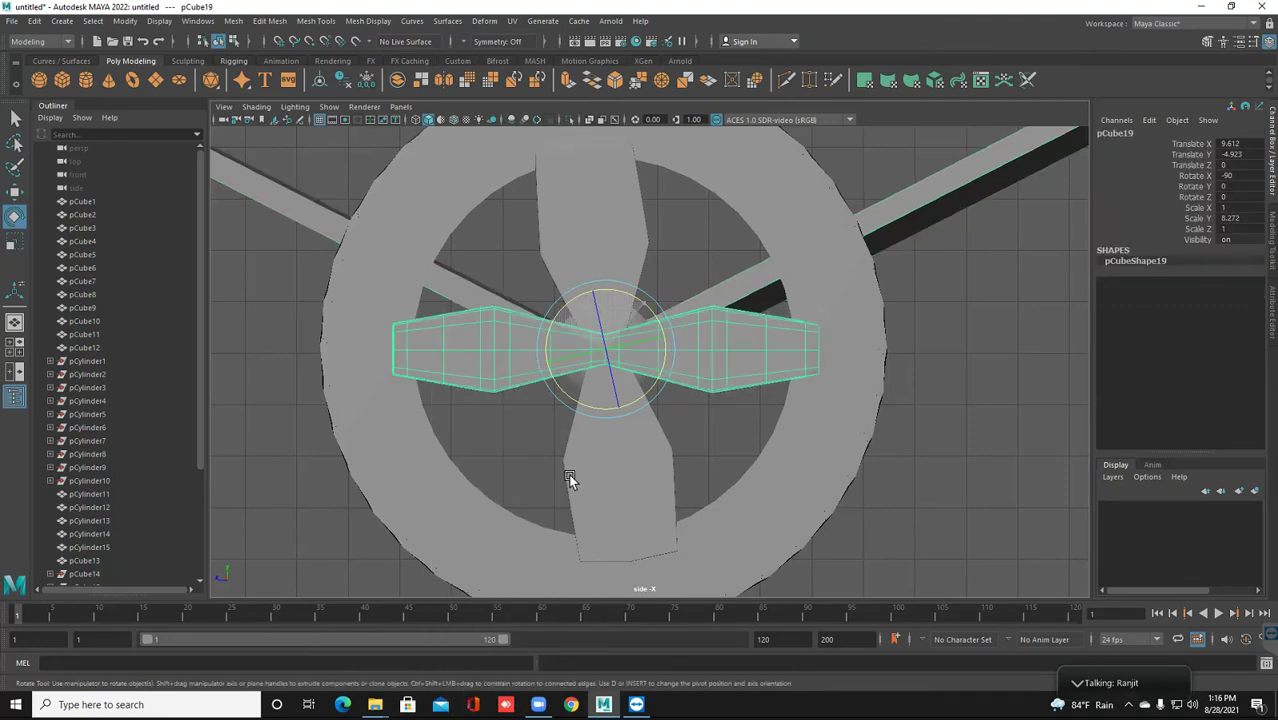
right_click(583, 473)
click(582, 472)
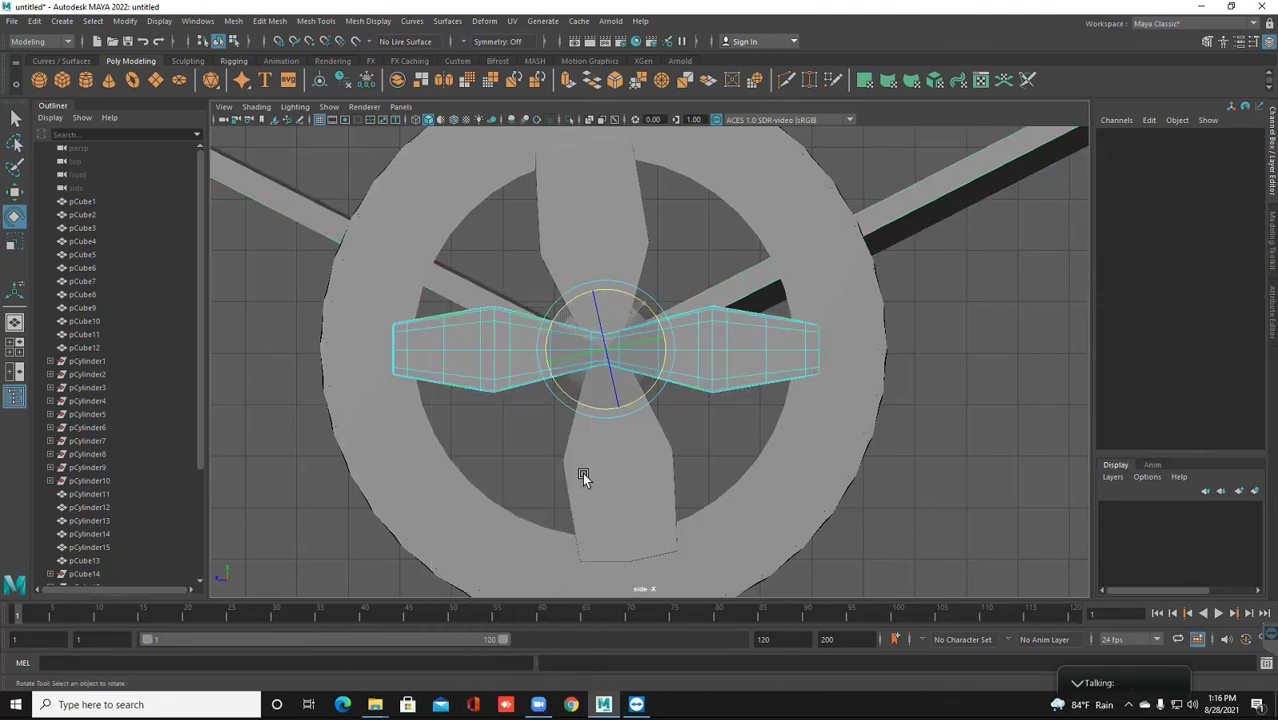
Return to whole-object selection mode and select the vertical spoke
key(ctrl+d)
right_click(513, 344)
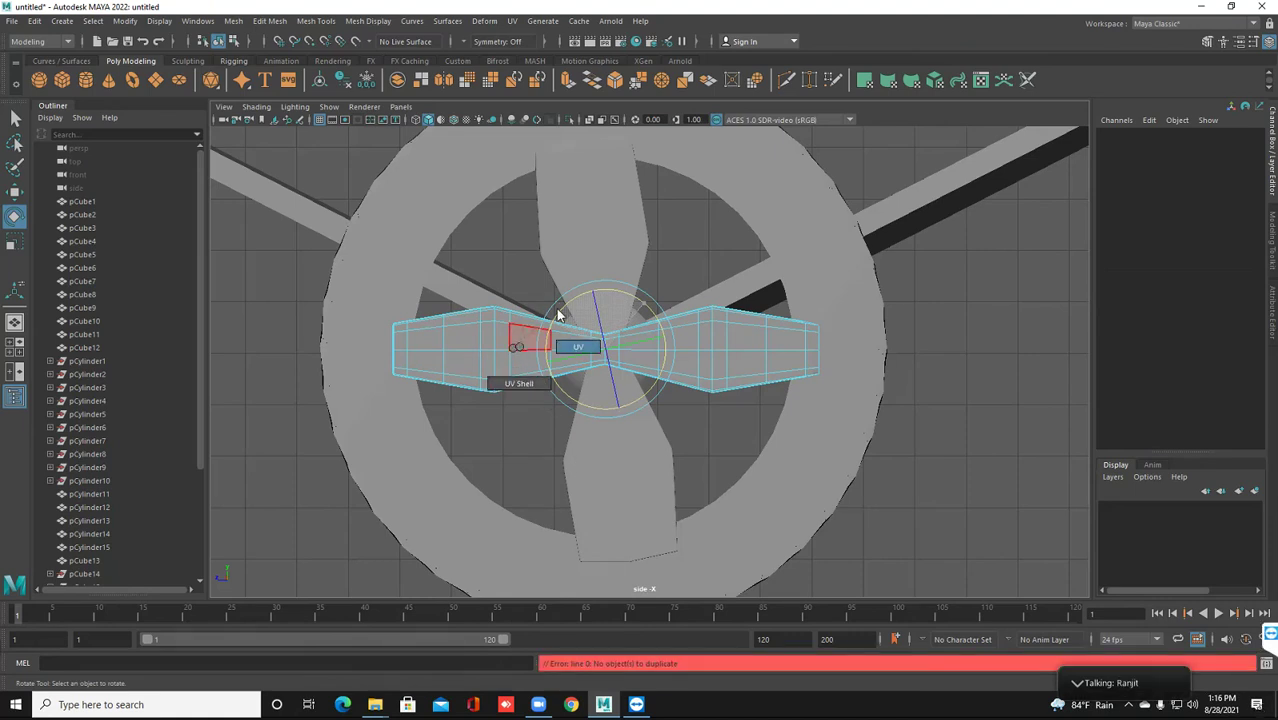
right_drag(508, 339, 570, 312)
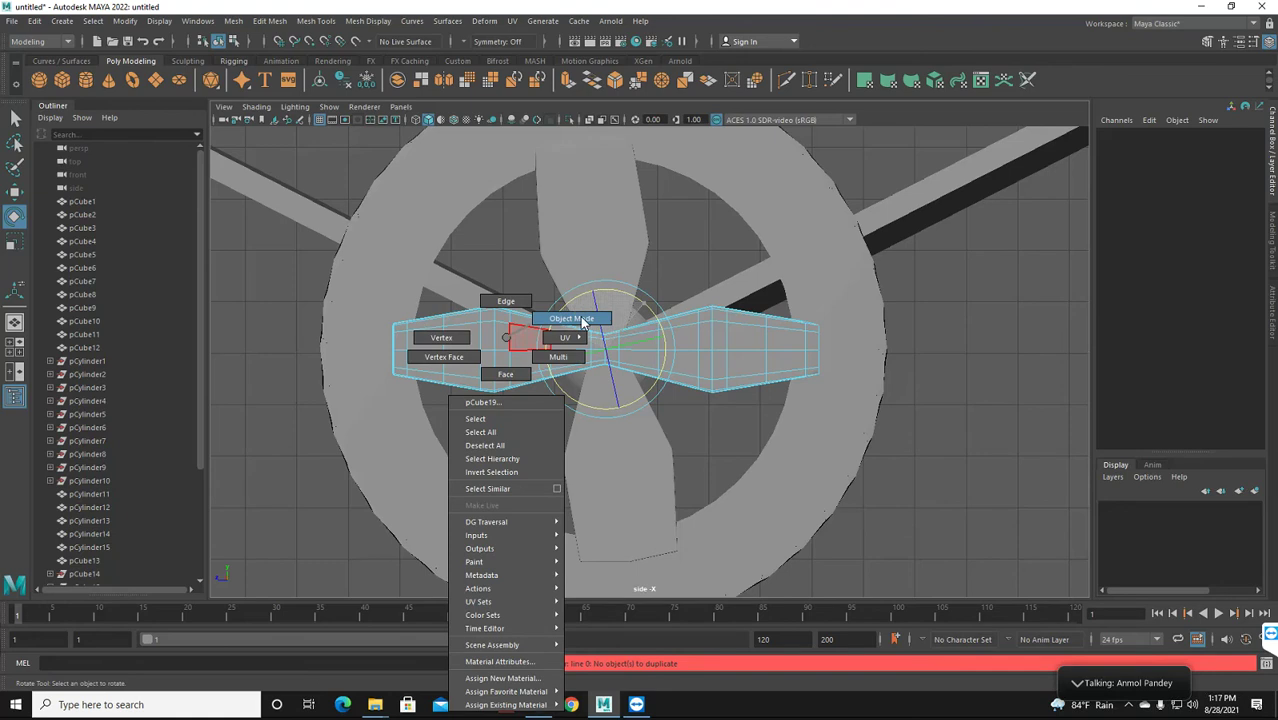
click(583, 320)
click(597, 507)
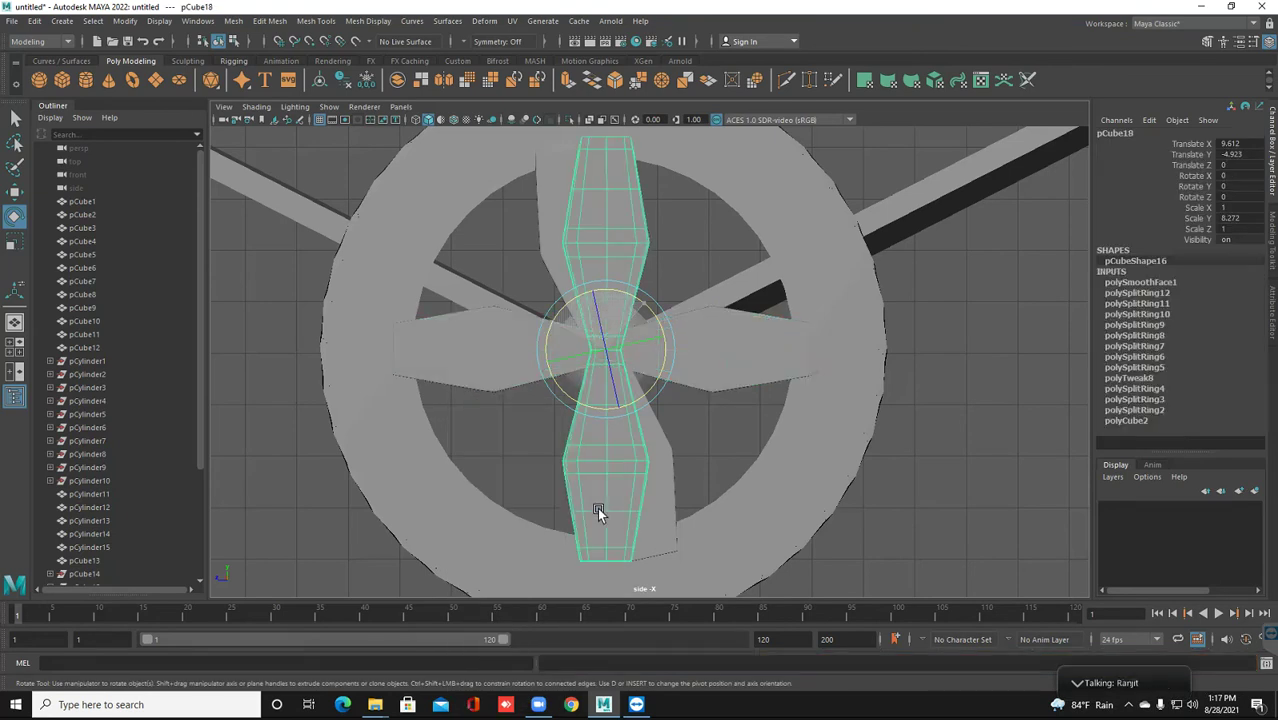
Tilt spoke copy pCube20 to about -41.5° on X
mouse_move(650, 306)
mouse_down()
mouse_move(684, 321)
mouse_move(711, 366)
mouse_up()
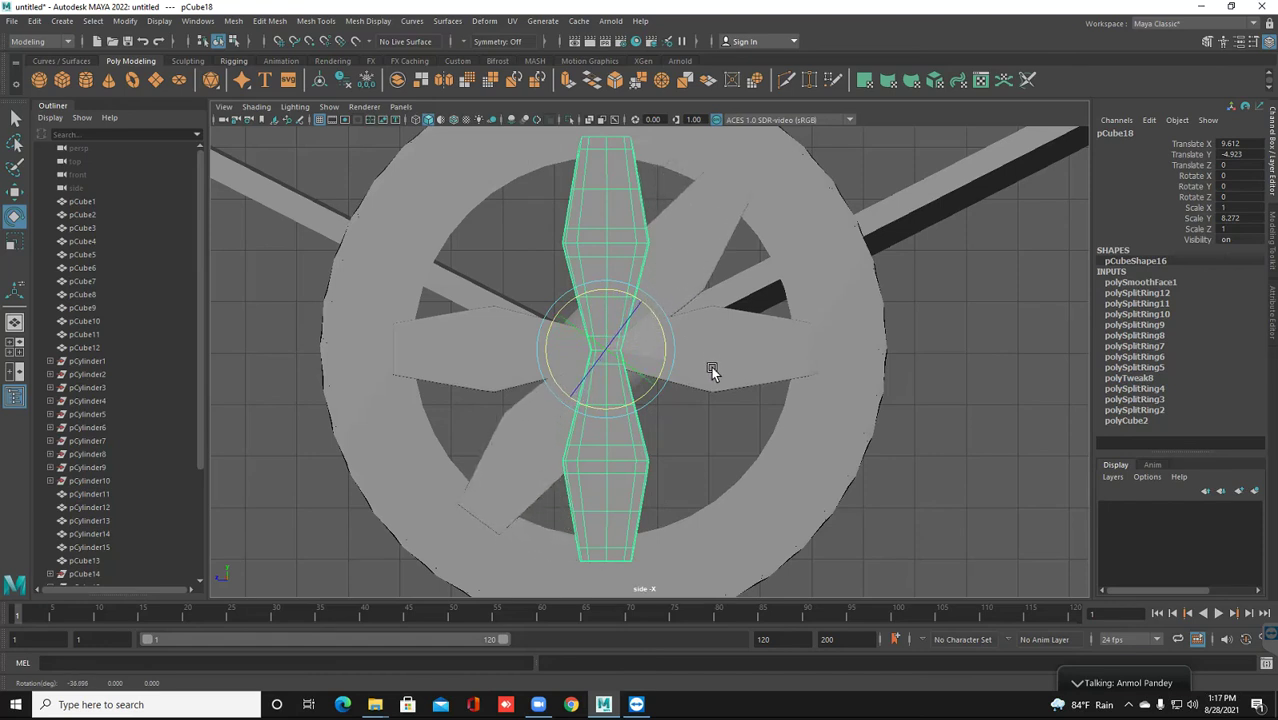
click(638, 444)
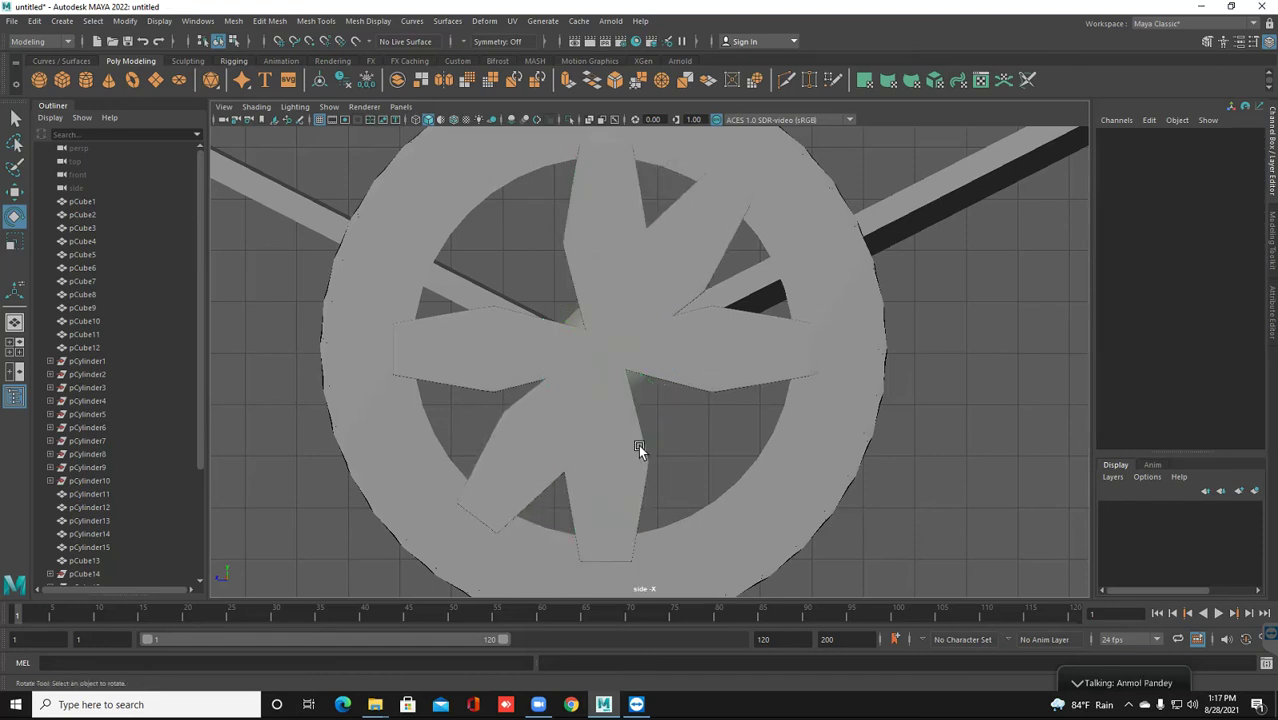
click(678, 239)
drag(655, 312, 657, 315)
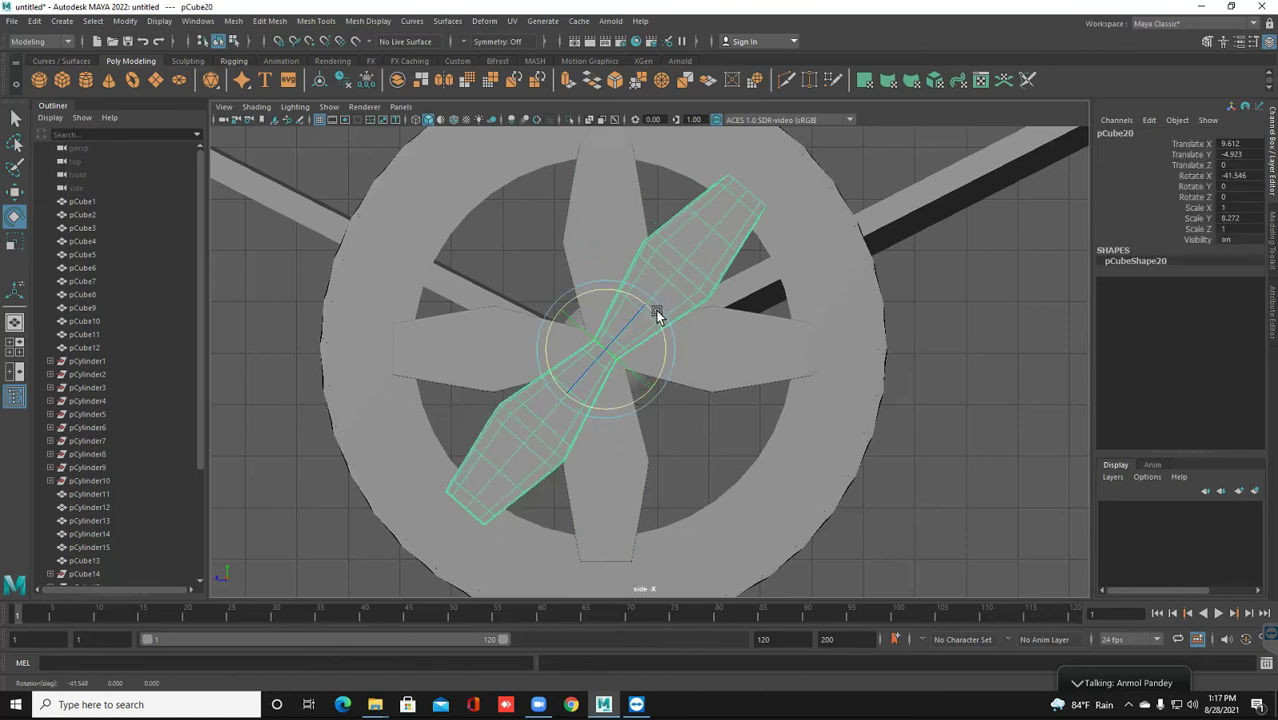
Duplicate it as pCube21 and turn the copy to about 49.8° on X
key(ctrl+d)
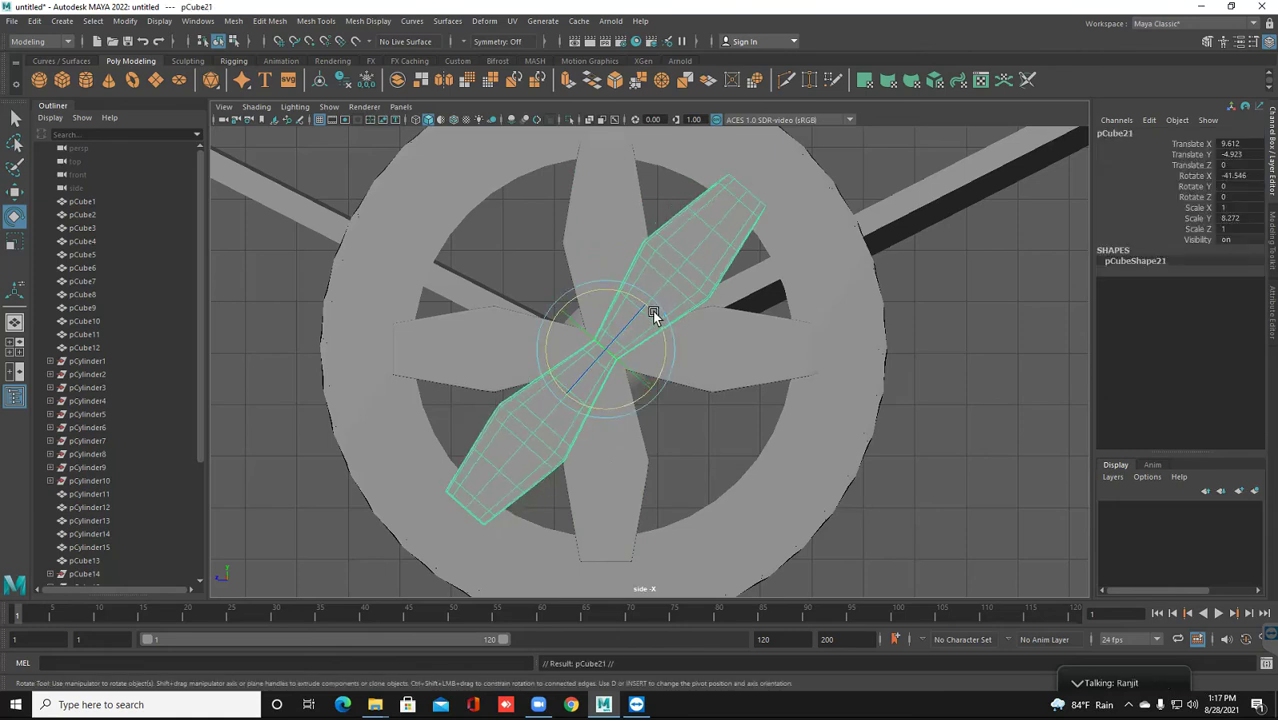
drag(639, 301, 562, 291)
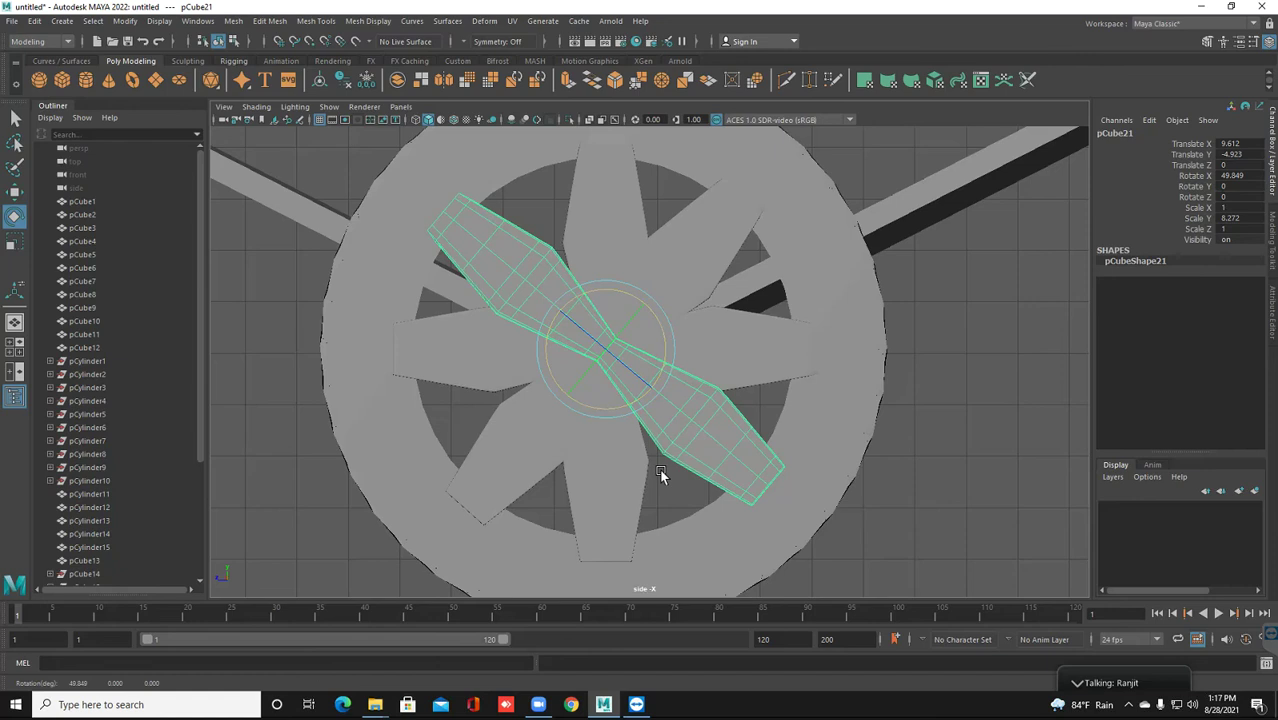
scroll(670, 450, down, 2)
scroll(676, 436, down, 3)
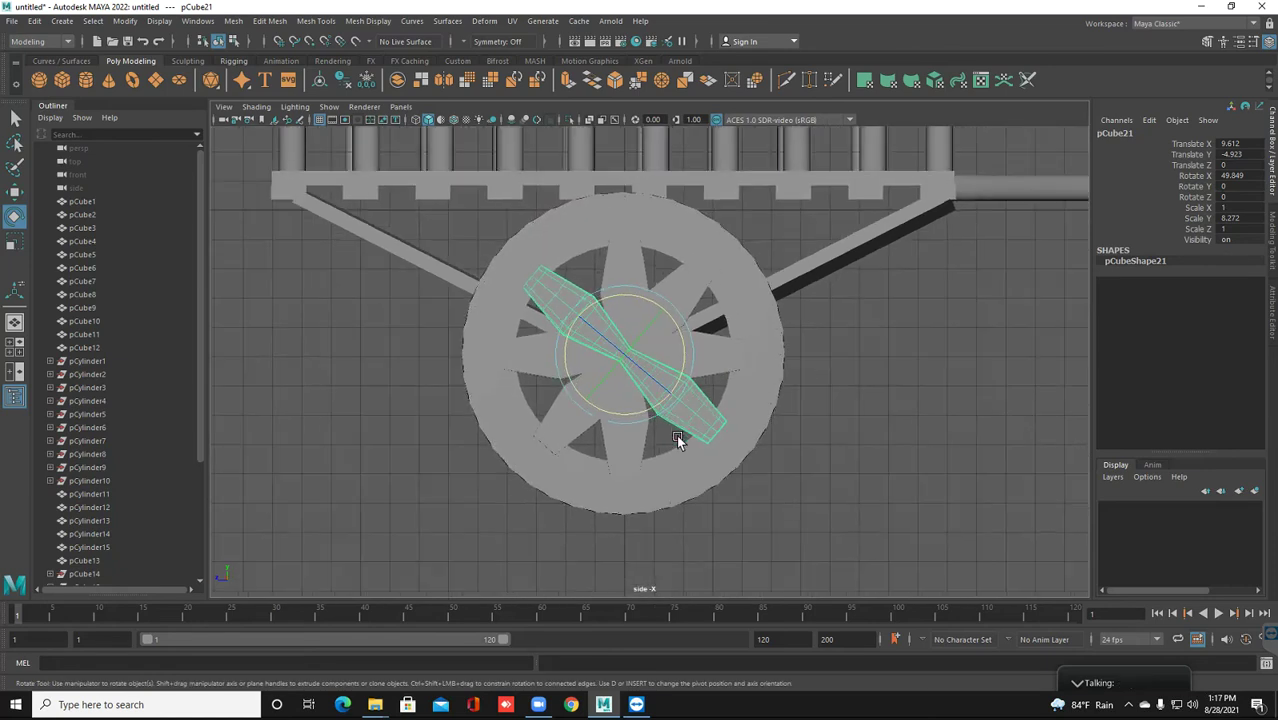
In the perspective view, scale diagonal spoke pCube21 to about 0.559 X and 0.658 Z
click(15, 325)
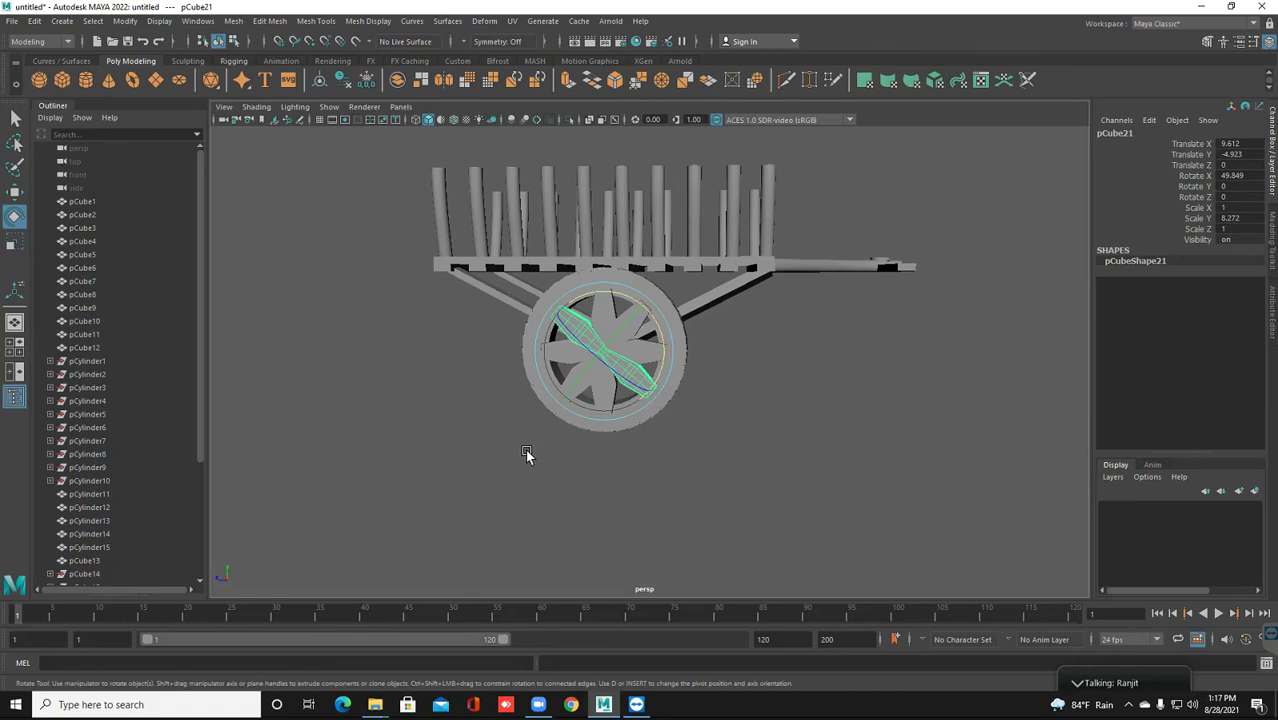
scroll(556, 470, up, 3)
alt+drag(556, 470, 641, 497)
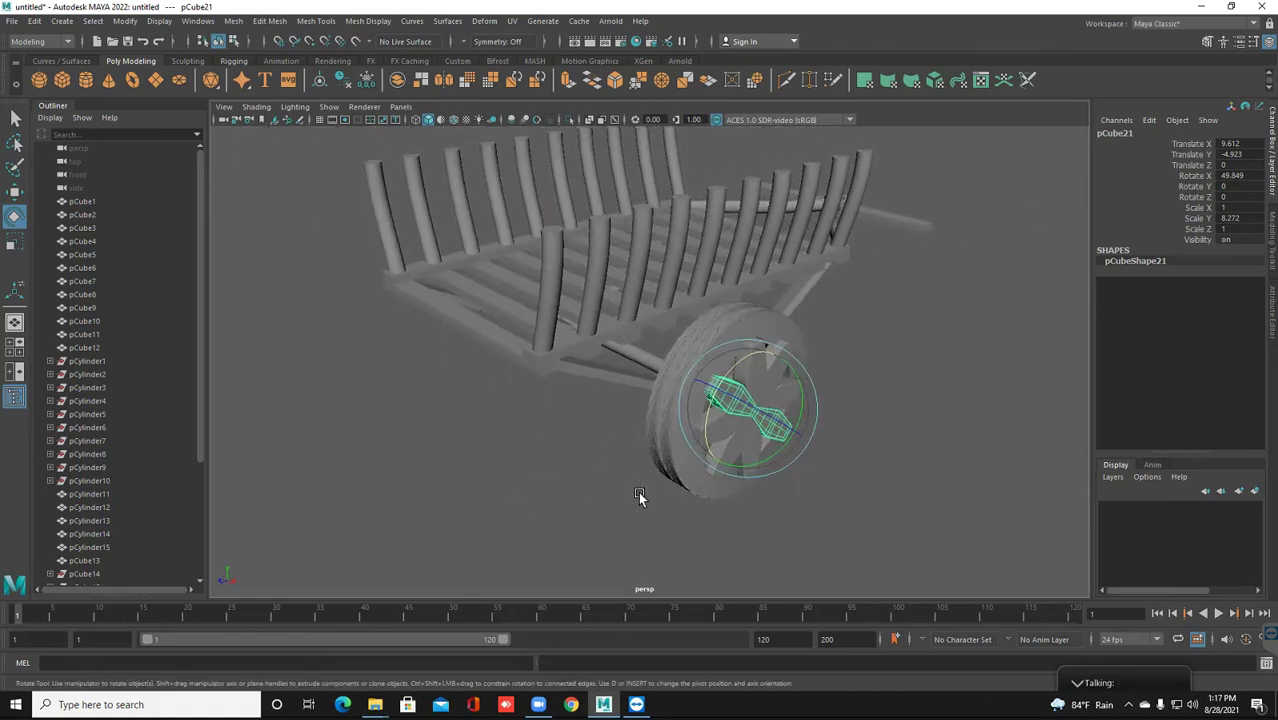
scroll(638, 499, up, 2)
scroll(604, 470, up, 2)
mouse_move(590, 487)
alt+mouse_down()
mouse_move(568, 478)
mouse_move(562, 419)
alt+mouse_up()
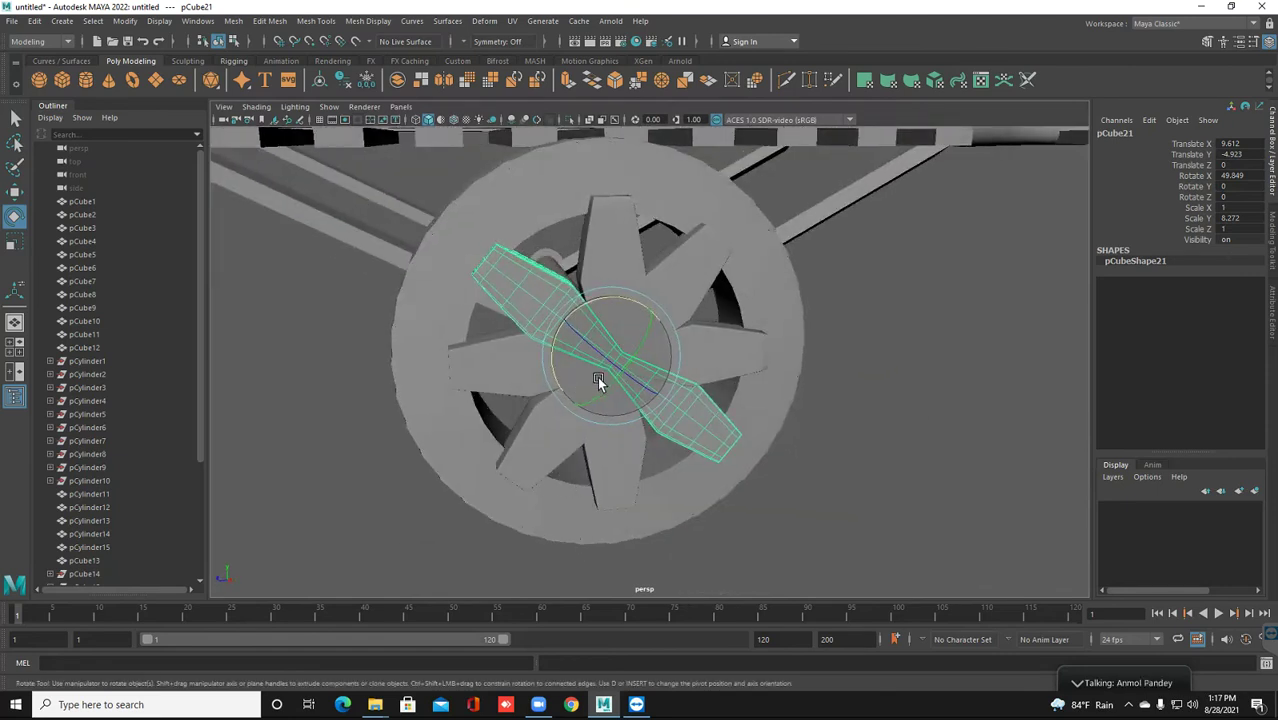
key(r)
alt+drag(599, 402, 626, 456)
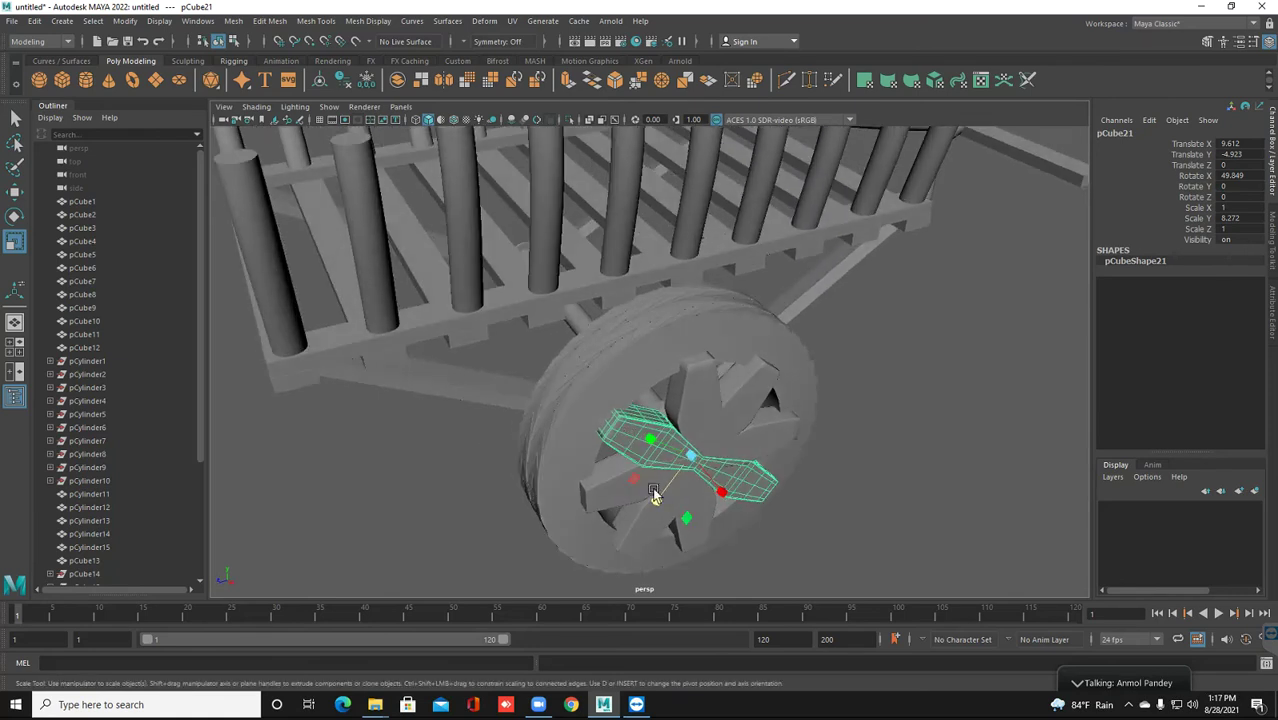
drag(688, 517, 695, 505)
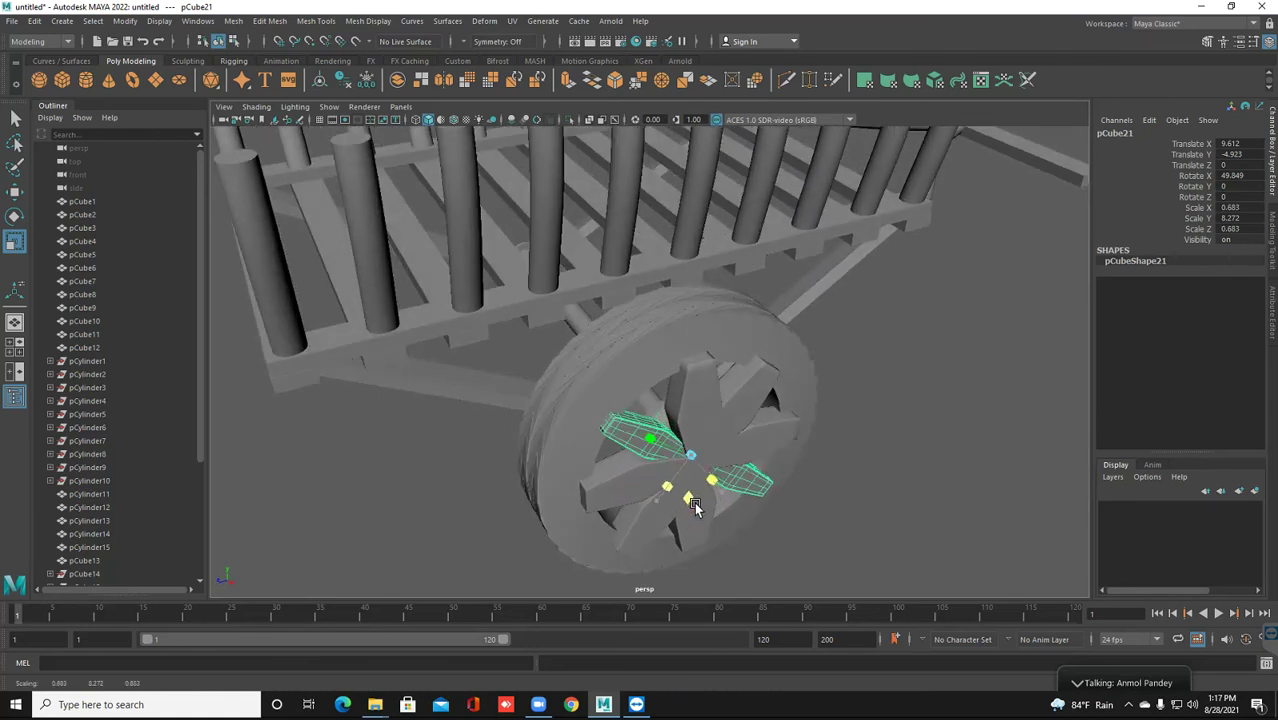
mouse_move(688, 498)
mouse_down()
mouse_move(661, 503)
mouse_move(619, 368)
mouse_up()
Delete the horizontal spoke and reselect the slim diagonal spoke for rotating
click(614, 338)
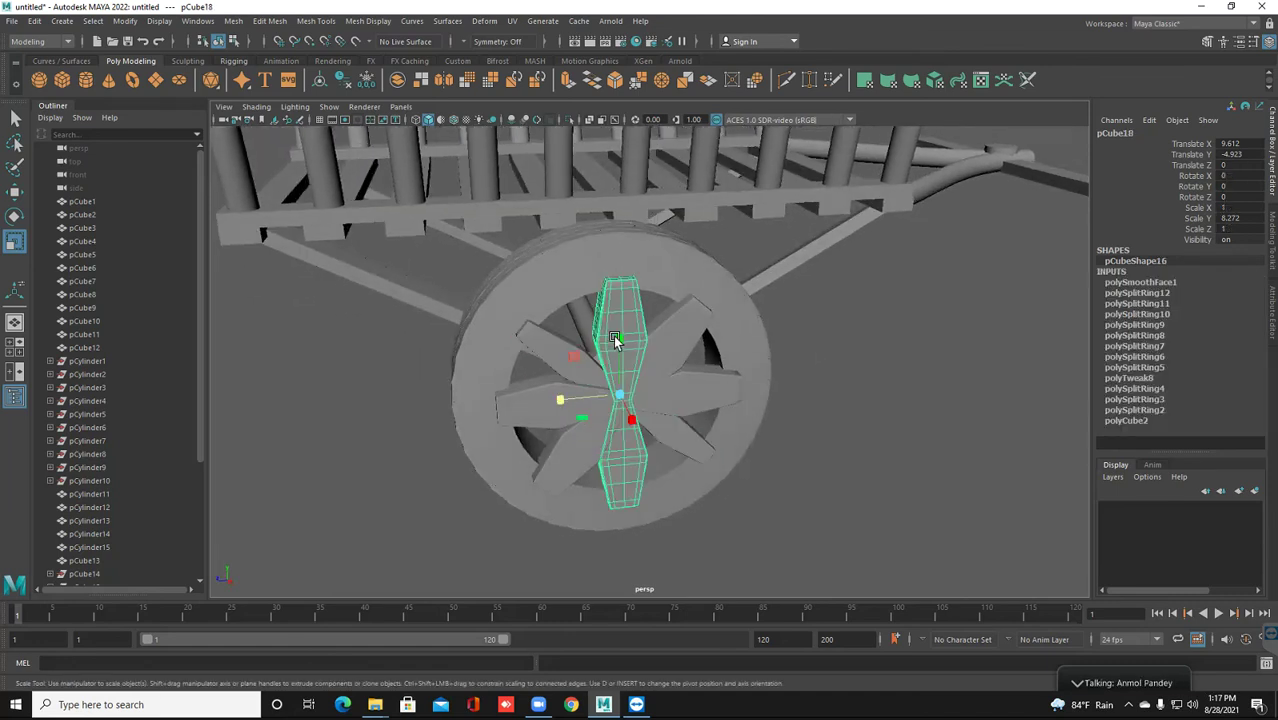
key(ctrl+d)
key(Delete)
click(673, 418)
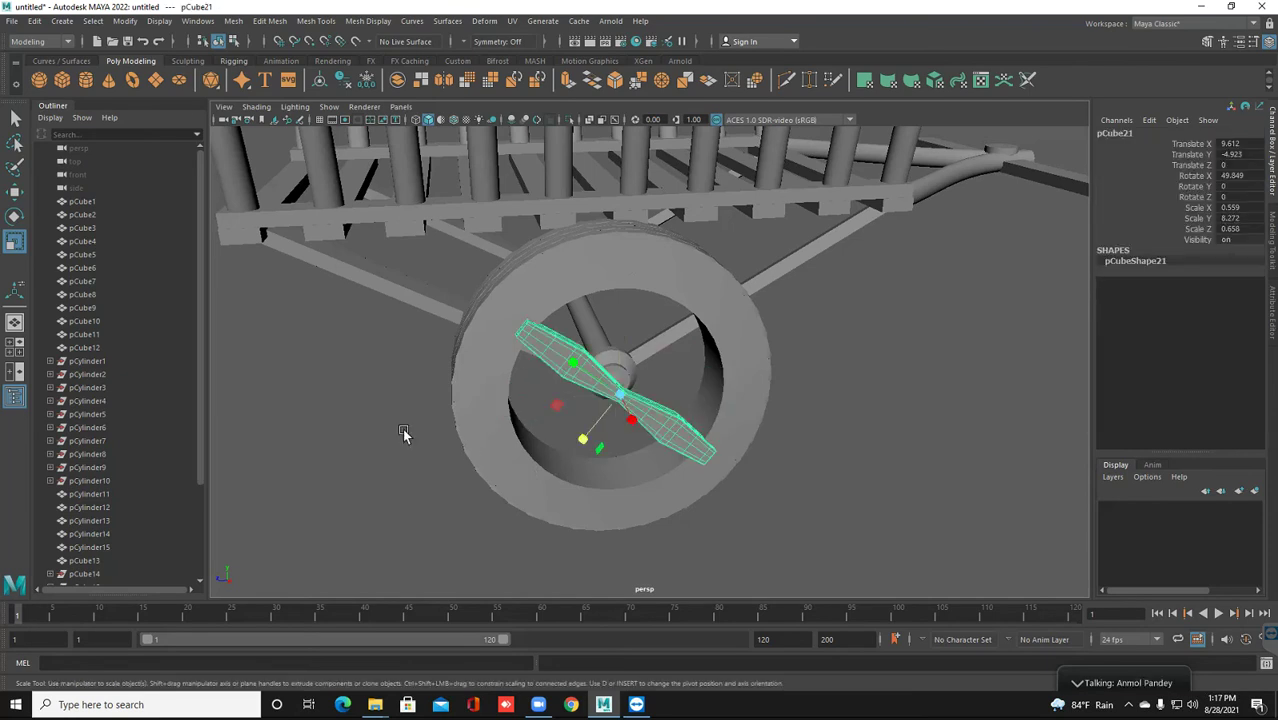
key(e)
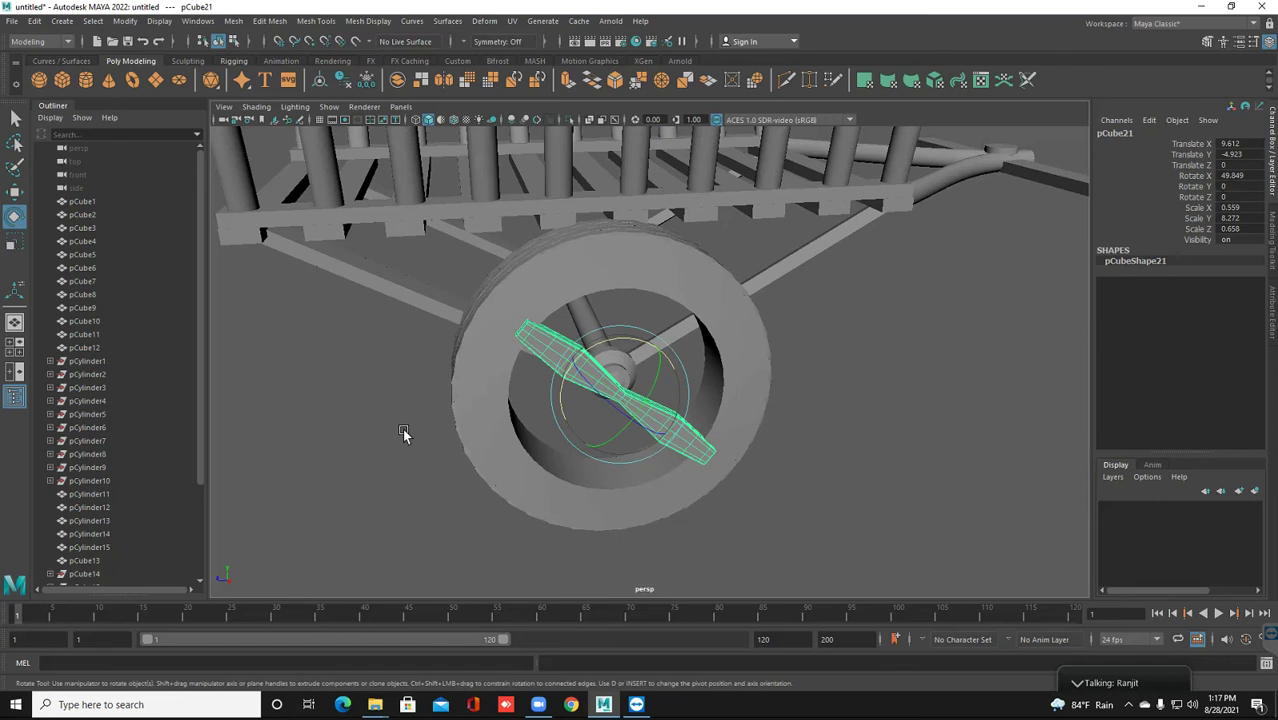
Make two more copies of the spoke blade, rotating each around the hub
key(ctrl+d)
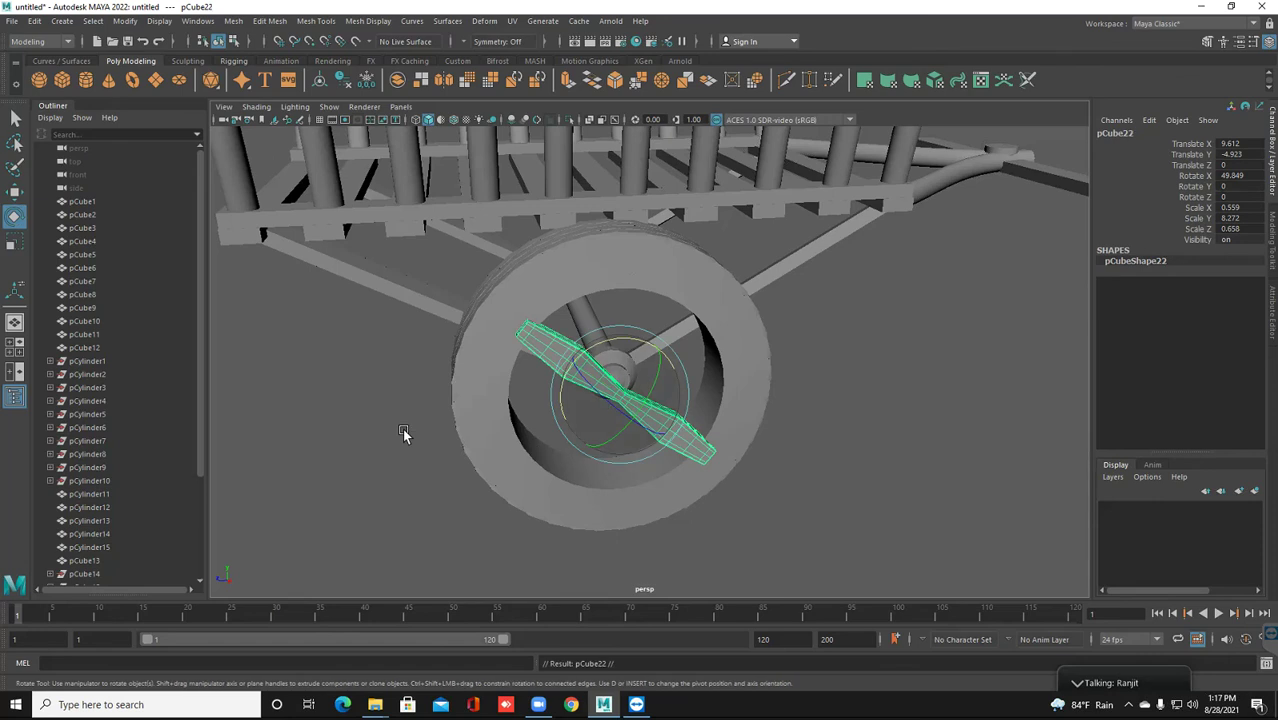
middle_drag(402, 428, 402, 428)
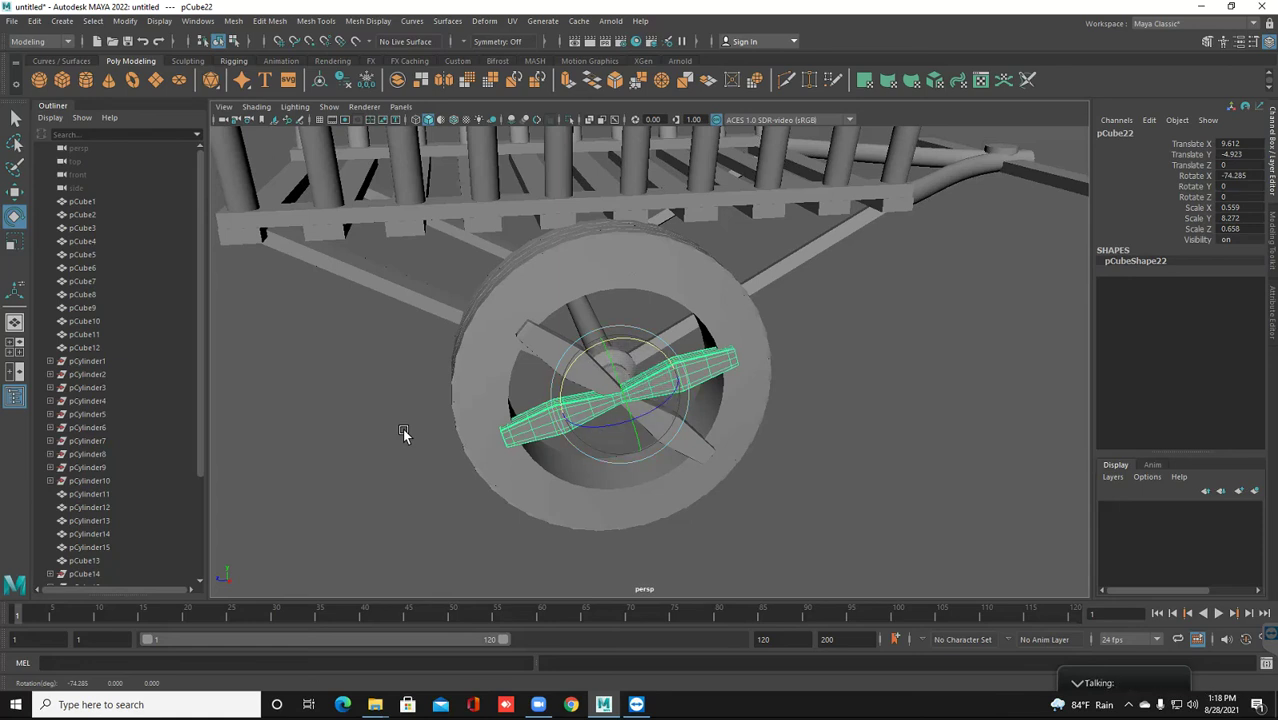
key(ctrl+d)
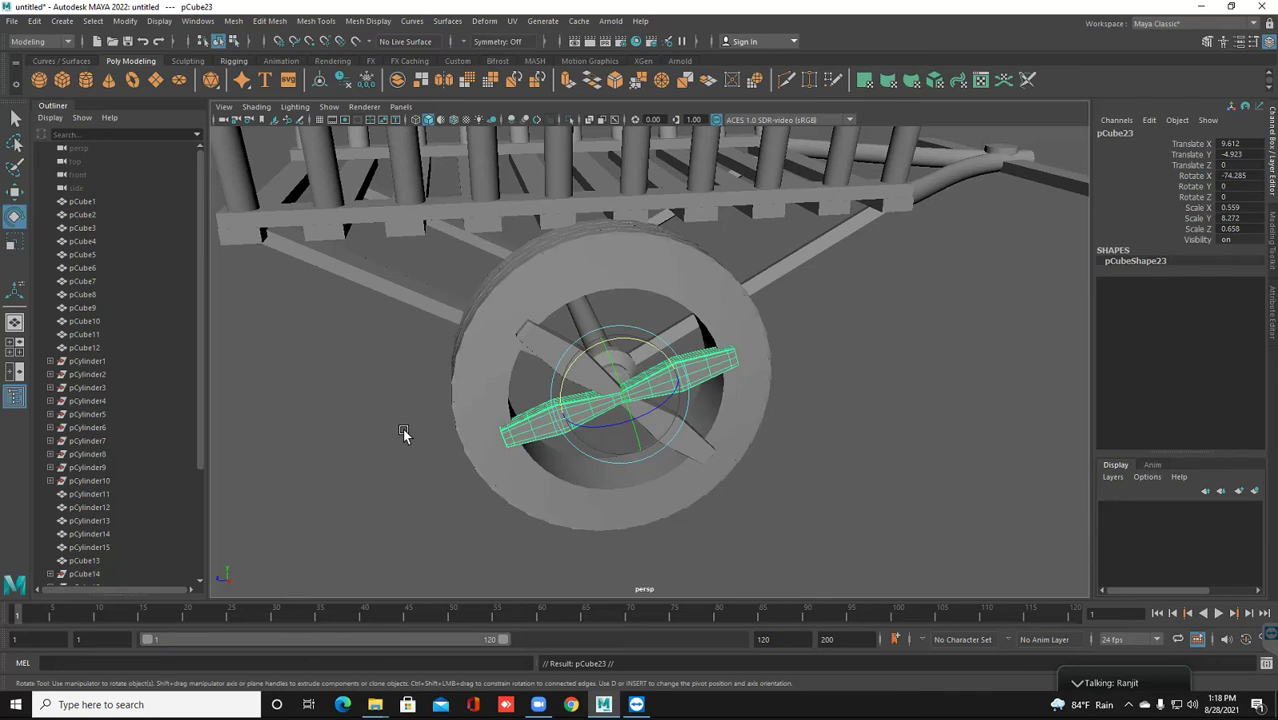
middle_drag(402, 428, 694, 389)
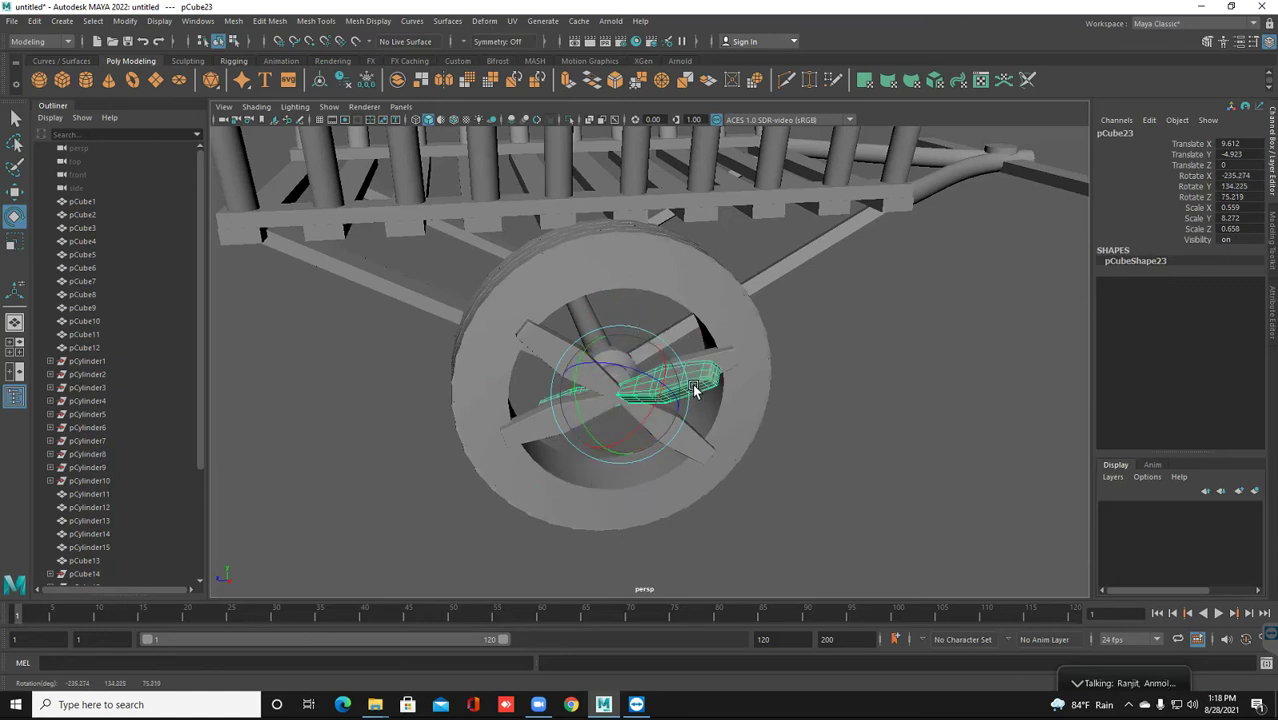
Stand the latest blade copy upright across the hub, then lean it right, undoing a stray tilt
alt+drag(694, 389, 679, 399)
middle_drag(679, 399, 665, 413)
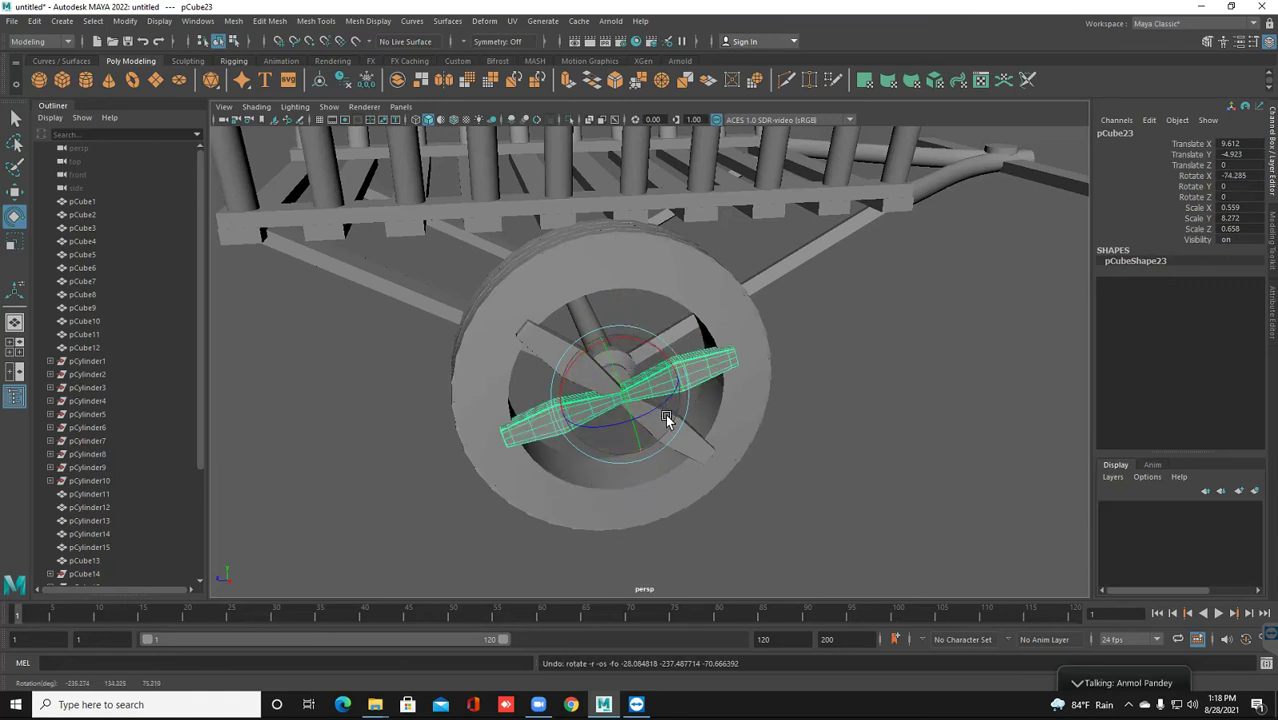
scroll(665, 413, up, 2)
scroll(665, 416, up, 2)
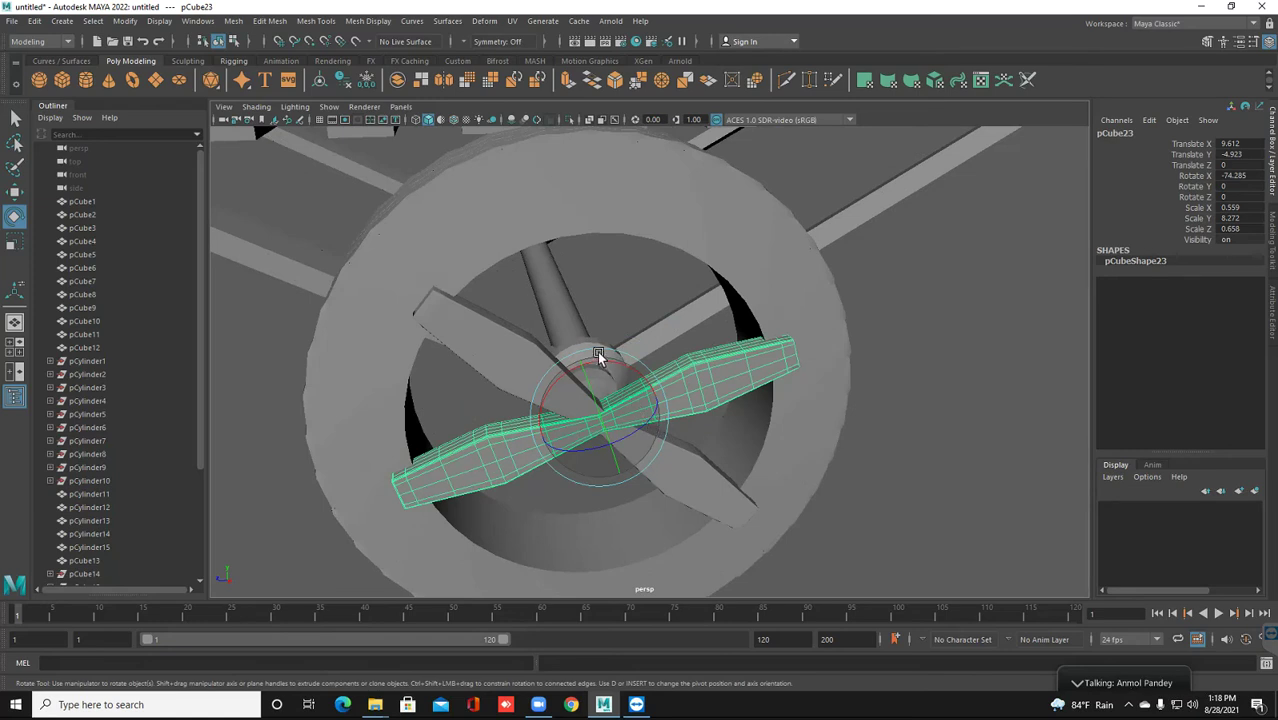
drag(600, 361, 722, 456)
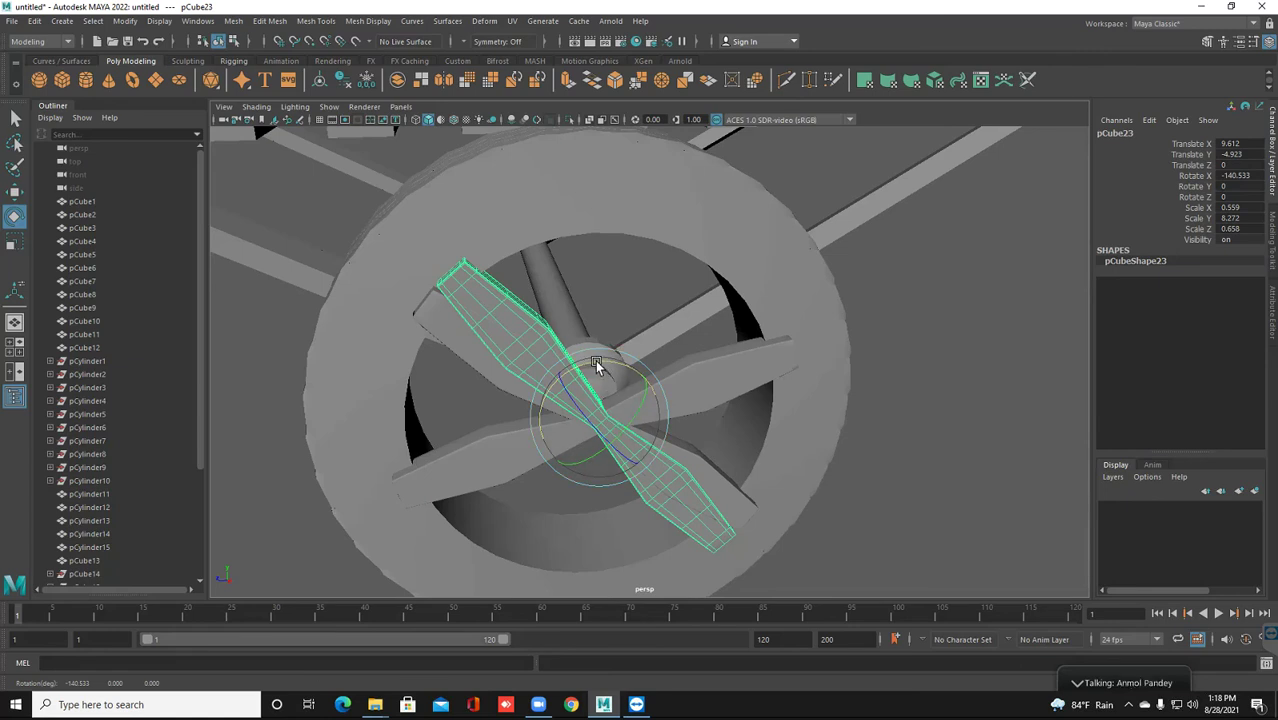
drag(596, 365, 628, 367)
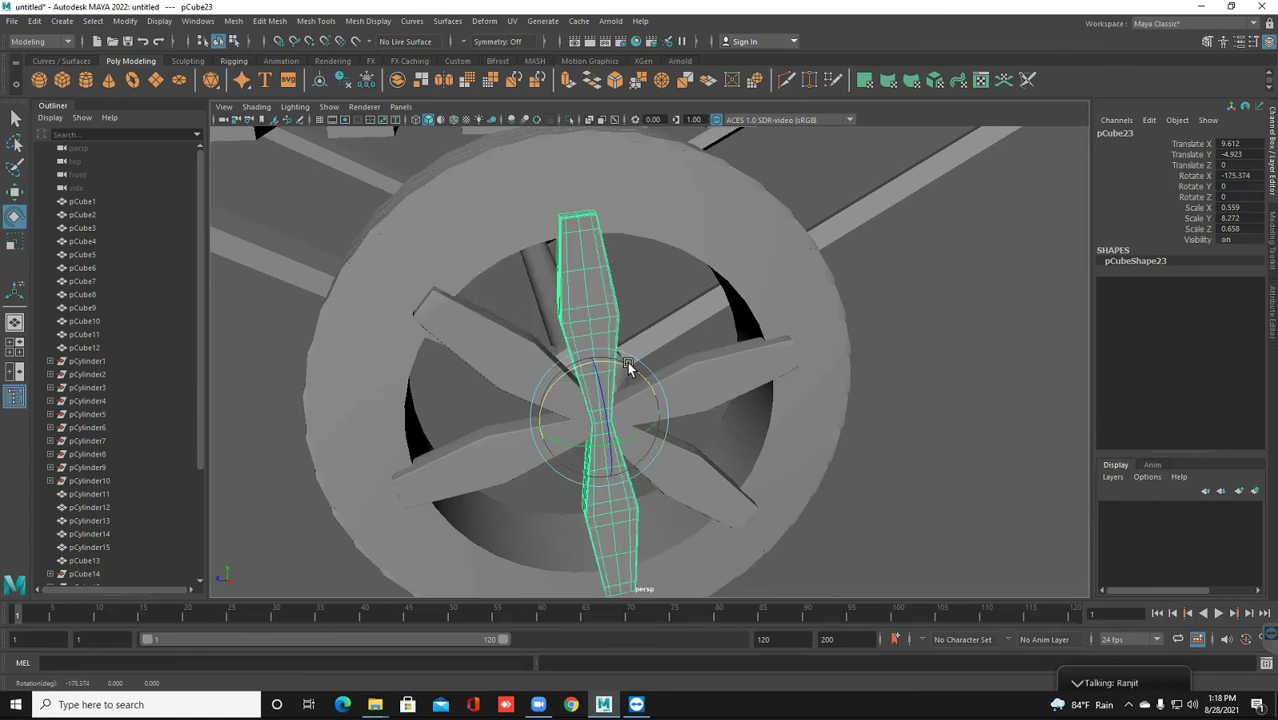
drag(622, 456, 620, 460)
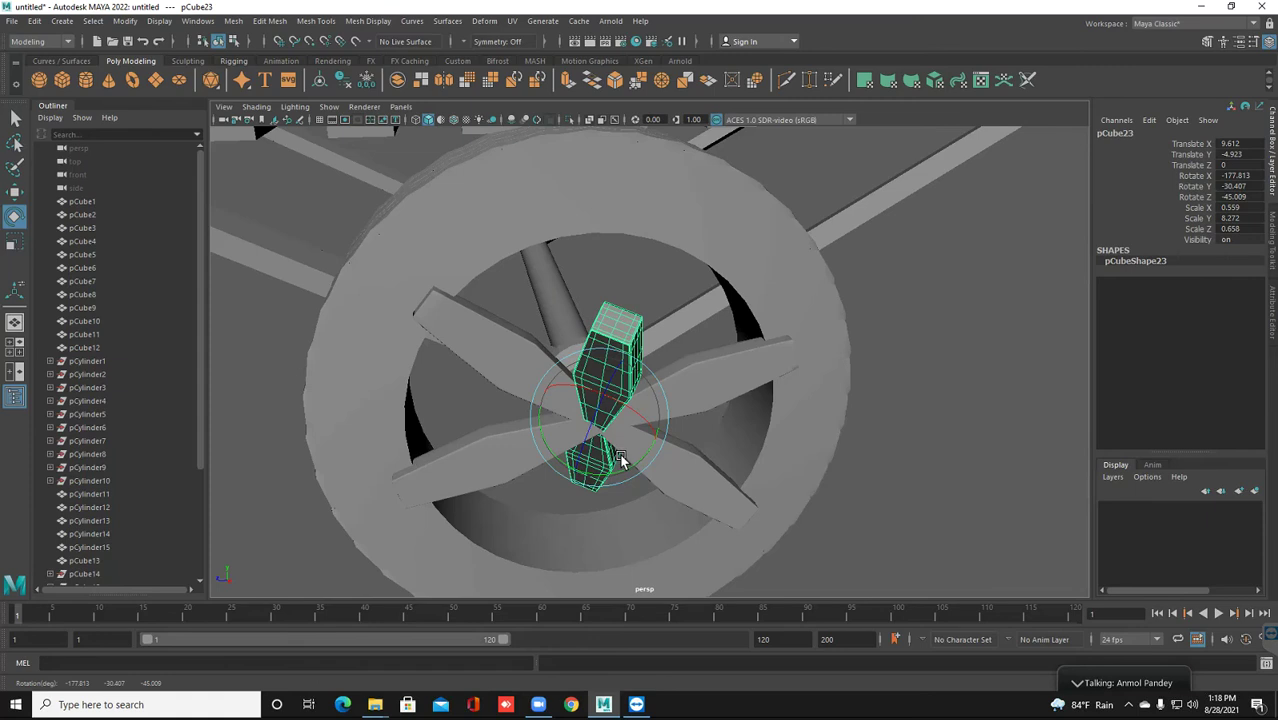
key(ctrl+z)
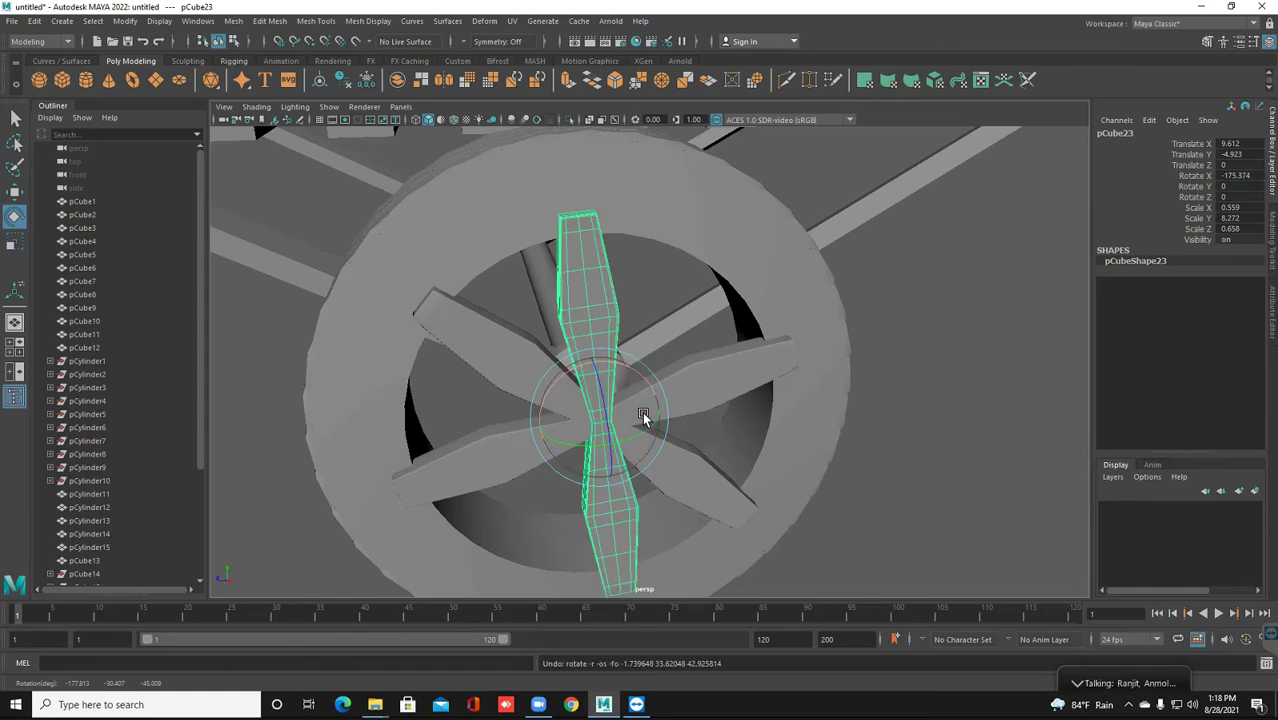
mouse_move(640, 416)
mouse_down()
mouse_move(558, 460)
mouse_move(556, 474)
mouse_move(521, 478)
mouse_up()
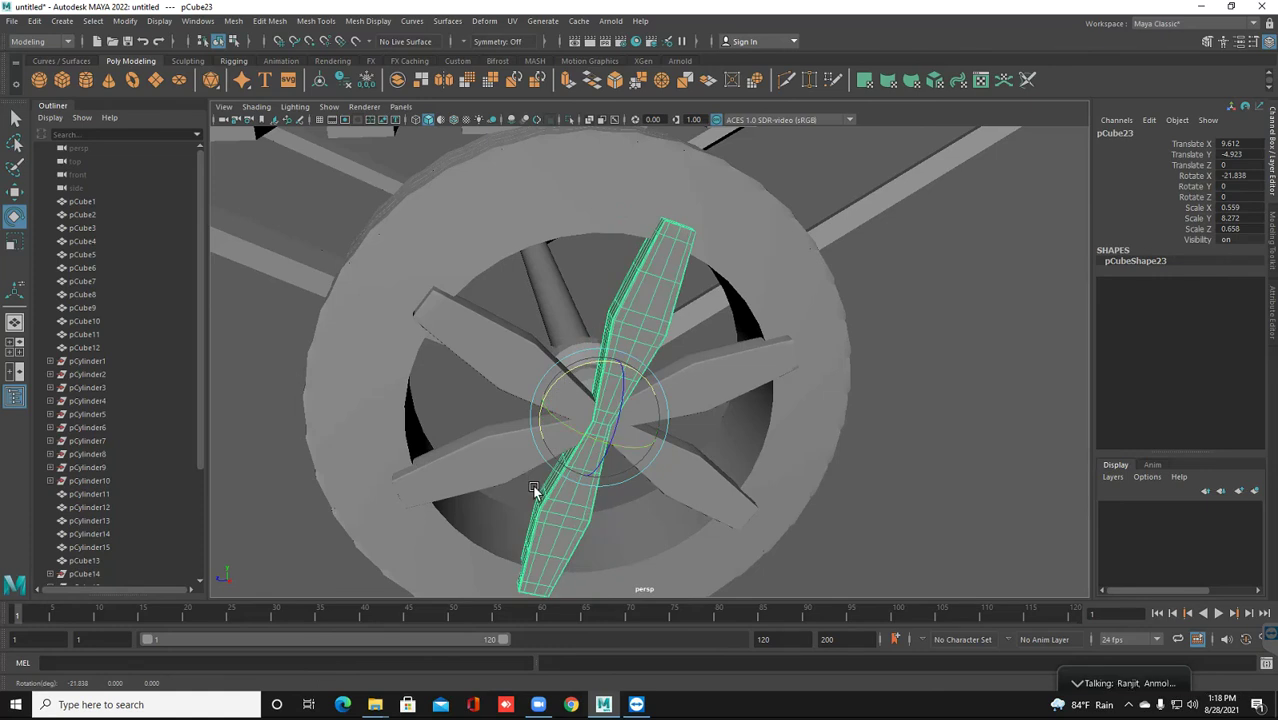
Duplicate the leaning blade and turn the copy to lean the opposite way
key(ctrl+d)
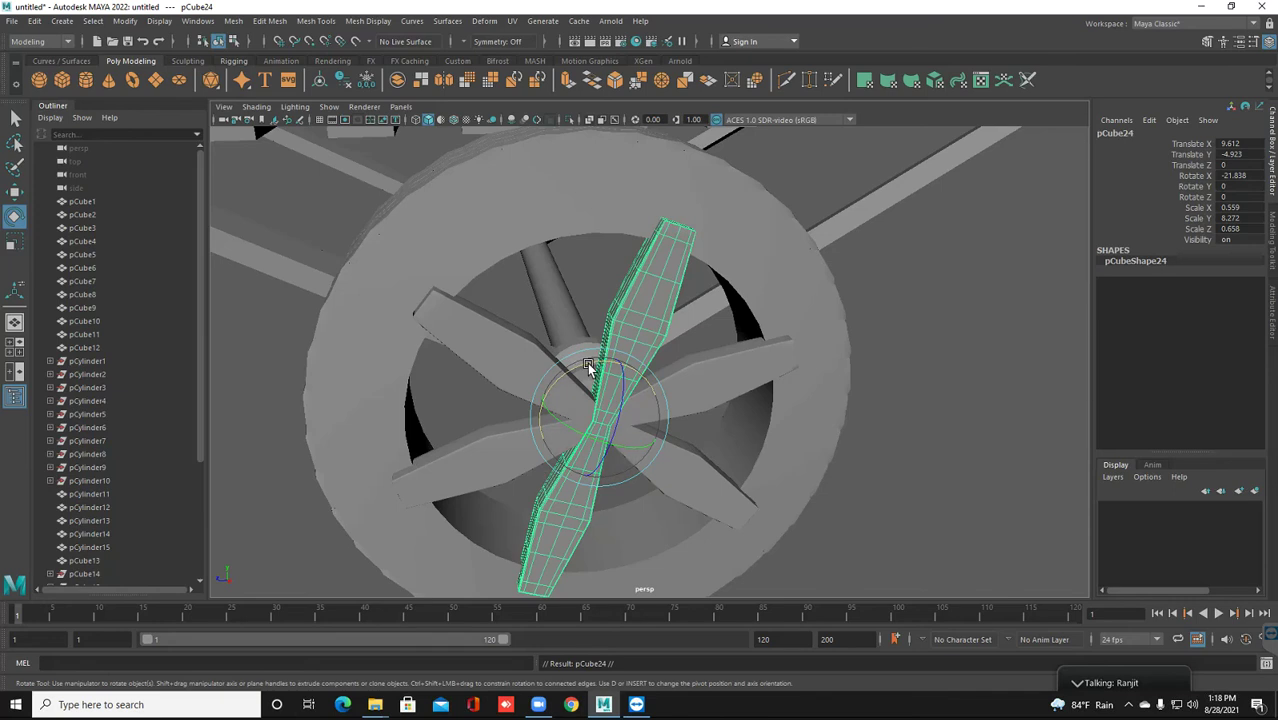
drag(558, 376, 571, 382)
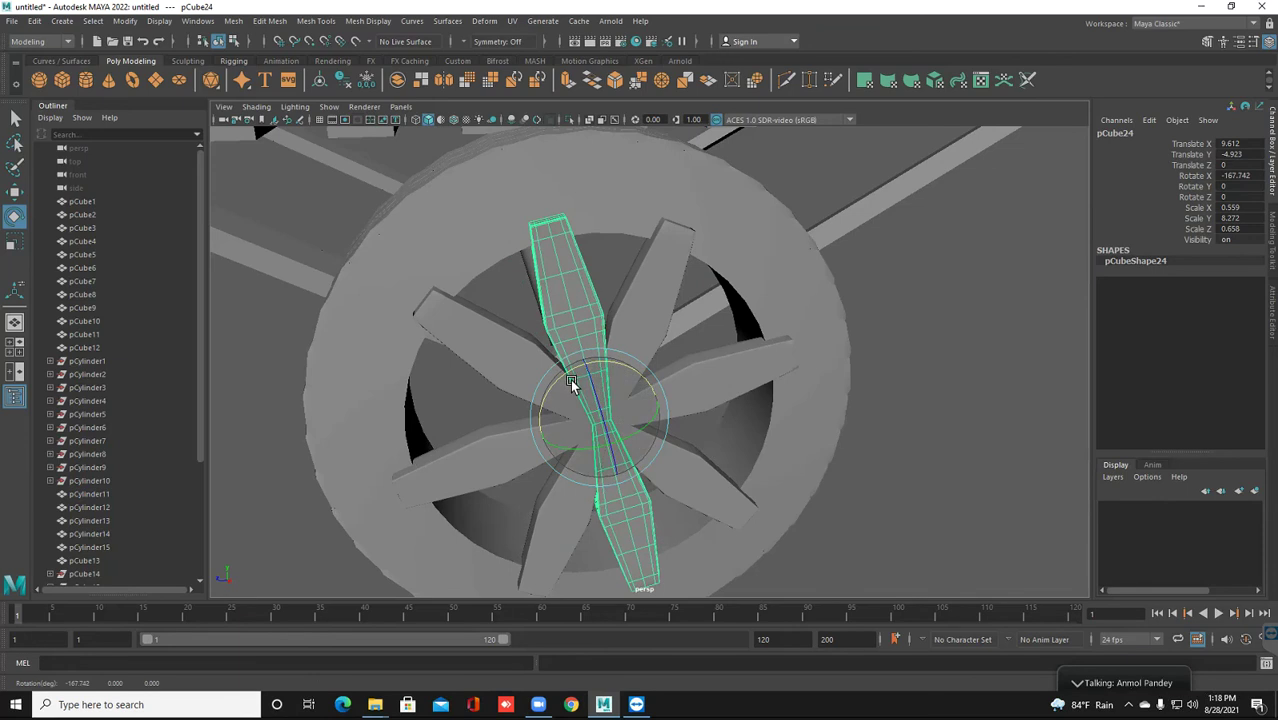
scroll(696, 419, down, 5)
click(791, 450)
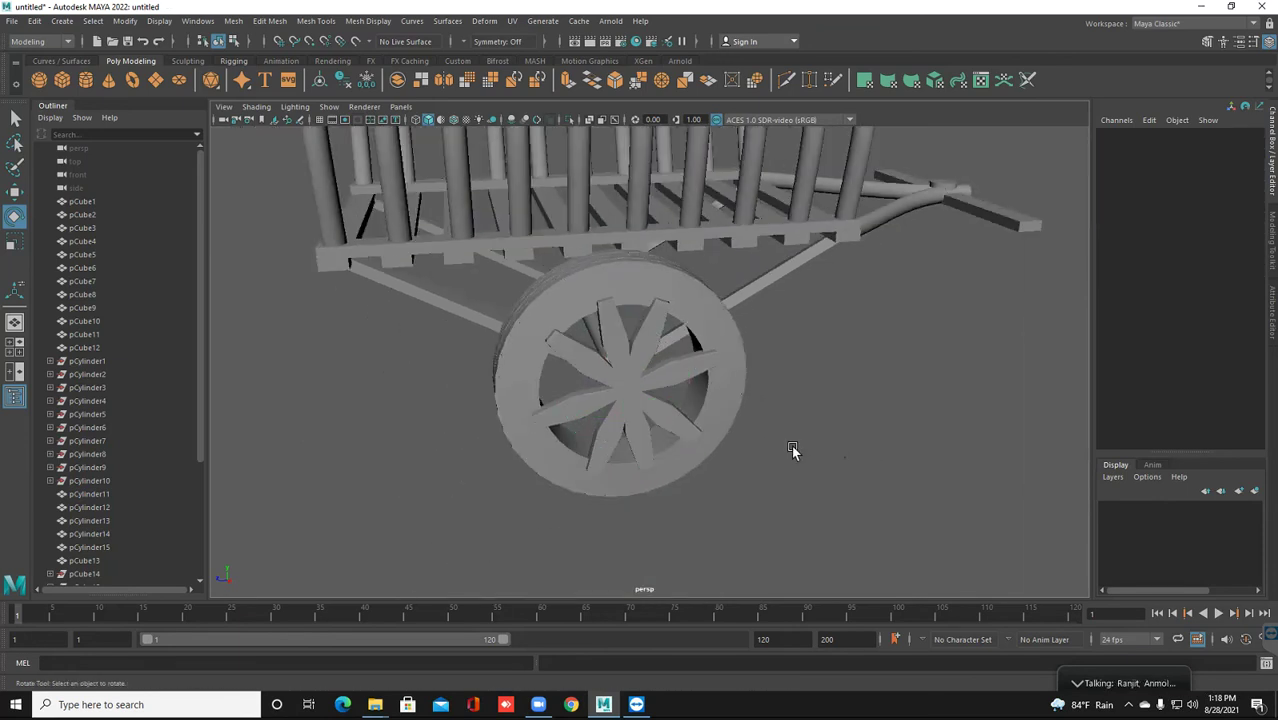
mouse_move(719, 451)
alt+mouse_down()
mouse_move(751, 457)
mouse_move(709, 436)
alt+mouse_up()
Select several blades together with the original and inspect the spoke star around the wheel
click(671, 426)
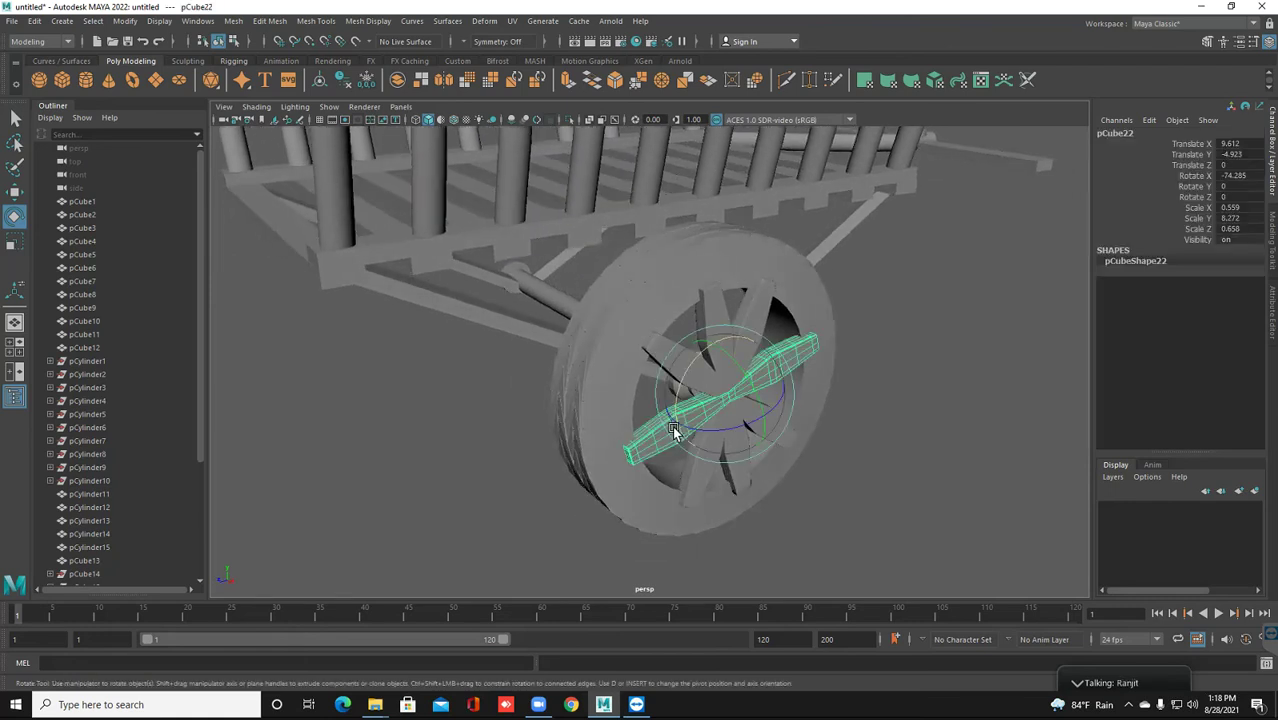
scroll(650, 479, up, 2)
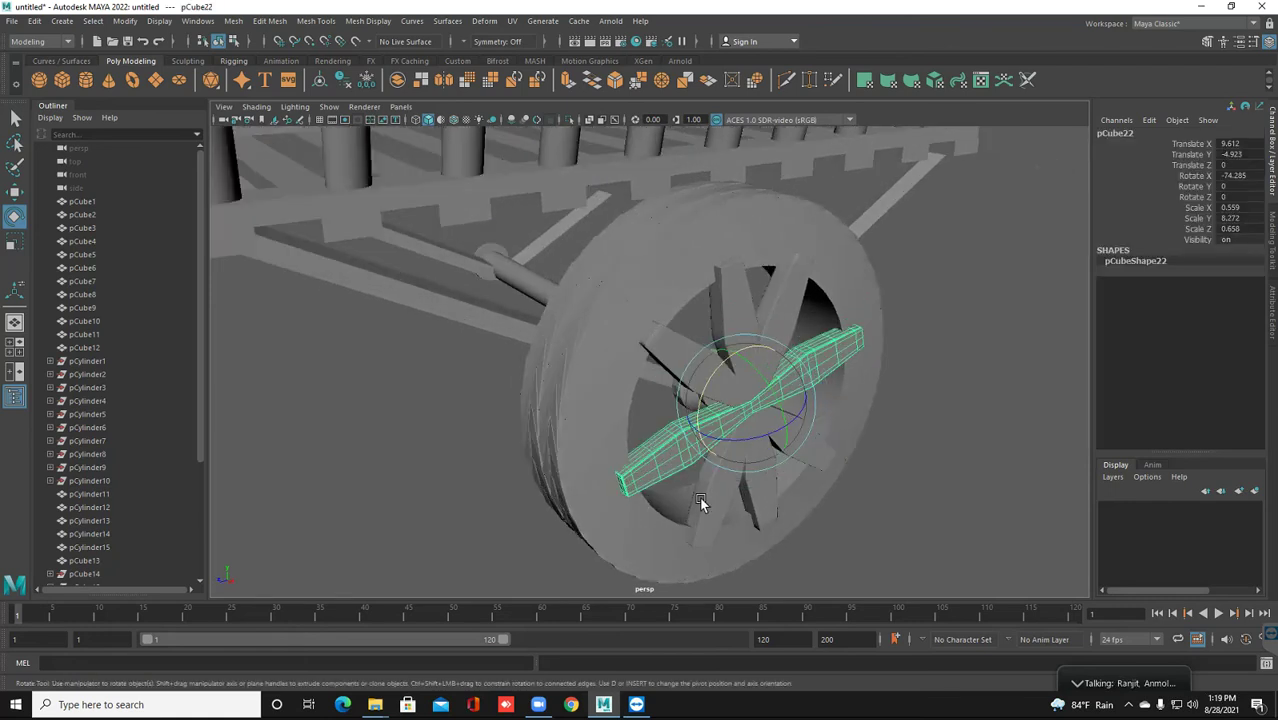
key(ctrl+d)
middle_drag(699, 499, 747, 490)
key(shift+d)
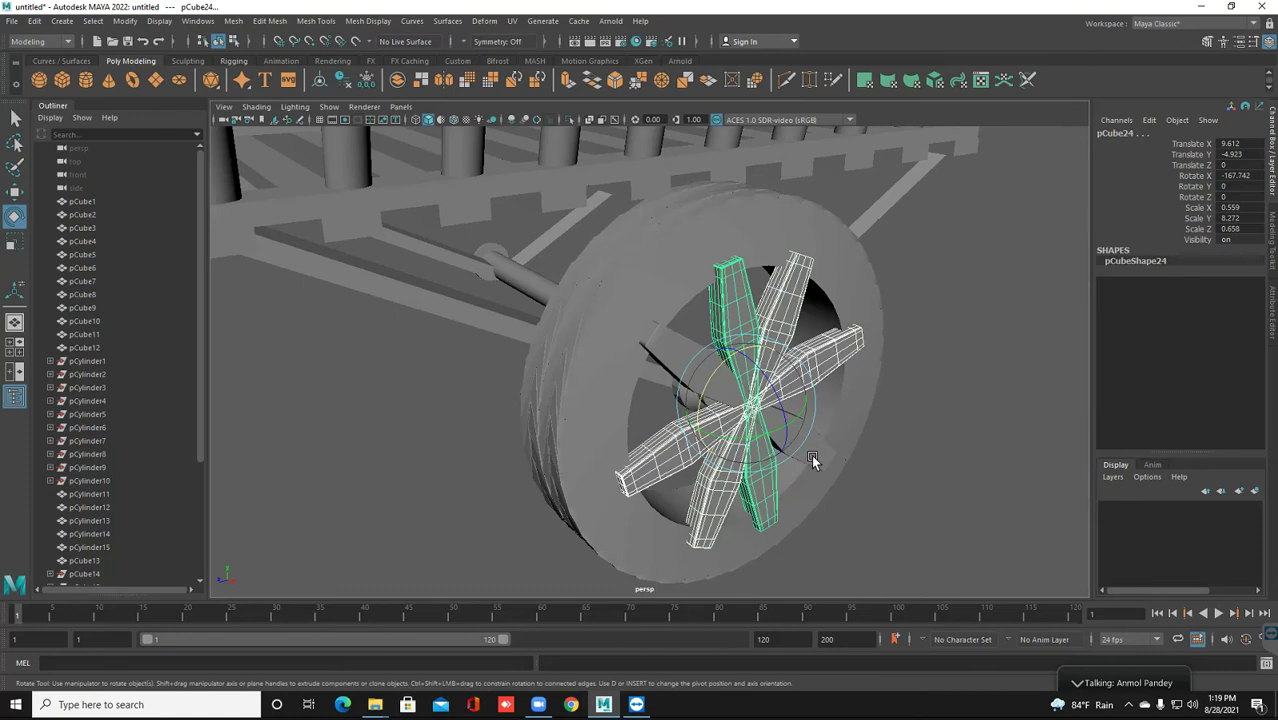
key(shift+d)
scroll(667, 400, up, 2)
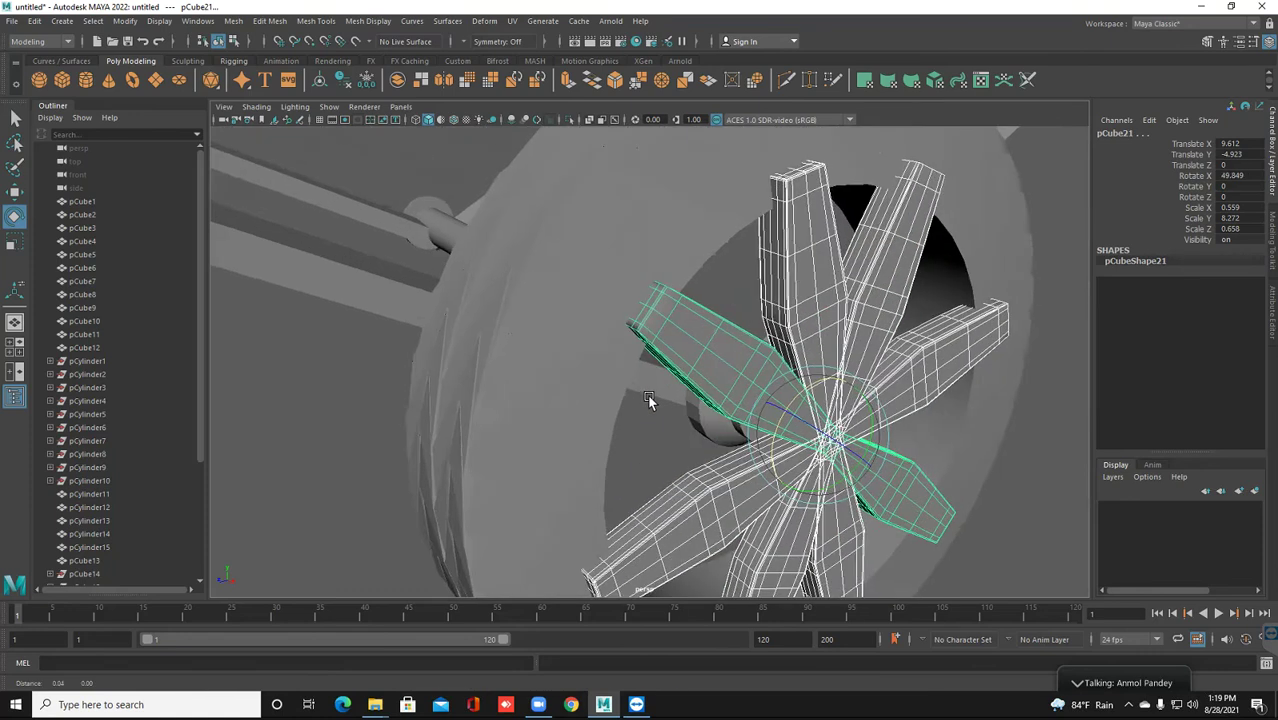
scroll(642, 405, up, 3)
scroll(600, 350, up, 1)
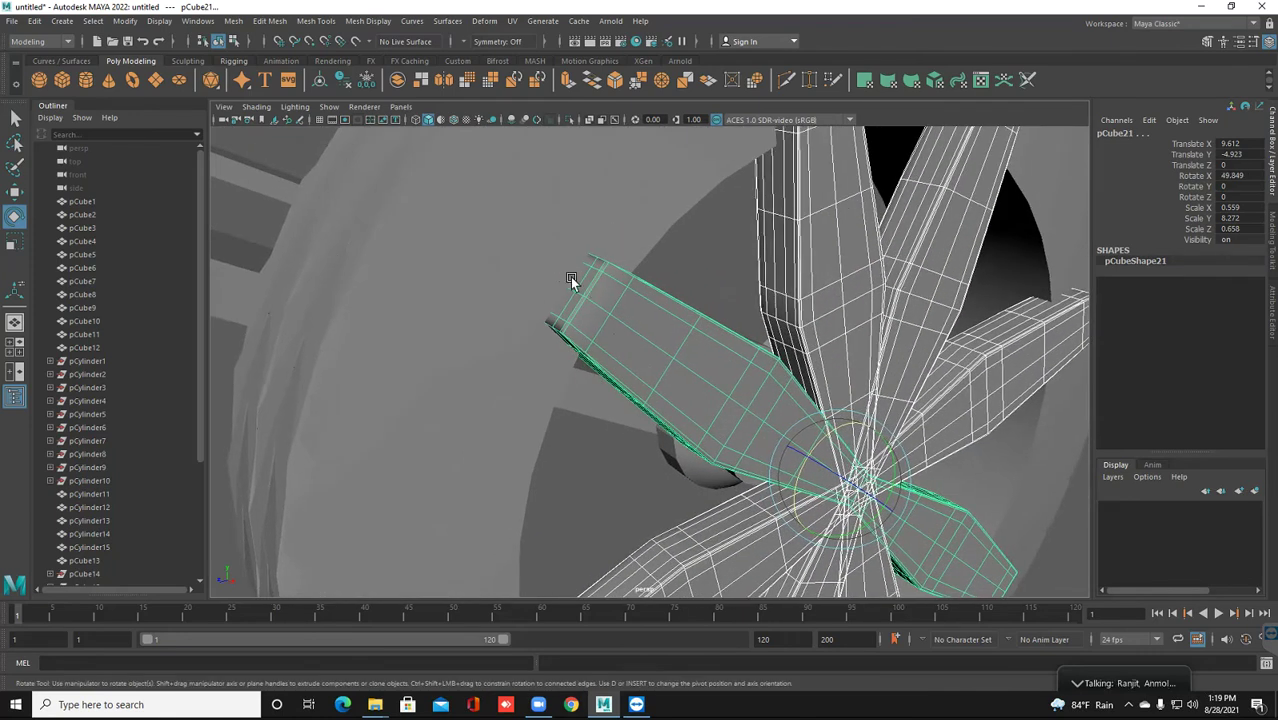
scroll(575, 281, down, 2)
scroll(581, 286, down, 5)
mouse_move(585, 290)
alt+mouse_down()
mouse_move(639, 344)
mouse_move(665, 425)
alt+mouse_up()
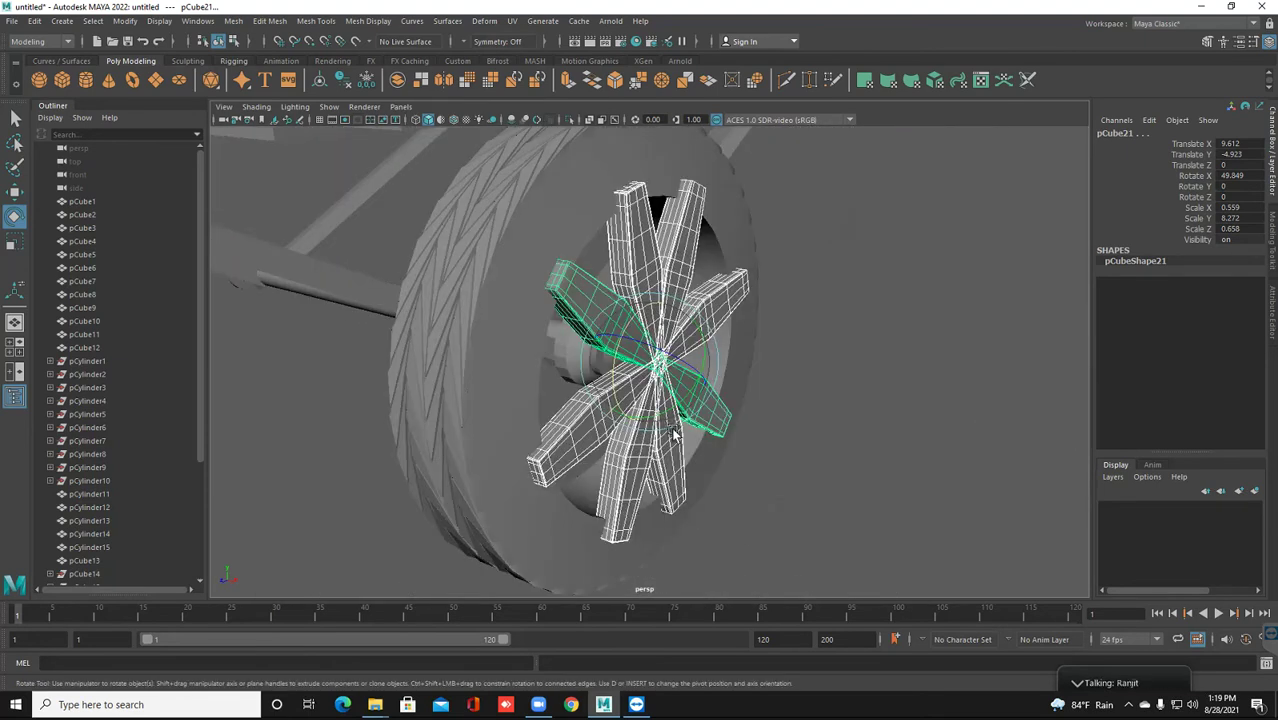
key(w)
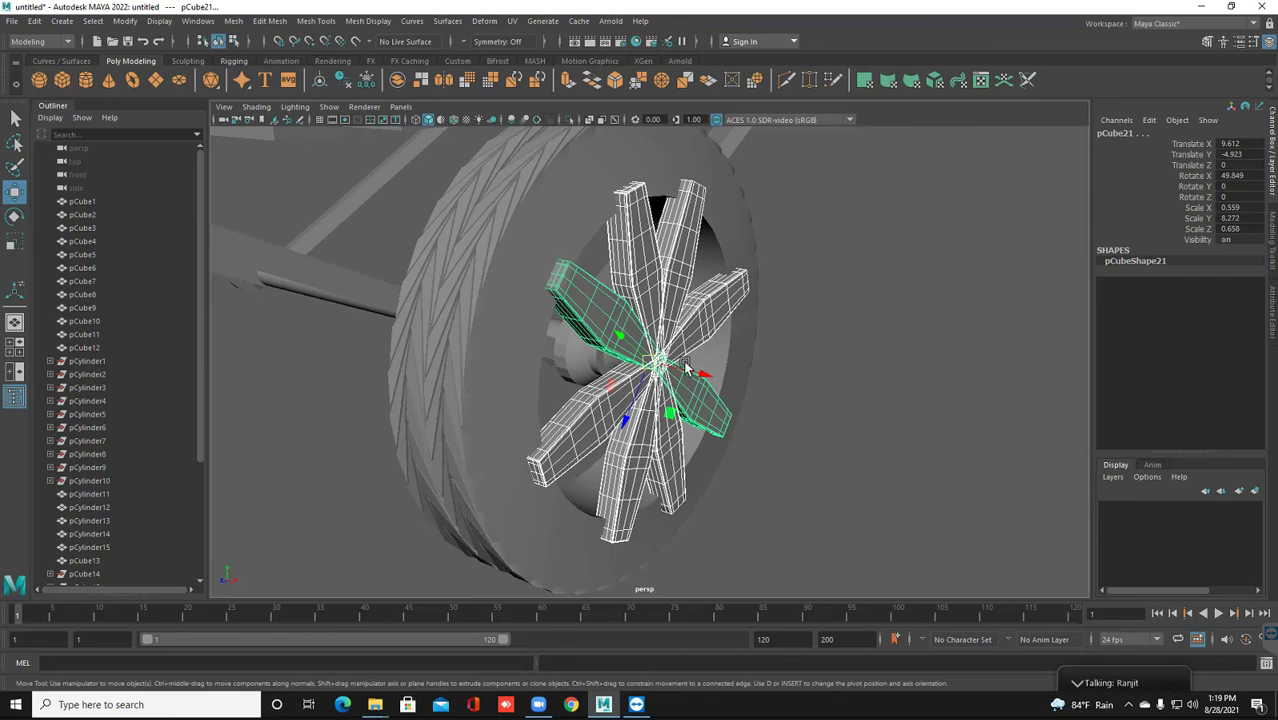
Nudge the blades along X to centre them (pCube21 at 9.247) and add the pipe rim to the selection
drag(697, 375, 686, 370)
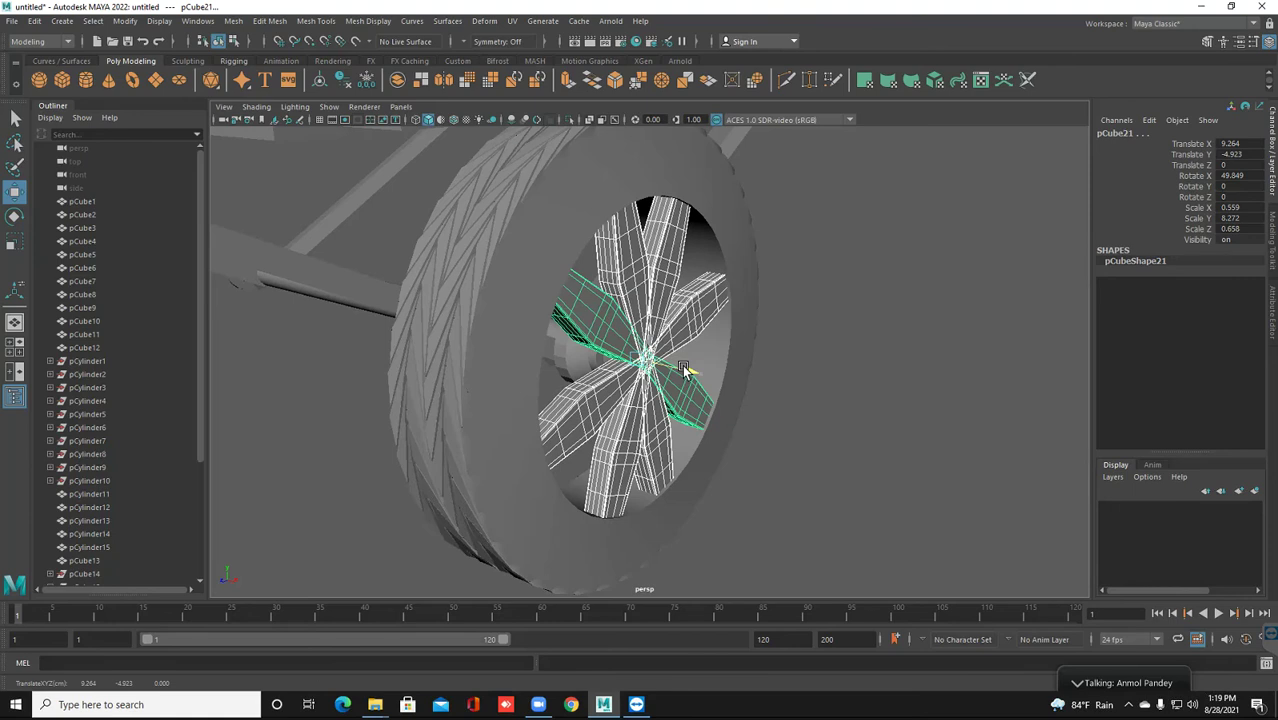
mouse_move(664, 440)
alt+mouse_down()
mouse_move(597, 434)
mouse_move(459, 345)
alt+mouse_up()
click(448, 333)
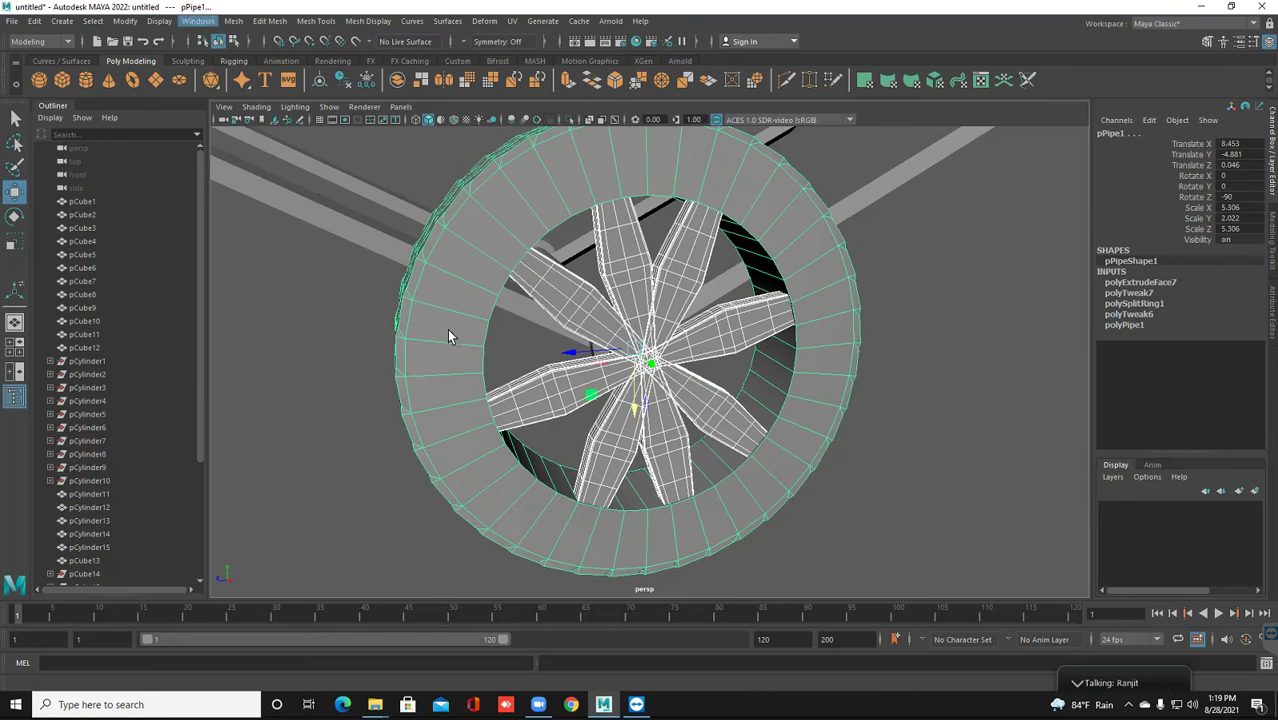
click(233, 20)
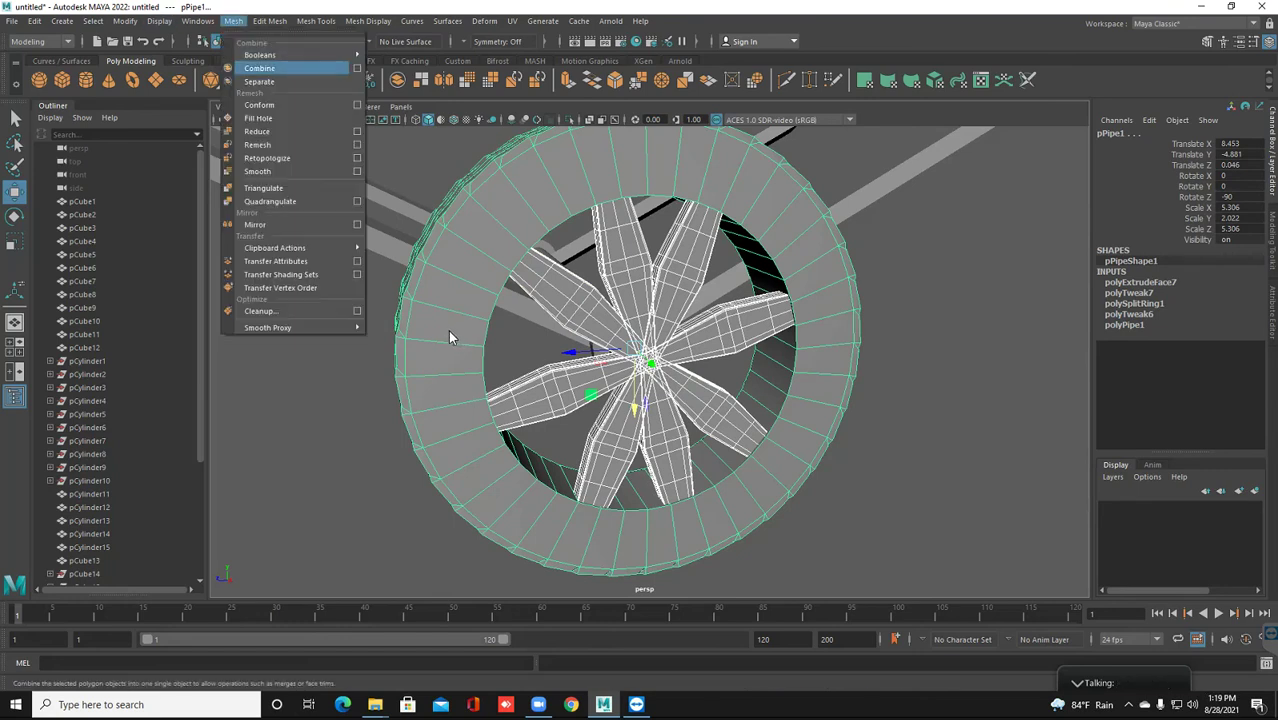
Combine the rim and blades into one wheel mesh and place a copy on the cart's other side
click(285, 68)
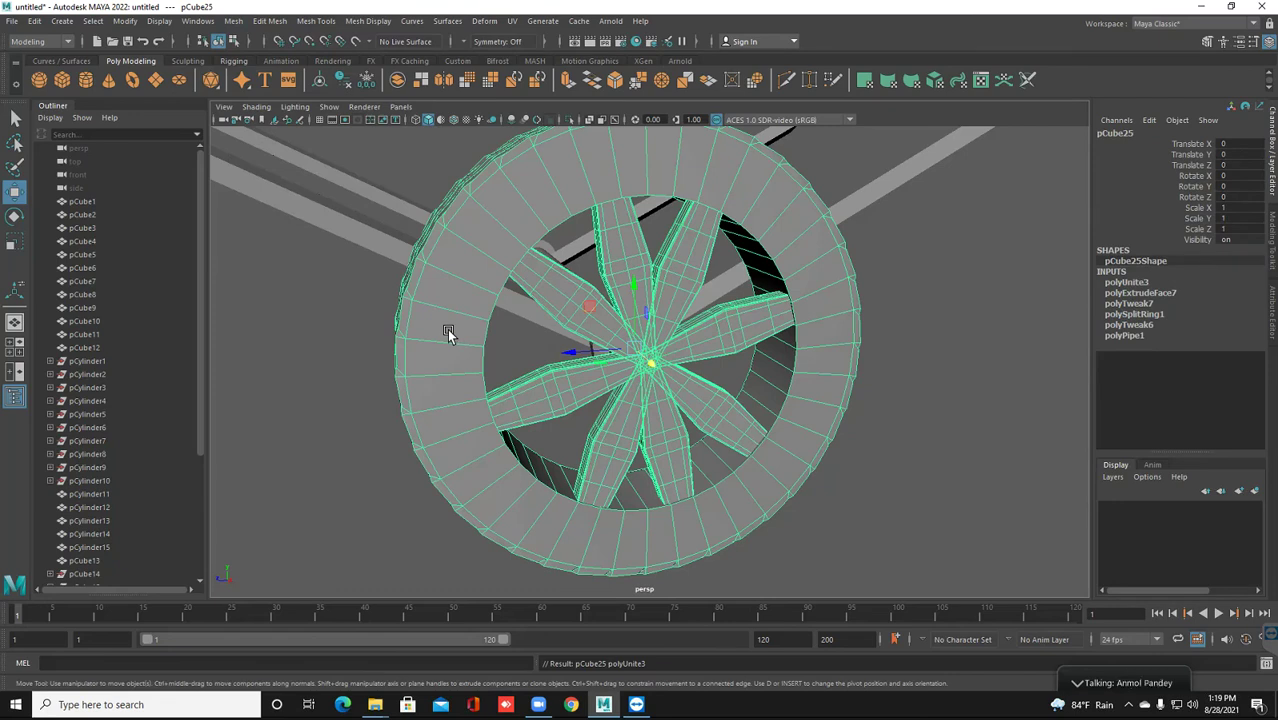
scroll(447, 328, down, 5)
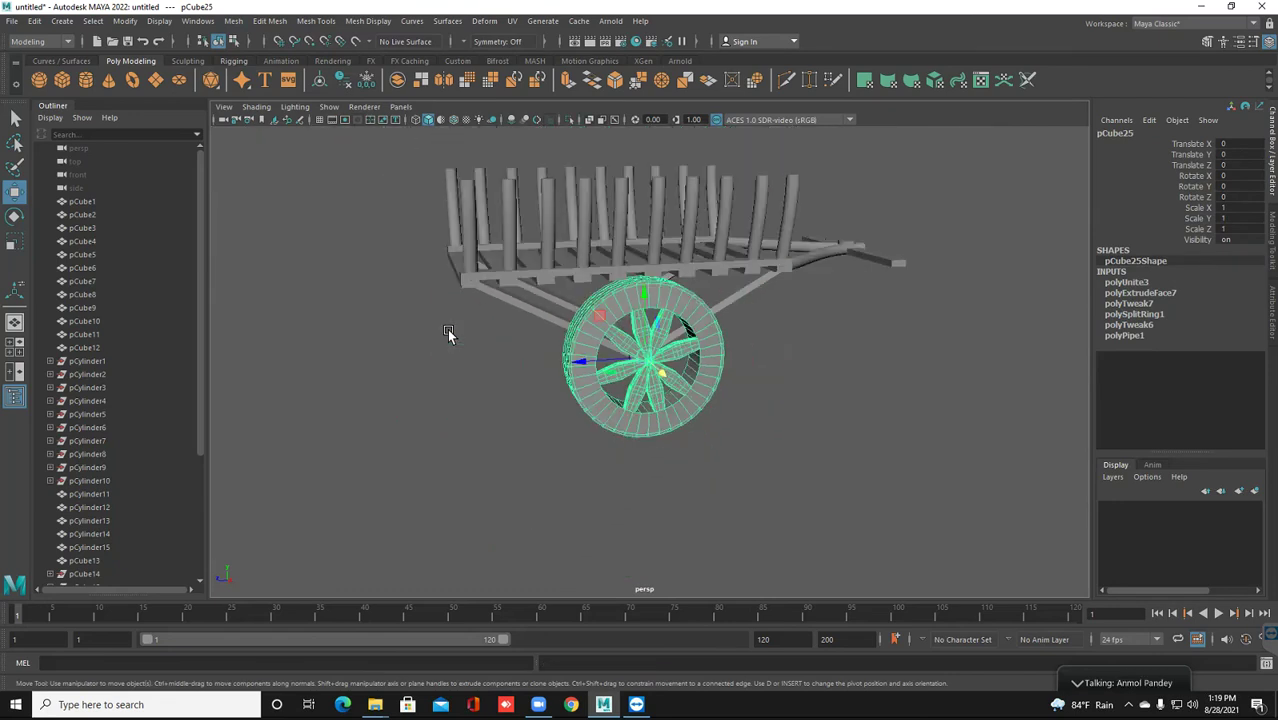
alt+drag(447, 328, 447, 328)
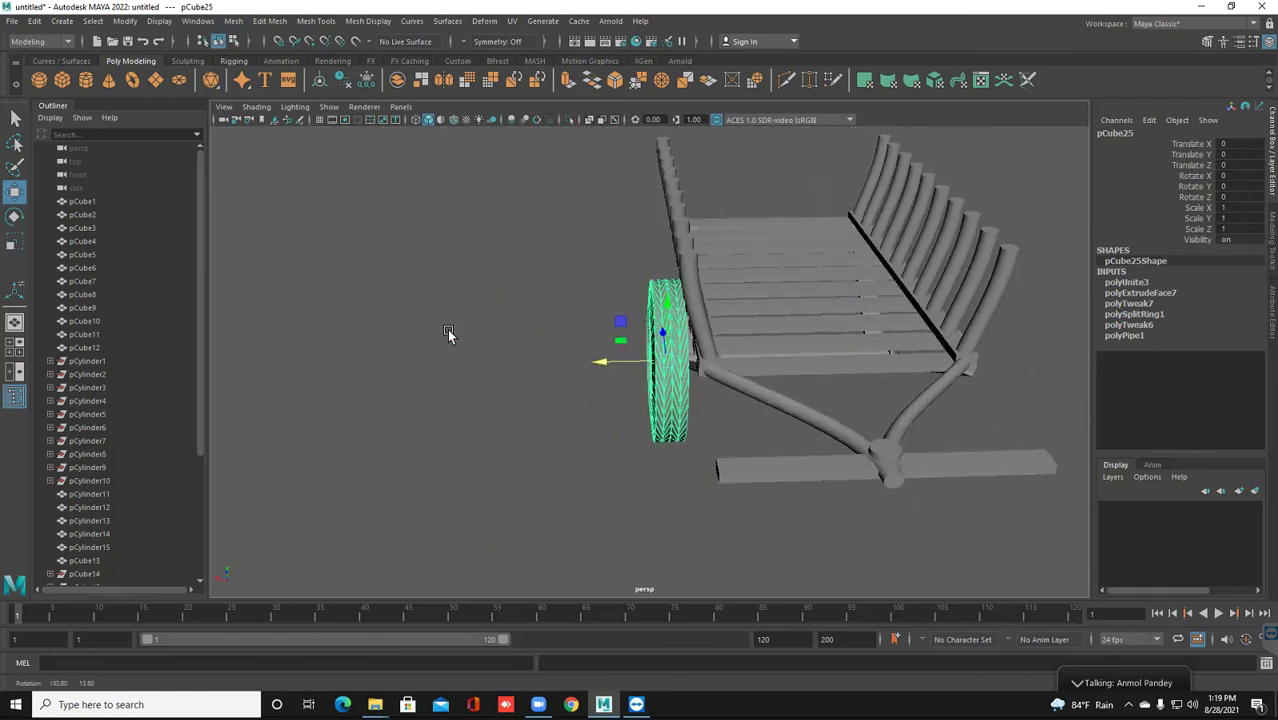
alt+drag(447, 328, 447, 328)
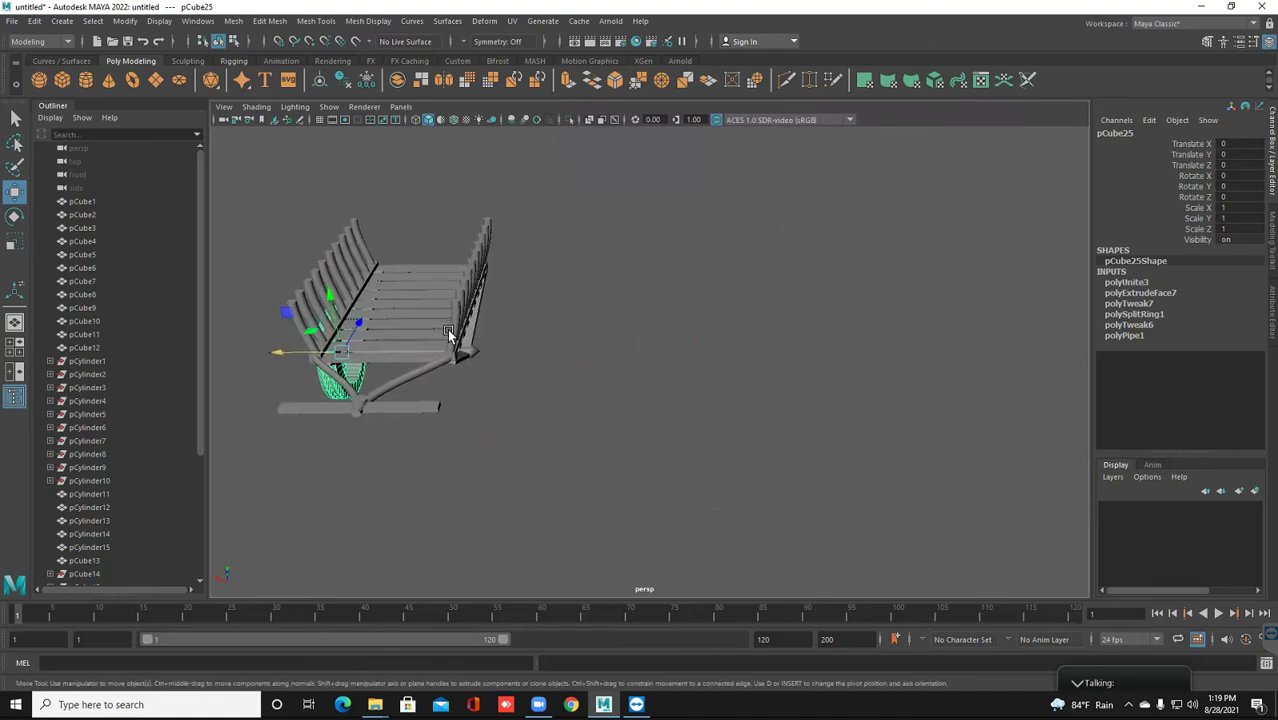
middle_drag(449, 333, 449, 333)
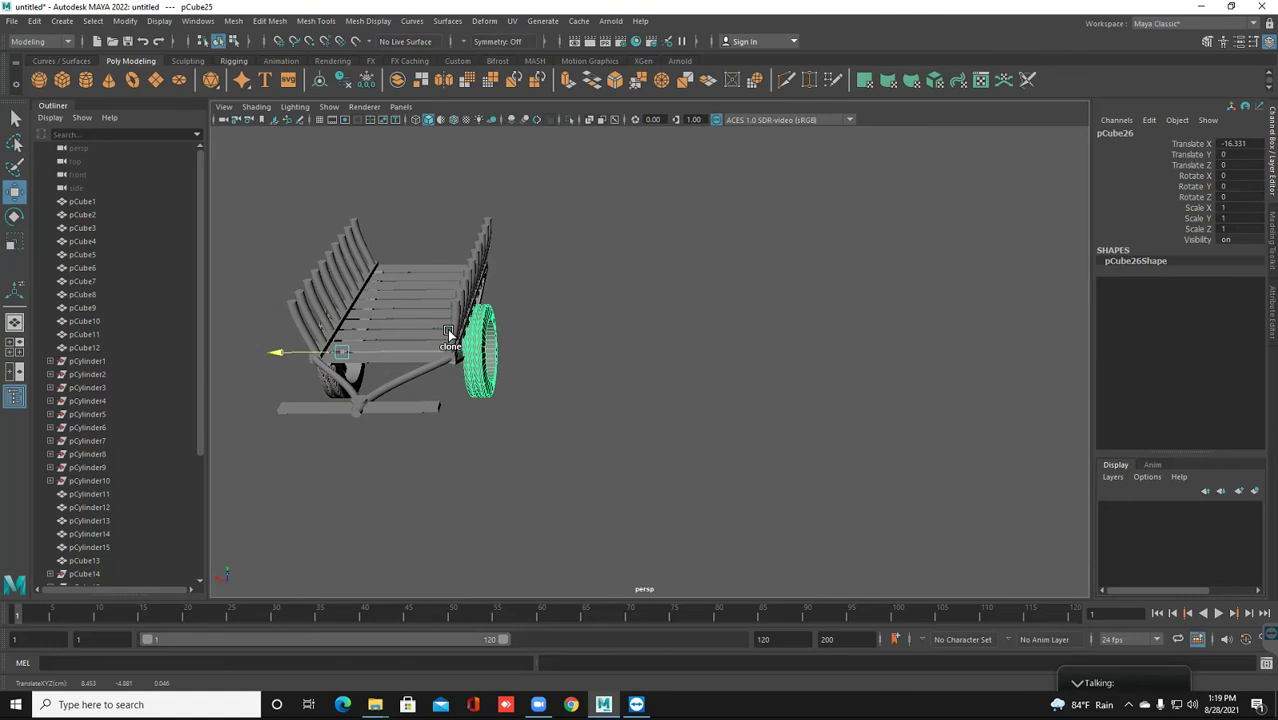
Nudge the copied wheel pCube26 along X from -16.331 to -16.595
scroll(449, 333, up, 5)
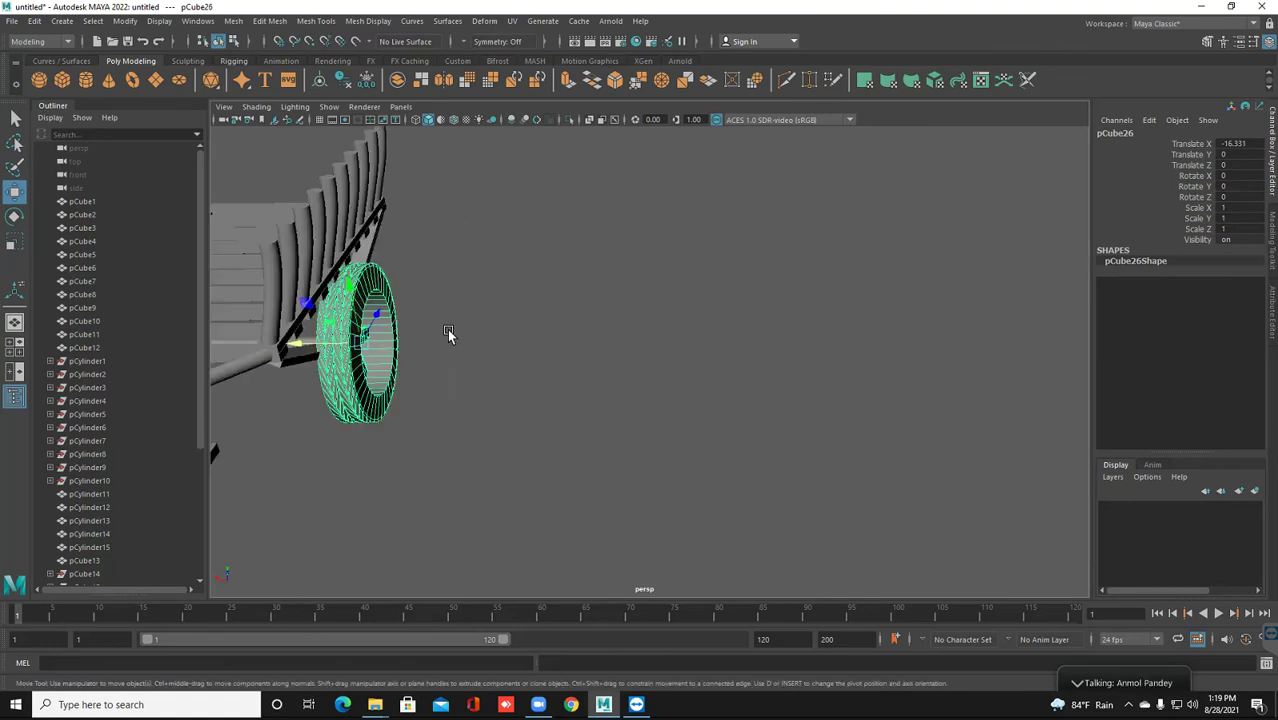
alt+drag(447, 328, 447, 328)
key(f)
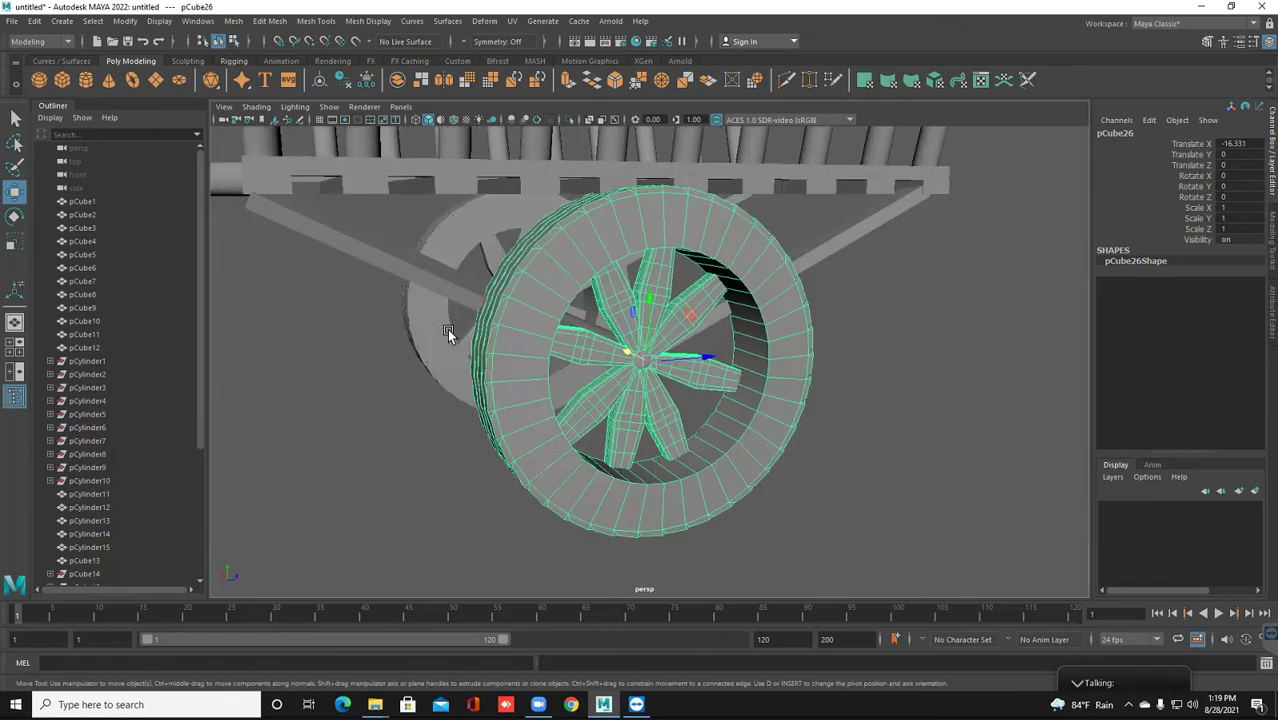
alt+drag(447, 328, 447, 328)
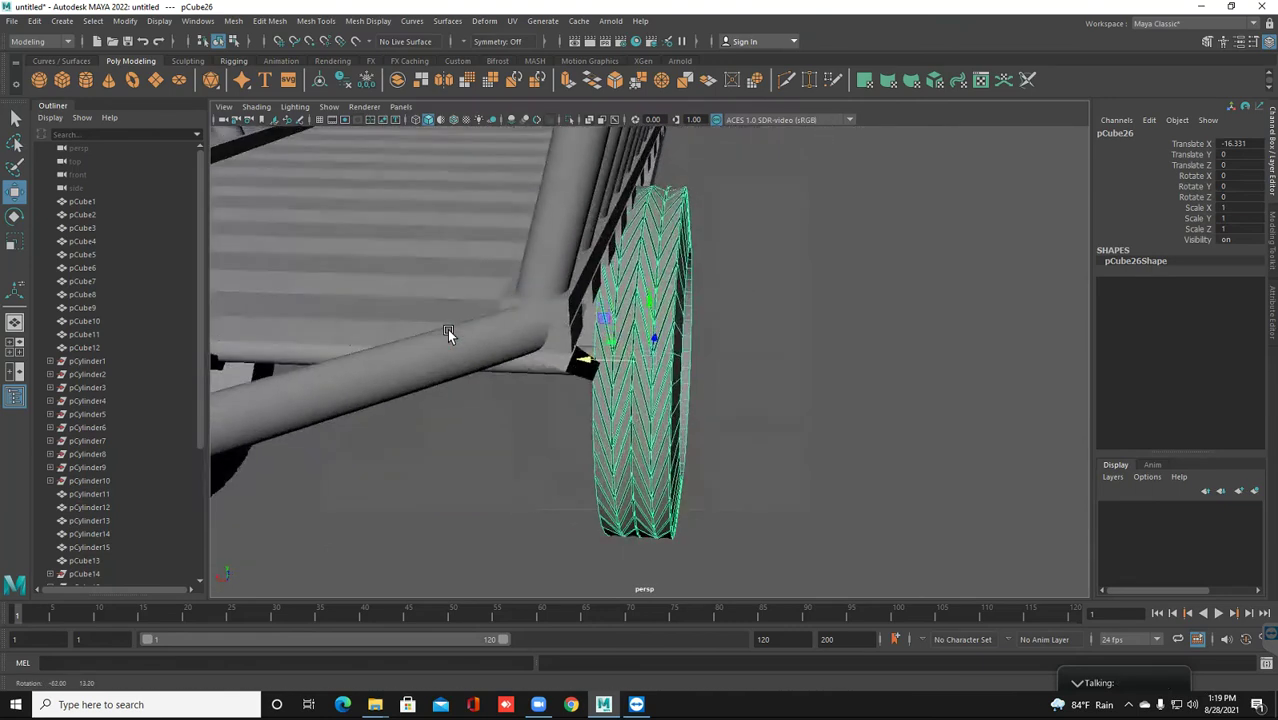
middle_drag(447, 328, 447, 328)
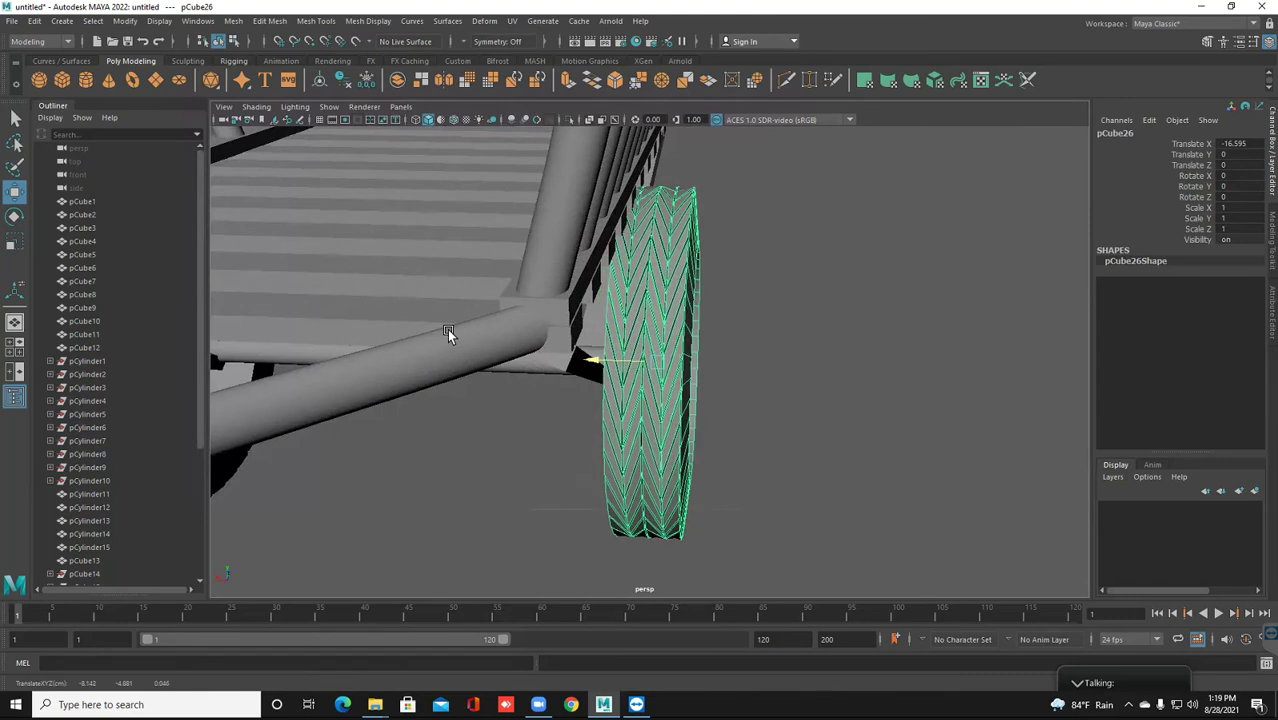
alt+drag(447, 328, 447, 328)
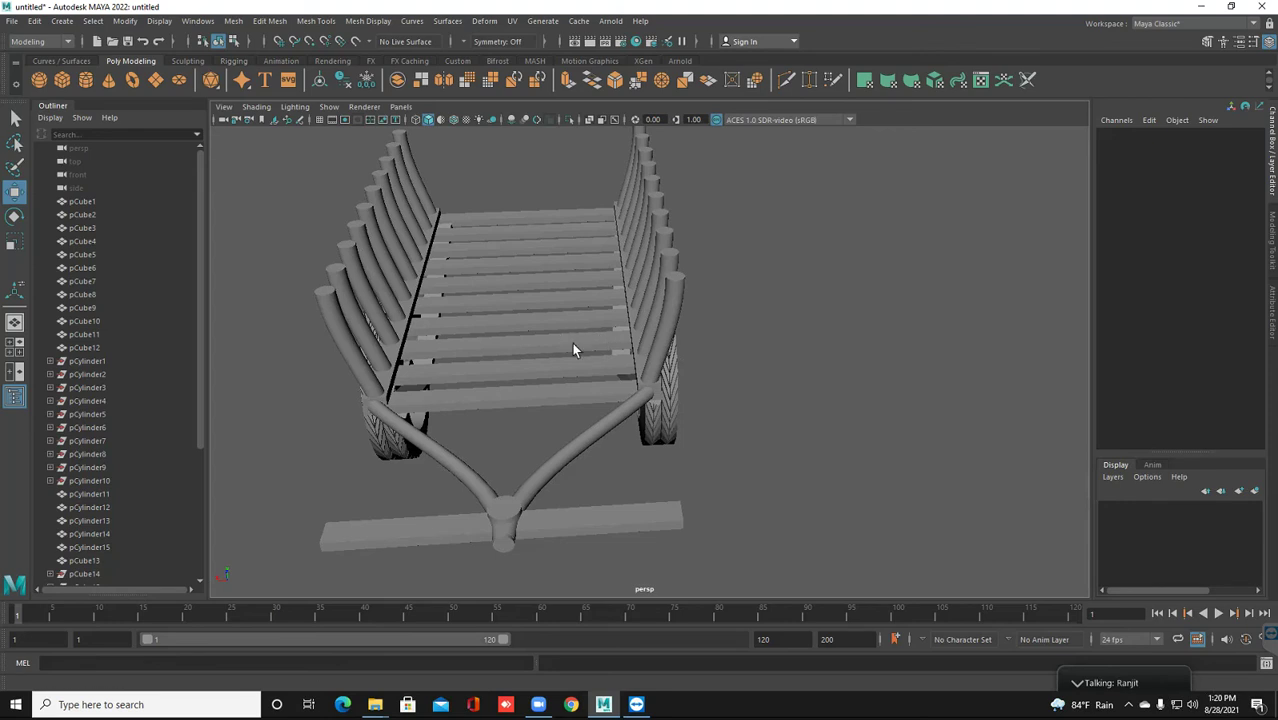
Create nurbsCircle1 and raise it to Translate Y 2.518, undoing trial Z and X tilts
click(549, 355)
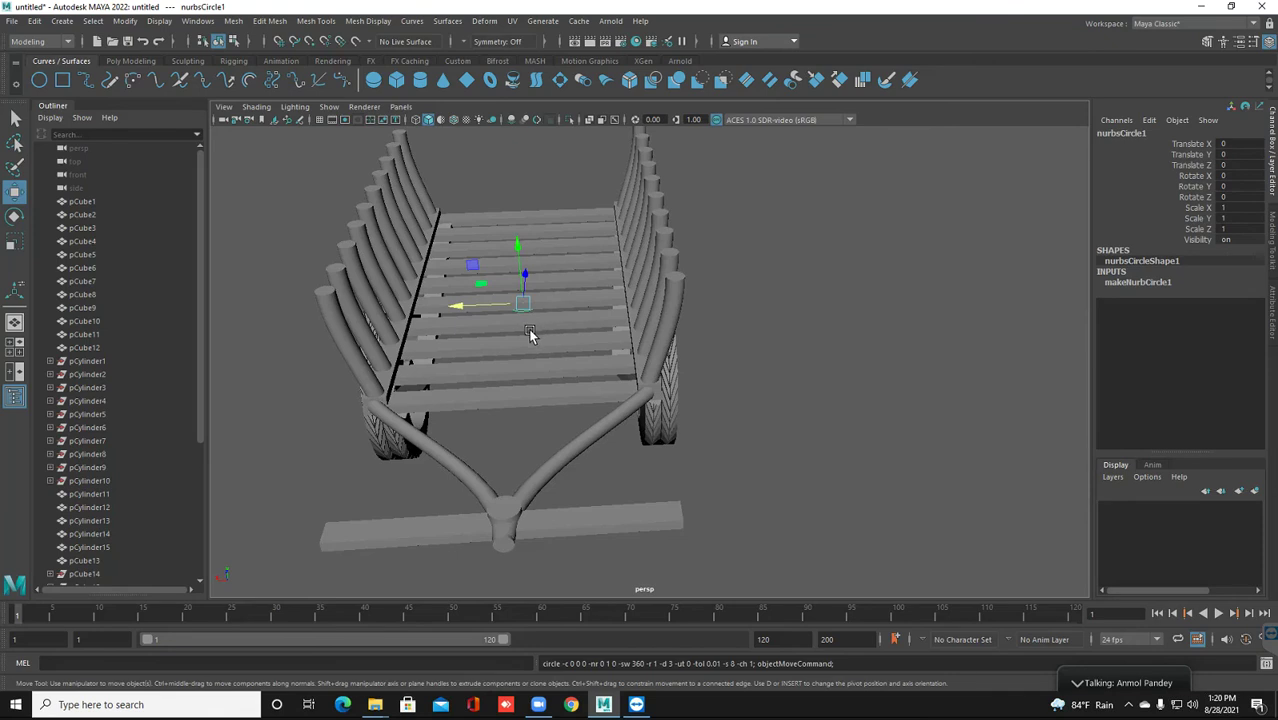
middle_drag(523, 342, 523, 341)
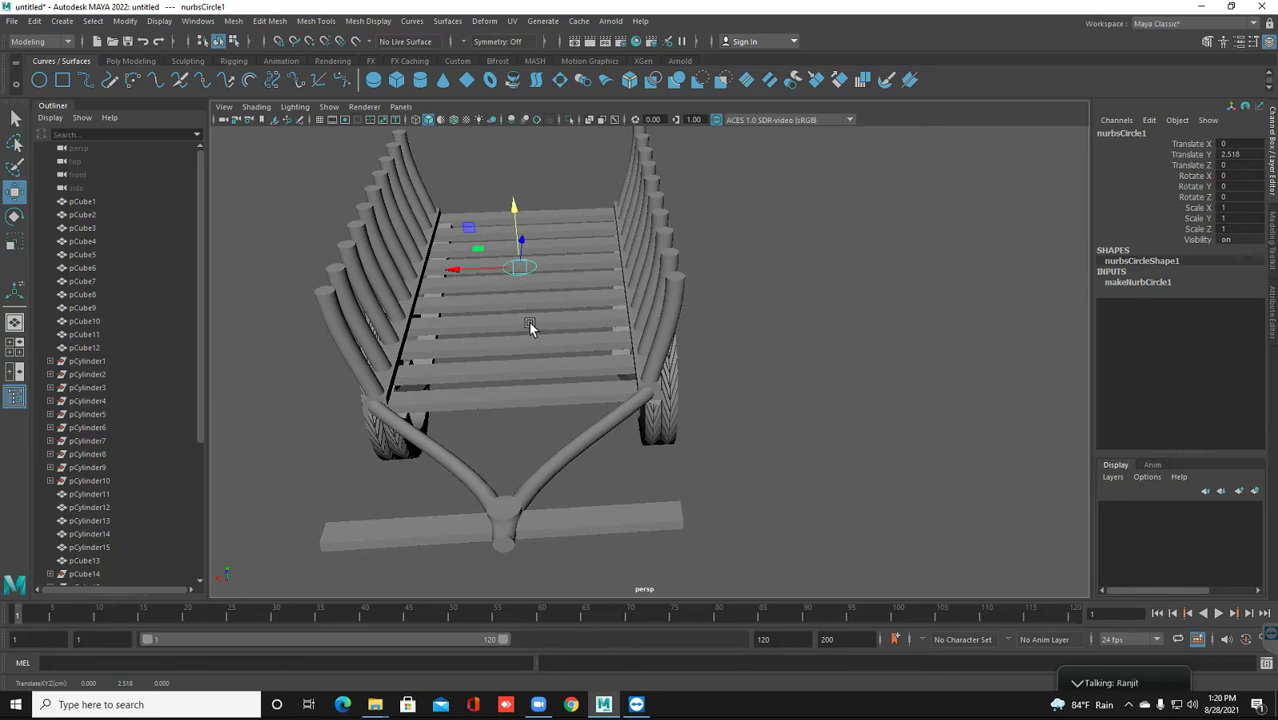
key(e)
mouse_move(520, 281)
mouse_down()
mouse_move(515, 270)
mouse_move(529, 284)
mouse_up()
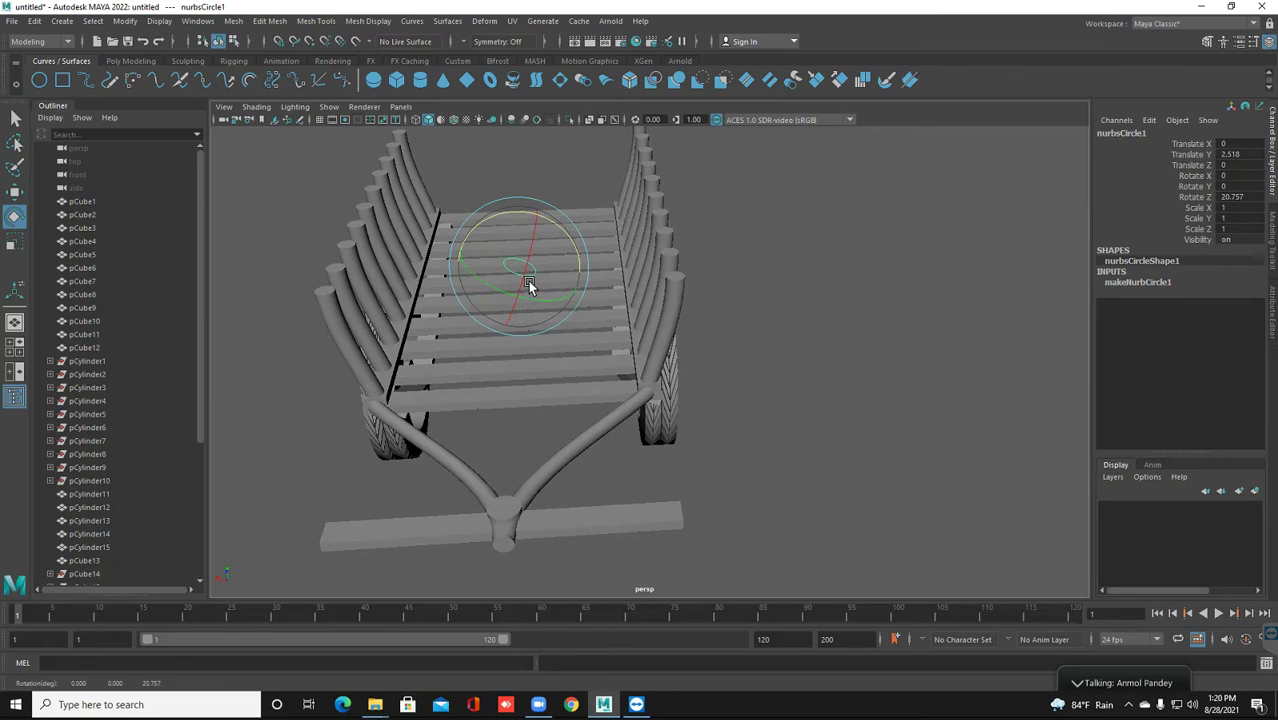
key(ctrl+z)
key(ctrl+z)
drag(535, 244, 543, 330)
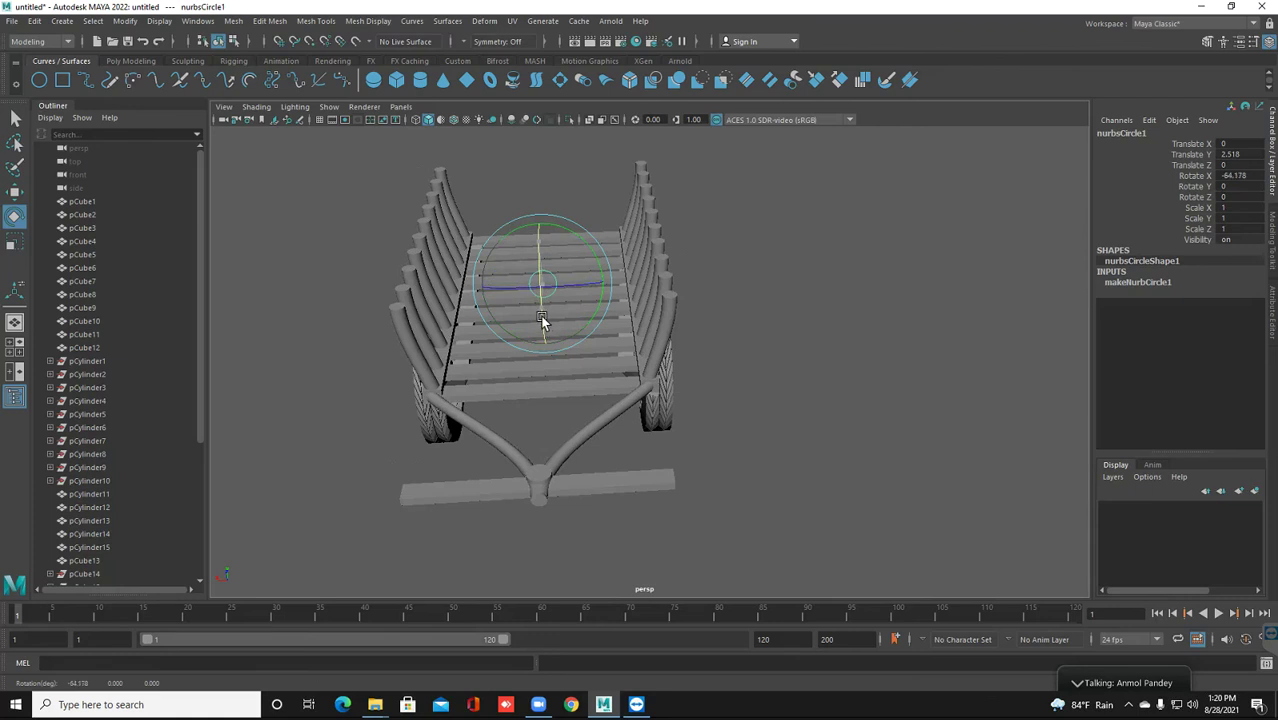
key(ctrl+z)
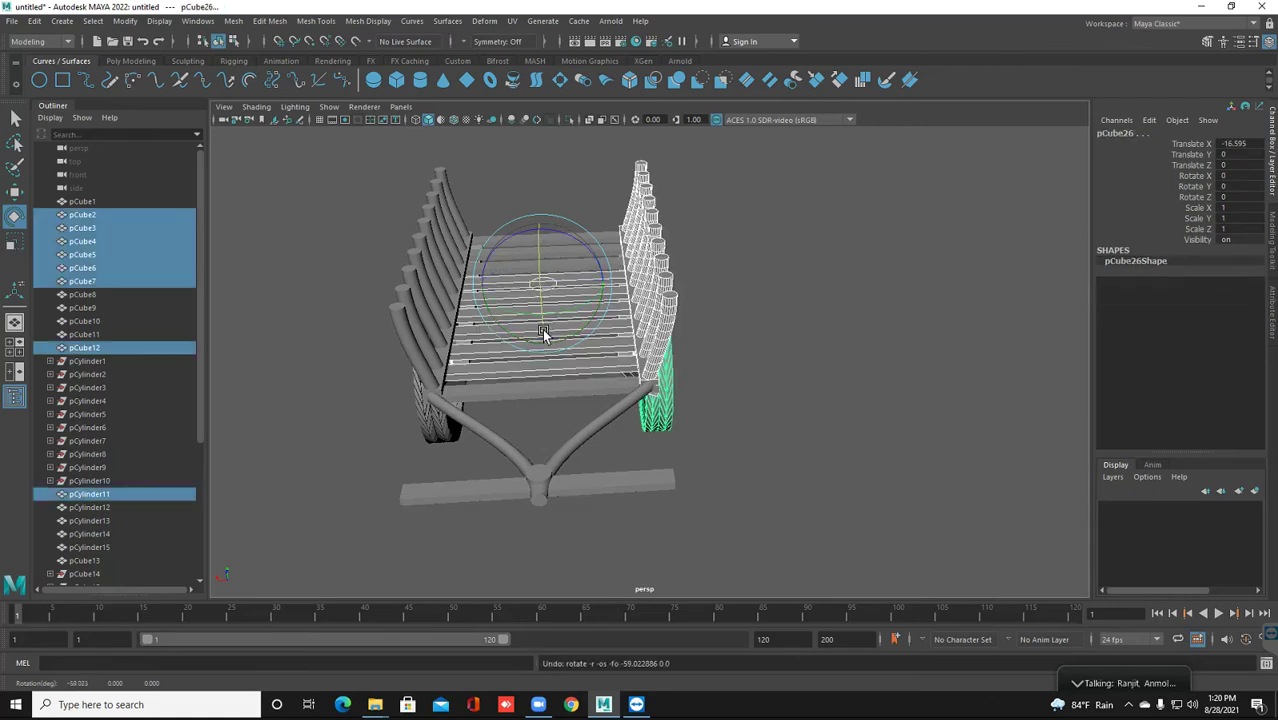
key(ctrl+z)
Undo stray selection changes so nurbsCircle1 is selected again with the Move tool
click(542, 289)
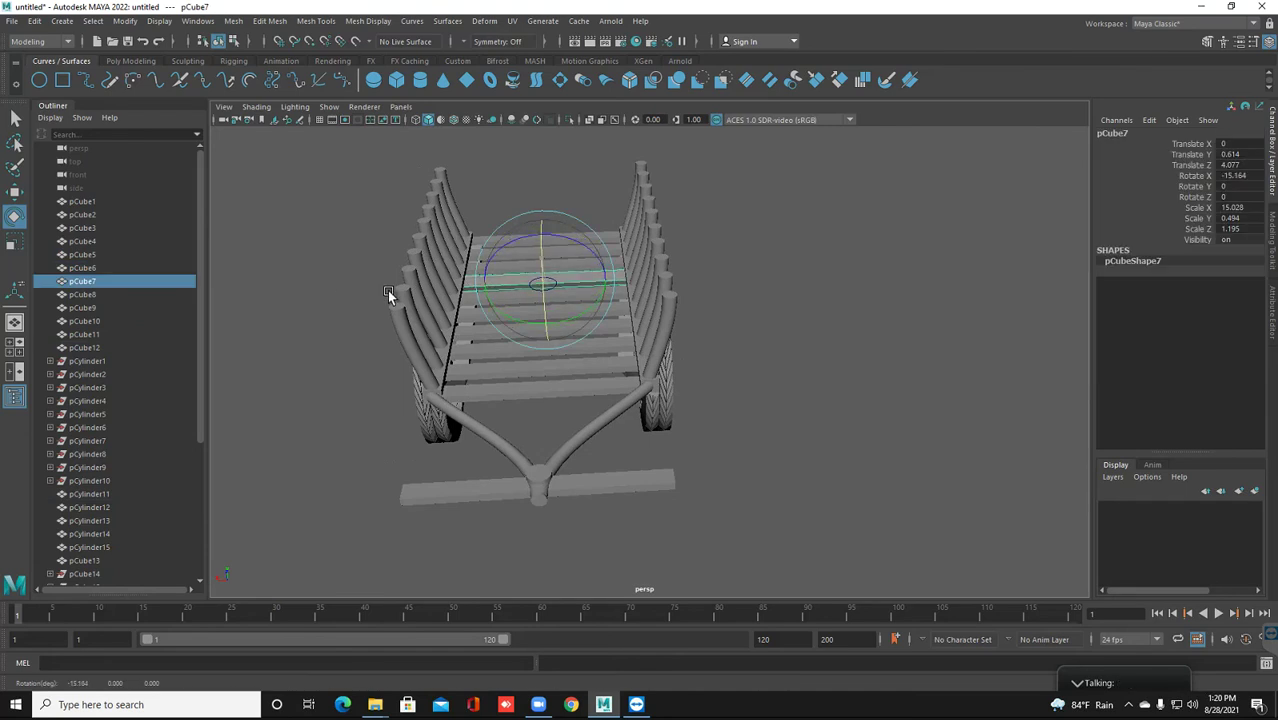
key(ctrl+z)
key(ctrl+z)
key(ctrl+z)
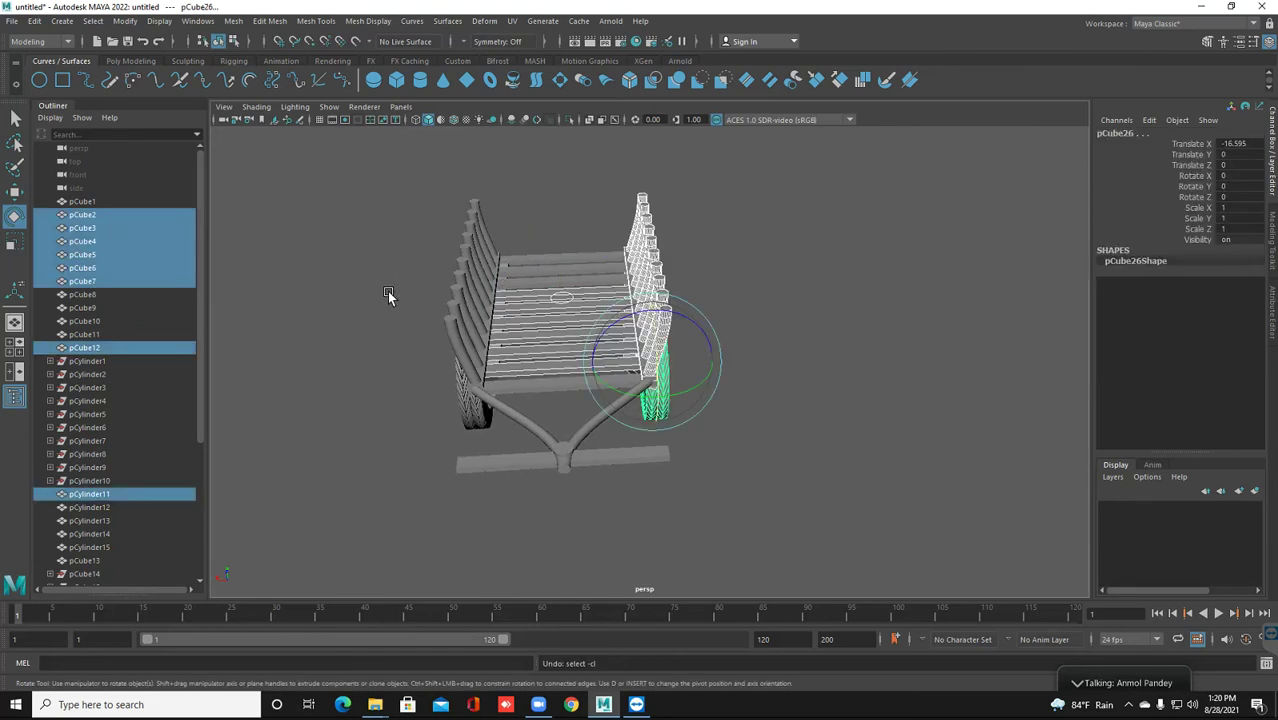
click(387, 291)
key(ctrl+z)
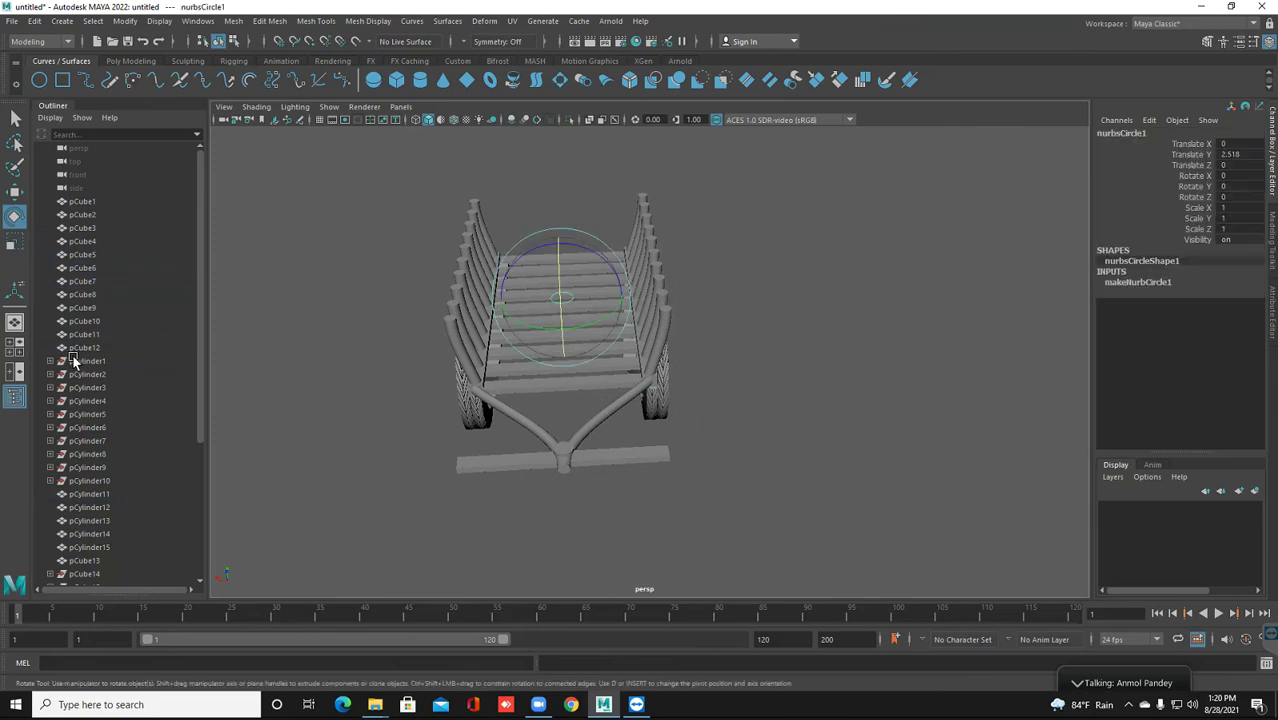
key(f)
key(w)
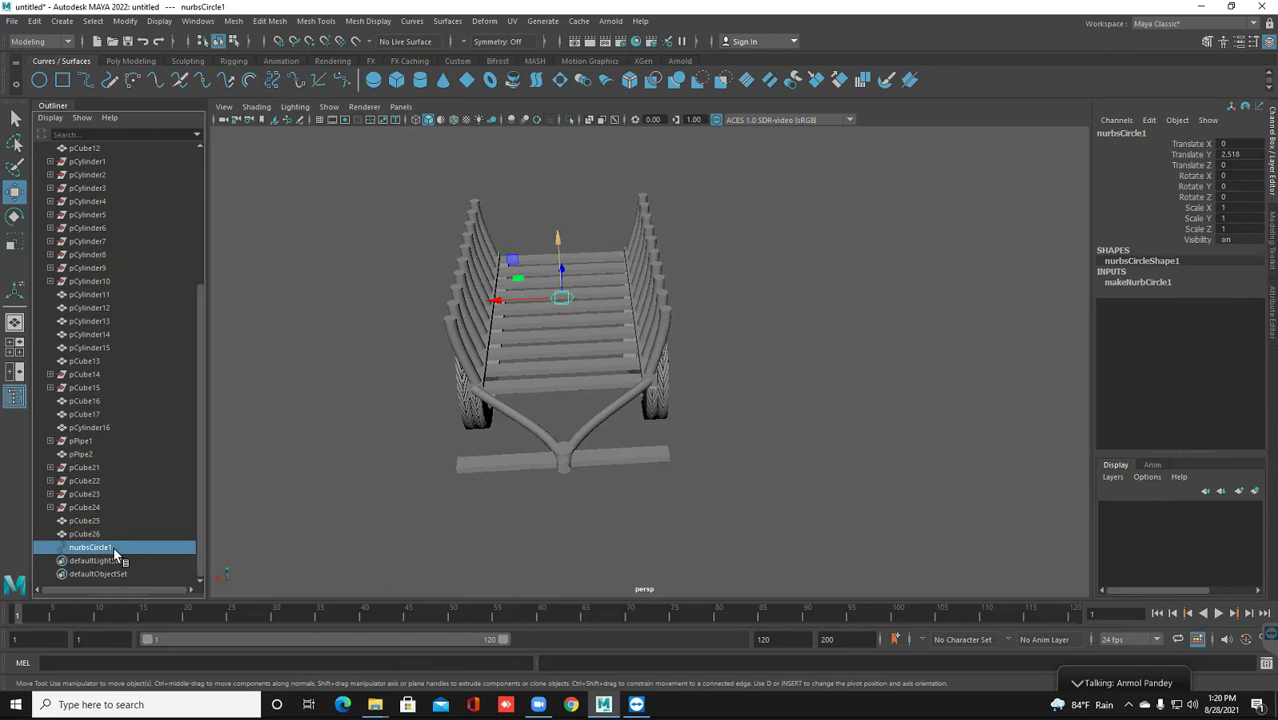
Raise nurbsCircle1 to Translate Y 3.771 and stand it upright at Rotate X -90
click(537, 379)
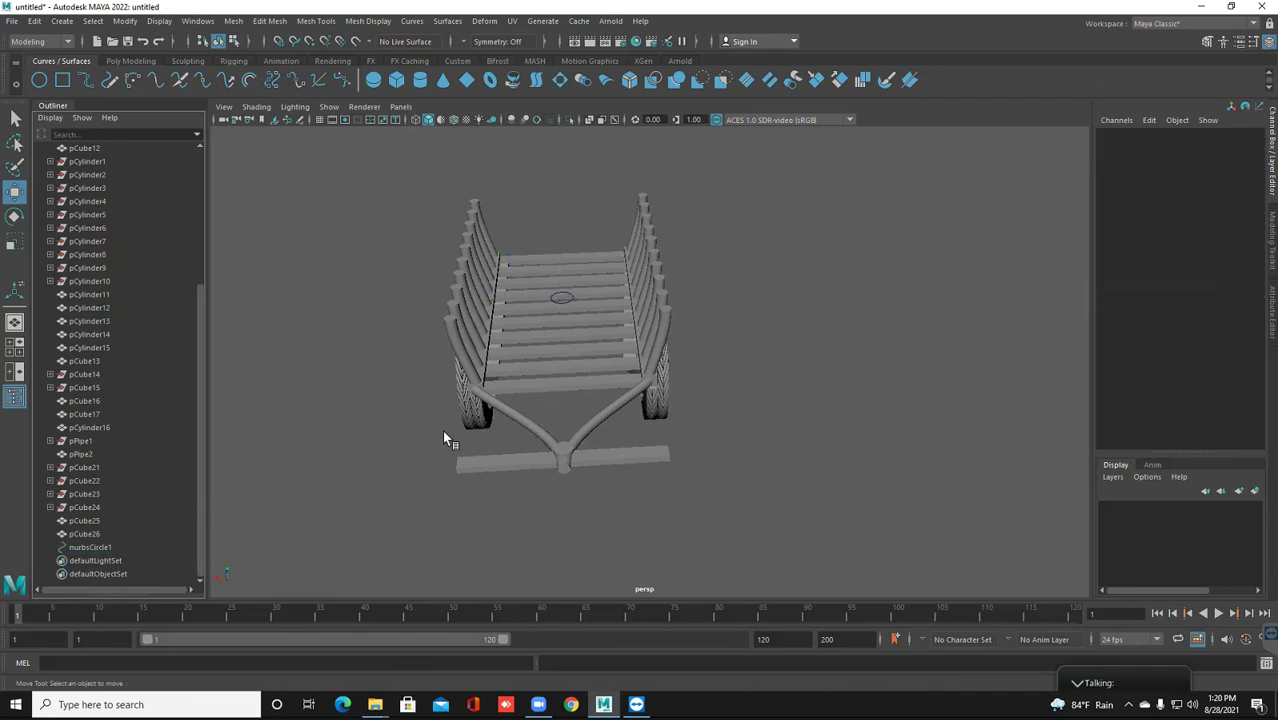
key(ctrl+z)
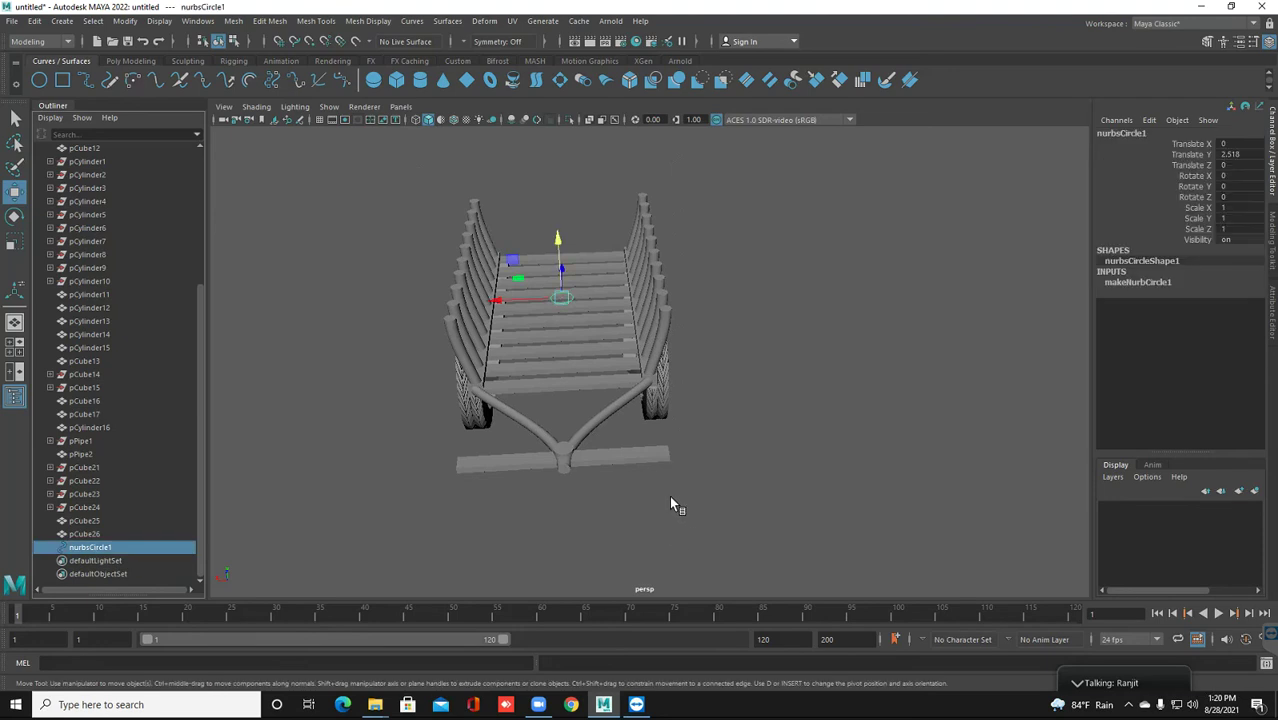
key(ctrl+z)
key(ctrl+z)
key(ctrl+z)
key(e)
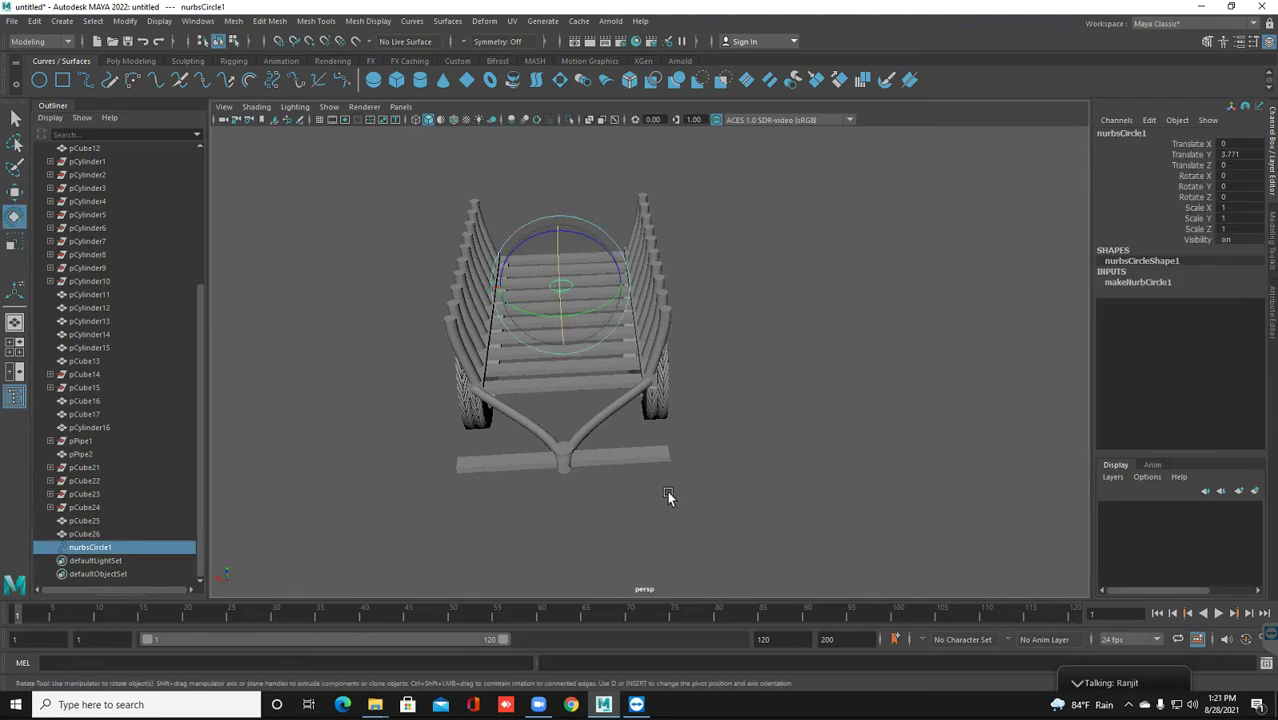
key(ctrl+z)
key(ctrl+z)
key(ctrl+z)
key(ctrl+z)
key(ctrl+z)
key(ctrl+z)
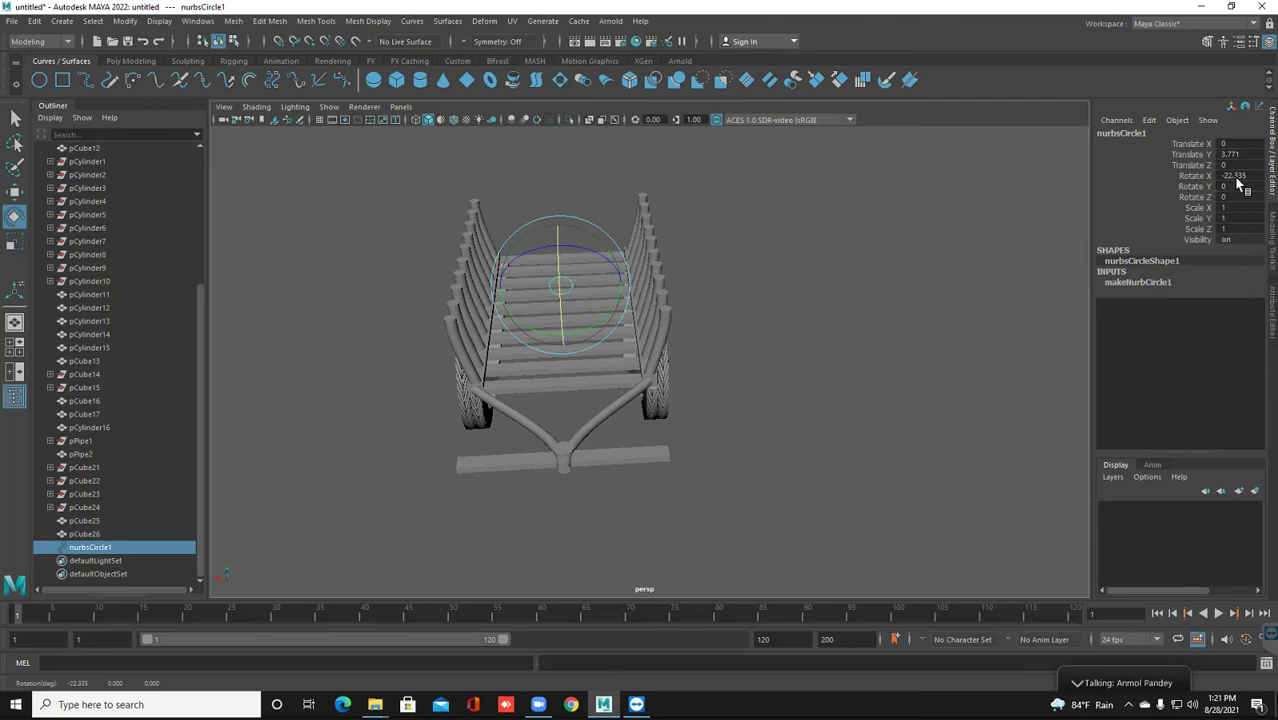
double_click(1238, 177)
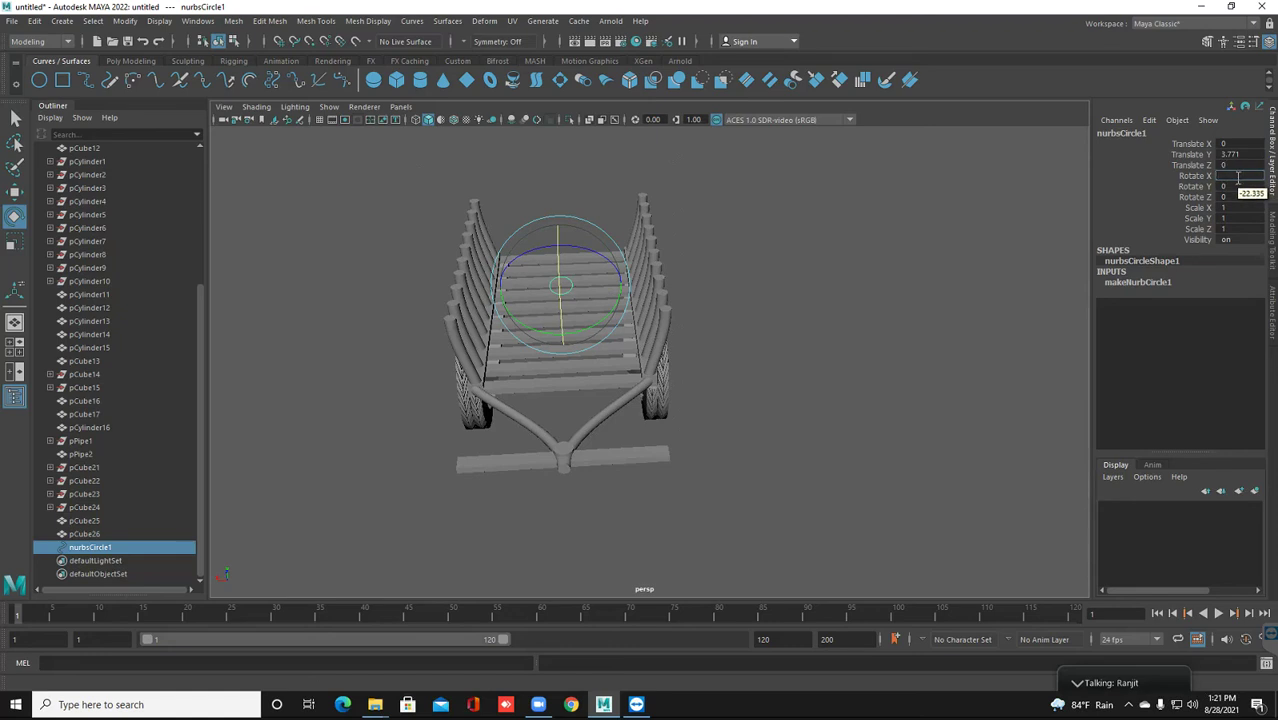
text(9)
key(BackSpace)
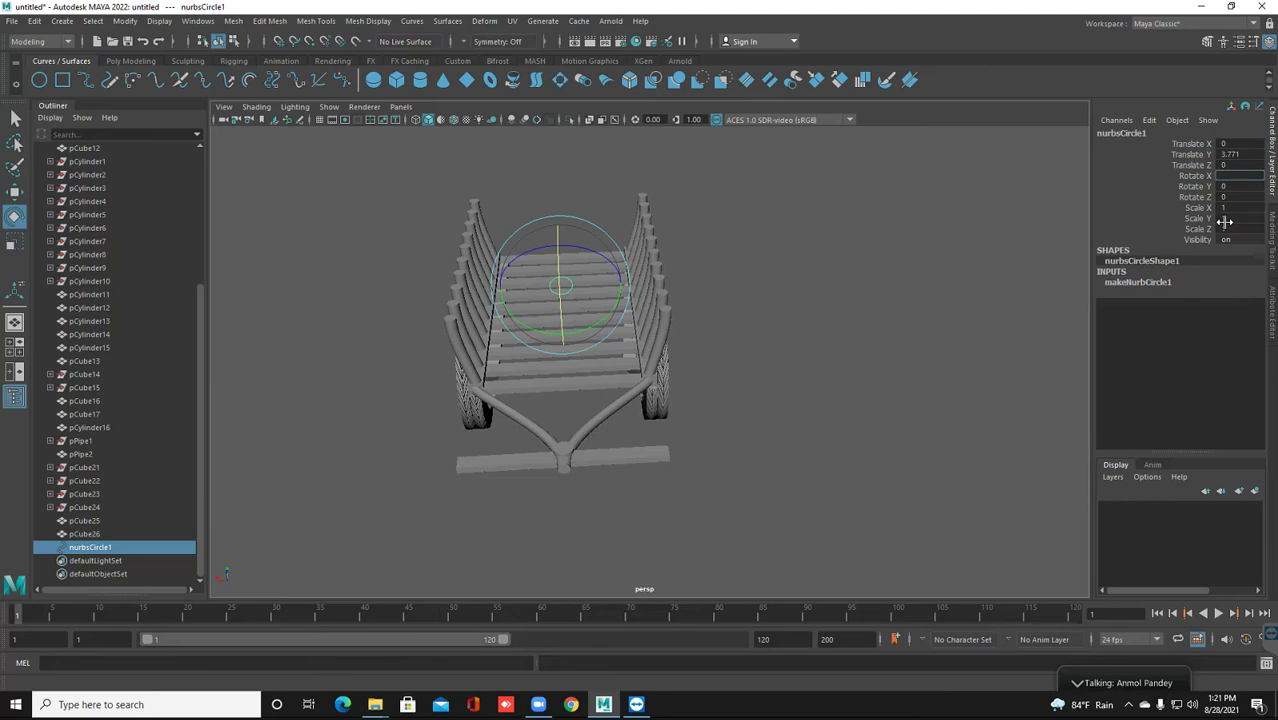
text(-90)
key(Return)
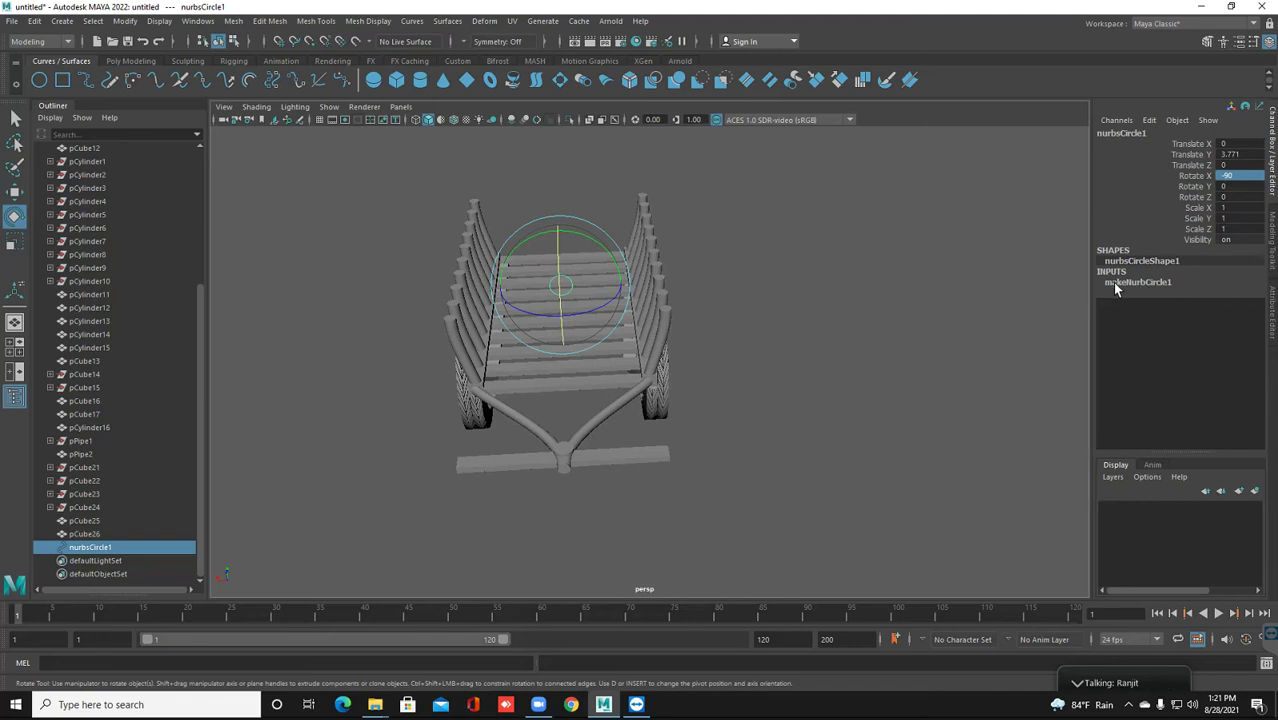
Set makeNurbCircle1 Sweep to 180 for a half circle and begin spinning it about Z
click(1140, 283)
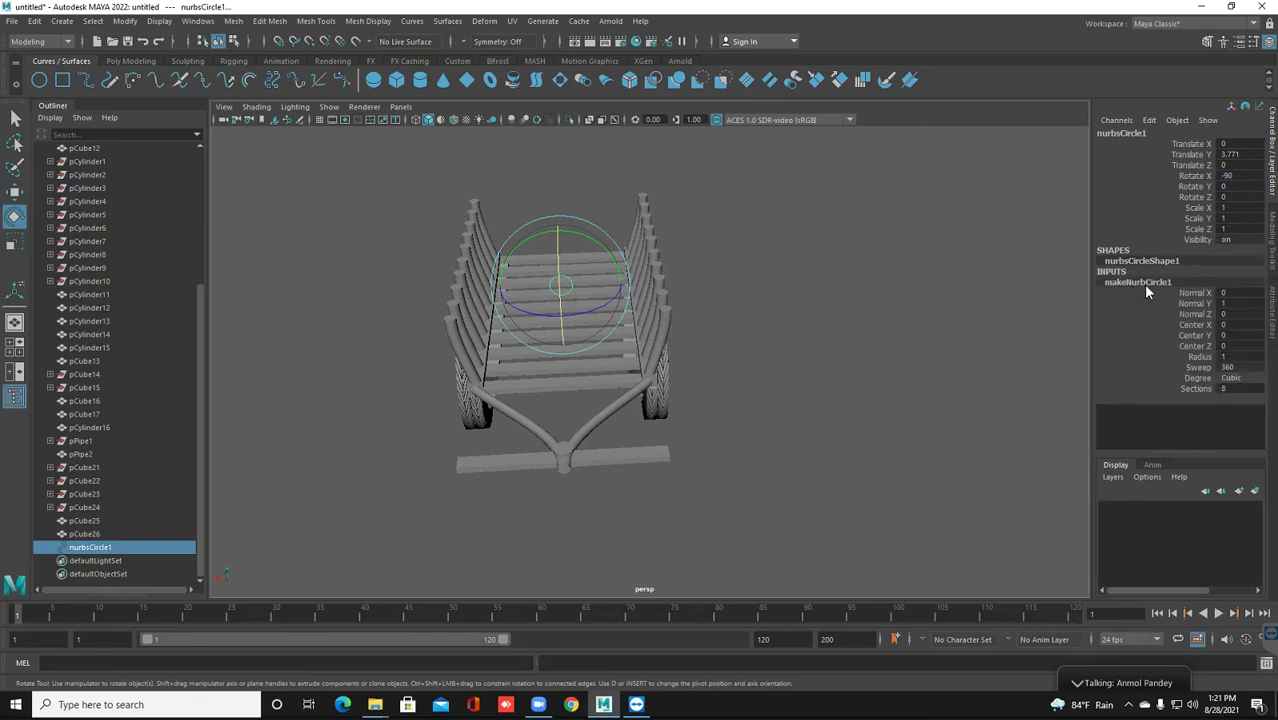
click(1201, 369)
key(BackSpace)
text(180)
key(Return)
middle_drag(759, 351, 1236, 204)
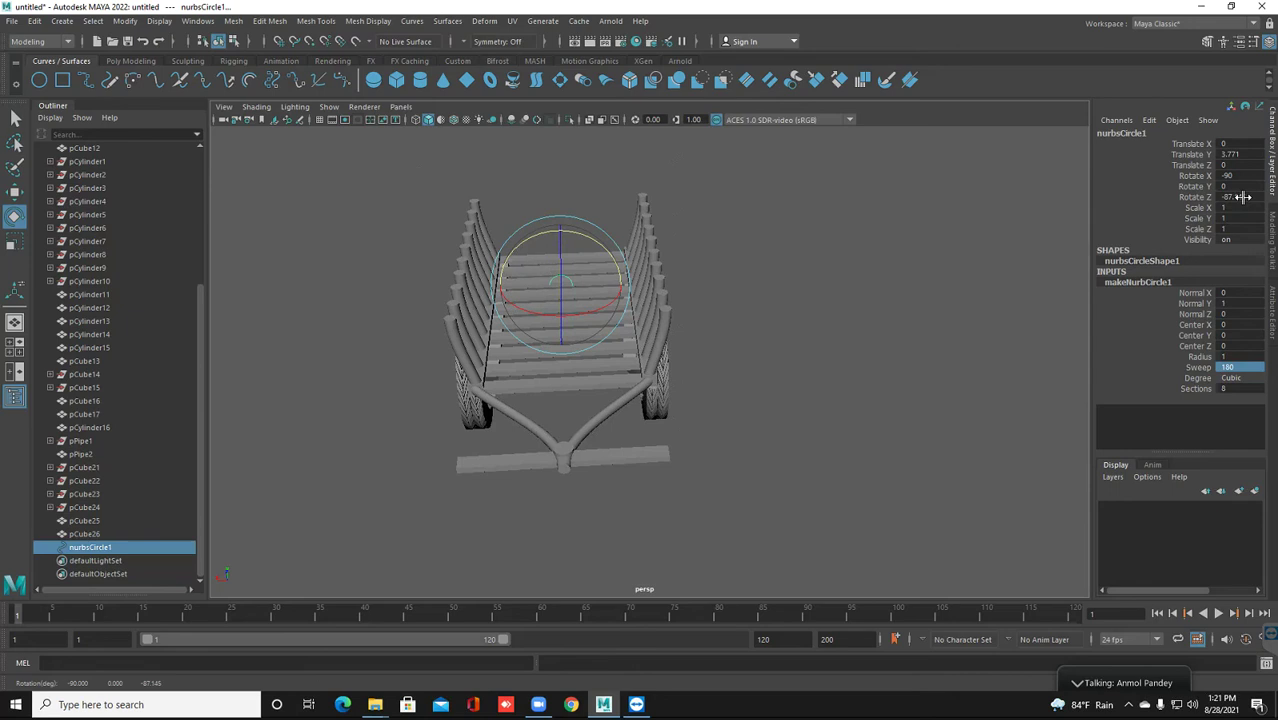
double_click(1241, 197)
Enter -90 as the arc's Rotate Z and start scaling it uniformly
text(-90)
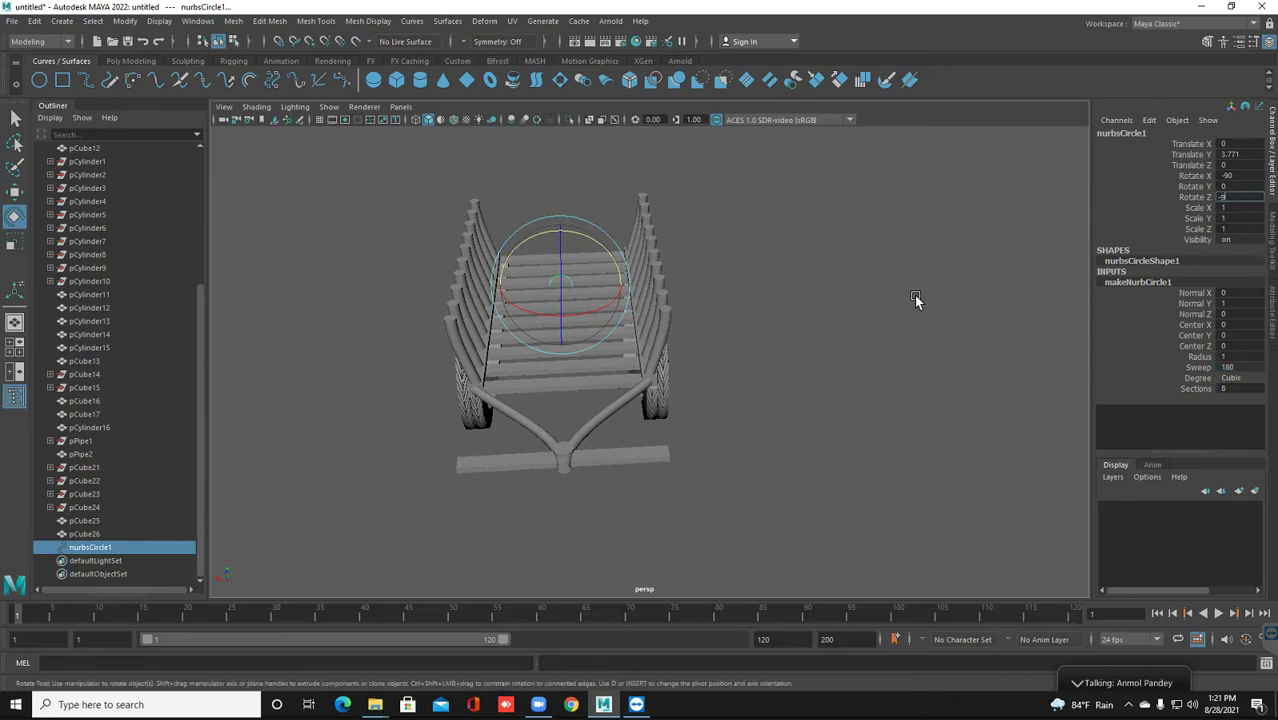
key(Return)
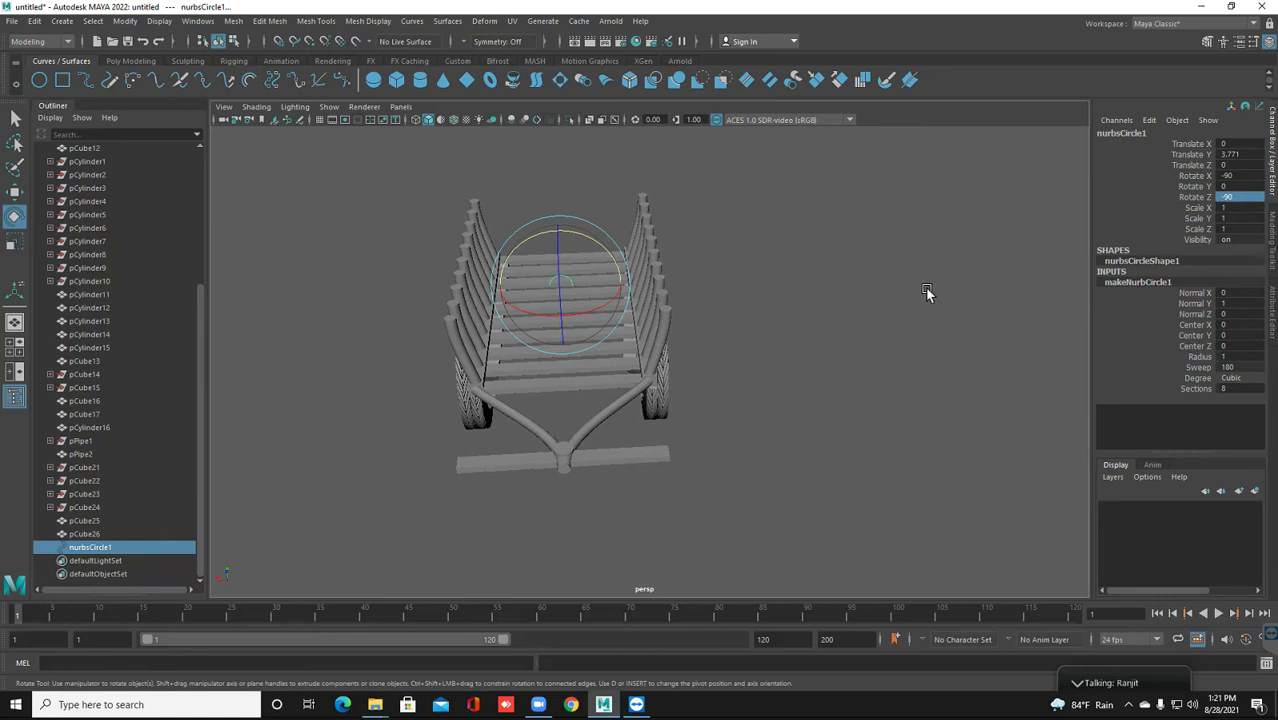
key(r)
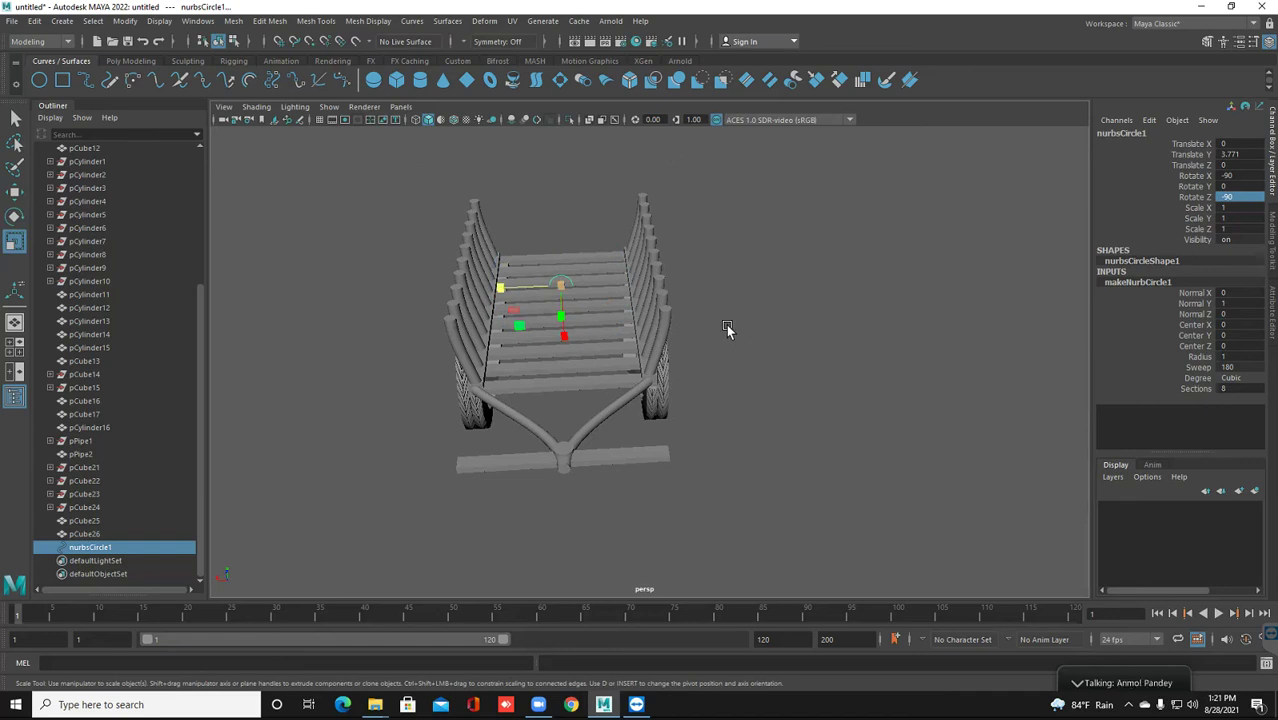
middle_drag(735, 327, 830, 366)
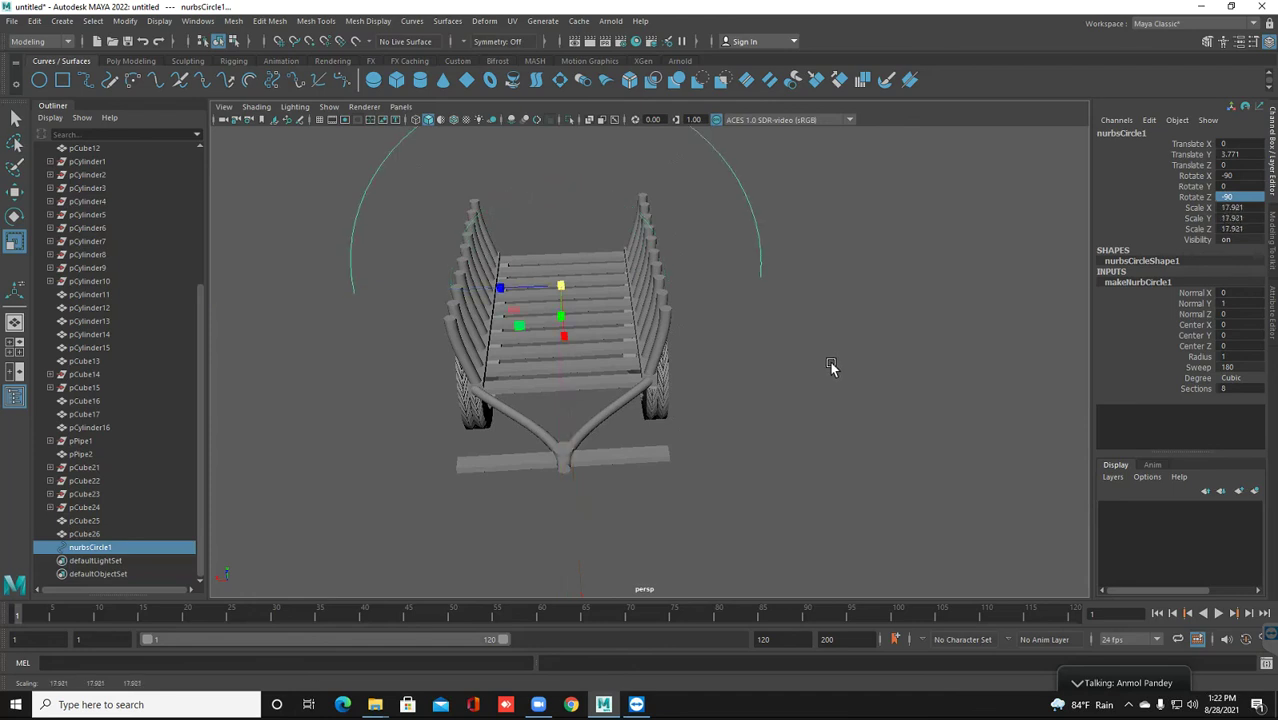
Scale nurbsCircle1 uniformly, undoing overshoots, to settle at 9.605 spanning rail to rail
key(ctrl+z)
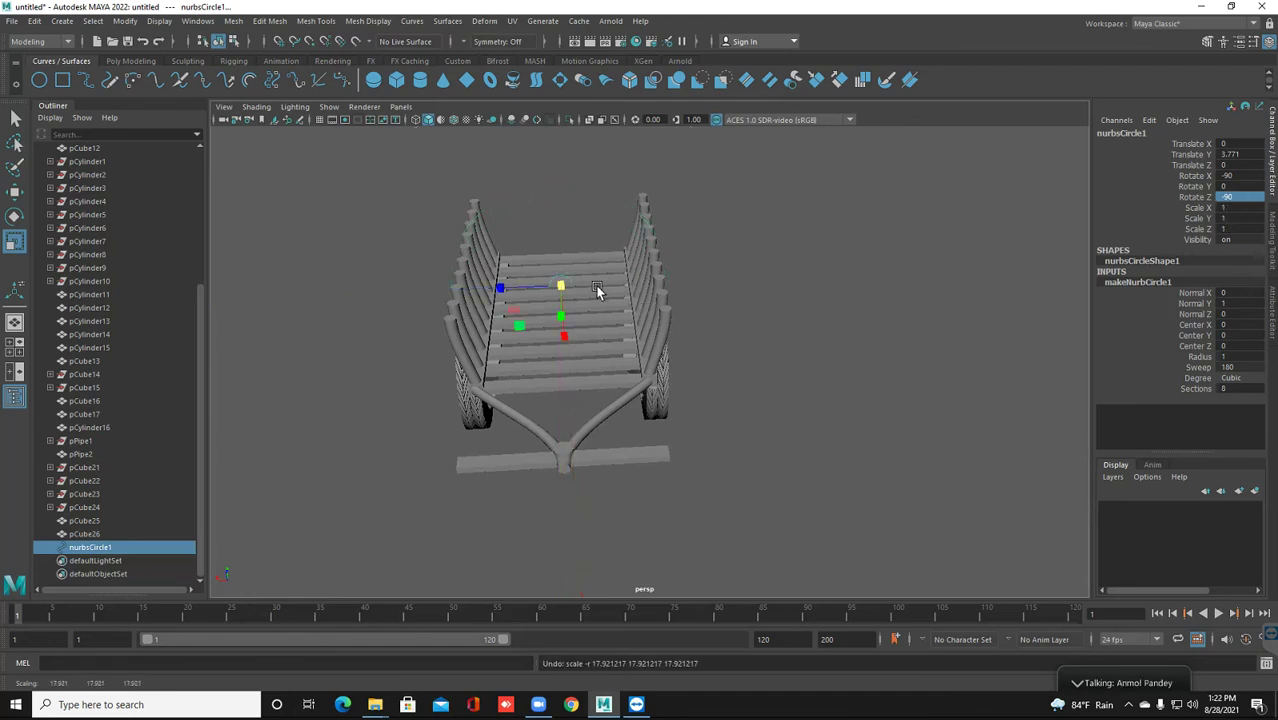
mouse_move(576, 287)
mouse_down()
mouse_move(794, 341)
mouse_move(741, 341)
mouse_up()
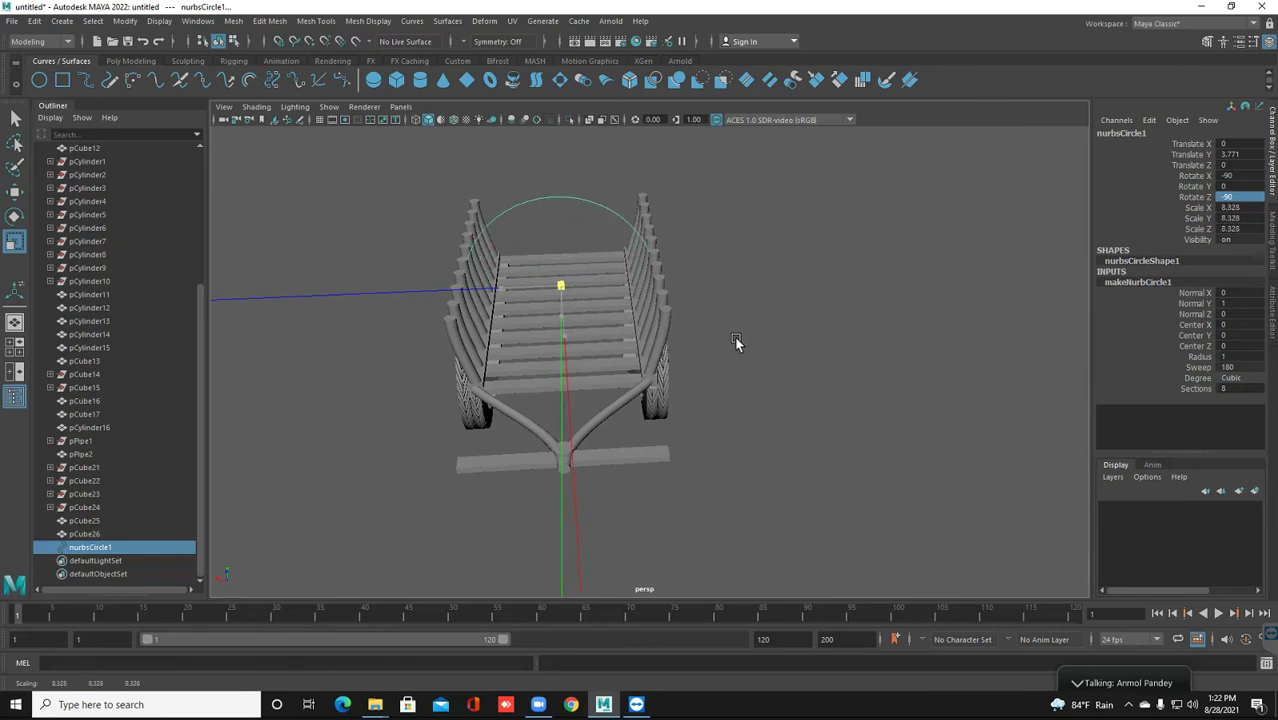
drag(741, 341, 800, 400)
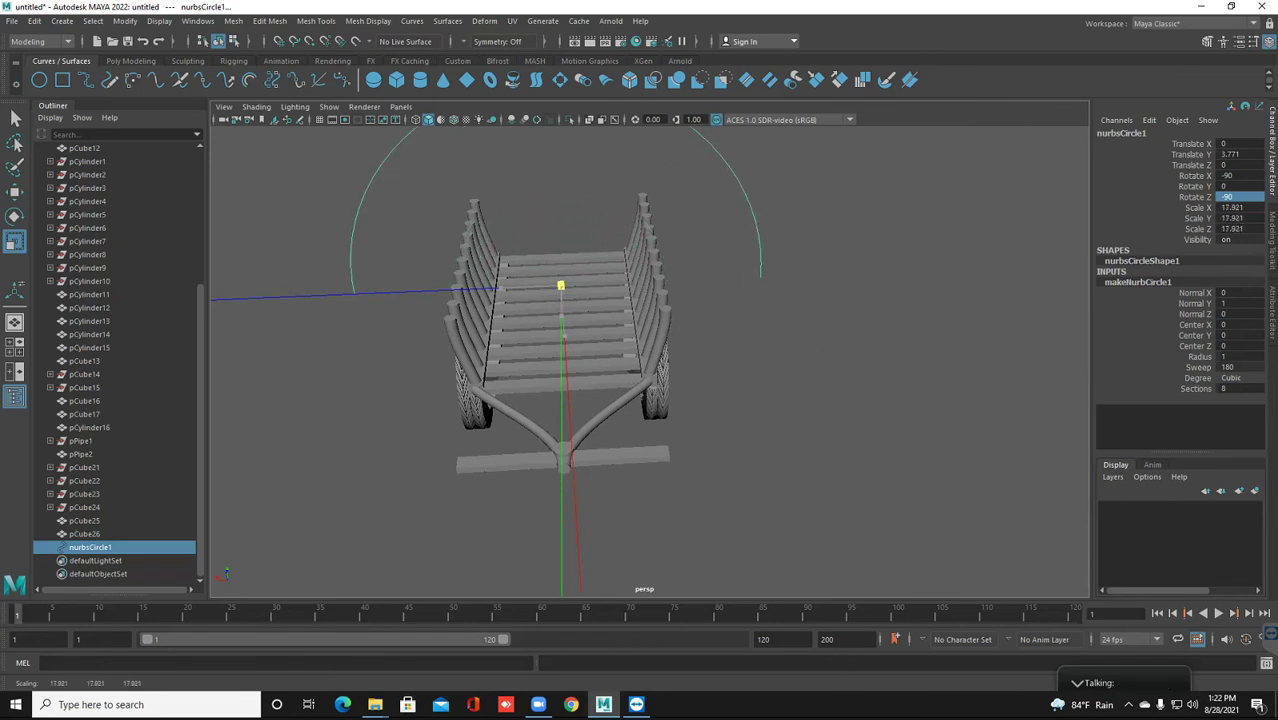
drag(900, 546, 900, 546)
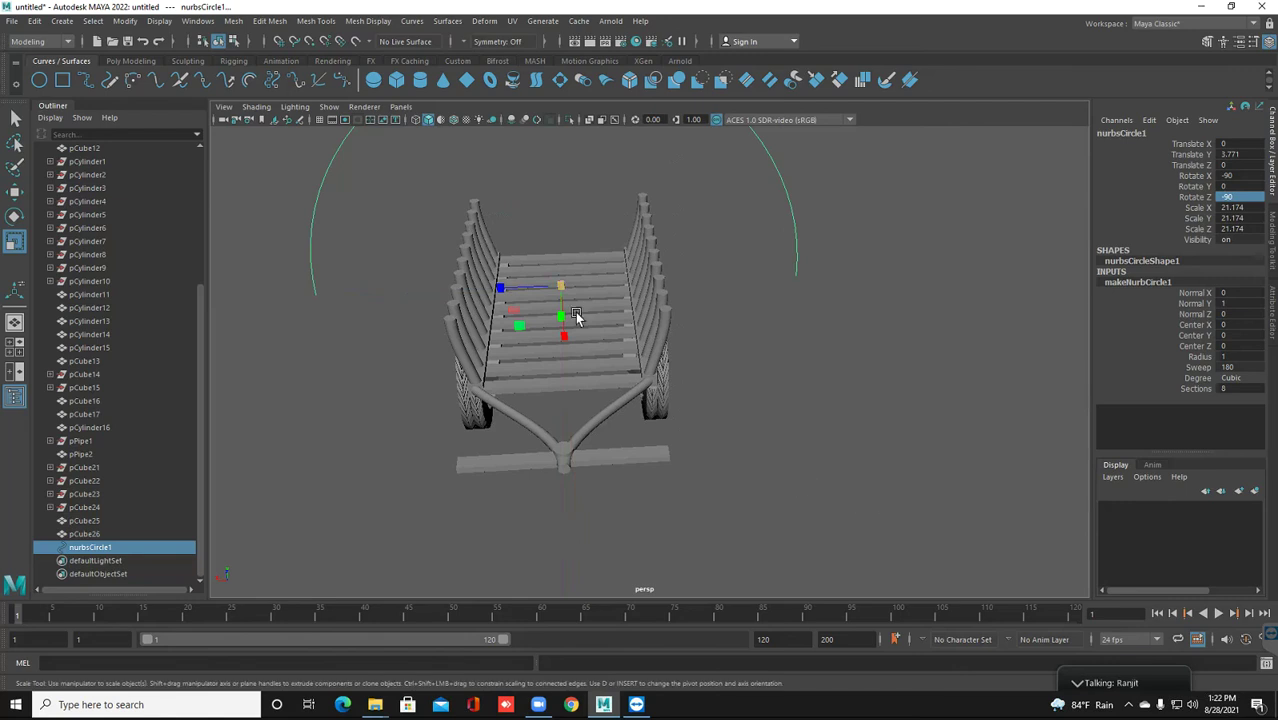
drag(536, 286, 417, 290)
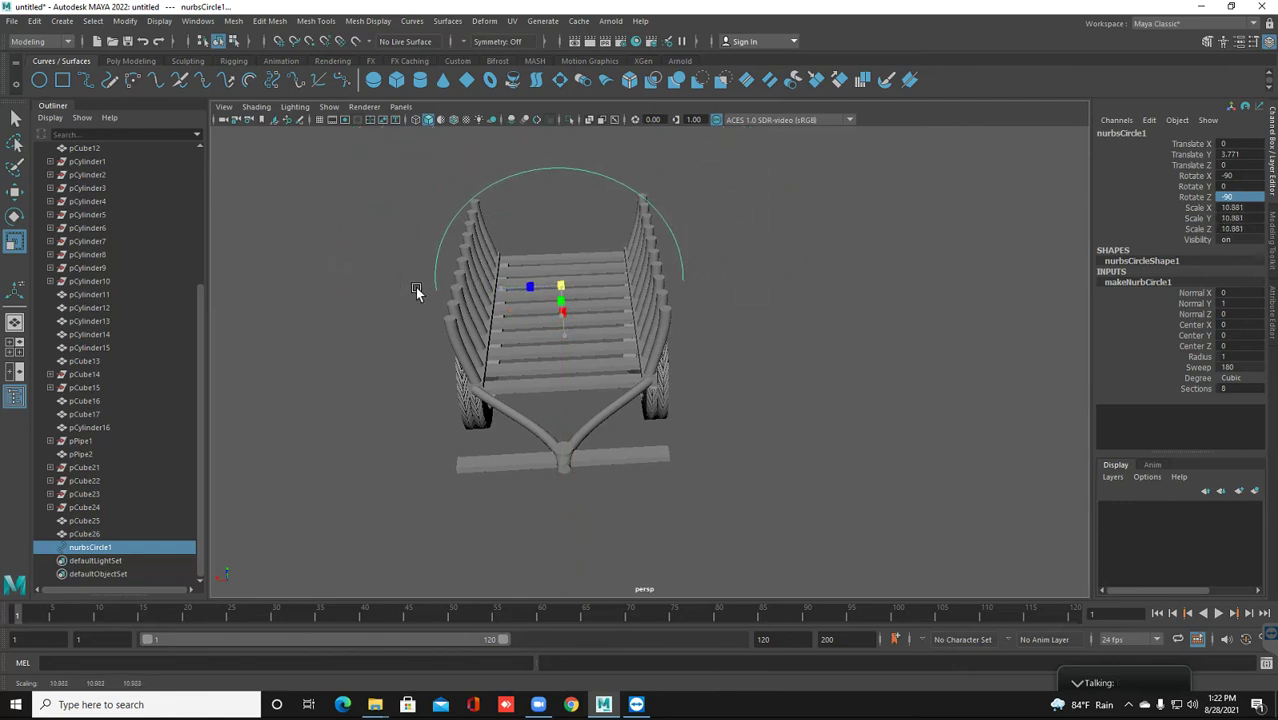
drag(417, 290, 456, 362)
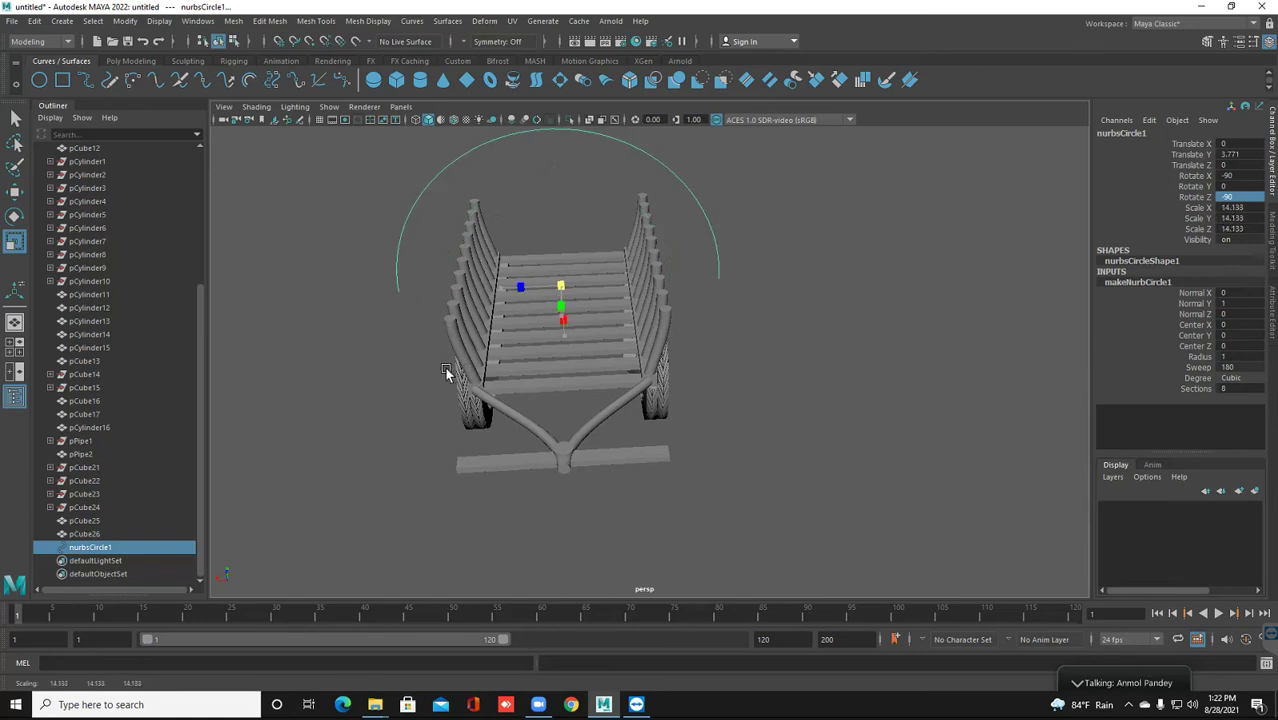
key(ctrl+z)
key(ctrl+z)
drag(525, 372, 521, 374)
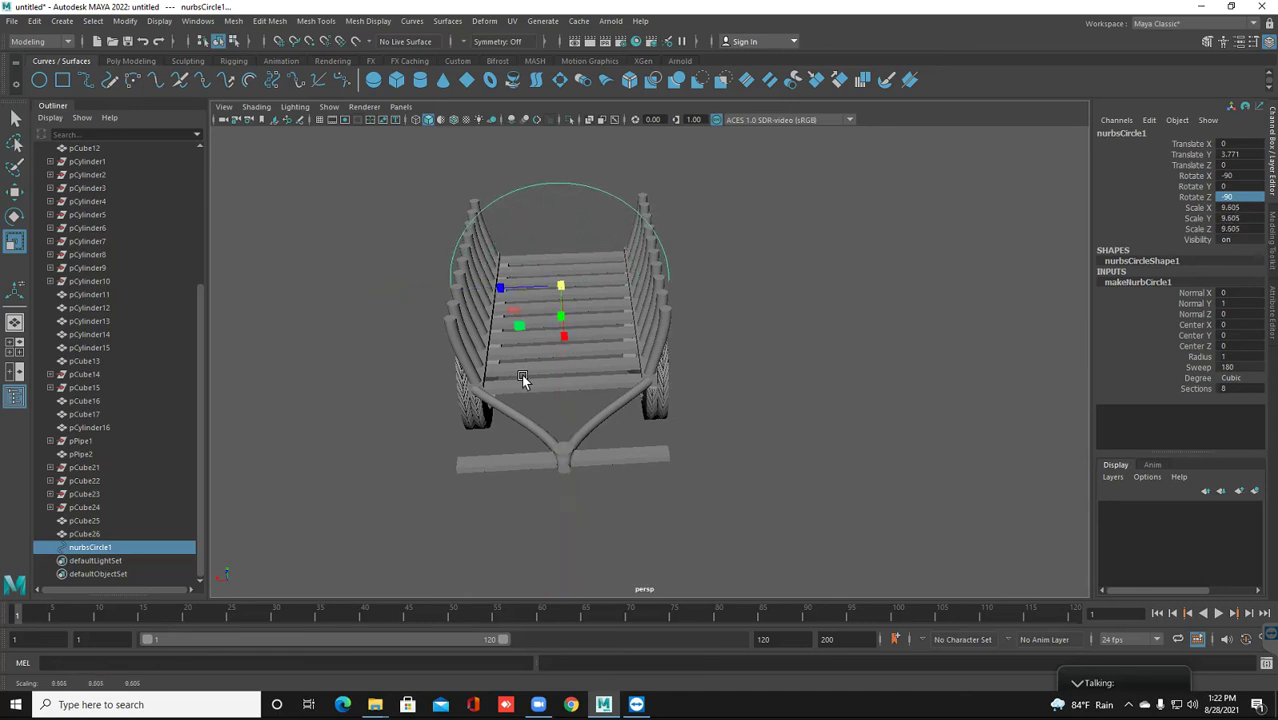
alt+drag(521, 374, 608, 238)
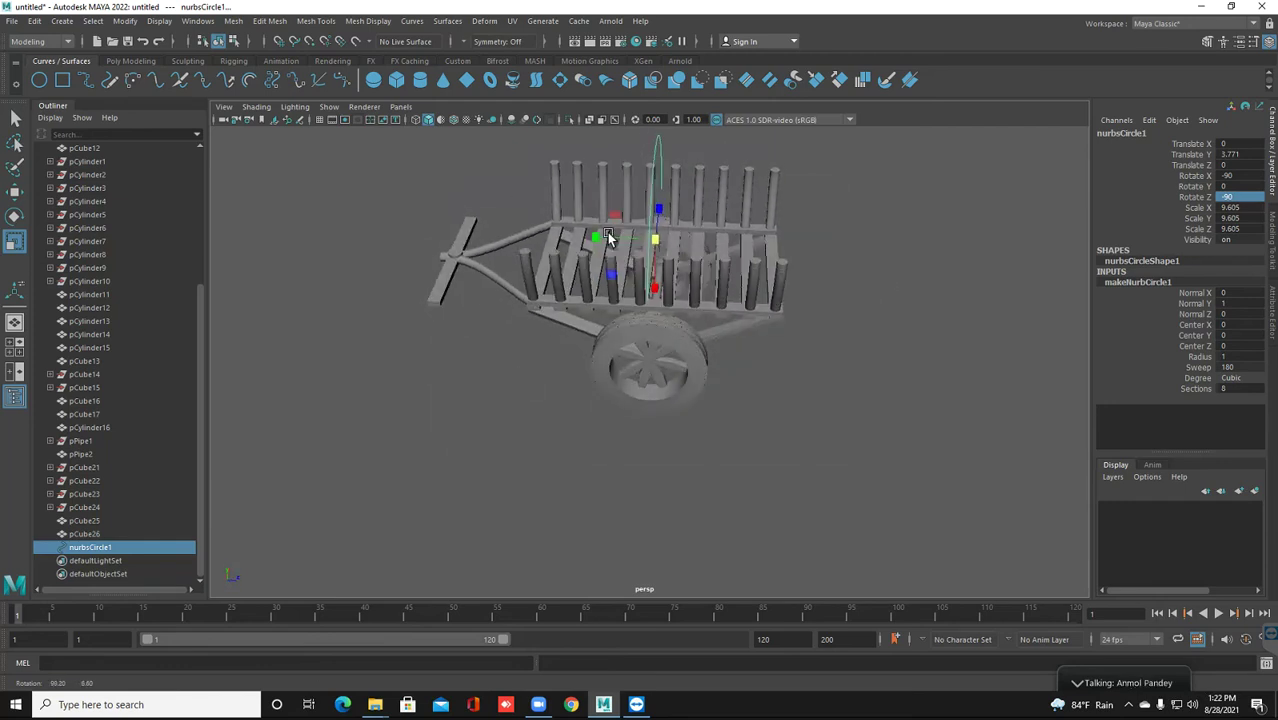
Shift-drag the move handle to duplicate nurbsCircle1 and slide the copy toward the front
alt+drag(608, 238, 628, 312)
scroll(628, 312, down, 2)
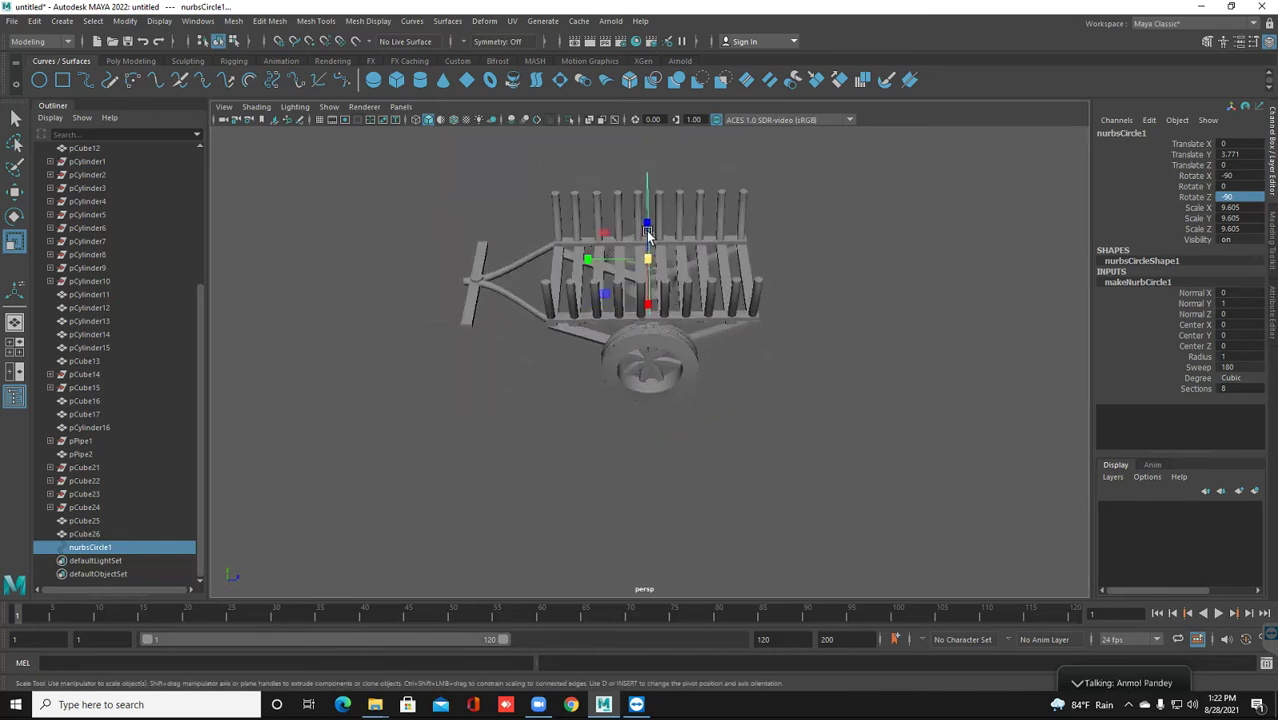
key(w)
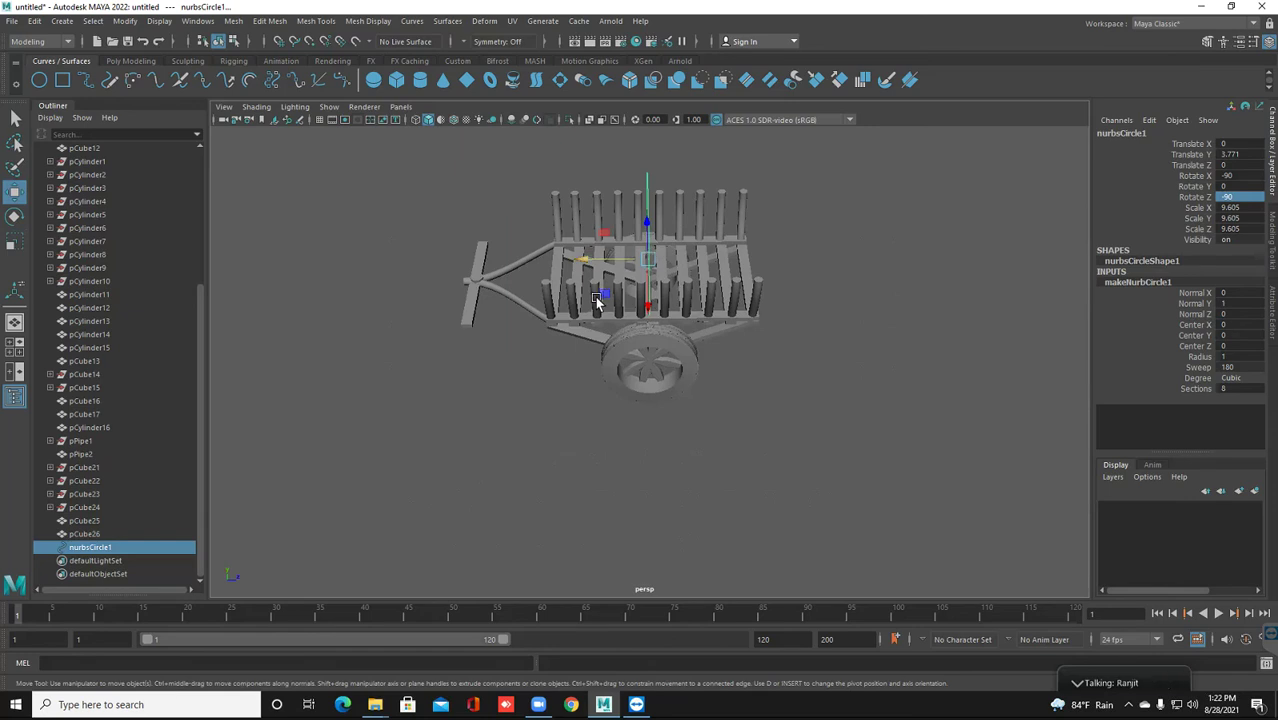
mouse_move(668, 256)
shift+mouse_down()
mouse_move(657, 245)
mouse_move(642, 262)
shift+mouse_up()
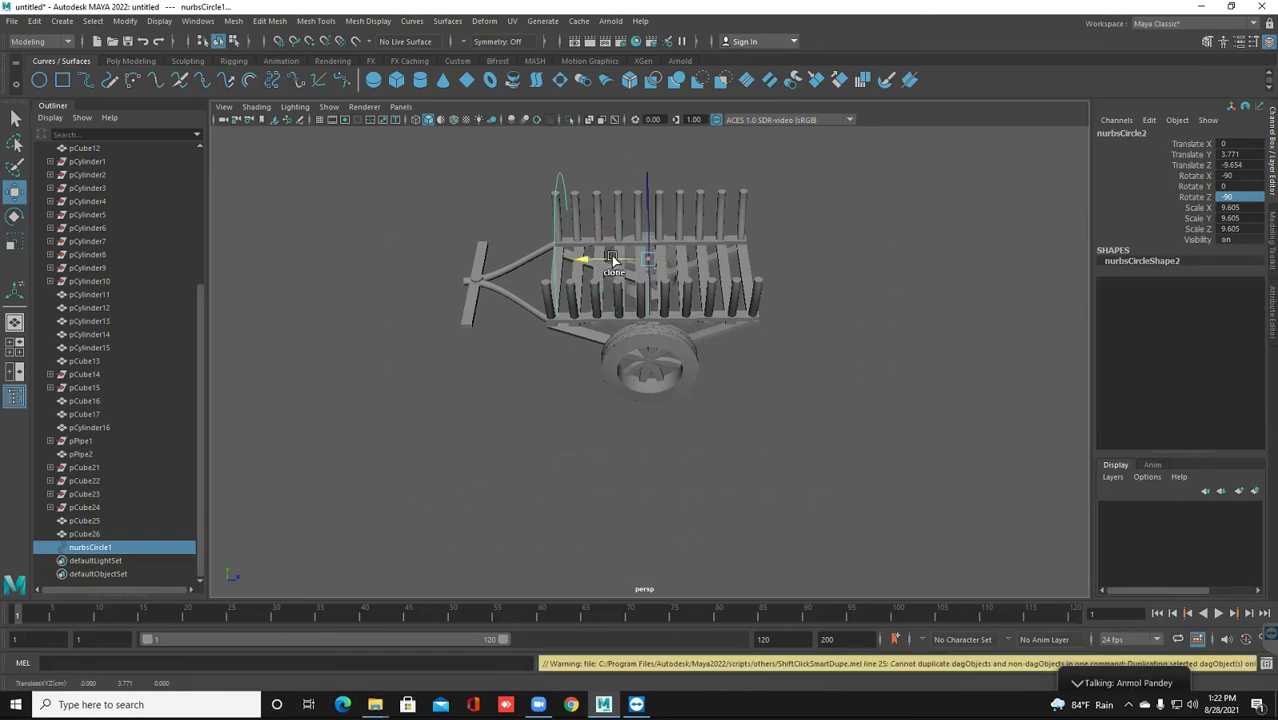
shift+drag(642, 262, 546, 237)
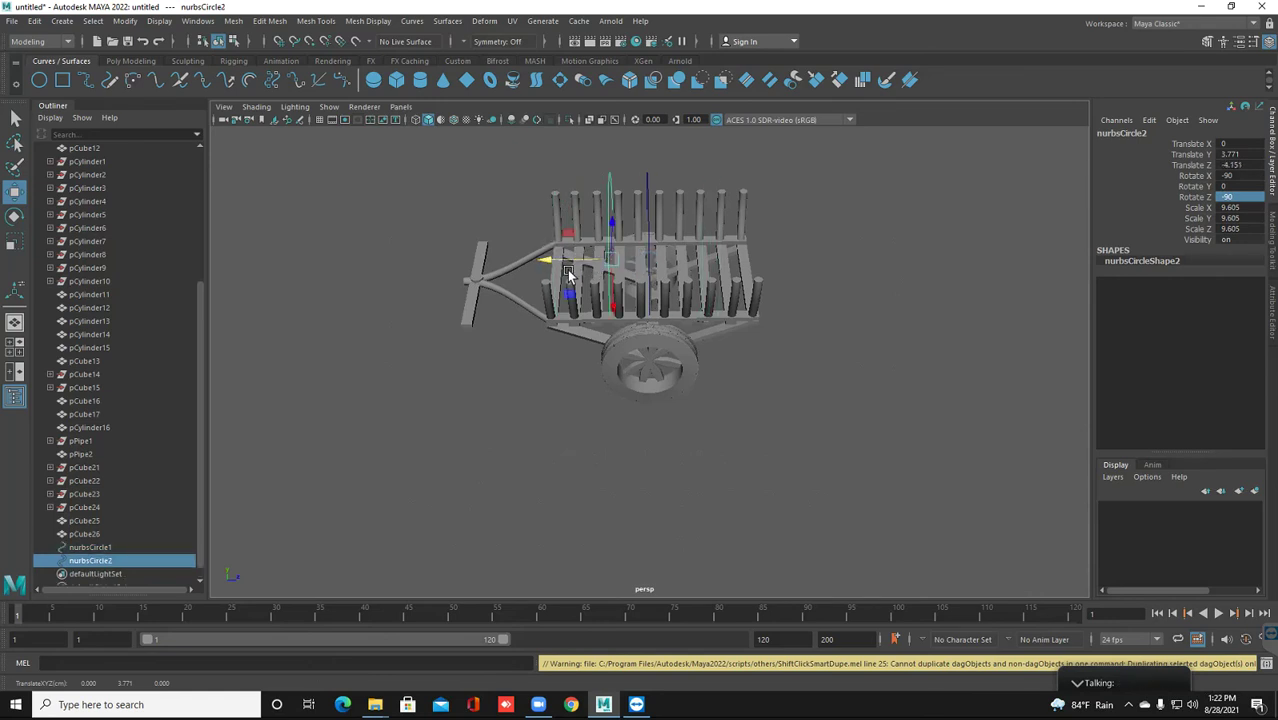
shift+drag(547, 268, 537, 270)
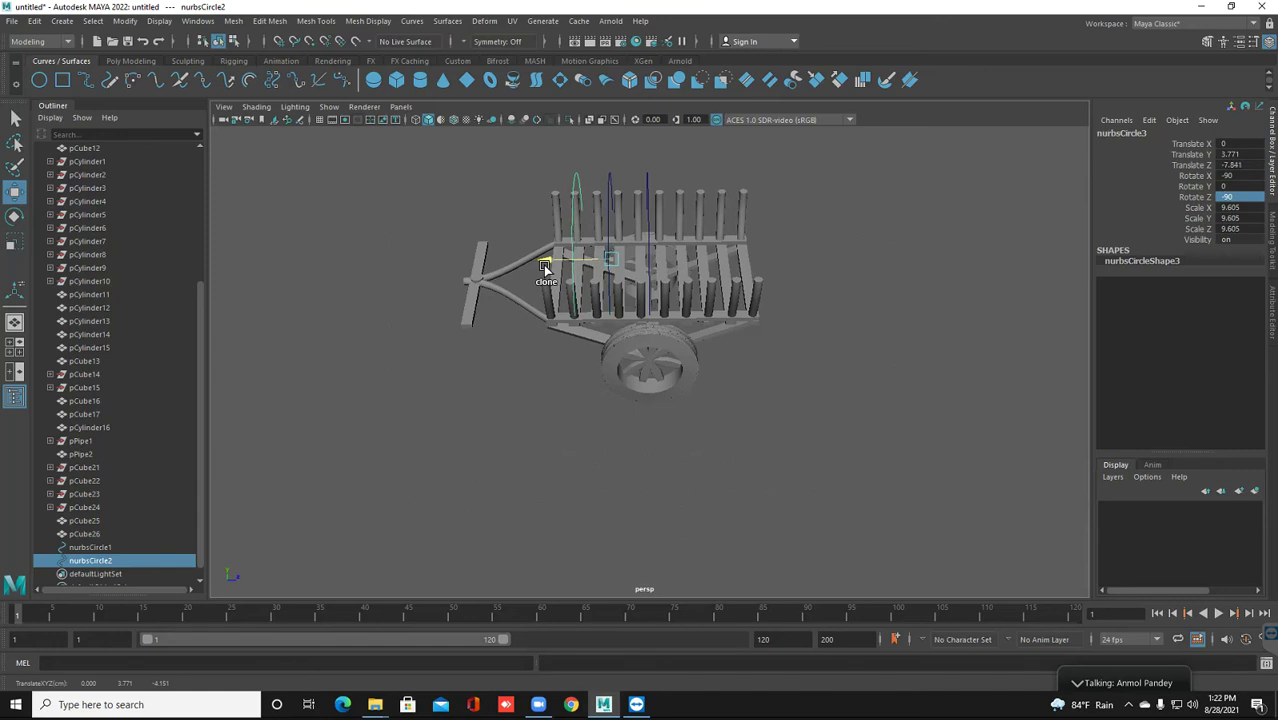
Undo the stray extra copy and move nurbsCircle2 along Z to about -9.582
key(ctrl+z)
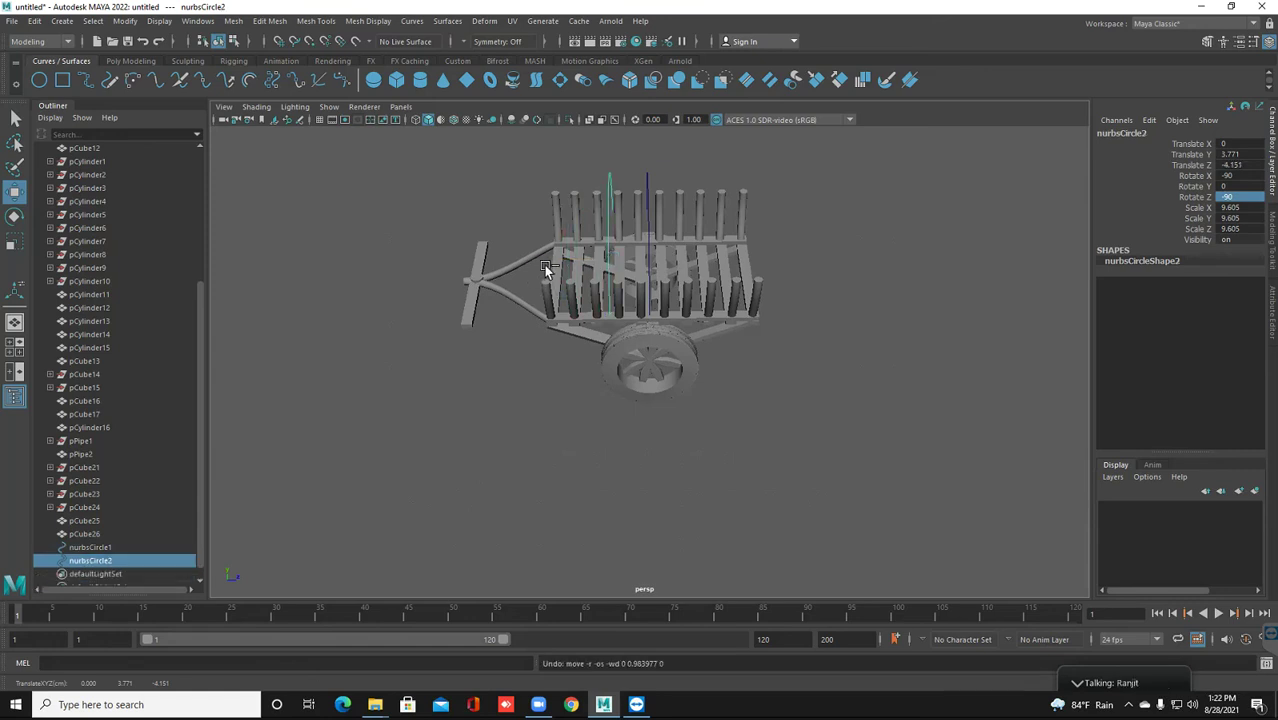
click(575, 271)
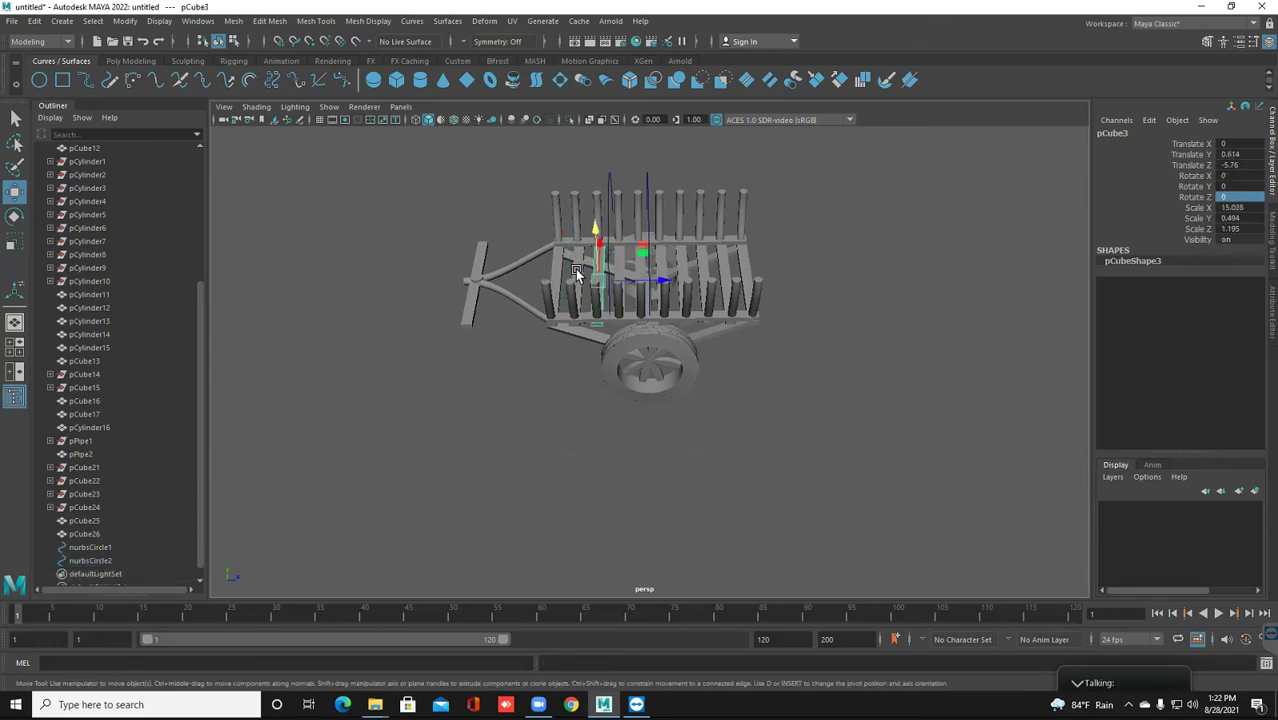
click(612, 220)
key(ctrl+z)
key(ctrl+z)
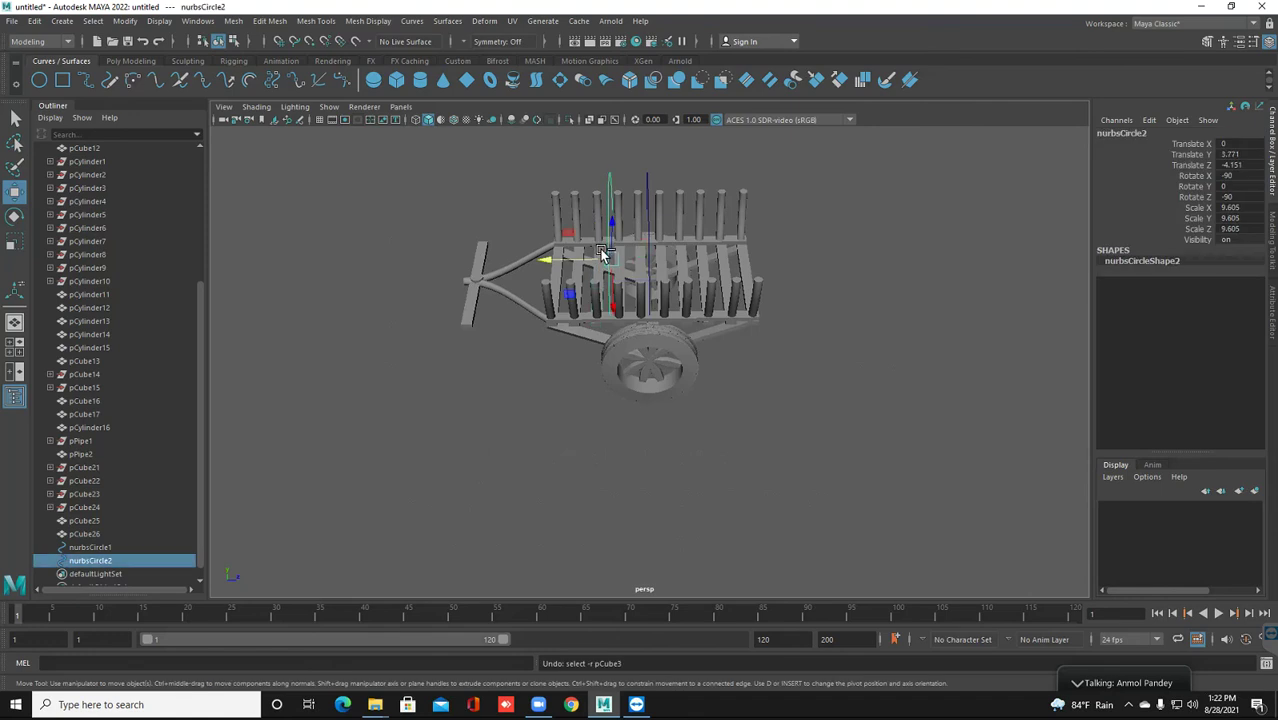
drag(543, 263, 542, 264)
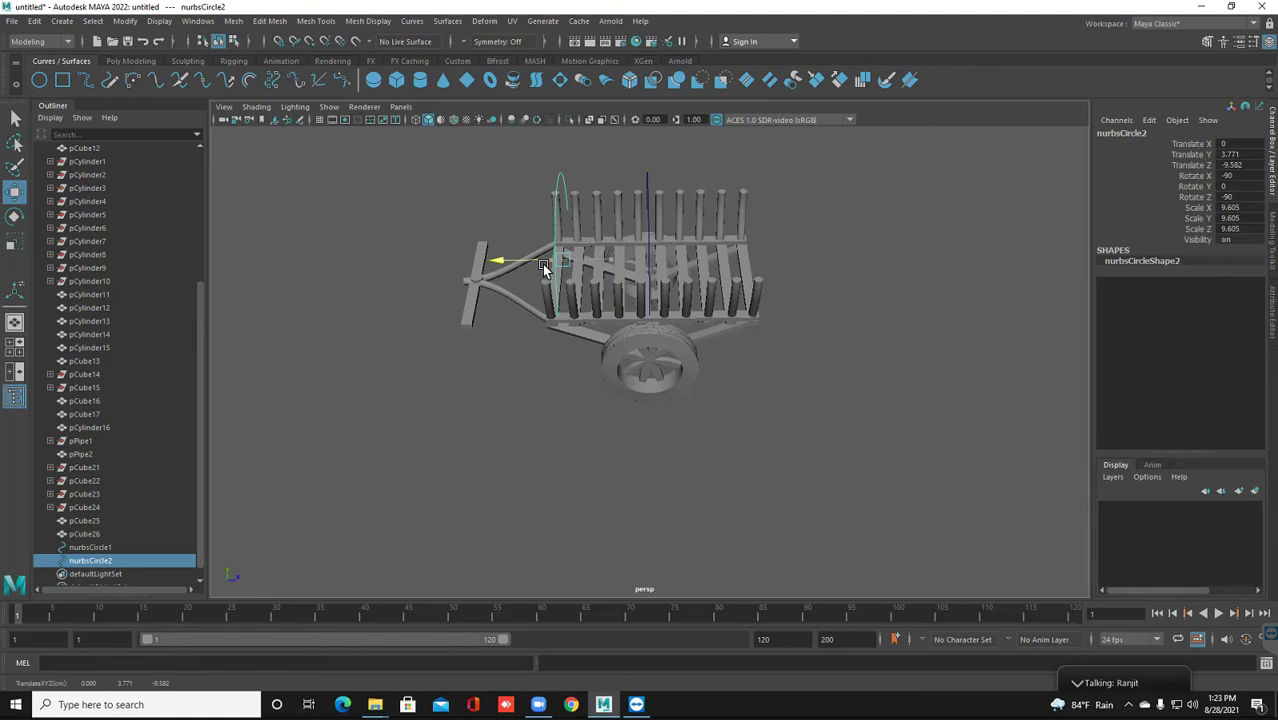
click(543, 268)
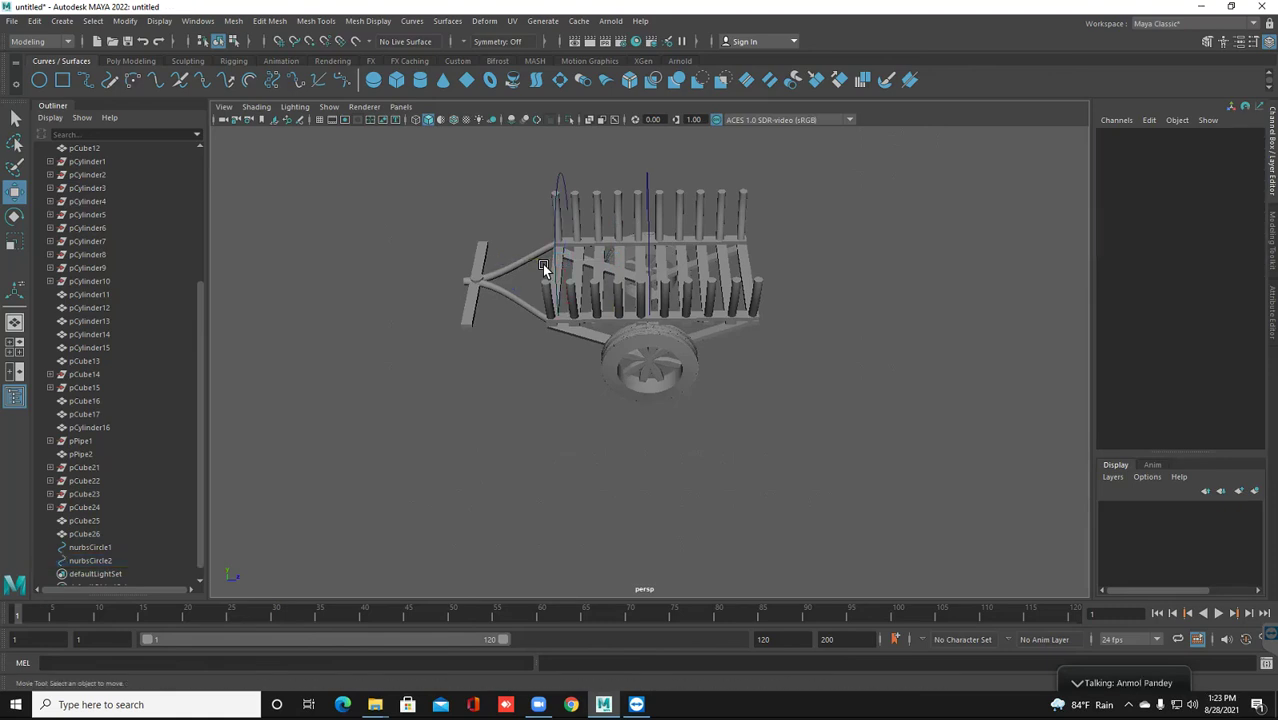
Nudge nurbsCircle2 slightly forward and clone nurbsCircle3 to the rear at Z 11.511
click(543, 268)
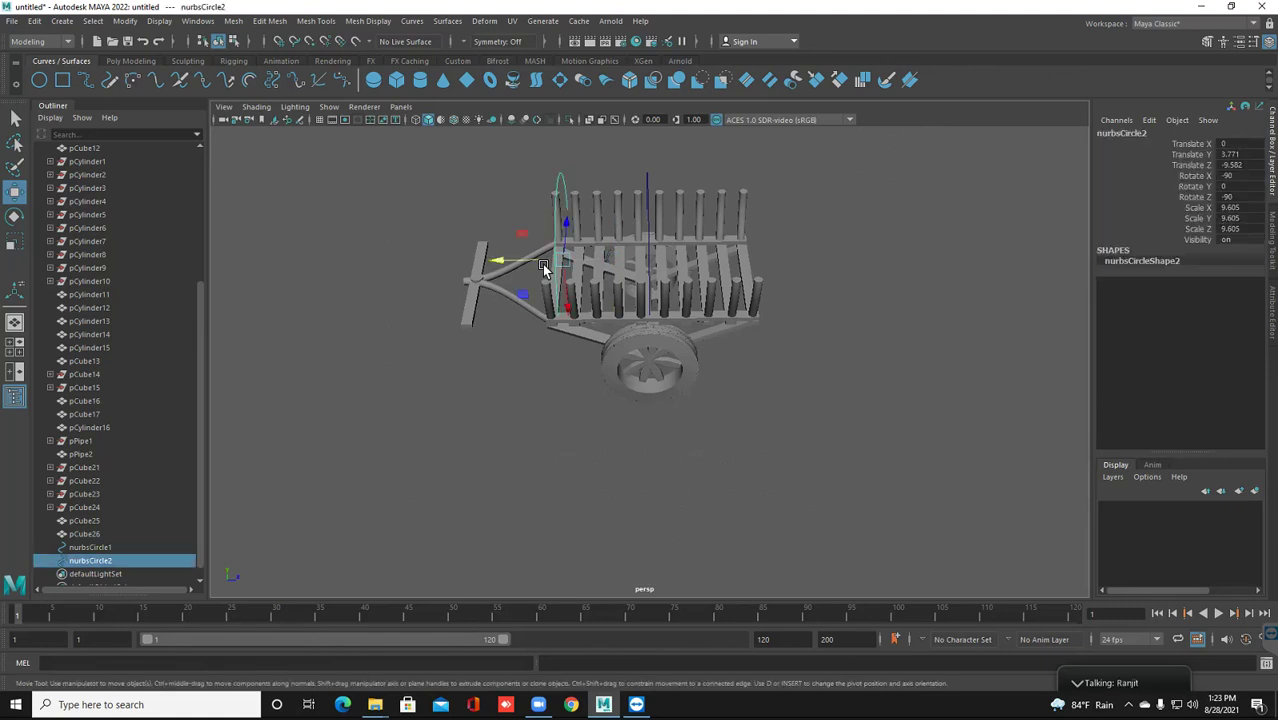
drag(543, 268, 540, 268)
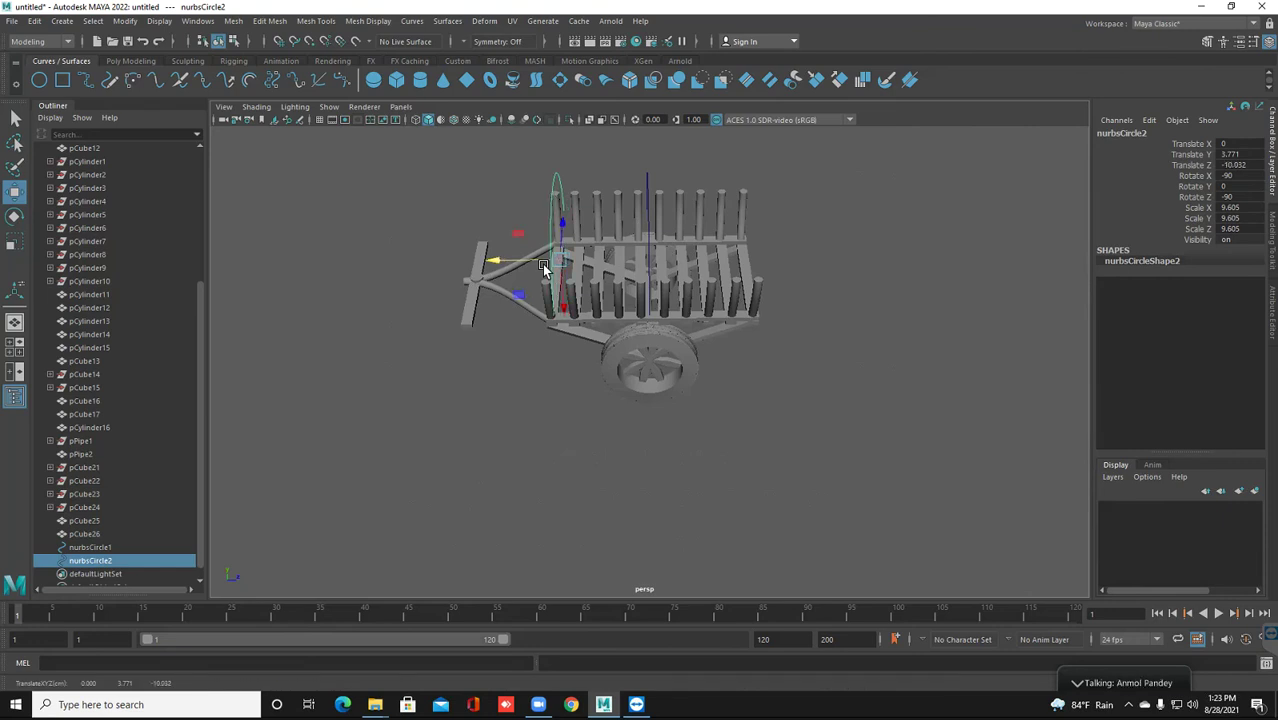
shift+drag(543, 268, 665, 268)
mouse_move(543, 268)
shift+mouse_down()
mouse_move(605, 268)
mouse_move(549, 268)
shift+mouse_up()
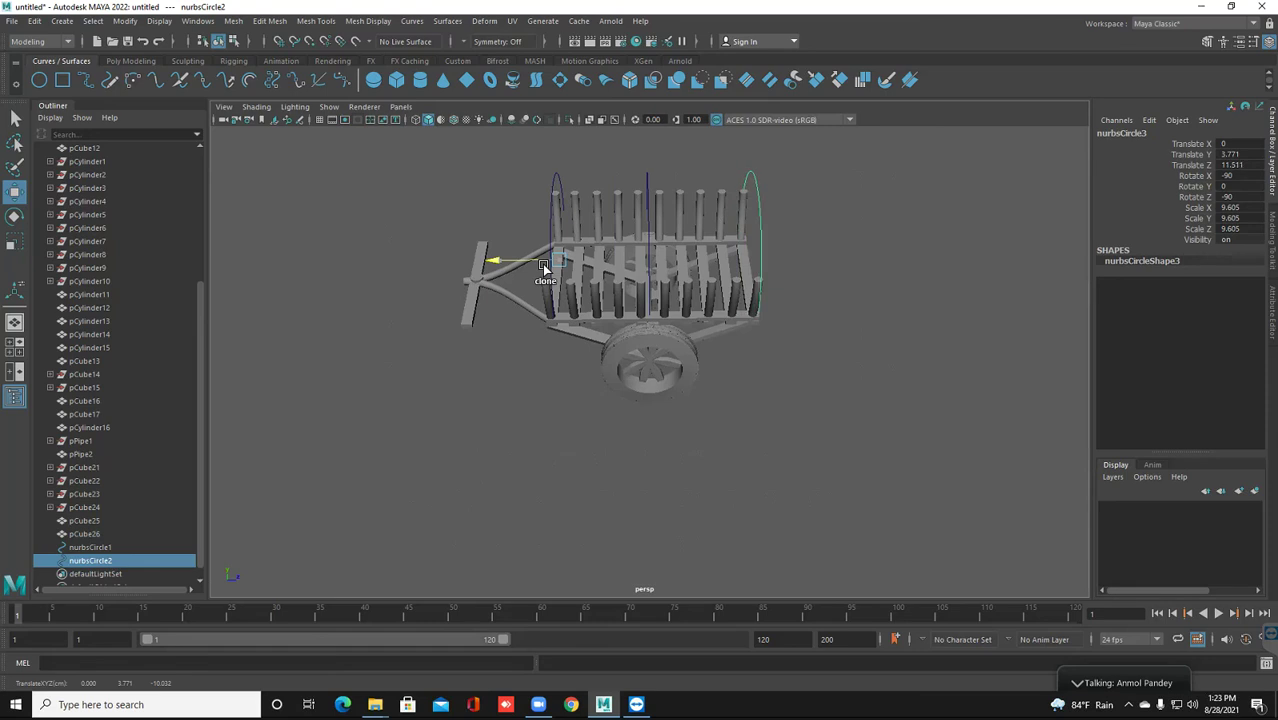
click(543, 268)
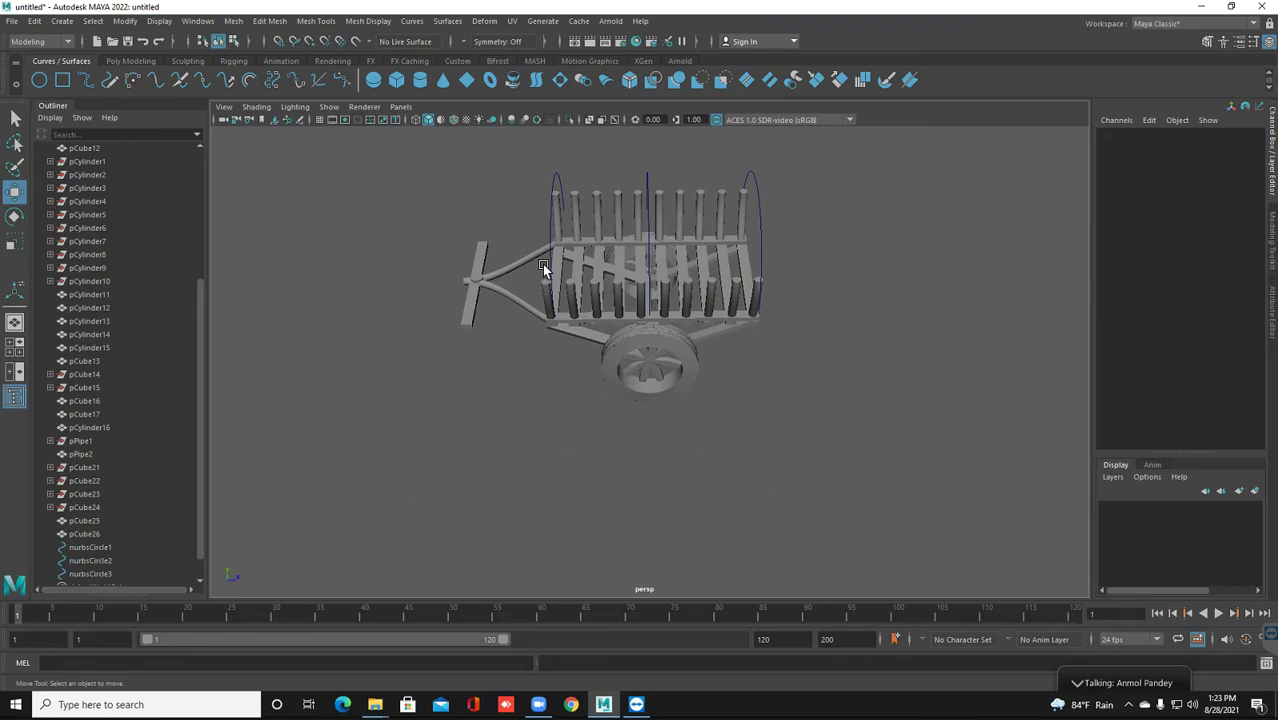
click(542, 264)
From a front view, select nurbsCircle1, nurbsCircle2 and nurbsCircle3 together and open the Surfaces menu
alt+drag(542, 264, 542, 264)
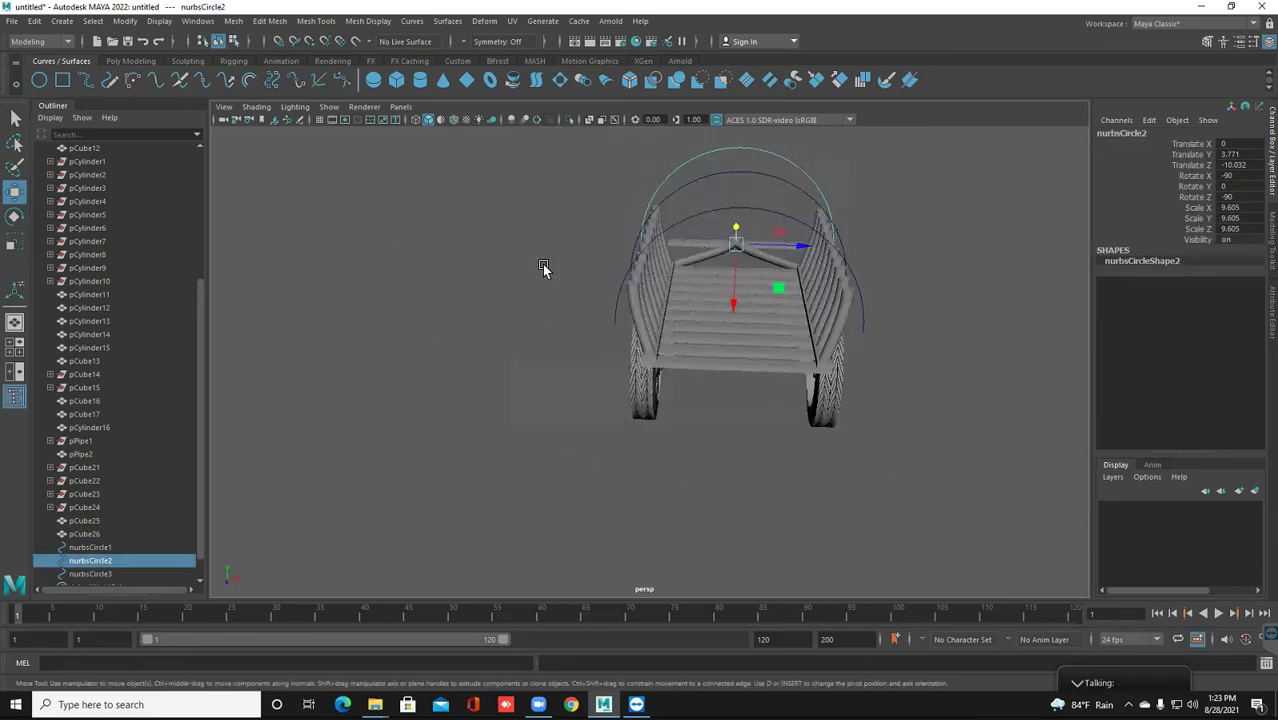
scroll(542, 267, down, 2)
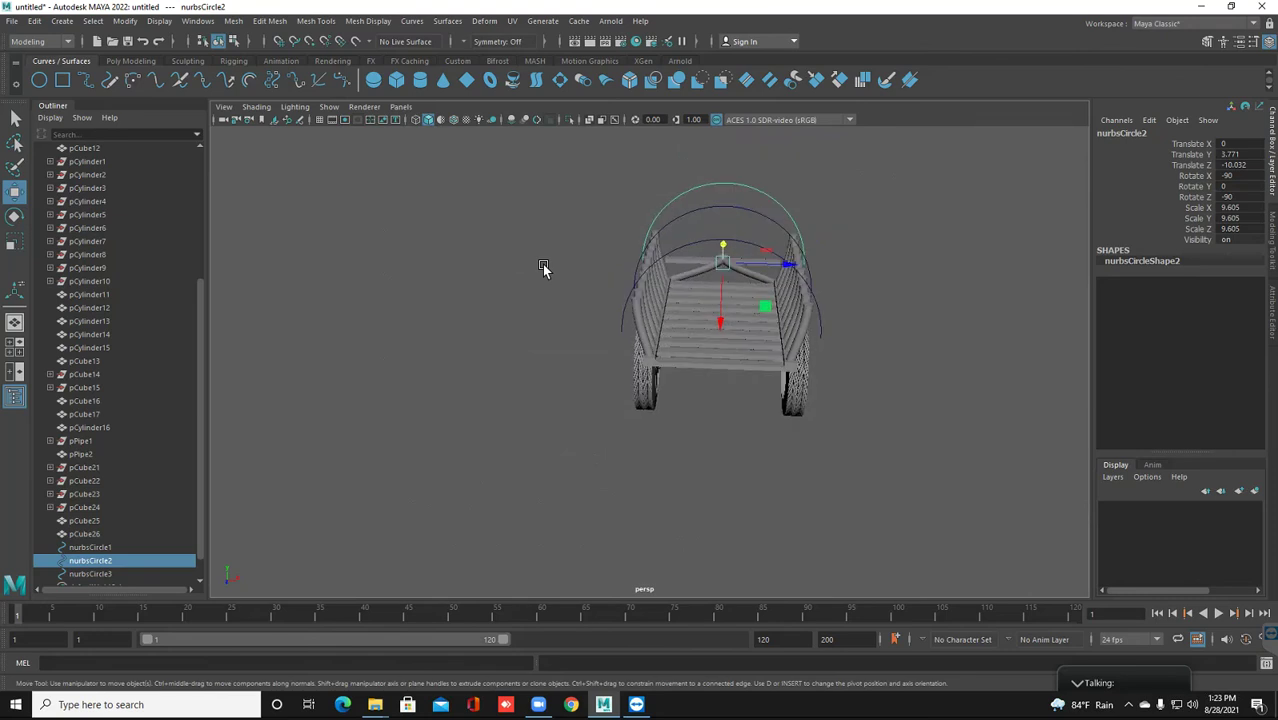
key(shift+Down)
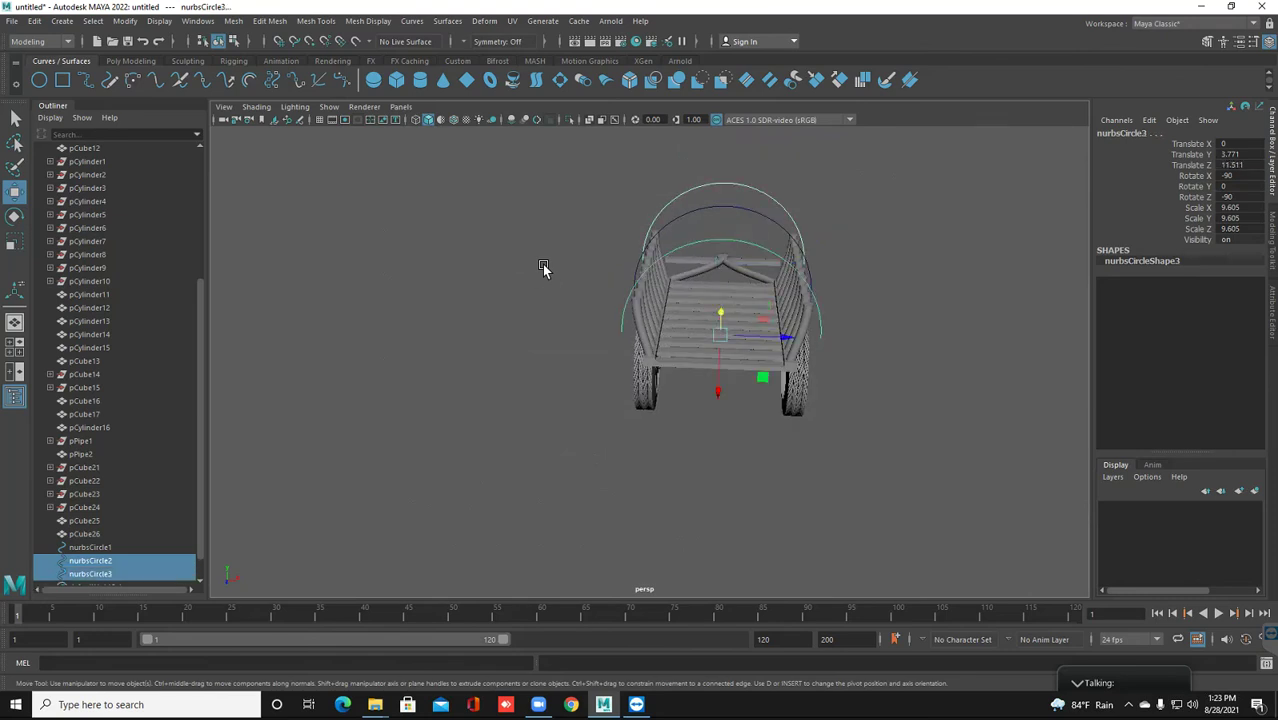
key(shift+Up)
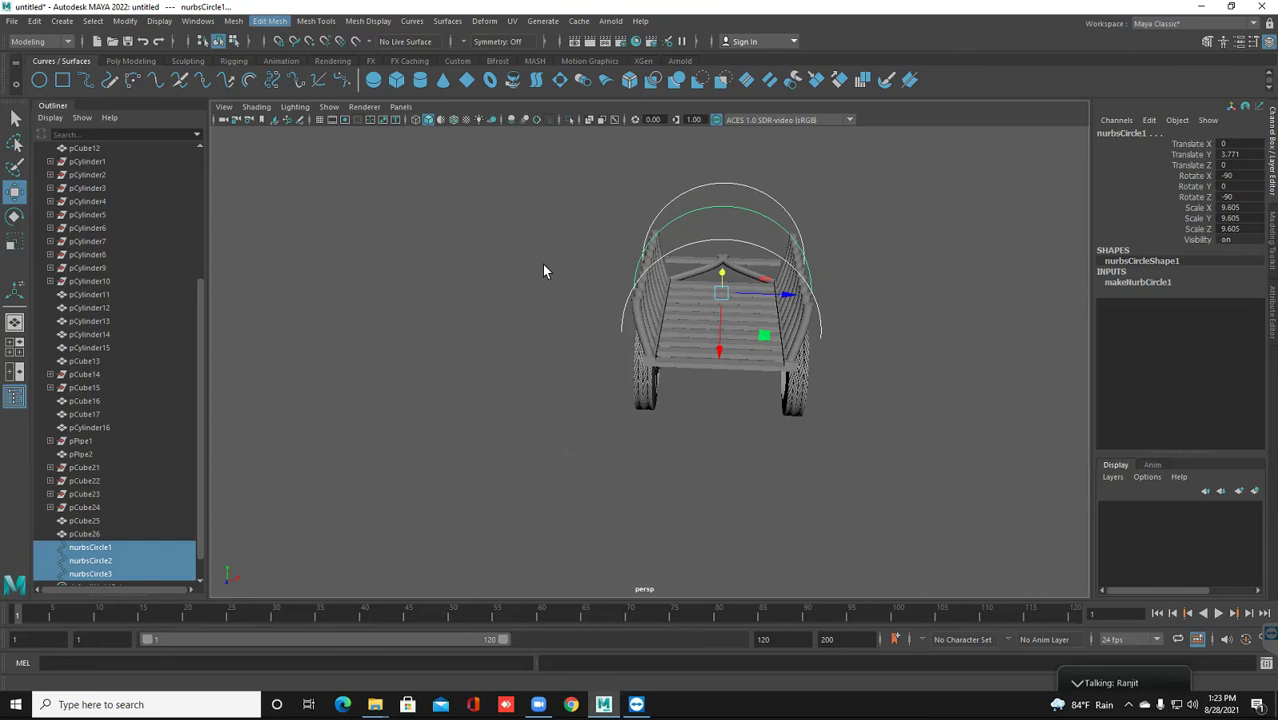
key(alt+m)
key(Down)
key(Up)
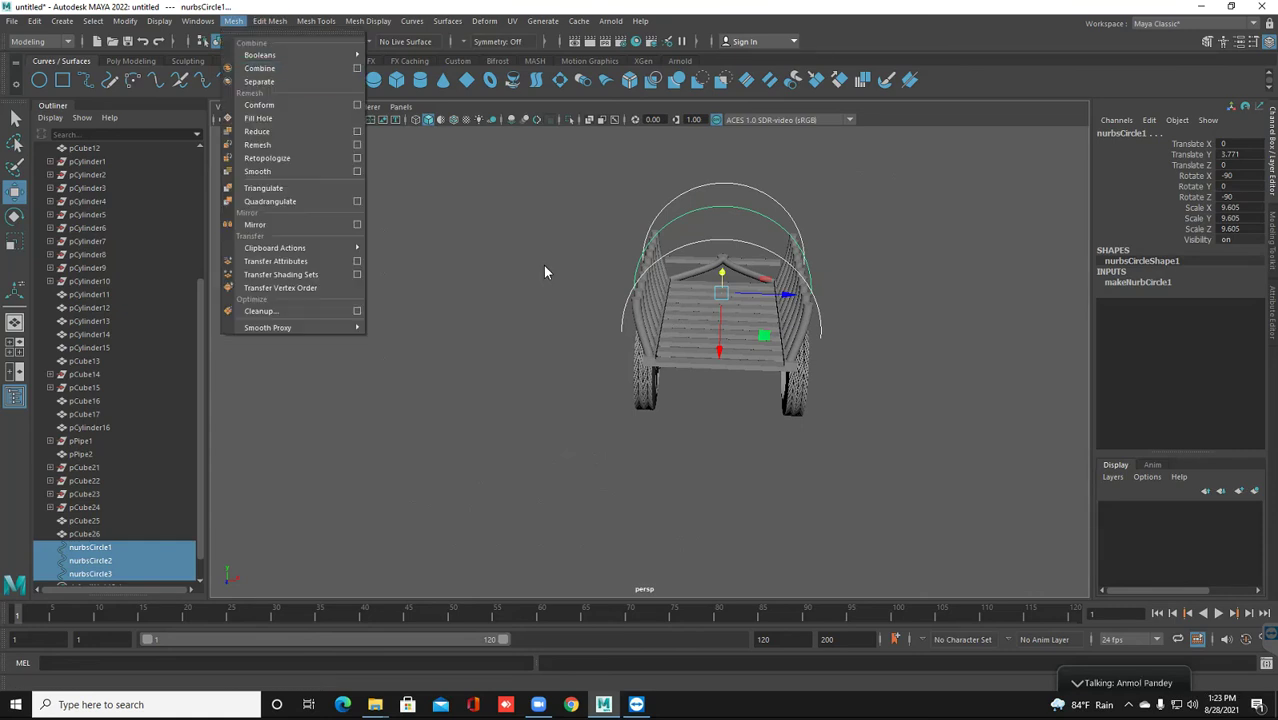
click(543, 265)
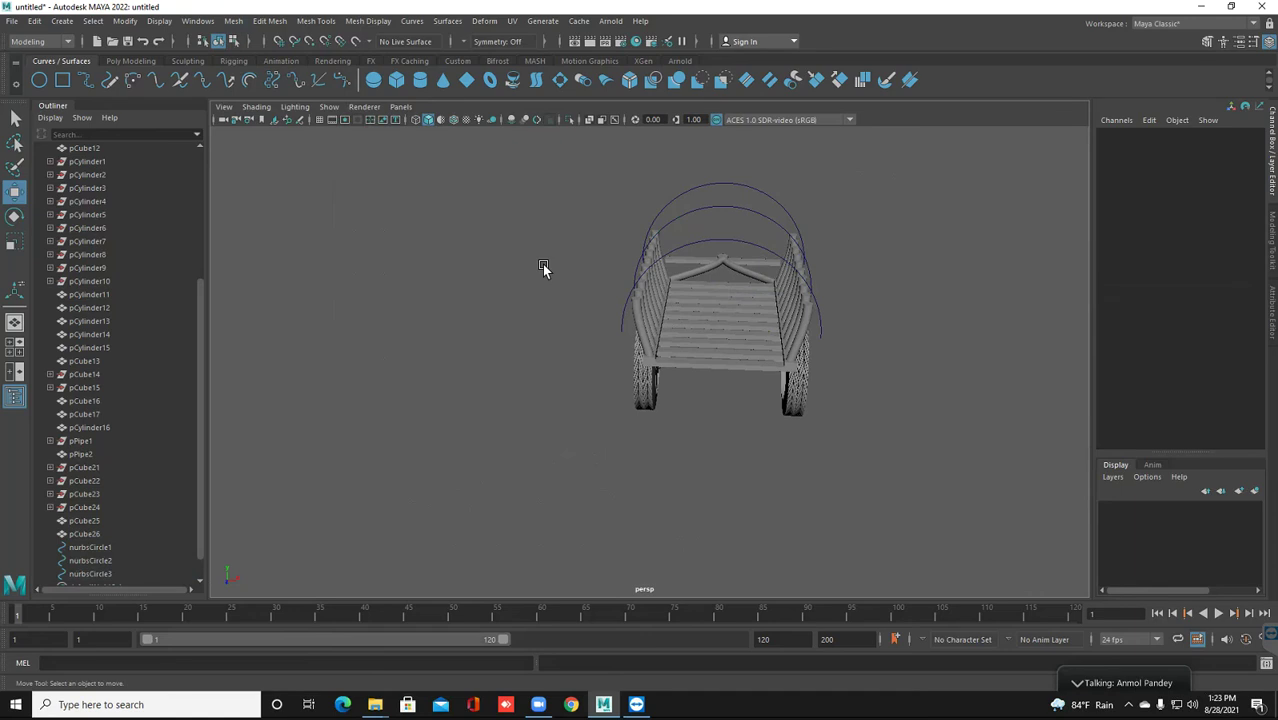
key(ctrl+z)
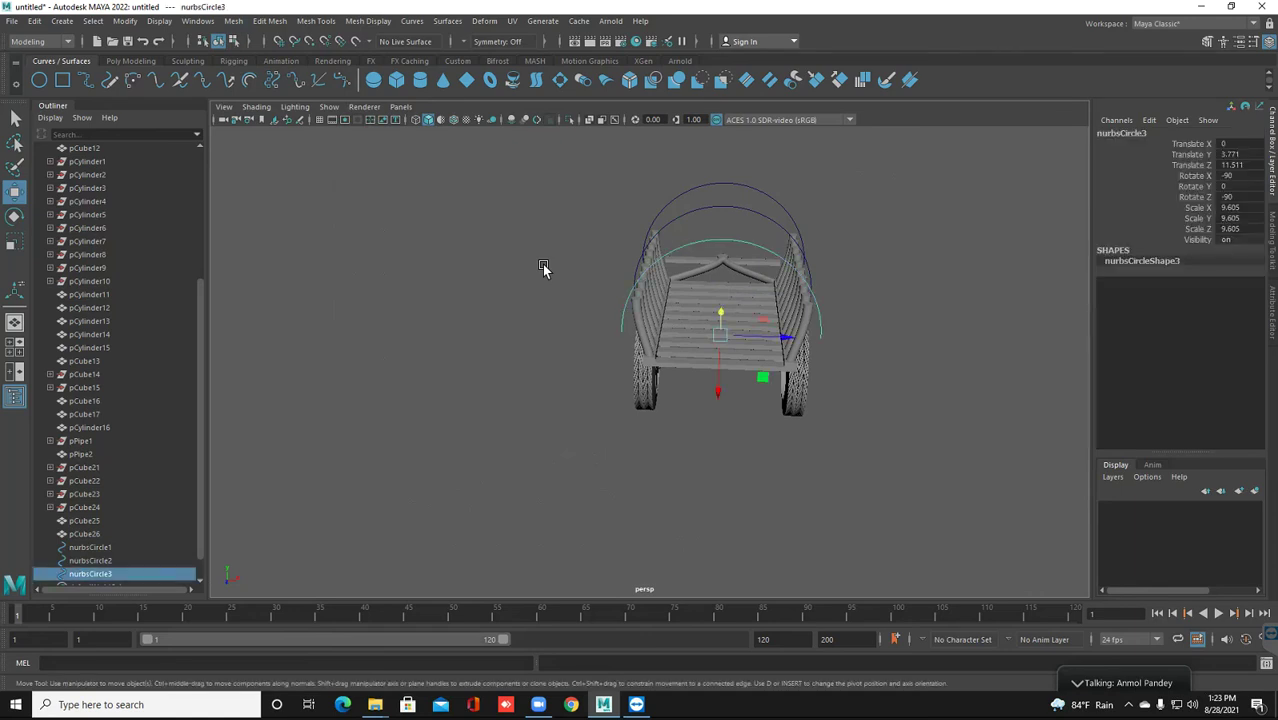
key(ctrl+z)
key(ctrl+z)
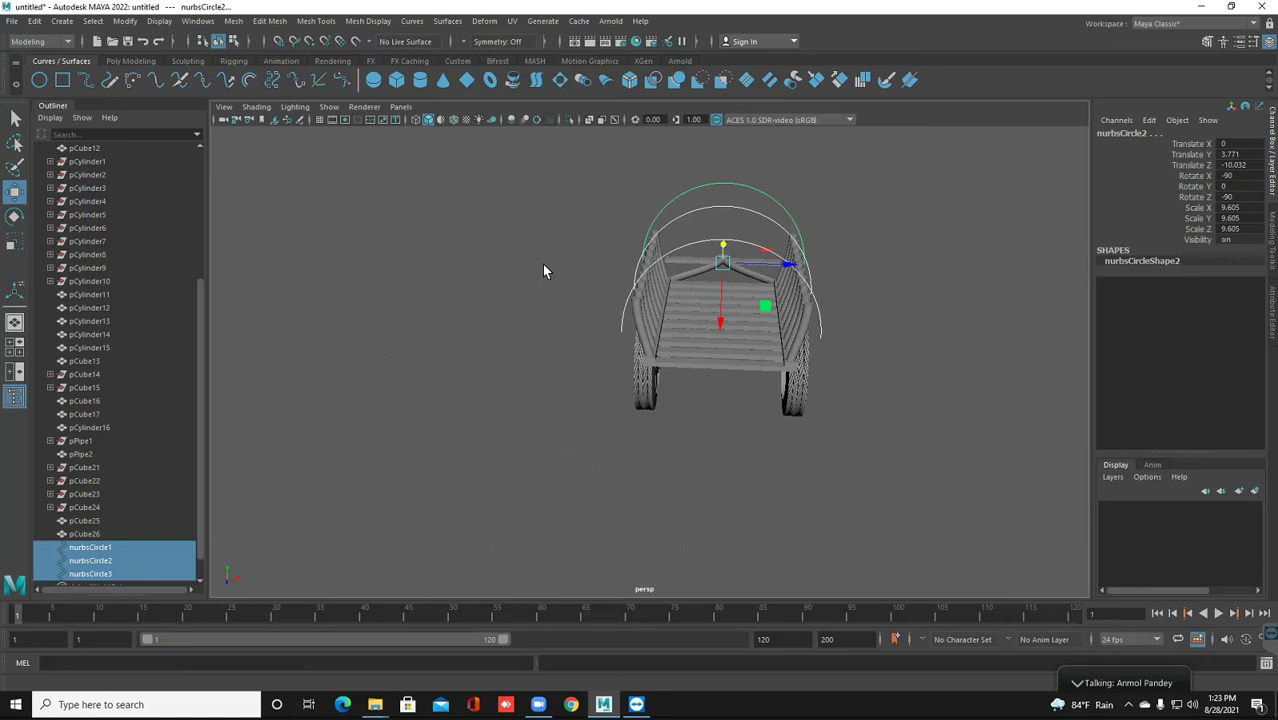
key(w)
click(447, 21)
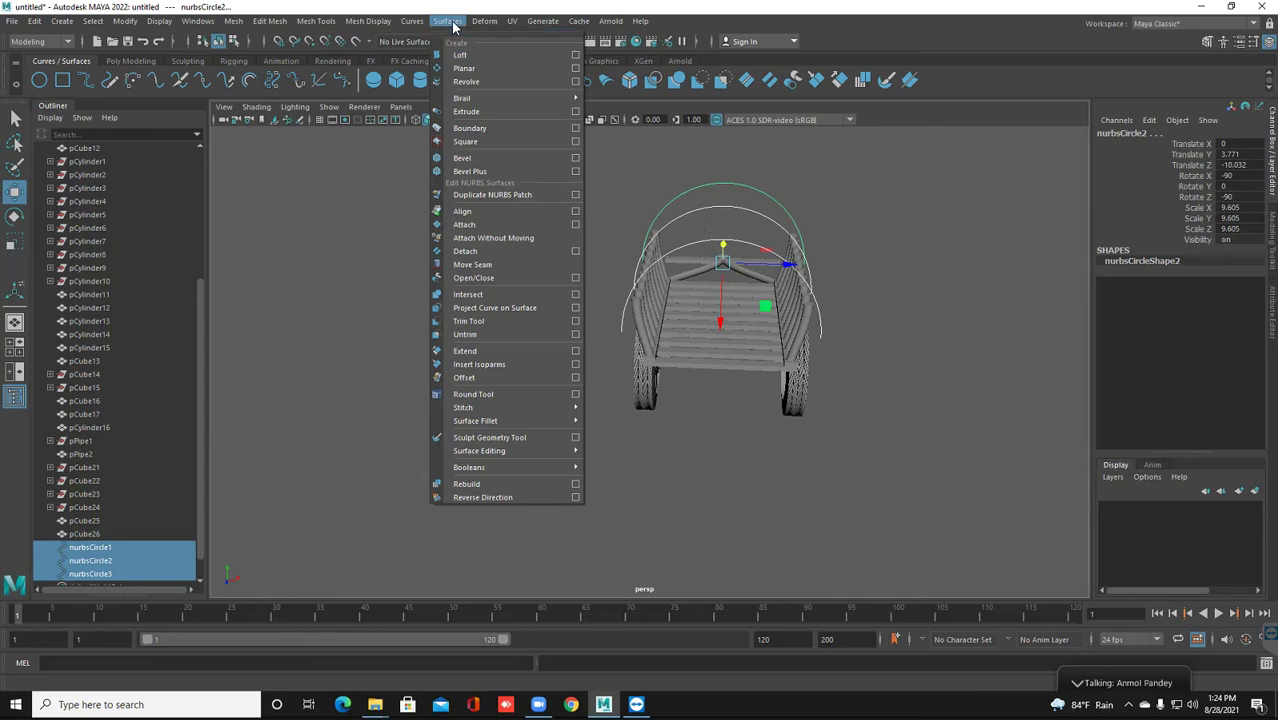
Loft the three circles into loftedSurface1, inspect the canopy, and select it
click(462, 55)
mouse_move(728, 297)
alt+mouse_down()
mouse_move(716, 241)
mouse_move(556, 338)
mouse_move(539, 138)
mouse_move(544, 348)
mouse_move(660, 345)
alt+mouse_up()
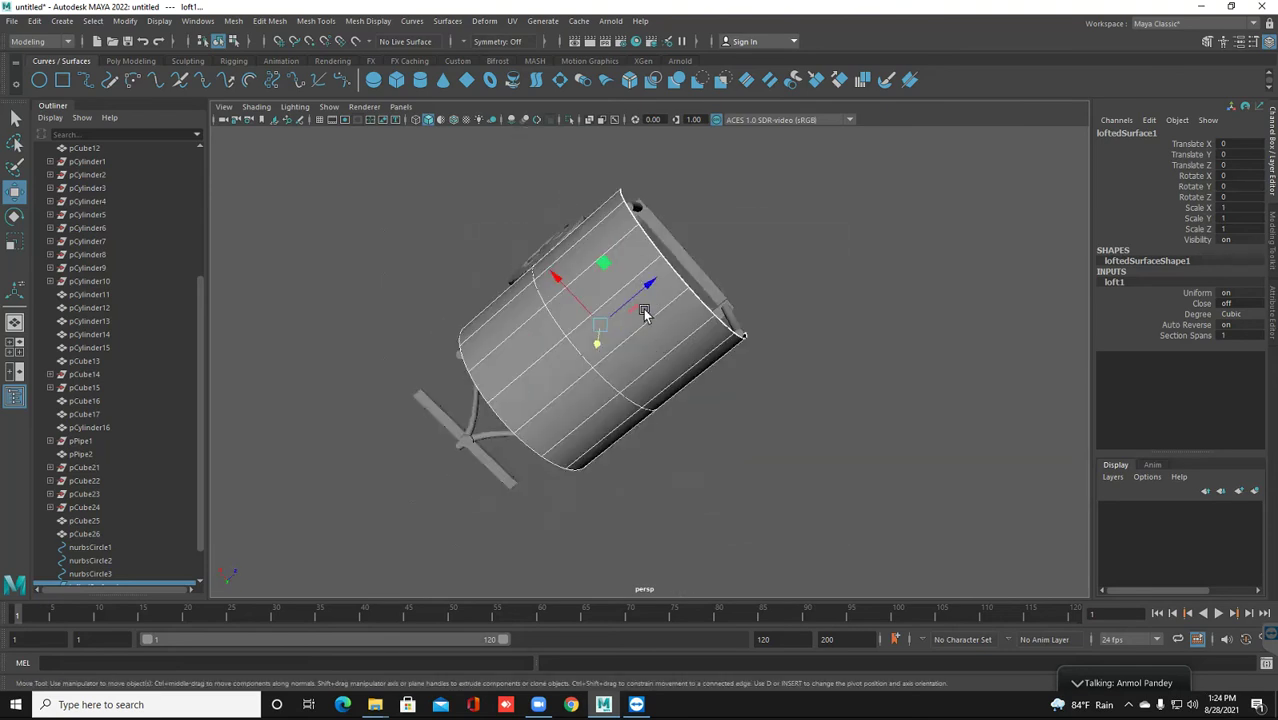
mouse_move(613, 420)
alt+mouse_down()
mouse_move(612, 336)
mouse_move(648, 268)
mouse_move(653, 340)
mouse_move(608, 285)
mouse_move(581, 304)
mouse_move(688, 352)
mouse_move(560, 237)
alt+mouse_up()
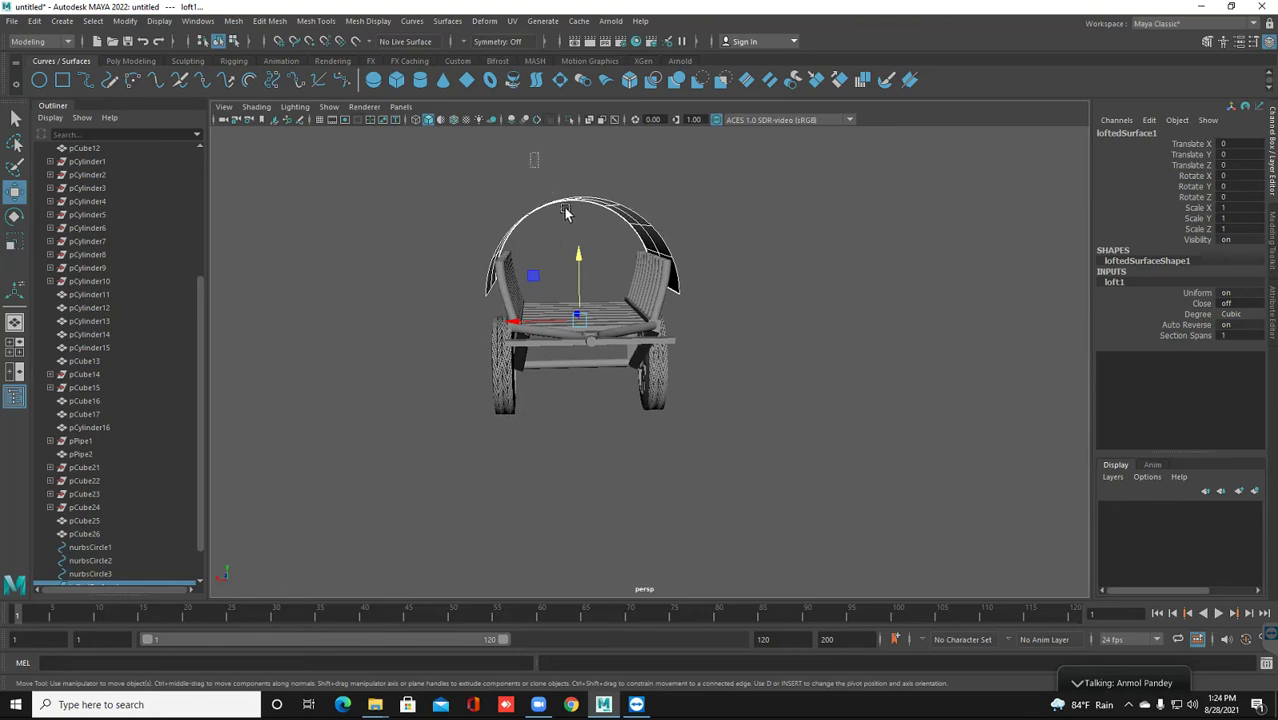
click(568, 220)
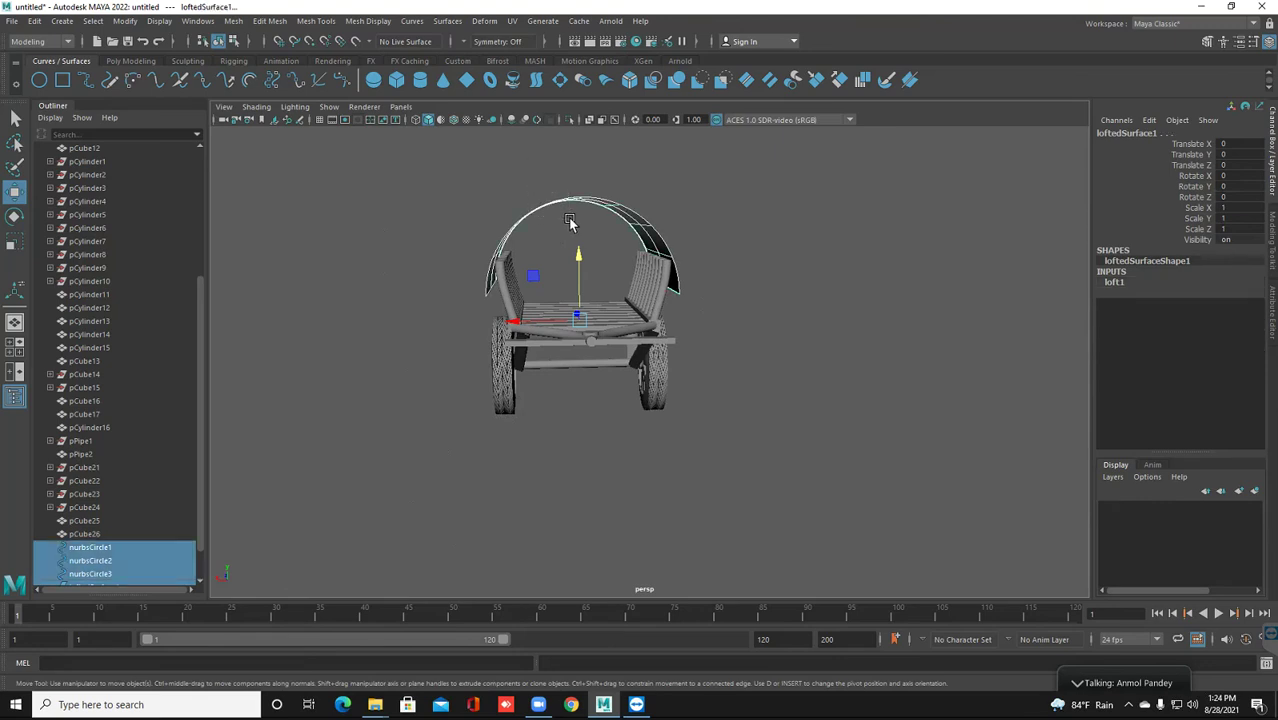
Center the canopy's pivot and freeze its transforms from the polygon modelling shelf
click(142, 62)
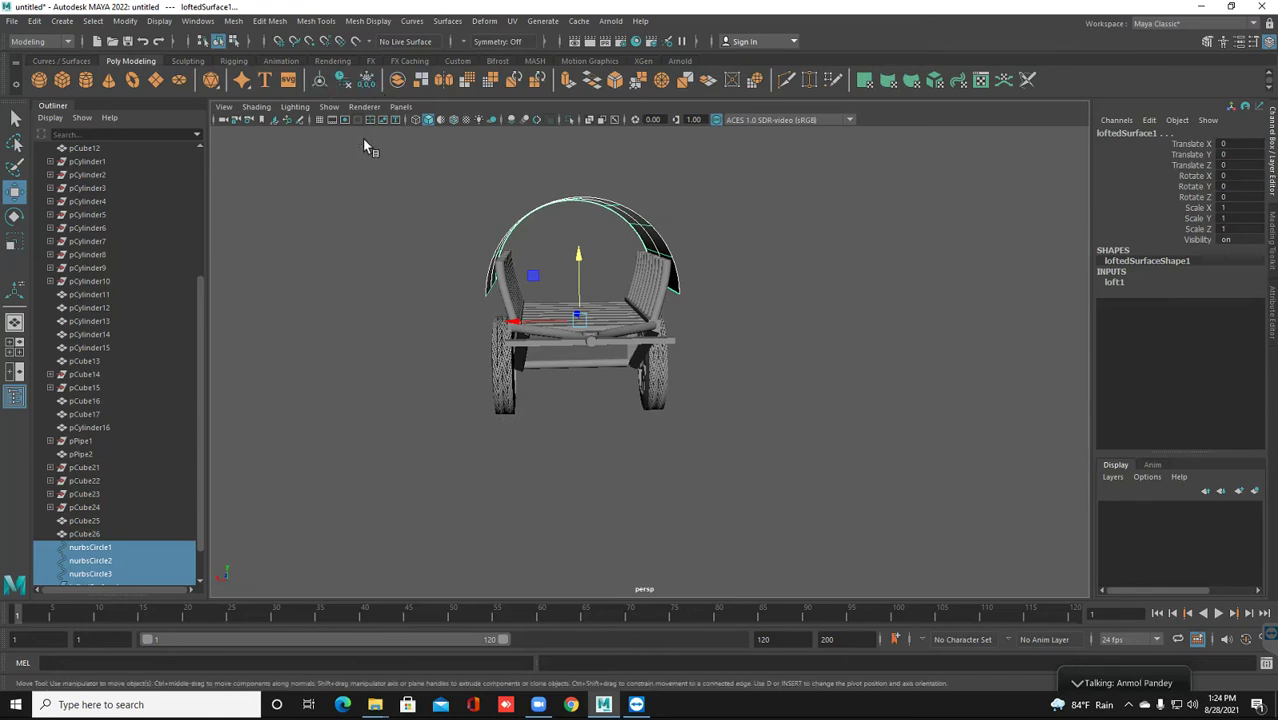
click(319, 79)
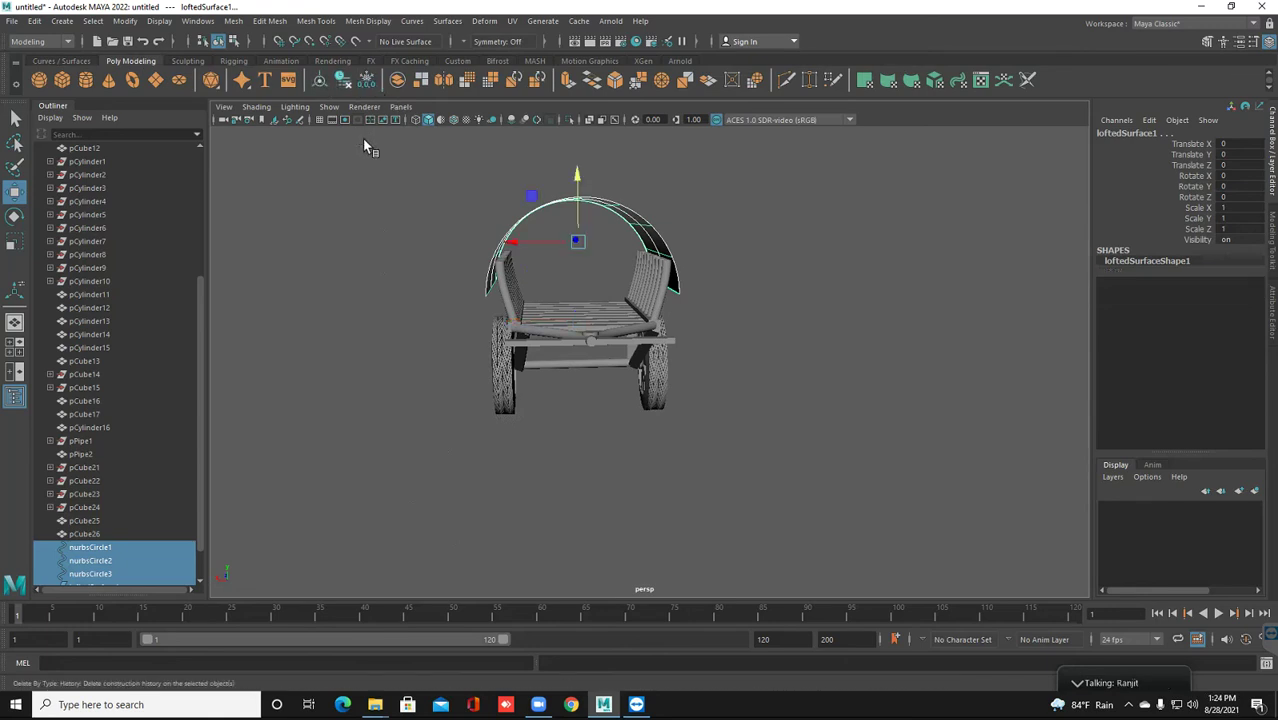
click(366, 79)
alt+drag(381, 198, 415, 228)
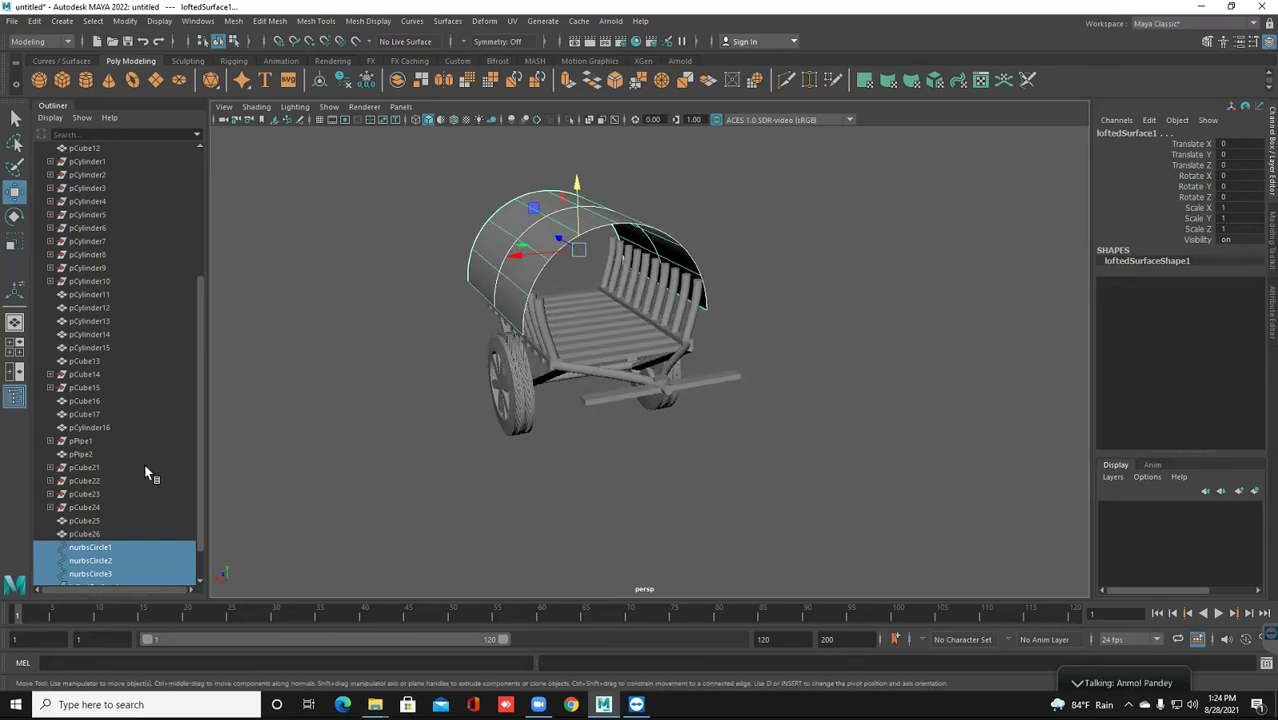
scroll(147, 474, down, 2)
Select the circles in the Outliner and clear their construction history
click(105, 508)
shift+click(96, 534)
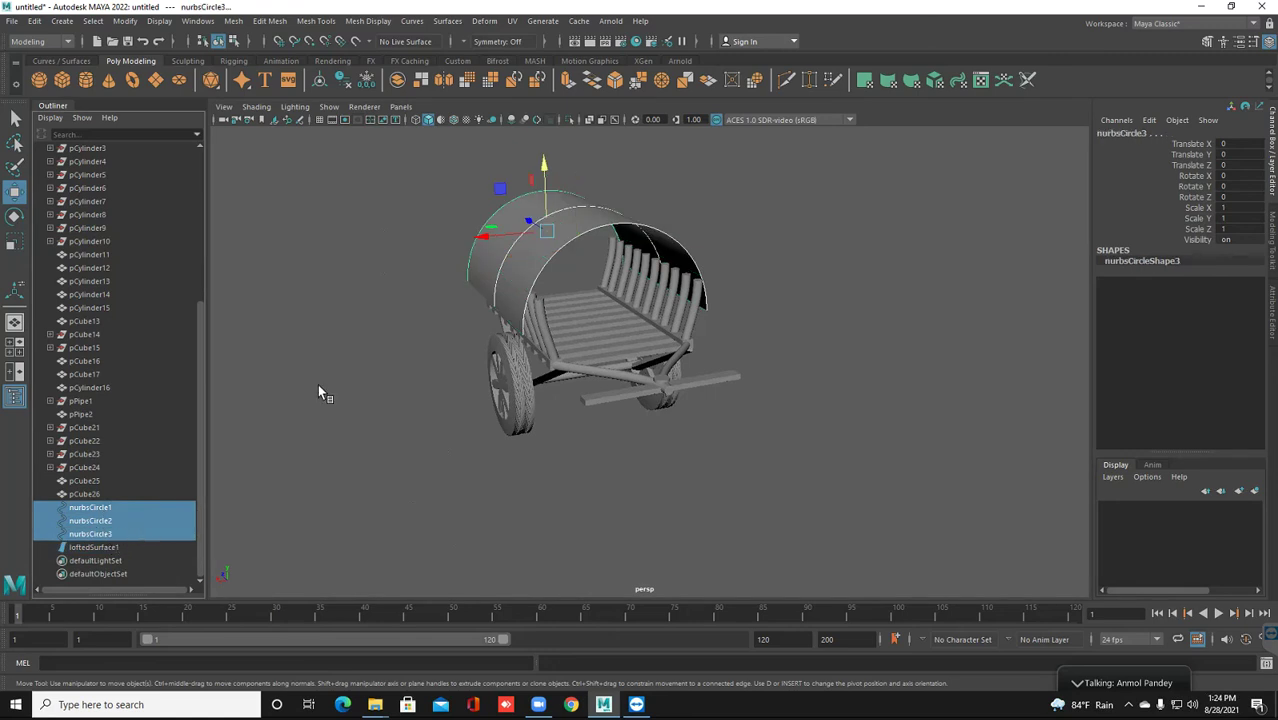
scroll(461, 429, up, 3)
mouse_move(461, 429)
alt+mouse_down()
mouse_move(495, 438)
mouse_move(506, 363)
mouse_move(549, 352)
alt+mouse_up()
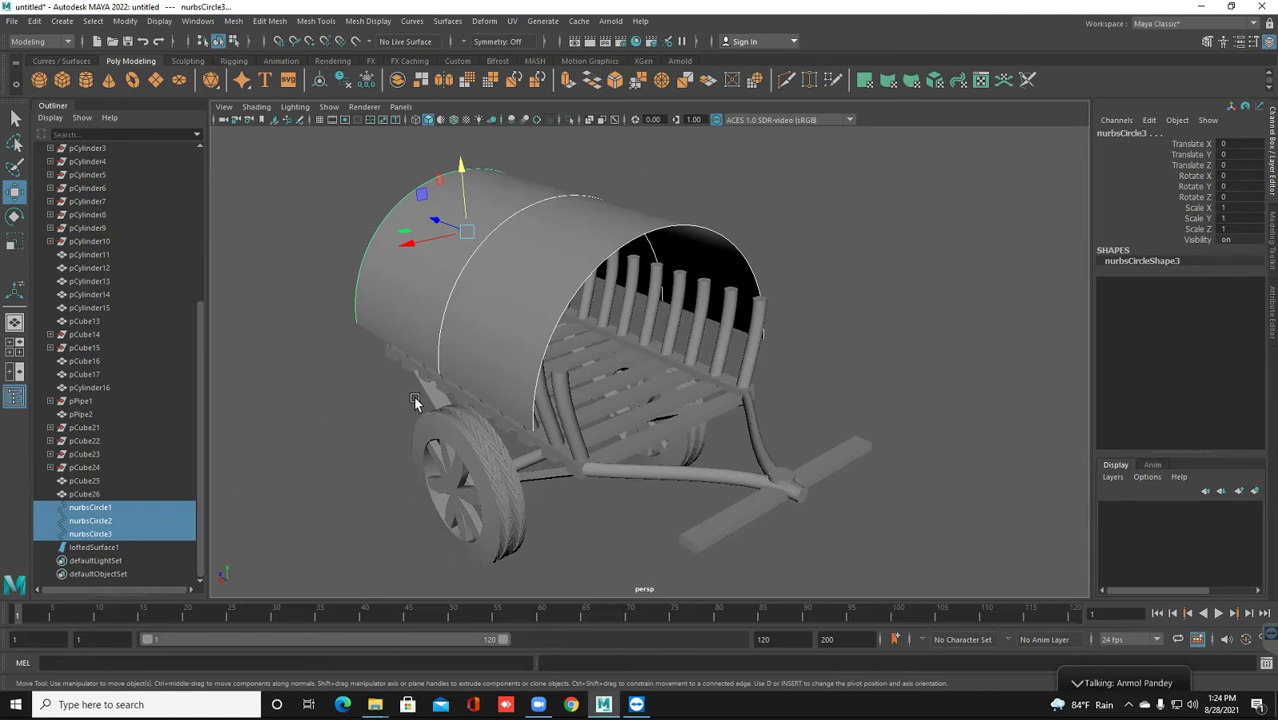
key(alt+shift+d)
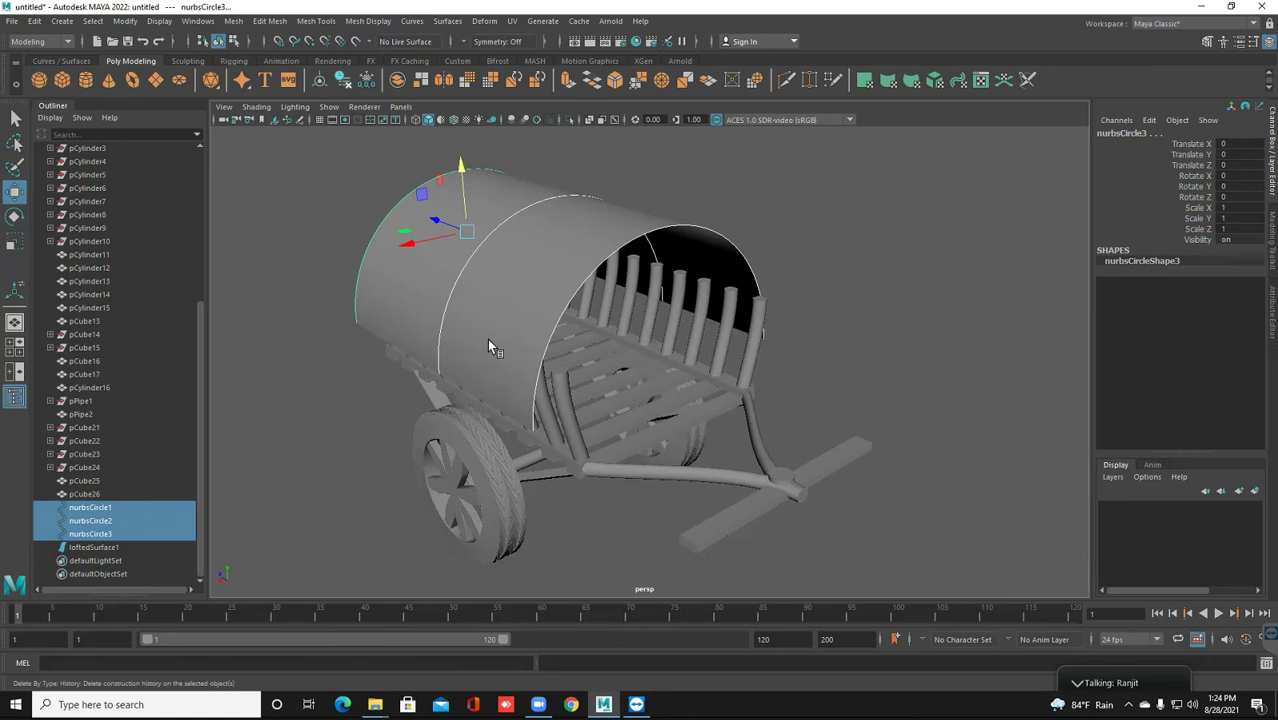
click(504, 331)
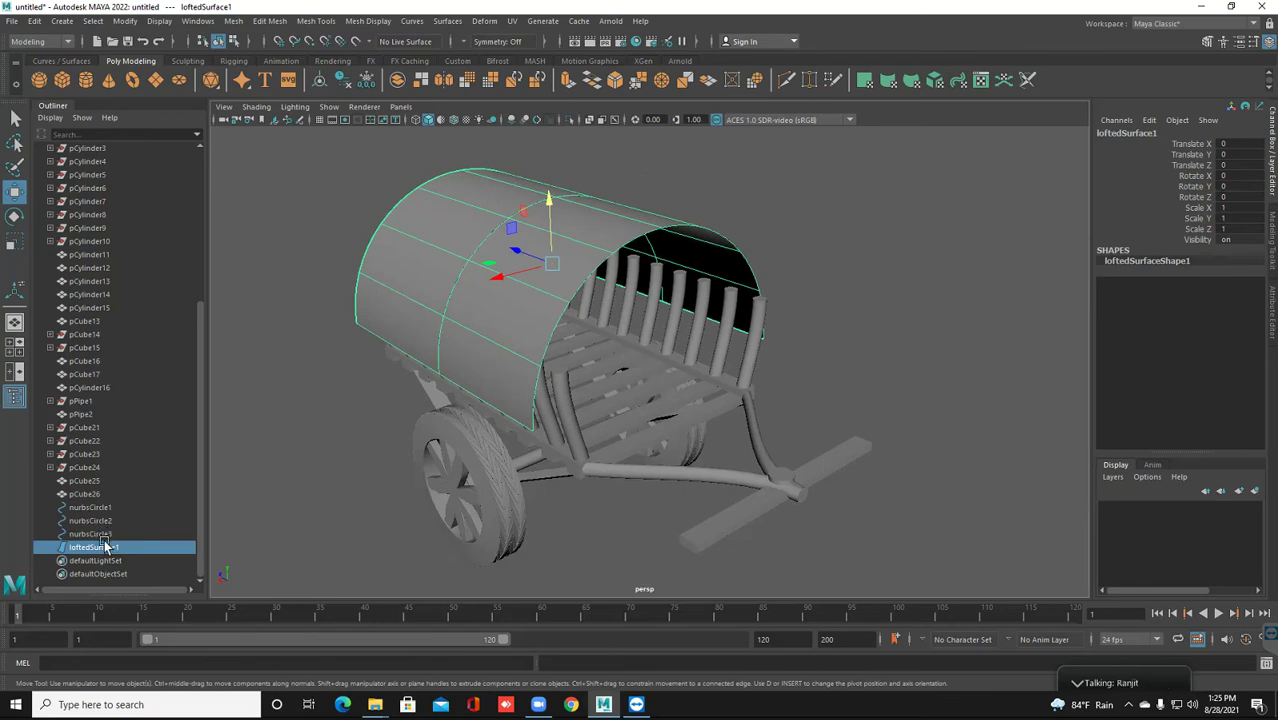
Reselect nurbsCircle1–3 in the Outliner and delete their construction history again
middle_drag(112, 533, 108, 521)
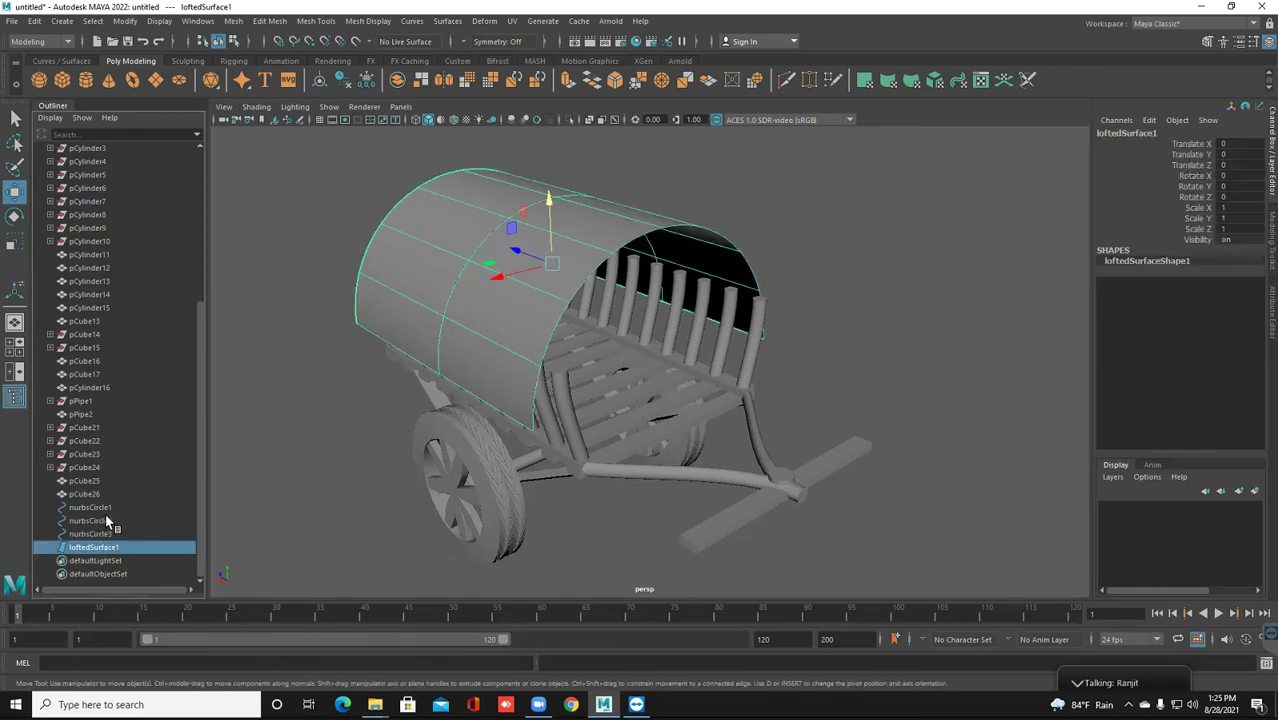
shift+click(105, 509)
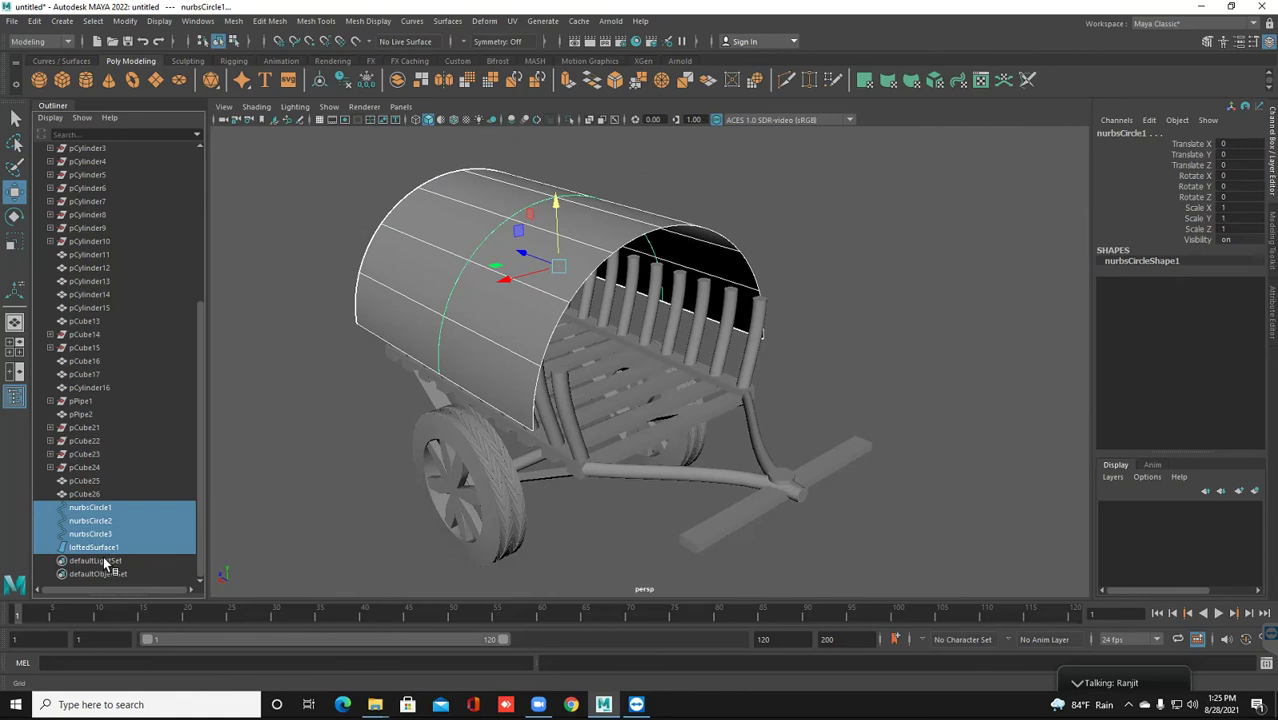
middle_drag(105, 563, 133, 553)
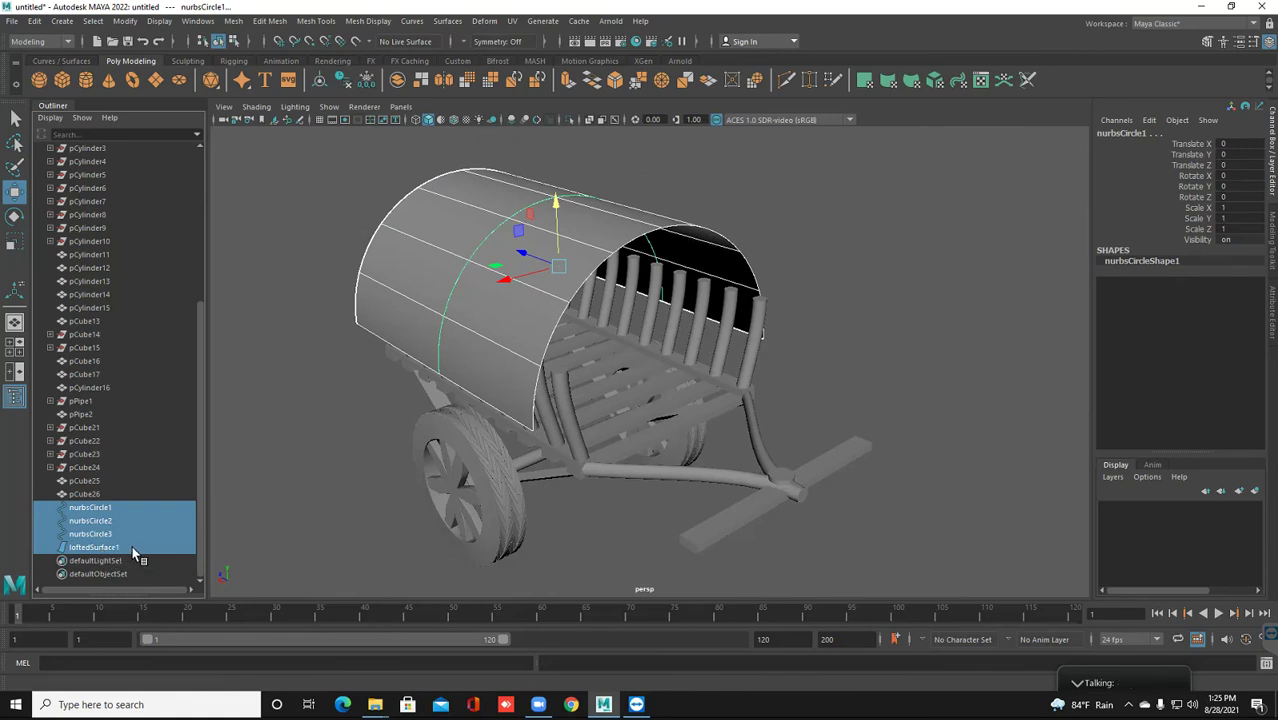
click(280, 500)
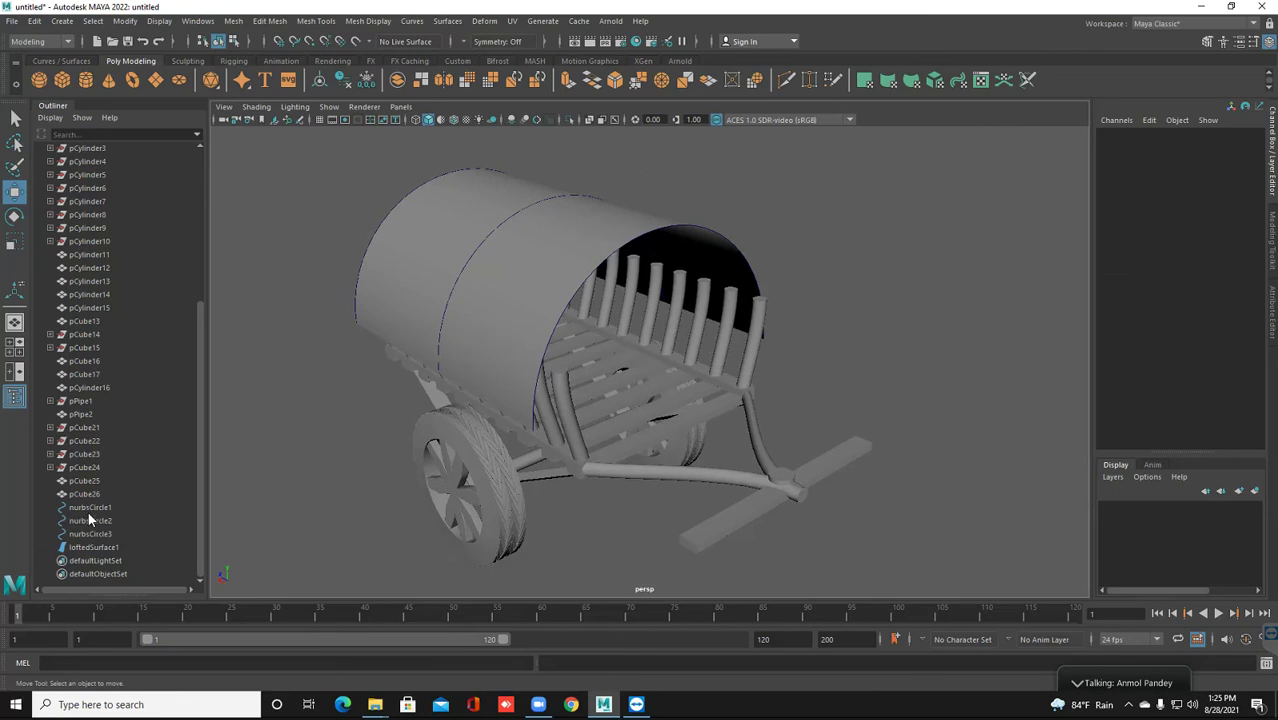
click(98, 537)
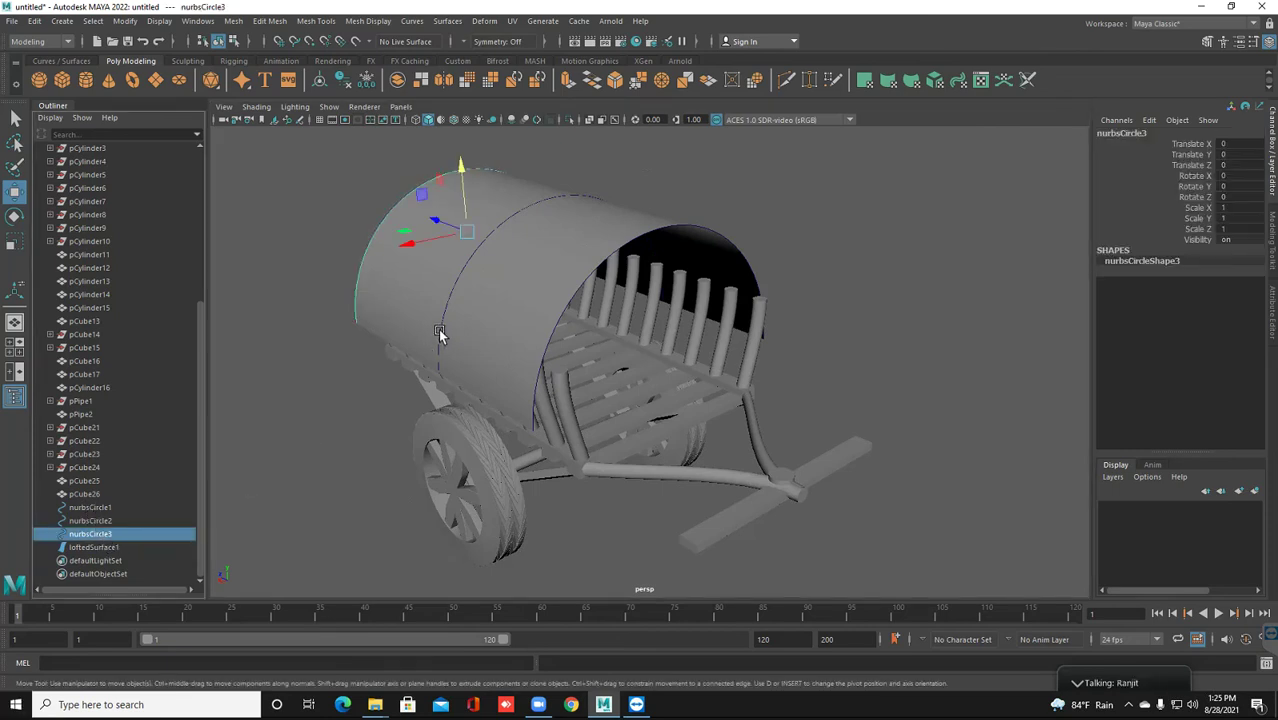
key(shift+Up)
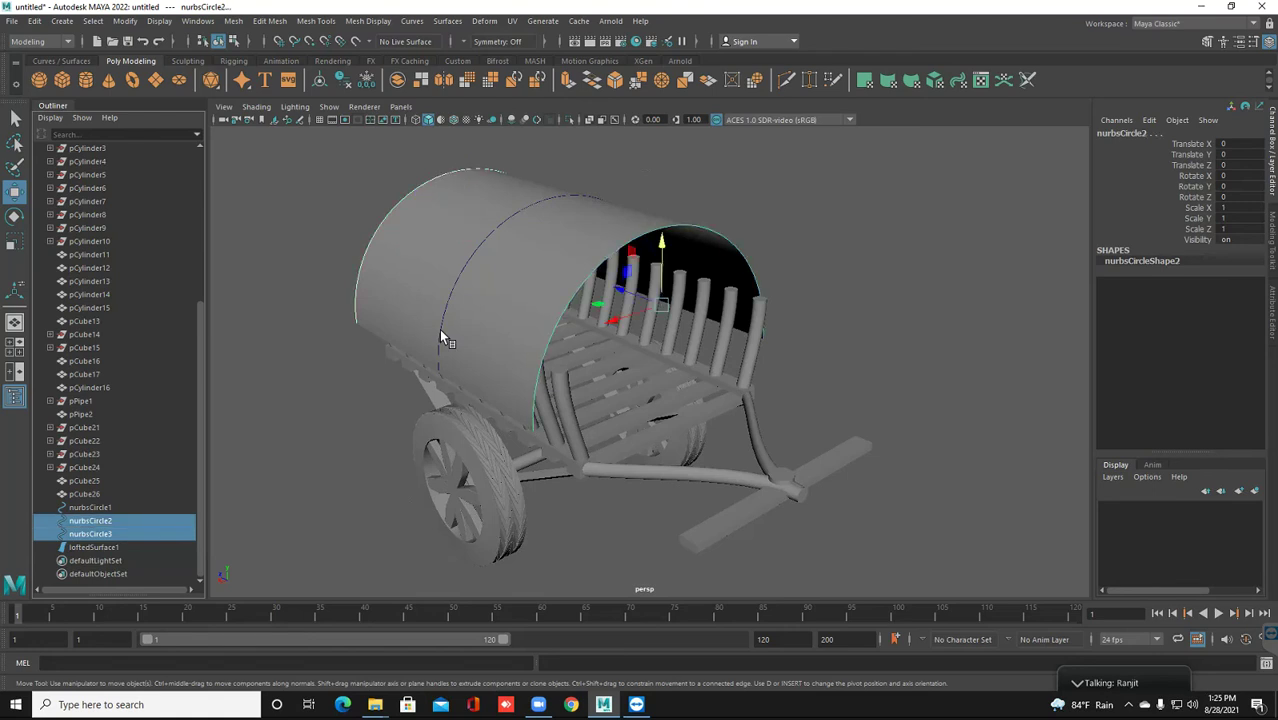
key(shift+Up)
key(alt+shift+d)
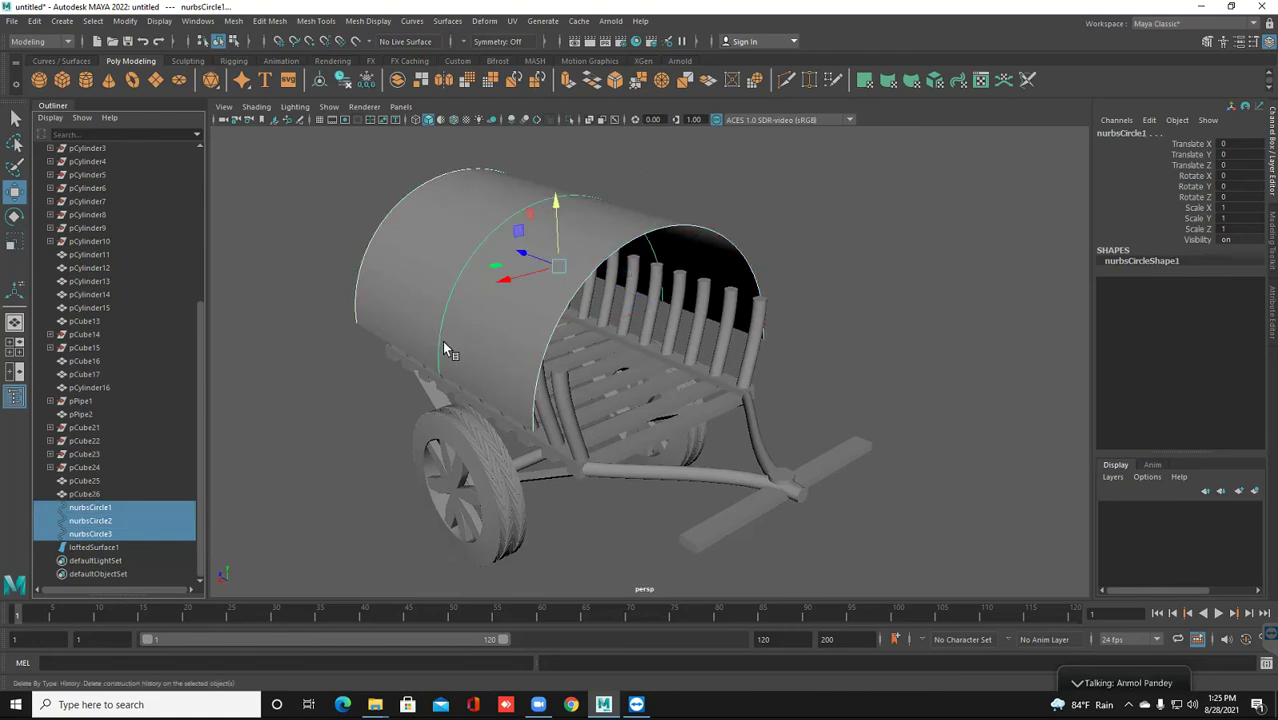
key(alt+shift+d)
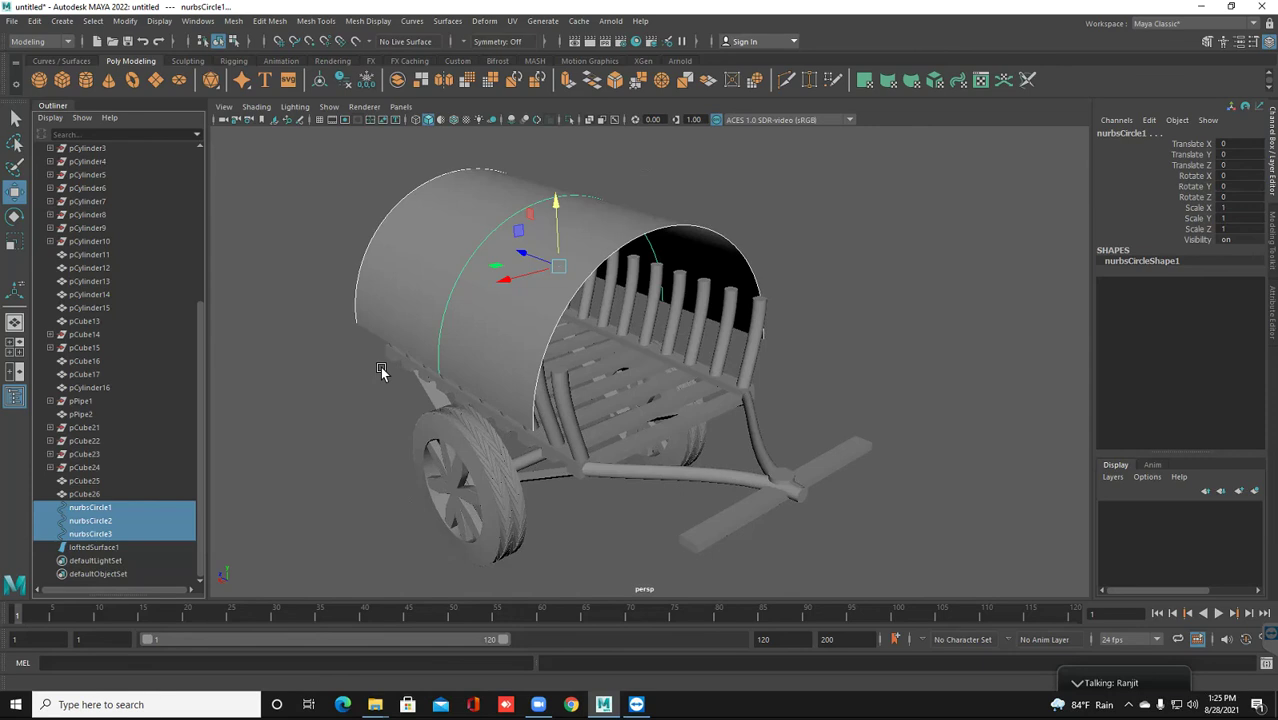
click(381, 371)
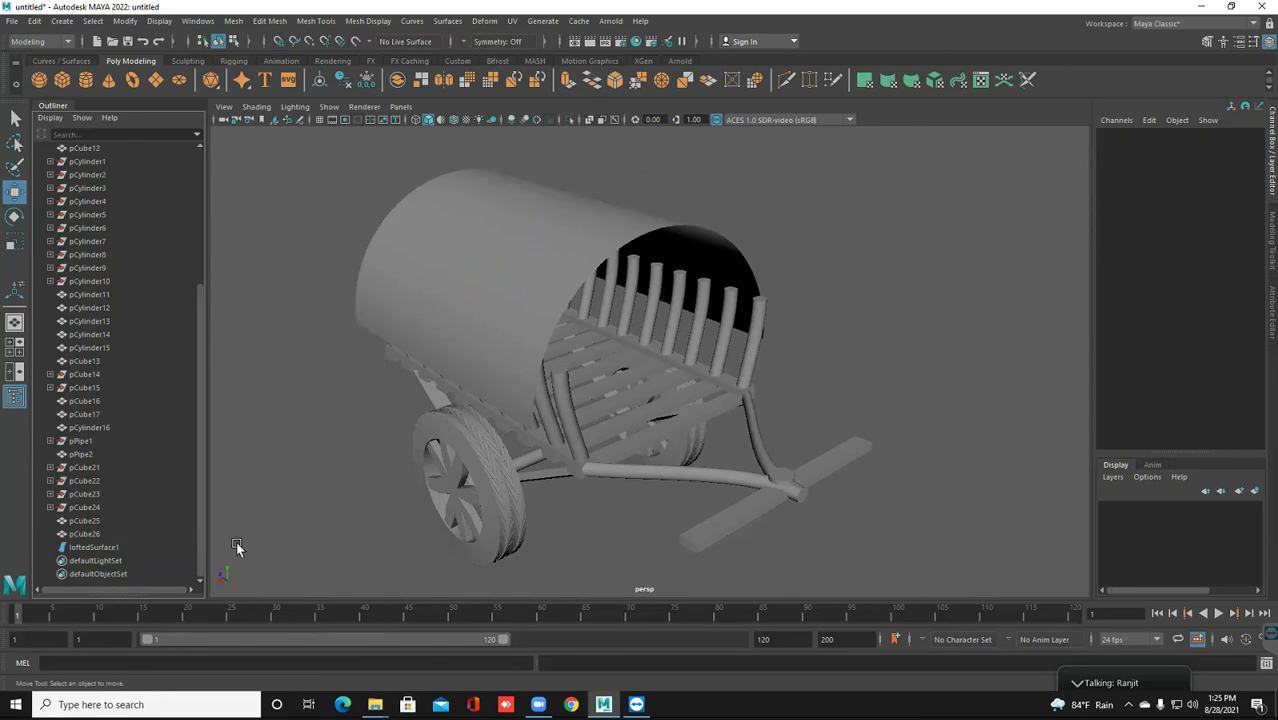
click(100, 547)
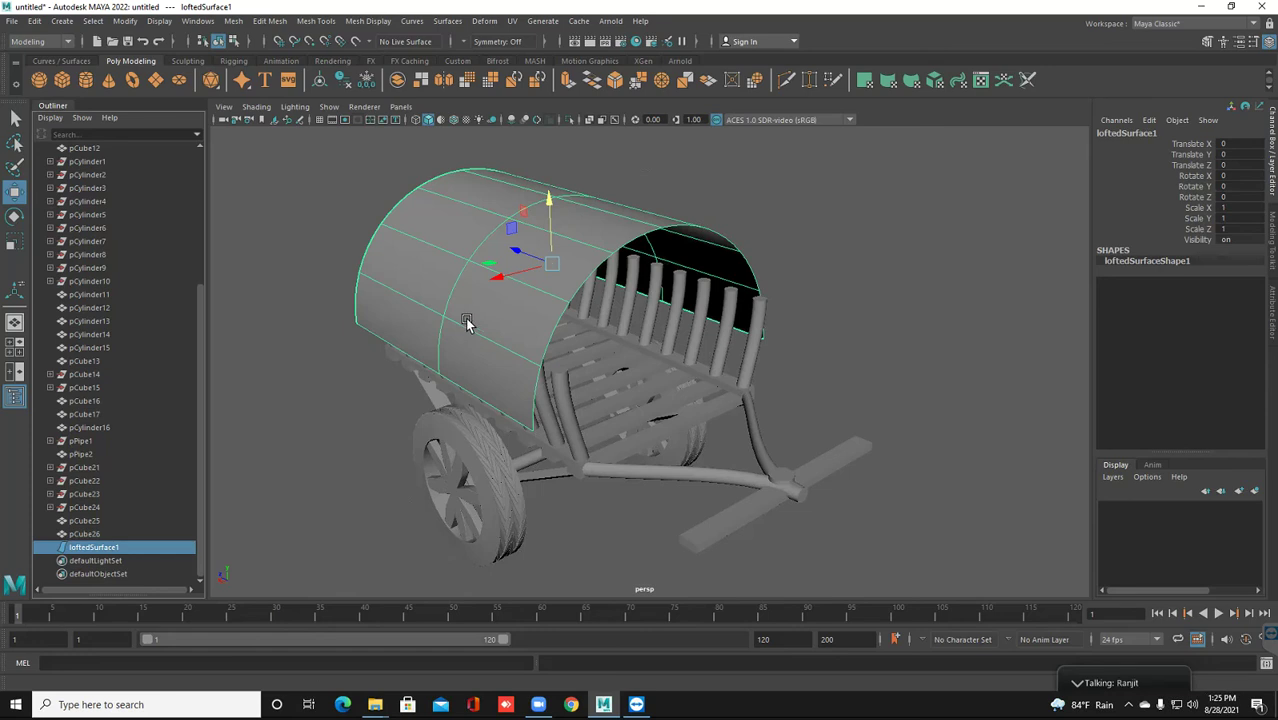
Return loftedSurface1 to Object Mode and open the Modify menu for NURBS to Polygons
mouse_move(467, 243)
right_down()
mouse_move(143, 27)
mouse_move(392, 208)
right_up()
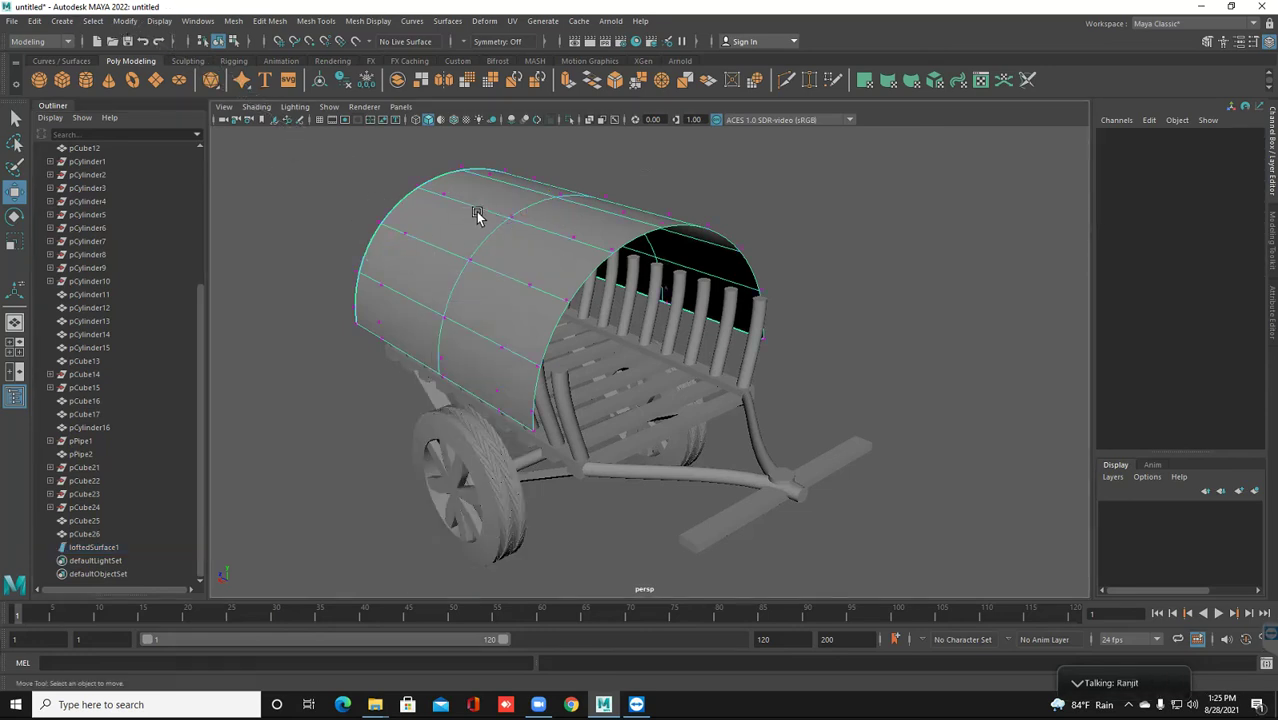
right_click(620, 162)
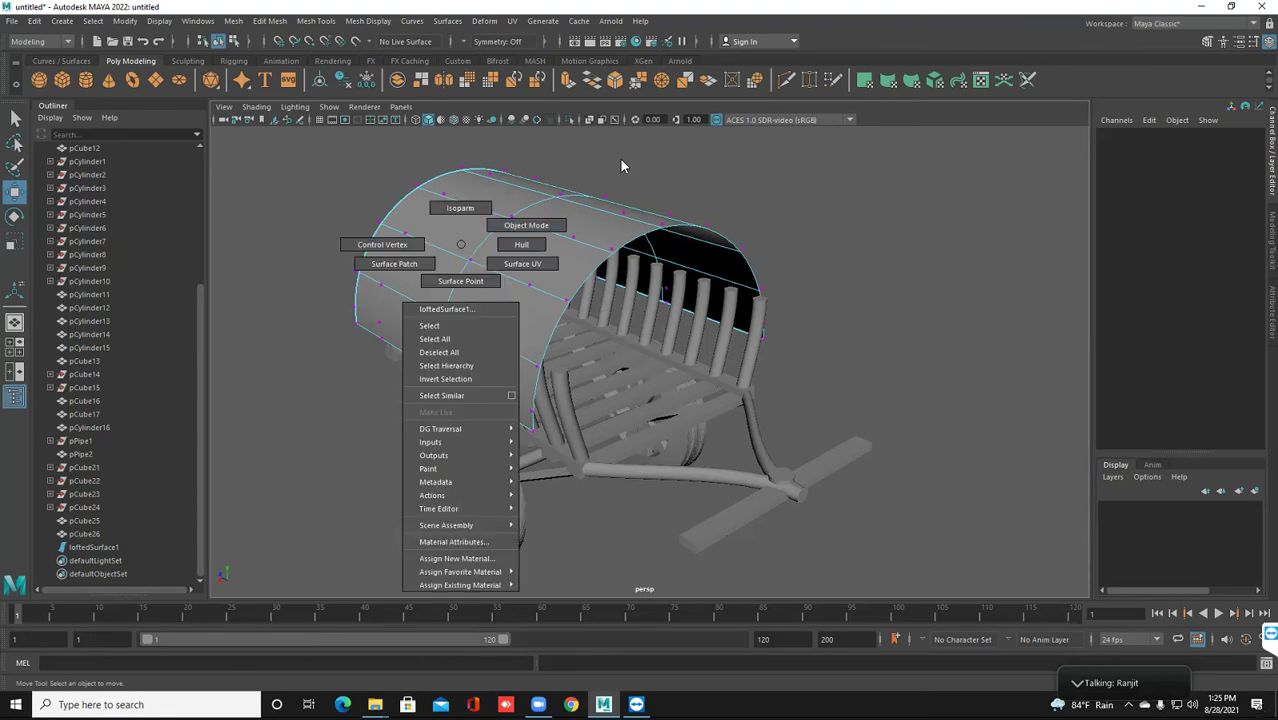
right_drag(620, 165, 606, 190)
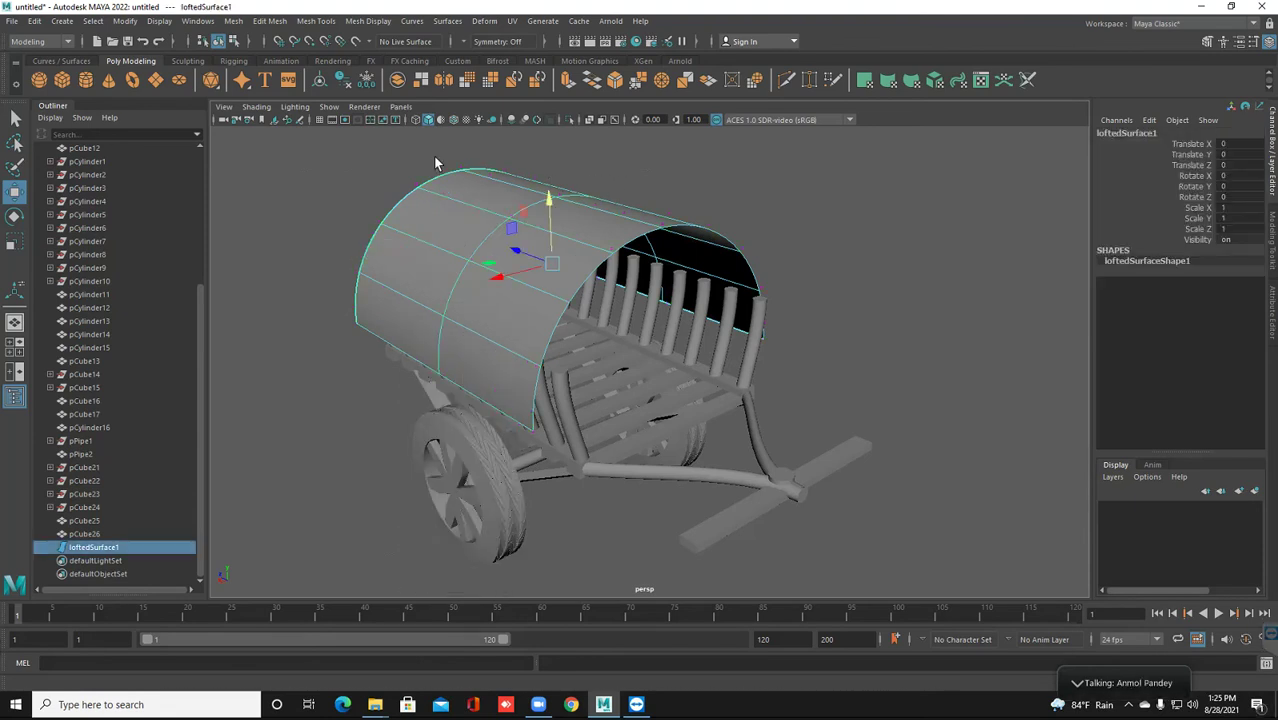
click(124, 21)
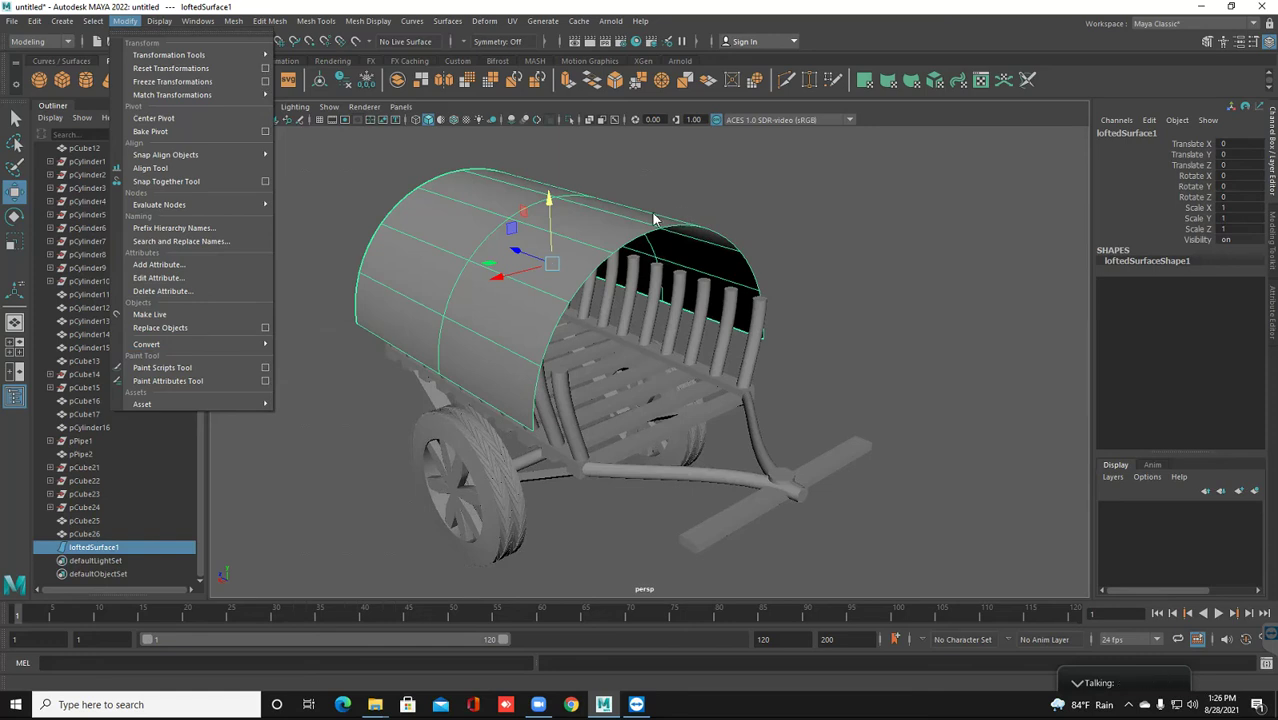
mouse_move(146, 344)
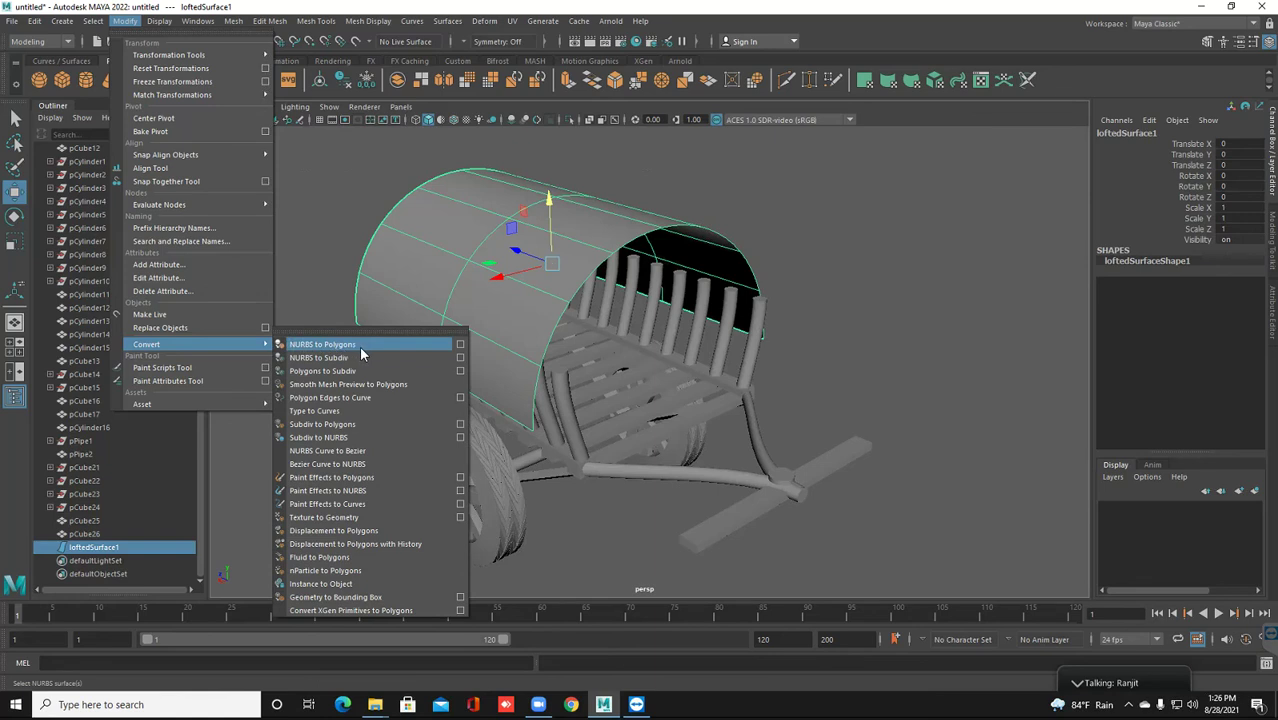
Convert loftedSurface1 into the polygon mesh nurbsToPoly1 and delete the original NURBS surface
click(361, 345)
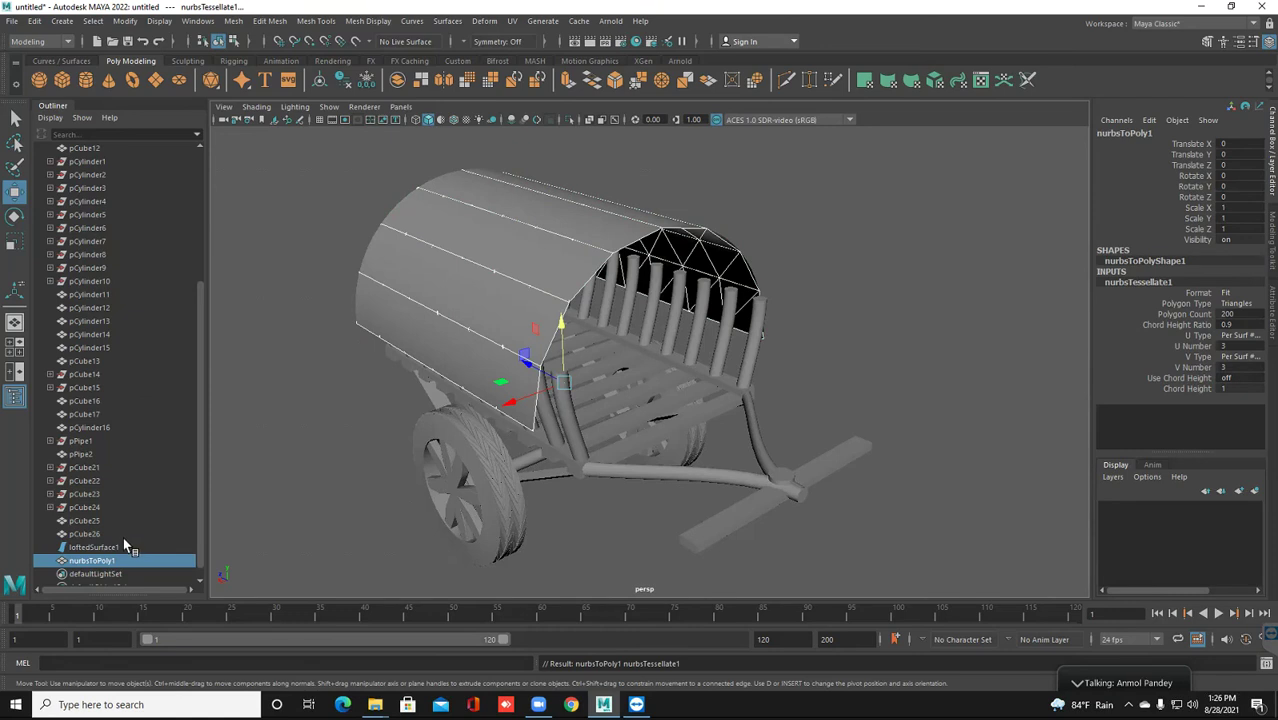
scroll(103, 548, down, 1)
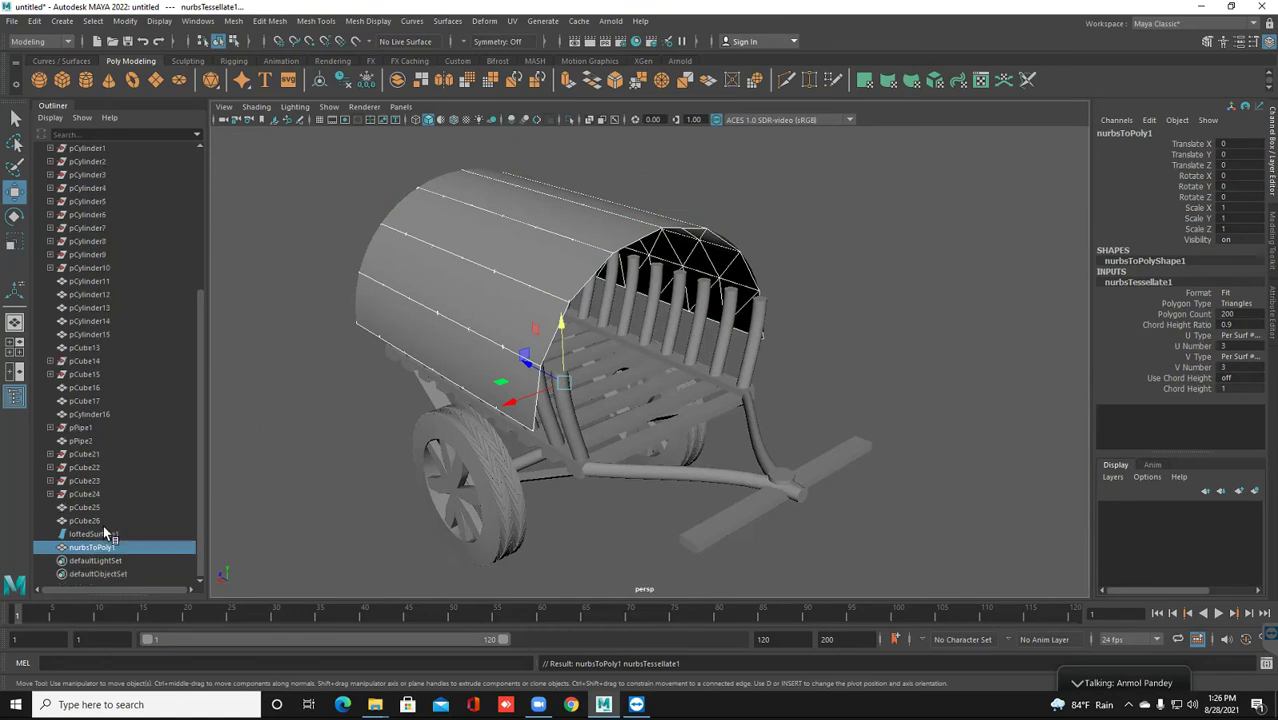
middle_drag(102, 525, 62, 553)
middle_drag(62, 553, 64, 536)
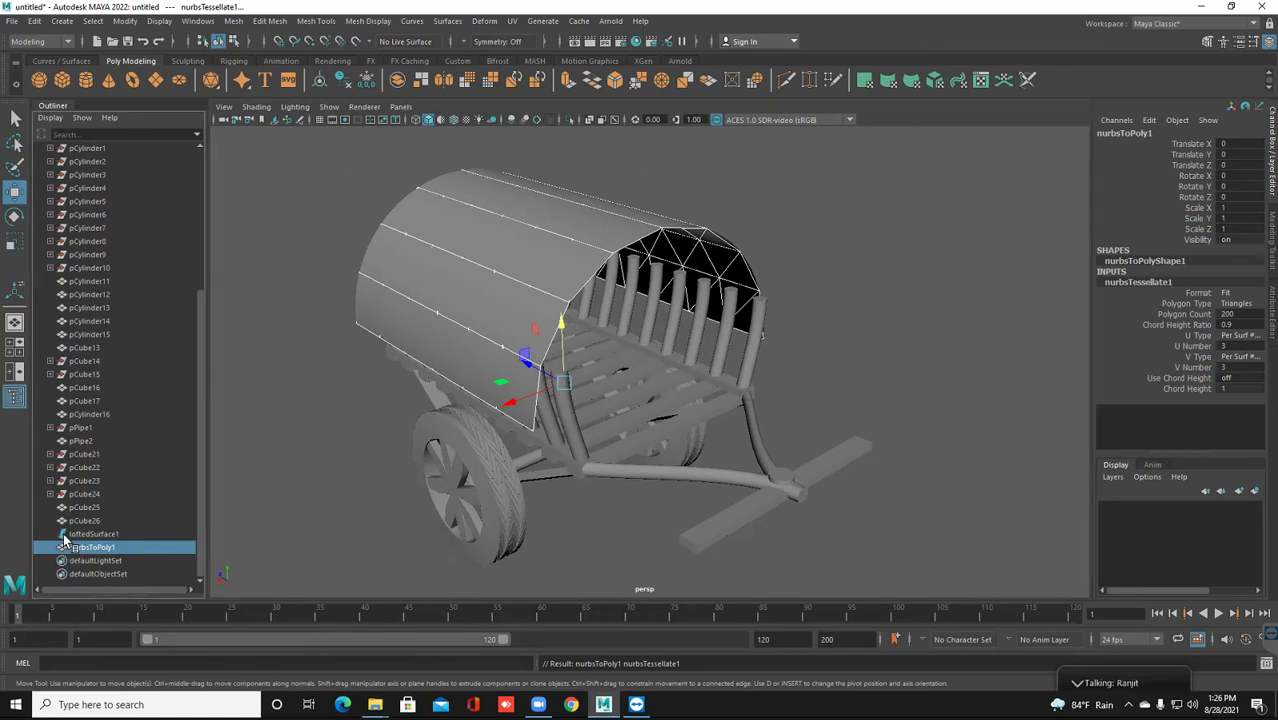
click(66, 537)
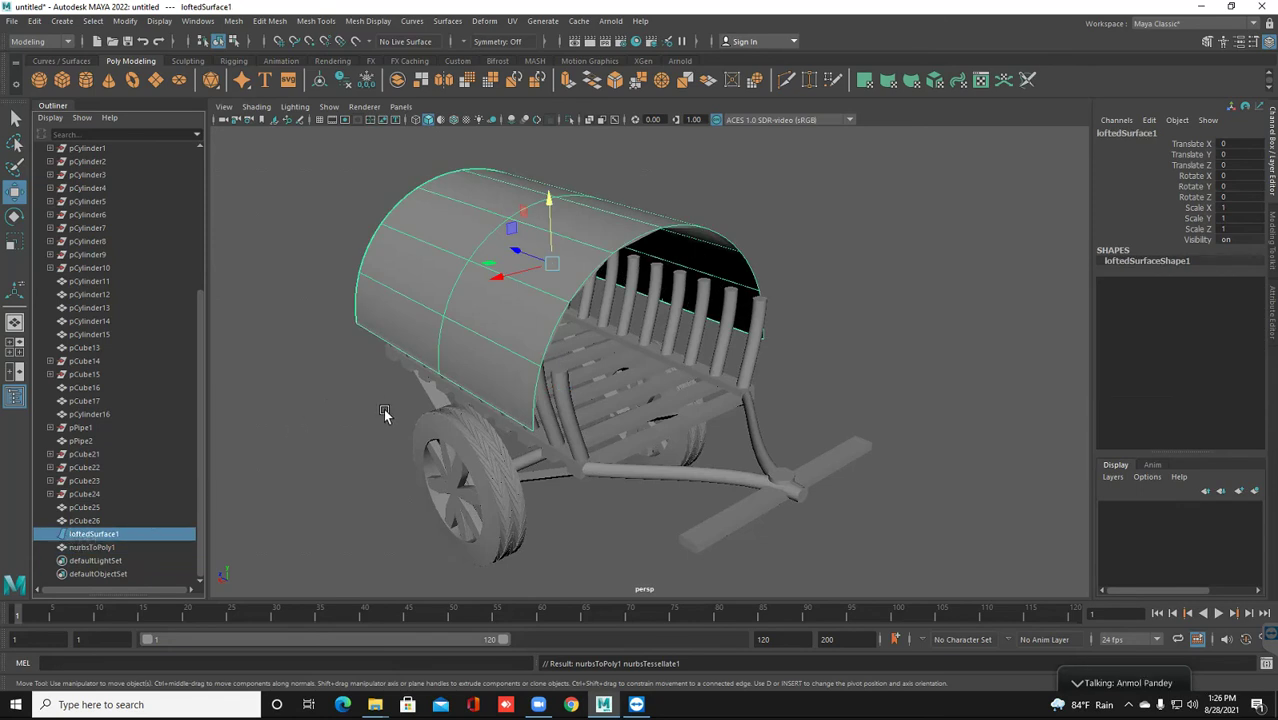
key(Delete)
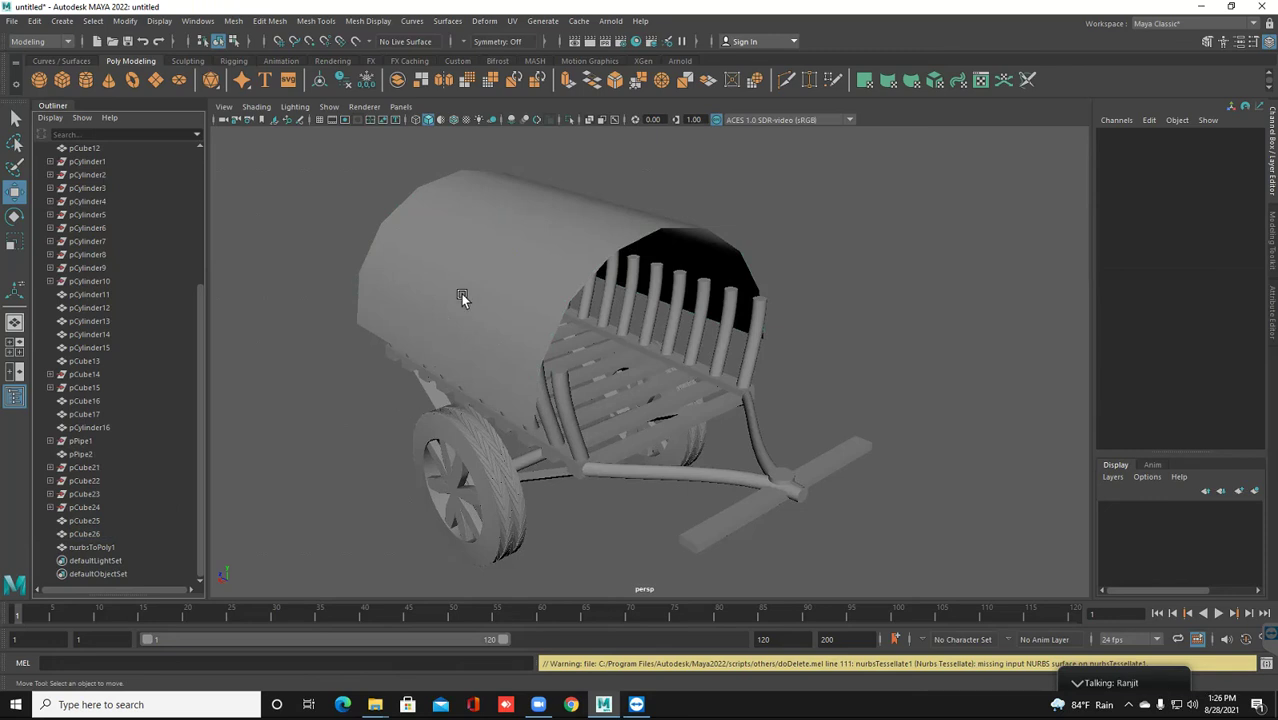
click(495, 290)
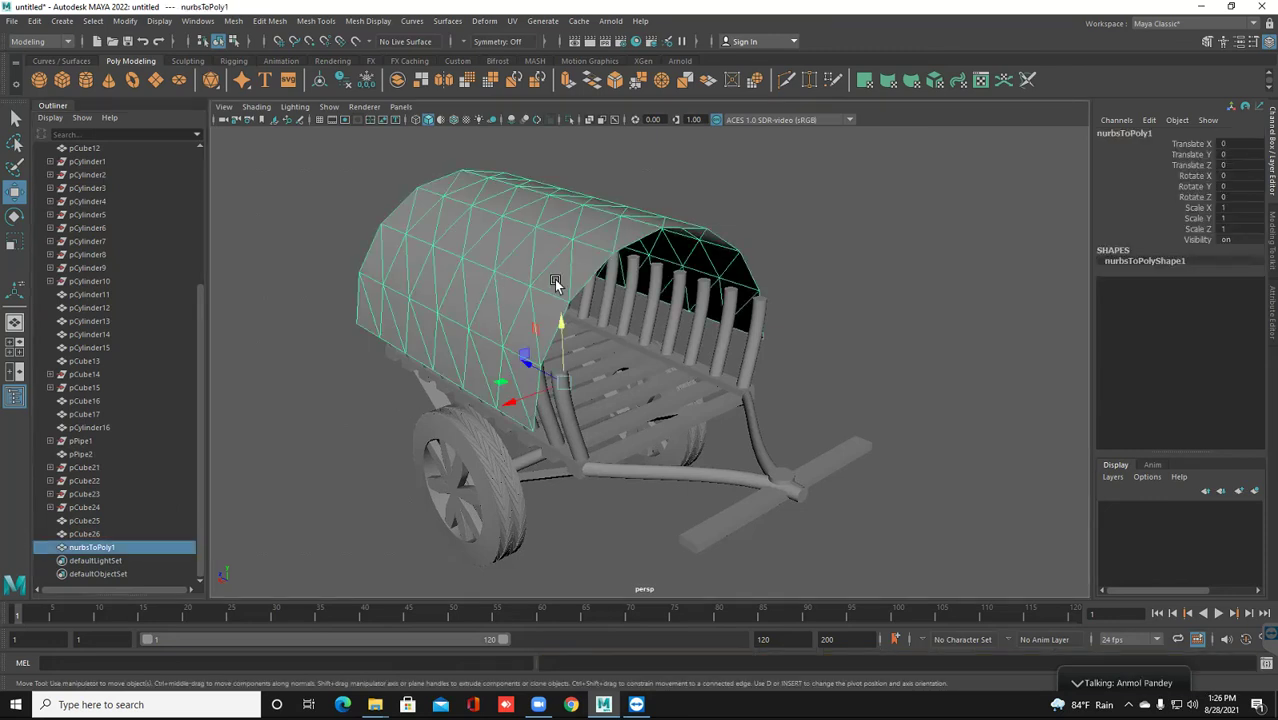
Extrude nurbsToPoly1's faces by about 0.082 to thicken the canopy, then return to Object Mode
scroll(522, 302, up, 5)
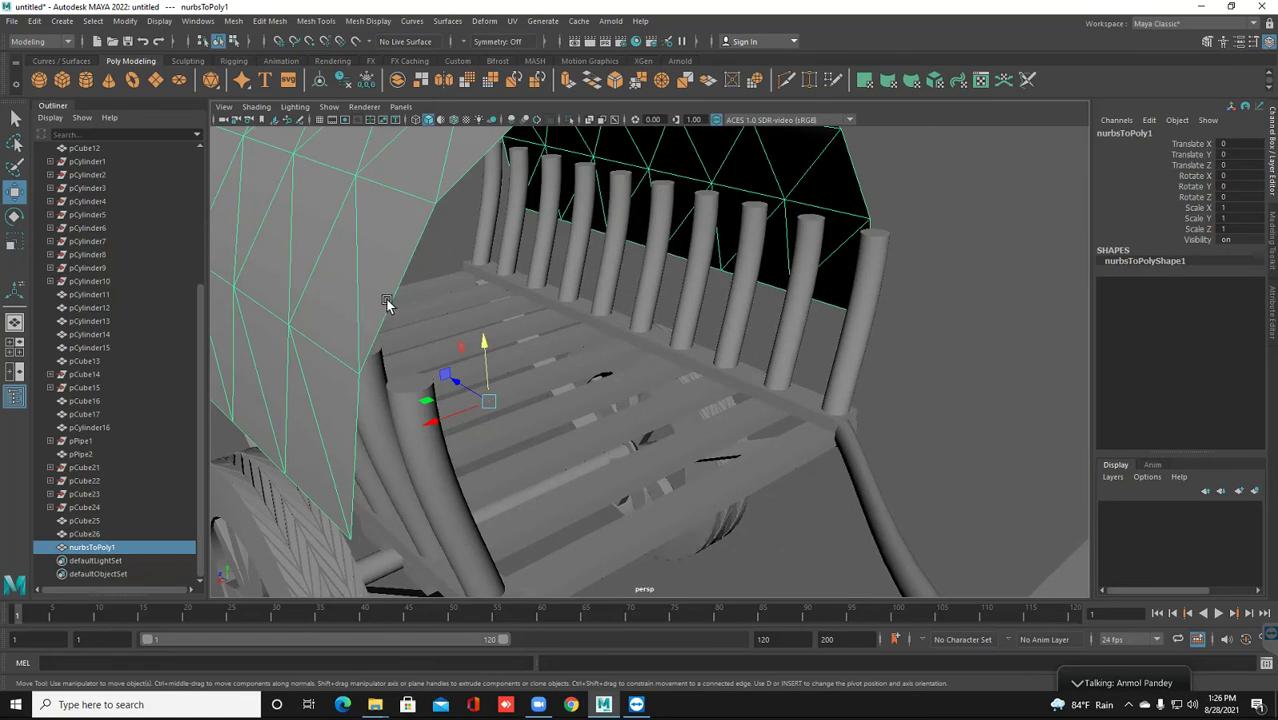
scroll(388, 303, down, 2)
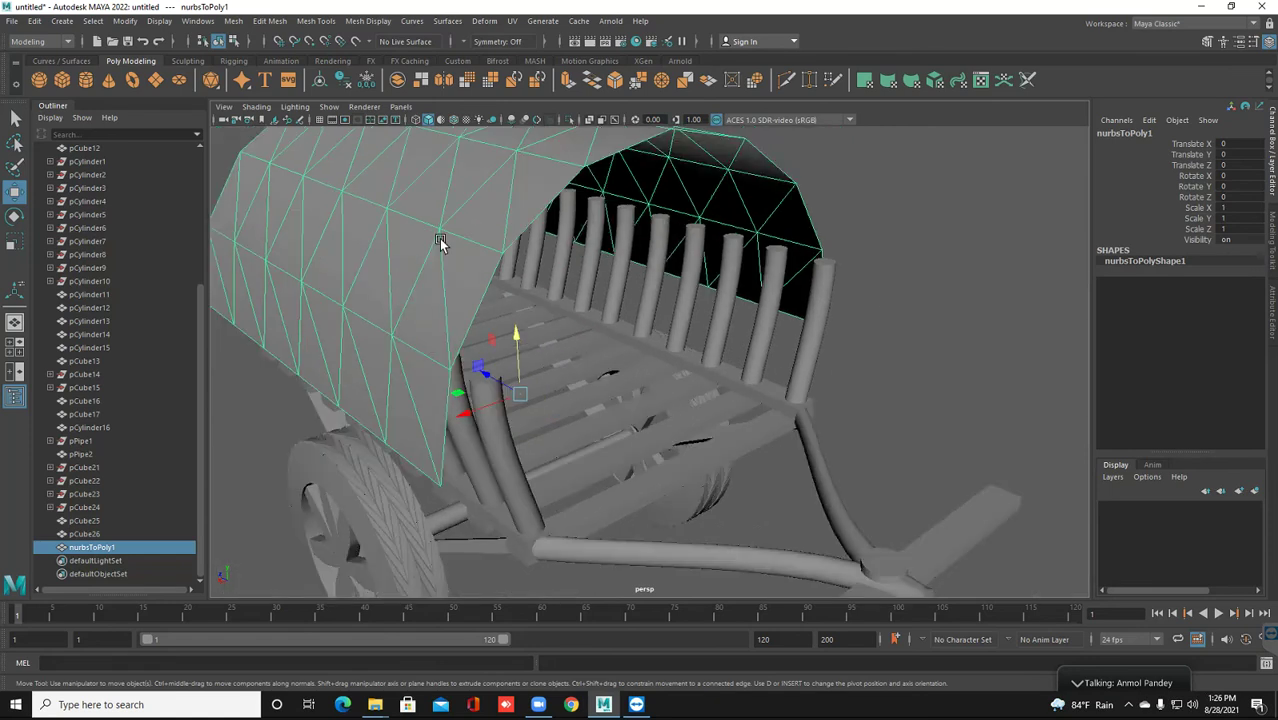
click(566, 84)
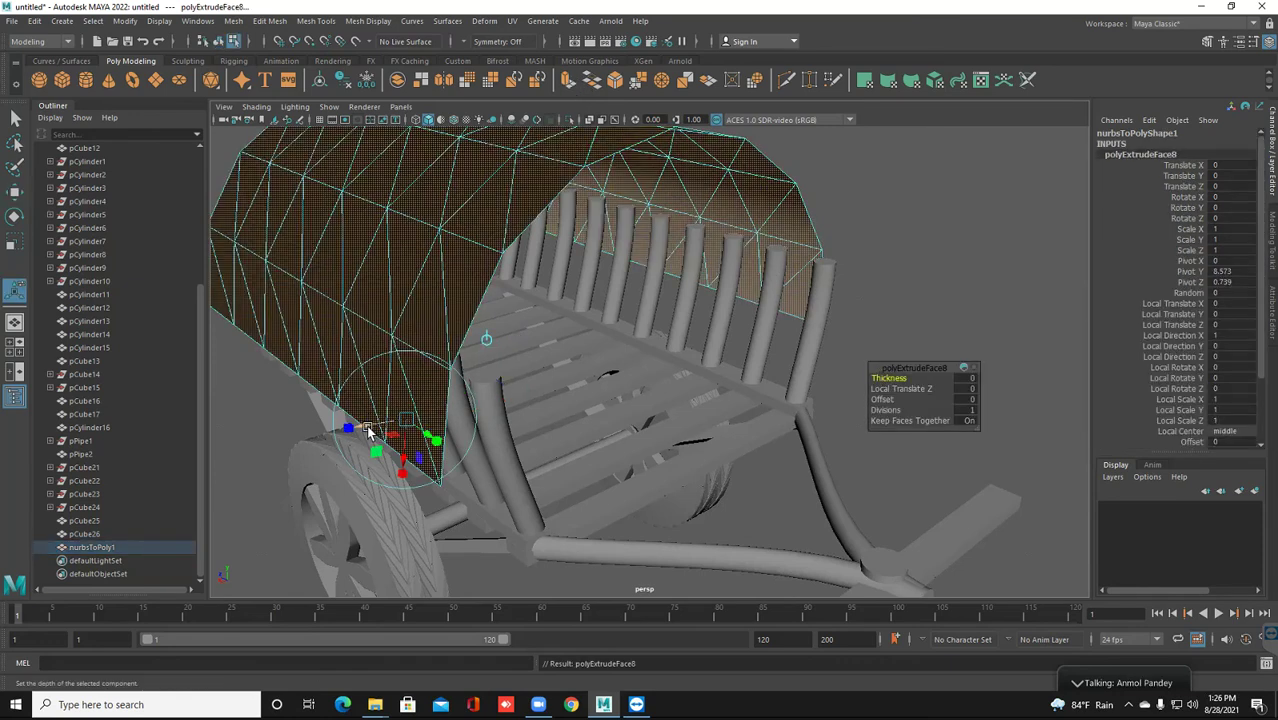
mouse_move(369, 430)
mouse_down()
mouse_move(382, 432)
mouse_move(368, 418)
mouse_up()
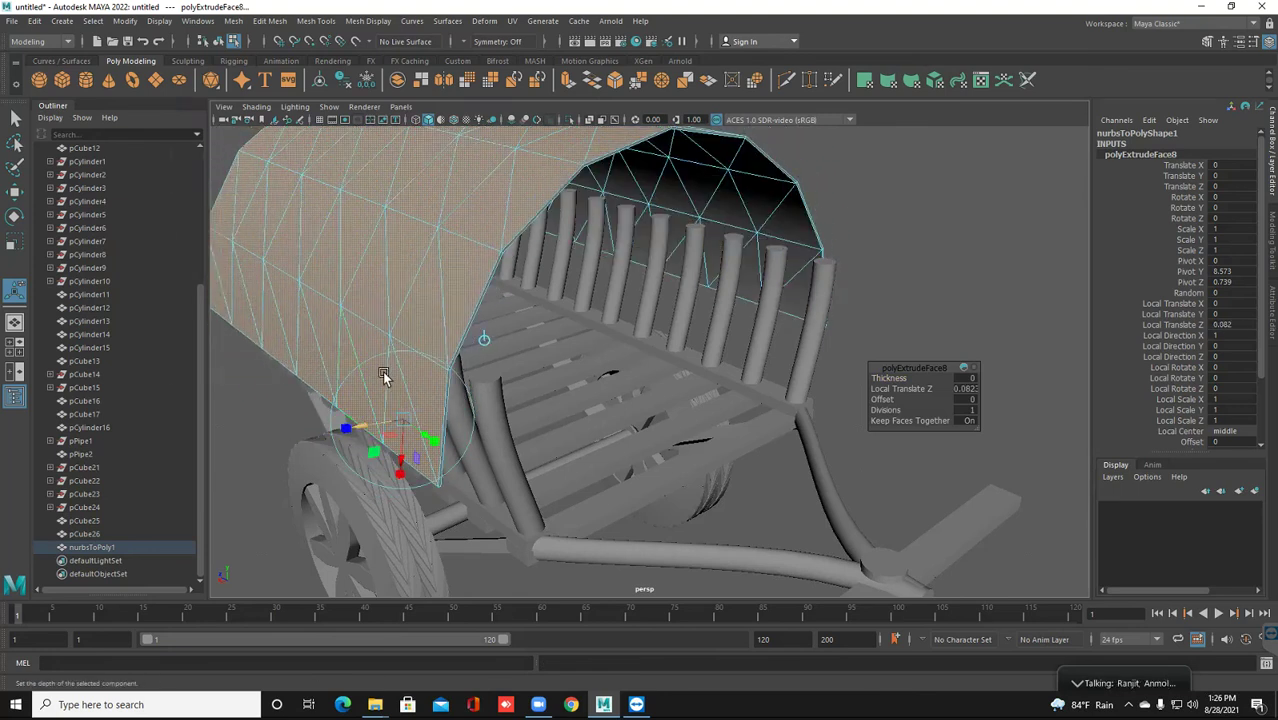
right_drag(442, 285, 481, 270)
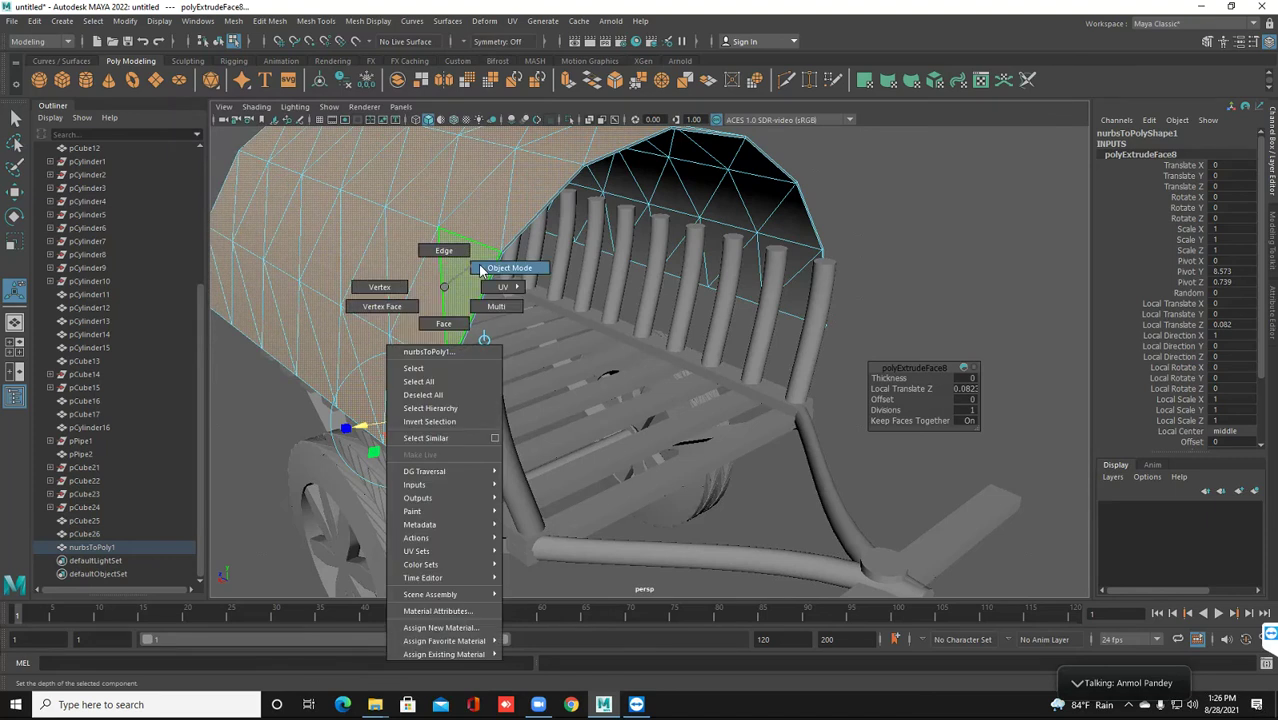
click(481, 270)
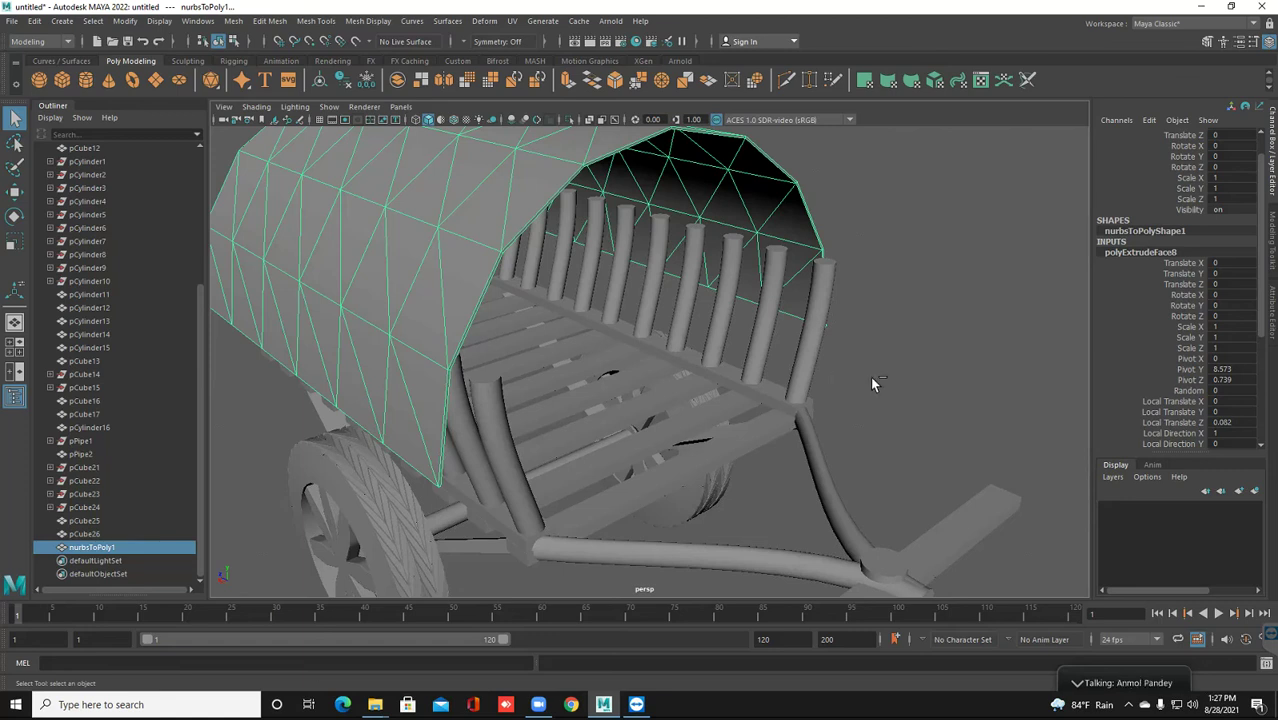
scroll(873, 384, down, 2)
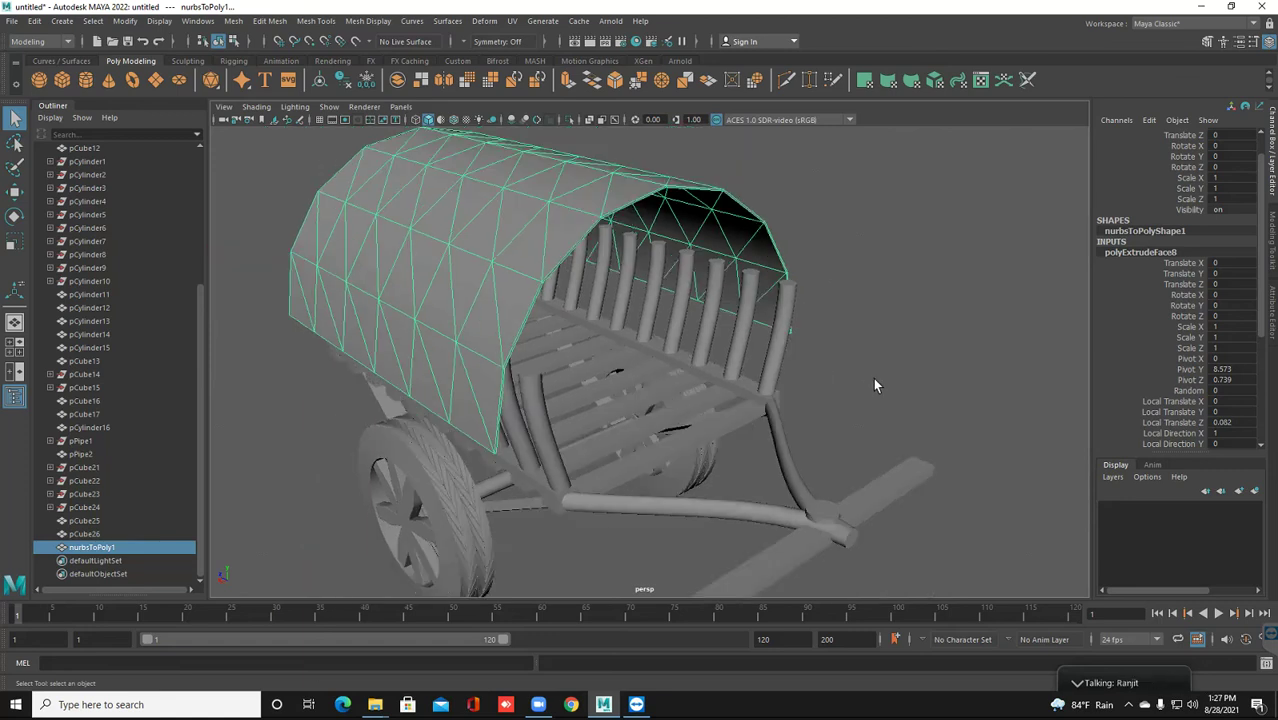
click(876, 377)
Save the scene as 'cart personal.mb' in the personal practice folder
alt+drag(876, 377, 883, 366)
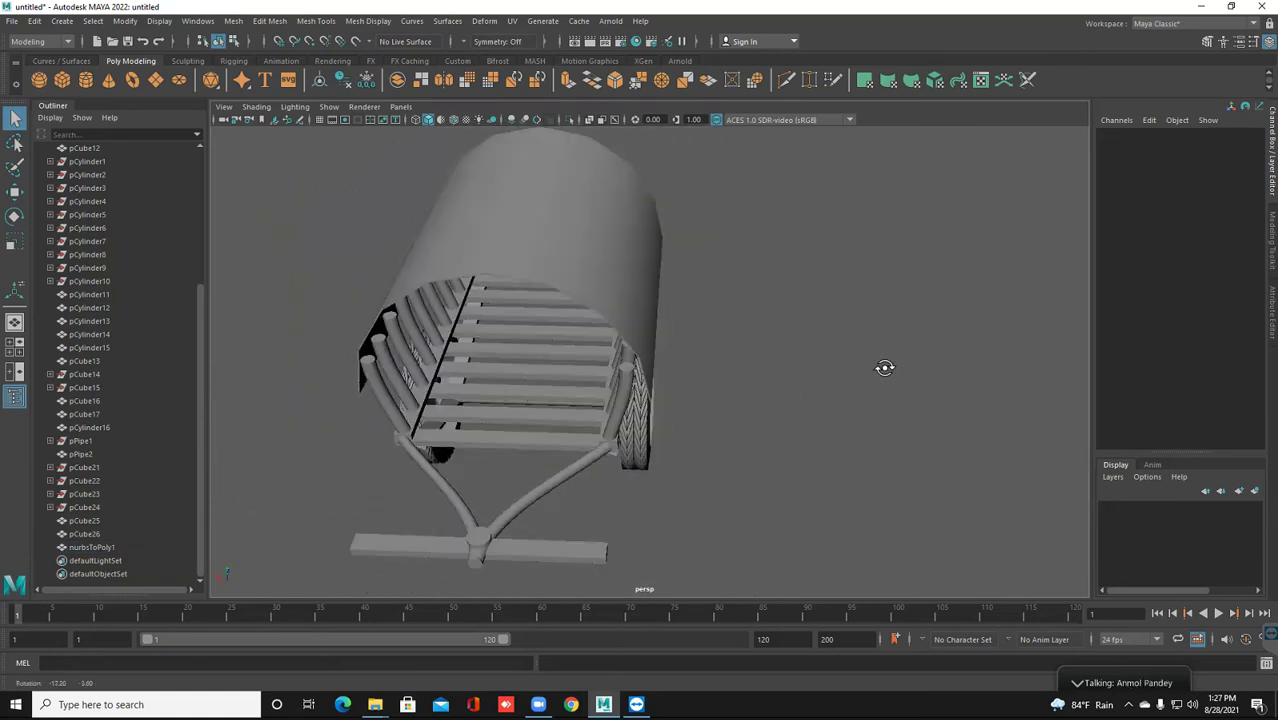
click(753, 379)
key(ctrl+s)
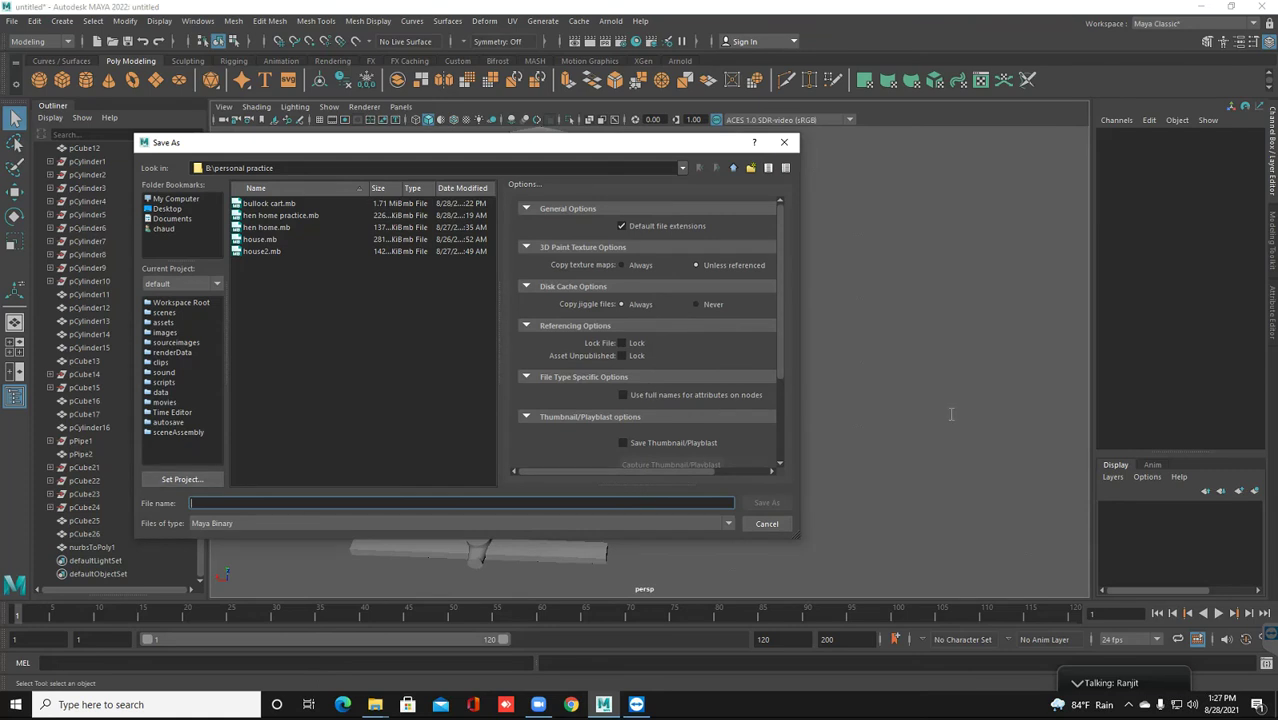
text(cart personal)
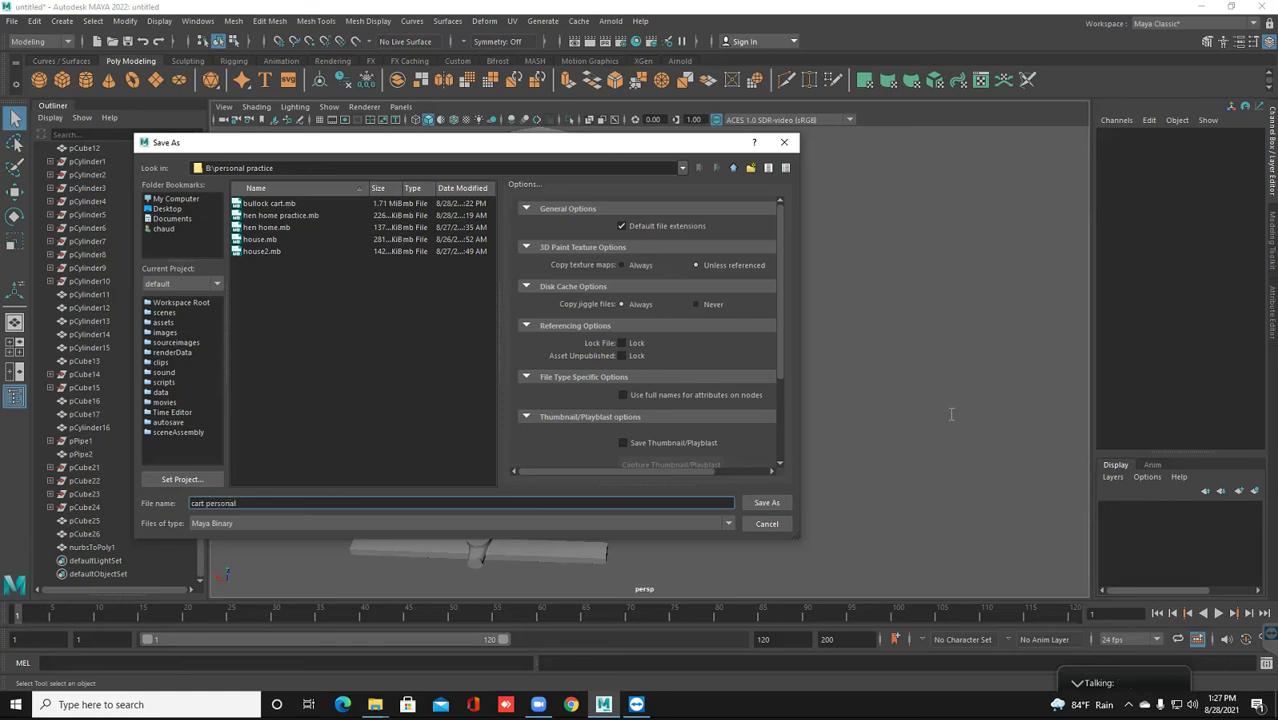
key(Return)
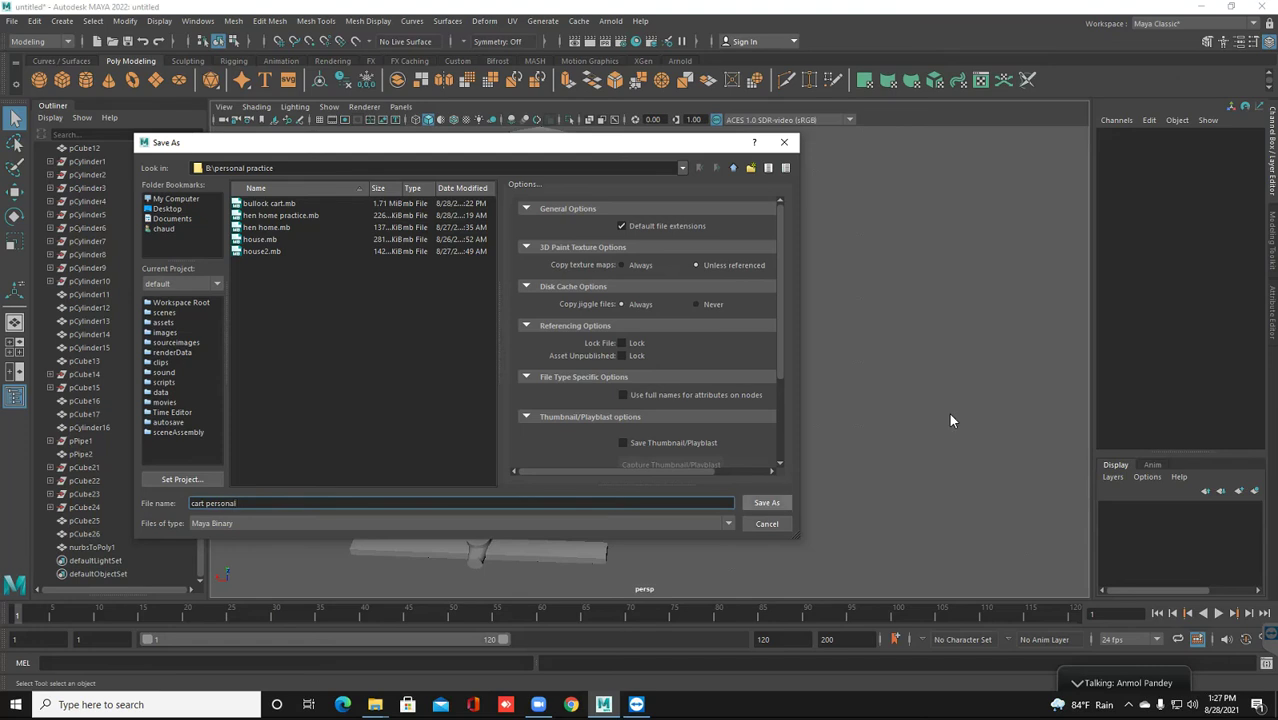
alt+drag(950, 420, 950, 420)
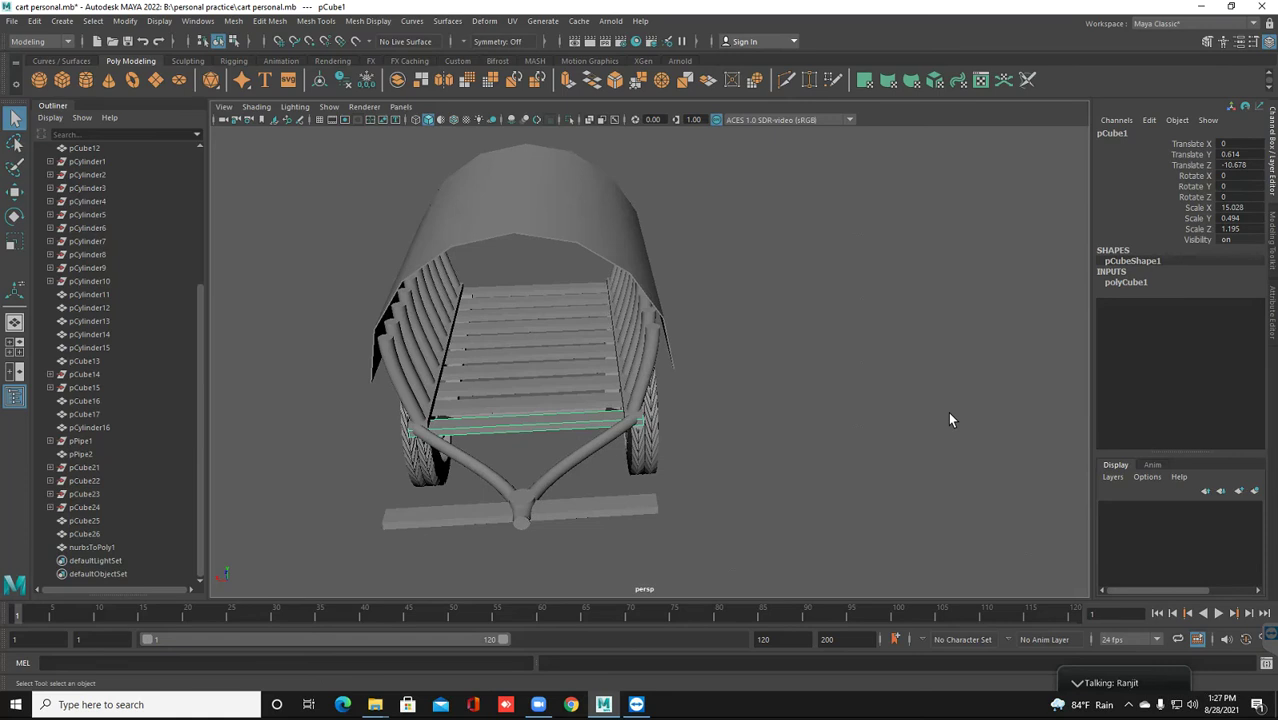
Duplicate the bed plank twice with Shift+D and combine the planks into one mesh
key(shift+d)
key(shift+d)
key(shift+d)
key(shift+d)
key(shift+d)
key(shift+d)
key(shift+d)
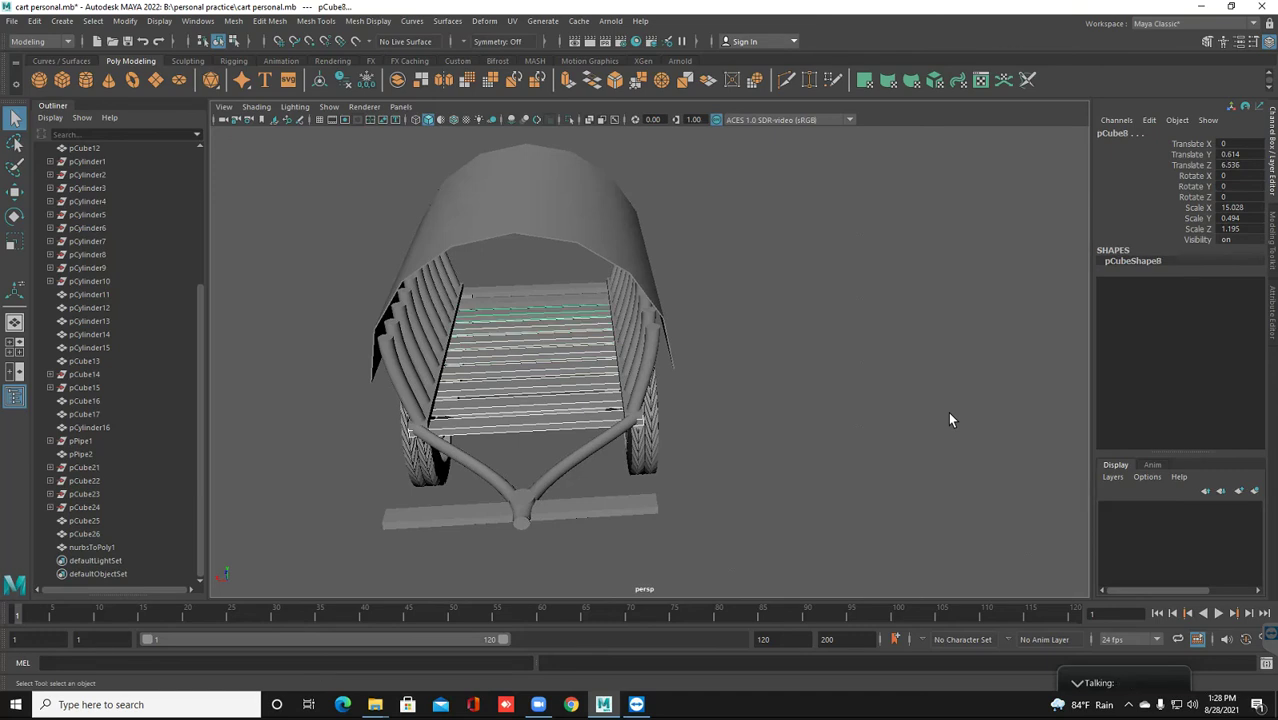
key(shift+d)
key(shift+d)
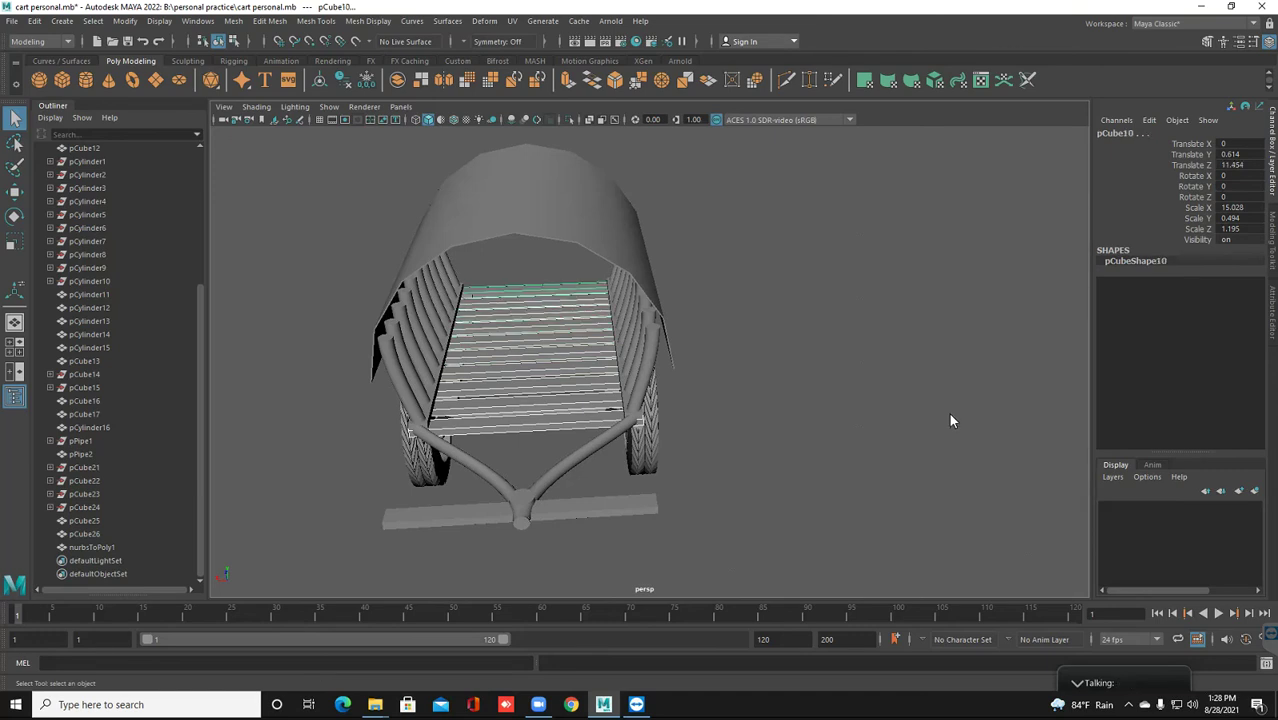
key(Down)
key(Down)
key(Return)
click(948, 411)
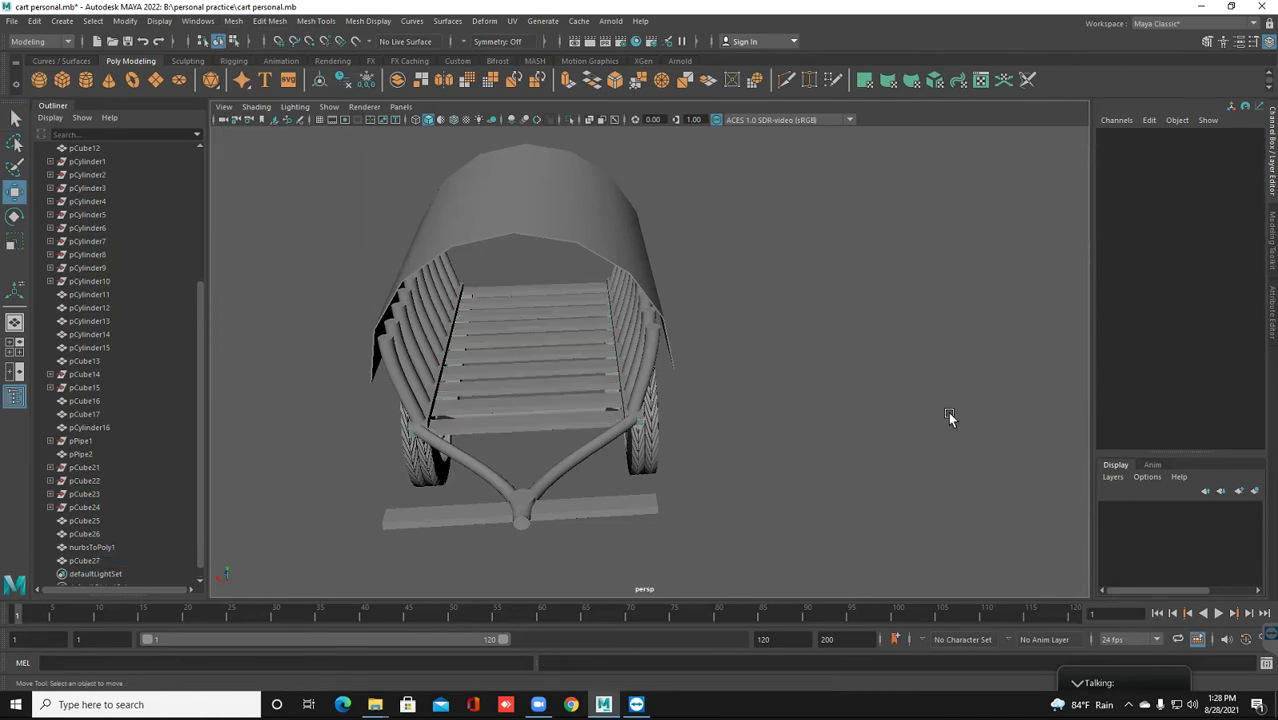
Combine the left and right slat rails into the single mesh pCylinder17
click(430, 320)
shift+click(635, 320)
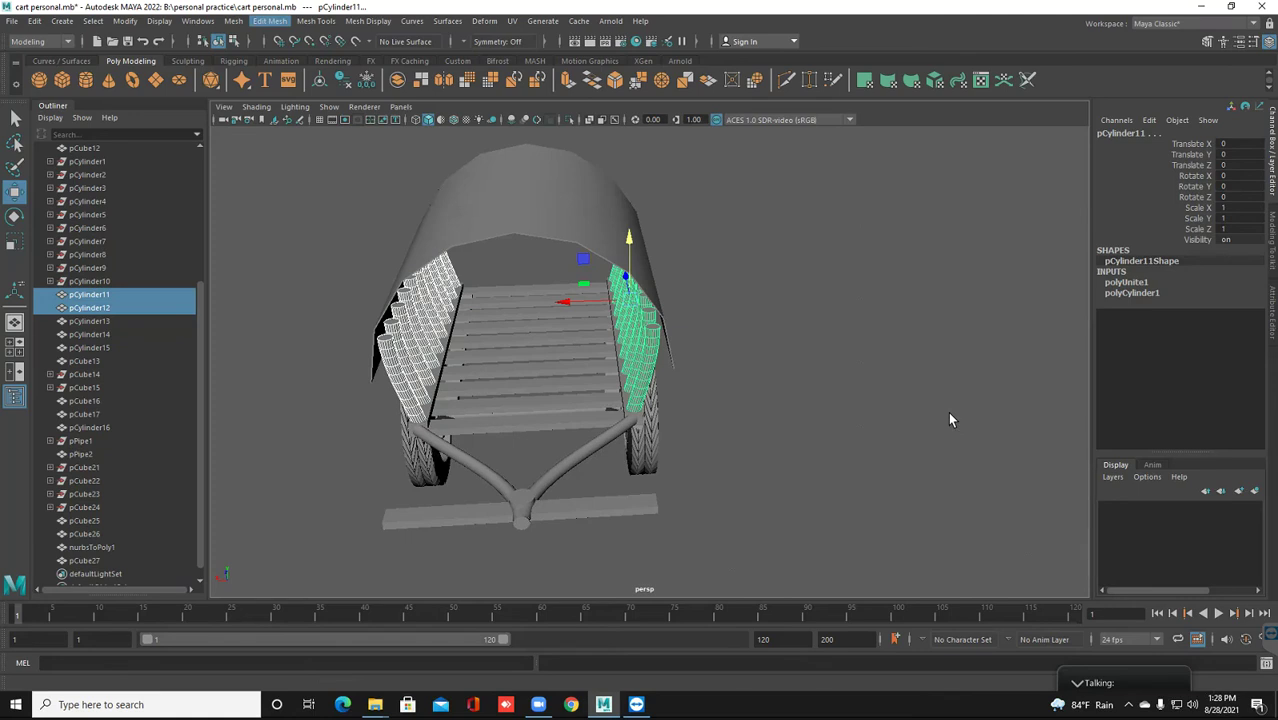
key(Left)
key(Down)
key(Return)
click(948, 411)
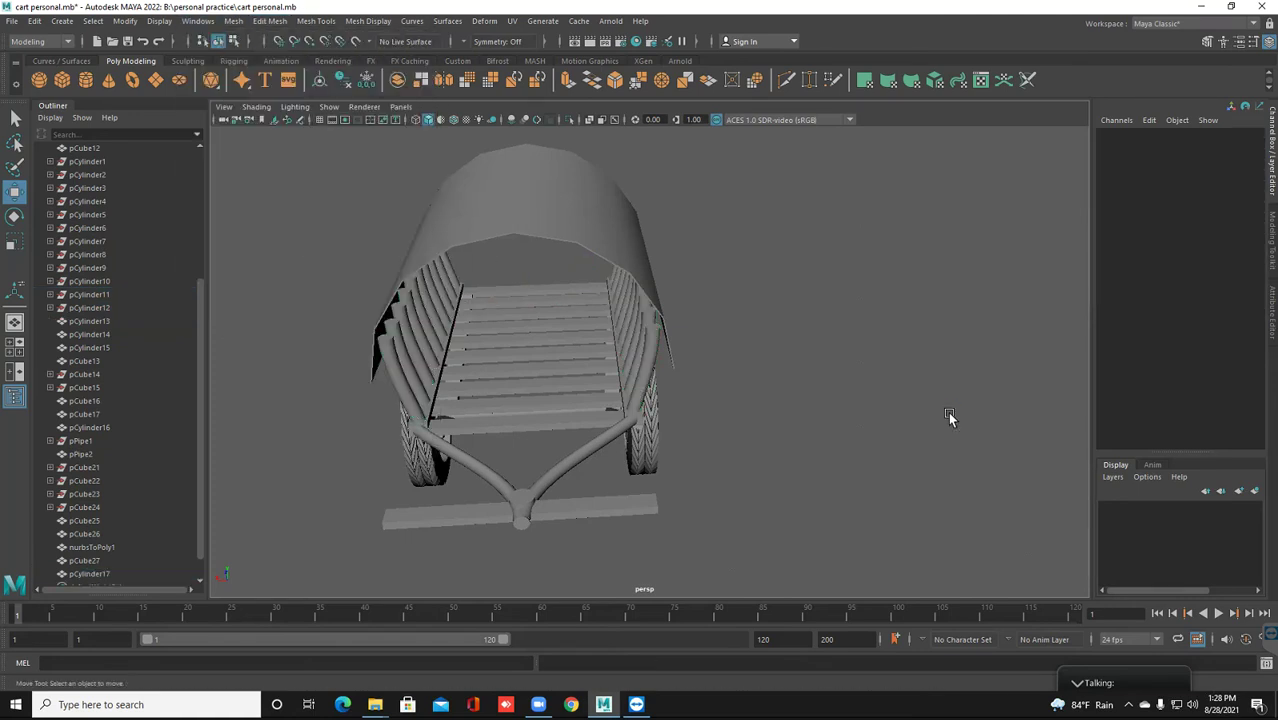
Select the near and far wheels and bring up the Mesh menu to combine them
alt+drag(948, 411, 948, 411)
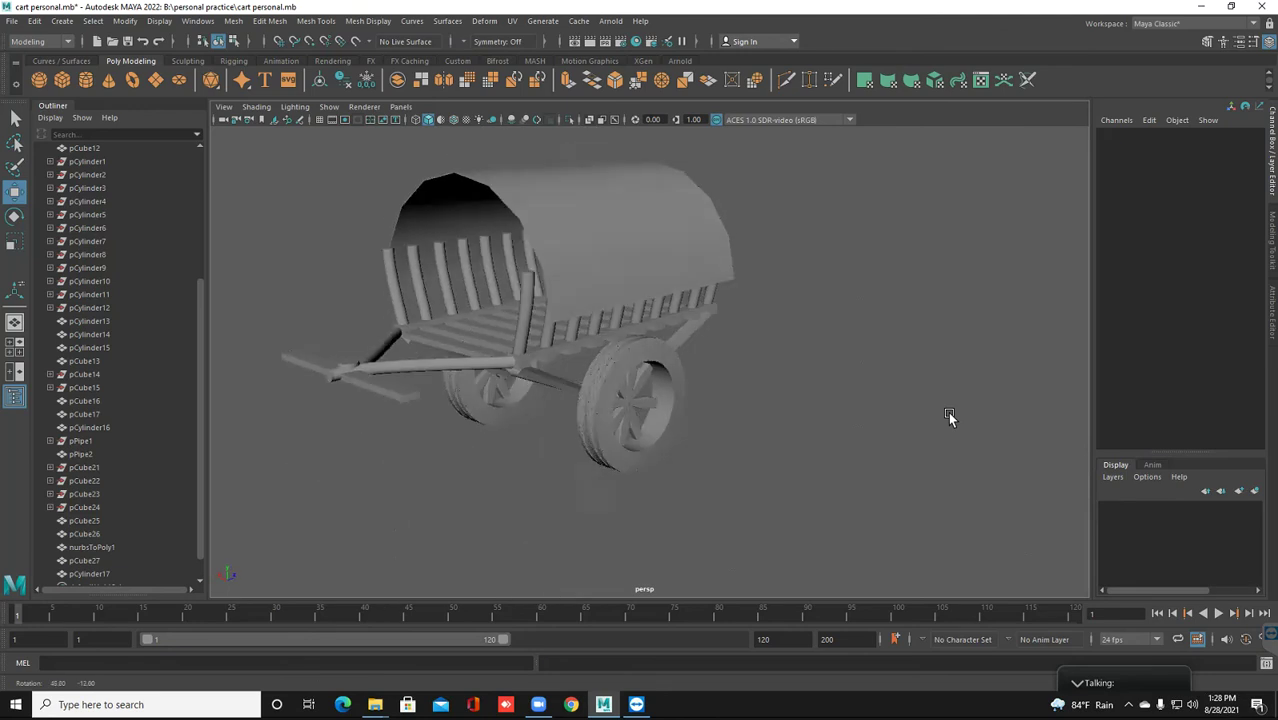
click(632, 400)
shift+click(465, 395)
click(233, 20)
Combine the two wheels into one mesh, then merge the three front tongue cylinders
click(259, 67)
click(950, 418)
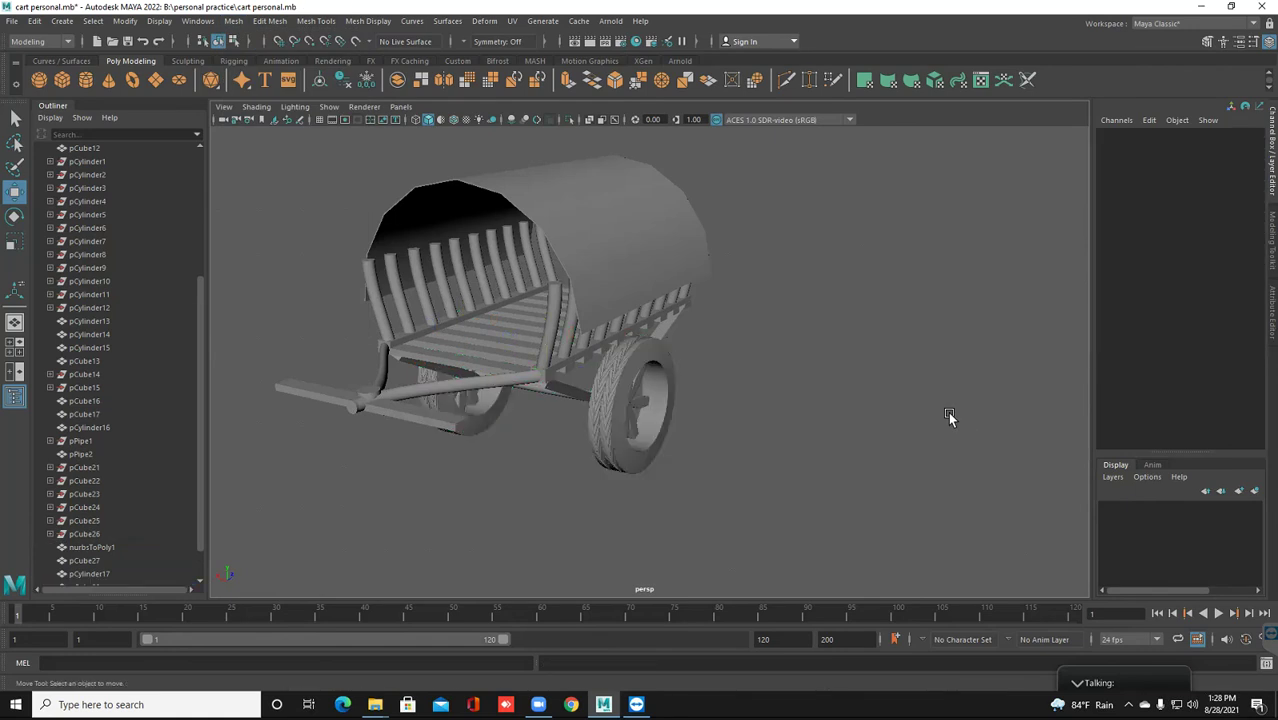
key(ctrl+z)
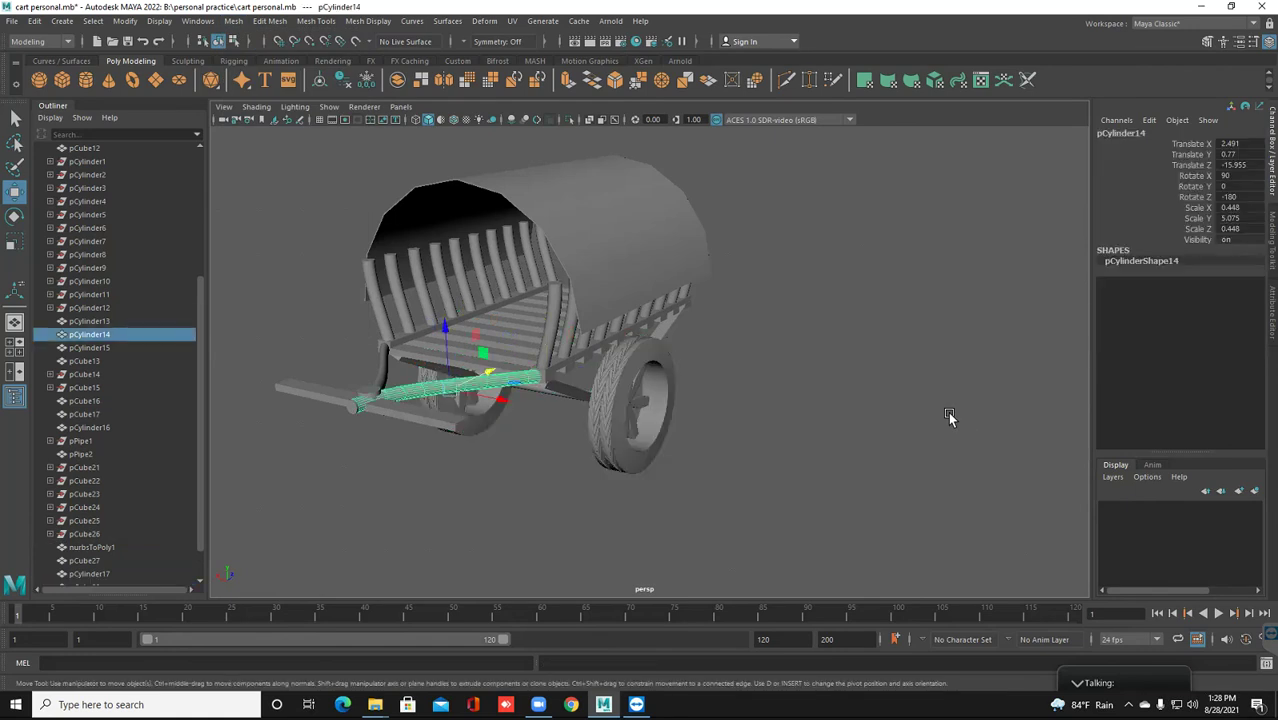
key(ctrl+z)
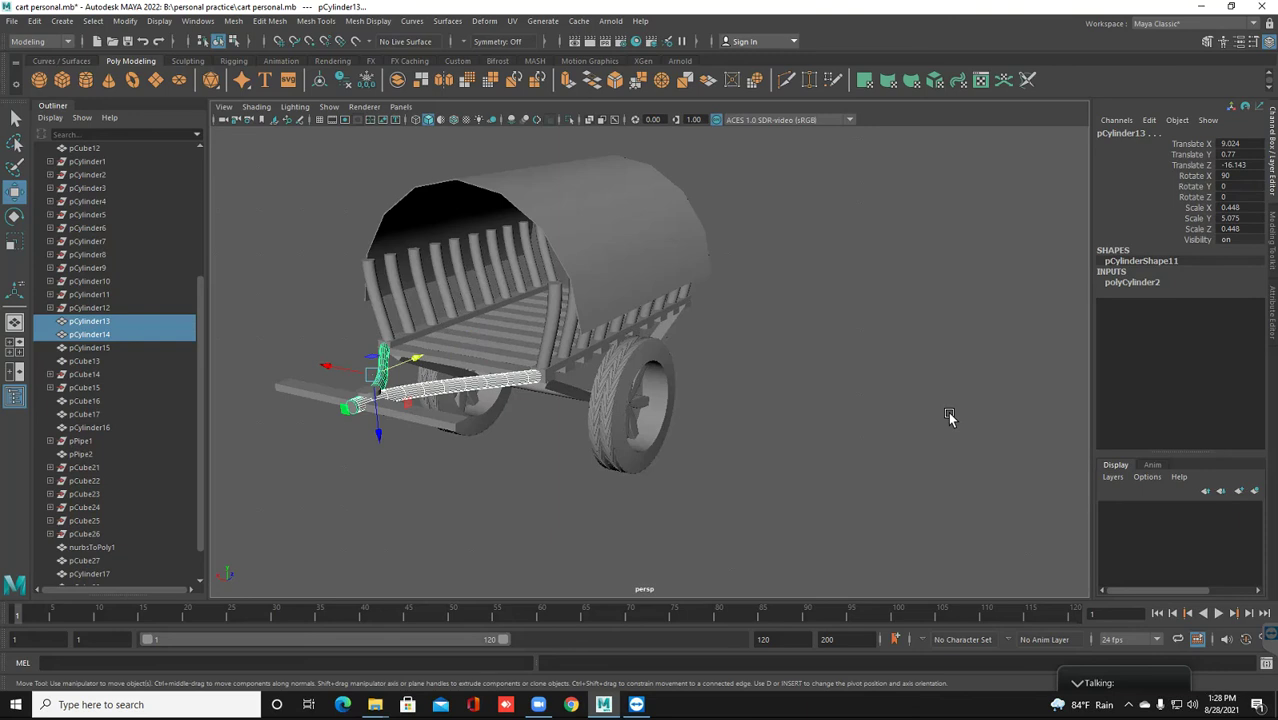
key(ctrl+z)
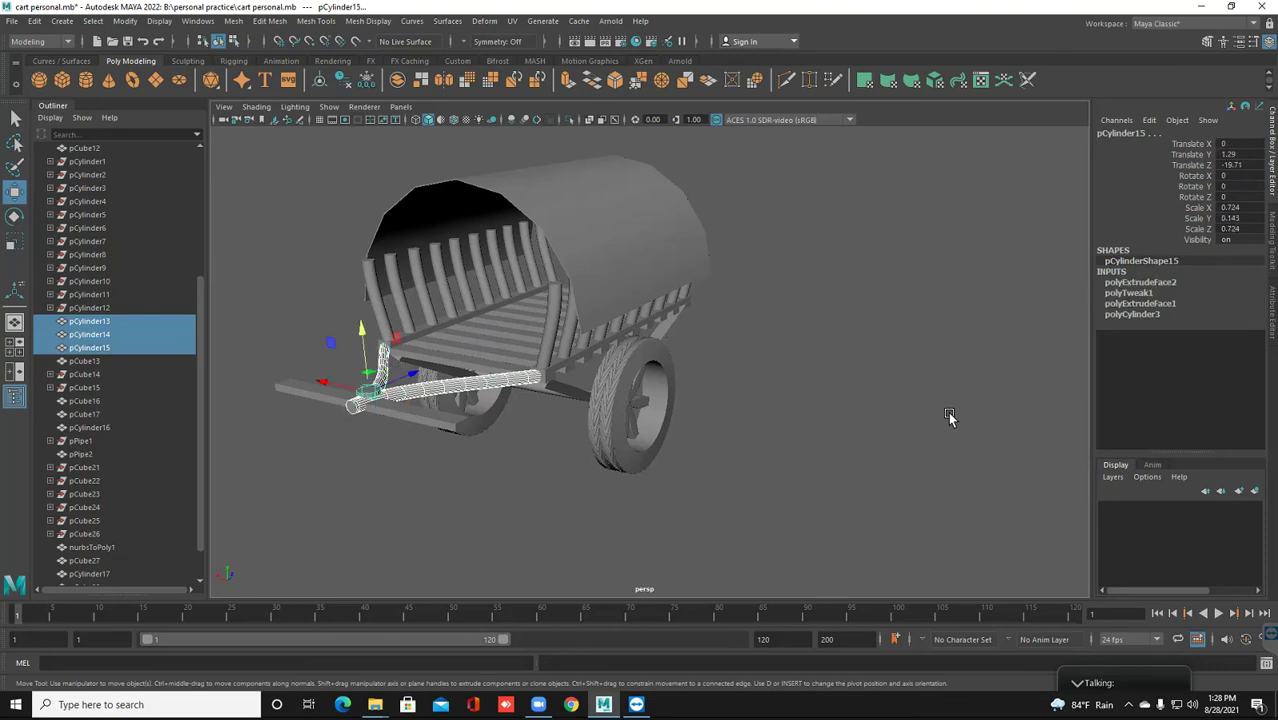
key(alt)
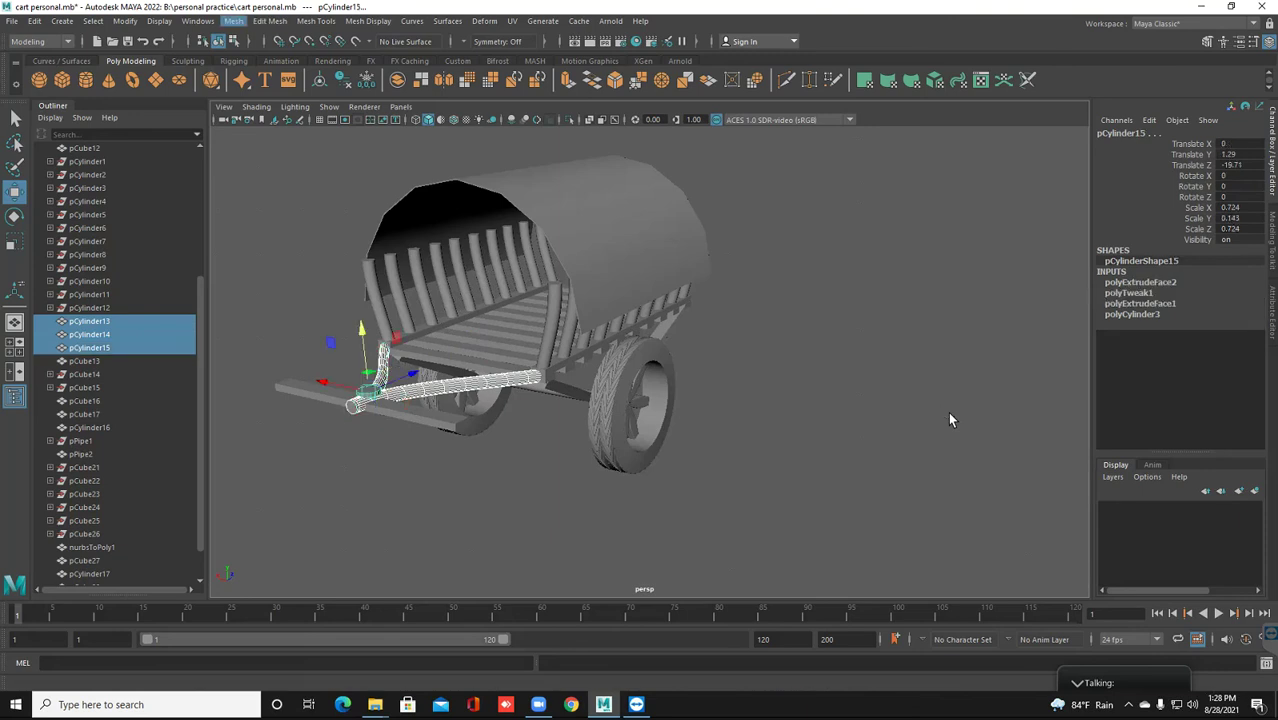
key(Down)
key(Down)
key(Return)
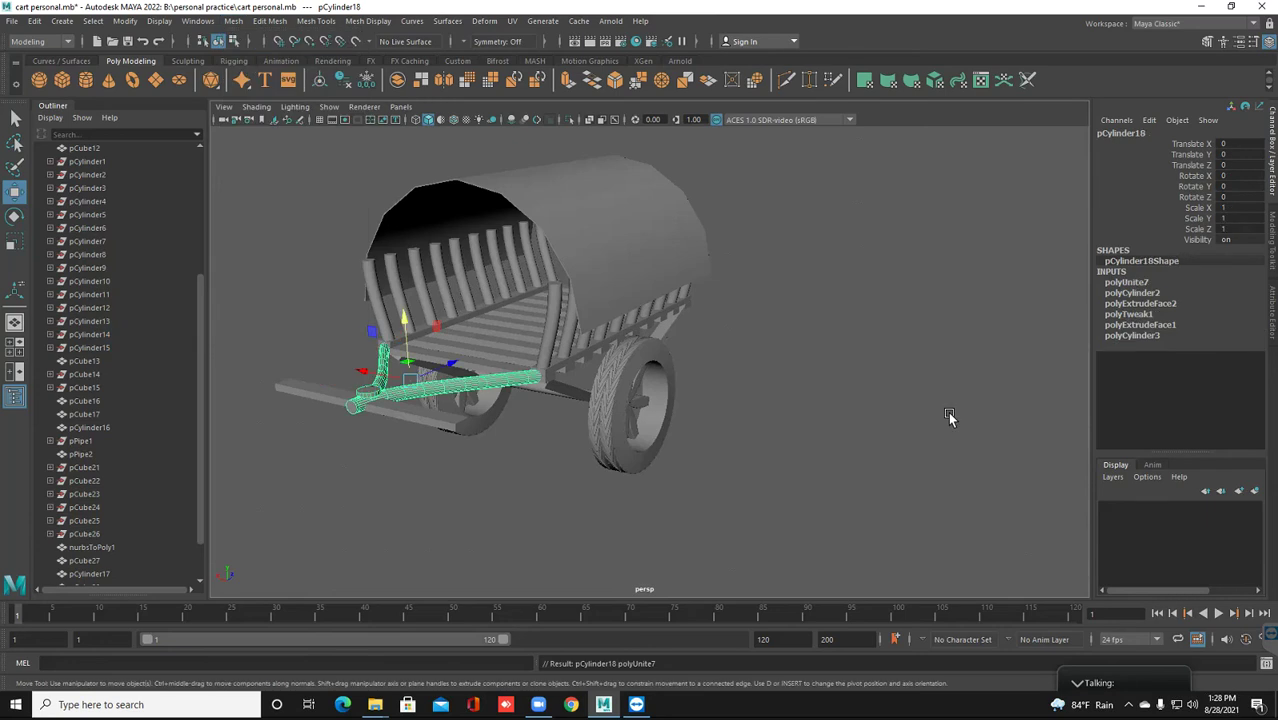
Combine the vertical post by the left wheel and its diagonal brace into one mesh
click(948, 411)
alt+drag(948, 418, 948, 418)
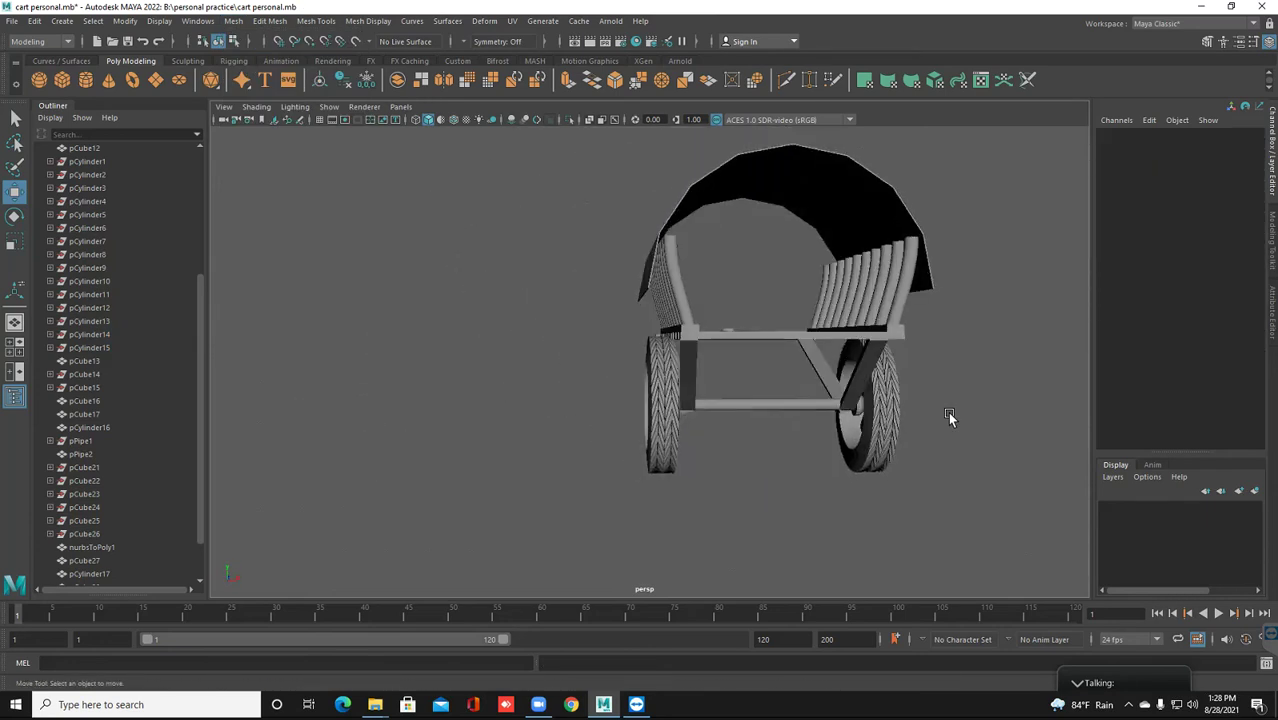
click(683, 375)
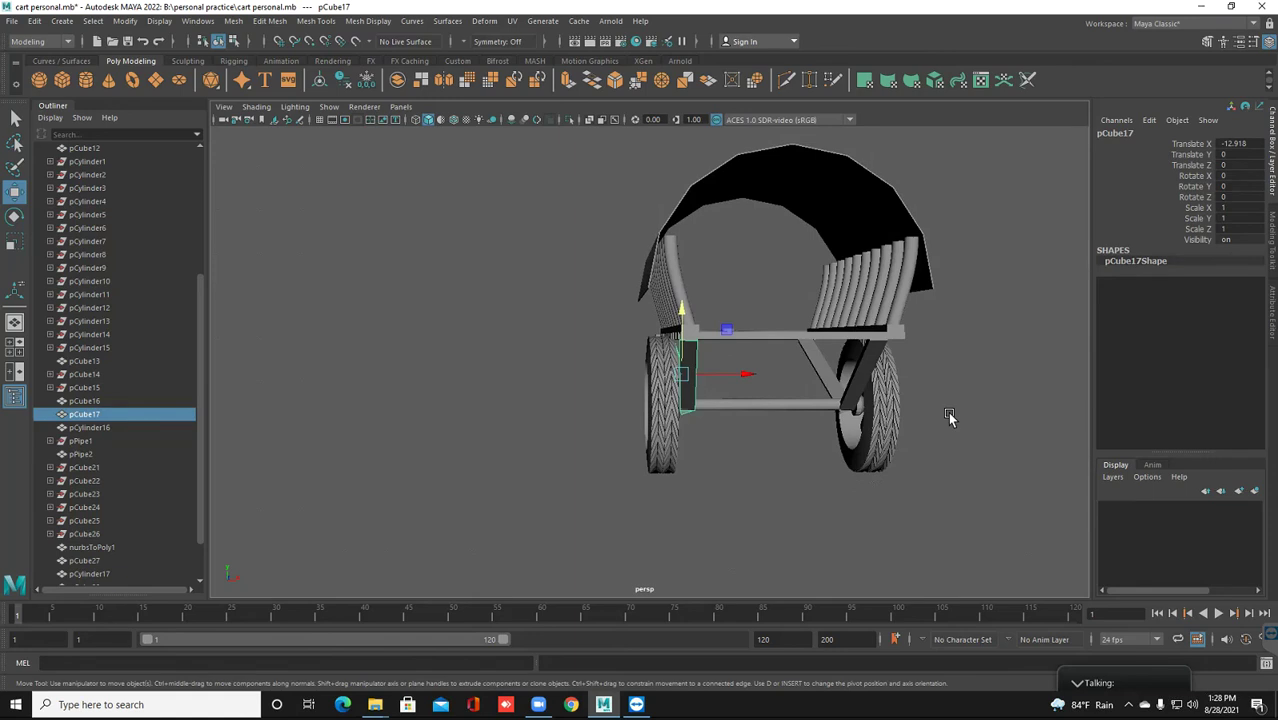
shift+click(830, 365)
key(alt)
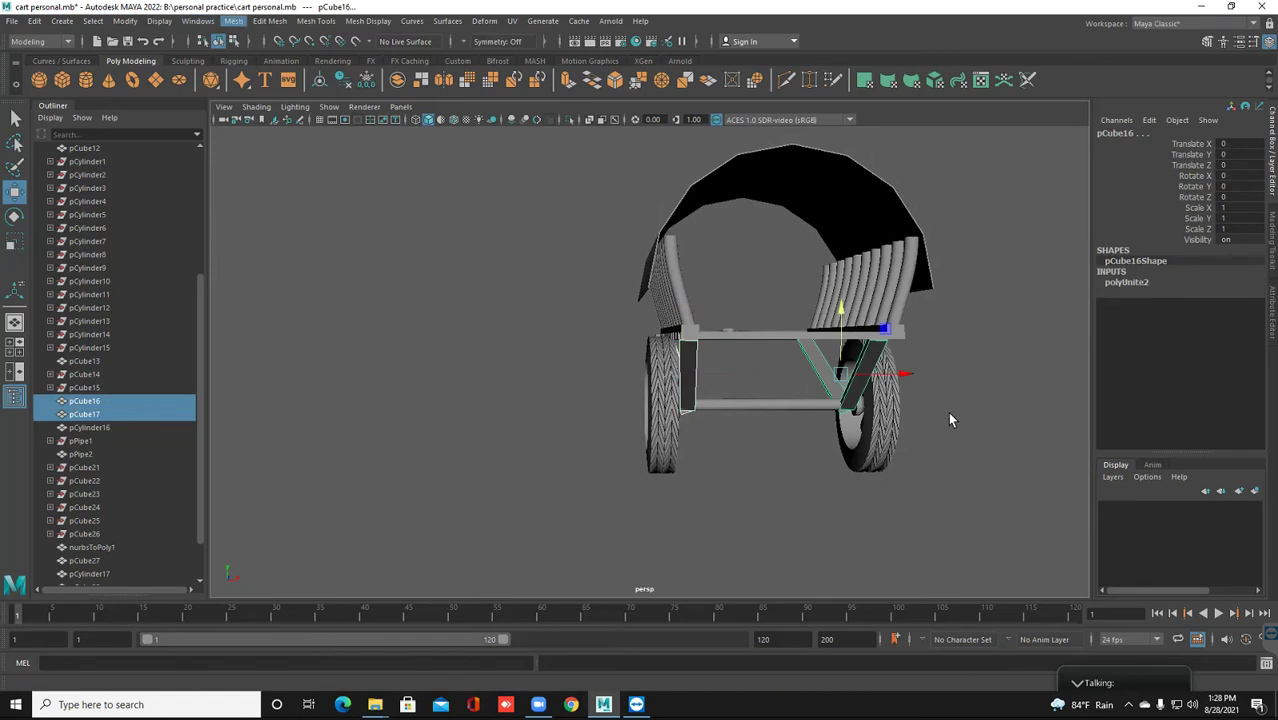
key(Down)
key(Down)
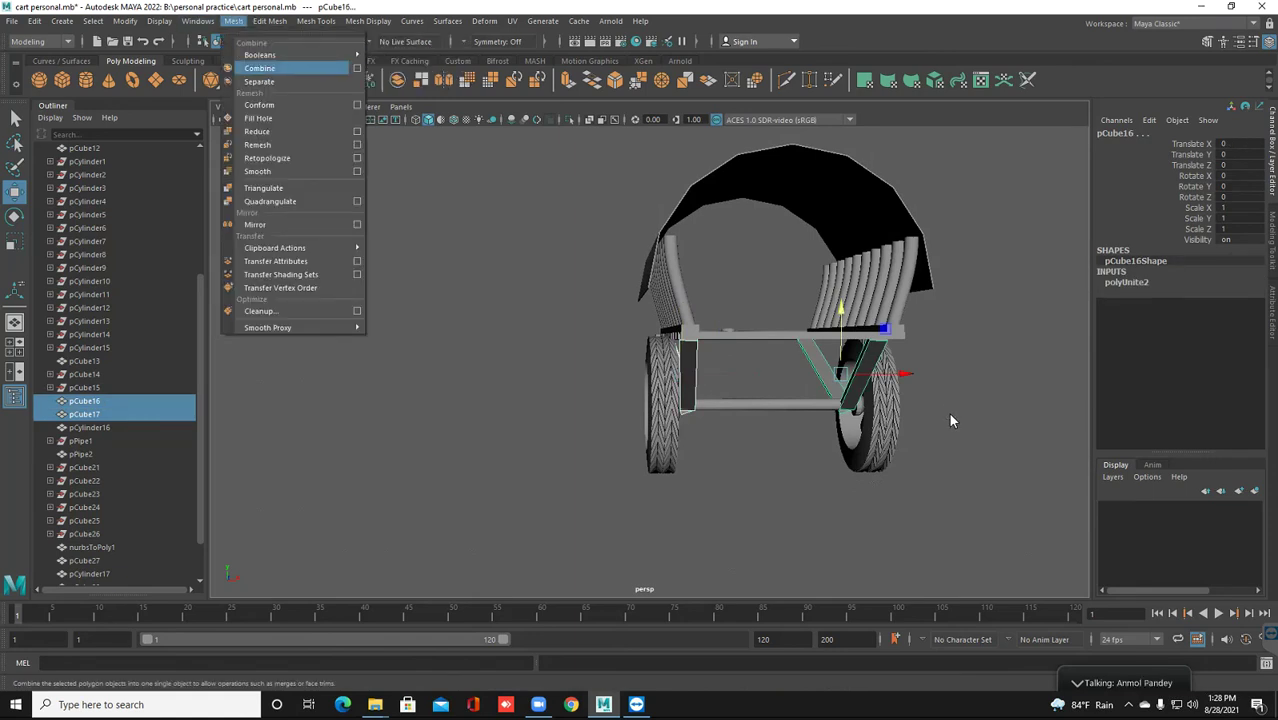
key(Return)
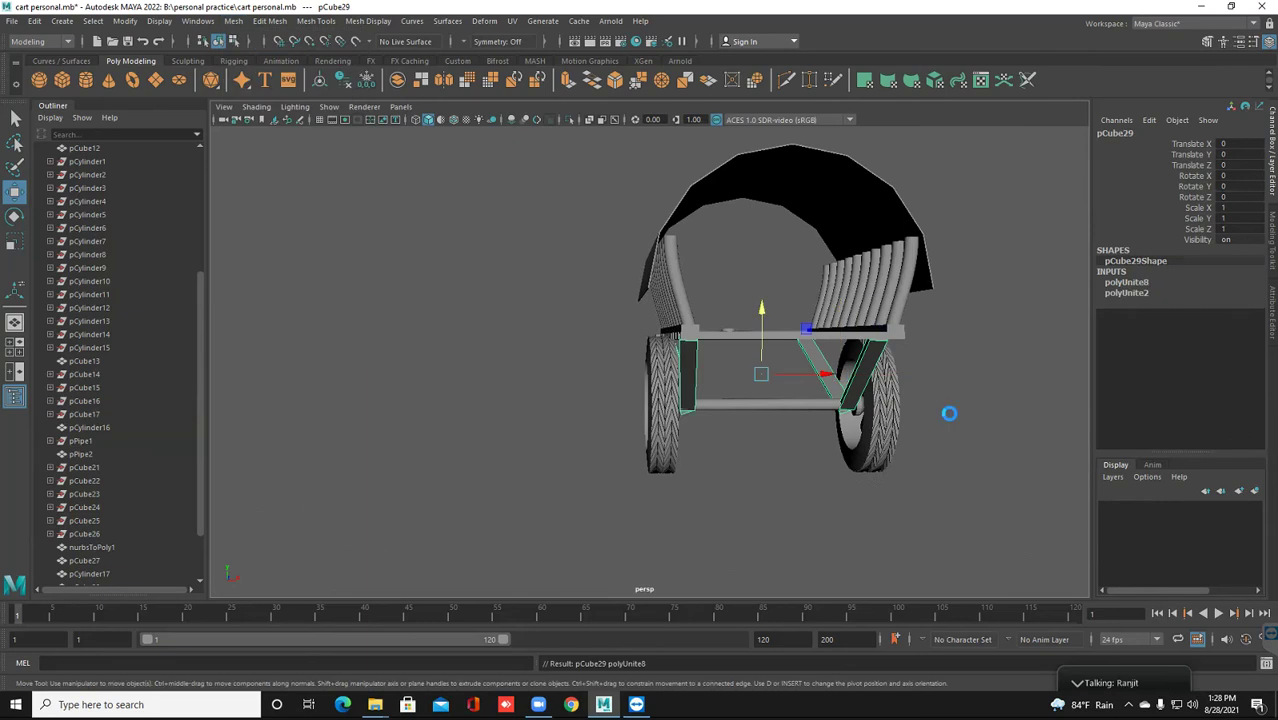
Combine the front tongue with the lower crossbar into a single mesh, pCylinder19
click(950, 418)
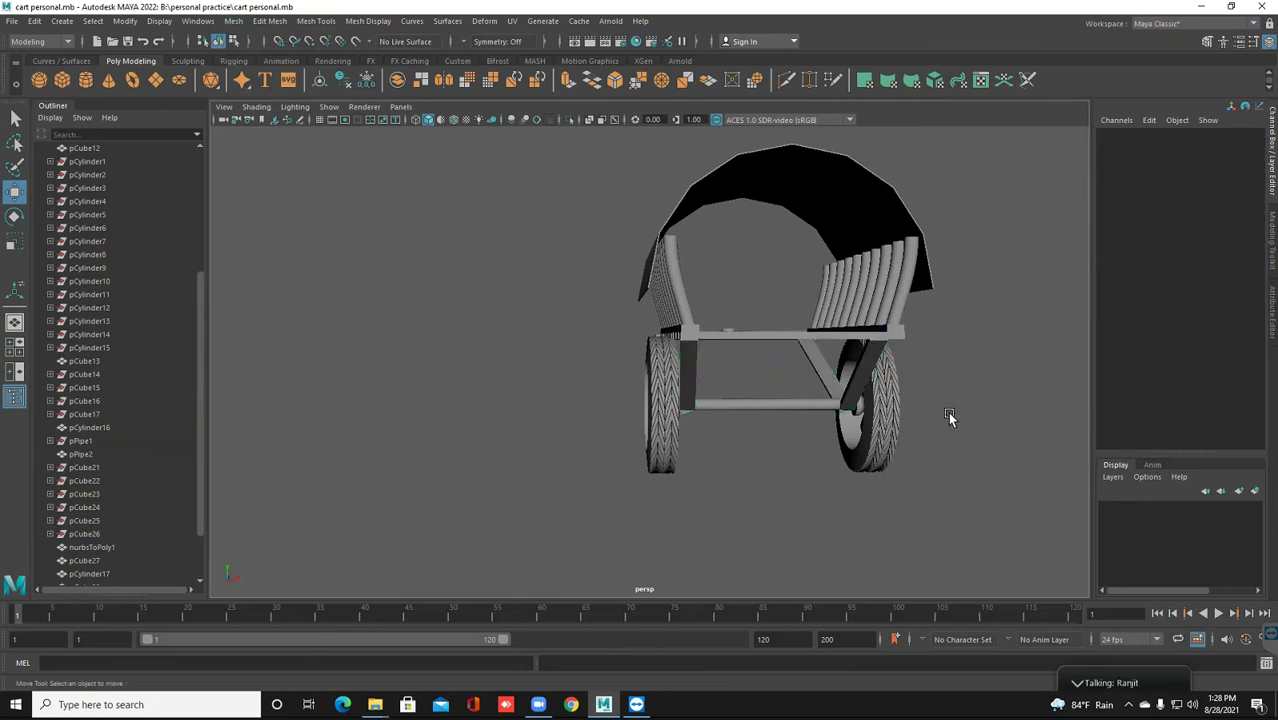
key(ctrl+z)
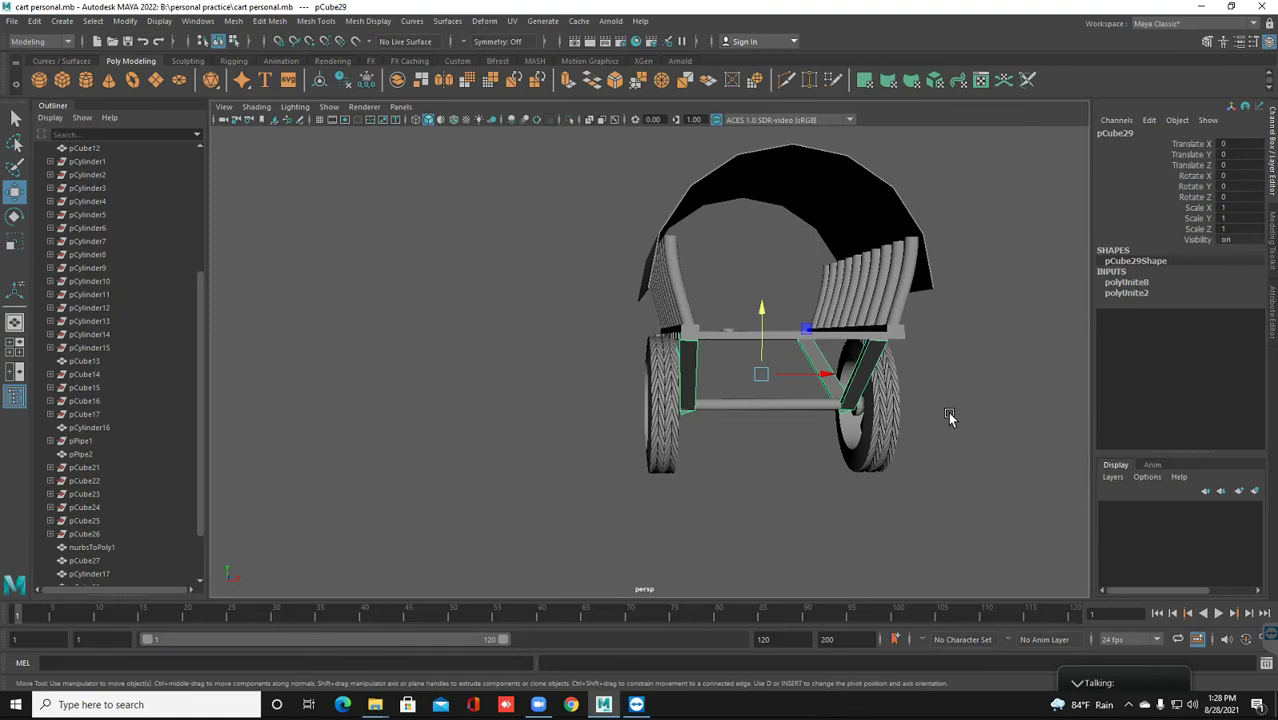
scroll(950, 418, down, 3)
click(950, 418)
alt+drag(950, 418, 950, 418)
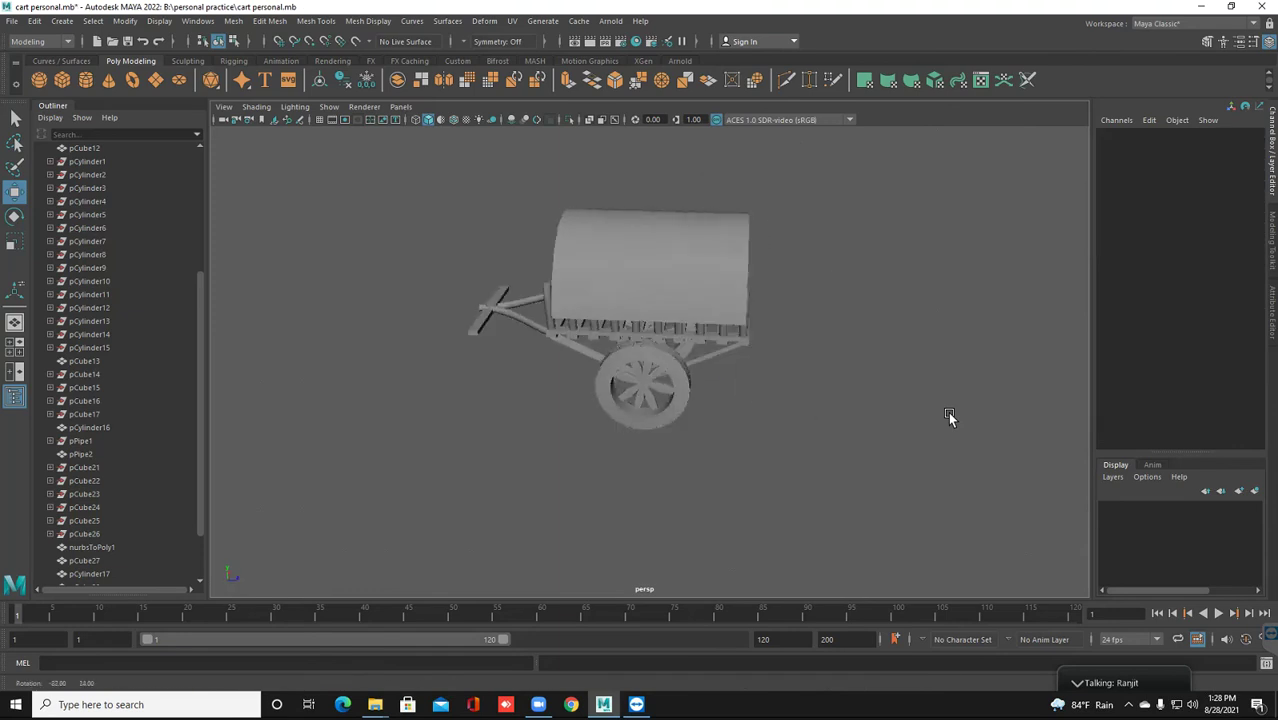
key(ctrl+z)
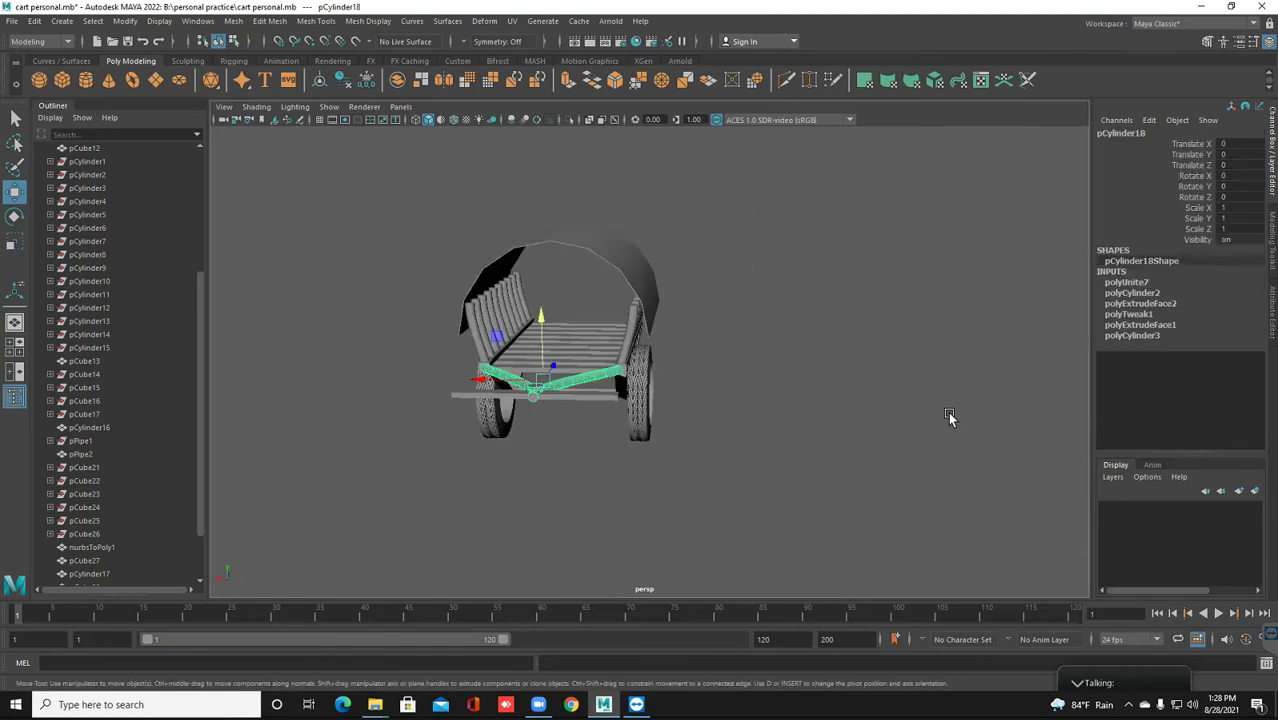
key(ctrl+z)
key(ctrl+z)
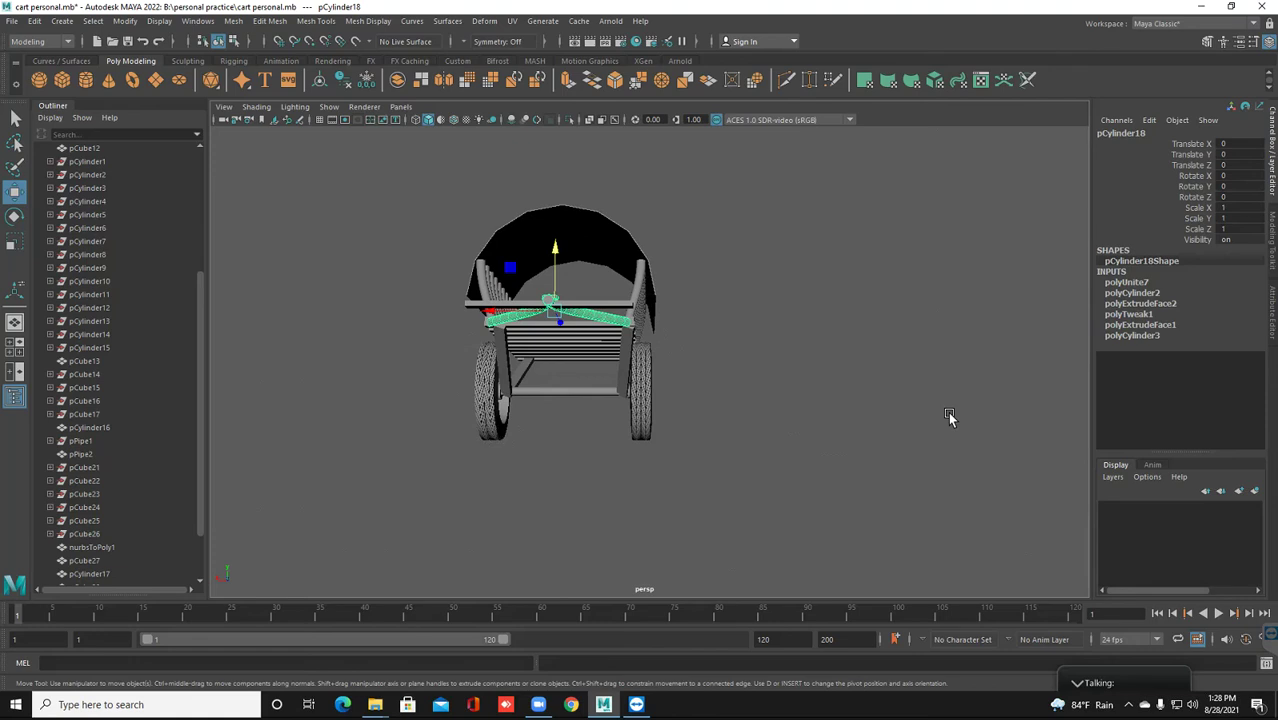
key(ctrl+z)
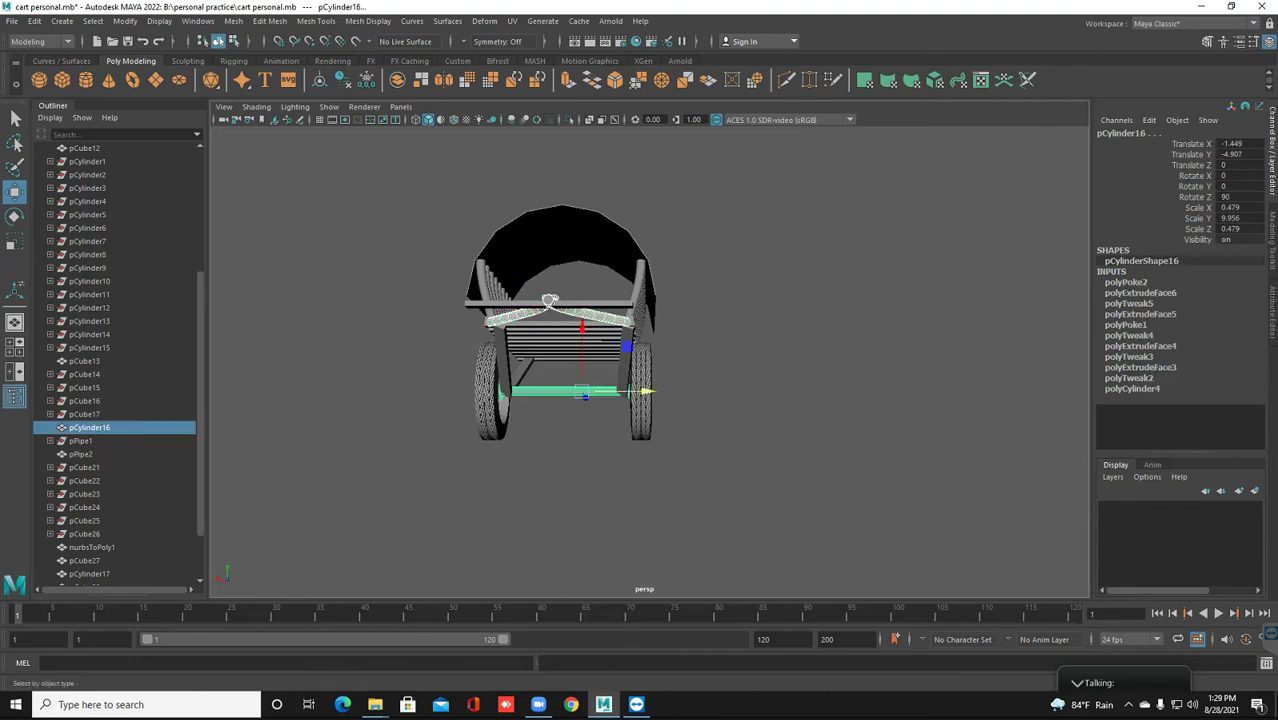
click(233, 21)
click(255, 64)
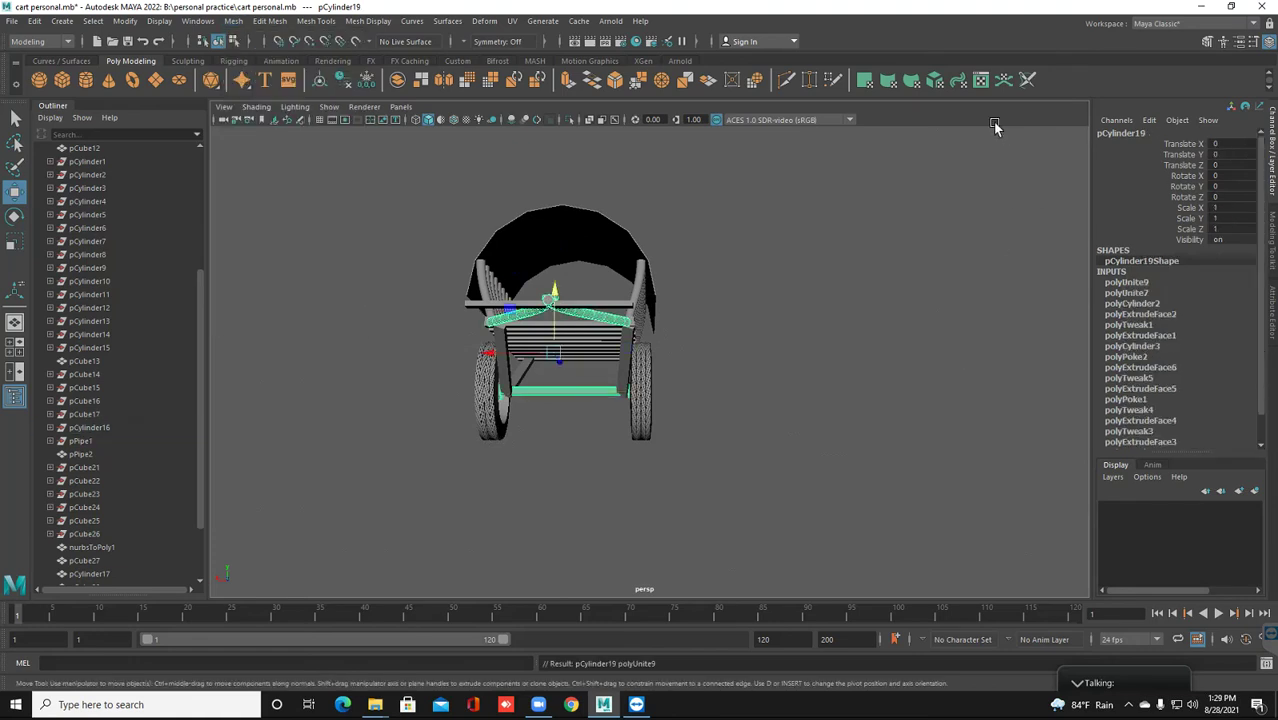
From a side-front view, select the cart bed planks
click(995, 125)
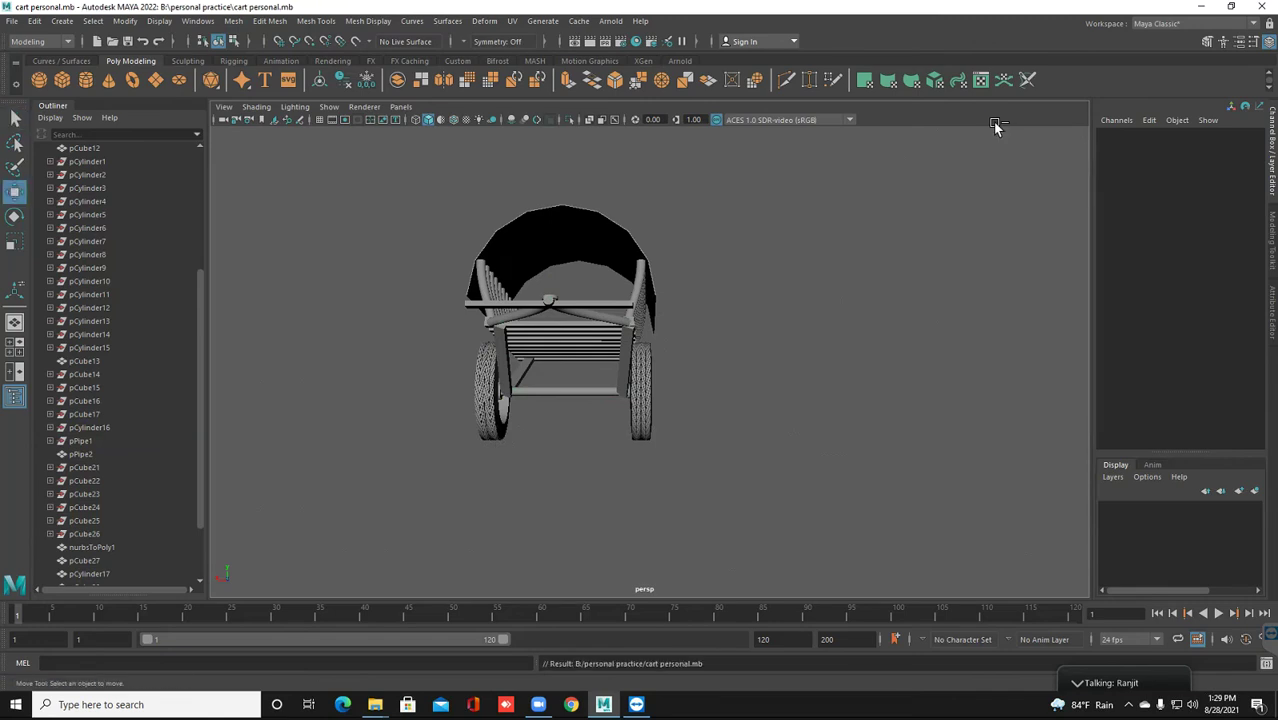
alt+drag(995, 125, 995, 125)
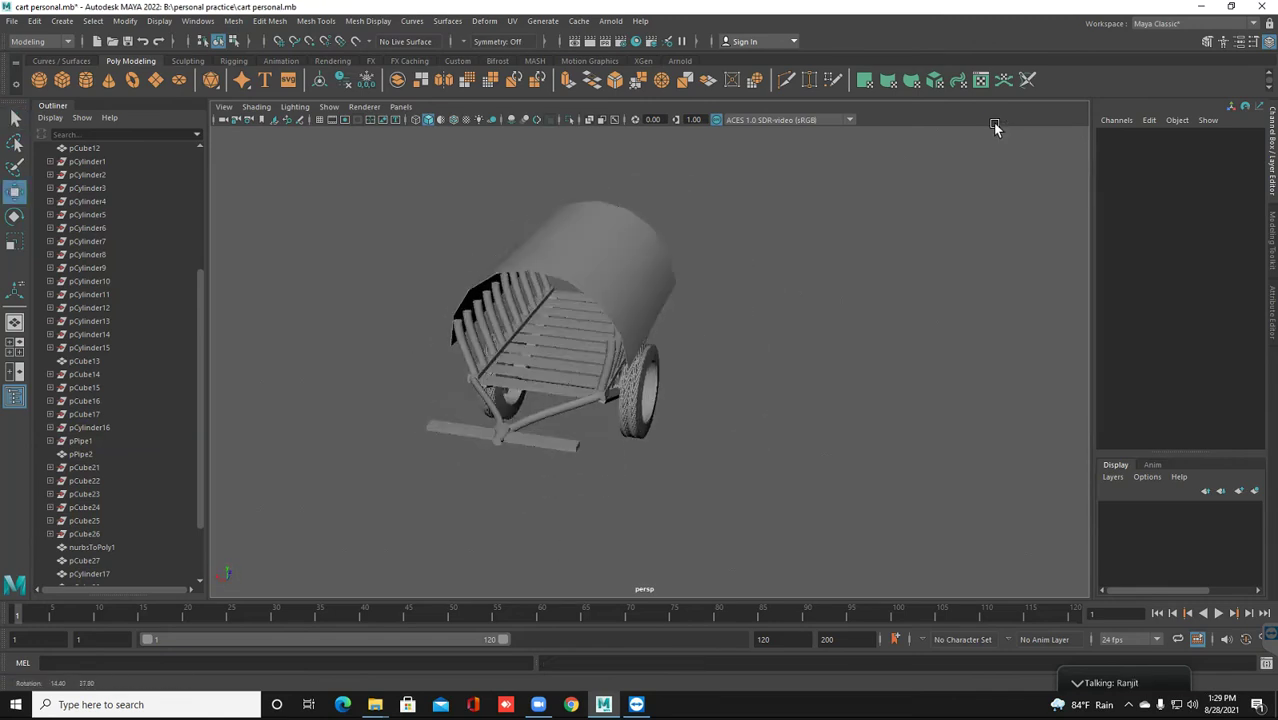
click(590, 330)
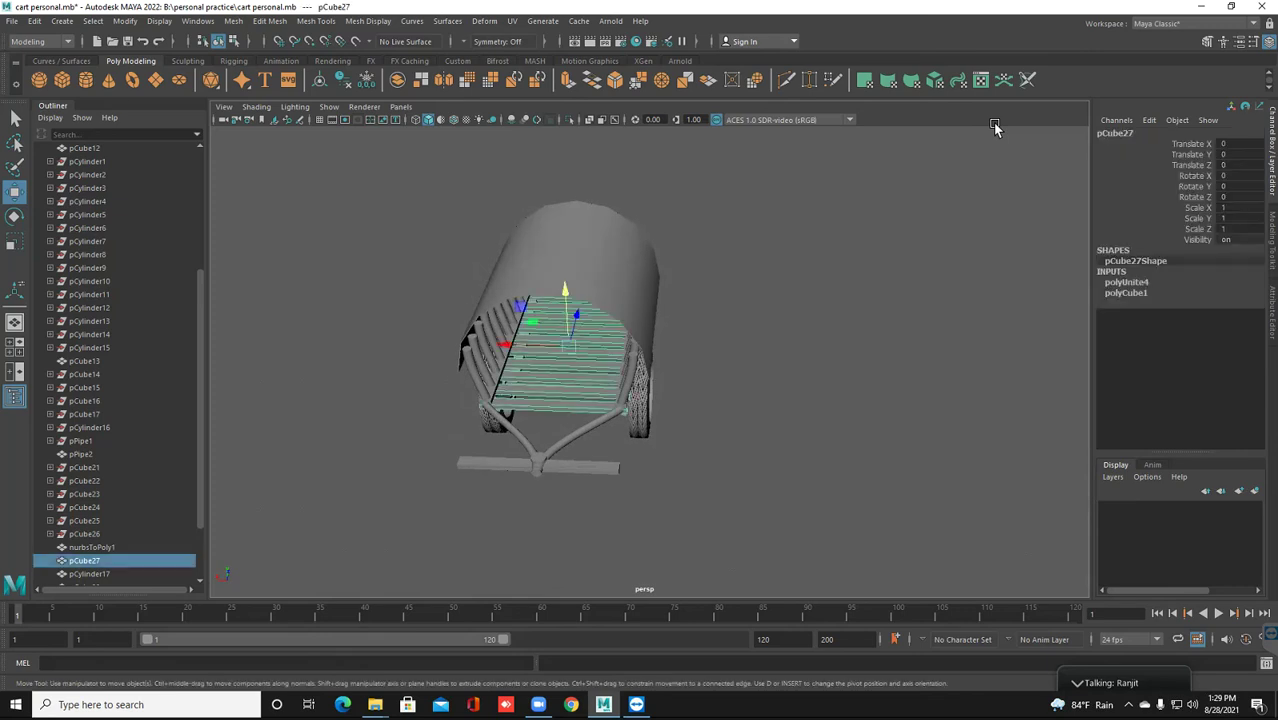
Assign a new Phong material to the bed planks and give its colour a File texture
right_click(596, 325)
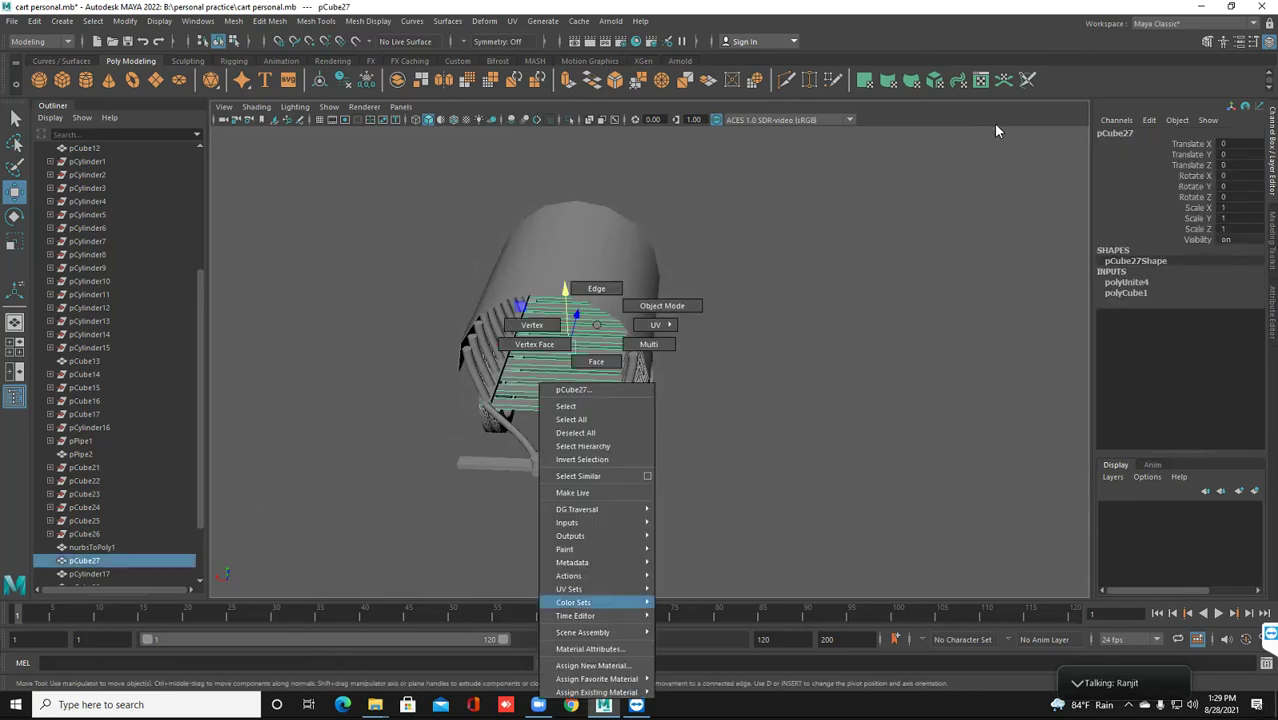
click(592, 665)
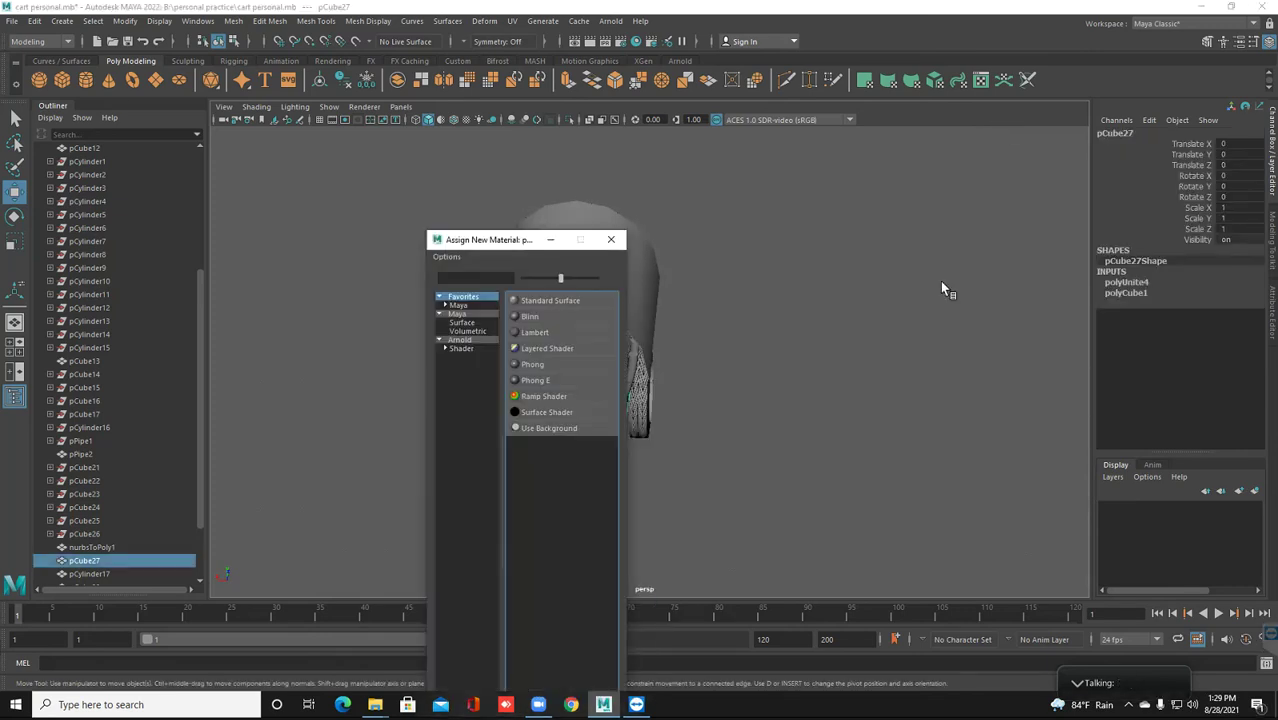
click(532, 364)
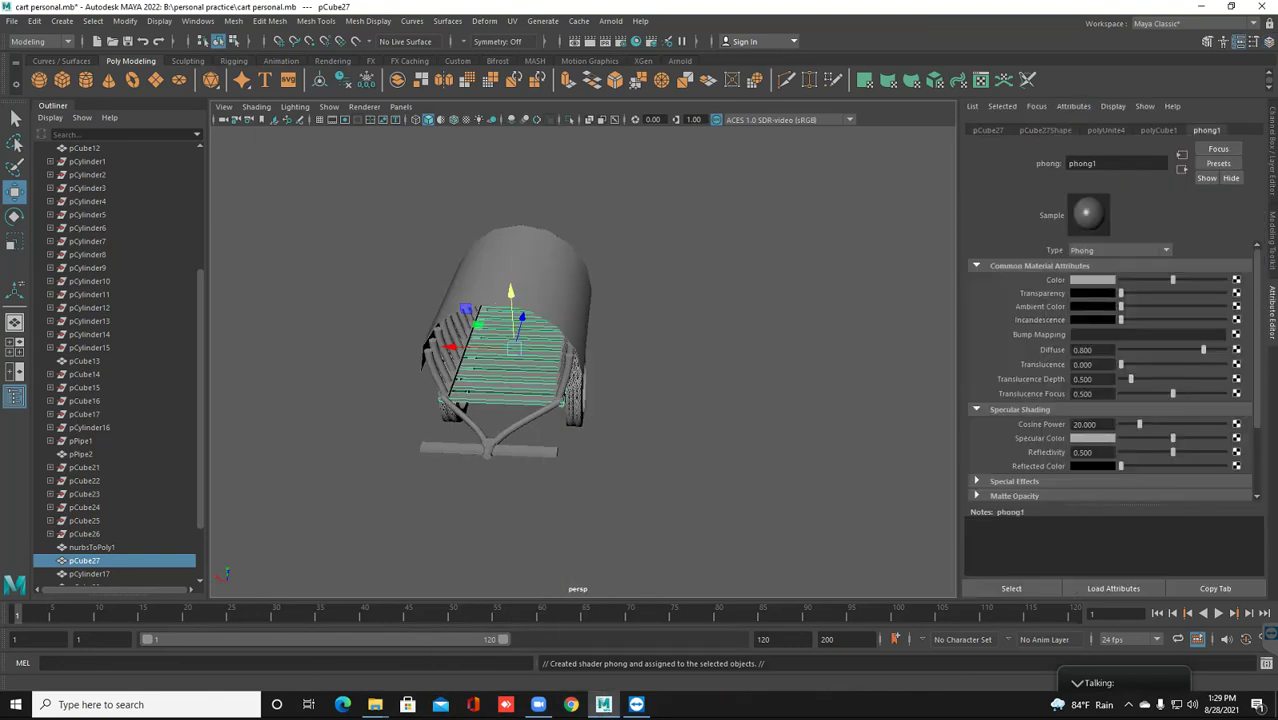
click(1236, 279)
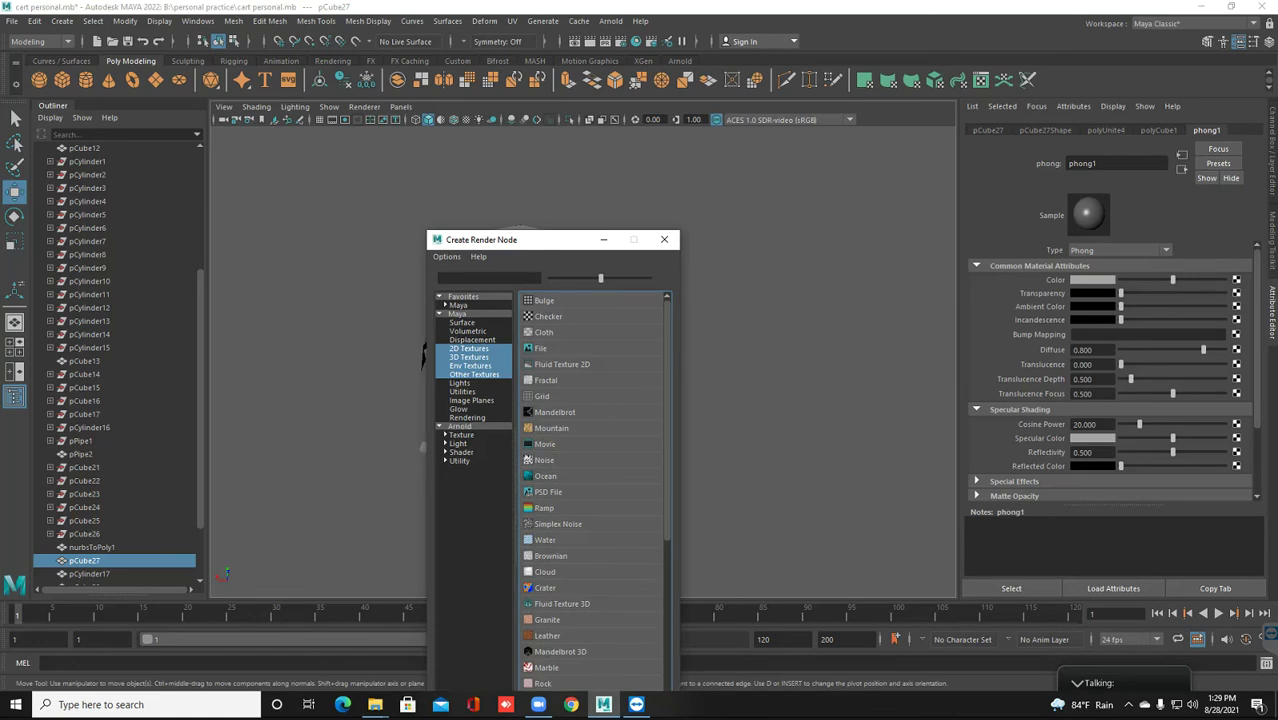
Browse for the texture image in the B:\color\wood folder
click(1239, 311)
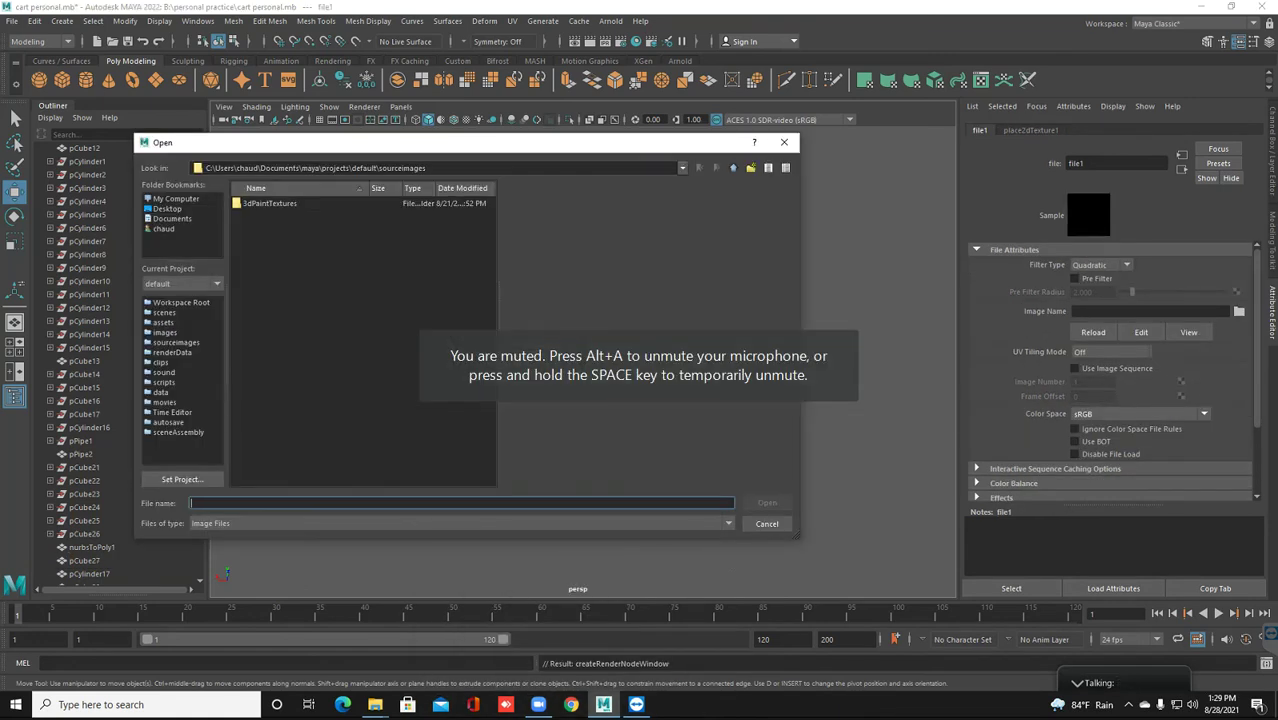
click(176, 198)
double_click(270, 215)
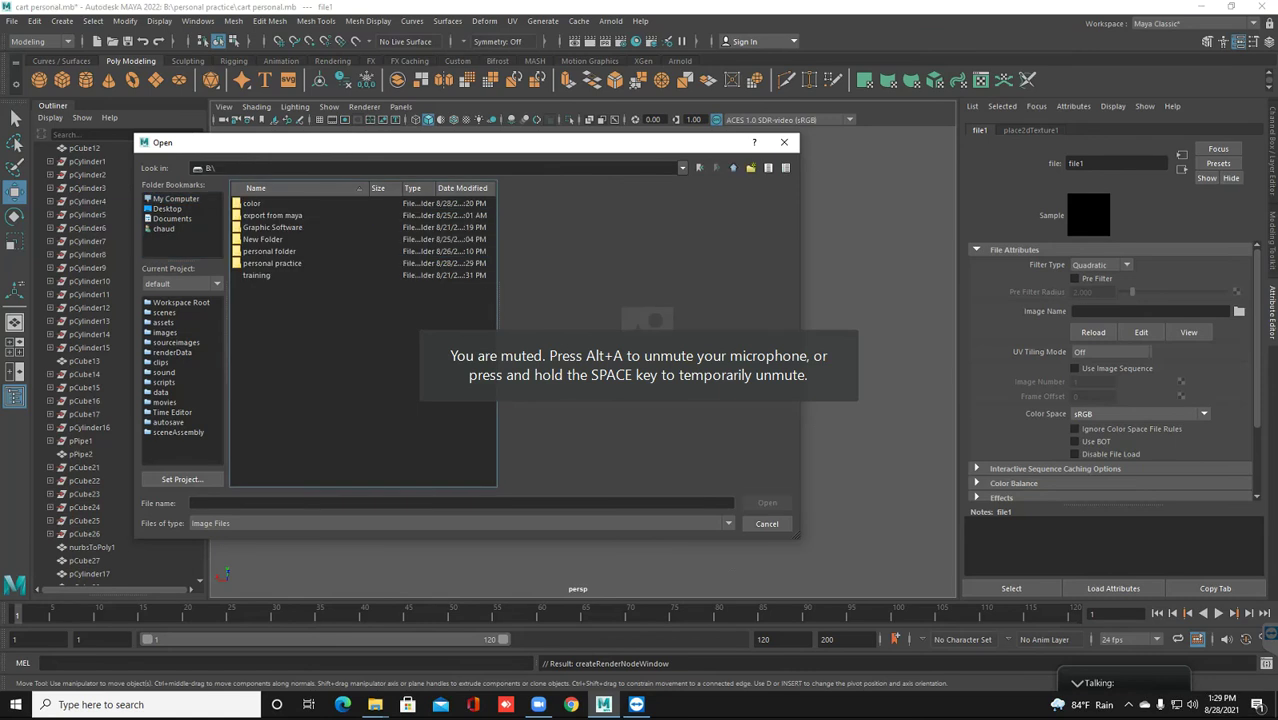
click(256, 188)
double_click(251, 275)
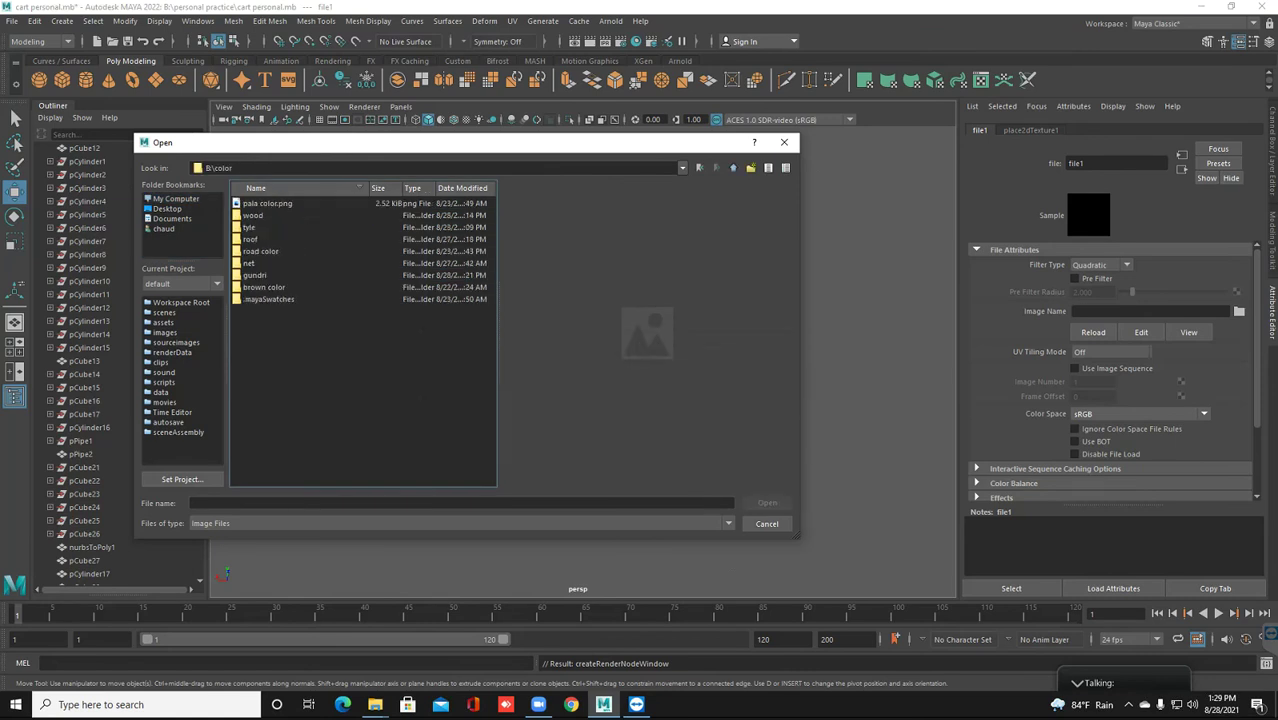
double_click(252, 215)
Preview the wood images and load images.jpg as the colour texture
click(256, 251)
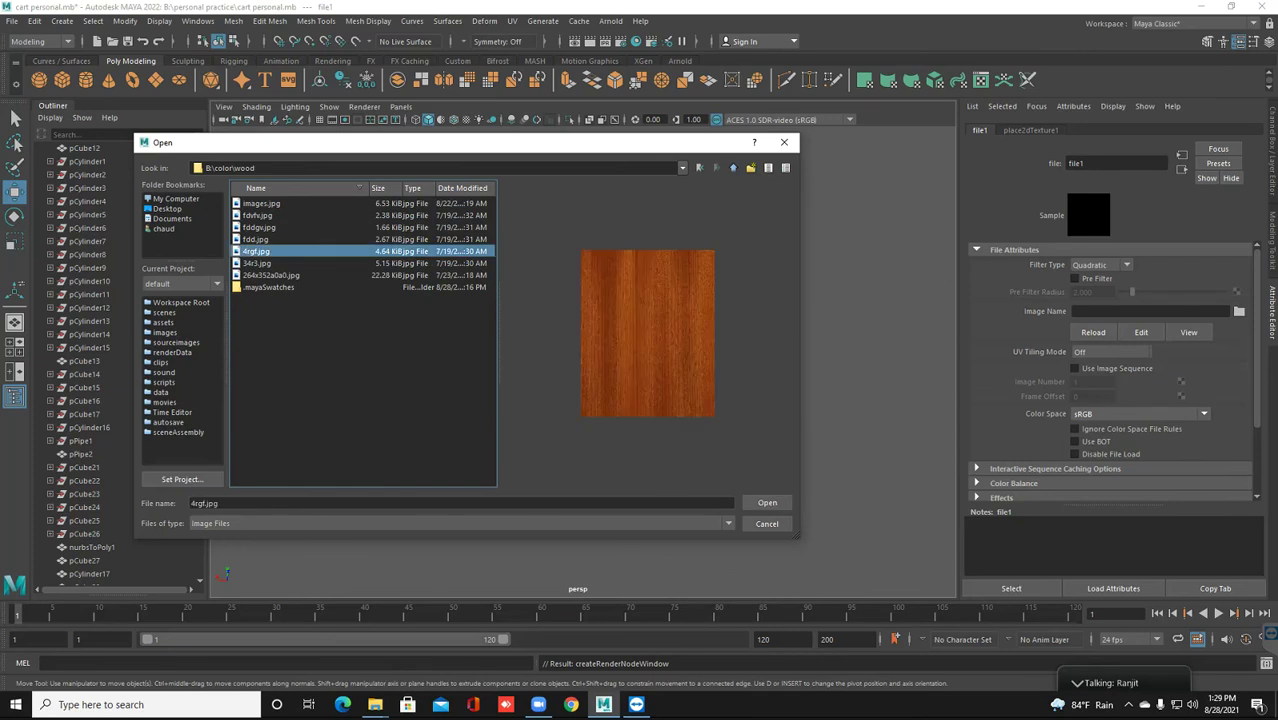
key(Up)
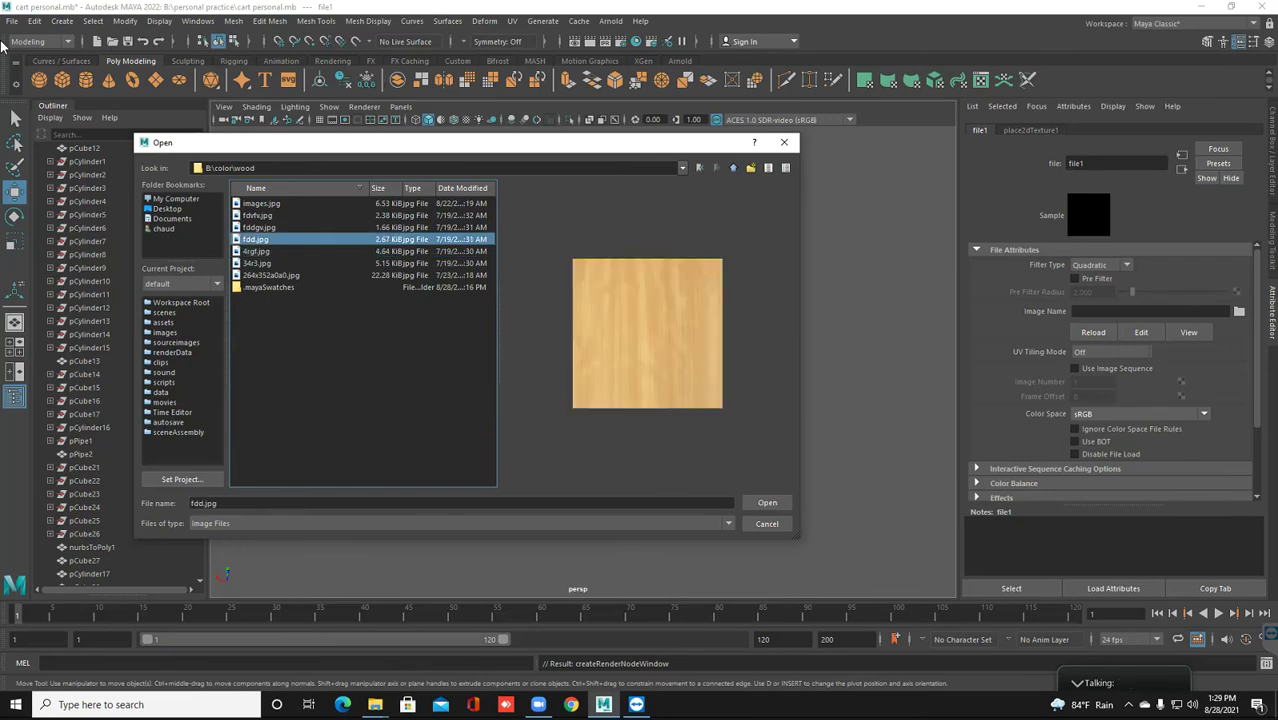
key(Down)
key(Down)
key(Down)
key(Up)
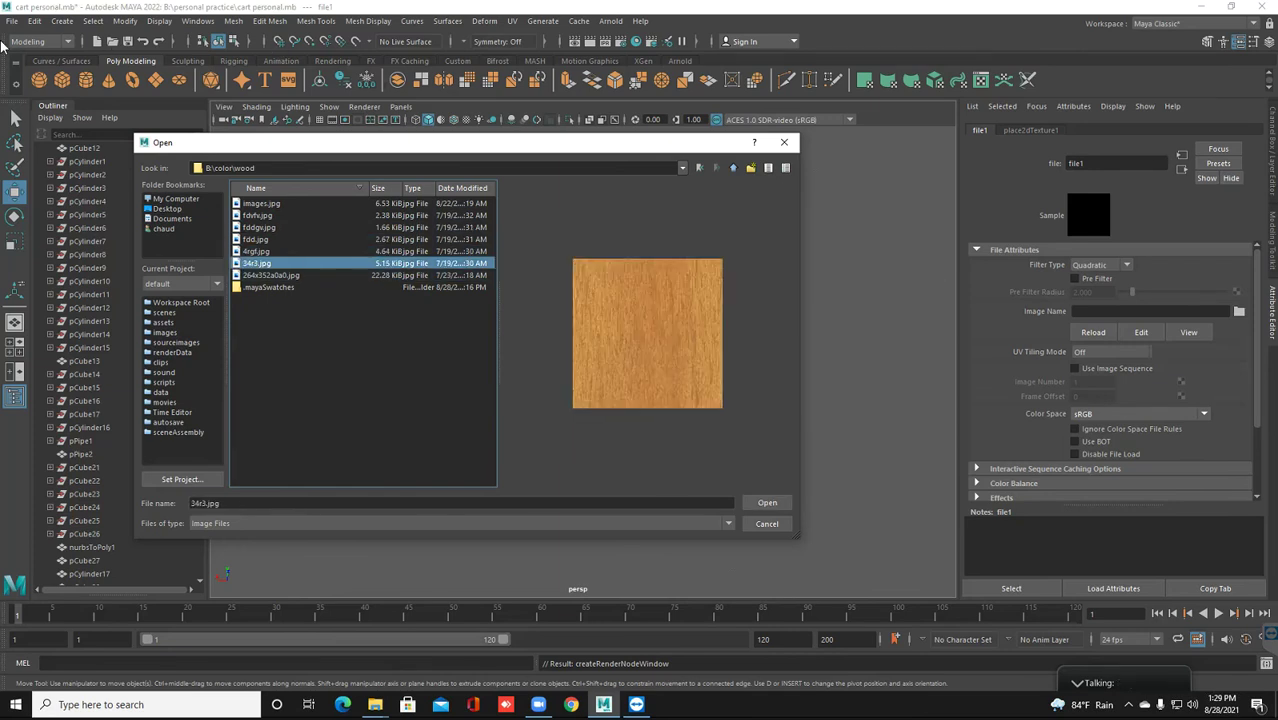
key(Up)
key(Up)
key(Up)
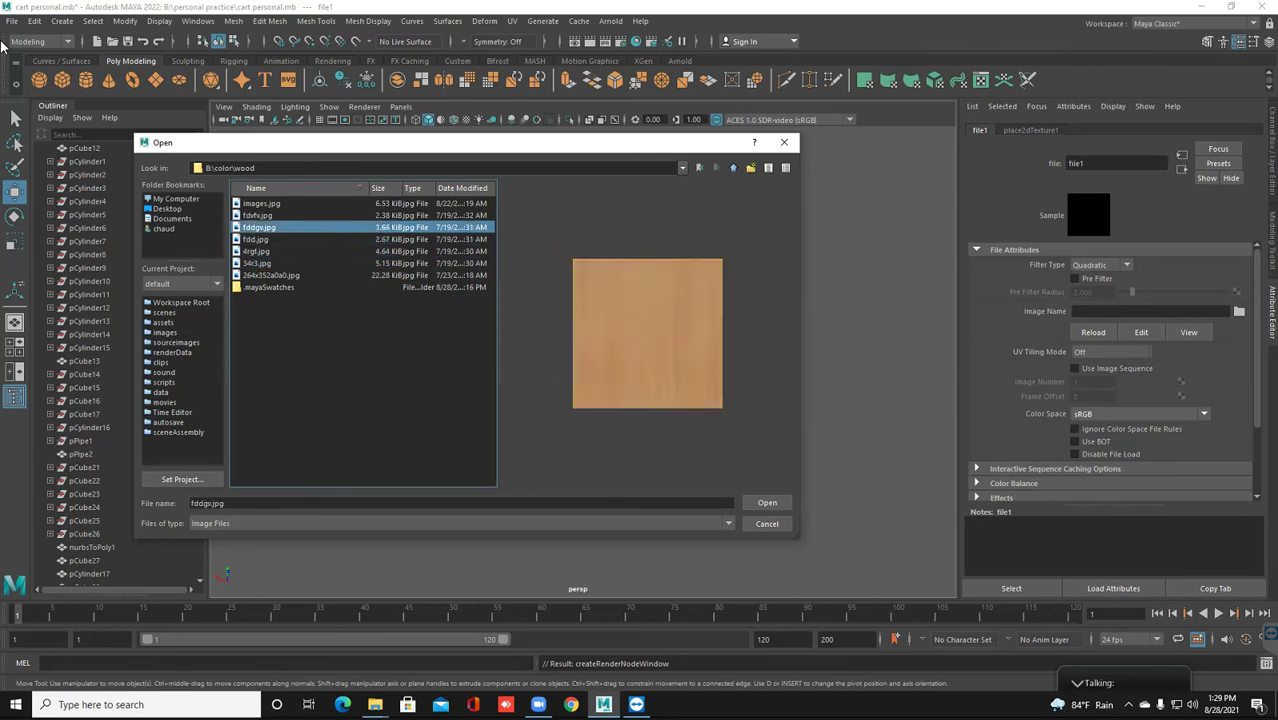
key(Up)
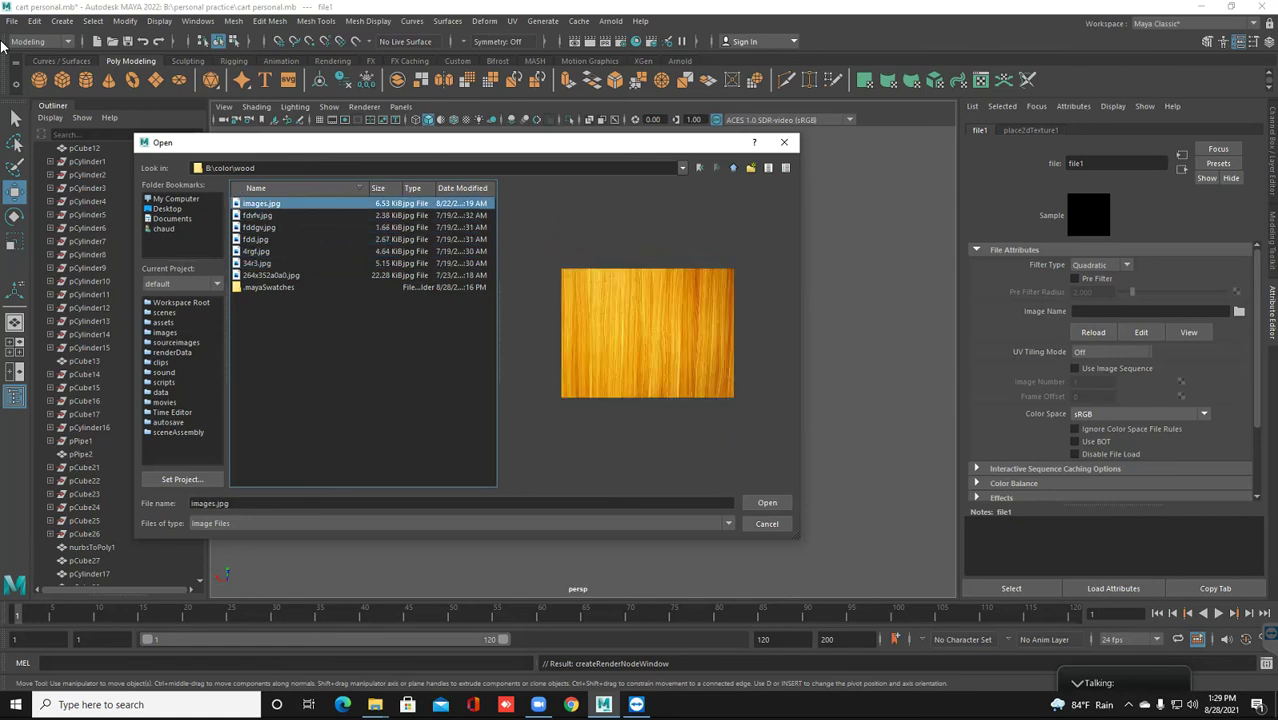
click(767, 502)
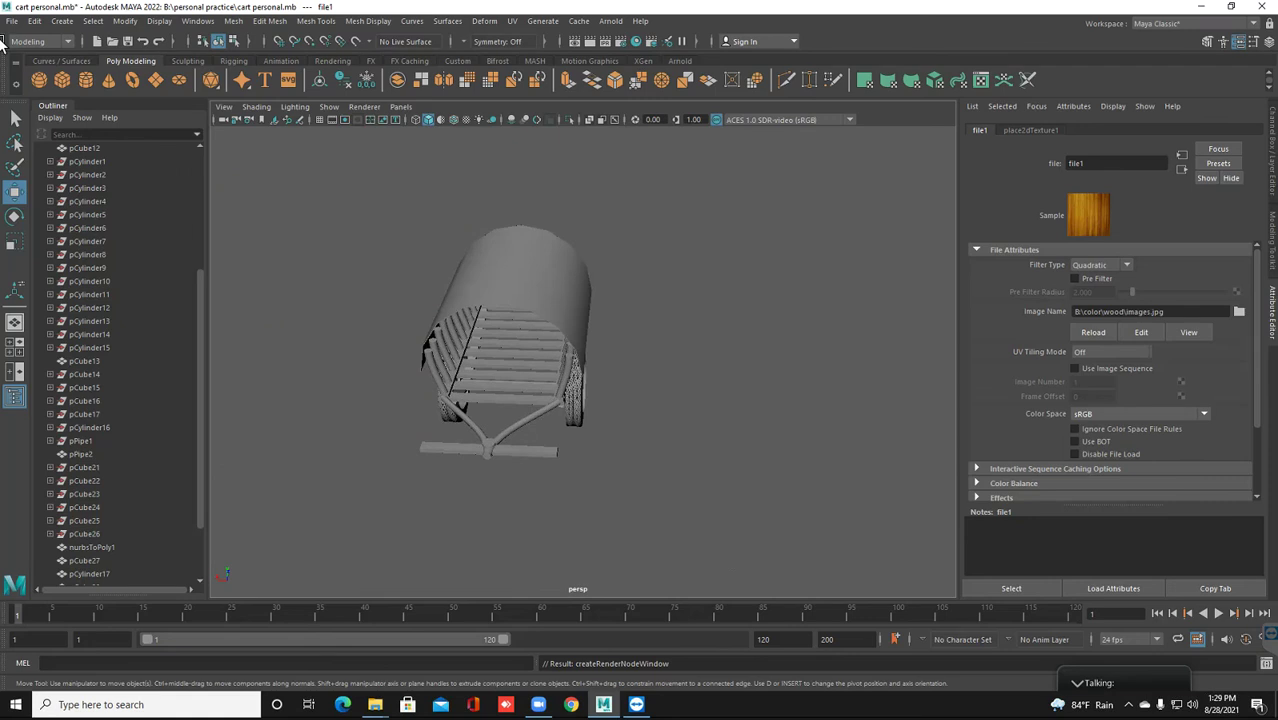
Switch the viewport to textured display to show the wood on the deck planks
key(6)
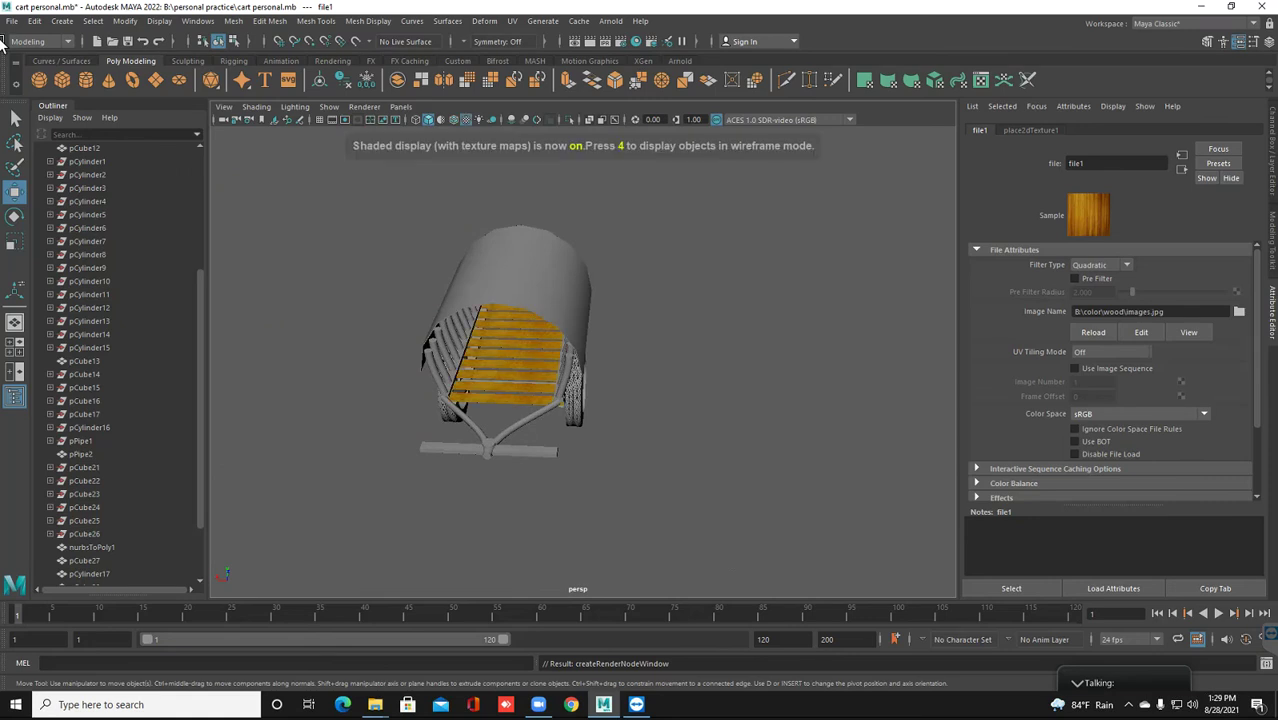
scroll(500, 350, up, 2)
scroll(500, 350, up, 3)
scroll(500, 350, up, 3)
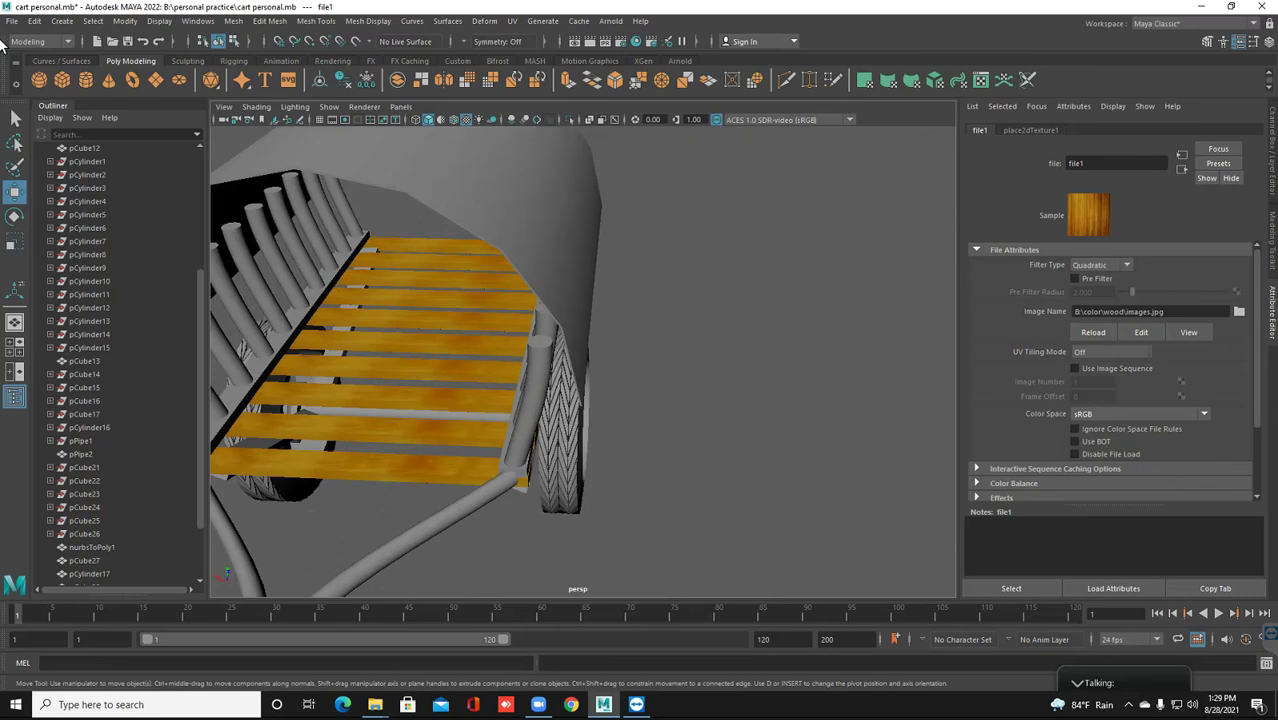
Set the place2dTexture1 Repeat UV to 5 by 5
click(1030, 130)
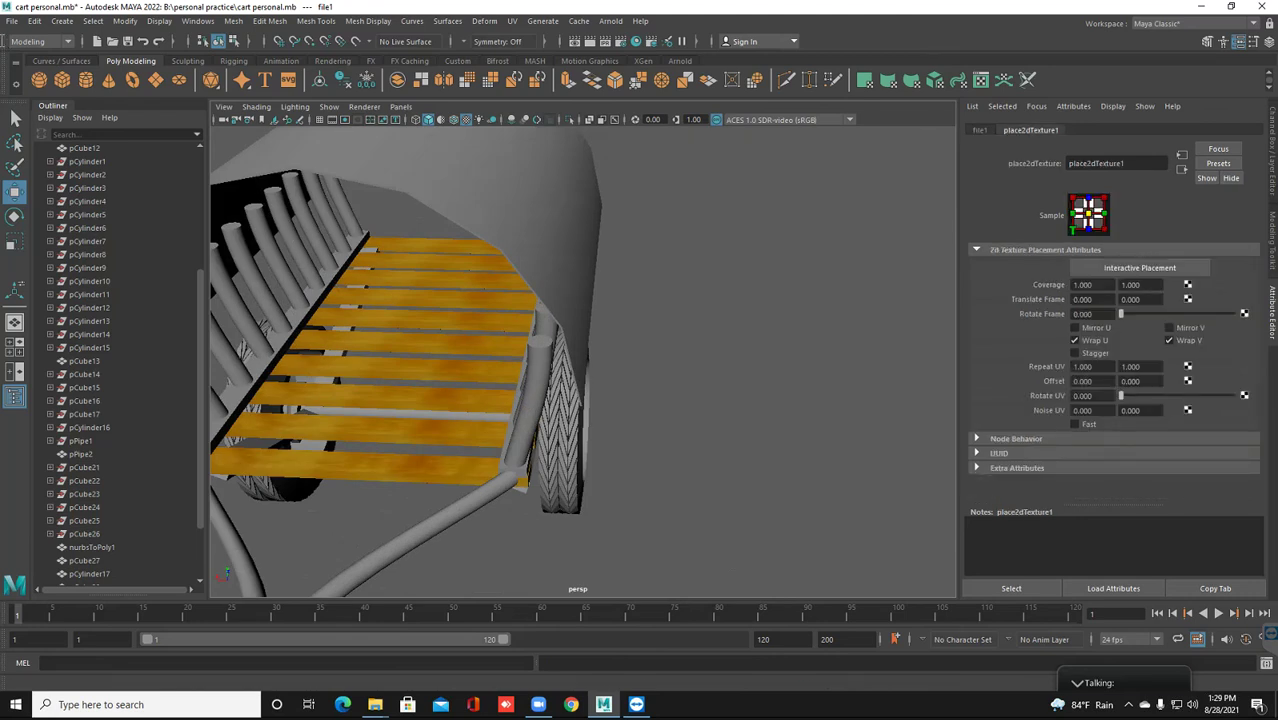
key(Tab)
text(5)
key(Tab)
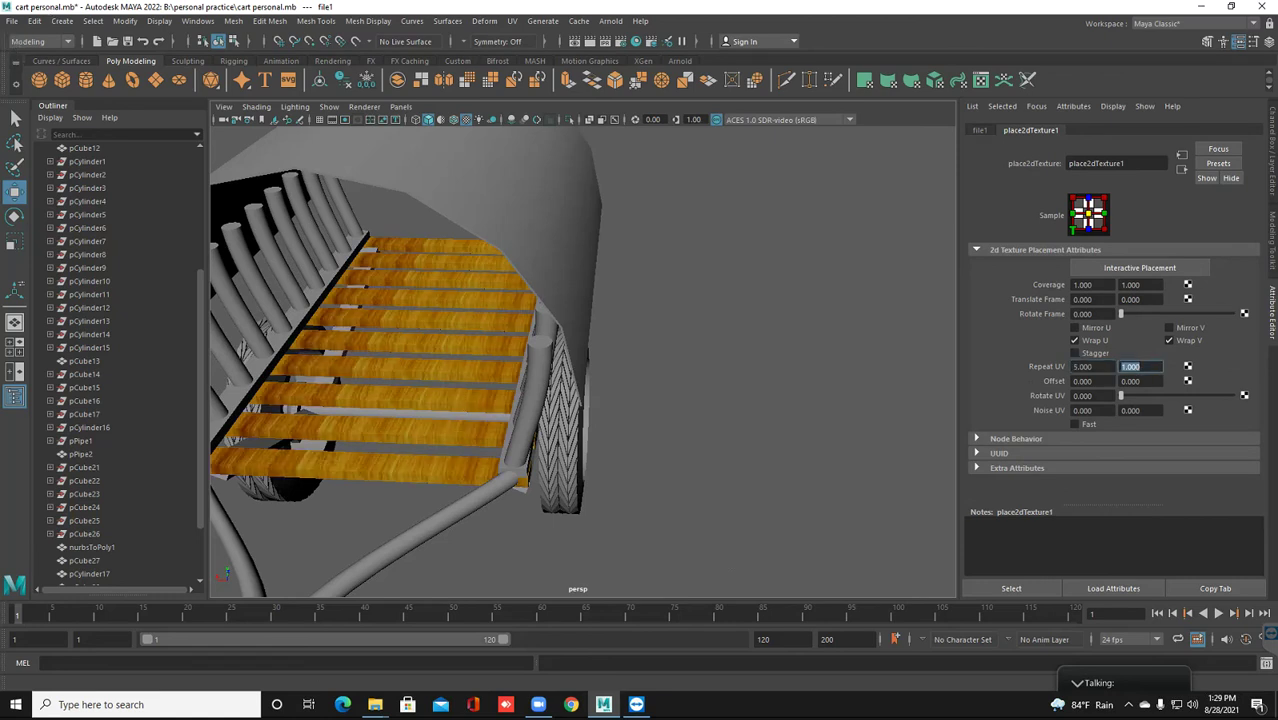
key(BackSpace)
text(5)
scroll(407, 361, up, 5)
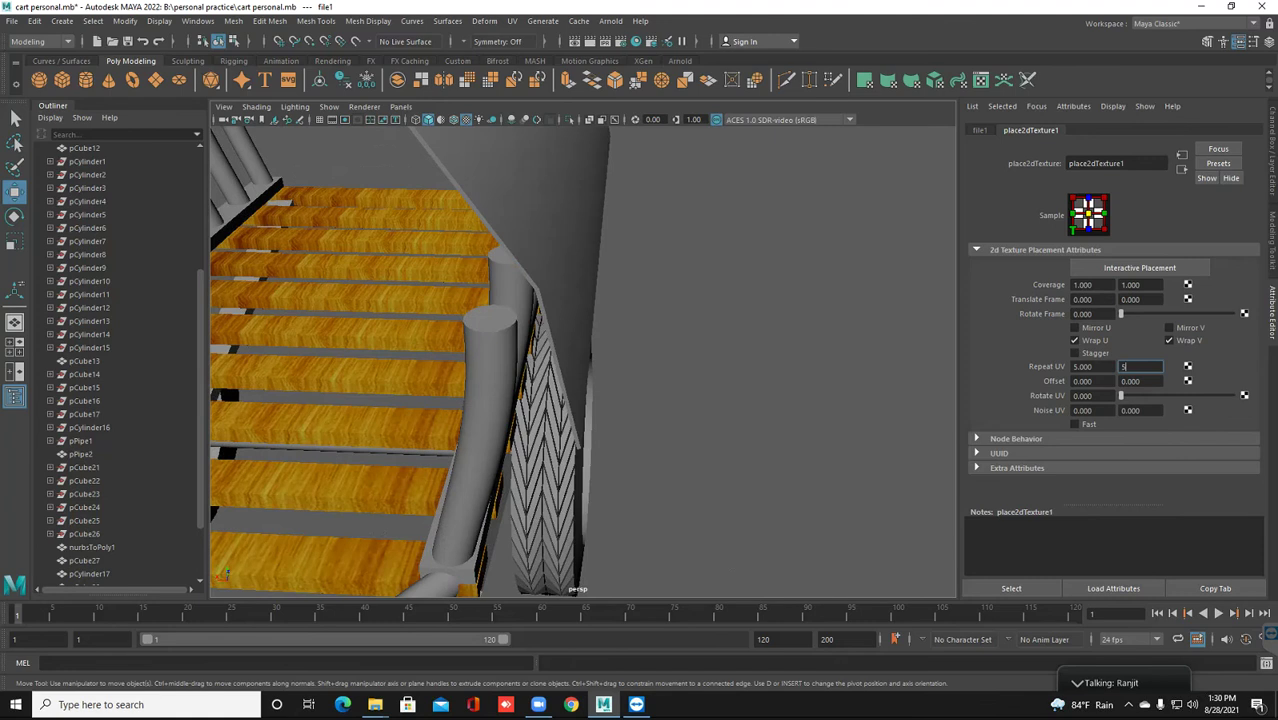
key(Return)
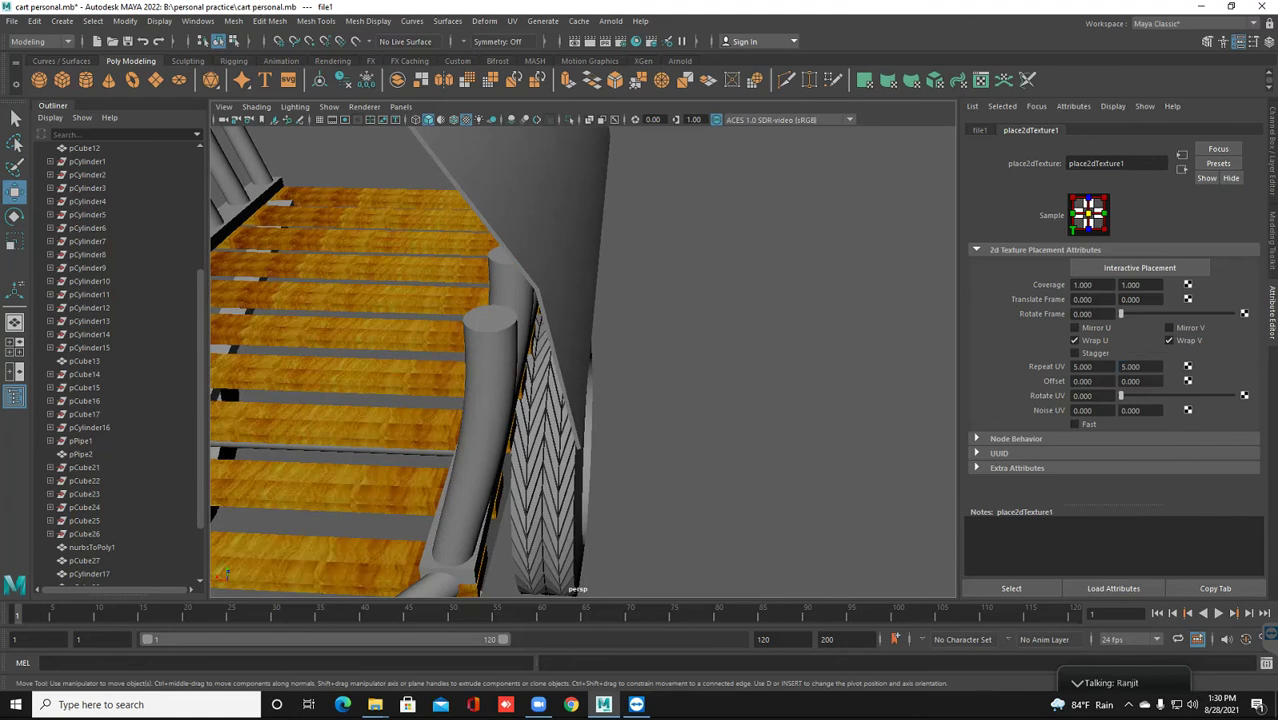
Increase the texture Repeat UV to 15 by 15
click(1082, 366)
key(BackSpace)
text(5)
key(Tab)
text(15)
key(Return)
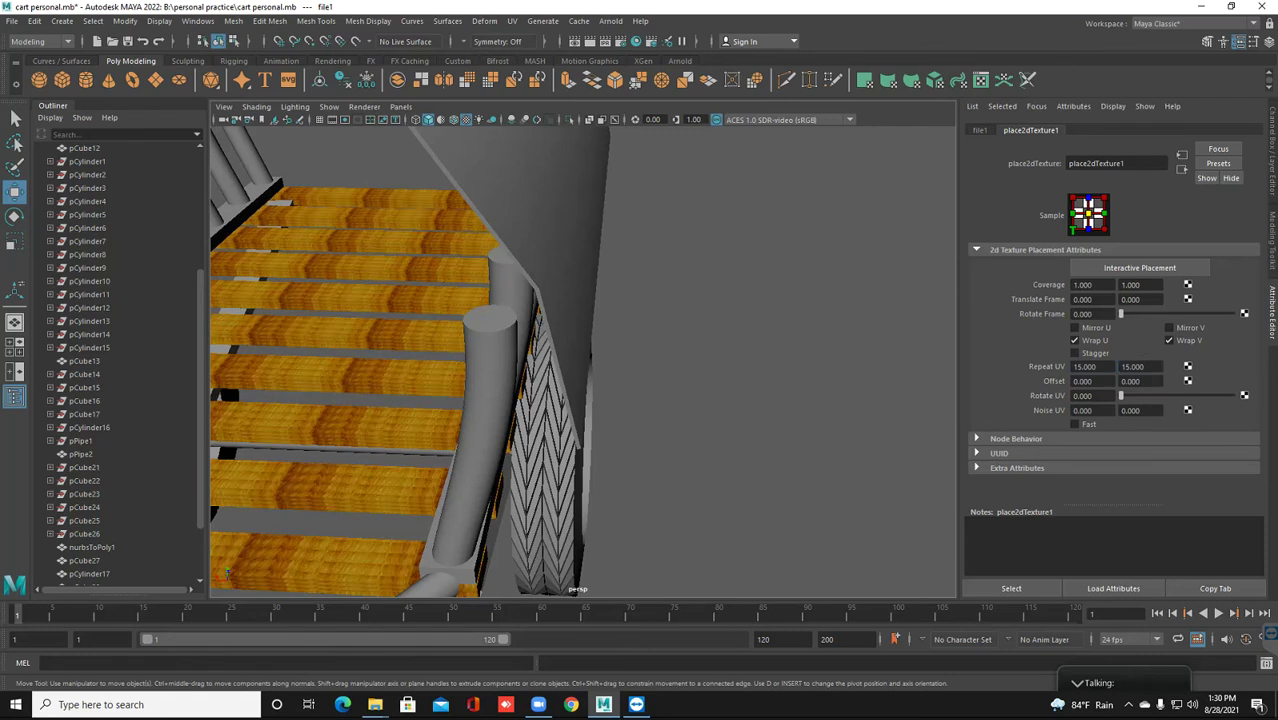
Reset the texture Repeat UV back to 1 by 1
double_click(1085, 366)
key(BackSpace)
text(1)
key(Tab)
text(1)
key(Return)
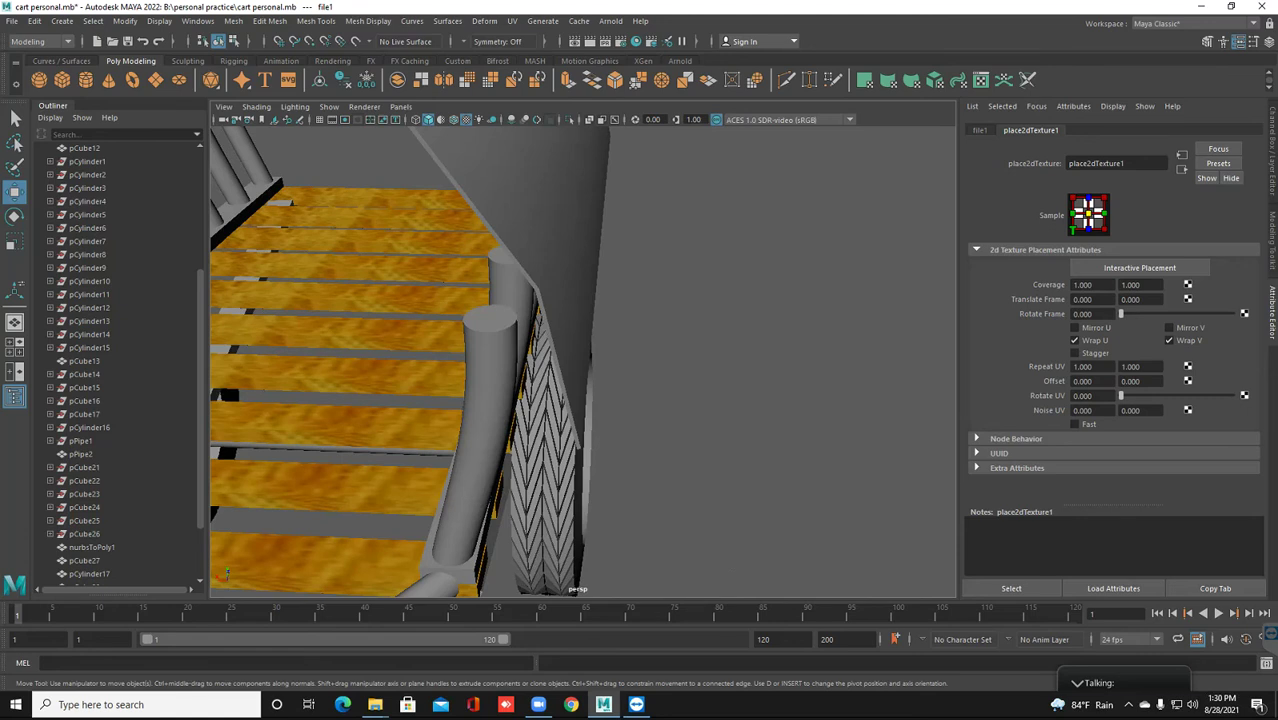
Tumble the viewport to inspect the textured deck planks and side rails
mouse_move(580, 360)
alt+mouse_down()
mouse_move(400, 390)
mouse_move(680, 340)
alt+mouse_up()
alt+right_drag(680, 340, 740, 330)
alt+drag(740, 330, 780, 330)
mouse_move(580, 360)
alt+mouse_down()
mouse_move(660, 350)
mouse_move(580, 370)
mouse_move(620, 370)
alt+mouse_up()
alt+right_drag(620, 370, 560, 380)
mouse_move(560, 380)
alt+mouse_down()
mouse_move(540, 360)
mouse_move(660, 360)
alt+mouse_up()
Select boards pCube12 and pCube11 and combine them into one mesh, pCube30
alt+drag(580, 360, 680, 355)
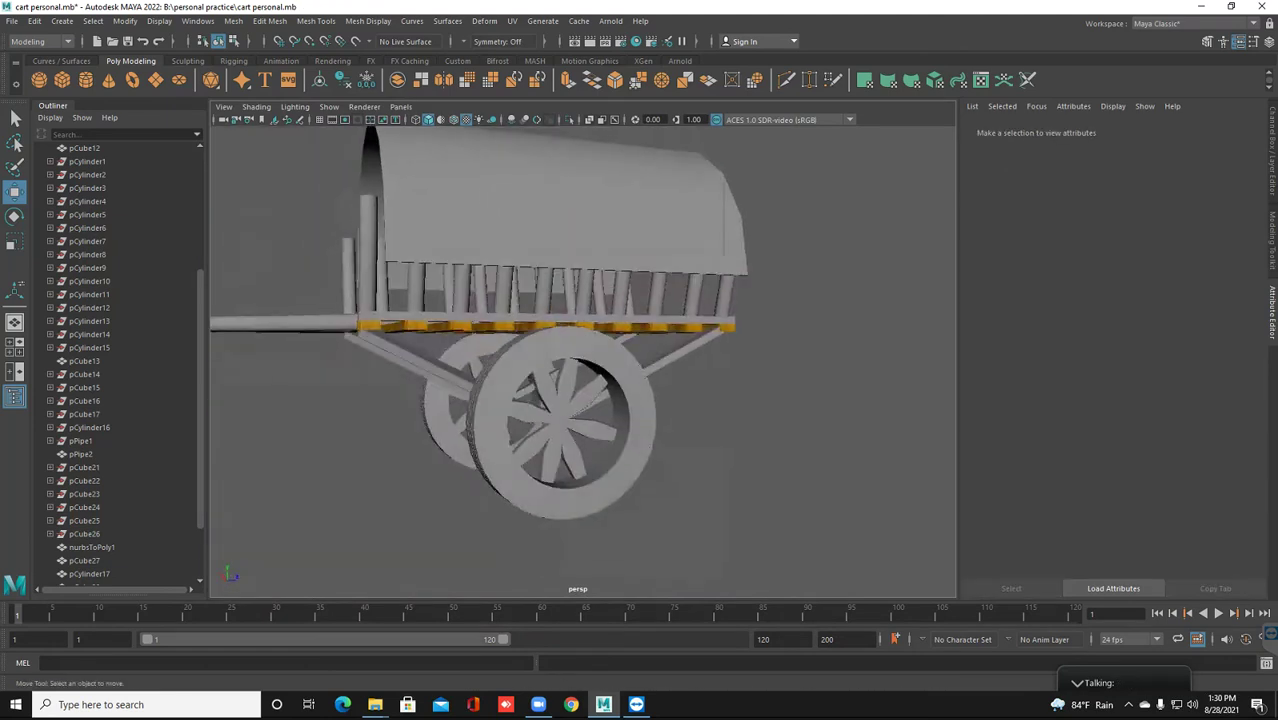
click(540, 325)
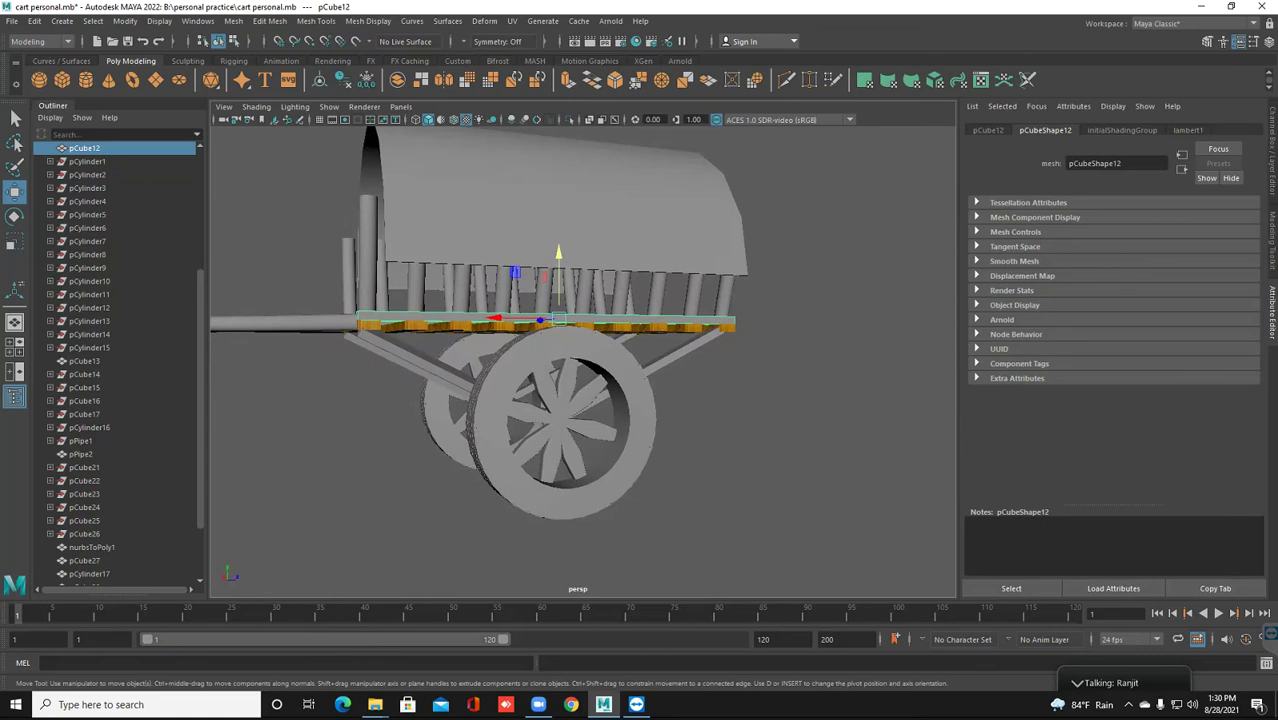
mouse_move(580, 360)
alt+mouse_down()
mouse_move(620, 360)
mouse_move(580, 330)
alt+mouse_up()
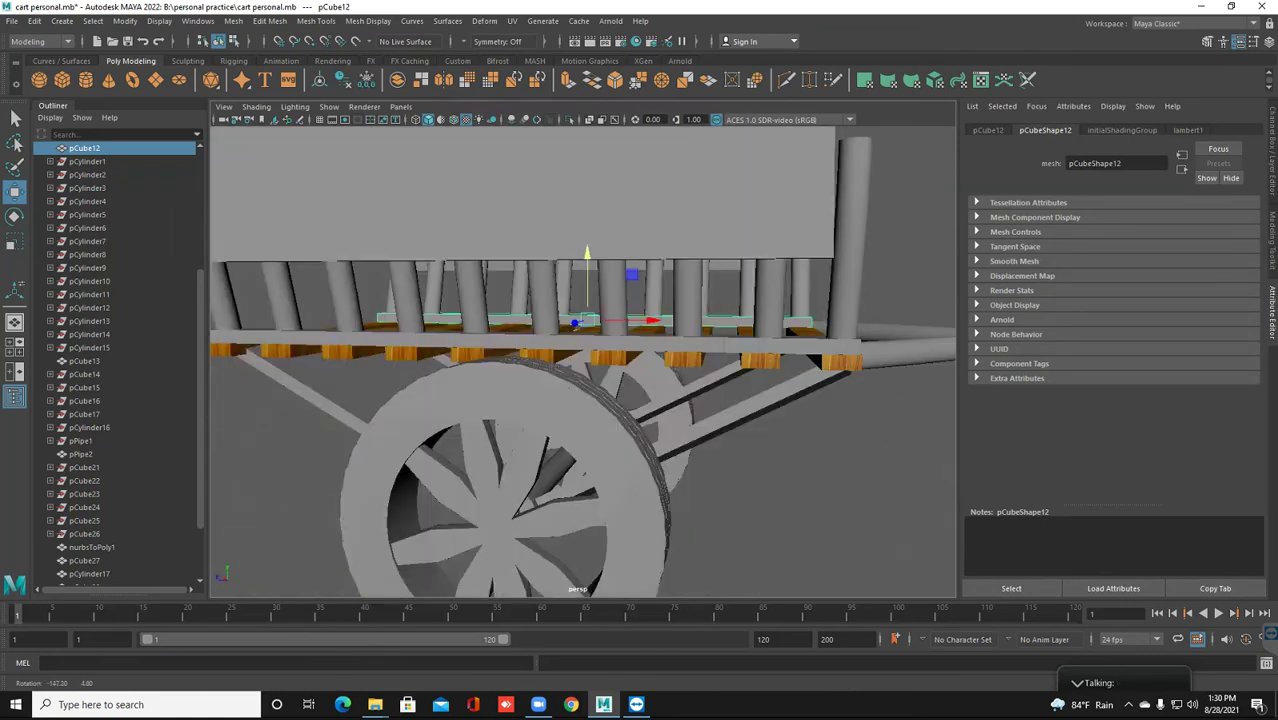
click(520, 344)
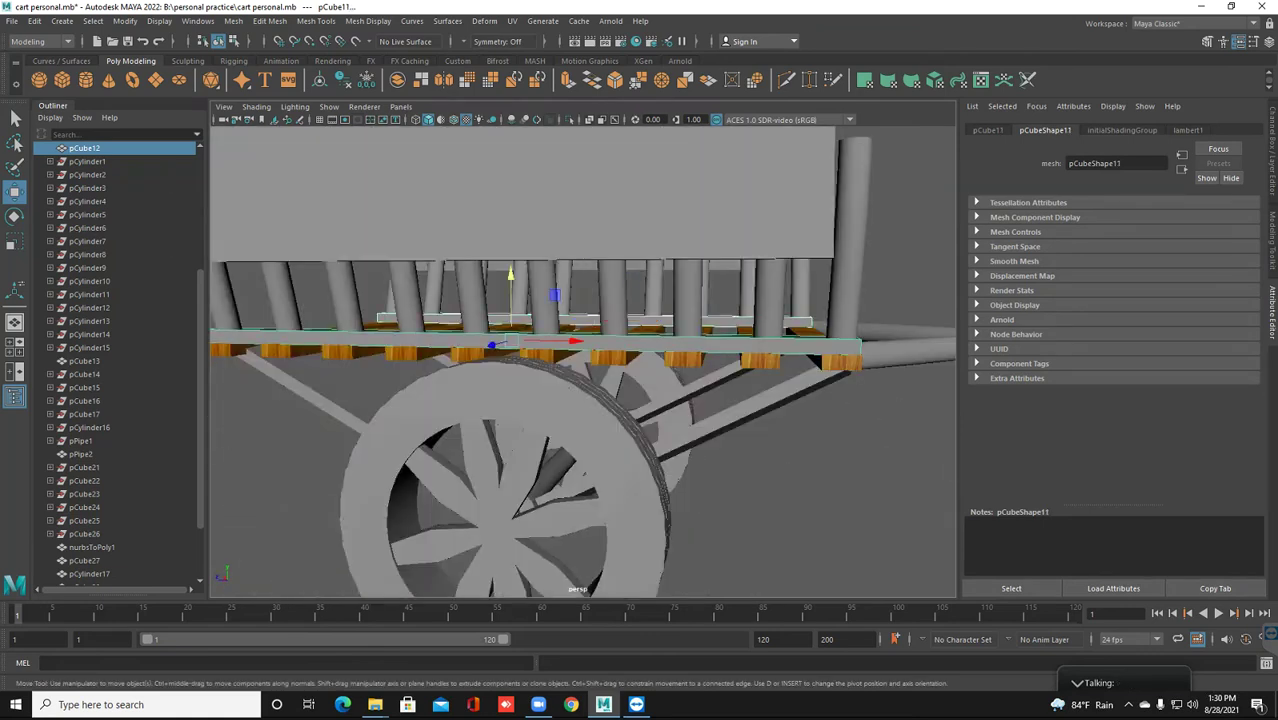
click(233, 21)
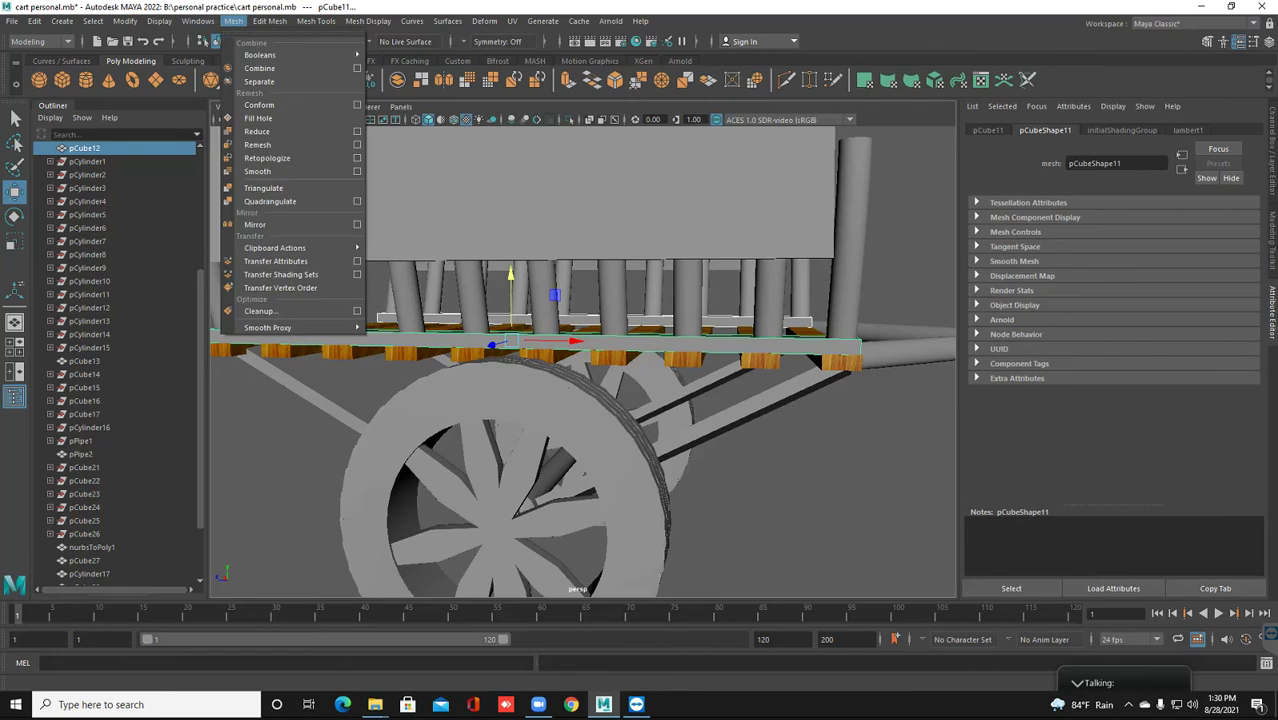
click(260, 68)
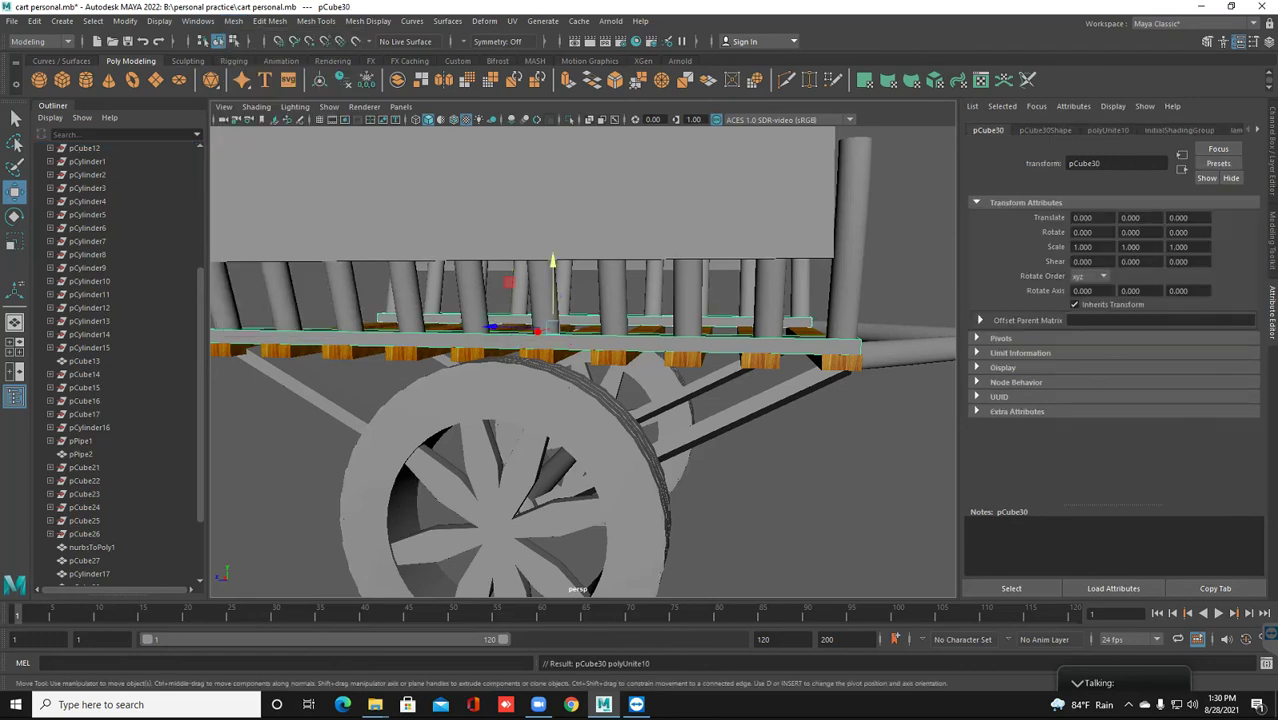
right_click(633, 338)
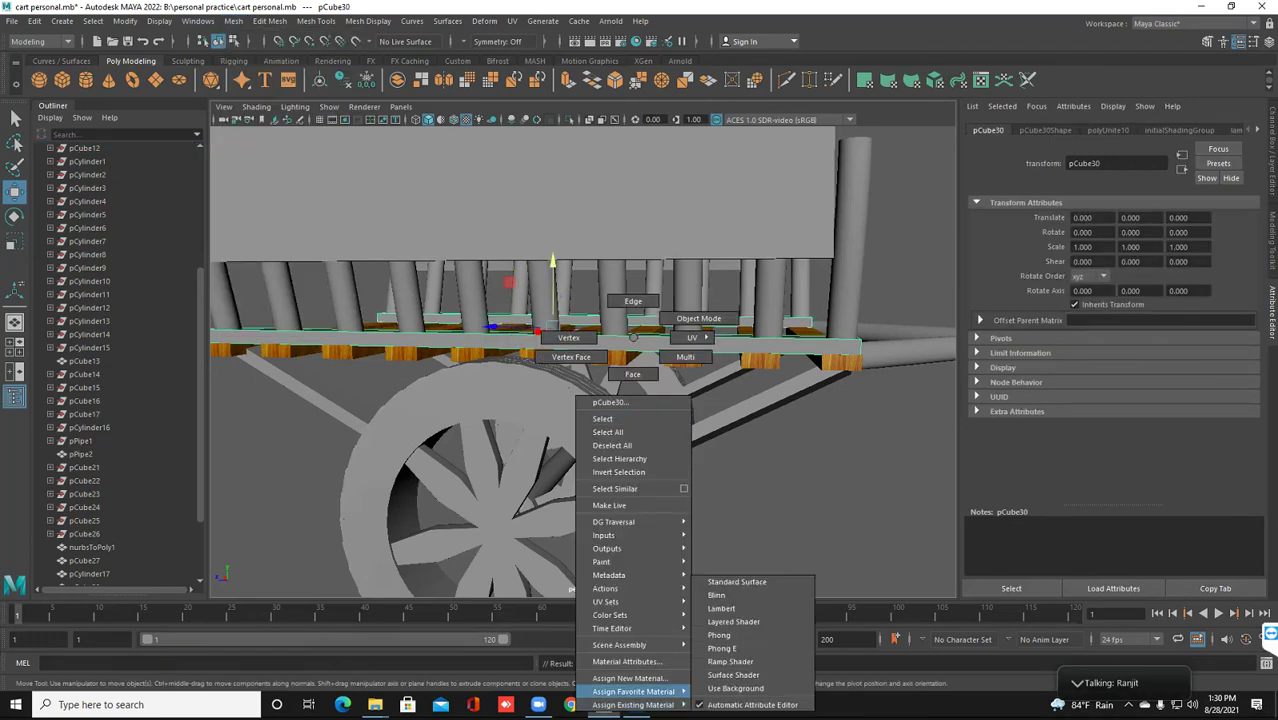
Assign a new Phong material to the combined beams with a File colour texture
click(630, 678)
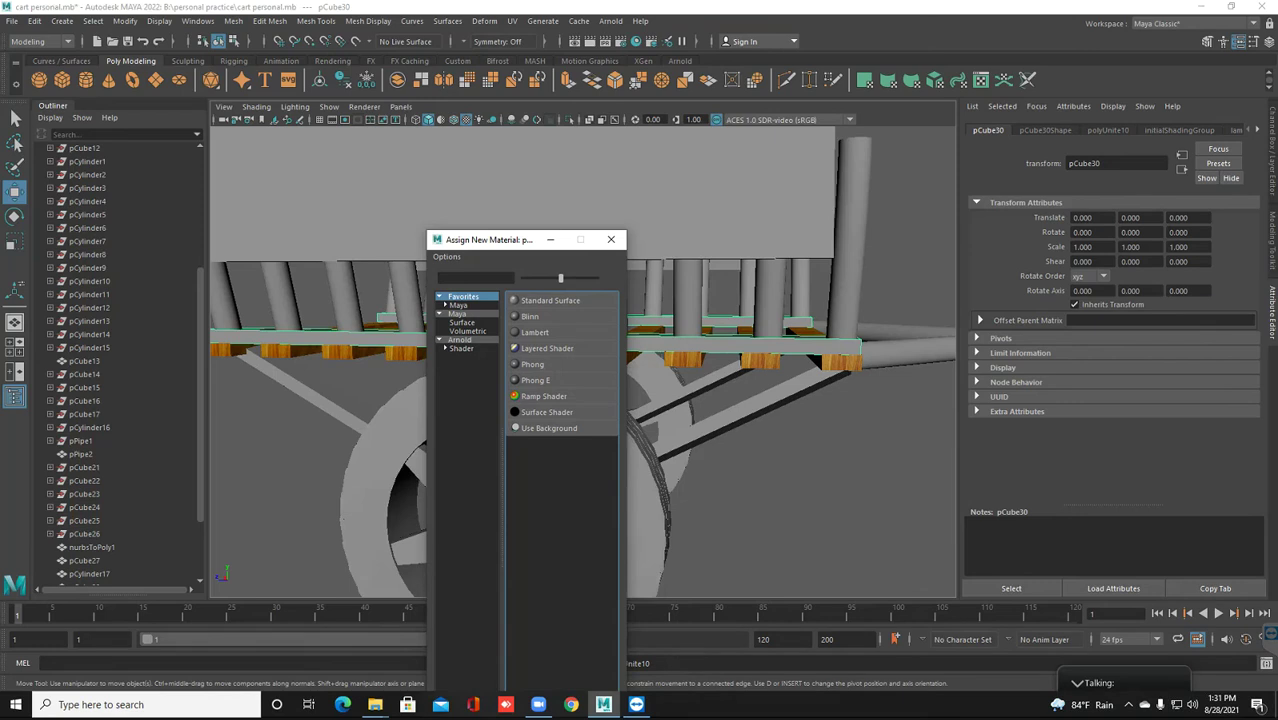
click(532, 364)
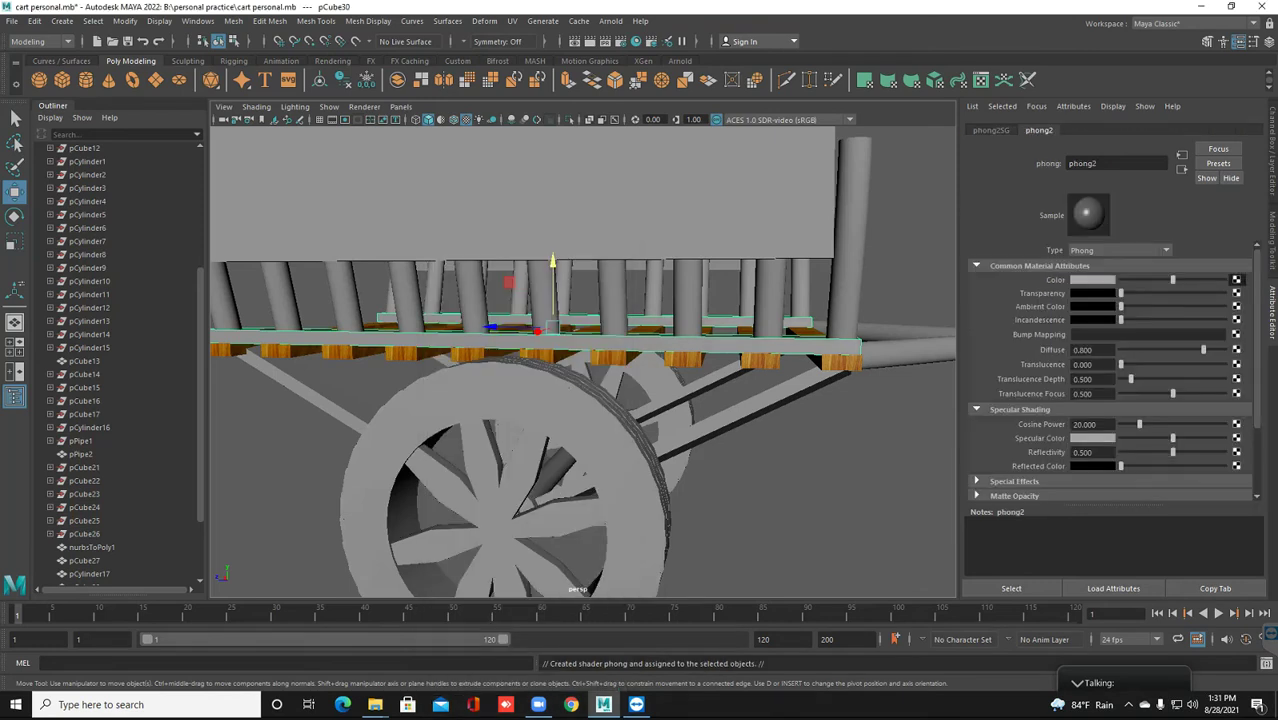
click(540, 348)
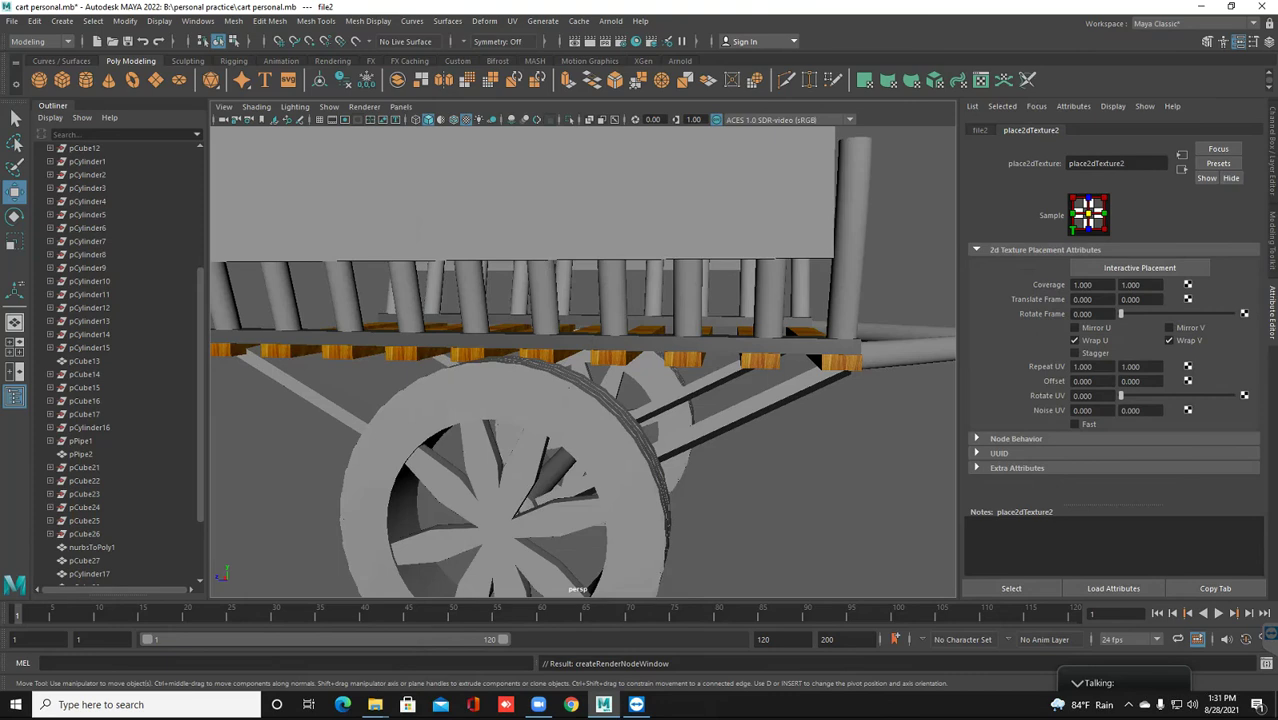
click(980, 130)
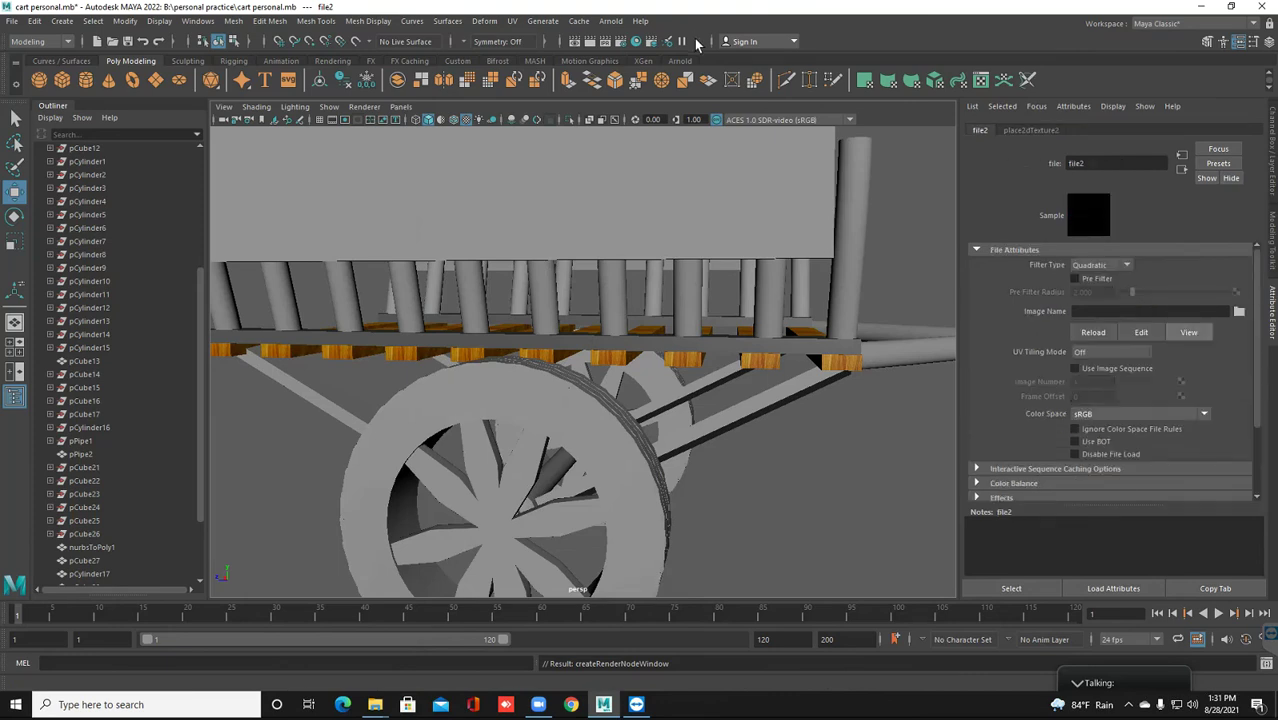
Load 34r3.jpg from B:\color\wood as the beams' wood texture
click(1238, 311)
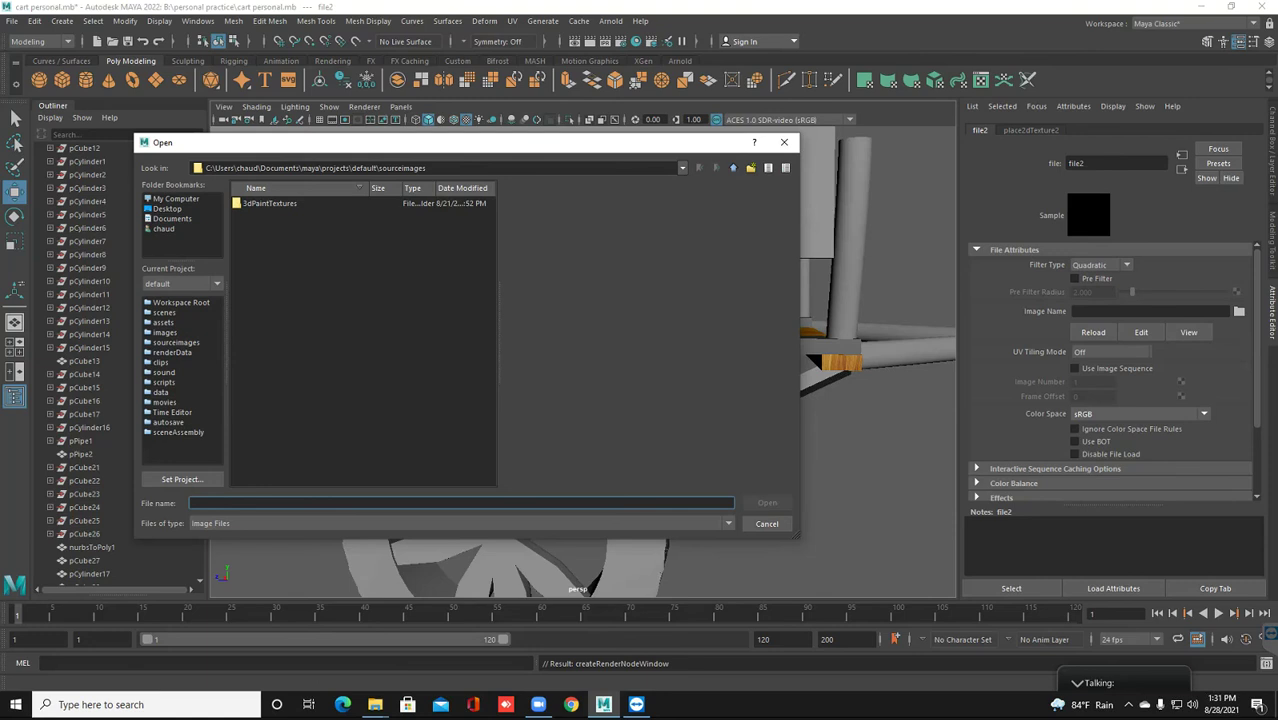
click(176, 198)
double_click(270, 215)
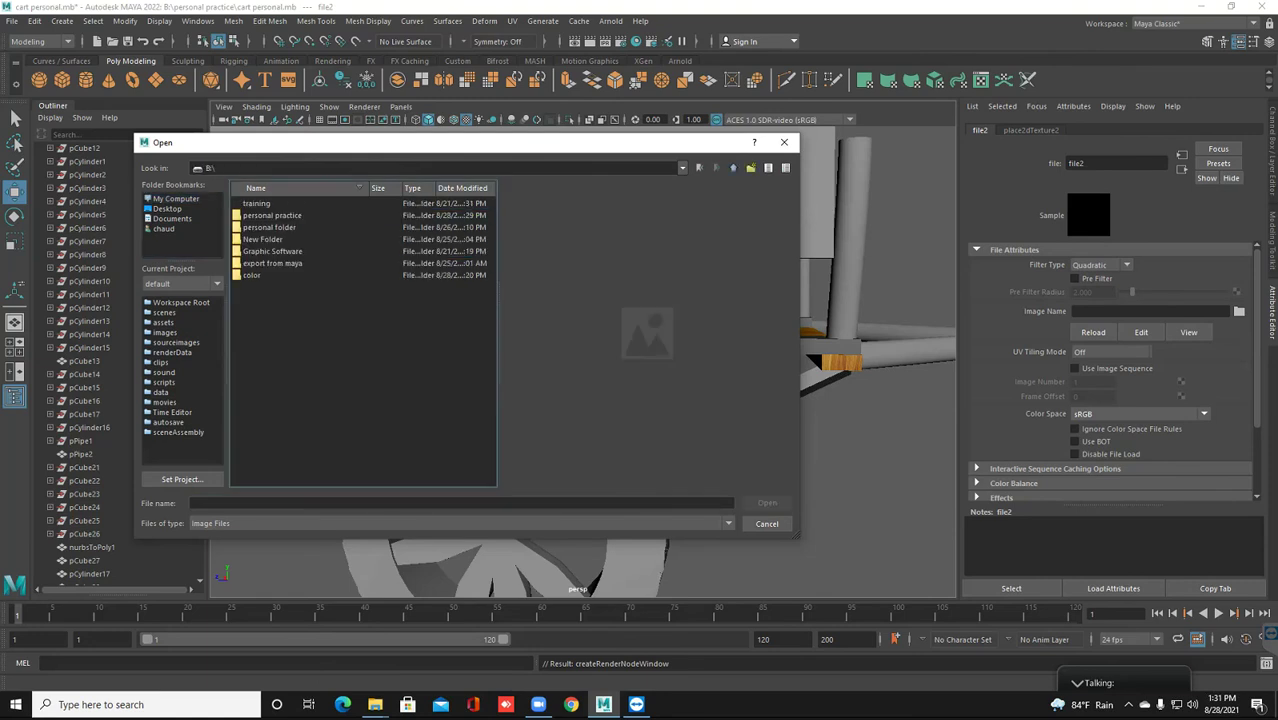
double_click(252, 275)
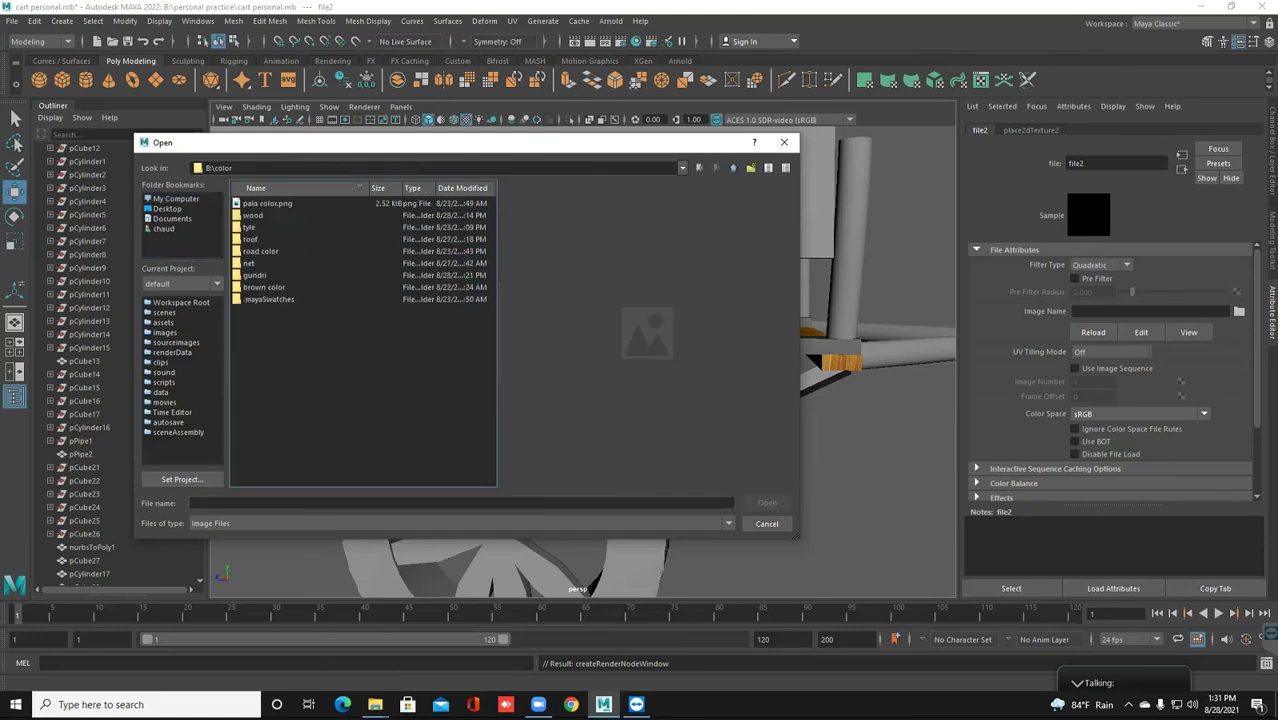
double_click(252, 215)
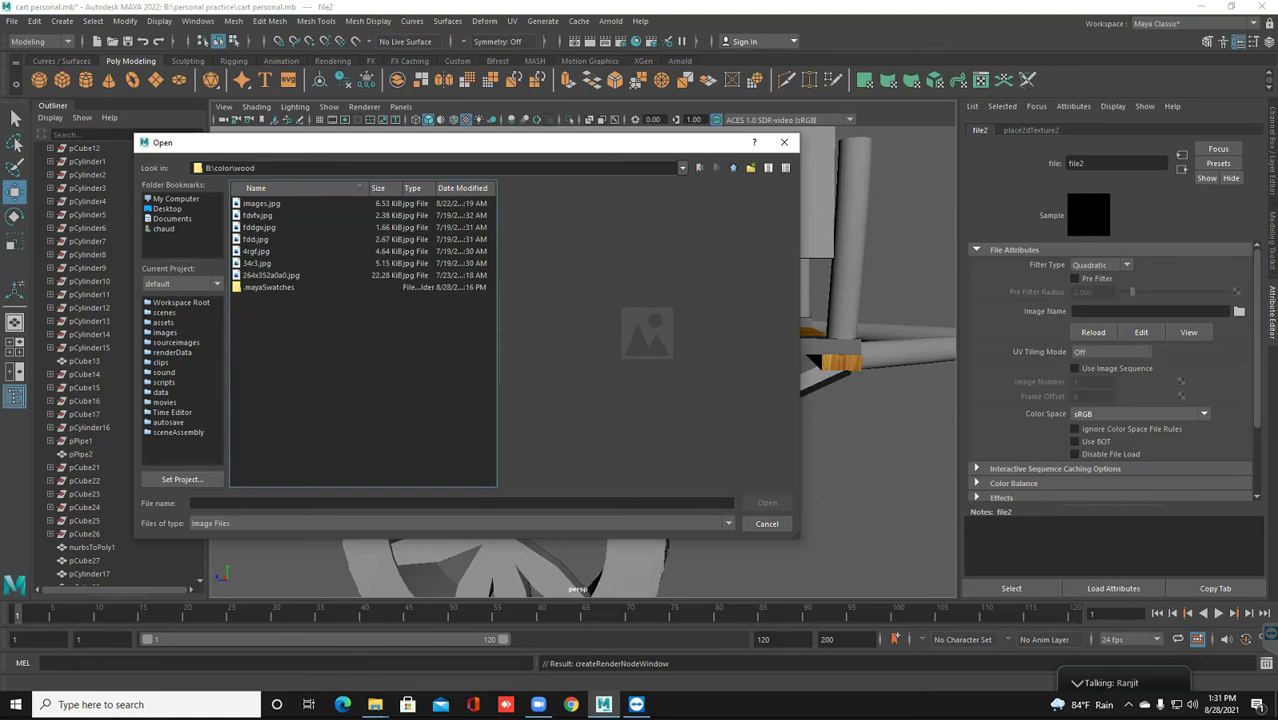
click(258, 227)
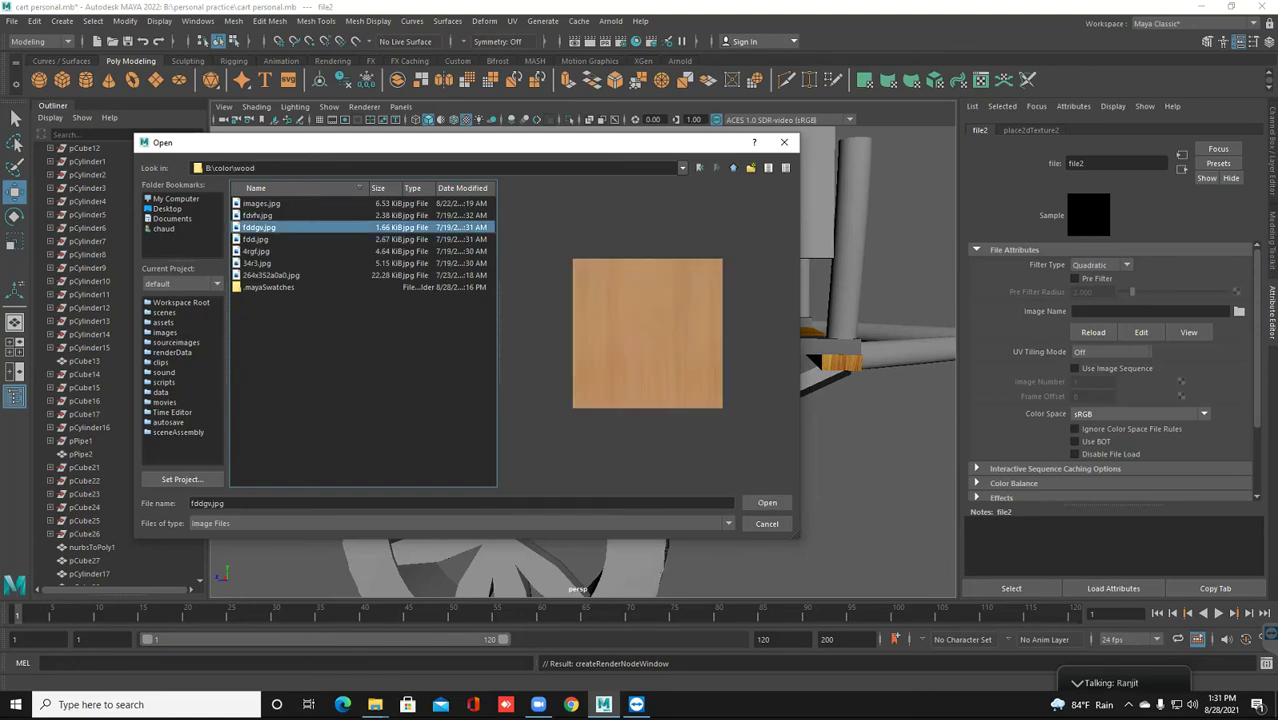
click(255, 239)
click(256, 263)
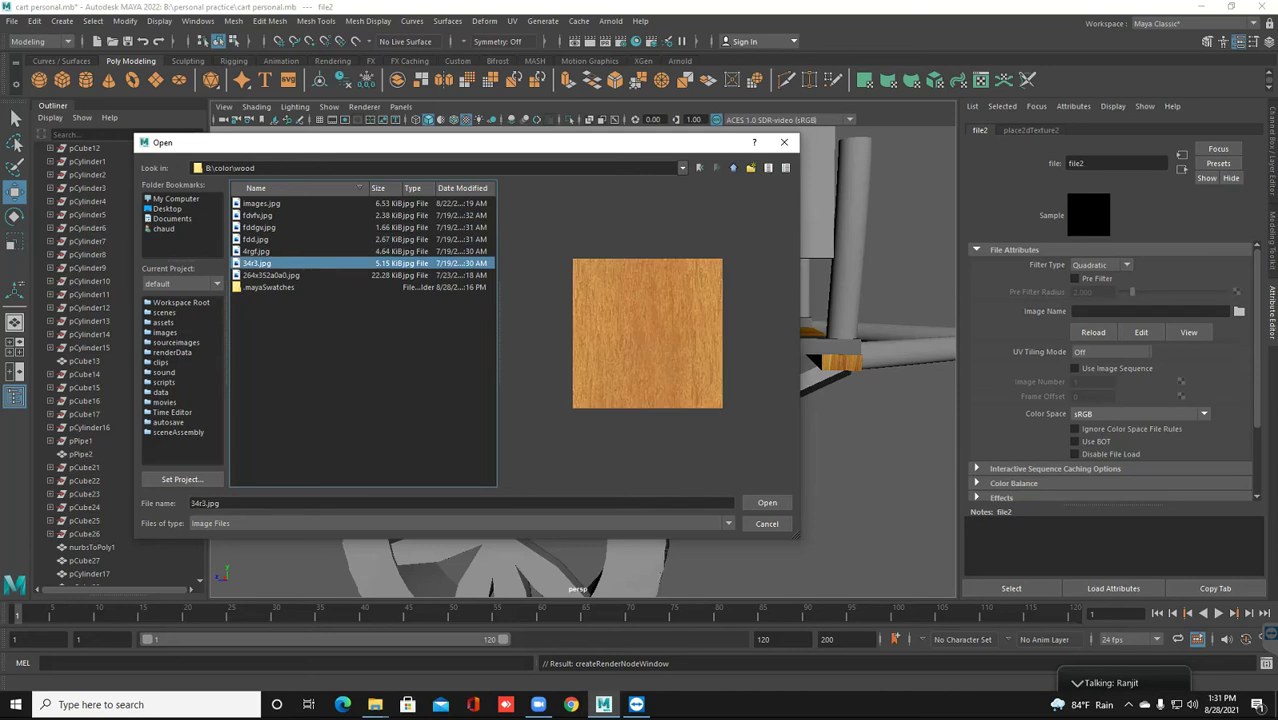
click(767, 502)
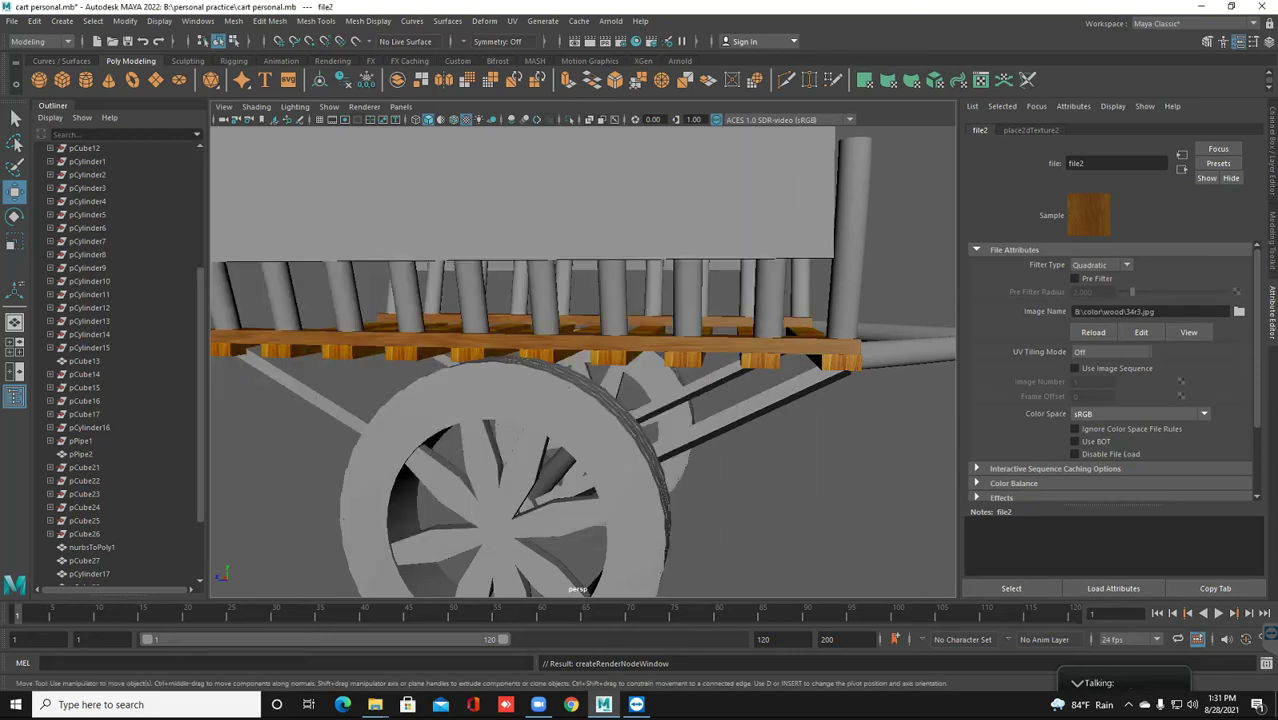
Orbit and zoom around the cart to inspect the textured planks
alt+drag(580, 400, 520, 300)
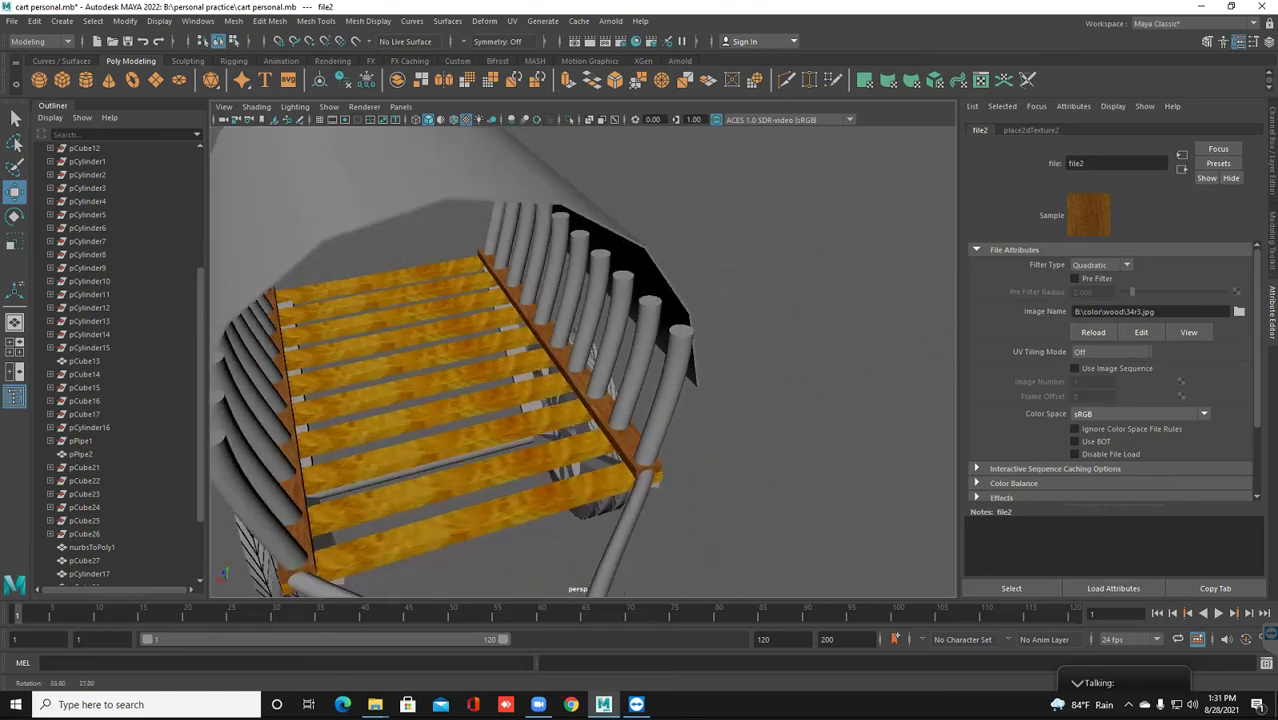
alt+drag(580, 350, 560, 340)
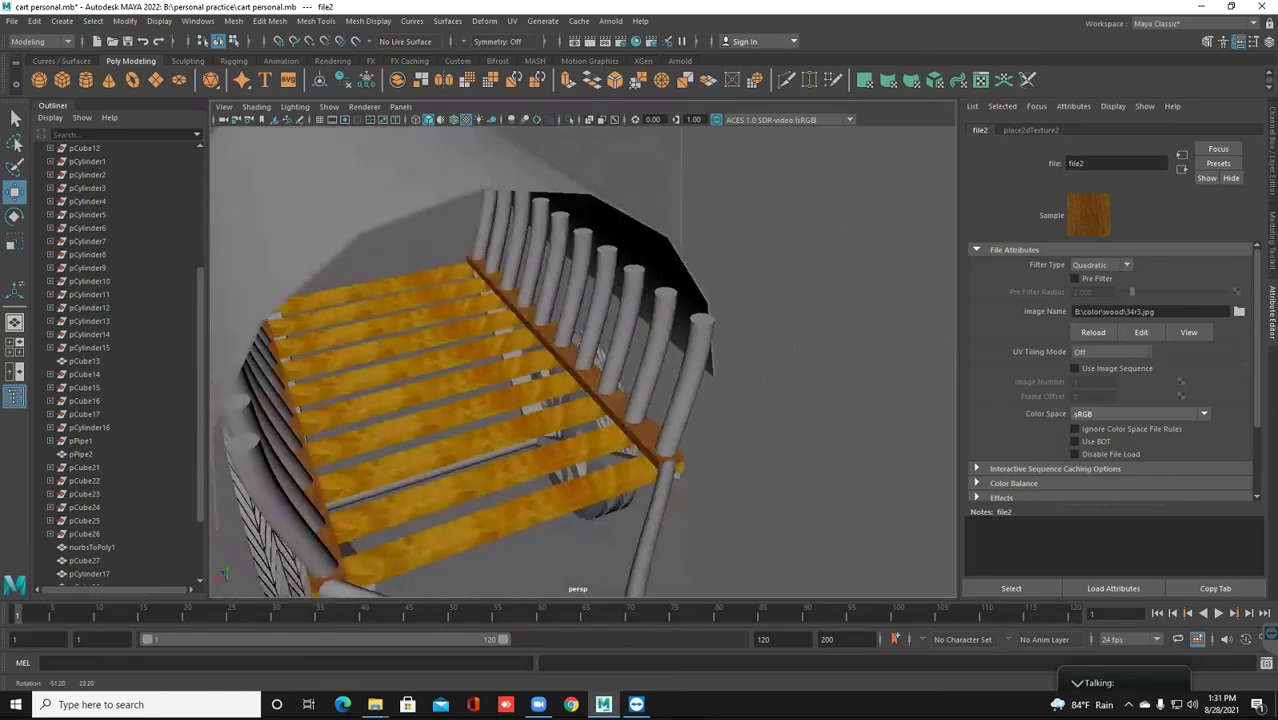
scroll(580, 360, up, 3)
scroll(580, 360, up, 3)
scroll(580, 360, down, 8)
alt+drag(580, 360, 480, 340)
click(800, 450)
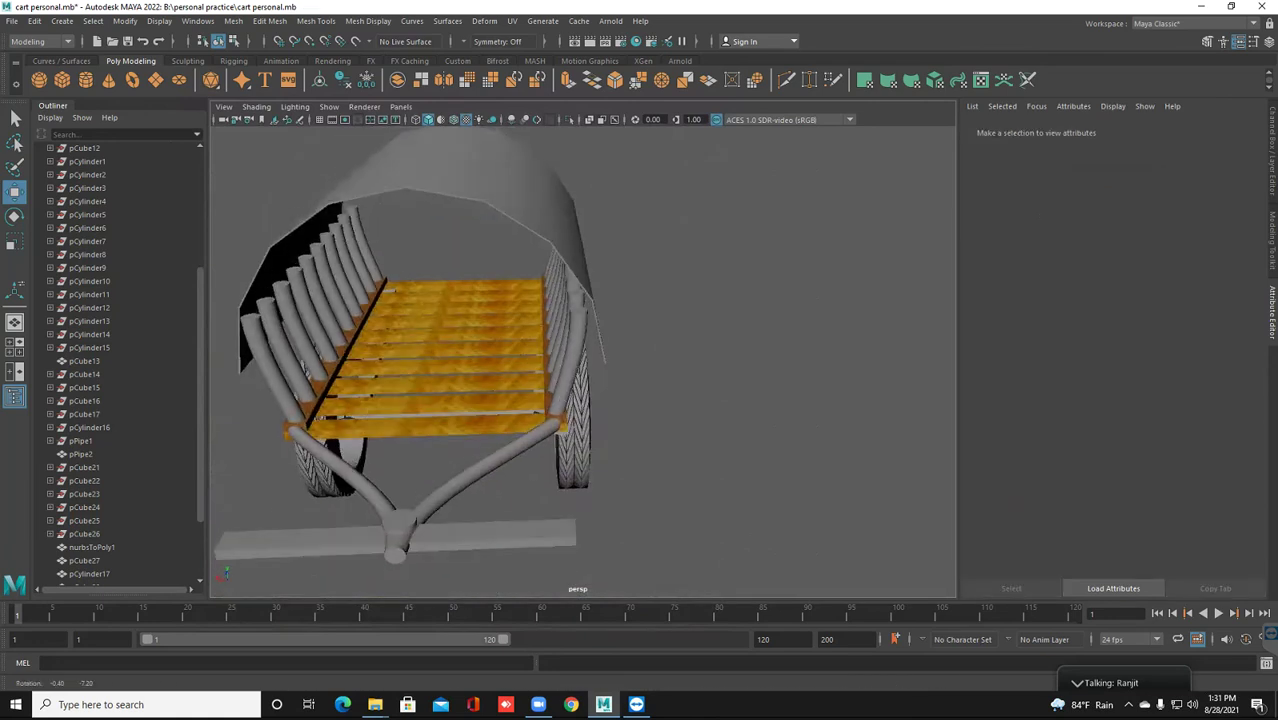
scroll(580, 350, down, 5)
alt+drag(580, 350, 700, 360)
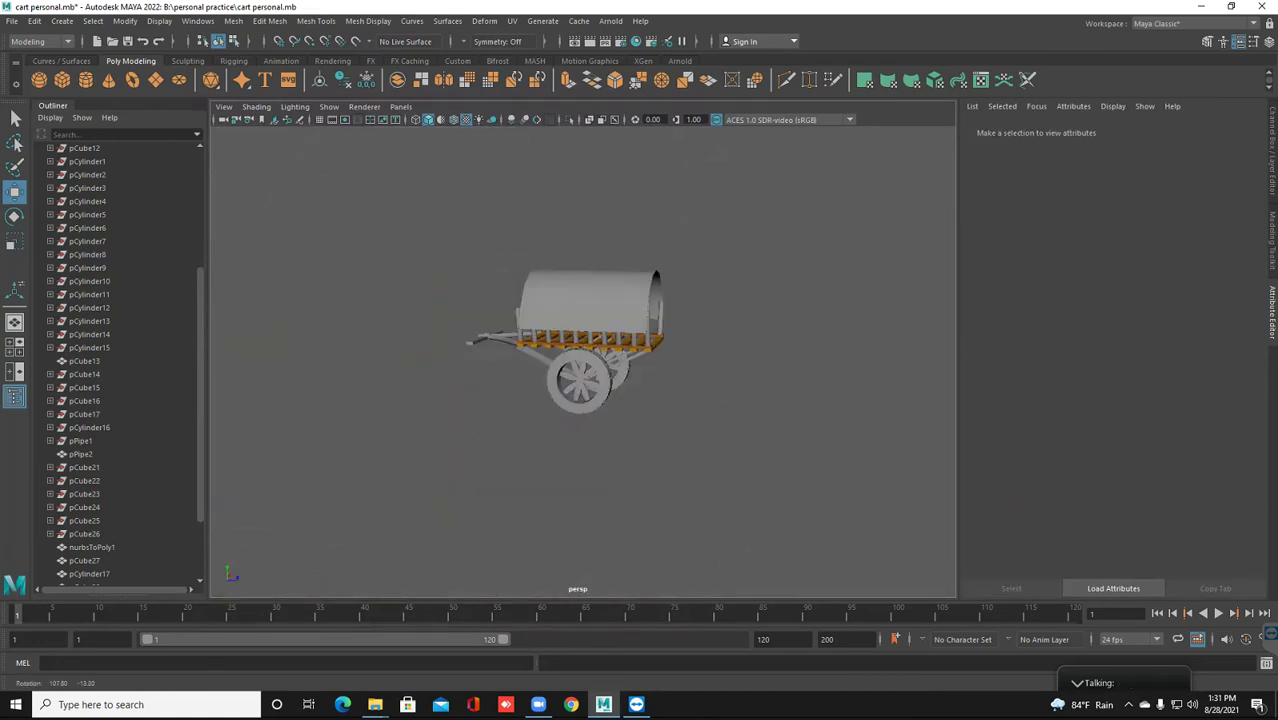
alt+drag(580, 350, 700, 360)
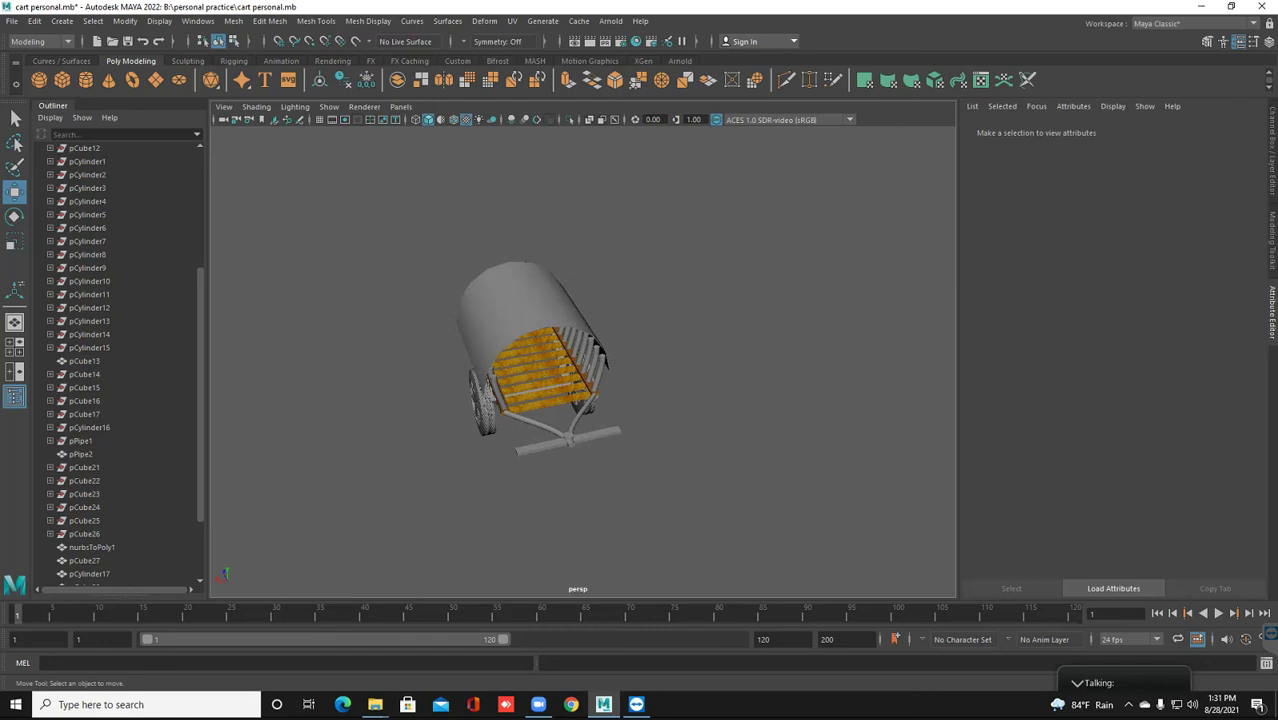
Assign a new Phong material to side rail slats pCylinder17 and rename it wood
click(89, 573)
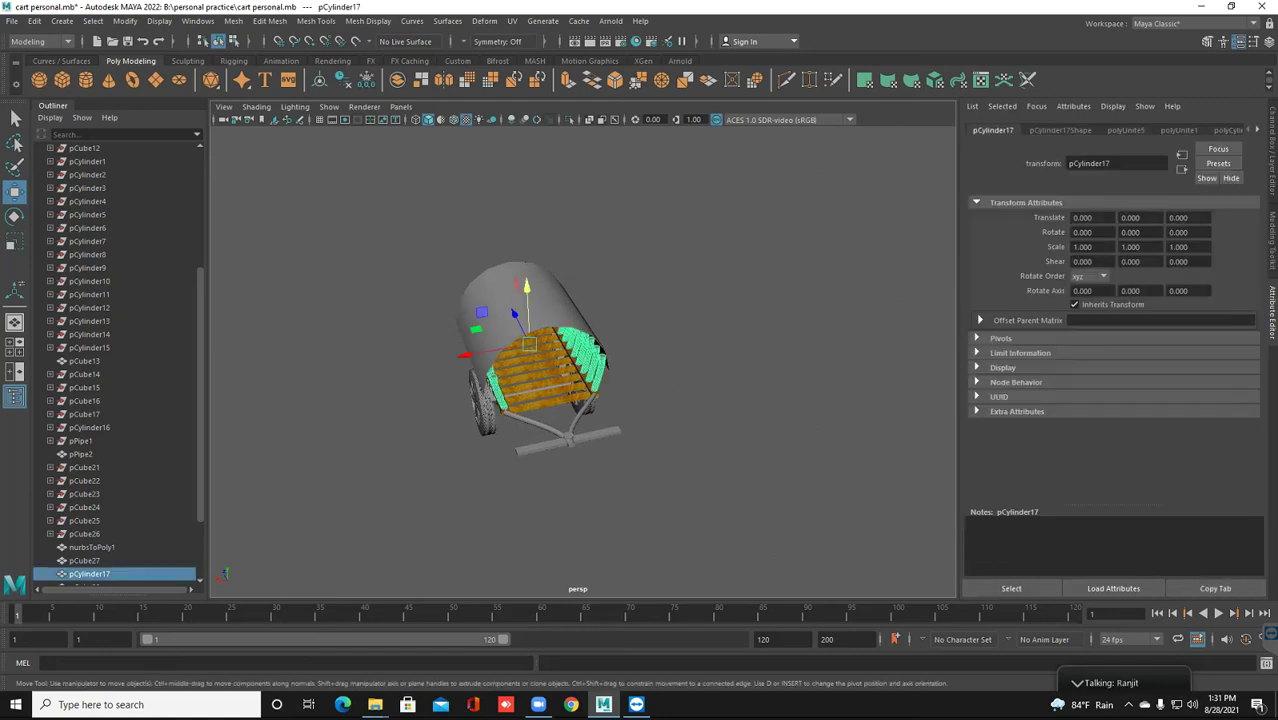
right_click(603, 338)
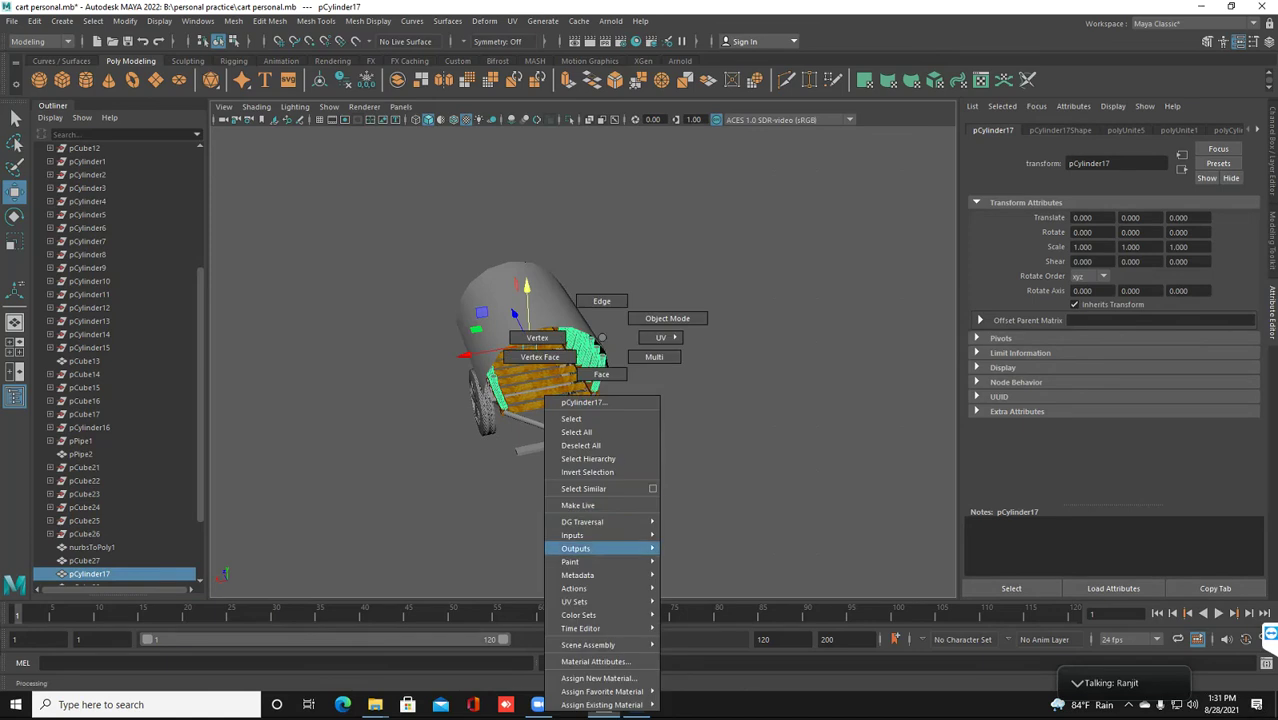
click(598, 678)
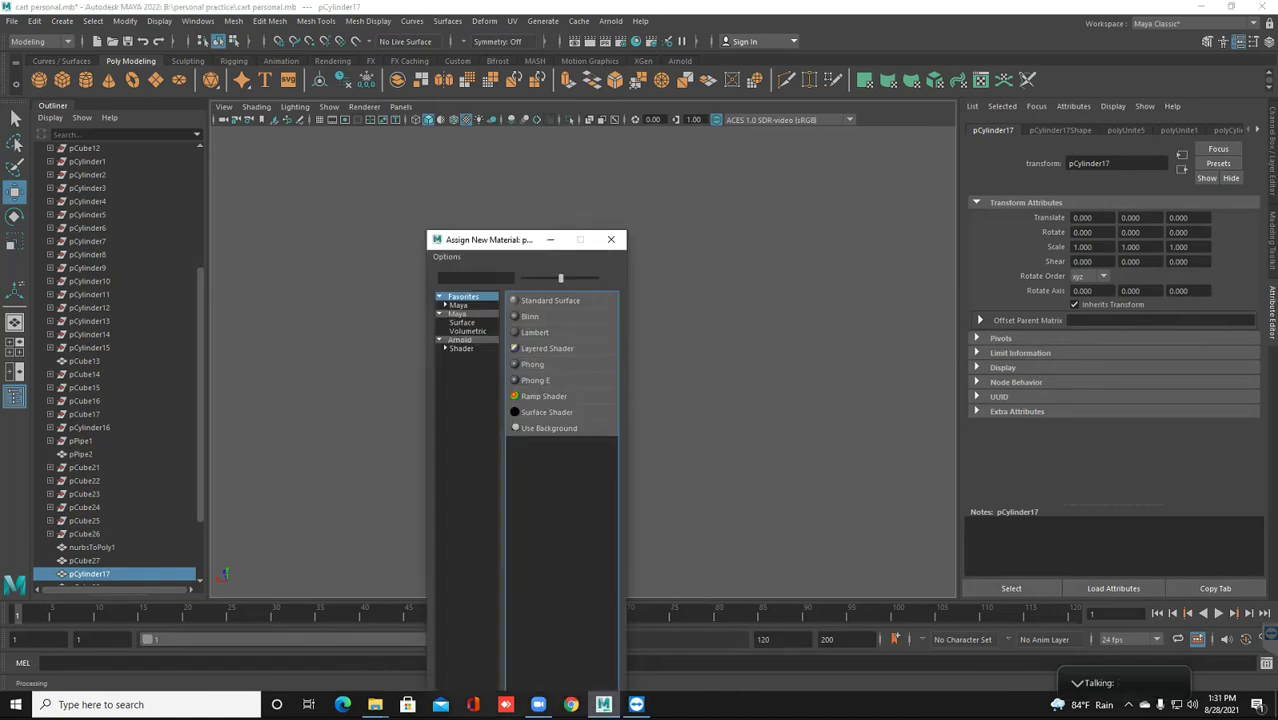
click(532, 364)
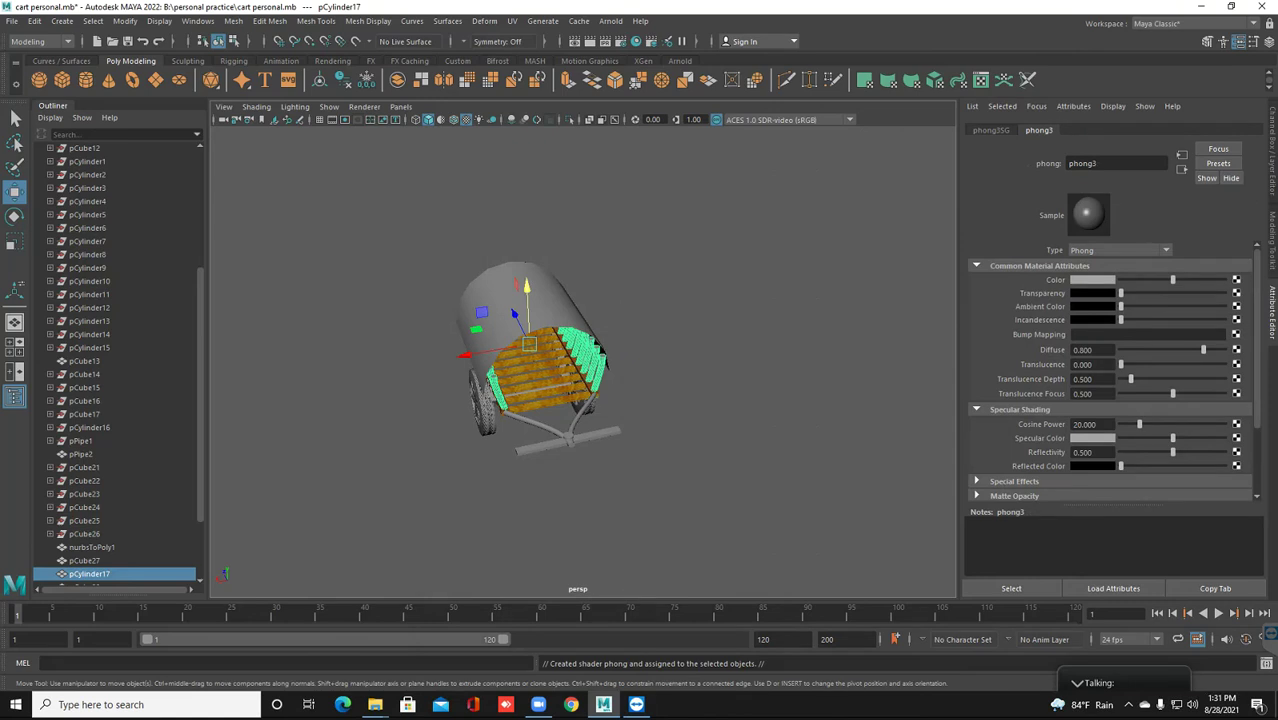
click(1097, 163)
key(BackSpace)
key(BackSpace)
key(BackSpace)
key(BackSpace)
text(w)
text(ood)
key(Return)
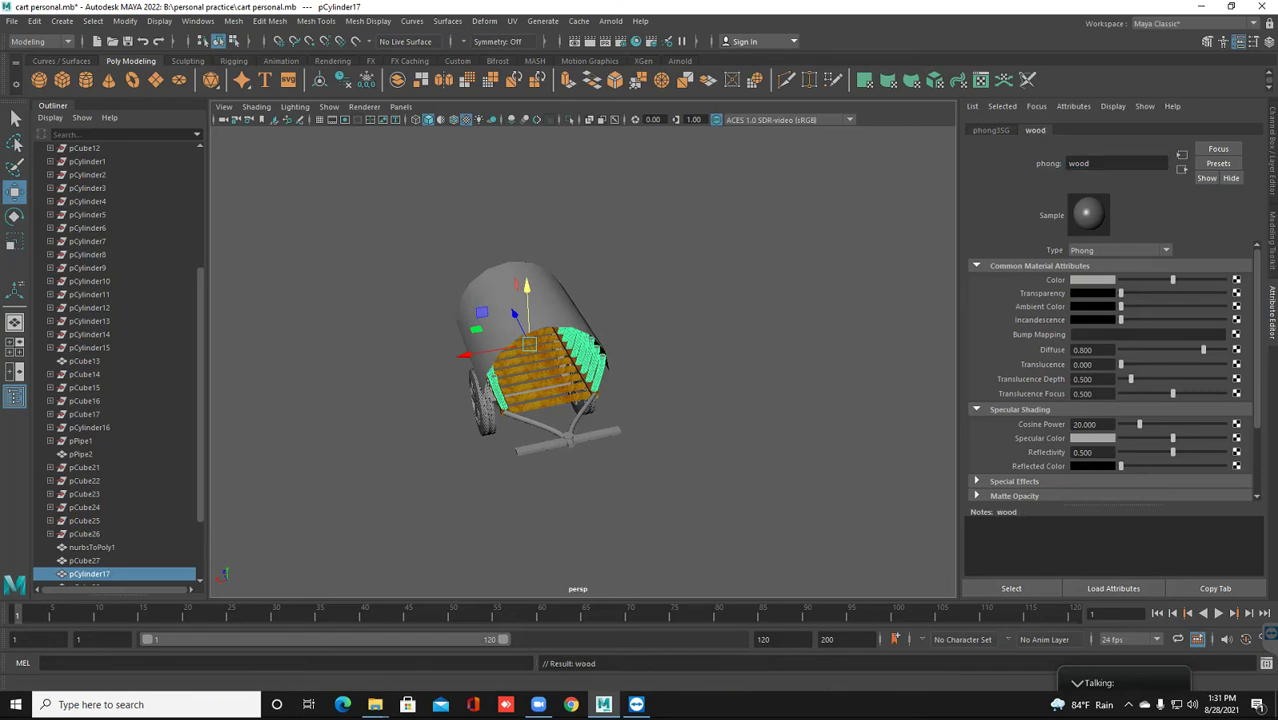
Add a File texture to the wood colour and browse to B:\color\wood
click(1236, 279)
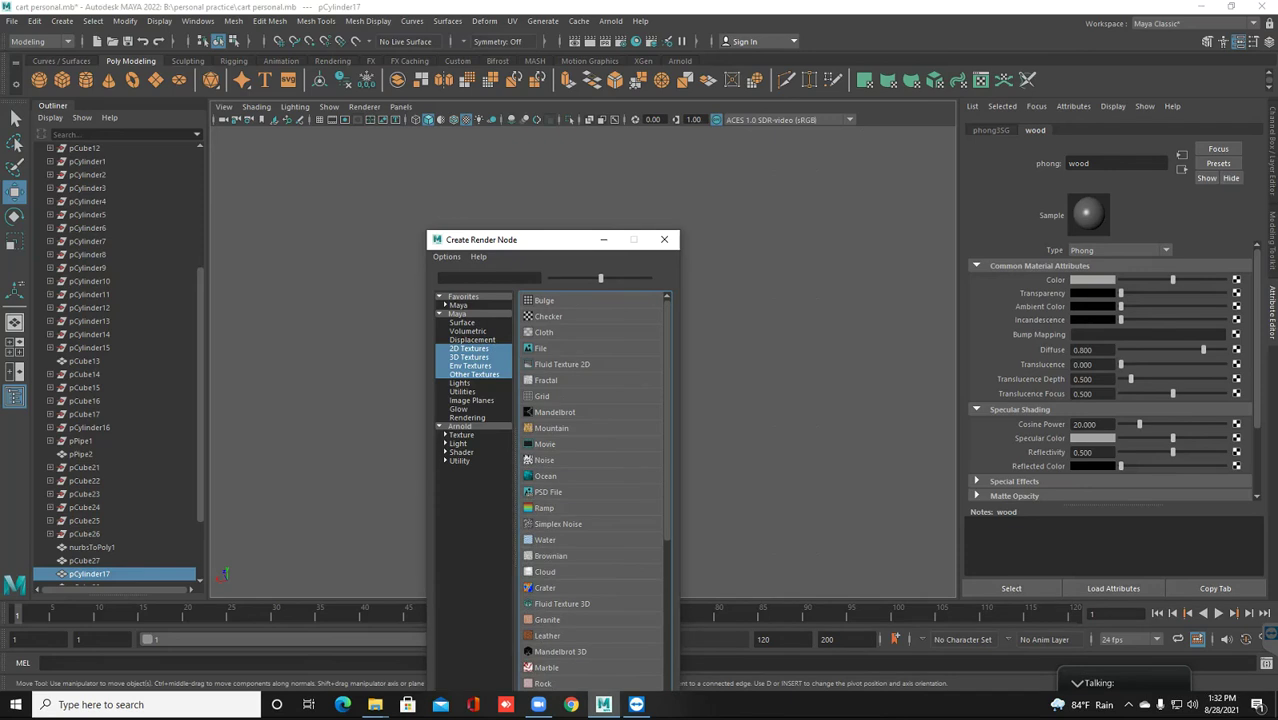
click(540, 348)
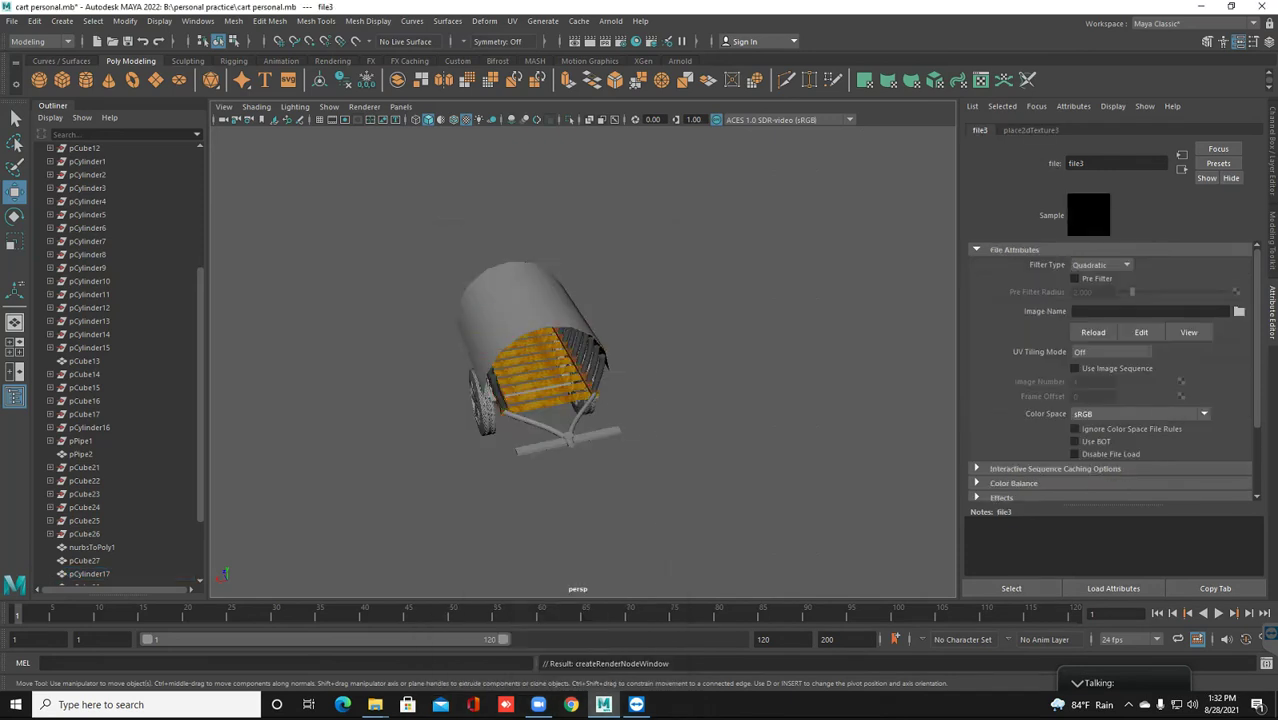
click(1238, 311)
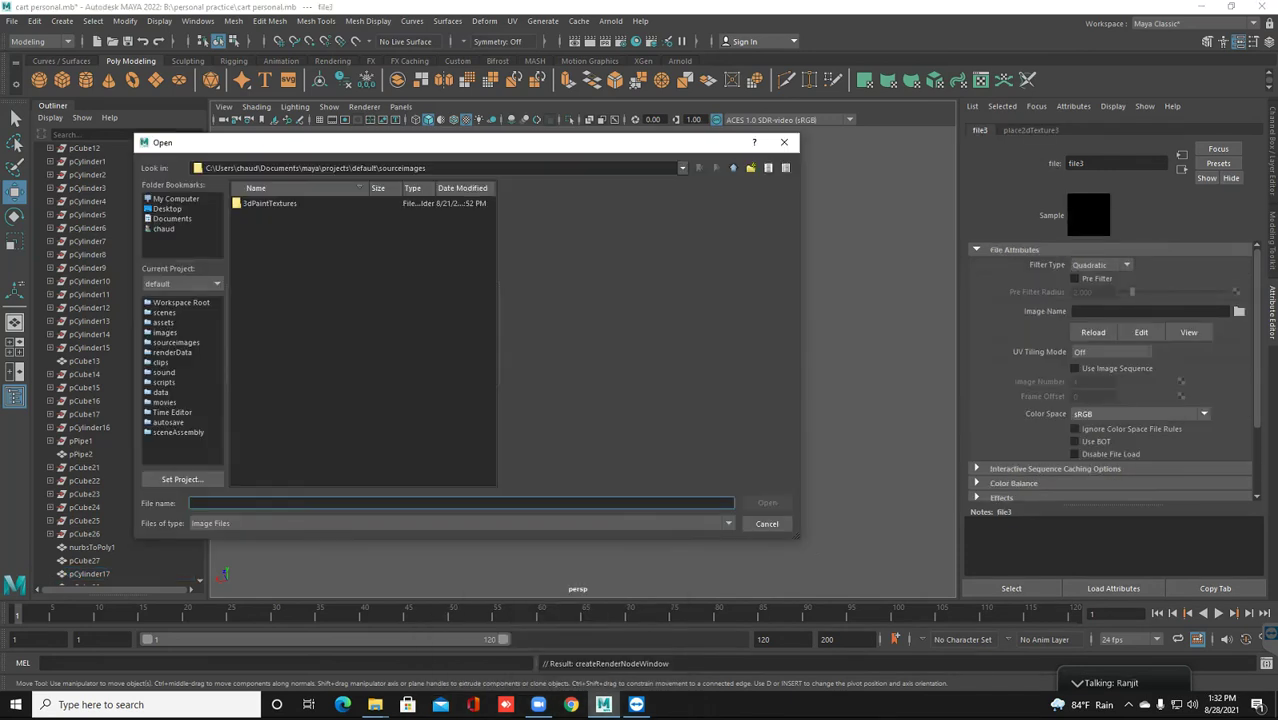
double_click(270, 215)
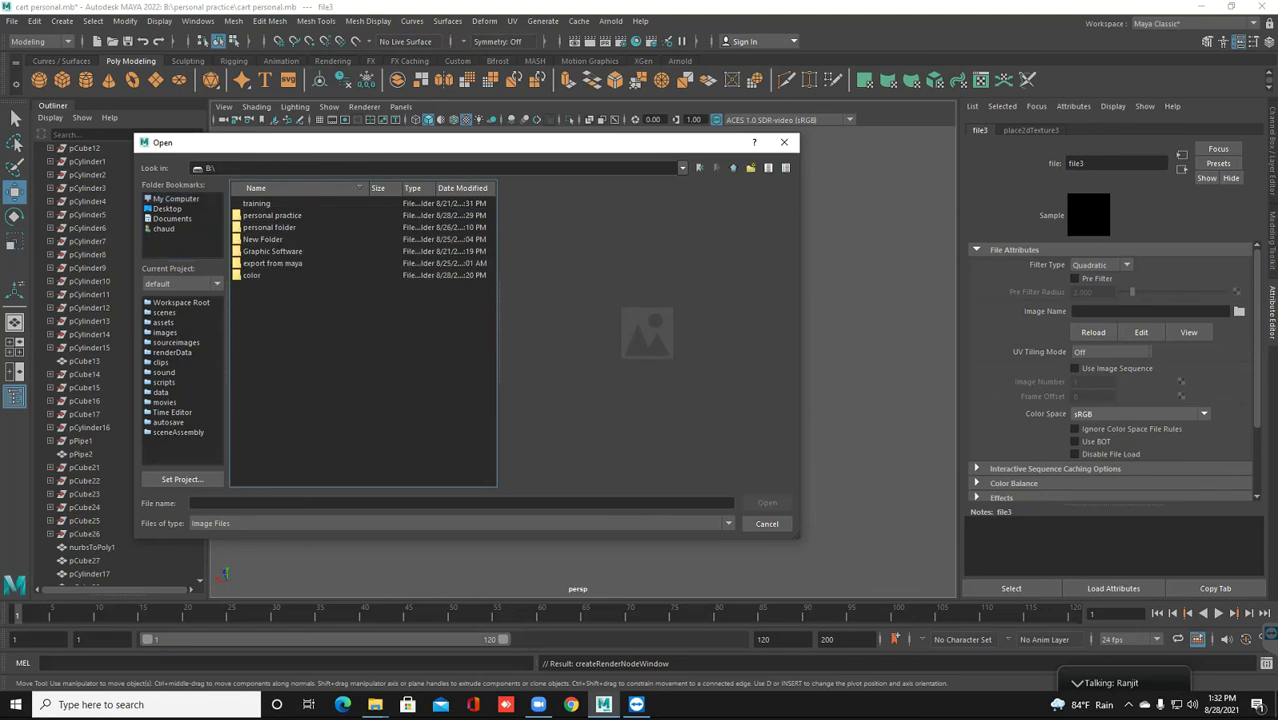
double_click(251, 275)
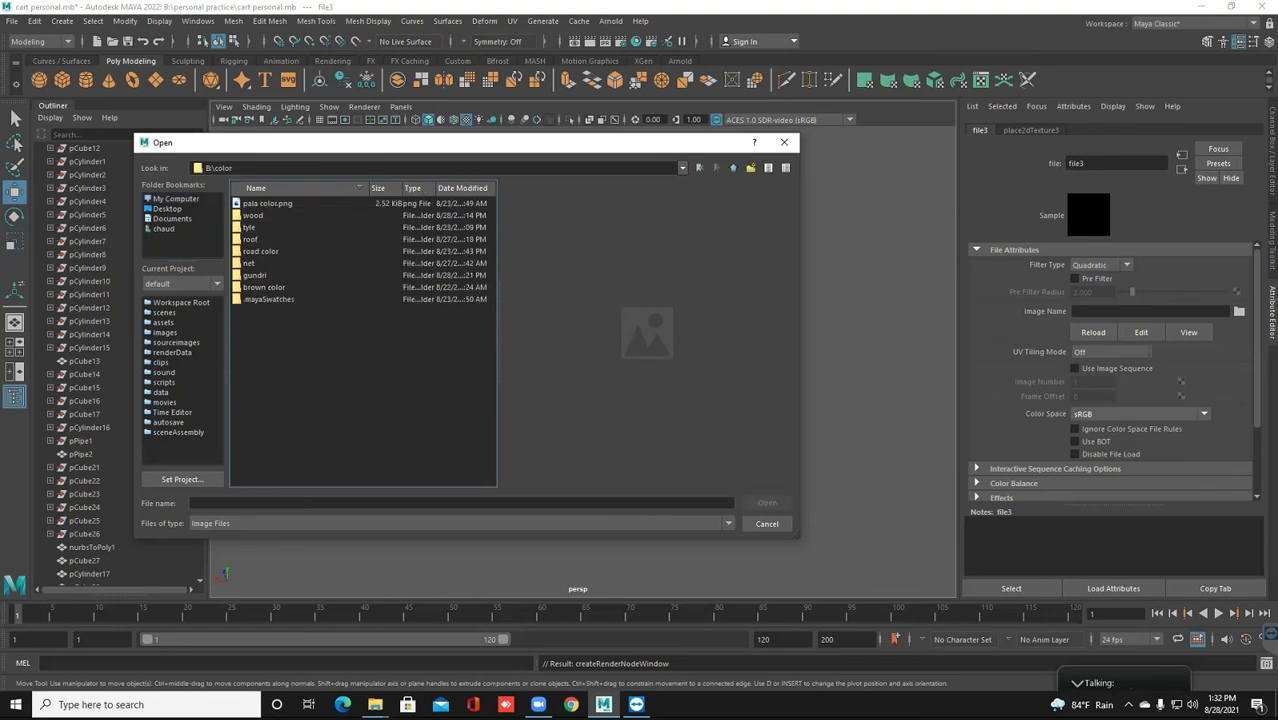
mouse_move(400, 142)
mouse_down()
mouse_move(688, 163)
mouse_move(888, 205)
mouse_move(893, 175)
mouse_up()
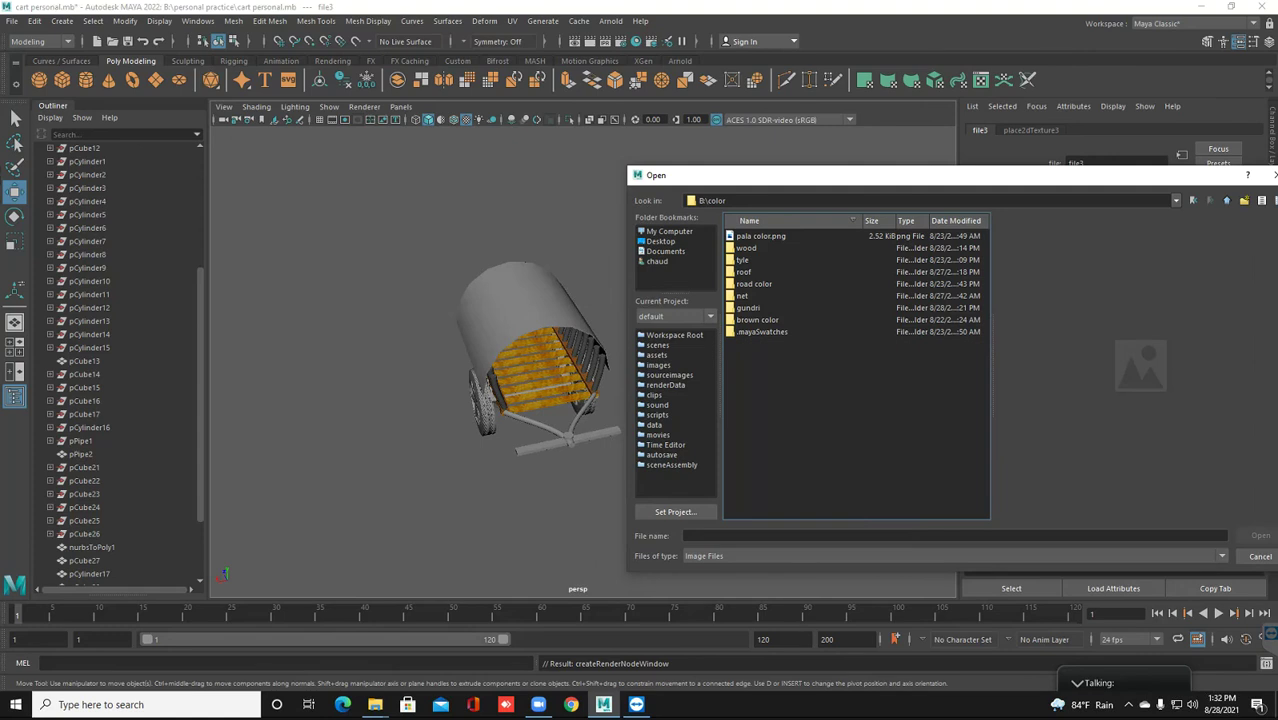
click(746, 248)
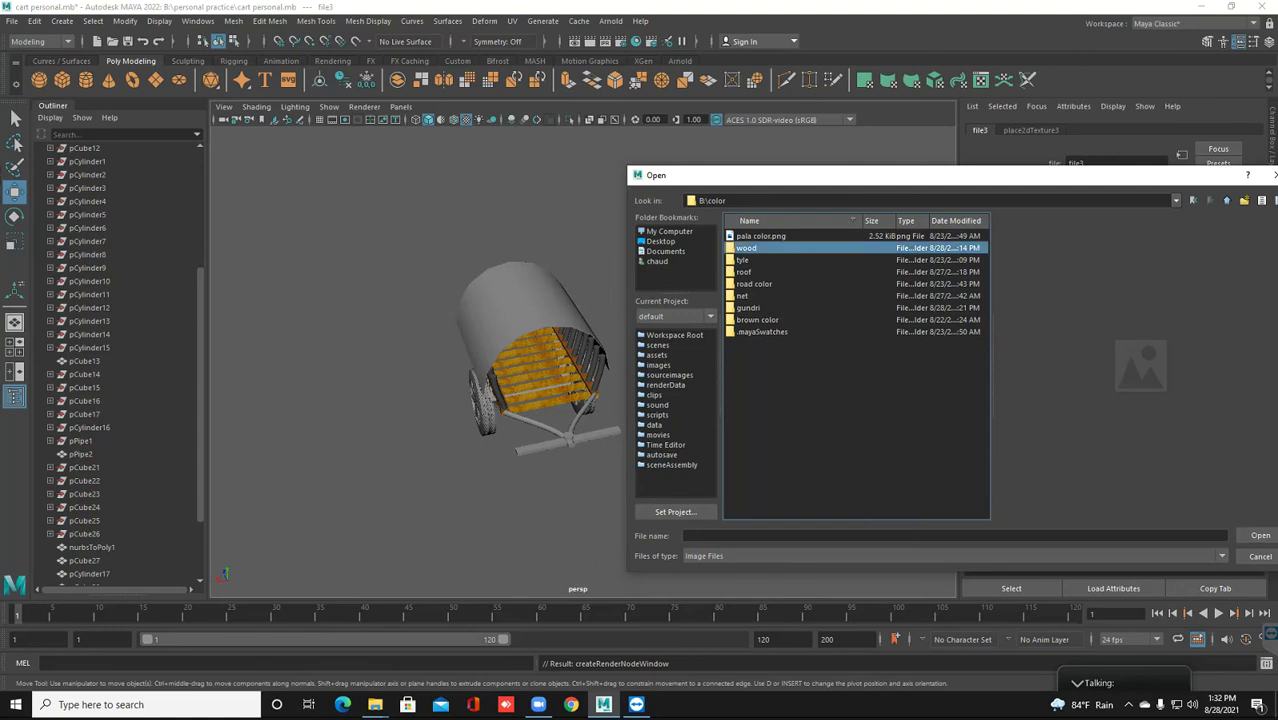
double_click(746, 248)
Load 4rgf.jpg as the slats' texture and view the cart from the side
click(764, 307)
click(750, 283)
click(1258, 535)
click(669, 213)
mouse_move(669, 213)
alt+mouse_down()
mouse_move(560, 230)
mouse_move(660, 225)
mouse_move(650, 195)
mouse_move(660, 215)
alt+mouse_up()
Combine base beam pCube13 and drawbar pCylinder19 into one mesh, pCube31
click(520, 388)
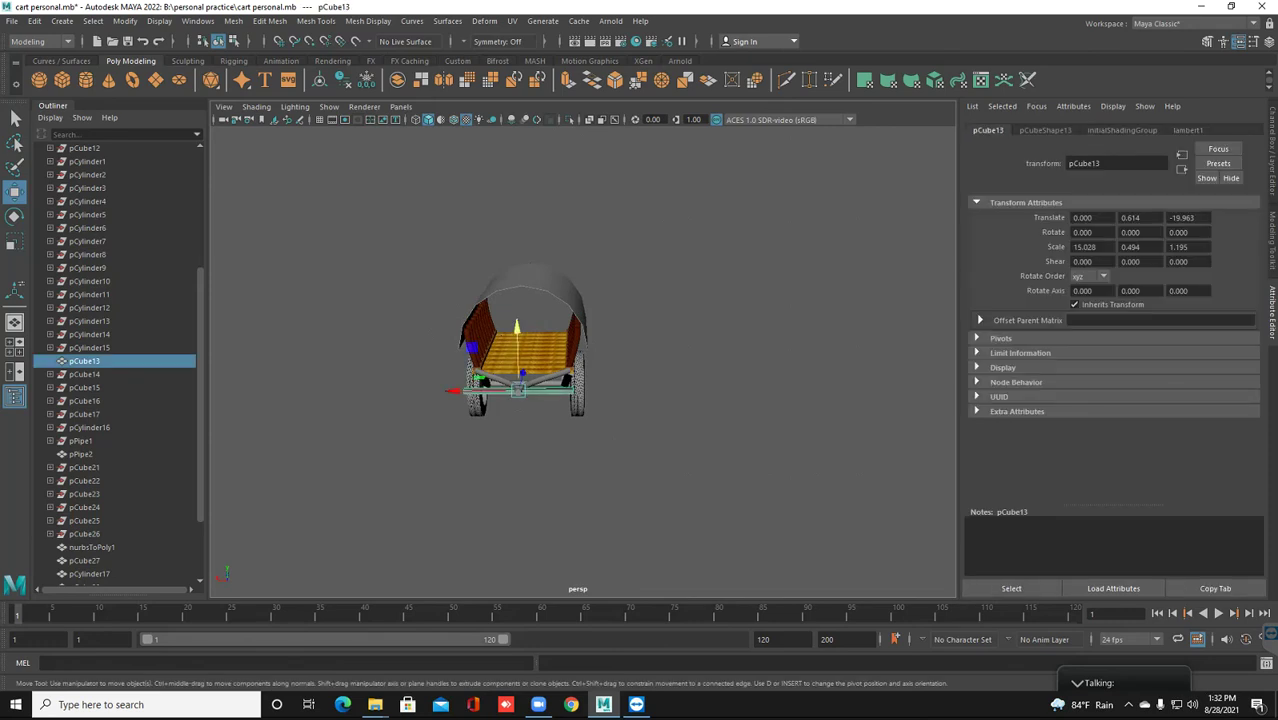
click(521, 379)
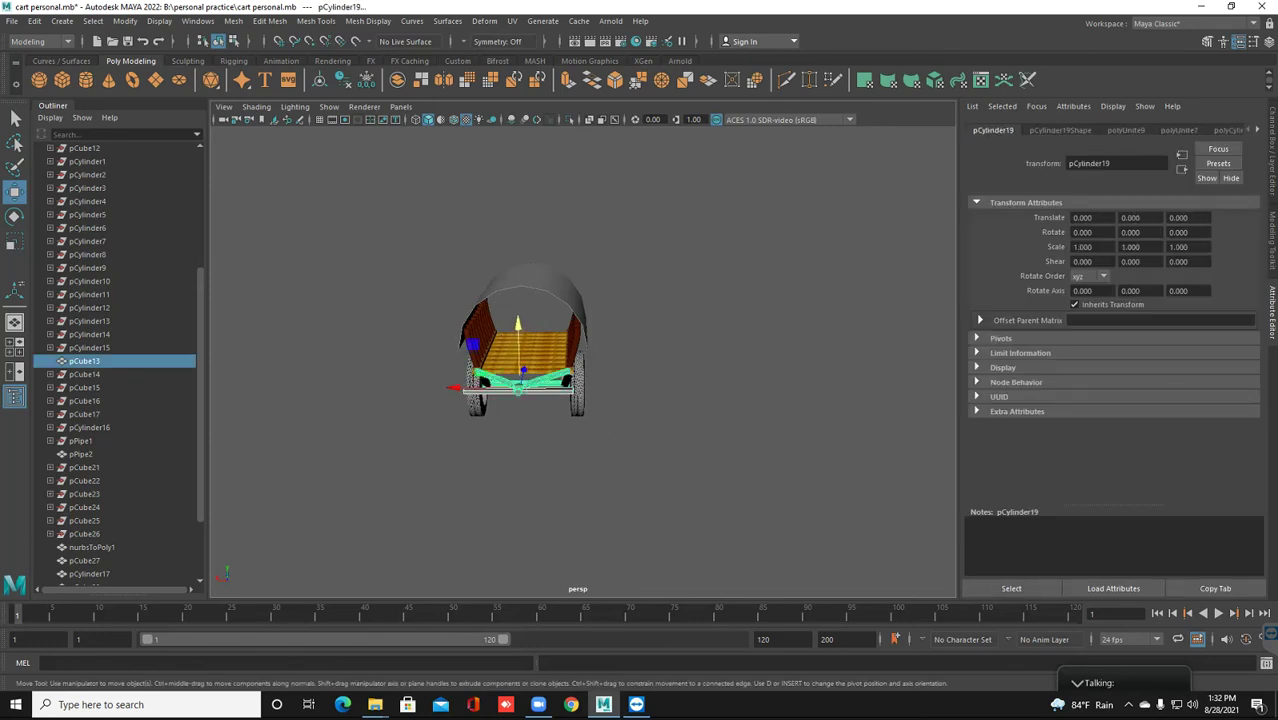
alt+drag(560, 300, 660, 310)
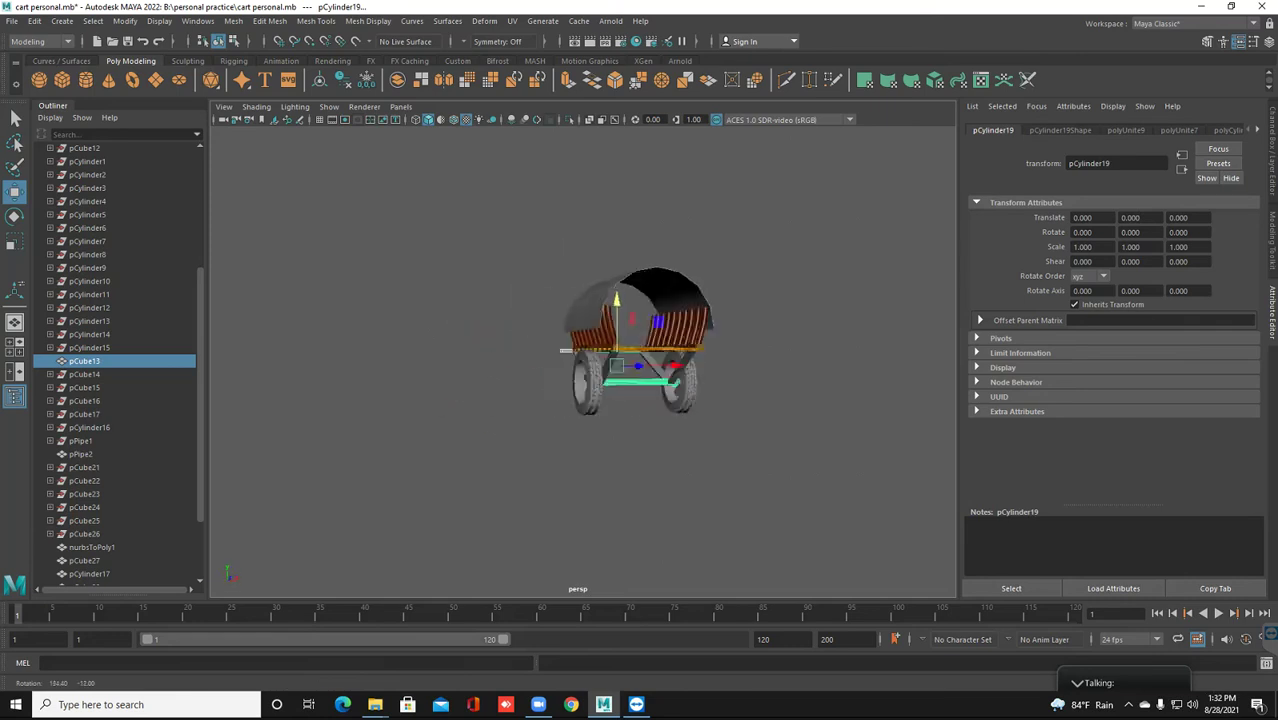
alt+drag(660, 310, 540, 320)
click(233, 21)
click(260, 68)
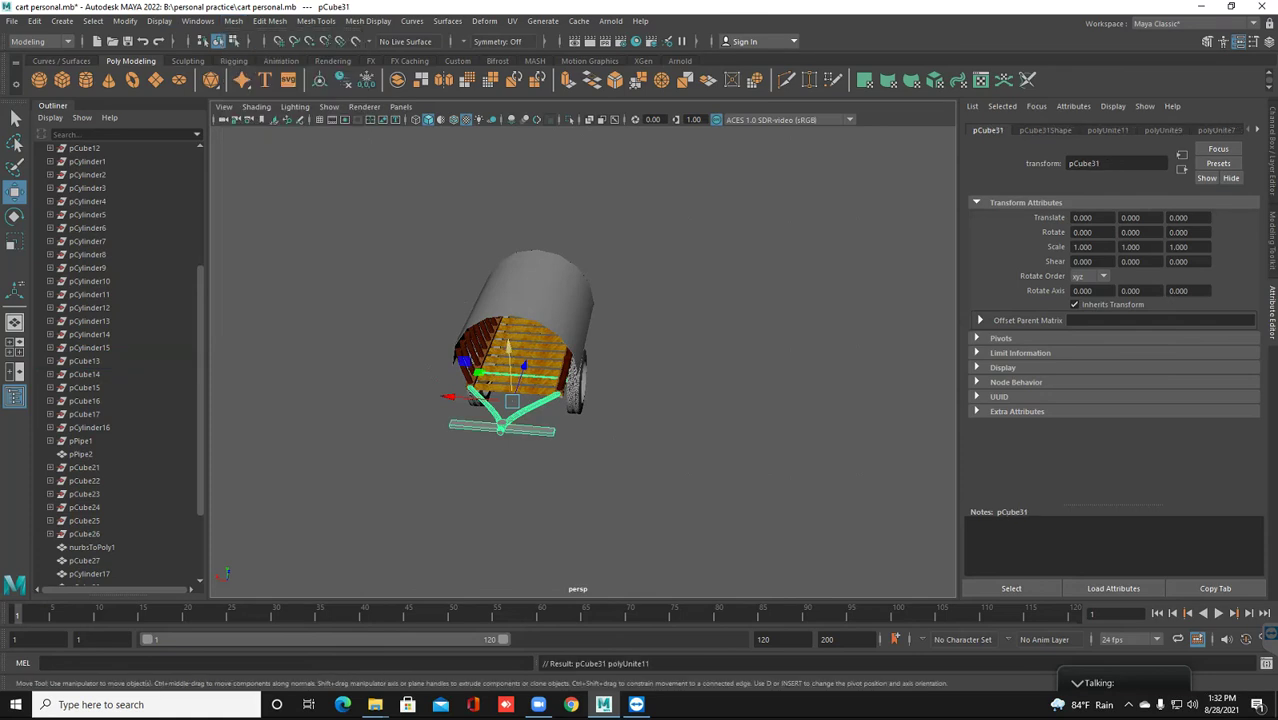
right_drag(516, 340, 562, 704)
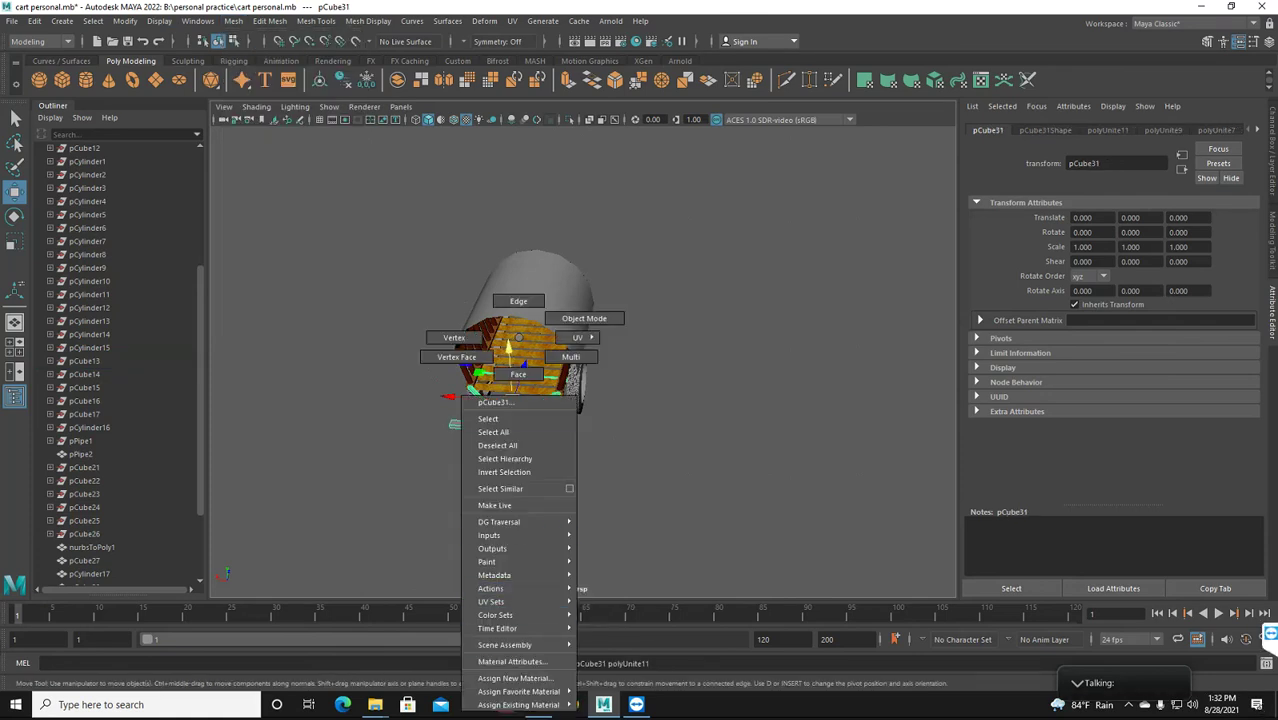
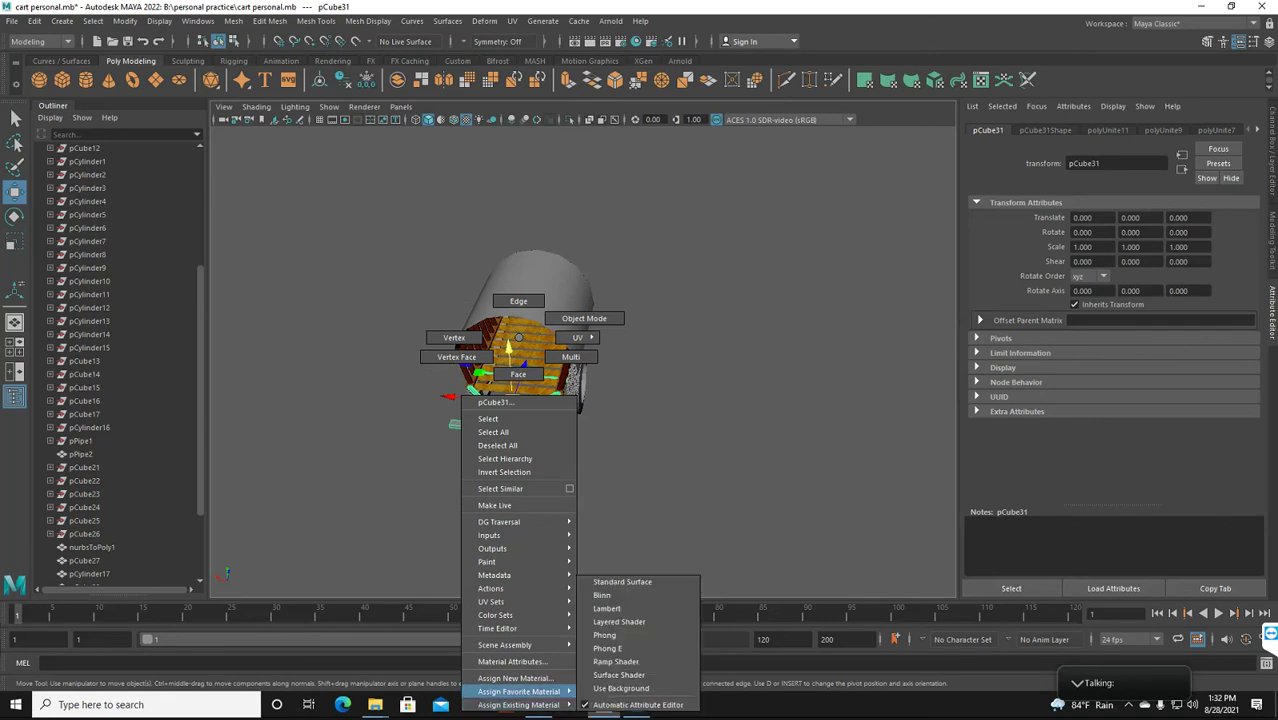
Give the V-shaped front brace the red-brown material, then orbit to check the cart from several sides
click(603, 675)
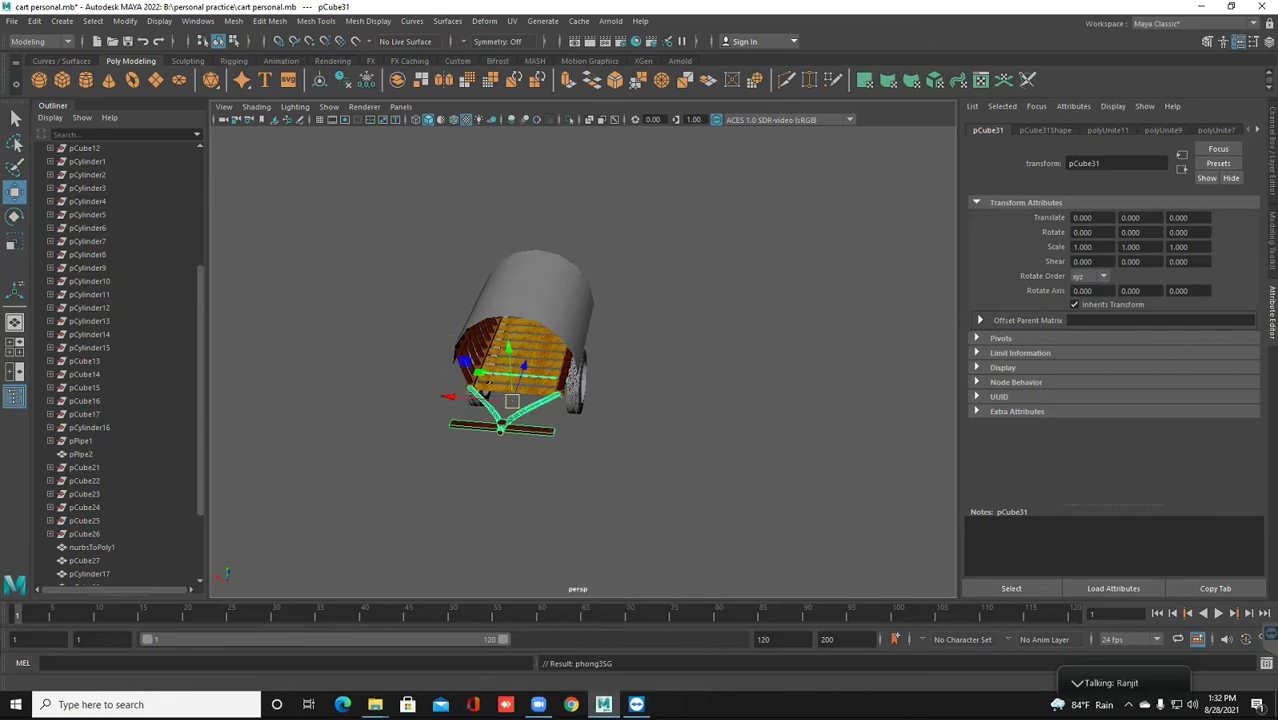
click(720, 480)
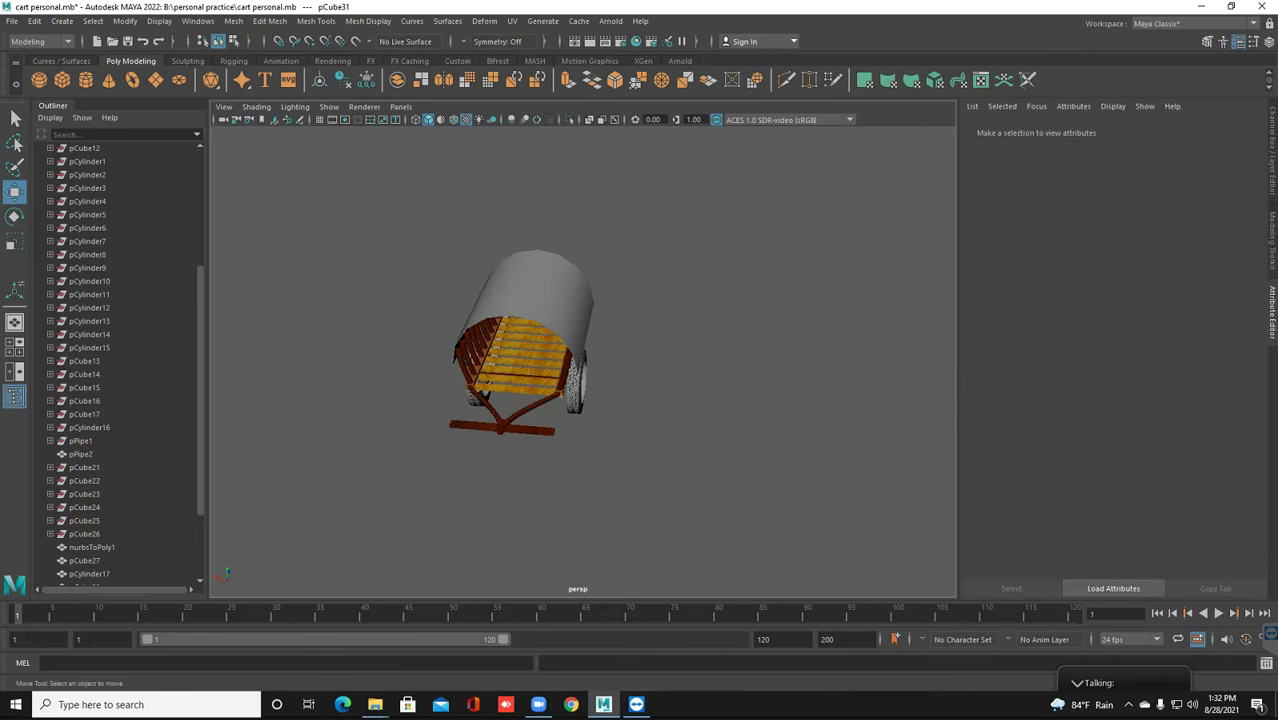
alt+drag(520, 350, 600, 330)
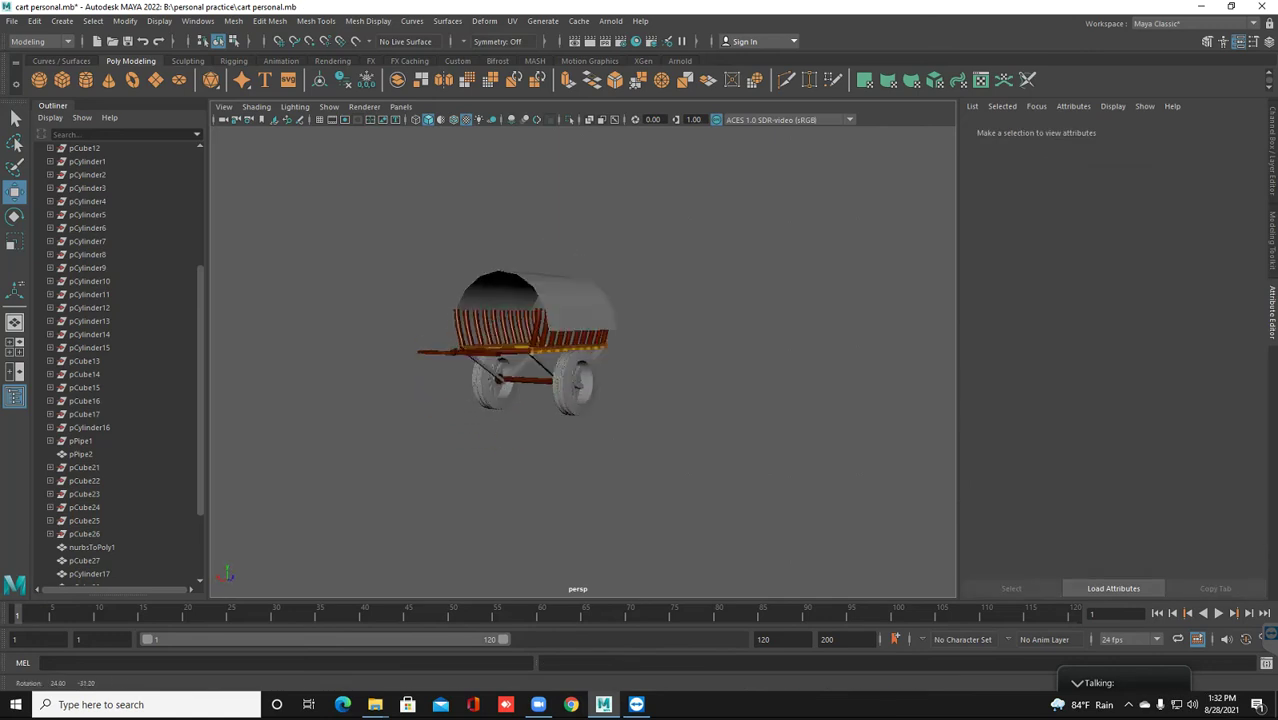
mouse_move(520, 350)
alt+mouse_down()
mouse_move(800, 340)
mouse_move(540, 370)
mouse_move(600, 400)
mouse_move(580, 410)
mouse_move(540, 390)
mouse_move(500, 340)
alt+mouse_up()
alt+drag(500, 400, 660, 410)
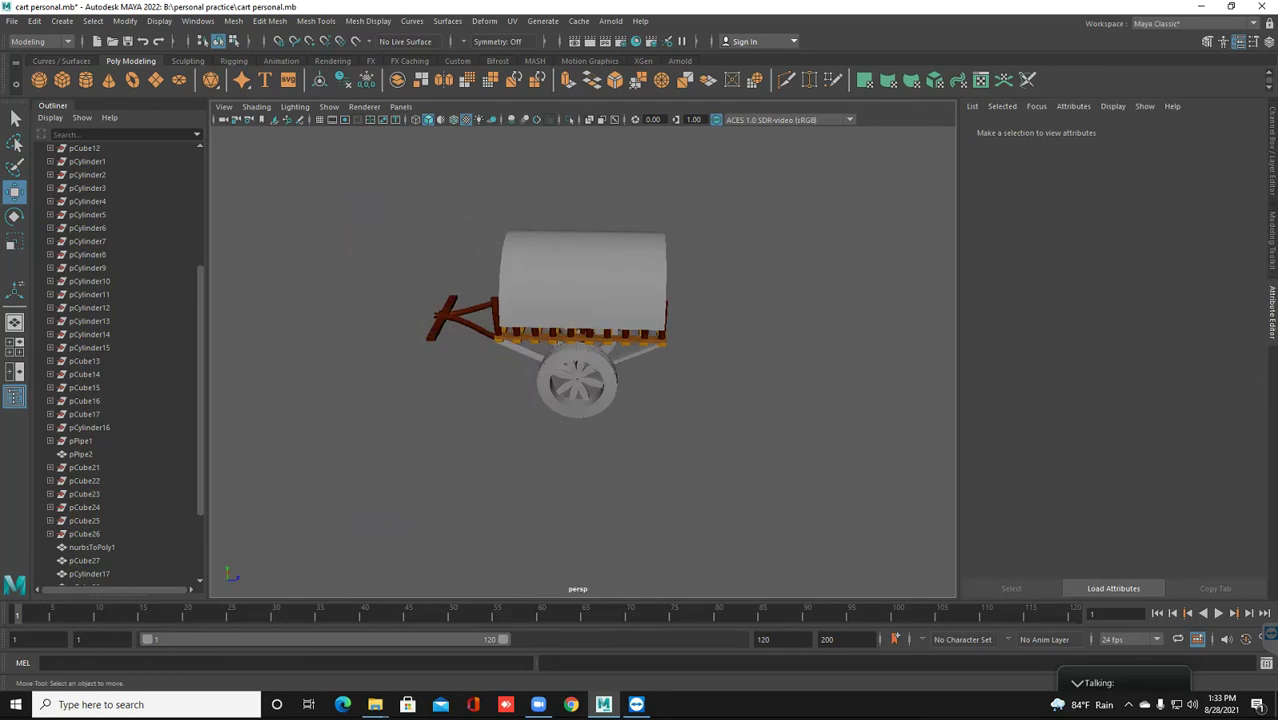
click(577, 385)
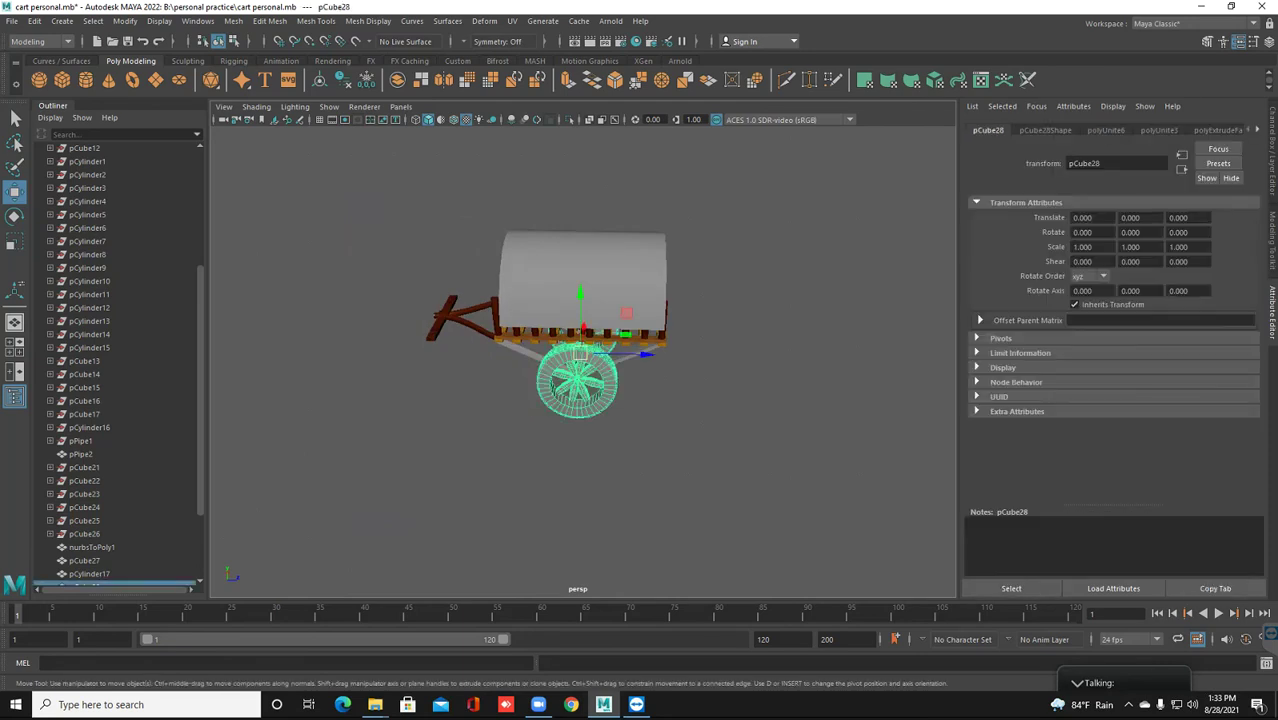
Assign the wheel a new Phong material with a file texture on its colour
mouse_move(598, 338)
right_down()
mouse_move(600, 691)
mouse_move(596, 678)
right_up()
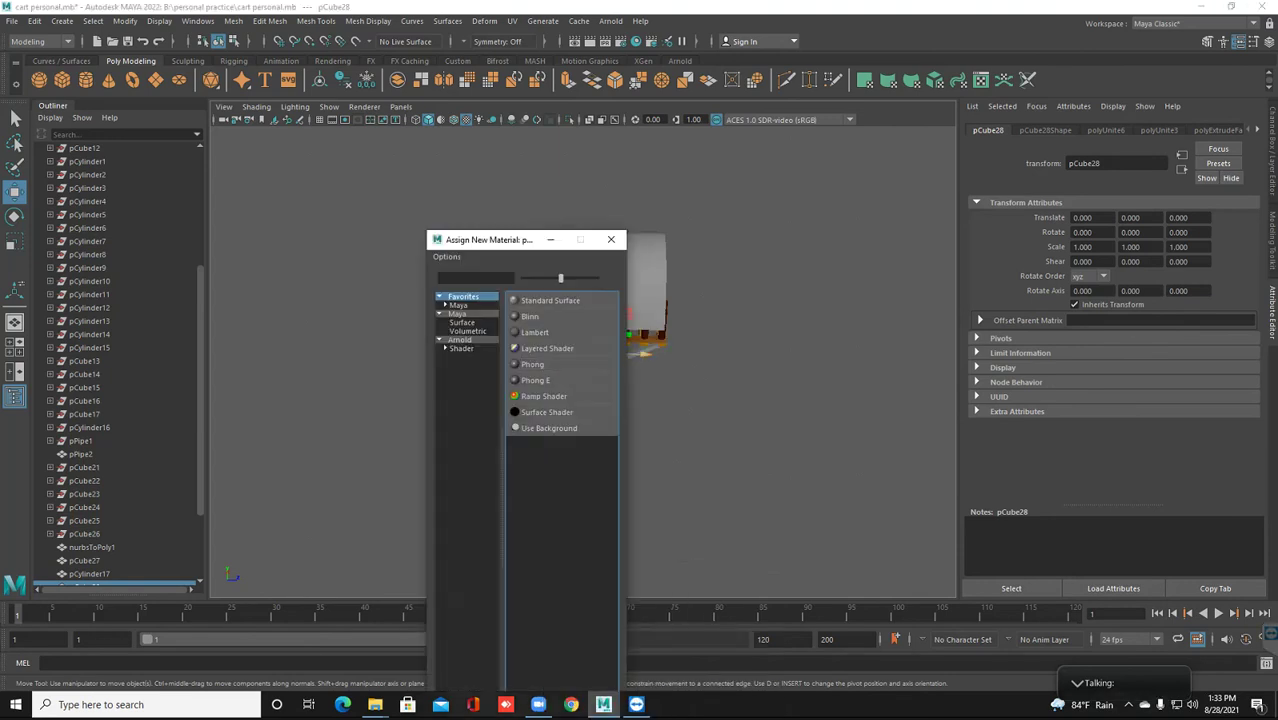
click(532, 364)
click(1236, 279)
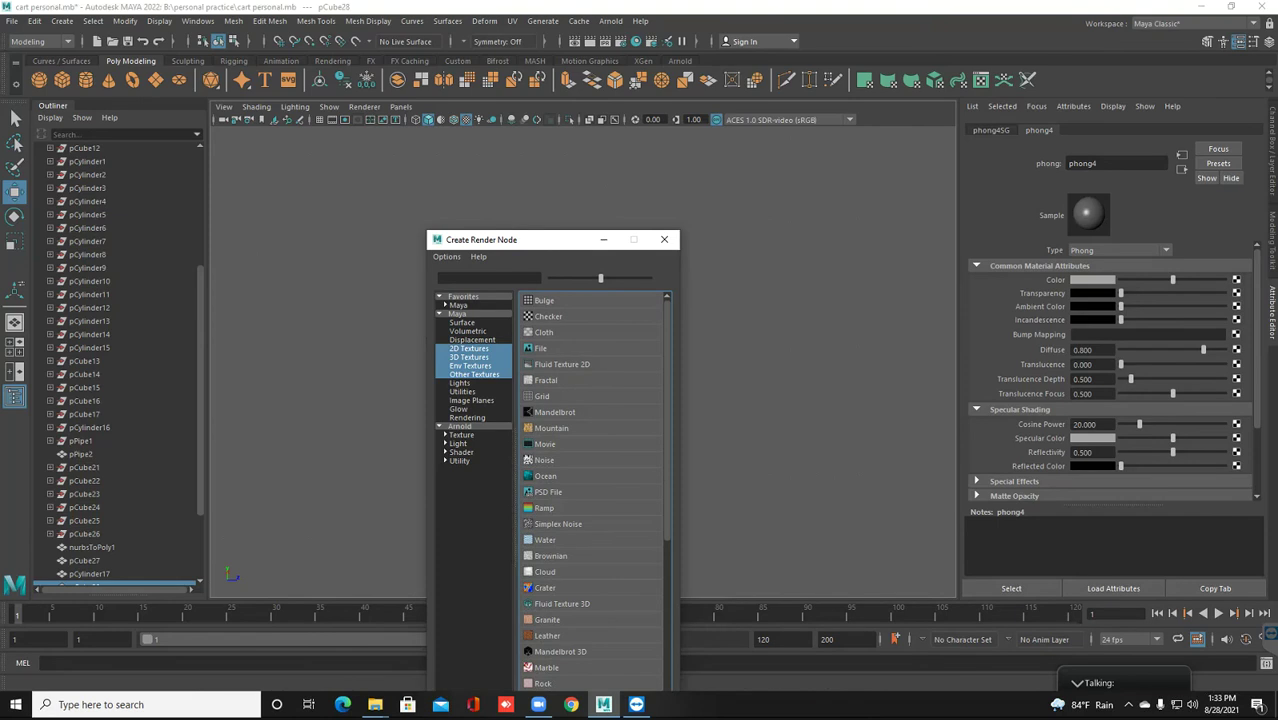
click(540, 348)
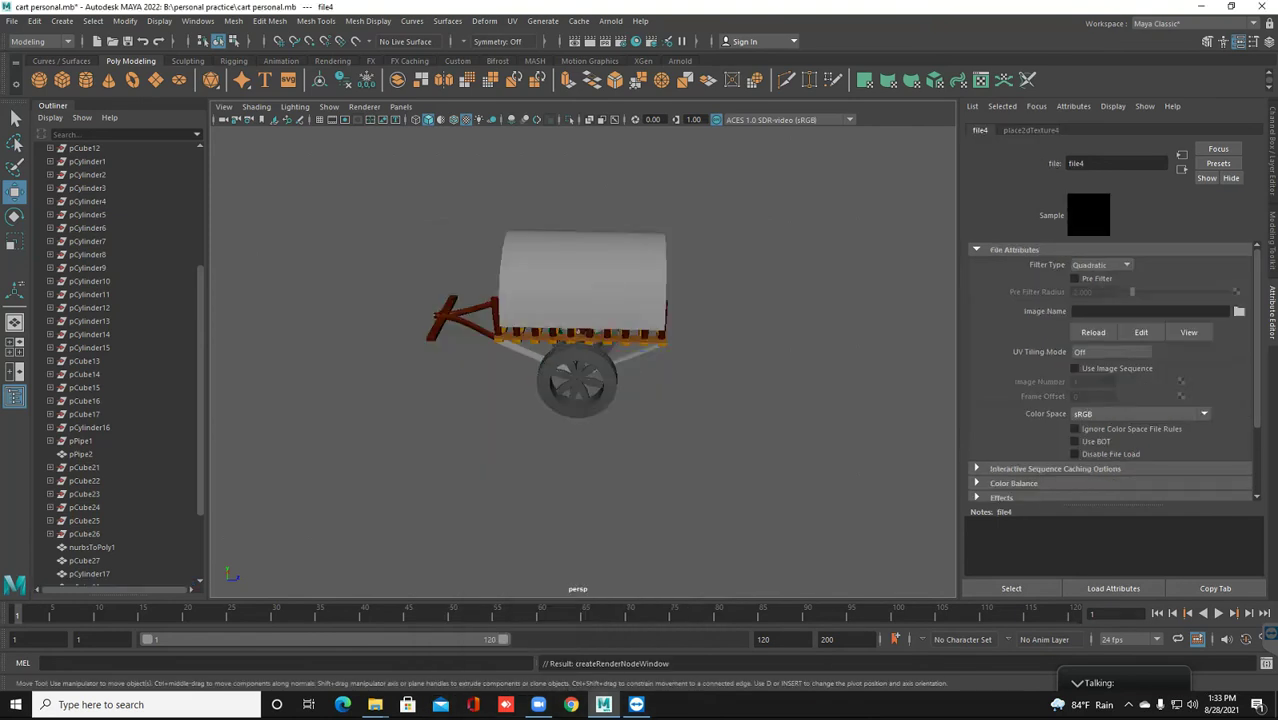
Browse to B:\color\wood, preview the wood images and load fdd.jpg as the wheel texture
click(1238, 311)
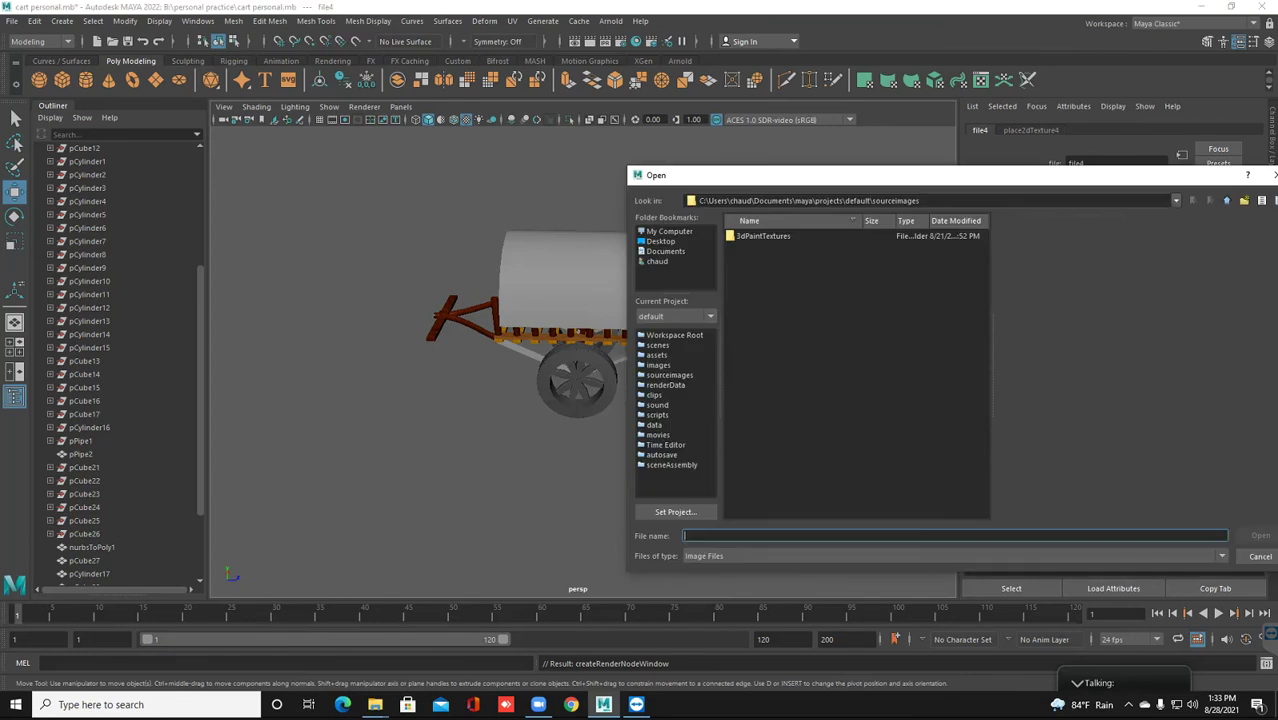
click(669, 231)
double_click(763, 248)
double_click(745, 307)
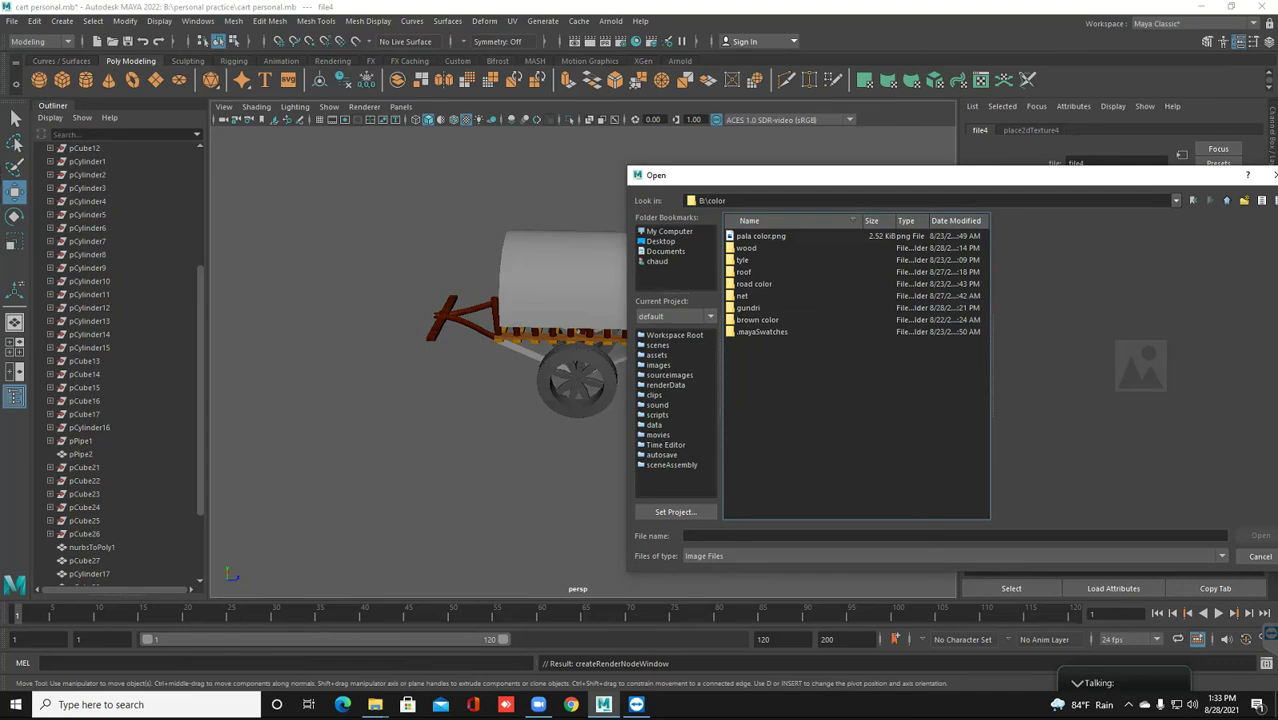
double_click(746, 247)
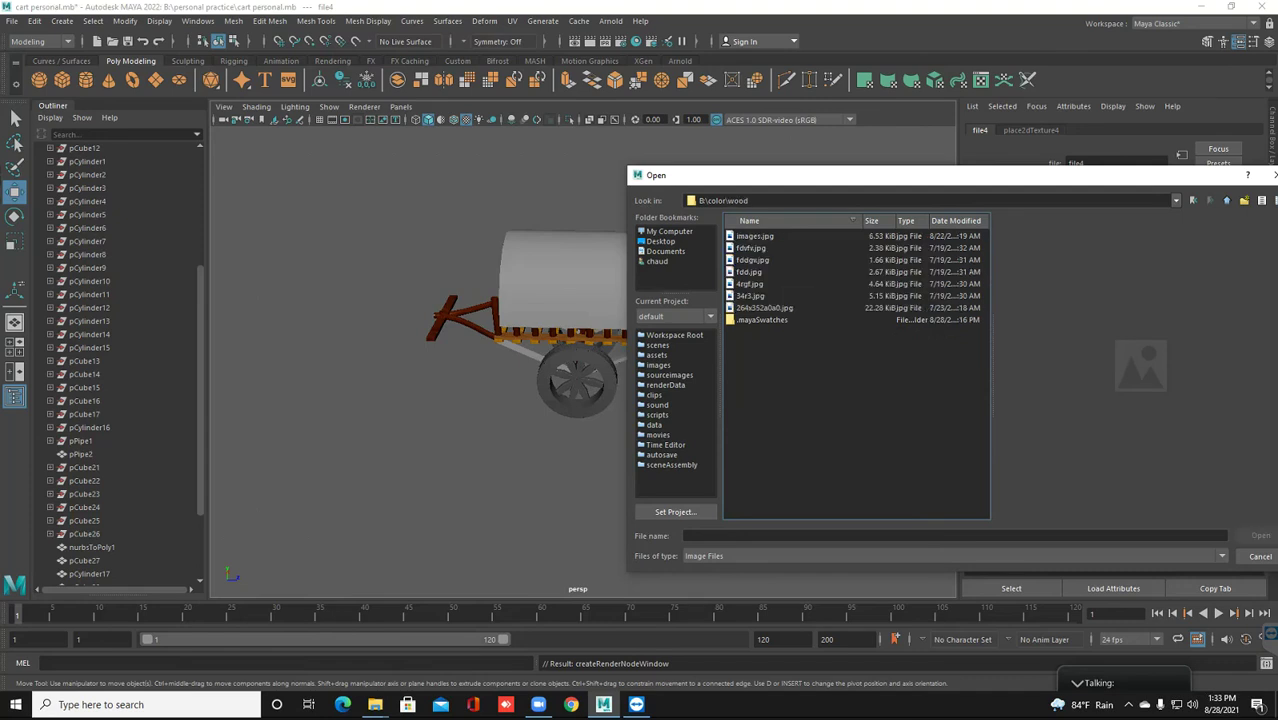
click(764, 307)
key(Up)
key(Up)
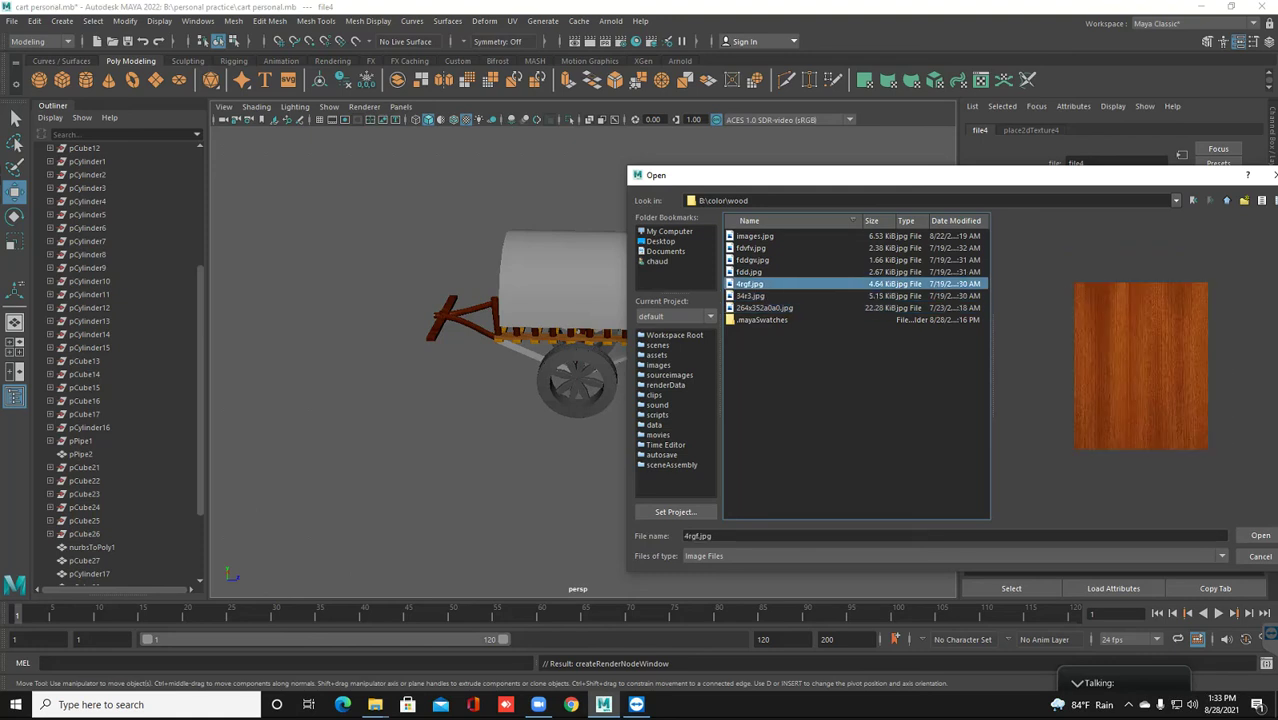
key(Up)
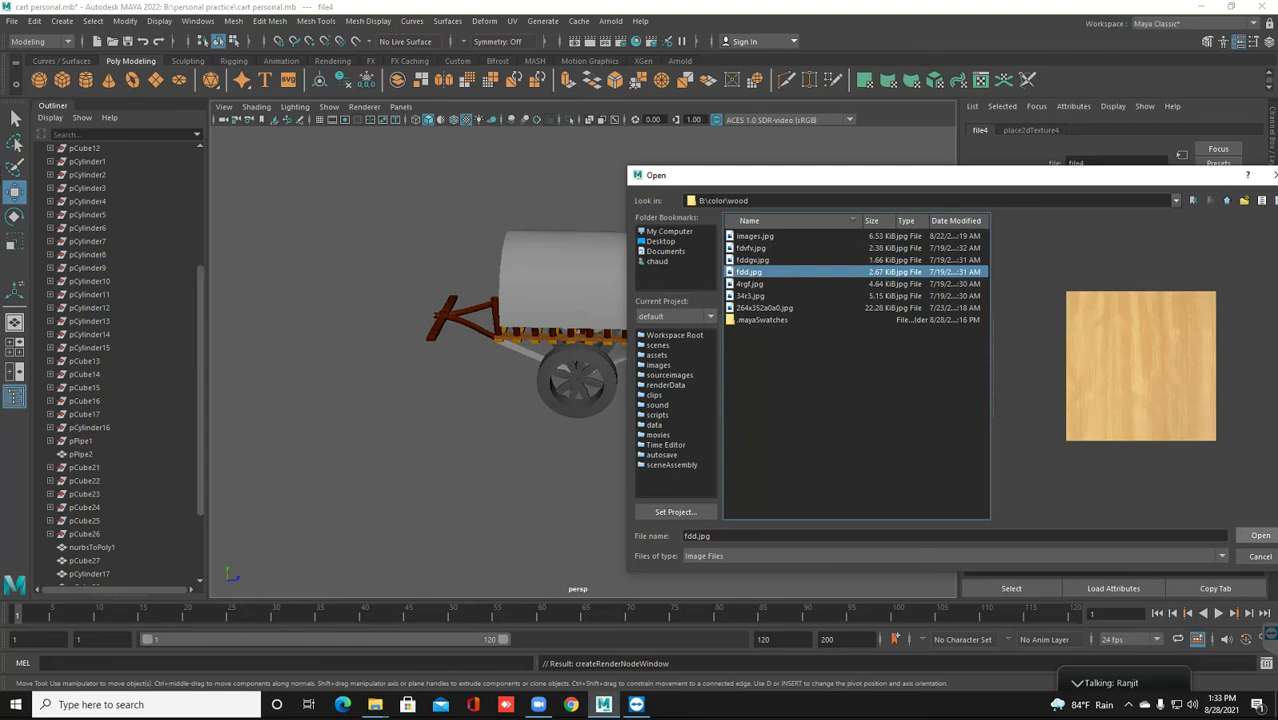
click(1260, 535)
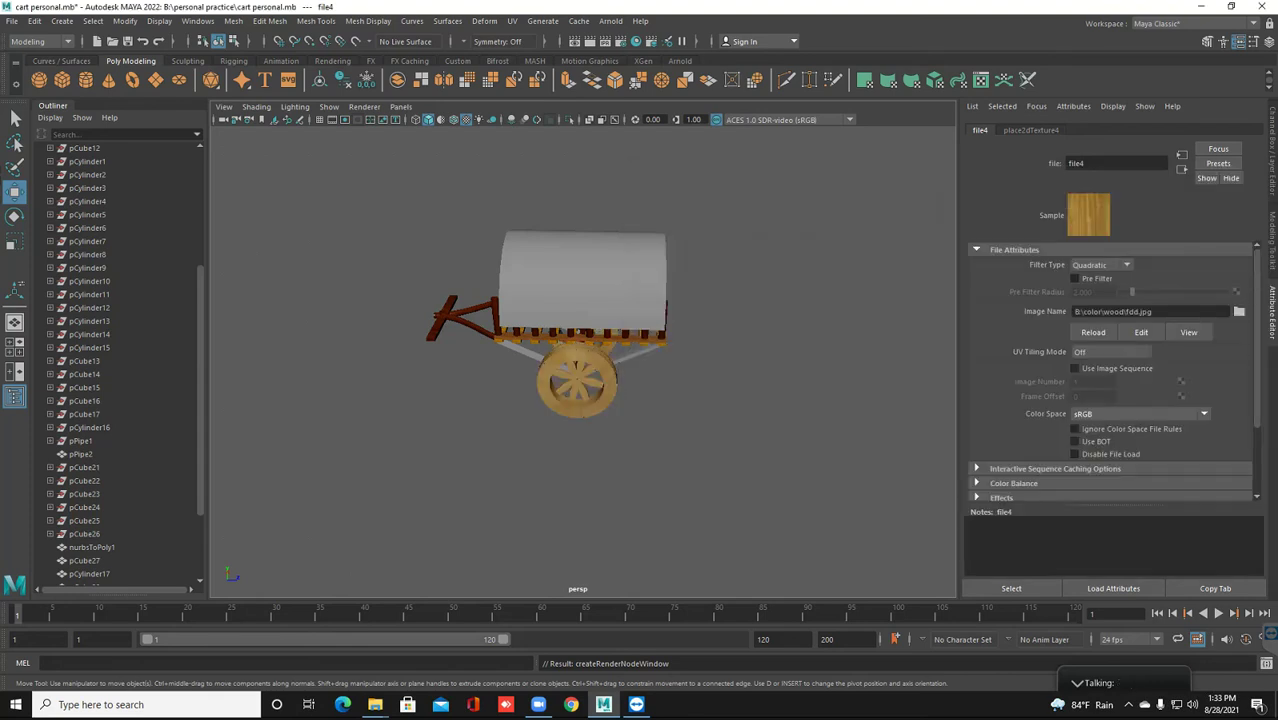
Orbit and zoom to inspect the textured wheels from the front-left, front and rear
scroll(577, 355, up, 3)
mouse_move(577, 301)
alt+mouse_down()
mouse_move(547, 395)
mouse_move(763, 401)
alt+mouse_up()
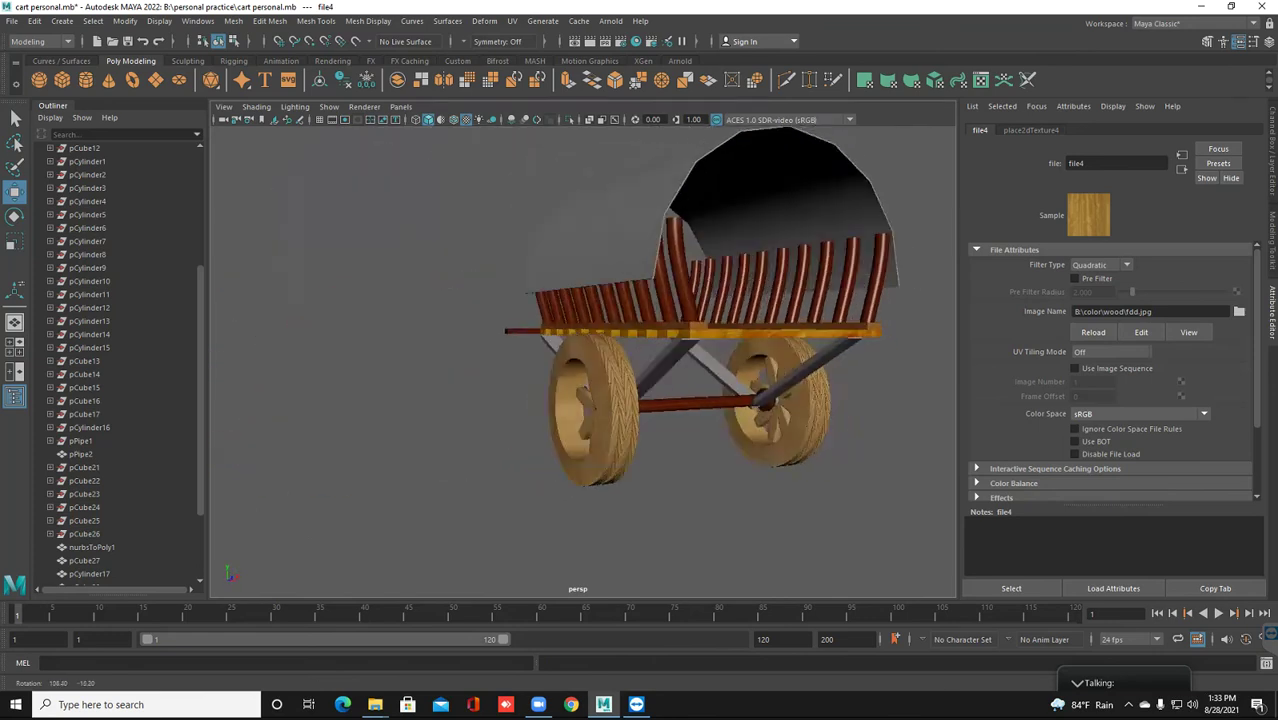
mouse_move(763, 401)
alt+mouse_down()
mouse_move(600, 410)
mouse_move(620, 400)
alt+mouse_up()
scroll(600, 410, up, 3)
scroll(580, 360, down, 2)
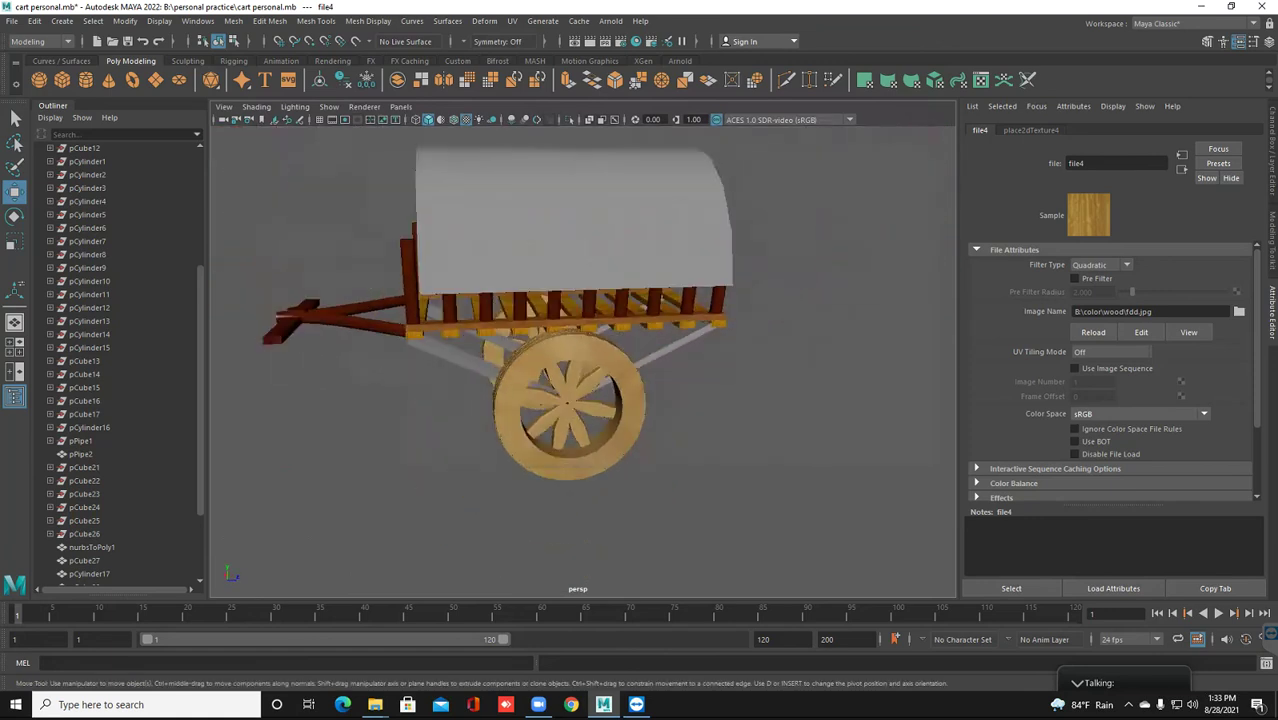
click(620, 400)
mouse_move(620, 400)
alt+mouse_down()
mouse_move(800, 380)
mouse_move(610, 395)
alt+mouse_up()
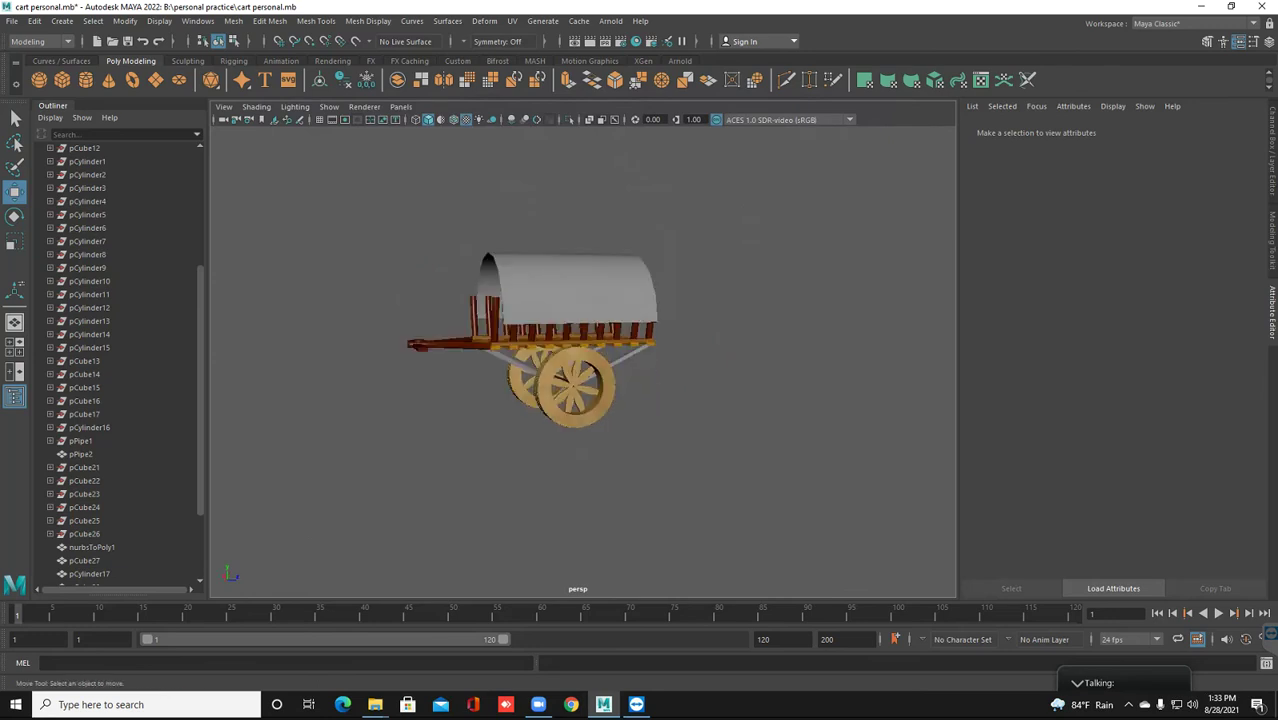
Apply the existing wood material to the chassis piece pCube29
click(560, 355)
right_drag(522, 338, 528, 705)
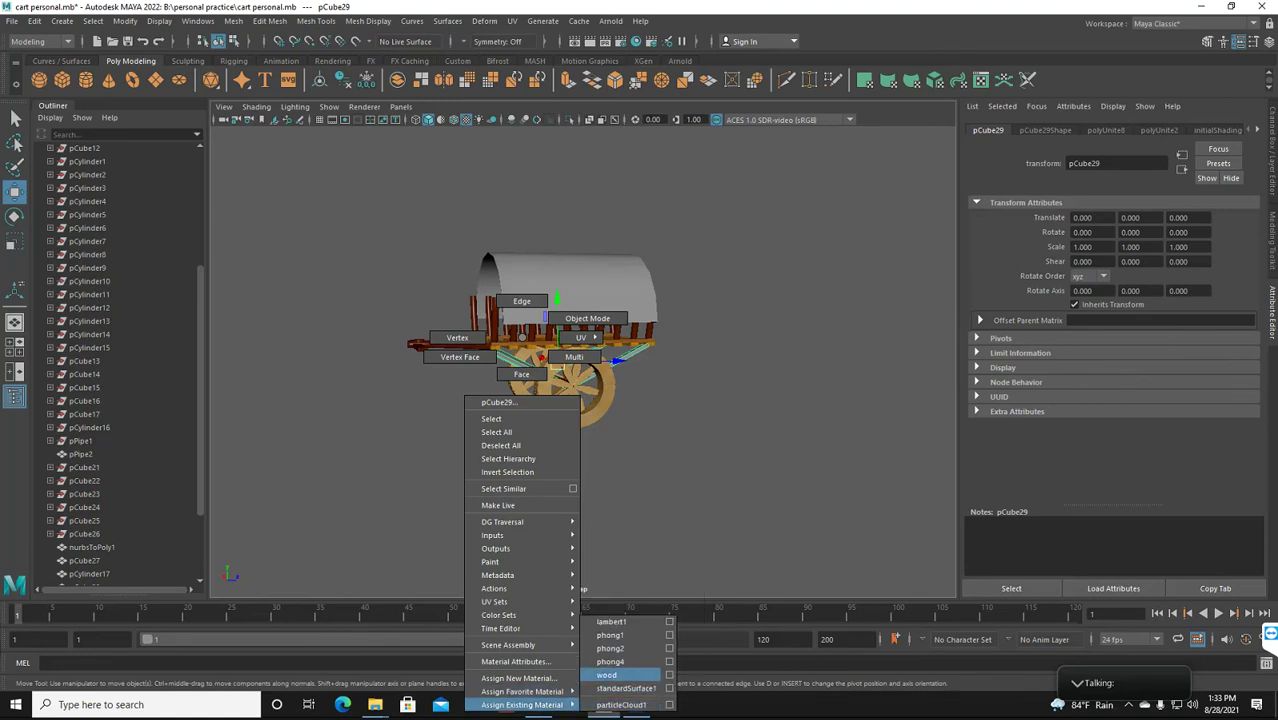
click(607, 674)
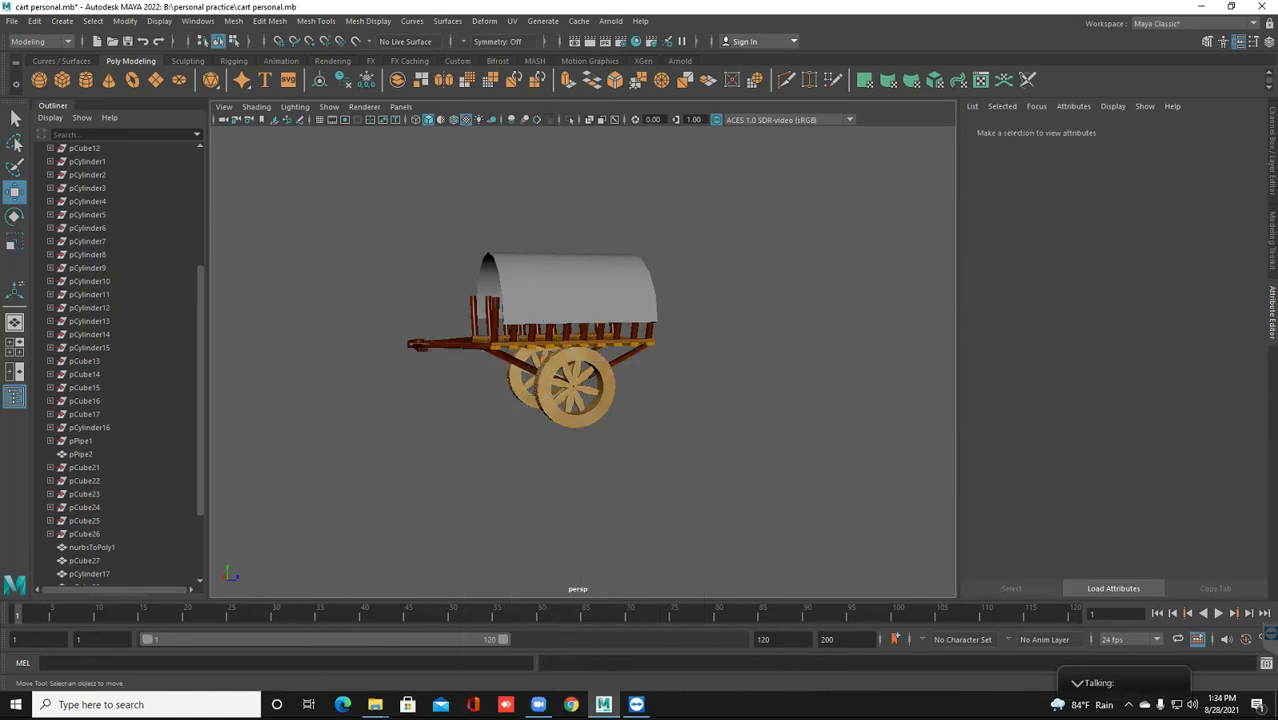
alt+drag(700, 450, 740, 450)
click(92, 547)
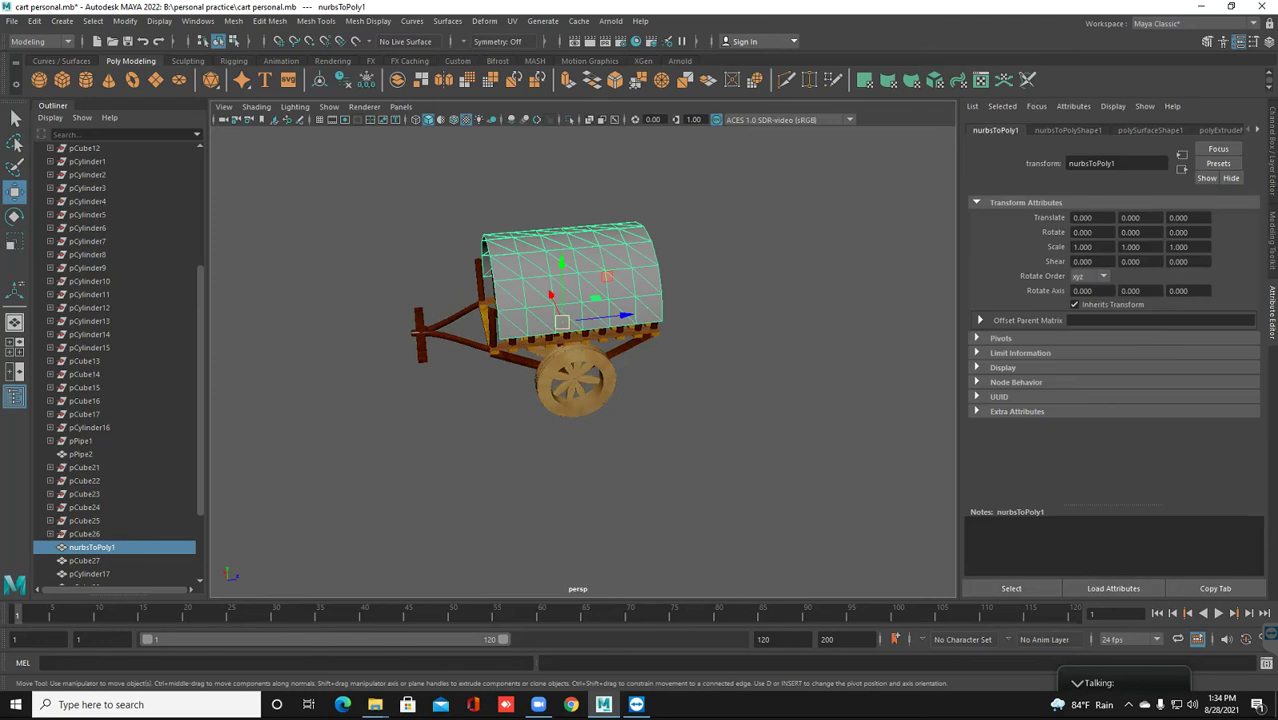
Give the canopy a new Phong material with a file texture on its colour
right_click(604, 231)
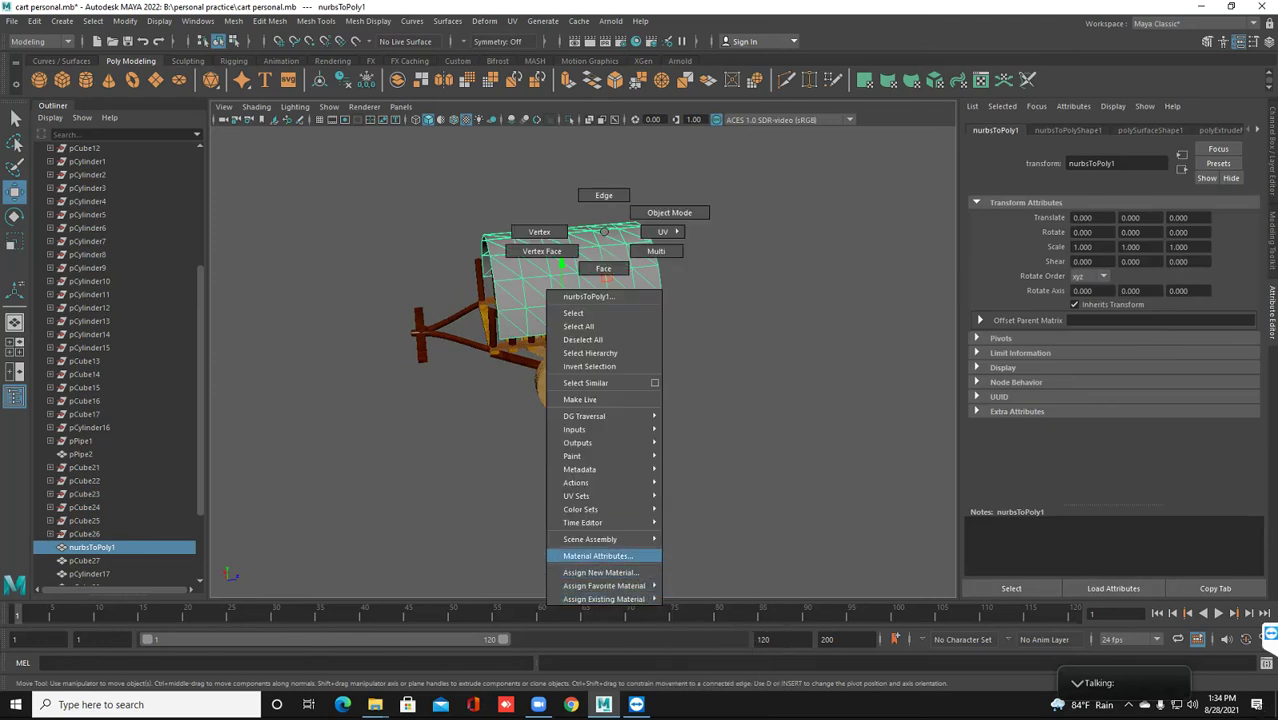
click(600, 572)
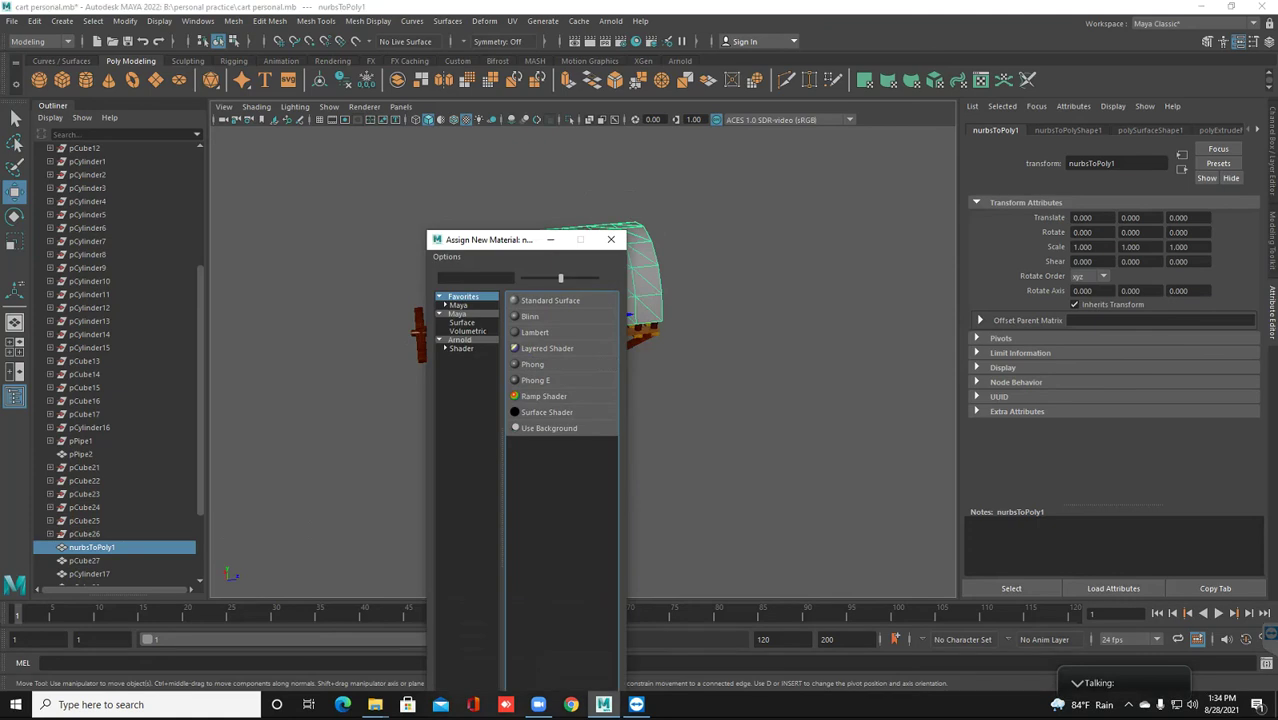
click(532, 364)
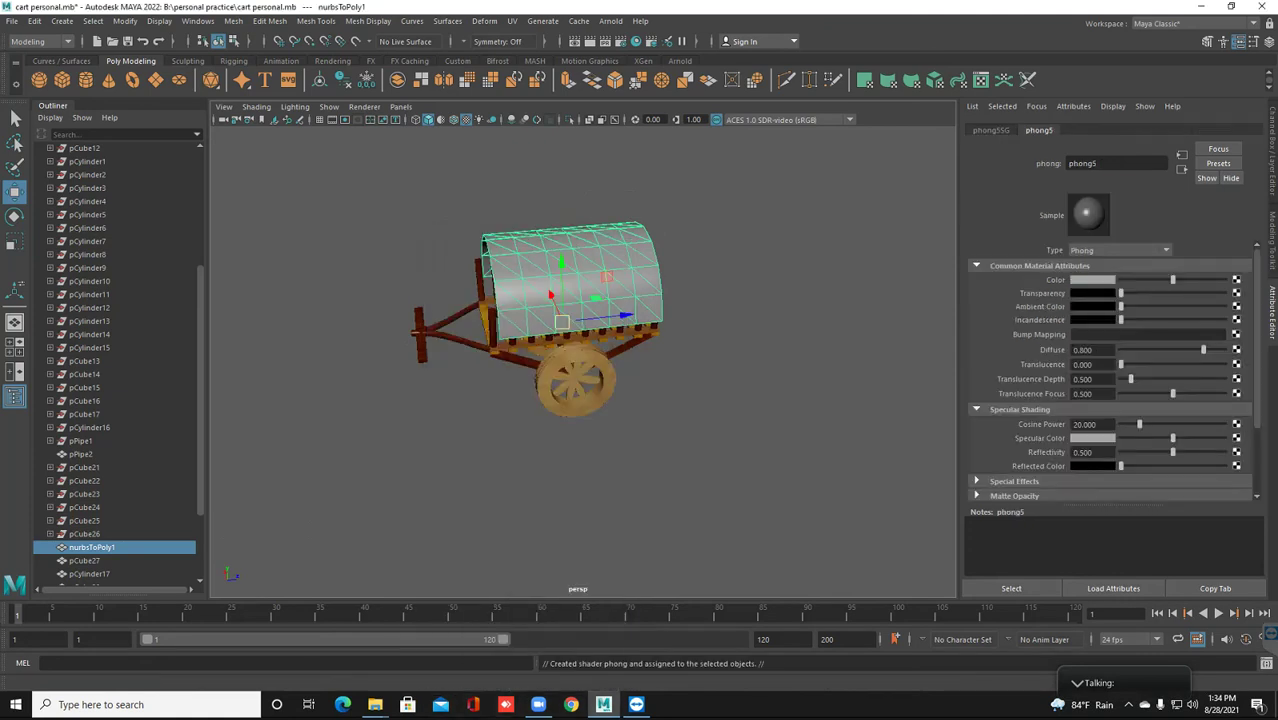
click(1236, 279)
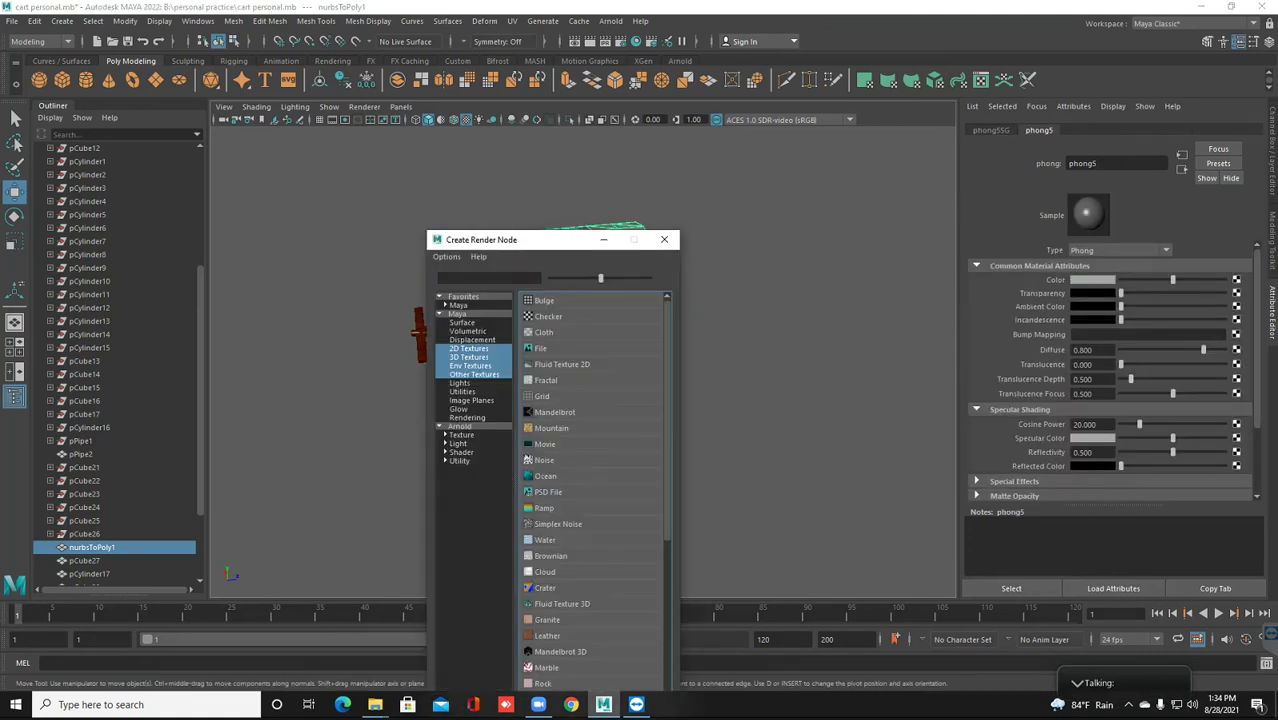
click(540, 348)
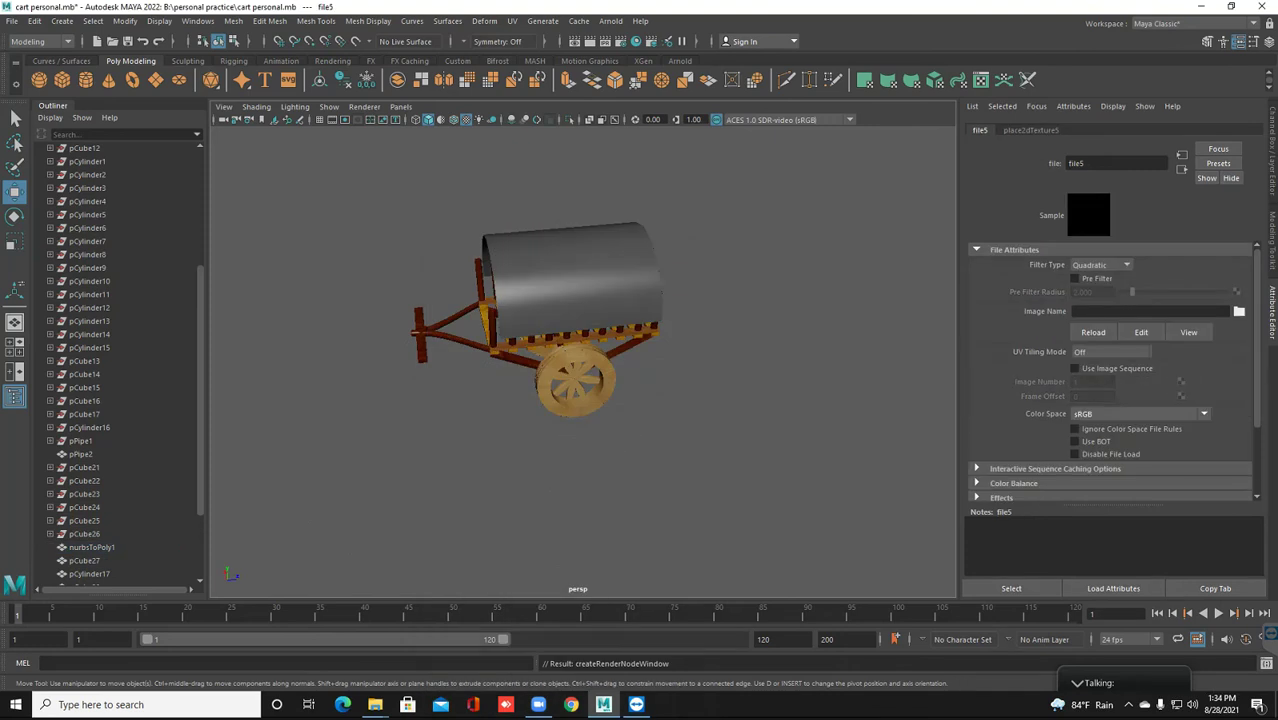
Browse the texture's image file dialog to the B:\color\gundri folder
click(1238, 311)
click(669, 231)
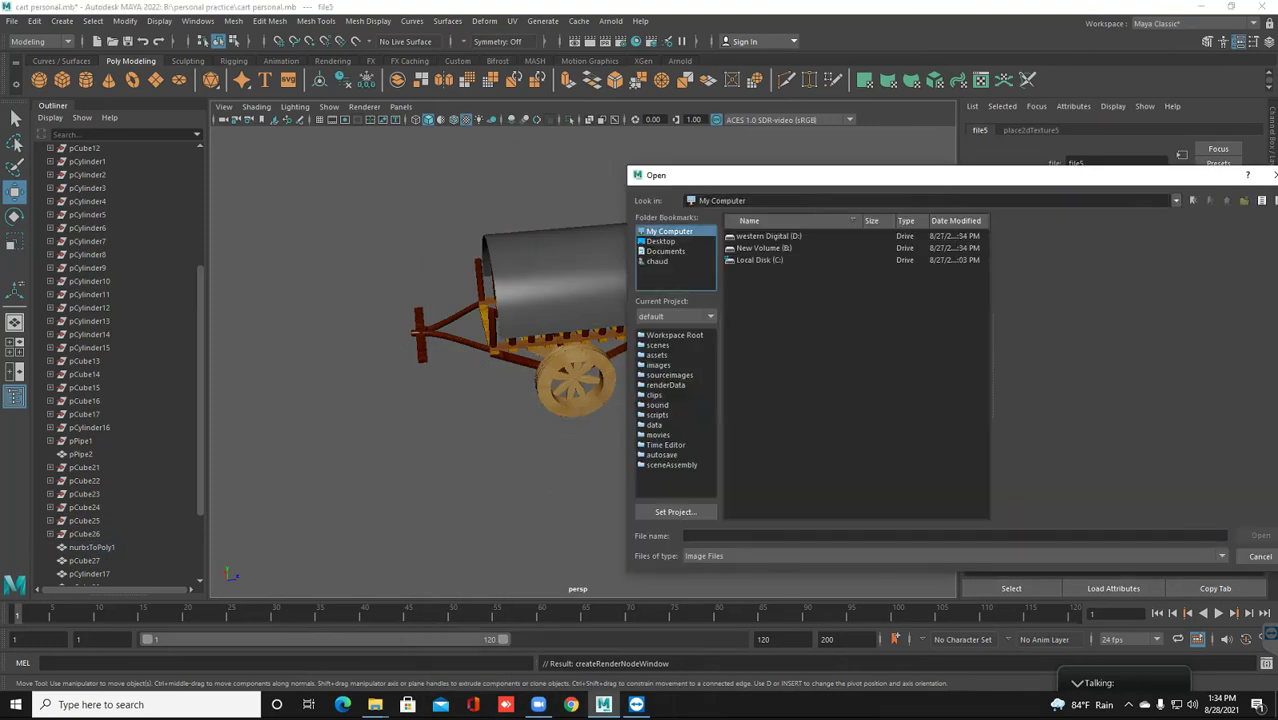
double_click(770, 248)
double_click(745, 307)
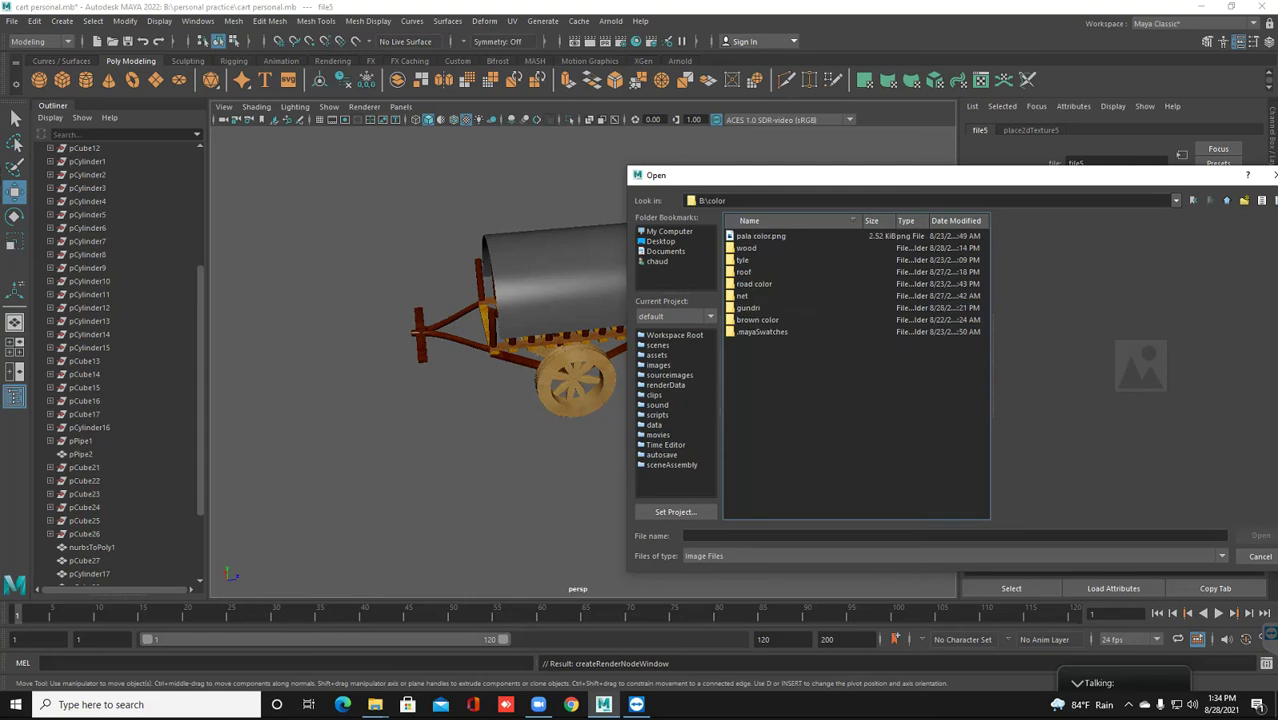
double_click(748, 307)
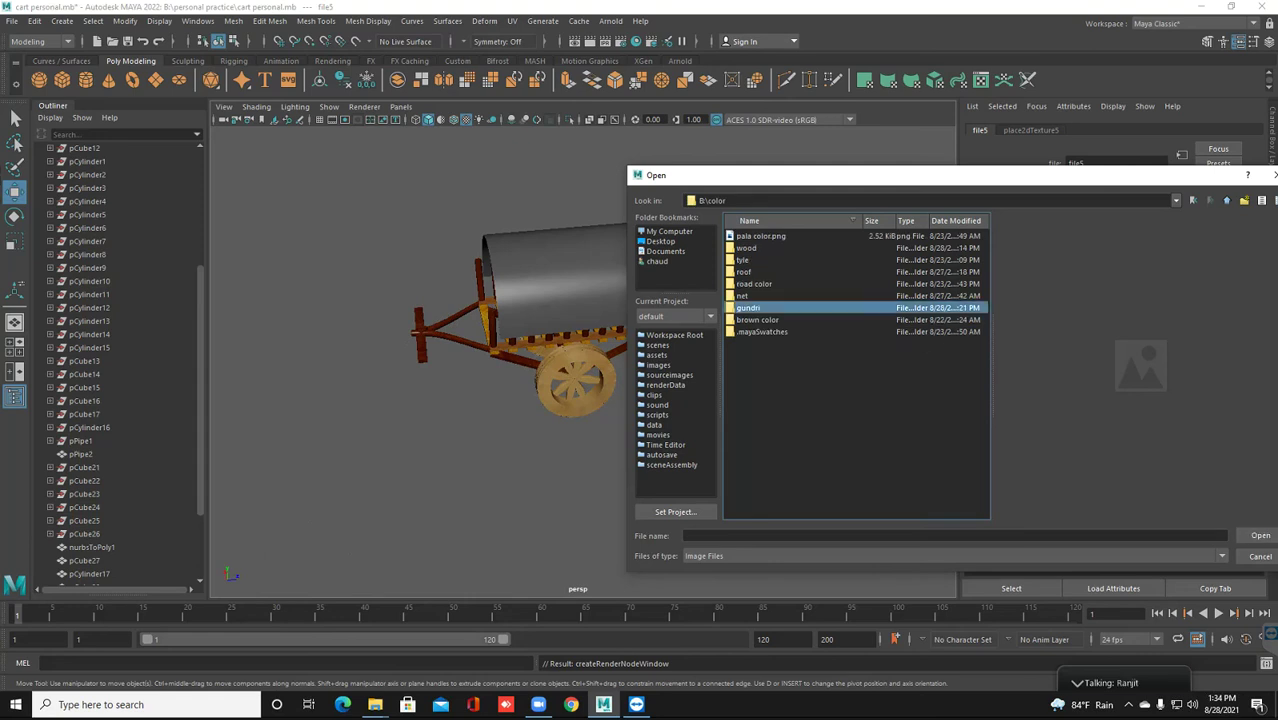
Preview the wicker images and load the dog-days jpg onto the canopy
click(797, 236)
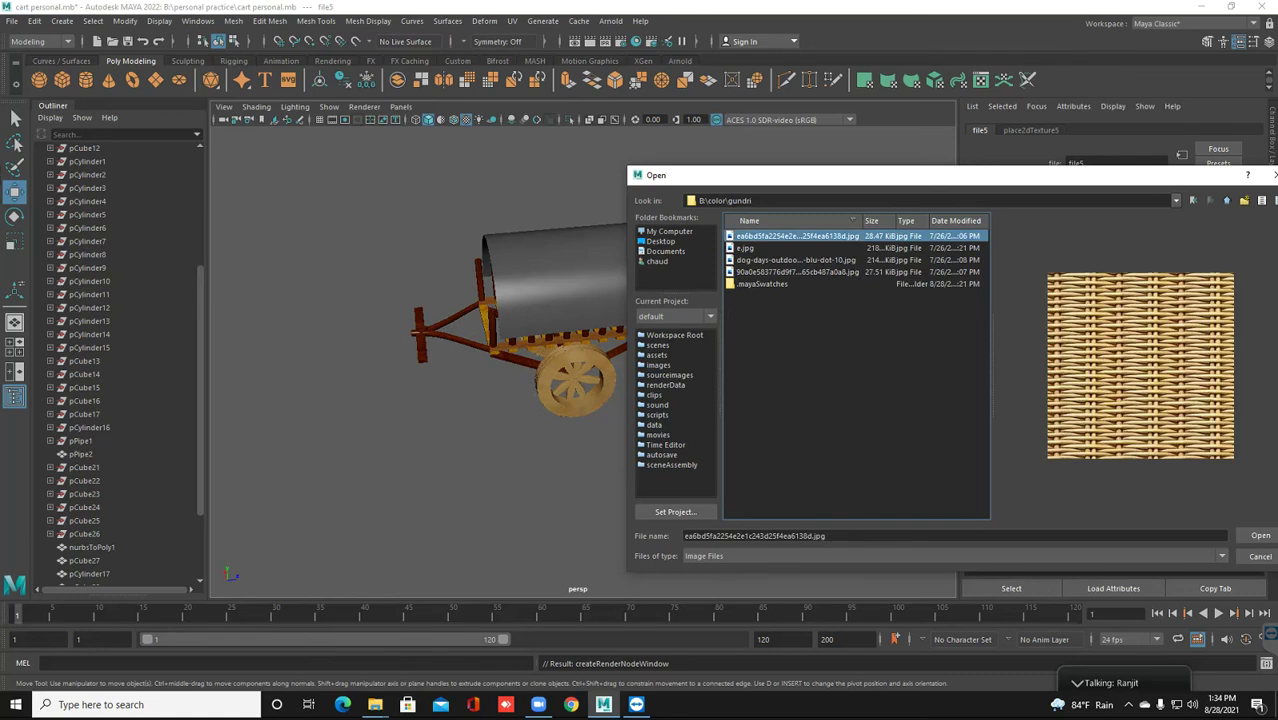
click(760, 248)
click(795, 260)
click(797, 272)
click(795, 260)
click(1259, 535)
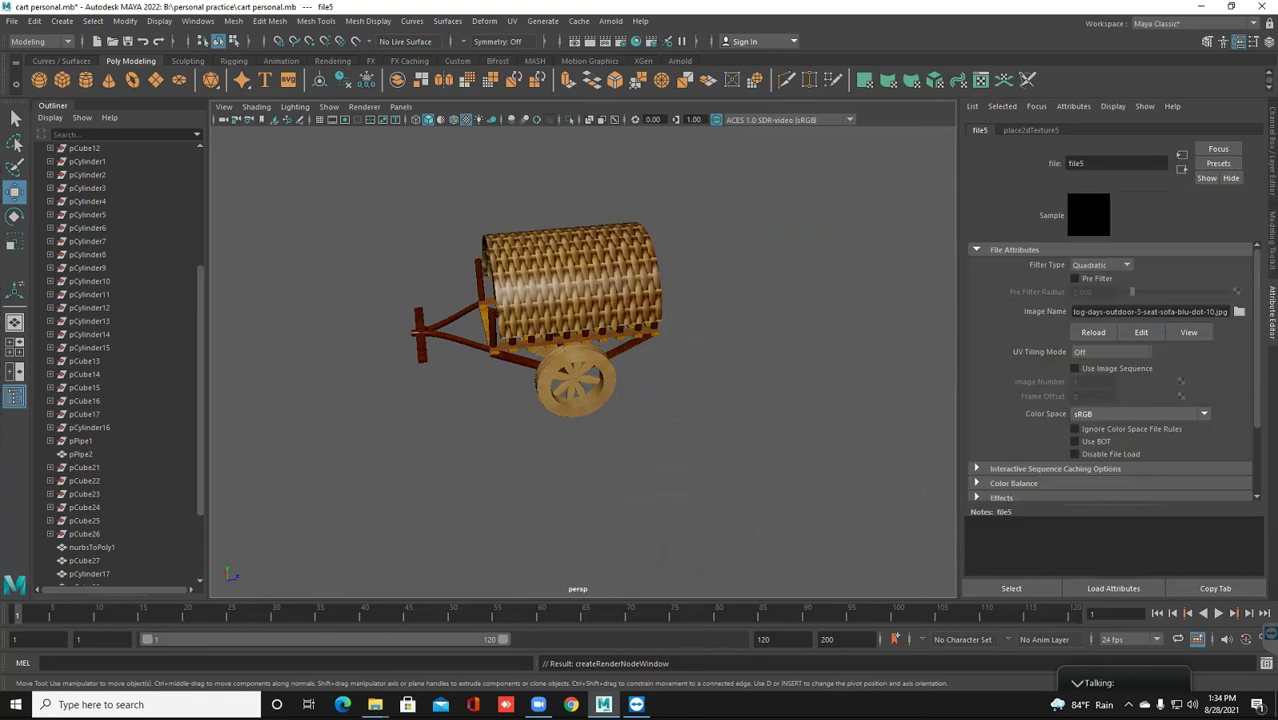
mouse_move(560, 400)
alt+mouse_down()
mouse_move(650, 400)
mouse_move(540, 400)
alt+mouse_up()
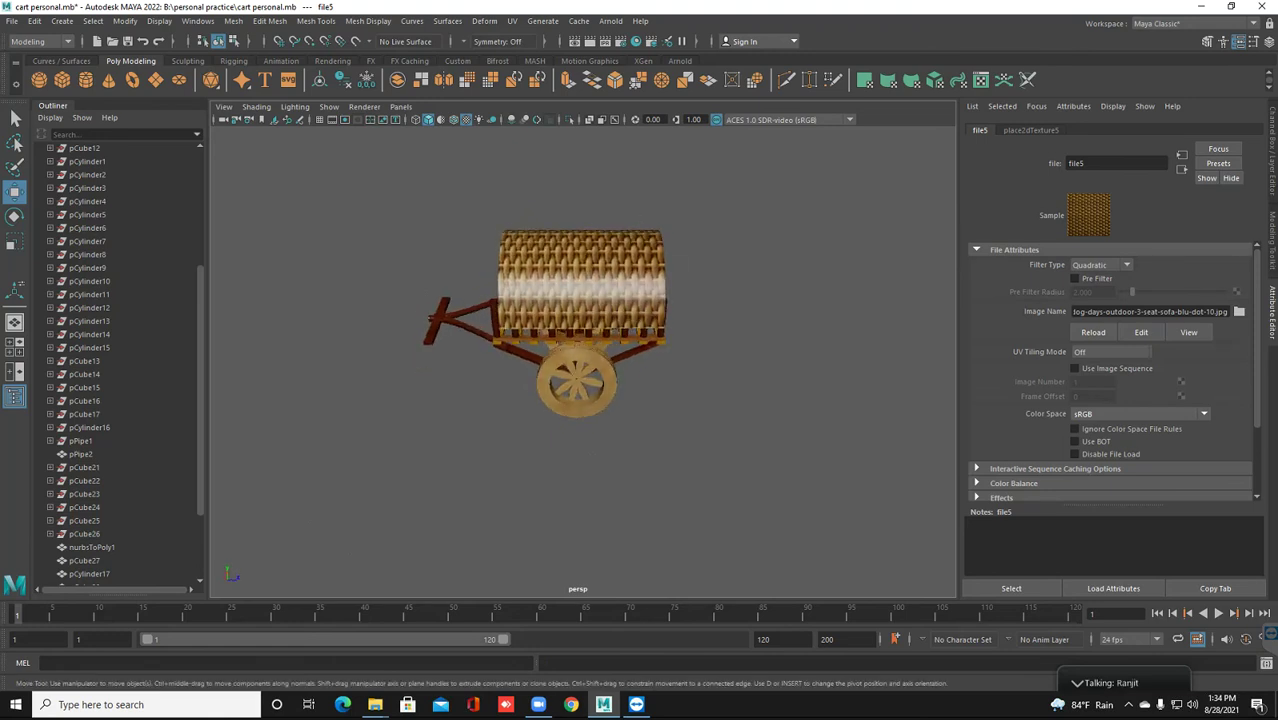
click(1239, 311)
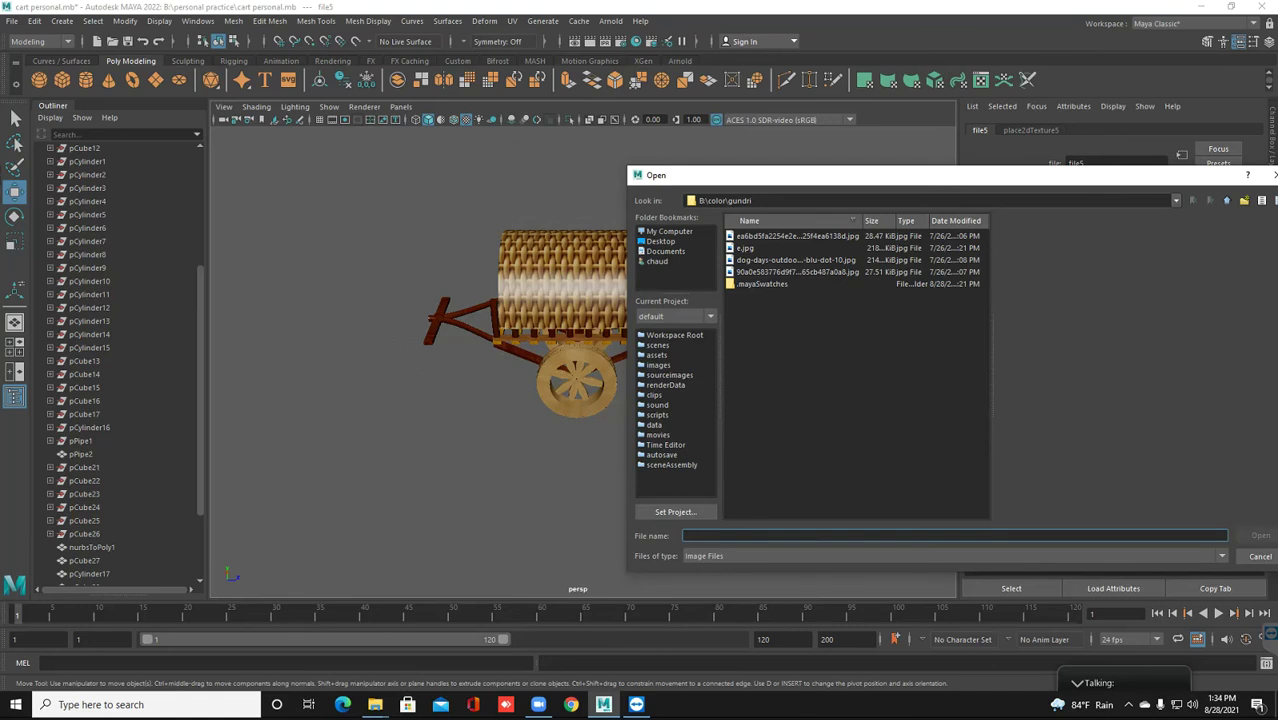
Replace the canopy texture image with e.jpg
click(795, 260)
click(746, 248)
click(1259, 535)
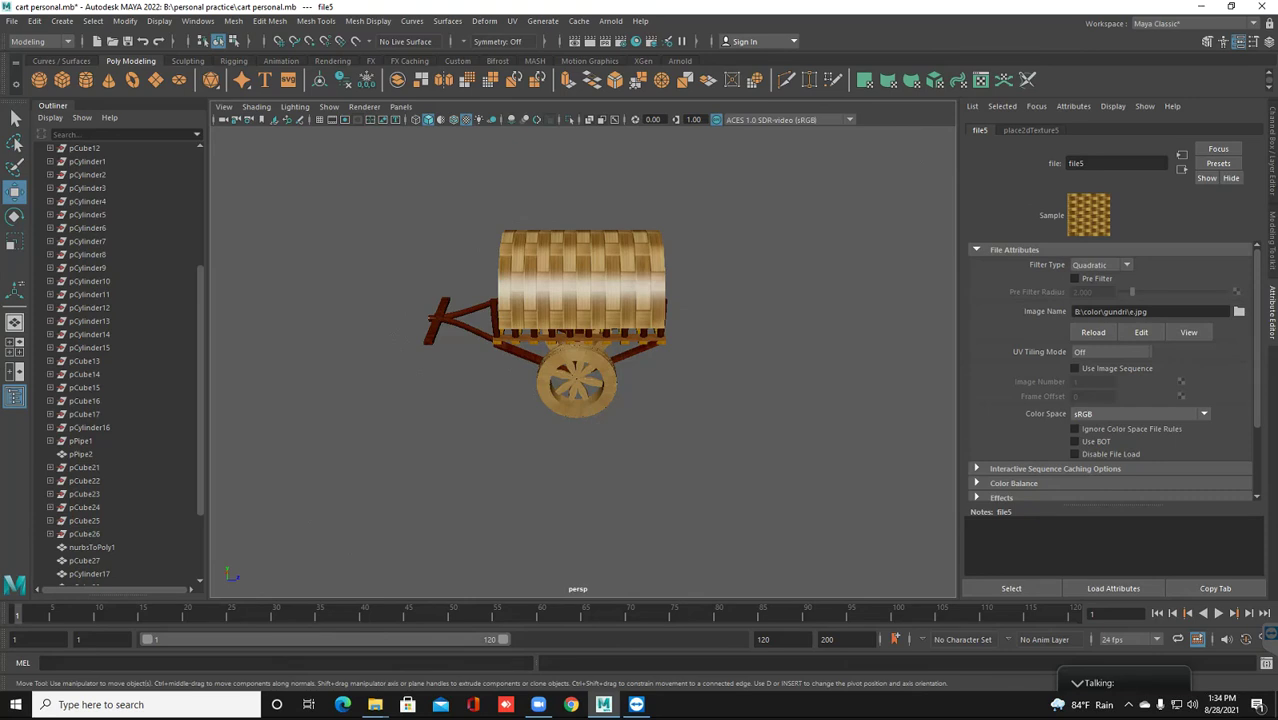
Set the place2dTexture Repeat UV to 5 and 5
click(1030, 130)
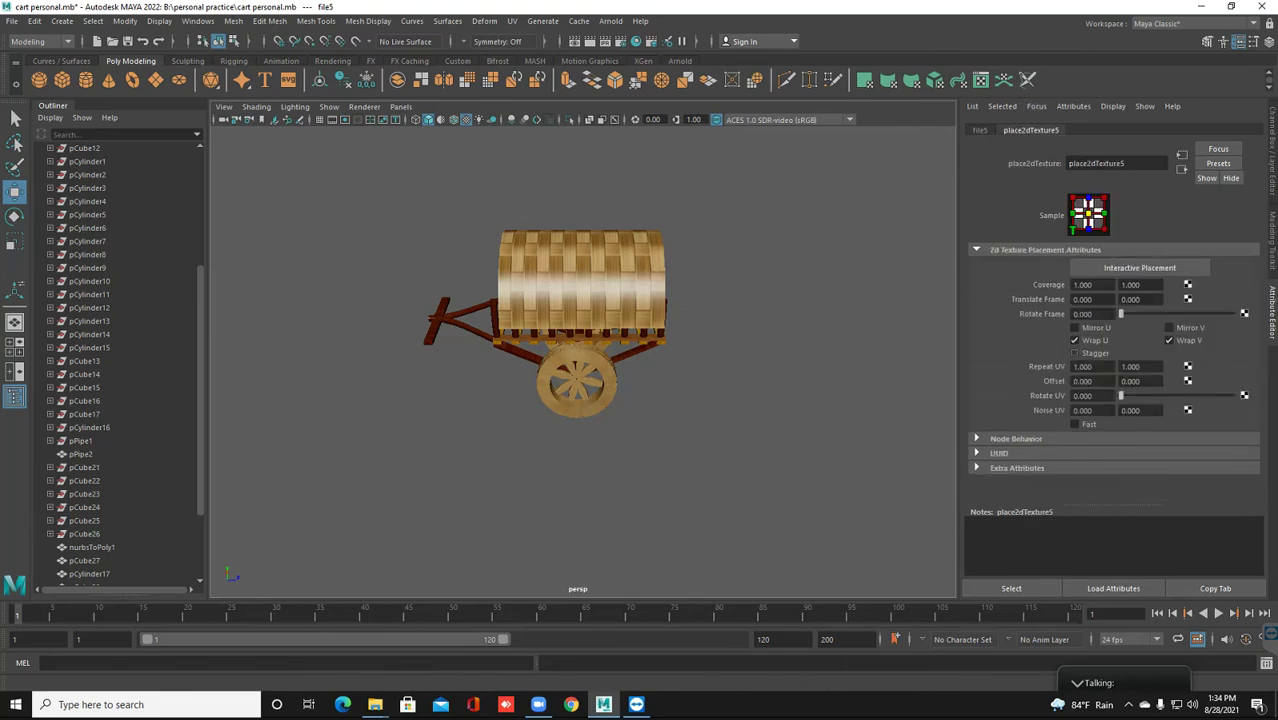
click(1088, 366)
drag(1090, 366, 1072, 366)
text(5)
key(Tab)
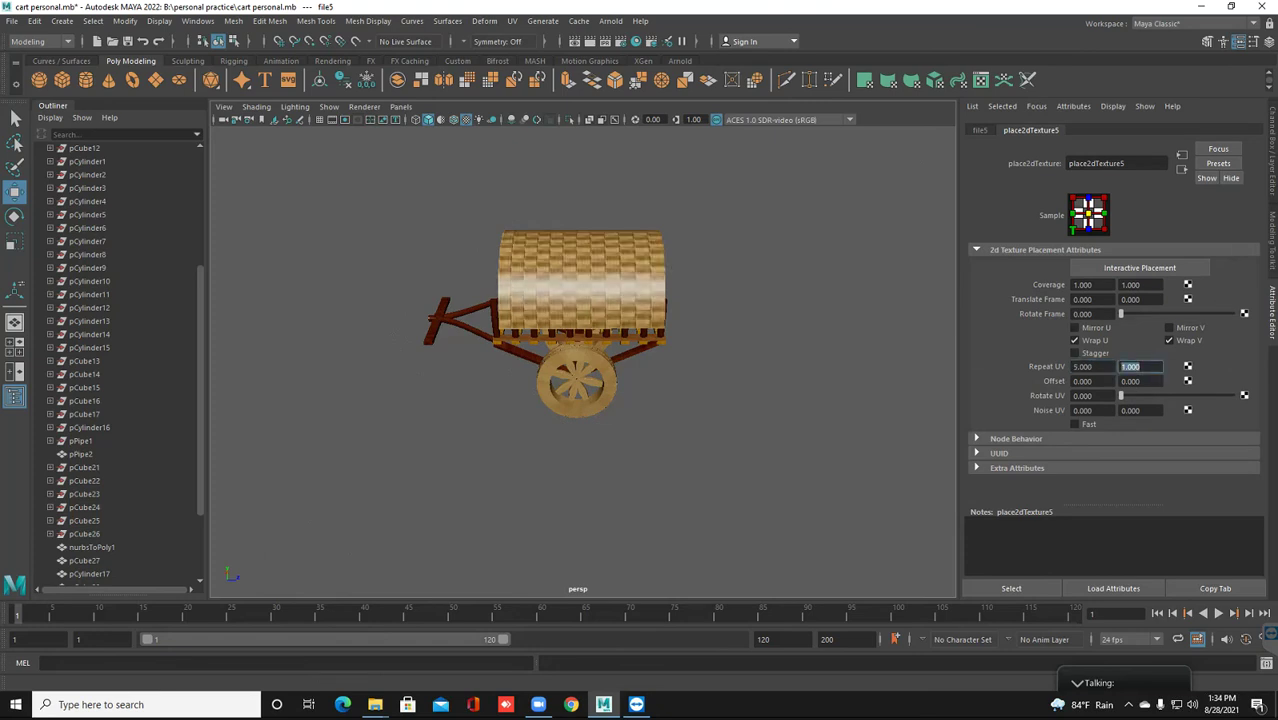
text(5)
key(Return)
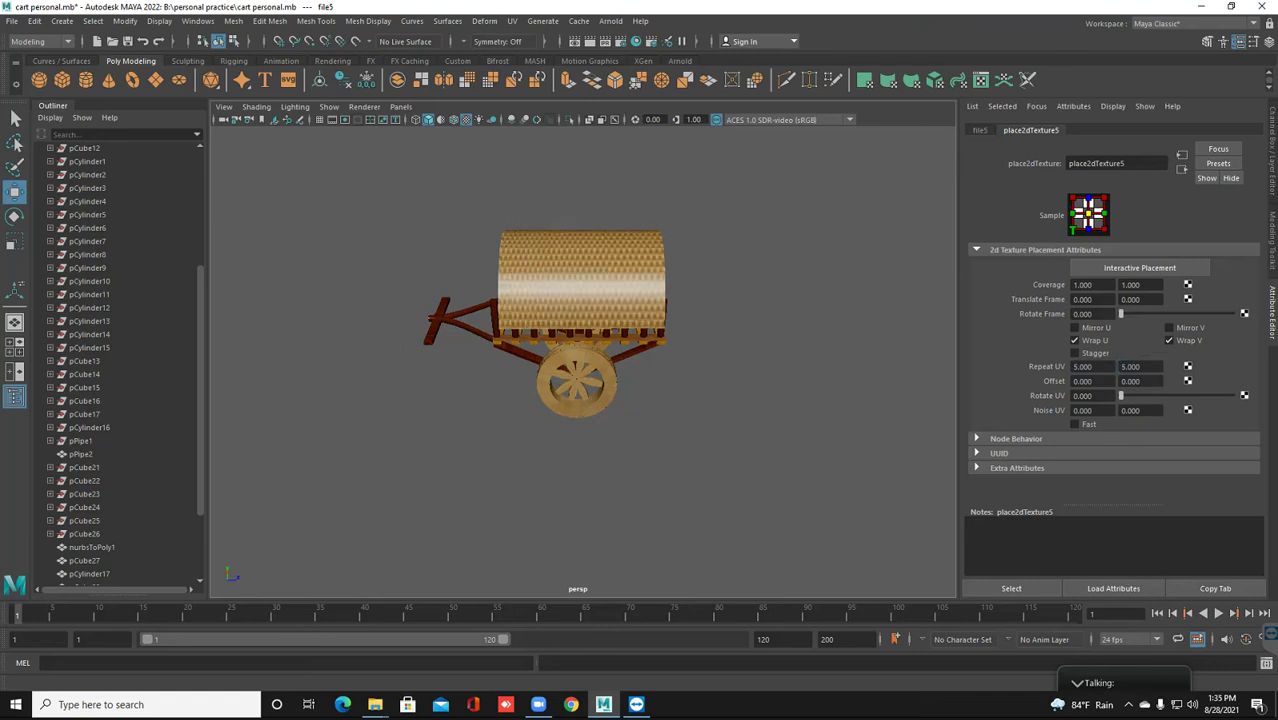
click(780, 460)
Orbit and zoom around the cart to inspect the new canopy, then save the scene
mouse_move(600, 400)
alt+mouse_down()
mouse_move(440, 400)
mouse_move(680, 400)
alt+mouse_up()
scroll(580, 350, up, 5)
scroll(580, 350, up, 3)
mouse_move(580, 400)
alt+mouse_down()
mouse_move(700, 380)
mouse_move(740, 350)
alt+mouse_up()
alt+drag(580, 350, 700, 340)
scroll(580, 350, down, 5)
key(ctrl+s)
Frame the whole cart, check it from a rear three-quarter angle, and save again
key(w)
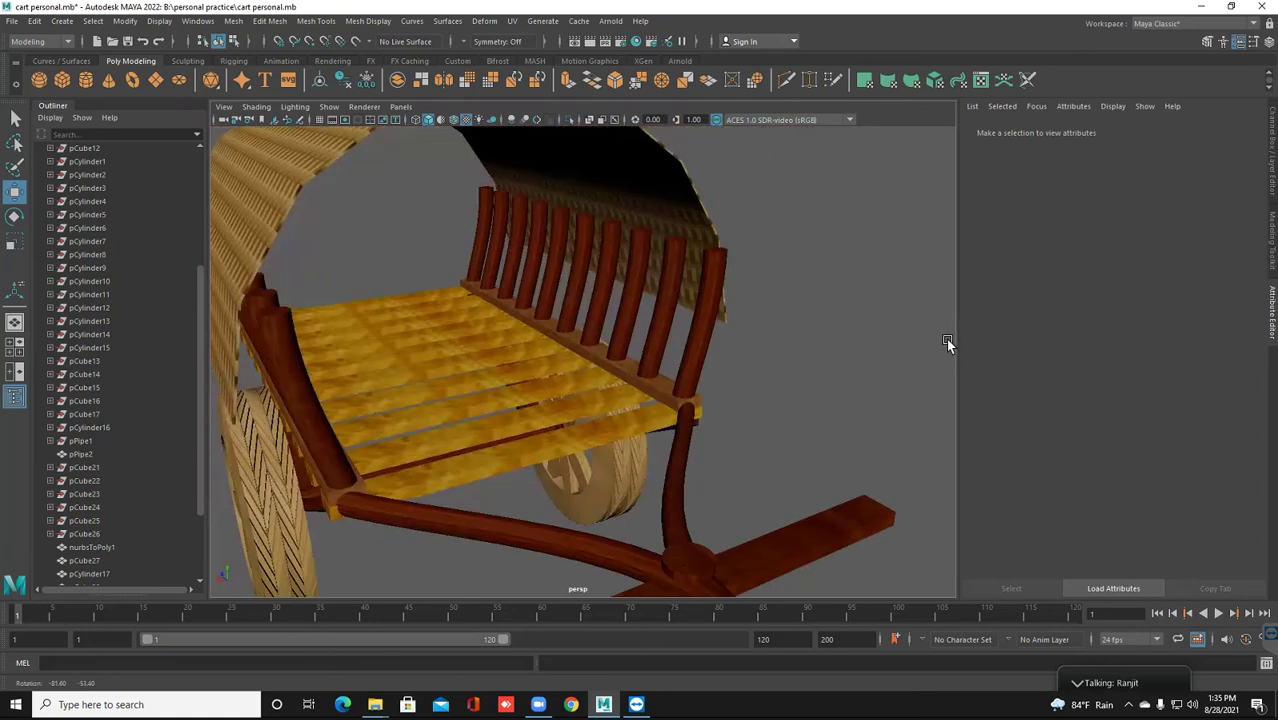
alt+right_drag(946, 341, 870, 340)
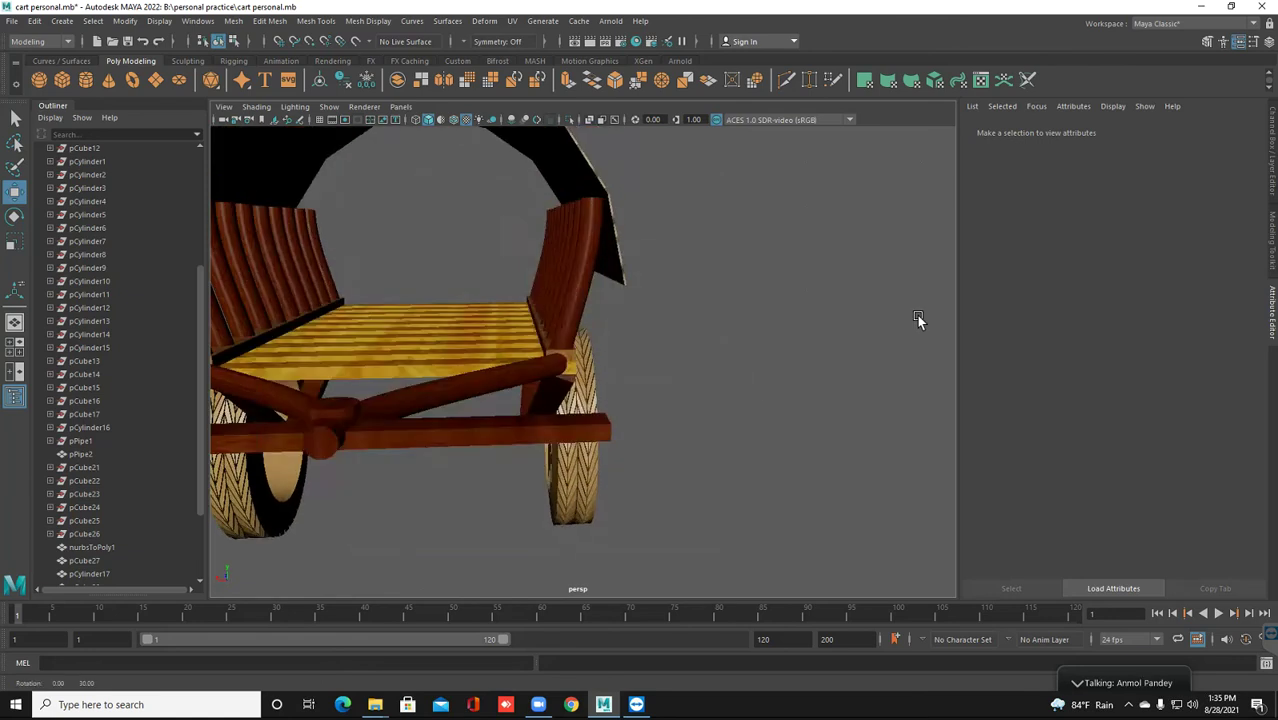
key(f)
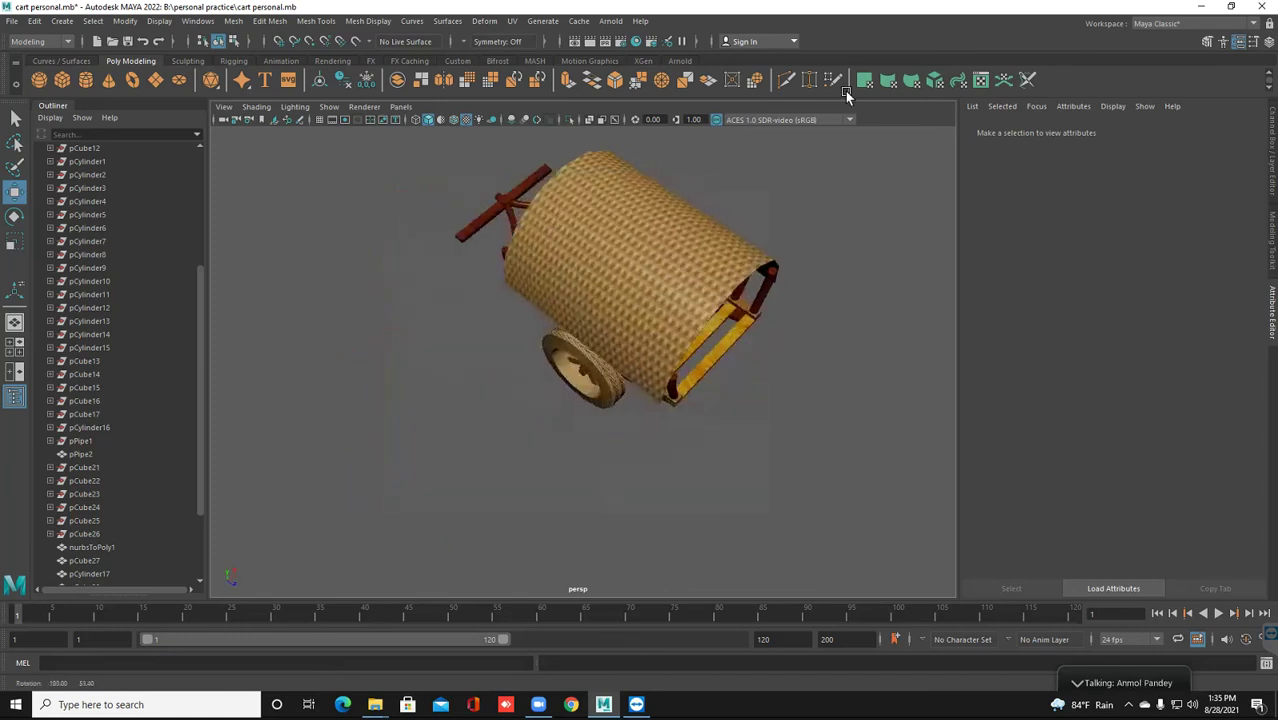
mouse_move(731, 295)
alt+mouse_down()
mouse_move(712, 306)
mouse_move(707, 351)
alt+mouse_up()
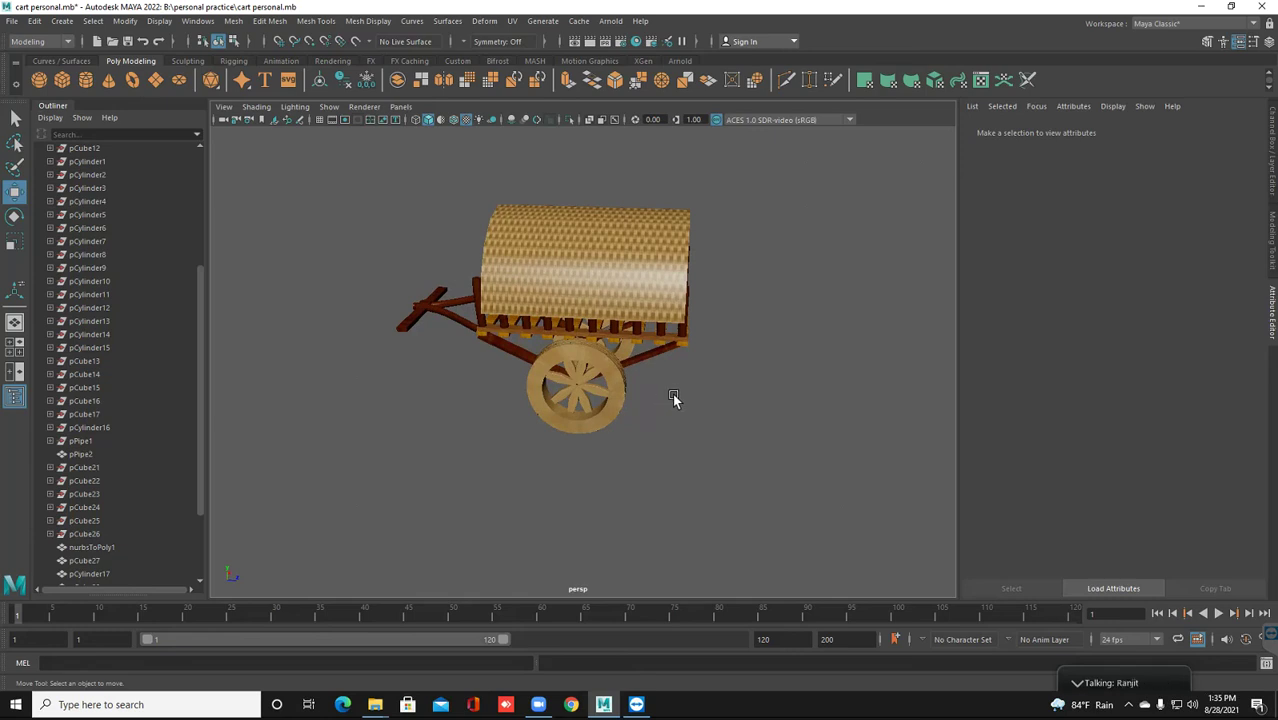
drag(613, 378, 655, 418)
click(519, 434)
alt+drag(571, 442, 686, 417)
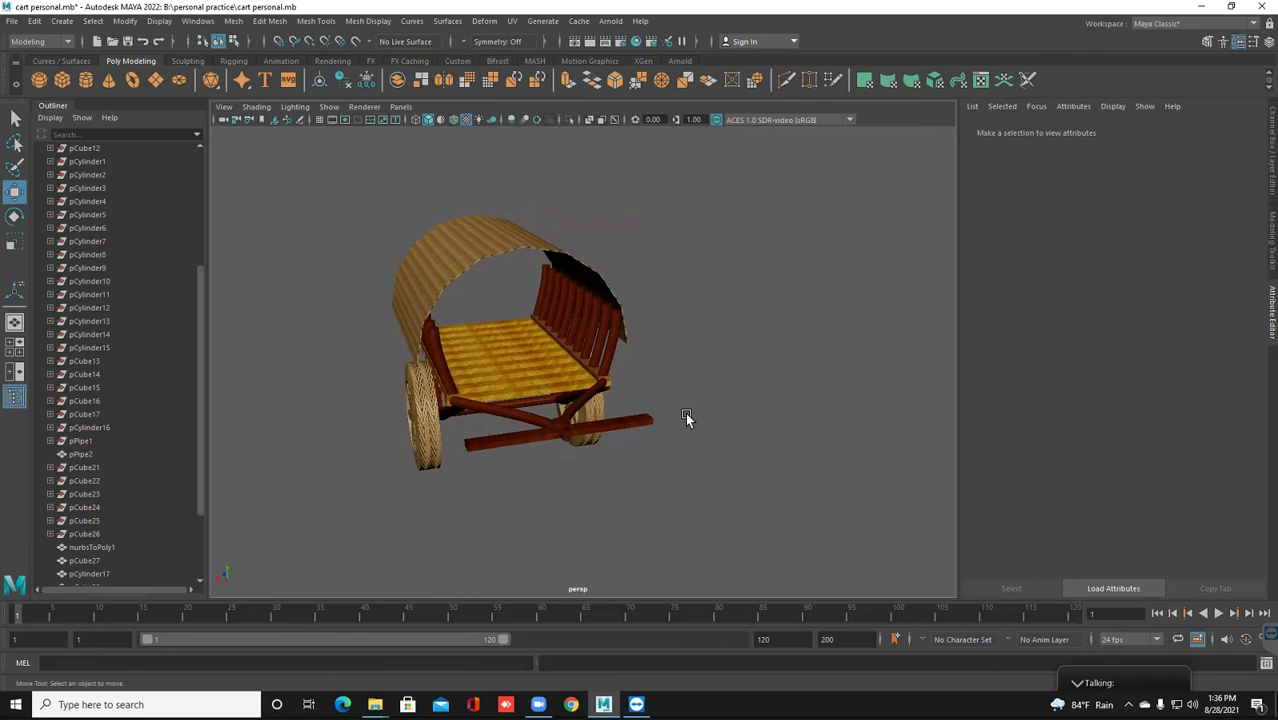
key(ctrl+s)
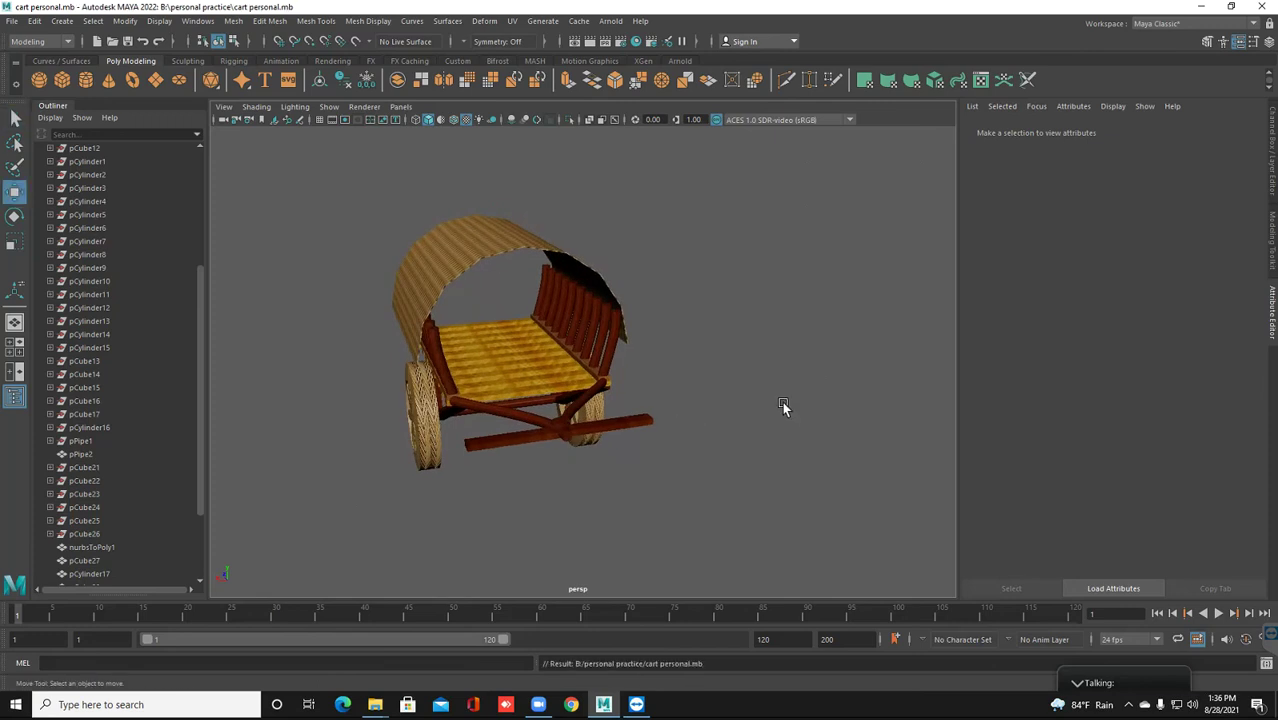
Orbit and pan to view the cart's side, open front and three-quarter angle
alt+drag(645, 423, 546, 416)
scroll(551, 403, up, 2)
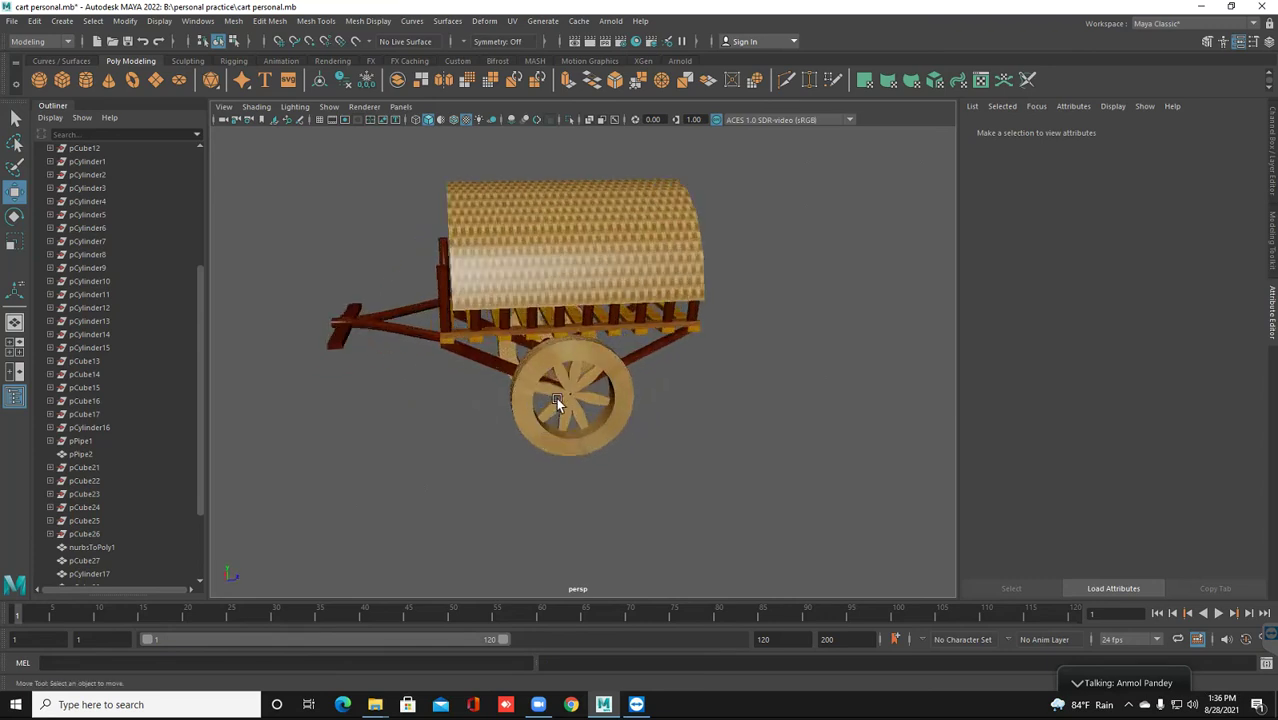
scroll(556, 397, up, 2)
alt+middle_drag(556, 360, 565, 447)
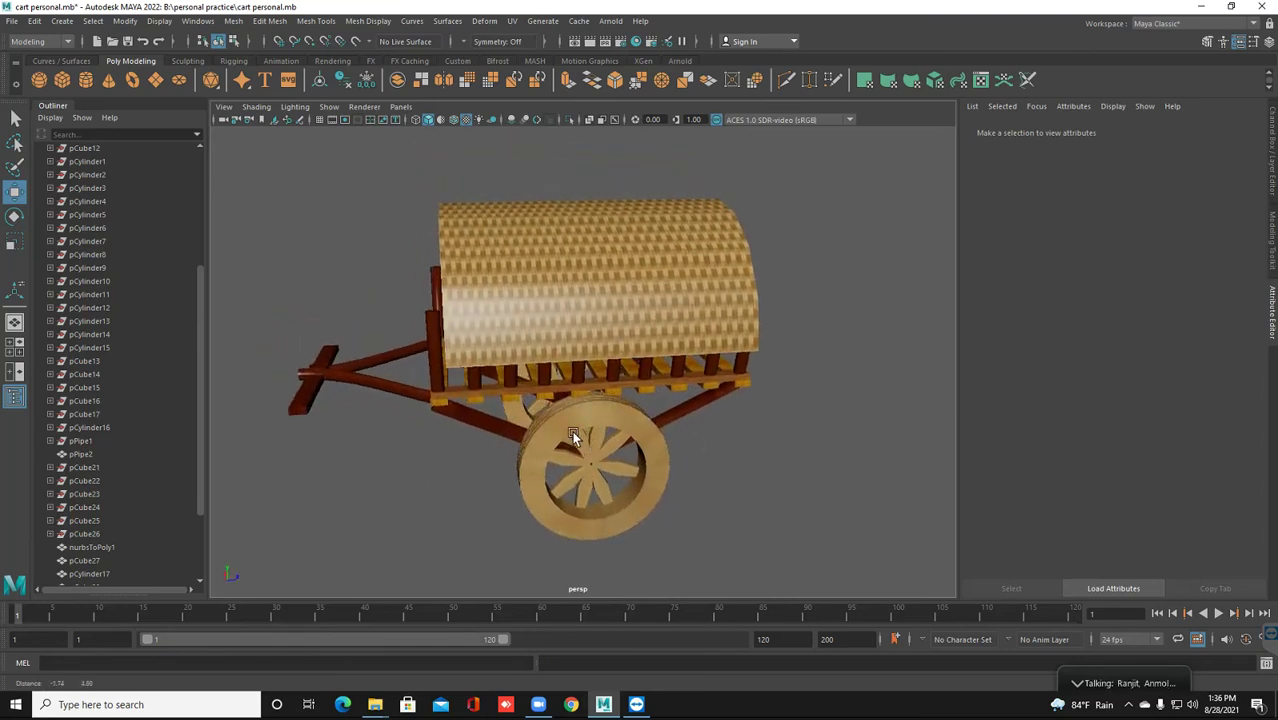
mouse_move(565, 447)
alt+mouse_down()
mouse_move(635, 431)
mouse_move(492, 418)
mouse_move(502, 406)
alt+mouse_up()
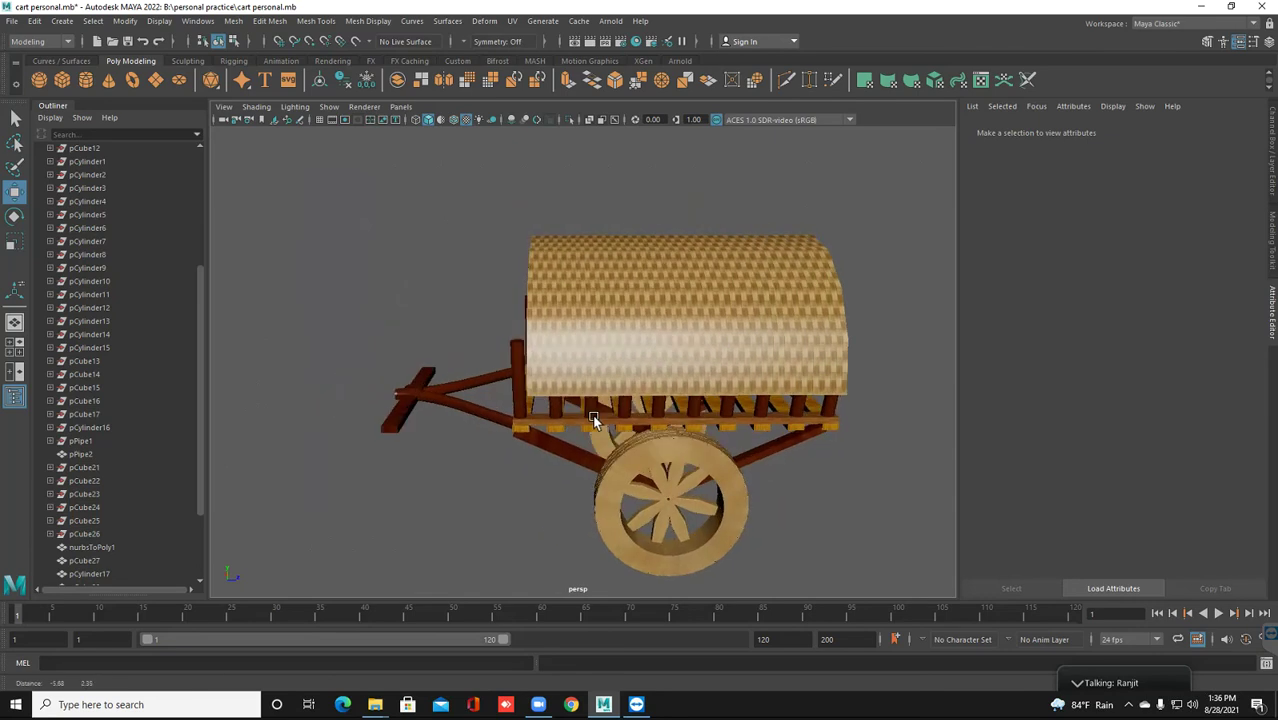
mouse_move(528, 473)
alt+mouse_down()
mouse_move(542, 477)
mouse_move(553, 452)
alt+mouse_up()
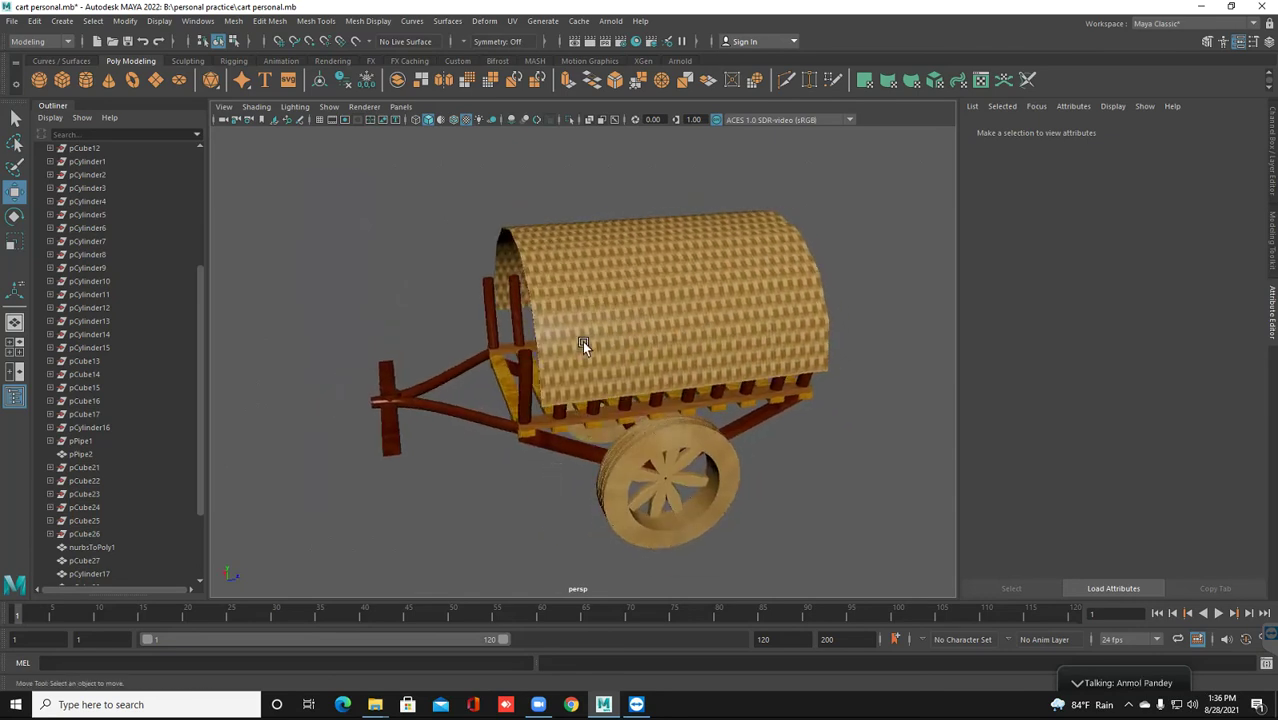
Select and frame the wicker canopy, then move it to -0.632 along Z
click(583, 345)
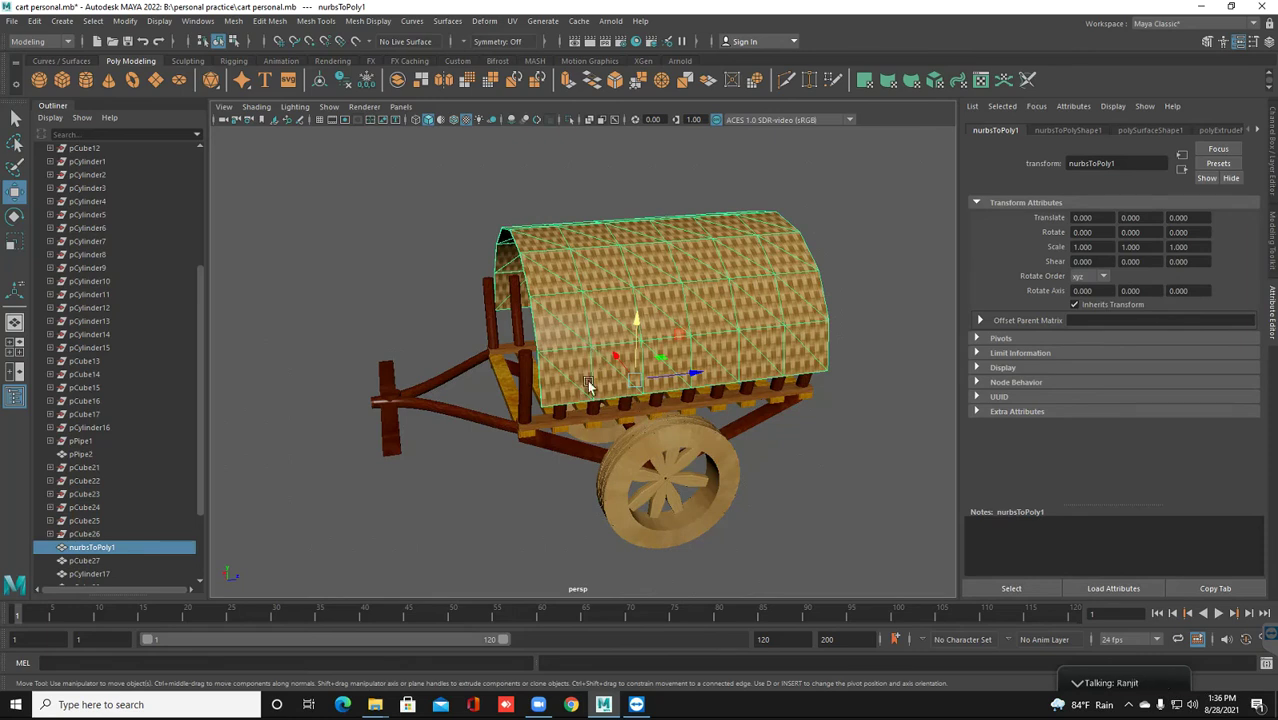
scroll(552, 449, up, 3)
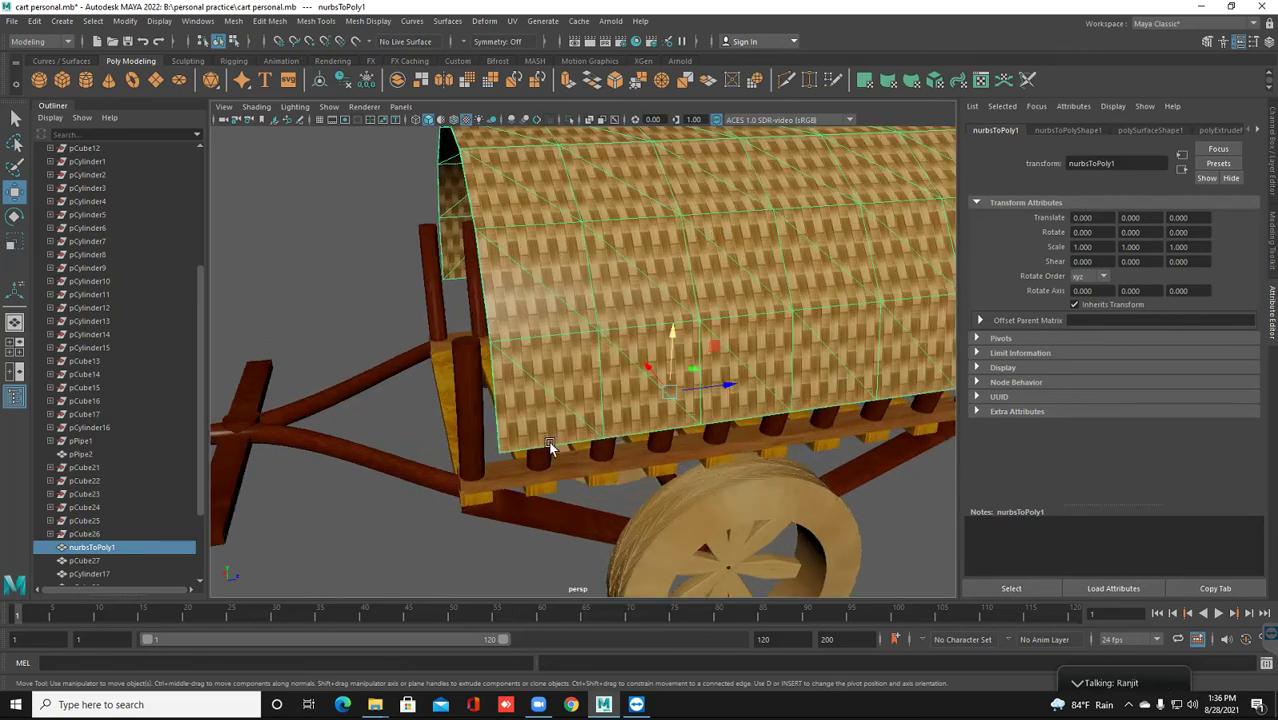
key(f)
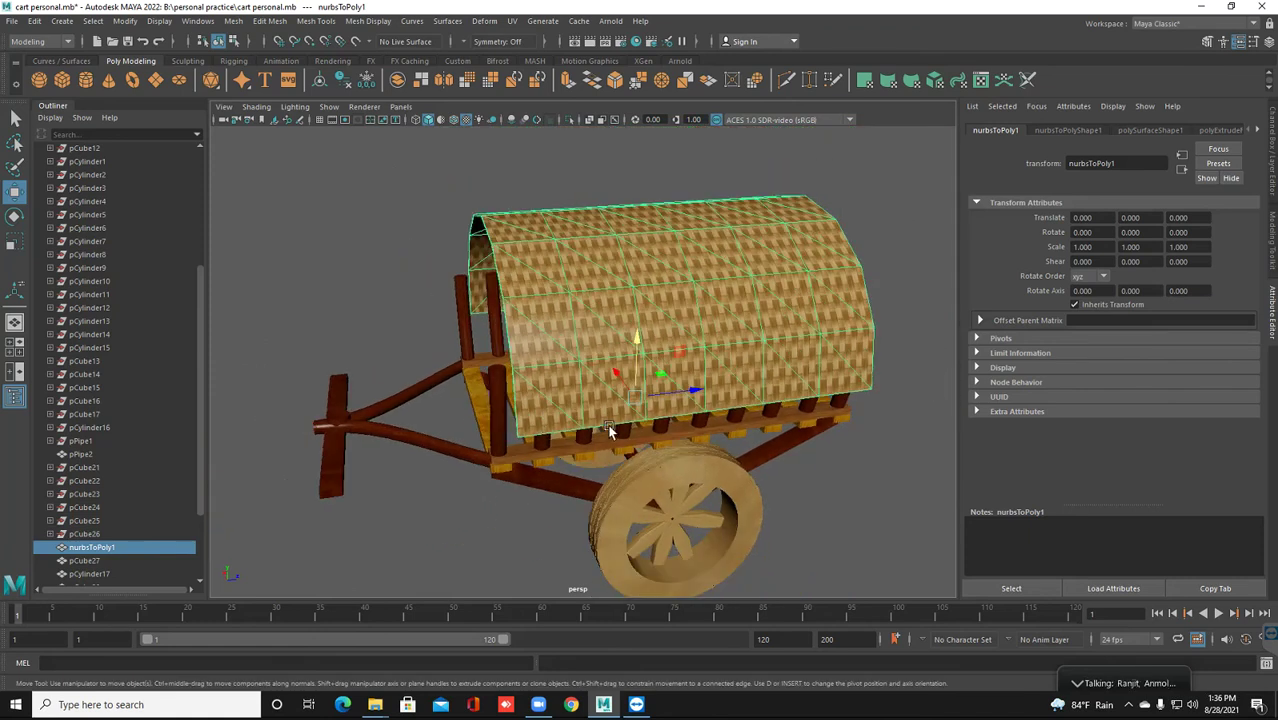
mouse_move(549, 445)
alt+mouse_down()
mouse_move(522, 439)
mouse_move(501, 379)
alt+mouse_up()
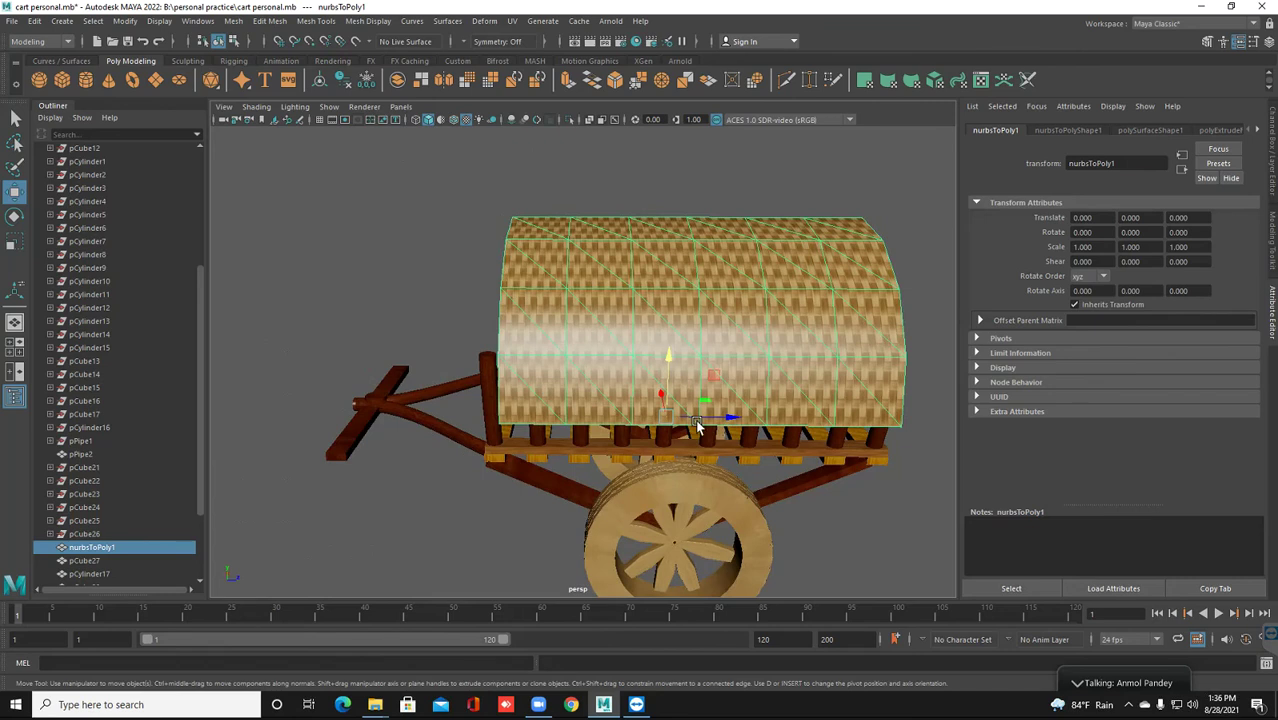
drag(707, 416, 698, 412)
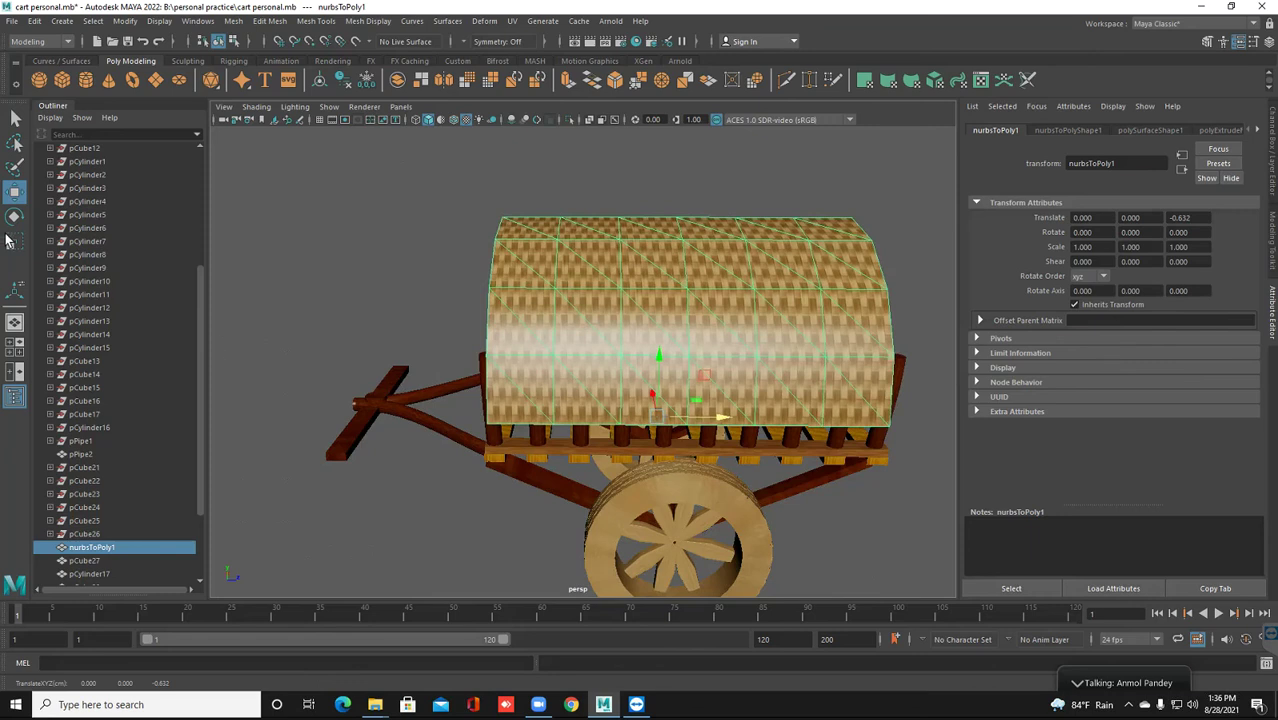
Scale the canopy to 1.1 along Z and orbit to check its fit
key(r)
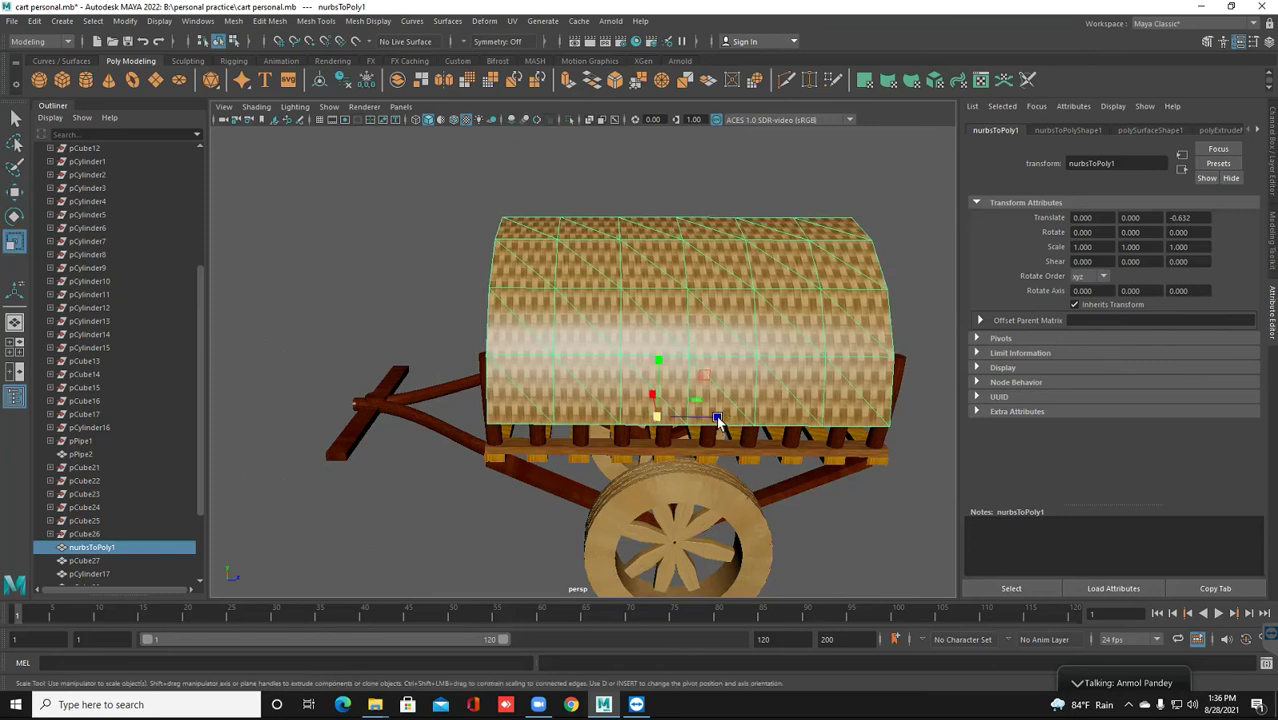
drag(719, 419, 726, 422)
mouse_move(643, 462)
alt+mouse_down()
mouse_move(679, 470)
mouse_move(796, 433)
alt+mouse_up()
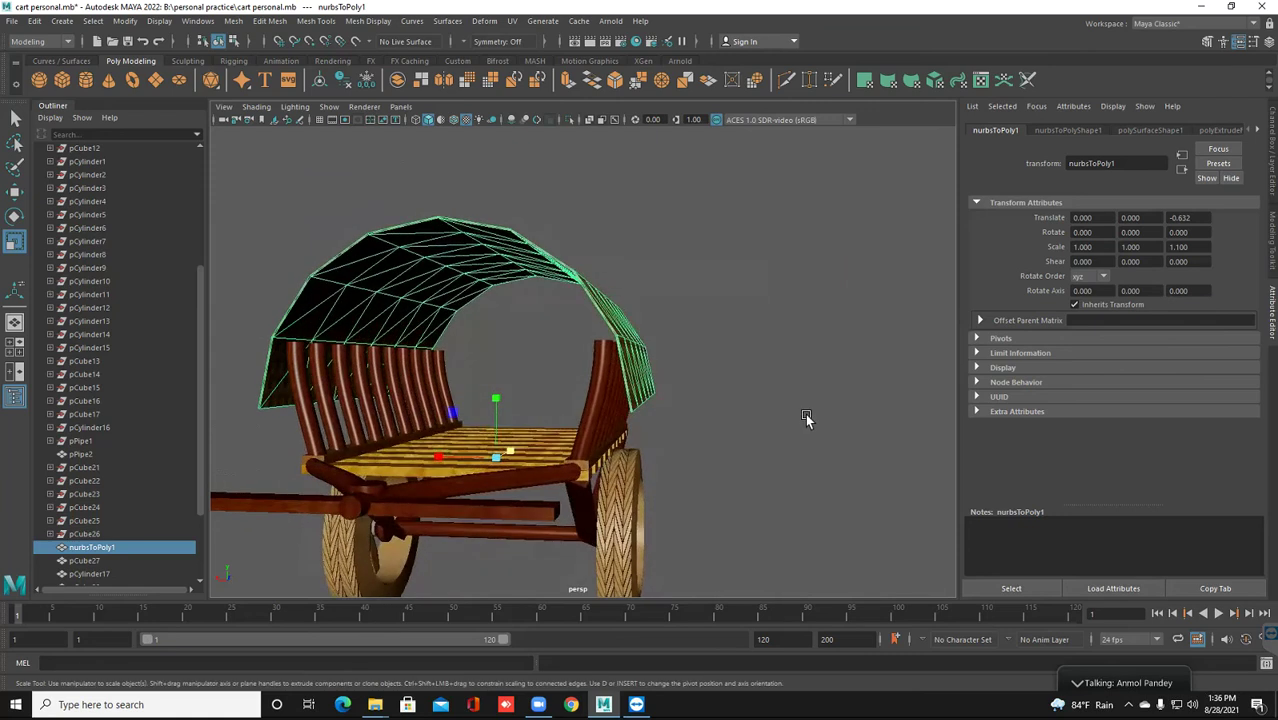
click(804, 412)
mouse_move(743, 452)
alt+mouse_down()
mouse_move(597, 458)
mouse_move(531, 481)
mouse_move(541, 497)
mouse_move(471, 491)
alt+mouse_up()
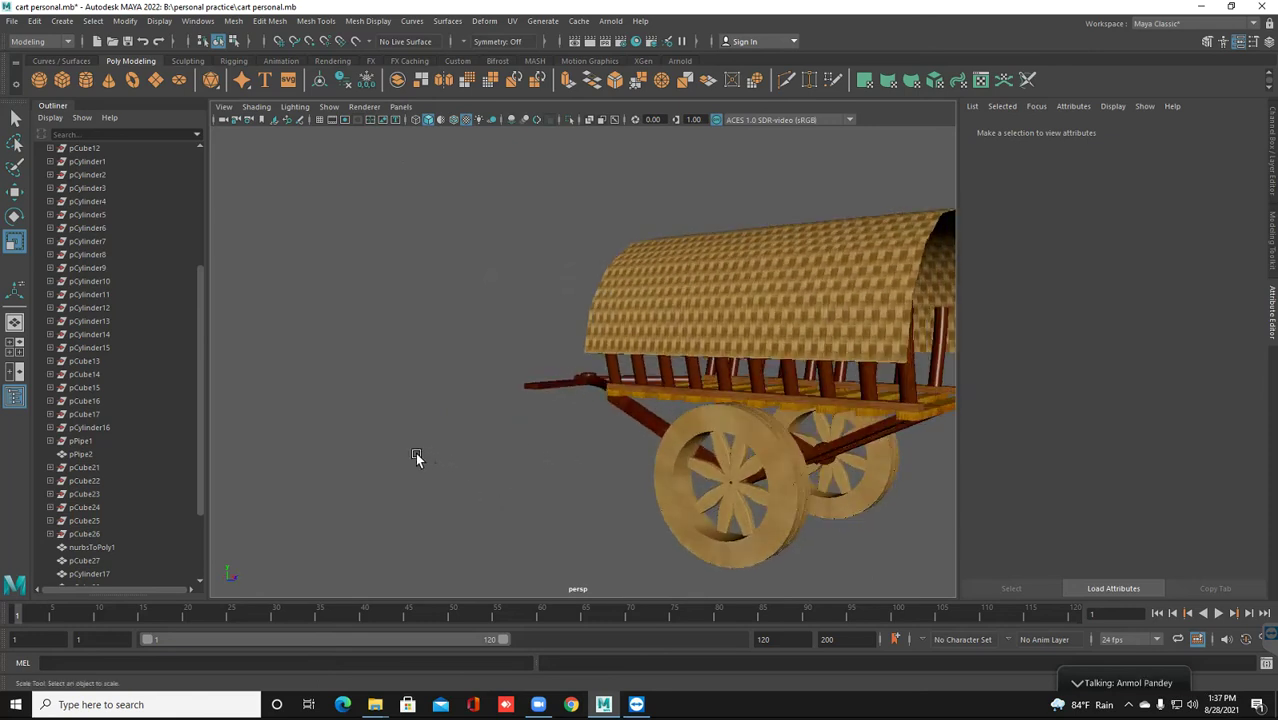
Orbit around the finished cart from rear and side views and save the scene
alt+right_drag(425, 456, 385, 466)
alt+drag(434, 480, 499, 476)
mouse_move(545, 420)
alt+mouse_down()
mouse_move(514, 400)
mouse_move(508, 428)
mouse_move(458, 417)
mouse_move(516, 432)
alt+mouse_up()
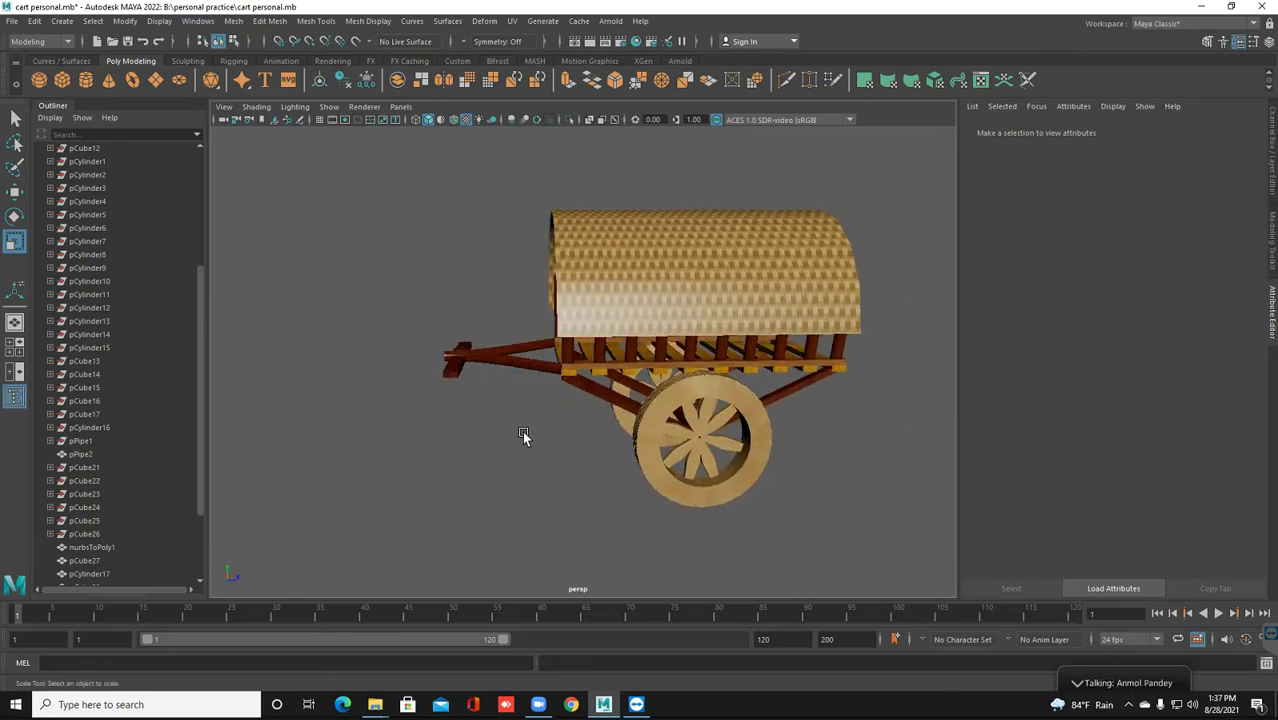
key(ctrl+s)
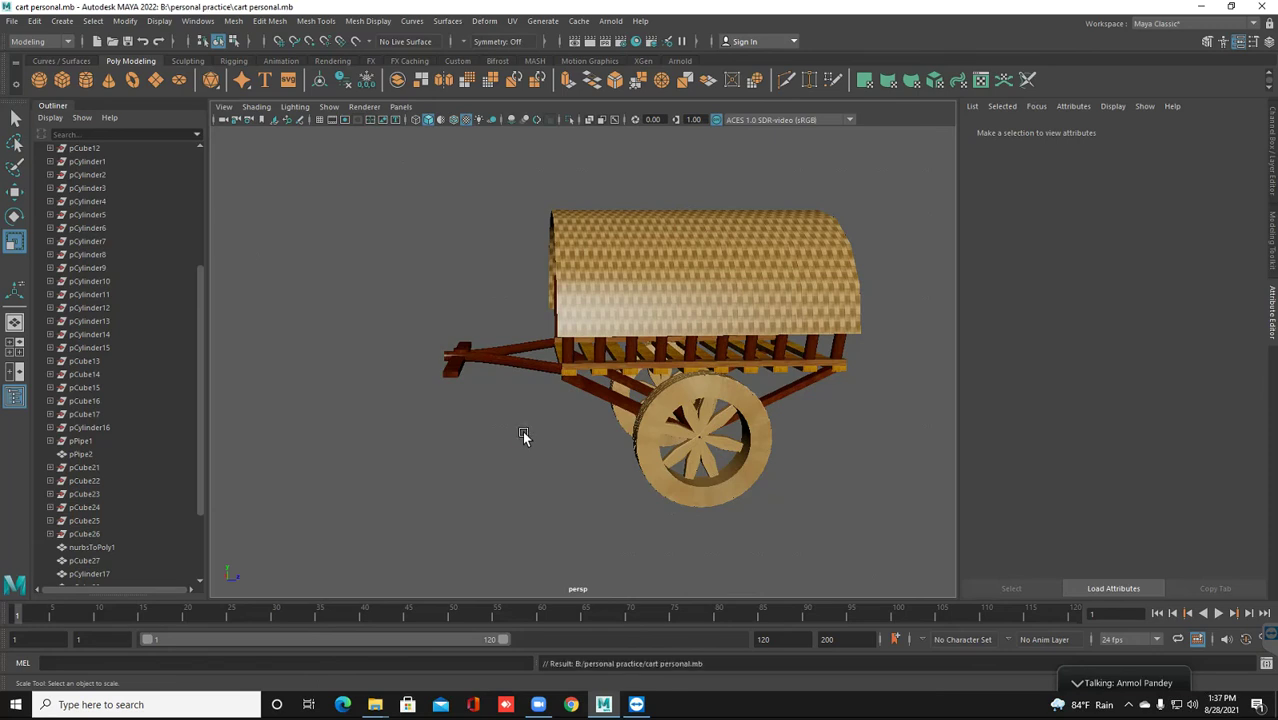
mouse_move(517, 428)
alt+mouse_down()
mouse_move(541, 434)
mouse_move(504, 422)
alt+mouse_up()
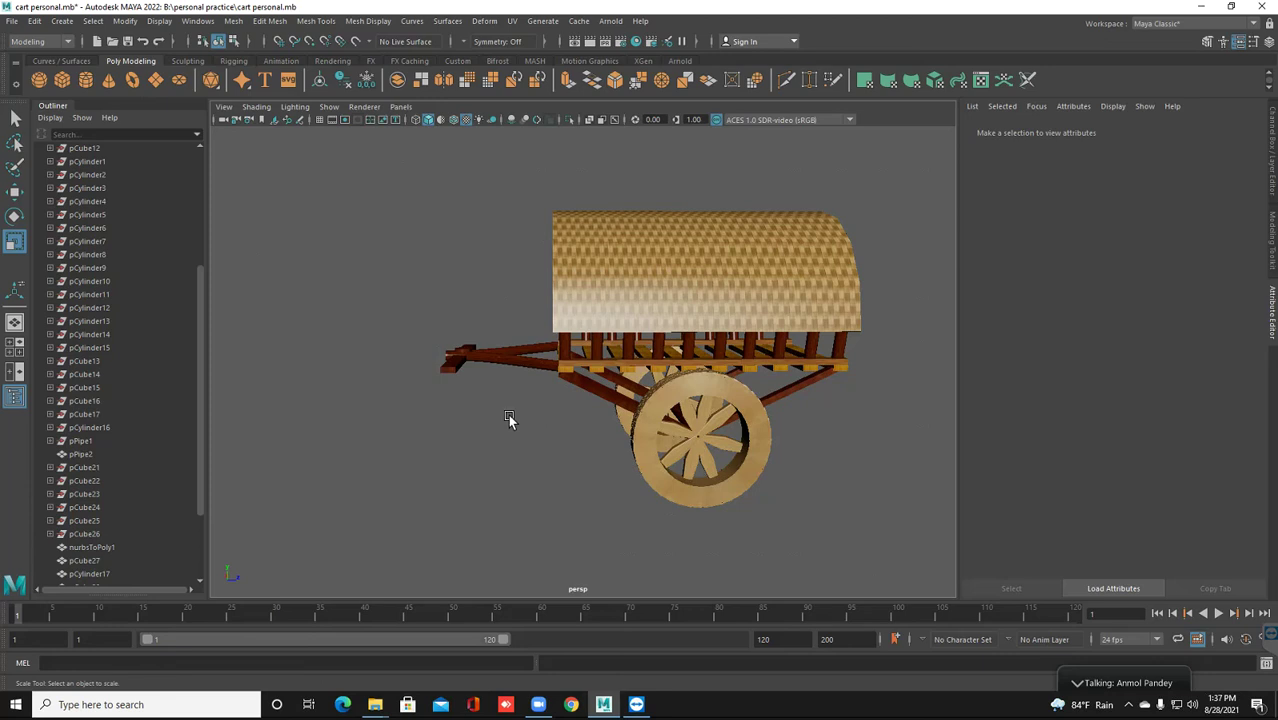
mouse_move(508, 472)
alt+mouse_down()
mouse_move(580, 491)
mouse_move(557, 442)
mouse_move(444, 452)
mouse_move(468, 445)
mouse_move(495, 481)
alt+mouse_up()
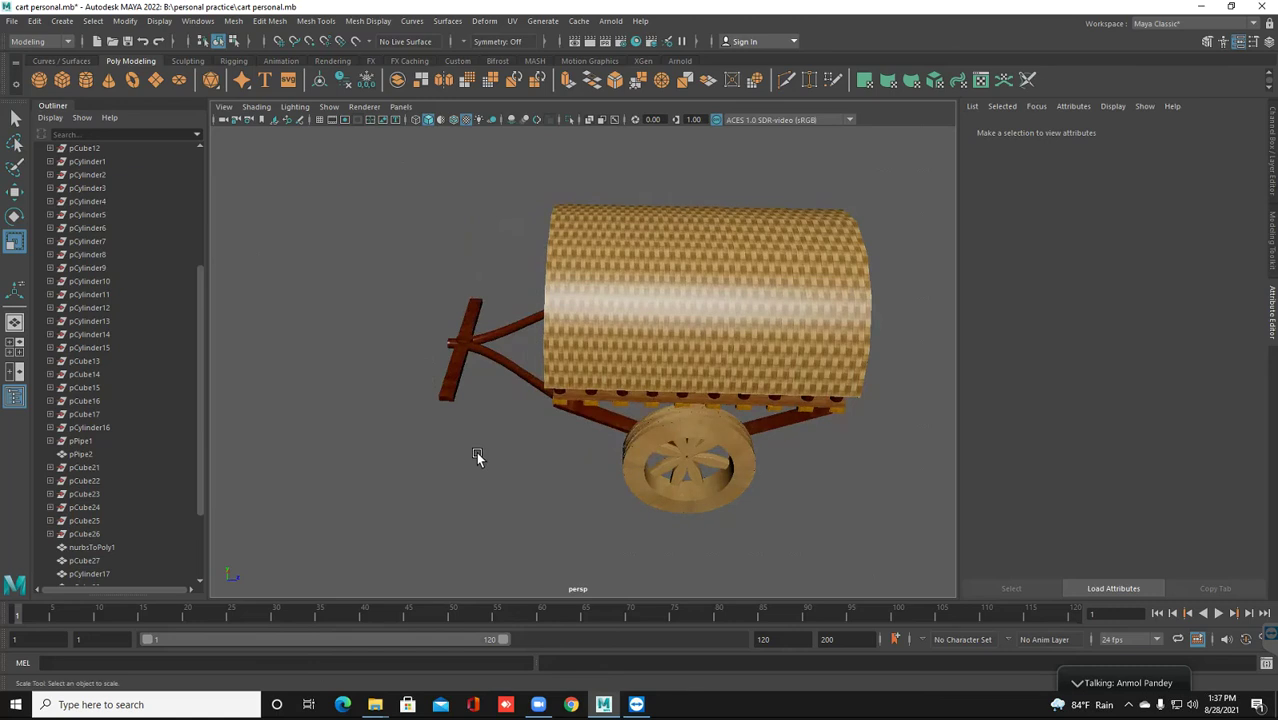
Look into the cart from above, then marquee-select all of its parts
scroll(476, 455, up, 3)
mouse_move(472, 455)
alt+mouse_down()
mouse_move(513, 463)
mouse_move(535, 437)
mouse_move(493, 437)
mouse_move(502, 450)
alt+mouse_up()
scroll(493, 437, down, 3)
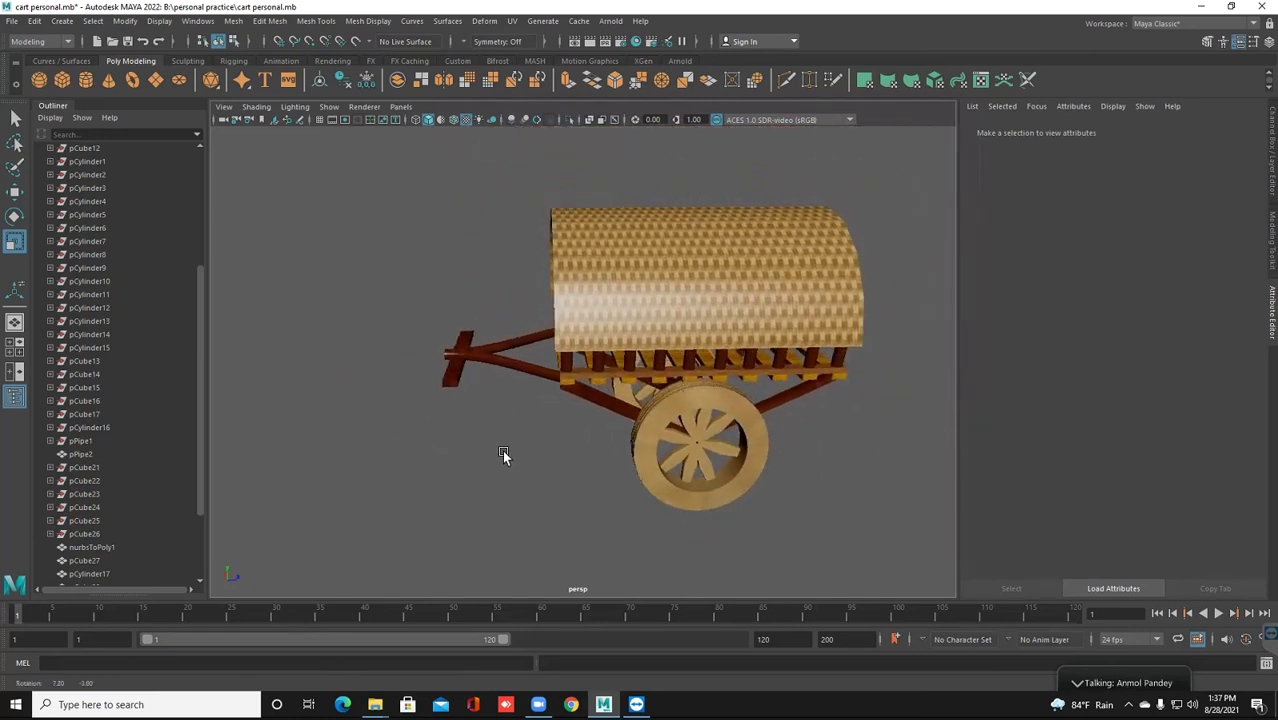
scroll(475, 447, down, 1)
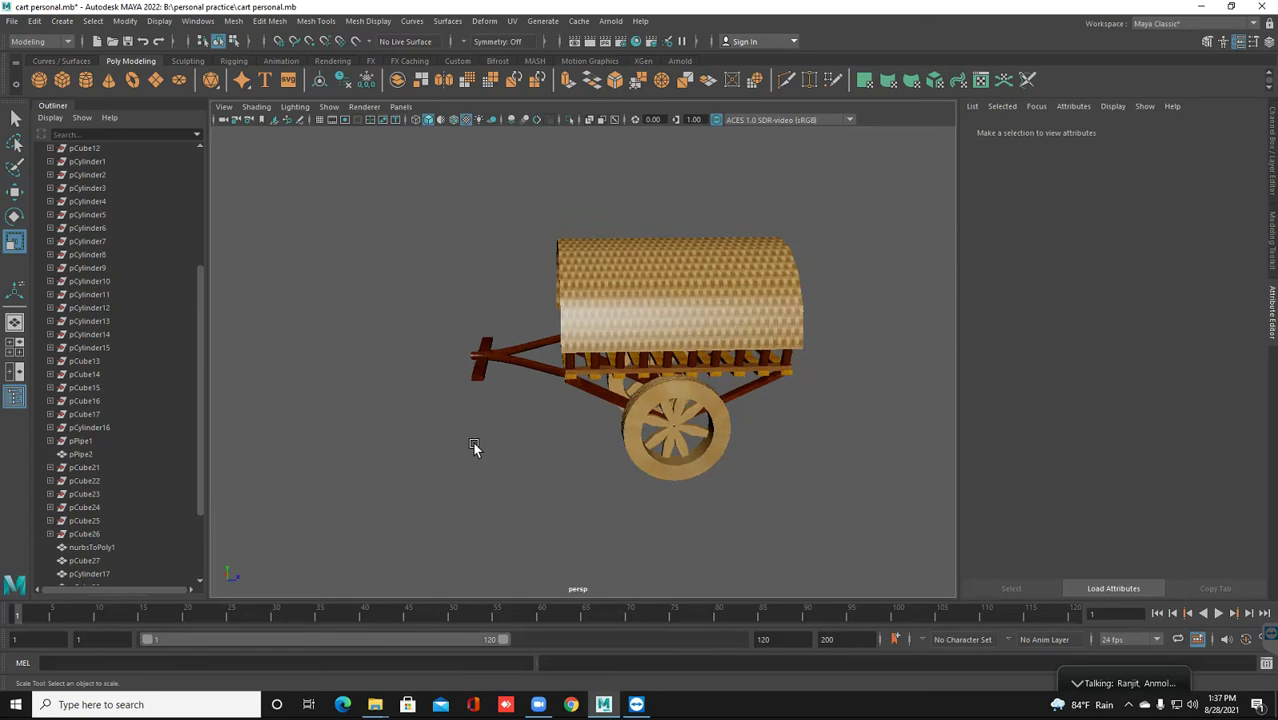
scroll(475, 447, up, 2)
scroll(475, 447, up, 2)
scroll(320, 388, down, 2)
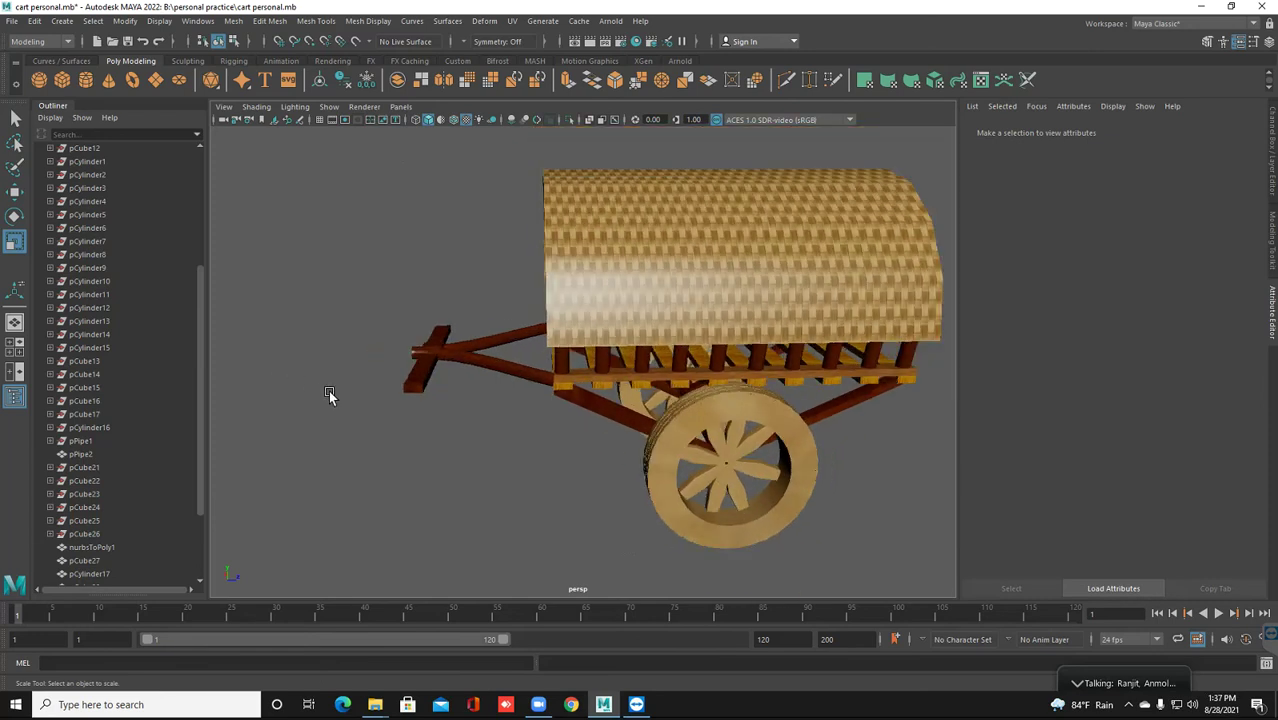
scroll(360, 395, down, 2)
drag(427, 237, 870, 464)
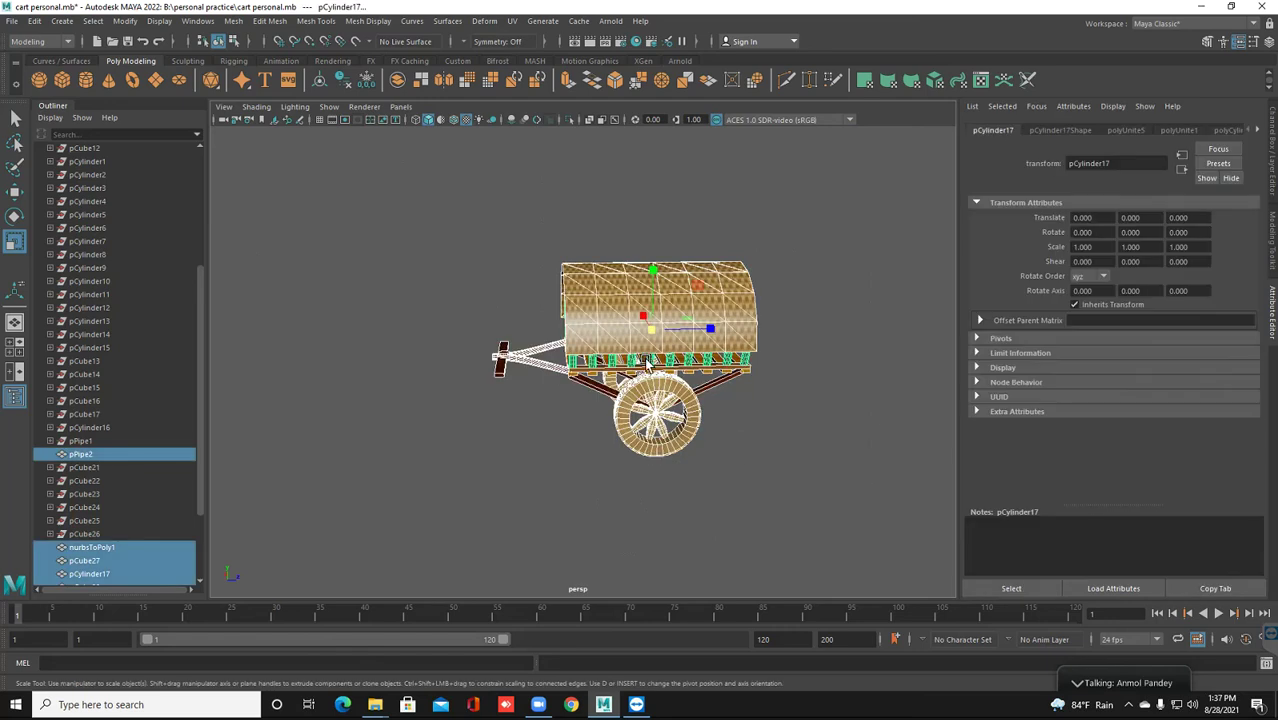
Delete construction history on all the selected cart parts
click(342, 83)
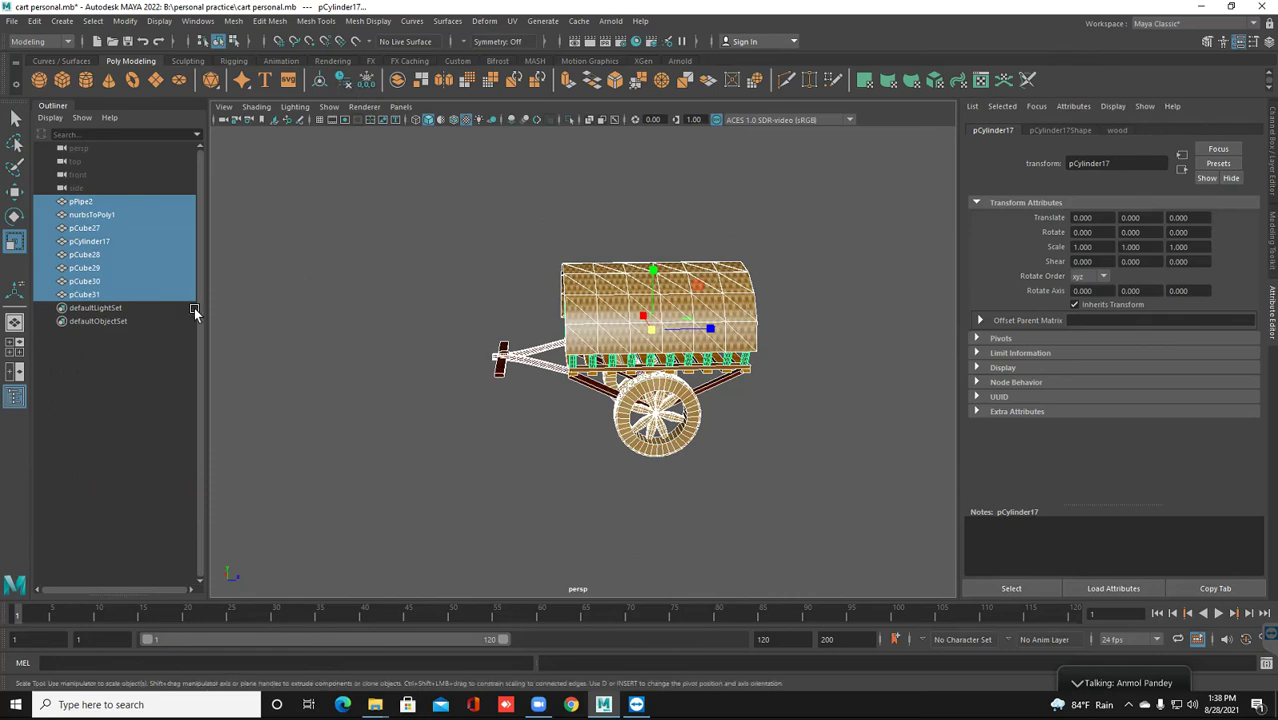
click(502, 434)
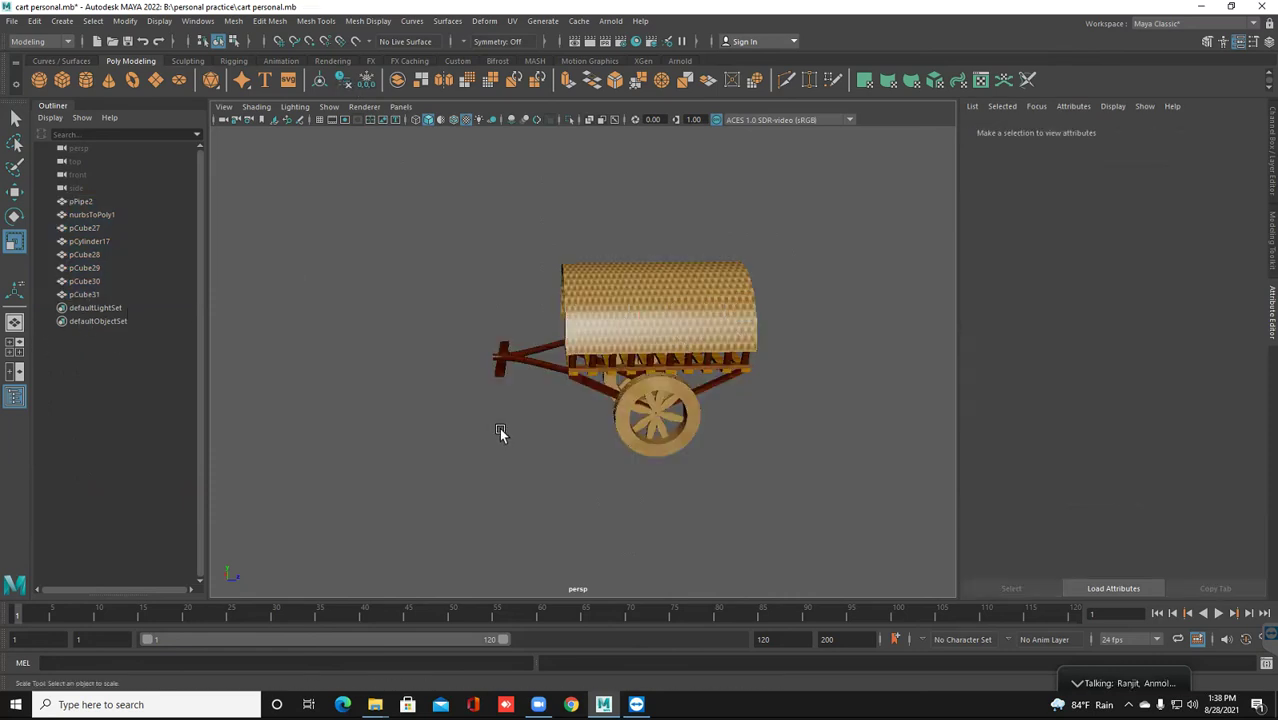
click(367, 80)
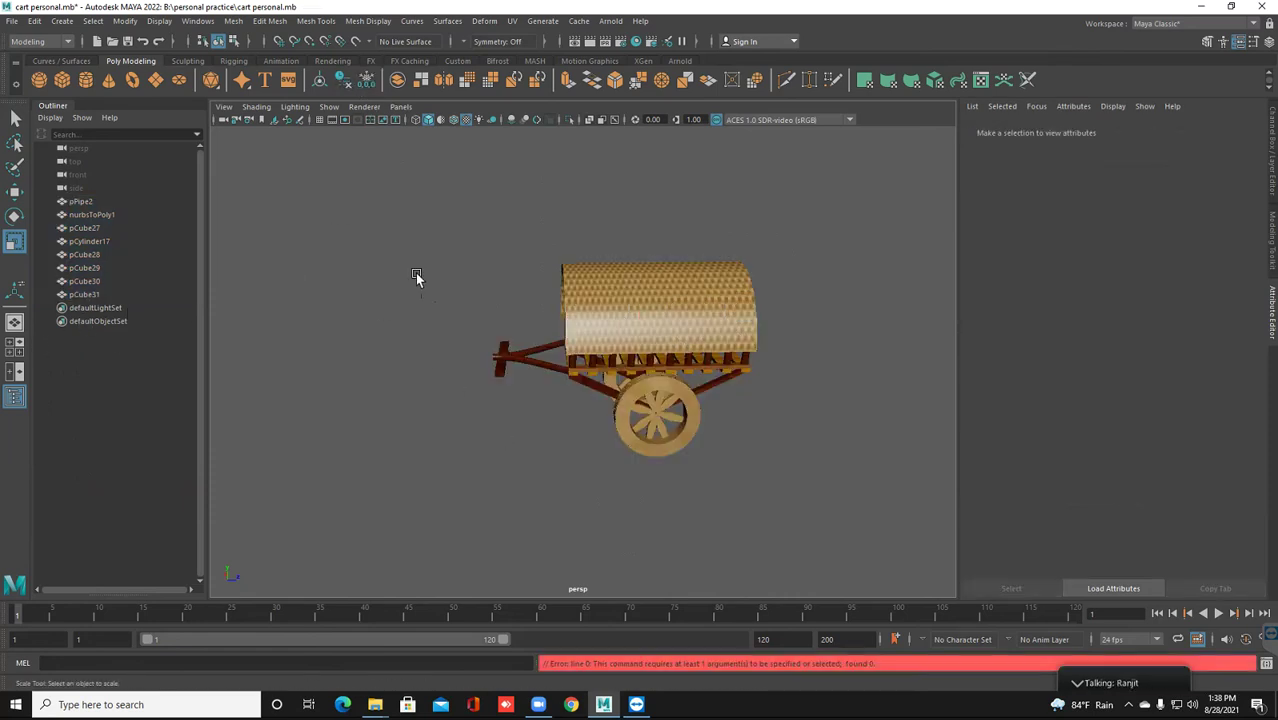
Reselect every cart part, freeze transformations, deselect and orbit to review the cart
drag(417, 272, 881, 500)
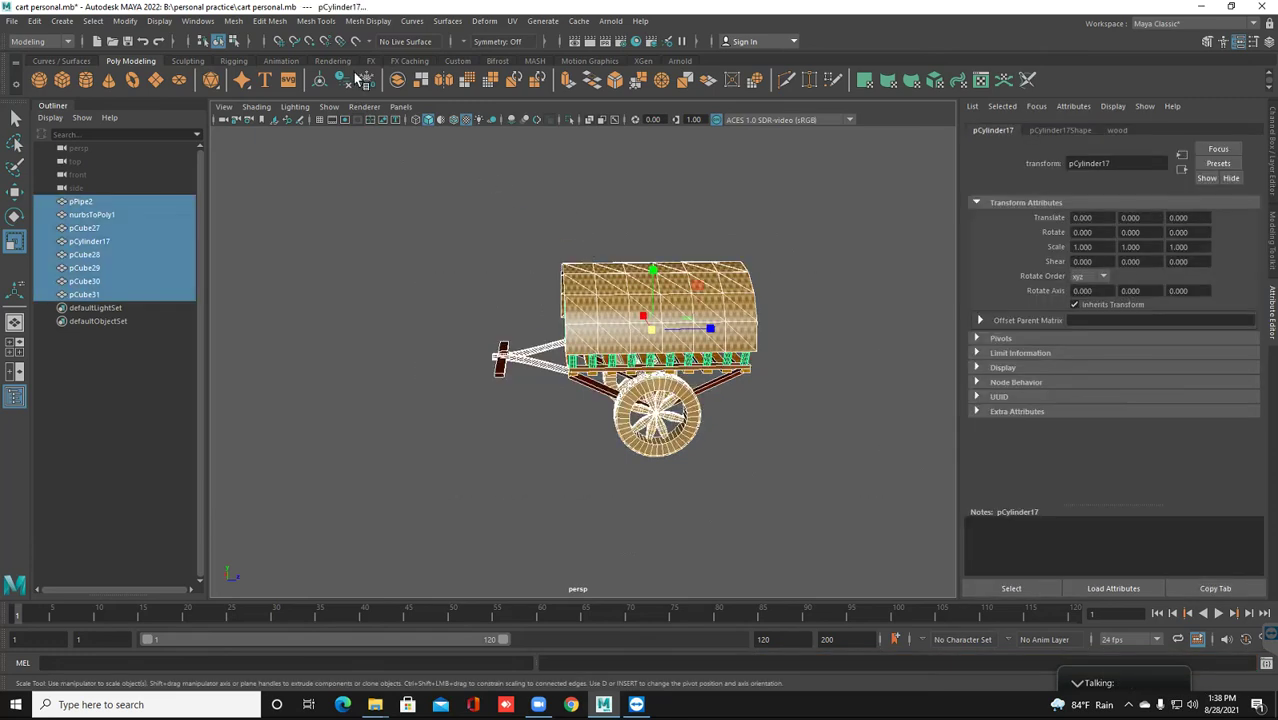
click(368, 82)
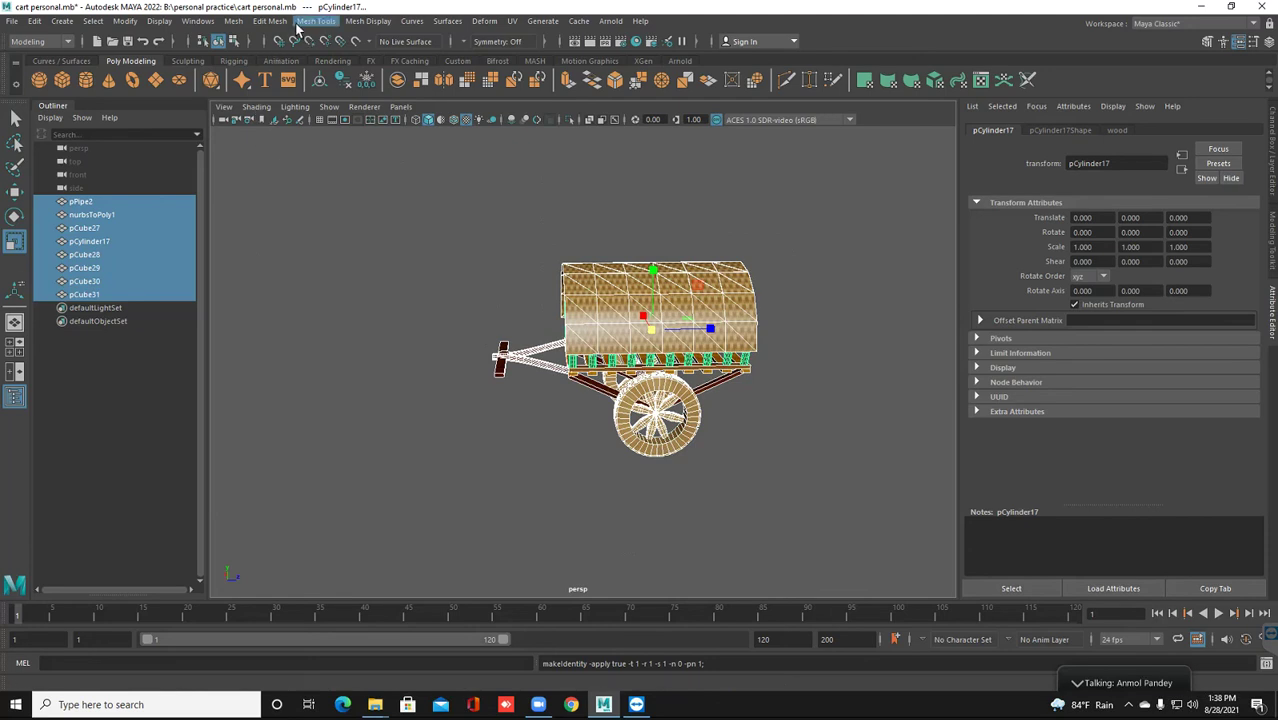
click(361, 208)
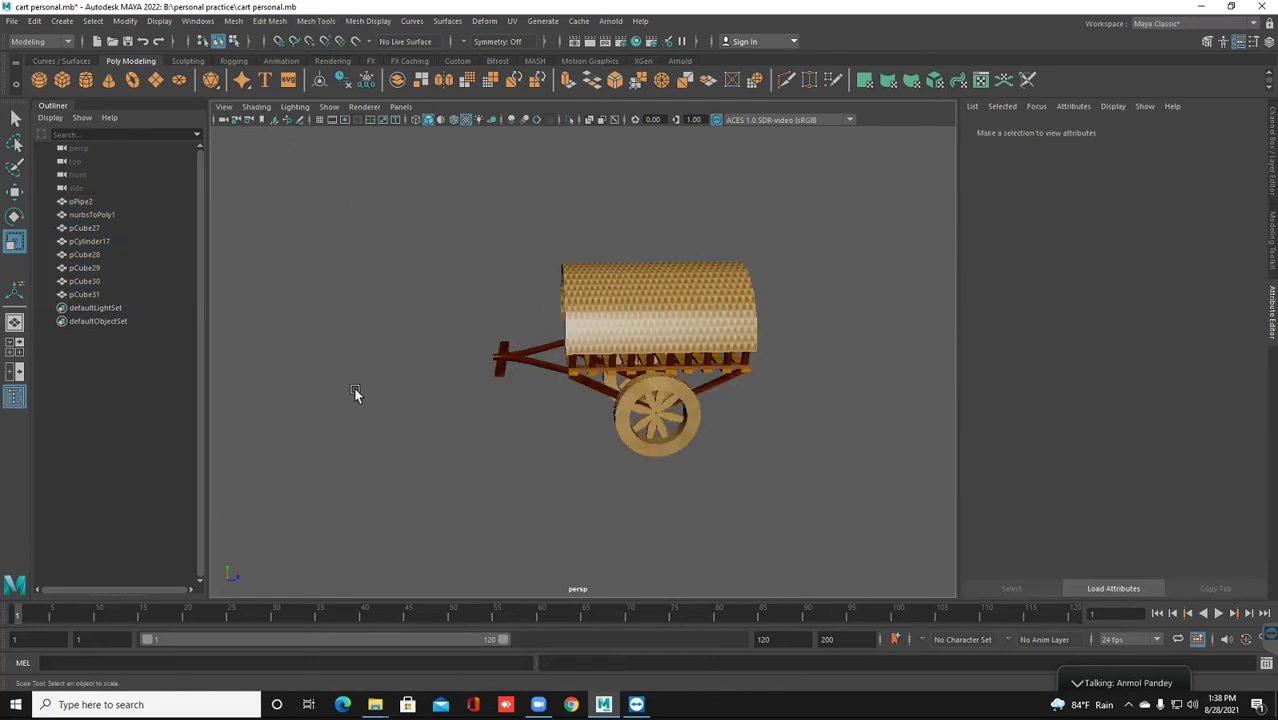
mouse_move(394, 331)
alt+mouse_down()
mouse_move(305, 323)
mouse_move(321, 318)
alt+mouse_up()
mouse_move(367, 378)
alt+mouse_down()
mouse_move(334, 377)
mouse_move(392, 382)
alt+mouse_up()
click(509, 342)
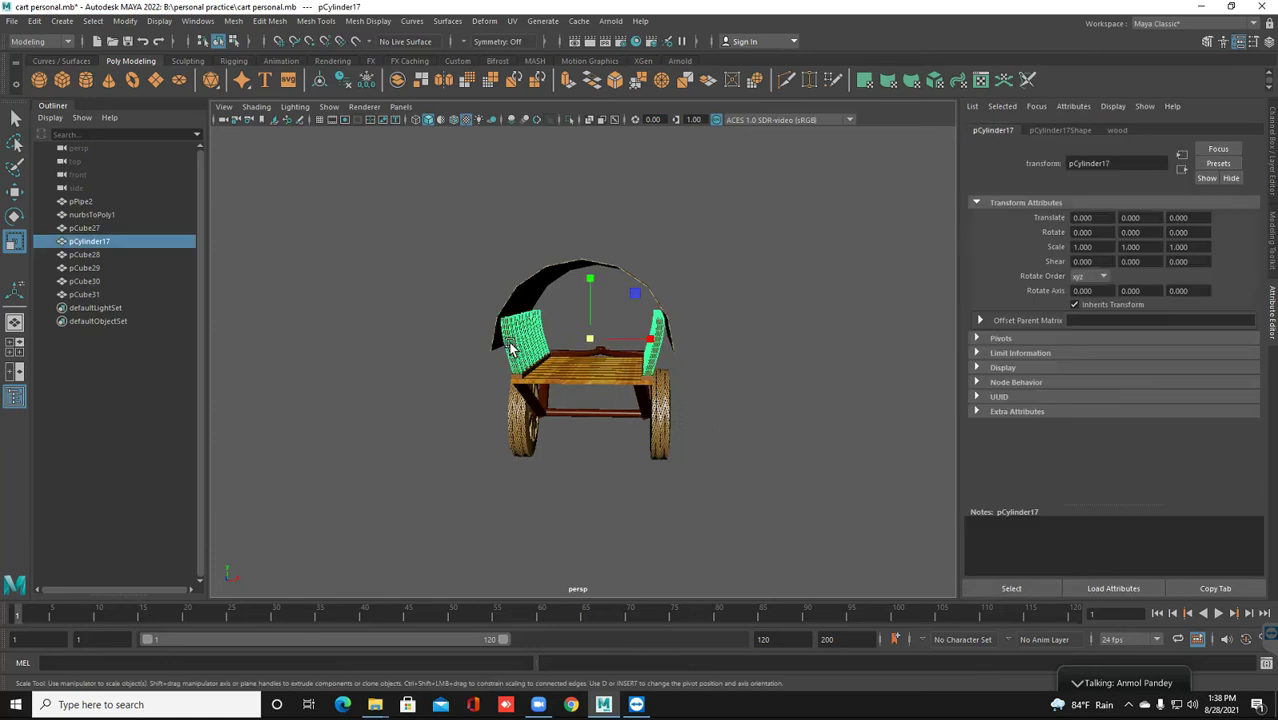
click(566, 381)
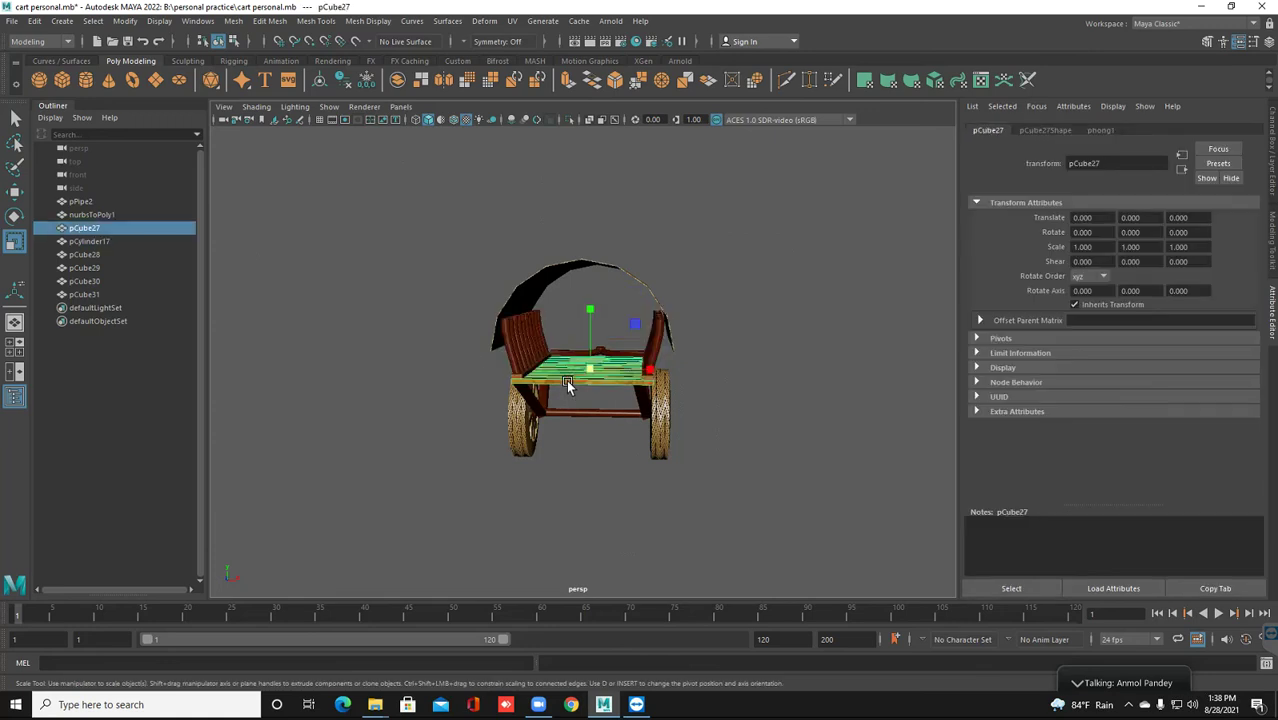
click(576, 414)
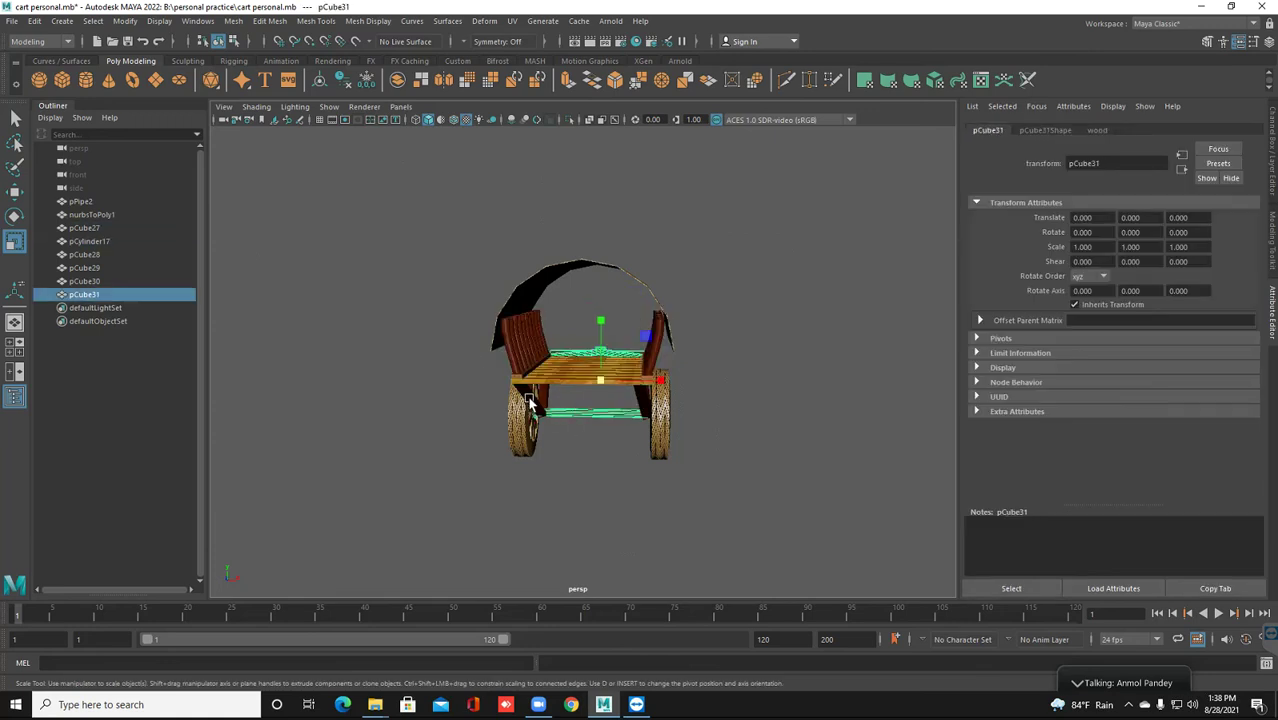
click(530, 400)
click(518, 285)
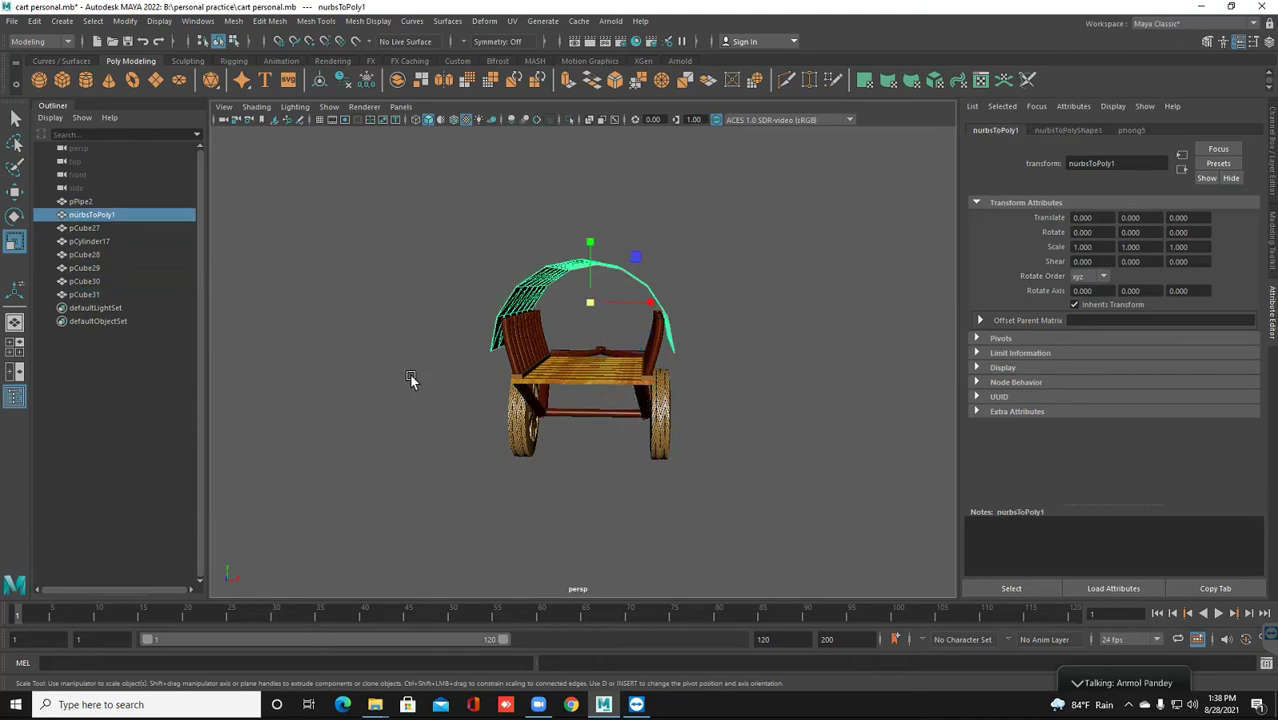
alt+drag(426, 401, 540, 410)
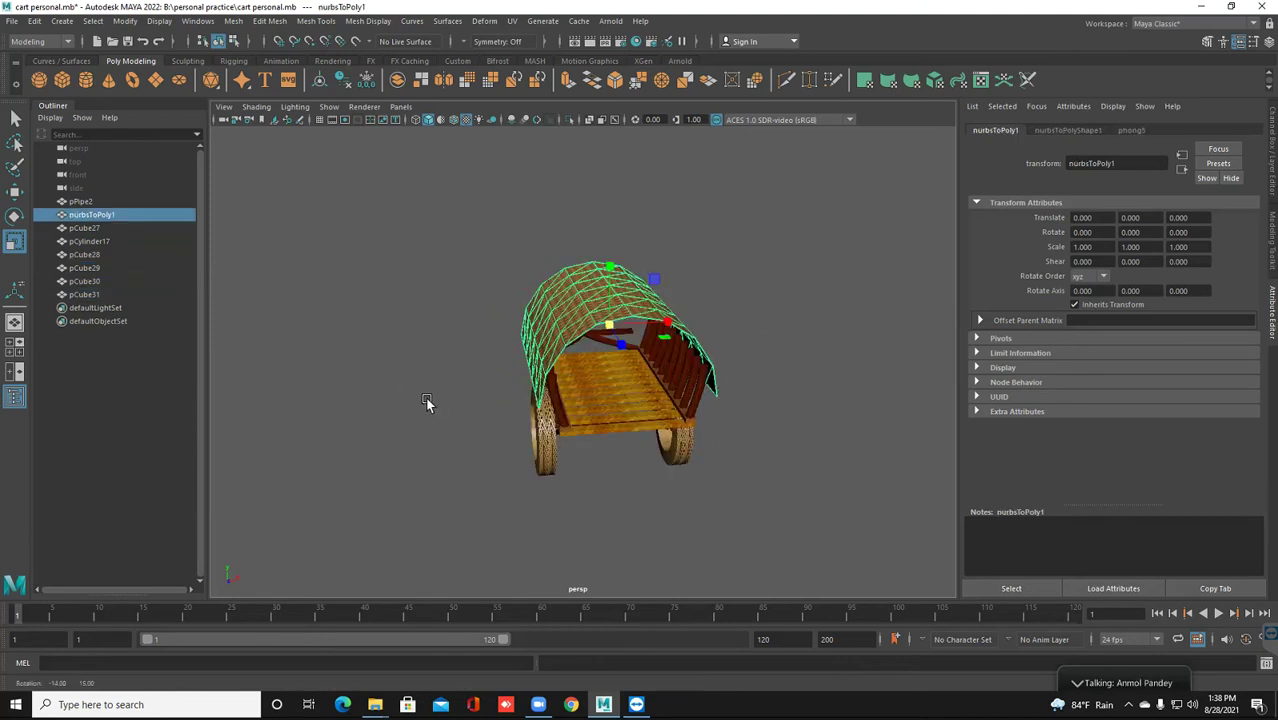
click(563, 408)
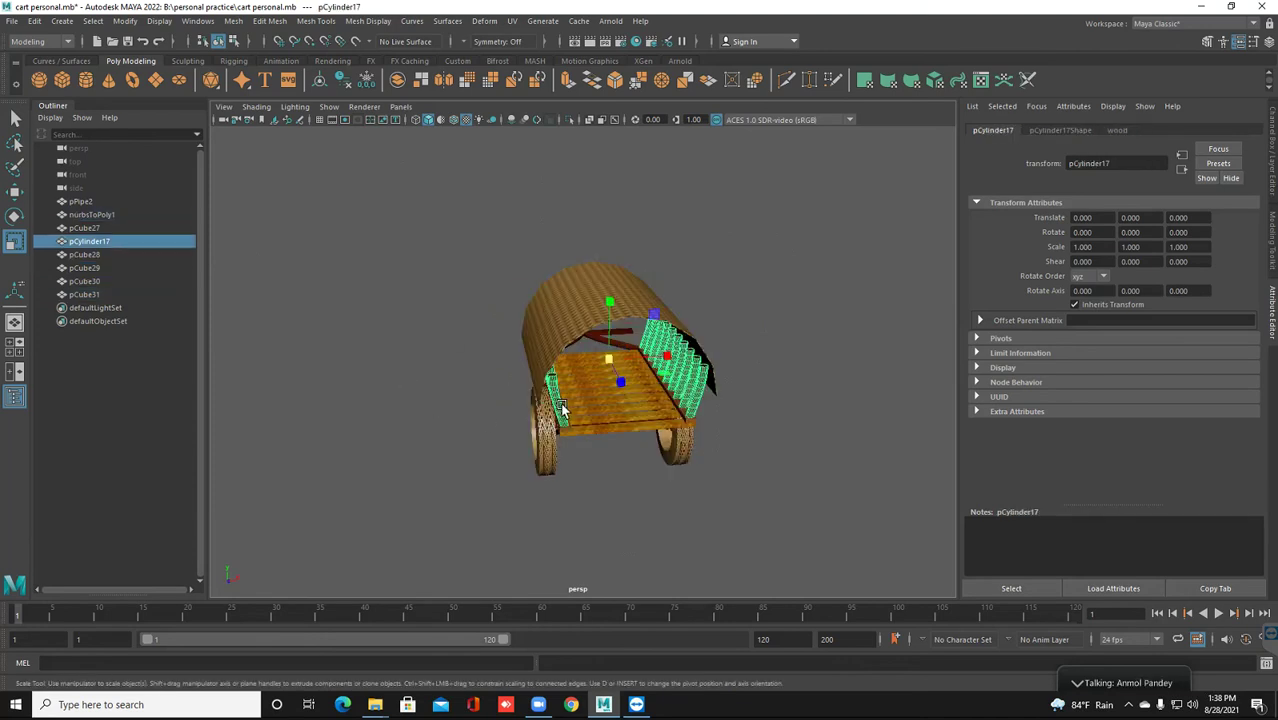
click(626, 416)
click(543, 451)
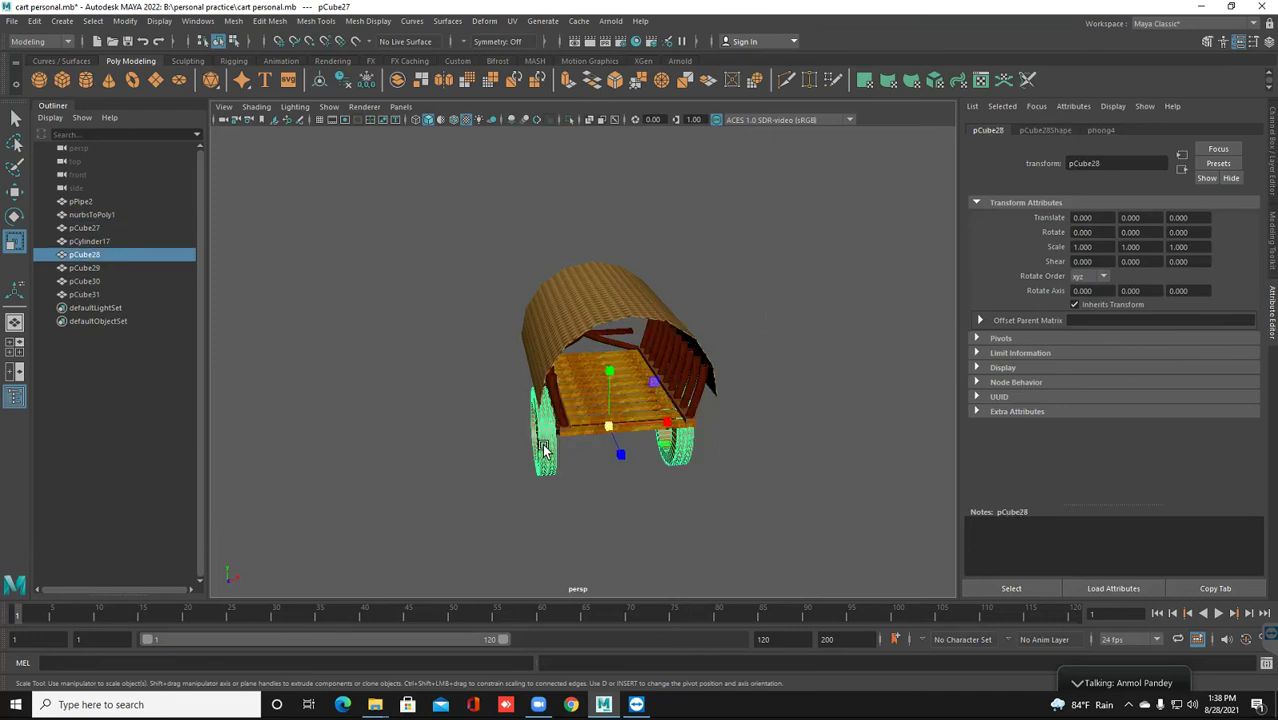
alt+drag(568, 447, 574, 385)
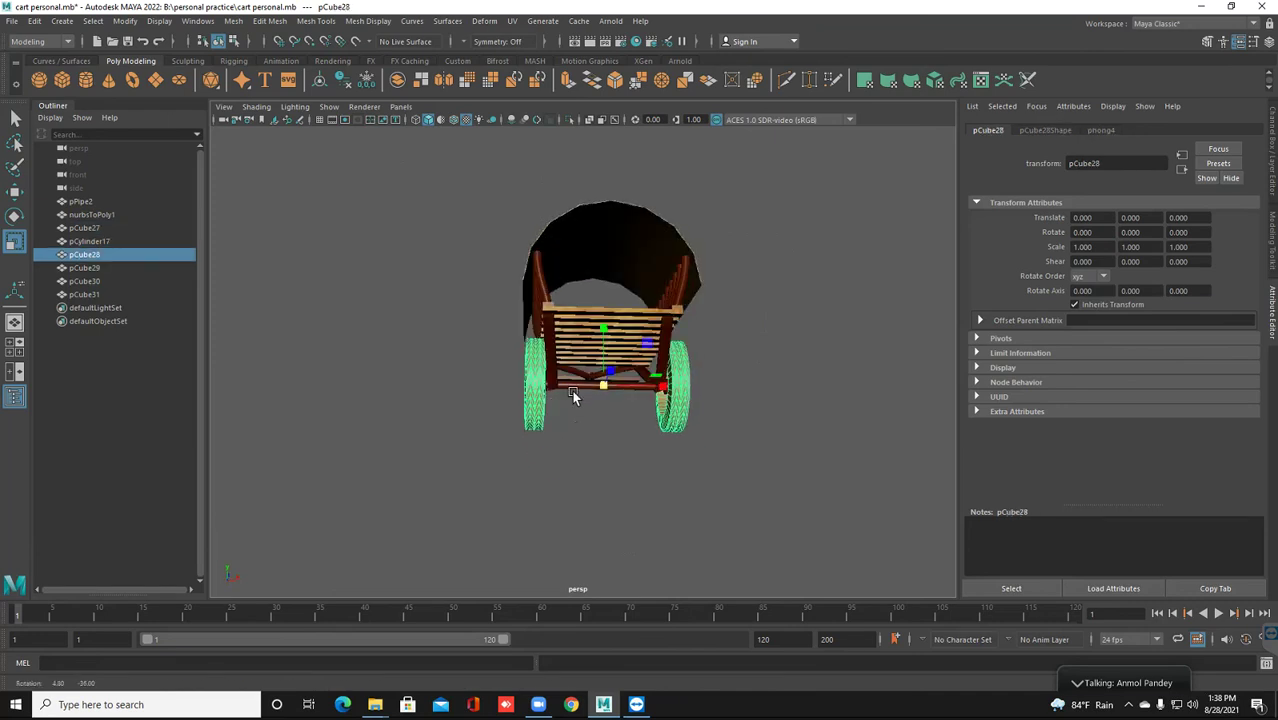
click(574, 385)
alt+drag(445, 407, 532, 418)
click(91, 203)
click(93, 214)
click(90, 229)
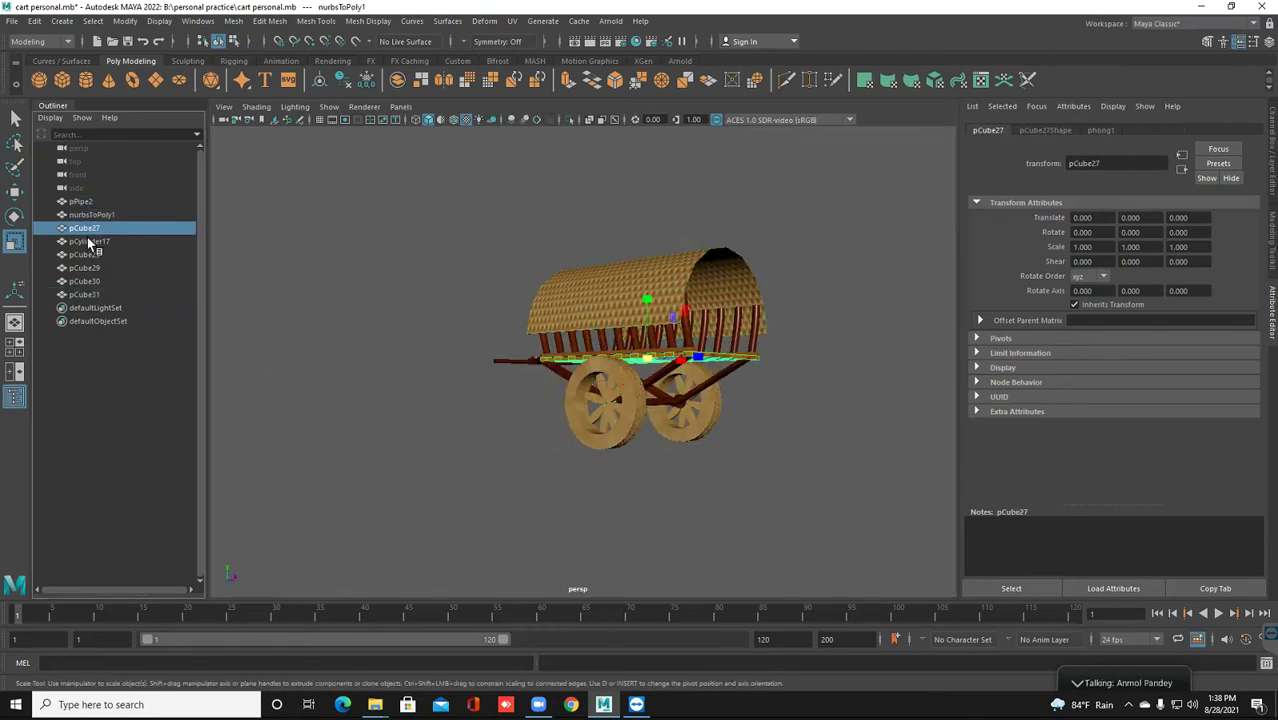
click(91, 242)
click(88, 255)
click(86, 268)
click(86, 282)
click(85, 294)
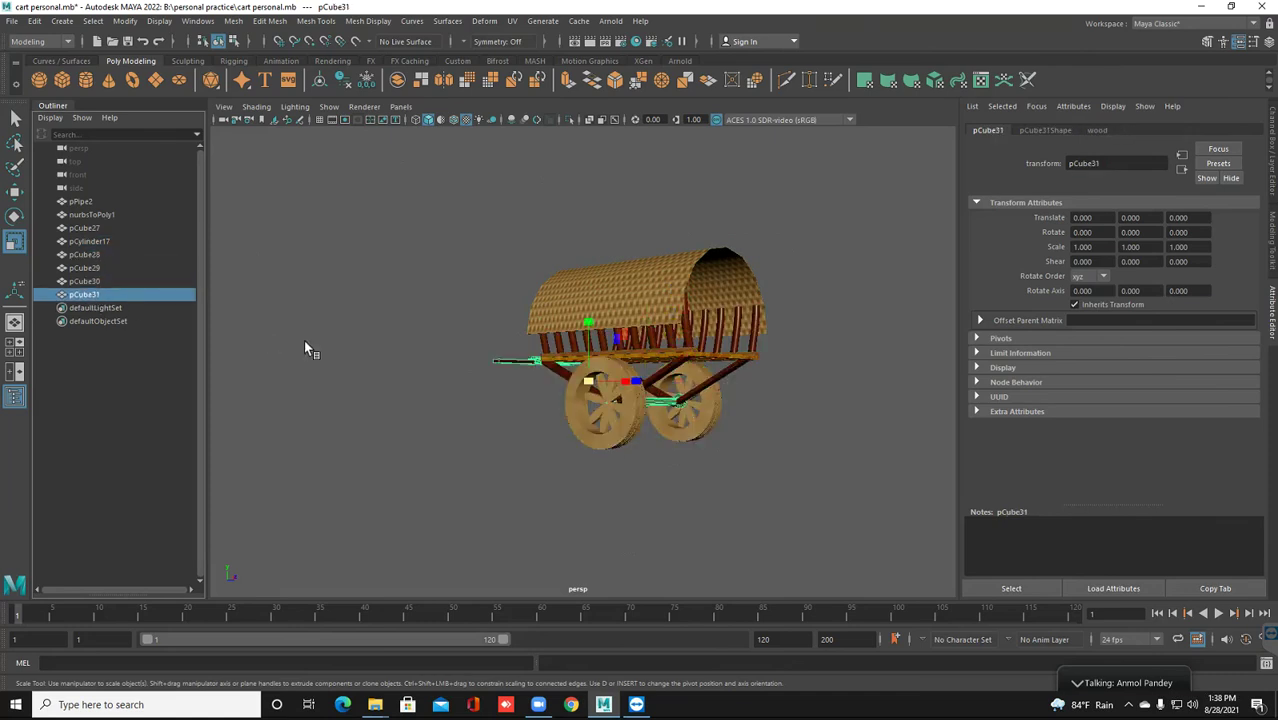
click(374, 357)
alt+drag(430, 388, 433, 383)
scroll(451, 379, up, 5)
scroll(451, 378, up, 3)
scroll(453, 372, down, 5)
scroll(348, 392, down, 2)
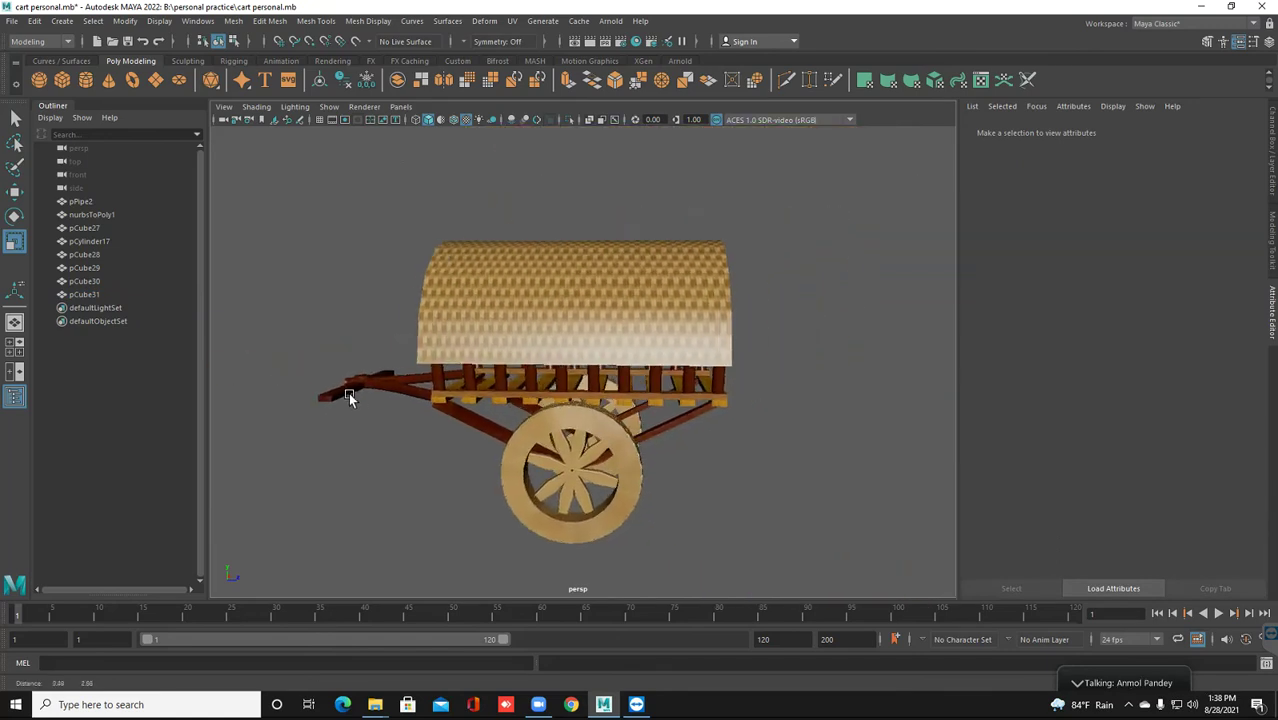
alt+drag(376, 420, 496, 402)
scroll(495, 401, down, 2)
scroll(495, 401, up, 4)
mouse_move(455, 426)
alt+mouse_down()
mouse_move(328, 434)
mouse_move(511, 448)
mouse_move(435, 435)
mouse_move(566, 438)
mouse_move(422, 405)
alt+mouse_up()
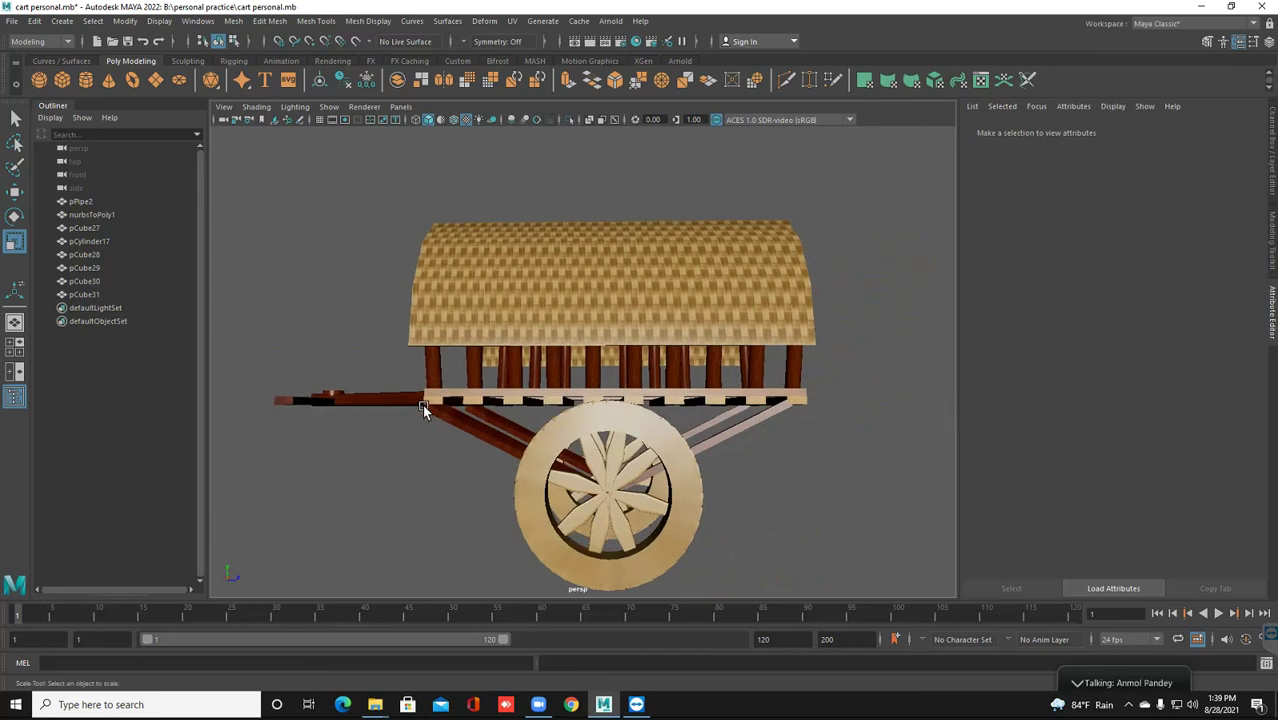
scroll(422, 404, up, 2)
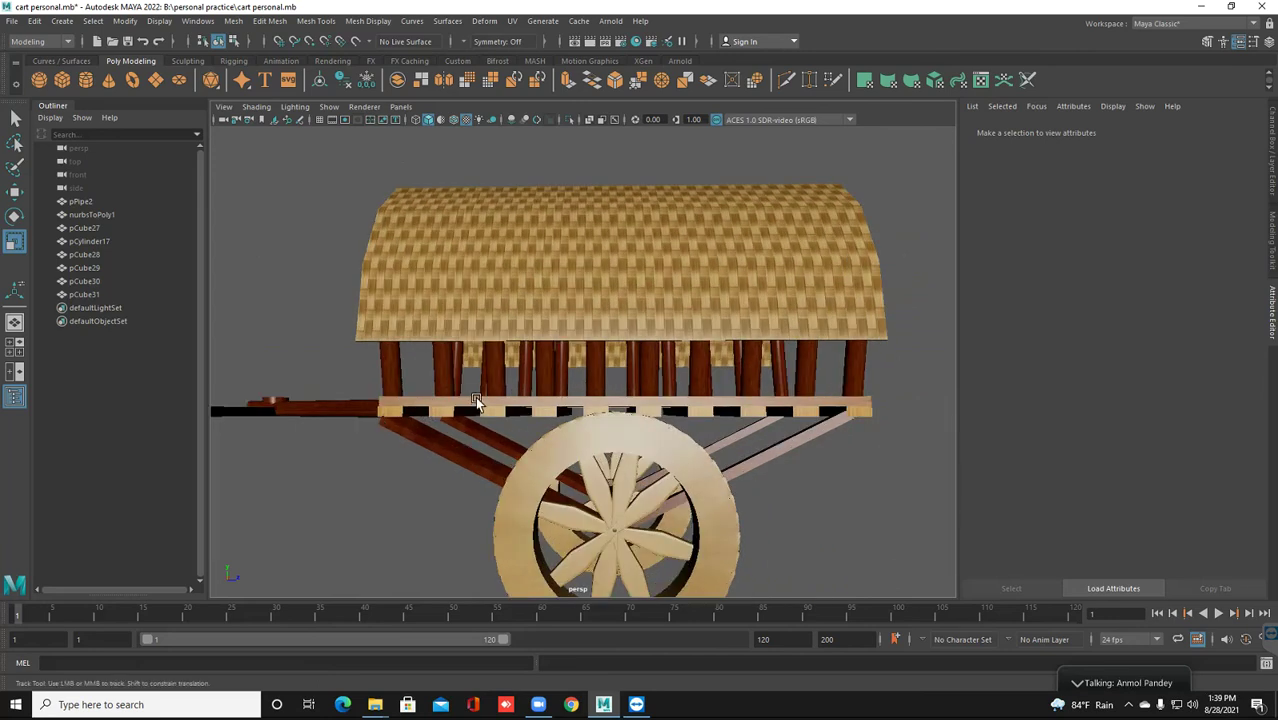
scroll(475, 396, down, 2)
scroll(475, 396, down, 2)
scroll(475, 396, down, 2)
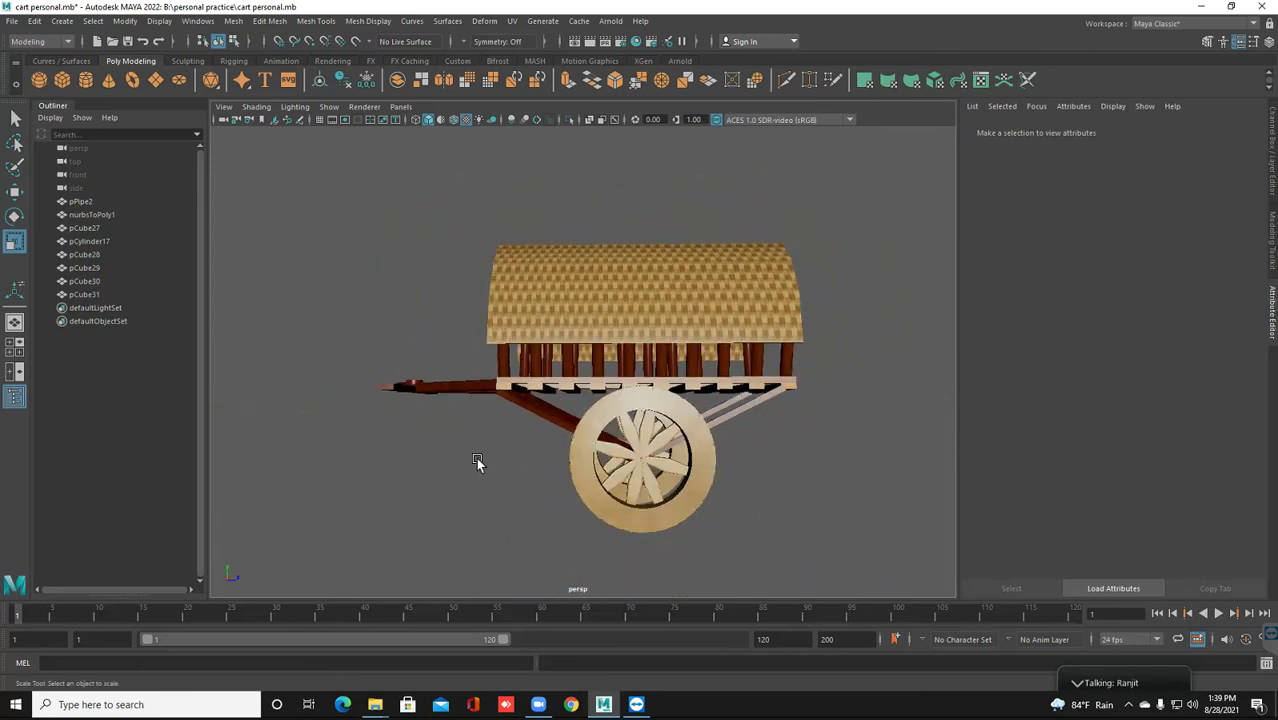
mouse_move(570, 470)
alt+mouse_down()
mouse_move(737, 473)
mouse_move(722, 491)
mouse_move(502, 448)
mouse_move(529, 453)
alt+mouse_up()
key(r)
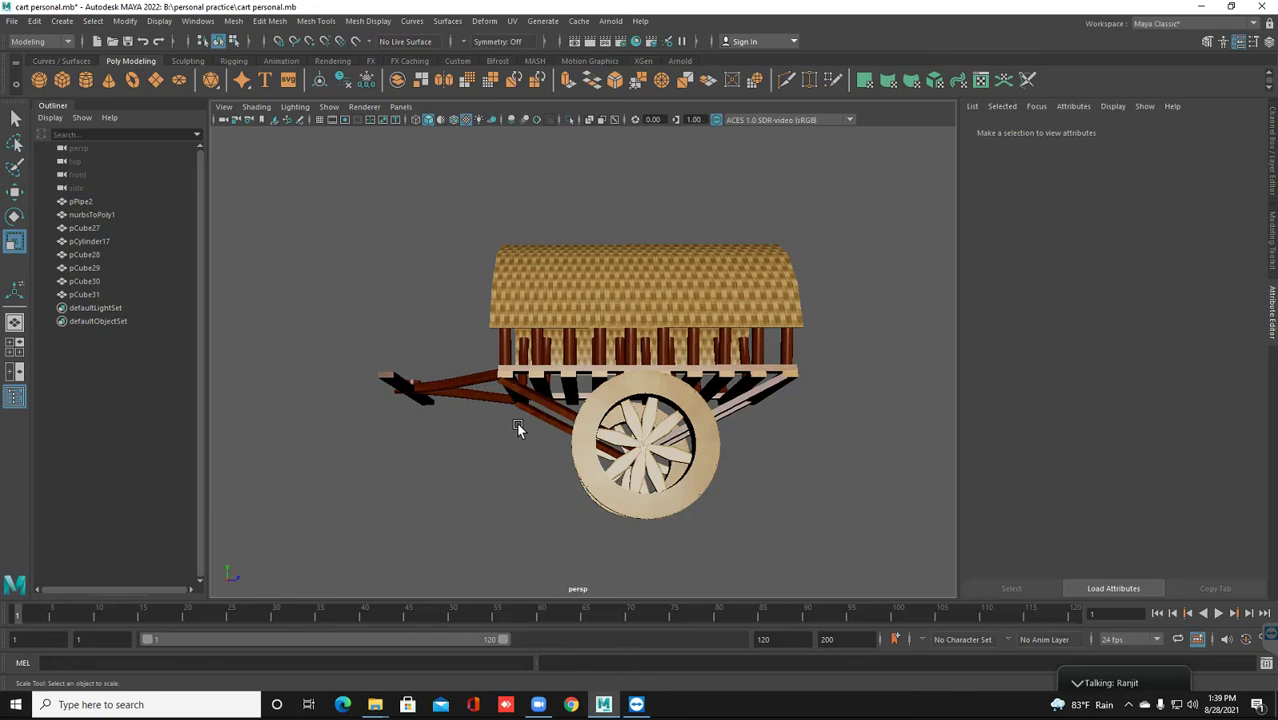
alt+drag(496, 430, 488, 445)
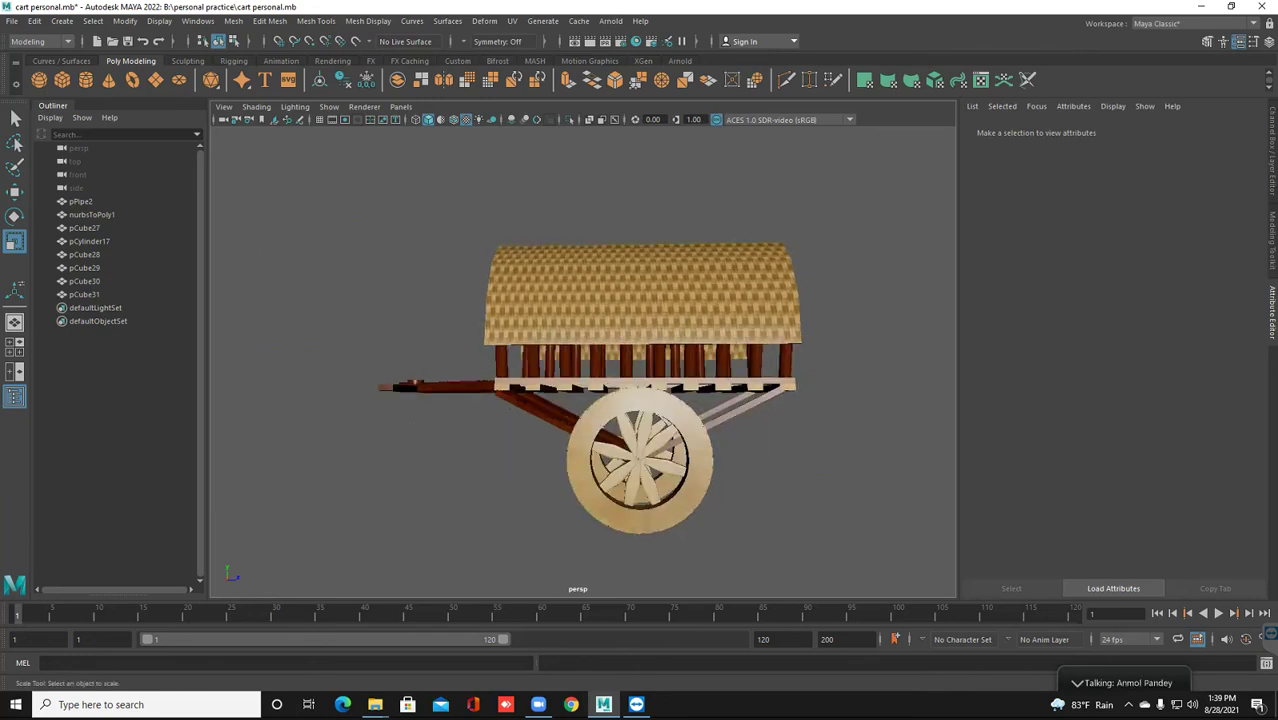